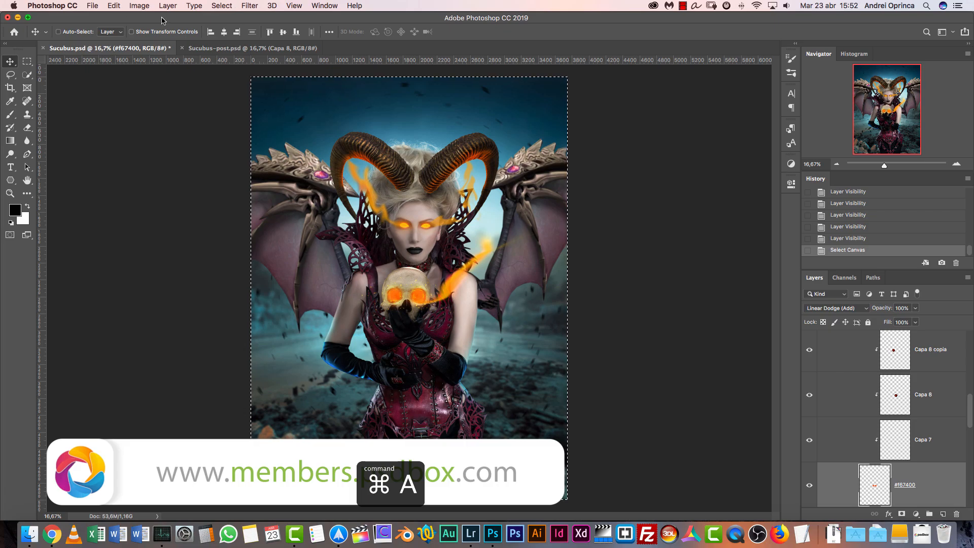
# Copy the merged contents of the entire selected canvas and deselect it
pyautogui.click(139, 6)
pyautogui.moveTo(112, 4)
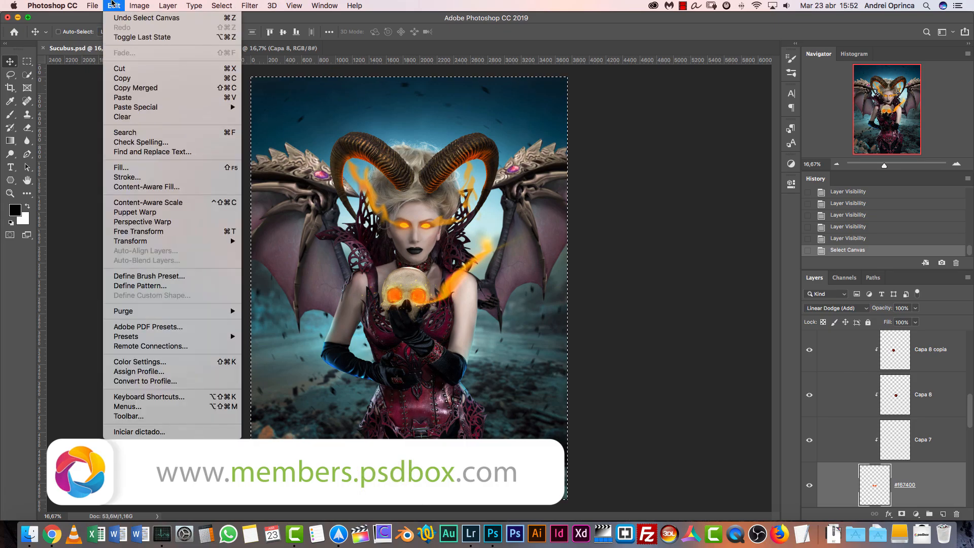
pyautogui.click(155, 89)
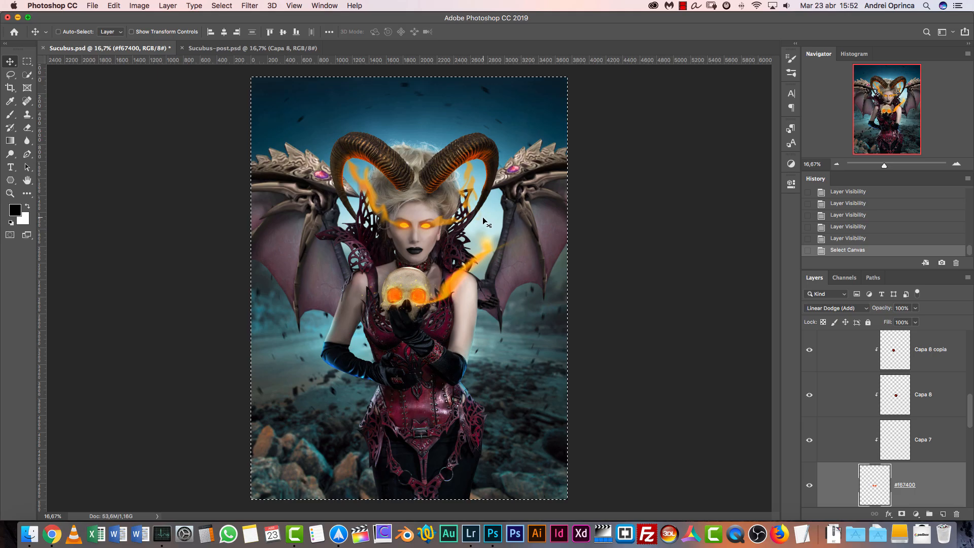
pyautogui.press('super+d')
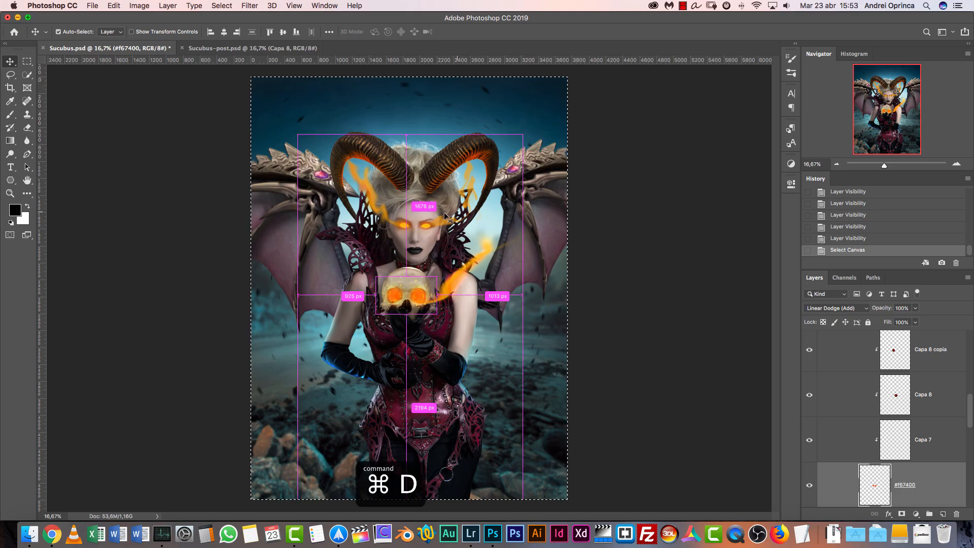
# Create a 3750 × 5000 px RGB document from the clipboard preset with a white background and a resolution of 72 pixels/inch
pyautogui.press('super+n')
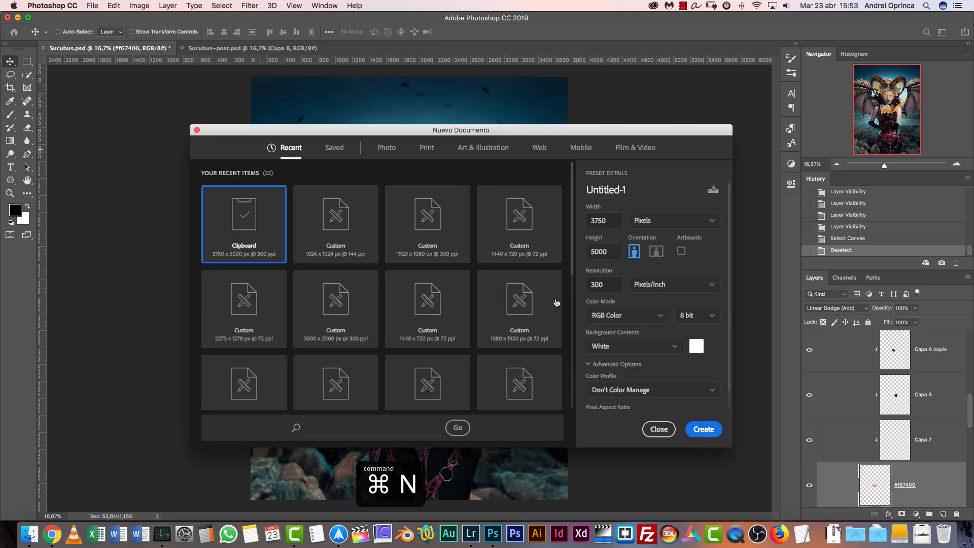
pyautogui.click(608, 285)
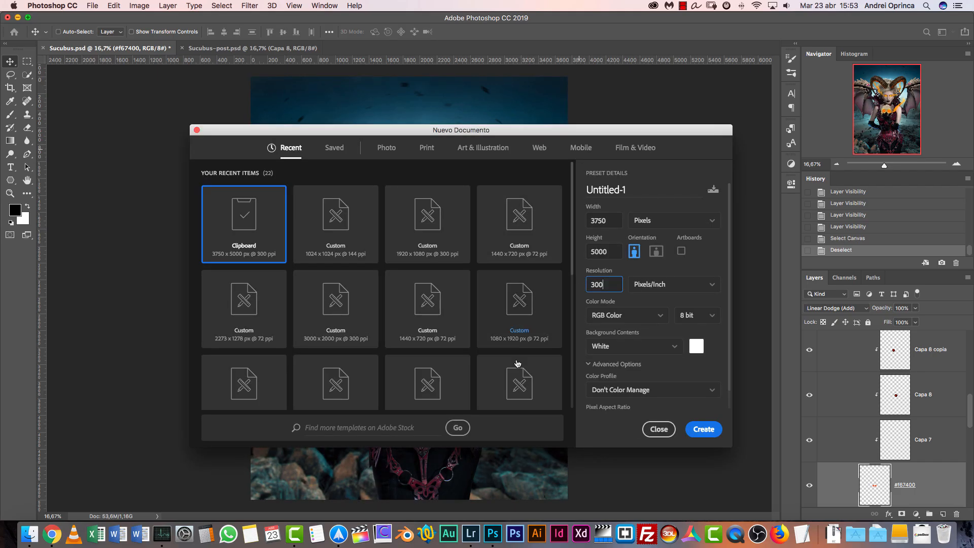
pyautogui.moveTo(611, 287); pyautogui.dragTo(581, 288)
pyautogui.write('72')
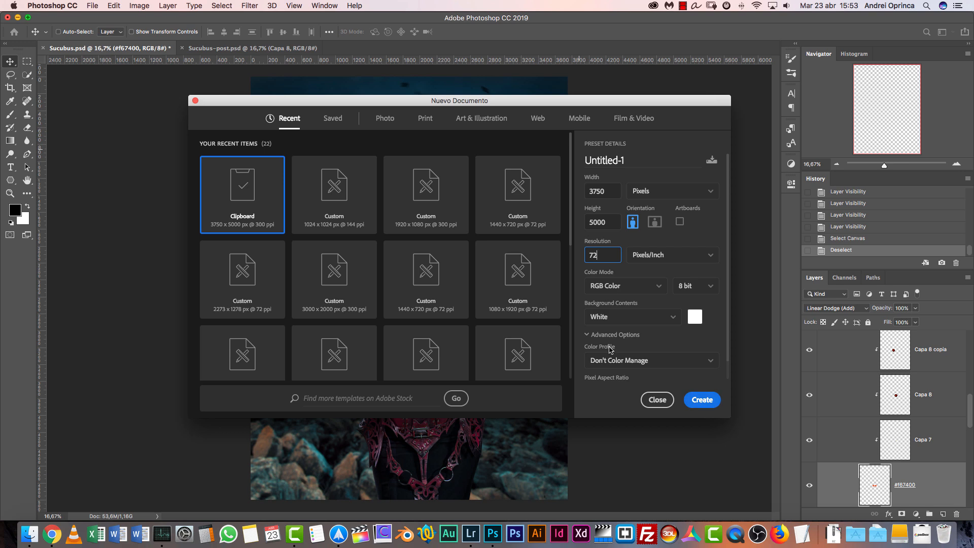
pyautogui.click(704, 401)
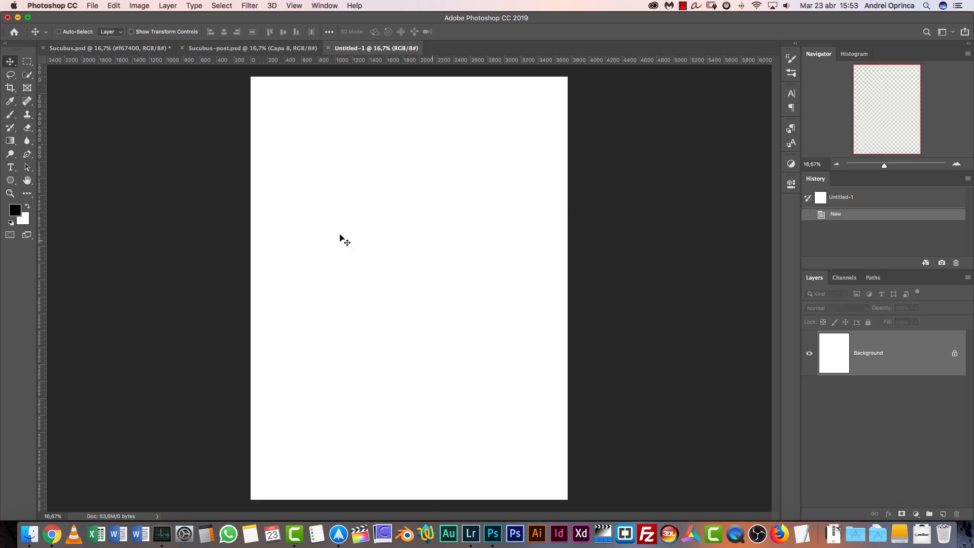
# Resize the new image proportionally to a height of 3000 px
pyautogui.click(957, 165)
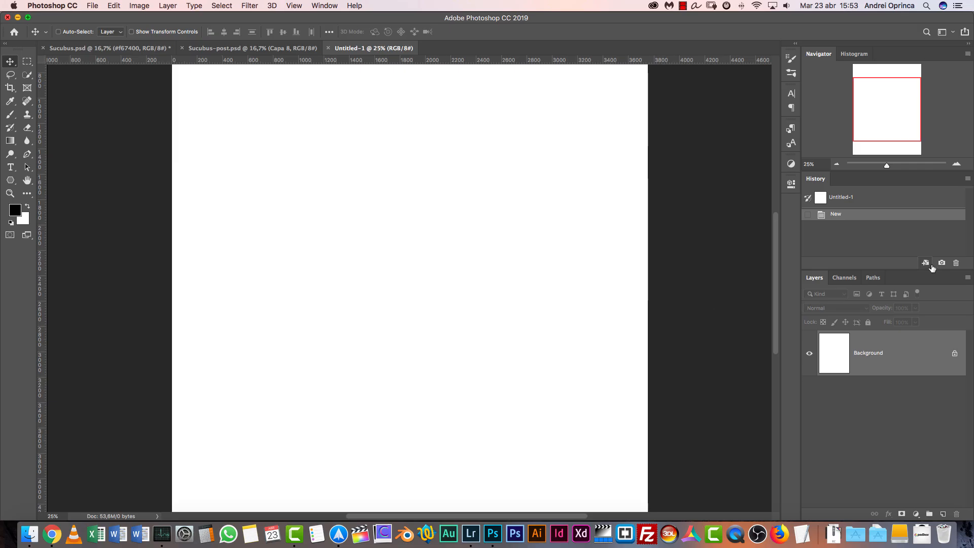
pyautogui.press('alt+super+i')
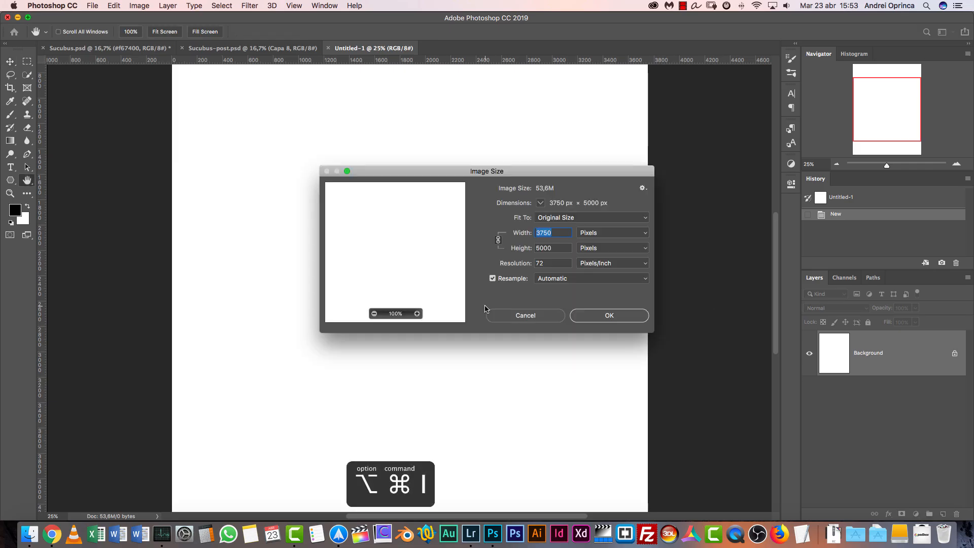
pyautogui.press('Tab')
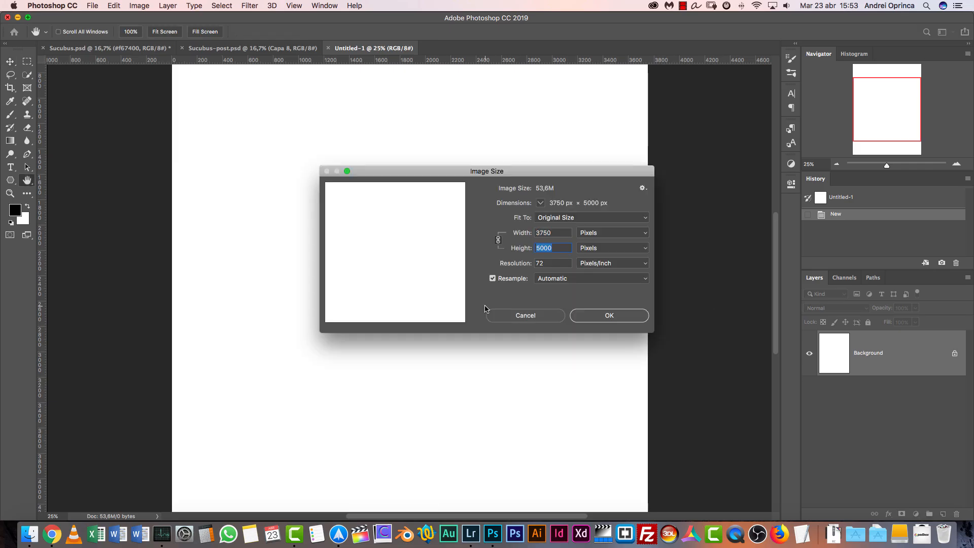
pyautogui.write('3000')
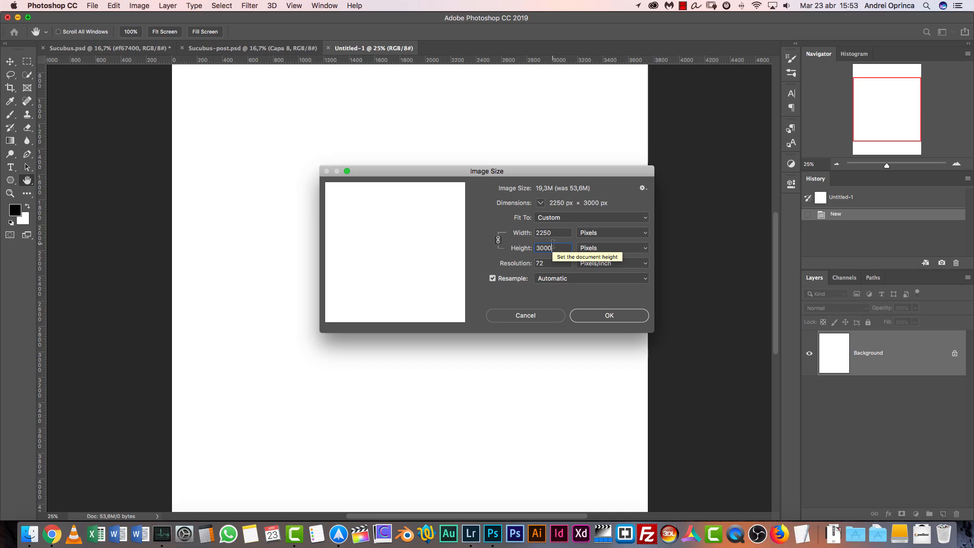
pyautogui.click(610, 316)
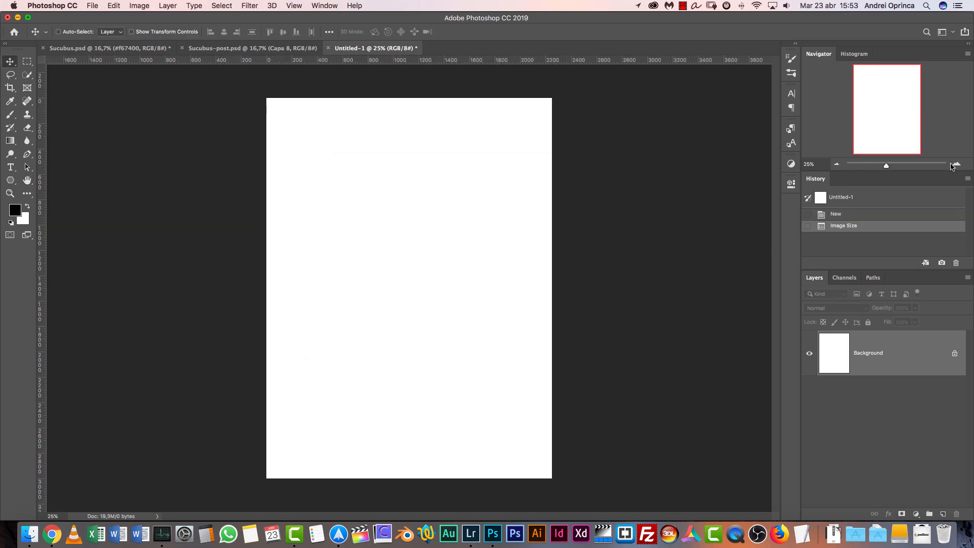
pyautogui.click(957, 164)
pyautogui.click(837, 163)
# Place astro-awesome-blue-1307986.jpg enlarged to cover the whole canvas, and delete the white Background layer
pyautogui.press('super+shift+d')
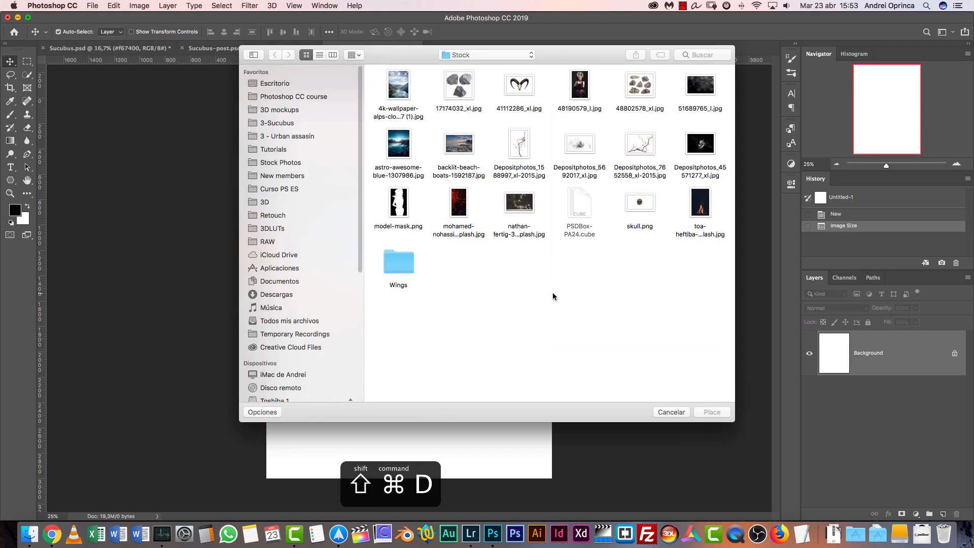
pyautogui.click(401, 143)
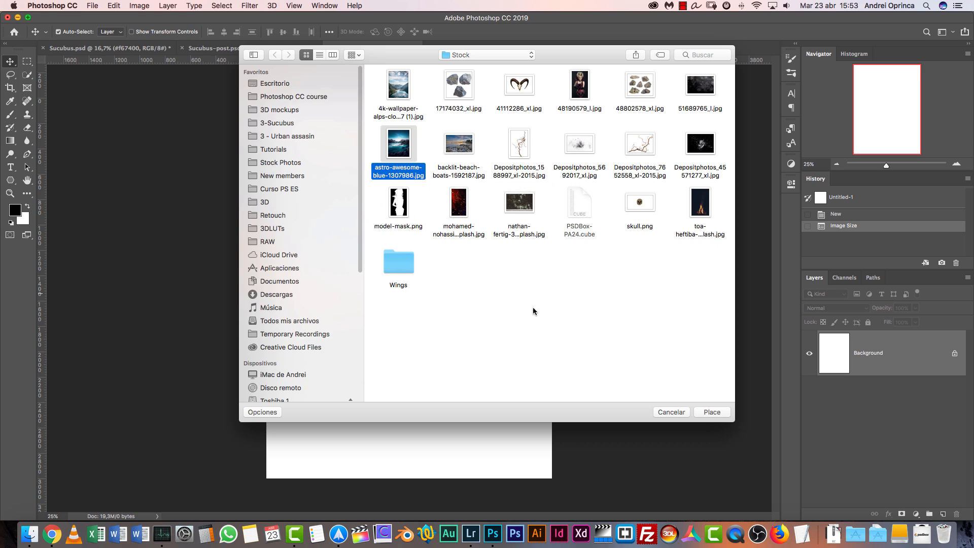
pyautogui.click(711, 413)
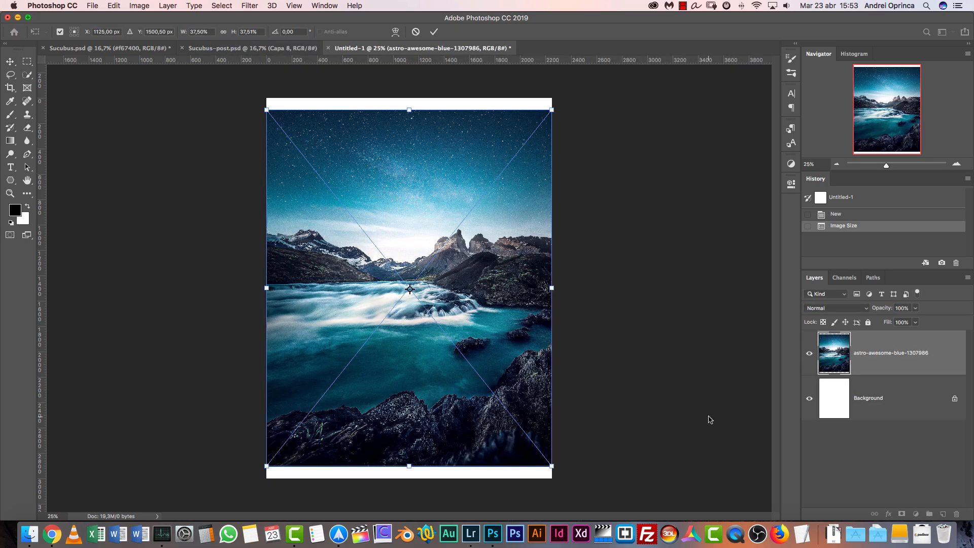
pyautogui.moveTo(471, 274); pyautogui.dragTo(471, 262)
pyautogui.moveTo(409, 455); pyautogui.dragTo(409, 479)
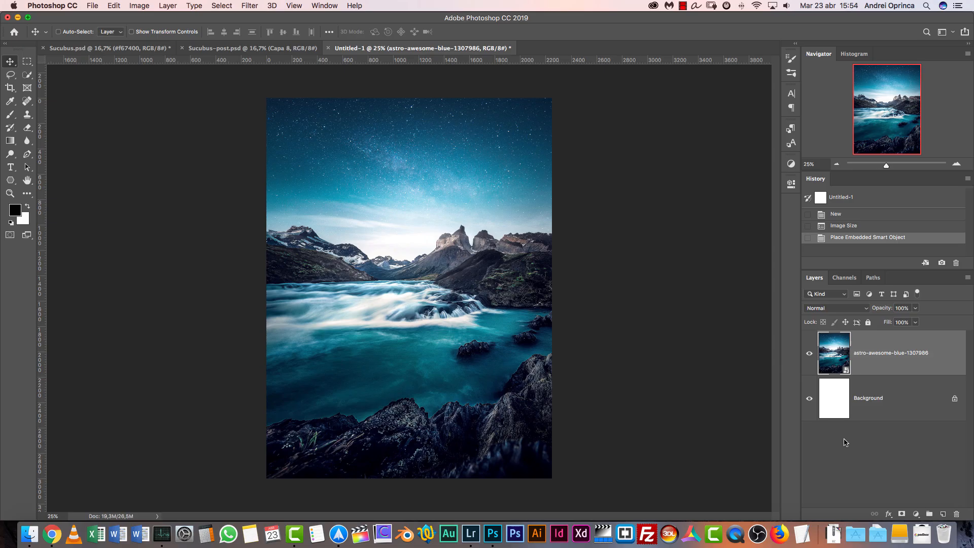
pyautogui.moveTo(913, 400); pyautogui.dragTo(957, 513)
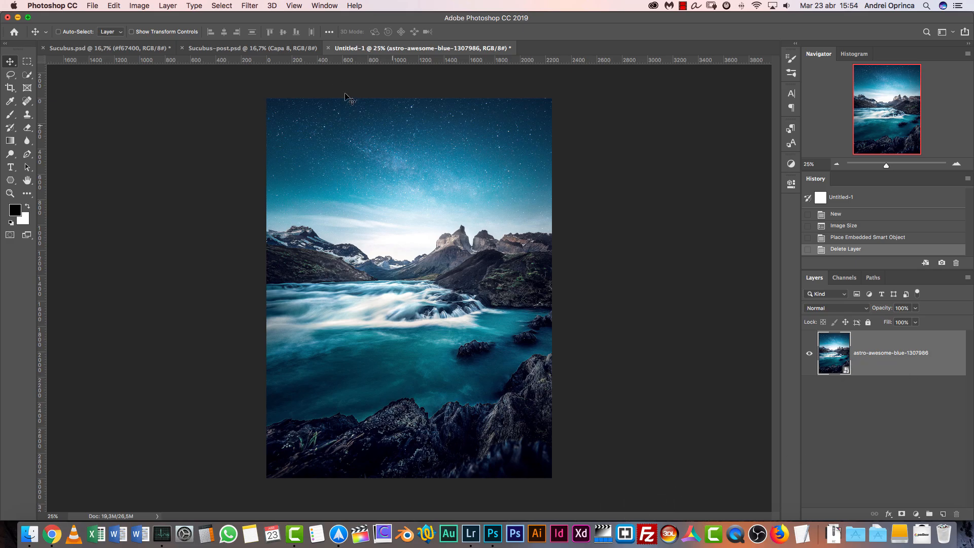
# Apply a Field Blur of about 30 px to the astro-awesome-blue layer and collapse its smart filter list
pyautogui.click(252, 7)
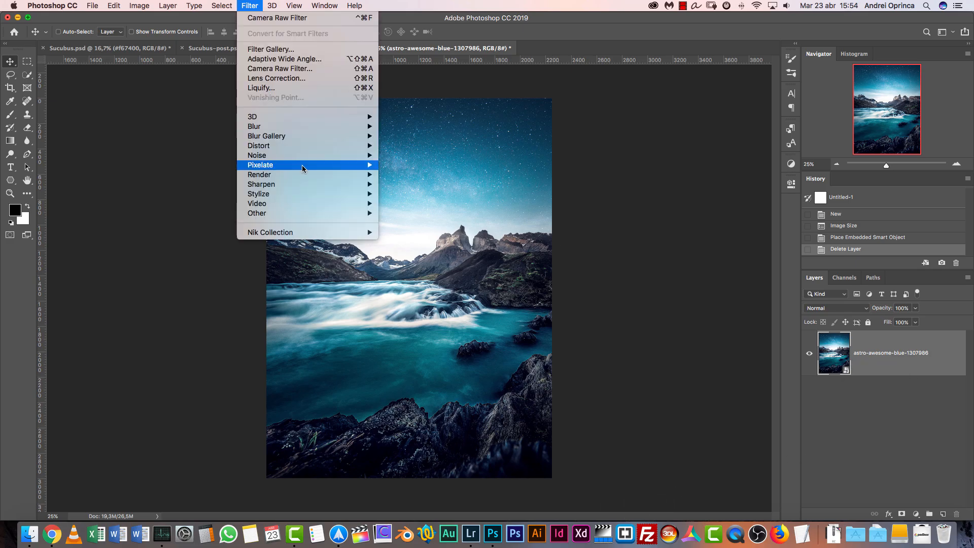
pyautogui.moveTo(304, 136)
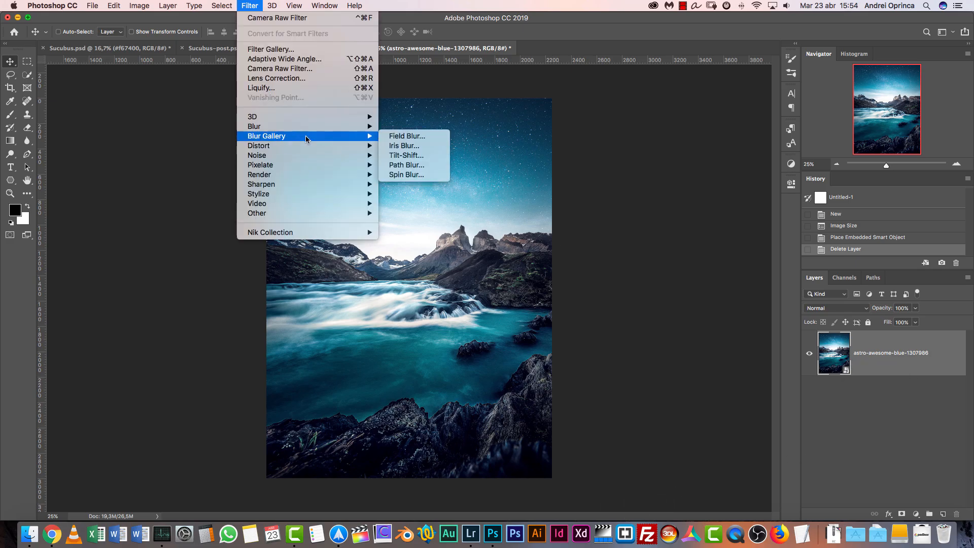
pyautogui.click(414, 136)
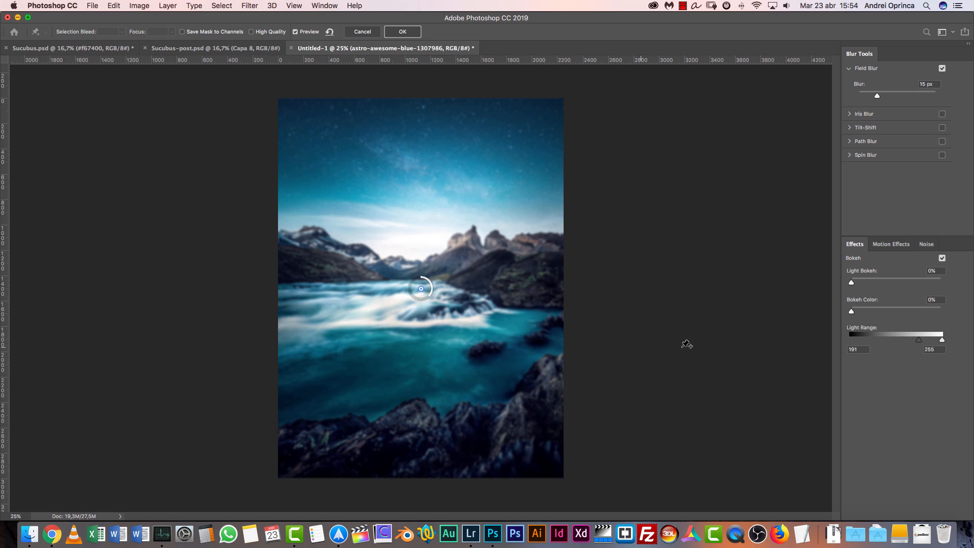
pyautogui.click(935, 86)
pyautogui.write('66')
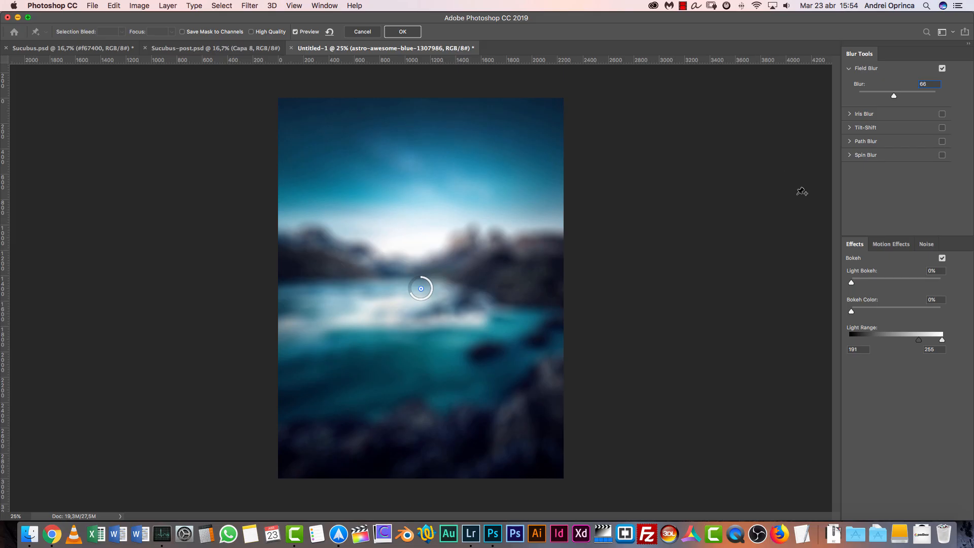
pyautogui.click(888, 96)
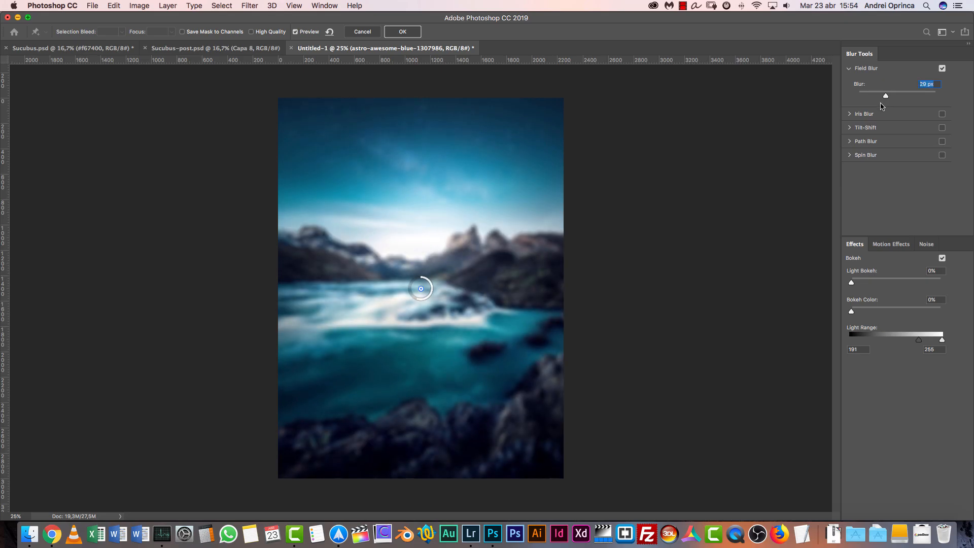
pyautogui.write('30')
pyautogui.moveTo(886, 96)
pyautogui.mouseDown()
pyautogui.moveTo(894, 96)
pyautogui.moveTo(885, 97)
pyautogui.mouseUp()
pyautogui.write('3')
pyautogui.click(417, 31)
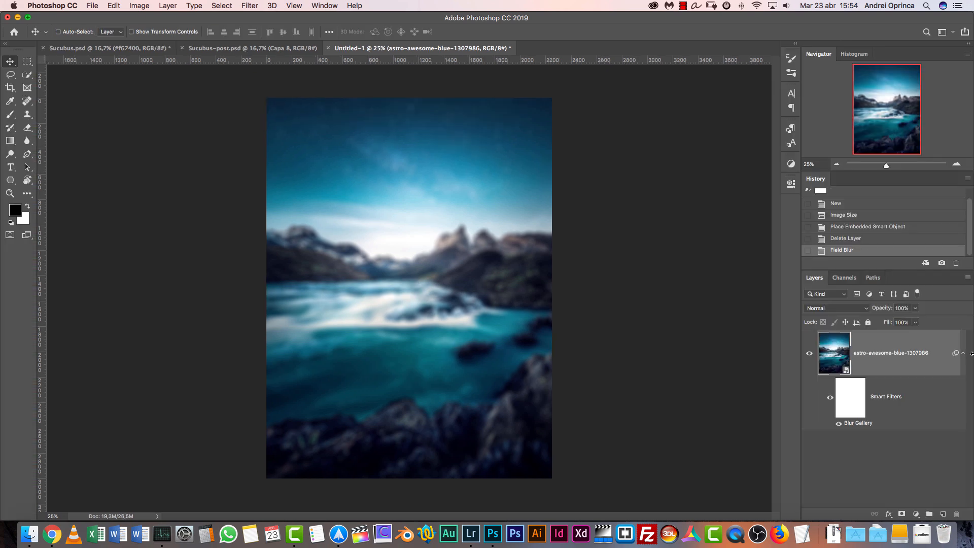
pyautogui.click(963, 354)
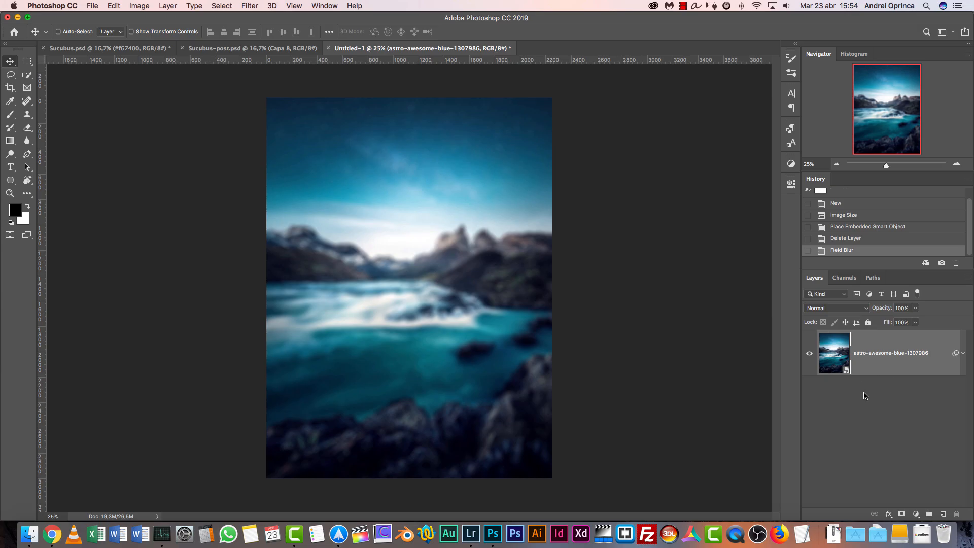
# Place the 4k-wallpaper-alps-clouds image at its fitted size above the blurred background and add a layer mask to it
pyautogui.press('shift+super+d')
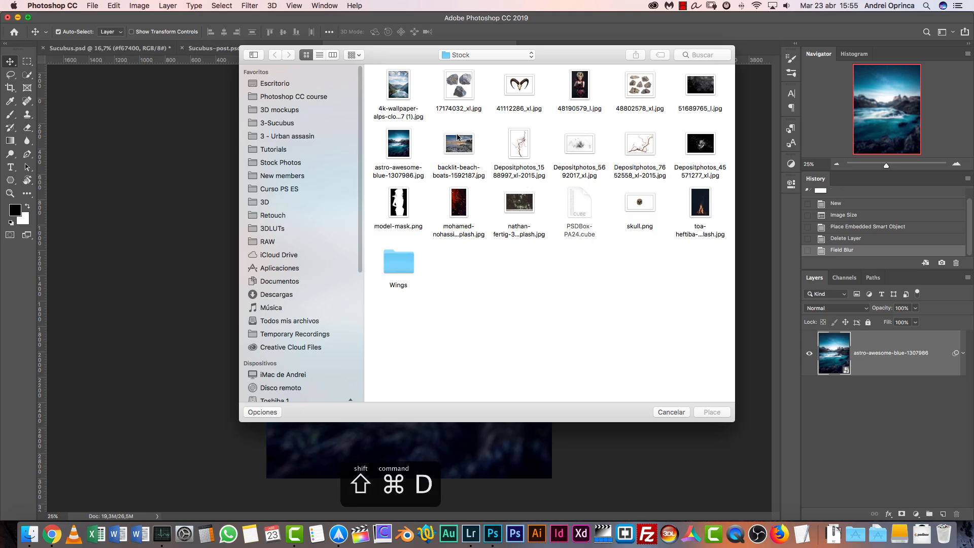
pyautogui.click(406, 94)
pyautogui.click(713, 412)
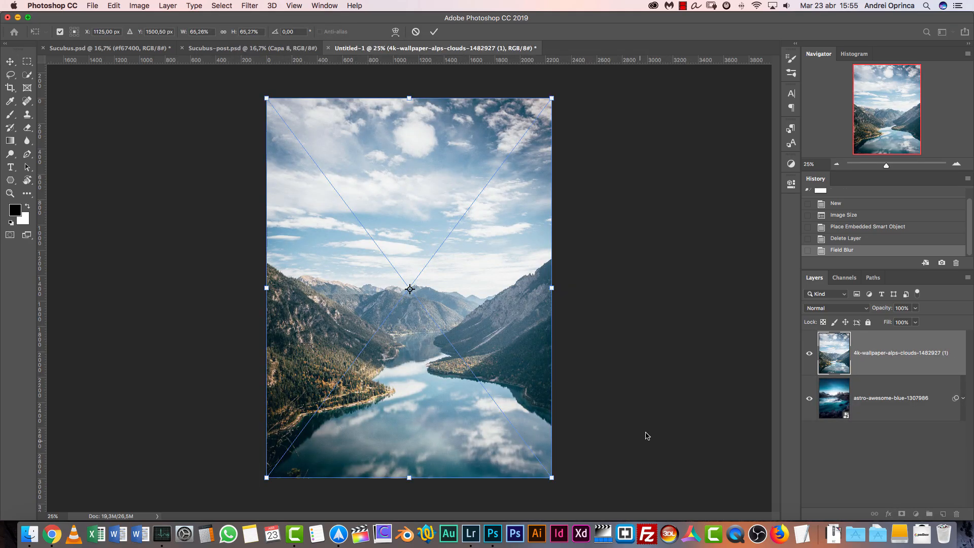
pyautogui.press('Return')
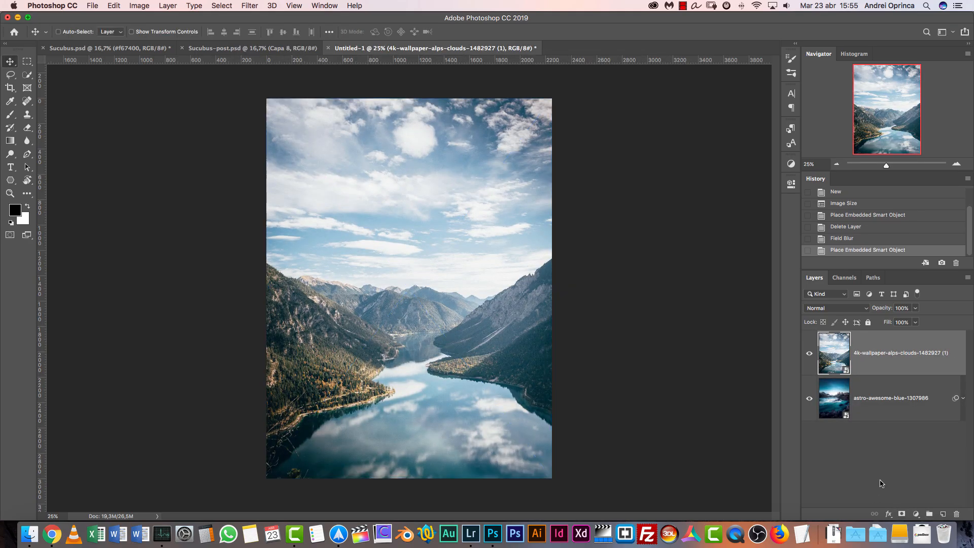
pyautogui.click(902, 514)
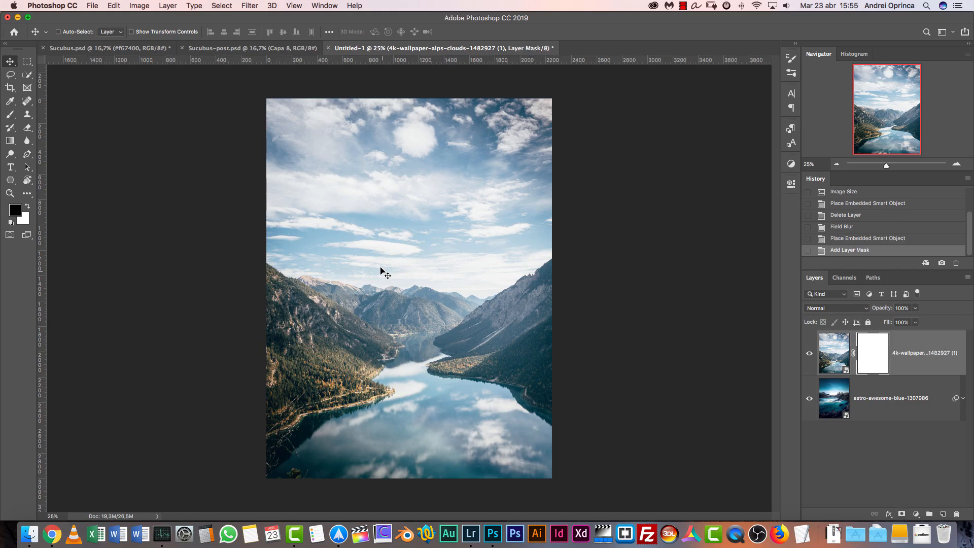
# Paint black strokes over the sky on the alps layer's mask with a soft 600 px brush and undo the last stroke
pyautogui.press('b')
pyautogui.rightClick(388, 217)
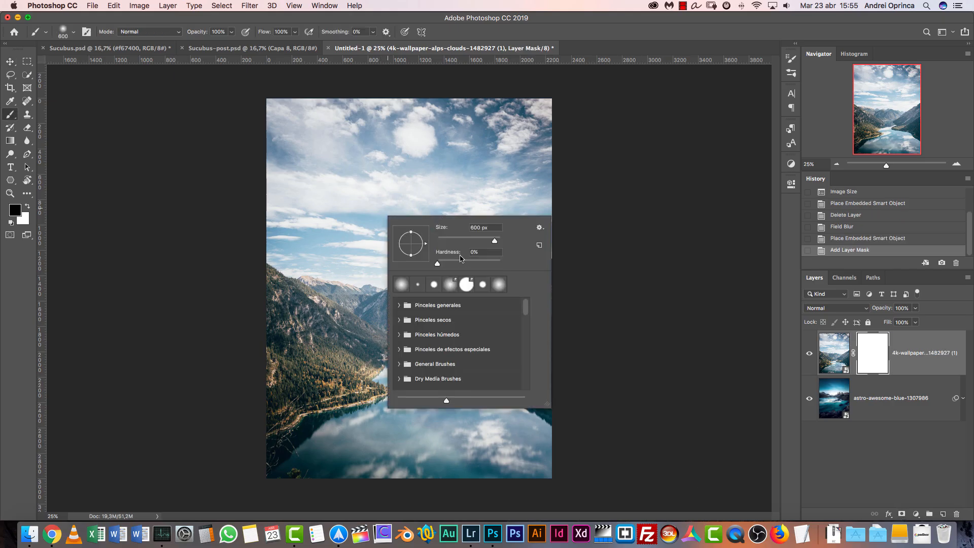
pyautogui.click(863, 346)
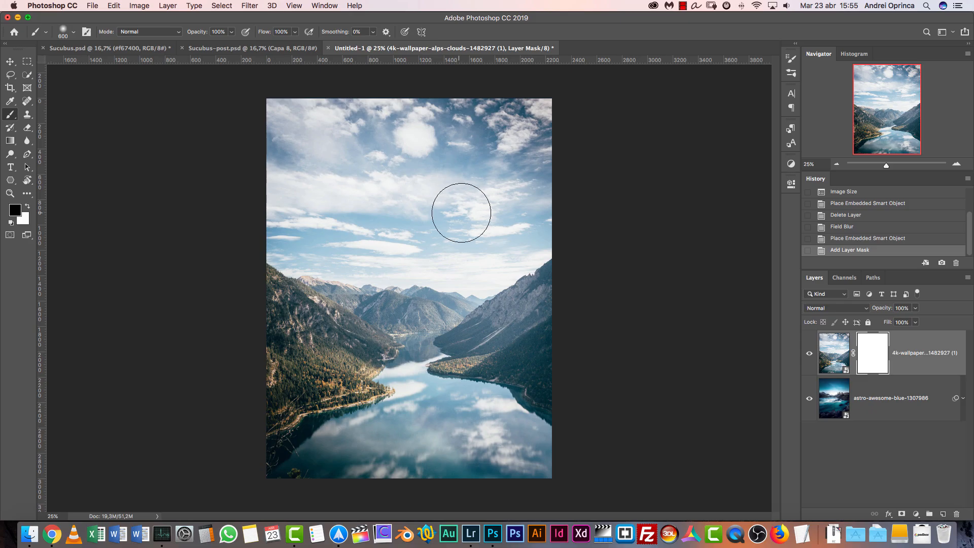
pyautogui.moveTo(519, 149); pyautogui.dragTo(464, 155)
pyautogui.moveTo(515, 163); pyautogui.dragTo(463, 184)
pyautogui.moveTo(391, 176); pyautogui.dragTo(459, 147)
pyautogui.moveTo(451, 137); pyautogui.dragTo(338, 155)
pyautogui.press('super+z')
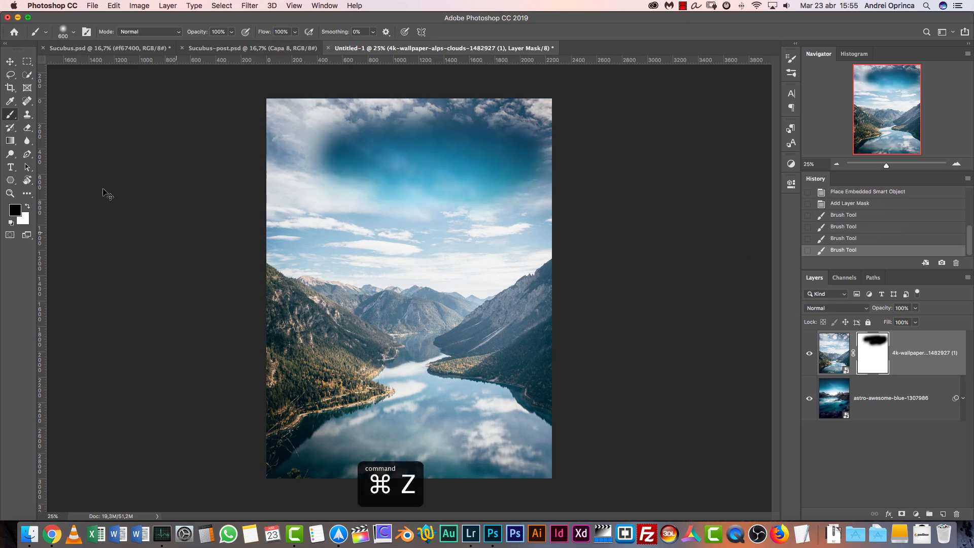
# Fill the alps layer's mask with a reversed black-to-white linear gradient that hides its sky and keeps the mountains and lake
pyautogui.click(11, 141)
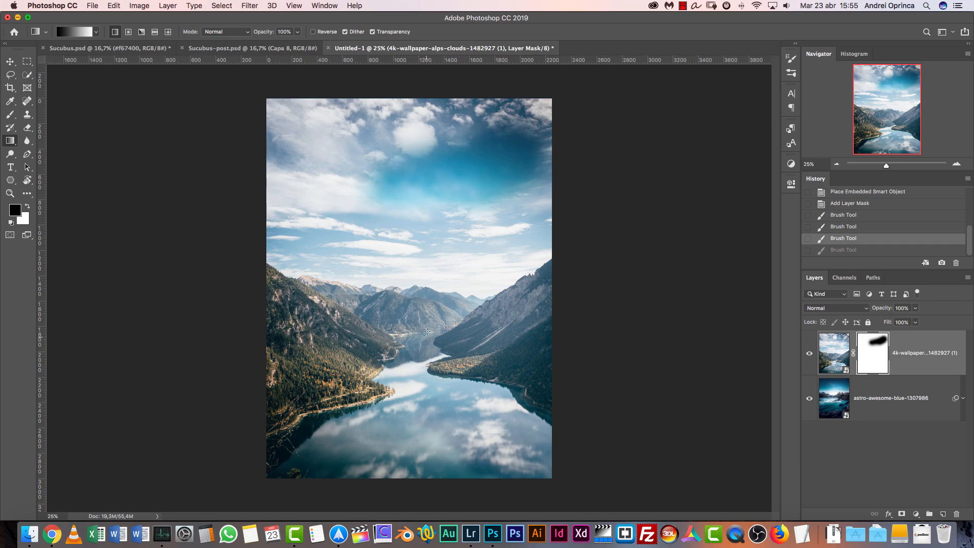
pyautogui.moveTo(427, 230); pyautogui.dragTo(430, 222)
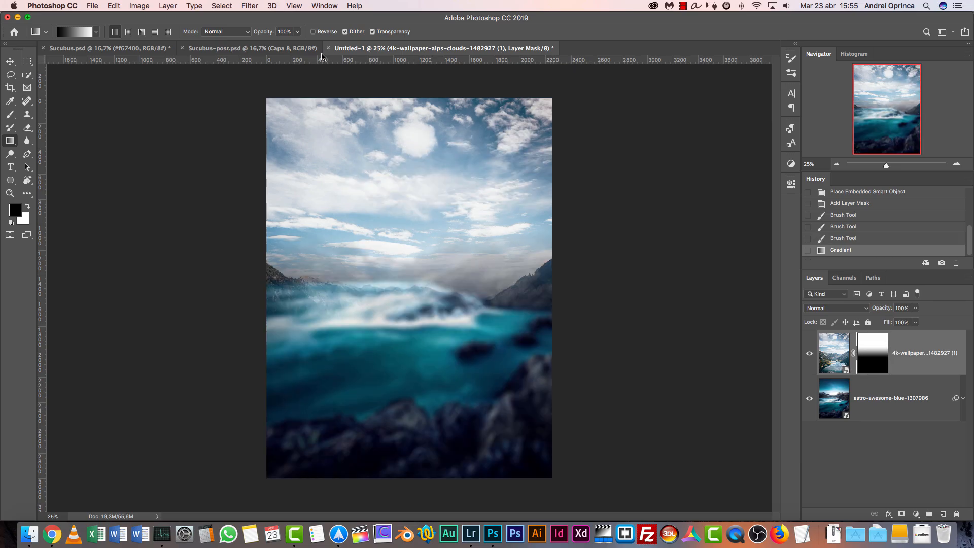
pyautogui.press('super+z')
pyautogui.click(314, 31)
pyautogui.moveTo(421, 291); pyautogui.dragTo(421, 219)
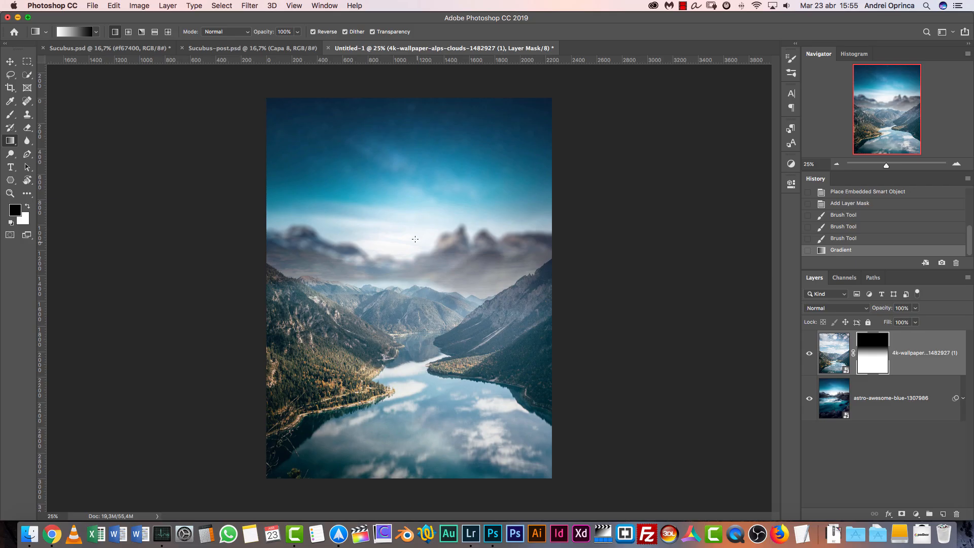
# Move the masked alps layer upward so its mountains overlap the blurred peaks behind it
pyautogui.press('v')
pyautogui.moveTo(429, 299); pyautogui.dragTo(422, 261)
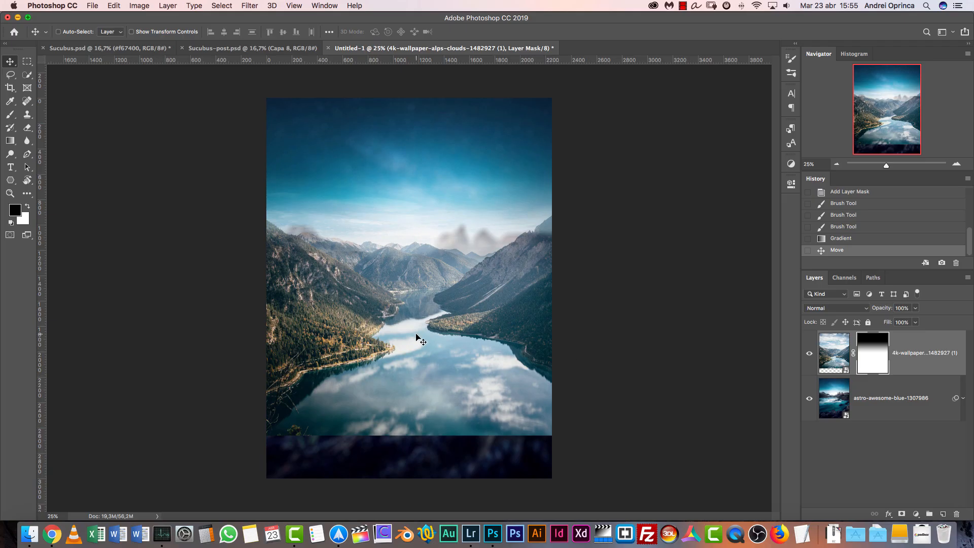
# Compare the composite with the alps layer hidden and shown
pyautogui.click(810, 357)
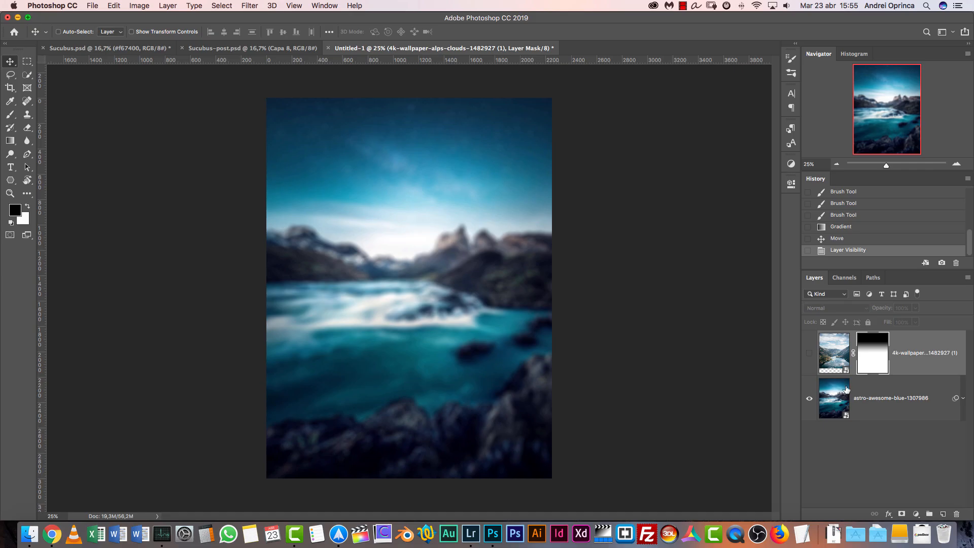
pyautogui.click(810, 354)
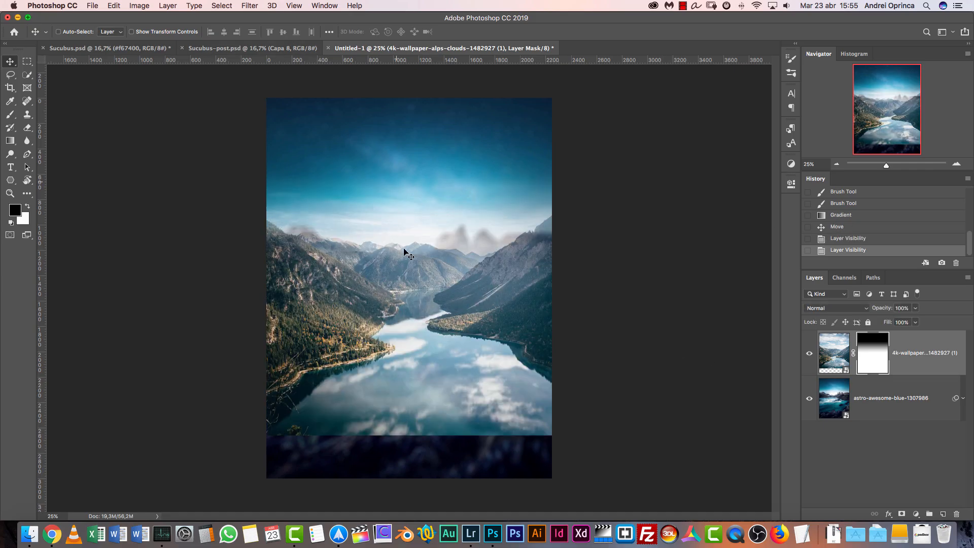
pyautogui.press('super')
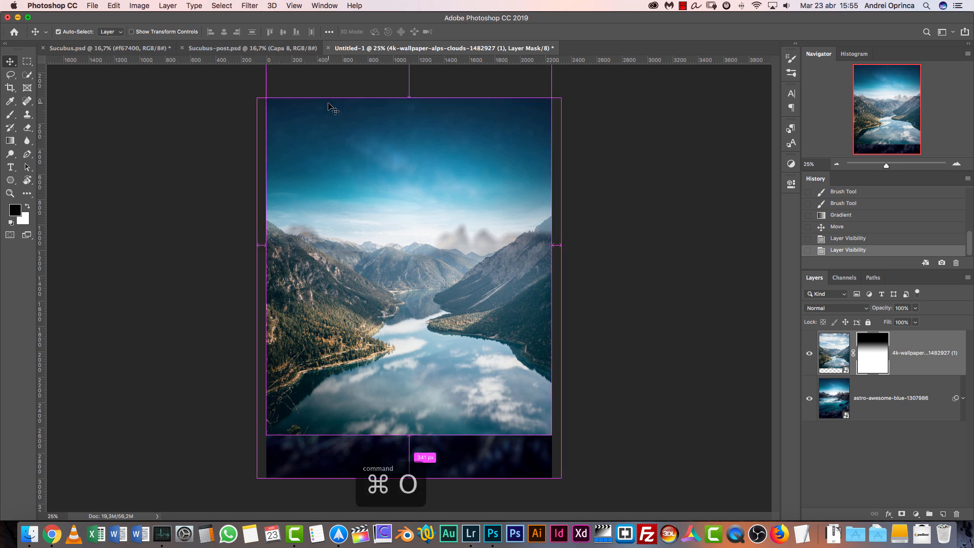
pyautogui.press('Escape')
# Place the backlit-beach-boats-1592187 image above the alps layer, enlarged beyond the canvas width and with its rocks along the canvas's bottom edge
pyautogui.press('shift+super+d')
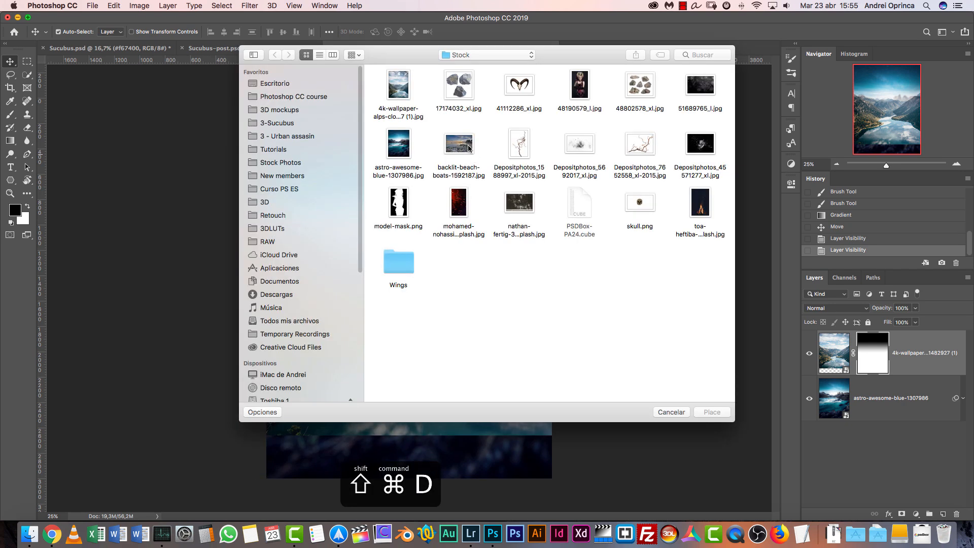
pyautogui.click(469, 146)
pyautogui.click(712, 412)
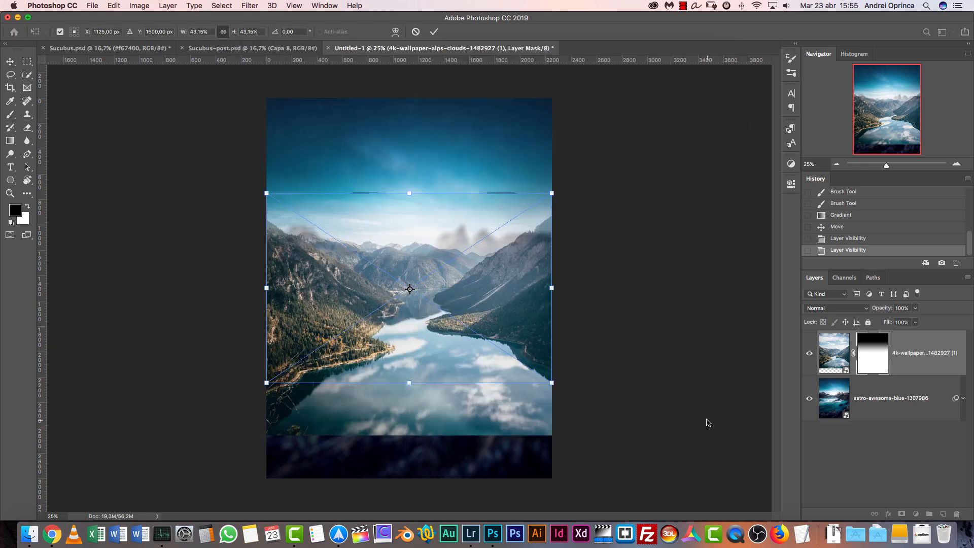
pyautogui.moveTo(504, 298); pyautogui.dragTo(508, 336)
pyautogui.moveTo(557, 231); pyautogui.dragTo(623, 198)
pyautogui.moveTo(535, 285); pyautogui.dragTo(486, 343)
pyautogui.press('Return')
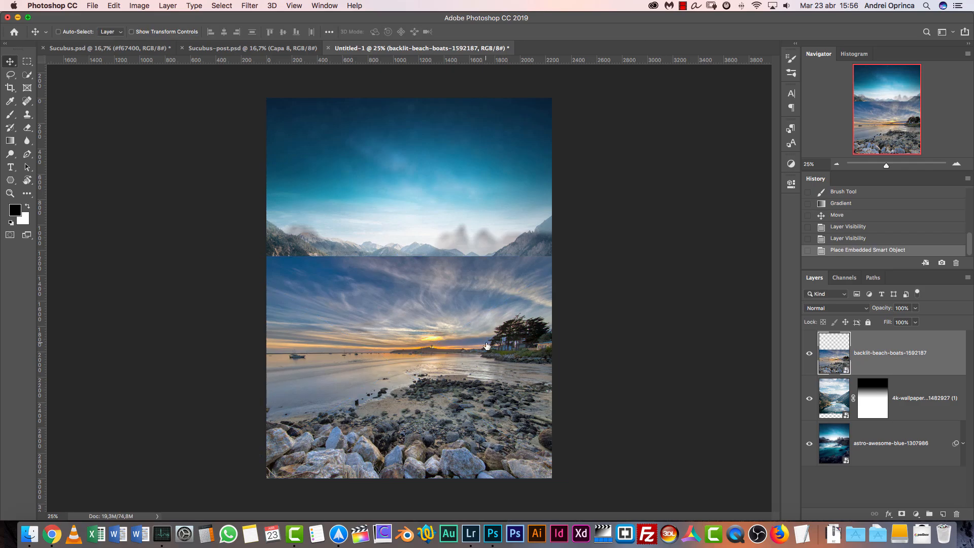
# Add a layer mask to the beach layer and fill it with a reversed linear gradient that hides its sky and keeps the rocky shore
pyautogui.click(903, 514)
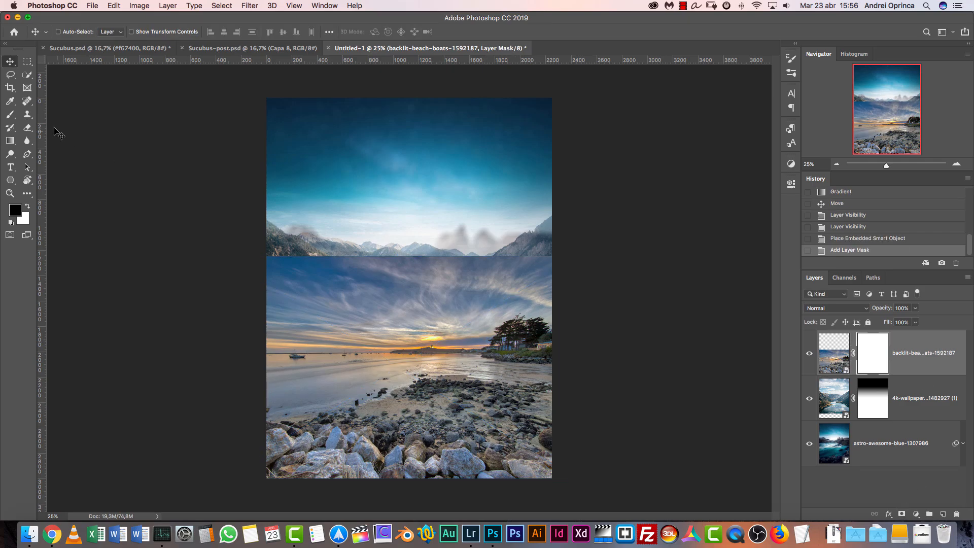
pyautogui.click(10, 141)
pyautogui.moveTo(432, 410); pyautogui.dragTo(440, 327)
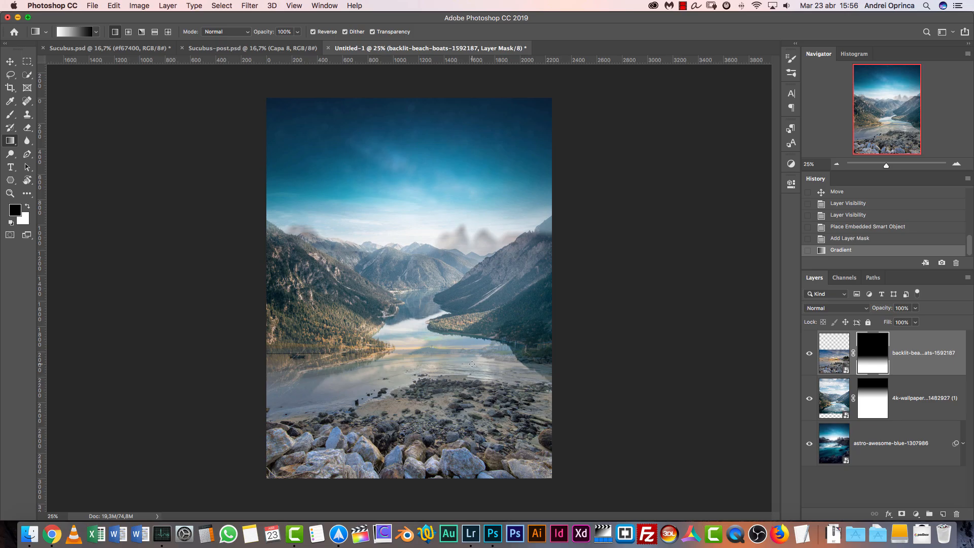
# Enlarge the masked beach layer with Free Transform to about 122% width and 117% height, aligned with the canvas's bottom edge
pyautogui.press('super+t')
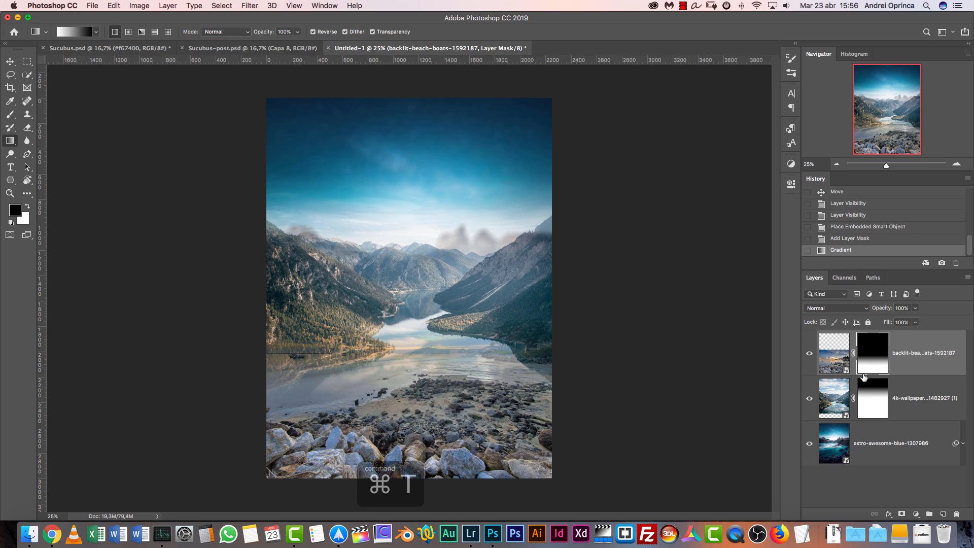
pyautogui.moveTo(575, 257); pyautogui.dragTo(651, 225)
pyautogui.moveTo(530, 355); pyautogui.dragTo(463, 370)
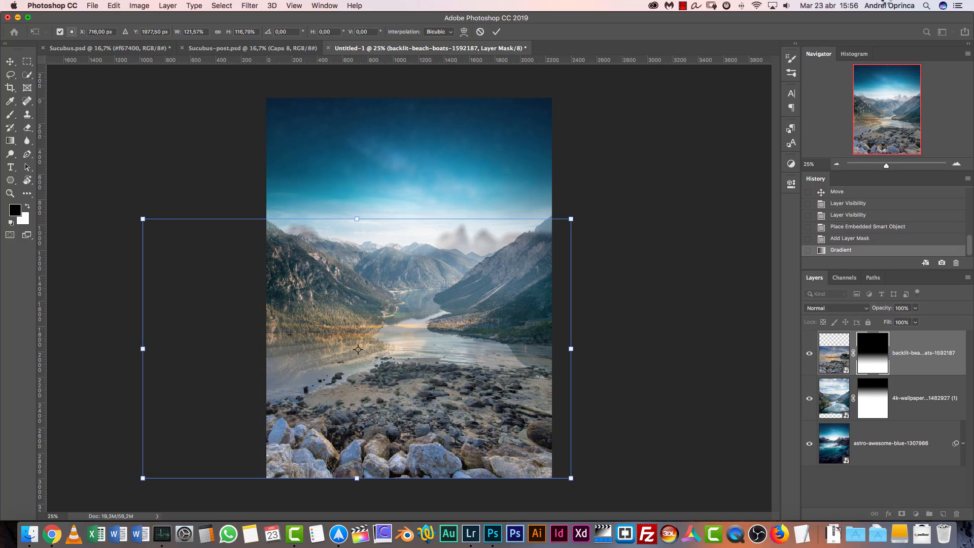
pyautogui.press('Return')
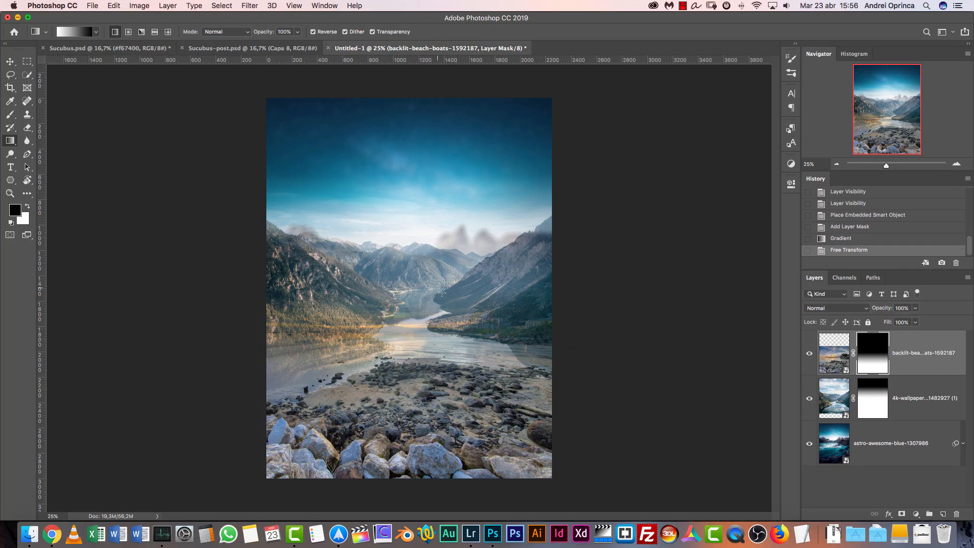
# Move the alps layer slightly upward so its mountains cover more of the blurred peaks behind it
pyautogui.press('v')
pyautogui.keyDown('super'); pyautogui.click(528, 288); pyautogui.keyUp('super')
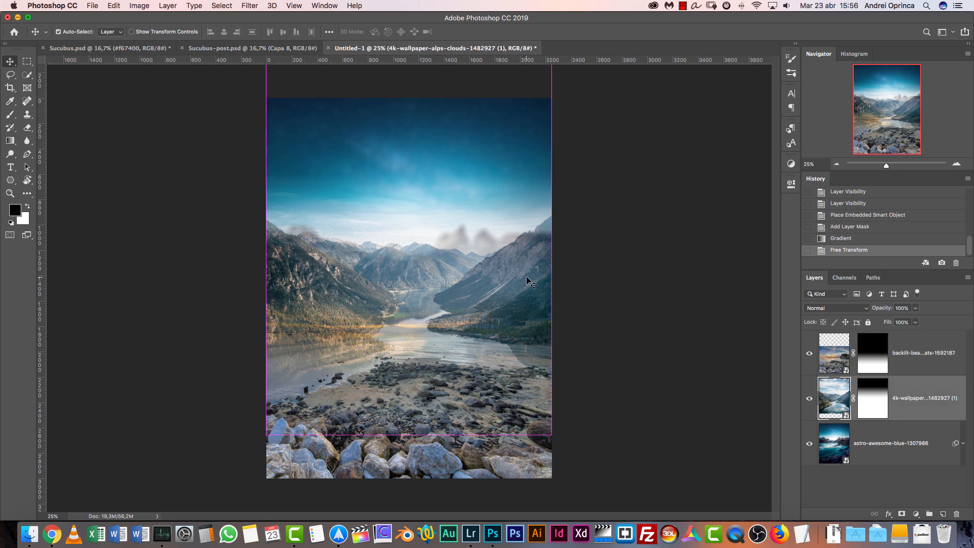
pyautogui.moveTo(527, 288); pyautogui.dragTo(525, 273)
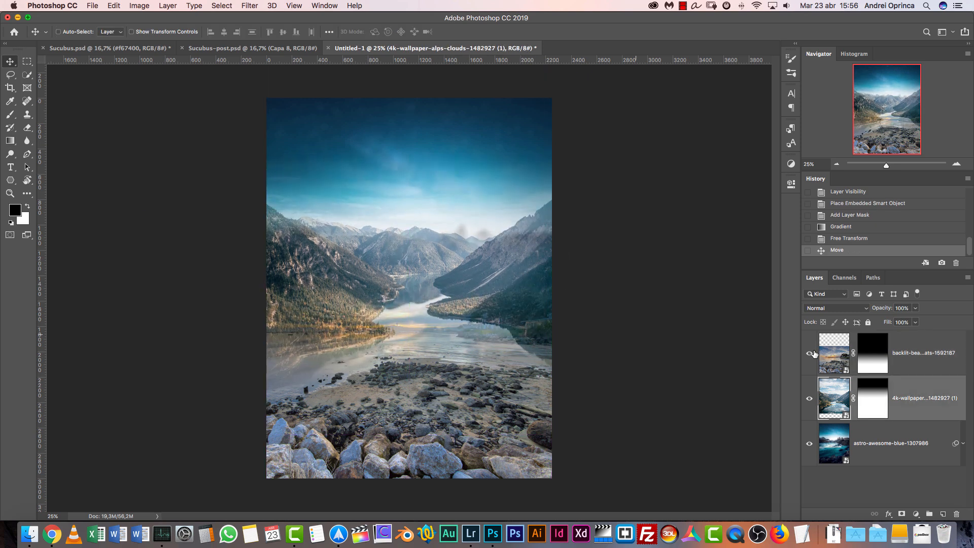
# Activate the beach layer's mask for painting with the Brush tool and compare the image with that layer hidden and shown
pyautogui.click(874, 356)
pyautogui.press('b')
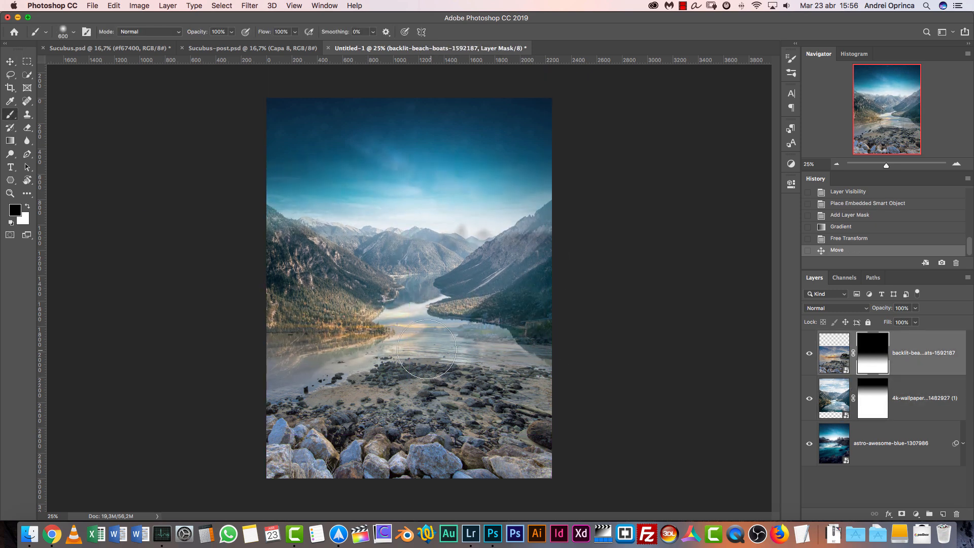
pyautogui.click(810, 354)
pyautogui.click(810, 353)
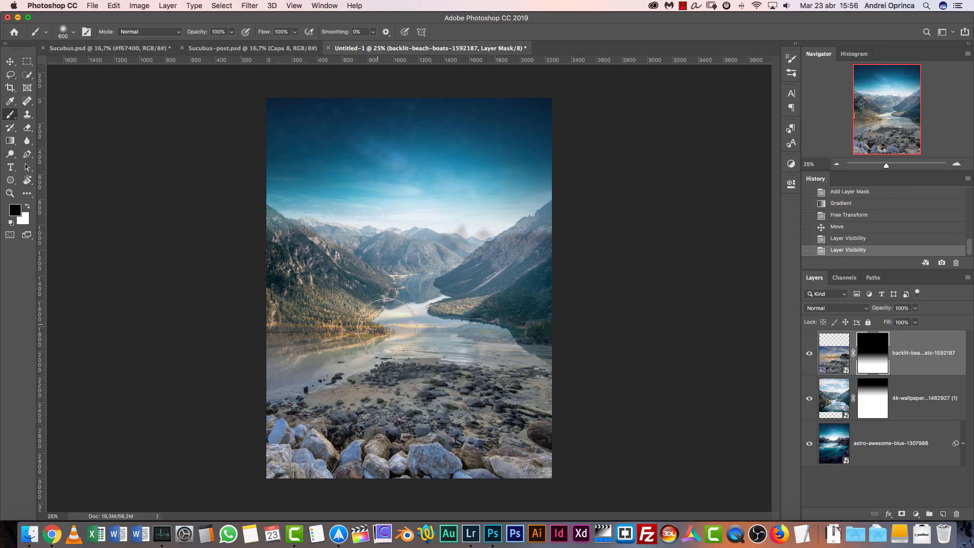
# Try a white brush stroke along the lake shore on the beach layer's mask and undo it
pyautogui.press('x')
pyautogui.moveTo(391, 305); pyautogui.dragTo(314, 300)
pyautogui.press('super+z')
pyautogui.press('x')
# Paint black over the lake and its shores on the beach layer's mask with a 600 px brush at 50% opacity and 20% flow
pyautogui.press('5')
pyautogui.hotkey('shift', '2')
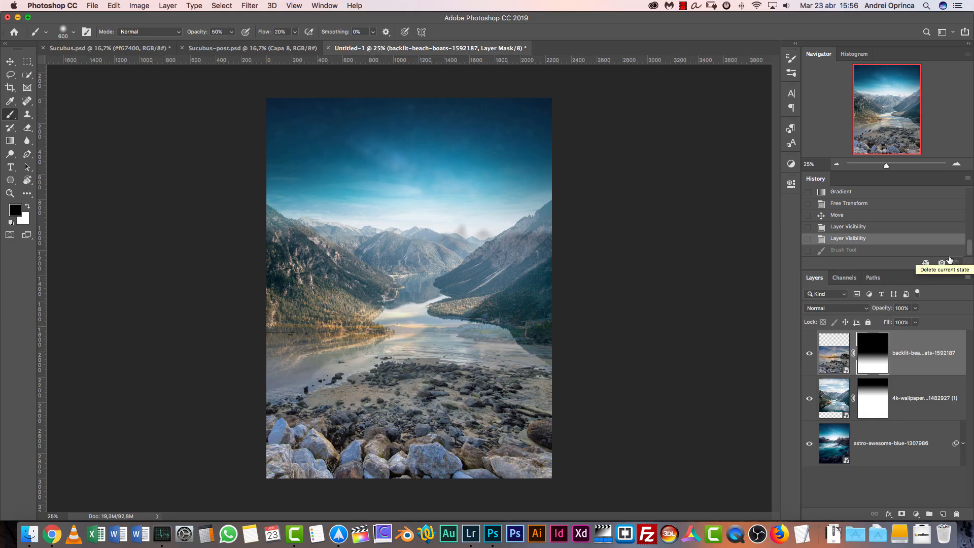
pyautogui.moveTo(402, 303); pyautogui.dragTo(382, 325)
pyautogui.moveTo(451, 325); pyautogui.dragTo(473, 329)
pyautogui.moveTo(472, 329)
pyautogui.mouseDown()
pyautogui.moveTo(488, 338)
pyautogui.moveTo(476, 339)
pyautogui.mouseUp()
pyautogui.moveTo(319, 351); pyautogui.dragTo(259, 372)
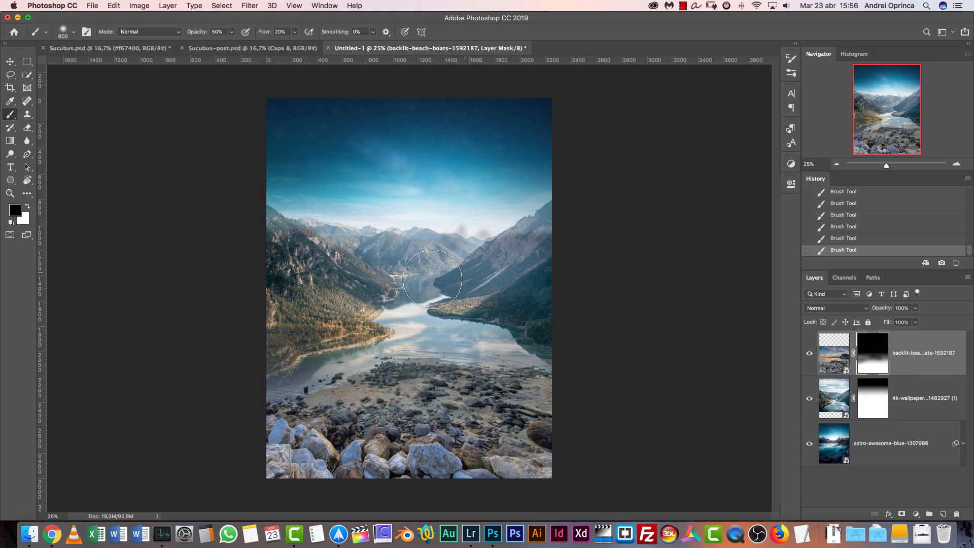
# Paint black across the lower sky and distant peaks on the alps layer's mask, and white over its left slope
pyautogui.click(869, 395)
pyautogui.click(810, 398)
pyautogui.click(810, 398)
pyautogui.press(']')
pyautogui.press(']')
pyautogui.press(']')
pyautogui.moveTo(485, 150); pyautogui.dragTo(373, 172)
pyautogui.press('[')
pyautogui.press('[')
pyautogui.press('[')
pyautogui.moveTo(480, 175)
pyautogui.mouseDown()
pyautogui.moveTo(438, 196)
pyautogui.moveTo(456, 189)
pyautogui.moveTo(421, 191)
pyautogui.mouseUp()
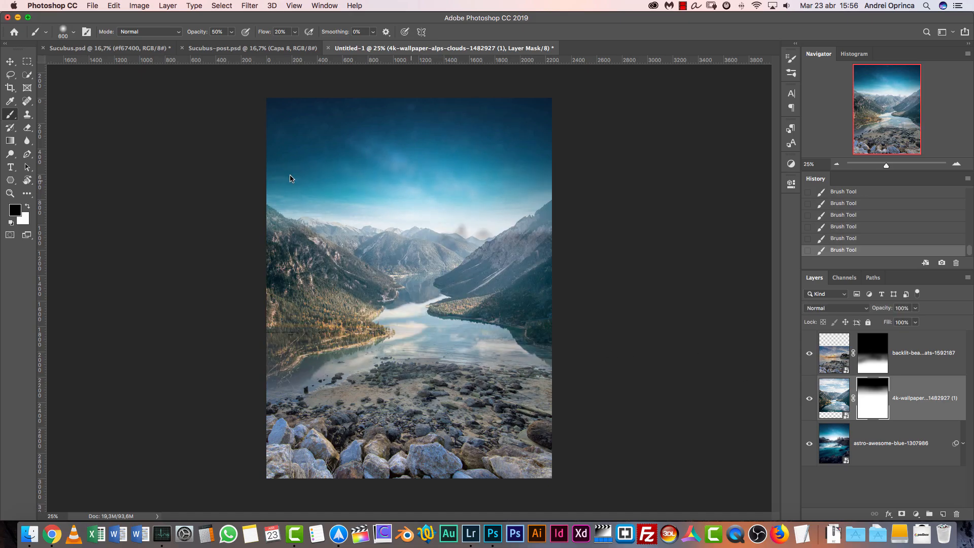
pyautogui.moveTo(349, 171)
pyautogui.mouseDown()
pyautogui.moveTo(320, 172)
pyautogui.moveTo(378, 173)
pyautogui.mouseUp()
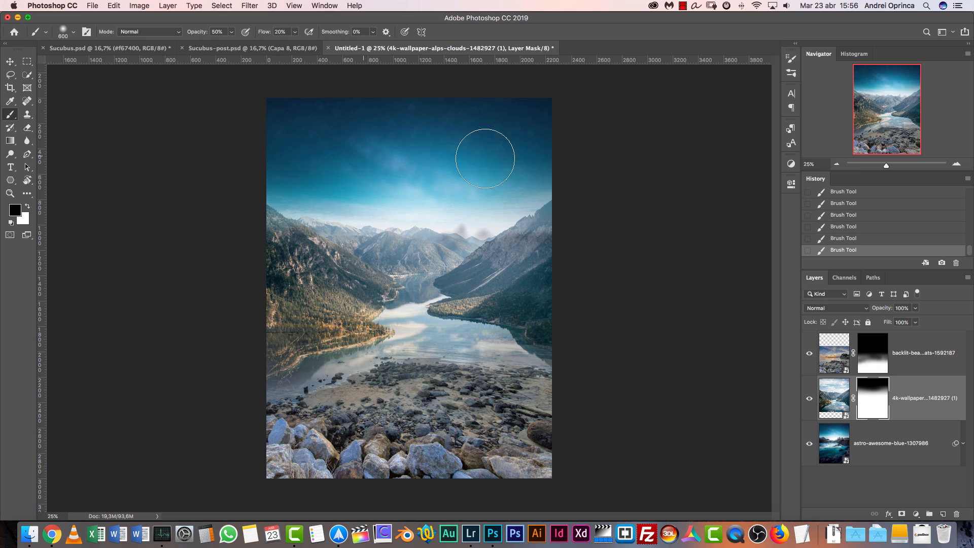
pyautogui.click(422, 240)
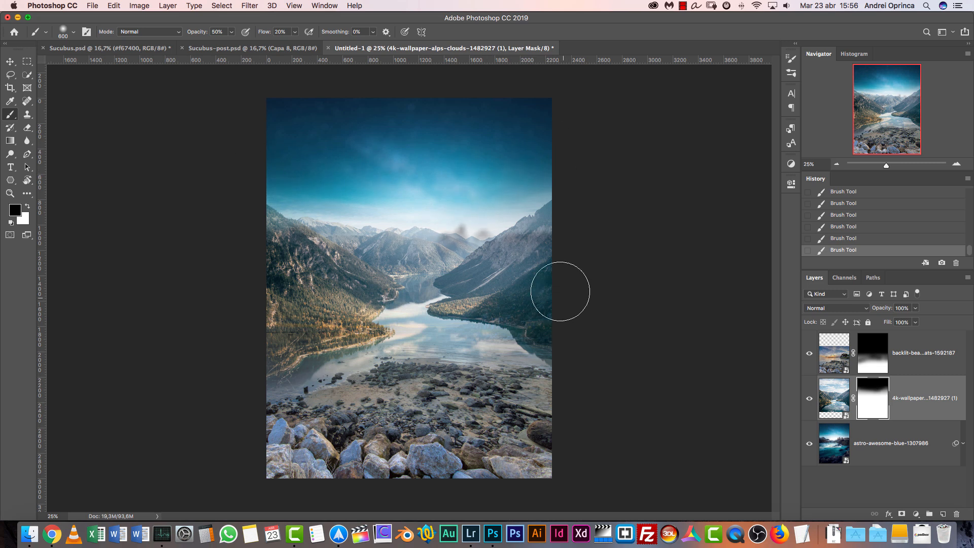
pyautogui.press('x')
pyautogui.moveTo(274, 225); pyautogui.dragTo(275, 233)
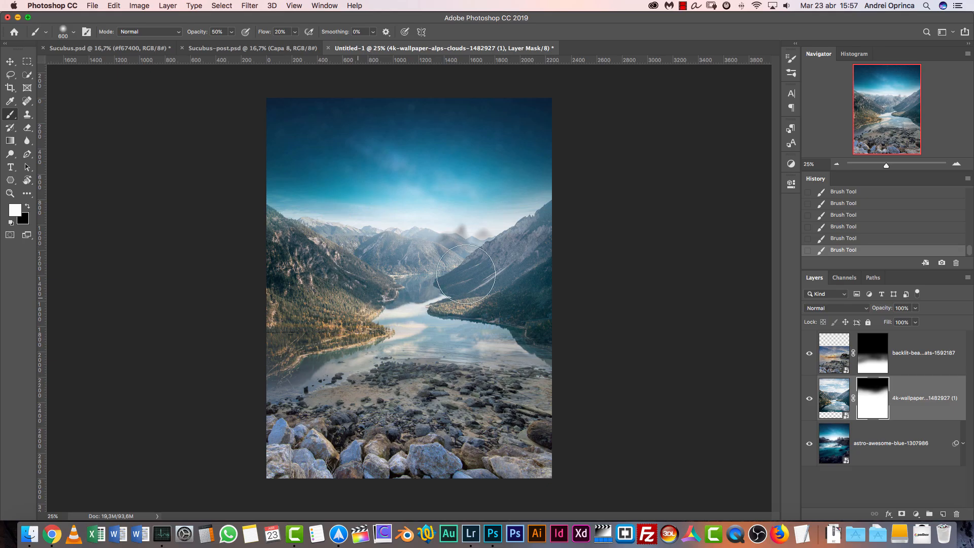
# Examine the blend by hiding and showing the beach and alps layers
pyautogui.click(809, 354)
pyautogui.click(810, 398)
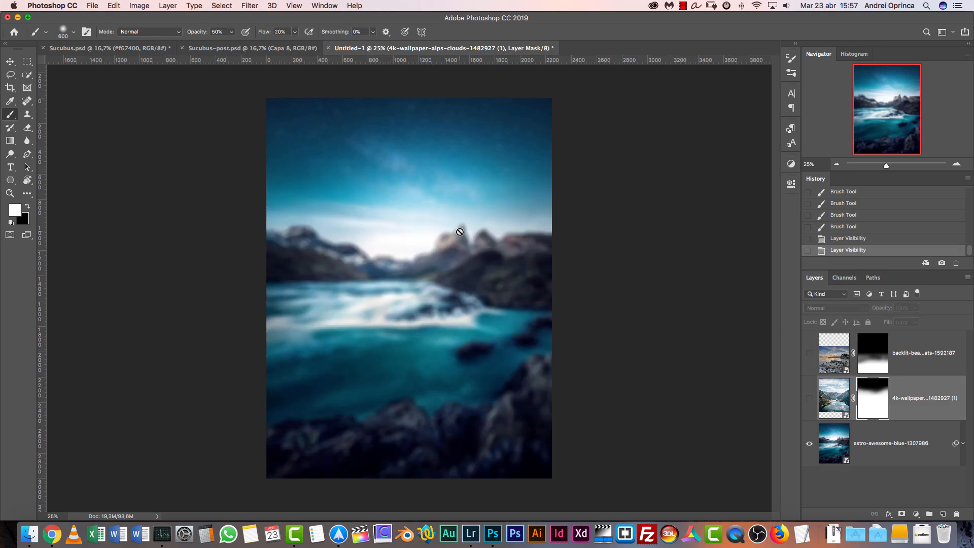
pyautogui.click(809, 398)
pyautogui.click(809, 350)
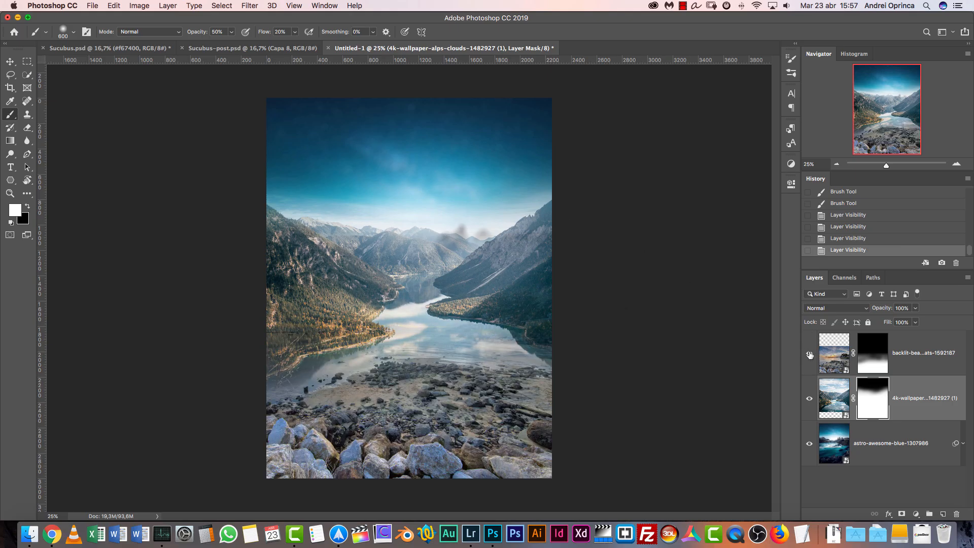
pyautogui.click(809, 355)
pyautogui.click(809, 354)
pyautogui.click(810, 398)
pyautogui.click(810, 398)
# Restore the distant mountains on the alps layer's mask with white strokes from a 200 px brush at 60% opacity and 80% flow
pyautogui.press('[')
pyautogui.press('[')
pyautogui.press('[')
pyautogui.press('[')
pyautogui.press('[')
pyautogui.moveTo(443, 254); pyautogui.dragTo(449, 250)
pyautogui.moveTo(449, 249); pyautogui.dragTo(447, 246)
pyautogui.click(447, 246)
pyautogui.click(434, 248)
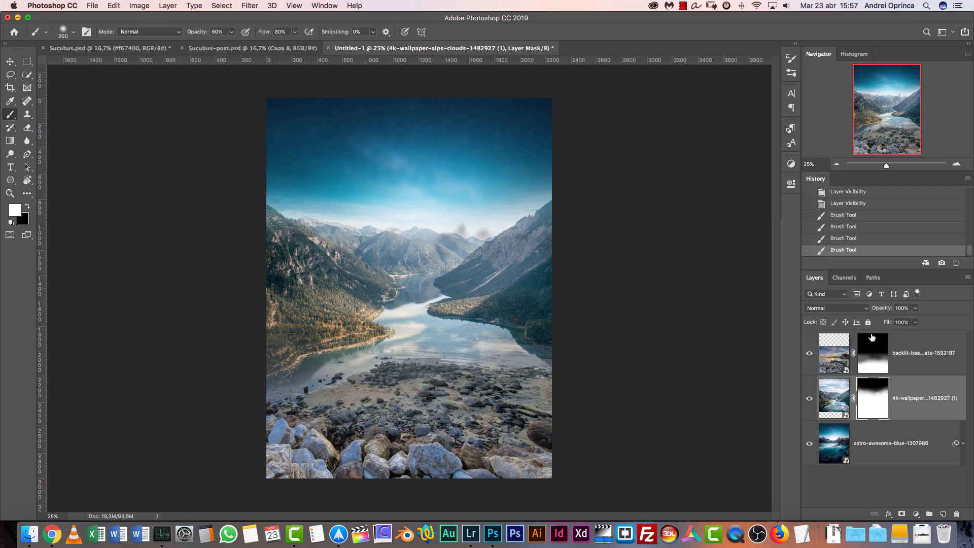
# Cover the remaining blurred peaks by painting white on the alps layer's mask with a brush enlarged to 400 px
pyautogui.press(']')
pyautogui.press(']')
pyautogui.click(461, 232)
pyautogui.click(457, 230)
pyautogui.press(']')
pyautogui.click(451, 242)
pyautogui.click(490, 237)
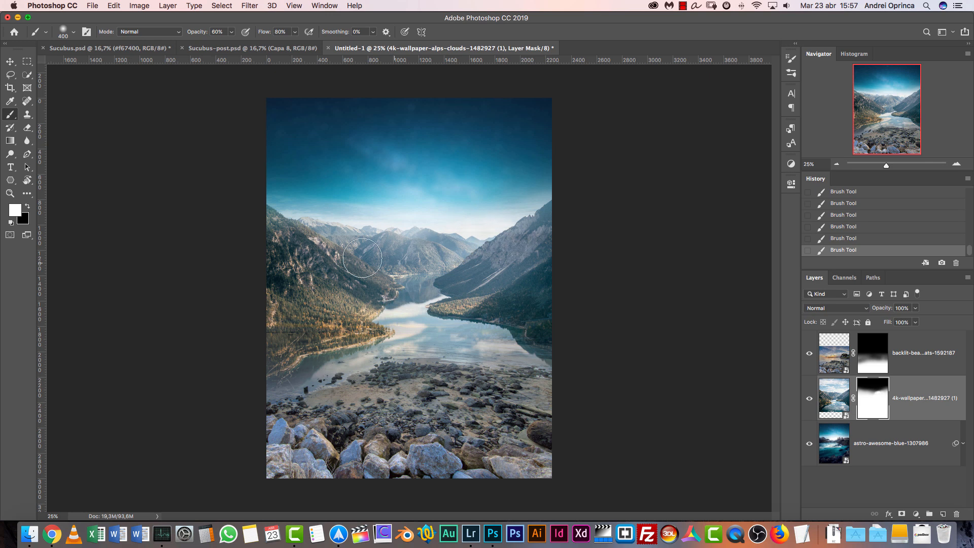
pyautogui.click(408, 249)
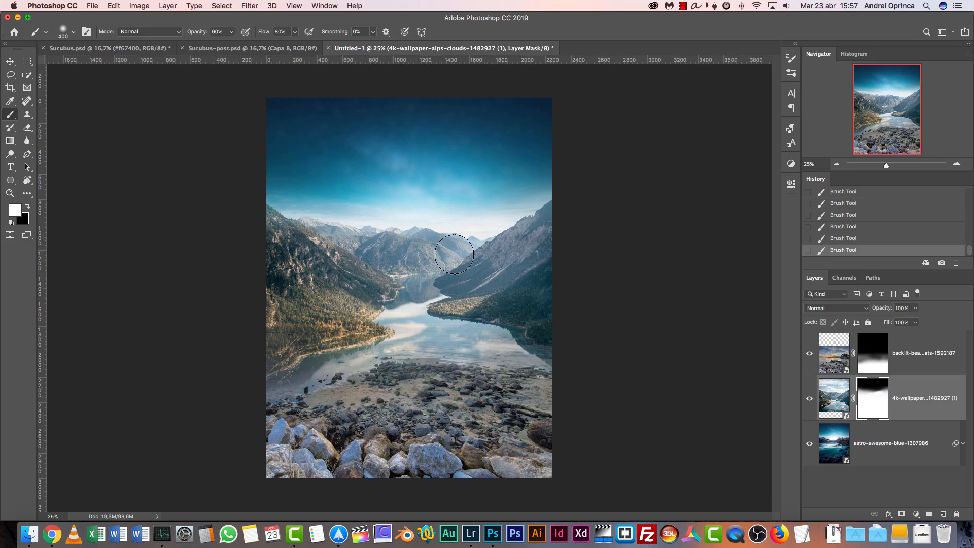
# Group the beach and alps layers and name the group BG2
pyautogui.keyDown('shift'); pyautogui.click(917, 366); pyautogui.keyUp('shift')
pyautogui.press('super+g')
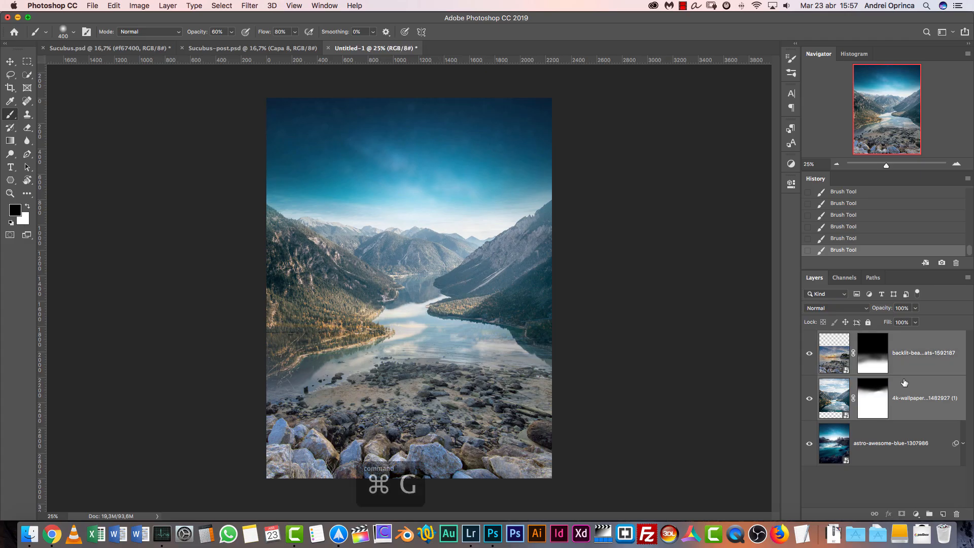
pyautogui.doubleClick(850, 337)
pyautogui.write('B')
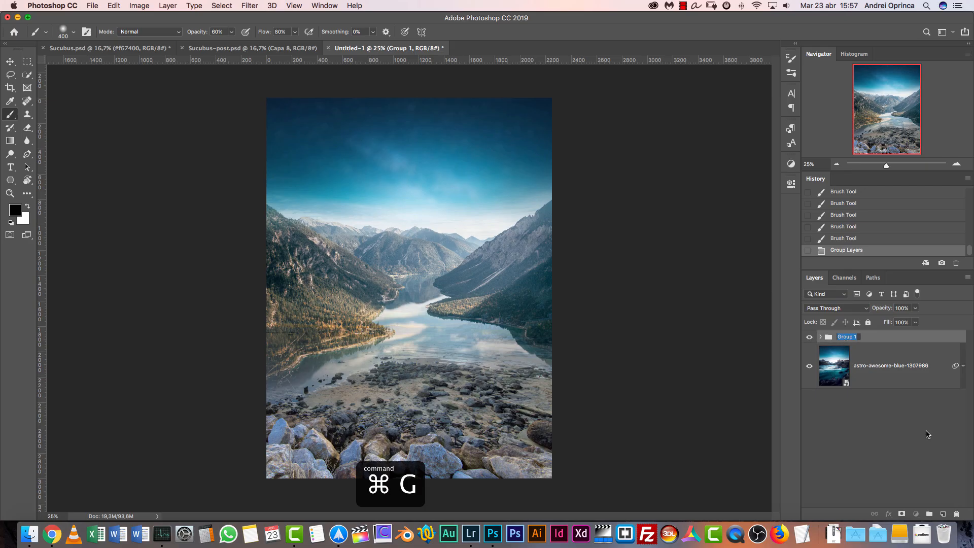
pyautogui.write('G2')
pyautogui.press('Return')
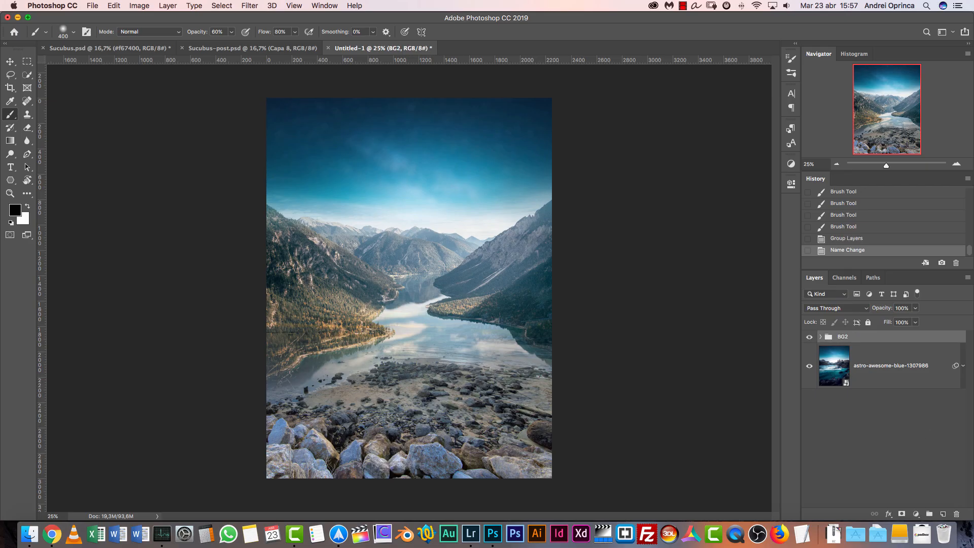
pyautogui.click(917, 514)
pyautogui.click(836, 421)
pyautogui.click(821, 337)
pyautogui.click(821, 338)
pyautogui.click(821, 338)
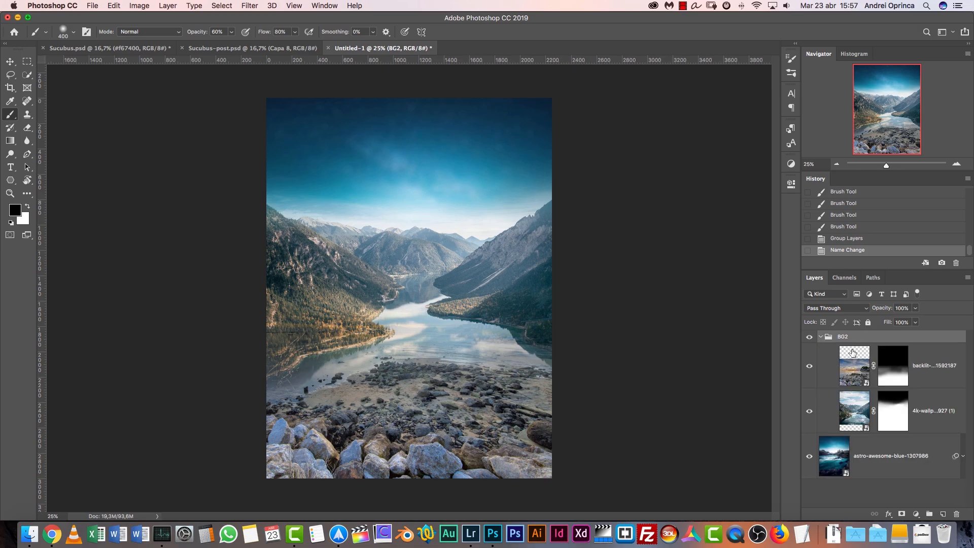
pyautogui.click(821, 337)
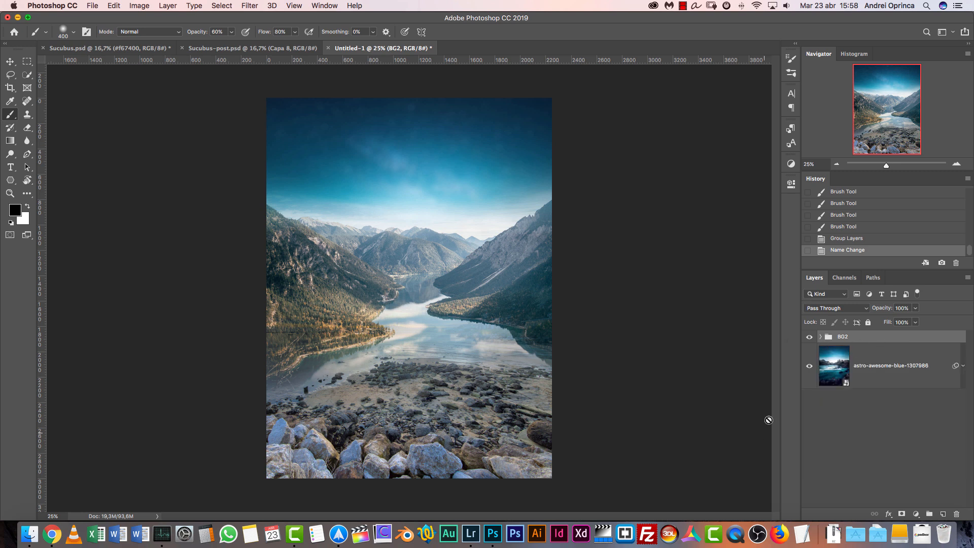
# Convert the BG2 group and the astro-awesome-blue-1307986 layer together into one smart object
pyautogui.click(867, 410)
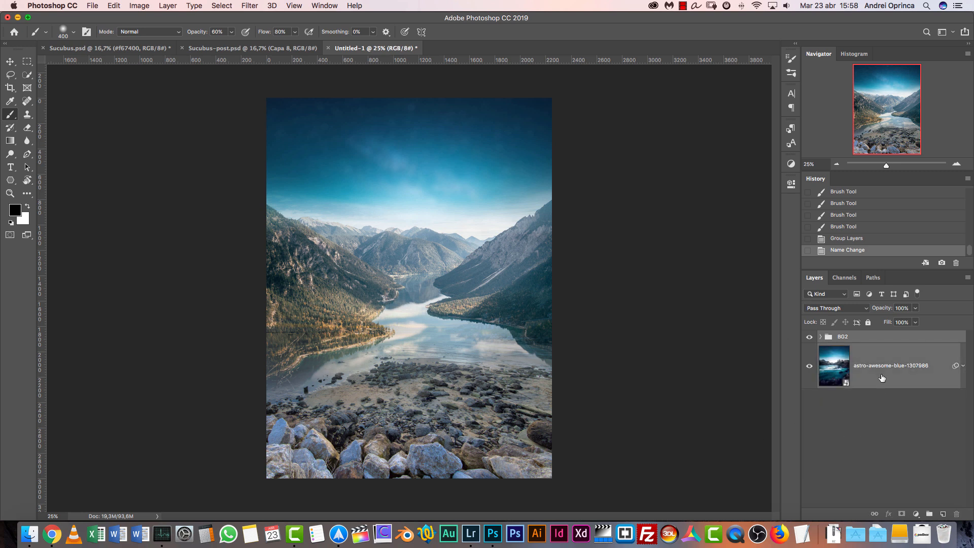
pyautogui.rightClick(885, 358)
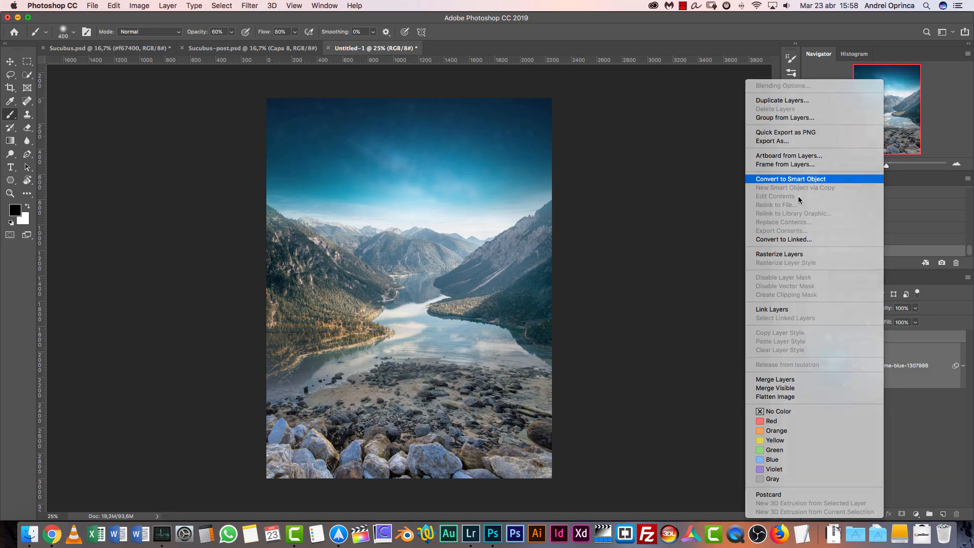
pyautogui.click(800, 180)
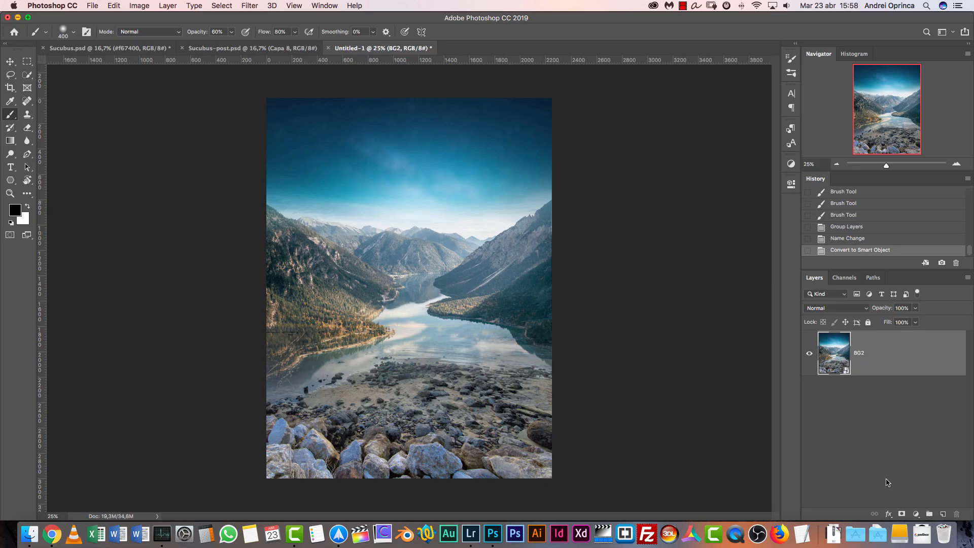
# Undo the combined smart object conversion to restore the separate BG2 group, and compare the image with the group hidden and shown
pyautogui.click(916, 515)
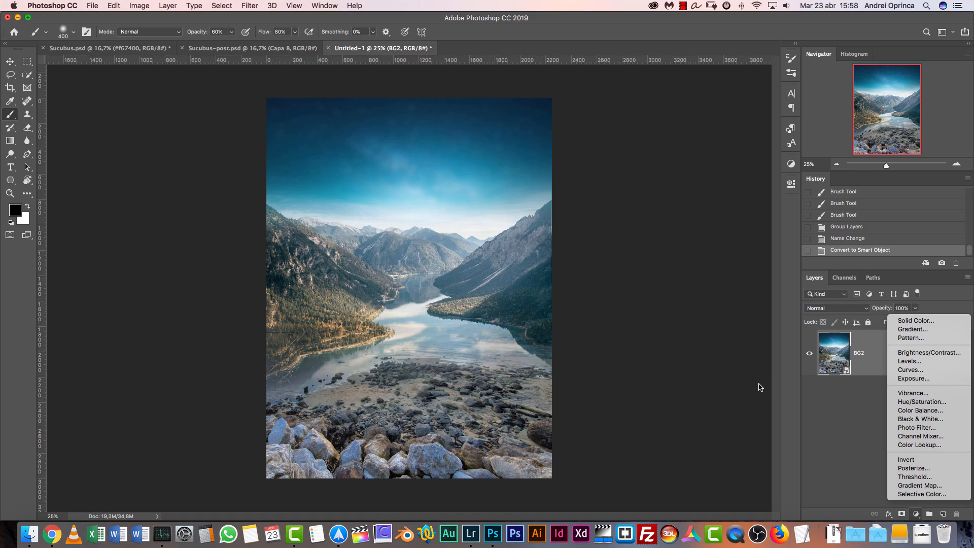
pyautogui.click(848, 238)
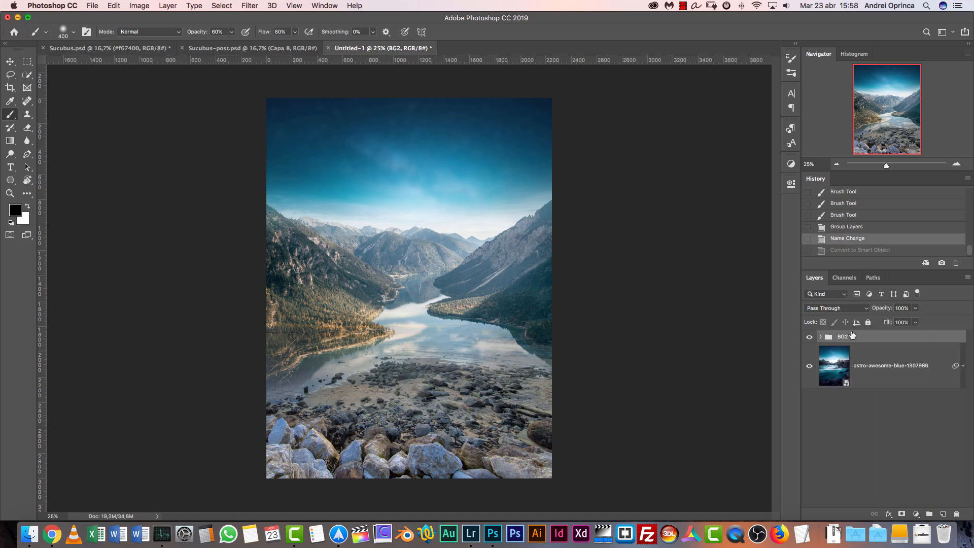
pyautogui.click(809, 338)
pyautogui.click(809, 338)
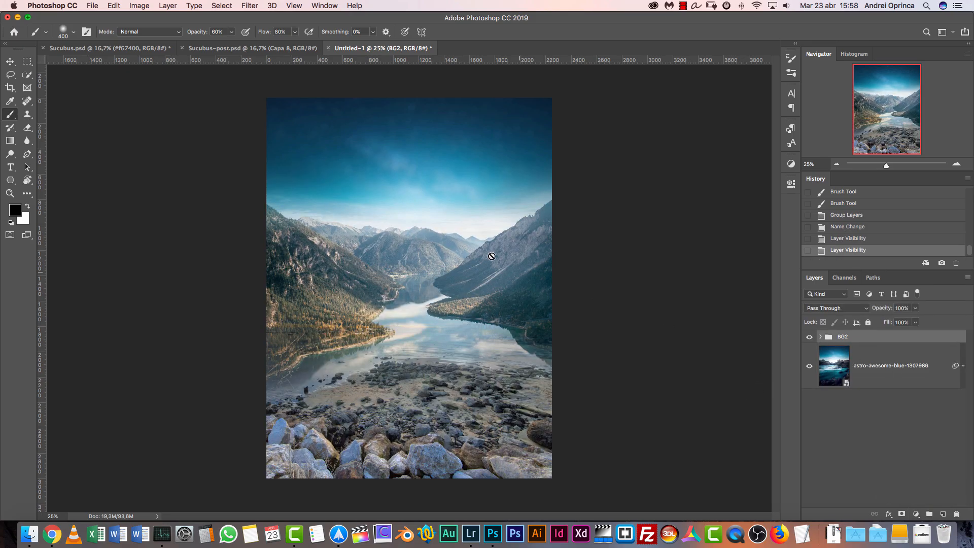
pyautogui.click(809, 338)
pyautogui.click(810, 337)
# Add a Color Lookup adjustment layer above the BG2 group and clip it to the group
pyautogui.click(916, 513)
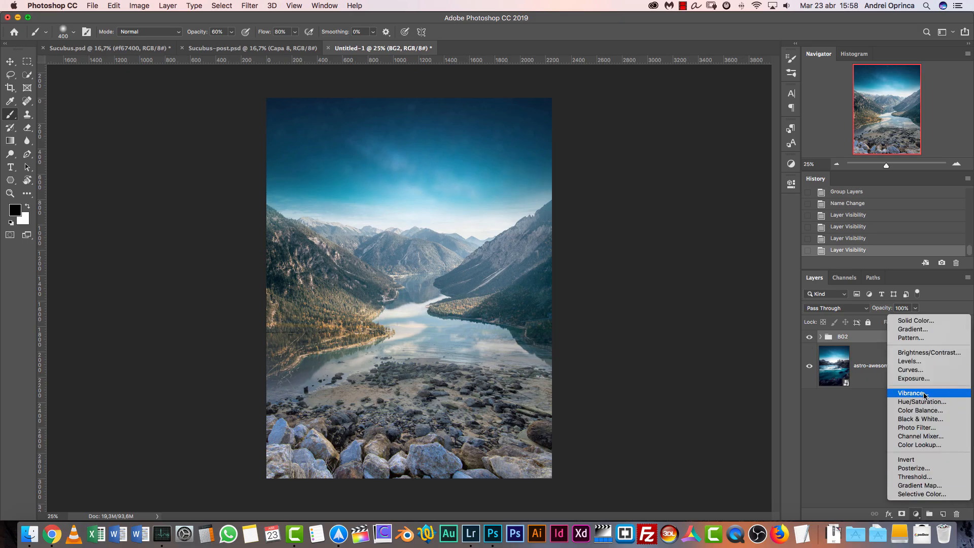
pyautogui.click(926, 446)
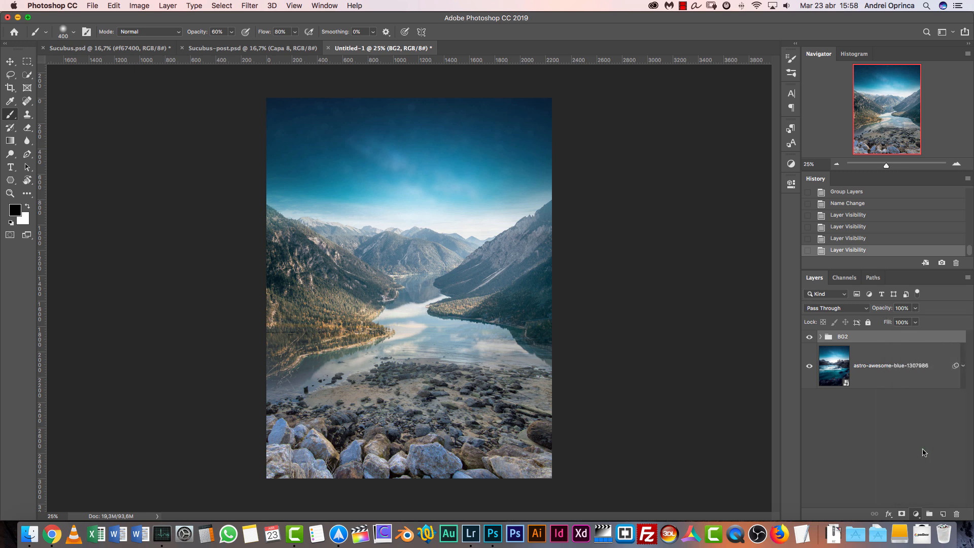
pyautogui.click(943, 365)
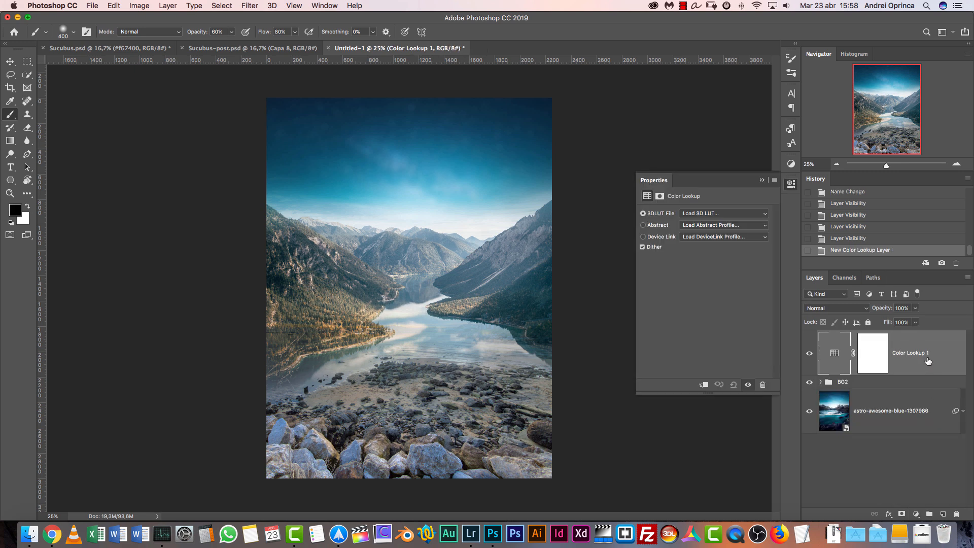
pyautogui.keyDown('alt'); pyautogui.click(916, 373); pyautogui.keyUp('alt')
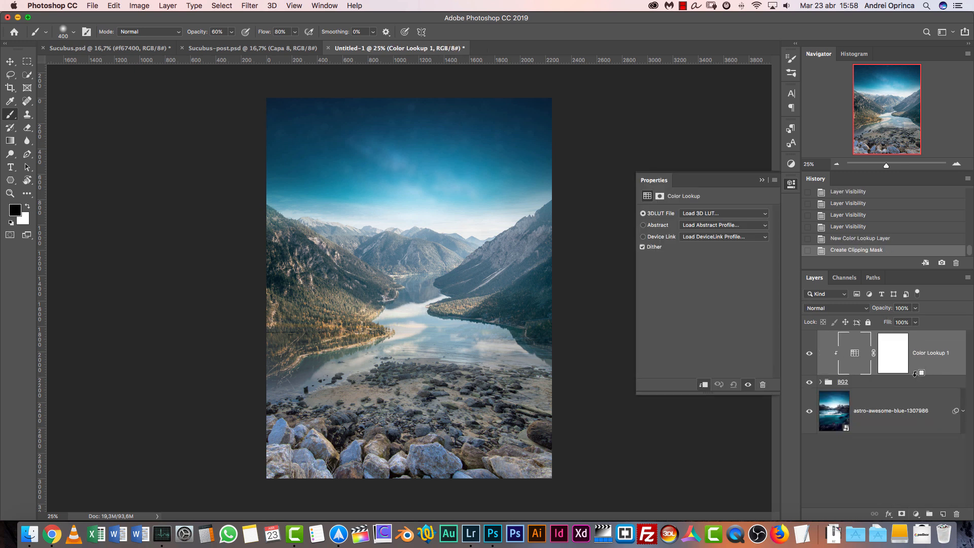
pyautogui.click(762, 180)
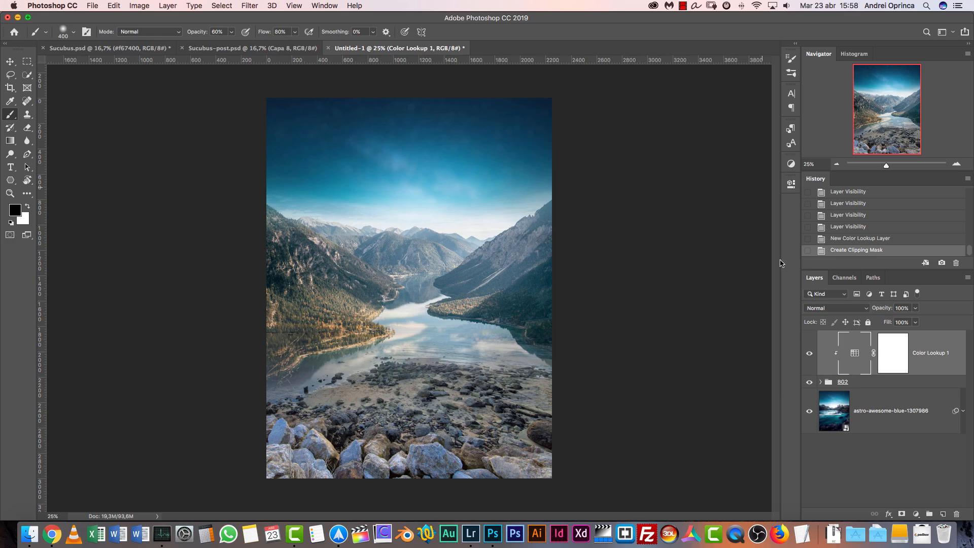
pyautogui.click(809, 353)
pyautogui.click(810, 354)
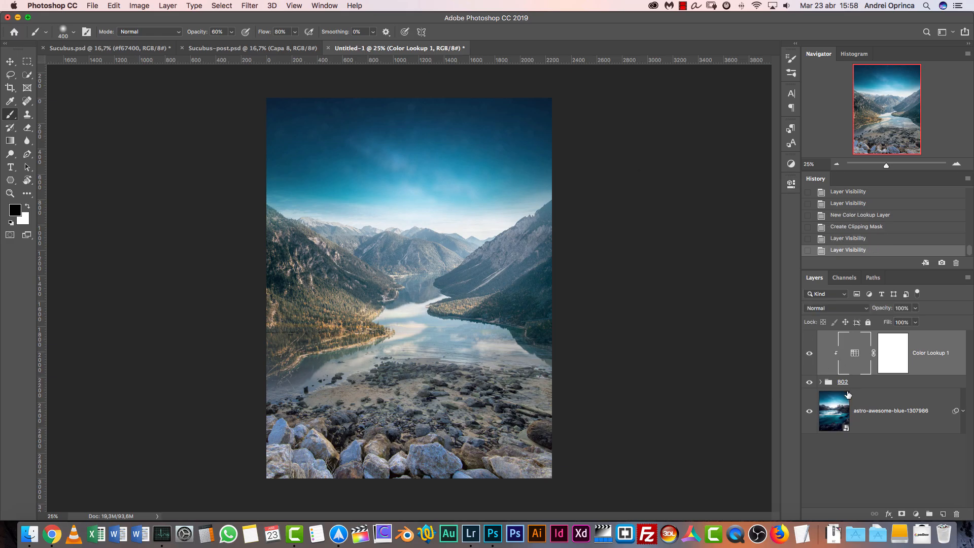
# Try converting the BG2 group alone into a smart object and undo the conversion
pyautogui.click(887, 382)
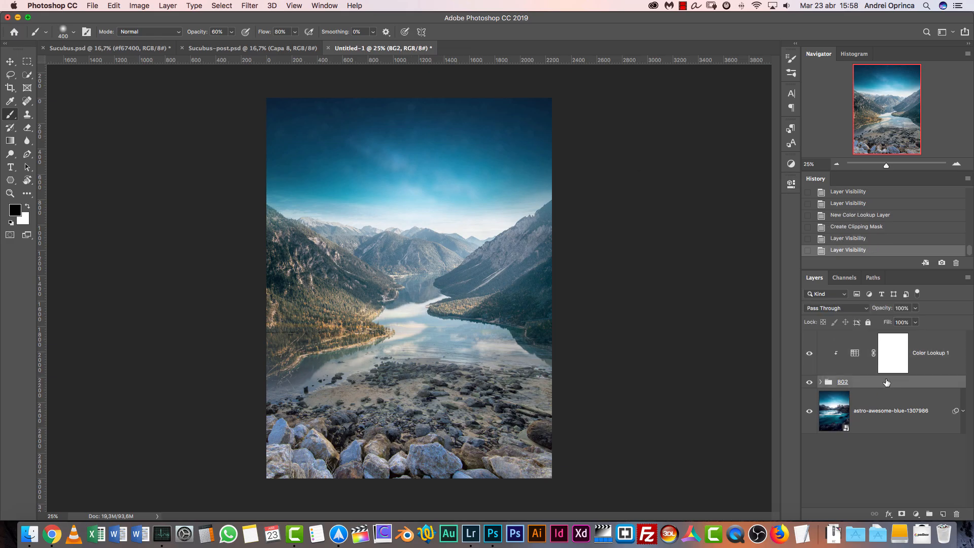
pyautogui.rightClick(884, 382)
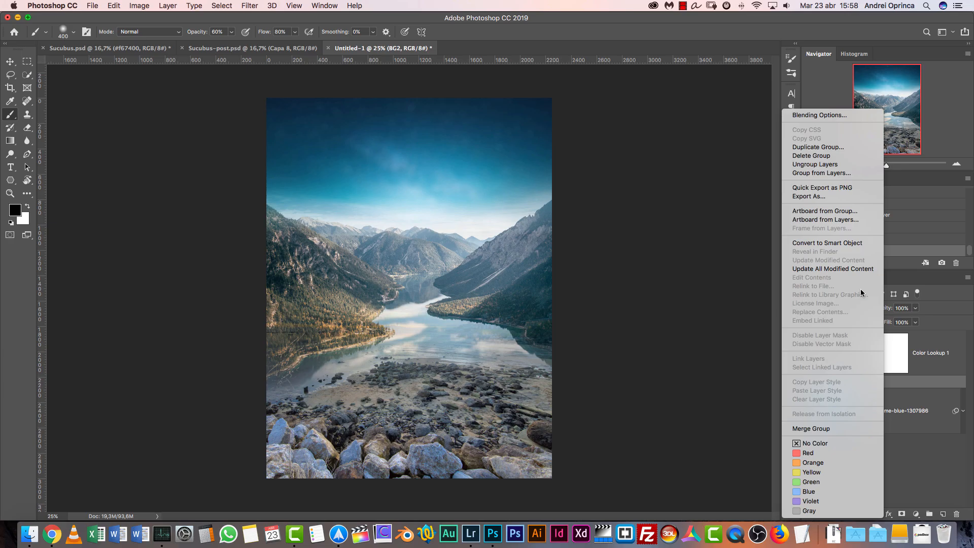
pyautogui.click(834, 244)
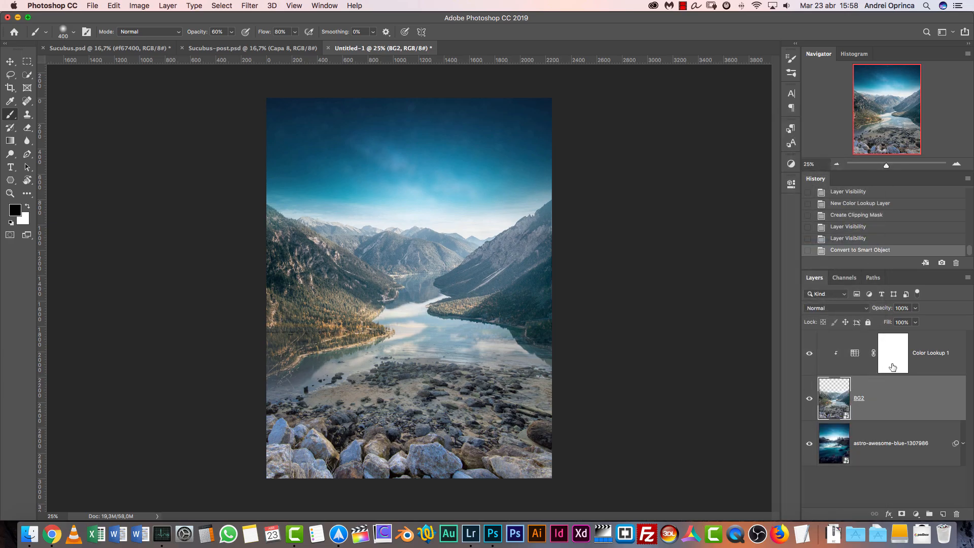
pyautogui.press('super+z')
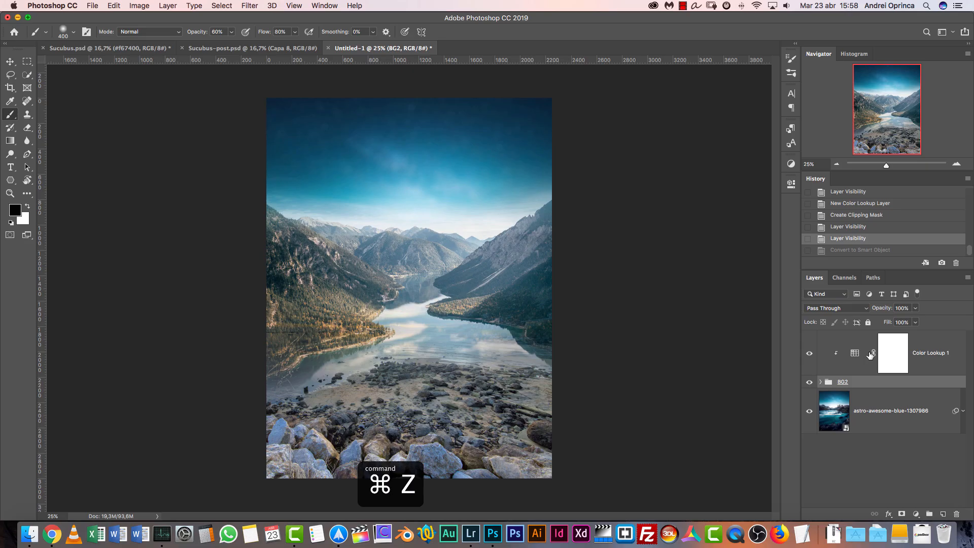
# Load the 3D LUT file PSDBox-PA24.cube from the Stock folder inside 3-Sucubus into the Color Lookup adjustment
pyautogui.click(922, 356)
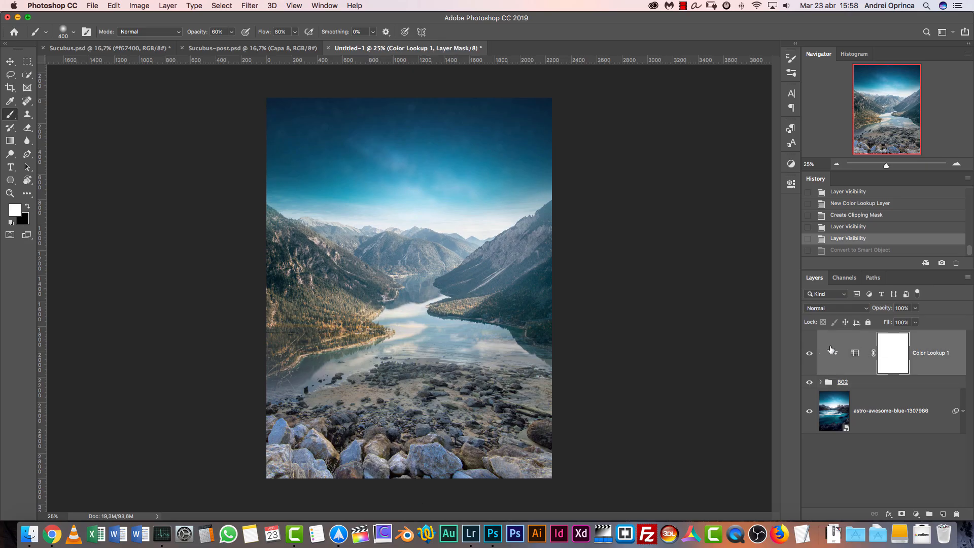
pyautogui.doubleClick(856, 356)
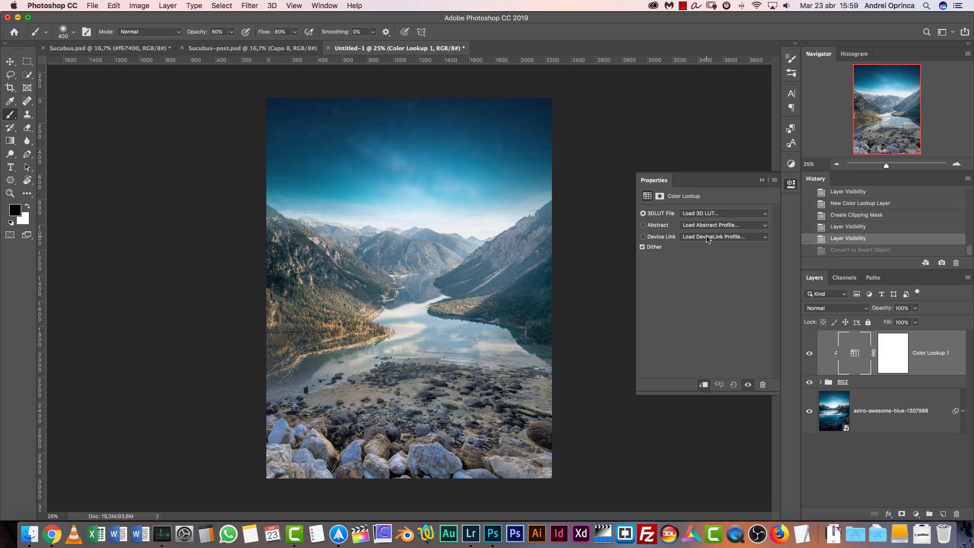
pyautogui.click(759, 215)
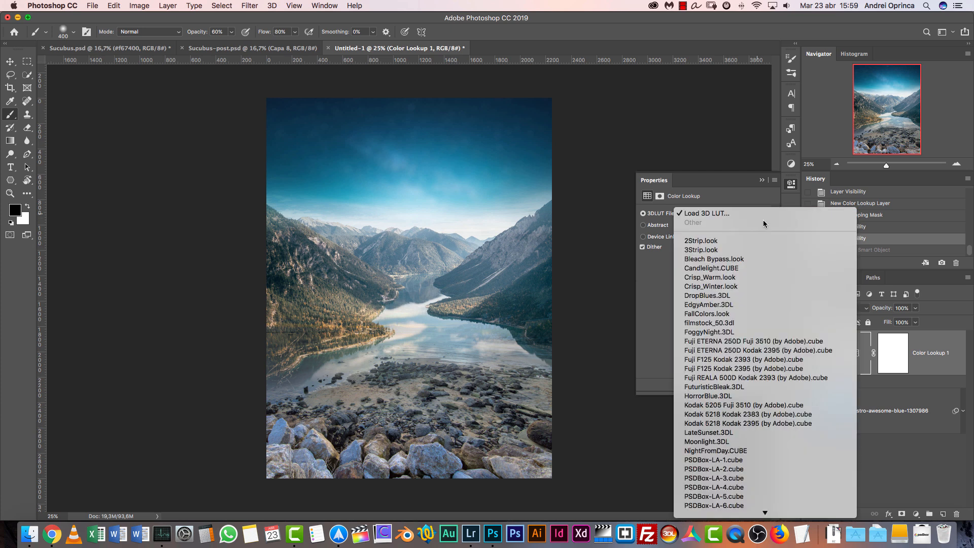
pyautogui.click(724, 215)
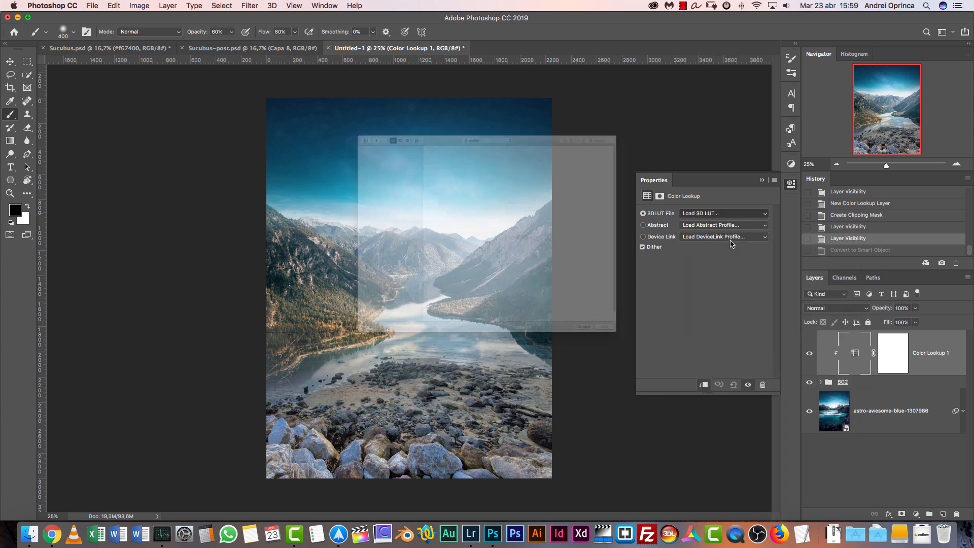
pyautogui.click(291, 122)
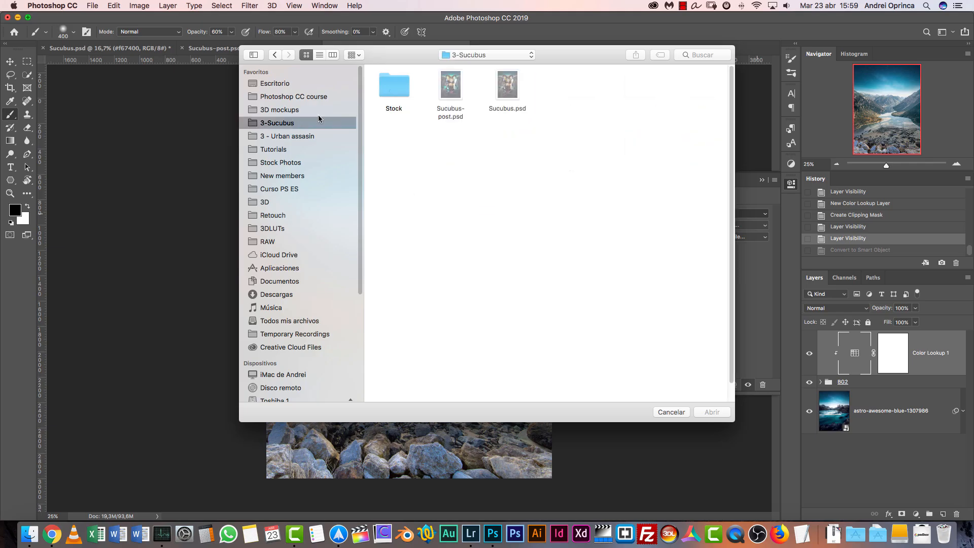
pyautogui.doubleClick(395, 92)
pyautogui.click(587, 212)
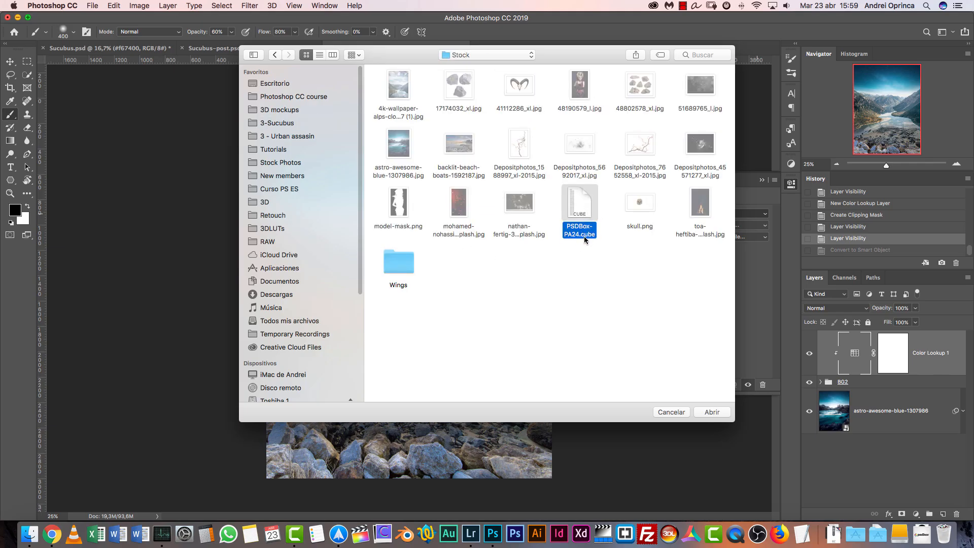
pyautogui.click(718, 410)
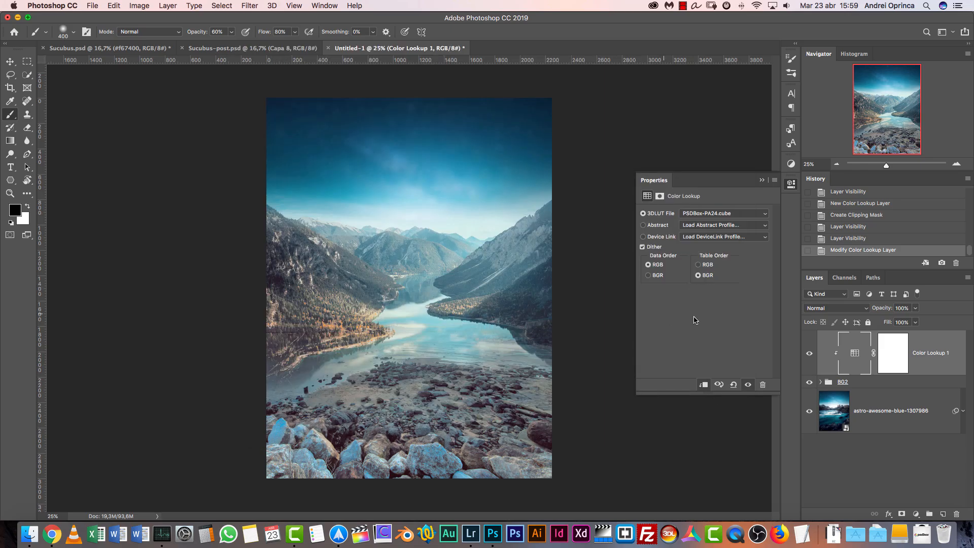
# Try the LUT's data order and table order options, and settle on RGB for both
pyautogui.click(698, 266)
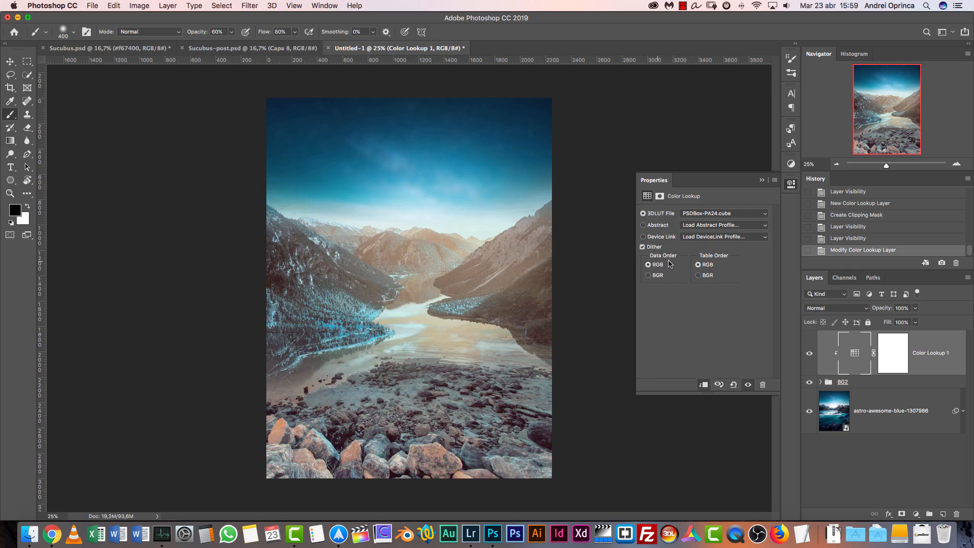
pyautogui.click(649, 276)
pyautogui.click(698, 276)
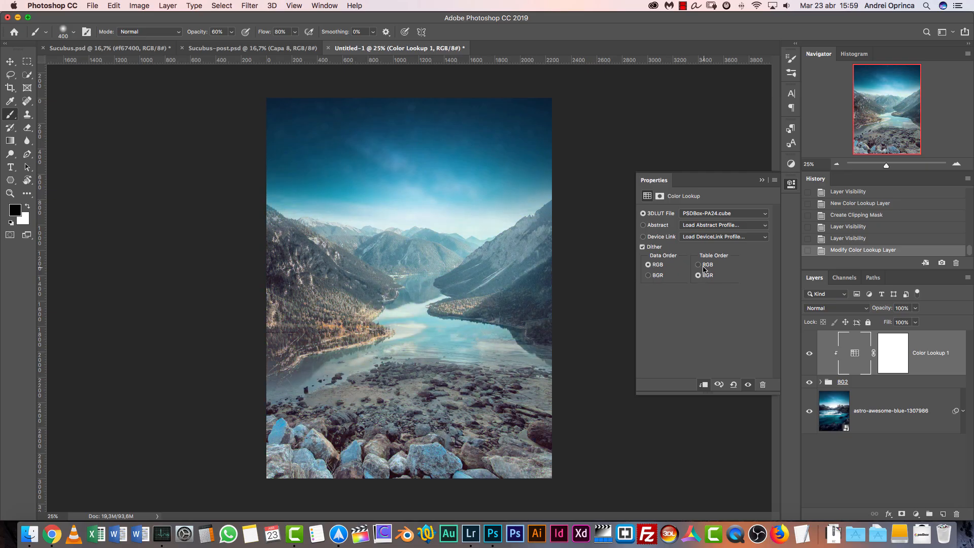
pyautogui.click(699, 265)
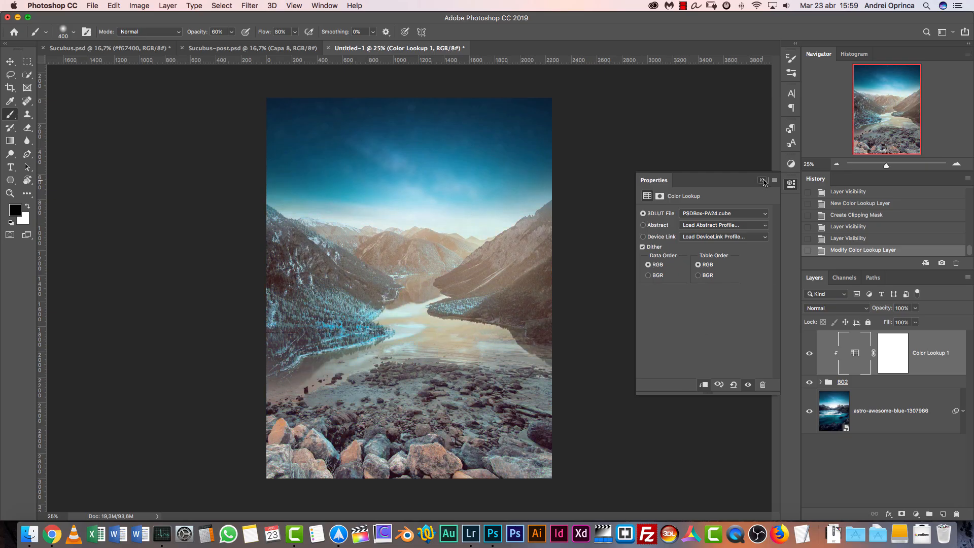
pyautogui.click(762, 180)
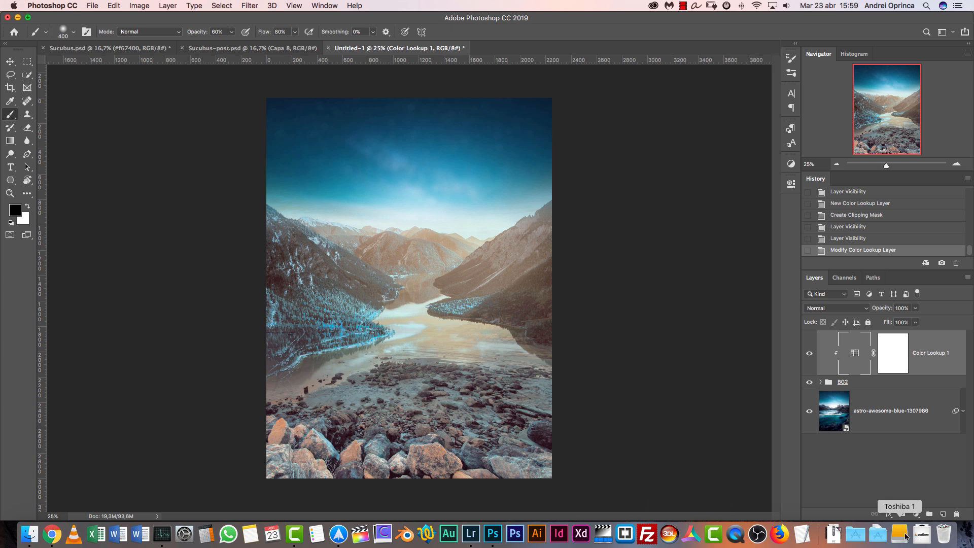
# Clip a Curves adjustment layer to the BG2 group and darken it, lowering the midtones slightly and the highlights to input 204, output 185
pyautogui.click(916, 514)
pyautogui.click(914, 369)
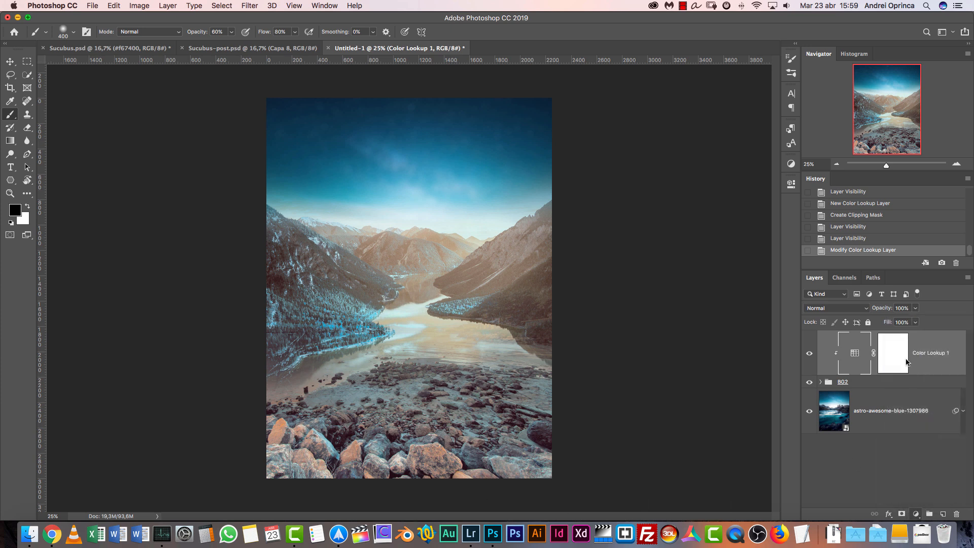
pyautogui.keyDown('alt'); pyautogui.click(933, 374); pyautogui.keyUp('alt')
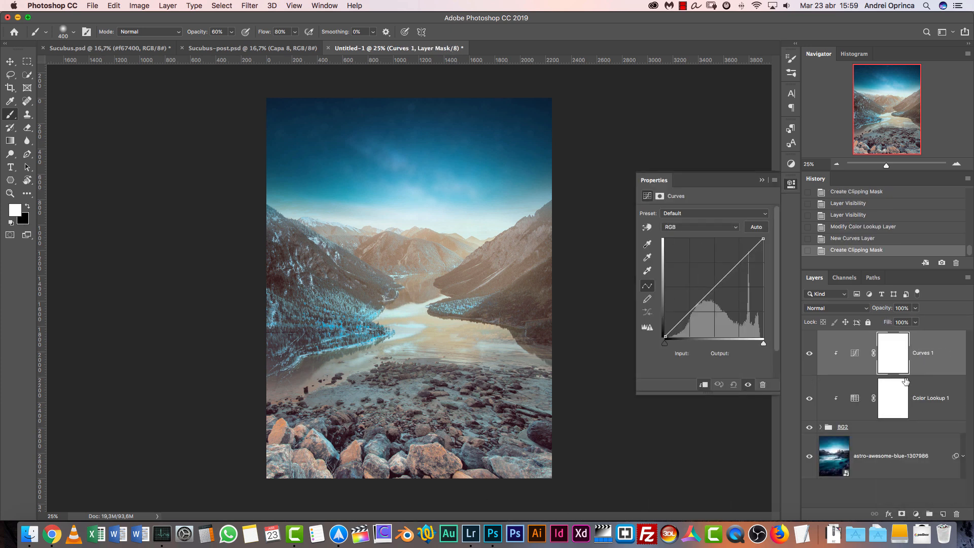
pyautogui.moveTo(717, 297); pyautogui.dragTo(713, 297)
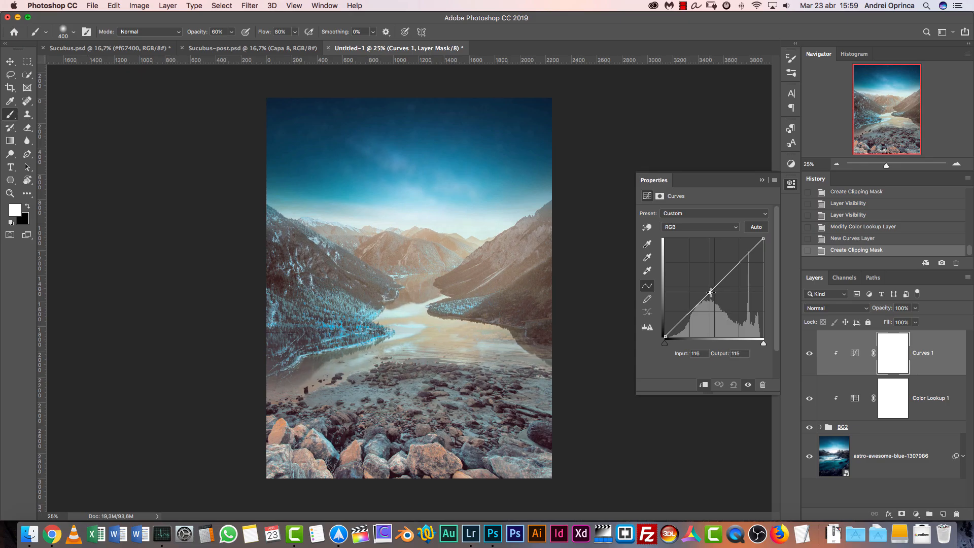
pyautogui.moveTo(743, 262); pyautogui.dragTo(743, 265)
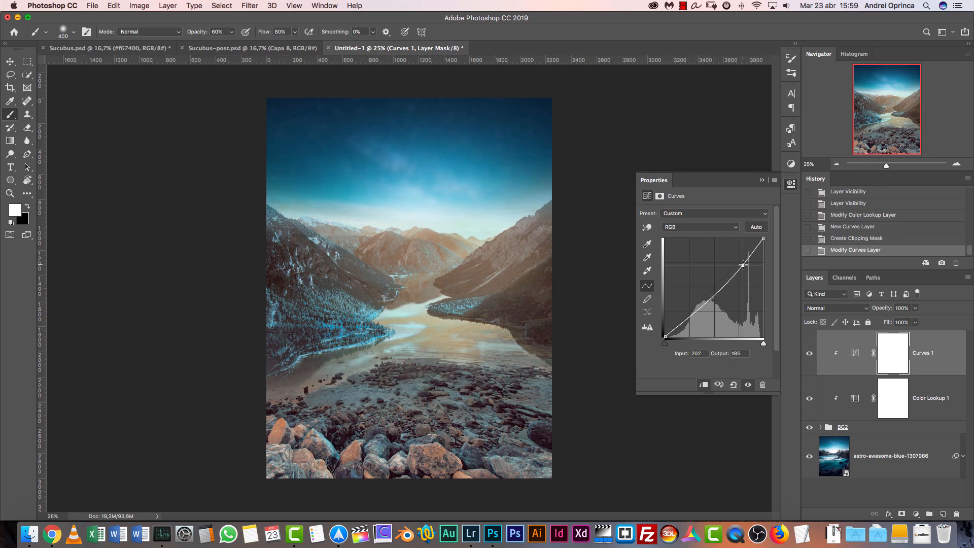
pyautogui.click(809, 353)
pyautogui.click(810, 354)
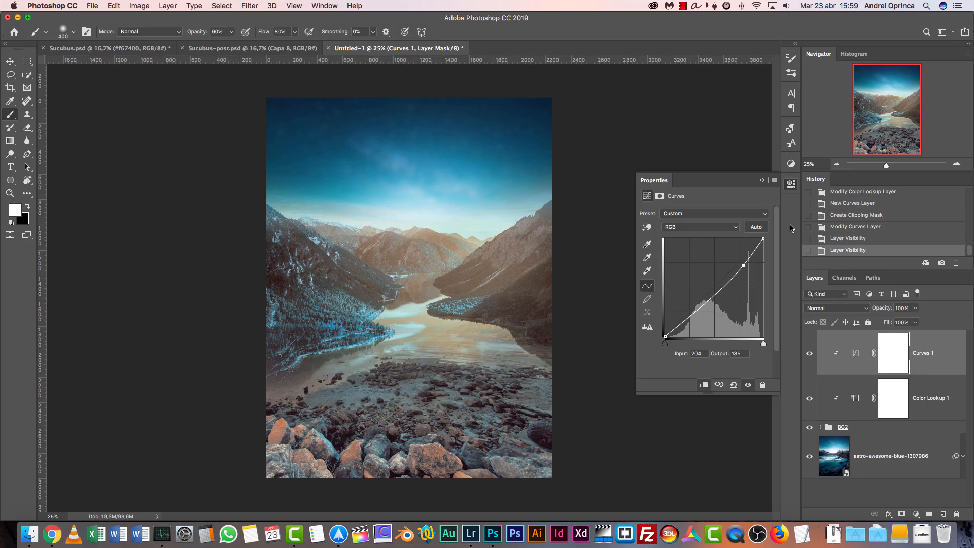
pyautogui.click(770, 178)
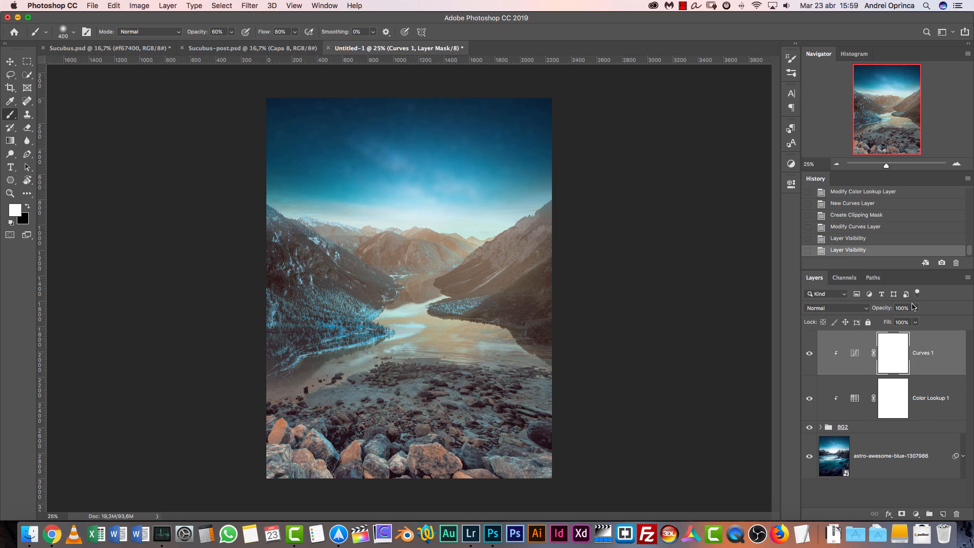
# Stamp all visible layers into a new layer on top of the stack and convert it to a smart object
pyautogui.press('x')
pyautogui.press('super+alt+shift+e')
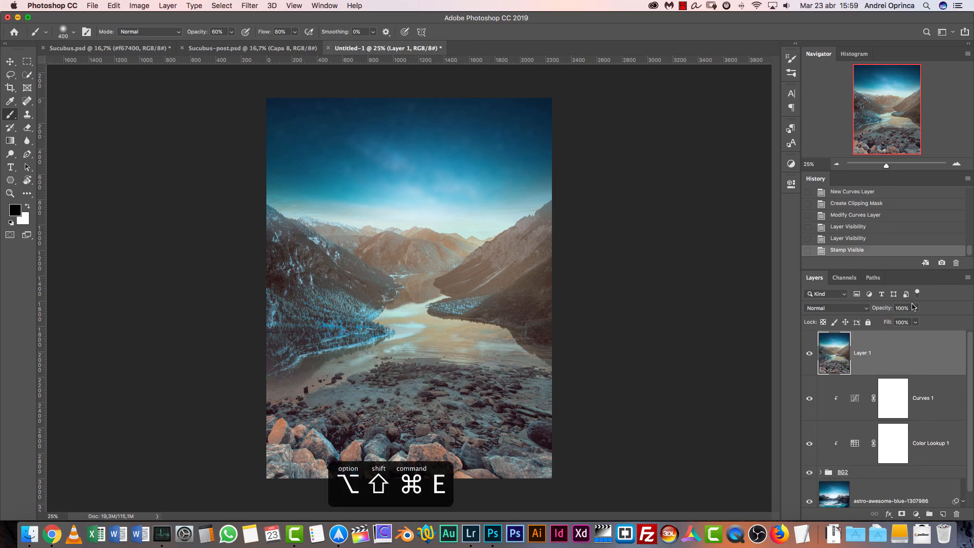
pyautogui.rightClick(913, 358)
pyautogui.click(853, 216)
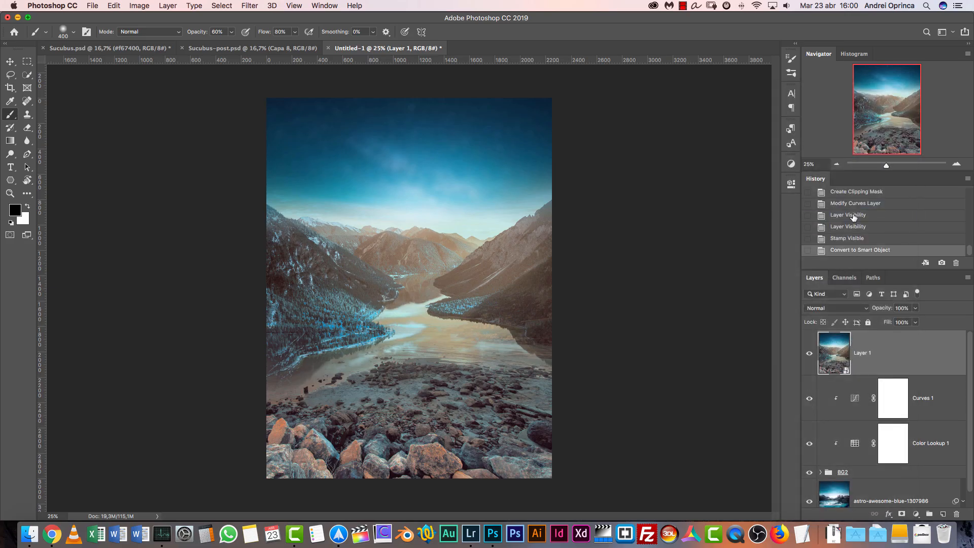
pyautogui.click(921, 409)
pyautogui.press('x')
pyautogui.scroll(-2, 971, 415)
pyautogui.click(915, 482)
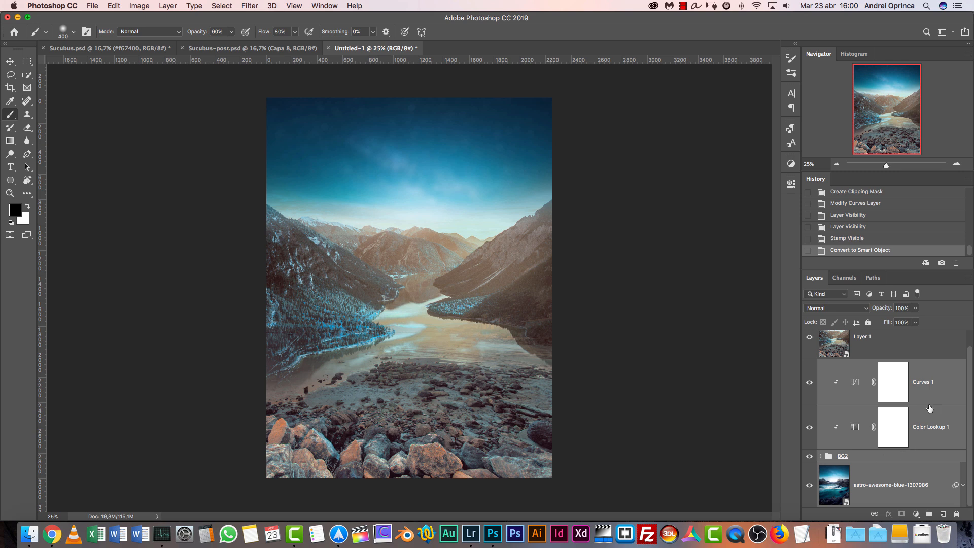
pyautogui.scroll(1, 971, 371)
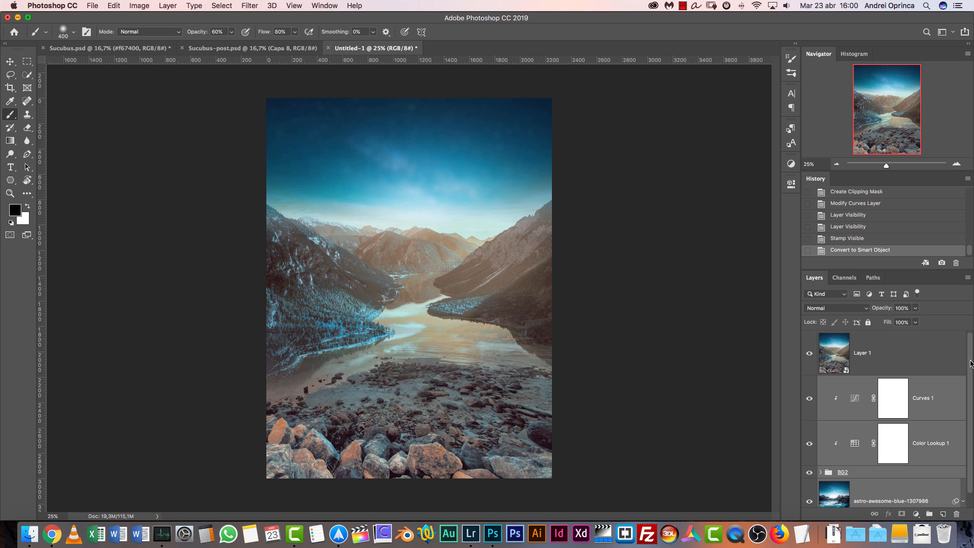
pyautogui.click(914, 355)
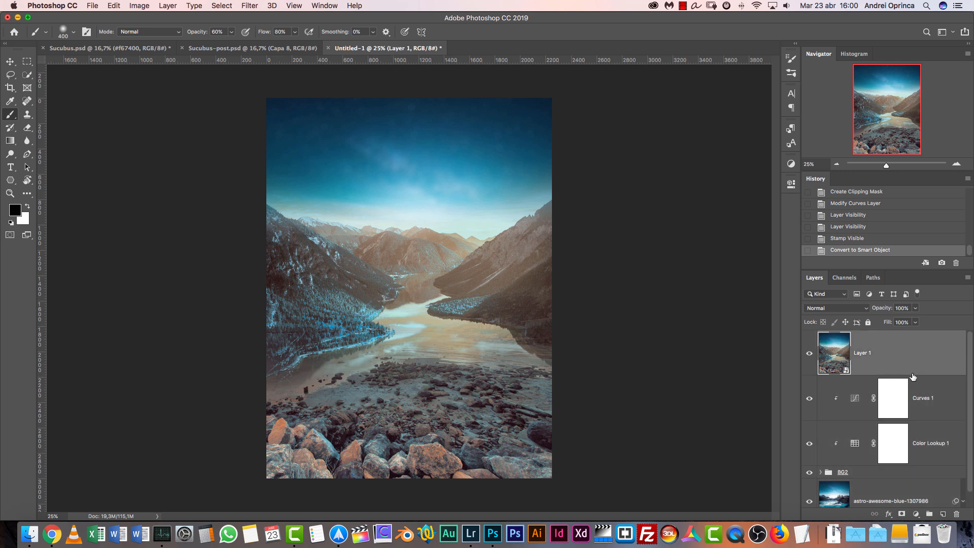
# Group all the layers beneath the stamped smart object Layer 1 and hide that group
pyautogui.click(947, 418)
pyautogui.keyDown('shift'); pyautogui.click(930, 492); pyautogui.keyUp('shift')
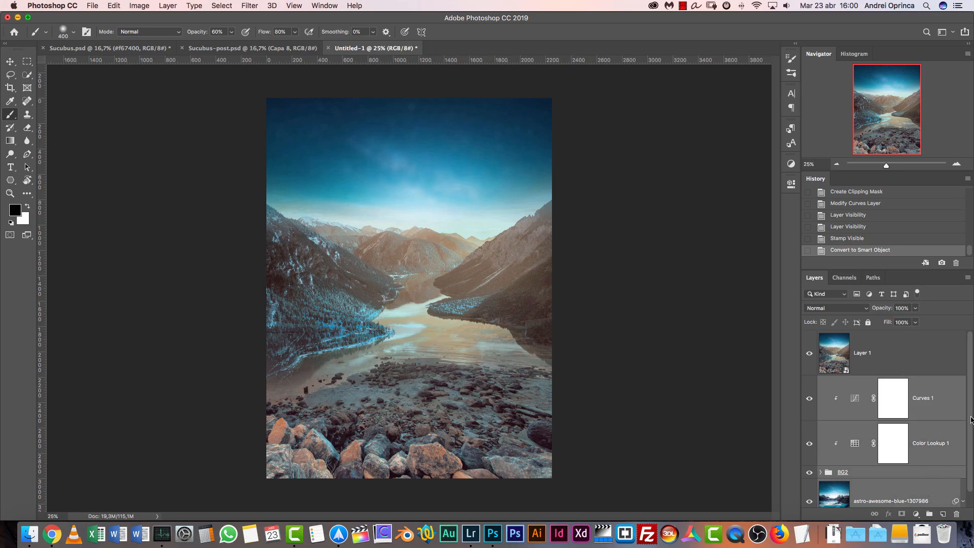
pyautogui.scroll(-1, 932, 473)
pyautogui.press('super+g')
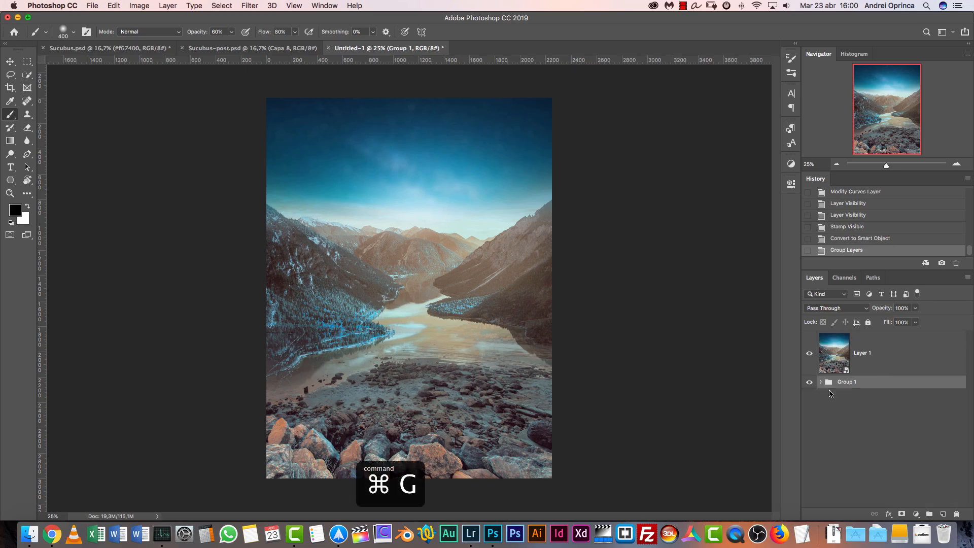
pyautogui.click(811, 383)
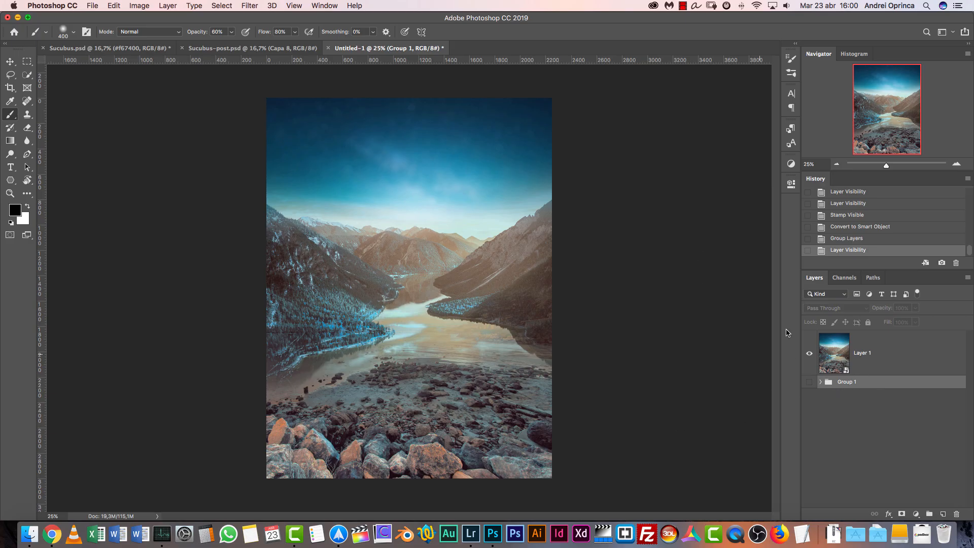
# Start a Tilt-Shift blur from the Blur Gallery on Layer 1 and slightly adjust its sharp zone and upper transition line
pyautogui.click(957, 165)
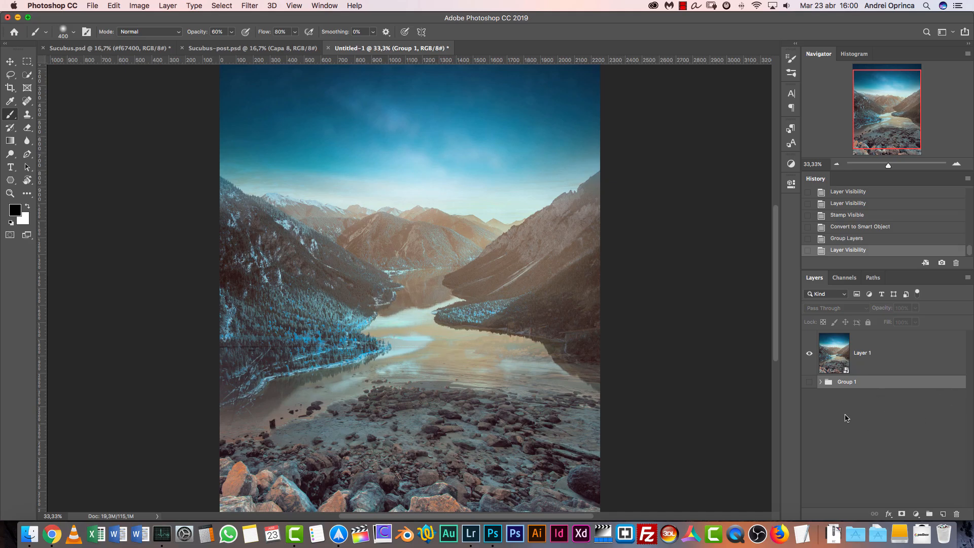
pyautogui.click(901, 358)
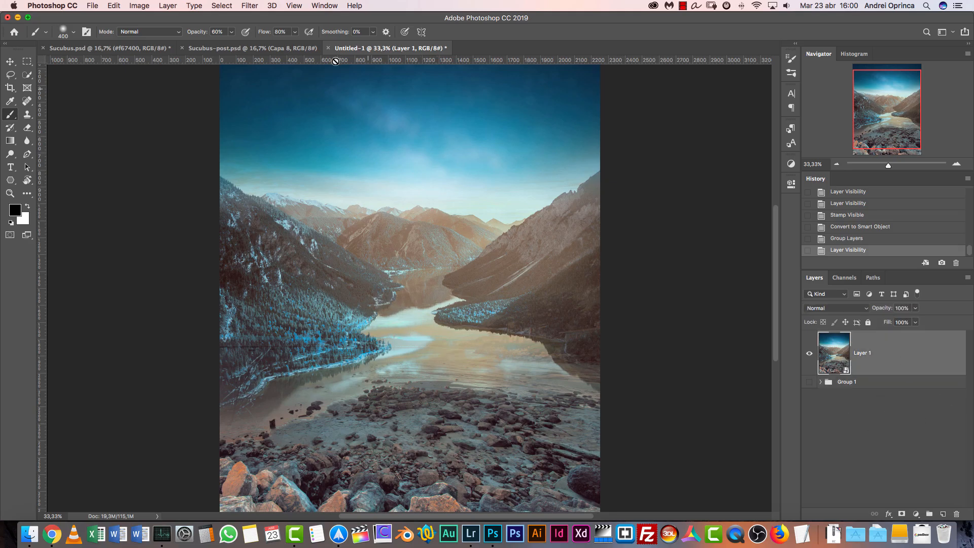
pyautogui.click(252, 6)
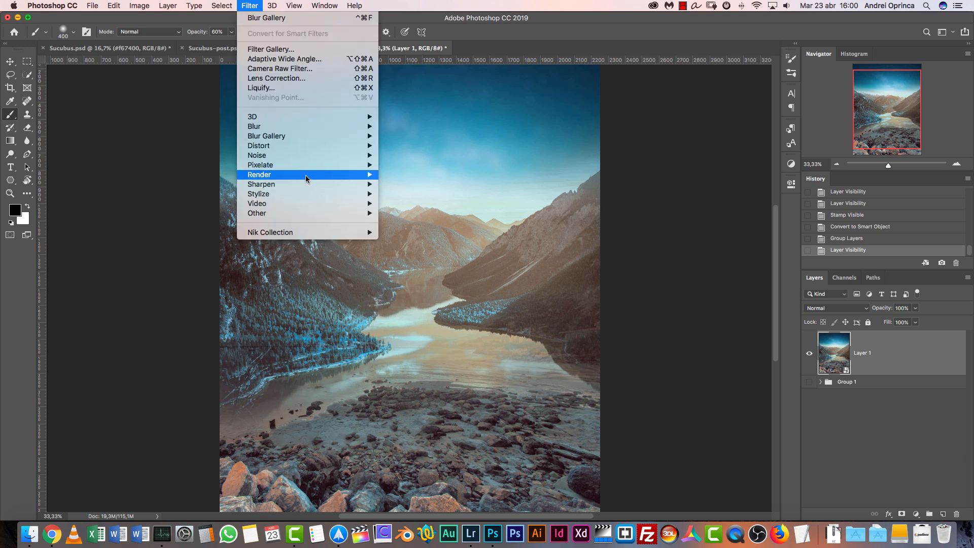
pyautogui.moveTo(289, 129)
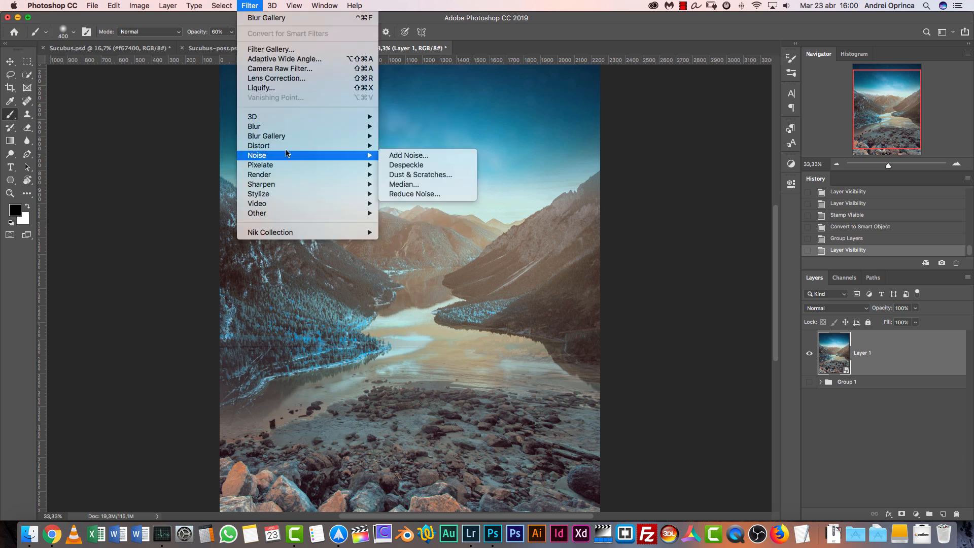
pyautogui.click(417, 157)
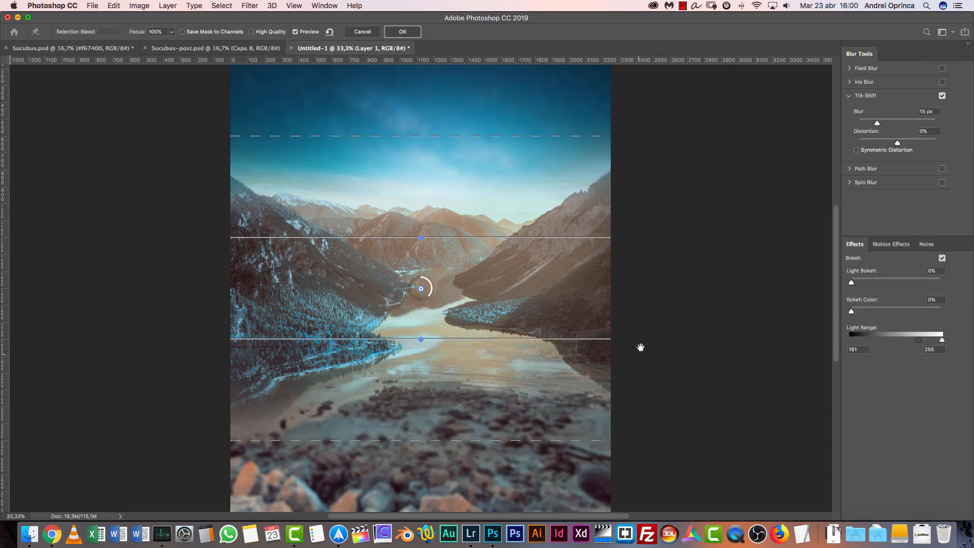
pyautogui.moveTo(637, 350); pyautogui.dragTo(644, 282)
pyautogui.moveTo(468, 270)
pyautogui.mouseDown()
pyautogui.moveTo(476, 330)
pyautogui.moveTo(476, 284)
pyautogui.mouseUp()
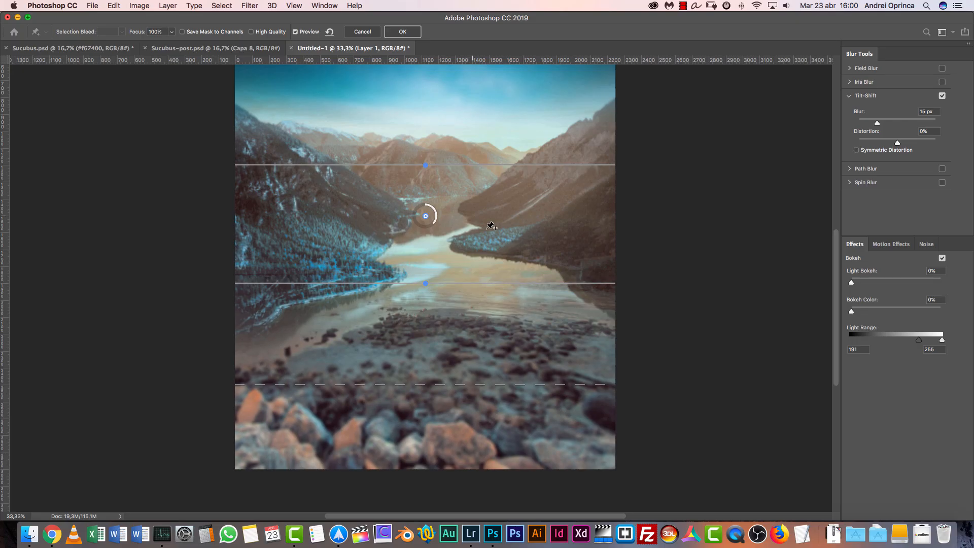
pyautogui.moveTo(643, 180); pyautogui.dragTo(640, 243)
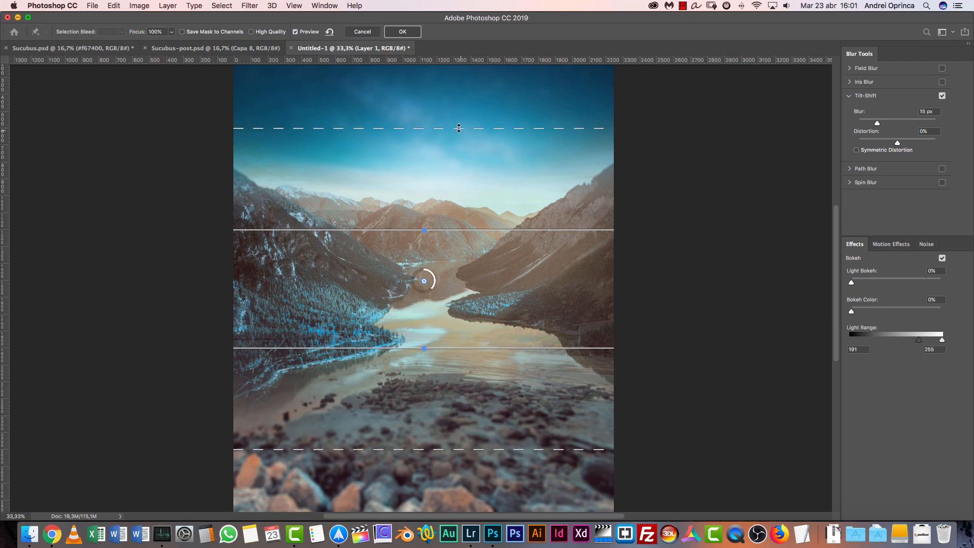
pyautogui.moveTo(460, 134)
pyautogui.mouseDown()
pyautogui.moveTo(460, 150)
pyautogui.moveTo(460, 133)
pyautogui.mouseUp()
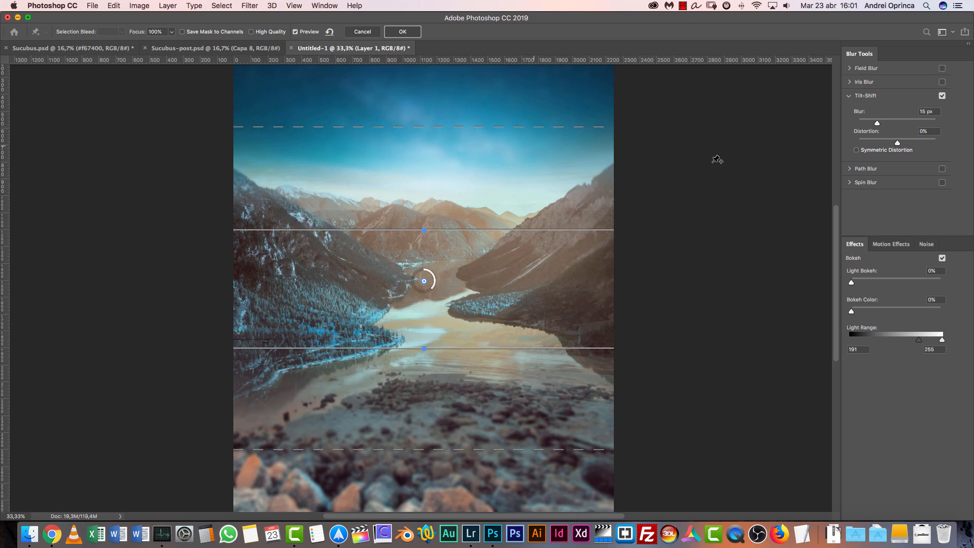
pyautogui.click(932, 110)
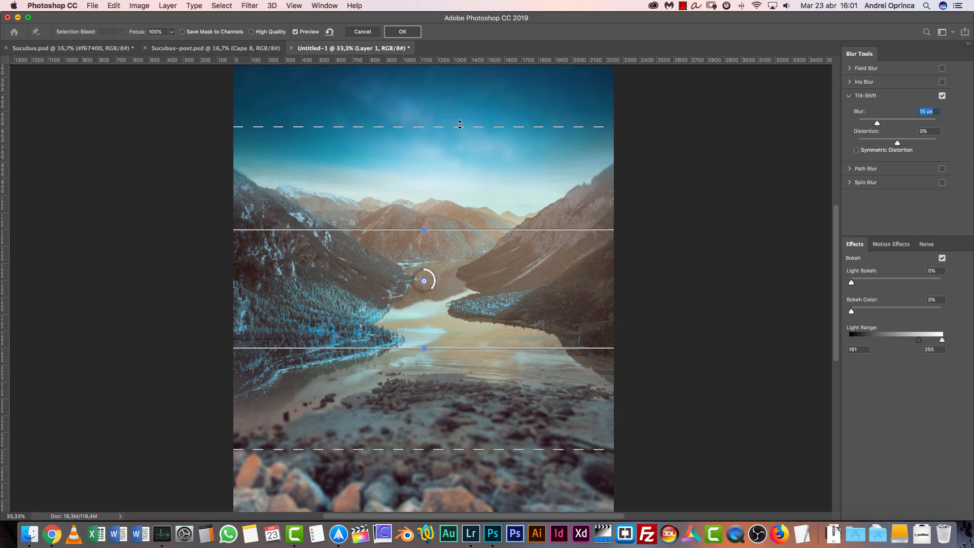
# Move the tilt-shift centre down onto the lake and extend the sharp zone's lower edge to the foreground rocks
pyautogui.moveTo(426, 282); pyautogui.dragTo(429, 343)
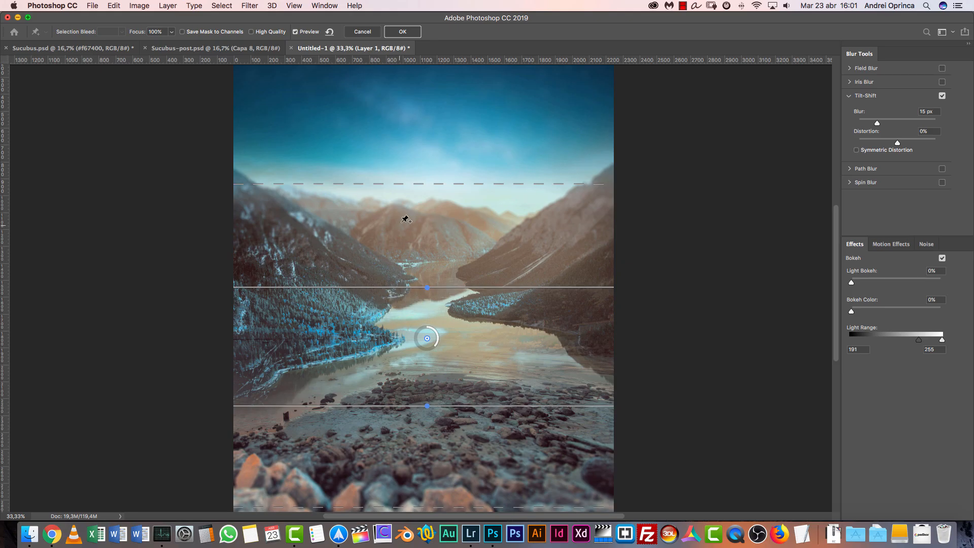
pyautogui.moveTo(459, 183); pyautogui.dragTo(463, 321)
pyautogui.moveTo(488, 405); pyautogui.dragTo(495, 497)
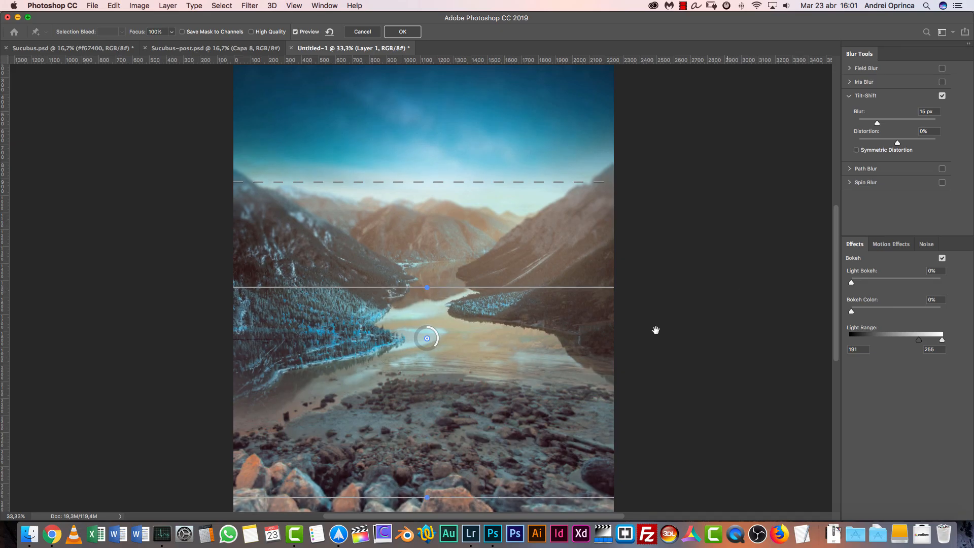
pyautogui.scroll(-5, 583, 276)
pyautogui.scroll(1, 582, 275)
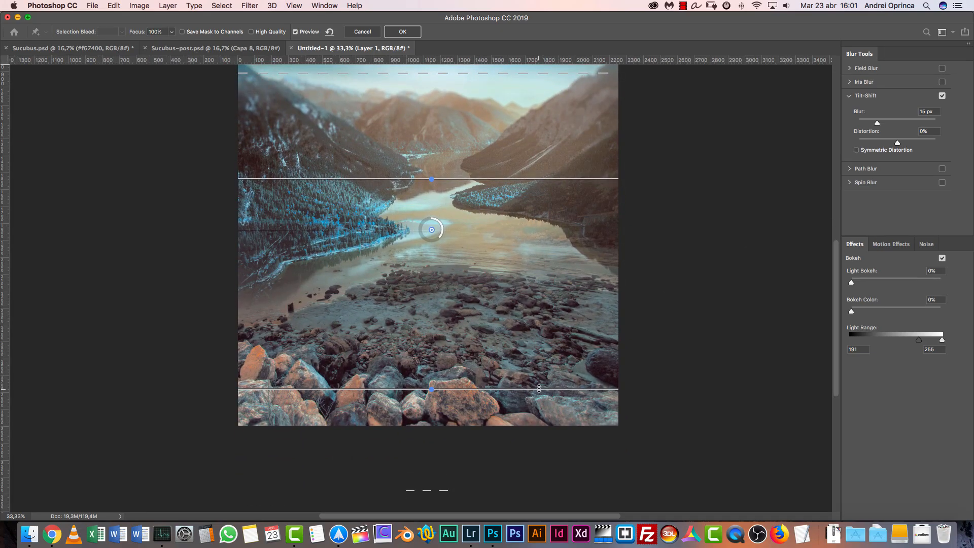
# Move the tilt-shift centre down onto the rocky beach, fine-tune the upper transition line and set the distortion to 15%
pyautogui.moveTo(432, 230); pyautogui.dragTo(434, 300)
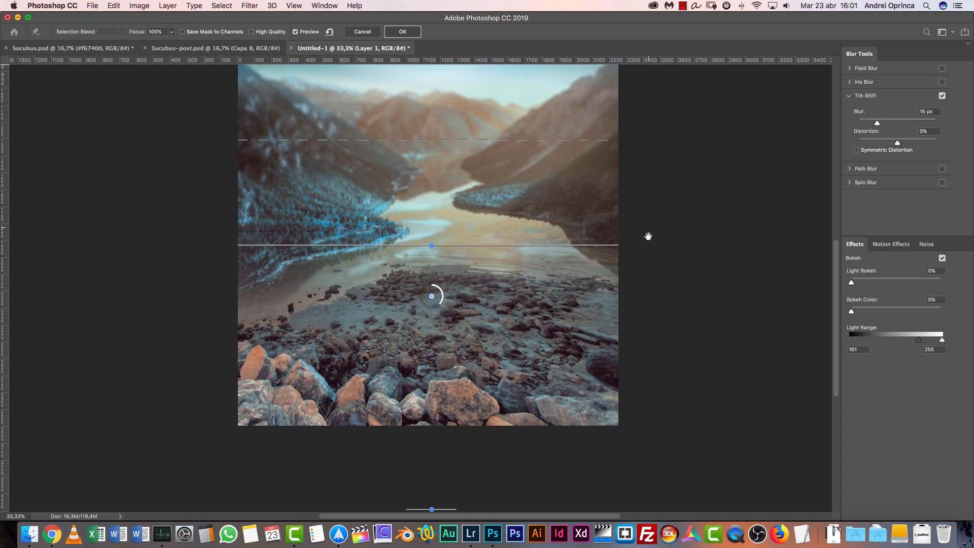
pyautogui.scroll(2, 644, 254)
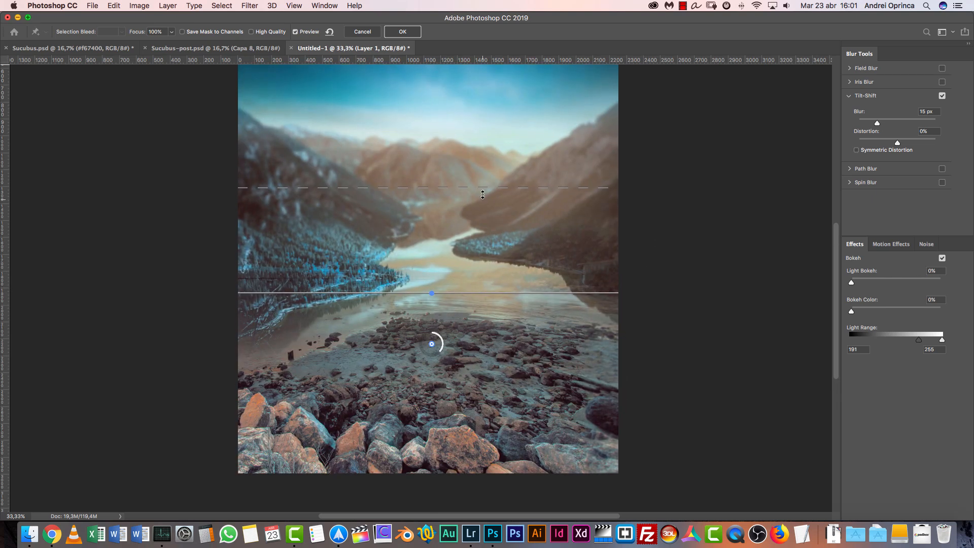
pyautogui.moveTo(483, 188); pyautogui.dragTo(483, 183)
pyautogui.write('15')
# Add a Field Blur with Tilt-Shift switched off and set the field blur to 10 px
pyautogui.click(942, 68)
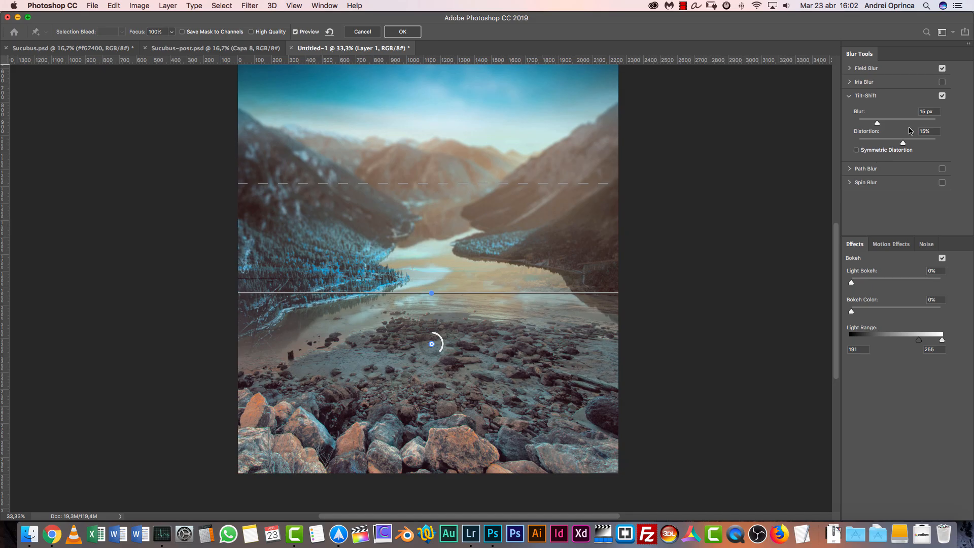
pyautogui.click(943, 97)
pyautogui.click(873, 70)
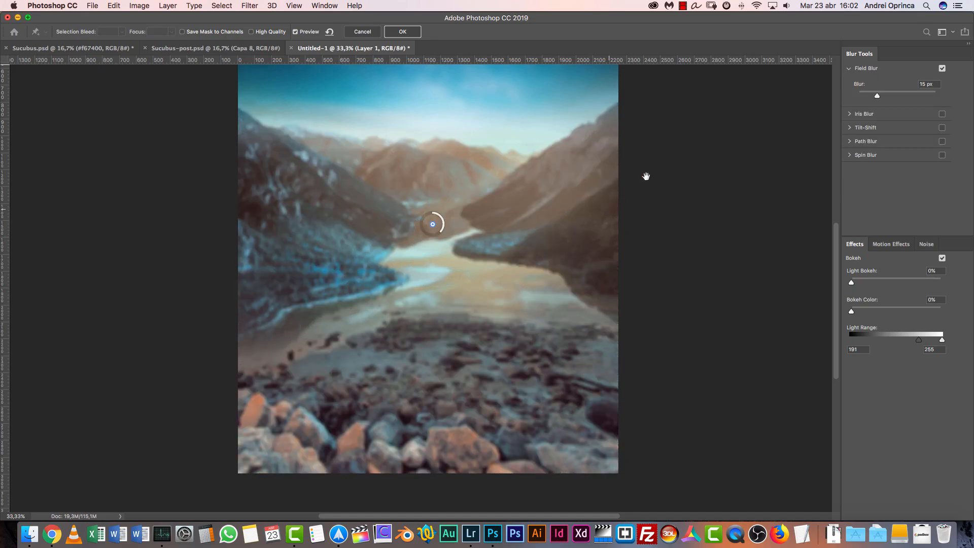
pyautogui.scroll(3, 646, 176)
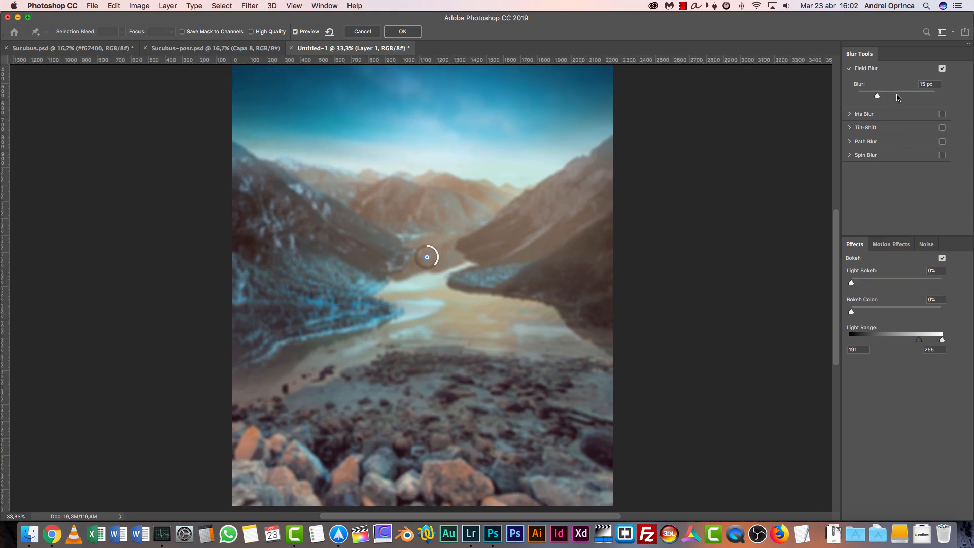
pyautogui.write('10')
# Re-enable Tilt-Shift alongside Field Blur, set the tilt-shift blur to 12 px and apply the filter to Layer 1
pyautogui.click(943, 116)
pyautogui.click(943, 115)
pyautogui.click(942, 127)
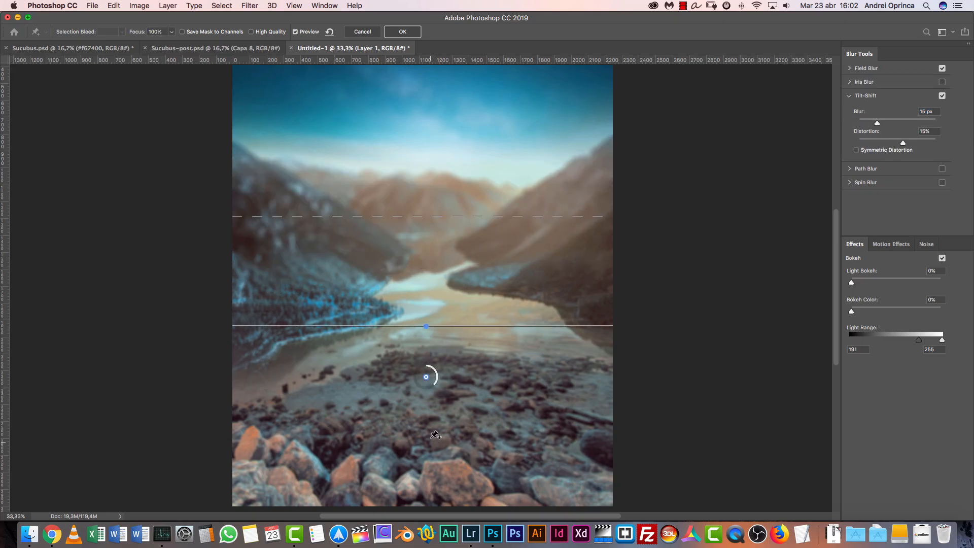
pyautogui.scroll(-8, 566, 365)
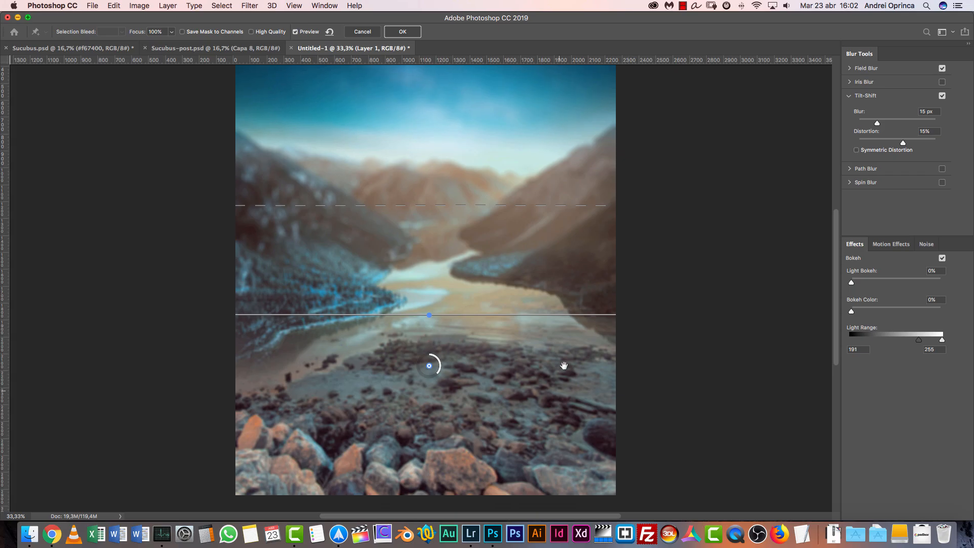
pyautogui.moveTo(440, 403)
pyautogui.mouseDown()
pyautogui.moveTo(443, 269)
pyautogui.moveTo(460, 366)
pyautogui.moveTo(437, 386)
pyautogui.mouseUp()
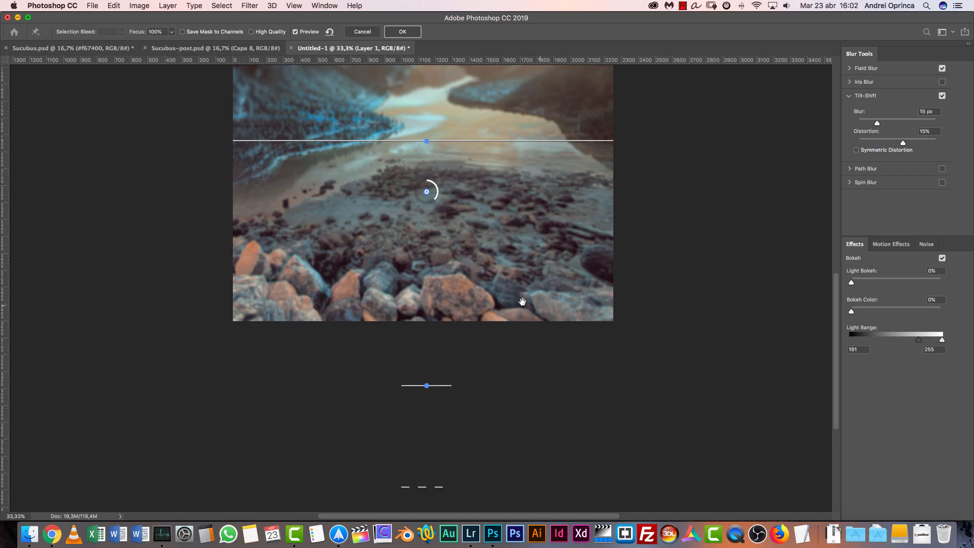
pyautogui.moveTo(684, 165); pyautogui.dragTo(673, 393)
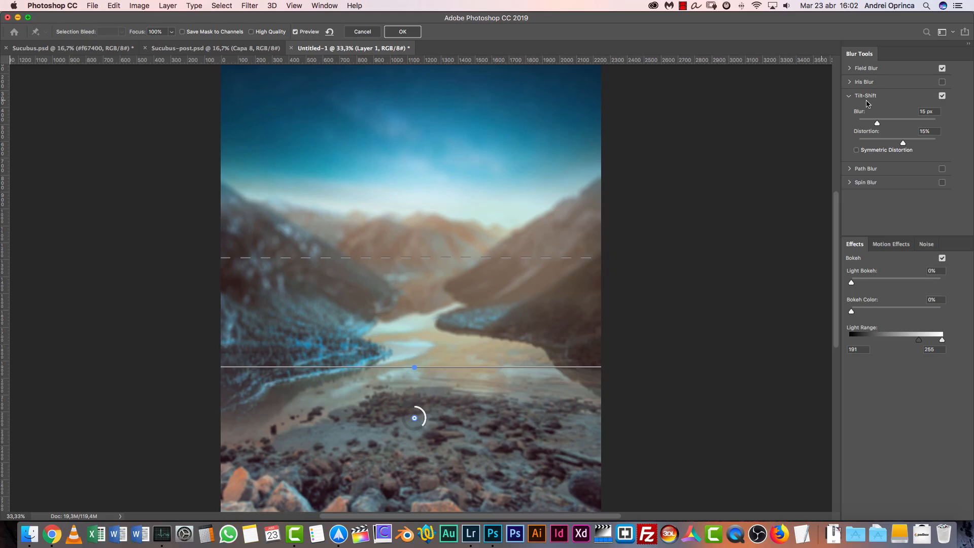
pyautogui.click(934, 111)
pyautogui.write('12')
pyautogui.moveTo(717, 295); pyautogui.dragTo(732, 250)
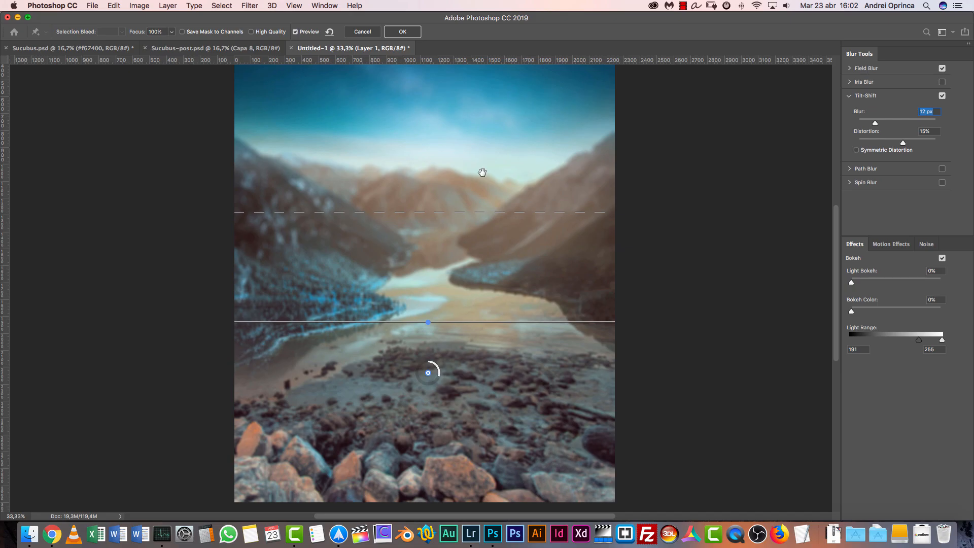
pyautogui.moveTo(523, 149); pyautogui.dragTo(522, 196)
pyautogui.moveTo(472, 149); pyautogui.dragTo(472, 178)
pyautogui.moveTo(559, 315); pyautogui.dragTo(549, 262)
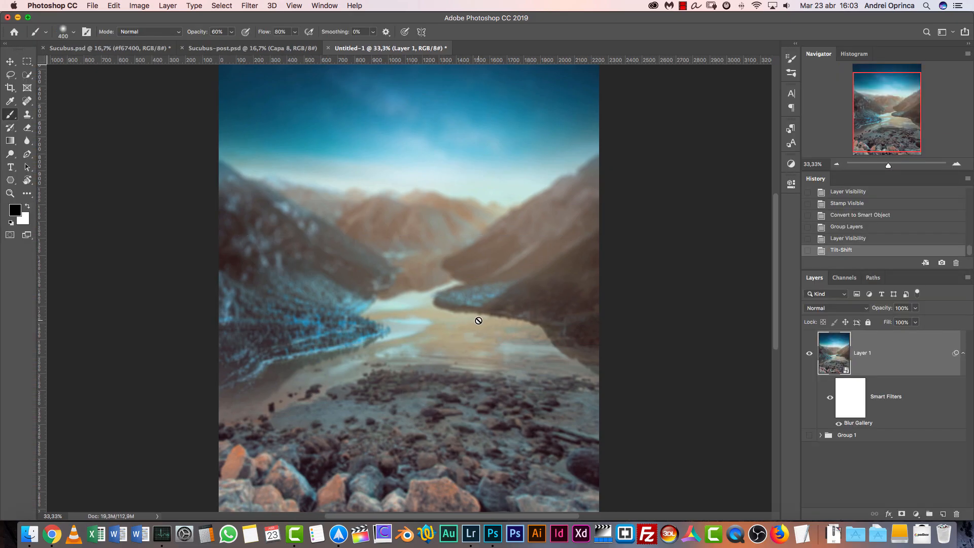
# Collapse Layer 1's smart filter list and compare the blurred background with the finished composite in Sucubus.psd
pyautogui.press('space')
pyautogui.moveTo(528, 259); pyautogui.dragTo(513, 305)
pyautogui.press('super+r')
pyautogui.press('super+minus')
pyautogui.click(962, 352)
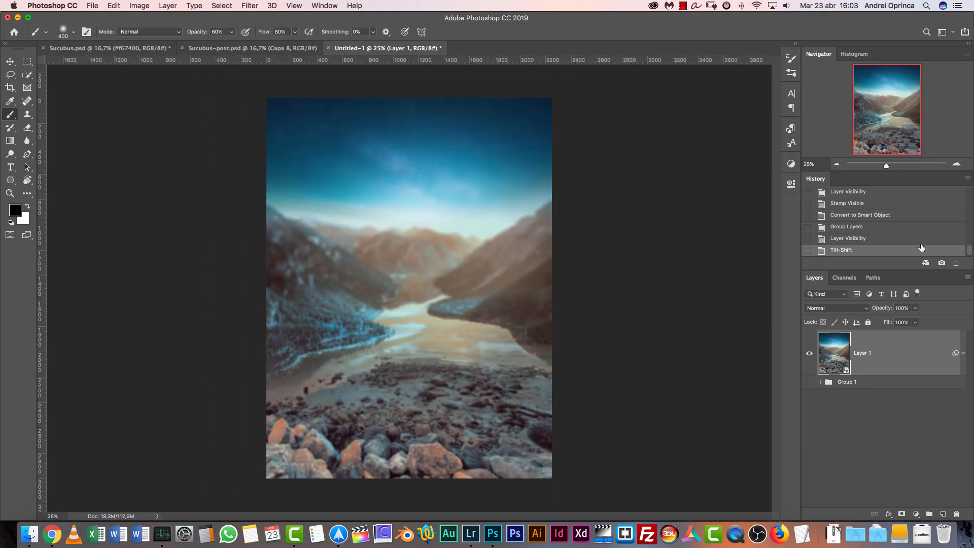
pyautogui.click(957, 164)
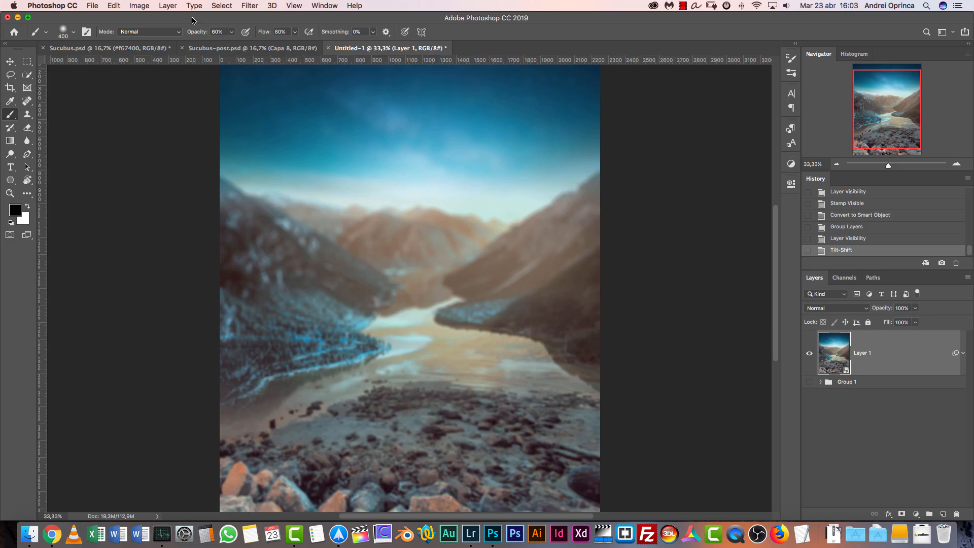
pyautogui.click(107, 47)
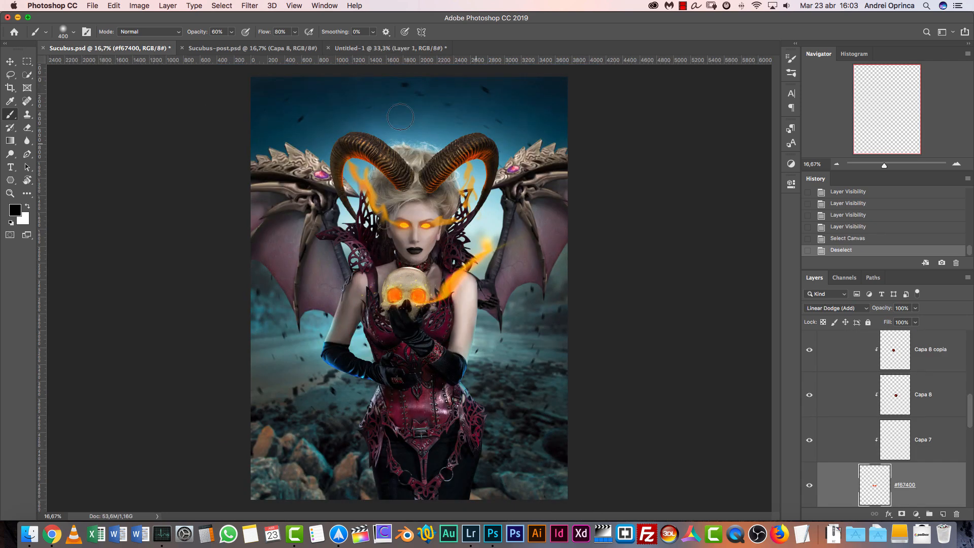
pyautogui.click(359, 48)
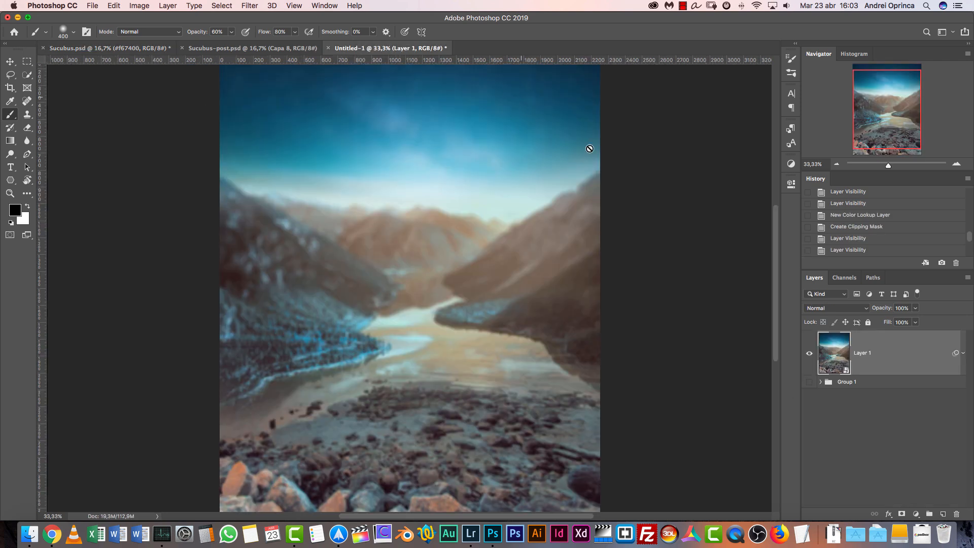
# Create a new document 500 px wide and 500 px high with a white background
pyautogui.press('super+n')
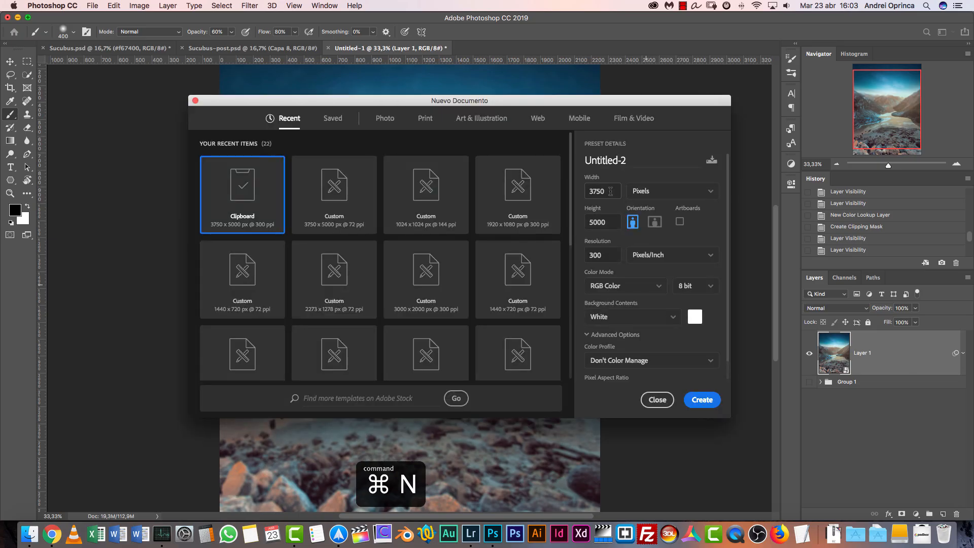
pyautogui.moveTo(607, 190); pyautogui.dragTo(552, 200)
pyautogui.write('300000')
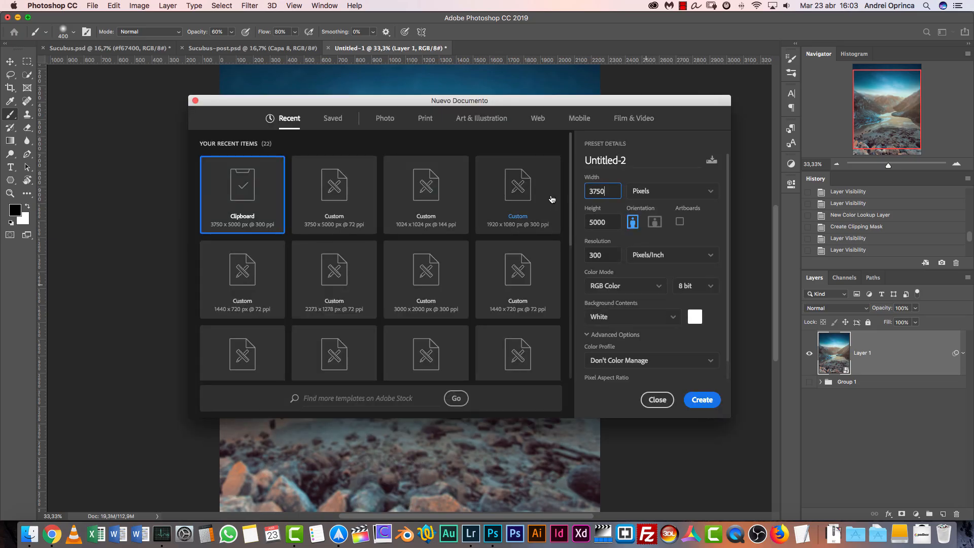
pyautogui.press('Tab')
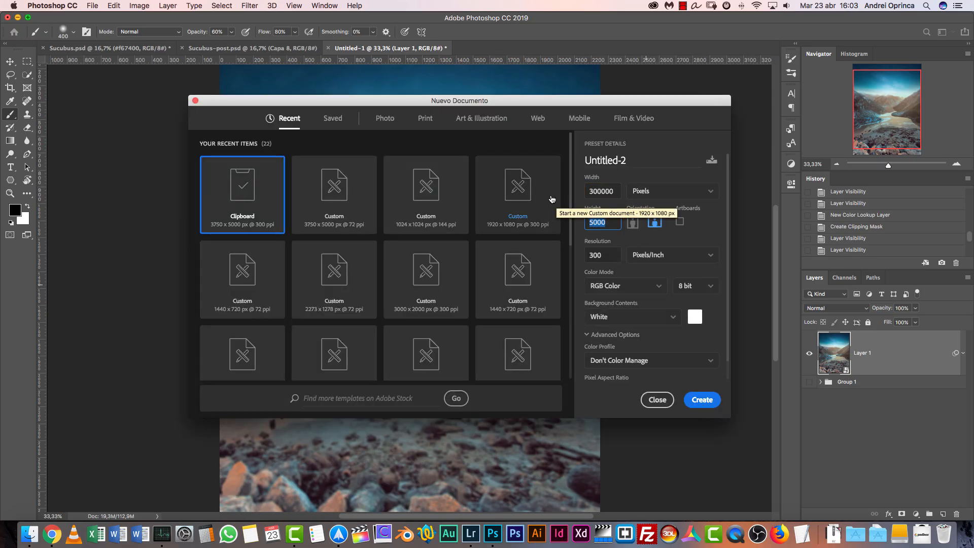
pyautogui.doubleClick(602, 191)
pyautogui.write('500')
pyautogui.press('Tab')
pyautogui.write('50')
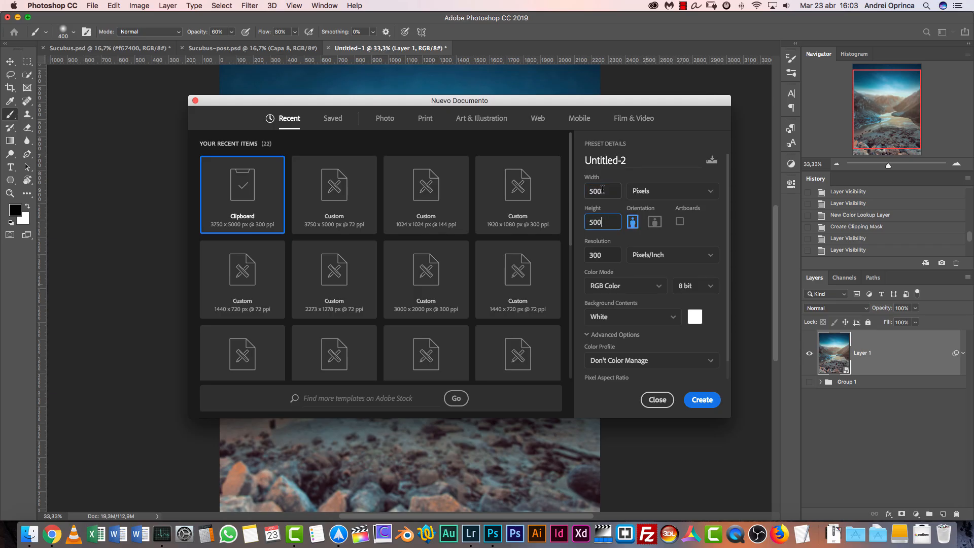
pyautogui.write('0')
pyautogui.press('Return')
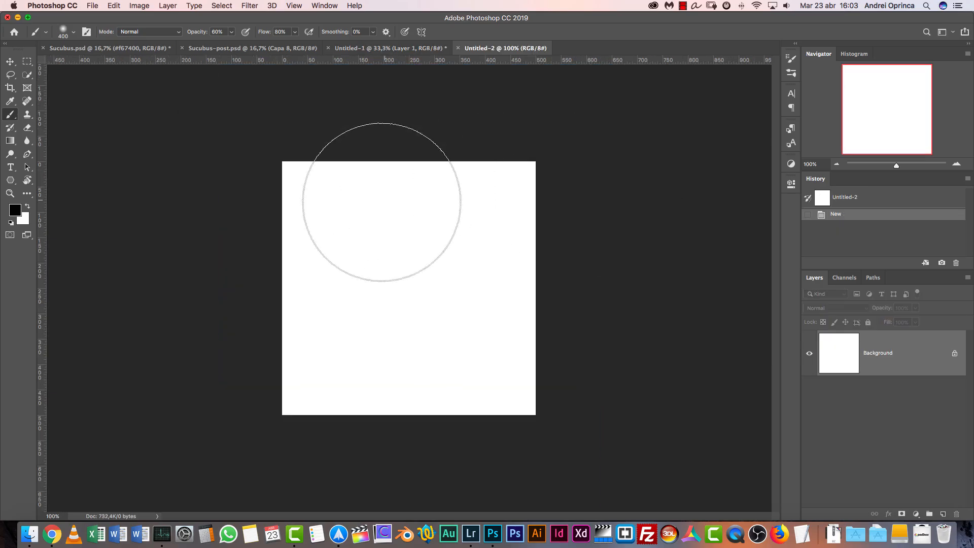
# With the Lasso tool, outline two small irregular shapes near the canvas centre, filling each with black and deselecting
pyautogui.moveTo(10, 75); pyautogui.dragTo(36, 74)
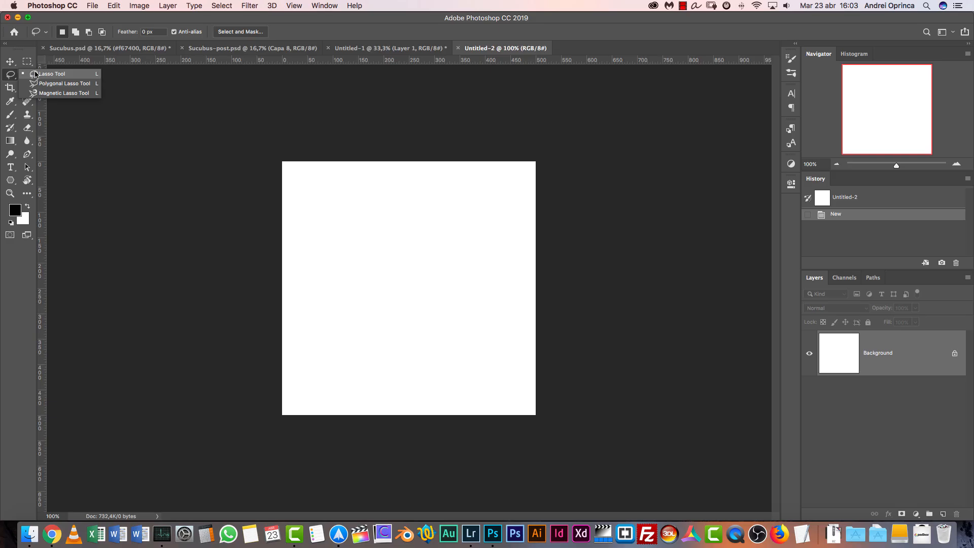
pyautogui.click(44, 74)
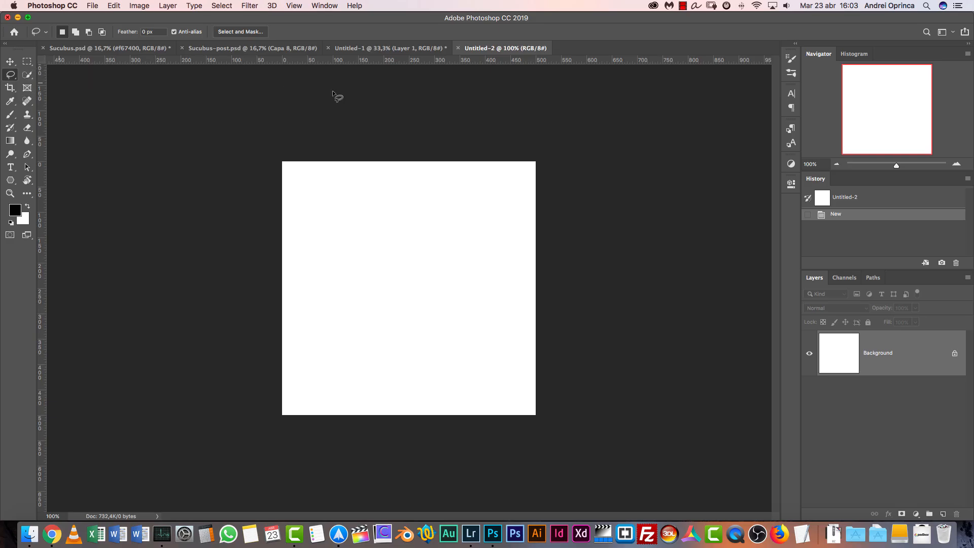
pyautogui.click(956, 164)
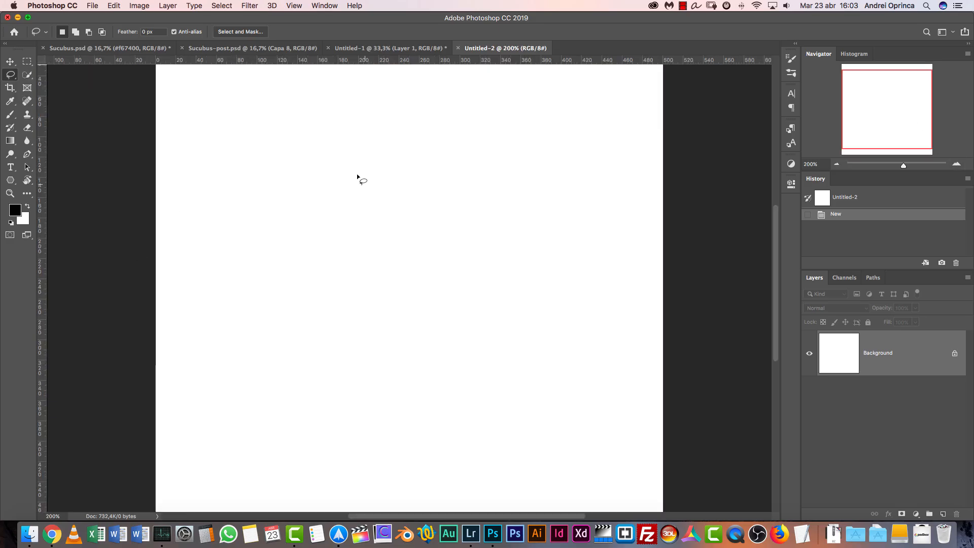
pyautogui.moveTo(356, 177)
pyautogui.mouseDown()
pyautogui.moveTo(370, 186)
pyautogui.moveTo(371, 174)
pyautogui.mouseUp()
pyautogui.hotkey('alt', 'BackSpace')
pyautogui.press('super+d')
pyautogui.moveTo(455, 318); pyautogui.dragTo(461, 313)
pyautogui.hotkey('alt', 'BackSpace')
pyautogui.press('super+d')
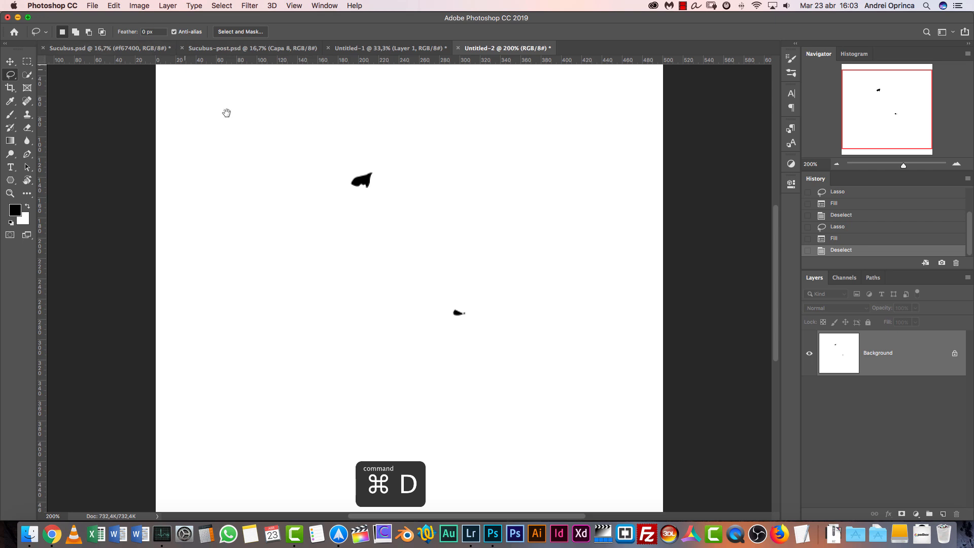
# Add two more black-filled irregular lasso shapes, one in the canvas's lower left and one in its upper right
pyautogui.scroll(-5, 359, 203)
pyautogui.moveTo(267, 276); pyautogui.dragTo(274, 288)
pyautogui.hotkey('alt', 'BackSpace')
pyautogui.press('super+d')
pyautogui.scroll(8, 485, 166)
pyautogui.moveTo(485, 166)
pyautogui.mouseDown()
pyautogui.moveTo(500, 170)
pyautogui.moveTo(507, 156)
pyautogui.mouseUp()
pyautogui.hotkey('alt', 'BackSpace')
pyautogui.press('super+d')
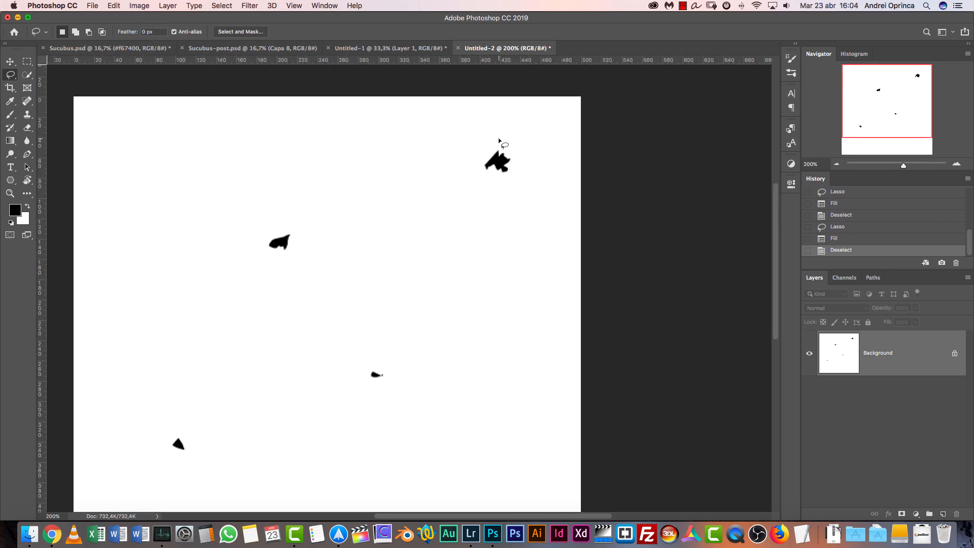
# Add small black-filled lasso shapes in the lower-right and upper-left areas of the canvas
pyautogui.scroll(-5, 511, 391)
pyautogui.moveTo(511, 391); pyautogui.dragTo(526, 397)
pyautogui.hotkey('alt', 'BackSpace')
pyautogui.press('super+d')
pyautogui.scroll(7, 266, 197)
pyautogui.hotkey('alt', 'BackSpace')
pyautogui.press('super+d')
# Fill two further freehand shapes with black, one low in the middle of the canvas and one just left of centre
pyautogui.moveTo(423, 392); pyautogui.dragTo(431, 393)
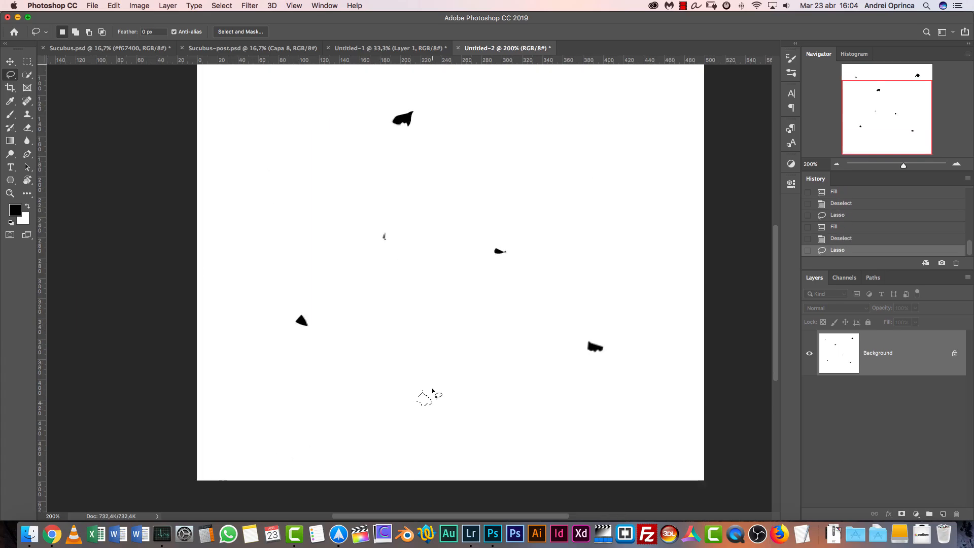
pyautogui.hotkey('alt', 'BackSpace')
pyautogui.press('super+d')
pyautogui.scroll(5, 315, 320)
pyautogui.moveTo(309, 316); pyautogui.dragTo(316, 309)
pyautogui.hotkey('alt', 'BackSpace')
pyautogui.press('super+d')
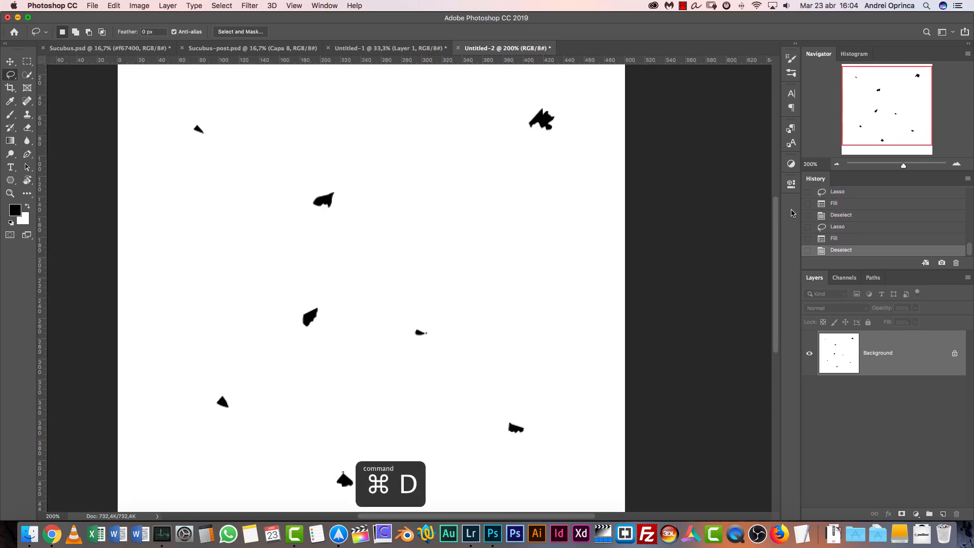
pyautogui.click(836, 165)
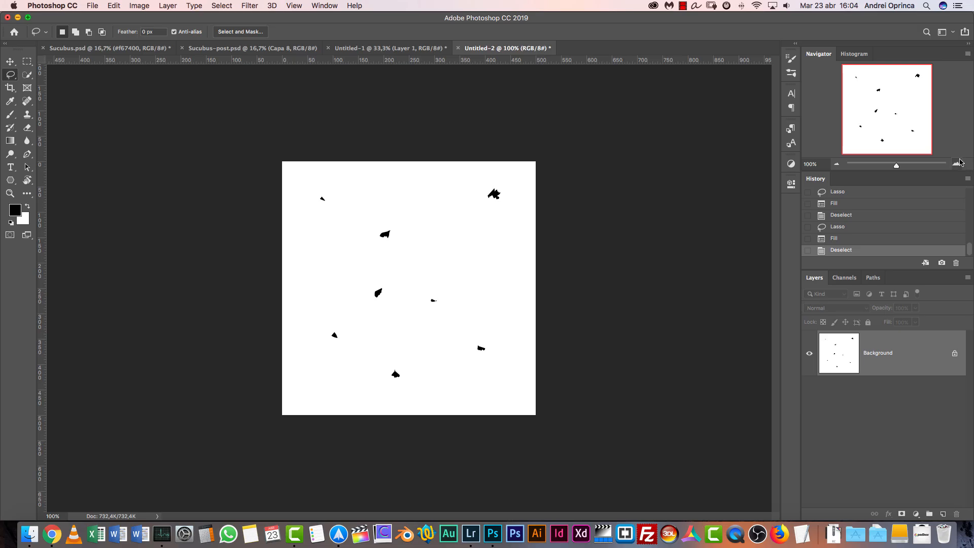
# Define the black fragments as a brush preset named "debris"
pyautogui.click(112, 6)
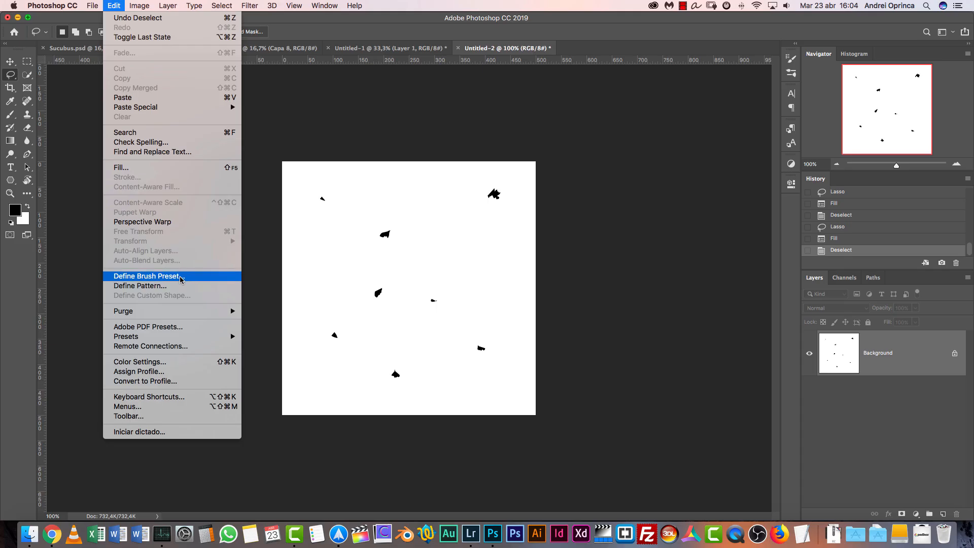
pyautogui.moveTo(185, 19)
pyautogui.moveTo(154, 5)
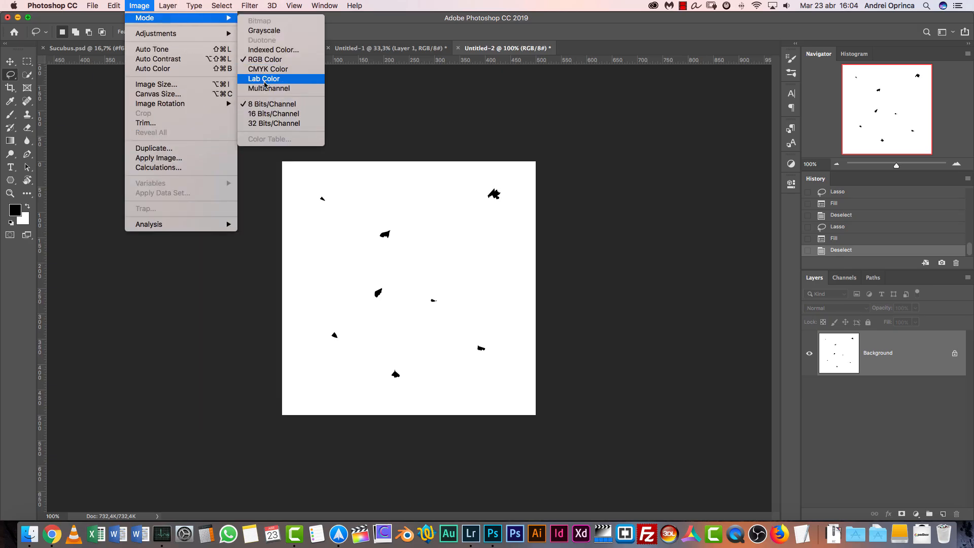
pyautogui.moveTo(216, 40)
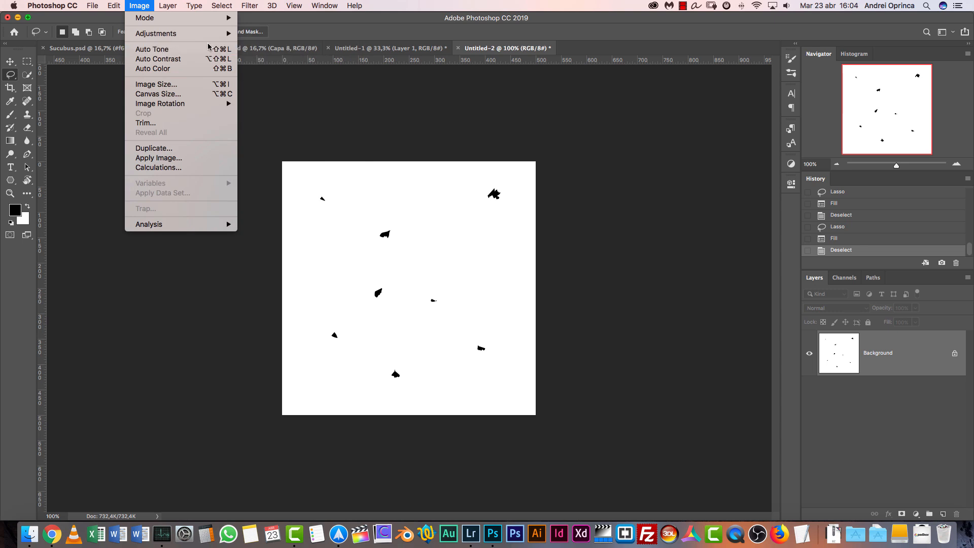
pyautogui.moveTo(114, 6)
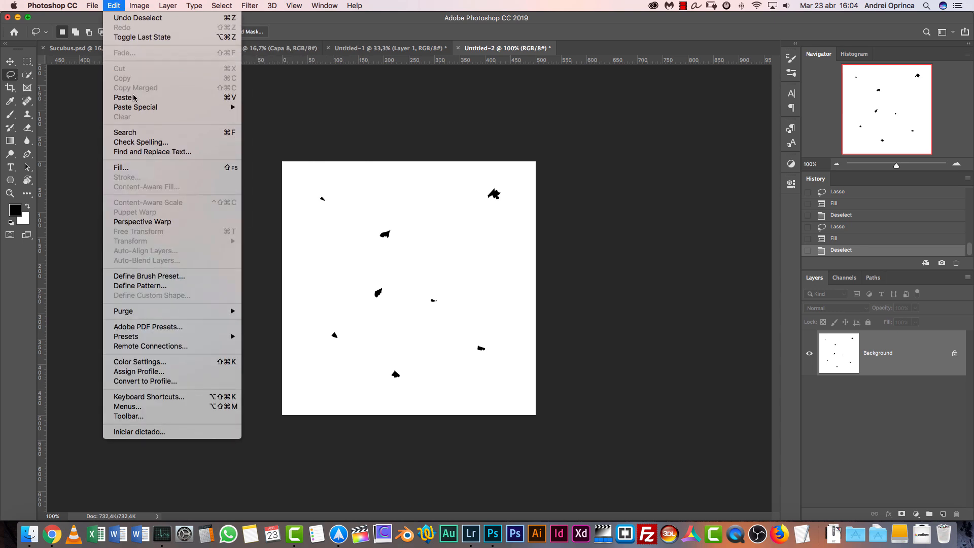
pyautogui.click(173, 277)
pyautogui.write('debris')
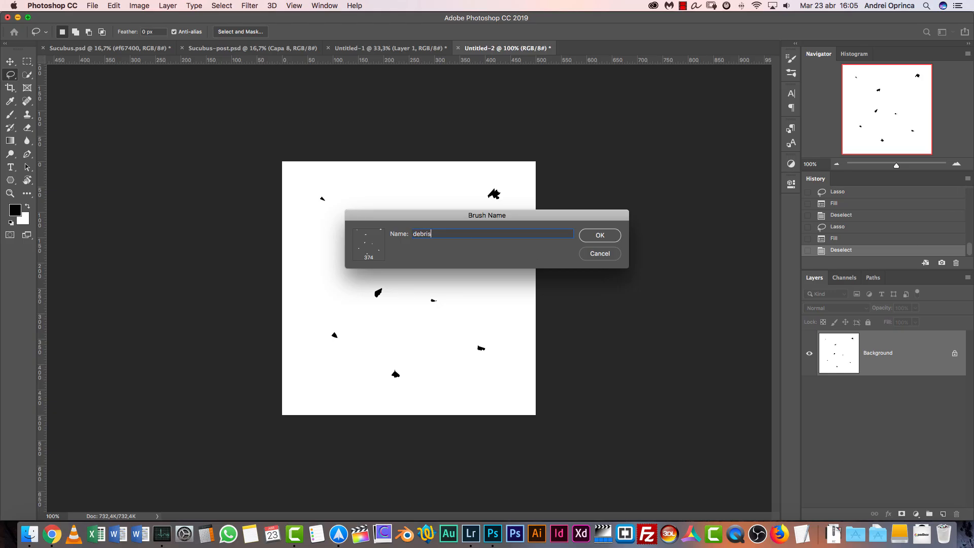
pyautogui.press('Return')
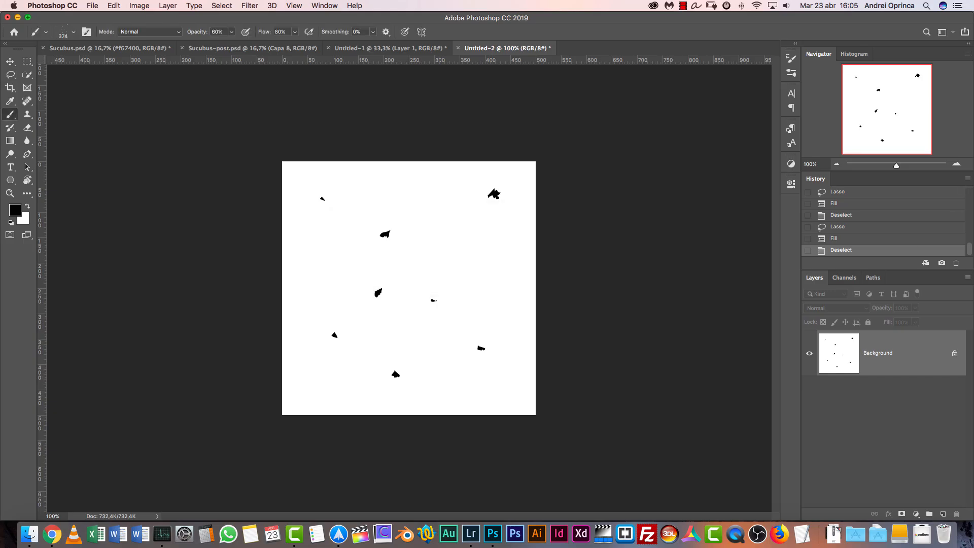
# Try a stroke with the new brush, undo it and close the Untitled-2 document without saving
pyautogui.moveTo(443, 272); pyautogui.dragTo(423, 282)
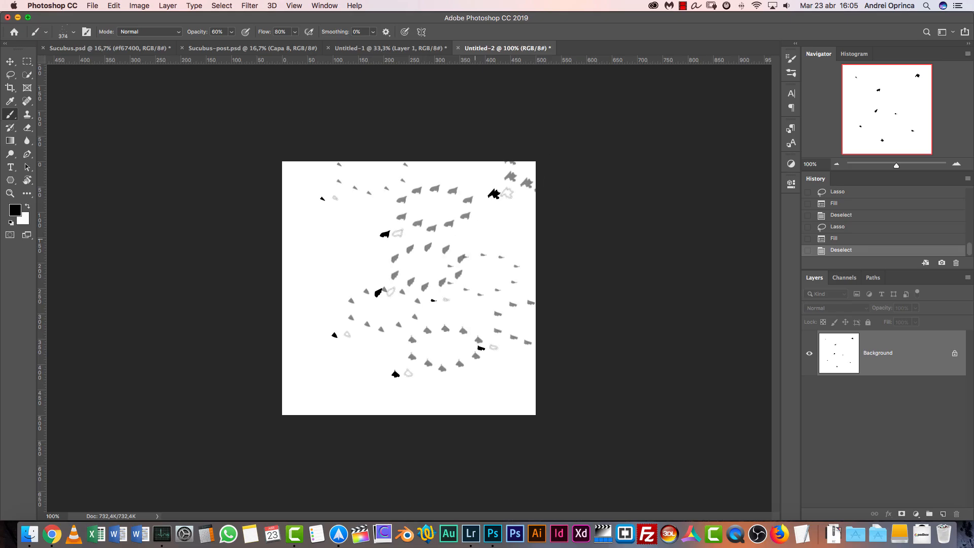
pyautogui.click(835, 238)
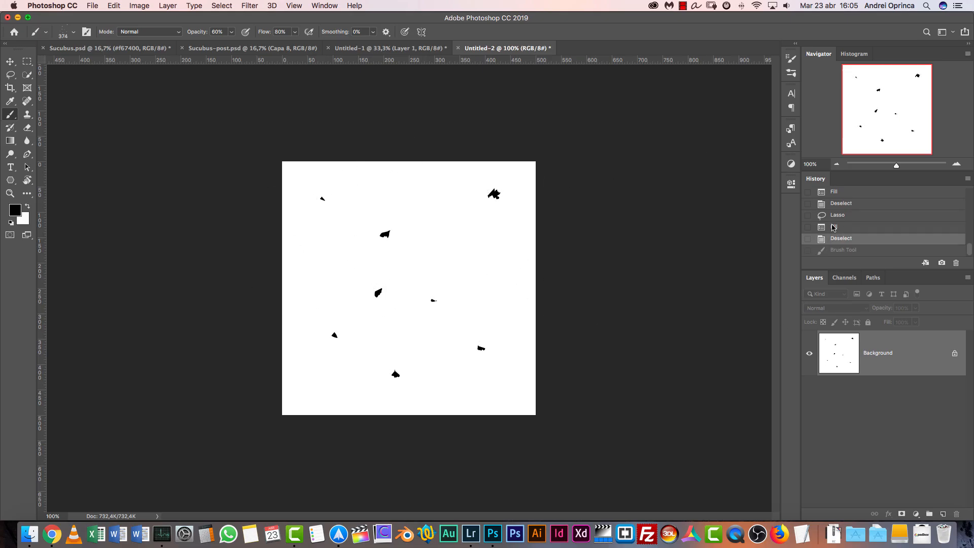
pyautogui.press('super+w')
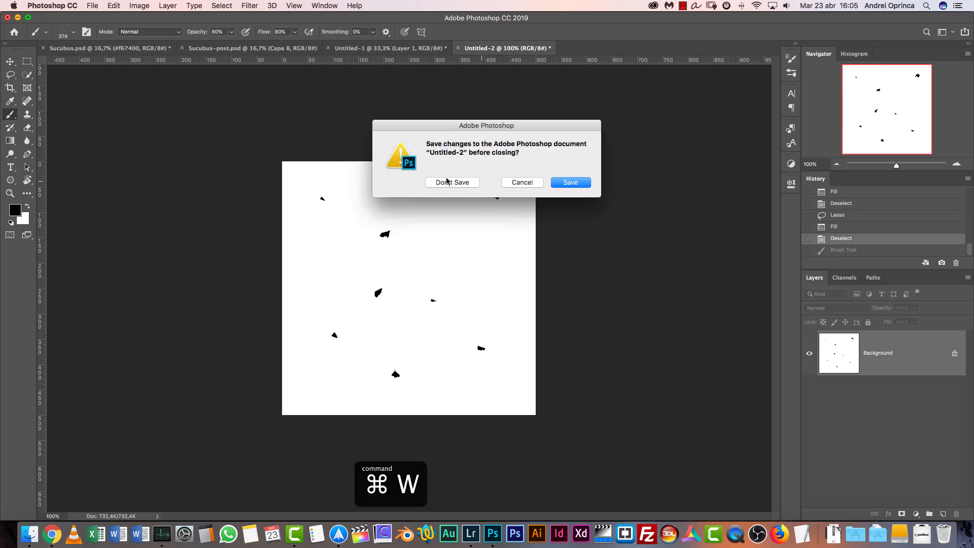
pyautogui.click(449, 182)
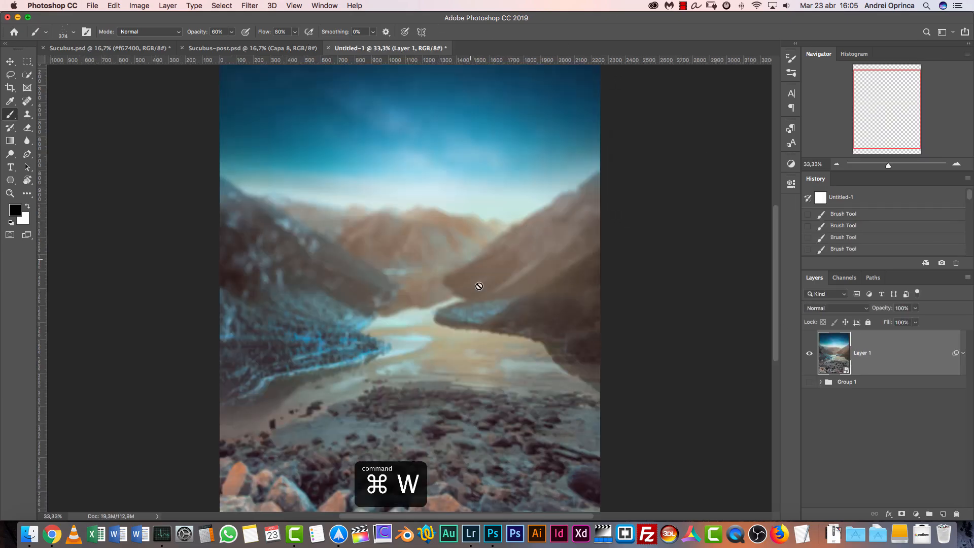
# Add a new layer above Layer 1 in Untitled-1 and name it "debris"
pyautogui.click(944, 512)
pyautogui.doubleClick(863, 356)
pyautogui.write('debris')
pyautogui.press('Return')
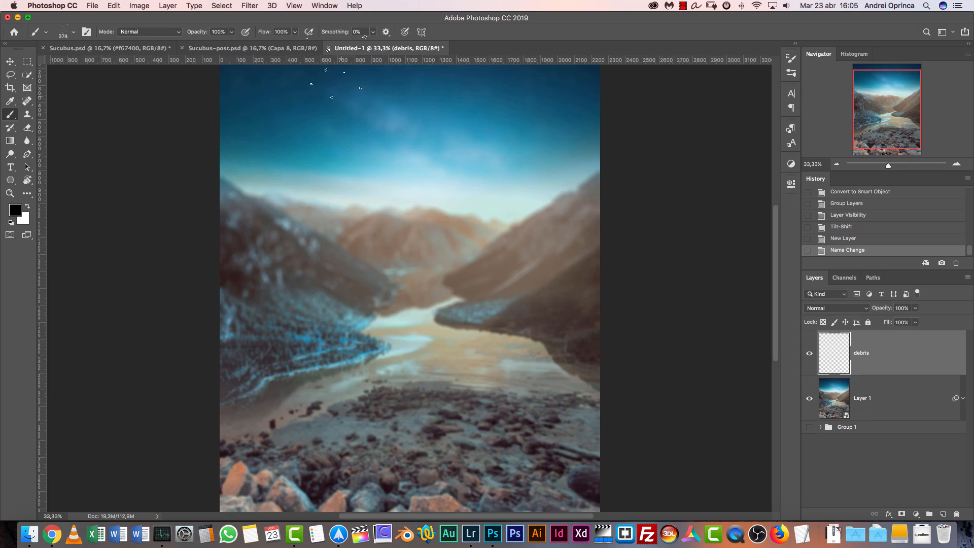
# Try a debris stroke over the sky, undo it and set the brush tip spacing to 62%
pyautogui.moveTo(348, 151)
pyautogui.mouseDown()
pyautogui.moveTo(432, 136)
pyautogui.moveTo(512, 194)
pyautogui.moveTo(439, 253)
pyautogui.mouseUp()
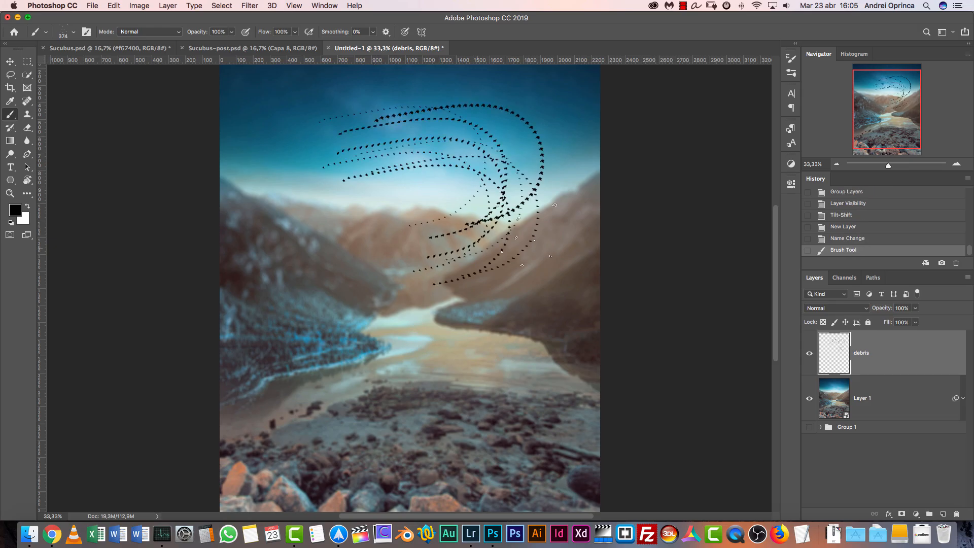
pyautogui.press('cmd+z')
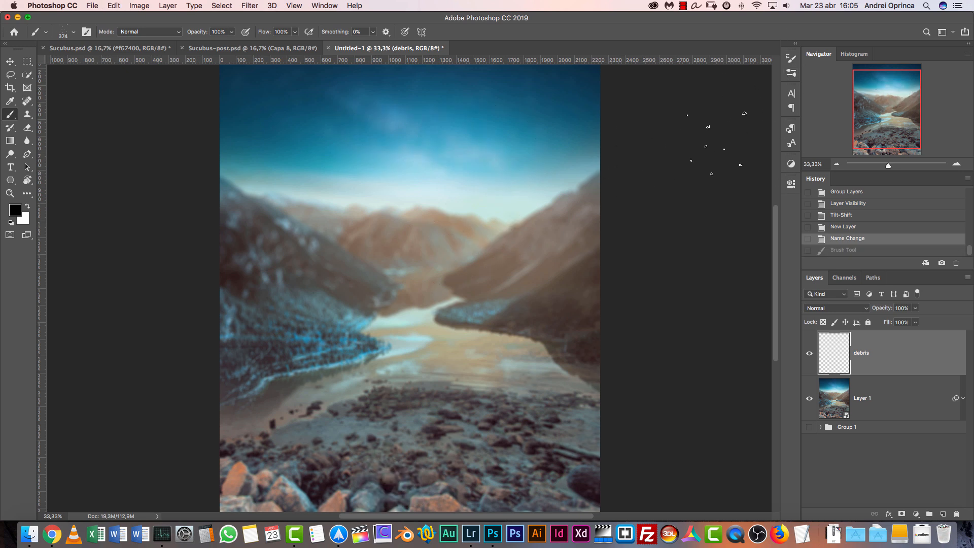
pyautogui.click(319, 5)
pyautogui.click(321, 5)
pyautogui.click(326, 5)
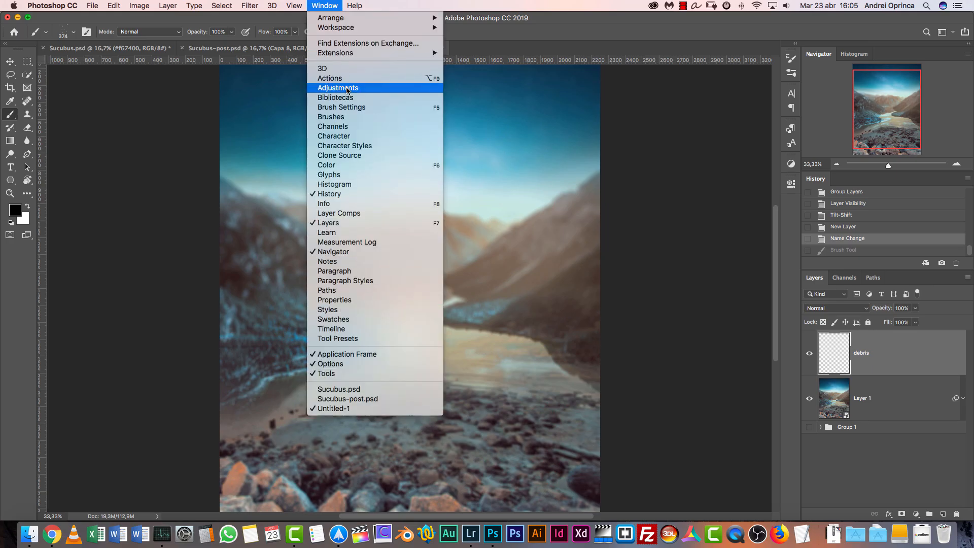
pyautogui.click(342, 108)
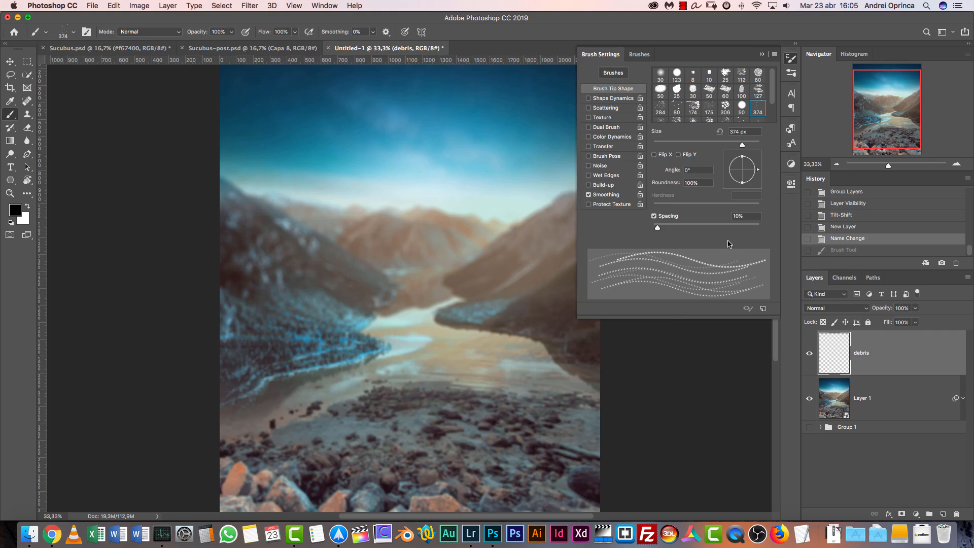
pyautogui.moveTo(663, 228); pyautogui.dragTo(685, 229)
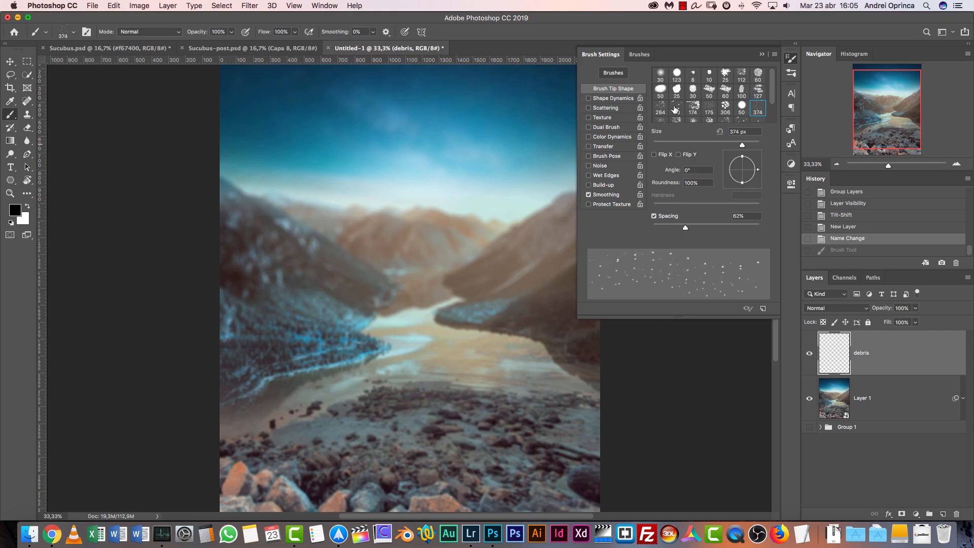
# Enable Shape Dynamics with 52% angle jitter and 59% size jitter, undoing the test strokes on the image
pyautogui.click(611, 98)
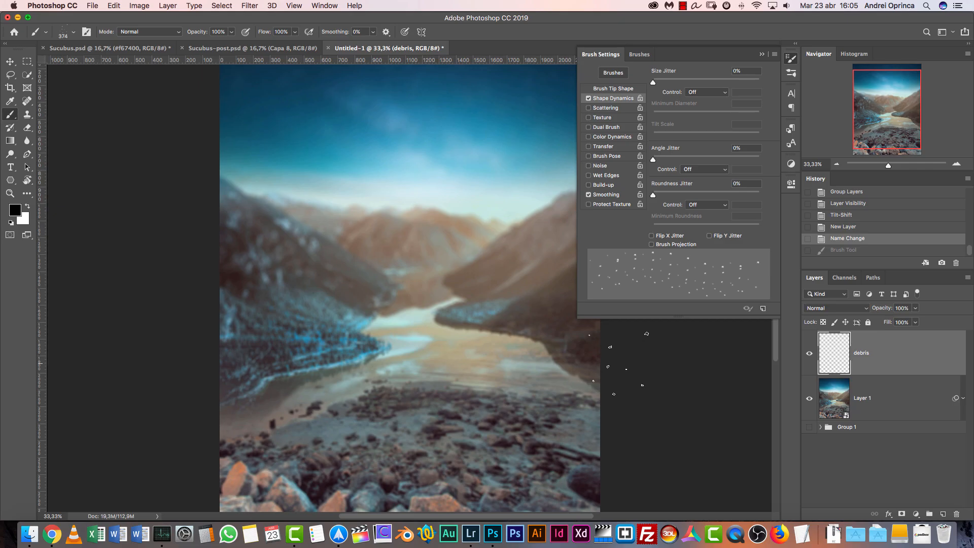
pyautogui.moveTo(656, 162); pyautogui.dragTo(704, 162)
pyautogui.moveTo(449, 124); pyautogui.dragTo(452, 128)
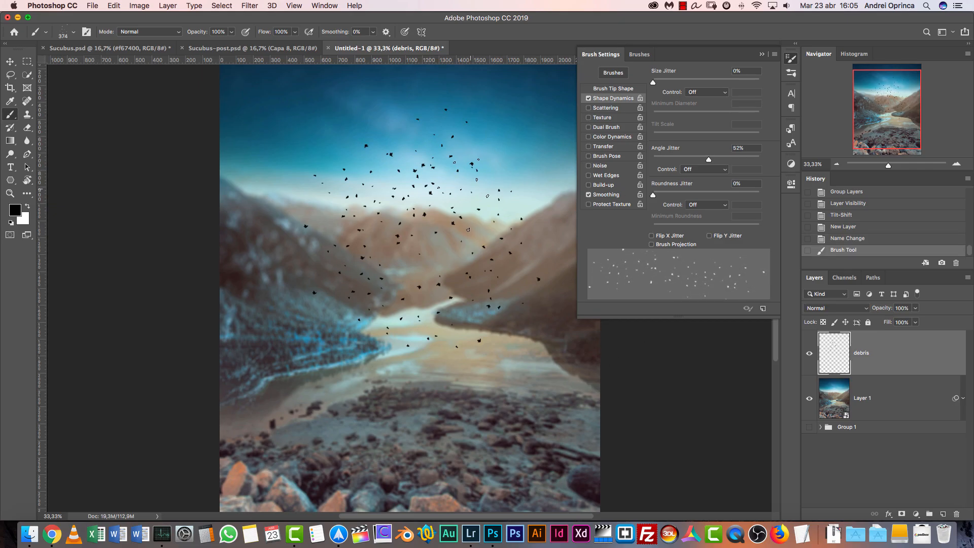
pyautogui.press('super+z')
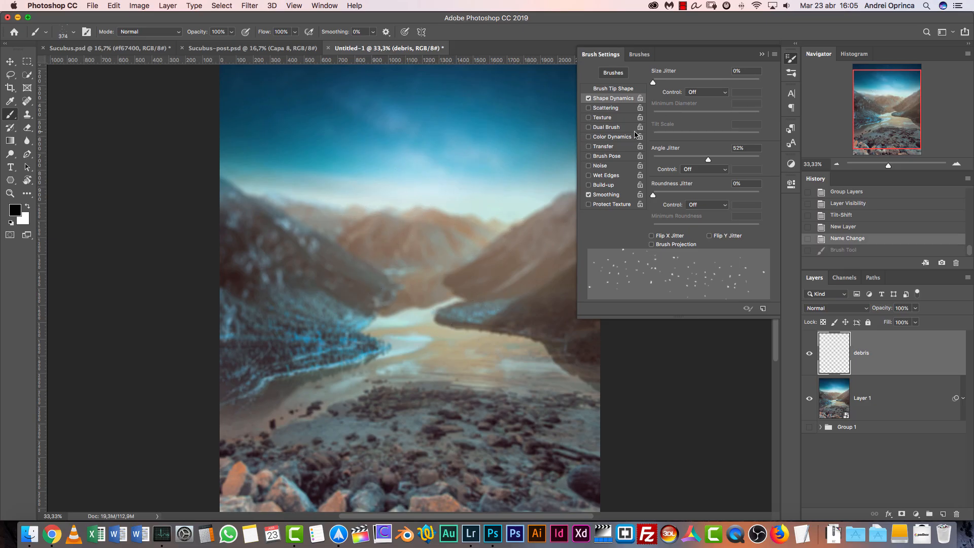
pyautogui.moveTo(654, 82); pyautogui.dragTo(716, 83)
pyautogui.moveTo(343, 292); pyautogui.dragTo(345, 292)
pyautogui.press('super+z')
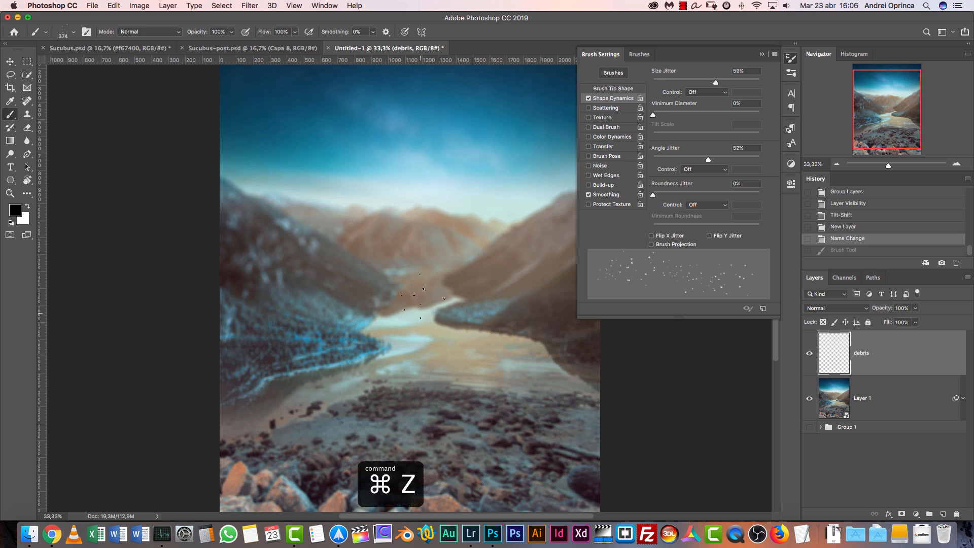
pyautogui.click(378, 175)
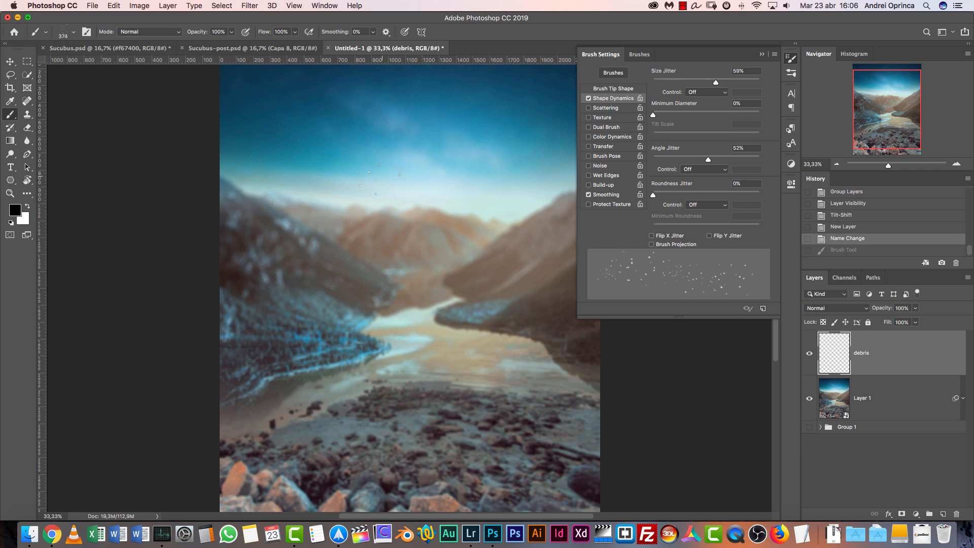
# Enlarge the debris brush tip to 800 px
pyautogui.click(615, 90)
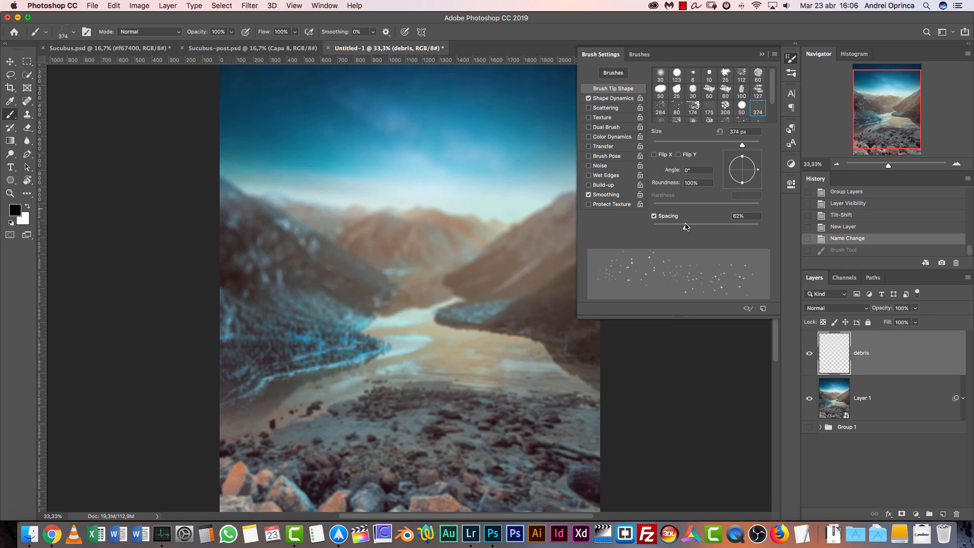
pyautogui.moveTo(743, 147); pyautogui.dragTo(749, 147)
pyautogui.click(721, 132)
pyautogui.press(']')
pyautogui.press(']')
pyautogui.press(']')
# Enable Scattering with scatter at 286%, undo the test stroke and close the brush settings
pyautogui.click(604, 108)
pyautogui.moveTo(663, 82); pyautogui.dragTo(687, 83)
pyautogui.moveTo(446, 244)
pyautogui.mouseDown()
pyautogui.moveTo(429, 269)
pyautogui.moveTo(384, 252)
pyautogui.moveTo(361, 175)
pyautogui.mouseUp()
pyautogui.press('super+z')
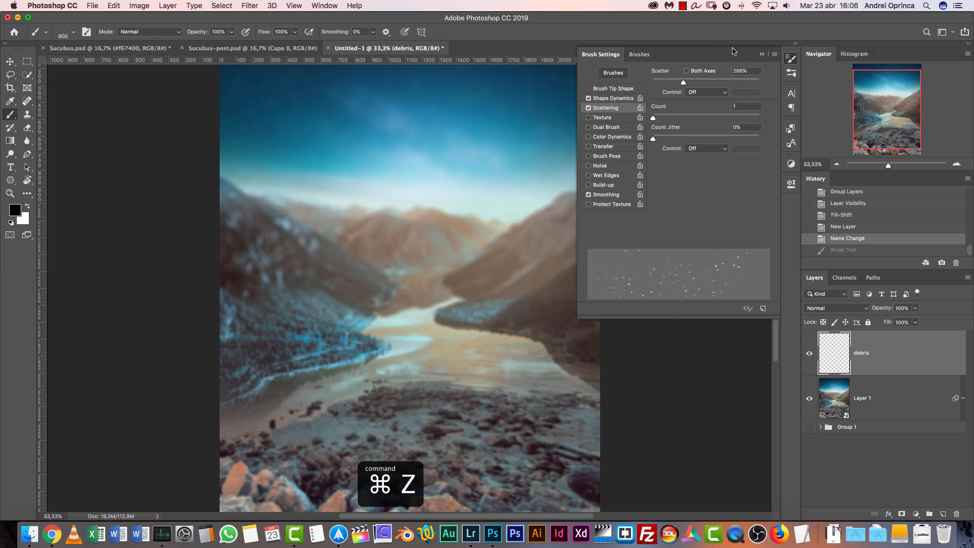
pyautogui.click(764, 55)
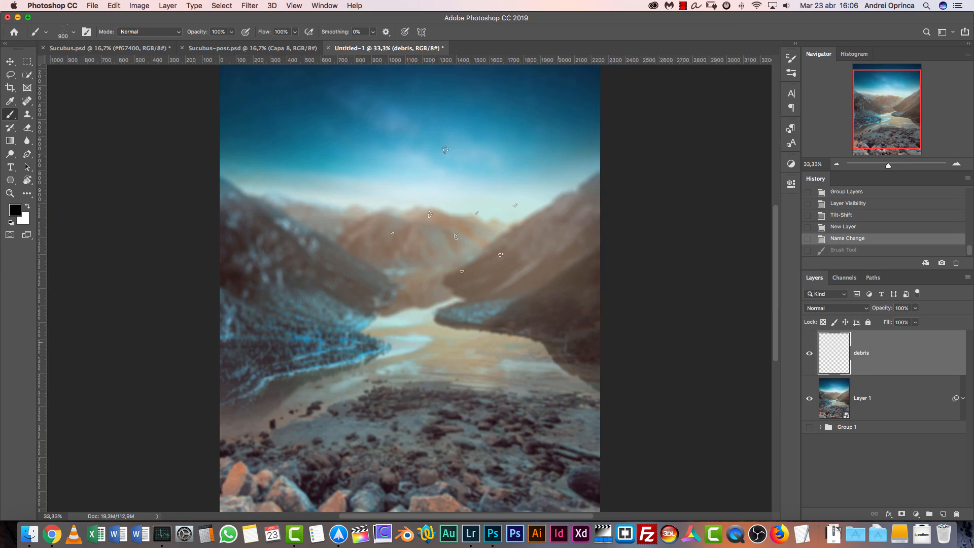
# Paint scattered black fragments over the sky, mountains and lake on the debris layer, undoing the unwanted last strokes
pyautogui.click(837, 164)
pyautogui.moveTo(378, 238)
pyautogui.mouseDown()
pyautogui.moveTo(362, 260)
pyautogui.moveTo(397, 325)
pyautogui.moveTo(485, 279)
pyautogui.mouseUp()
pyautogui.click(486, 305)
pyautogui.moveTo(513, 137); pyautogui.dragTo(513, 201)
pyautogui.click(463, 351)
pyautogui.click(355, 169)
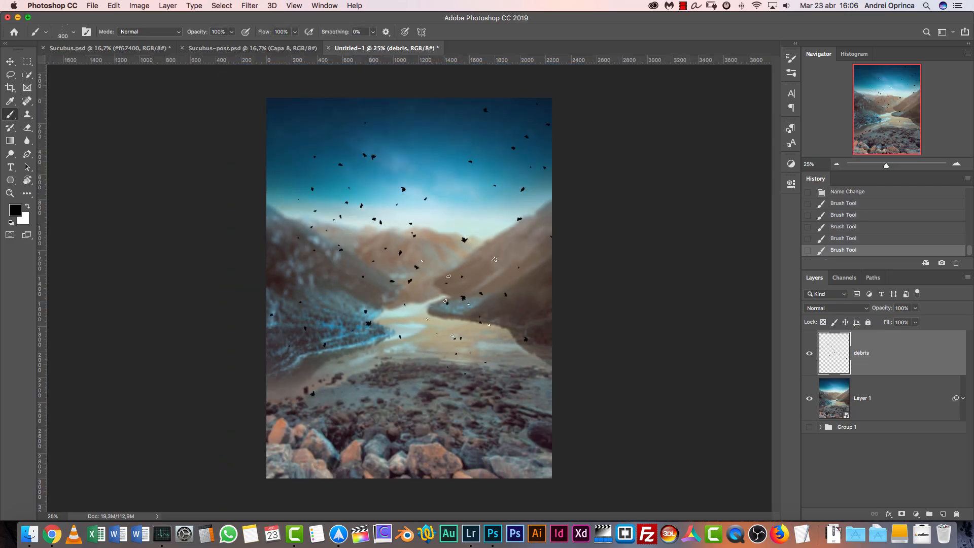
pyautogui.click(444, 345)
pyautogui.moveTo(367, 223)
pyautogui.mouseDown()
pyautogui.moveTo(450, 275)
pyautogui.moveTo(504, 226)
pyautogui.moveTo(464, 196)
pyautogui.mouseUp()
pyautogui.press('super+z')
pyautogui.press('super+z')
pyautogui.click(957, 164)
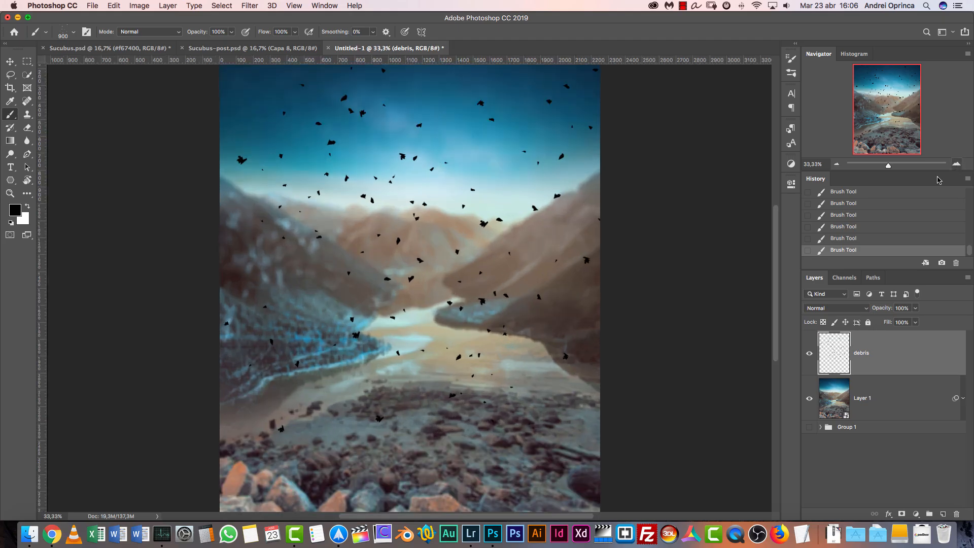
# Start a Spin Blur on the debris layer, enlarge its ellipse beyond the canvas edges and adjust its inner fade handles
pyautogui.click(249, 6)
pyautogui.moveTo(273, 135)
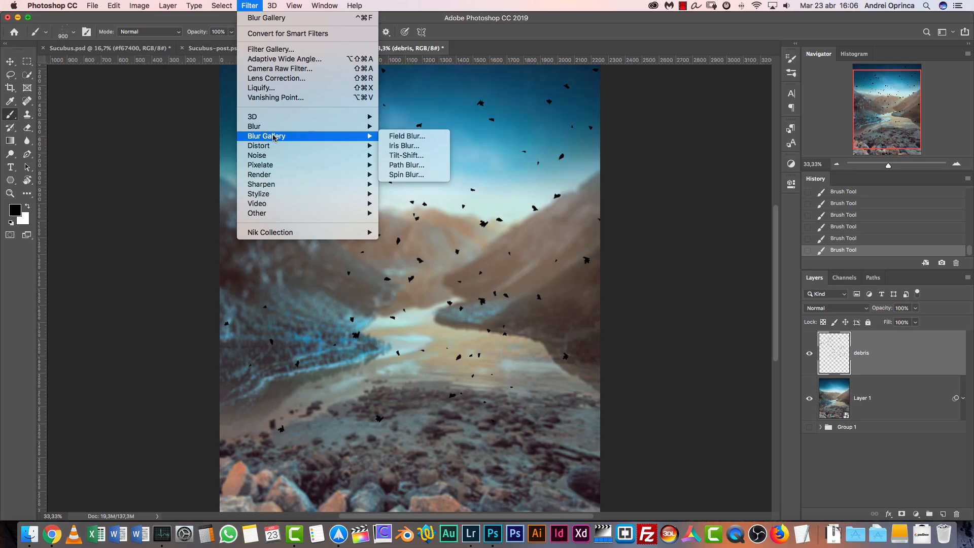
pyautogui.click(411, 175)
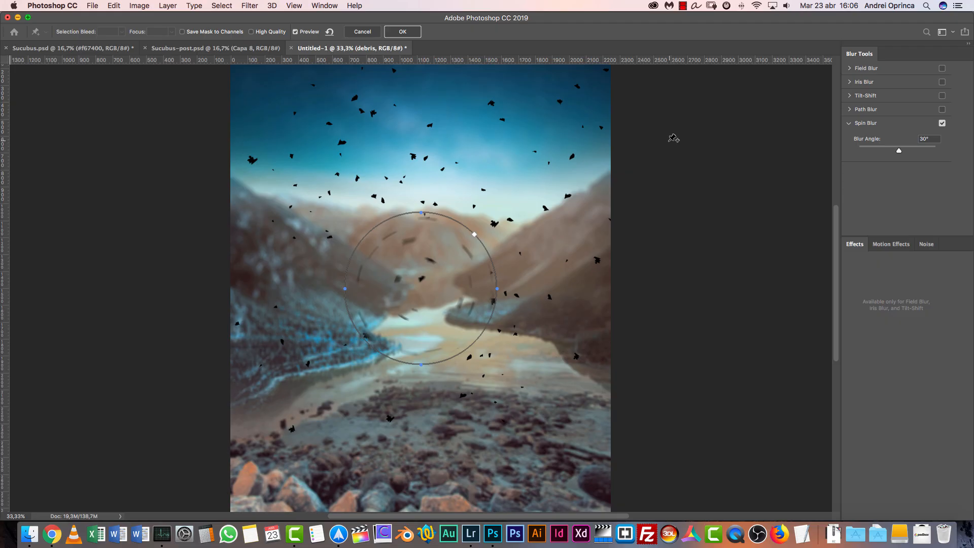
pyautogui.scroll(-3, 521, 206)
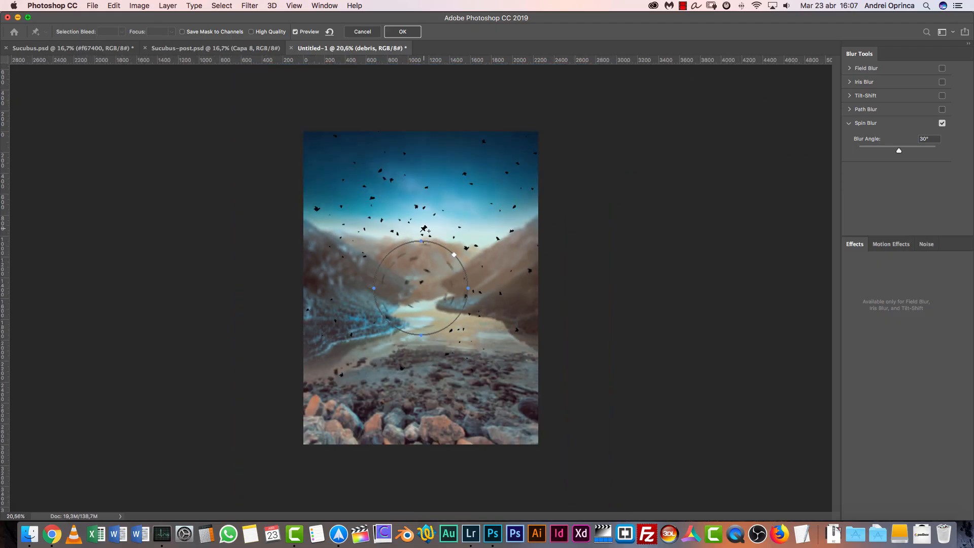
pyautogui.moveTo(420, 239); pyautogui.dragTo(422, 97)
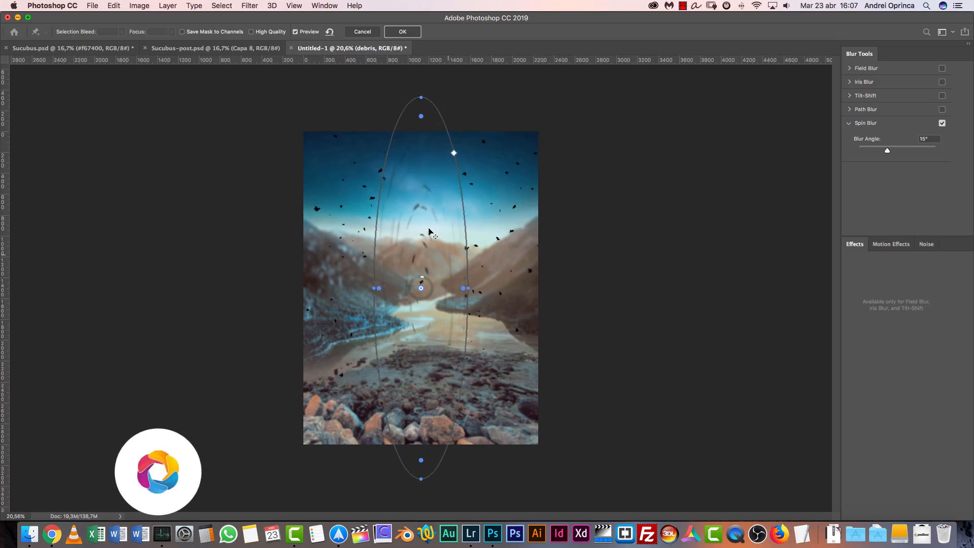
pyautogui.moveTo(469, 289); pyautogui.dragTo(577, 286)
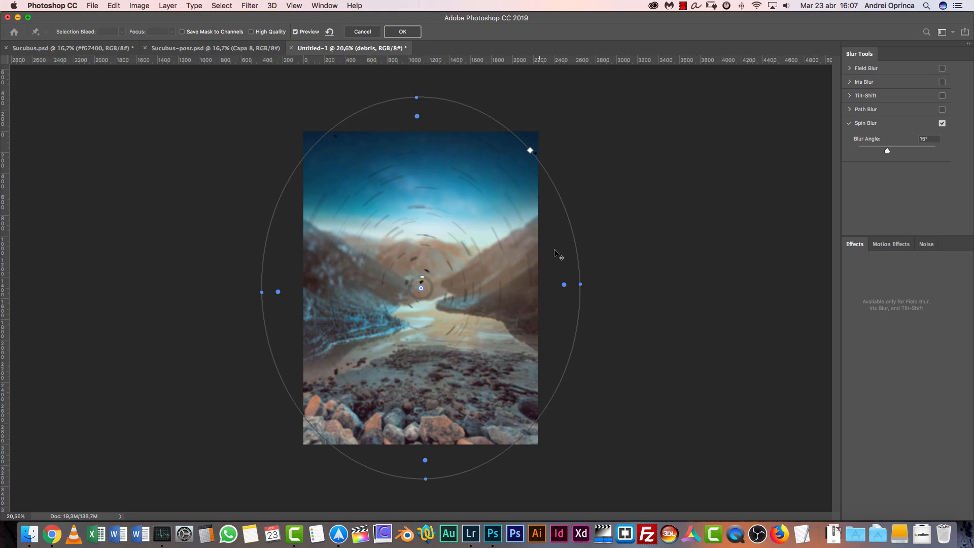
pyautogui.moveTo(565, 286); pyautogui.dragTo(477, 293)
pyautogui.moveTo(363, 293); pyautogui.dragTo(346, 302)
pyautogui.moveTo(538, 287); pyautogui.dragTo(538, 287)
# Set the spin blur angle to 2.5°, slightly enlarge and rotate the ellipse, and apply the blur to the debris
pyautogui.click(933, 139)
pyautogui.write('2')
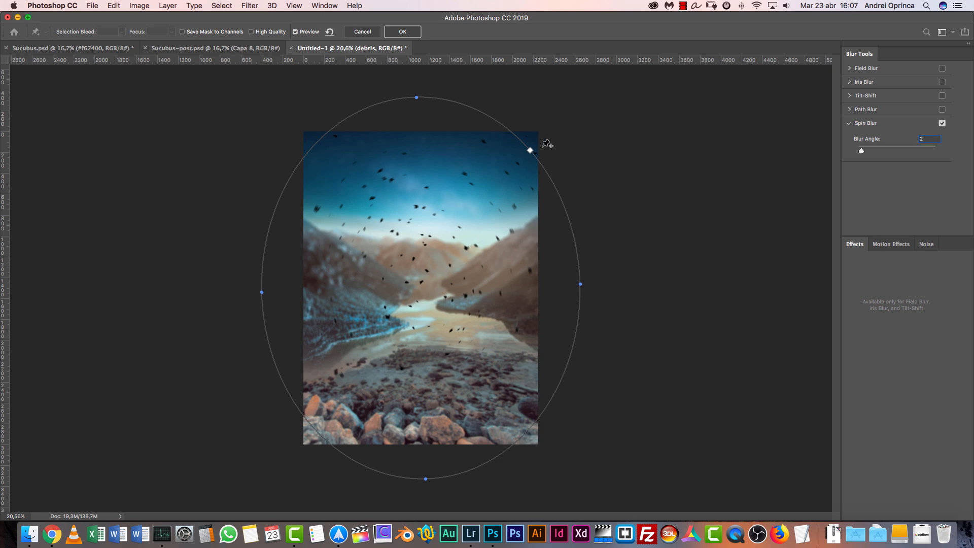
pyautogui.press('BackSpace')
pyautogui.moveTo(531, 150)
pyautogui.mouseDown()
pyautogui.moveTo(495, 180)
pyautogui.moveTo(532, 148)
pyautogui.mouseUp()
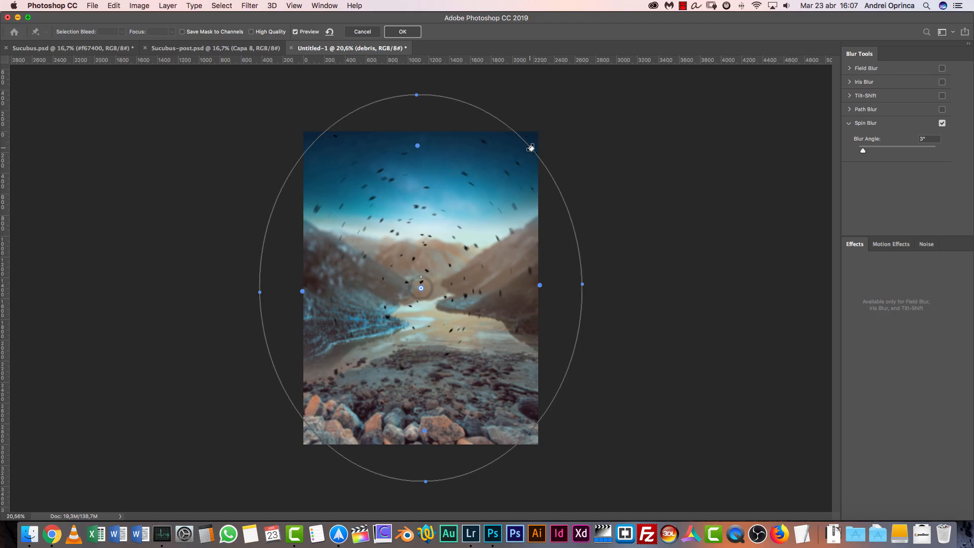
pyautogui.moveTo(546, 133)
pyautogui.mouseDown()
pyautogui.moveTo(561, 123)
pyautogui.moveTo(559, 138)
pyautogui.mouseUp()
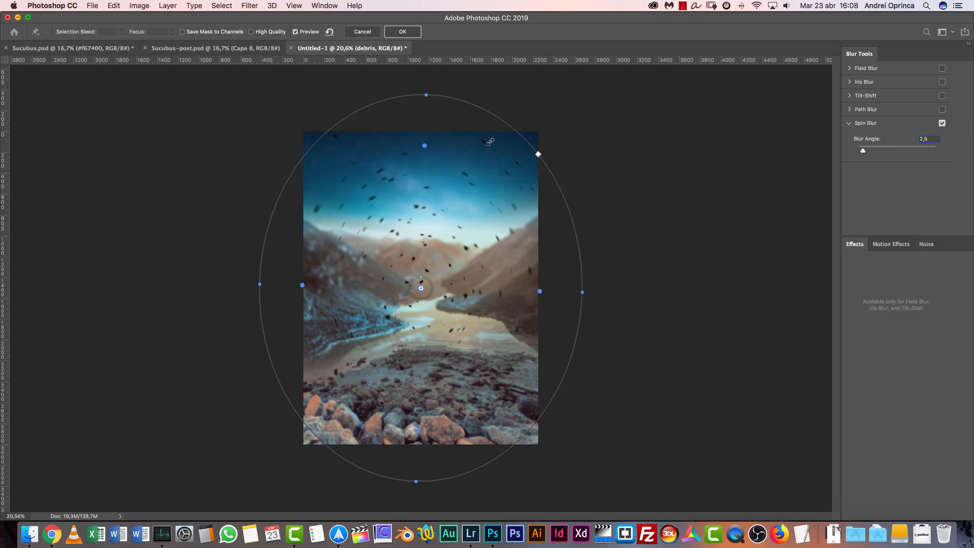
pyautogui.click(403, 32)
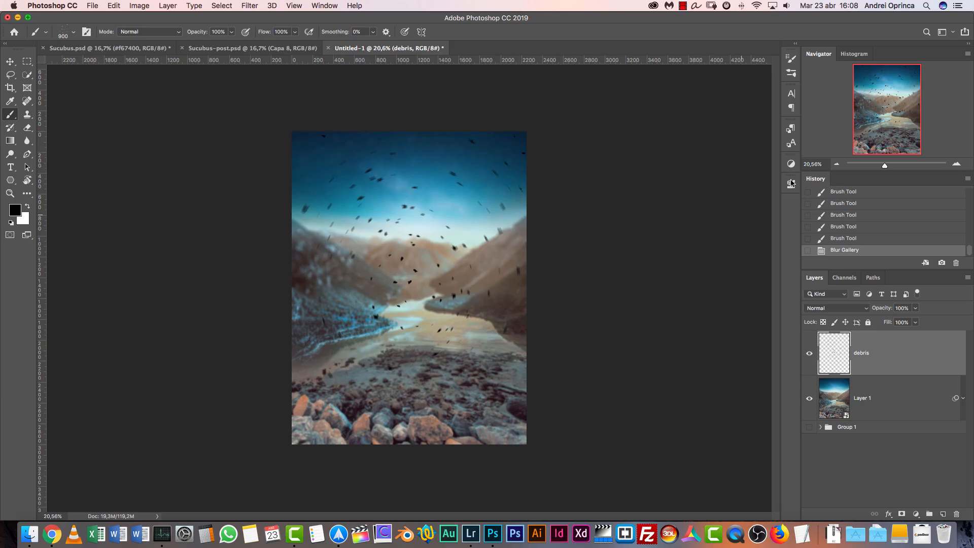
# Erase the stray debris fragments near the upper edge and corners of the sky
pyautogui.click(958, 164)
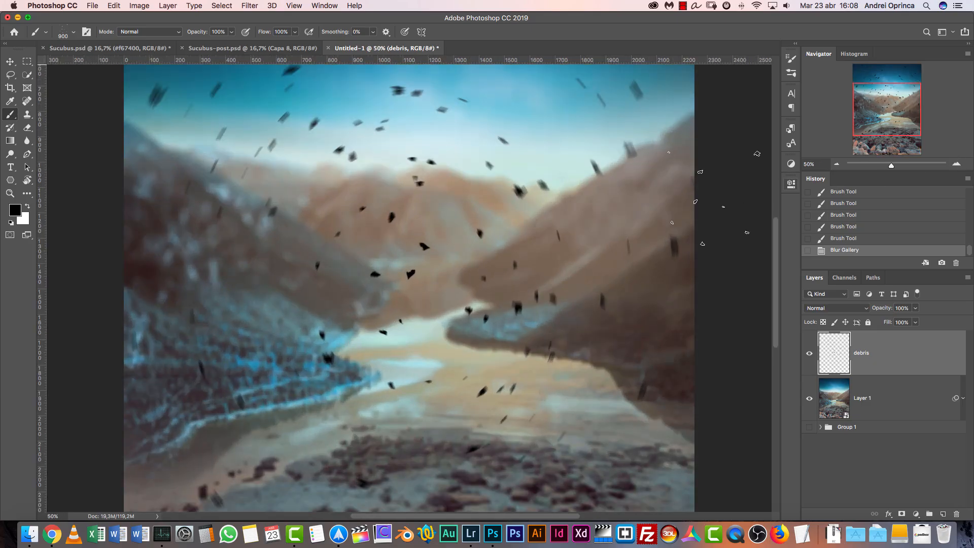
pyautogui.scroll(5, 508, 239)
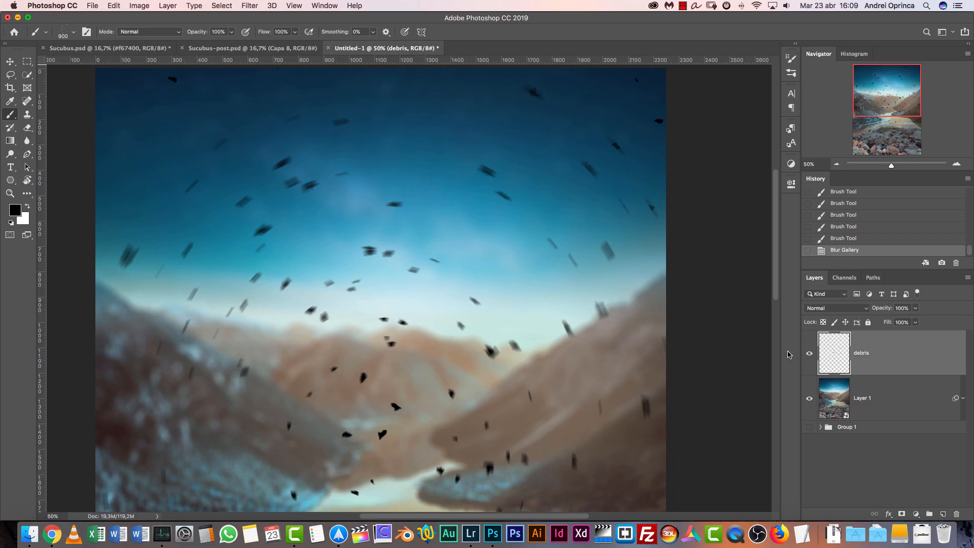
pyautogui.scroll(5, 577, 272)
pyautogui.hscroll(2, 577, 272)
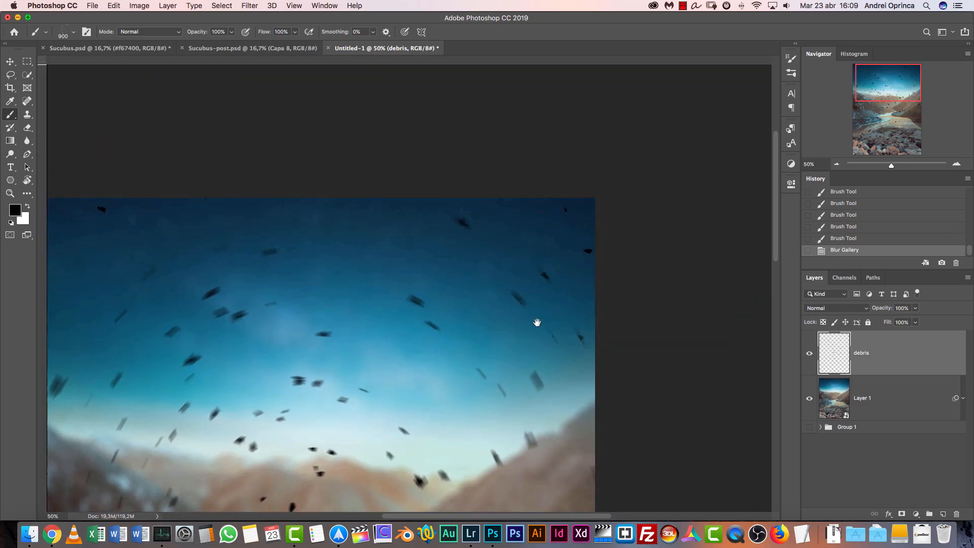
pyautogui.click(10, 61)
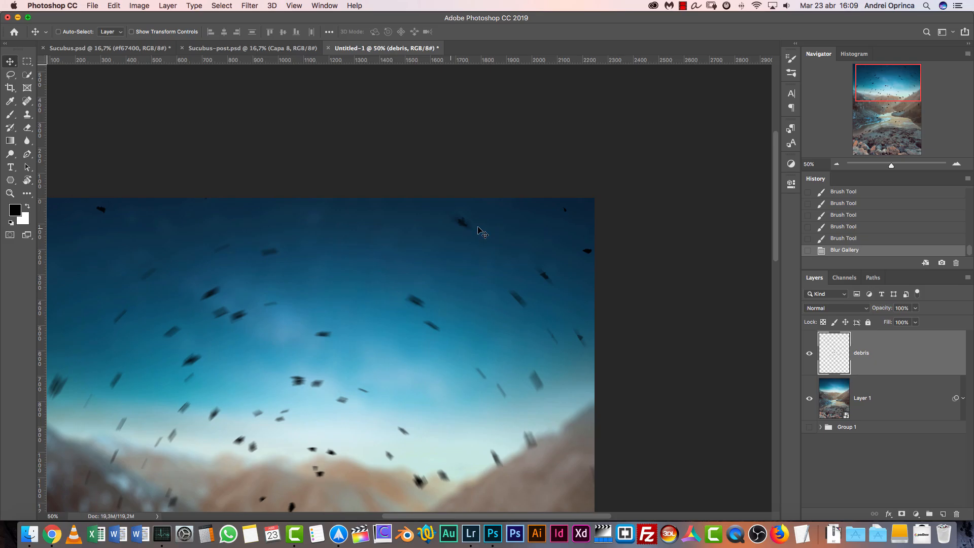
pyautogui.press('e')
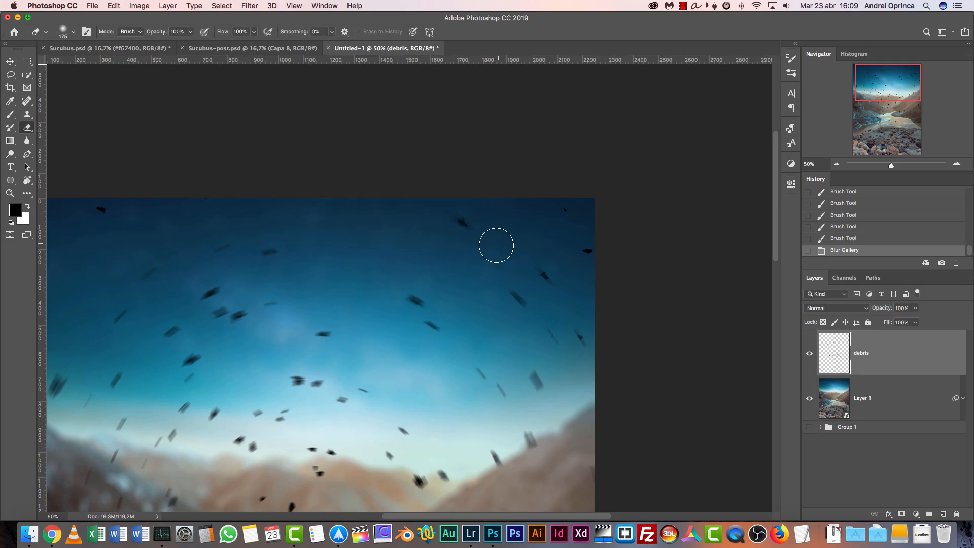
pyautogui.moveTo(456, 211); pyautogui.dragTo(464, 223)
pyautogui.moveTo(173, 227); pyautogui.dragTo(335, 216)
pyautogui.click(265, 191)
pyautogui.moveTo(595, 492)
pyautogui.mouseDown()
pyautogui.moveTo(361, 245)
pyautogui.moveTo(424, 131)
pyautogui.moveTo(441, 139)
pyautogui.moveTo(626, 135)
pyautogui.moveTo(536, 289)
pyautogui.moveTo(488, 437)
pyautogui.mouseUp()
pyautogui.moveTo(529, 243)
pyautogui.mouseDown()
pyautogui.moveTo(561, 228)
pyautogui.moveTo(602, 165)
pyautogui.mouseUp()
pyautogui.moveTo(655, 220)
pyautogui.mouseDown()
pyautogui.moveTo(635, 96)
pyautogui.moveTo(646, 137)
pyautogui.mouseUp()
# Set the debris layer's blend mode to Overlay
pyautogui.click(823, 307)
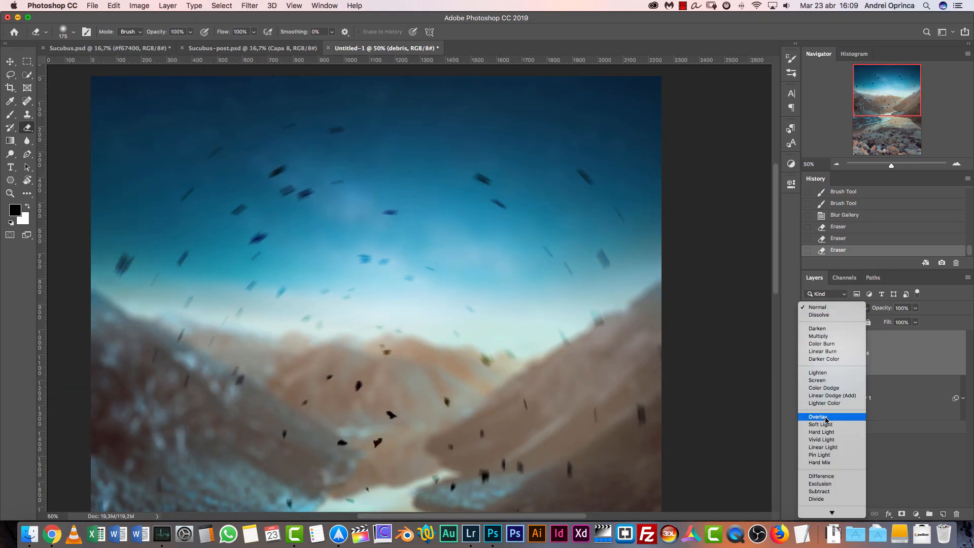
pyautogui.click(830, 417)
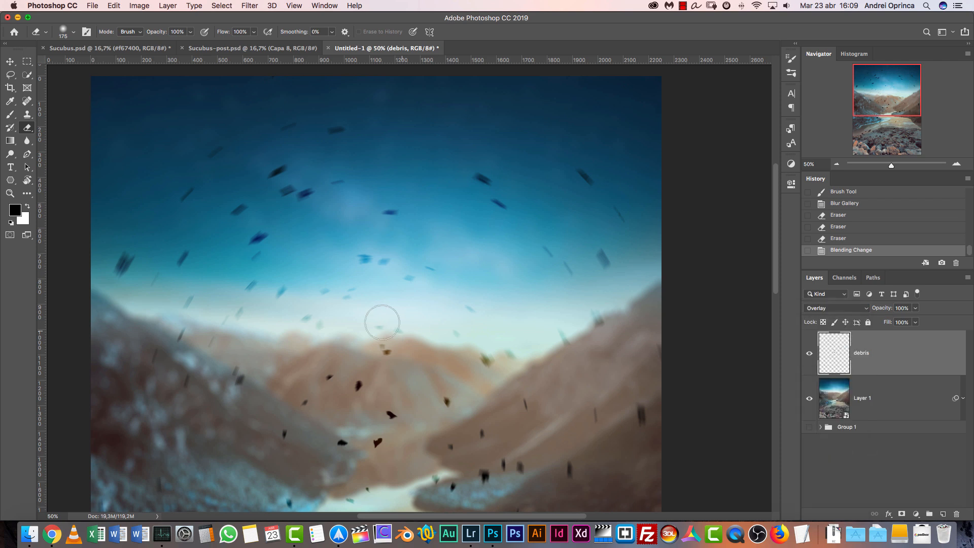
pyautogui.click(10, 61)
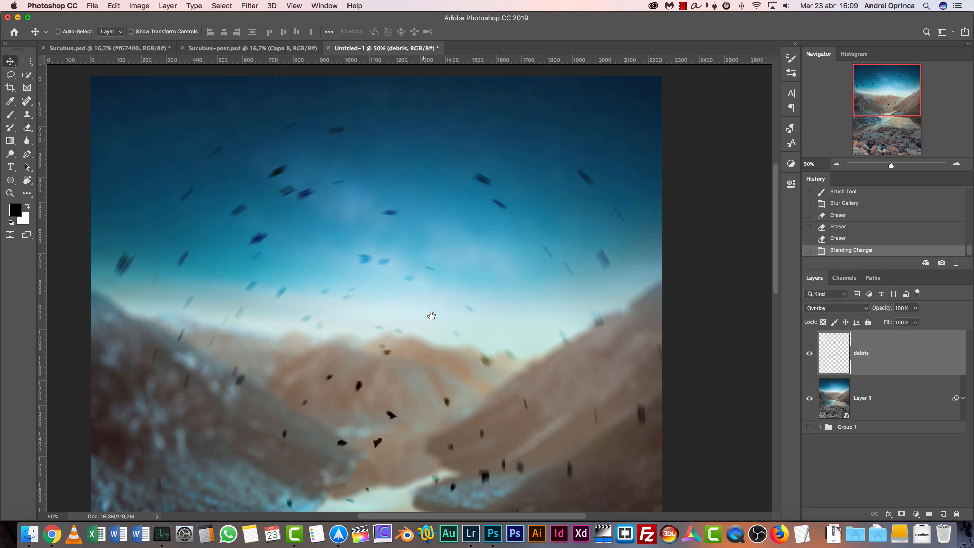
pyautogui.moveTo(431, 315); pyautogui.dragTo(446, 185)
pyautogui.moveTo(535, 262); pyautogui.dragTo(518, 374)
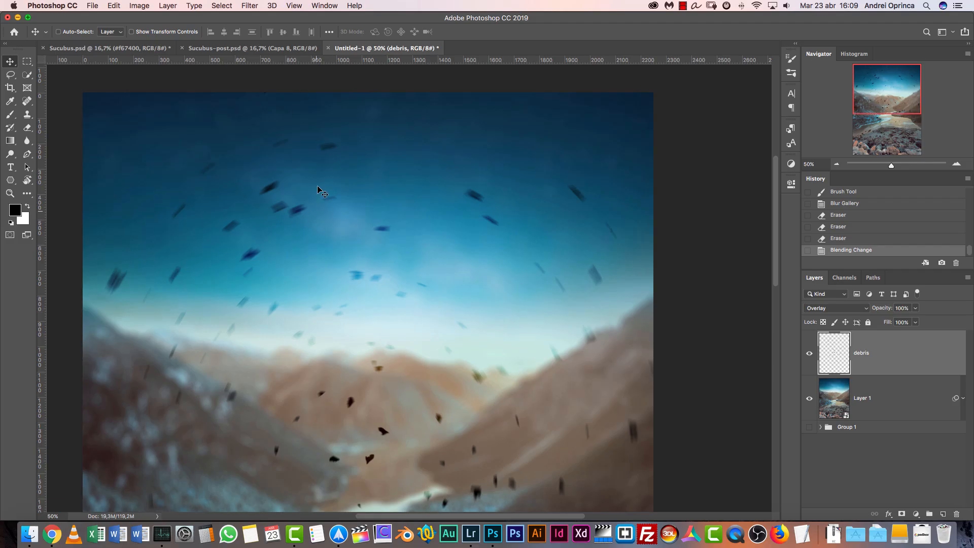
# Apply a Gaussian Blur with a radius of 3 pixels to the debris layer
pyautogui.click(250, 6)
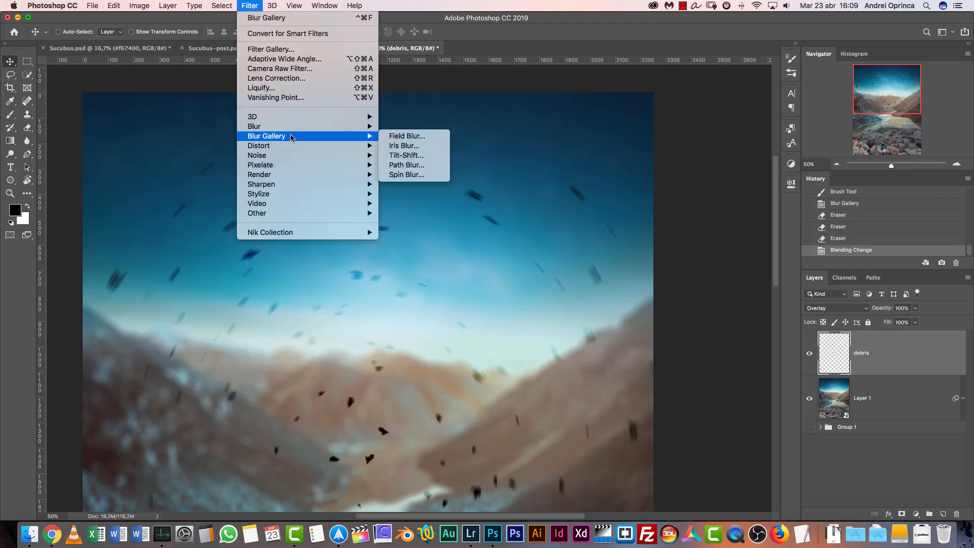
pyautogui.moveTo(296, 131)
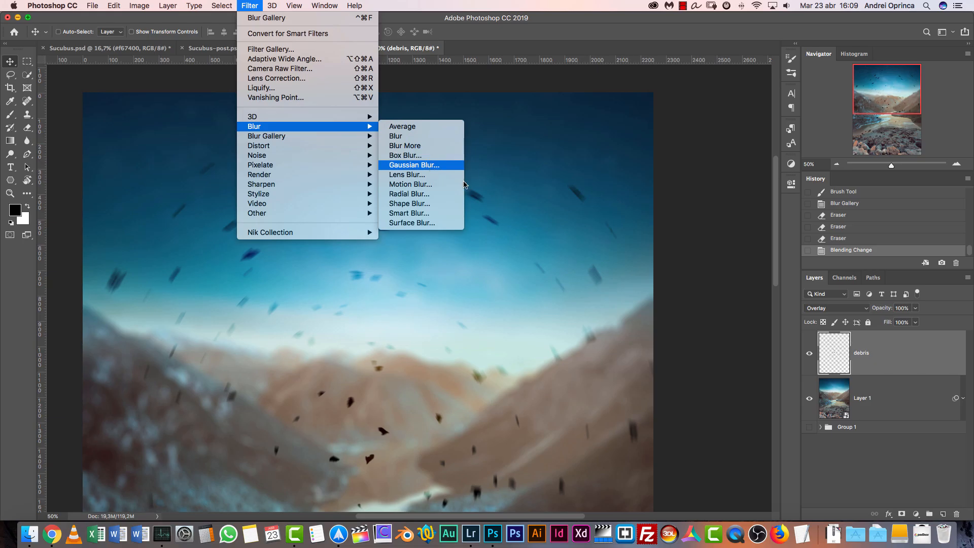
pyautogui.click(432, 165)
pyautogui.write('3')
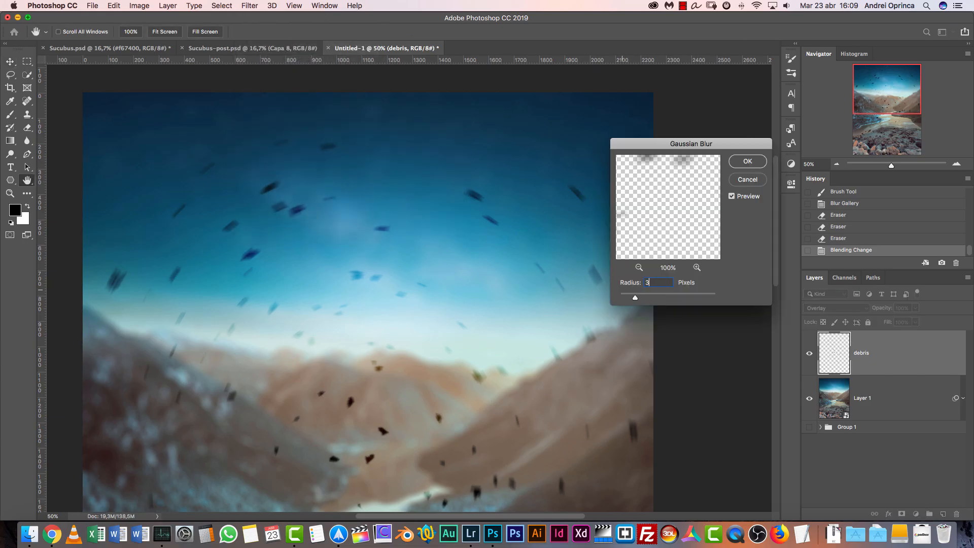
pyautogui.press('BackSpace')
pyautogui.write('5')
pyautogui.write('3')
pyautogui.press('Return')
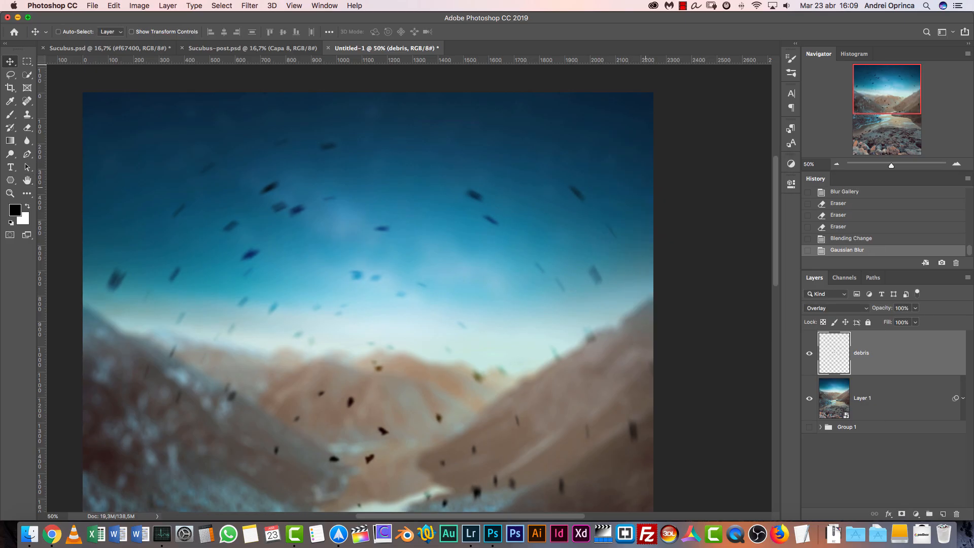
# Place the model photo 48190579_l.jpg from the Stock folder as an embedded image, previewing it first
pyautogui.press('super+minus')
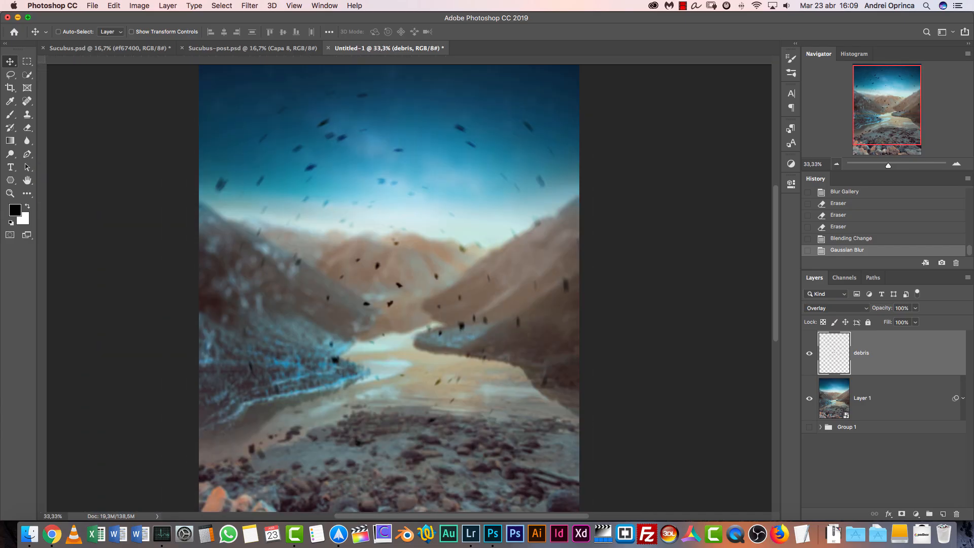
pyautogui.scroll(2, 389, 288)
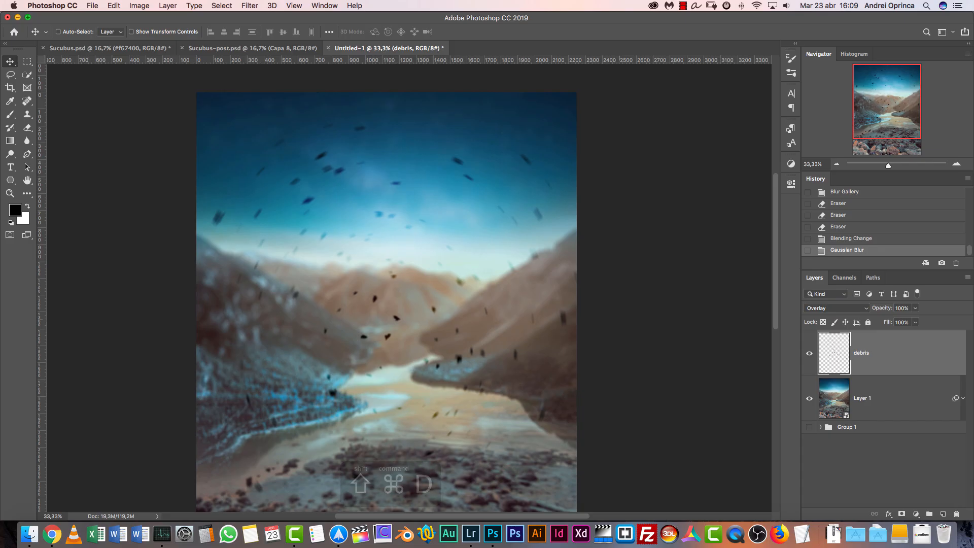
pyautogui.press('super+shift+d')
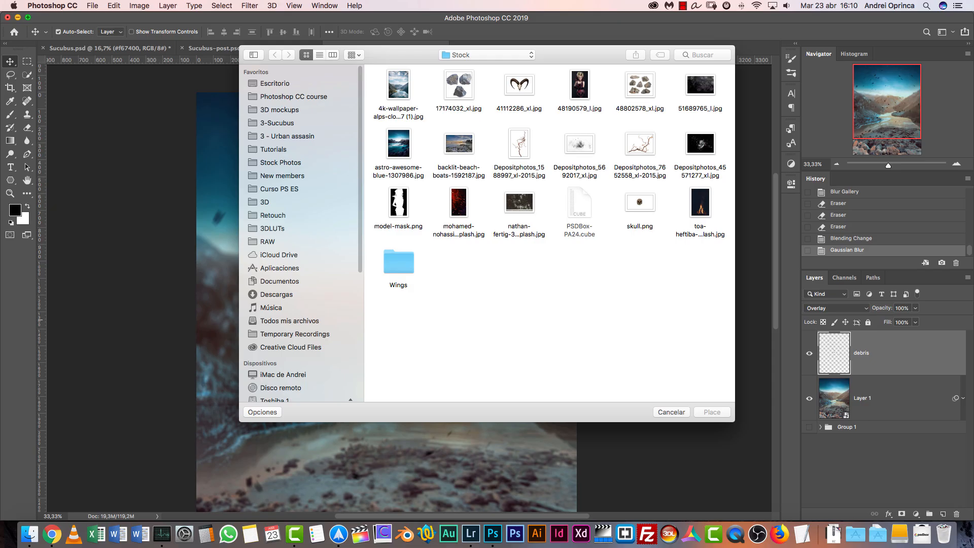
pyautogui.click(95, 10)
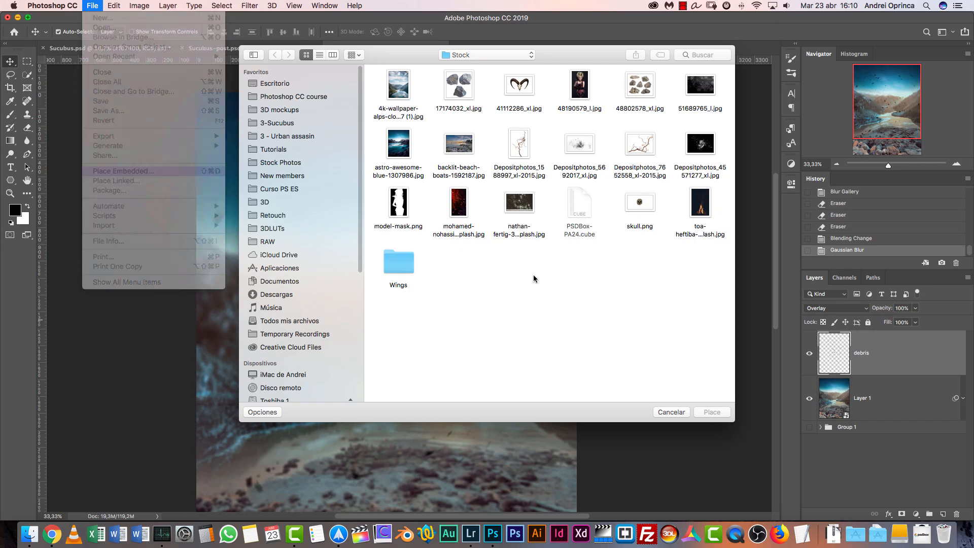
pyautogui.click(580, 89)
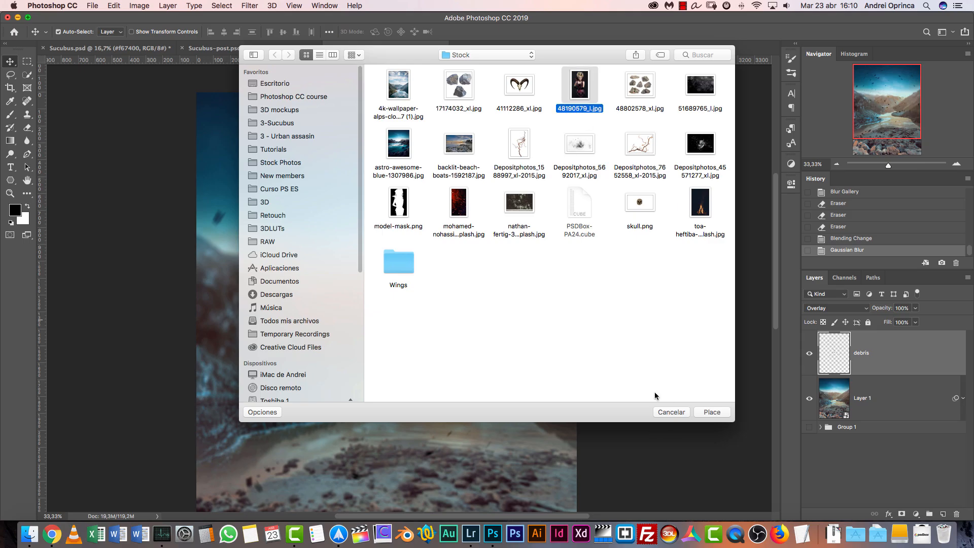
pyautogui.press('space')
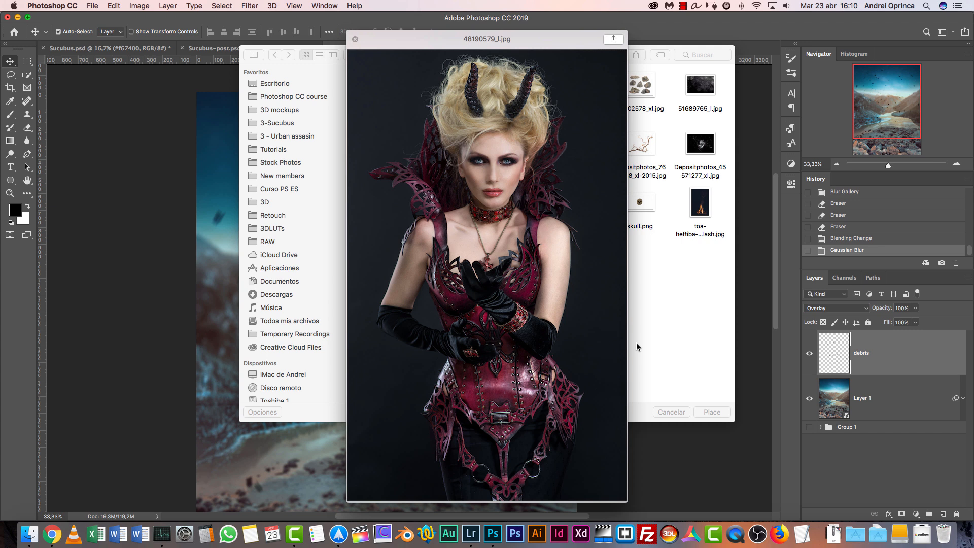
pyautogui.press('space')
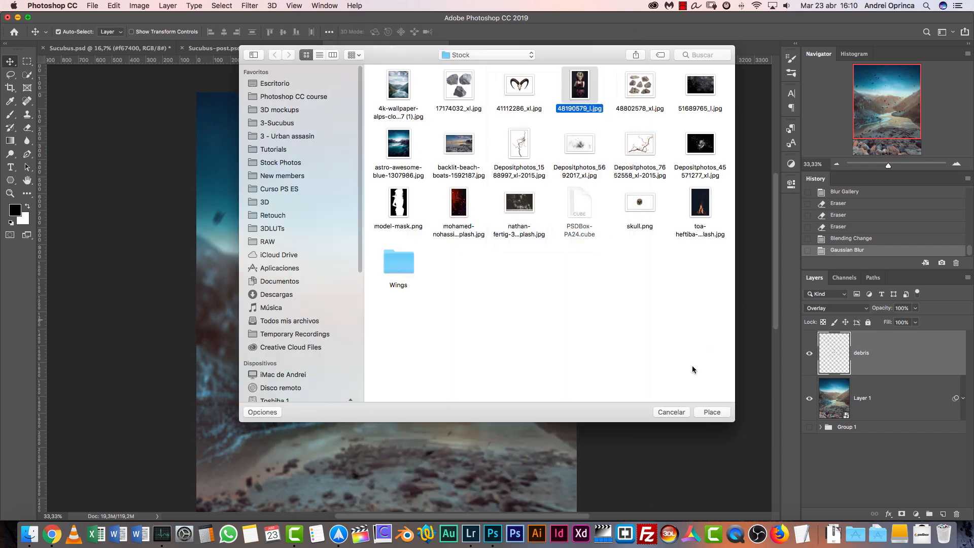
pyautogui.click(713, 415)
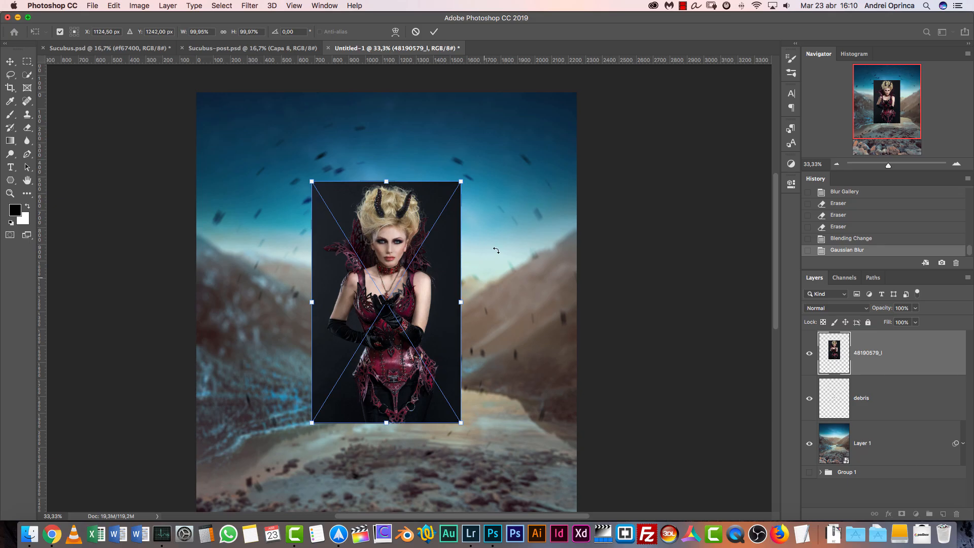
# Scale the placed model photo to about 201% and position it with its lower edge on the canvas's bottom edge
pyautogui.scroll(-5, 496, 251)
pyautogui.moveTo(472, 328); pyautogui.dragTo(610, 487)
pyautogui.moveTo(580, 249); pyautogui.dragTo(615, 318)
pyautogui.moveTo(378, 180); pyautogui.dragTo(319, 83)
pyautogui.moveTo(423, 176); pyautogui.dragTo(401, 195)
pyautogui.moveTo(489, 332); pyautogui.dragTo(485, 203)
pyautogui.moveTo(491, 242); pyautogui.dragTo(486, 360)
pyautogui.moveTo(489, 308); pyautogui.dragTo(494, 276)
pyautogui.moveTo(592, 84); pyautogui.dragTo(584, 107)
pyautogui.moveTo(541, 280); pyautogui.dragTo(513, 185)
pyautogui.moveTo(476, 257); pyautogui.dragTo(473, 218)
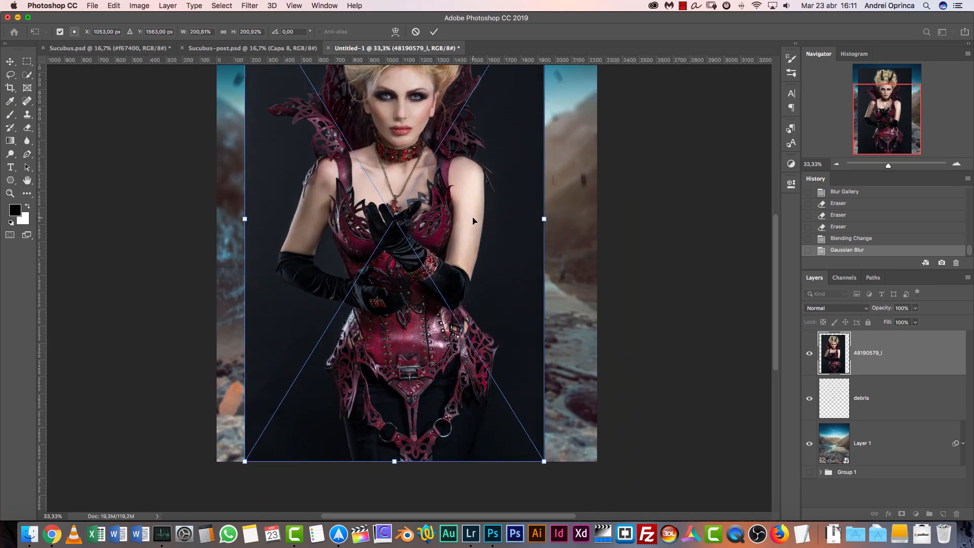
pyautogui.press('Return')
# Using Sucubus.psd as reference, scale the model photo in Untitled-1 down slightly and shift it horizontally along the canvas's bottom edge
pyautogui.click(134, 48)
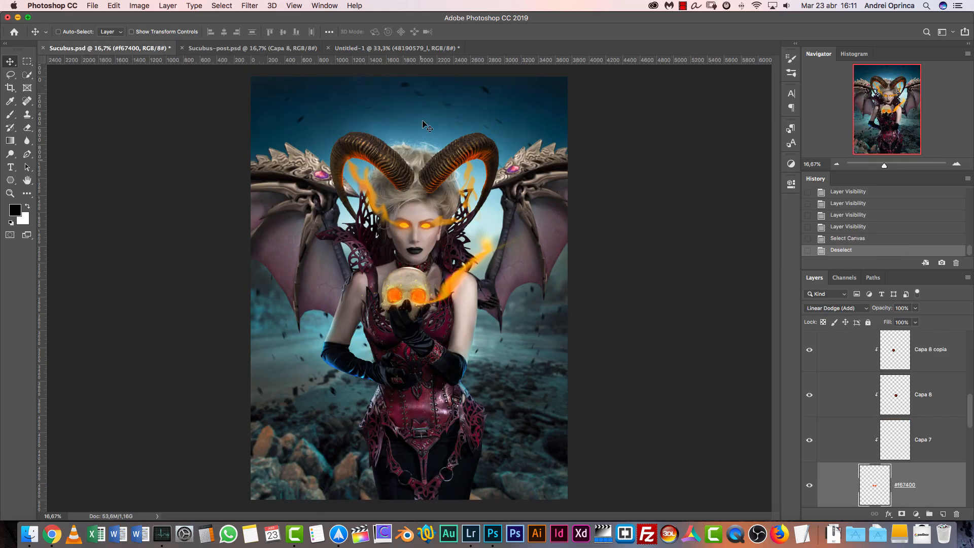
pyautogui.click(392, 47)
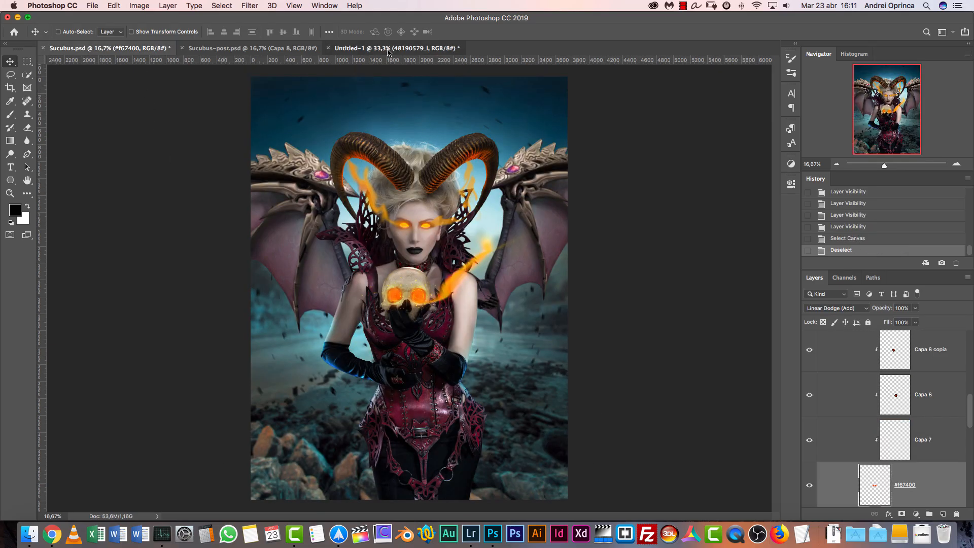
pyautogui.click(837, 164)
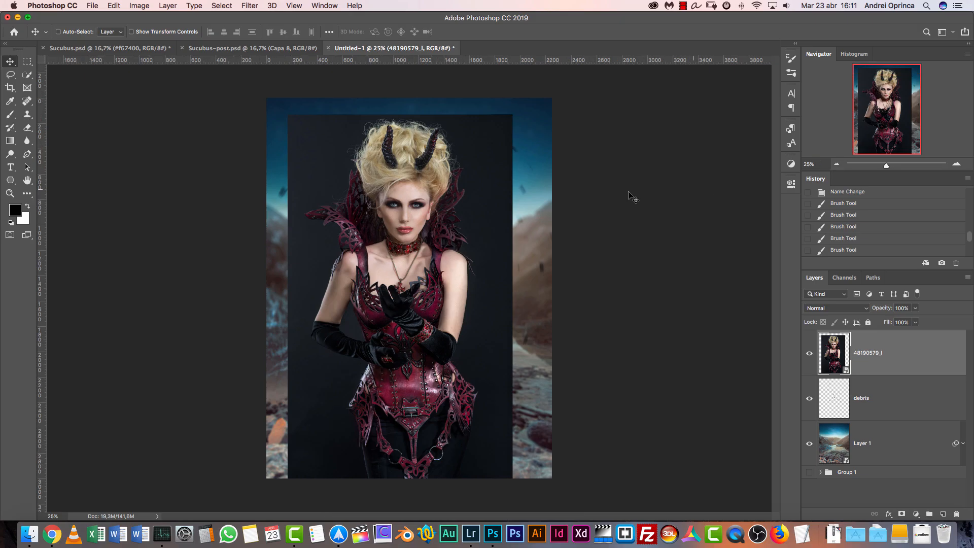
pyautogui.press('super+t')
pyautogui.moveTo(515, 116); pyautogui.dragTo(494, 142)
pyautogui.moveTo(445, 198); pyautogui.dragTo(463, 195)
pyautogui.press('Return')
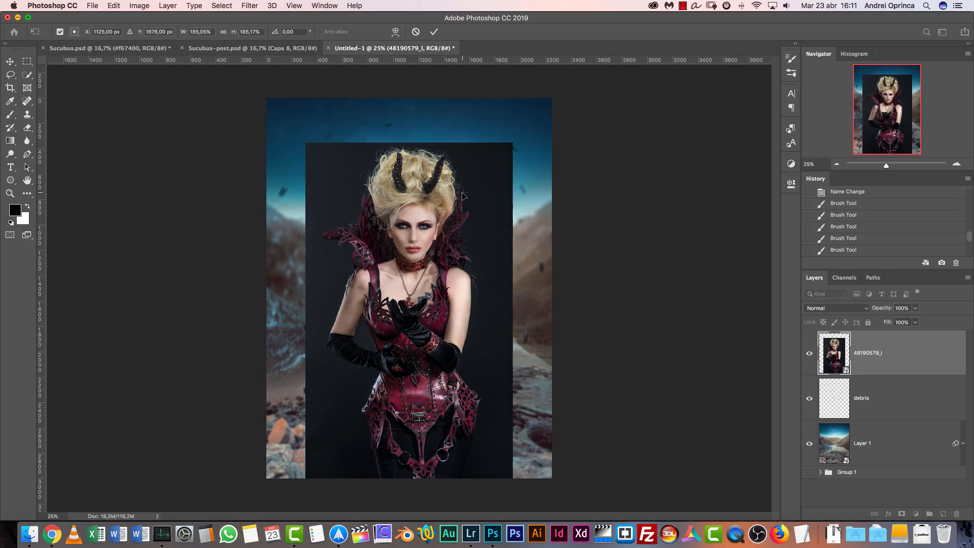
# Open the contents of the 48190579_l smart object and add a layer mask to the model photo
pyautogui.click(957, 166)
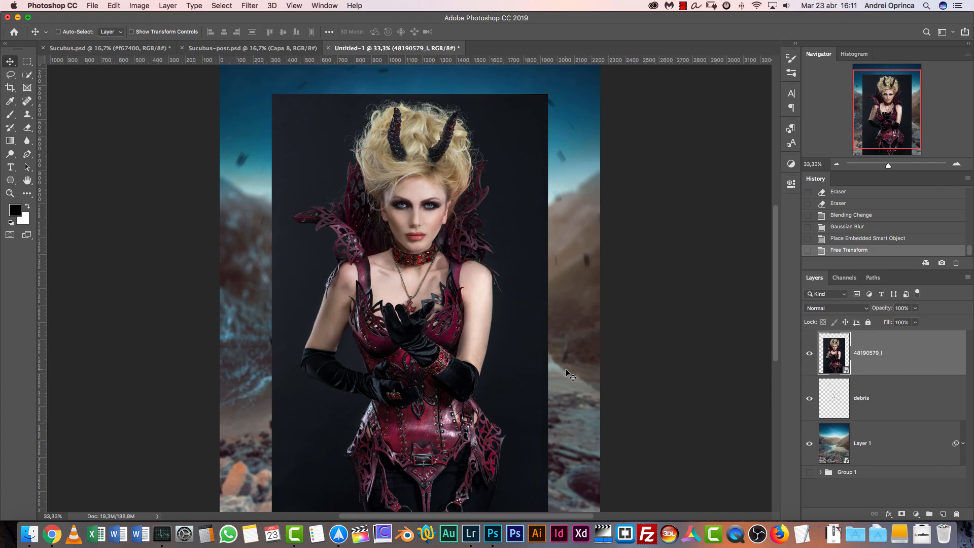
pyautogui.doubleClick(833, 360)
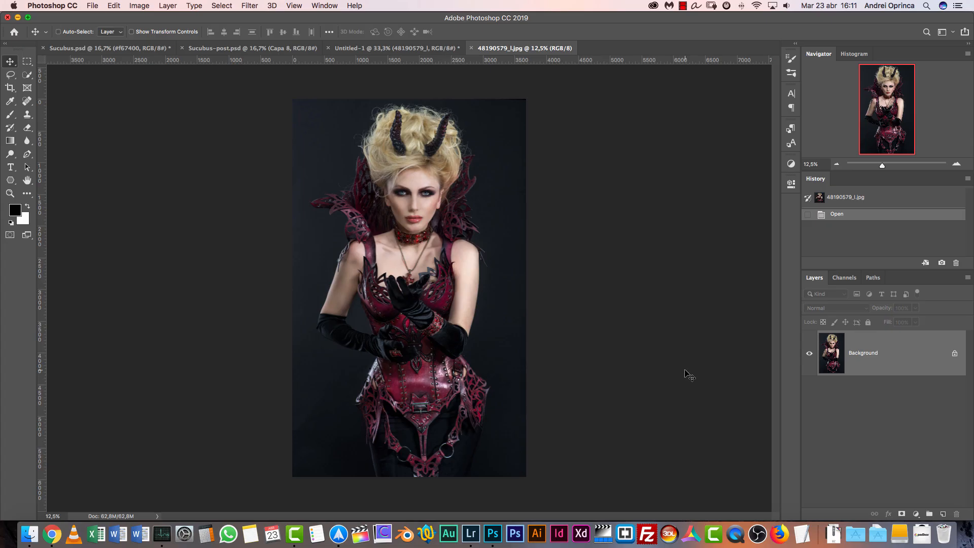
pyautogui.press('super+1')
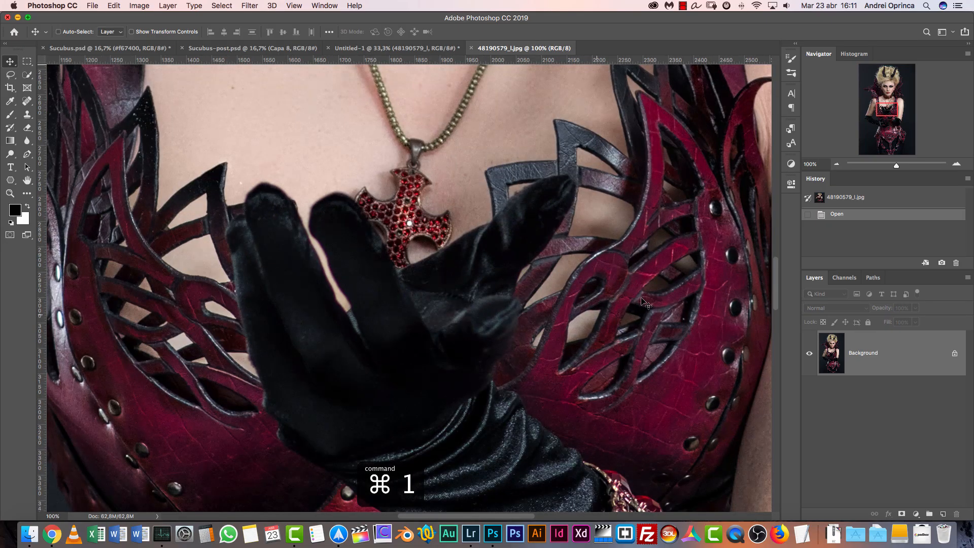
pyautogui.moveTo(884, 113); pyautogui.dragTo(884, 73)
pyautogui.click(837, 164)
pyautogui.click(837, 164)
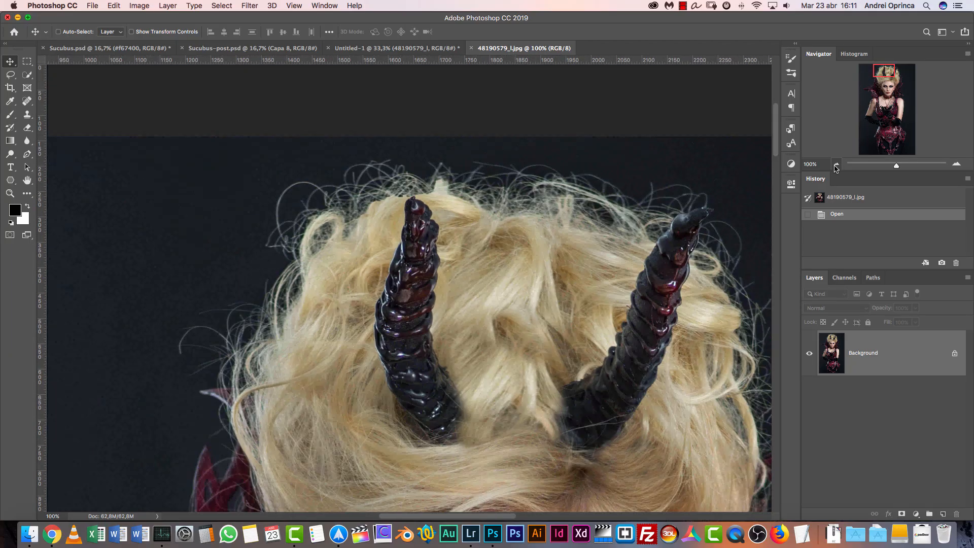
pyautogui.click(837, 164)
pyautogui.click(837, 163)
pyautogui.click(837, 164)
pyautogui.moveTo(678, 300); pyautogui.dragTo(663, 163)
pyautogui.moveTo(668, 298); pyautogui.dragTo(651, 231)
pyautogui.press('super+r')
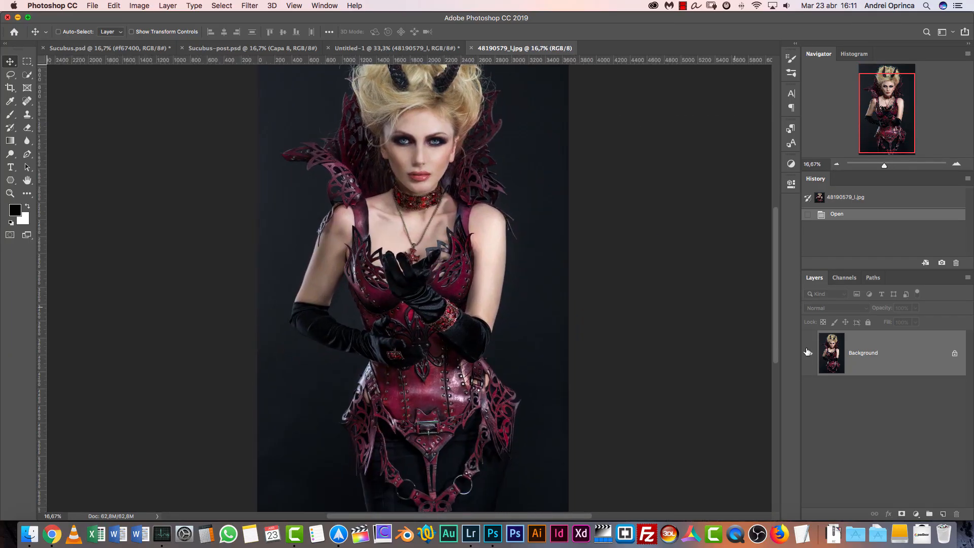
pyautogui.click(902, 514)
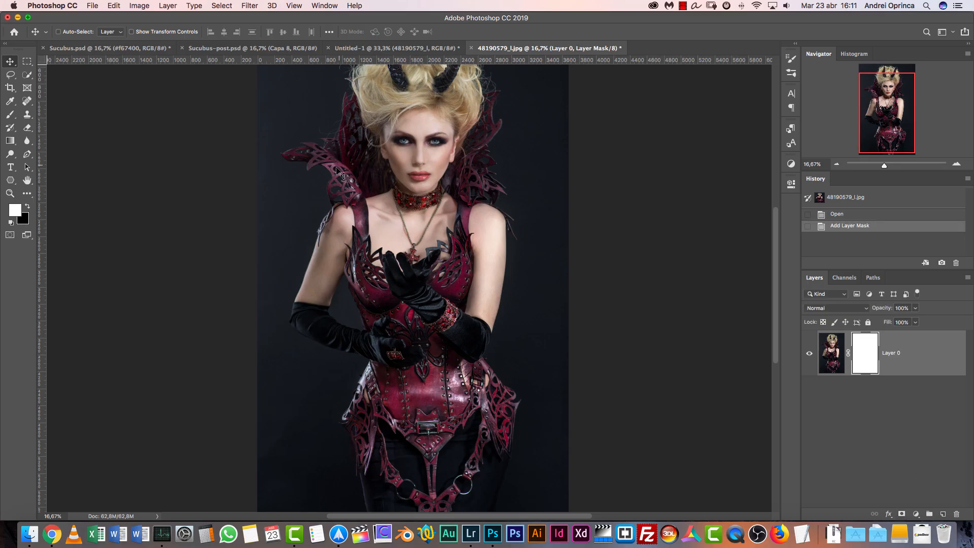
# Open model-mask.png from the Stock folder, previewing it first
pyautogui.press('super+o')
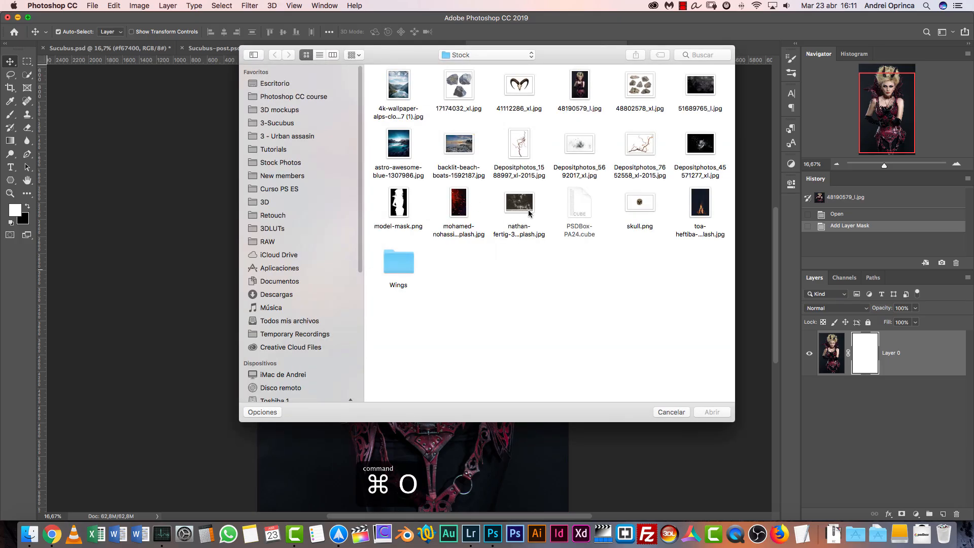
pyautogui.click(410, 211)
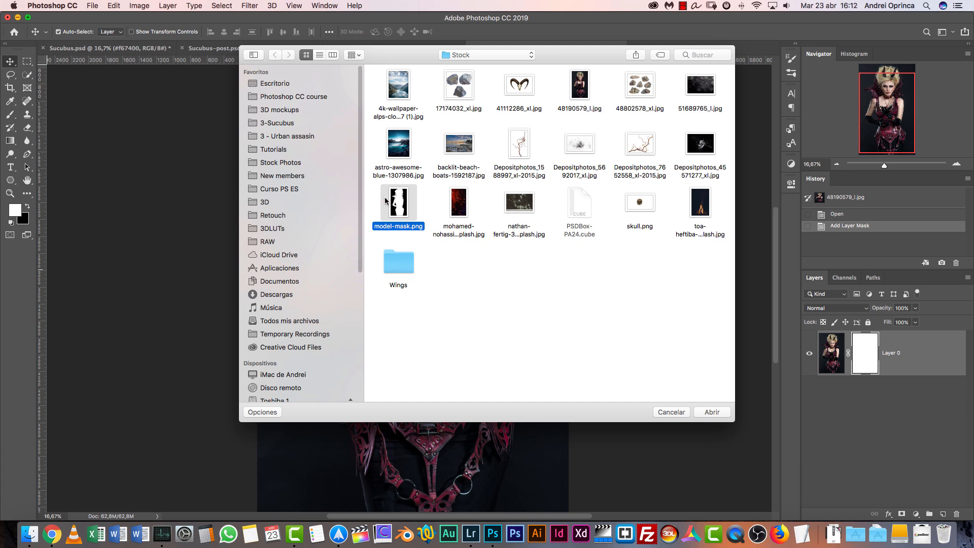
pyautogui.press('space')
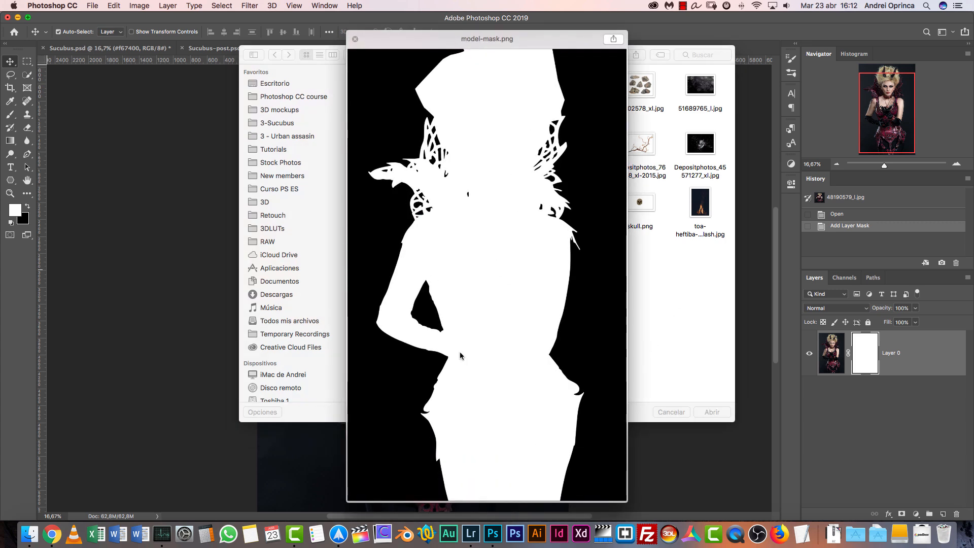
pyautogui.press('space')
pyautogui.click(710, 413)
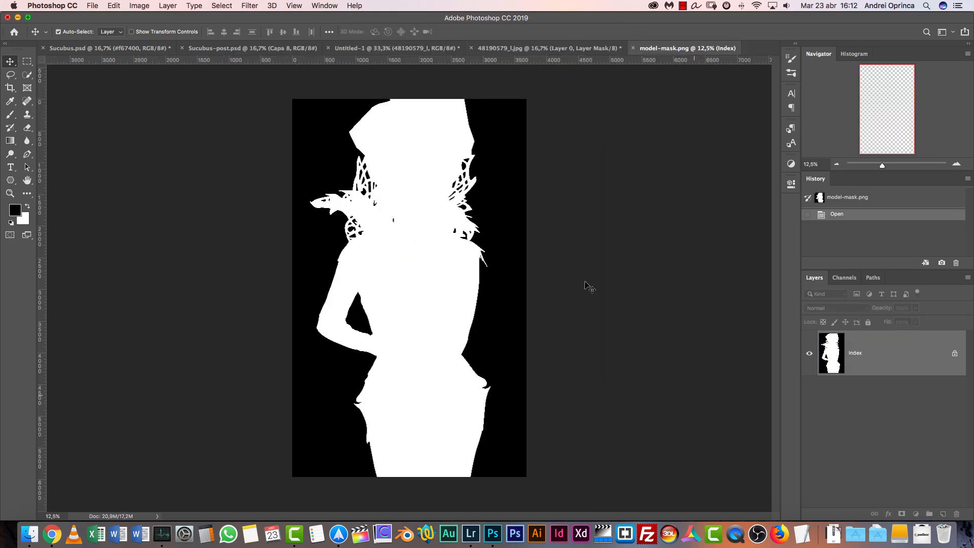
# Inspect the collar cut-outs in model-mask.png, then select the whole mask image and copy it
pyautogui.press('super+1')
pyautogui.moveTo(476, 348); pyautogui.dragTo(469, 367)
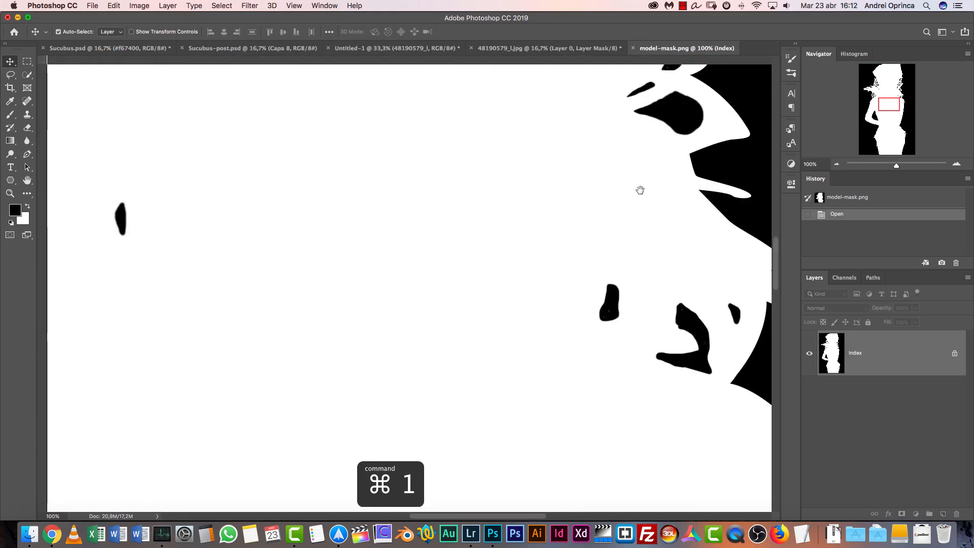
pyautogui.moveTo(639, 189); pyautogui.dragTo(551, 350)
pyautogui.moveTo(595, 193); pyautogui.dragTo(550, 272)
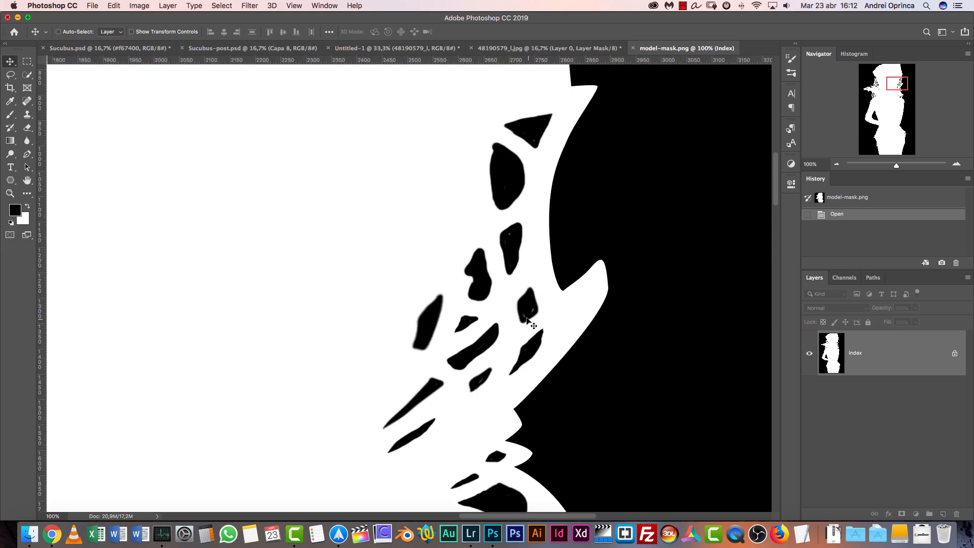
pyautogui.click(838, 166)
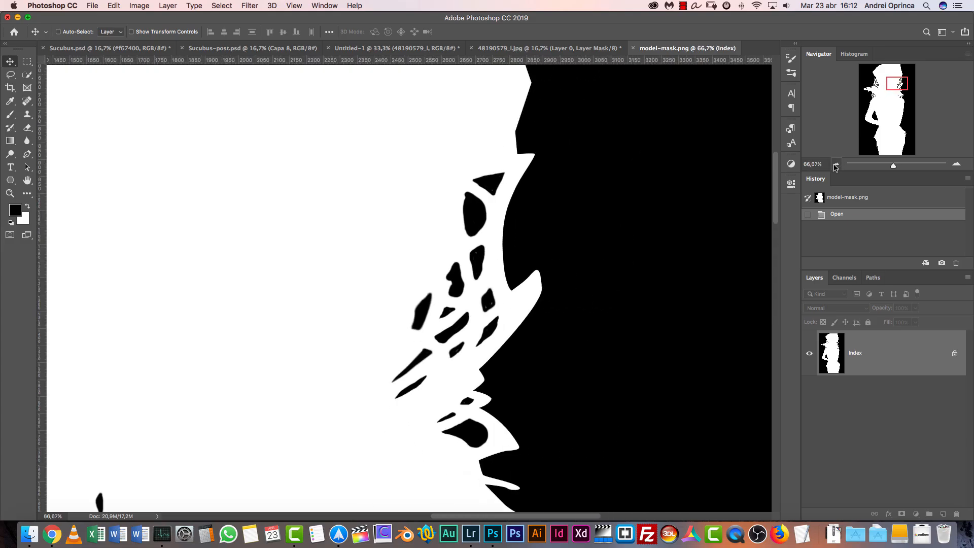
pyautogui.press('super+r')
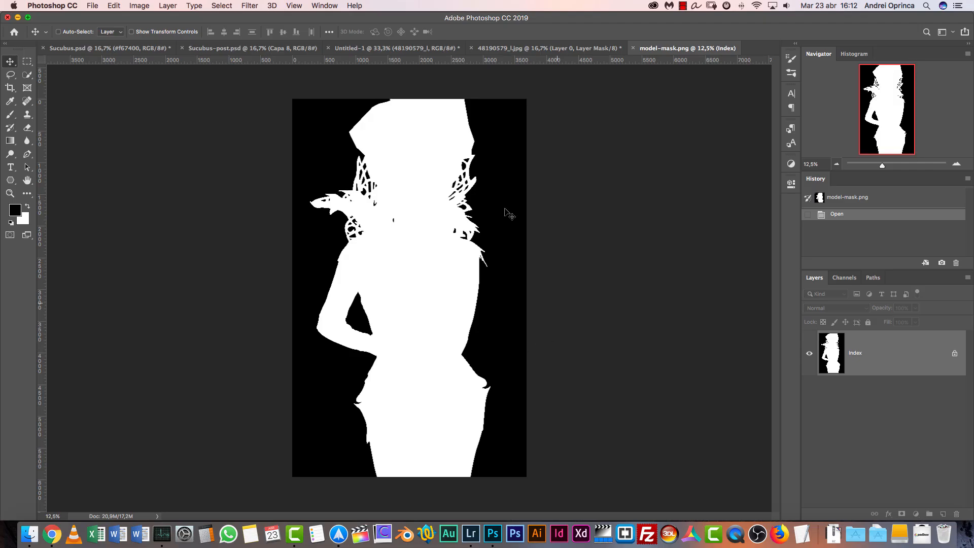
pyautogui.press('super+a')
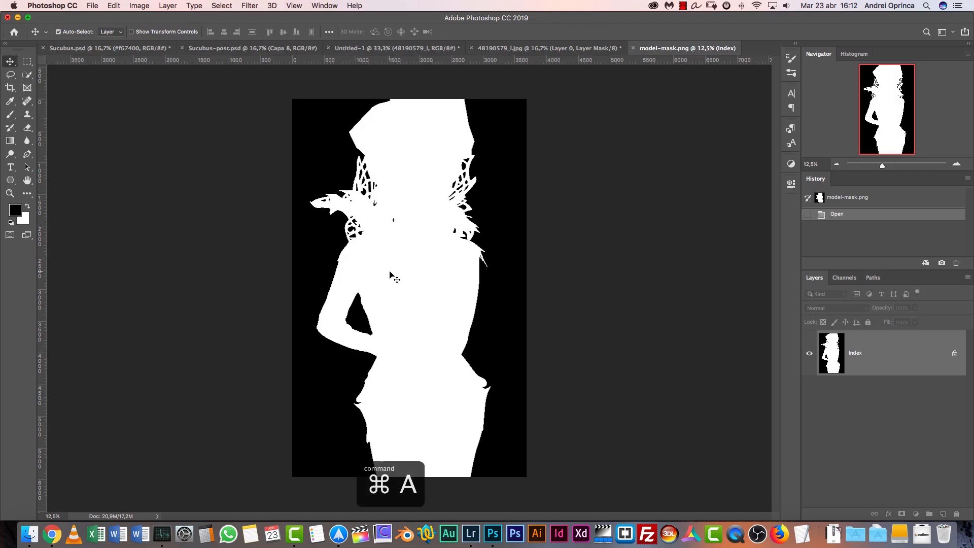
pyautogui.press('super+c')
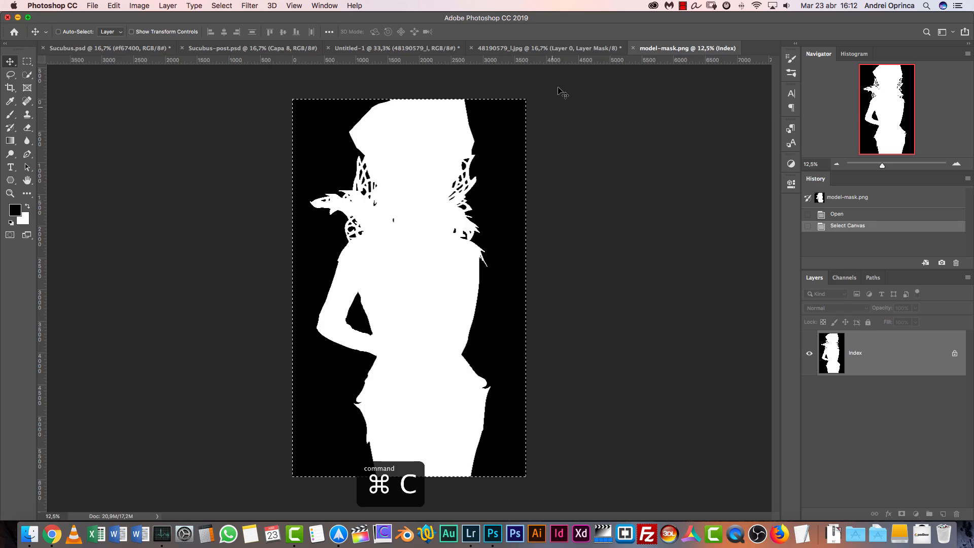
# Paste the copied mask into Layer 0's layer mask in 48190579_l.jpg and clear the selection
pyautogui.click(575, 49)
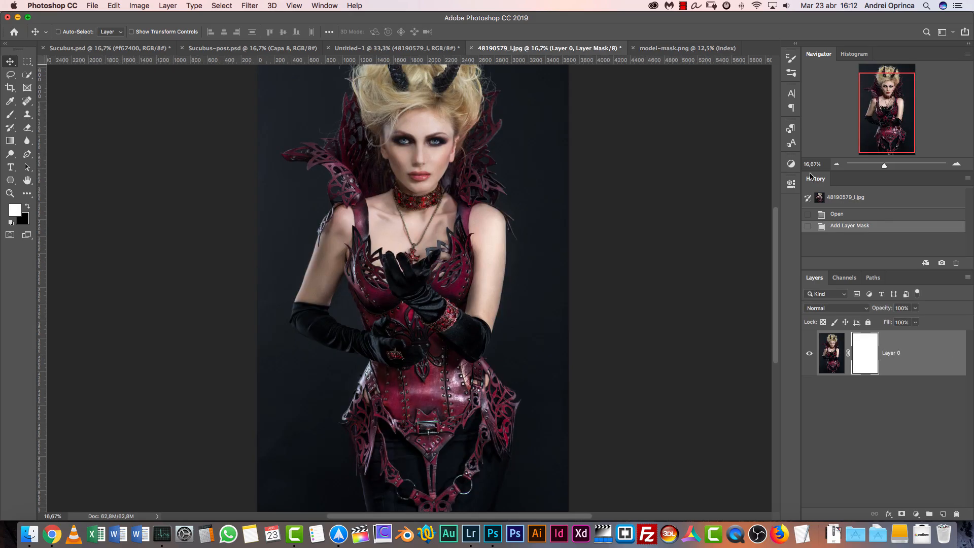
pyautogui.click(837, 164)
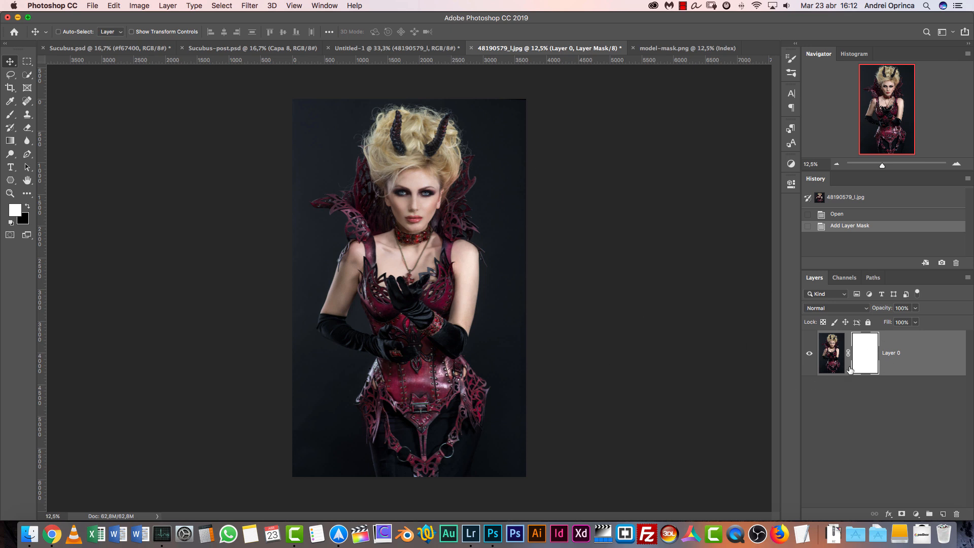
pyautogui.keyDown('alt'); pyautogui.click(865, 358); pyautogui.keyUp('alt')
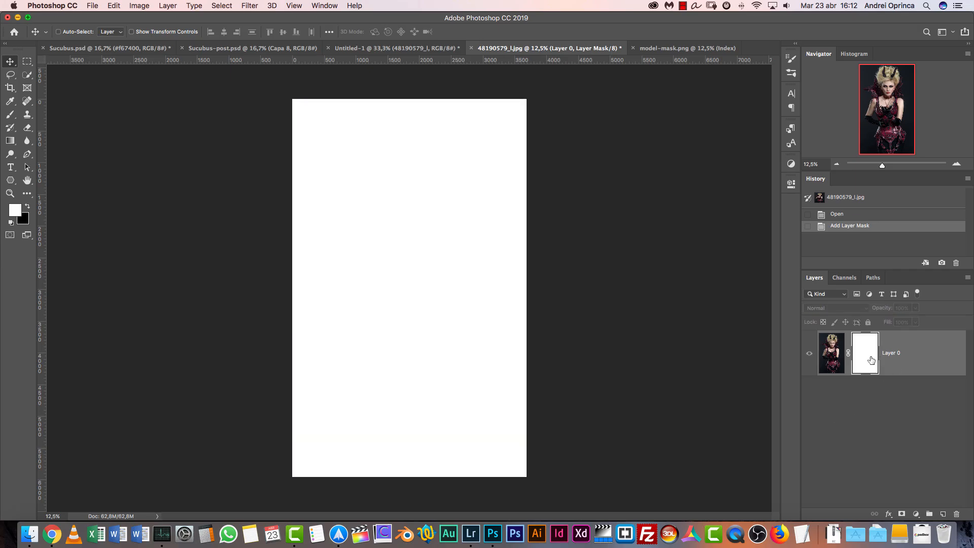
pyautogui.click(835, 357)
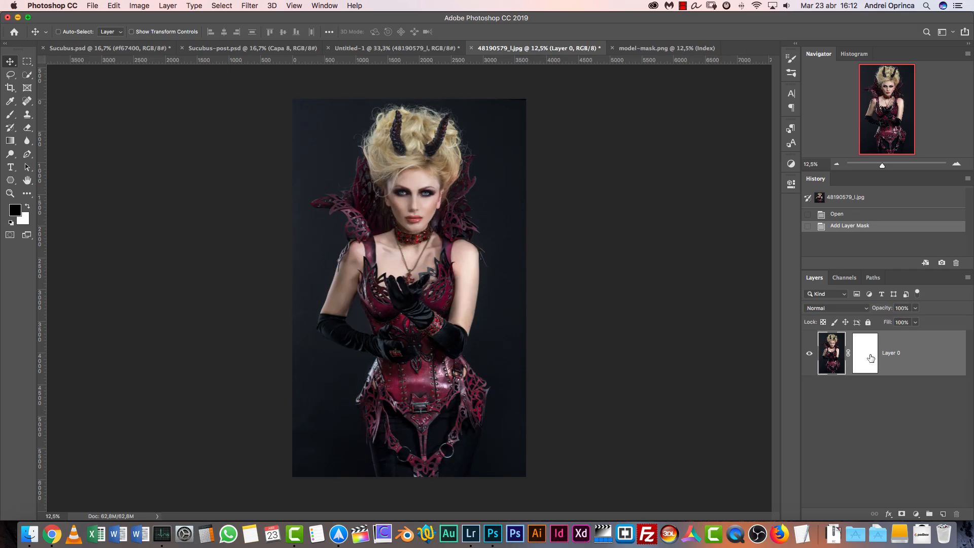
pyautogui.click(870, 358)
pyautogui.keyDown('alt'); pyautogui.click(870, 359); pyautogui.keyUp('alt')
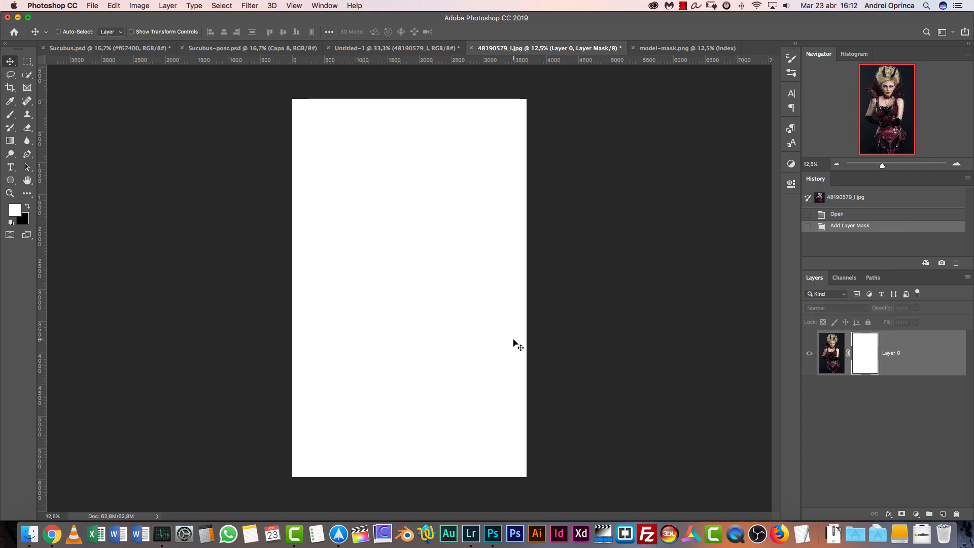
pyautogui.press('super+v')
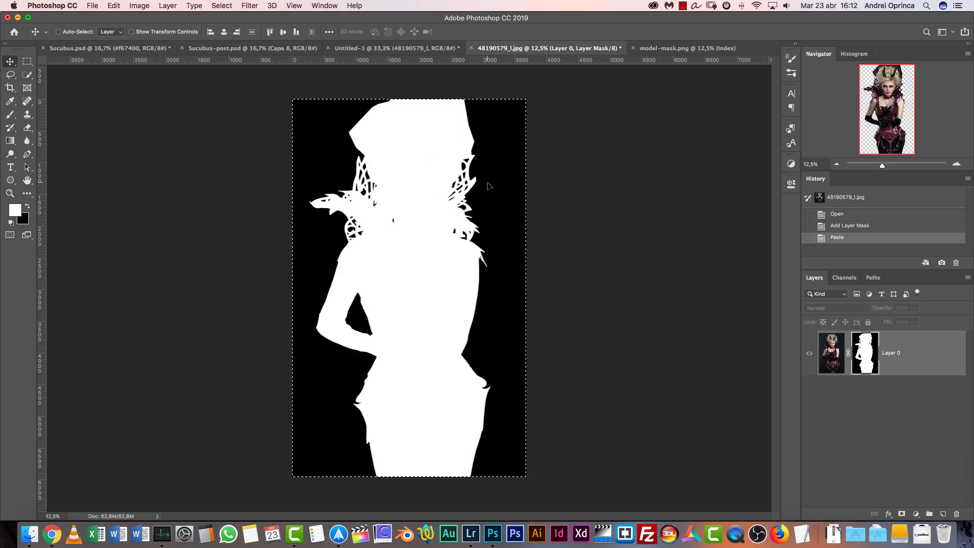
pyautogui.press('super+d')
# Activate the Brush tool at the collar cut-outs in the layer mask and set its size to 25 px
pyautogui.press('super+1')
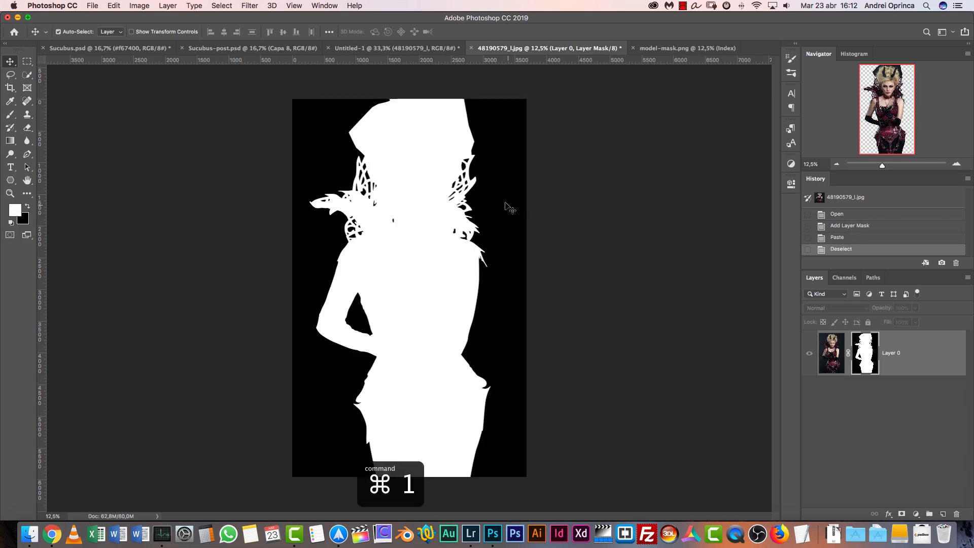
pyautogui.moveTo(881, 104); pyautogui.dragTo(897, 86)
pyautogui.click(958, 165)
pyautogui.click(957, 165)
pyautogui.moveTo(693, 192); pyautogui.dragTo(498, 318)
pyautogui.press('b')
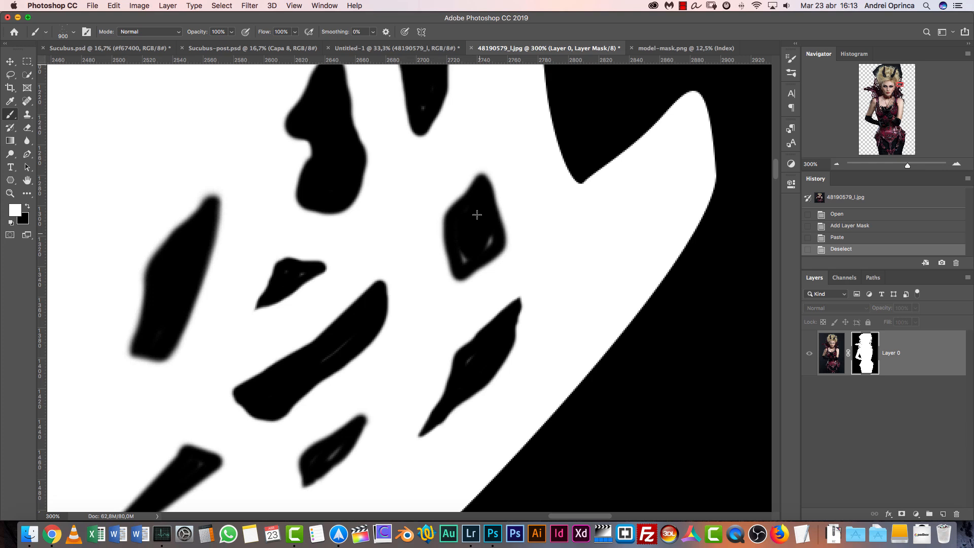
pyautogui.rightClick(559, 245)
pyautogui.moveTo(552, 235); pyautogui.dragTo(542, 234)
pyautogui.write('25')
pyautogui.press('Return')
pyautogui.rightClick(472, 208)
pyautogui.scroll(10, 563, 313)
pyautogui.moveTo(614, 304); pyautogui.dragTo(615, 324)
pyautogui.click(540, 355)
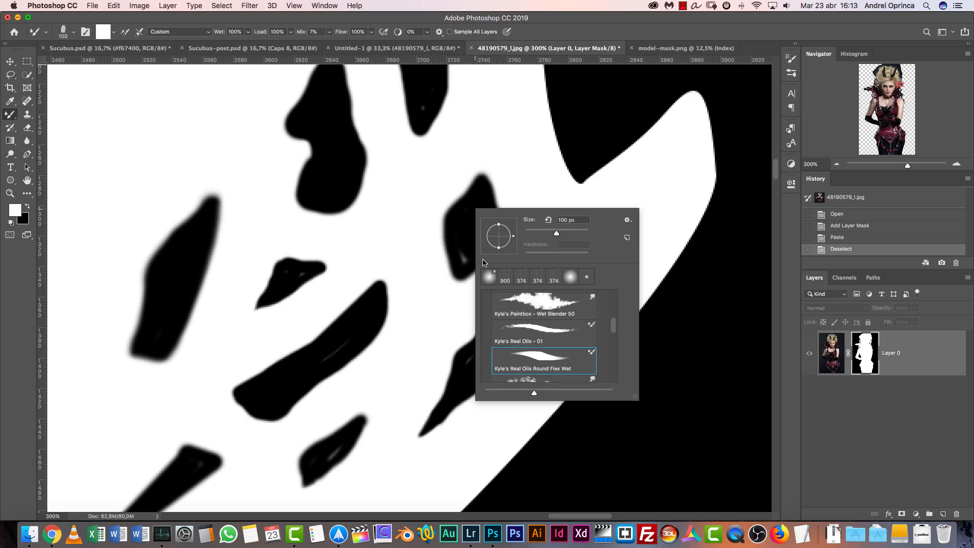
pyautogui.click(858, 351)
pyautogui.press('[')
pyautogui.press('[')
pyautogui.press('[')
pyautogui.press('[')
pyautogui.press('[')
pyautogui.press('[')
pyautogui.press('[')
pyautogui.press('[')
pyautogui.press('[')
pyautogui.press('[')
pyautogui.press('[')
pyautogui.press('[')
pyautogui.press('[')
pyautogui.press('[')
# Make black the foreground colour and switch back to the regular Brush tool with the layer mask active
pyautogui.press('x')
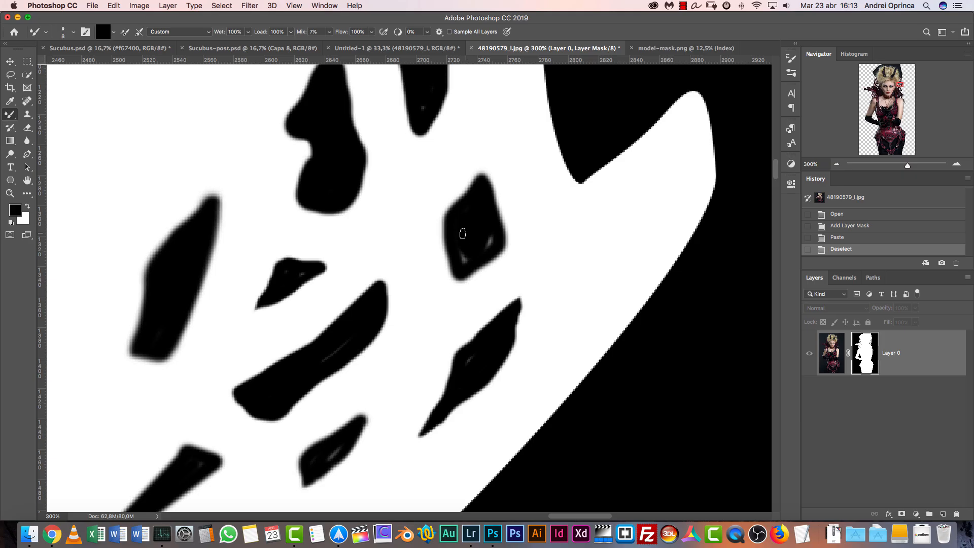
pyautogui.hotkey('shift', 'b')
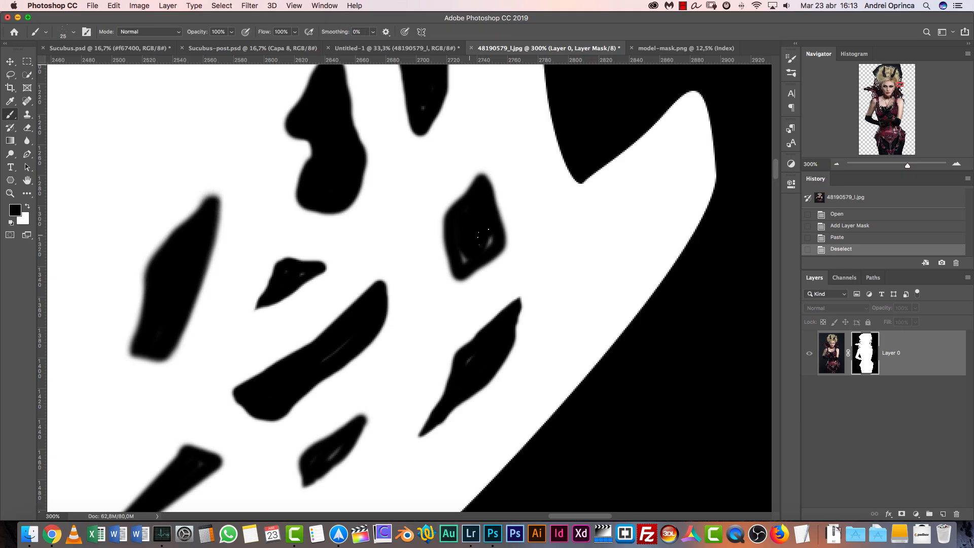
pyautogui.rightClick(475, 217)
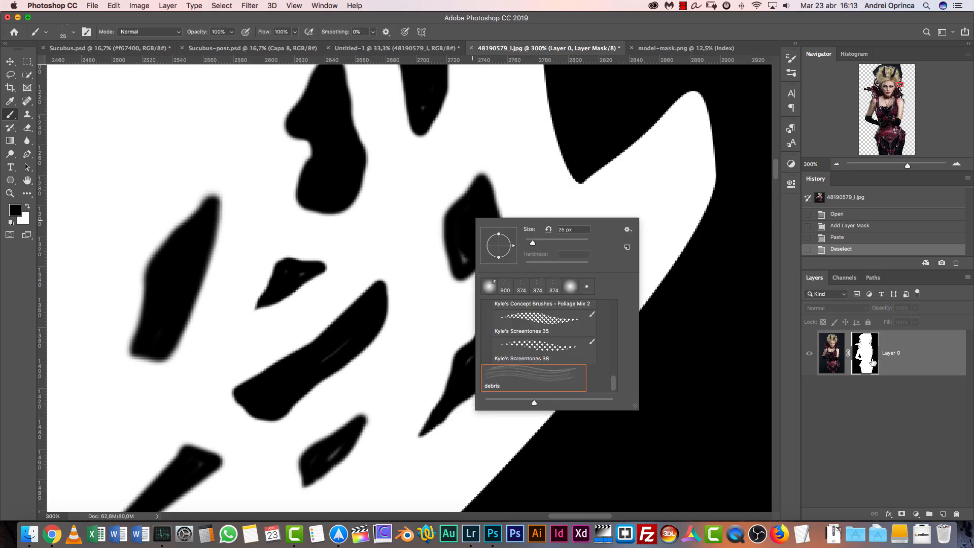
pyautogui.click(873, 362)
# Leave the mask-only view of Layer 0 to display the masked model photo
pyautogui.click(836, 167)
pyautogui.click(835, 167)
pyautogui.click(836, 167)
pyautogui.click(836, 167)
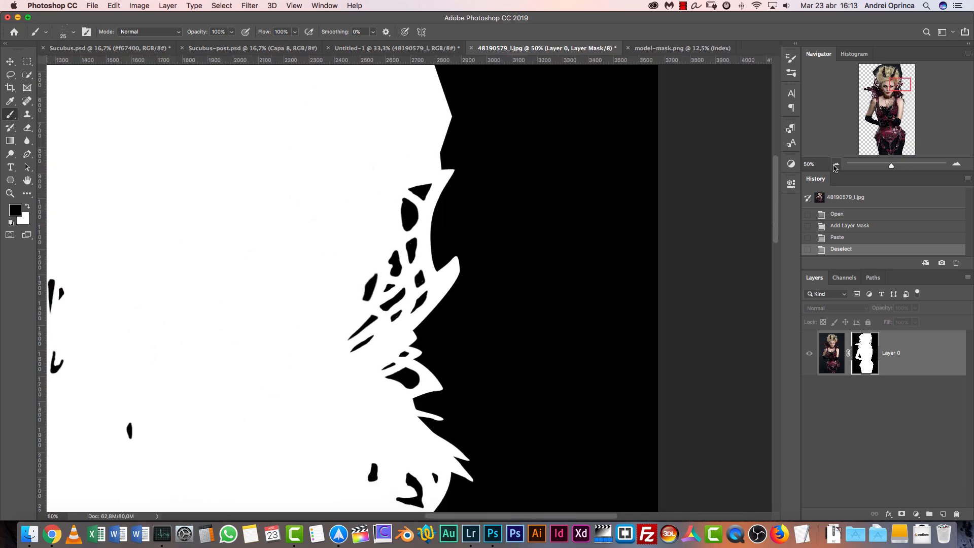
pyautogui.click(835, 168)
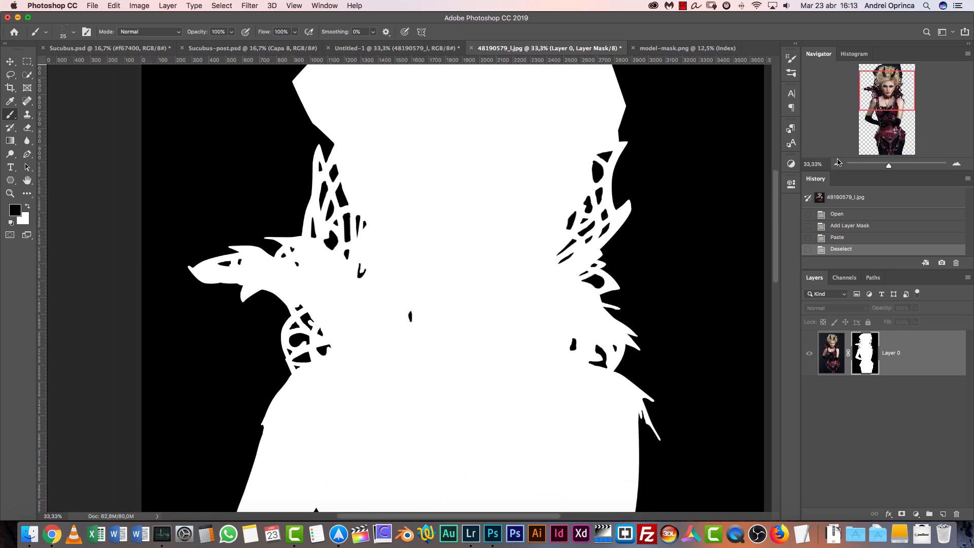
pyautogui.click(836, 164)
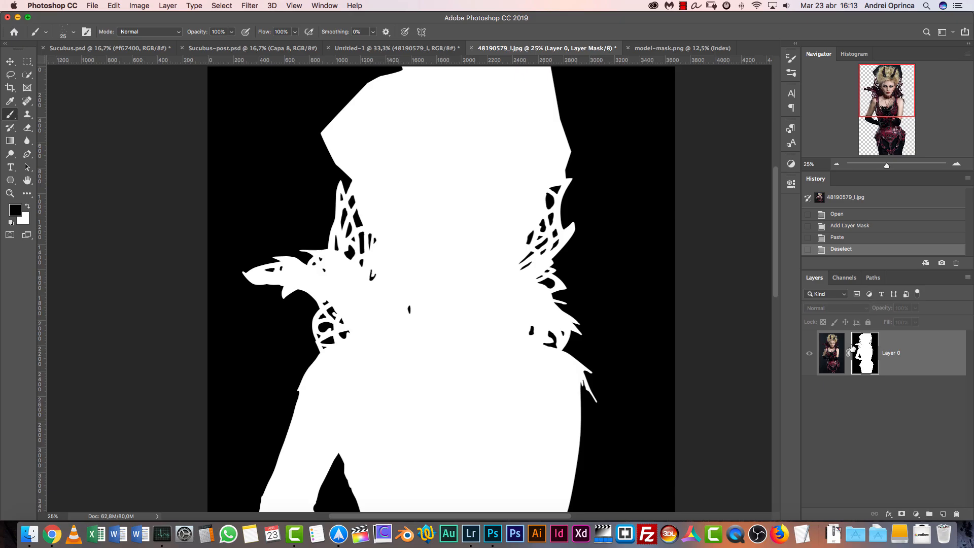
pyautogui.keyDown('alt'); pyautogui.click(868, 357); pyautogui.keyUp('alt')
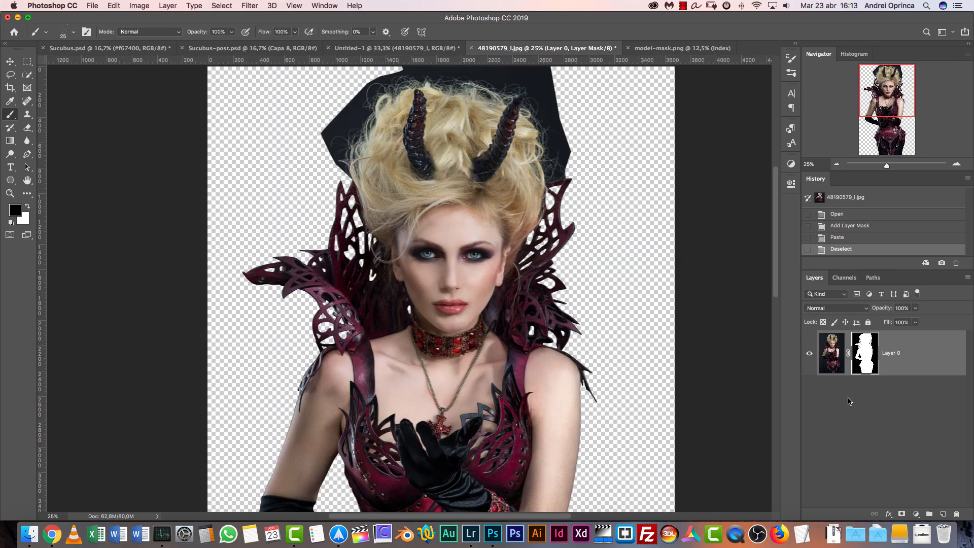
# Examine the masked model's edges along the body and around the hair and horns
pyautogui.moveTo(567, 392); pyautogui.dragTo(521, 187)
pyautogui.moveTo(572, 333); pyautogui.dragTo(560, 200)
pyautogui.click(837, 164)
pyautogui.scroll(10, 533, 330)
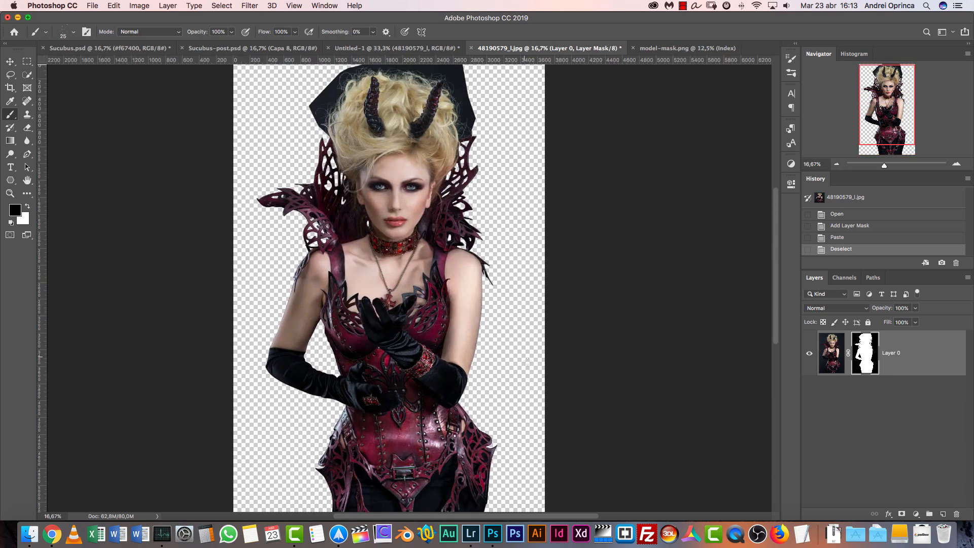
pyautogui.moveTo(530, 204); pyautogui.dragTo(546, 321)
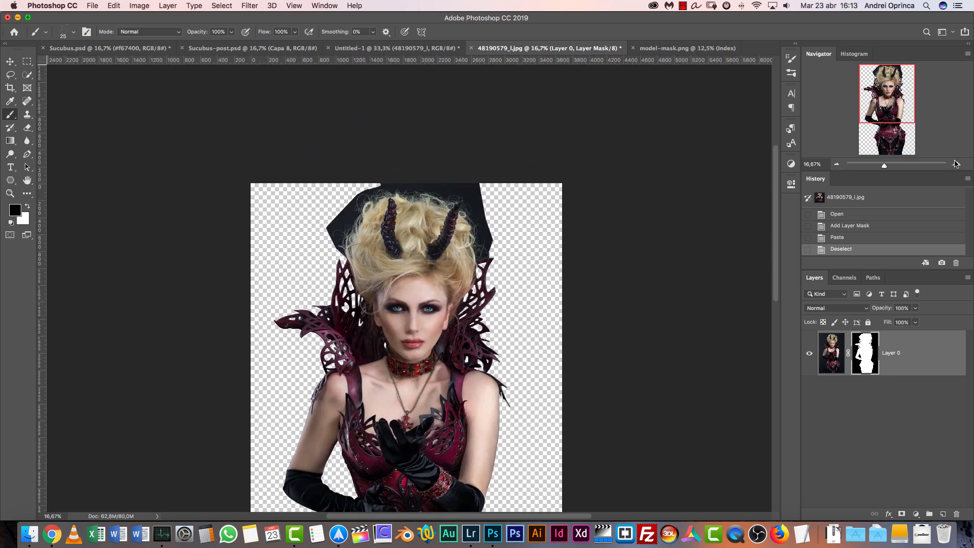
pyautogui.click(957, 164)
pyautogui.click(957, 164)
pyautogui.moveTo(481, 262); pyautogui.dragTo(493, 319)
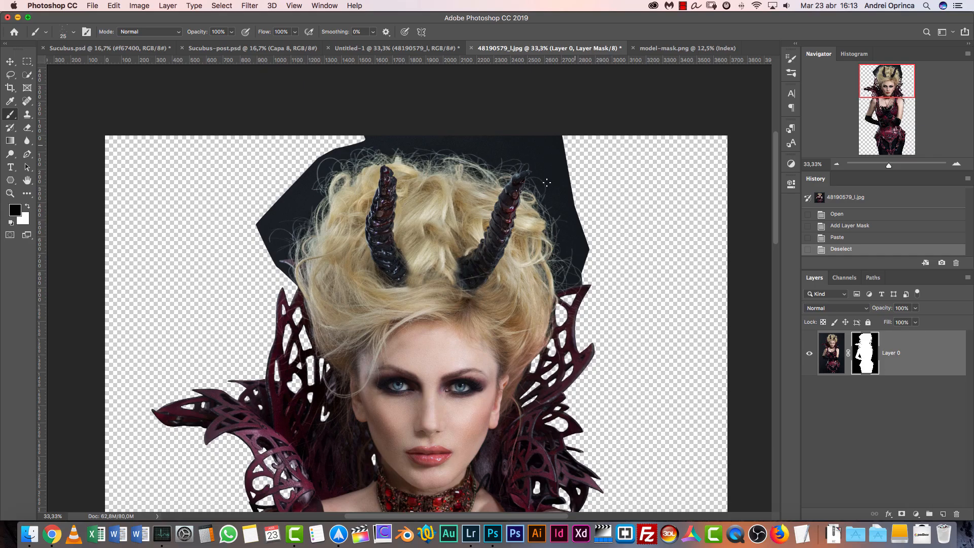
# Try to save the masked 48190579_l.jpg smart object and close the model-mask.png document
pyautogui.press('super+s')
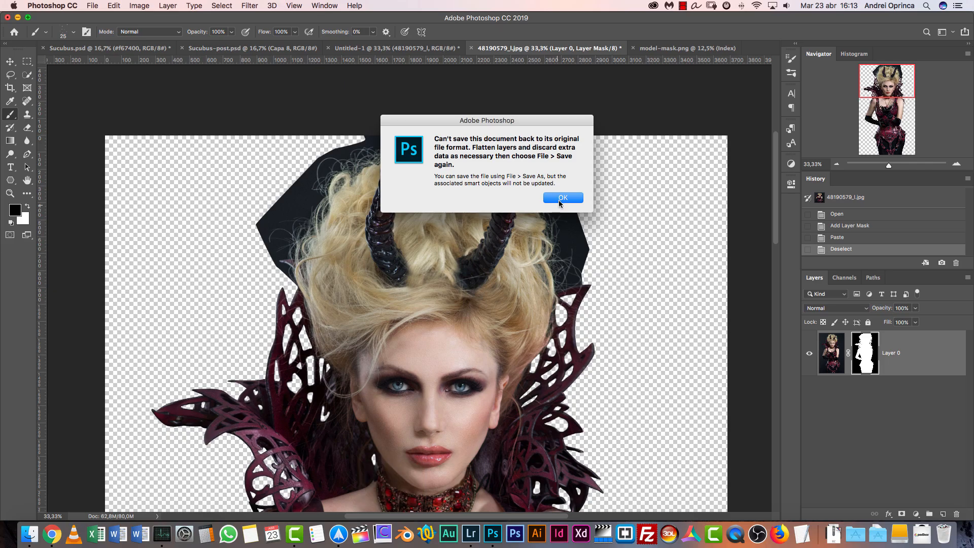
pyautogui.click(562, 199)
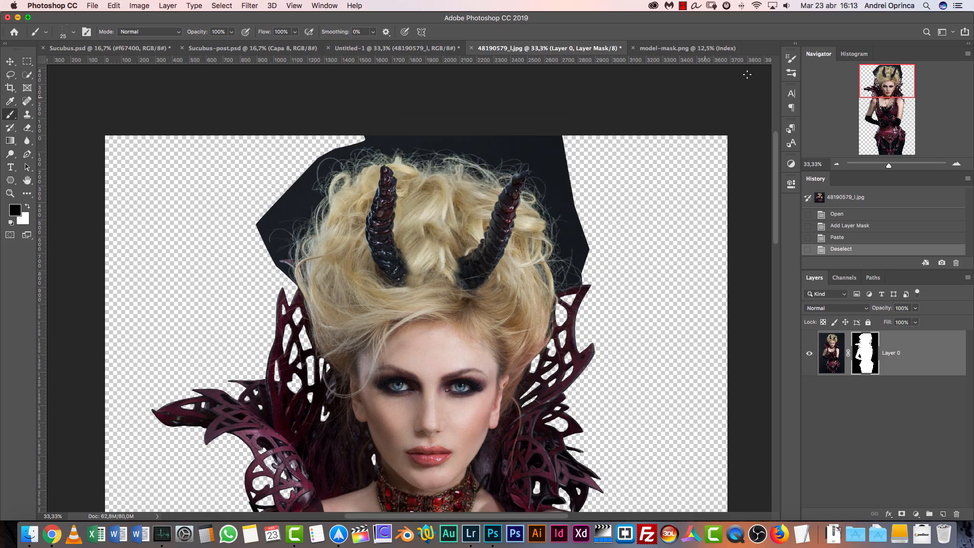
pyautogui.click(685, 48)
pyautogui.press('super+w')
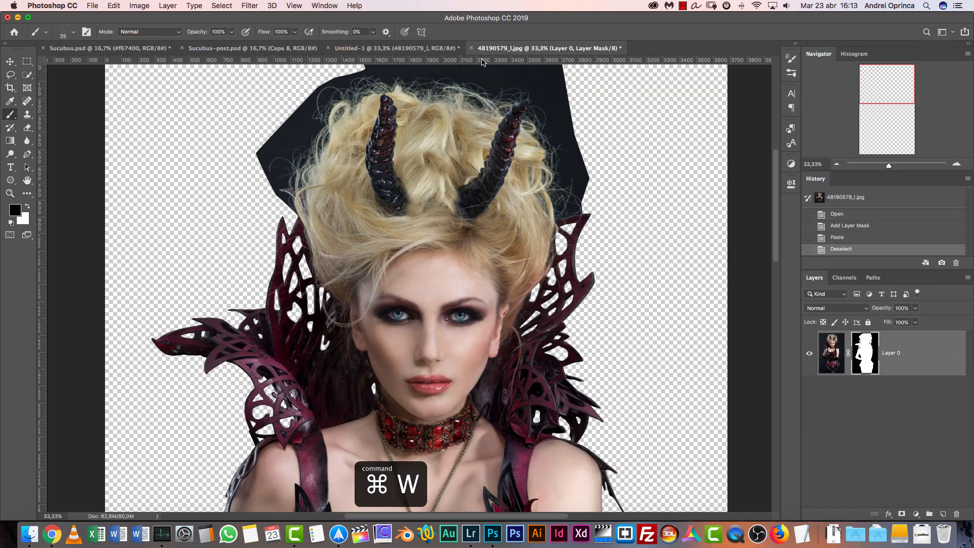
pyautogui.press('super+s')
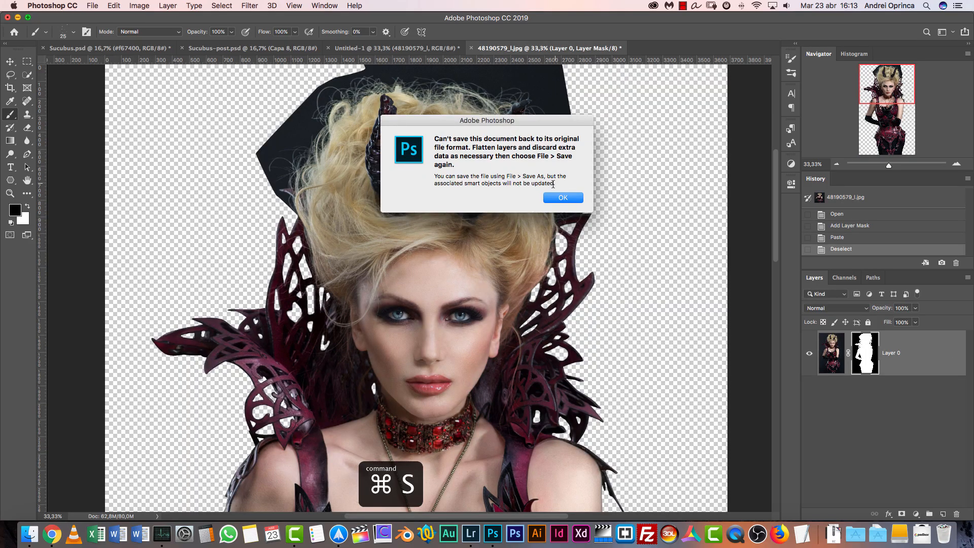
pyautogui.press('Escape')
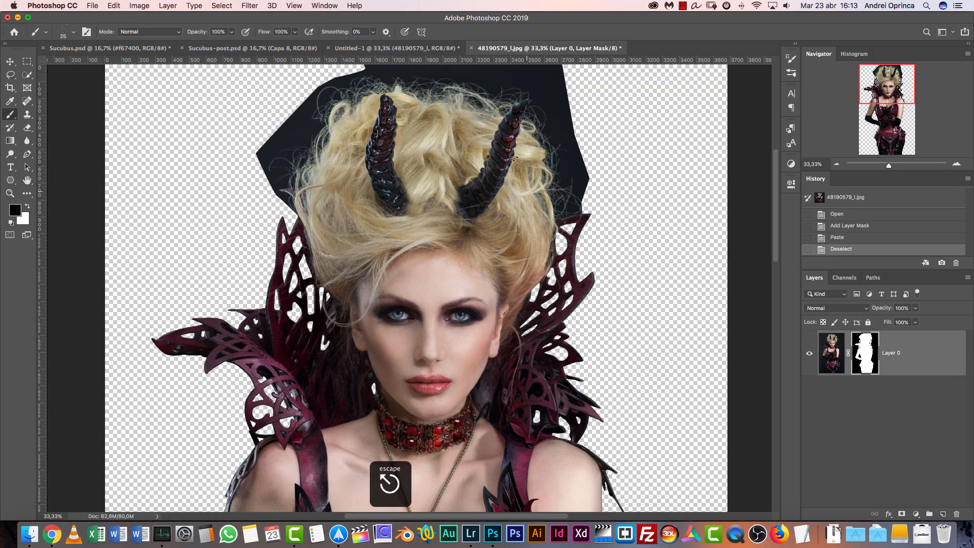
# Delete the unmasked 48190579_l smart object layer from the Untitled-1 composition
pyautogui.click(396, 48)
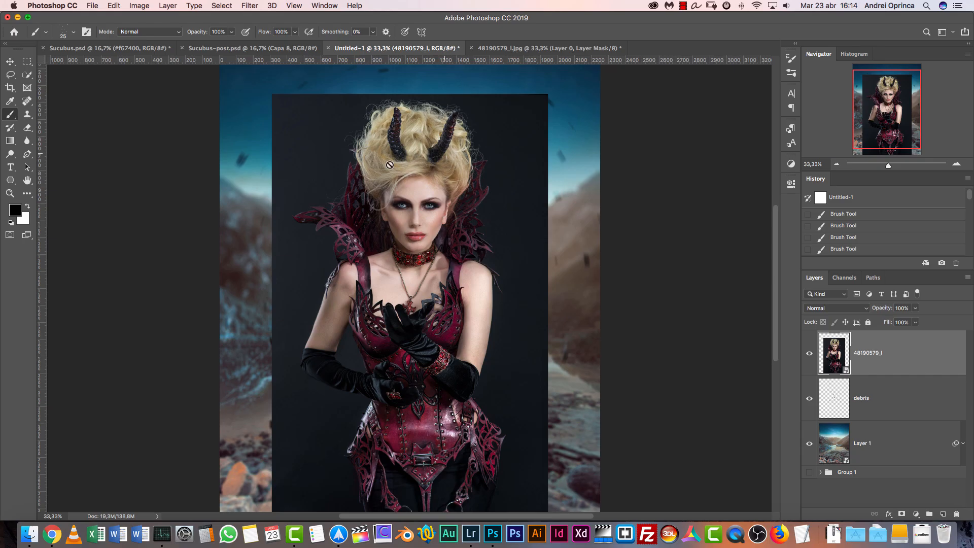
pyautogui.click(523, 50)
pyautogui.click(404, 51)
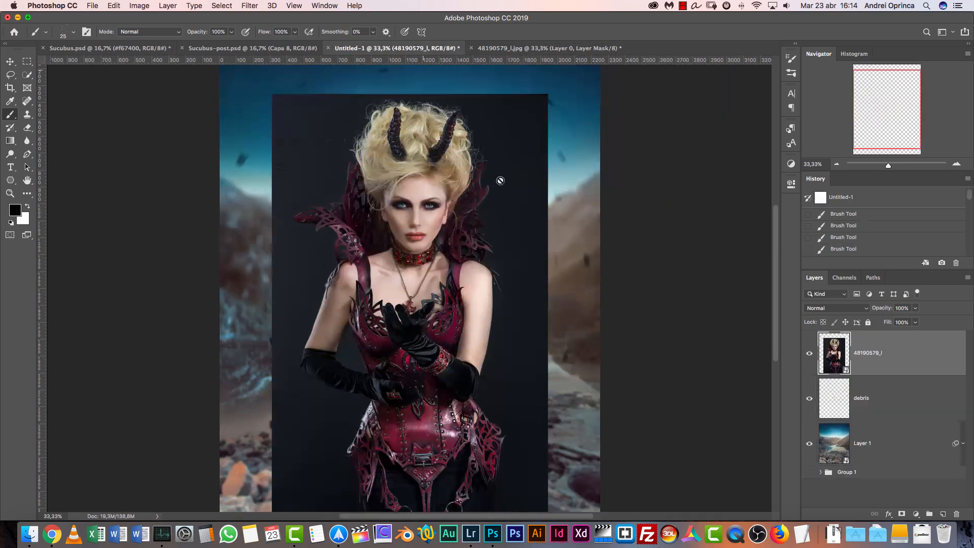
pyautogui.moveTo(942, 357); pyautogui.dragTo(943, 494)
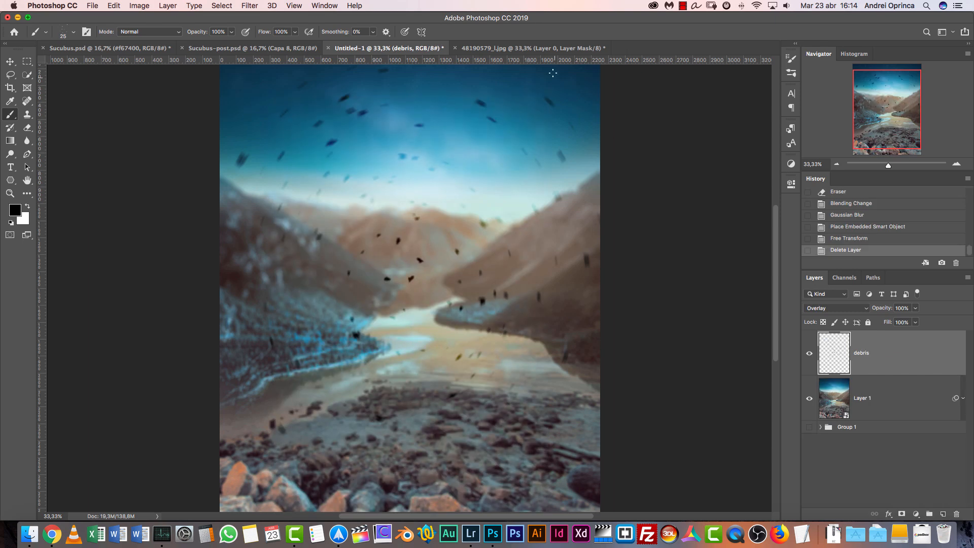
# Transfer the masked Layer 0 from 48190579_l.jpg into the Untitled-1 composition with the Move tool
pyautogui.click(531, 47)
pyautogui.press('v')
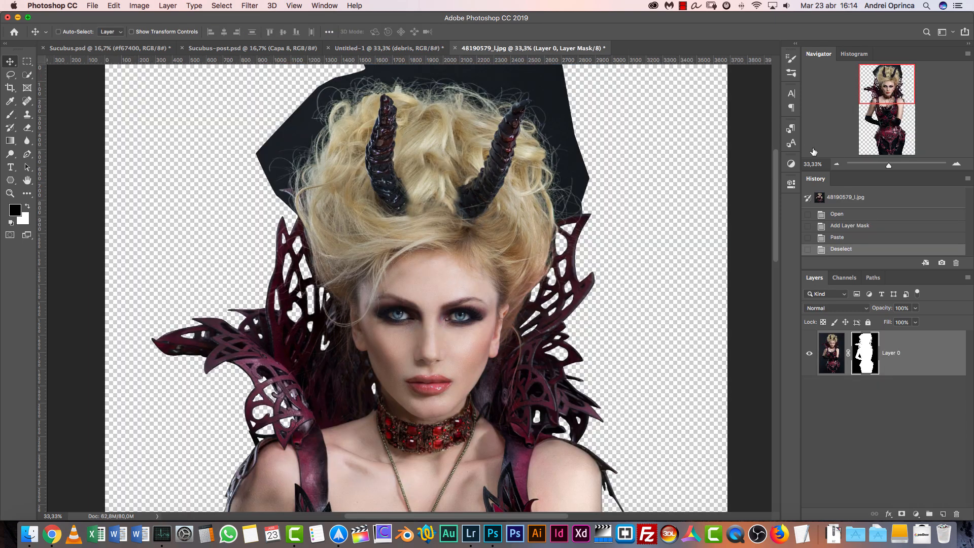
pyautogui.click(837, 164)
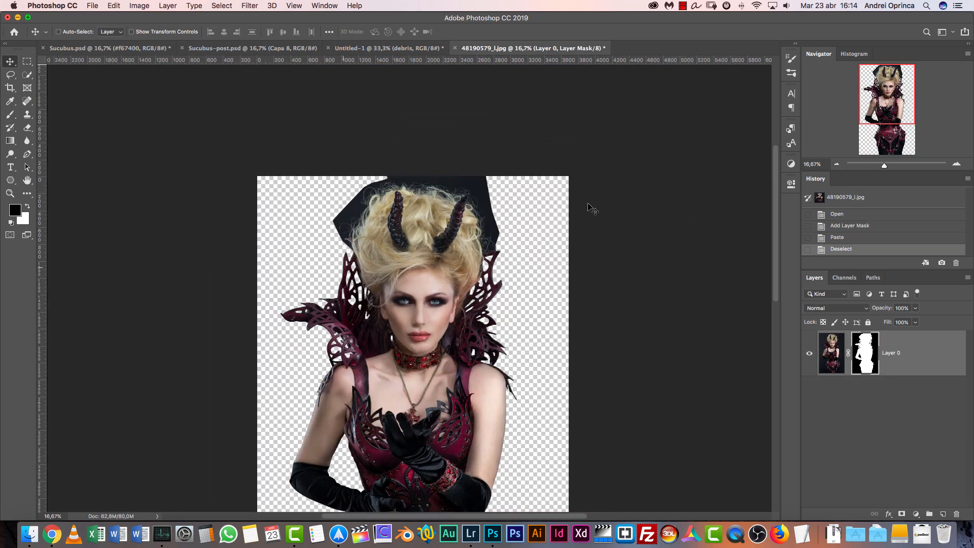
pyautogui.click(836, 164)
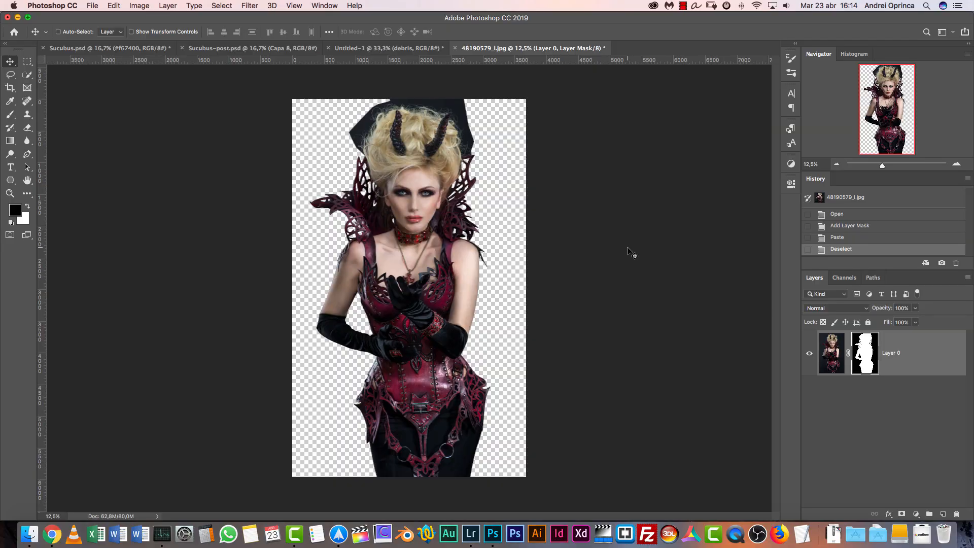
pyautogui.click(837, 352)
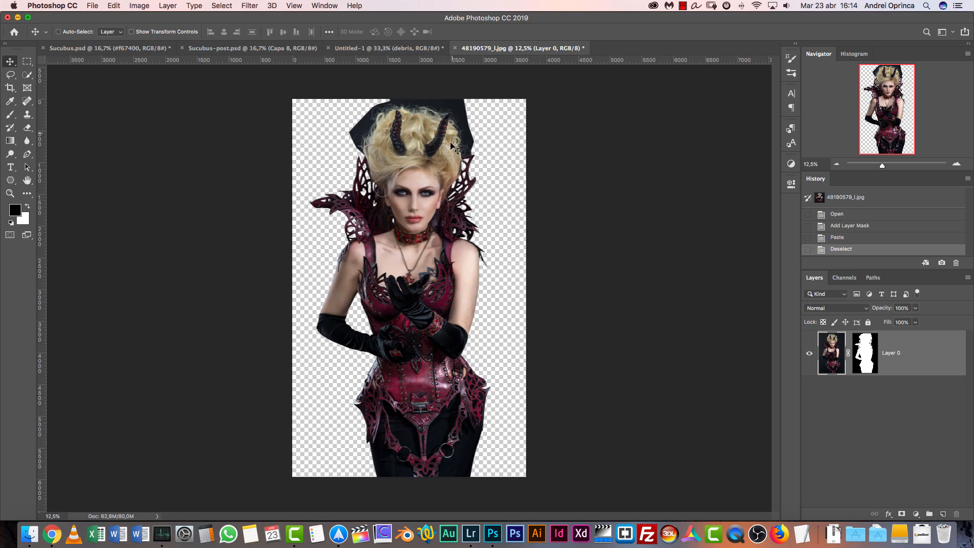
pyautogui.moveTo(422, 149); pyautogui.dragTo(414, 191)
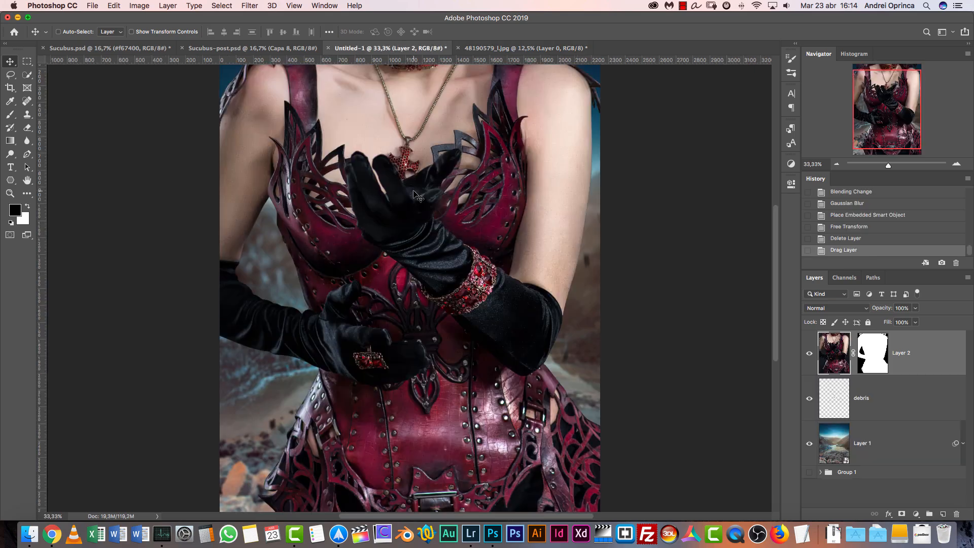
# Convert the transferred model layer to a smart object and scale it down proportionally to stand centred at the canvas's lower edge
pyautogui.rightClick(937, 347)
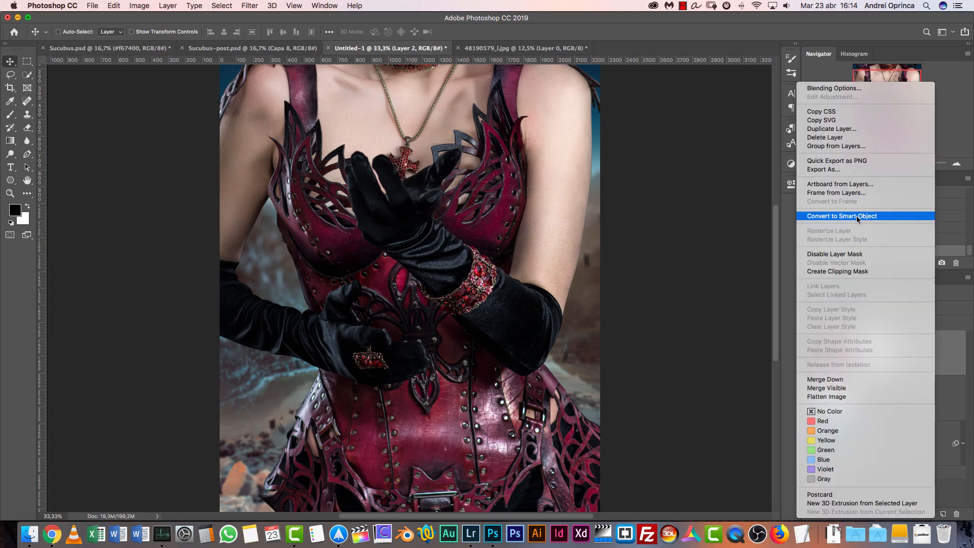
pyautogui.click(854, 218)
pyautogui.click(837, 163)
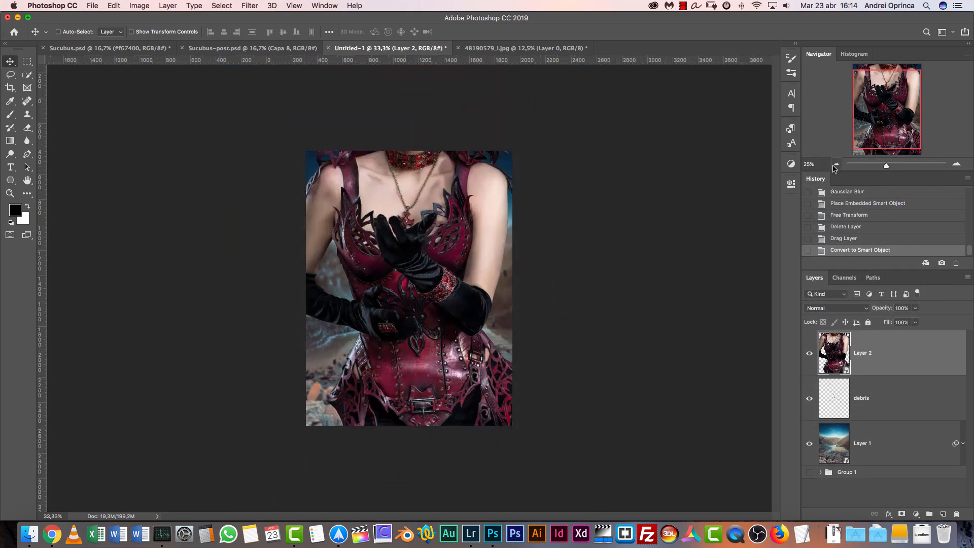
pyautogui.press('super+t')
pyautogui.moveTo(515, 488); pyautogui.dragTo(397, 241)
pyautogui.moveTo(357, 176); pyautogui.dragTo(416, 352)
pyautogui.moveTo(334, 161); pyautogui.dragTo(348, 179)
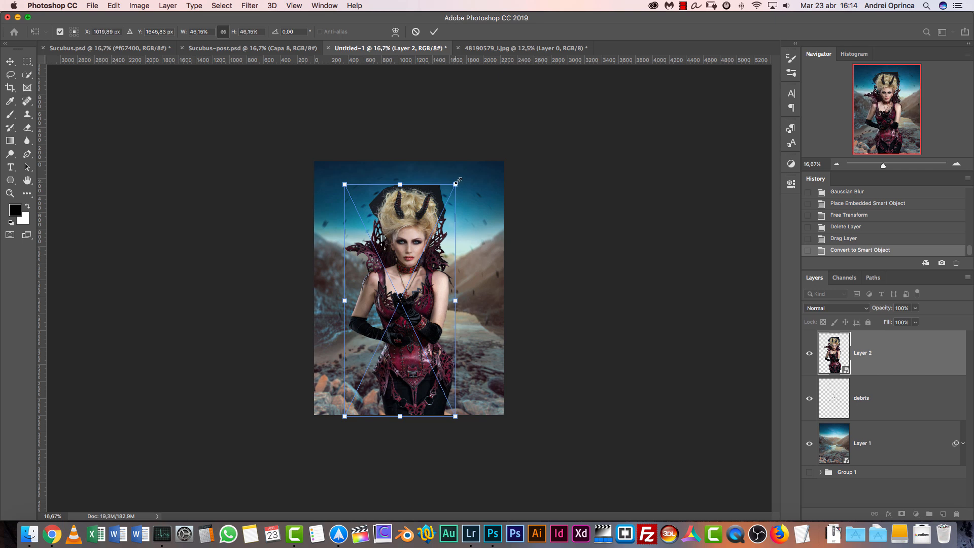
pyautogui.press('Return')
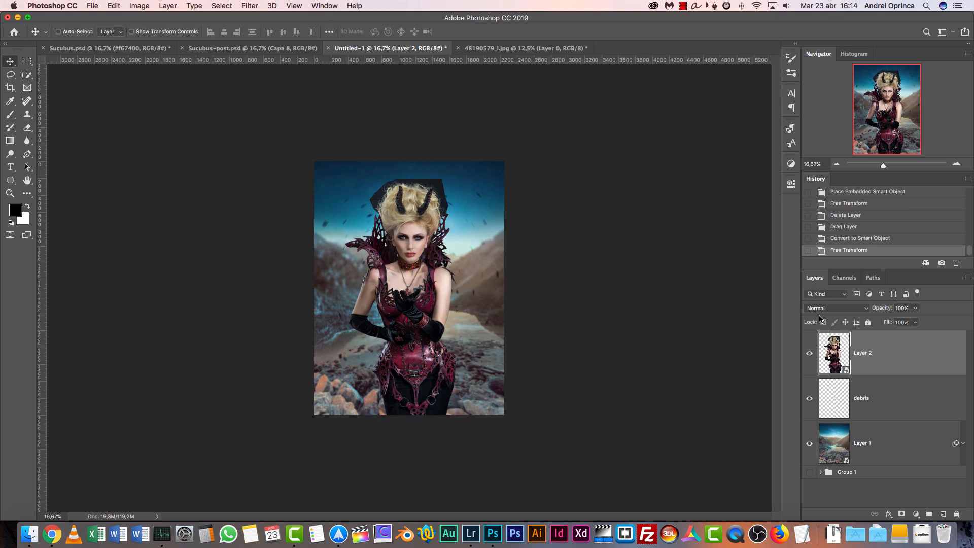
# Check Layer 2's smart object contents for the layer mask, close them, and close 48190579_l.jpg without saving
pyautogui.doubleClick(835, 354)
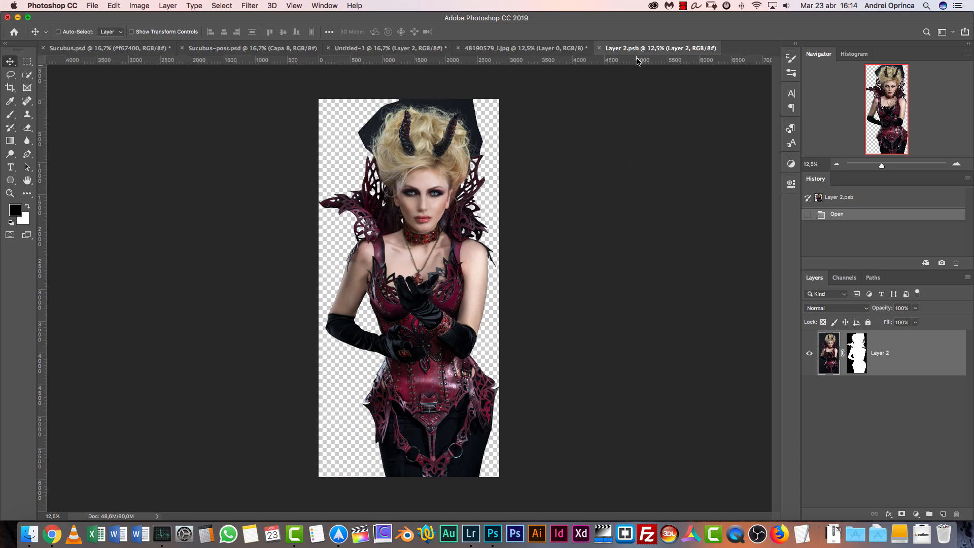
pyautogui.press('super+w')
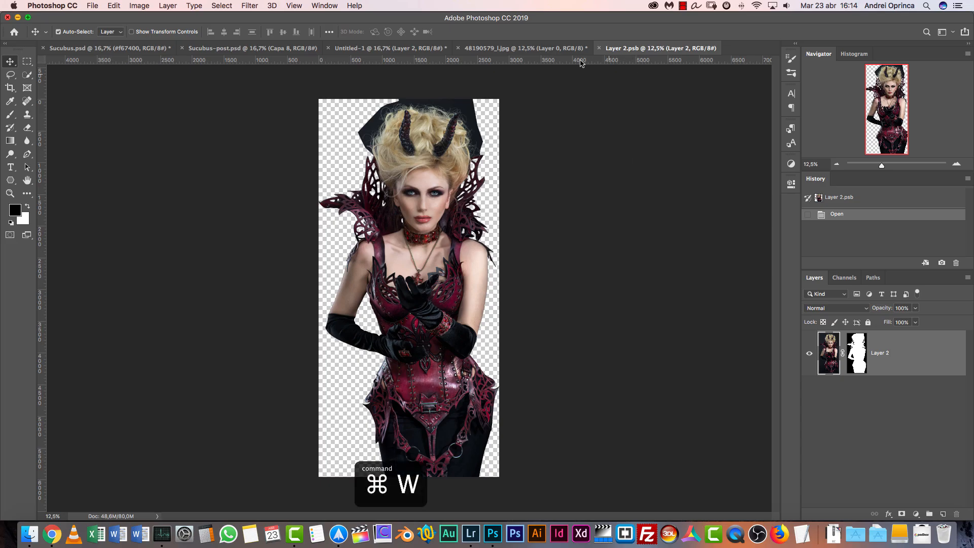
pyautogui.press('super+w')
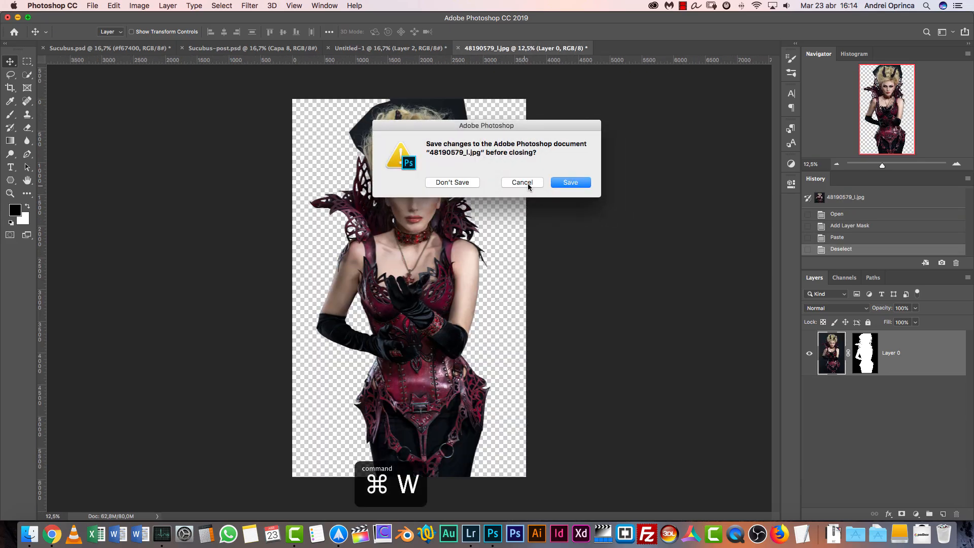
pyautogui.click(470, 182)
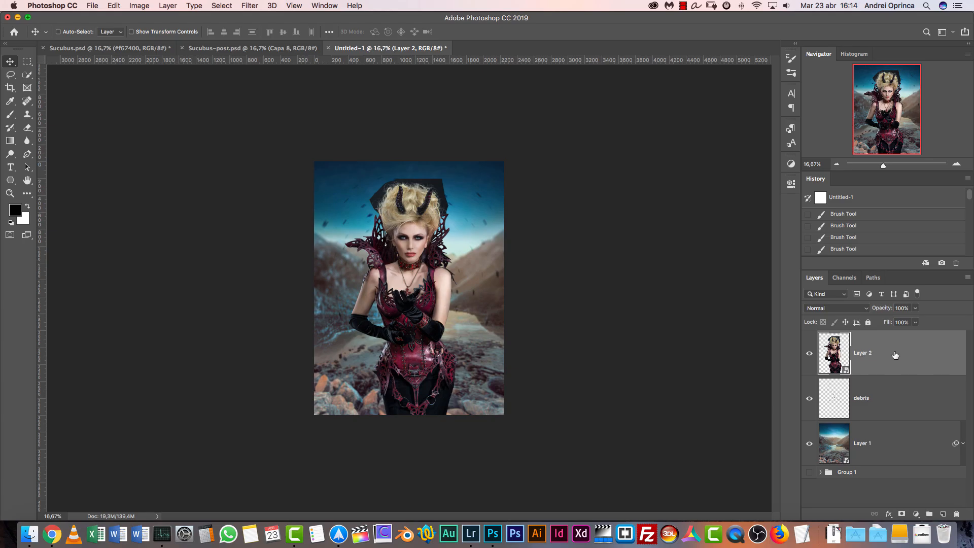
# Rename Layer 2 as "model"
pyautogui.write('model')
pyautogui.press('Return')
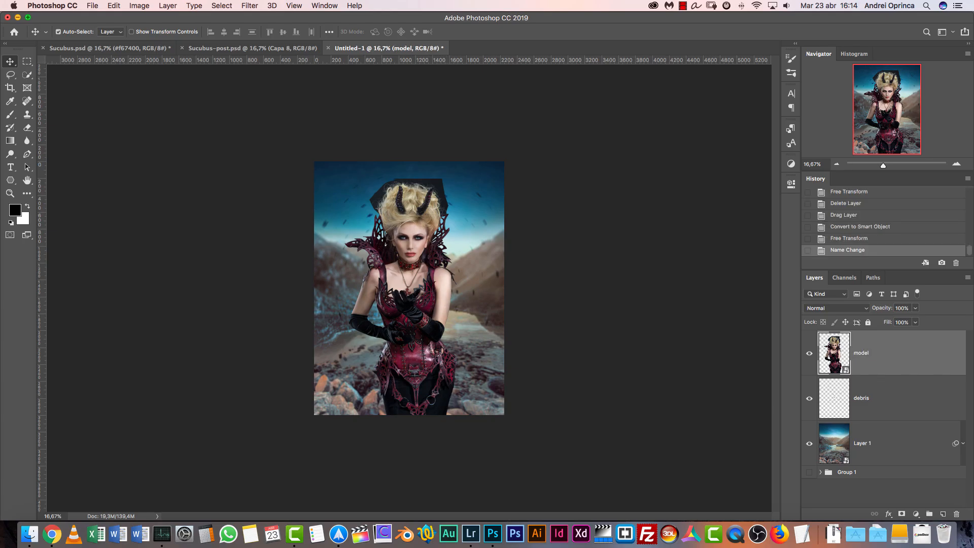
# Put the model layer in a new group and name the group "model"
pyautogui.press('super+g')
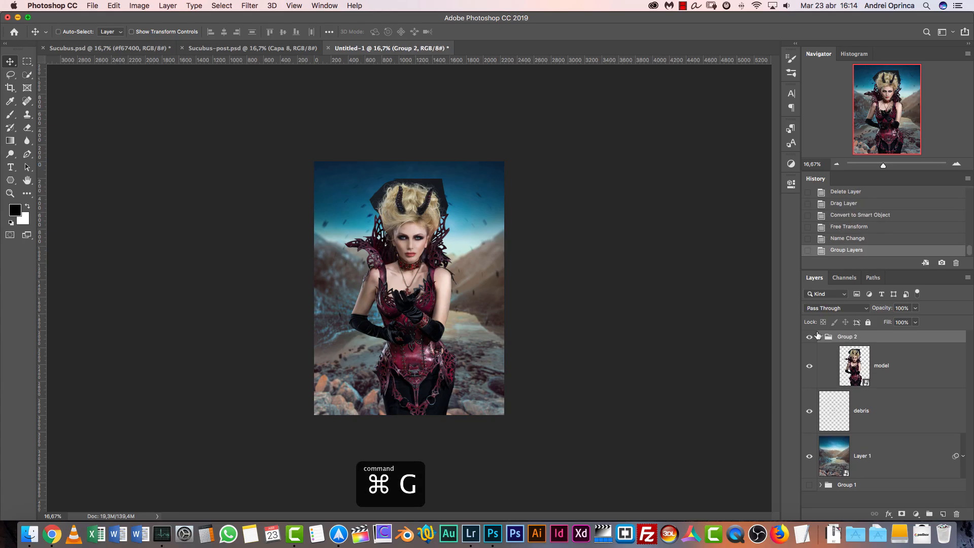
pyautogui.doubleClick(846, 337)
pyautogui.write('mod')
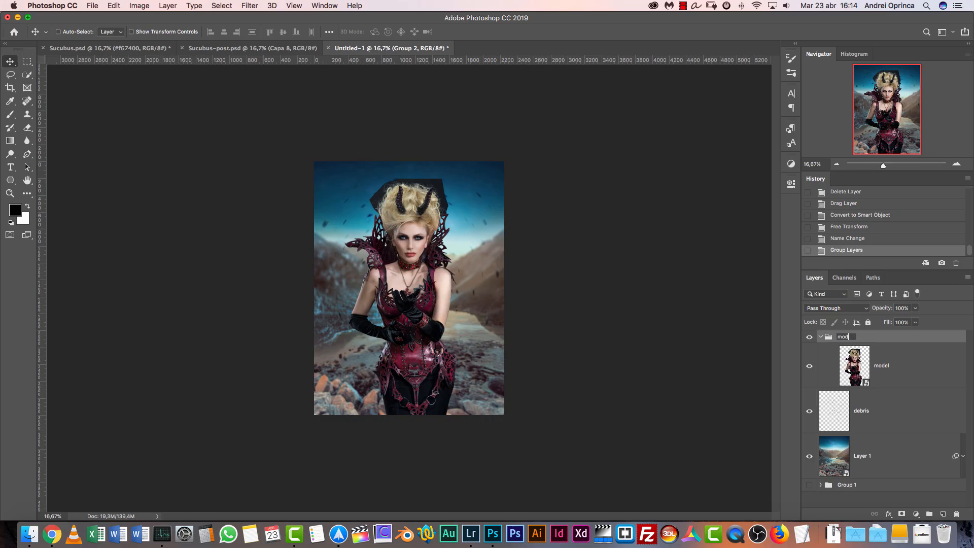
pyautogui.write('el')
pyautogui.press('Return')
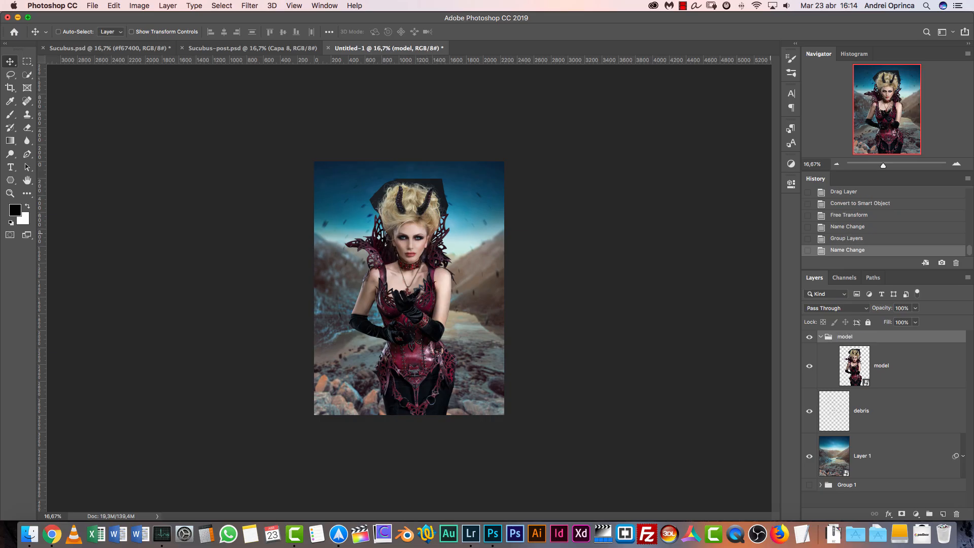
pyautogui.click(955, 165)
pyautogui.click(955, 165)
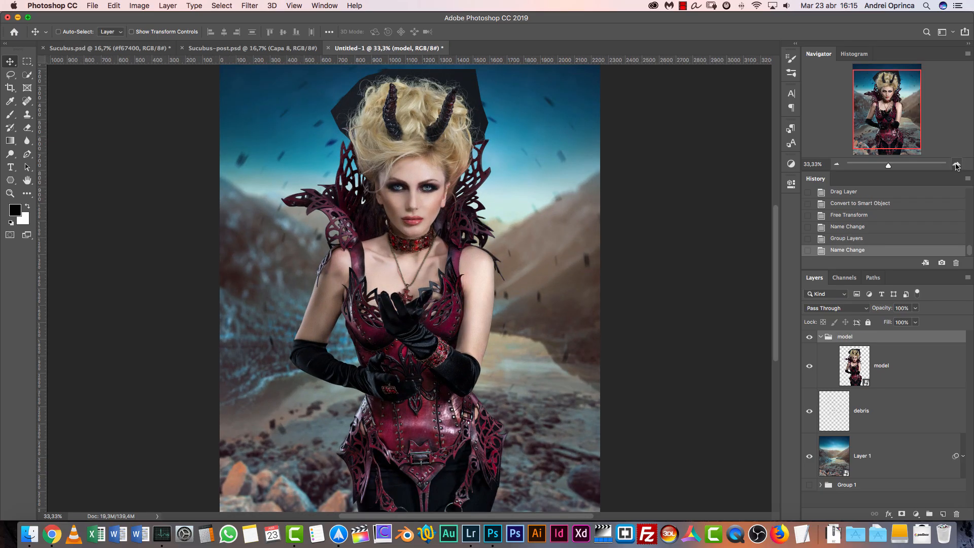
pyautogui.click(956, 165)
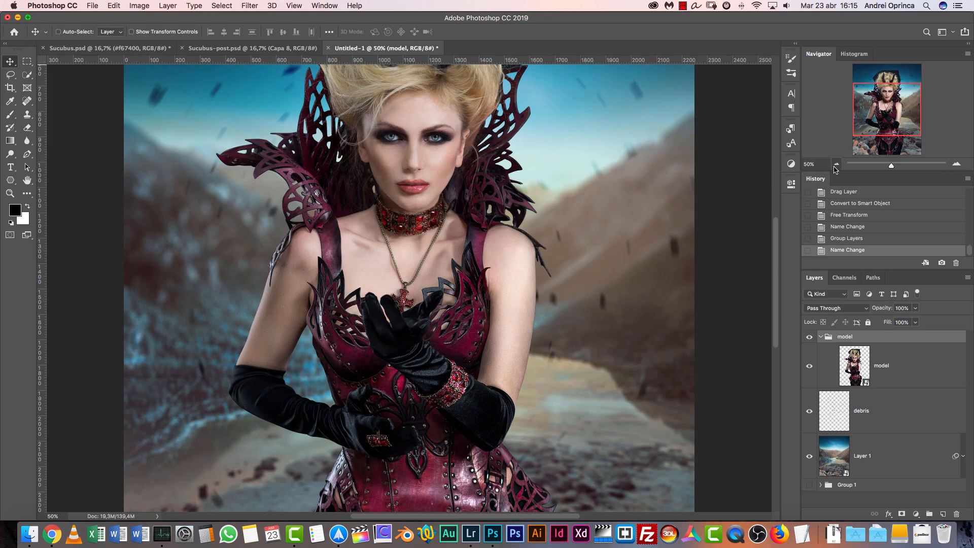
pyautogui.click(836, 165)
pyautogui.click(837, 165)
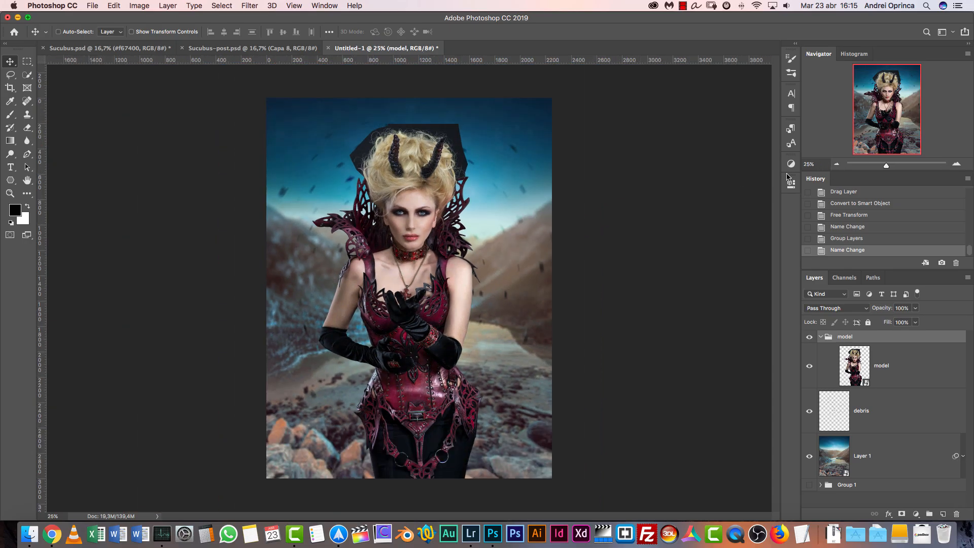
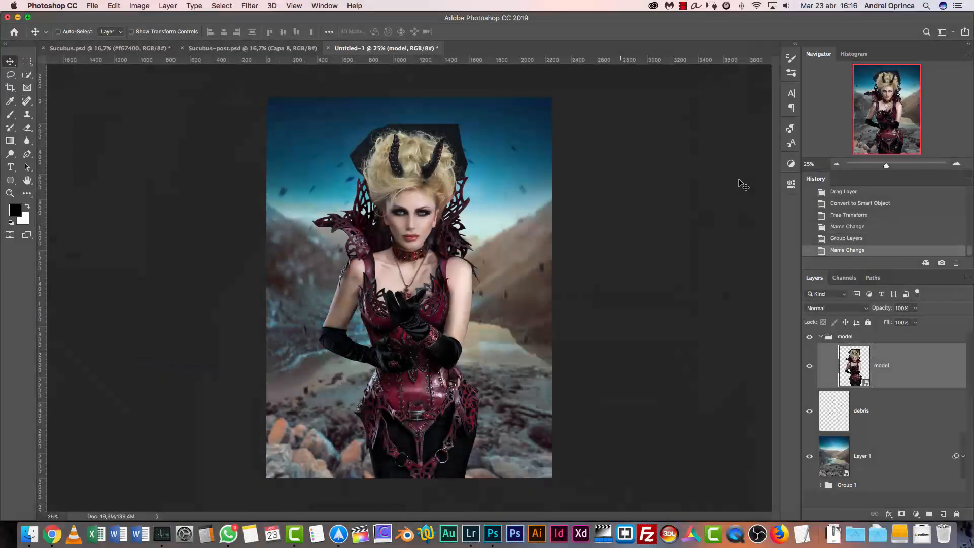
# Duplicate the model layer directly beneath the original inside the model group and rename the copy "hair"
pyautogui.press('super+1')
pyautogui.moveTo(888, 91); pyautogui.dragTo(888, 88)
pyautogui.moveTo(540, 170); pyautogui.dragTo(548, 249)
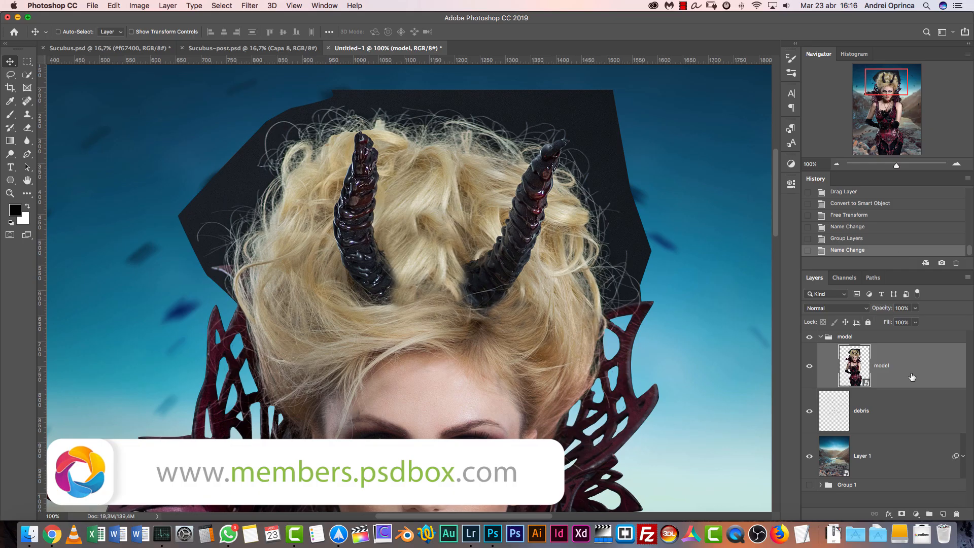
pyautogui.moveTo(905, 375); pyautogui.dragTo(893, 422)
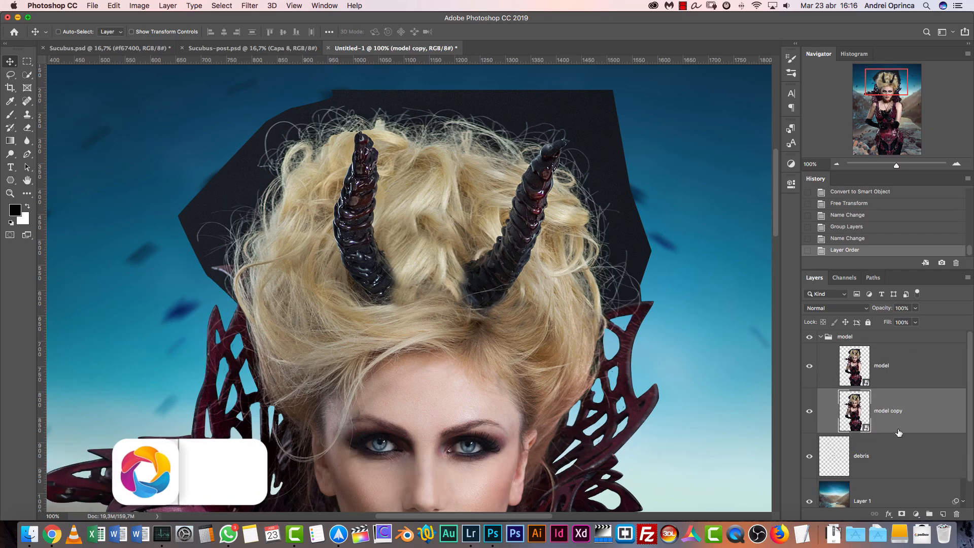
pyautogui.doubleClick(889, 412)
pyautogui.write('hair')
pyautogui.press('Return')
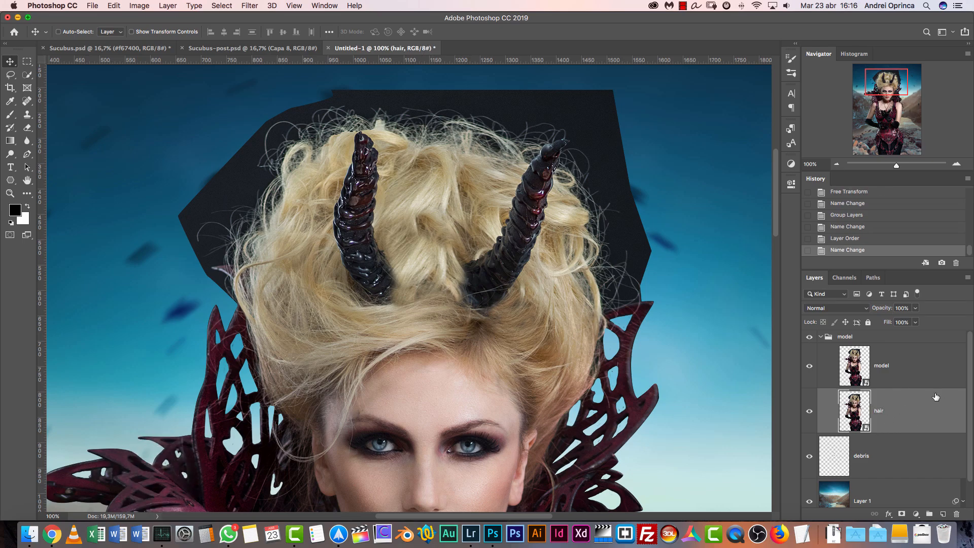
pyautogui.rightClick(927, 406)
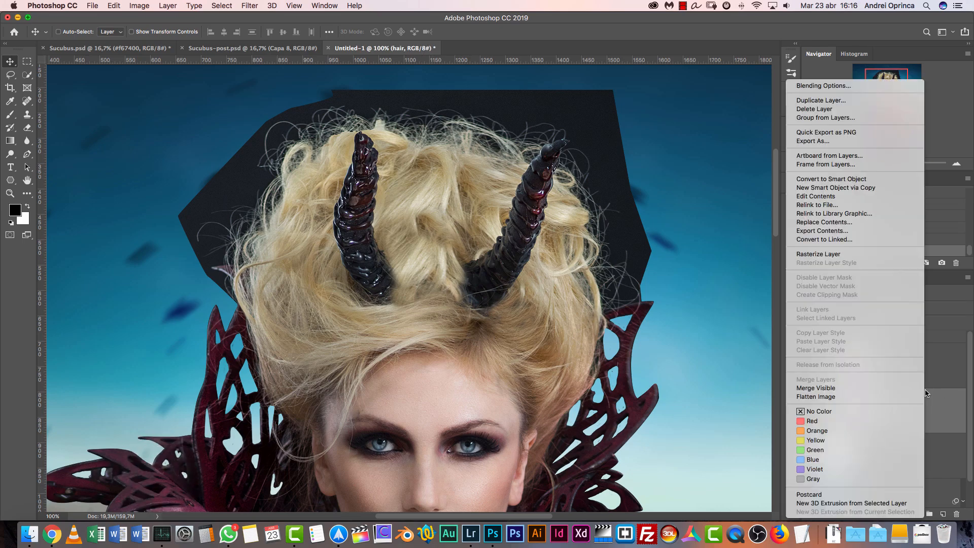
pyautogui.click(850, 181)
pyautogui.press('super+z')
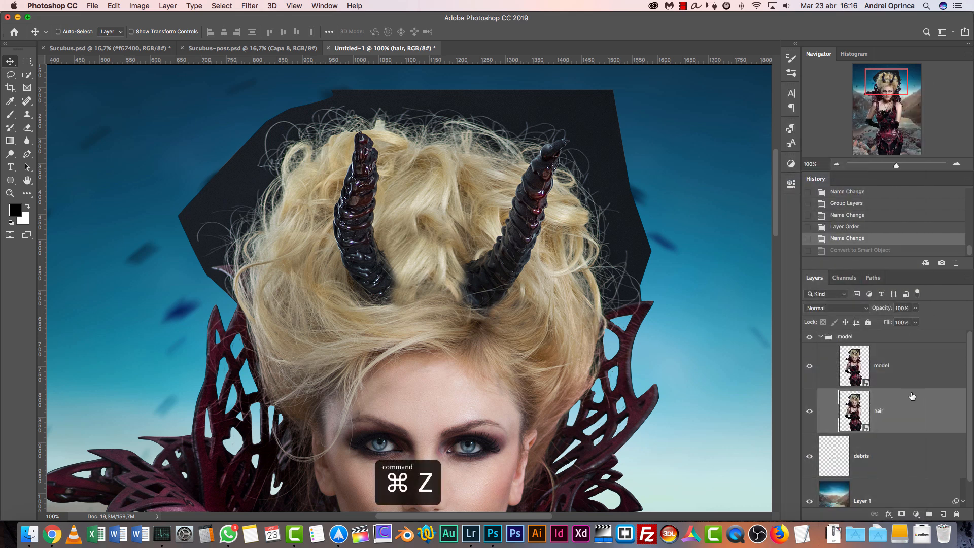
# Rasterize the hair layer, set its blend mode to Screen, and check it with the model layer briefly hidden
pyautogui.rightClick(911, 403)
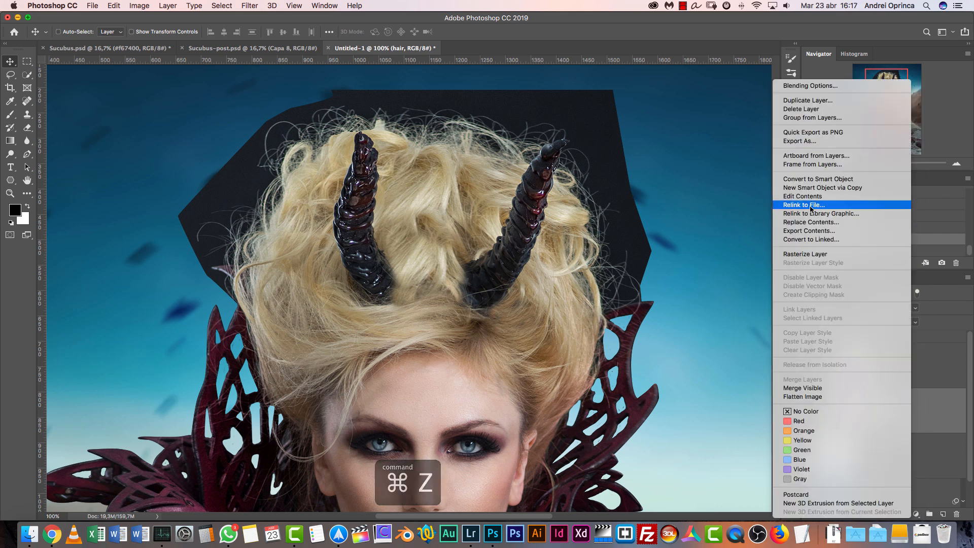
pyautogui.click(812, 254)
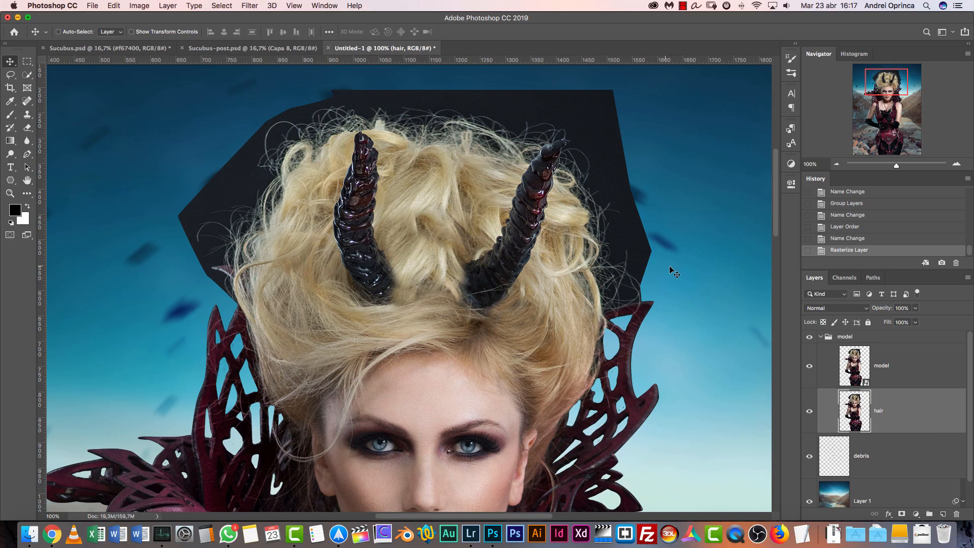
pyautogui.moveTo(637, 367); pyautogui.dragTo(647, 345)
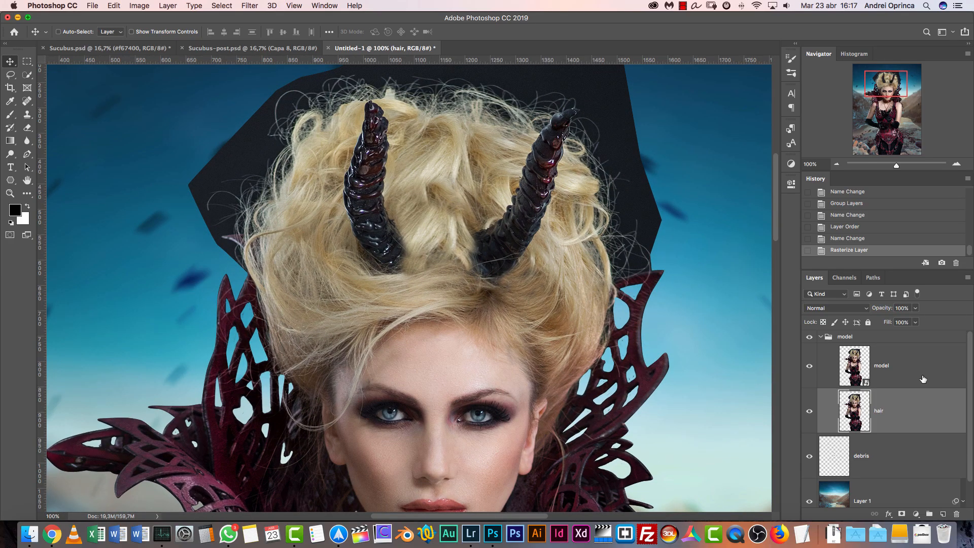
pyautogui.click(833, 308)
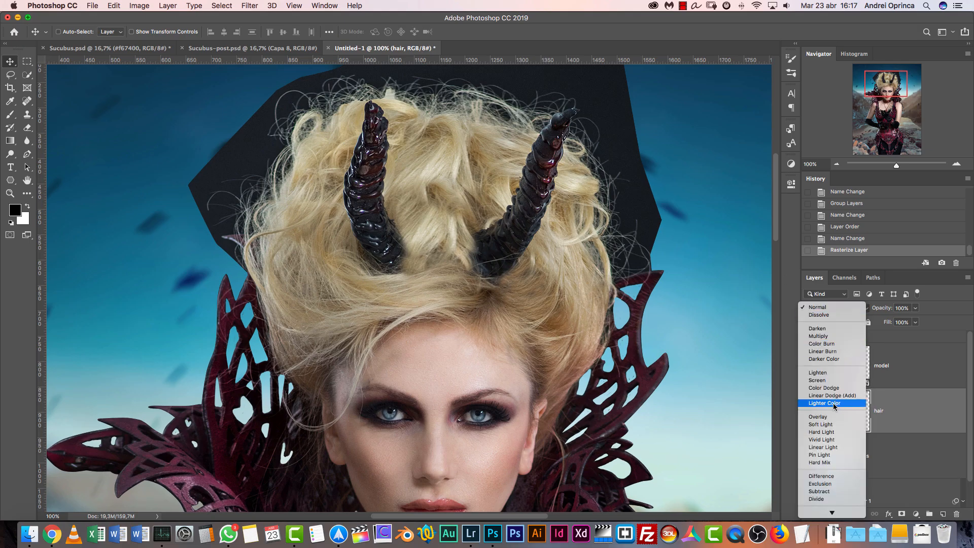
pyautogui.click(825, 382)
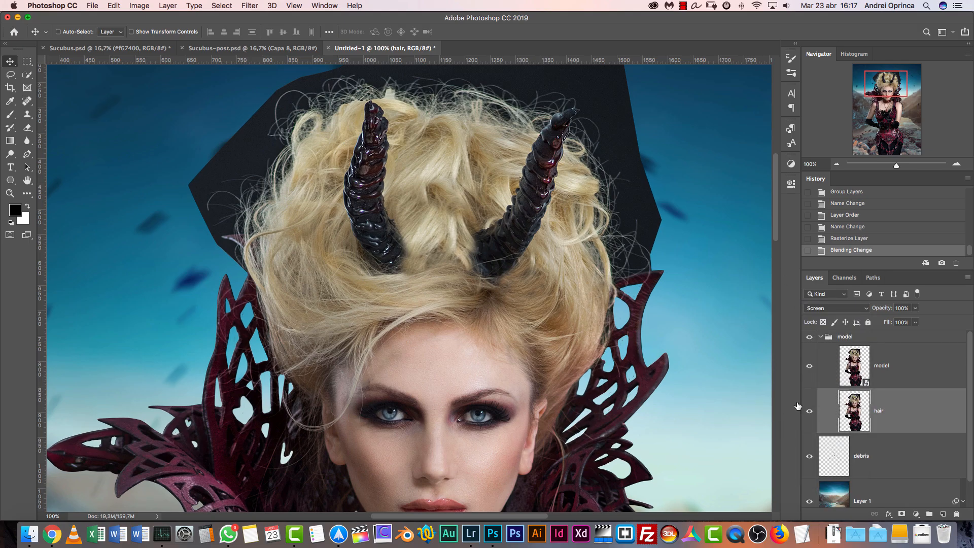
pyautogui.click(810, 366)
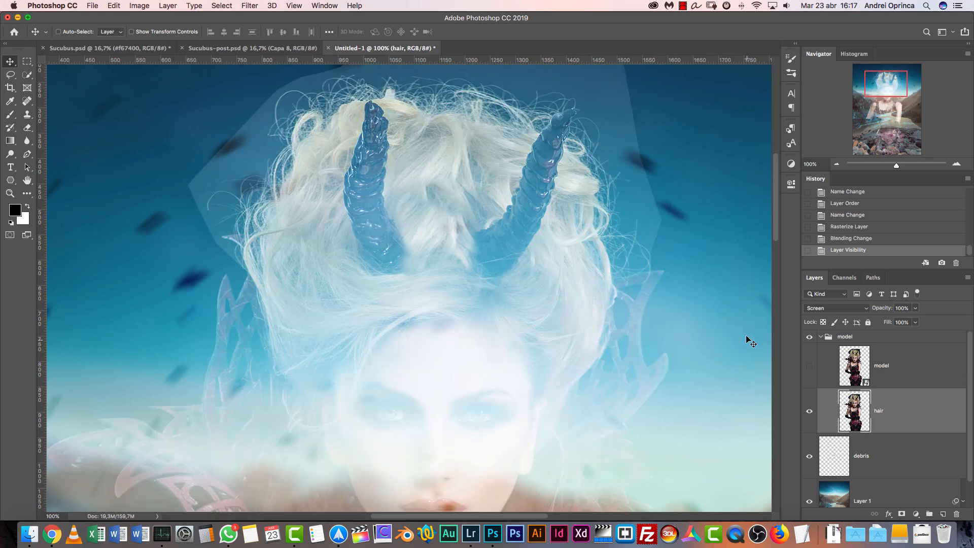
pyautogui.click(810, 366)
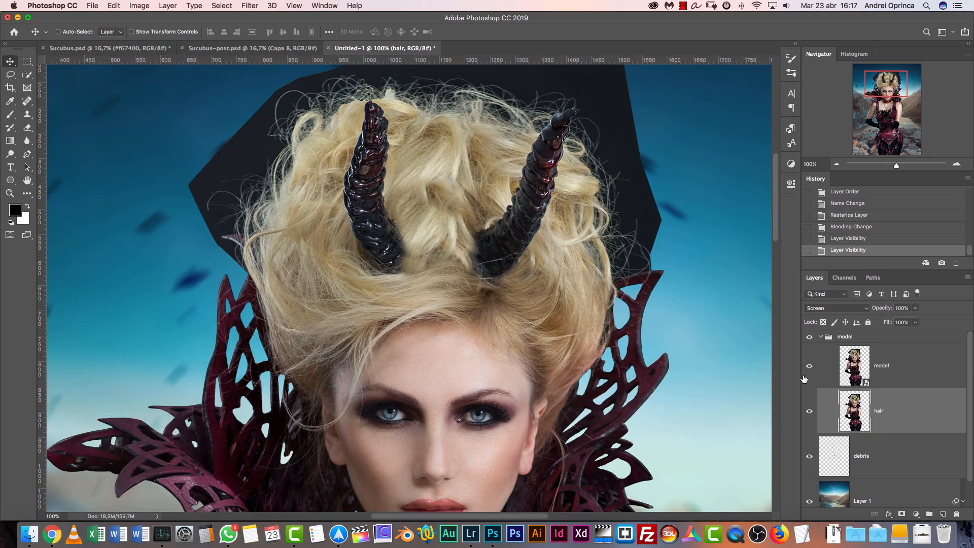
# Link the model and hair layers together
pyautogui.keyDown('shift'); pyautogui.click(901, 373); pyautogui.keyUp('shift')
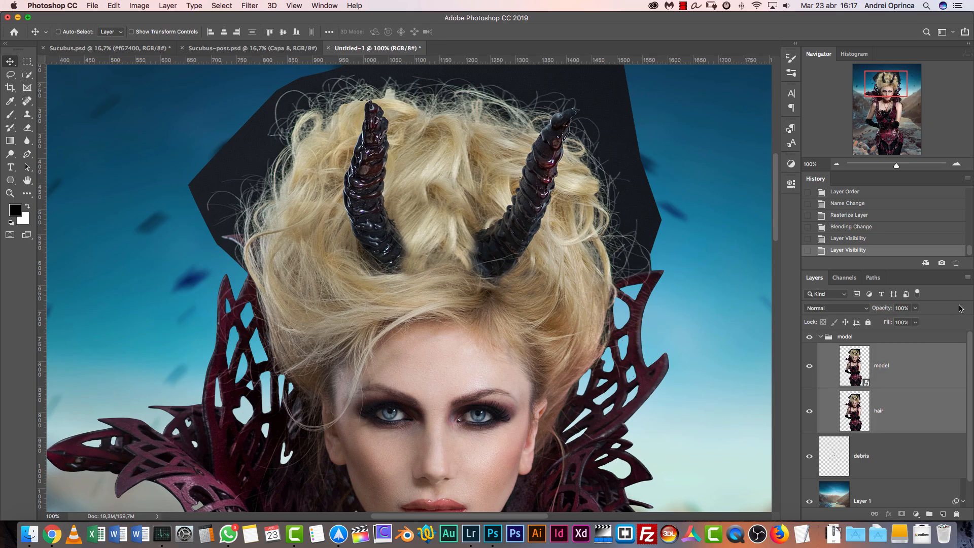
pyautogui.rightClick(920, 374)
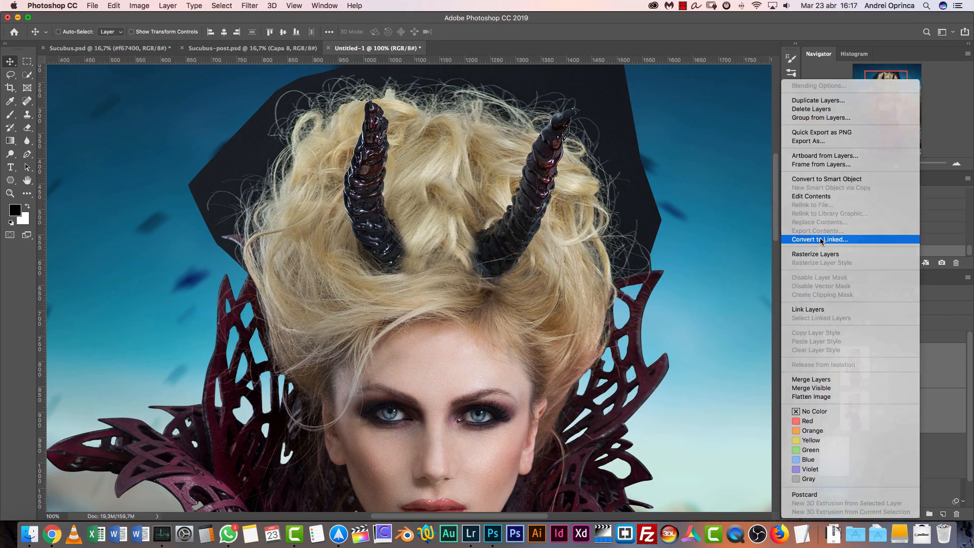
pyautogui.click(893, 239)
pyautogui.press('Escape')
pyautogui.rightClick(920, 374)
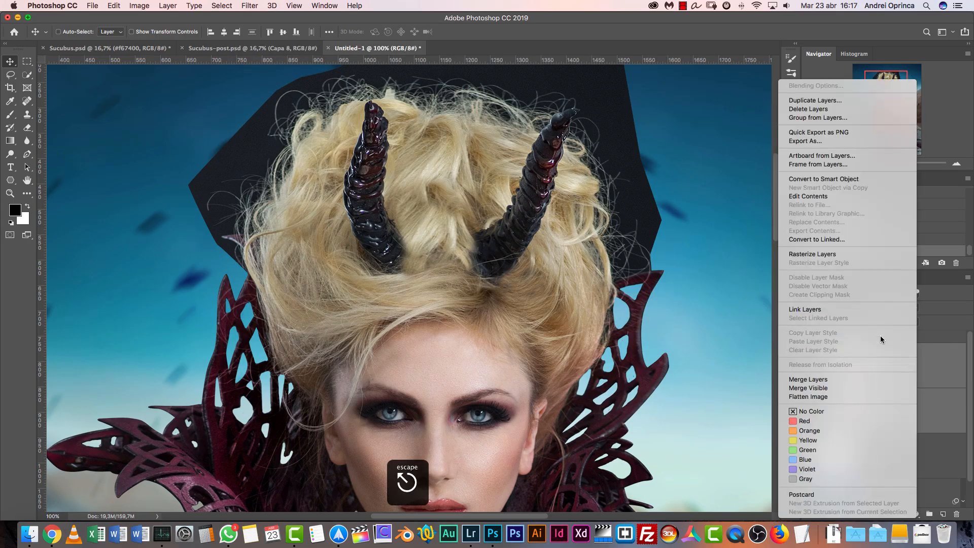
pyautogui.click(805, 310)
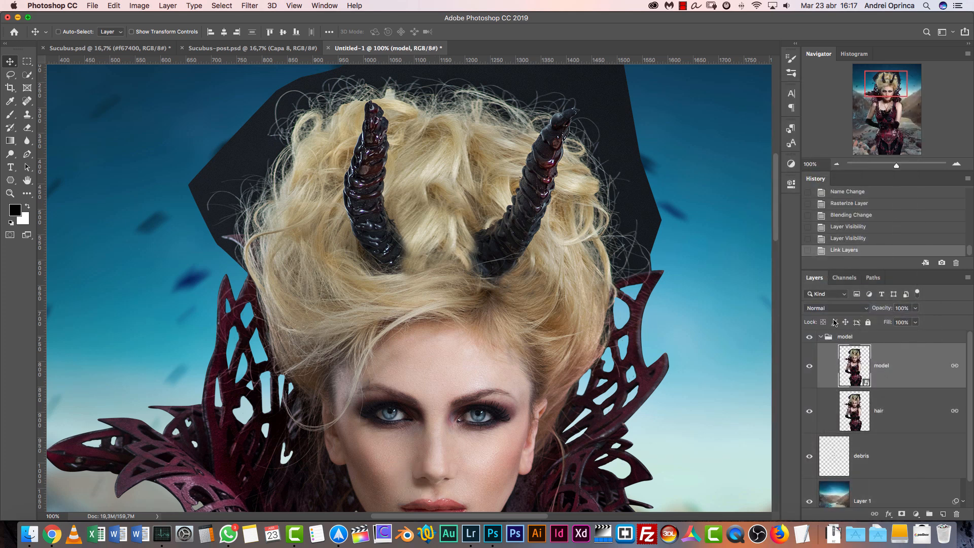
# Hide the model layer to isolate the Screen-blended hair layer around the head and horns
pyautogui.click(810, 368)
pyautogui.scroll(5, 648, 224)
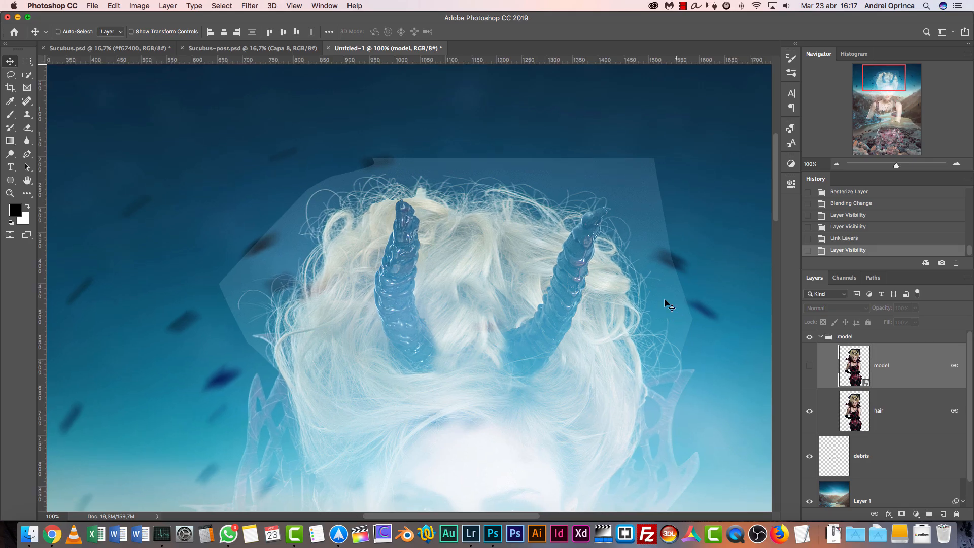
pyautogui.scroll(-6, 660, 193)
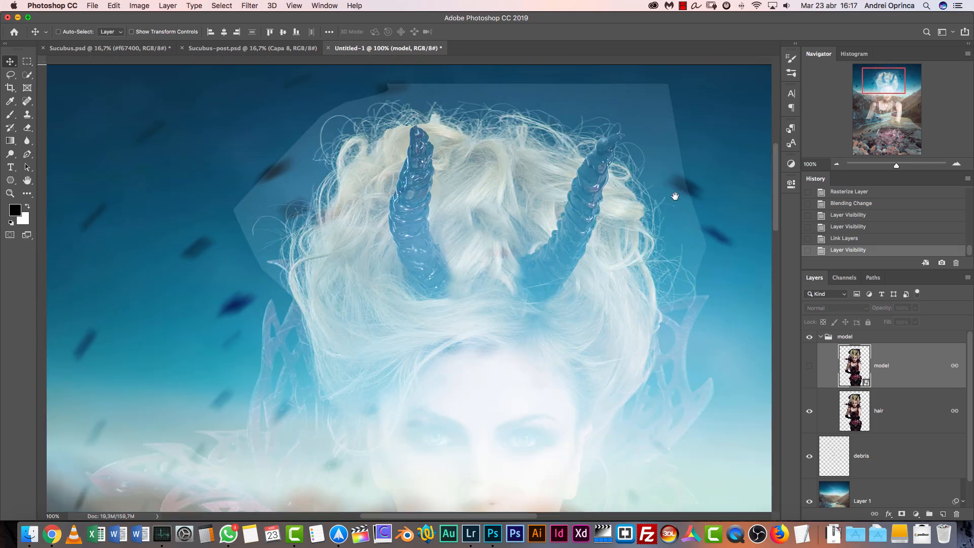
pyautogui.scroll(7, 671, 159)
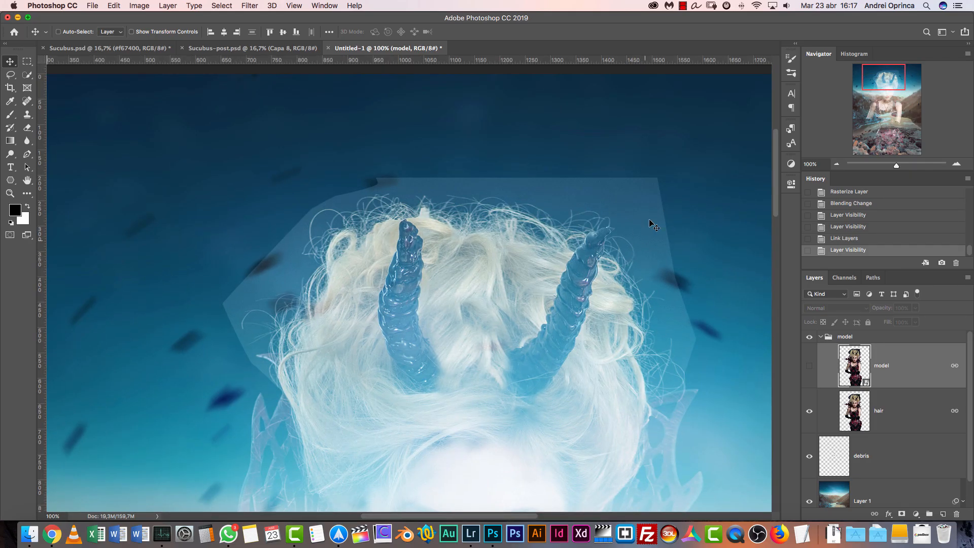
# Apply Levels to the hair layer with input levels 23, 0.81 and 239 to drop out the dark backdrop
pyautogui.click(896, 406)
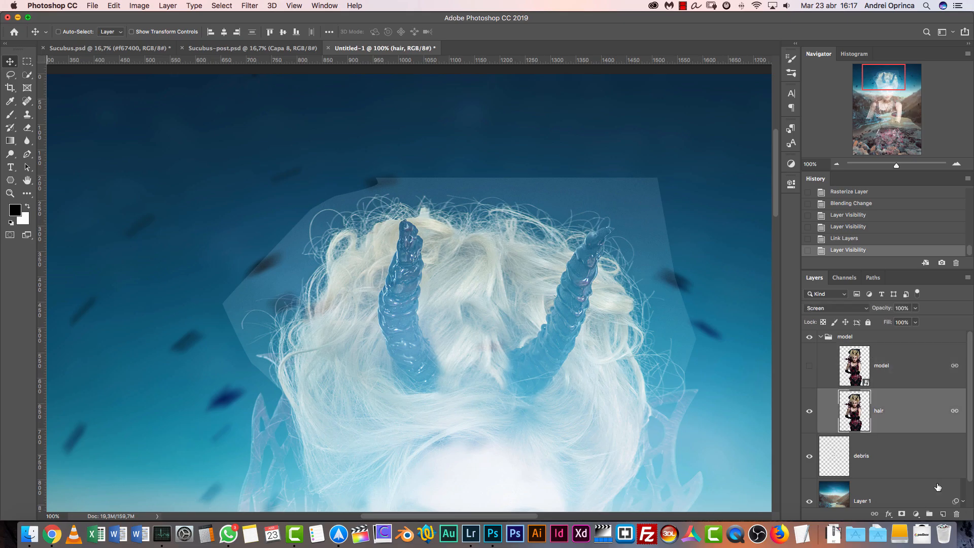
pyautogui.press('super+l')
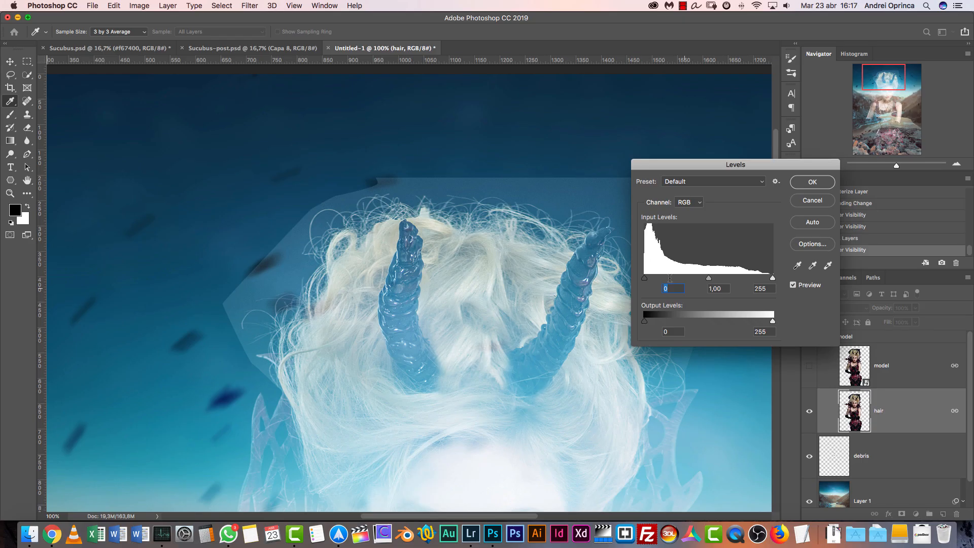
pyautogui.moveTo(646, 280); pyautogui.dragTo(661, 280)
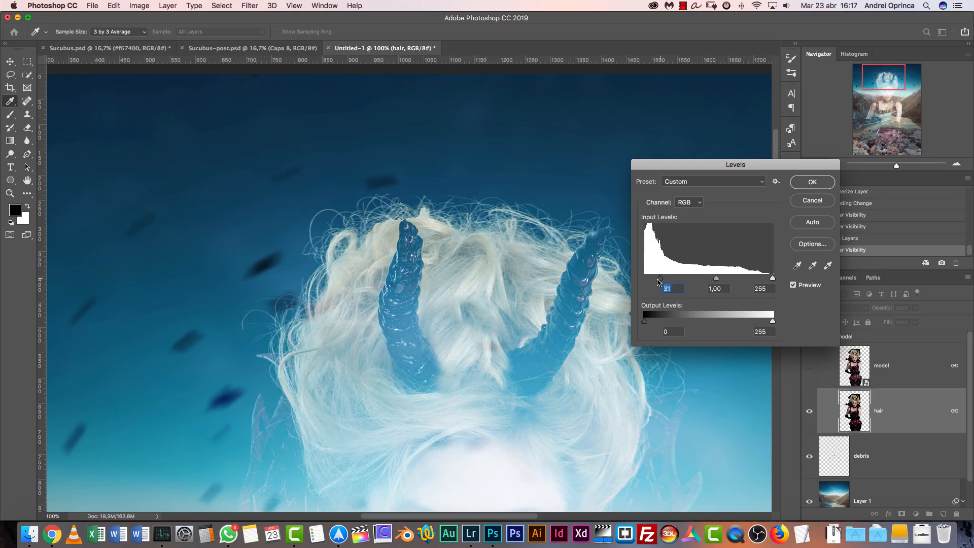
pyautogui.moveTo(660, 281); pyautogui.dragTo(652, 281)
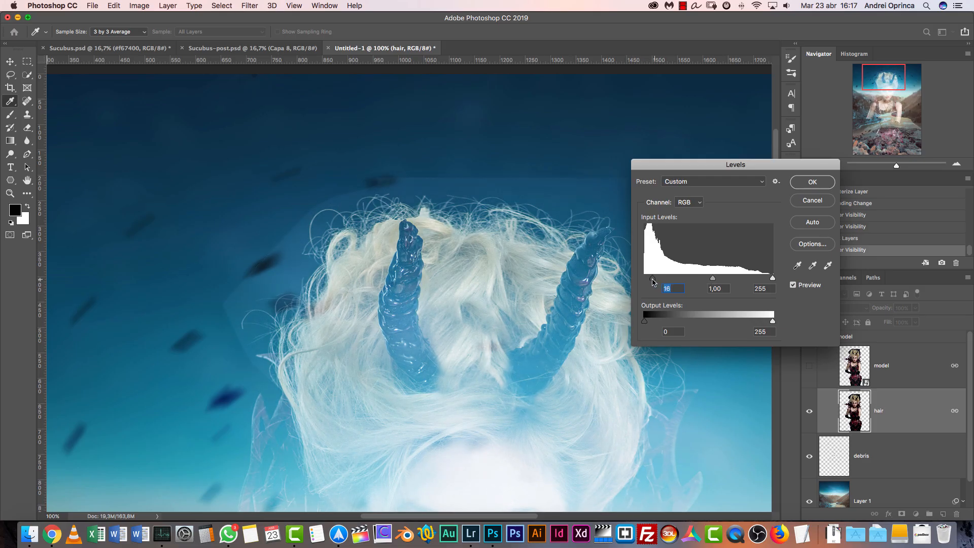
pyautogui.moveTo(713, 279); pyautogui.dragTo(724, 279)
pyautogui.moveTo(653, 280)
pyautogui.mouseDown()
pyautogui.moveTo(674, 278)
pyautogui.moveTo(659, 281)
pyautogui.mouseUp()
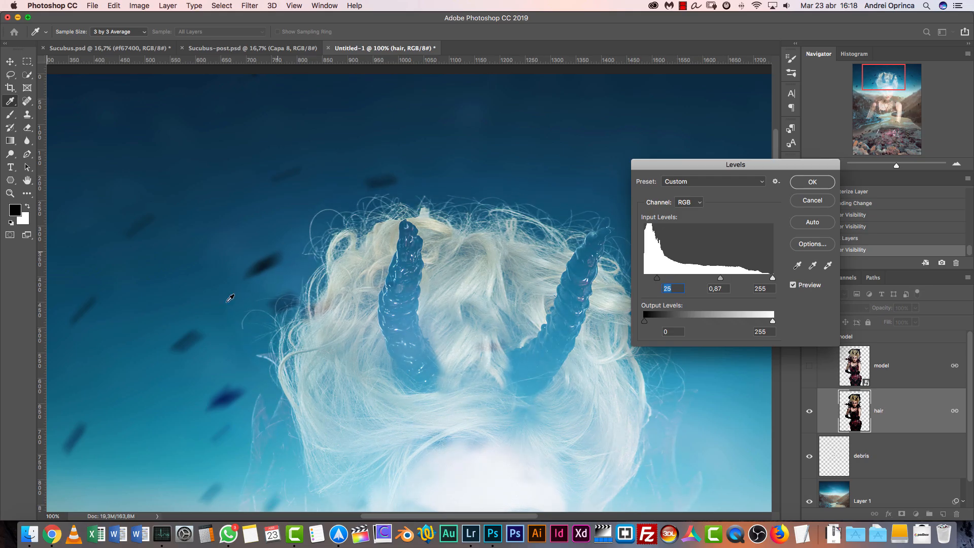
pyautogui.moveTo(772, 278); pyautogui.dragTo(719, 278)
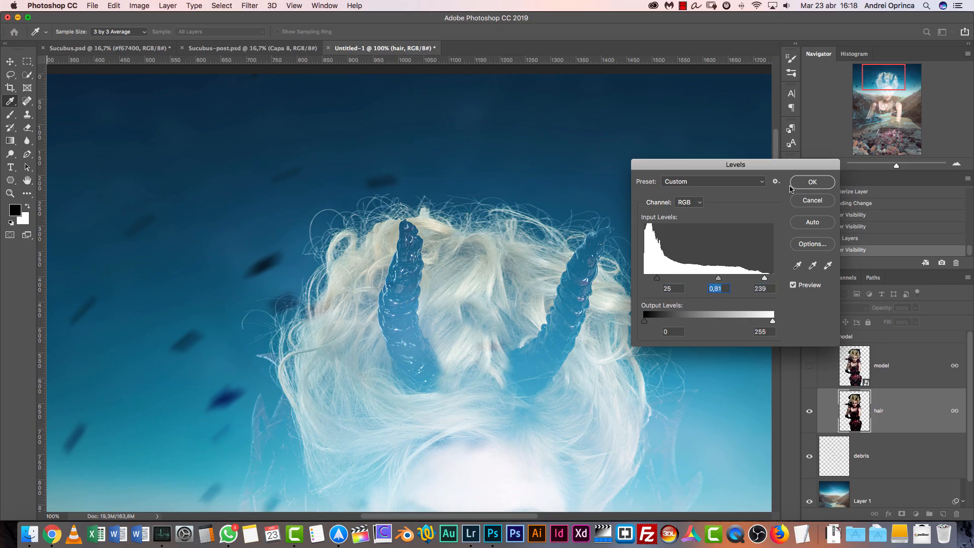
pyautogui.moveTo(657, 281); pyautogui.dragTo(657, 279)
pyautogui.moveTo(556, 210); pyautogui.dragTo(501, 250)
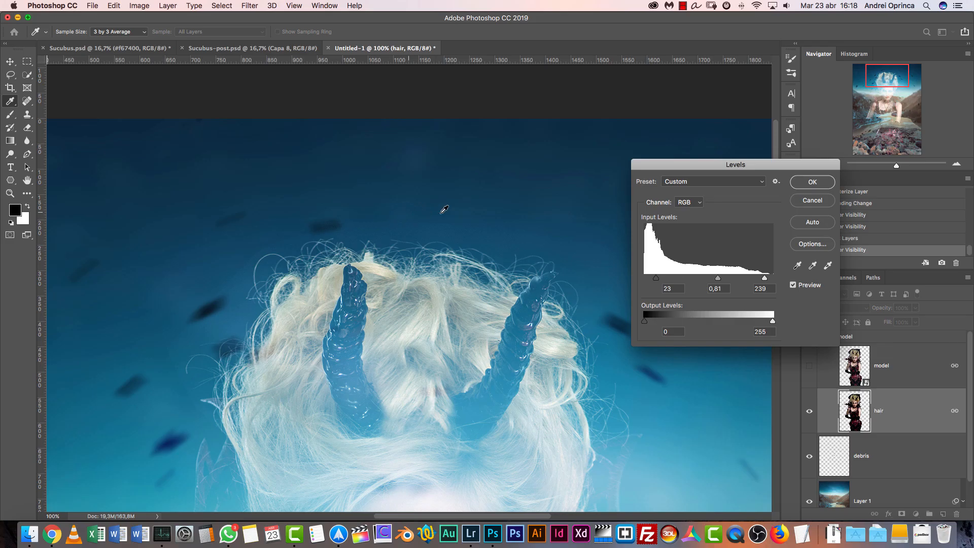
pyautogui.click(820, 181)
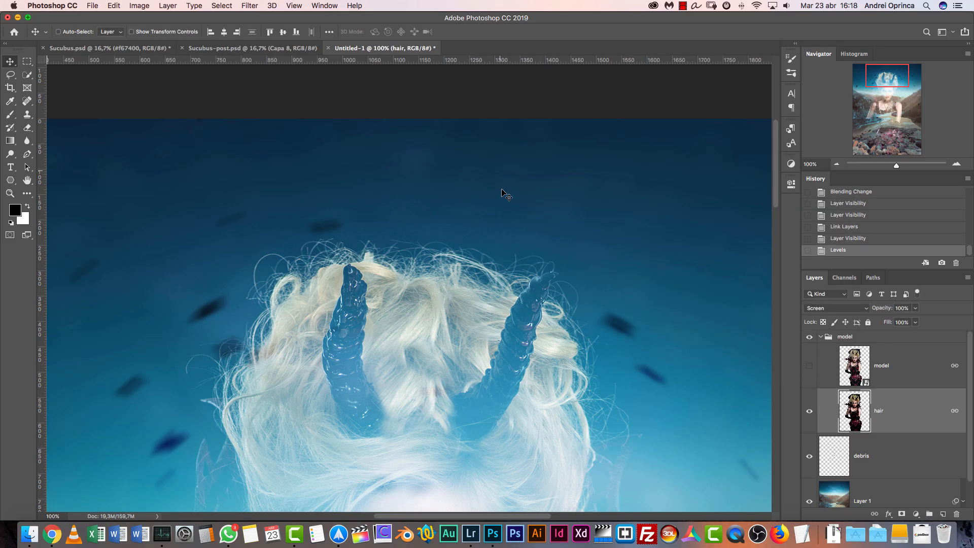
# Erase backdrop remnants above the hair on the hair layer with a soft 100 px Eraser at 50% opacity and 30% flow
pyautogui.press('e')
pyautogui.press('[')
pyautogui.press('[')
pyautogui.press('[')
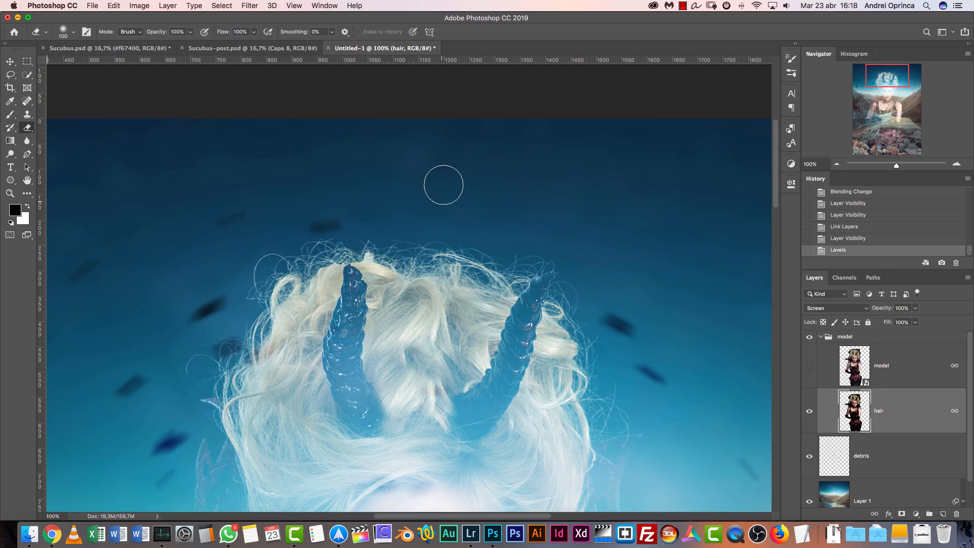
pyautogui.rightClick(457, 152)
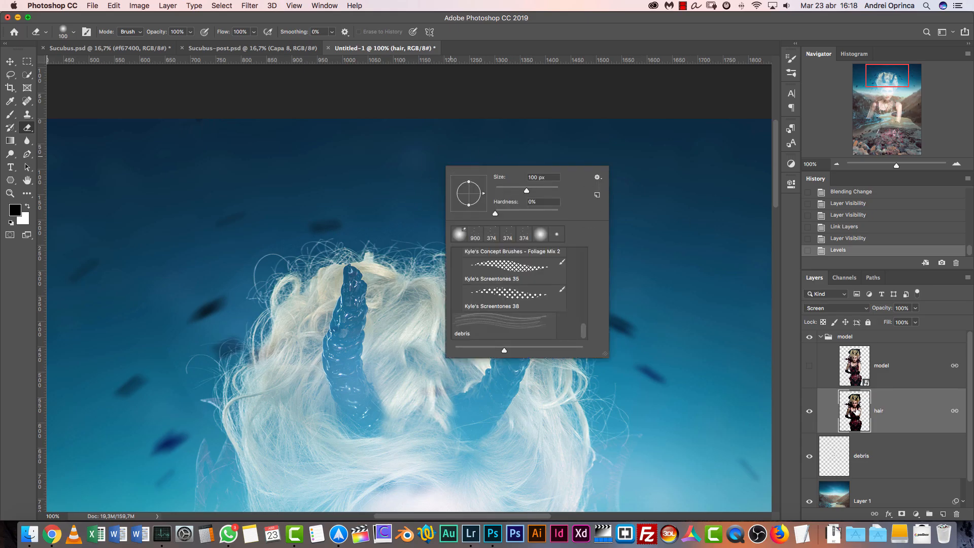
pyautogui.click(877, 384)
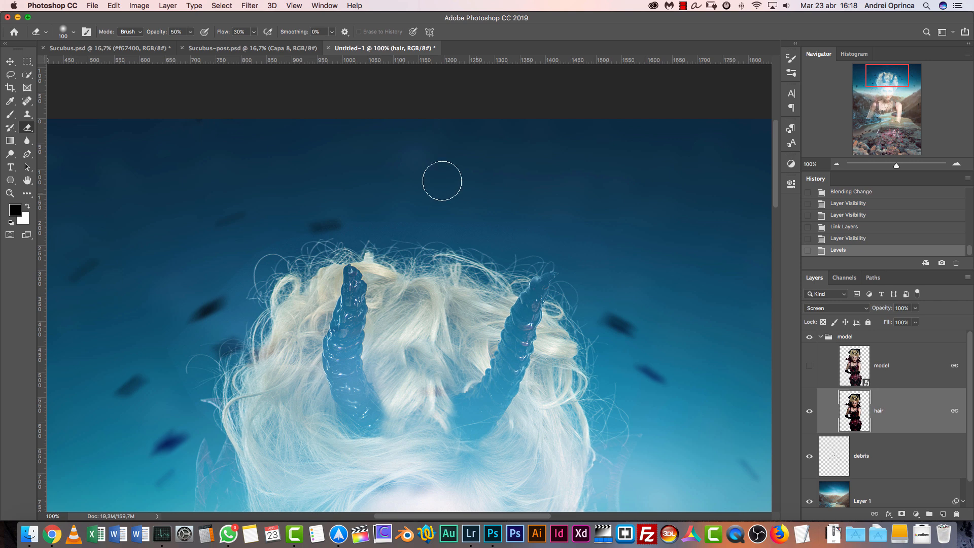
pyautogui.click(322, 204)
pyautogui.moveTo(322, 205); pyautogui.dragTo(431, 207)
pyautogui.moveTo(395, 204); pyautogui.dragTo(539, 217)
pyautogui.moveTo(455, 206); pyautogui.dragTo(591, 223)
pyautogui.moveTo(526, 211); pyautogui.dragTo(627, 251)
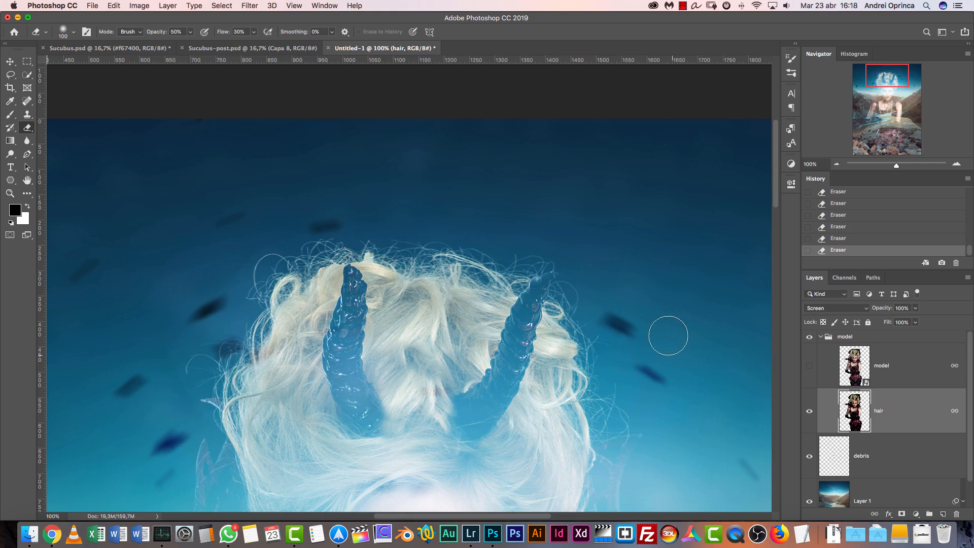
# Erase the remaining backdrop traces around the hair's outer edges with an 80 px Eraser, and show the model layer again
pyautogui.scroll(-5, 713, 239)
pyautogui.hscroll(-4, 713, 239)
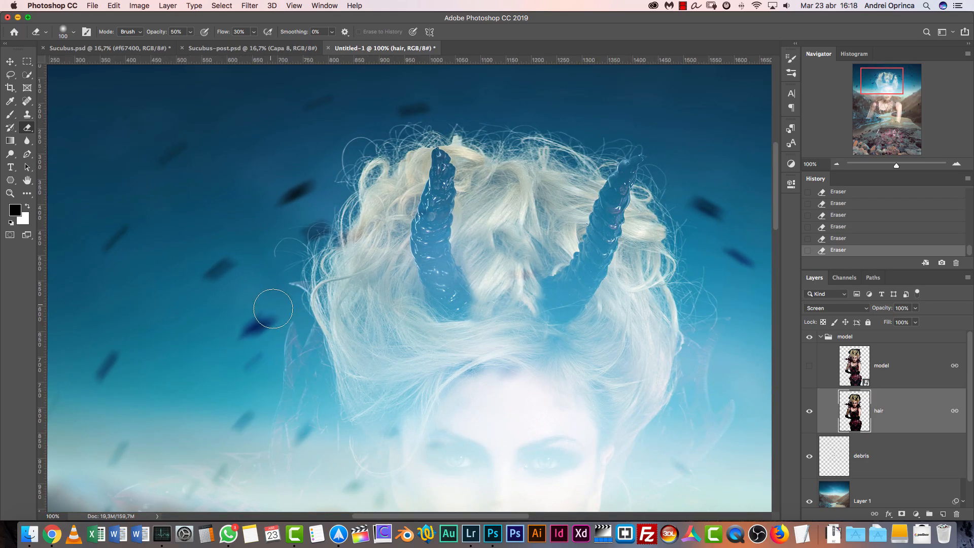
pyautogui.press('[')
pyautogui.press('[')
pyautogui.scroll(3, 333, 129)
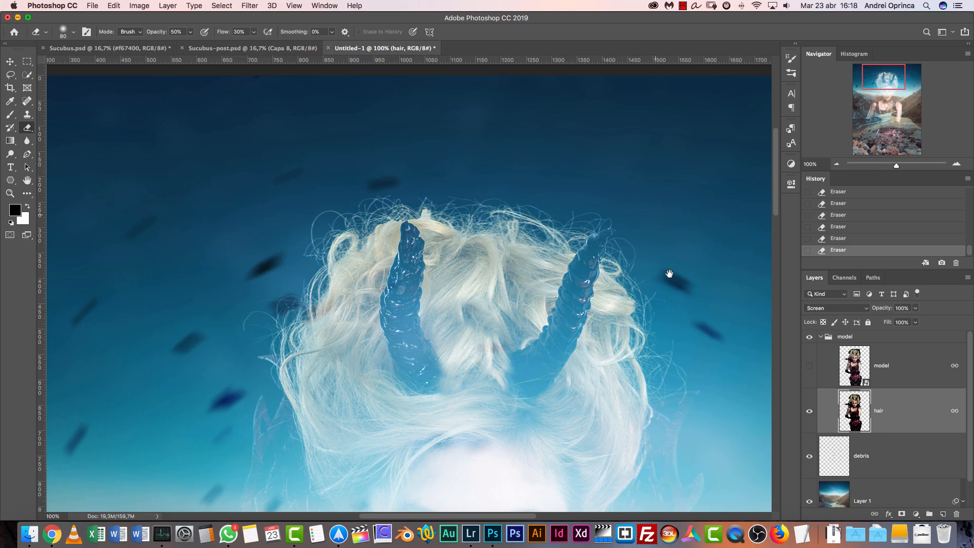
pyautogui.moveTo(670, 274); pyautogui.dragTo(554, 93)
pyautogui.moveTo(322, 208); pyautogui.dragTo(525, 325)
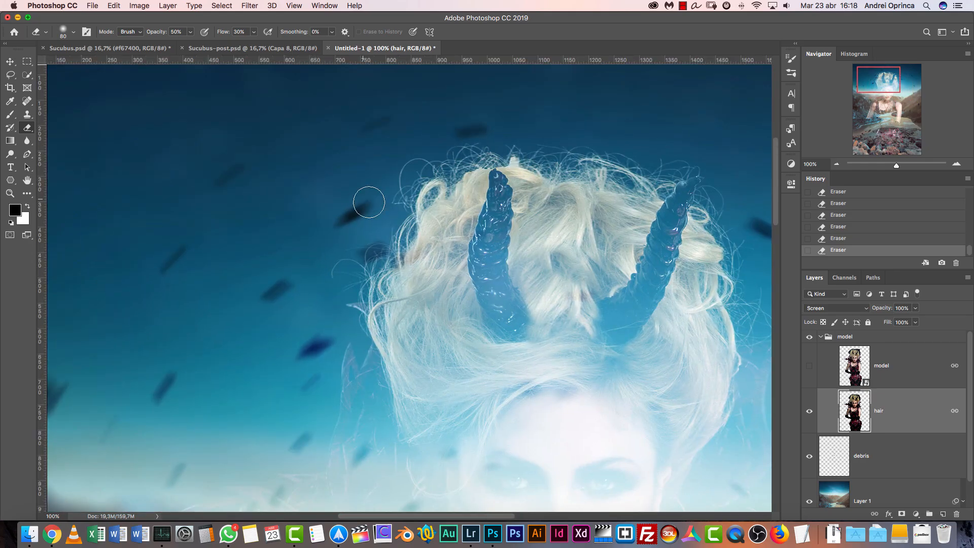
pyautogui.moveTo(614, 226); pyautogui.dragTo(450, 293)
pyautogui.moveTo(467, 345); pyautogui.dragTo(531, 246)
pyautogui.click(810, 366)
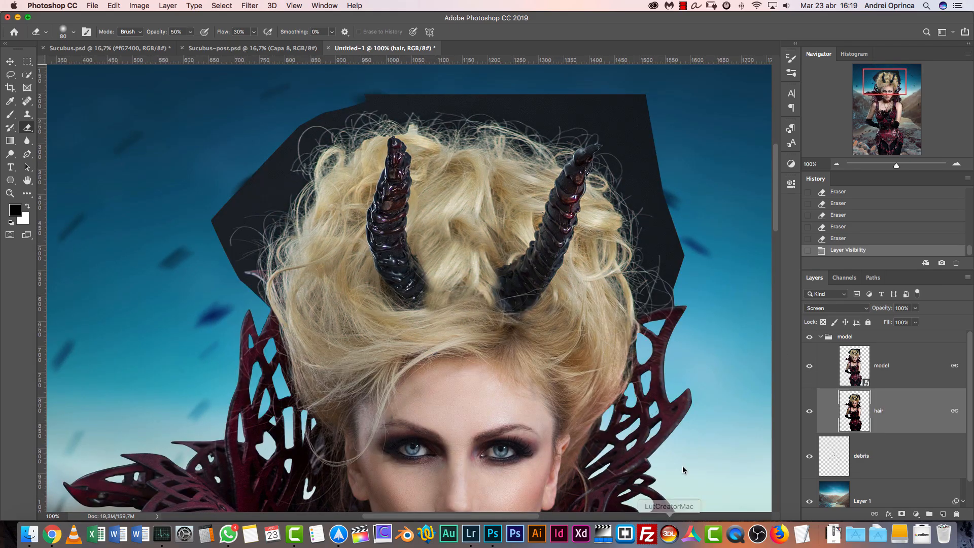
# Add a layer mask to the model layer and try the Eraser on the backdrop beside the hair
pyautogui.click(923, 383)
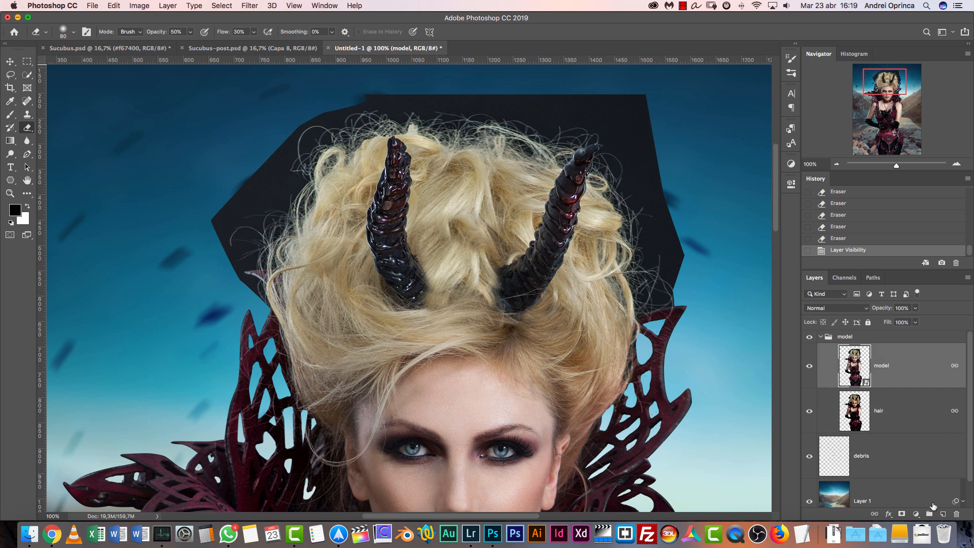
pyautogui.click(903, 515)
pyautogui.moveTo(667, 320); pyautogui.dragTo(657, 359)
pyautogui.hotkey('ctrl', 'r')
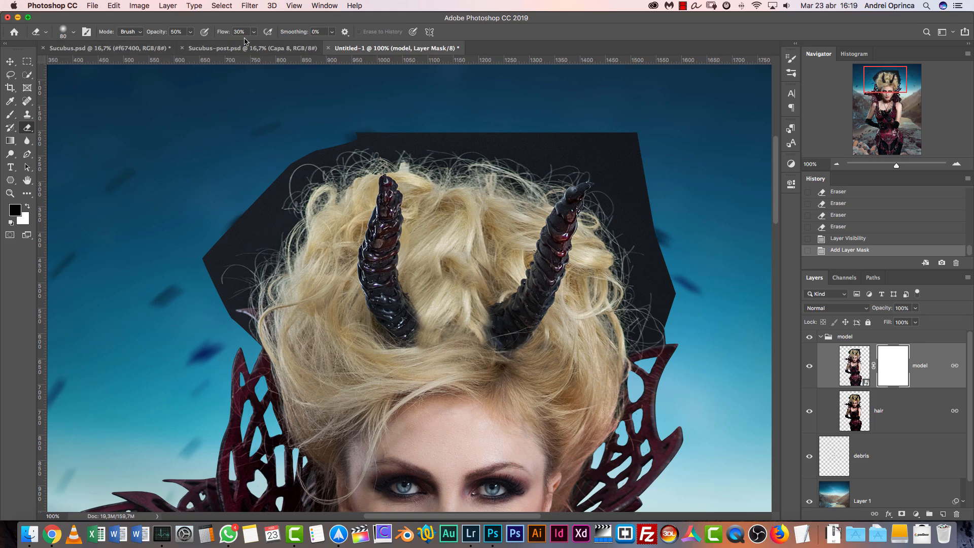
pyautogui.moveTo(202, 292)
pyautogui.mouseDown()
pyautogui.moveTo(231, 247)
pyautogui.moveTo(198, 275)
pyautogui.moveTo(223, 256)
pyautogui.moveTo(267, 267)
pyautogui.mouseUp()
pyautogui.moveTo(231, 305); pyautogui.dragTo(247, 250)
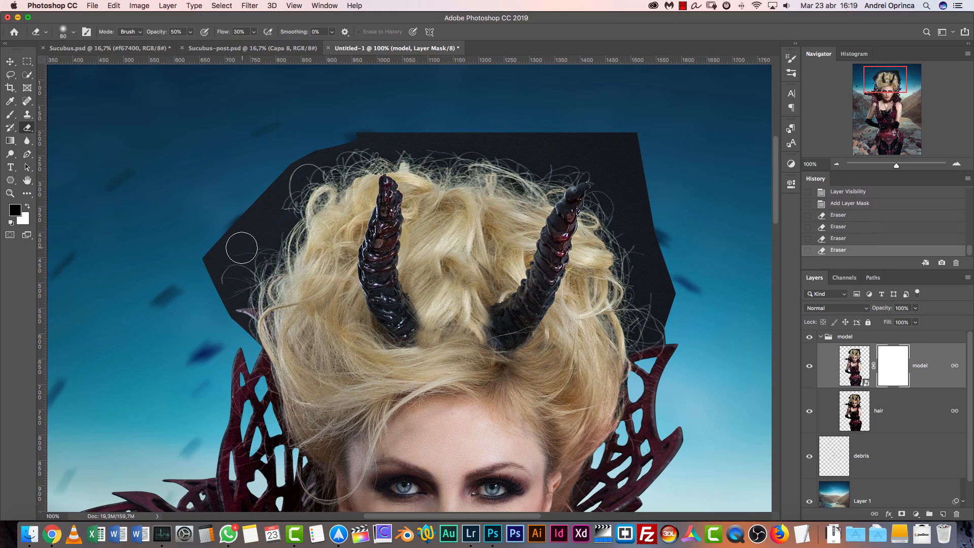
# Mask out the backdrop's outer left part on the model mask with a soft black 100 px Brush at 50% opacity and 30% flow
pyautogui.click(12, 116)
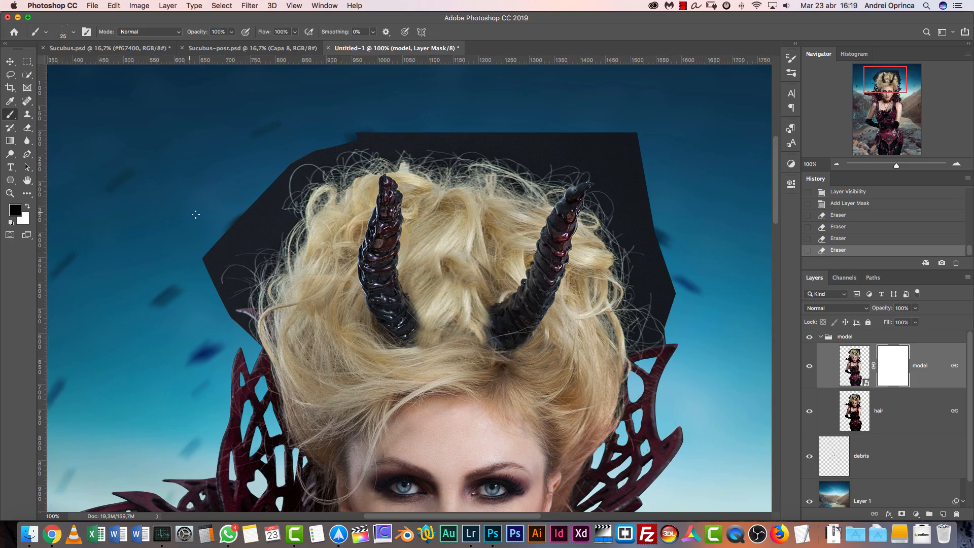
pyautogui.rightClick(233, 129)
pyautogui.click(349, 198)
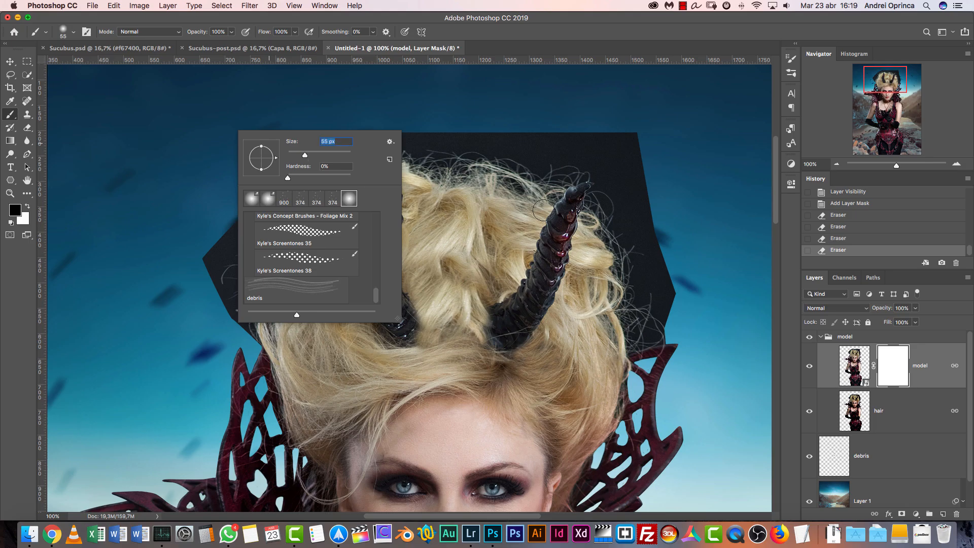
pyautogui.click(901, 360)
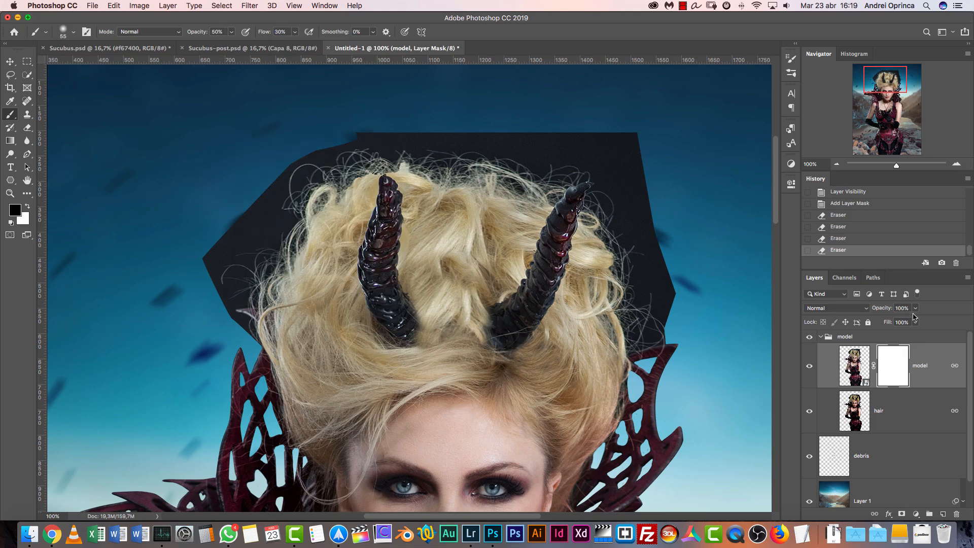
pyautogui.moveTo(201, 282); pyautogui.dragTo(219, 231)
pyautogui.press(']')
pyautogui.moveTo(242, 199)
pyautogui.mouseDown()
pyautogui.moveTo(250, 191)
pyautogui.moveTo(206, 234)
pyautogui.moveTo(221, 221)
pyautogui.mouseUp()
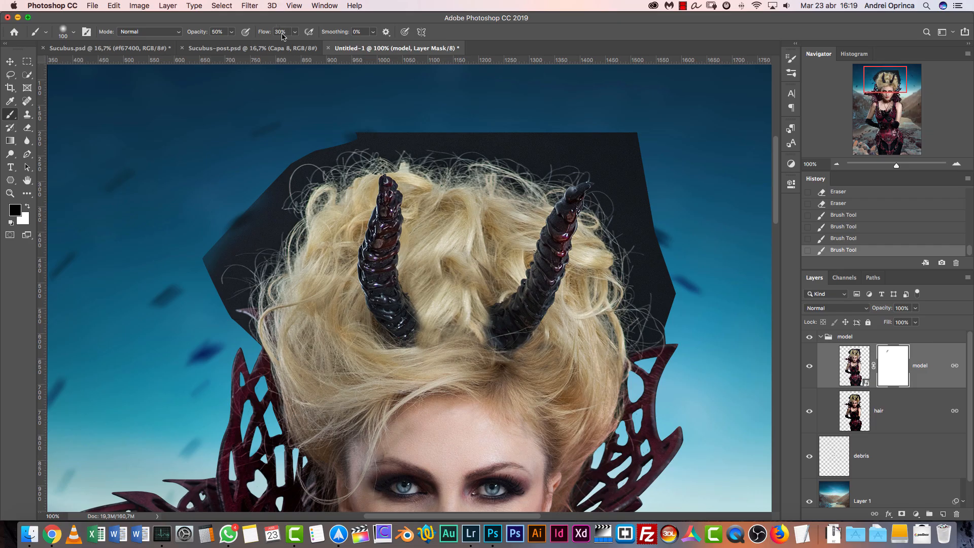
pyautogui.moveTo(233, 178)
pyautogui.mouseDown()
pyautogui.moveTo(194, 275)
pyautogui.moveTo(217, 305)
pyautogui.moveTo(231, 227)
pyautogui.moveTo(239, 224)
pyautogui.moveTo(225, 257)
pyautogui.moveTo(259, 187)
pyautogui.moveTo(231, 218)
pyautogui.moveTo(269, 177)
pyautogui.moveTo(219, 245)
pyautogui.moveTo(253, 194)
pyautogui.moveTo(224, 235)
pyautogui.moveTo(213, 276)
pyautogui.moveTo(217, 320)
pyautogui.moveTo(219, 248)
pyautogui.moveTo(245, 175)
pyautogui.moveTo(276, 199)
pyautogui.moveTo(295, 154)
pyautogui.moveTo(243, 208)
pyautogui.moveTo(376, 111)
pyautogui.moveTo(371, 134)
pyautogui.moveTo(263, 183)
pyautogui.mouseUp()
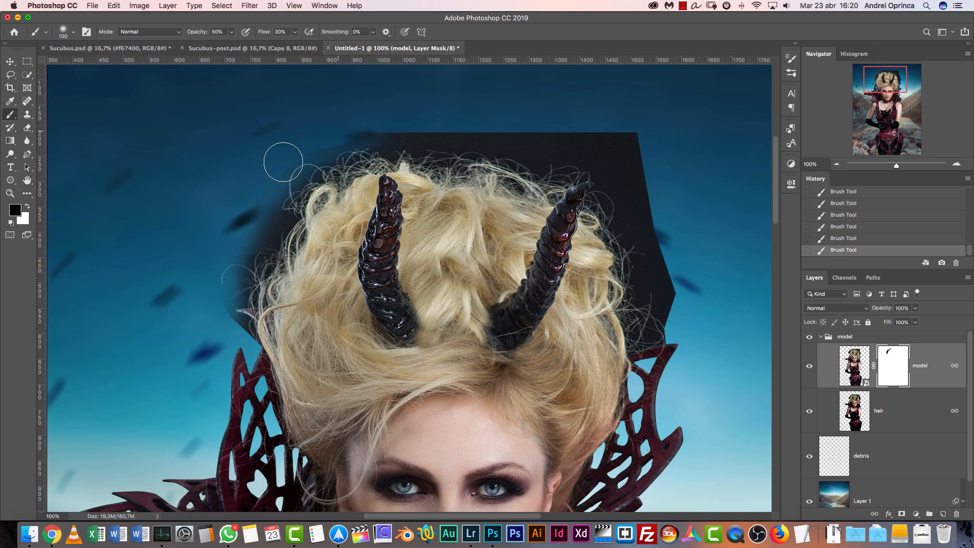
# Mask the backdrop closer to the hair's left edge with a 70 px Brush at 80% opacity and 60% flow
pyautogui.press('[')
pyautogui.press('[')
pyautogui.press('[')
pyautogui.press('[')
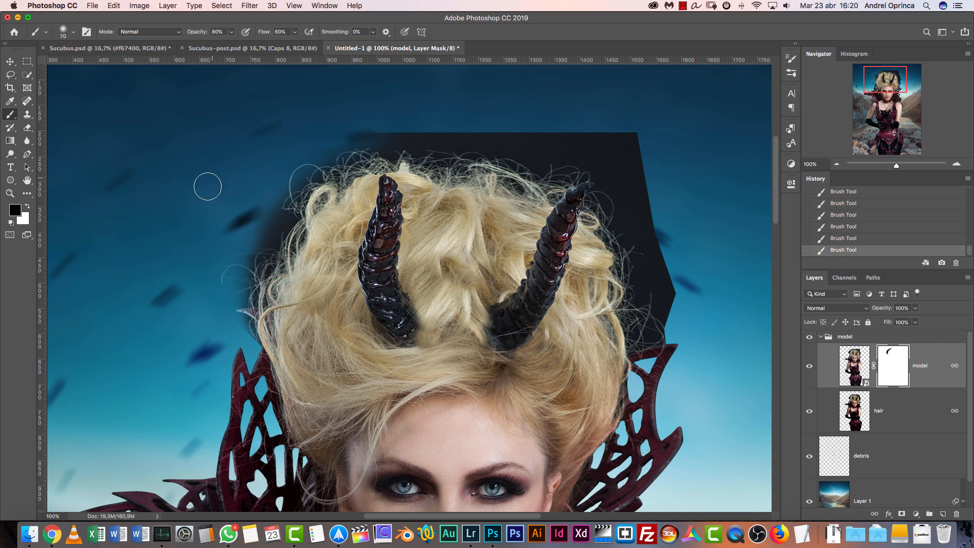
pyautogui.moveTo(275, 207)
pyautogui.mouseDown()
pyautogui.moveTo(240, 287)
pyautogui.moveTo(246, 297)
pyautogui.moveTo(249, 270)
pyautogui.moveTo(253, 322)
pyautogui.mouseUp()
pyautogui.press(']')
pyautogui.press(']')
pyautogui.press(']')
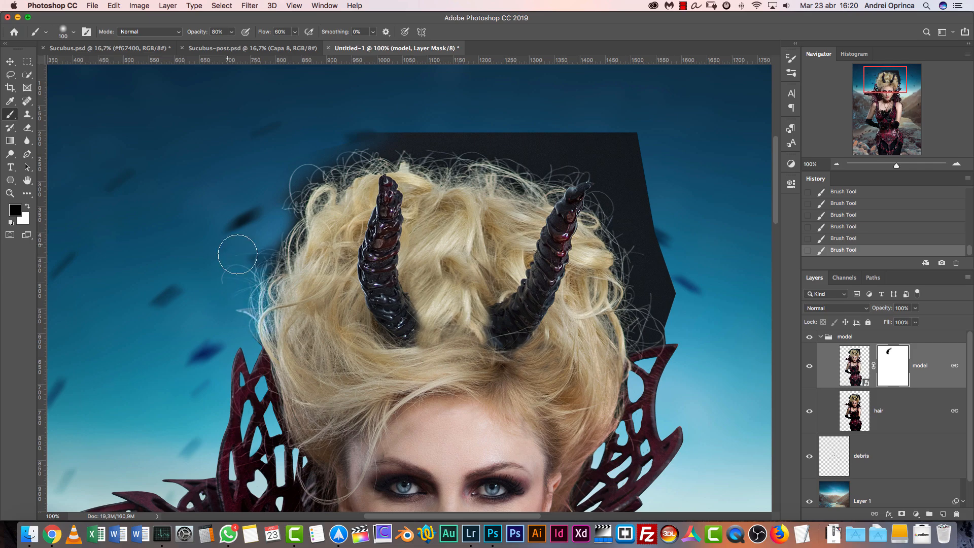
# Paint out the dark backdrop remnant behind the loose strands at the hair's upper left edge with a 70 px Brush
pyautogui.click(956, 166)
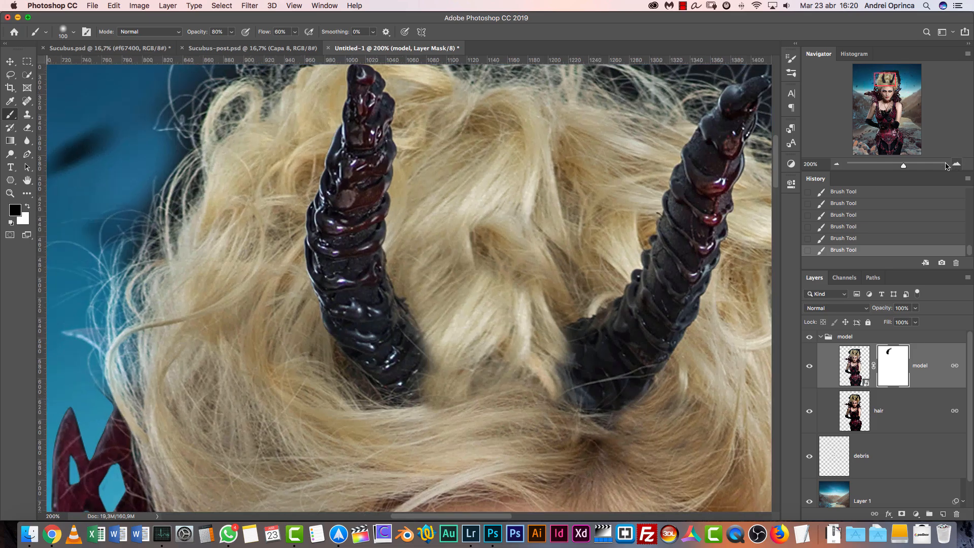
pyautogui.click(956, 167)
pyautogui.click(956, 167)
pyautogui.moveTo(886, 80); pyautogui.dragTo(878, 81)
pyautogui.press('[')
pyautogui.press('[')
pyautogui.press('[')
pyautogui.press('[')
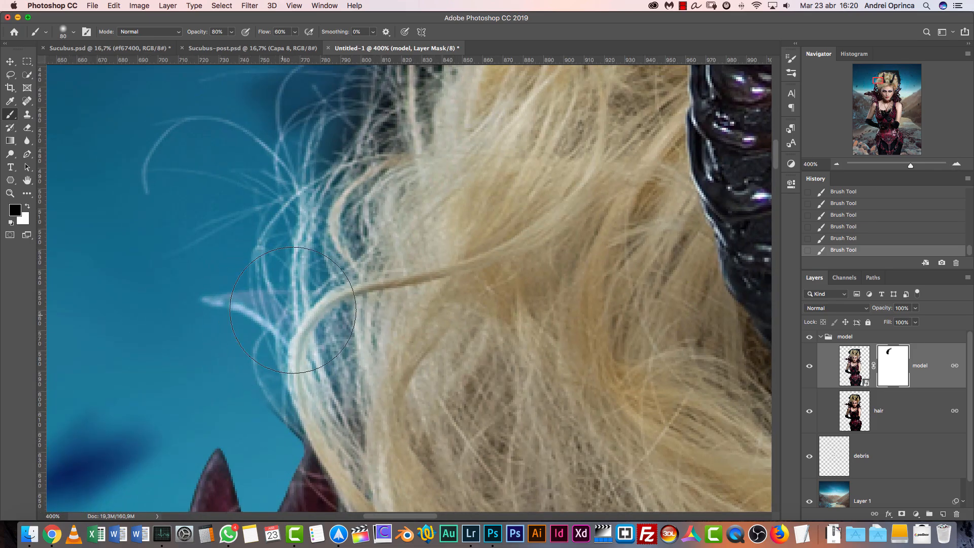
pyautogui.click(837, 164)
pyautogui.click(838, 164)
pyautogui.click(837, 164)
pyautogui.press('[')
pyautogui.press('[')
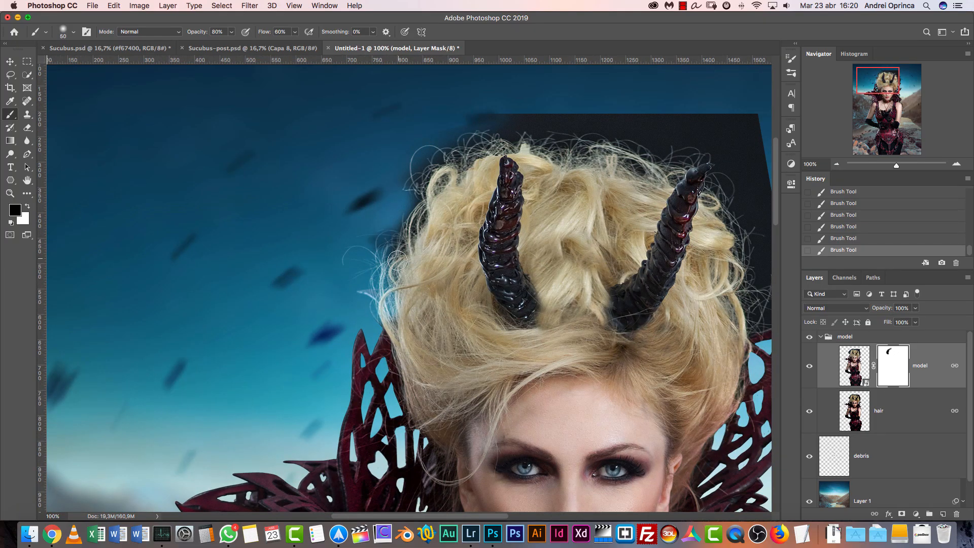
pyautogui.moveTo(405, 207)
pyautogui.mouseDown()
pyautogui.moveTo(376, 259)
pyautogui.moveTo(394, 241)
pyautogui.mouseUp()
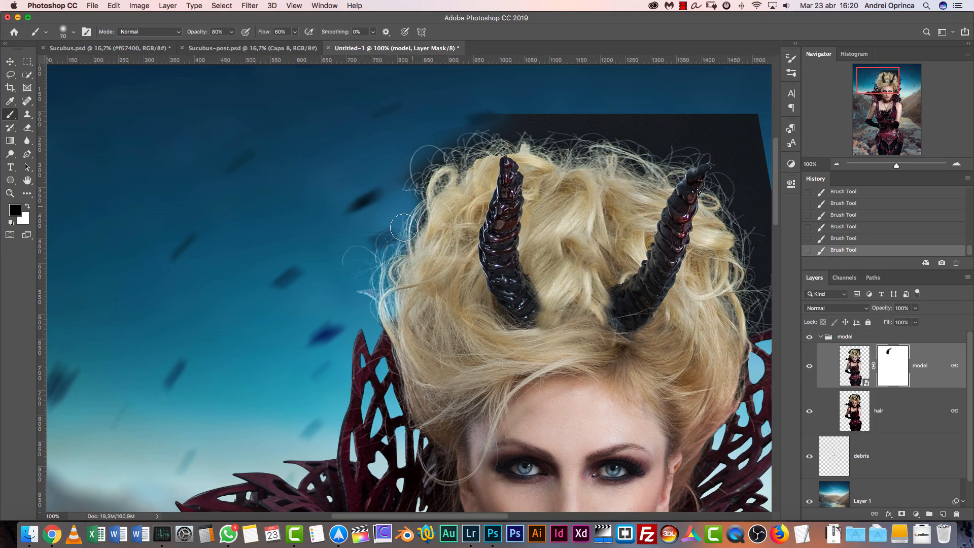
# Mask the backdrop above the left horn with a soft 250 px Brush, reducing it to 150 px near the hair
pyautogui.moveTo(422, 169); pyautogui.dragTo(294, 287)
pyautogui.press(']')
pyautogui.press(']')
pyautogui.press(']')
pyautogui.press(']')
pyautogui.press(']')
pyautogui.press(']')
pyautogui.press(']')
pyautogui.press(']')
pyautogui.rightClick(297, 200)
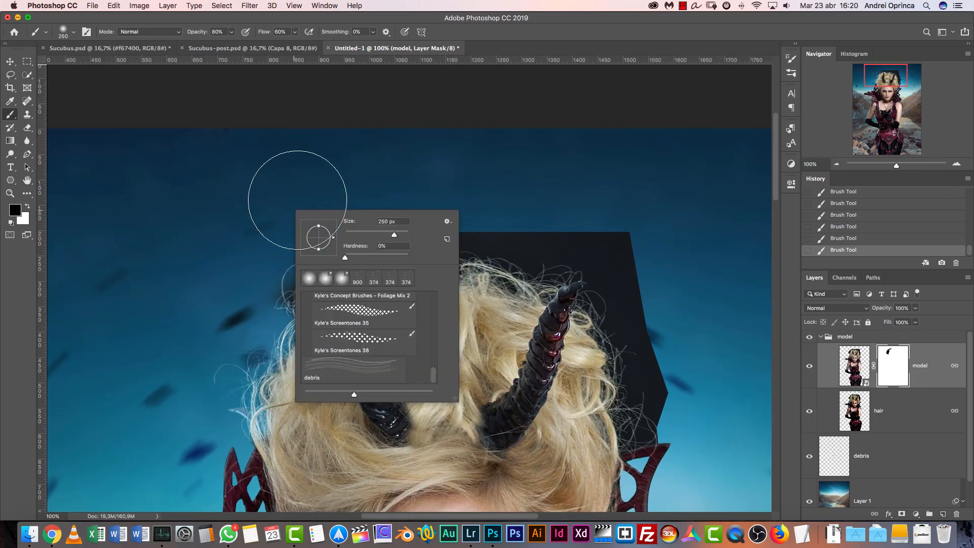
pyautogui.click(256, 229)
pyautogui.moveTo(304, 241); pyautogui.dragTo(341, 211)
pyautogui.press('[')
pyautogui.press('[')
pyautogui.press('[')
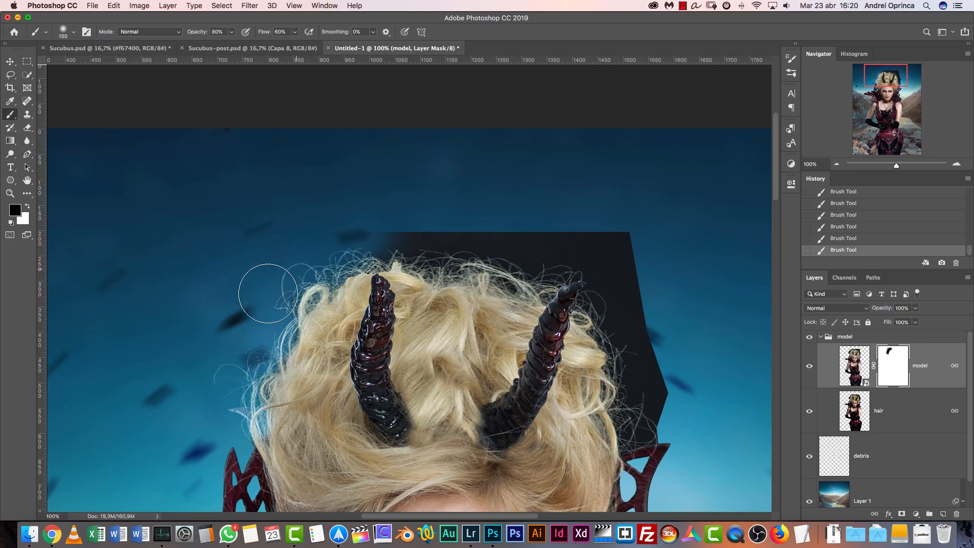
# Mask the backdrop above the middle of the hair with a large soft Brush, and undo the last 70 px touch-up stroke
pyautogui.press(']')
pyautogui.press(']')
pyautogui.press(']')
pyautogui.moveTo(370, 224)
pyautogui.mouseDown()
pyautogui.moveTo(428, 211)
pyautogui.moveTo(447, 218)
pyautogui.mouseUp()
pyautogui.press('[')
pyautogui.press('[')
pyautogui.press('[')
pyautogui.press('[')
pyautogui.press('[')
pyautogui.press('[')
pyautogui.press('[')
pyautogui.press('[')
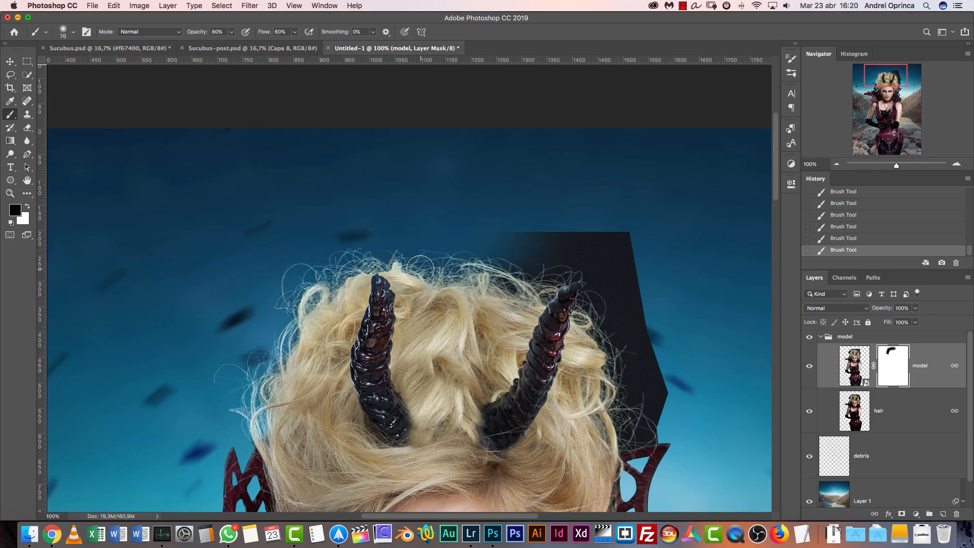
pyautogui.press('super+z')
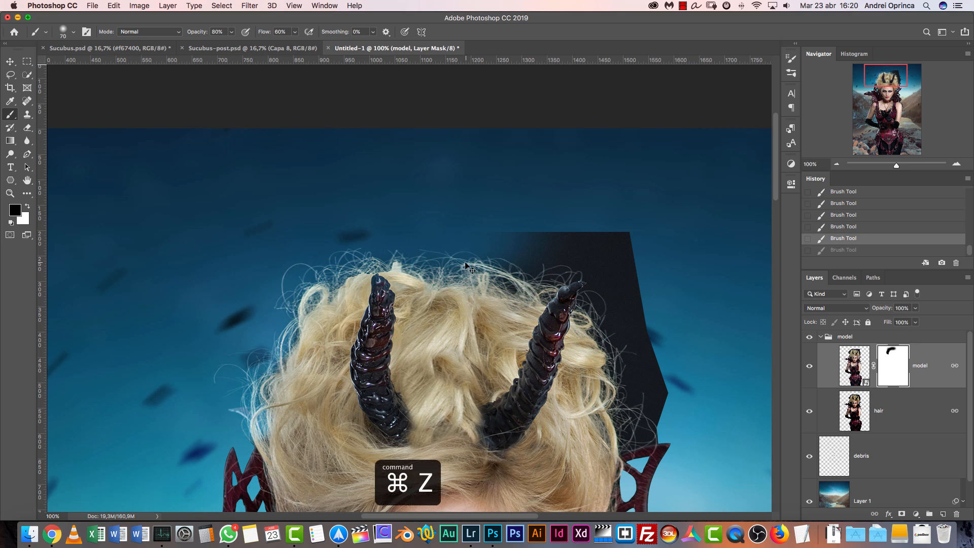
# Mask out the remaining backdrop above and beside the right horn with a 250 px Brush, reducing it to 150 px near the collar
pyautogui.press(']')
pyautogui.press(']')
pyautogui.press(']')
pyautogui.press(']')
pyautogui.press(']')
pyautogui.press(']')
pyautogui.press(']')
pyautogui.press(']')
pyautogui.press(']')
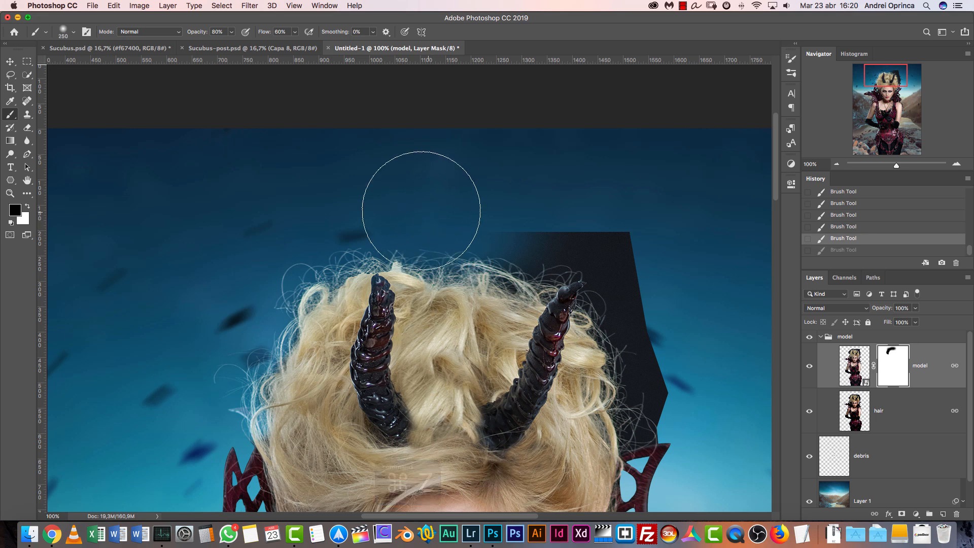
pyautogui.press('super+shift+z')
pyautogui.moveTo(533, 218)
pyautogui.mouseDown()
pyautogui.moveTo(574, 235)
pyautogui.moveTo(461, 210)
pyautogui.moveTo(531, 235)
pyautogui.mouseUp()
pyautogui.press('space')
pyautogui.moveTo(616, 268); pyautogui.dragTo(498, 195)
pyautogui.moveTo(483, 175)
pyautogui.mouseDown()
pyautogui.moveTo(536, 224)
pyautogui.moveTo(483, 162)
pyautogui.moveTo(527, 169)
pyautogui.moveTo(560, 229)
pyautogui.moveTo(488, 150)
pyautogui.moveTo(571, 251)
pyautogui.moveTo(560, 273)
pyautogui.moveTo(560, 264)
pyautogui.moveTo(568, 362)
pyautogui.moveTo(551, 350)
pyautogui.moveTo(529, 377)
pyautogui.moveTo(551, 279)
pyautogui.moveTo(544, 340)
pyautogui.moveTo(538, 326)
pyautogui.moveTo(549, 328)
pyautogui.moveTo(526, 389)
pyautogui.moveTo(521, 344)
pyautogui.mouseUp()
pyautogui.press('[')
pyautogui.press('[')
pyautogui.press('[')
pyautogui.press('[')
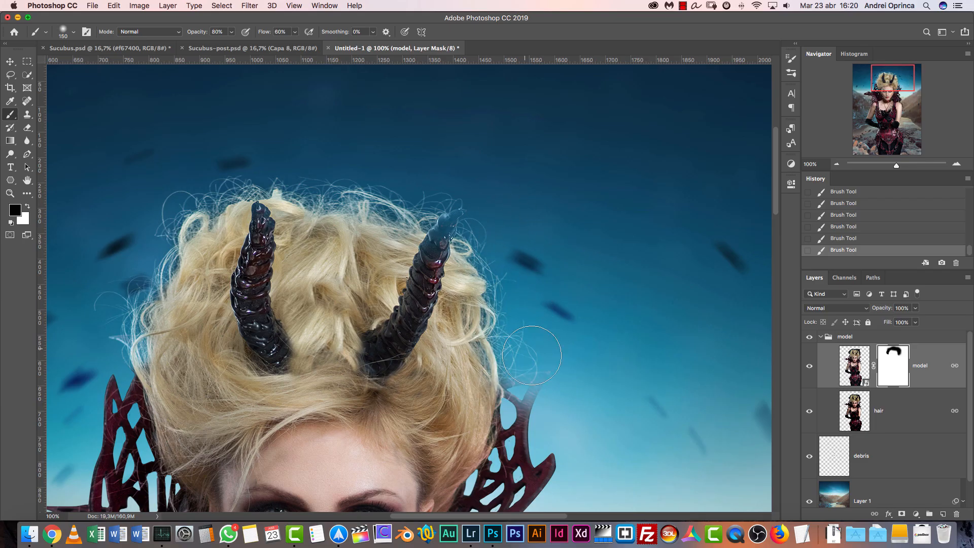
# Refine the mask along the hair's right edge with a soft 90 px Brush
pyautogui.press('[')
pyautogui.press('[')
pyautogui.press('[')
pyautogui.press('[')
pyautogui.press('[')
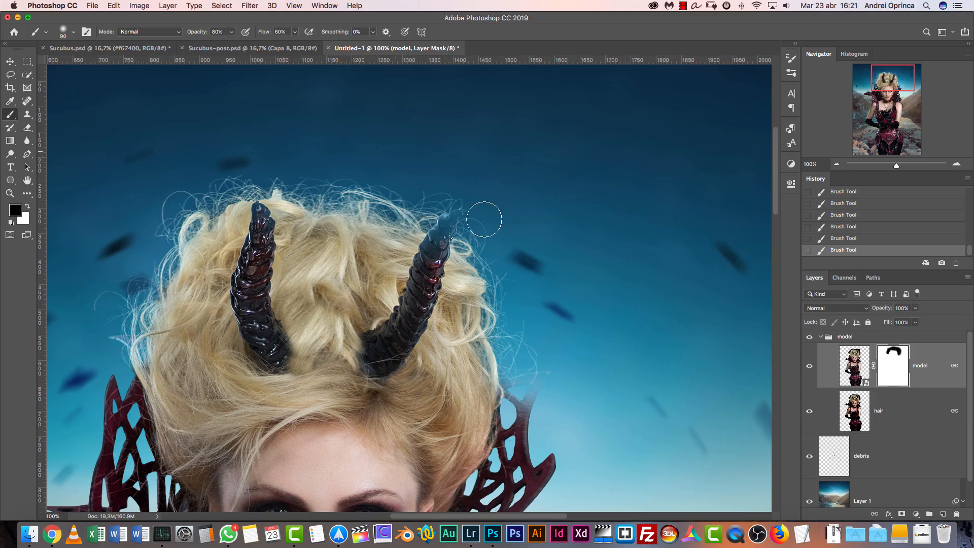
pyautogui.moveTo(500, 303); pyautogui.dragTo(499, 320)
# Load the model layer's outline as a selection to protect the area around the faded right collar tip
pyautogui.scroll(-5, 540, 300)
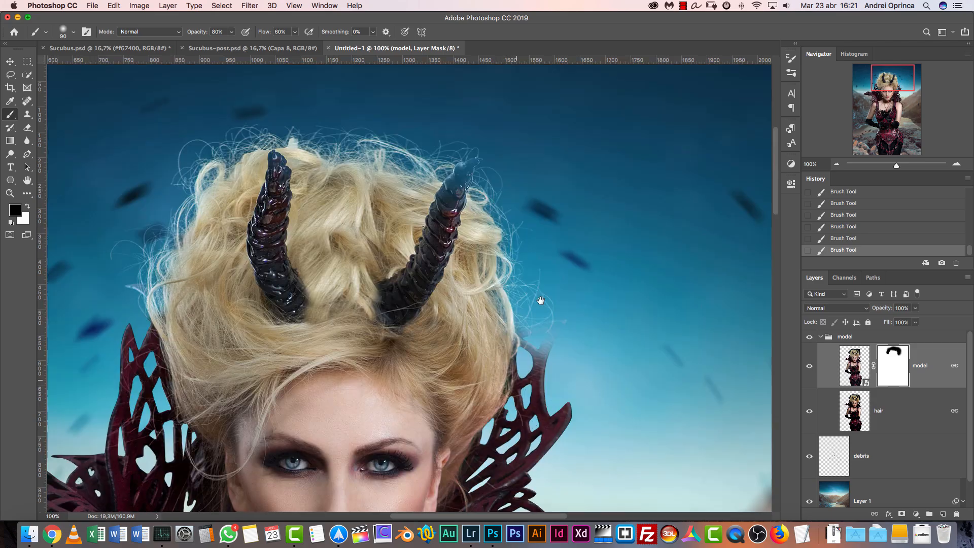
pyautogui.click(960, 165)
pyautogui.click(960, 165)
pyautogui.moveTo(618, 248); pyautogui.dragTo(220, 392)
pyautogui.moveTo(493, 247); pyautogui.dragTo(465, 224)
pyautogui.press('[')
pyautogui.press('[')
pyautogui.press('[')
pyautogui.keyDown('super'); pyautogui.click(855, 408); pyautogui.keyUp('super')
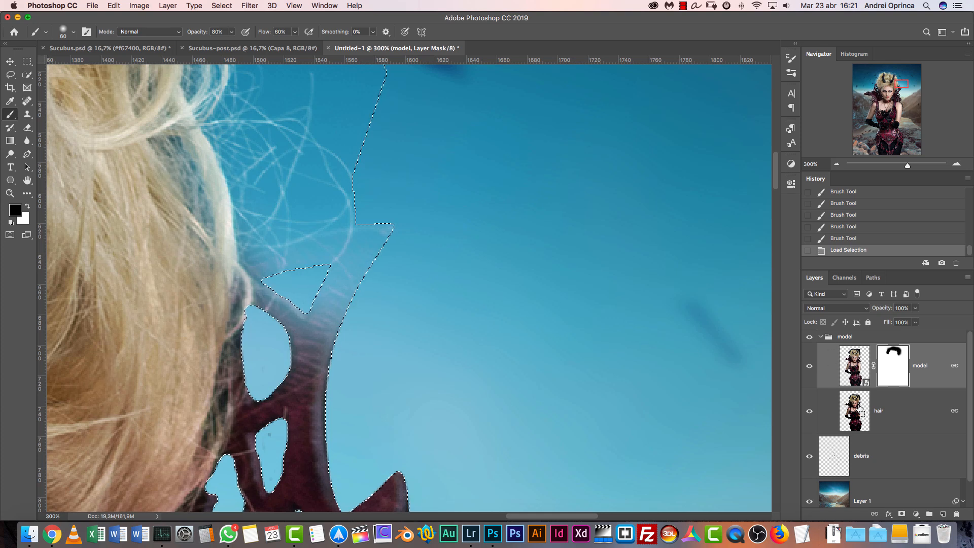
pyautogui.keyDown('shift'); pyautogui.keyDown('super'); pyautogui.click(866, 376); pyautogui.keyUp('super'); pyautogui.keyUp('shift')
pyautogui.keyDown('super'); pyautogui.click(866, 376); pyautogui.keyUp('super')
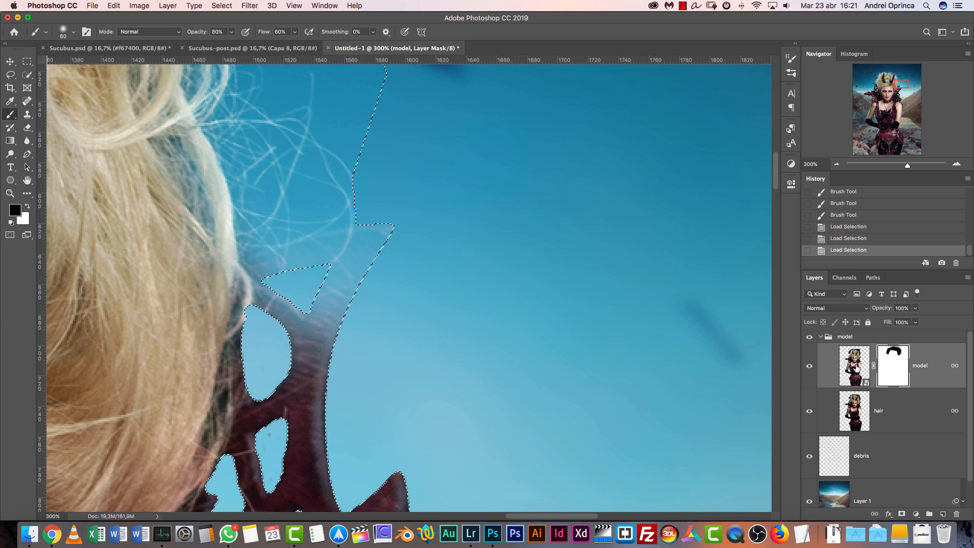
# Restore the right collar tip on the mask inside the selection with white 7 px and 10 px Brushes, and deselect
pyautogui.press('[')
pyautogui.press('[')
pyautogui.press('[')
pyautogui.press('[')
pyautogui.press('x')
pyautogui.moveTo(321, 349)
pyautogui.mouseDown()
pyautogui.moveTo(340, 294)
pyautogui.moveTo(322, 367)
pyautogui.moveTo(361, 262)
pyautogui.moveTo(346, 291)
pyautogui.moveTo(378, 240)
pyautogui.mouseUp()
pyautogui.moveTo(373, 246)
pyautogui.mouseDown()
pyautogui.moveTo(302, 320)
pyautogui.moveTo(254, 281)
pyautogui.moveTo(381, 238)
pyautogui.moveTo(327, 367)
pyautogui.mouseUp()
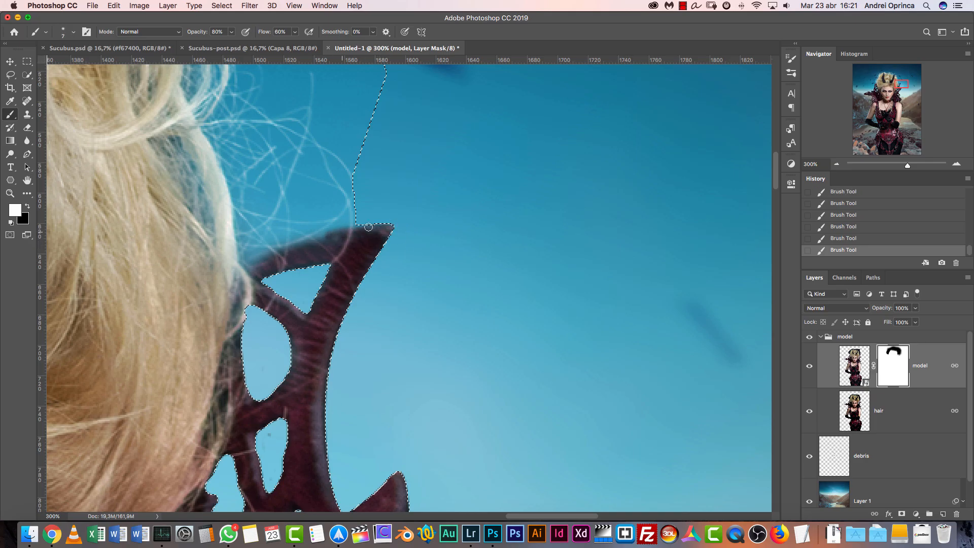
pyautogui.moveTo(309, 244)
pyautogui.mouseDown()
pyautogui.moveTo(239, 271)
pyautogui.moveTo(318, 246)
pyautogui.moveTo(265, 270)
pyautogui.moveTo(295, 265)
pyautogui.moveTo(276, 253)
pyautogui.mouseUp()
pyautogui.press(']')
pyautogui.press('super+d')
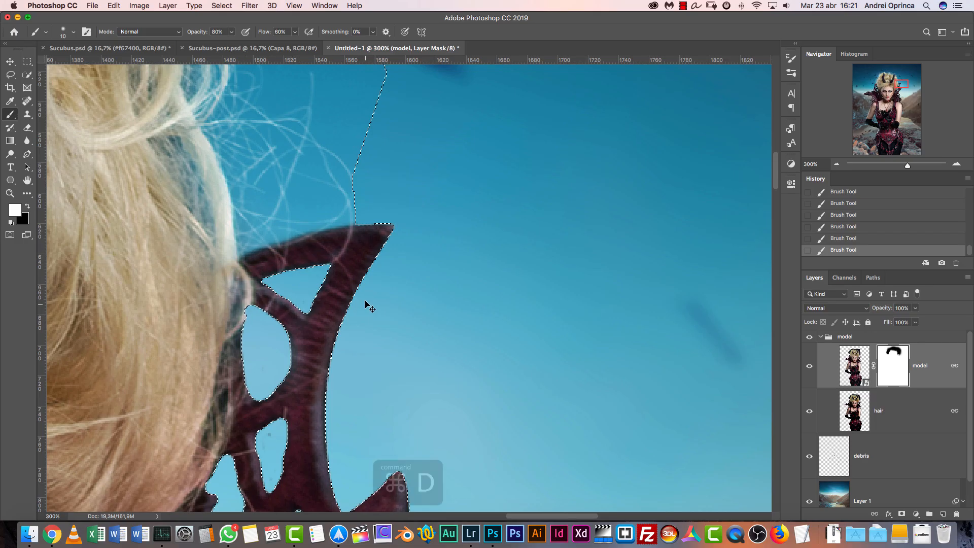
# Clean the backdrop fringe along the top edge of the restored collar tip with a black 10 px Brush on the mask
pyautogui.click(365, 238)
pyautogui.press('x')
pyautogui.click(360, 218)
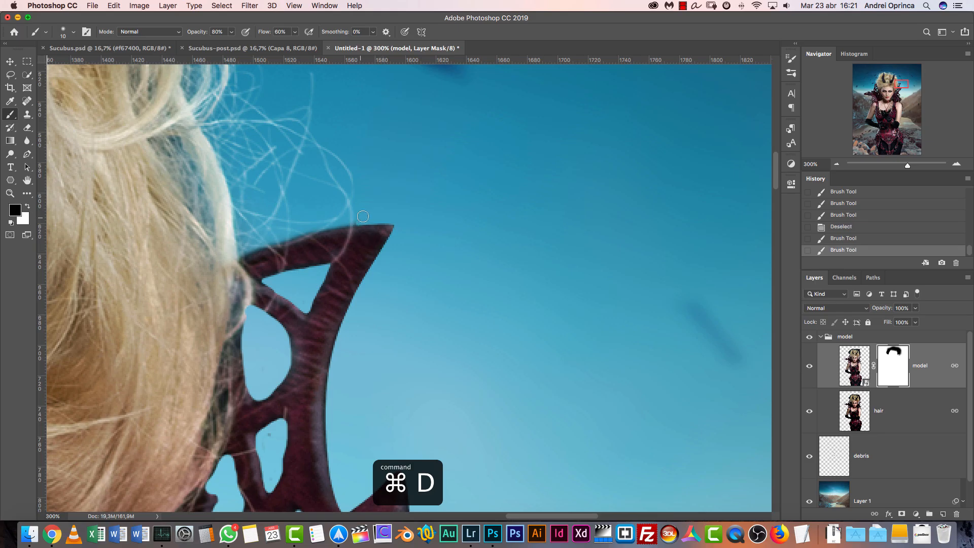
pyautogui.moveTo(354, 219); pyautogui.dragTo(312, 229)
pyautogui.press('super+1')
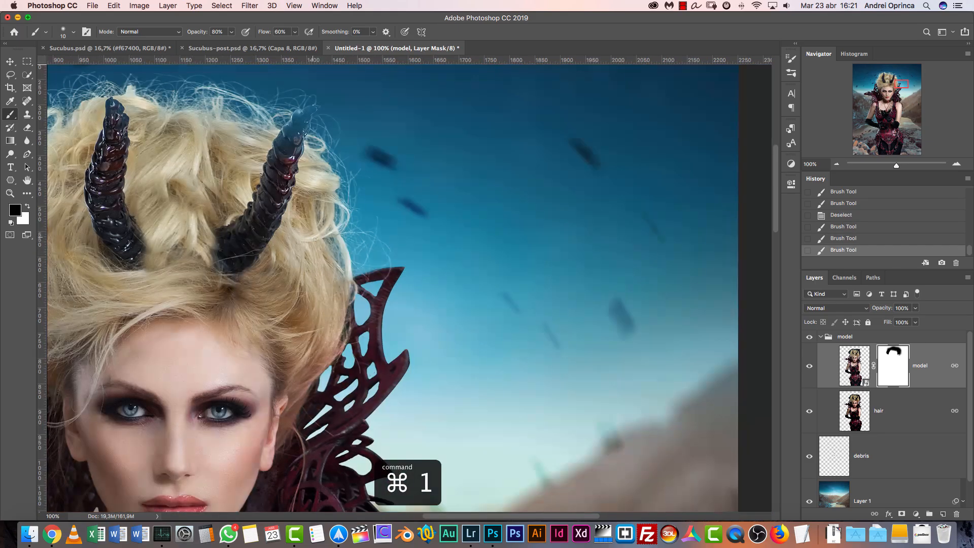
# Mask out the dark specks inside the right collar's openings with a small black Brush, reduced to 5 px
pyautogui.click(957, 163)
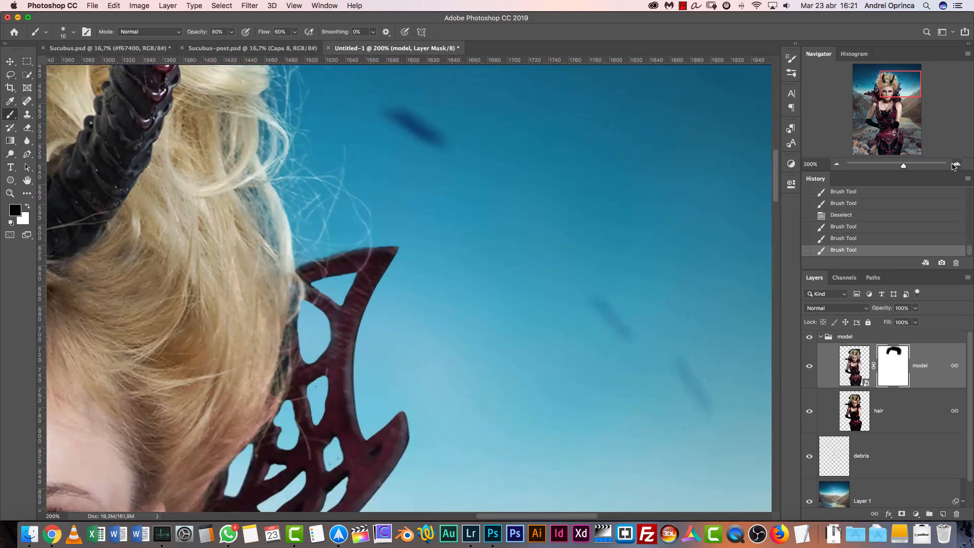
pyautogui.click(957, 163)
pyautogui.click(956, 163)
pyautogui.moveTo(509, 406); pyautogui.dragTo(653, 137)
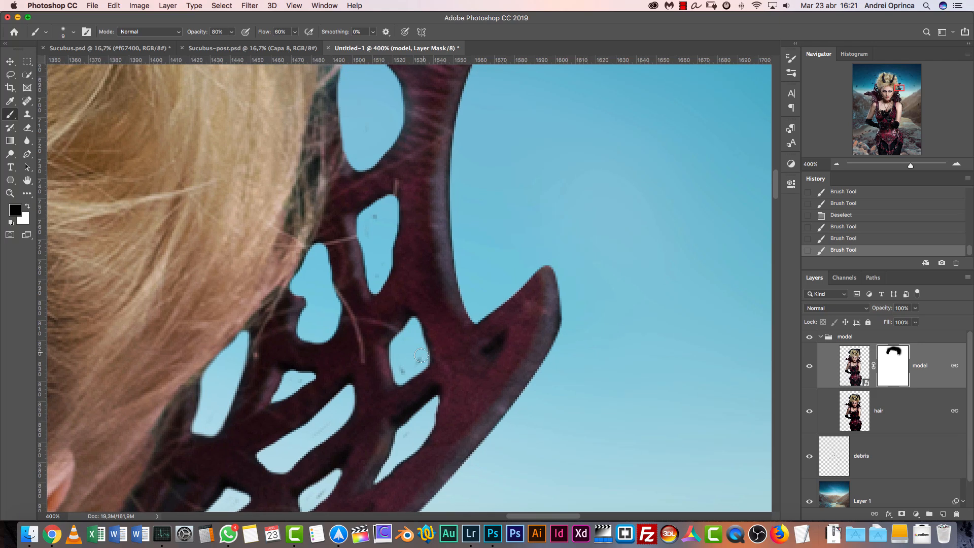
pyautogui.press('x')
pyautogui.press('x')
pyautogui.moveTo(421, 360)
pyautogui.mouseDown()
pyautogui.moveTo(403, 371)
pyautogui.moveTo(422, 354)
pyautogui.moveTo(401, 304)
pyautogui.mouseUp()
pyautogui.scroll(-5, 350, 445)
pyautogui.hscroll(-4, 350, 445)
pyautogui.press('[')
pyautogui.press('[')
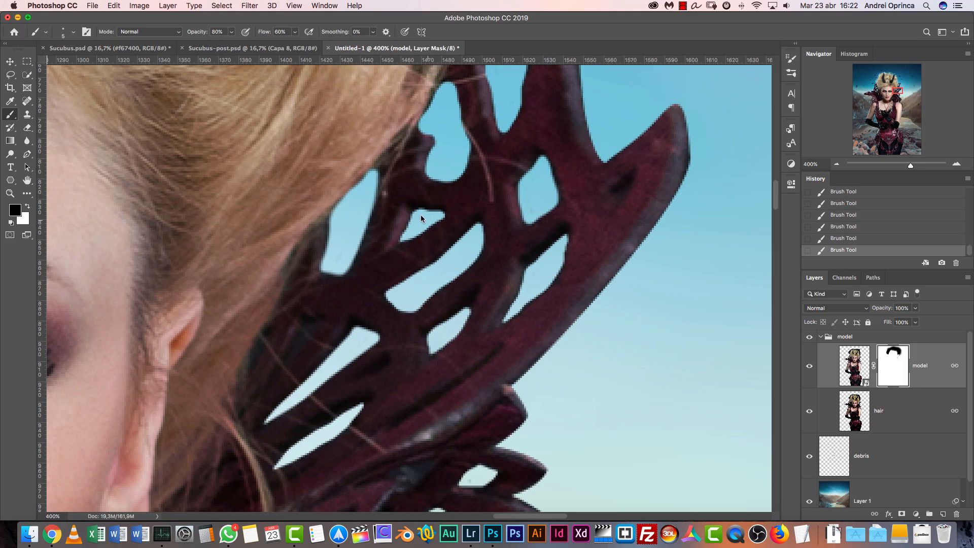
# Examine the openings of the left collar for leftover backdrop specks and check the face and both collars
pyautogui.click(836, 164)
pyautogui.press('super+1')
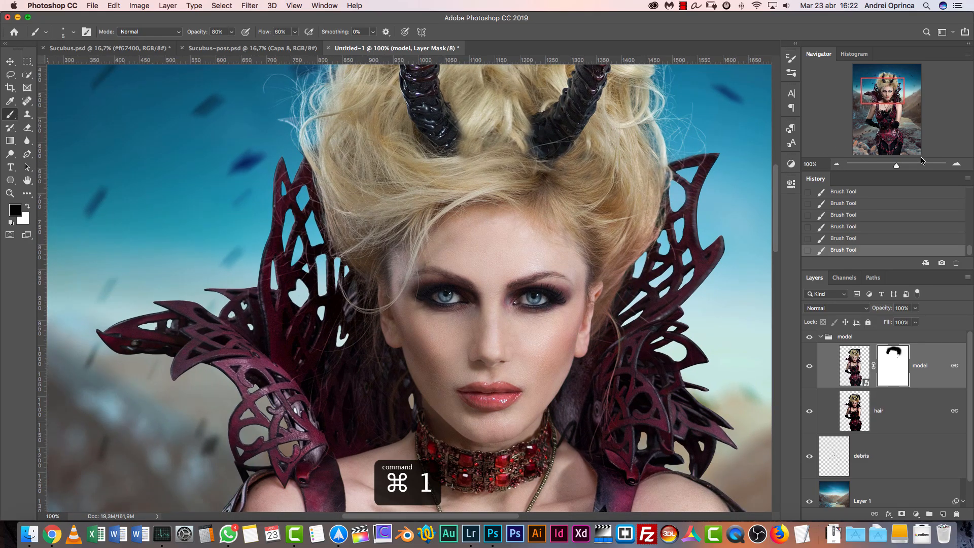
pyautogui.click(959, 164)
pyautogui.click(959, 164)
pyautogui.click(958, 164)
pyautogui.moveTo(311, 241); pyautogui.dragTo(662, 420)
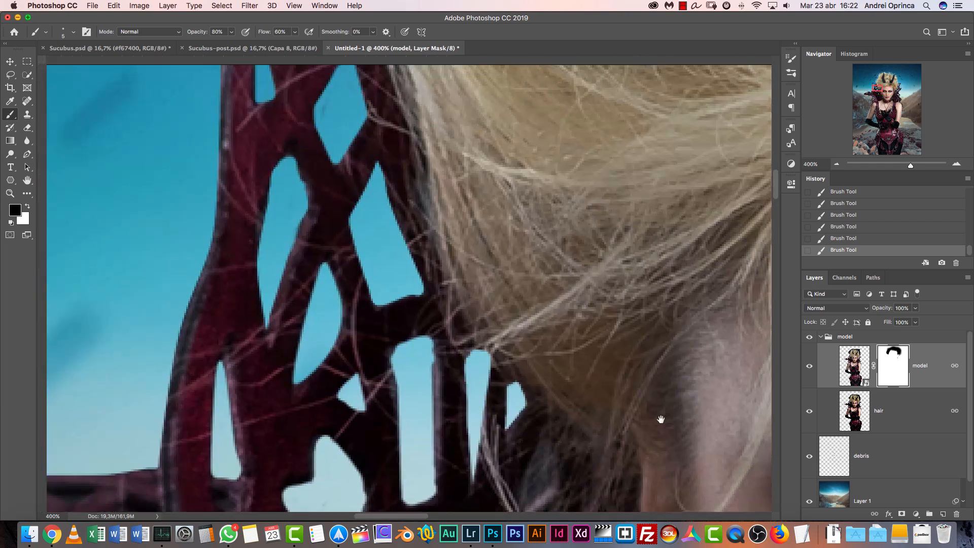
pyautogui.press('super+r')
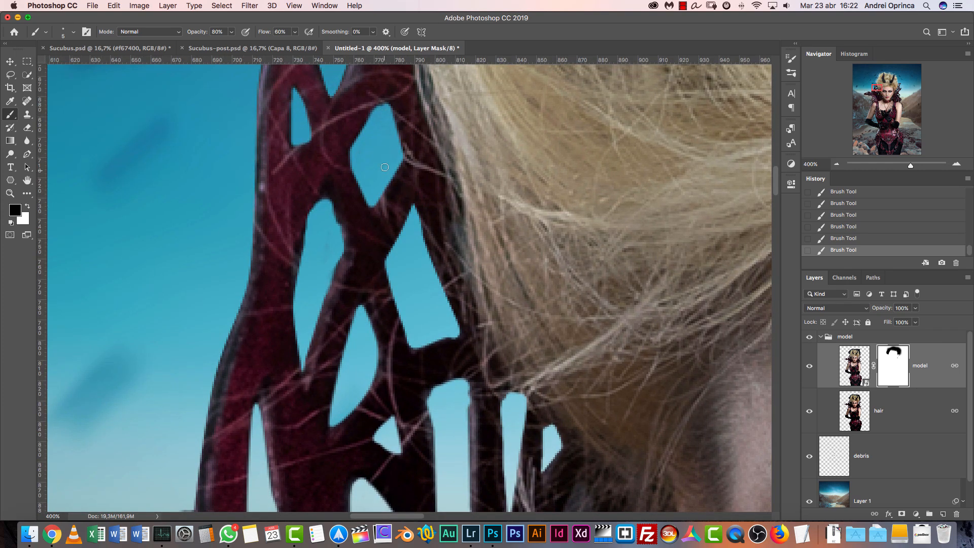
pyautogui.press('super+1')
pyautogui.moveTo(522, 369); pyautogui.dragTo(340, 288)
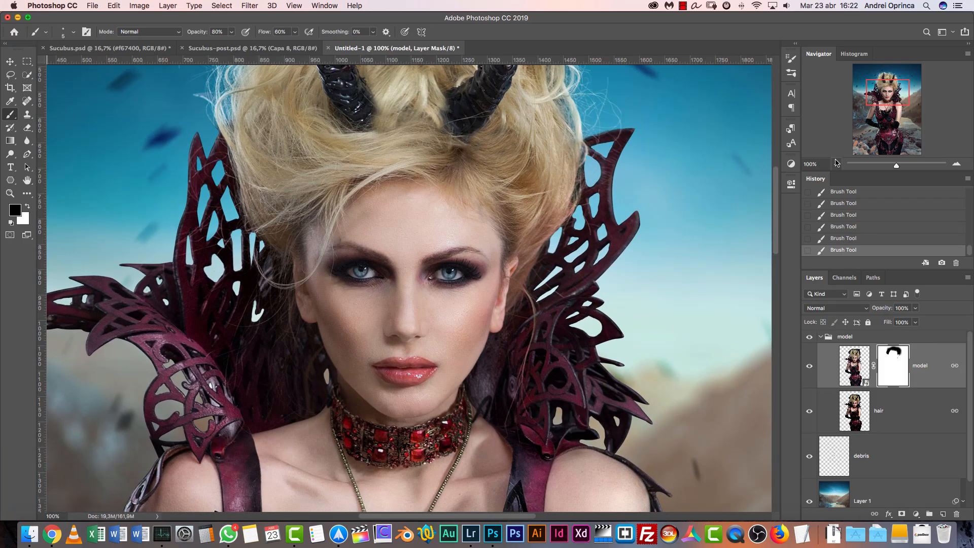
# Place the stock image 41112286_xl.jpg as an embedded layer above the model and commit it at its default size
pyautogui.click(837, 163)
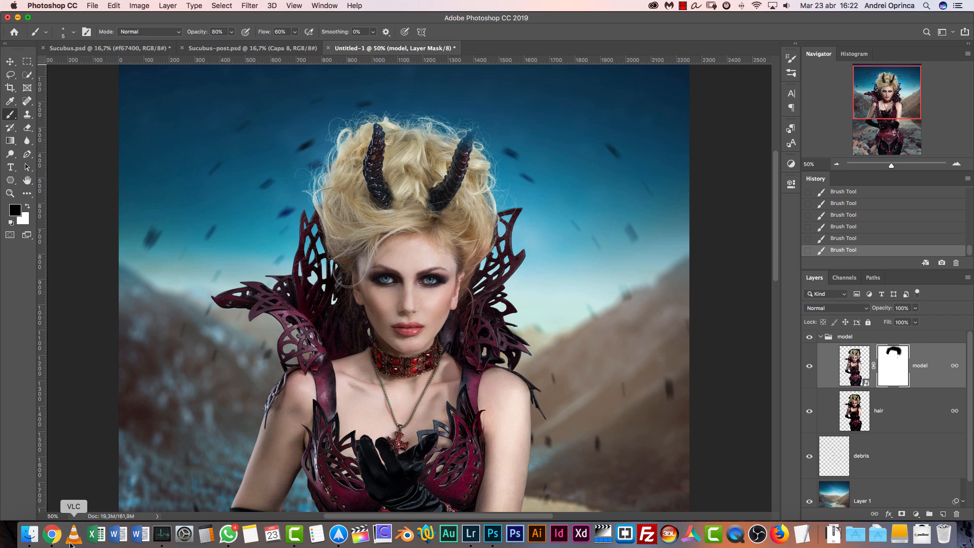
pyautogui.press('shift+super+d')
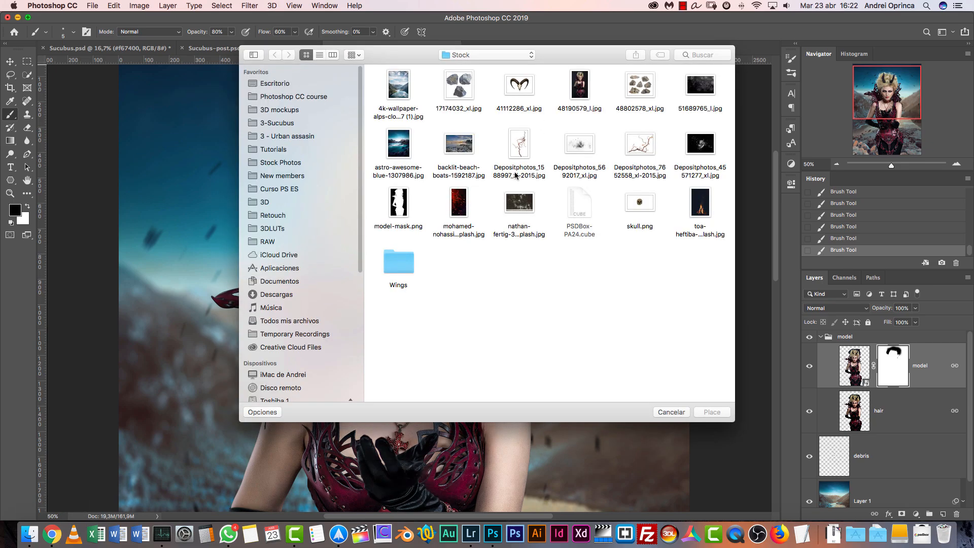
pyautogui.click(527, 93)
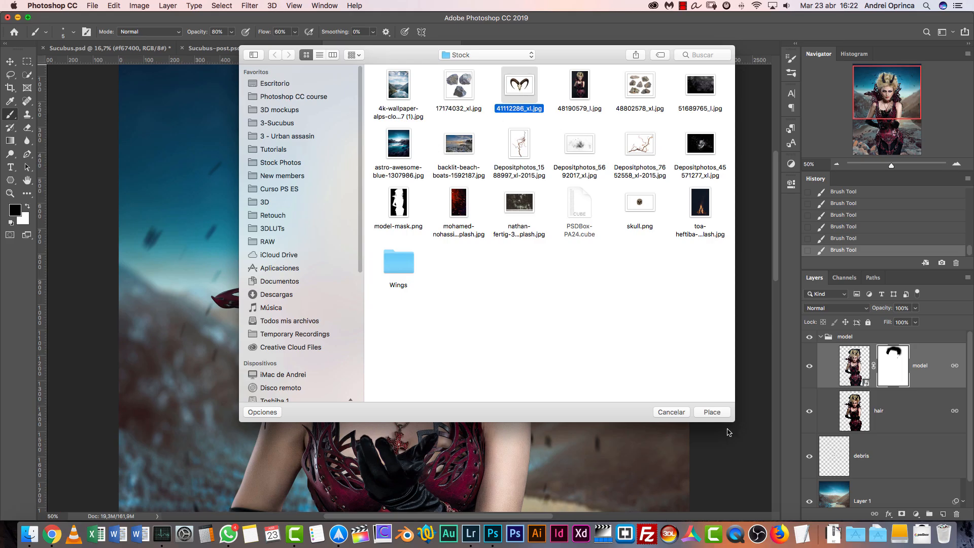
pyautogui.press('Return')
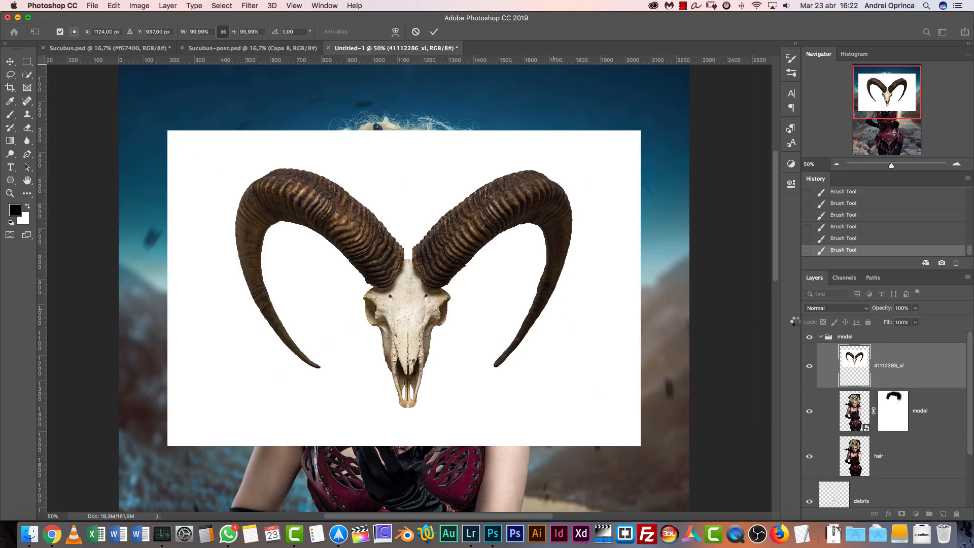
pyautogui.press('Return')
# Select the white background around the horned skull with the Magic Wand, add a layer mask from it and invert the mask
pyautogui.click(961, 165)
pyautogui.moveTo(27, 75); pyautogui.dragTo(71, 84)
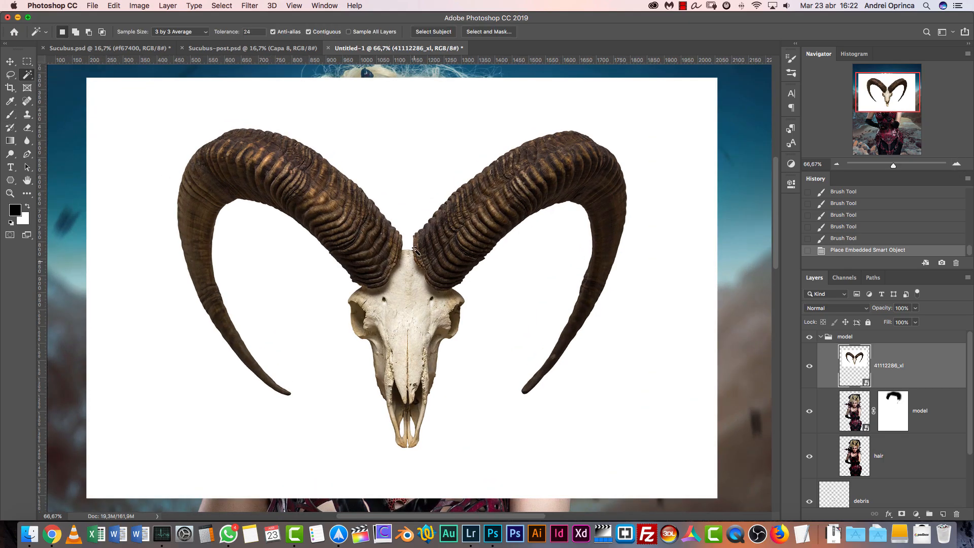
pyautogui.click(528, 312)
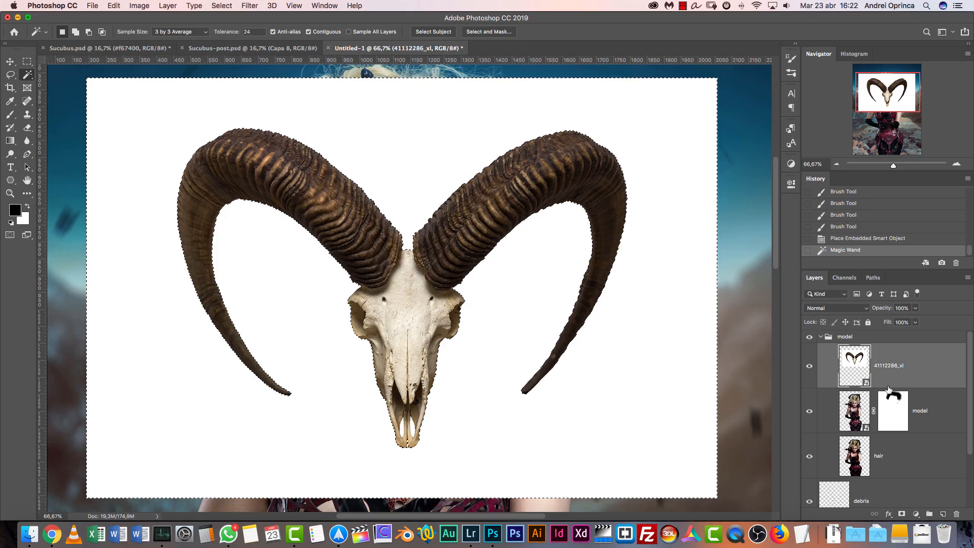
pyautogui.click(902, 515)
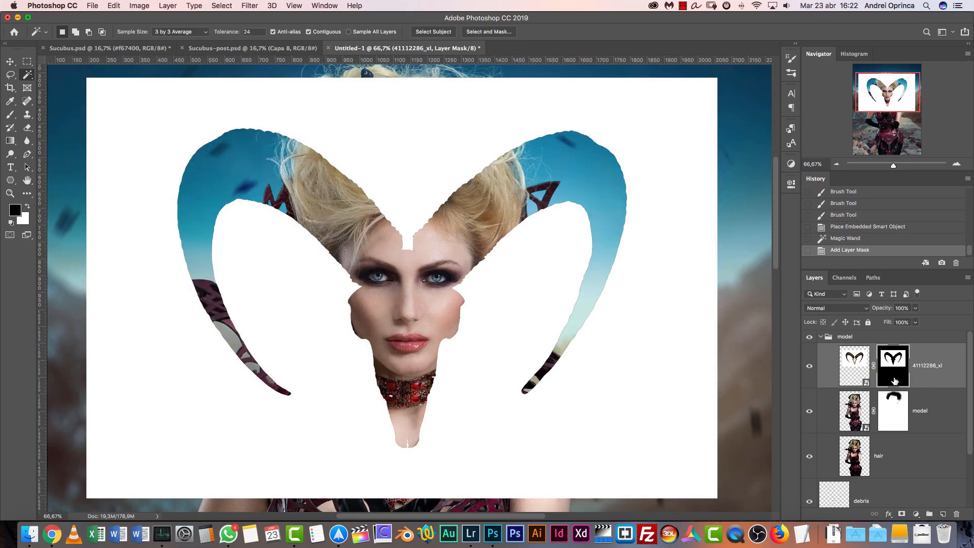
pyautogui.press('super+i')
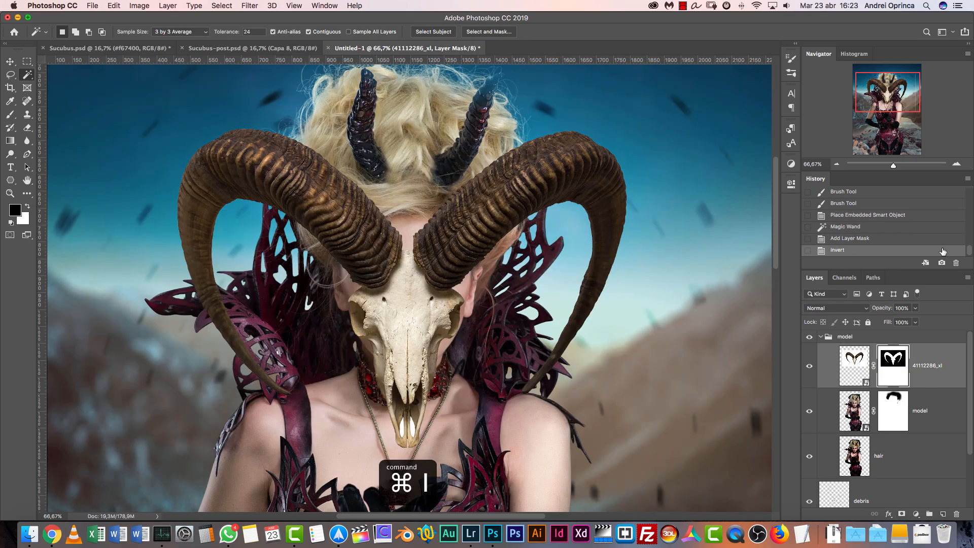
# Refine the horn mask in Select and Mask with Feather 2.8 px, Contrast 49% and Shift Edge -16%, output to Layer Mask
pyautogui.rightClick(889, 356)
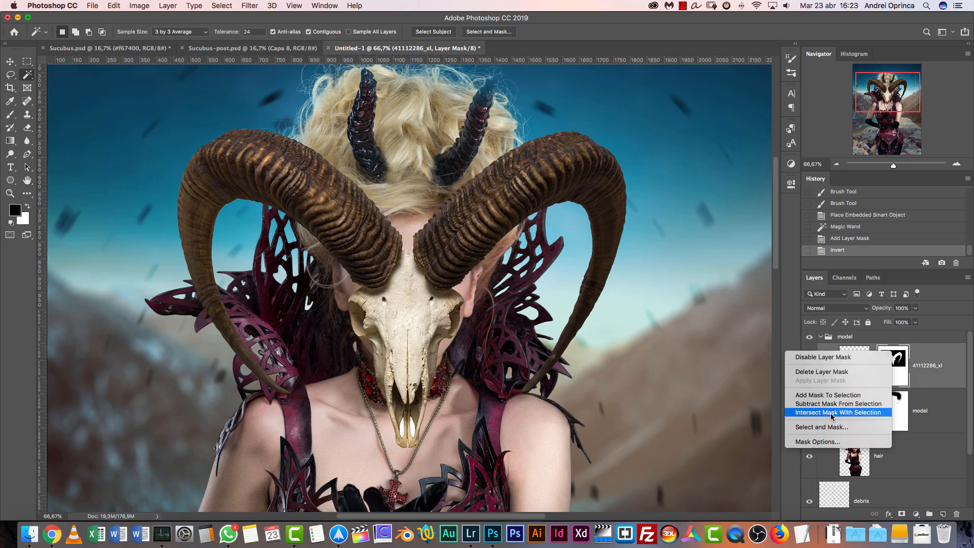
pyautogui.click(828, 428)
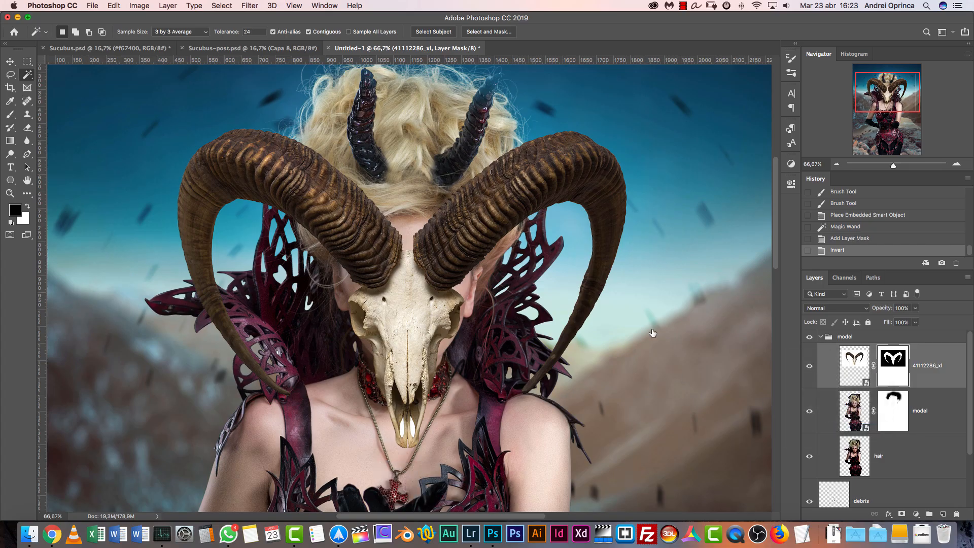
pyautogui.press('super+1')
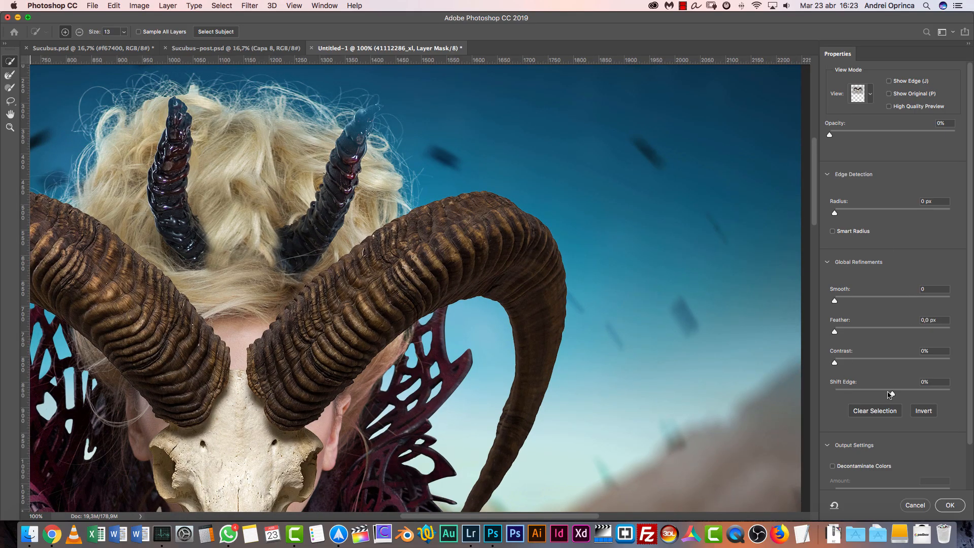
pyautogui.moveTo(893, 395); pyautogui.dragTo(892, 396)
pyautogui.click(845, 331)
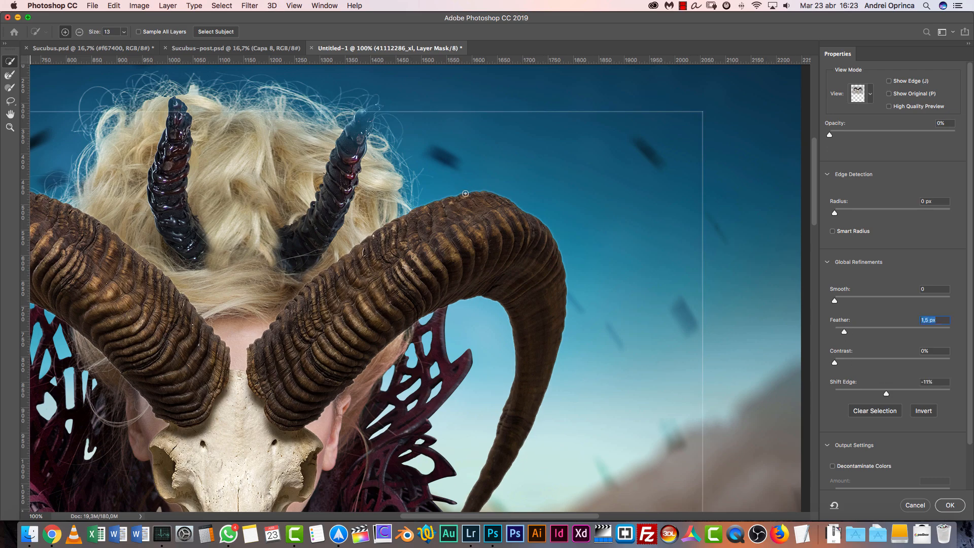
pyautogui.moveTo(846, 330); pyautogui.dragTo(849, 330)
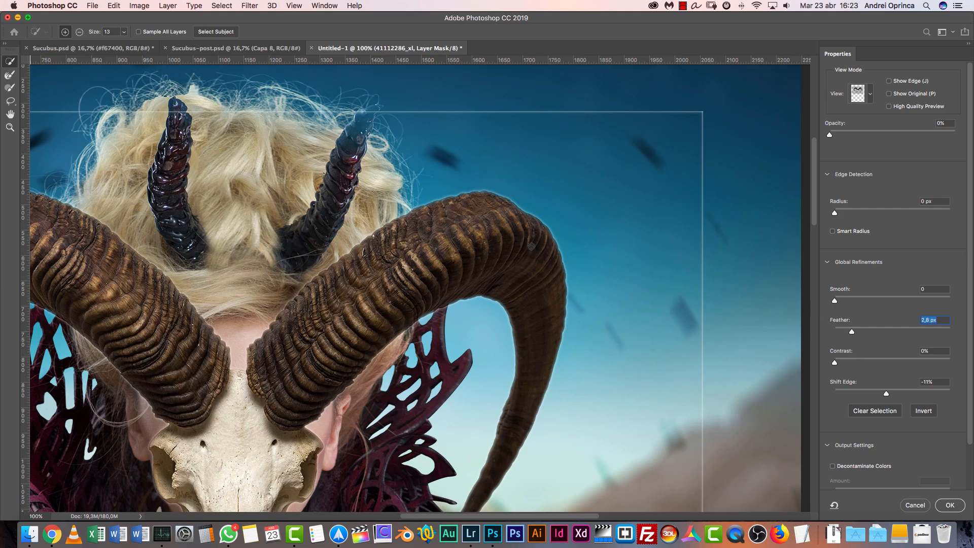
pyautogui.click(881, 395)
pyautogui.click(859, 360)
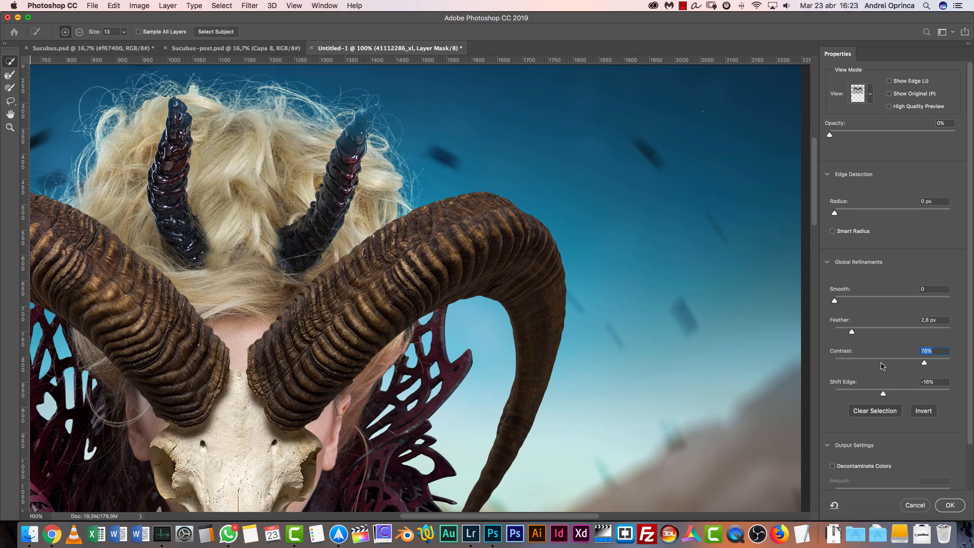
pyautogui.moveTo(900, 366); pyautogui.dragTo(891, 363)
pyautogui.moveTo(967, 392); pyautogui.dragTo(968, 470)
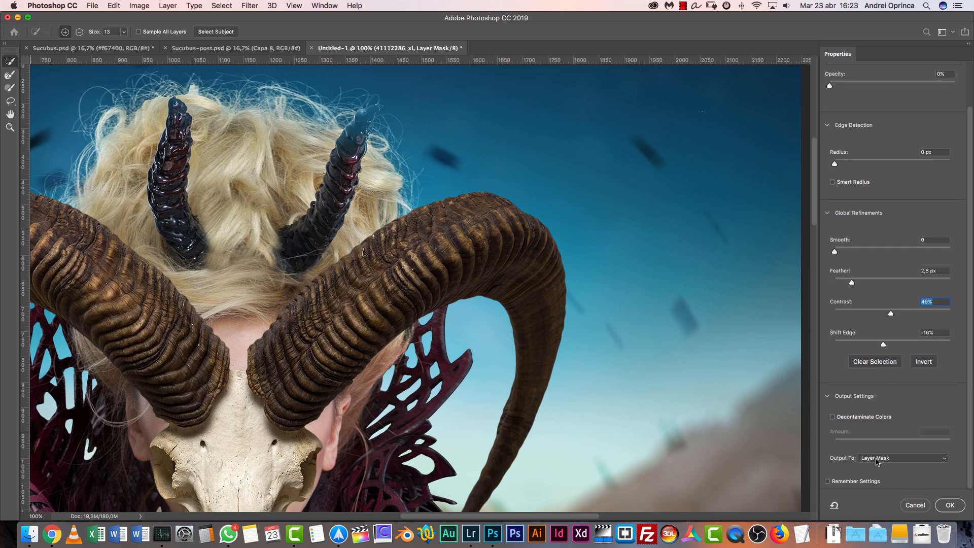
pyautogui.click(950, 505)
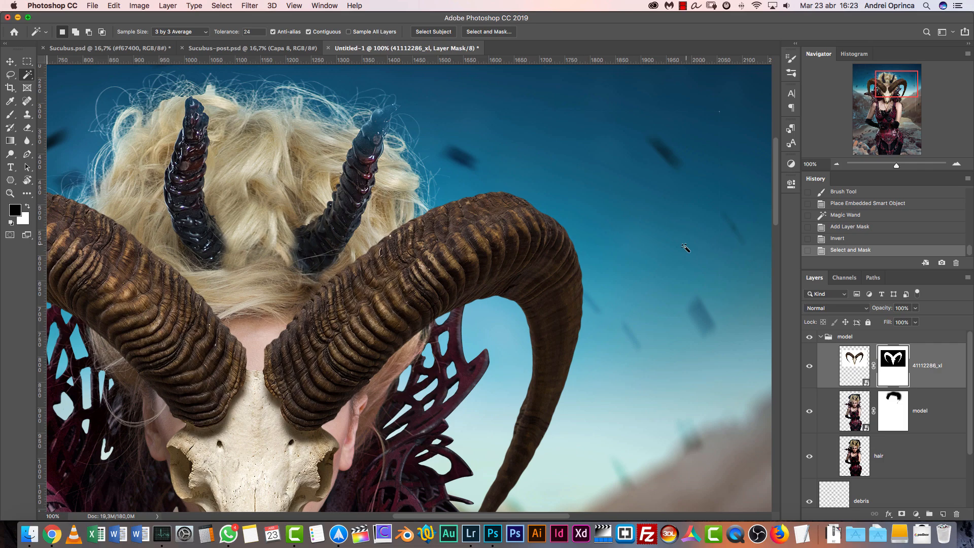
# Mask out the leftover specks and edge line in the sky beside the right horn with a black 80 px Brush
pyautogui.press('b')
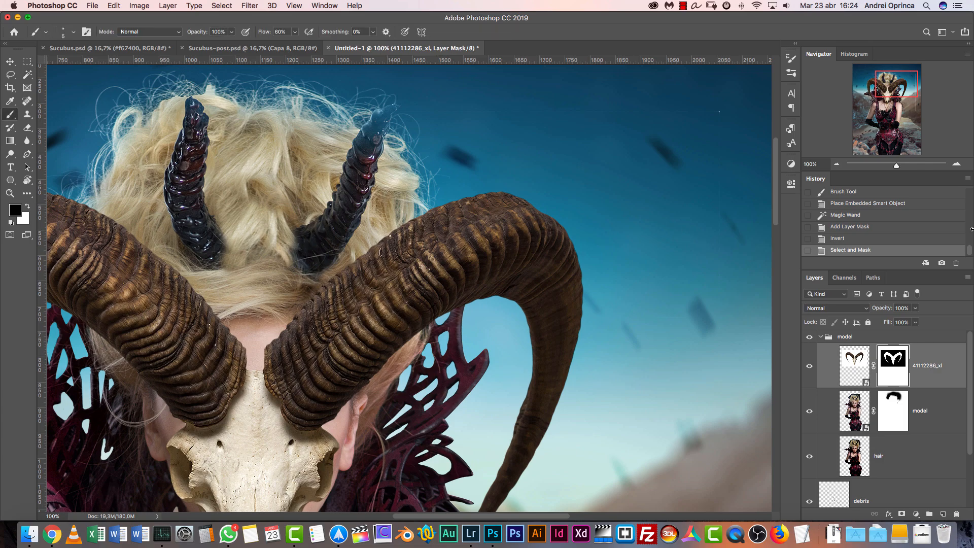
pyautogui.hscroll(4, 609, 223)
pyautogui.scroll(3, 609, 224)
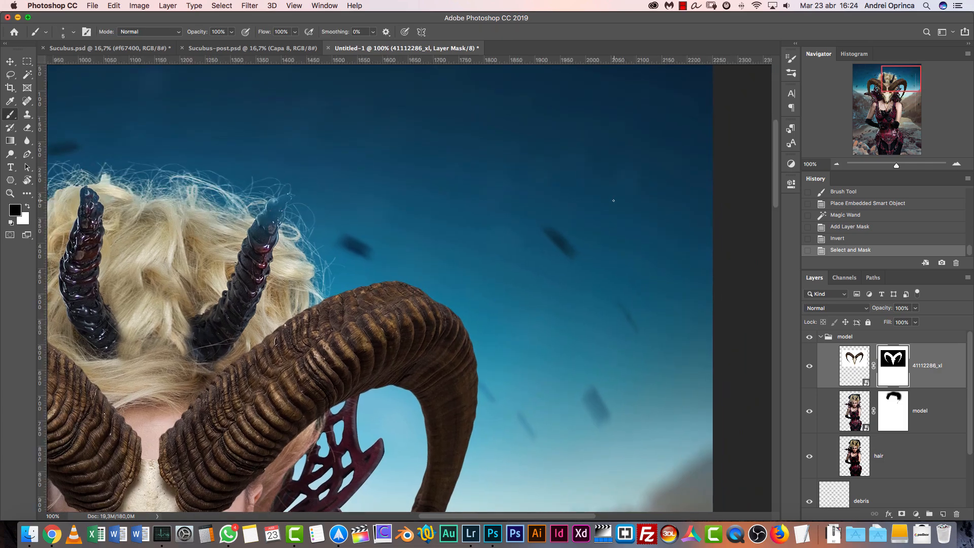
pyautogui.press(']')
pyautogui.press(']')
pyautogui.press(']')
pyautogui.press(']')
pyautogui.press(']')
pyautogui.press(']')
pyautogui.press(']')
pyautogui.press(']')
pyautogui.press(']')
pyautogui.press(']')
pyautogui.press(']')
pyautogui.press(']')
pyautogui.press(']')
pyautogui.press(']')
pyautogui.press(']')
pyautogui.moveTo(615, 193); pyautogui.dragTo(618, 233)
pyautogui.scroll(-5, 616, 233)
pyautogui.hscroll(2, 617, 233)
pyautogui.moveTo(588, 121); pyautogui.dragTo(570, 259)
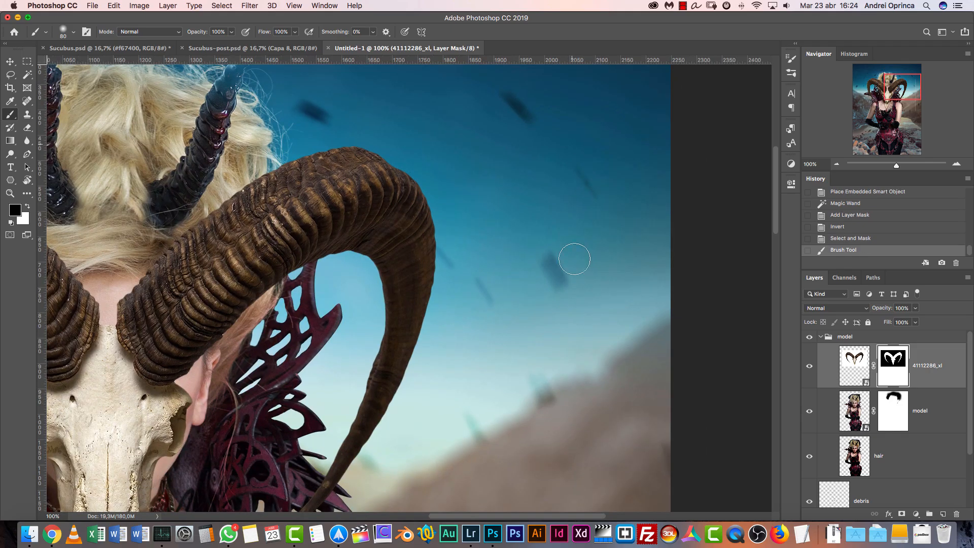
# Paint out the remaining outline of the placed image around the horns on the mask, enlarging the black Brush to 175 px
pyautogui.click(836, 164)
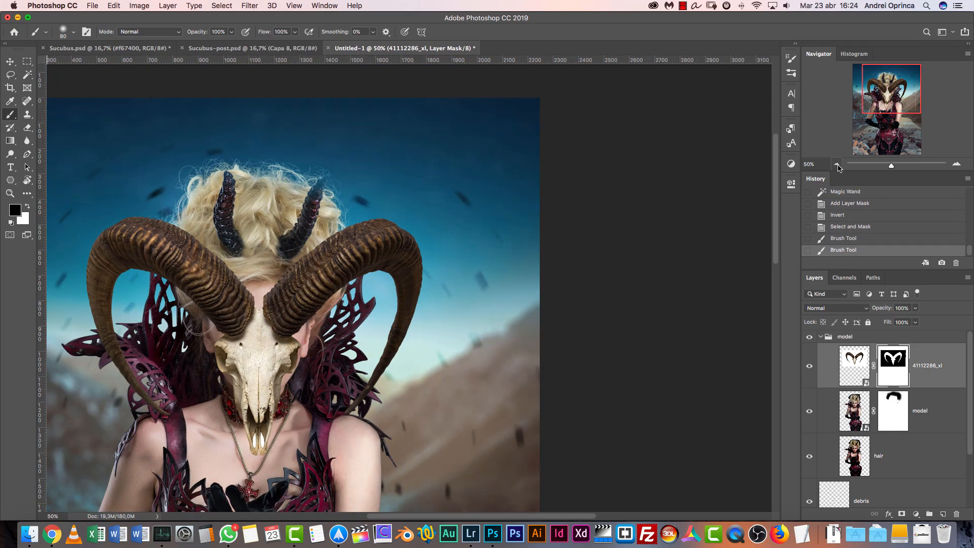
pyautogui.click(838, 164)
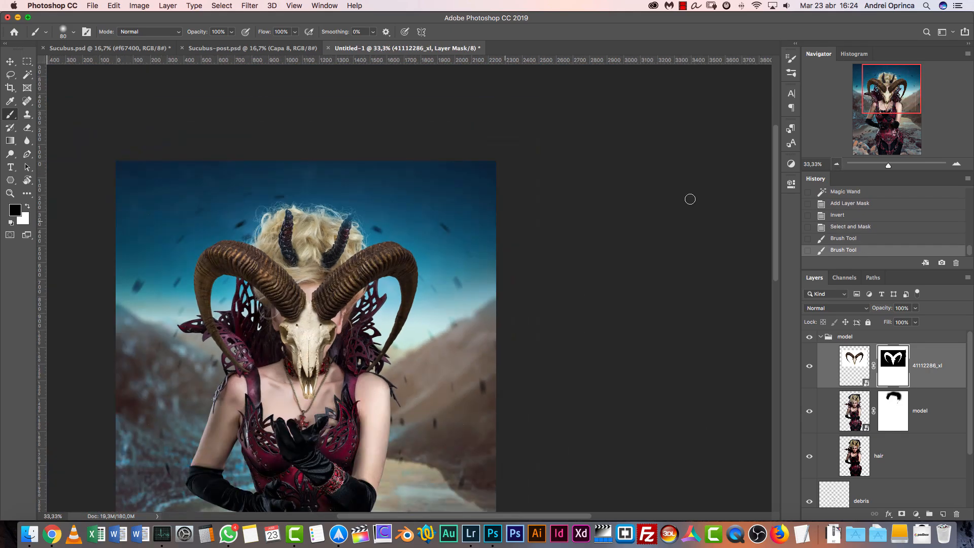
pyautogui.click(836, 164)
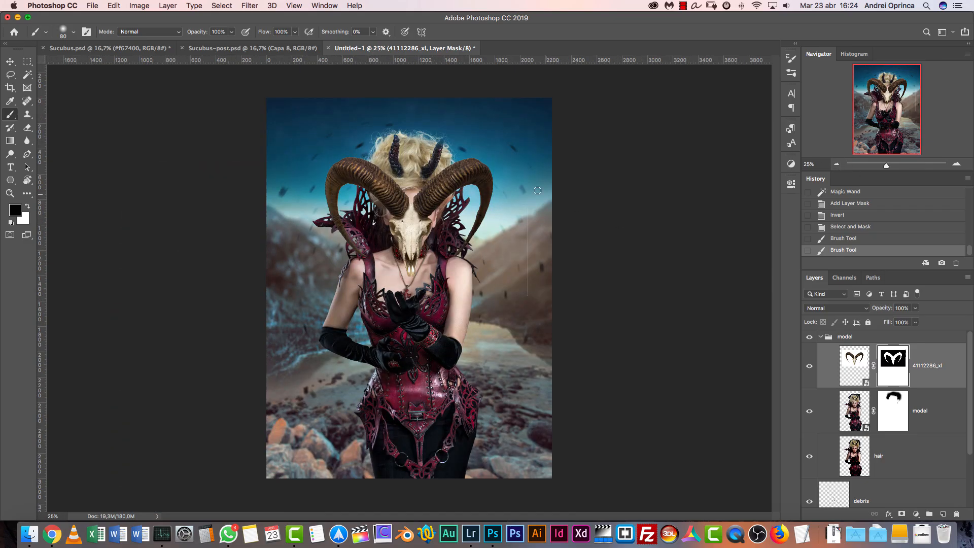
pyautogui.moveTo(531, 297); pyautogui.dragTo(530, 307)
pyautogui.moveTo(528, 267); pyautogui.dragTo(523, 318)
pyautogui.press(']')
pyautogui.press(']')
pyautogui.press(']')
pyautogui.press(']')
pyautogui.press(']')
pyautogui.moveTo(309, 233); pyautogui.dragTo(302, 237)
pyautogui.moveTo(301, 238)
pyautogui.mouseDown()
pyautogui.moveTo(305, 307)
pyautogui.moveTo(437, 301)
pyautogui.moveTo(395, 306)
pyautogui.moveTo(543, 265)
pyautogui.mouseUp()
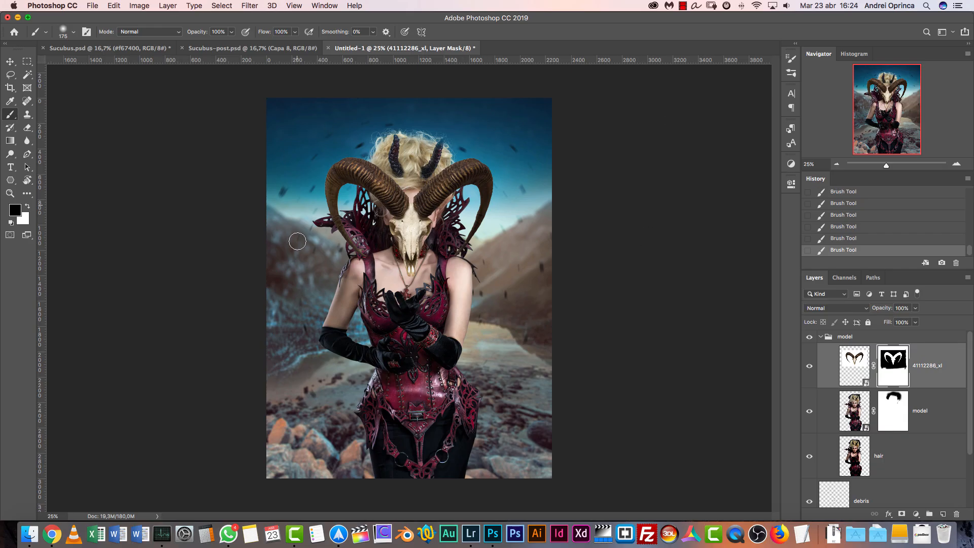
# Mask out the lower part of the ram skull over the model's face and neck with a black Brush, finishing at 100 px
pyautogui.click(955, 164)
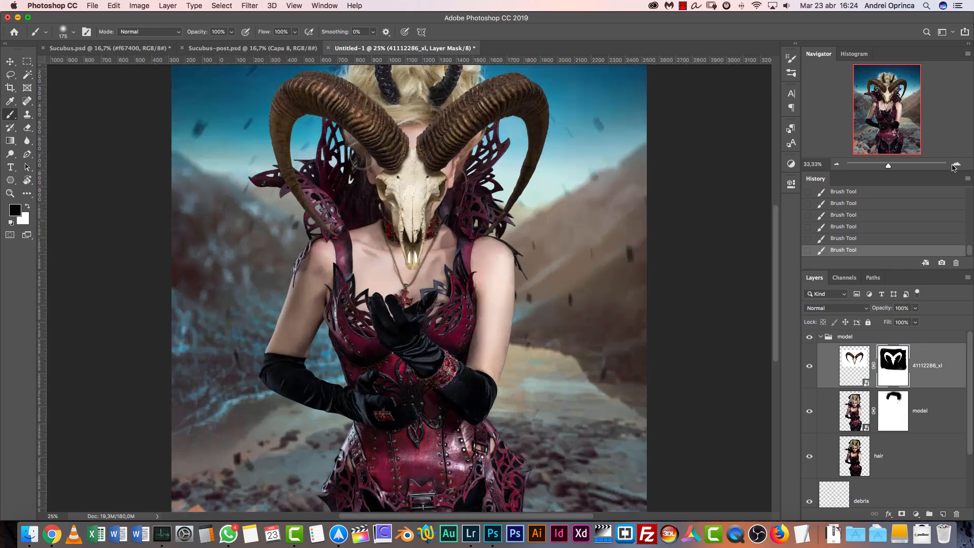
pyautogui.click(954, 165)
pyautogui.click(954, 165)
pyautogui.click(954, 166)
pyautogui.moveTo(665, 213); pyautogui.dragTo(646, 356)
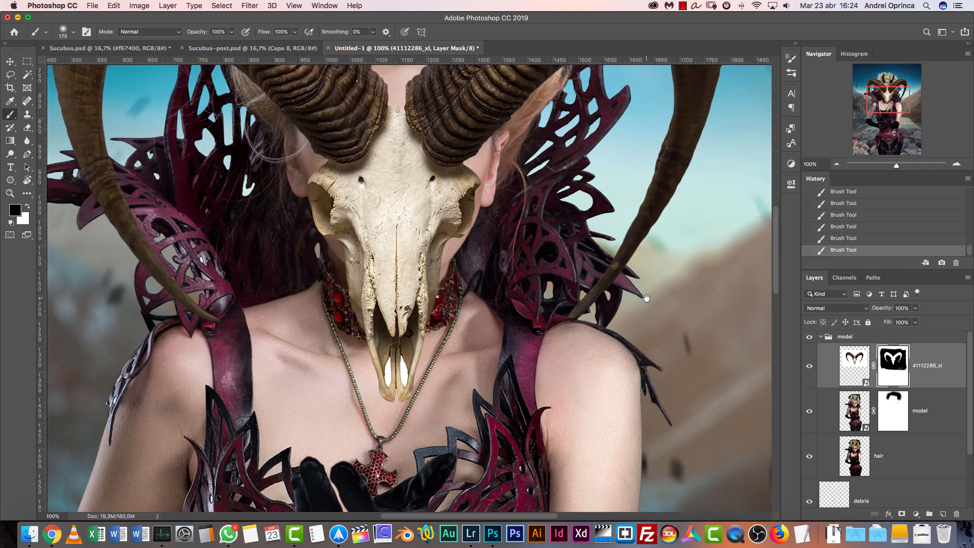
pyautogui.moveTo(647, 298); pyautogui.dragTo(647, 336)
pyautogui.press(']')
pyautogui.moveTo(425, 368)
pyautogui.mouseDown()
pyautogui.moveTo(414, 379)
pyautogui.moveTo(391, 323)
pyautogui.moveTo(369, 320)
pyautogui.moveTo(355, 302)
pyautogui.mouseUp()
pyautogui.press('[')
pyautogui.press('[')
pyautogui.press('[')
pyautogui.press('[')
pyautogui.moveTo(306, 235)
pyautogui.mouseDown()
pyautogui.moveTo(321, 249)
pyautogui.moveTo(431, 272)
pyautogui.moveTo(477, 246)
pyautogui.mouseUp()
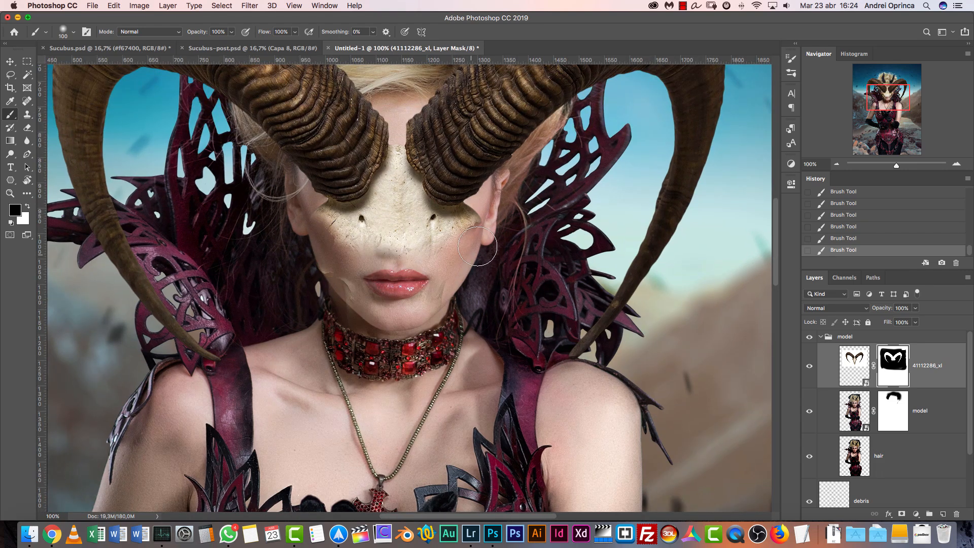
# Move the ram horns layer up from the model's face to the top of her hair
pyautogui.click(837, 166)
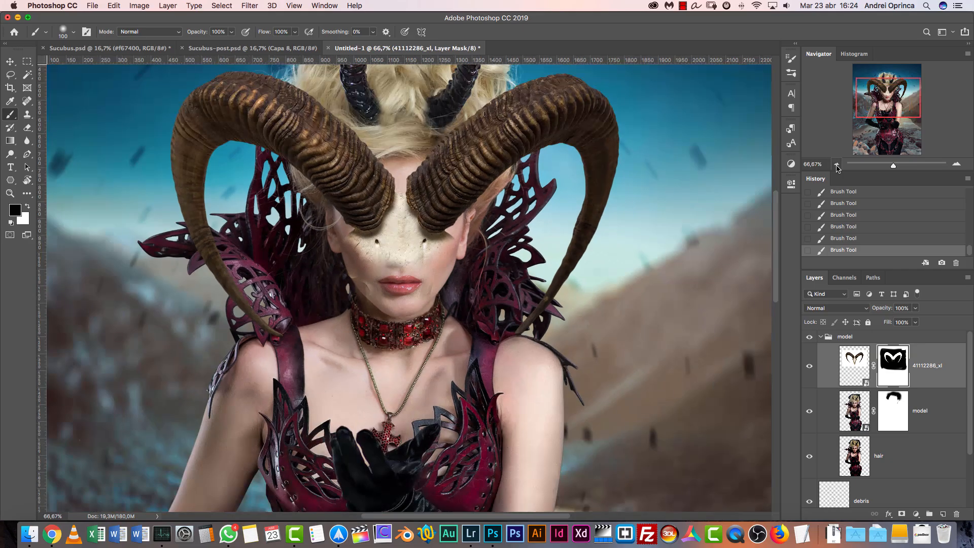
pyautogui.press('v')
pyautogui.scroll(5, 510, 233)
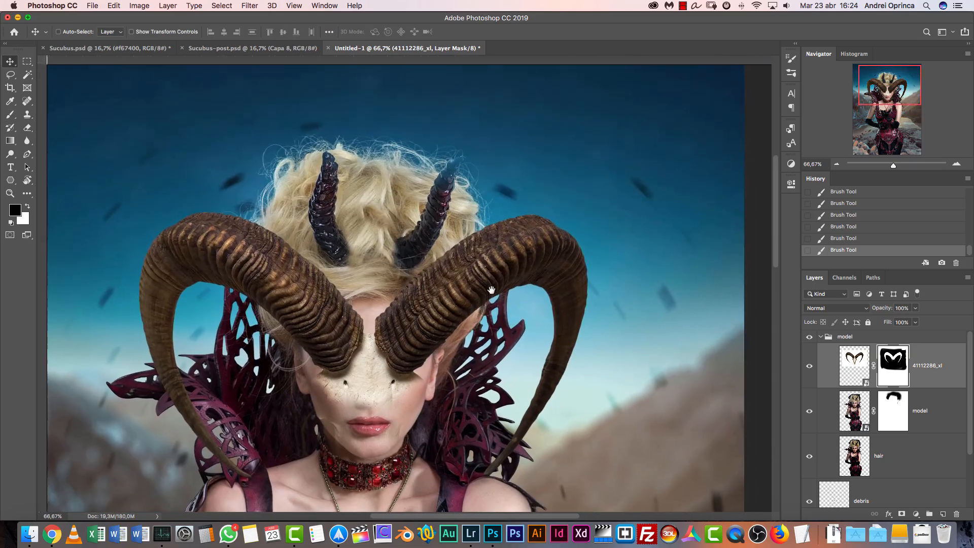
pyautogui.moveTo(424, 330); pyautogui.dragTo(408, 216)
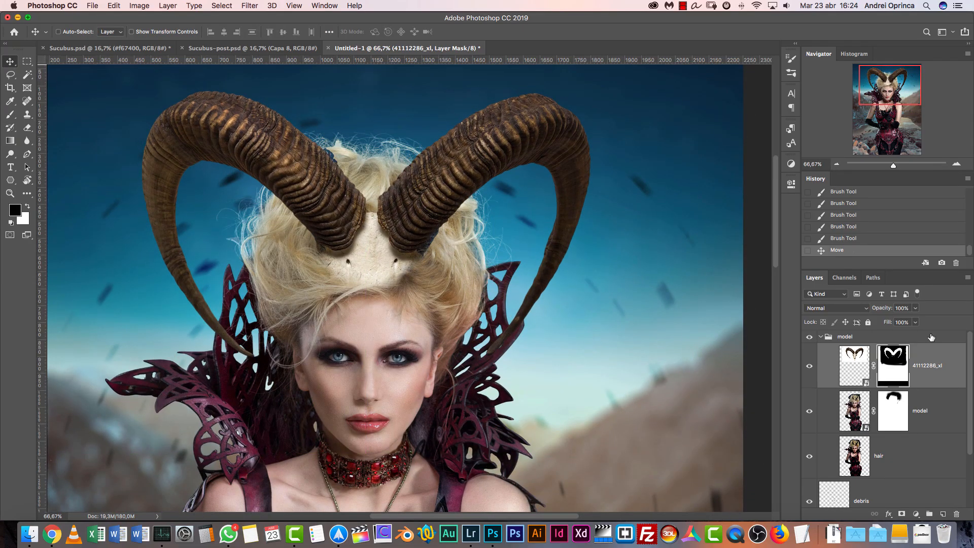
# Enlarge the ram horns slightly with Free Transform and lower them a little onto the hair
pyautogui.press('super+minus')
pyautogui.press('super+t')
pyautogui.moveTo(613, 417); pyautogui.dragTo(629, 430)
pyautogui.moveTo(498, 313)
pyautogui.mouseDown()
pyautogui.moveTo(496, 287)
pyautogui.moveTo(494, 330)
pyautogui.mouseUp()
pyautogui.press('Return')
# Mask out the remaining skull bone below and between the horn bases with progressively smaller black Brushes so the hair covers it
pyautogui.click(952, 165)
pyautogui.click(951, 165)
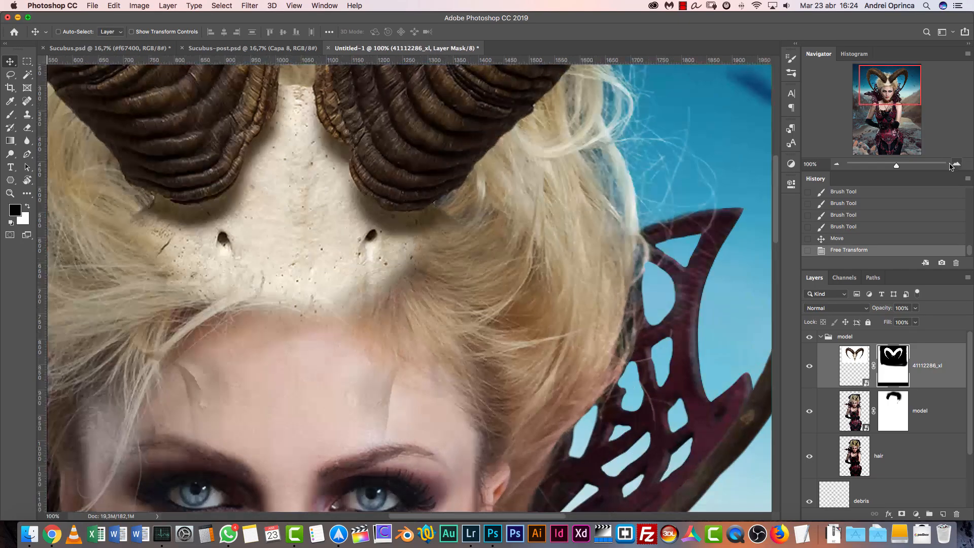
pyautogui.moveTo(467, 280); pyautogui.dragTo(617, 330)
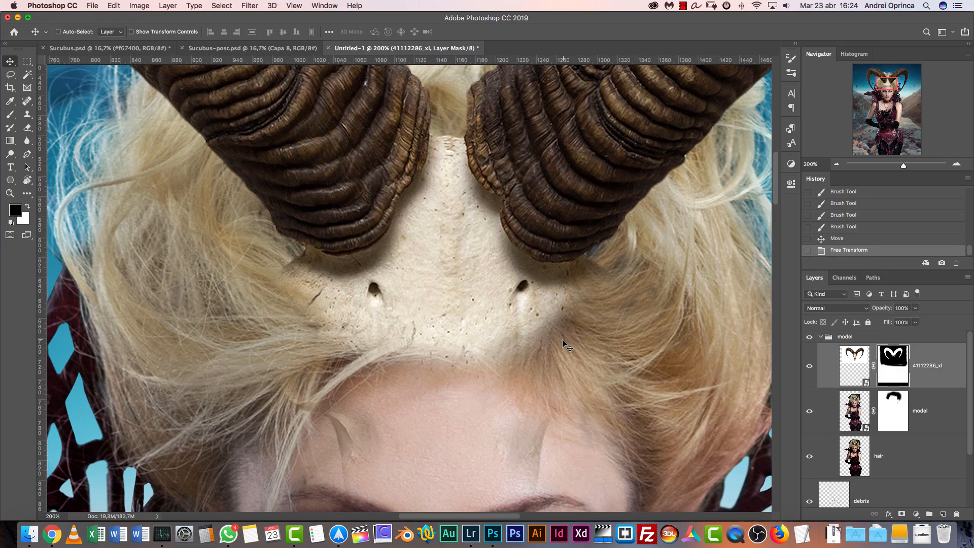
pyautogui.press('b')
pyautogui.moveTo(520, 316)
pyautogui.mouseDown()
pyautogui.moveTo(396, 350)
pyautogui.moveTo(355, 312)
pyautogui.moveTo(313, 319)
pyautogui.moveTo(409, 275)
pyautogui.mouseUp()
pyautogui.press('[')
pyautogui.press('[')
pyautogui.press('[')
pyautogui.press('[')
pyautogui.moveTo(431, 243)
pyautogui.mouseDown()
pyautogui.moveTo(485, 312)
pyautogui.moveTo(607, 316)
pyautogui.moveTo(427, 243)
pyautogui.moveTo(398, 279)
pyautogui.moveTo(295, 292)
pyautogui.moveTo(390, 290)
pyautogui.moveTo(427, 253)
pyautogui.moveTo(457, 243)
pyautogui.moveTo(447, 218)
pyautogui.moveTo(495, 286)
pyautogui.moveTo(570, 309)
pyautogui.mouseUp()
pyautogui.press('[')
pyautogui.press('[')
pyautogui.press('[')
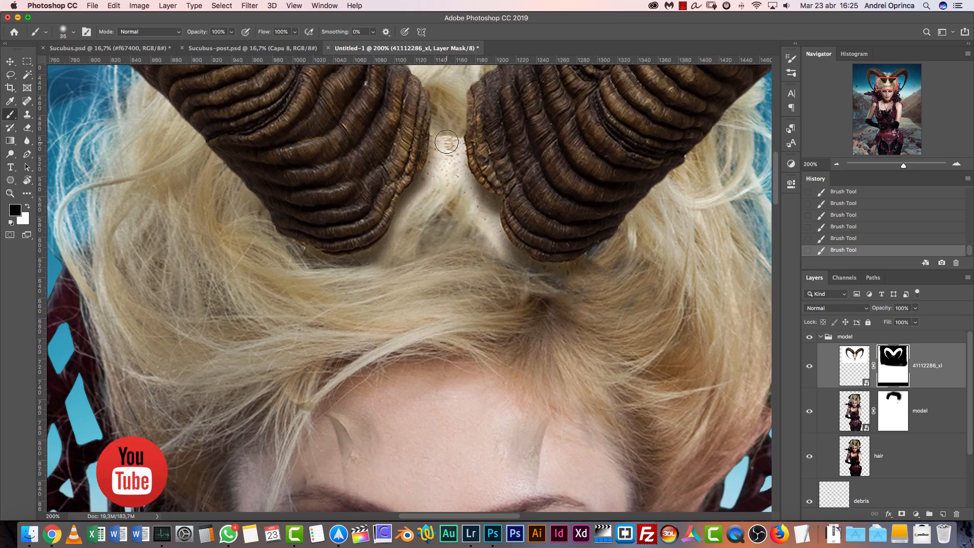
pyautogui.moveTo(451, 146); pyautogui.dragTo(440, 182)
# Examine how the horn bases meet the hair in the finished Sucubus.psd at 100%, and return to the Untitled-1 document
pyautogui.click(109, 48)
pyautogui.press('super+1')
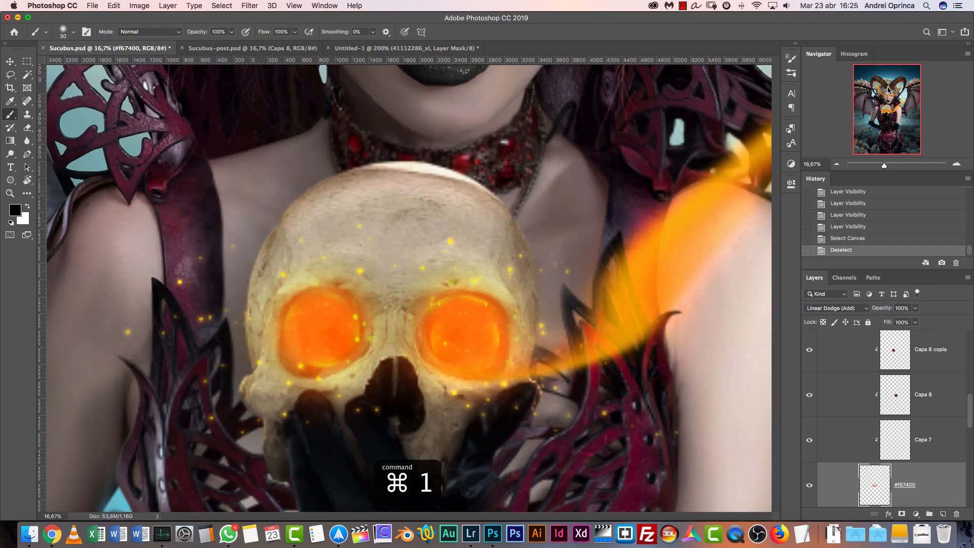
pyautogui.click(889, 90)
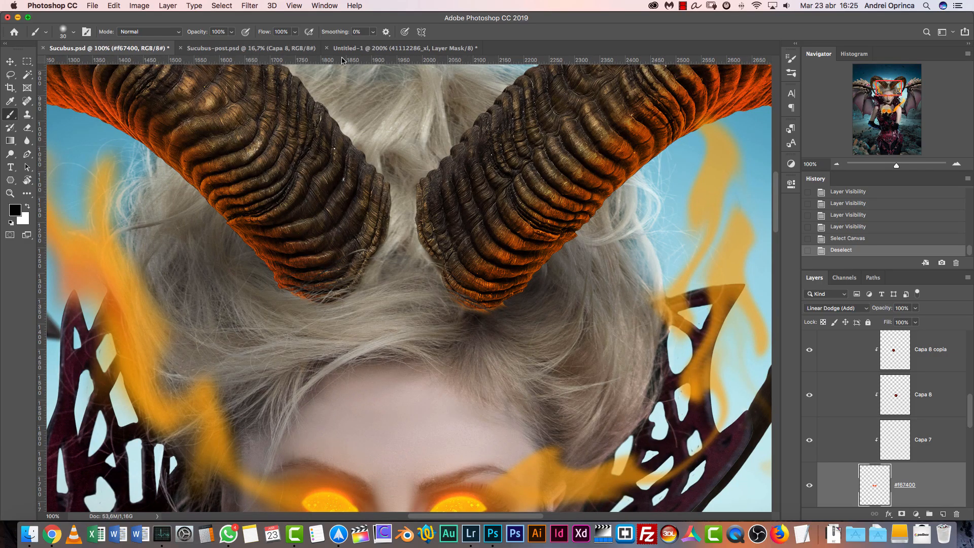
pyautogui.click(361, 48)
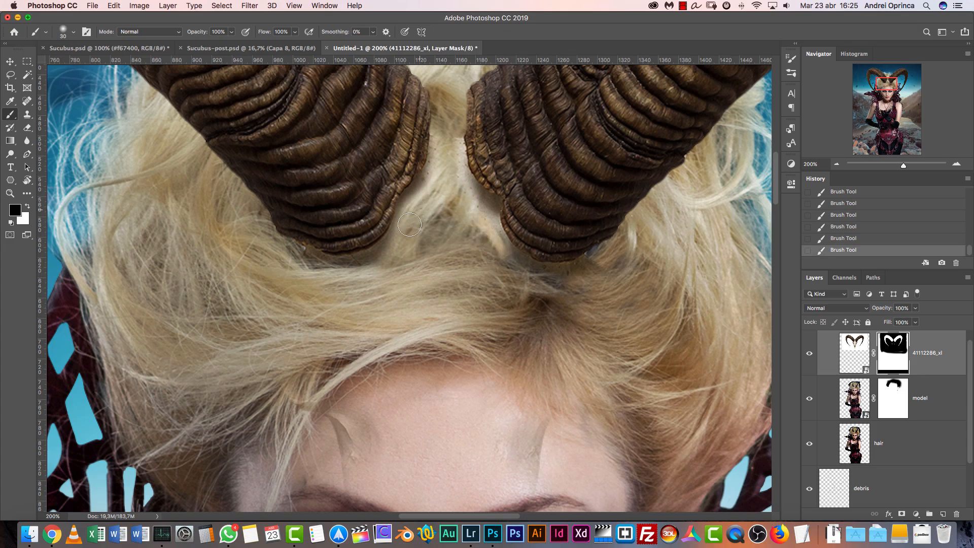
# Clean up the ram horns mask along the lower edges of both horn bases and between them with the black Brush
pyautogui.moveTo(301, 270); pyautogui.dragTo(306, 260)
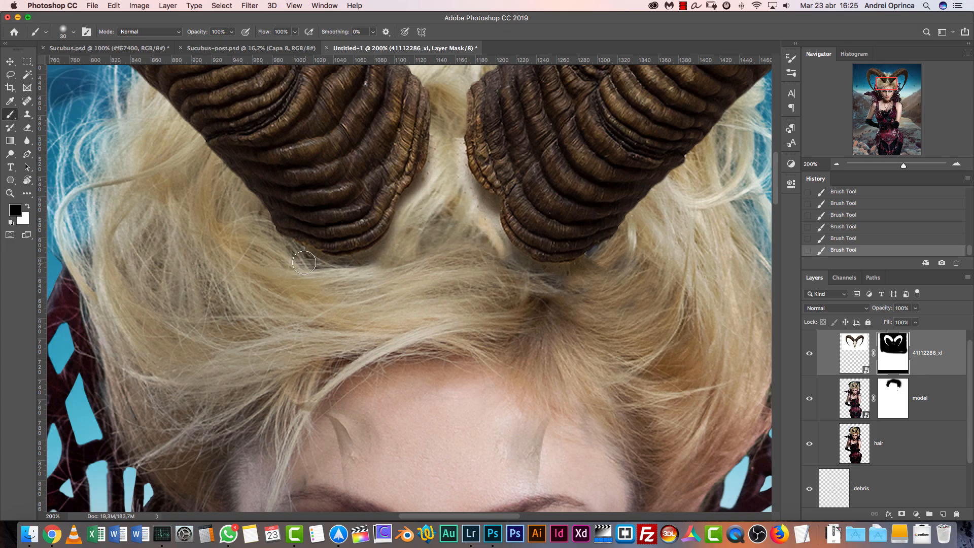
pyautogui.moveTo(447, 219)
pyautogui.mouseDown()
pyautogui.moveTo(448, 135)
pyautogui.moveTo(441, 177)
pyautogui.moveTo(459, 182)
pyautogui.mouseUp()
pyautogui.moveTo(482, 219); pyautogui.dragTo(488, 239)
pyautogui.moveTo(459, 175)
pyautogui.mouseDown()
pyautogui.moveTo(448, 146)
pyautogui.moveTo(469, 196)
pyautogui.mouseUp()
pyautogui.moveTo(439, 160); pyautogui.dragTo(406, 208)
pyautogui.moveTo(611, 261); pyautogui.dragTo(560, 287)
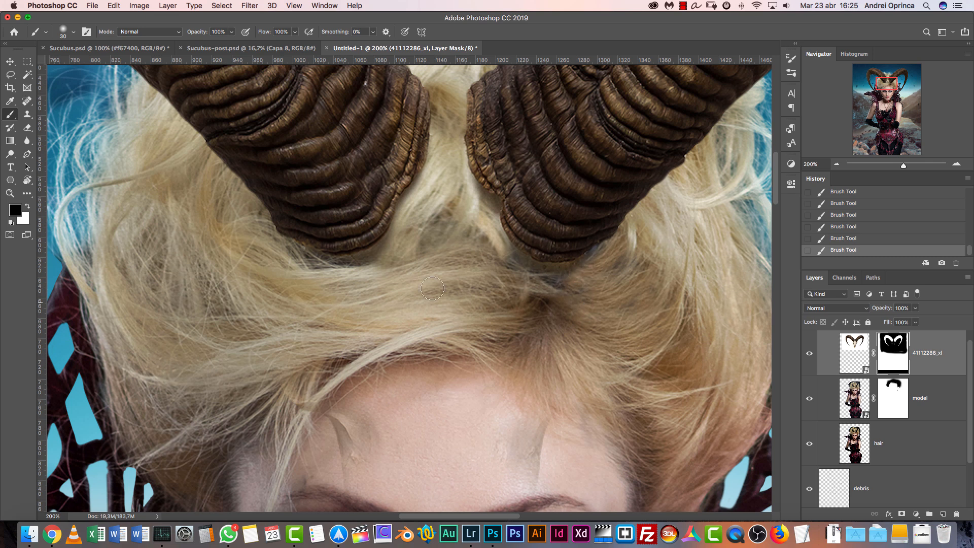
# Mask out the leftover skull traces on the model's forehead with an 80 px black Brush
pyautogui.scroll(-10, 400, 387)
pyautogui.press(']')
pyautogui.press(']')
pyautogui.press(']')
pyautogui.press(']')
pyautogui.press(']')
pyautogui.moveTo(327, 238); pyautogui.dragTo(326, 262)
pyautogui.moveTo(303, 197); pyautogui.dragTo(295, 187)
pyautogui.moveTo(517, 230); pyautogui.dragTo(499, 266)
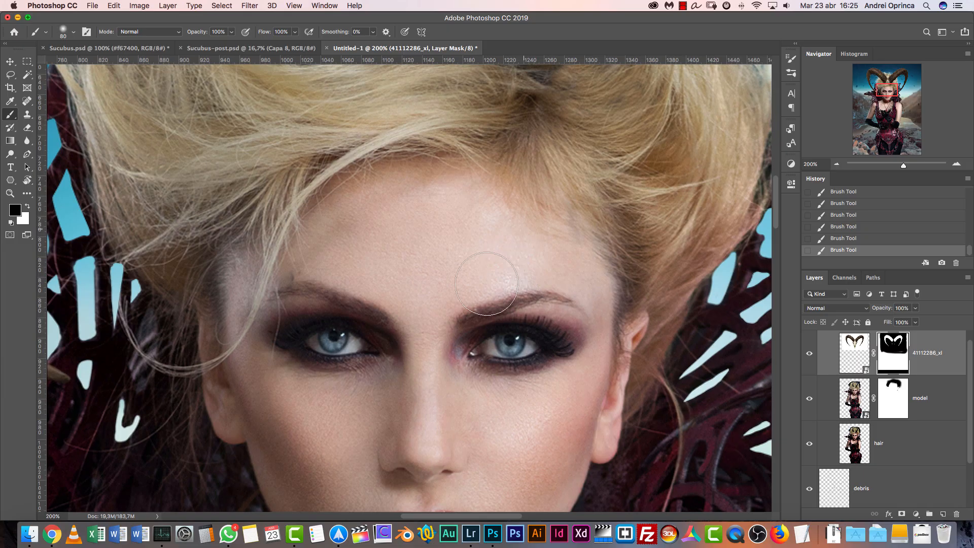
pyautogui.click(790, 74)
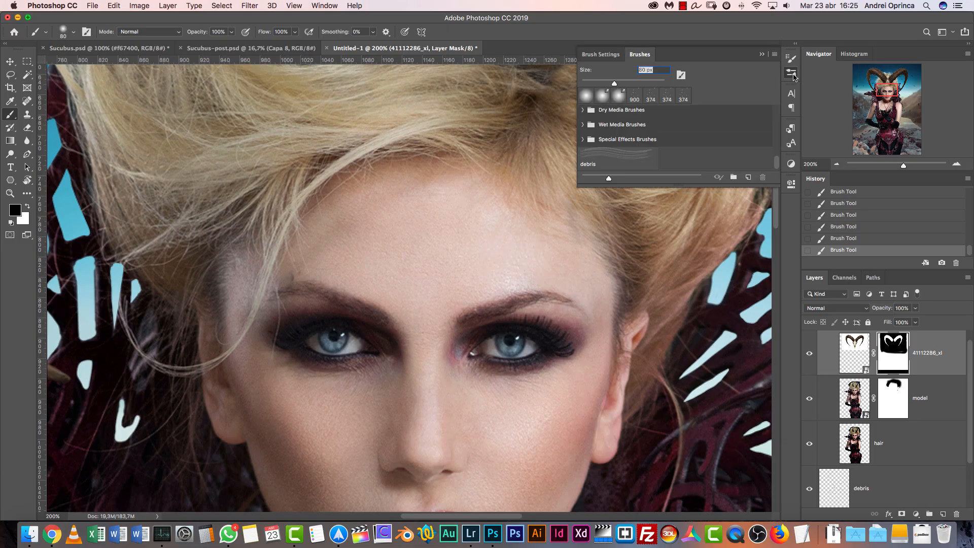
pyautogui.click(793, 74)
pyautogui.click(788, 61)
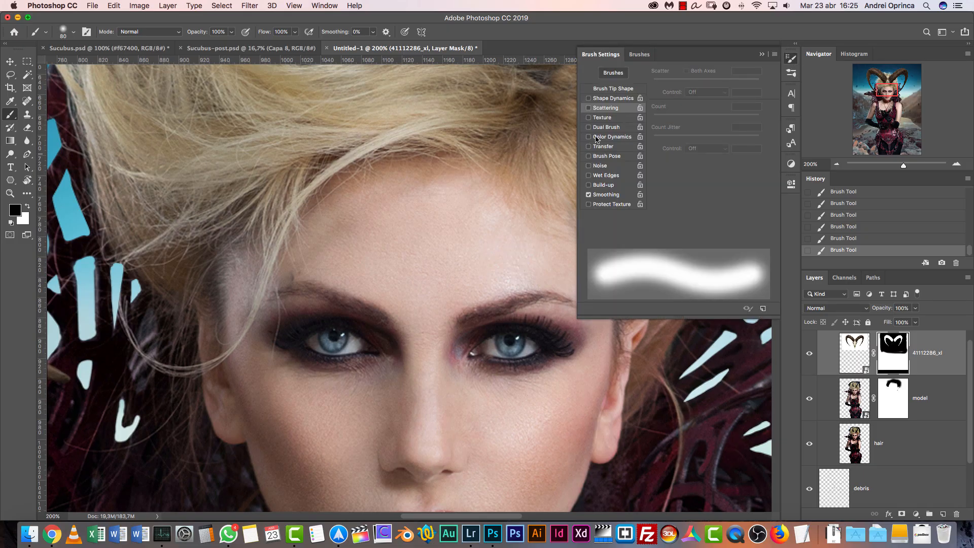
pyautogui.click(763, 55)
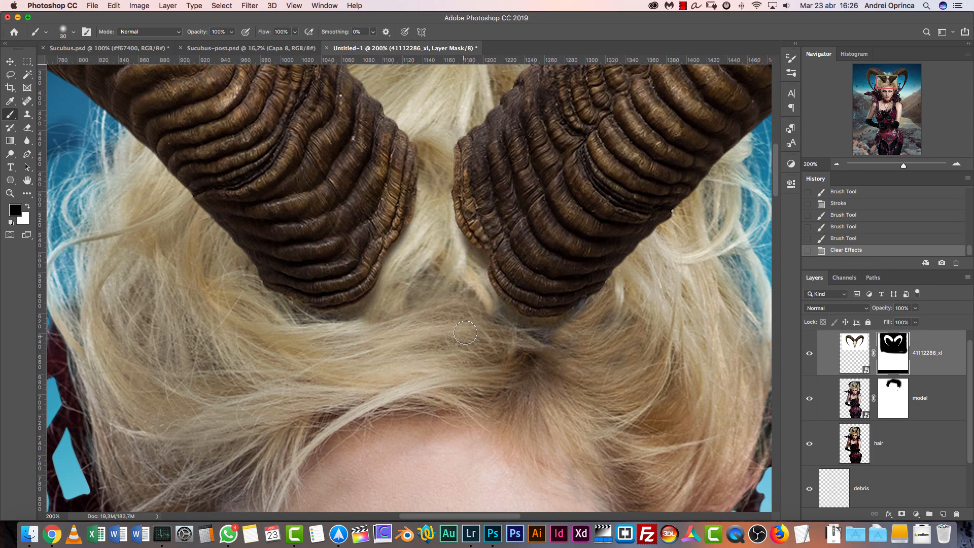
# Target the ram horns layer mask and set up a soft round 2 px Brush with 0% hardness
pyautogui.press('v')
pyautogui.rightClick(409, 252)
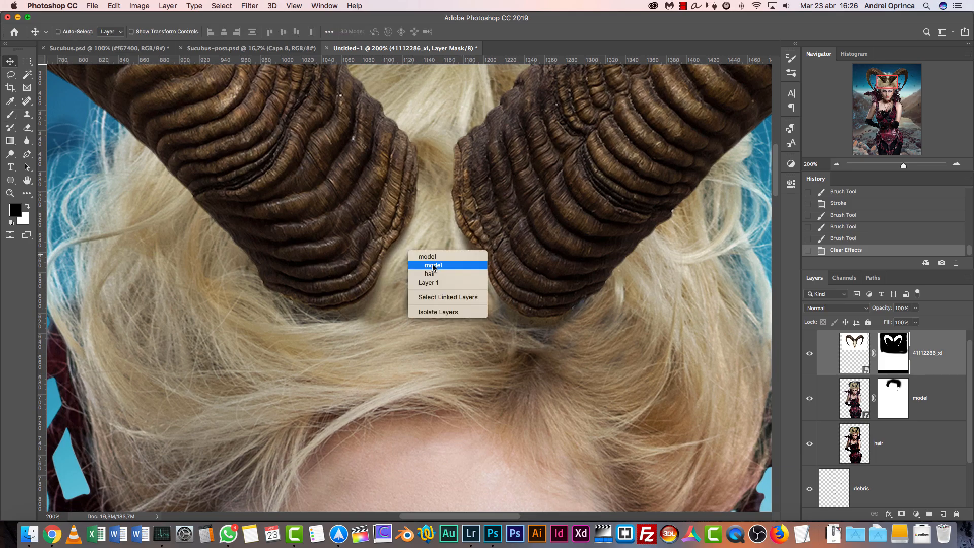
pyautogui.click(898, 351)
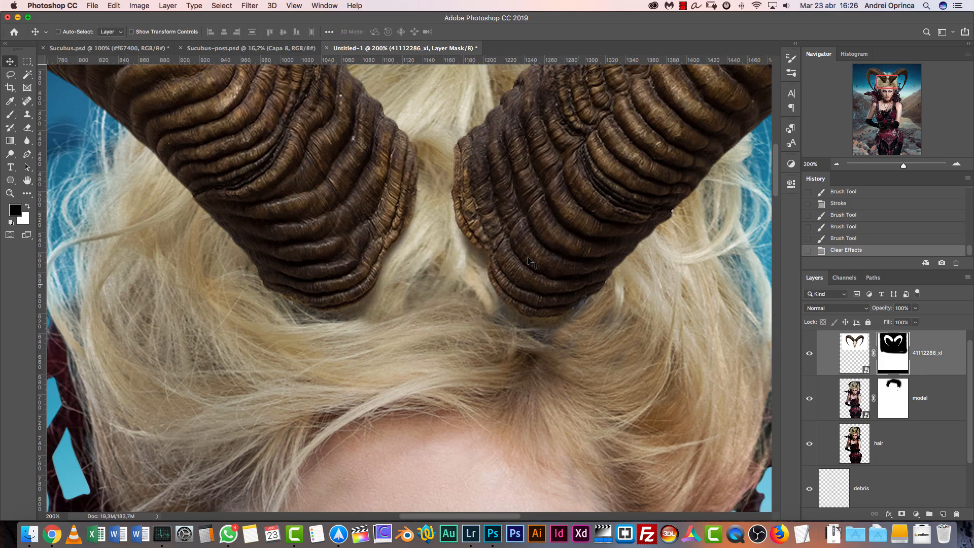
pyautogui.press('b')
pyautogui.rightClick(373, 252)
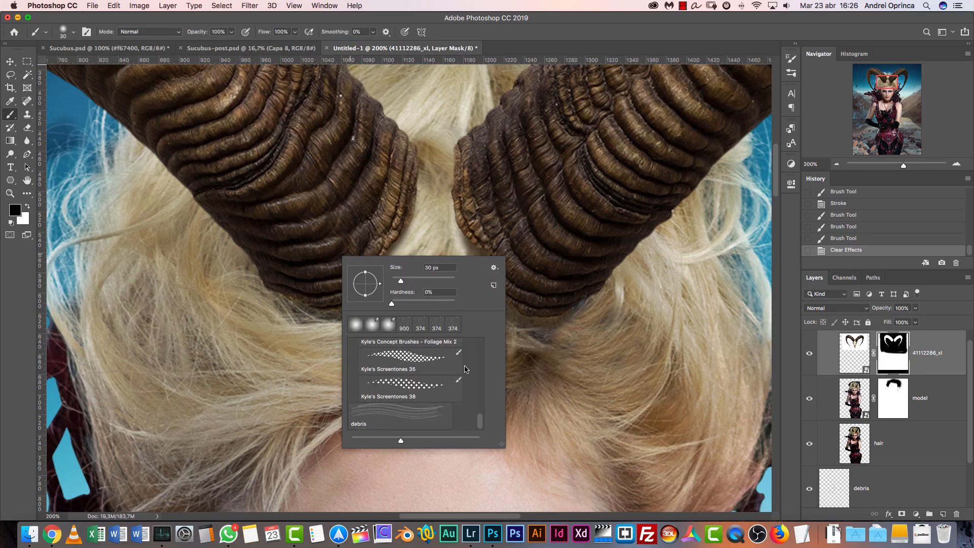
pyautogui.moveTo(482, 418)
pyautogui.mouseDown()
pyautogui.moveTo(482, 381)
pyautogui.moveTo(489, 431)
pyautogui.moveTo(480, 313)
pyautogui.mouseUp()
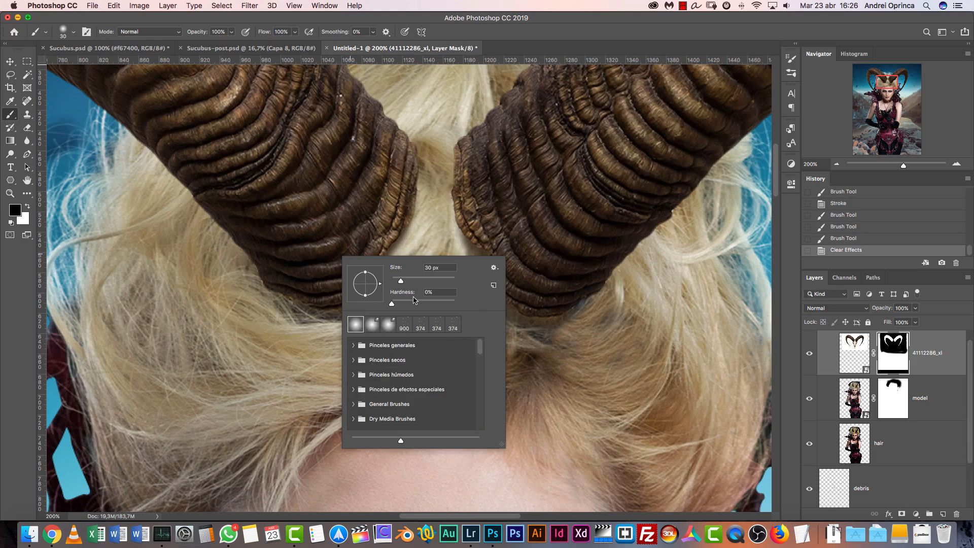
pyautogui.moveTo(401, 283); pyautogui.dragTo(398, 283)
pyautogui.press('Return')
pyautogui.press('[')
pyautogui.press('[')
pyautogui.press('[')
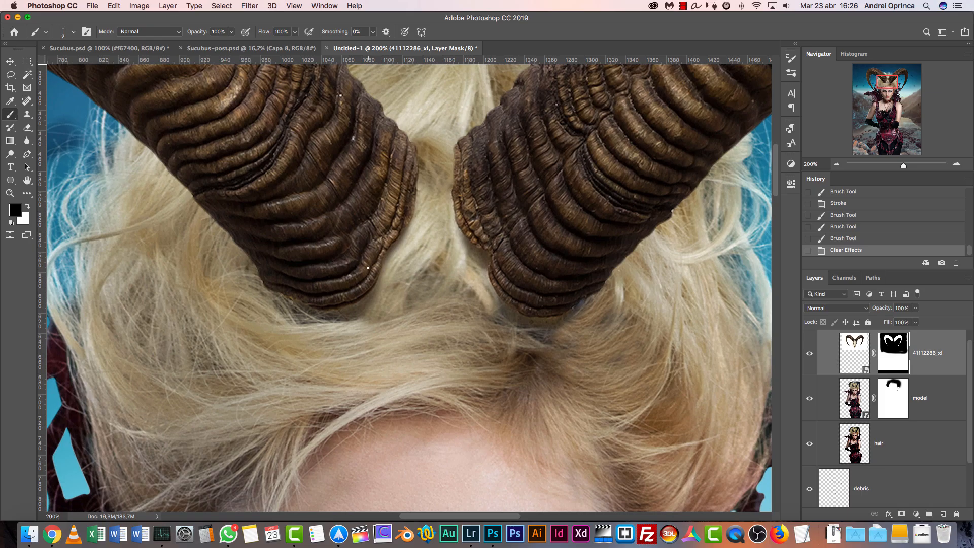
# Try masking thin hair strands across the left horn's base, undo them, and compare the head with the ram horns layer hidden
pyautogui.moveTo(397, 274)
pyautogui.mouseDown()
pyautogui.moveTo(357, 264)
pyautogui.moveTo(321, 292)
pyautogui.mouseUp()
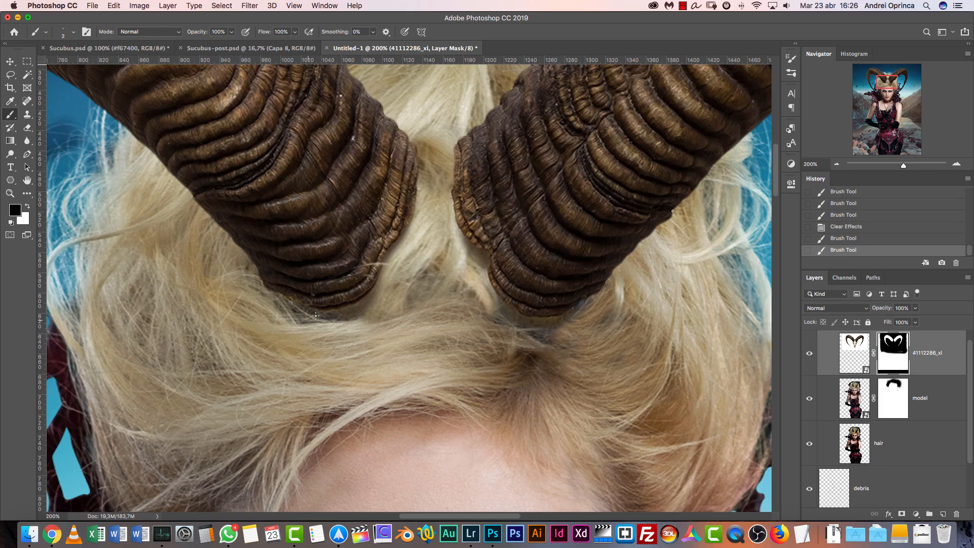
pyautogui.press('super+z')
pyautogui.press('super+z')
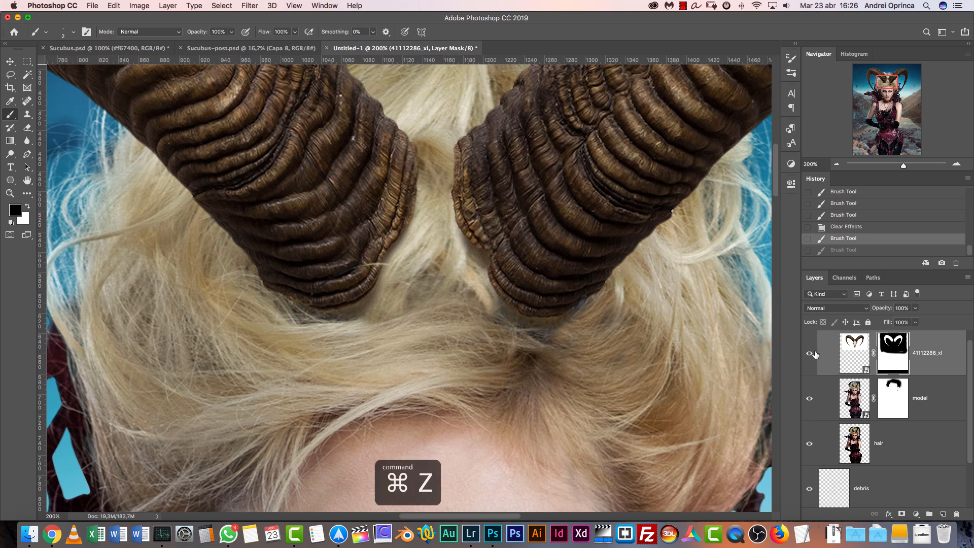
pyautogui.click(809, 354)
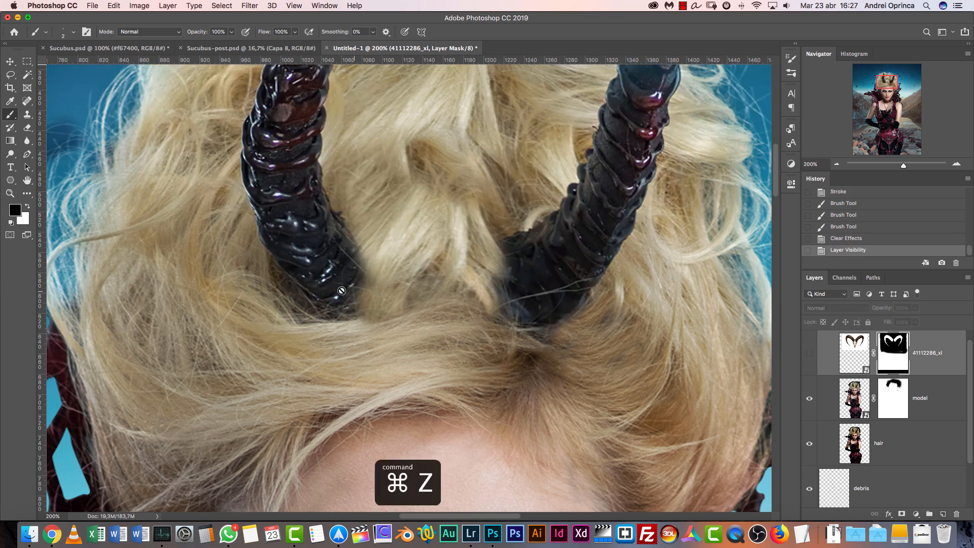
pyautogui.click(810, 354)
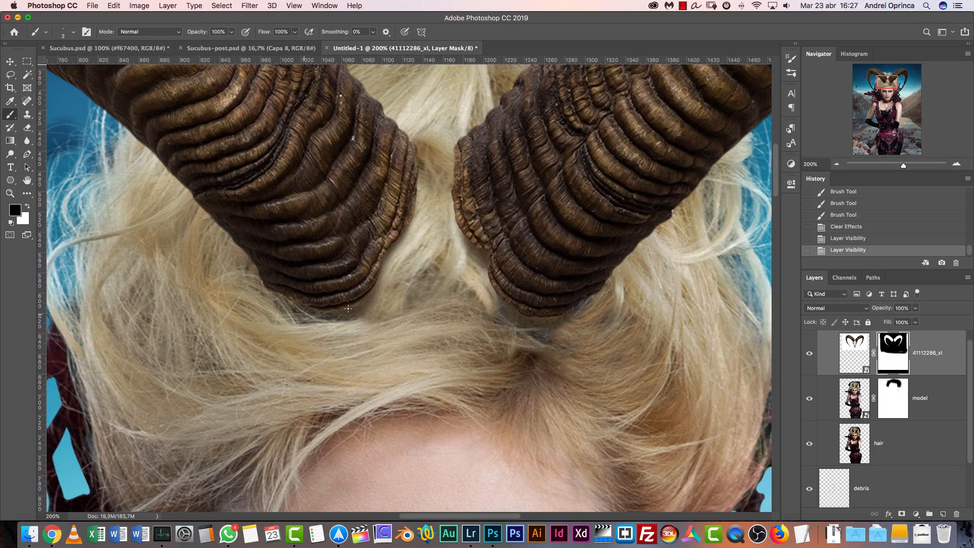
# Enable Transfer for the brush, with Pen Pressure controlling the opacity and 0% opacity jitter
pyautogui.click(793, 74)
pyautogui.click(795, 80)
pyautogui.click(793, 73)
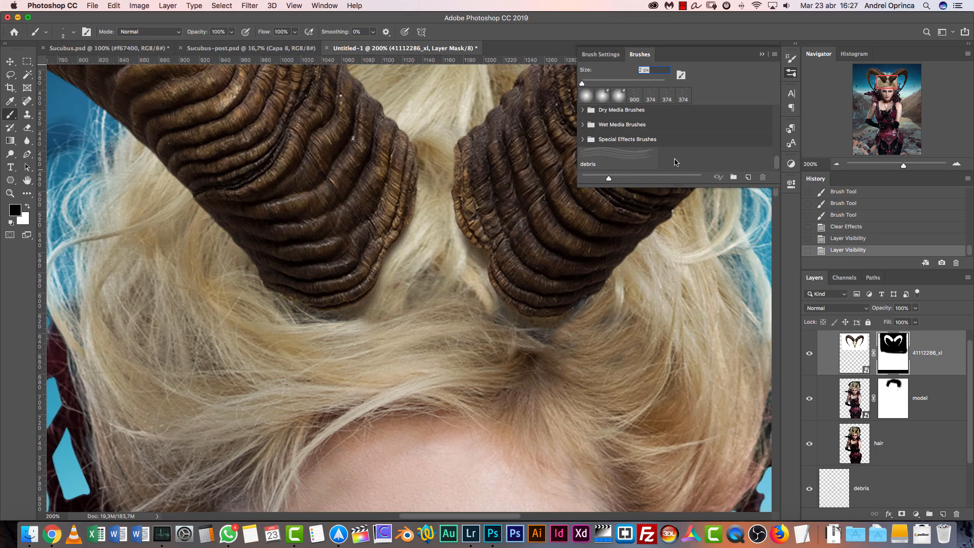
pyautogui.click(791, 59)
pyautogui.click(589, 147)
pyautogui.click(602, 147)
pyautogui.moveTo(686, 83); pyautogui.dragTo(651, 83)
pyautogui.moveTo(699, 105); pyautogui.dragTo(726, 108)
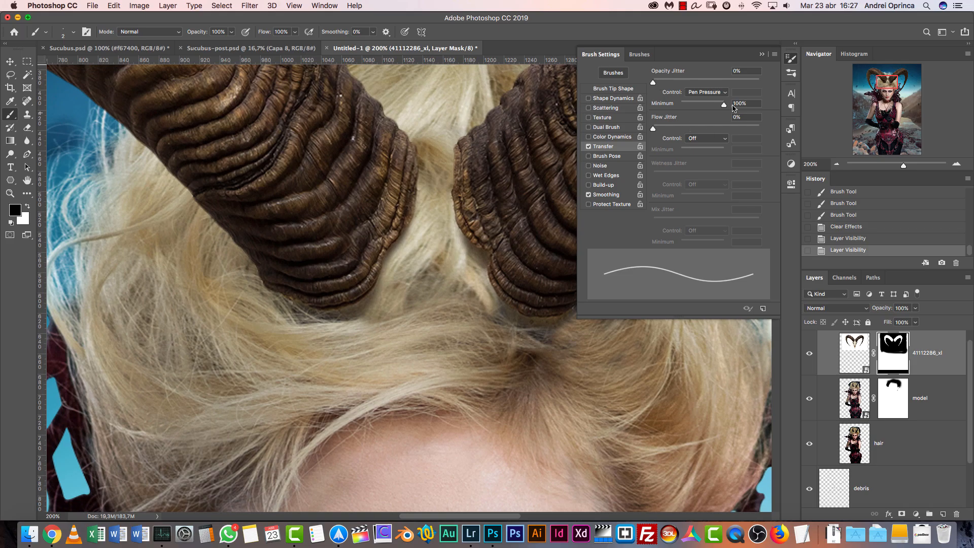
pyautogui.click(708, 92)
pyautogui.click(705, 92)
pyautogui.moveTo(665, 85)
pyautogui.mouseDown()
pyautogui.moveTo(782, 94)
pyautogui.moveTo(645, 96)
pyautogui.mouseUp()
# Enable Shape Dynamics for the brush, with Pen Pressure controlling the size and 0% size jitter
pyautogui.click(602, 99)
pyautogui.click(710, 92)
pyautogui.click(713, 202)
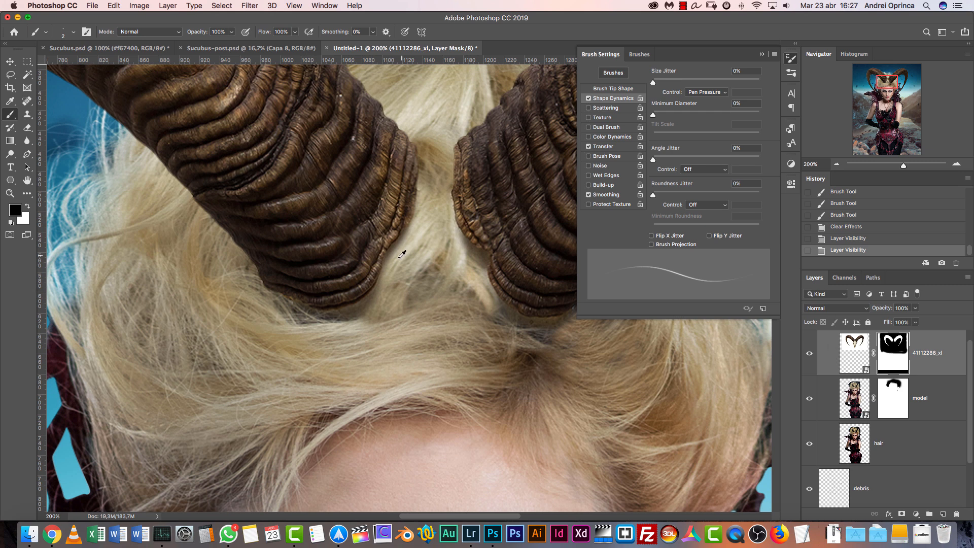
# Try masking pressure-sensitive strands into the left horn's lower edge, and revert the strokes through the history
pyautogui.moveTo(335, 303); pyautogui.dragTo(354, 296)
pyautogui.moveTo(367, 296); pyautogui.dragTo(369, 288)
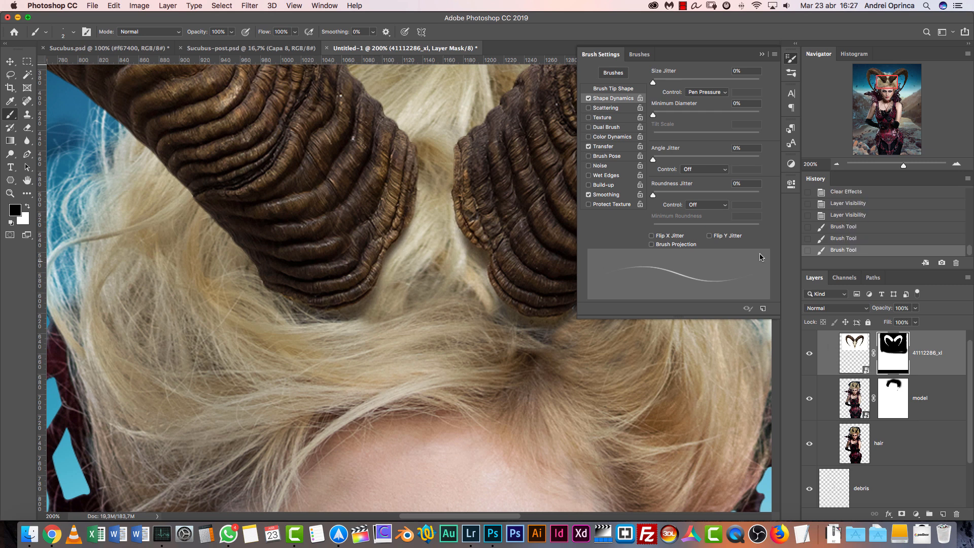
pyautogui.click(762, 53)
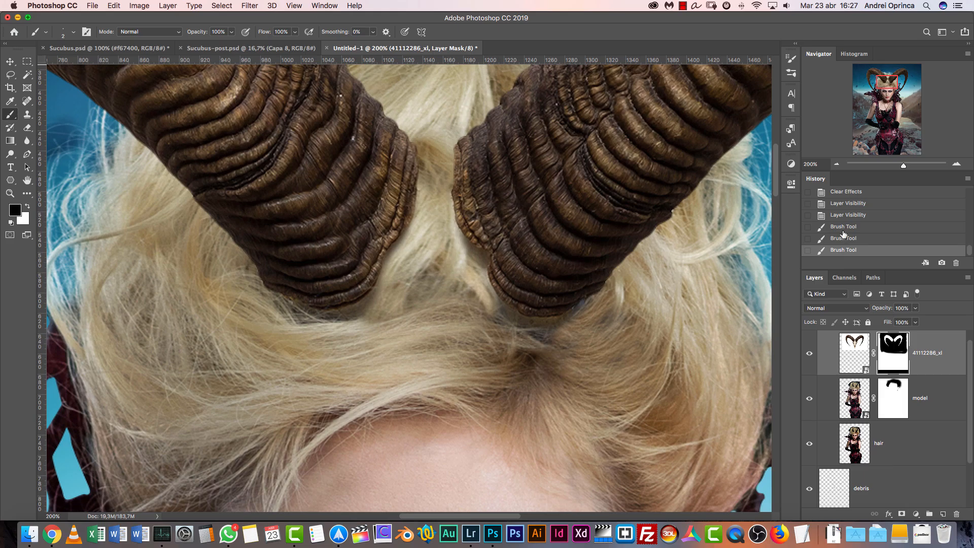
pyautogui.click(848, 214)
# Add a new layer above the ram horns and paint fine hair strands in sampled hair colours over the left horn's lower edge
pyautogui.click(944, 514)
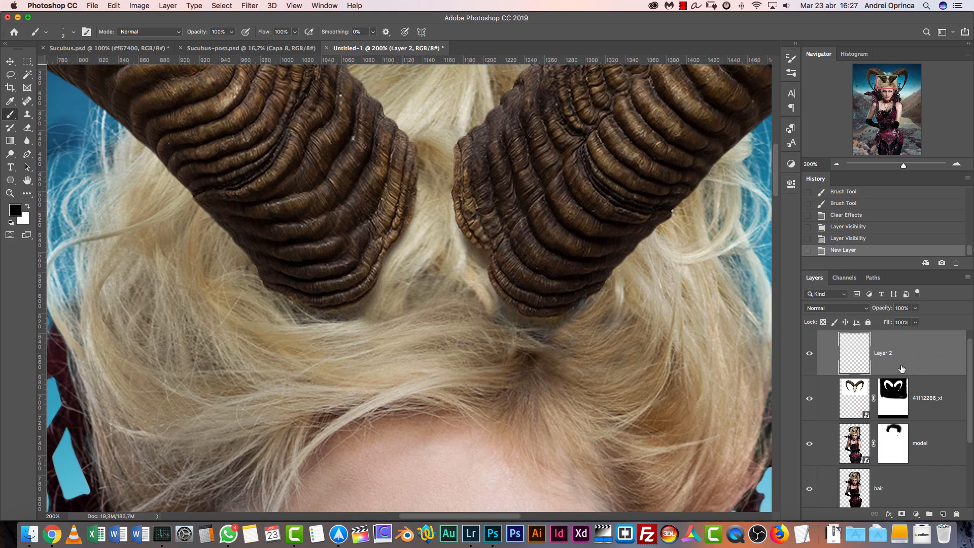
pyautogui.keyDown('alt'); pyautogui.click(397, 260); pyautogui.keyUp('alt')
pyautogui.moveTo(345, 304); pyautogui.dragTo(384, 281)
pyautogui.moveTo(302, 318)
pyautogui.mouseDown()
pyautogui.moveTo(375, 276)
pyautogui.moveTo(350, 282)
pyautogui.mouseUp()
pyautogui.moveTo(304, 310)
pyautogui.mouseDown()
pyautogui.moveTo(332, 286)
pyautogui.moveTo(367, 293)
pyautogui.mouseUp()
pyautogui.moveTo(316, 318); pyautogui.dragTo(363, 297)
pyautogui.moveTo(286, 295); pyautogui.dragTo(378, 299)
pyautogui.moveTo(269, 292)
pyautogui.mouseDown()
pyautogui.moveTo(313, 306)
pyautogui.moveTo(287, 297)
pyautogui.moveTo(295, 300)
pyautogui.mouseUp()
pyautogui.keyDown('alt'); pyautogui.click(296, 289); pyautogui.keyUp('alt')
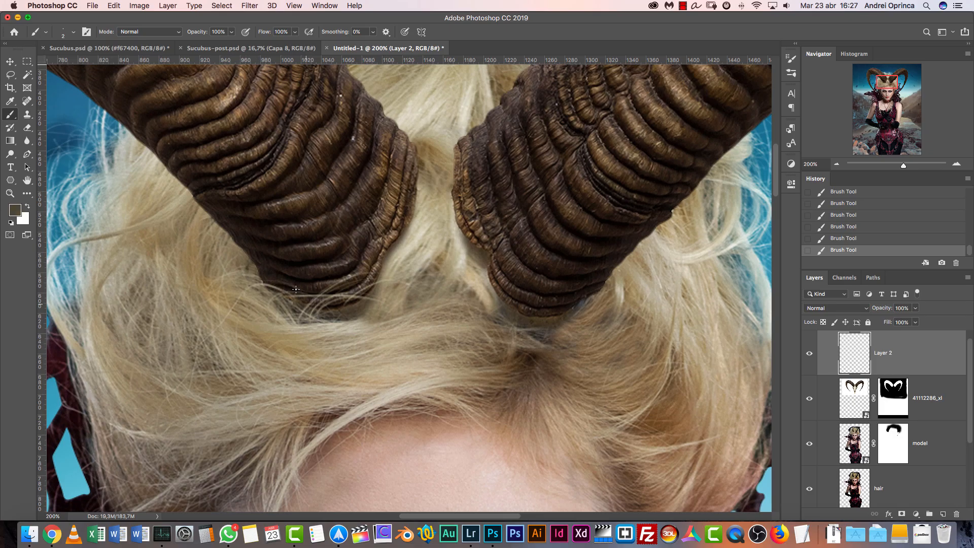
pyautogui.keyDown('alt'); pyautogui.click(260, 299); pyautogui.keyUp('alt')
pyautogui.moveTo(345, 285); pyautogui.dragTo(322, 295)
pyautogui.moveTo(332, 310)
pyautogui.mouseDown()
pyautogui.moveTo(392, 294)
pyautogui.moveTo(311, 311)
pyautogui.mouseUp()
pyautogui.keyDown('alt'); pyautogui.click(389, 283); pyautogui.keyUp('alt')
pyautogui.moveTo(370, 272); pyautogui.dragTo(286, 314)
# Try painting longer light blonde strands across the left horn's base, and revert those strokes through the history
pyautogui.keyDown('alt'); pyautogui.click(410, 248); pyautogui.keyUp('alt')
pyautogui.moveTo(397, 253); pyautogui.dragTo(272, 310)
pyautogui.press('super+z')
pyautogui.press('super+z')
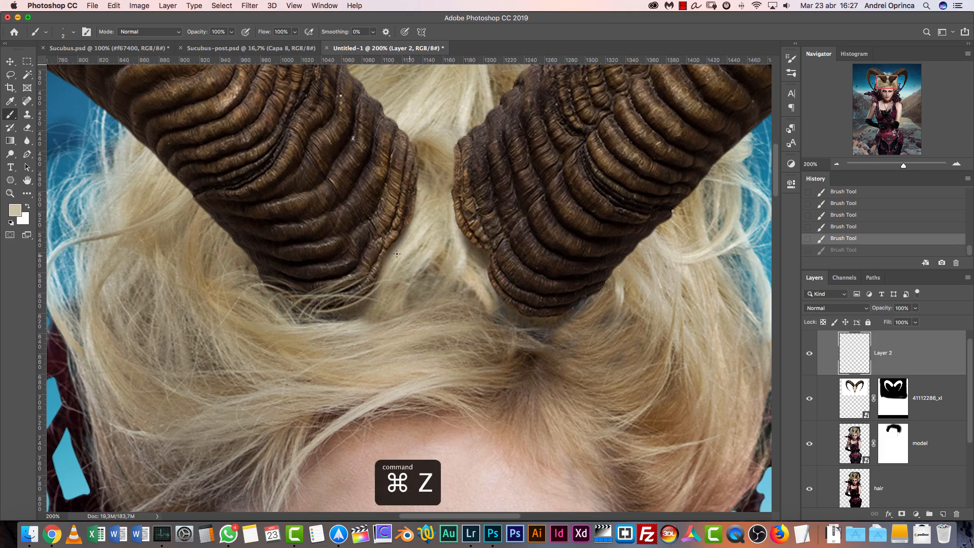
pyautogui.press('alt+super+z')
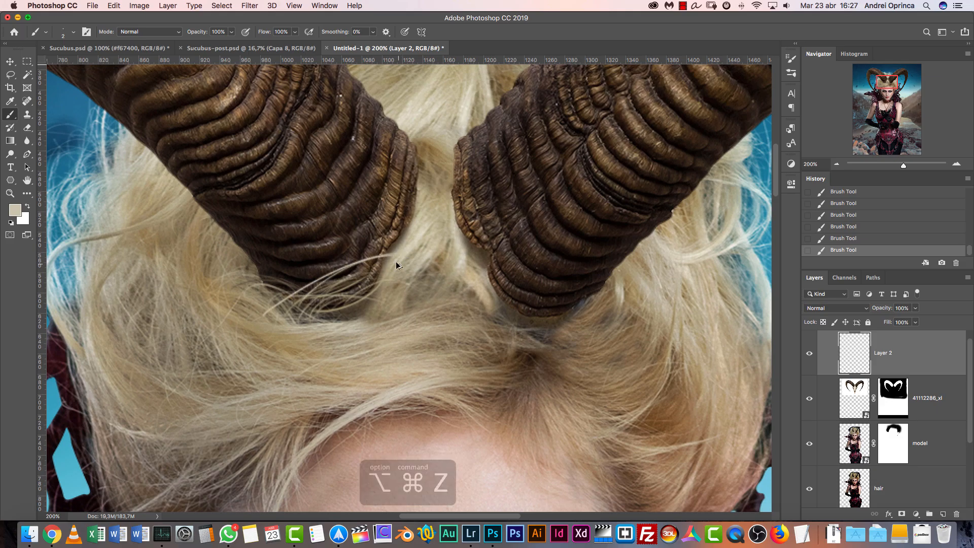
pyautogui.press('alt+super+z')
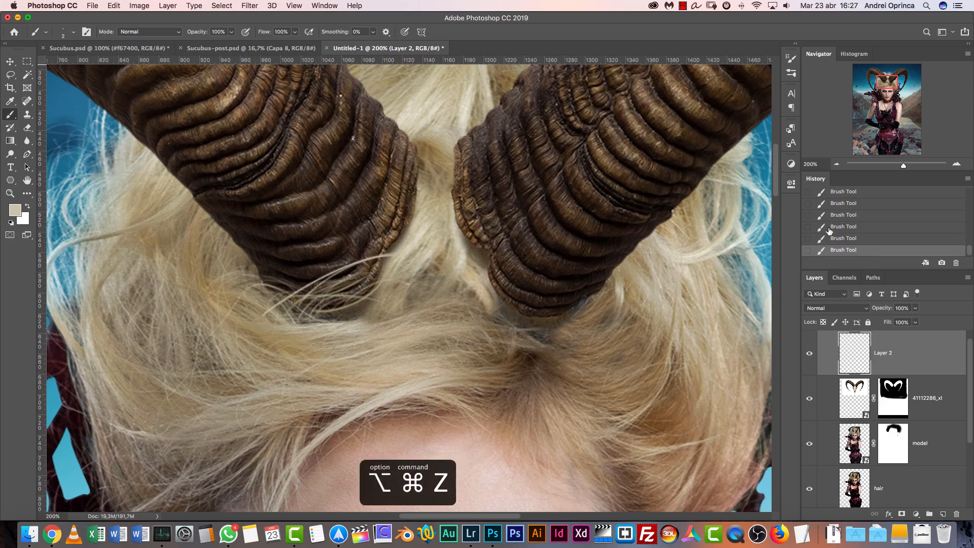
pyautogui.click(848, 218)
# Paint more fine strands in sampled blonde tones along the left horn's inner edge and around its base
pyautogui.keyDown('alt'); pyautogui.click(400, 256); pyautogui.keyUp('alt')
pyautogui.moveTo(386, 272); pyautogui.dragTo(304, 315)
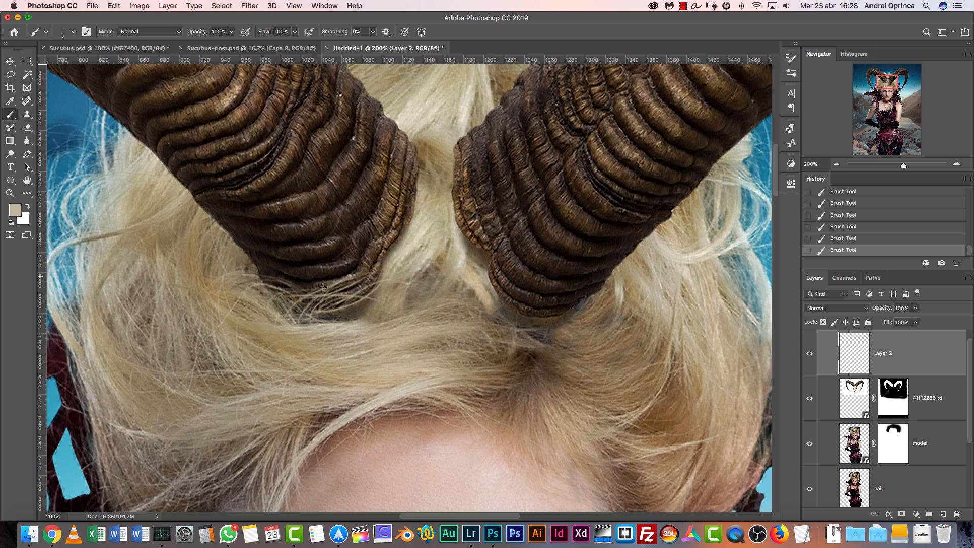
pyautogui.keyDown('alt'); pyautogui.click(416, 254); pyautogui.keyUp('alt')
pyautogui.moveTo(406, 215)
pyautogui.mouseDown()
pyautogui.moveTo(369, 258)
pyautogui.moveTo(366, 290)
pyautogui.mouseUp()
pyautogui.moveTo(409, 193); pyautogui.dragTo(399, 241)
pyautogui.moveTo(398, 180); pyautogui.dragTo(369, 243)
pyautogui.moveTo(383, 196); pyautogui.dragTo(368, 269)
pyautogui.moveTo(394, 227); pyautogui.dragTo(356, 308)
pyautogui.moveTo(396, 246)
pyautogui.mouseDown()
pyautogui.moveTo(354, 303)
pyautogui.moveTo(363, 317)
pyautogui.mouseUp()
pyautogui.moveTo(271, 284)
pyautogui.mouseDown()
pyautogui.moveTo(323, 290)
pyautogui.moveTo(319, 321)
pyautogui.mouseUp()
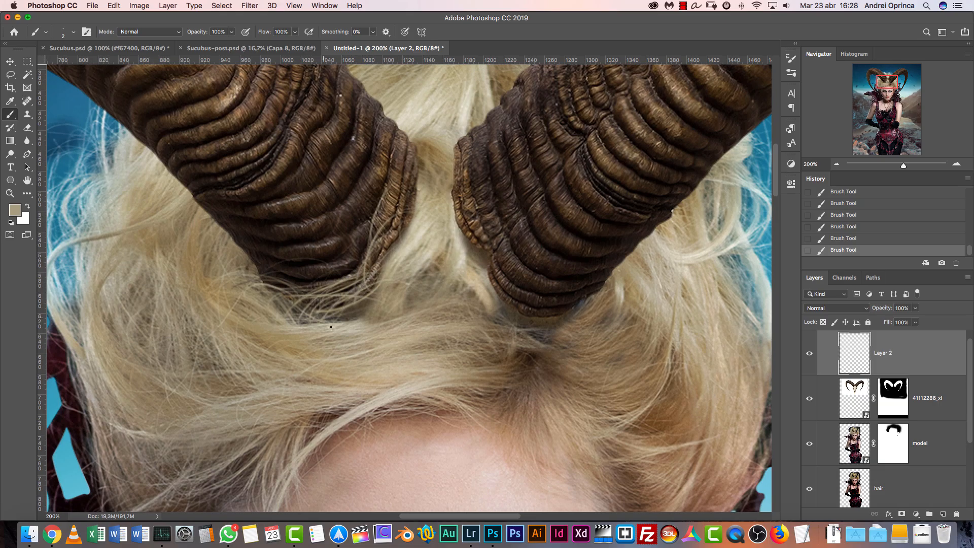
pyautogui.moveTo(461, 251)
pyautogui.mouseDown()
pyautogui.moveTo(448, 236)
pyautogui.moveTo(445, 277)
pyautogui.moveTo(413, 303)
pyautogui.moveTo(334, 289)
pyautogui.mouseUp()
pyautogui.keyDown('alt'); pyautogui.click(409, 307); pyautogui.keyUp('alt')
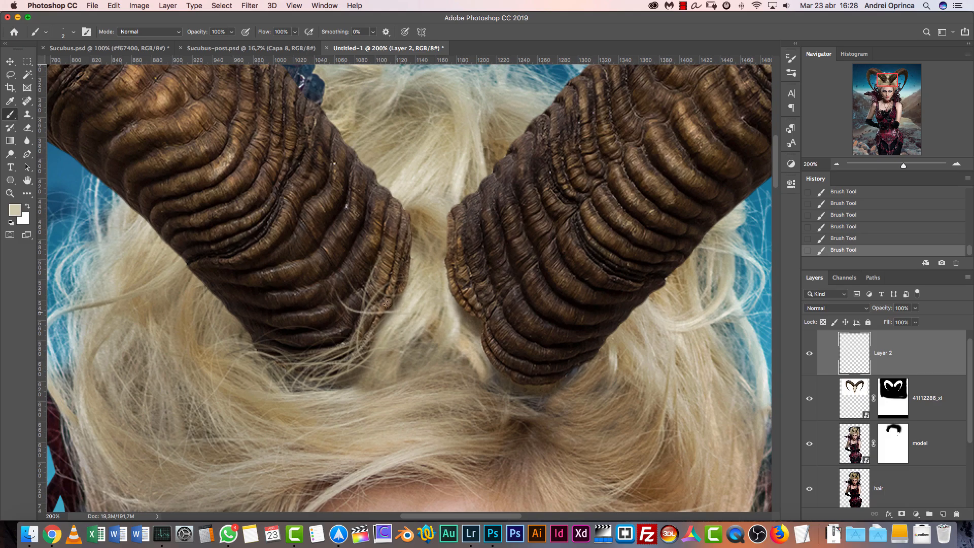
# Paint fine strands in sampled blonde and brown hair tones over the right horn's base and inner edge
pyautogui.keyDown('alt'); pyautogui.click(447, 316); pyautogui.keyUp('alt')
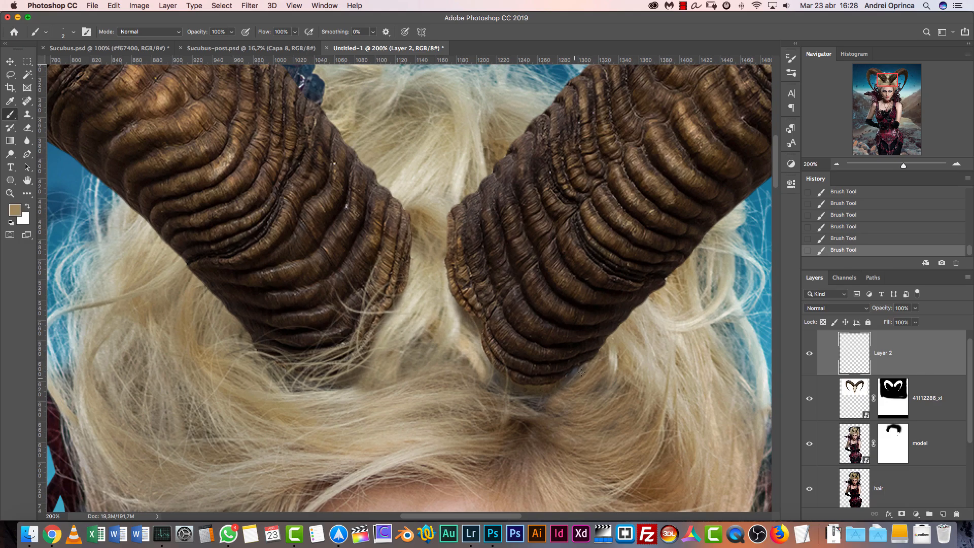
pyautogui.keyDown('alt'); pyautogui.click(424, 289); pyautogui.keyUp('alt')
pyautogui.keyDown('alt'); pyautogui.click(422, 187); pyautogui.keyUp('alt')
pyautogui.moveTo(423, 180)
pyautogui.mouseDown()
pyautogui.moveTo(423, 238)
pyautogui.moveTo(400, 209)
pyautogui.moveTo(425, 182)
pyautogui.moveTo(413, 232)
pyautogui.moveTo(422, 268)
pyautogui.moveTo(409, 213)
pyautogui.moveTo(427, 259)
pyautogui.moveTo(428, 214)
pyautogui.moveTo(393, 296)
pyautogui.mouseUp()
pyautogui.keyDown('alt'); pyautogui.click(419, 288); pyautogui.keyUp('alt')
pyautogui.moveTo(445, 260)
pyautogui.mouseDown()
pyautogui.moveTo(560, 313)
pyautogui.moveTo(461, 286)
pyautogui.mouseUp()
pyautogui.press('super+z')
pyautogui.keyDown('alt'); pyautogui.click(441, 195); pyautogui.keyUp('alt')
pyautogui.moveTo(454, 205); pyautogui.dragTo(434, 252)
pyautogui.moveTo(409, 246); pyautogui.dragTo(397, 308)
pyautogui.moveTo(542, 394)
pyautogui.mouseDown()
pyautogui.moveTo(491, 355)
pyautogui.moveTo(584, 366)
pyautogui.moveTo(551, 349)
pyautogui.mouseUp()
pyautogui.keyDown('alt'); pyautogui.click(635, 337); pyautogui.keyUp('alt')
pyautogui.moveTo(499, 378); pyautogui.dragTo(468, 319)
pyautogui.moveTo(449, 281); pyautogui.dragTo(503, 333)
pyautogui.moveTo(464, 218); pyautogui.dragTo(516, 223)
pyautogui.moveTo(283, 389); pyautogui.dragTo(375, 347)
# Reduce the Brush to 1 px and add finer hair strands around both horn bases with freshly sampled hair colours
pyautogui.press('super+minus')
pyautogui.press('super+plus')
pyautogui.press('super+plus')
pyautogui.press('[')
pyautogui.keyDown('alt'); pyautogui.click(469, 315); pyautogui.keyUp('alt')
pyautogui.moveTo(523, 313); pyautogui.dragTo(587, 424)
pyautogui.moveTo(469, 245); pyautogui.dragTo(536, 286)
pyautogui.moveTo(497, 253); pyautogui.dragTo(554, 194)
pyautogui.moveTo(368, 358); pyautogui.dragTo(397, 308)
pyautogui.keyDown('alt'); pyautogui.click(406, 339); pyautogui.keyUp('alt')
pyautogui.moveTo(564, 365); pyautogui.dragTo(432, 305)
pyautogui.moveTo(508, 370); pyautogui.dragTo(548, 340)
pyautogui.keyDown('alt'); pyautogui.click(533, 382); pyautogui.keyUp('alt')
pyautogui.moveTo(460, 374)
pyautogui.mouseDown()
pyautogui.moveTo(421, 339)
pyautogui.moveTo(431, 274)
pyautogui.mouseUp()
pyautogui.keyDown('alt'); pyautogui.click(343, 250); pyautogui.keyUp('alt')
# Erase stray painted strands between the horns and touch up the gap with a few new Brush strokes
pyautogui.press('super+minus')
pyautogui.press('super+minus')
pyautogui.press('e')
pyautogui.moveTo(429, 280)
pyautogui.mouseDown()
pyautogui.moveTo(406, 277)
pyautogui.moveTo(385, 250)
pyautogui.mouseUp()
pyautogui.press('b')
pyautogui.moveTo(393, 255); pyautogui.dragTo(406, 238)
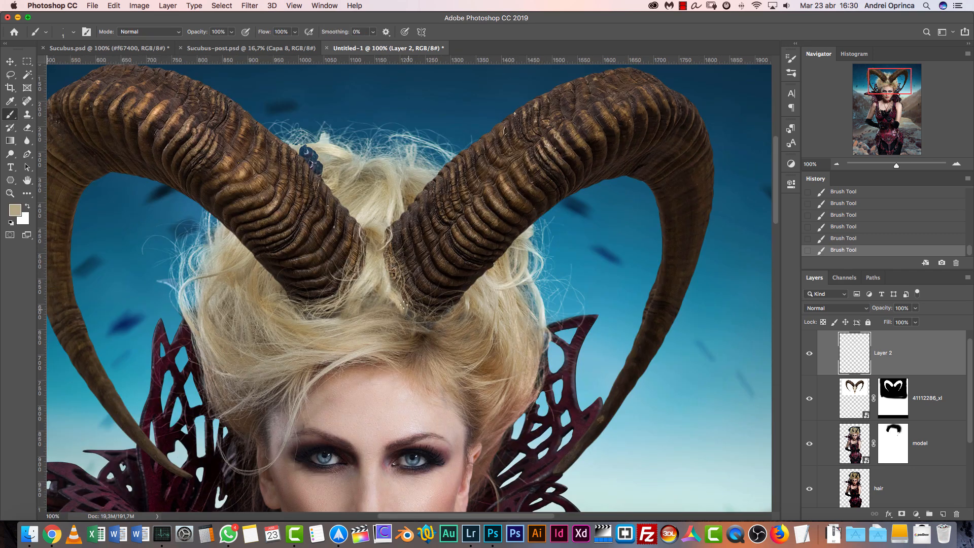
# Compare the painted hair around the horn bases with the finished Sucubus.psd and return to the Untitled-1 document
pyautogui.moveTo(460, 259); pyautogui.dragTo(487, 209)
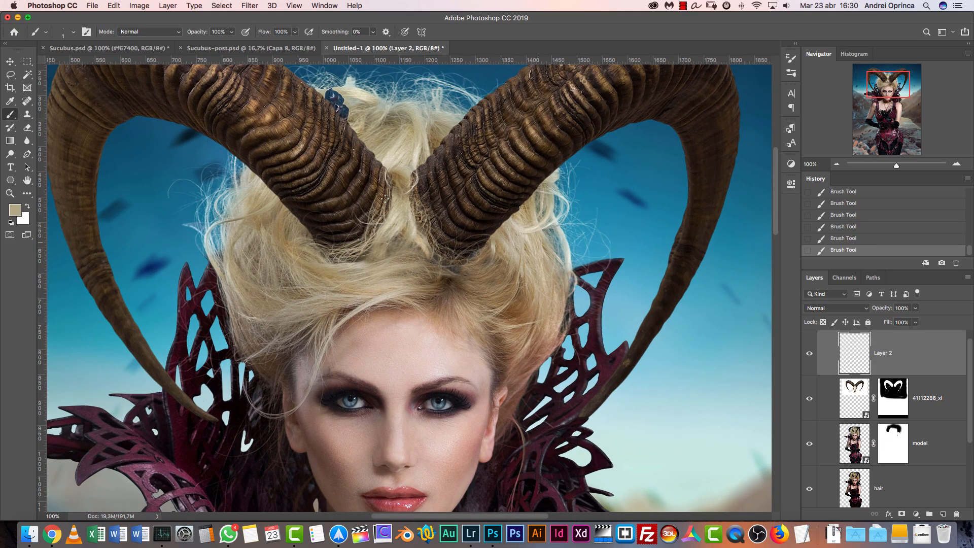
pyautogui.click(152, 50)
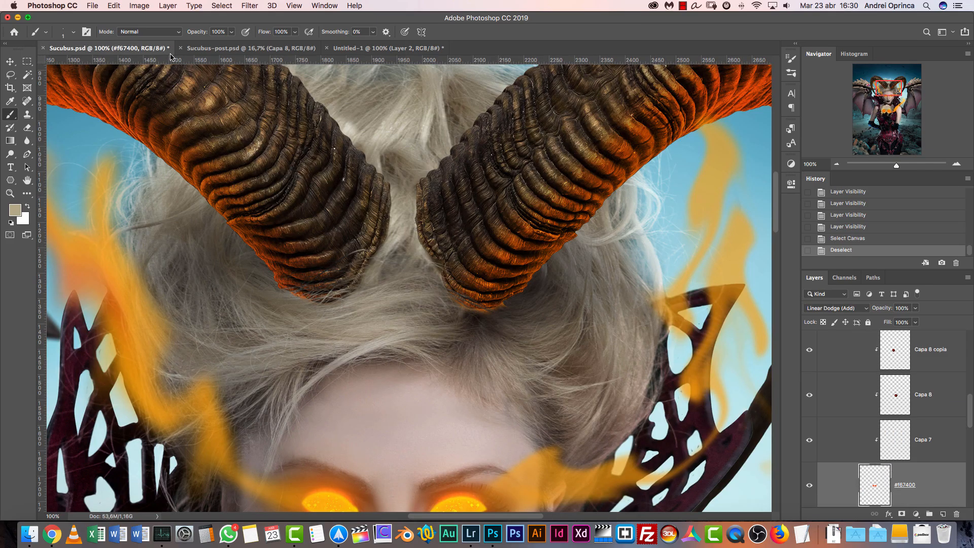
pyautogui.click(349, 50)
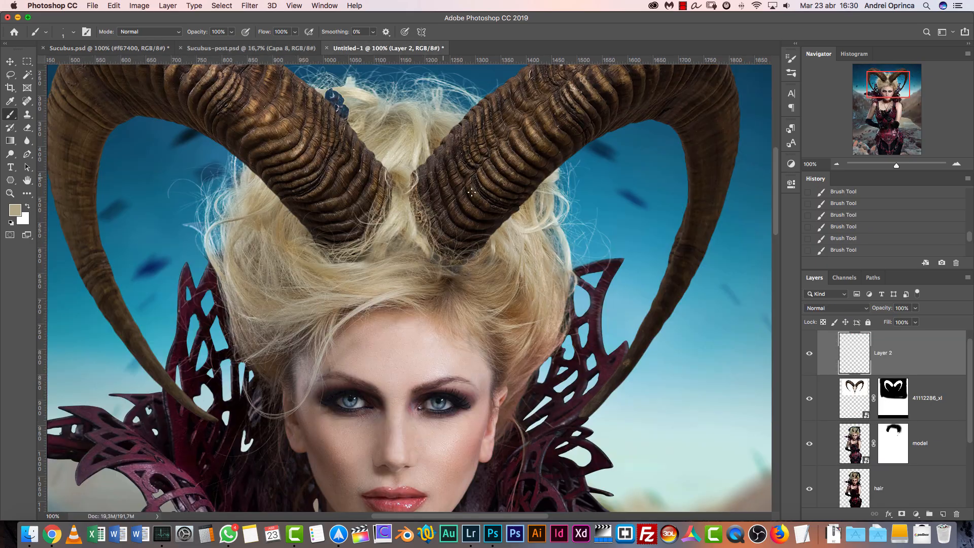
# Rename the painted strands layer above the ram horns to "hair"
pyautogui.click(957, 164)
pyautogui.doubleClick(887, 352)
pyautogui.write('haur')
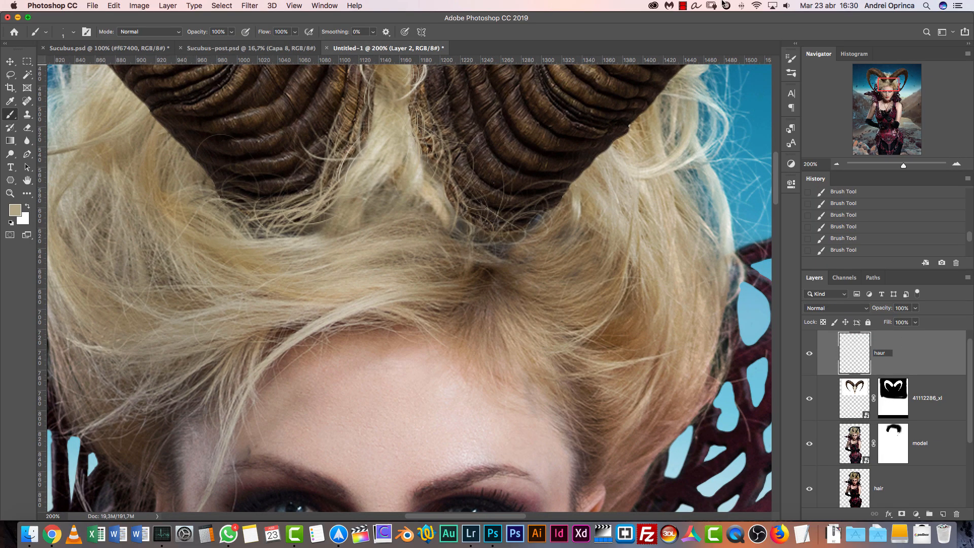
pyautogui.press('Return')
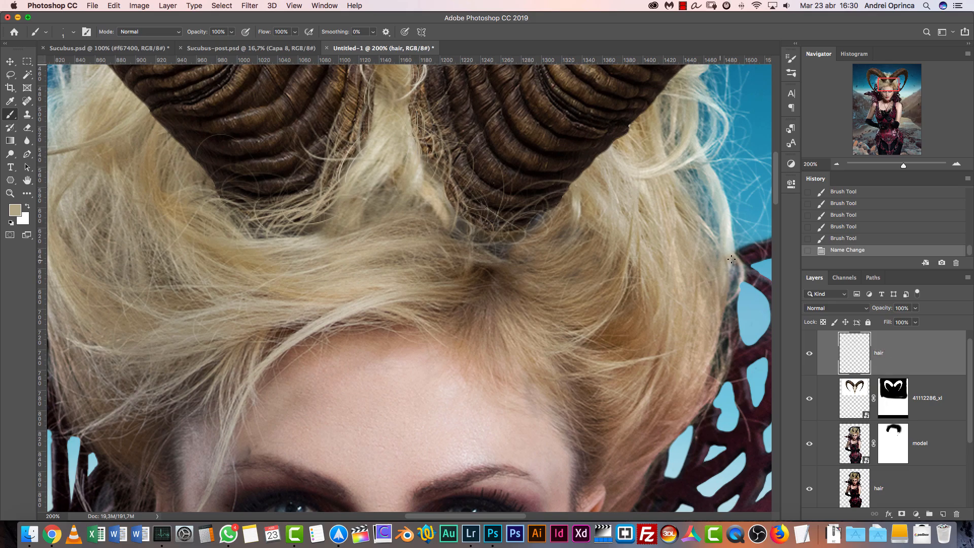
# Load the model layer's outline as a selection and make the ram horns layer's mask active
pyautogui.click(834, 165)
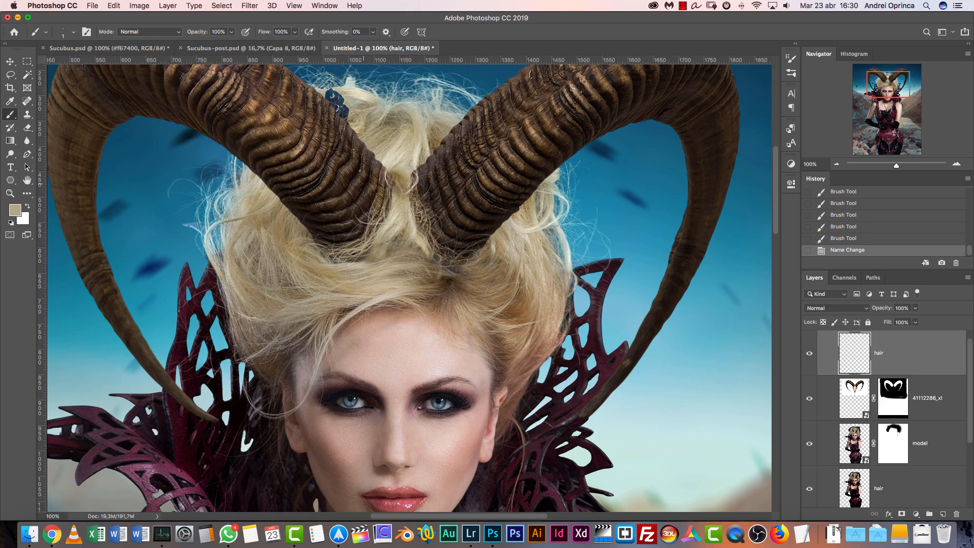
pyautogui.moveTo(493, 261); pyautogui.dragTo(466, 257)
pyautogui.moveTo(586, 320)
pyautogui.mouseDown()
pyautogui.moveTo(620, 254)
pyautogui.moveTo(665, 272)
pyautogui.mouseUp()
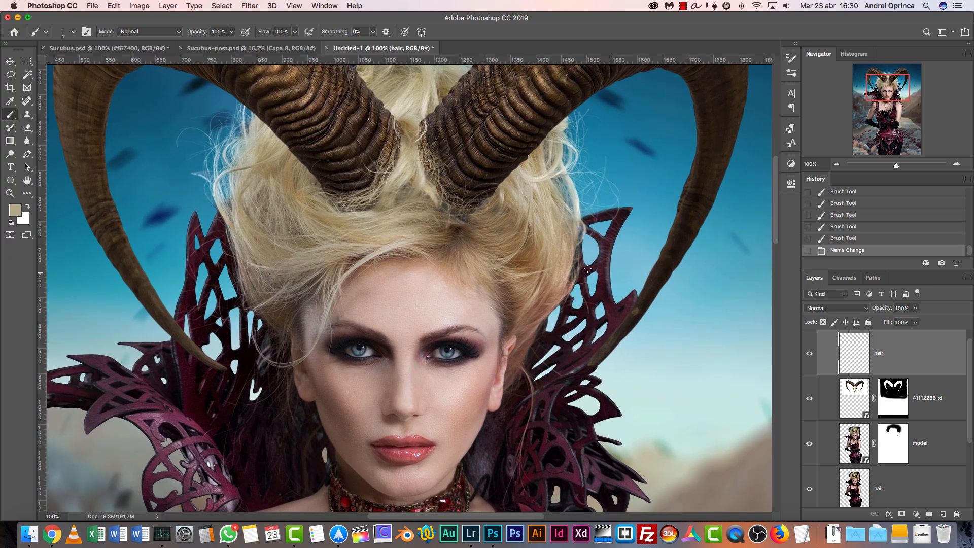
pyautogui.click(10, 62)
pyautogui.moveTo(586, 312); pyautogui.dragTo(523, 269)
pyautogui.press('super+r')
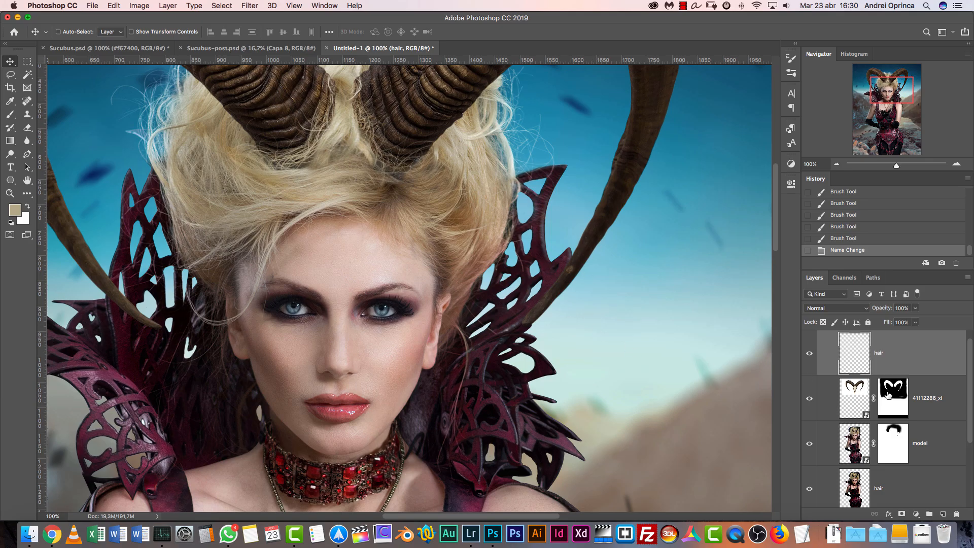
pyautogui.keyDown('super'); pyautogui.click(854, 447); pyautogui.keyUp('super')
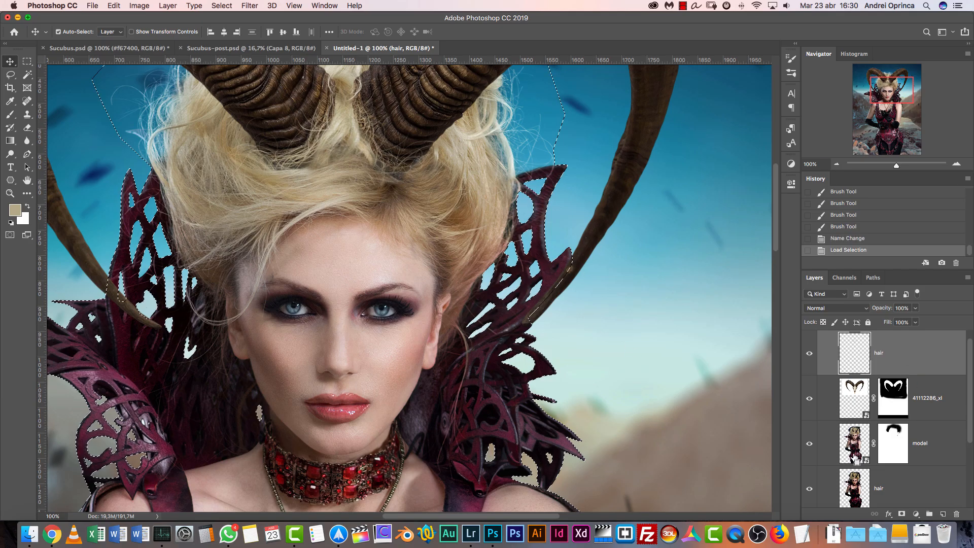
pyautogui.click(896, 397)
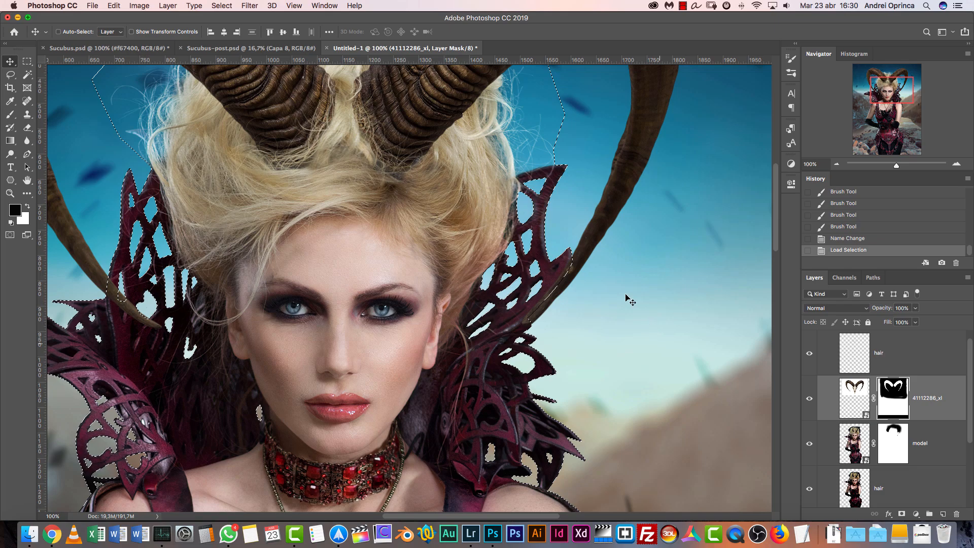
# Paint black with an enlarged Brush on the horns' mask to hide both horn tips behind the collar, and clear the selection
pyautogui.press('b')
pyautogui.press(']')
pyautogui.press(']')
pyautogui.press(']')
pyautogui.press(']')
pyautogui.press(']')
pyautogui.press(']')
pyautogui.press(']')
pyautogui.press(']')
pyautogui.press(']')
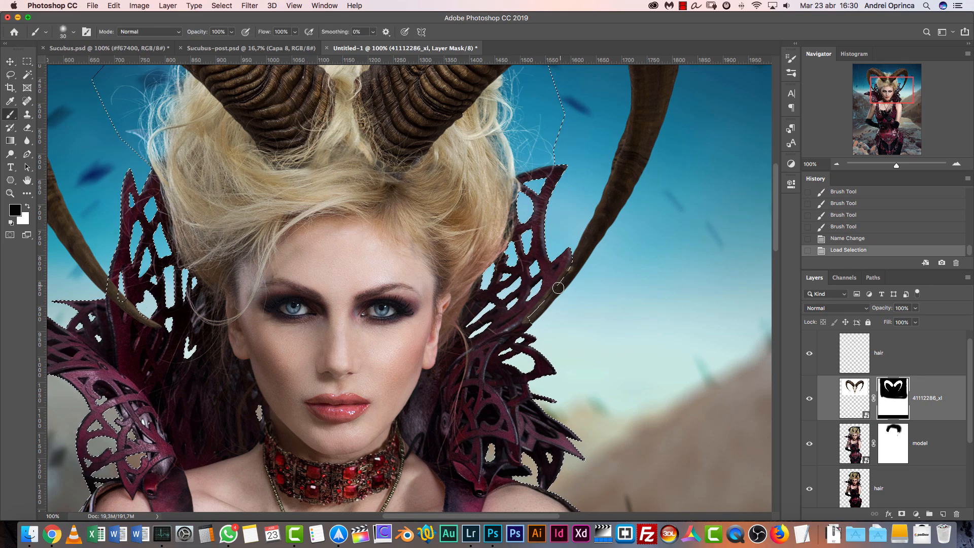
pyautogui.moveTo(553, 286)
pyautogui.mouseDown()
pyautogui.moveTo(551, 303)
pyautogui.moveTo(566, 276)
pyautogui.moveTo(551, 308)
pyautogui.moveTo(546, 300)
pyautogui.moveTo(571, 264)
pyautogui.moveTo(548, 317)
pyautogui.mouseUp()
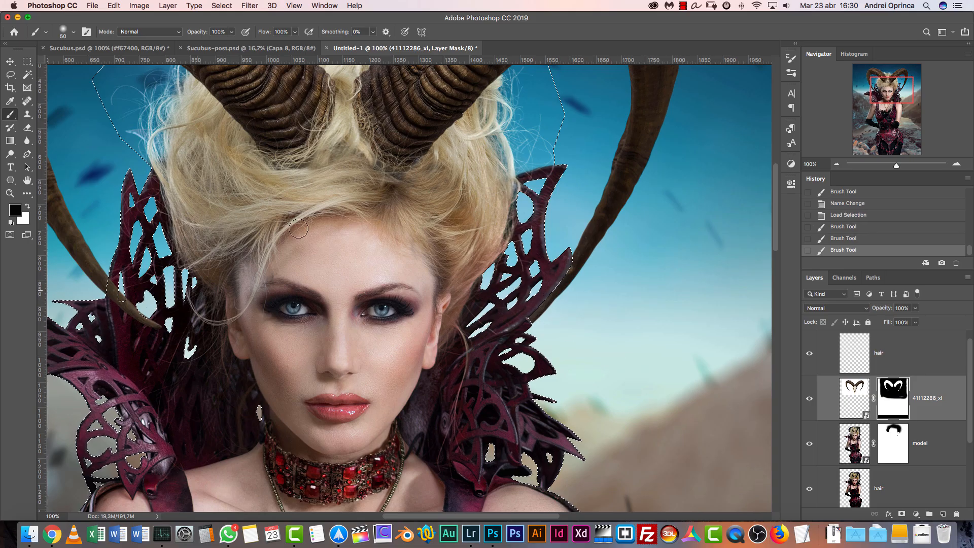
pyautogui.moveTo(127, 317)
pyautogui.mouseDown()
pyautogui.moveTo(110, 289)
pyautogui.moveTo(145, 312)
pyautogui.moveTo(129, 304)
pyautogui.mouseUp()
pyautogui.press('super+h')
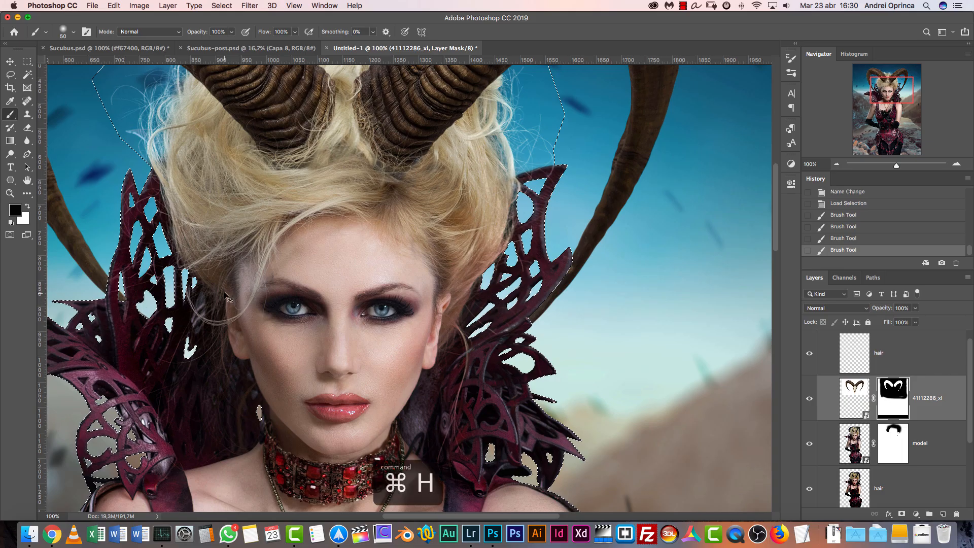
pyautogui.press('super+d')
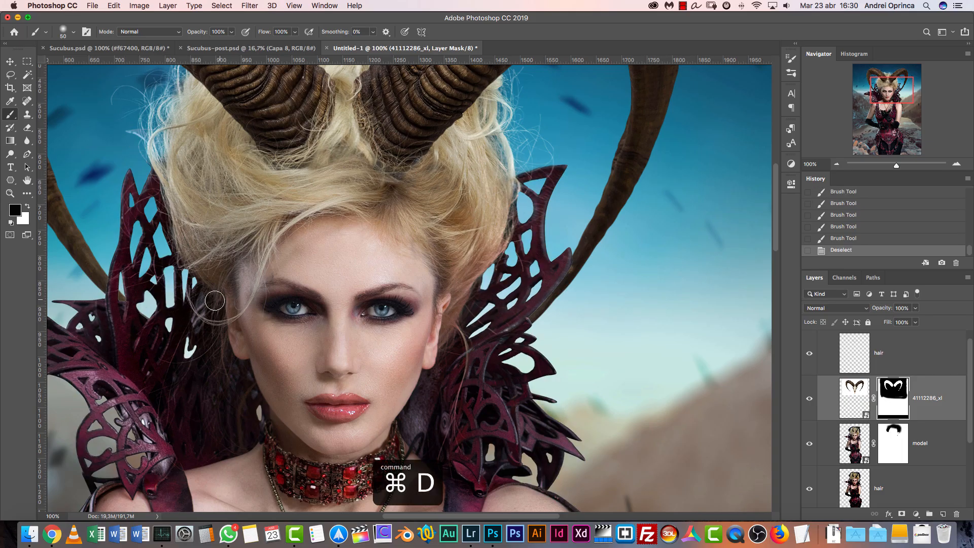
# Place skull.png from the Stock folder as an embedded object and move its layer above the painted hair layer
pyautogui.click(837, 164)
pyautogui.click(837, 164)
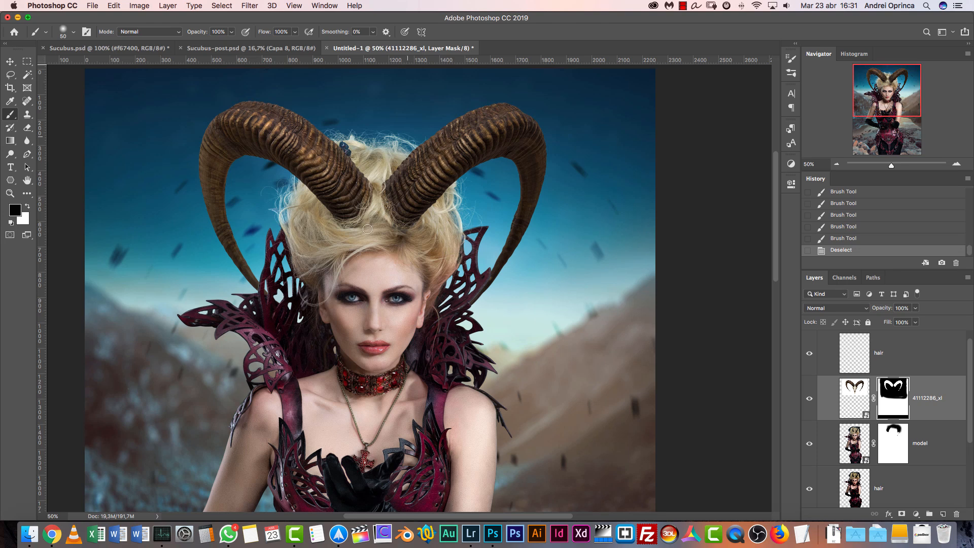
pyautogui.click(837, 164)
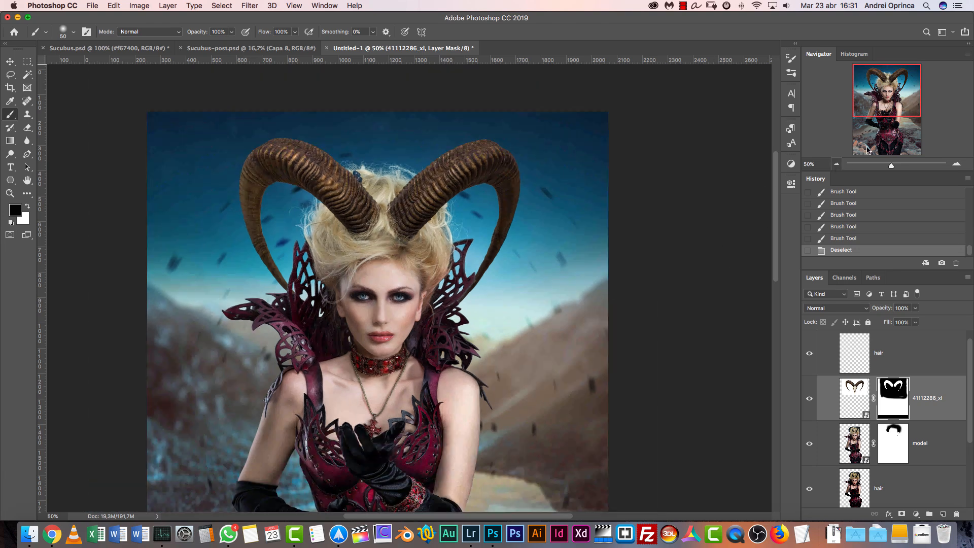
pyautogui.moveTo(894, 100); pyautogui.dragTo(882, 121)
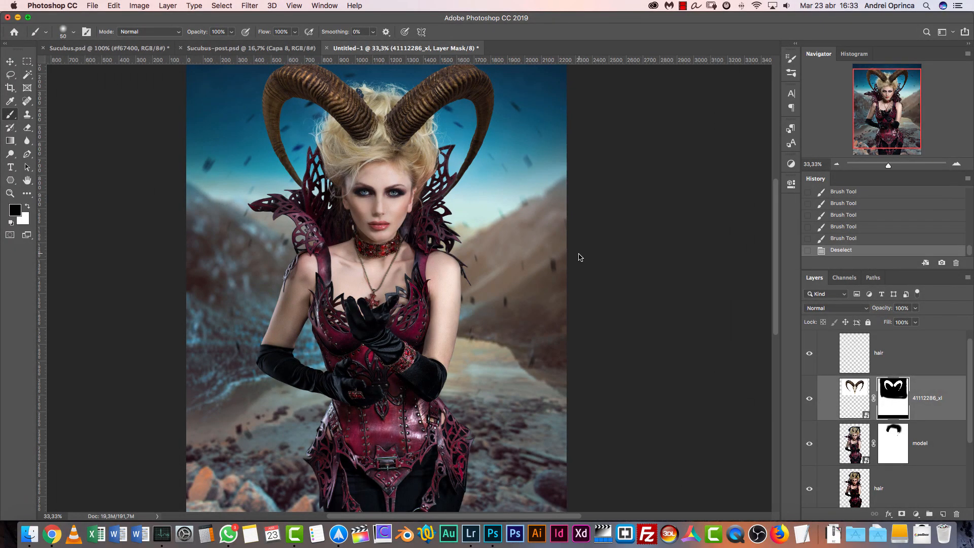
pyautogui.press('super+shift+p')
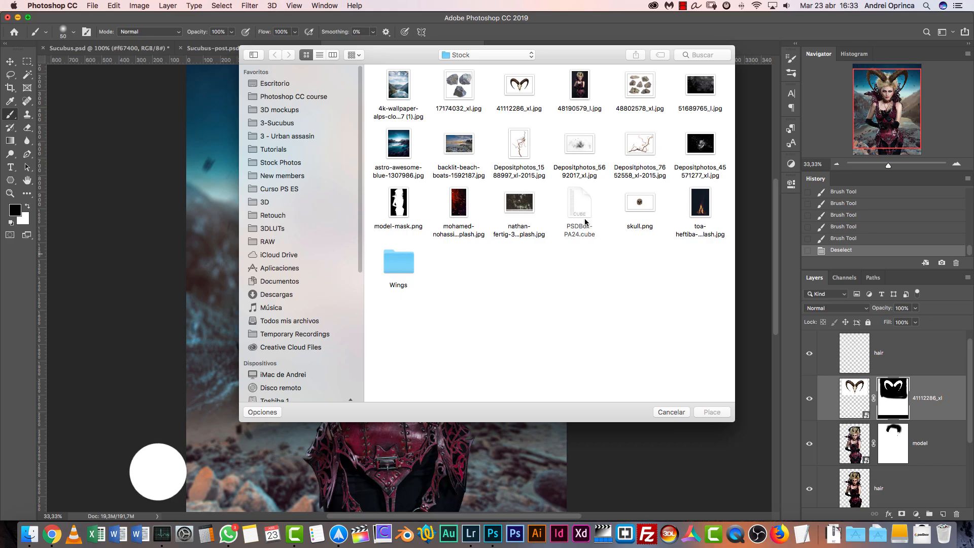
pyautogui.click(640, 203)
pyautogui.click(712, 412)
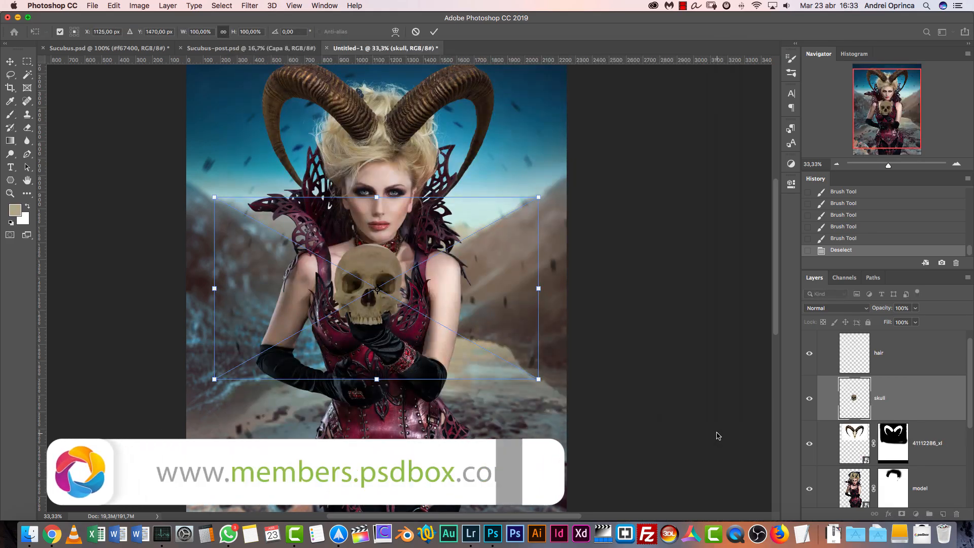
pyautogui.press('Return')
pyautogui.moveTo(919, 389); pyautogui.dragTo(902, 345)
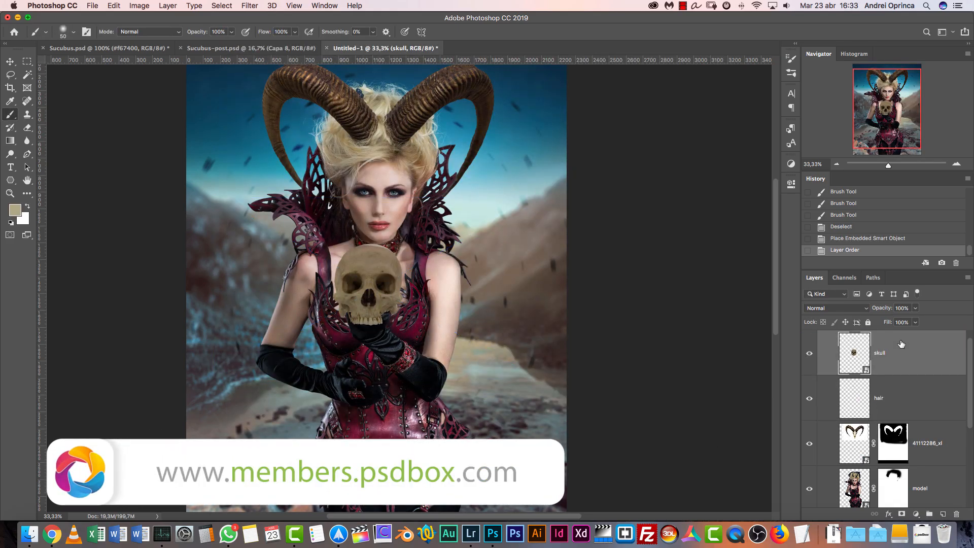
# Put the skull layer in its own group named "Skull" inside the model group
pyautogui.scroll(1, 970, 345)
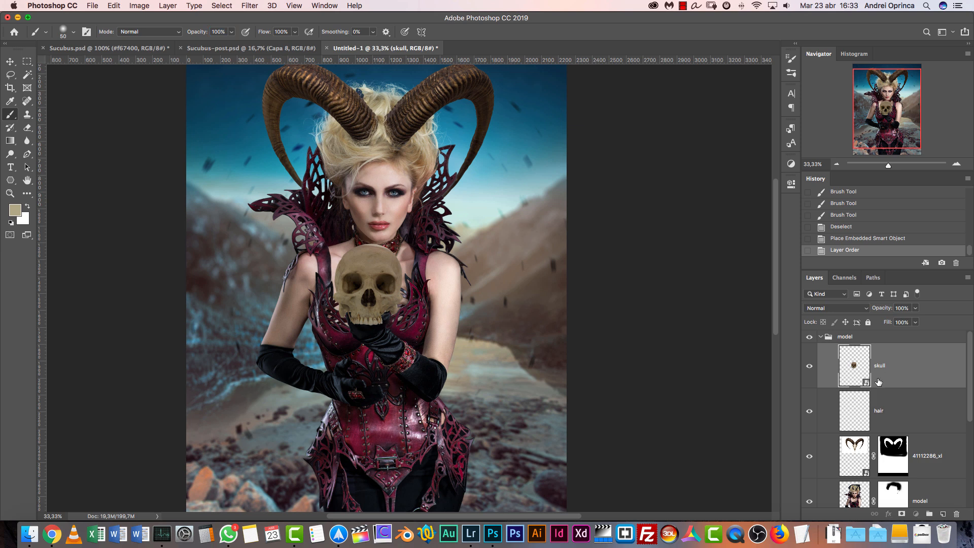
pyautogui.press('super+g')
pyautogui.doubleClick(868, 350)
pyautogui.write('Skull')
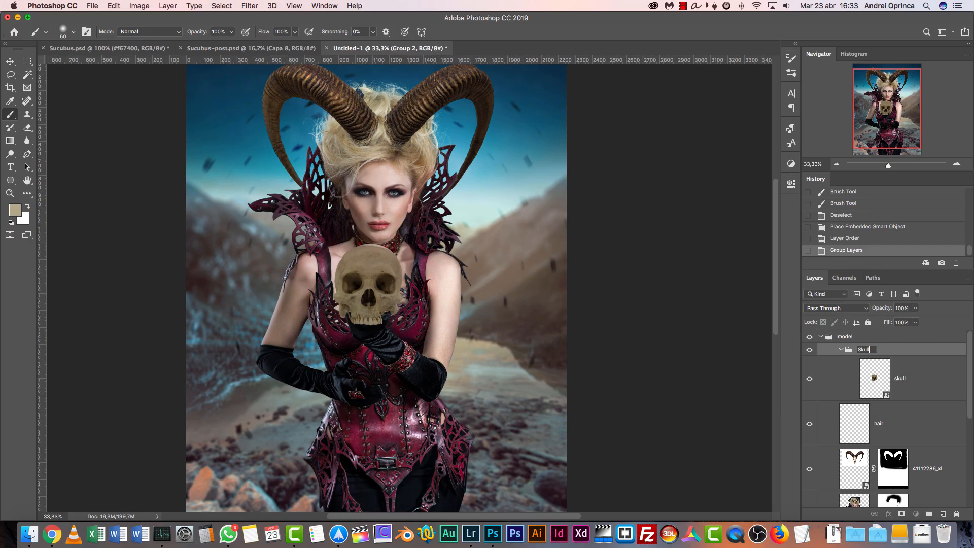
pyautogui.press('Return')
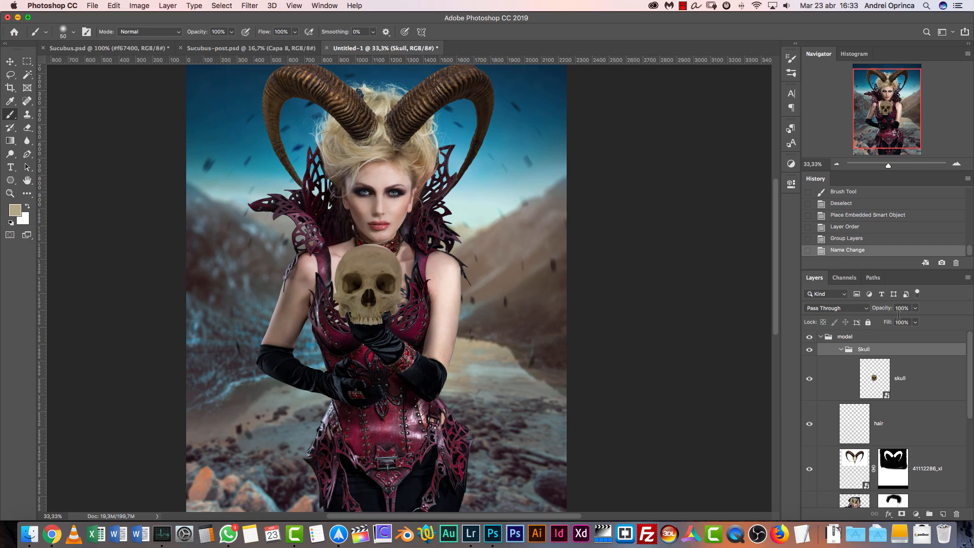
# Scale the skull down to 86.84% with Free Transform and position it over the model's raised gloved hand
pyautogui.click(911, 382)
pyautogui.press('super+1')
pyautogui.moveTo(412, 318); pyautogui.dragTo(482, 297)
pyautogui.press('super+r')
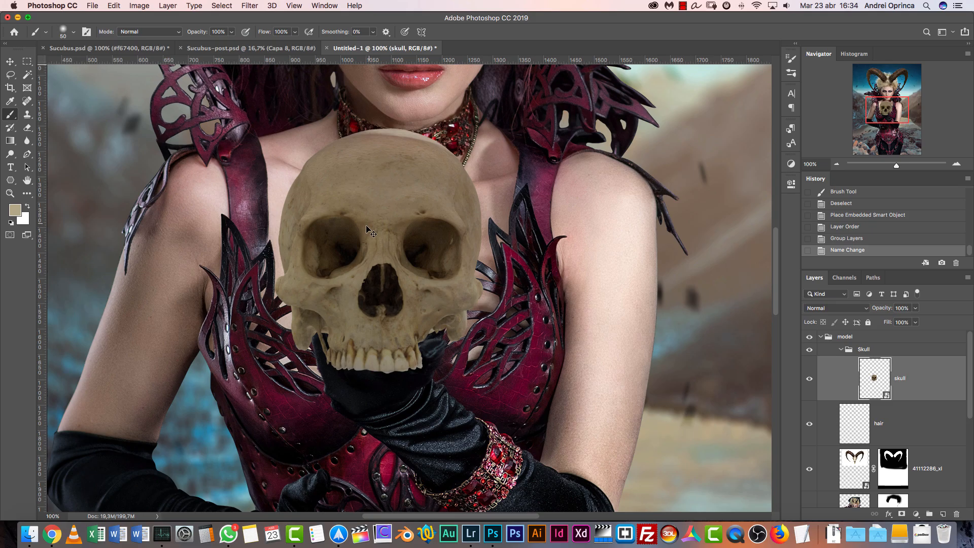
pyautogui.press('super+t')
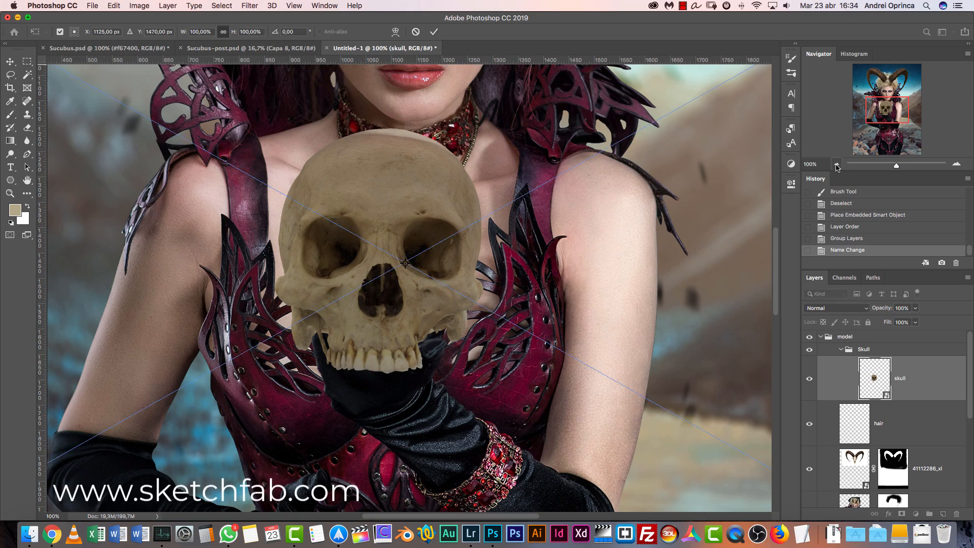
pyautogui.click(837, 165)
pyautogui.click(837, 165)
pyautogui.moveTo(650, 137); pyautogui.dragTo(658, 165)
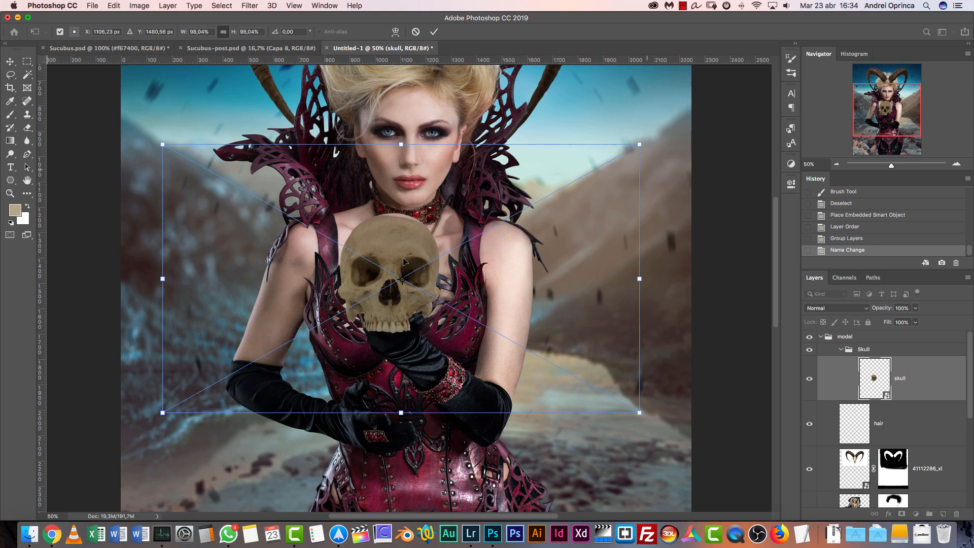
pyautogui.moveTo(419, 274); pyautogui.dragTo(459, 129)
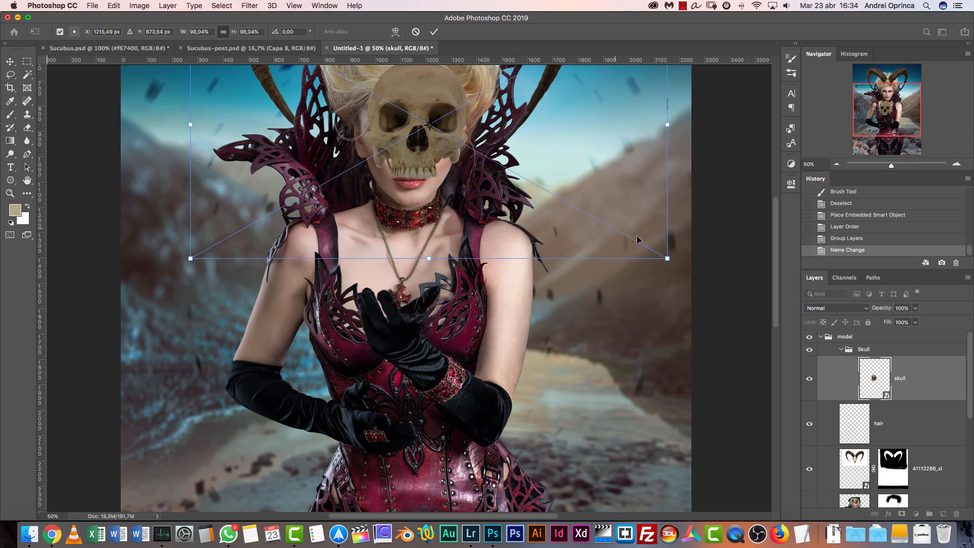
pyautogui.moveTo(667, 257); pyautogui.dragTo(596, 218)
pyautogui.moveTo(501, 174); pyautogui.dragTo(514, 346)
pyautogui.moveTo(609, 156)
pyautogui.mouseDown()
pyautogui.moveTo(627, 134)
pyautogui.moveTo(620, 148)
pyautogui.mouseUp()
pyautogui.press('Return')
pyautogui.press('b')
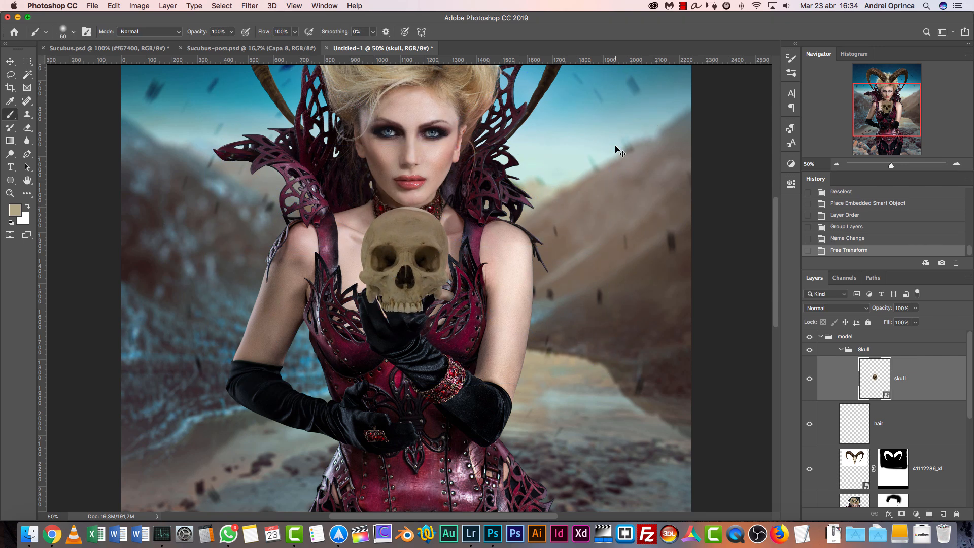
# Rotate the skull by about -1.71° and nudge it so it rests on the gloved palm
pyautogui.press('super+plus')
pyautogui.press('super+plus')
pyautogui.press('v')
pyautogui.moveTo(425, 272)
pyautogui.mouseDown()
pyautogui.moveTo(397, 248)
pyautogui.moveTo(406, 279)
pyautogui.moveTo(419, 267)
pyautogui.mouseUp()
pyautogui.press('super+t')
pyautogui.moveTo(319, 487); pyautogui.dragTo(328, 484)
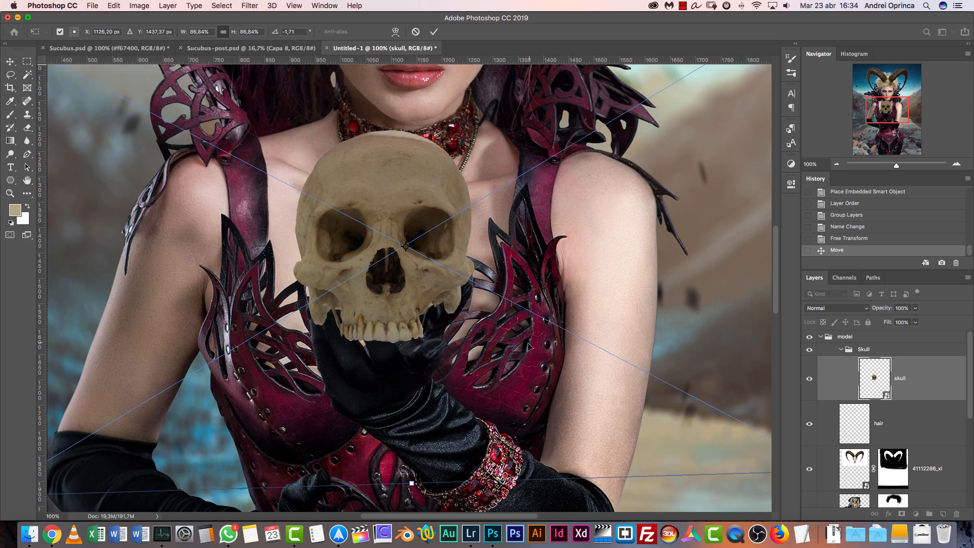
pyautogui.press('Return')
pyautogui.moveTo(416, 293); pyautogui.dragTo(415, 289)
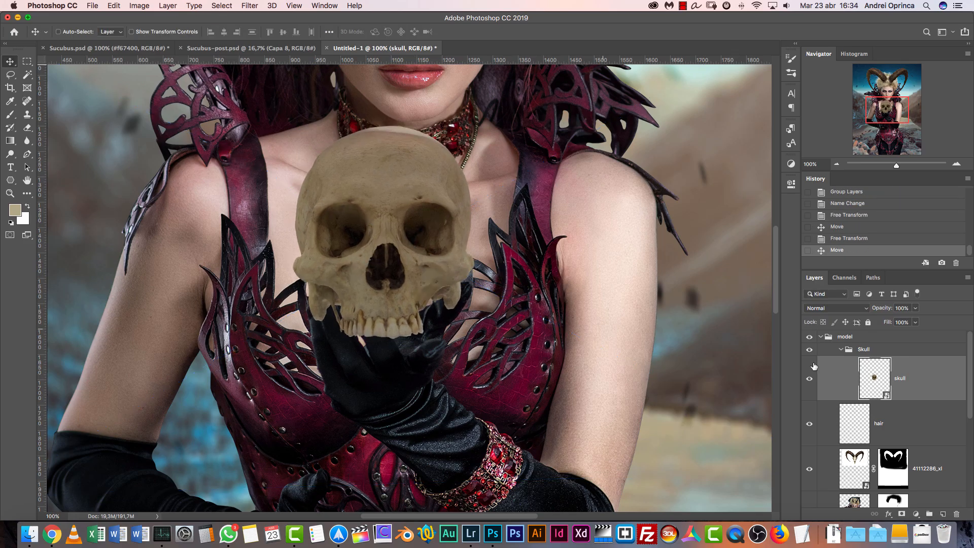
# Add a layer mask to the skull layer and lower the layer's opacity to 34%
pyautogui.click(902, 514)
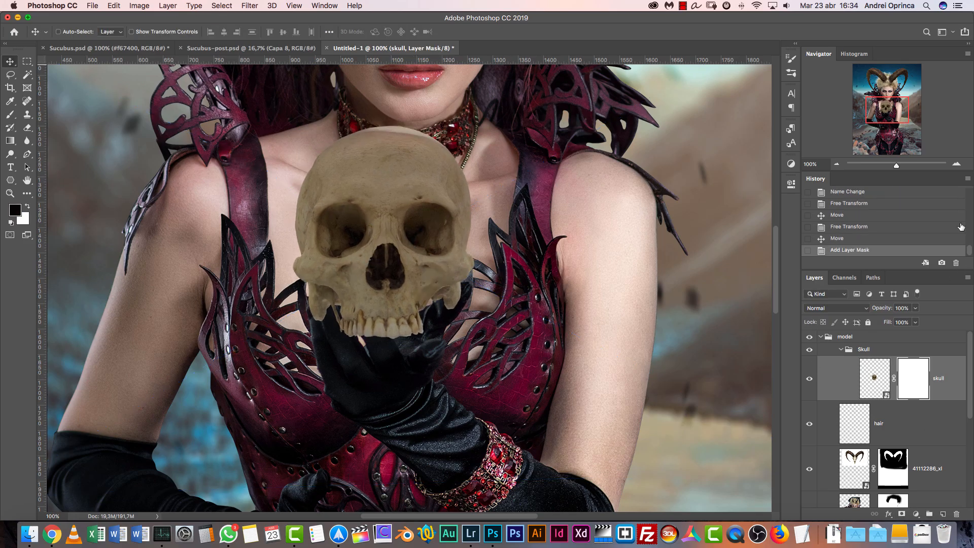
pyautogui.click(968, 179)
pyautogui.click(927, 372)
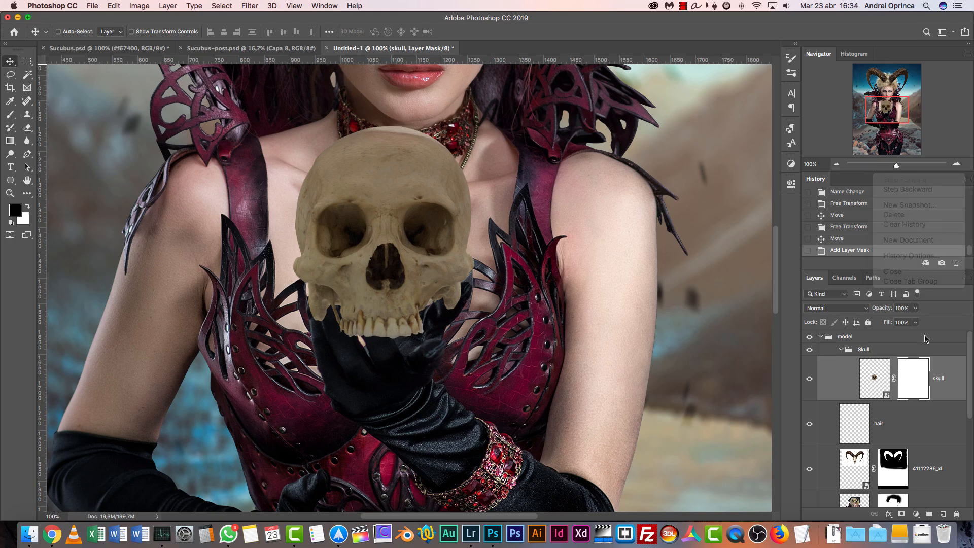
pyautogui.click(958, 165)
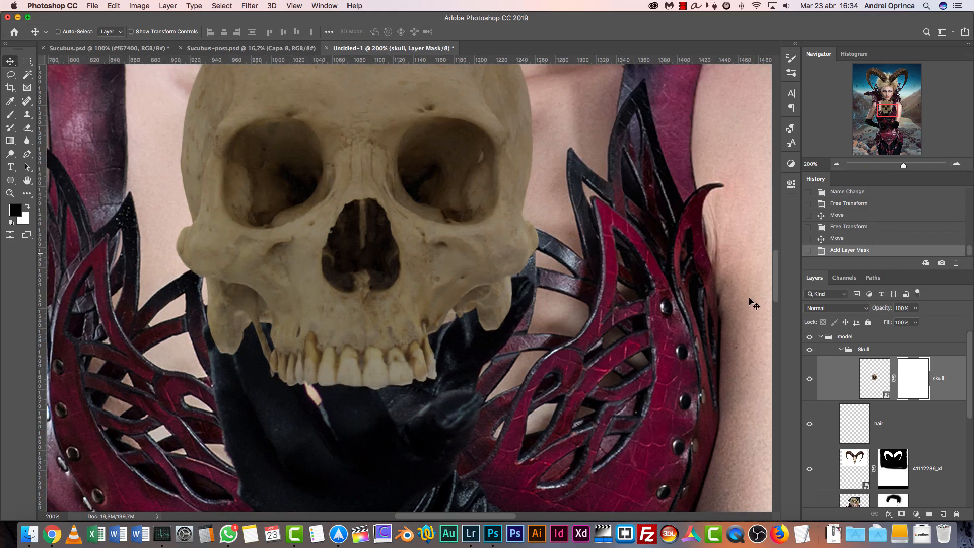
pyautogui.click(915, 308)
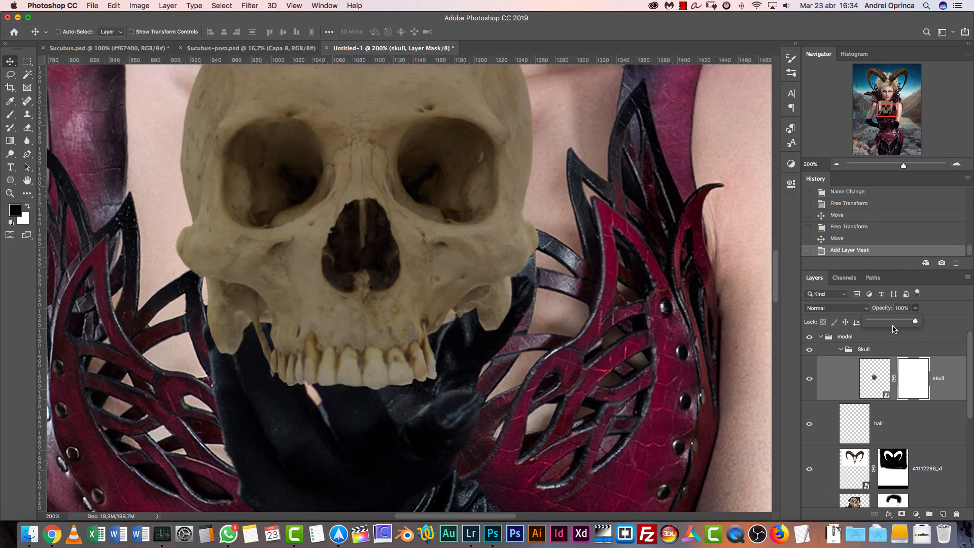
pyautogui.click(888, 321)
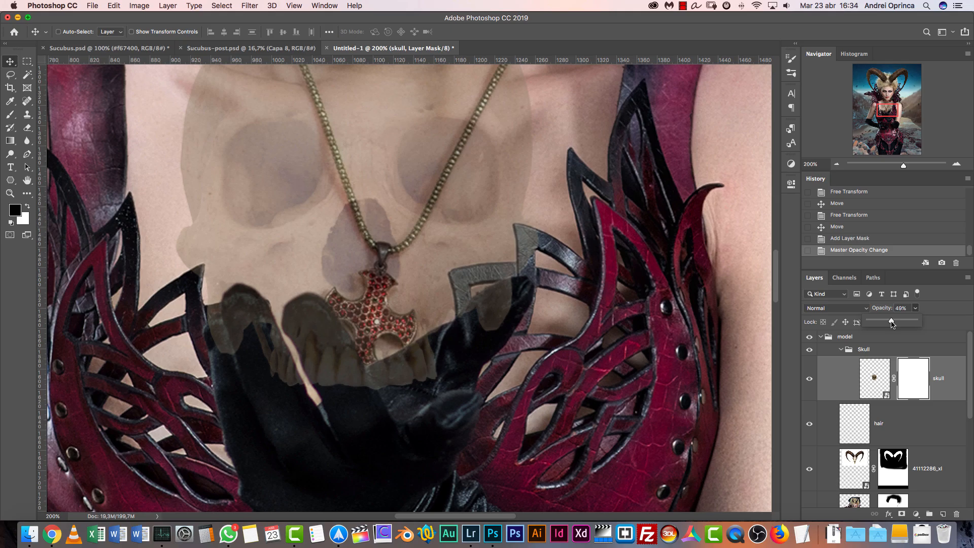
pyautogui.moveTo(887, 321); pyautogui.dragTo(885, 324)
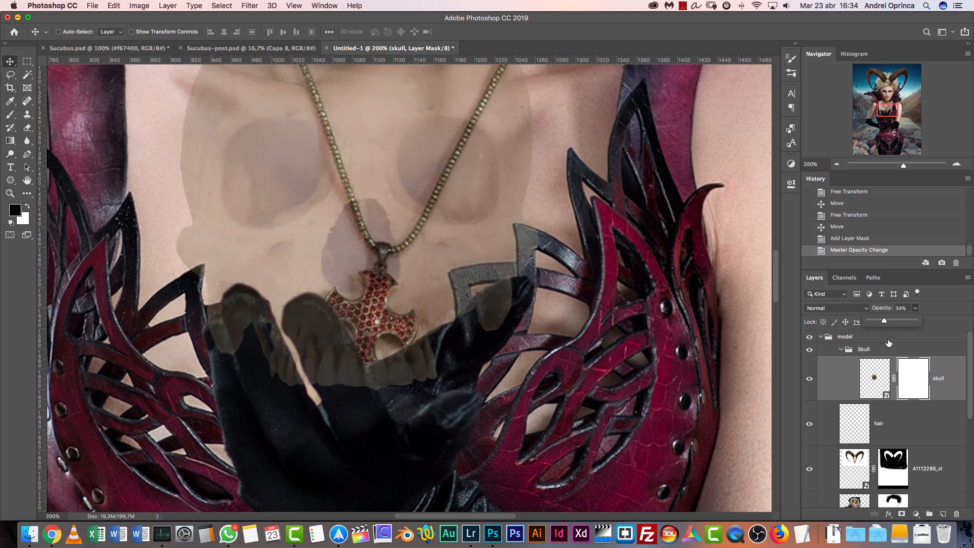
# Target the skull's mask with the Brush, set the brush hardness to 70% and turn off Shape Dynamics
pyautogui.click(918, 367)
pyautogui.press('b')
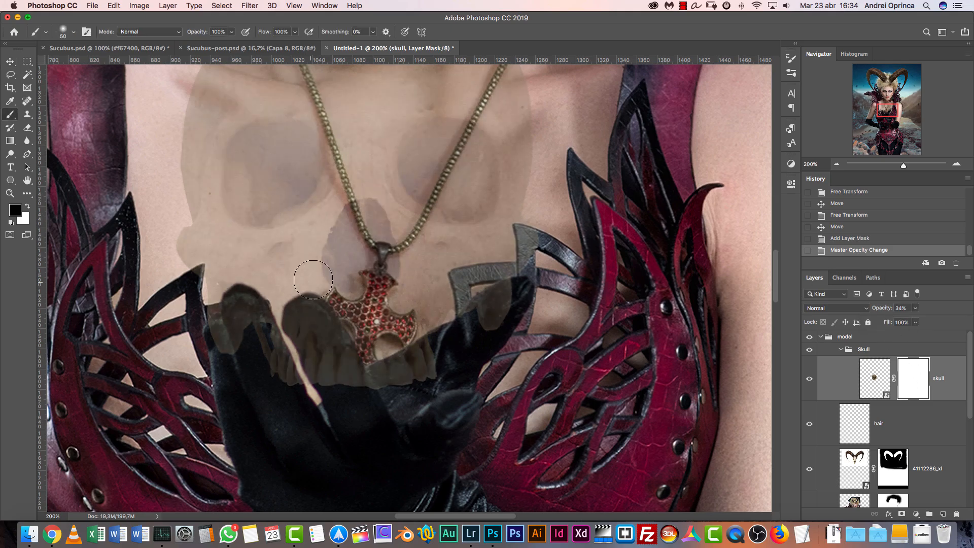
pyautogui.rightClick(406, 200)
pyautogui.moveTo(492, 244); pyautogui.dragTo(501, 247)
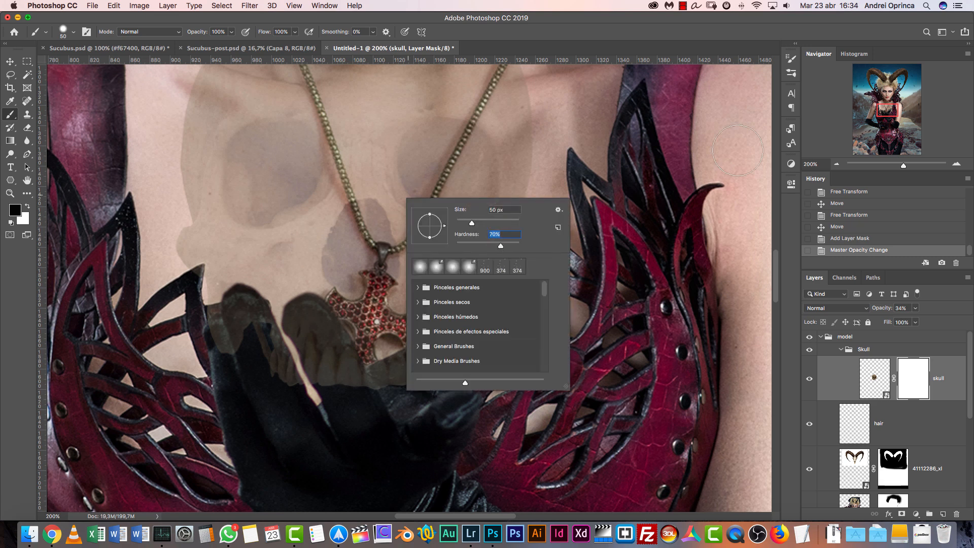
pyautogui.click(789, 74)
pyautogui.click(791, 74)
pyautogui.click(792, 60)
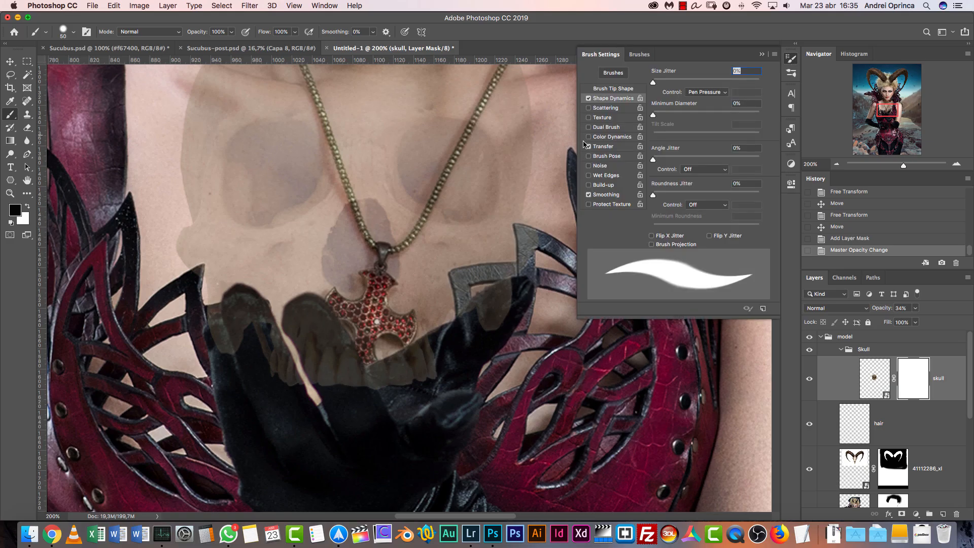
pyautogui.click(589, 99)
pyautogui.click(764, 55)
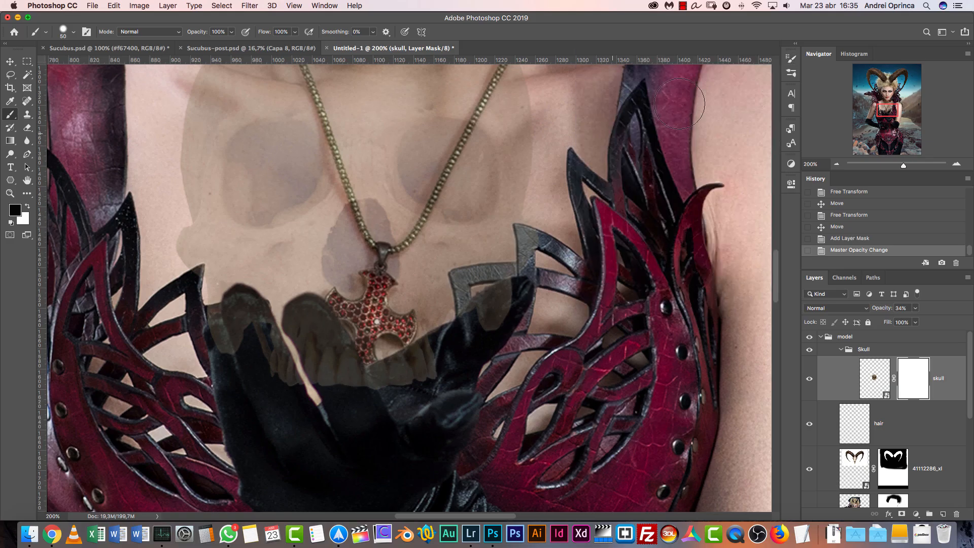
# Set the brush tip's spacing to 14%
pyautogui.click(791, 75)
pyautogui.click(792, 60)
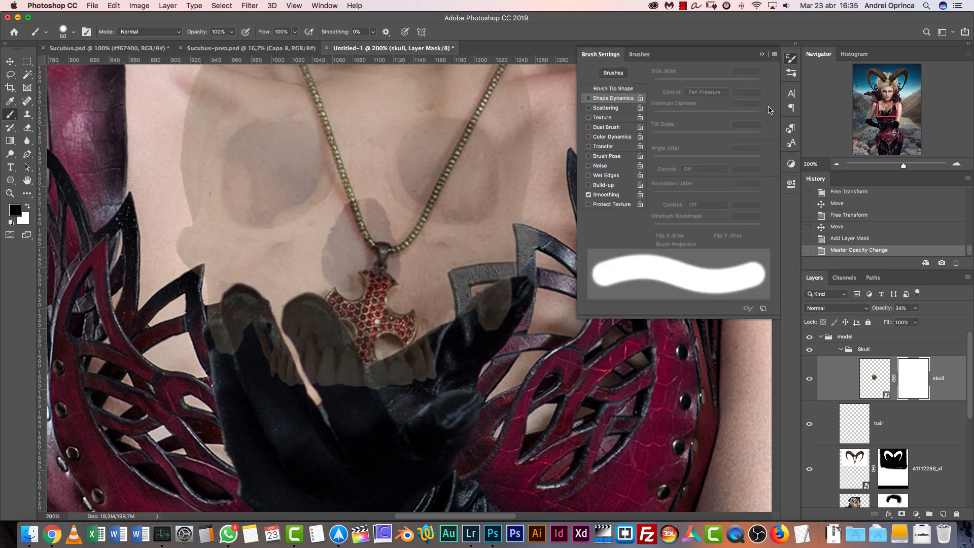
pyautogui.click(619, 89)
pyautogui.moveTo(667, 229); pyautogui.dragTo(660, 229)
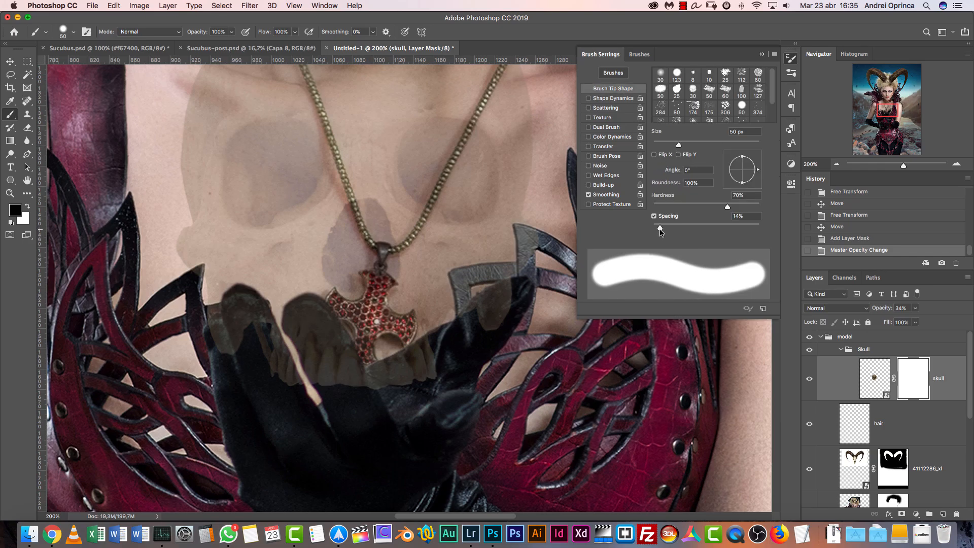
pyautogui.click(763, 54)
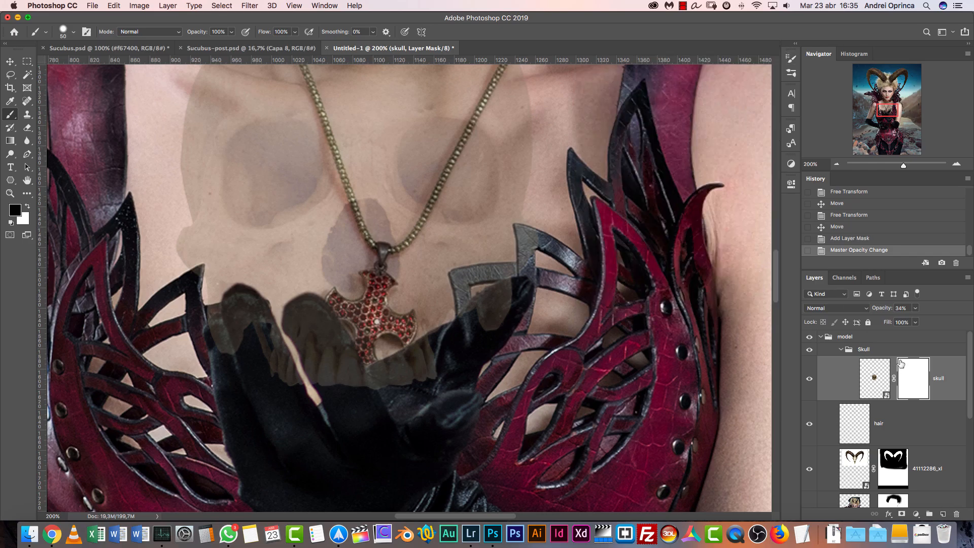
# Paint black on the skull's mask to uncover the gloved fingers and thumb along its lower jaw and teeth
pyautogui.click(958, 165)
pyautogui.moveTo(311, 292); pyautogui.dragTo(536, 216)
pyautogui.moveTo(392, 296)
pyautogui.mouseDown()
pyautogui.moveTo(388, 275)
pyautogui.moveTo(375, 270)
pyautogui.moveTo(375, 302)
pyautogui.mouseUp()
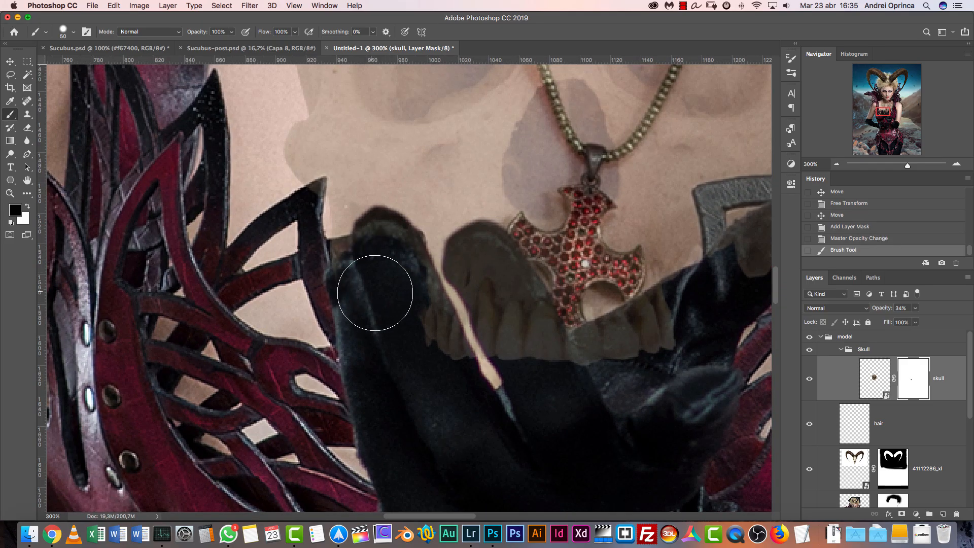
pyautogui.moveTo(510, 299); pyautogui.dragTo(448, 330)
pyautogui.press('super+r')
pyautogui.moveTo(311, 289)
pyautogui.mouseDown()
pyautogui.moveTo(326, 283)
pyautogui.moveTo(376, 311)
pyautogui.moveTo(422, 294)
pyautogui.moveTo(404, 391)
pyautogui.moveTo(553, 373)
pyautogui.moveTo(588, 336)
pyautogui.moveTo(632, 332)
pyautogui.moveTo(491, 374)
pyautogui.moveTo(587, 304)
pyautogui.moveTo(510, 345)
pyautogui.moveTo(528, 380)
pyautogui.mouseUp()
# Raise the skull layer's opacity to 100% and paint white on its mask with a smaller brush along the thumb's upper edge
pyautogui.click(915, 308)
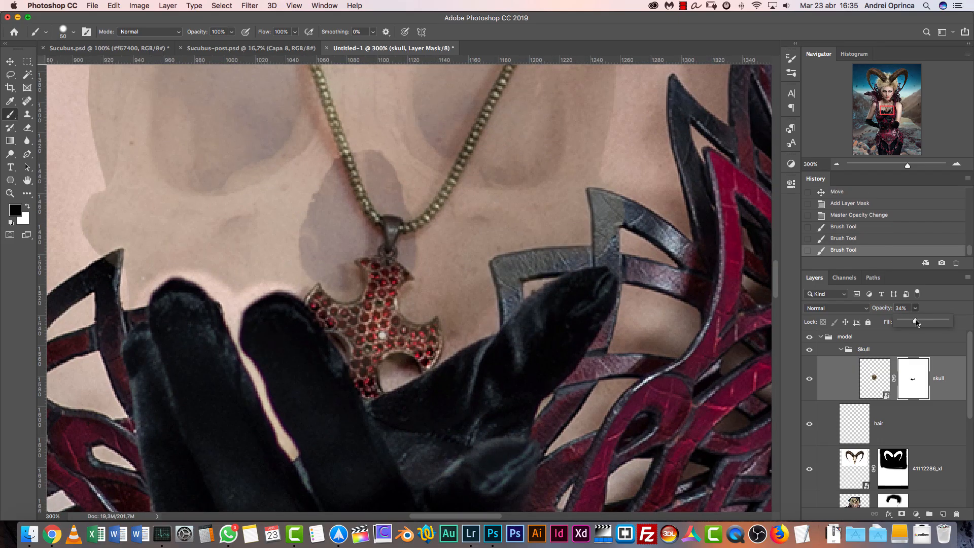
pyautogui.moveTo(915, 320); pyautogui.dragTo(958, 334)
pyautogui.click(911, 382)
pyautogui.press('x')
pyautogui.press('[')
pyautogui.press('[')
pyautogui.press('[')
pyautogui.press('[')
pyautogui.press('[')
pyautogui.press('[')
pyautogui.press('[')
pyautogui.moveTo(596, 243); pyautogui.dragTo(573, 257)
pyautogui.moveTo(592, 253)
pyautogui.mouseDown()
pyautogui.moveTo(535, 277)
pyautogui.moveTo(549, 295)
pyautogui.mouseUp()
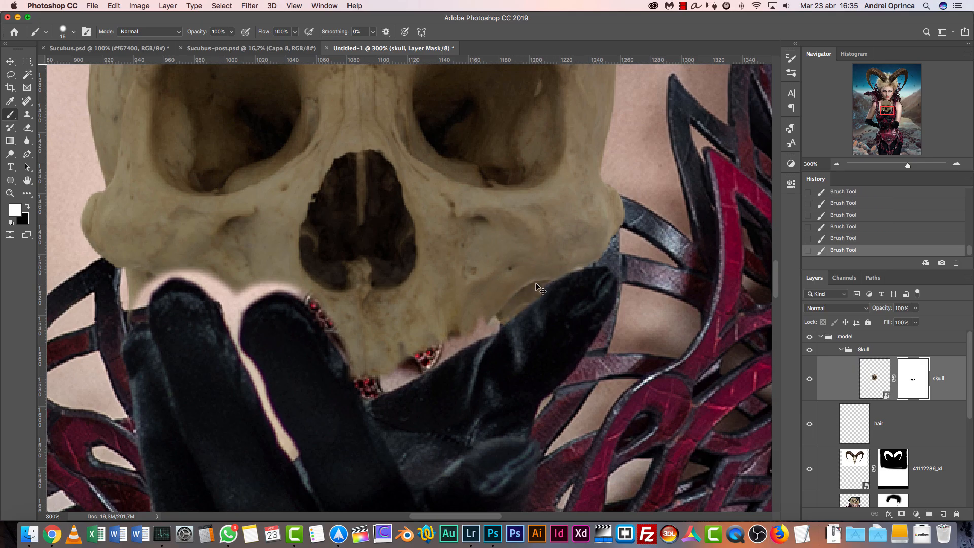
# Undo the last stroke and paint the teeth, jaw and gaps around the fingers back in with a fine white brush on the mask
pyautogui.press('super+z')
pyautogui.moveTo(492, 314)
pyautogui.mouseDown()
pyautogui.moveTo(459, 338)
pyautogui.moveTo(489, 329)
pyautogui.moveTo(448, 382)
pyautogui.moveTo(484, 327)
pyautogui.moveTo(450, 434)
pyautogui.moveTo(432, 369)
pyautogui.moveTo(419, 416)
pyautogui.mouseUp()
pyautogui.moveTo(299, 325); pyautogui.dragTo(468, 301)
pyautogui.moveTo(469, 269)
pyautogui.mouseDown()
pyautogui.moveTo(442, 260)
pyautogui.moveTo(299, 299)
pyautogui.moveTo(330, 253)
pyautogui.mouseUp()
pyautogui.press('[')
pyautogui.press('[')
pyautogui.moveTo(329, 257)
pyautogui.mouseDown()
pyautogui.moveTo(361, 250)
pyautogui.moveTo(404, 298)
pyautogui.mouseUp()
pyautogui.moveTo(427, 350); pyautogui.dragTo(454, 409)
pyautogui.moveTo(401, 293)
pyautogui.mouseDown()
pyautogui.moveTo(402, 278)
pyautogui.moveTo(426, 285)
pyautogui.mouseUp()
# Clean up the mask in black along the gap between the fingers at reduced layer opacity, then restore the skull's opacity to 100%
pyautogui.click(916, 308)
pyautogui.moveTo(917, 322); pyautogui.dragTo(892, 323)
pyautogui.press('x')
pyautogui.moveTo(457, 393)
pyautogui.mouseDown()
pyautogui.moveTo(418, 305)
pyautogui.moveTo(427, 344)
pyautogui.mouseUp()
pyautogui.click(916, 308)
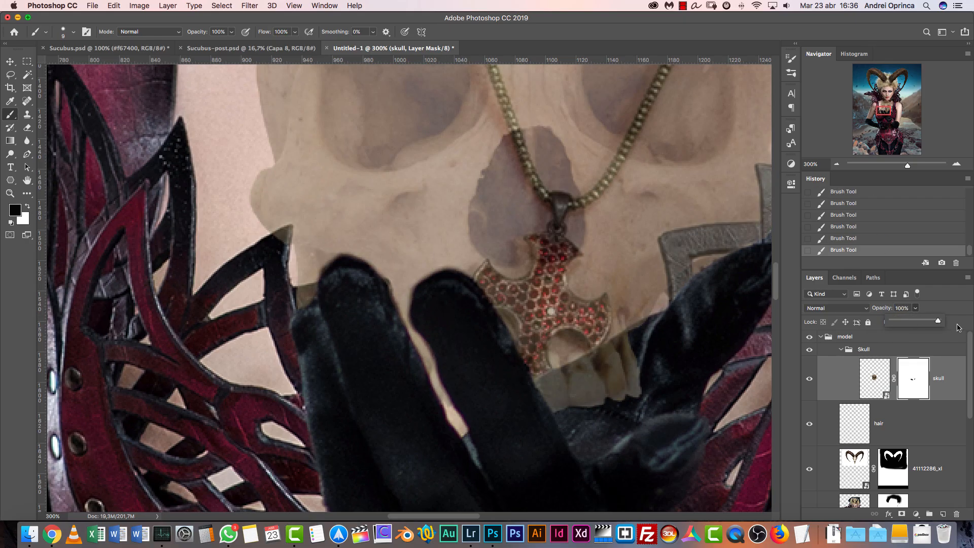
pyautogui.moveTo(914, 322); pyautogui.dragTo(942, 321)
# Unlink the skull from its mask and move only the skull slightly down into the gloved hand
pyautogui.press('super+1')
pyautogui.hscroll(5, 553, 333)
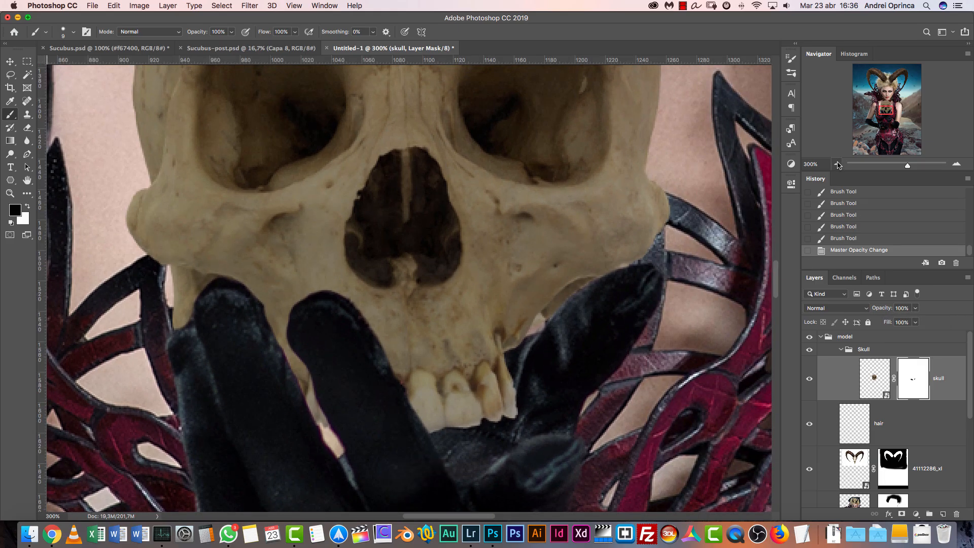
pyautogui.press('super+1')
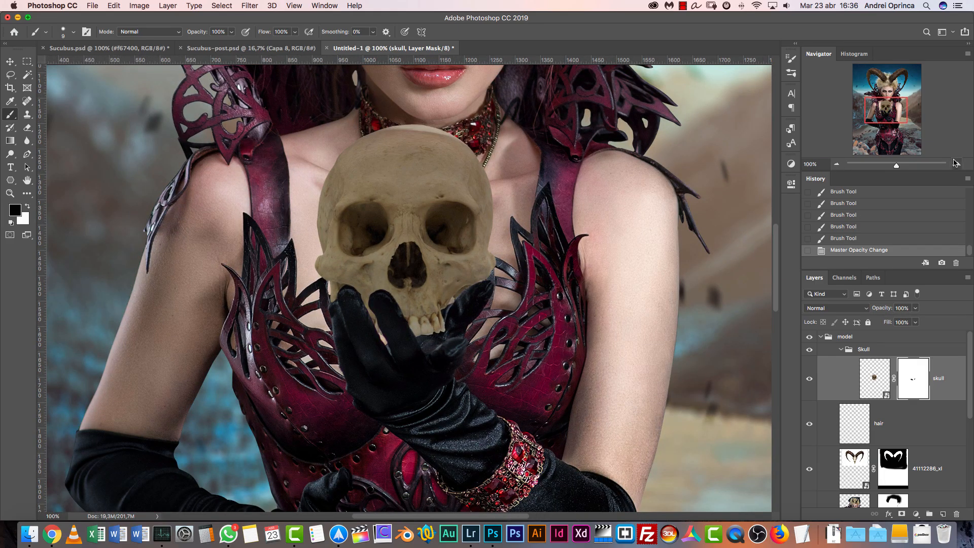
pyautogui.click(957, 163)
pyautogui.click(894, 378)
pyautogui.click(875, 378)
pyautogui.press('v')
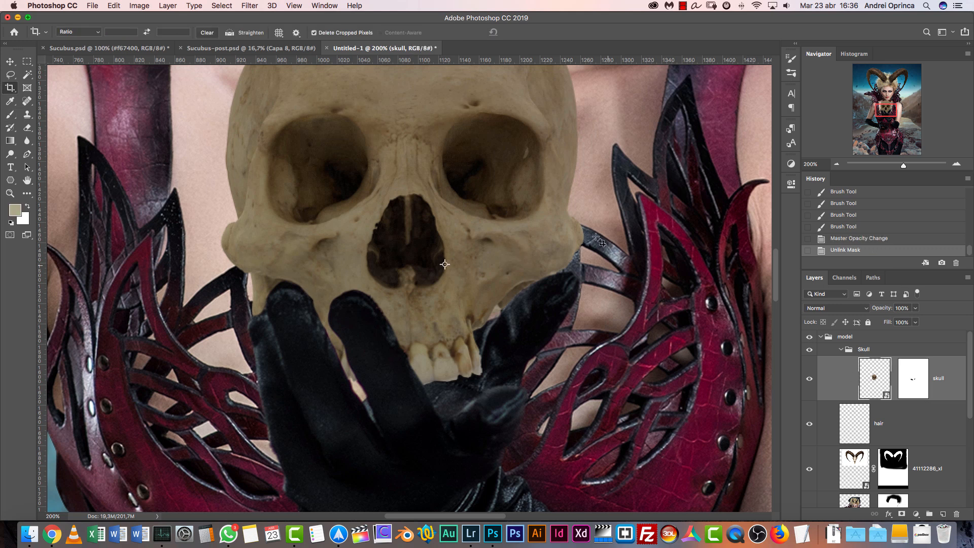
pyautogui.moveTo(490, 198); pyautogui.dragTo(491, 206)
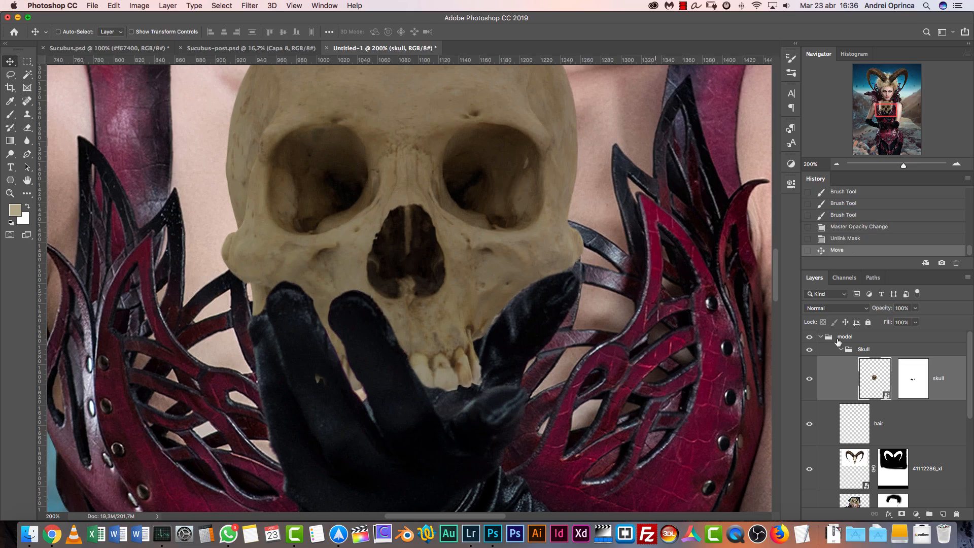
# Mask out the stray skull spot on the gloved finger with the black Brush
pyautogui.click(923, 378)
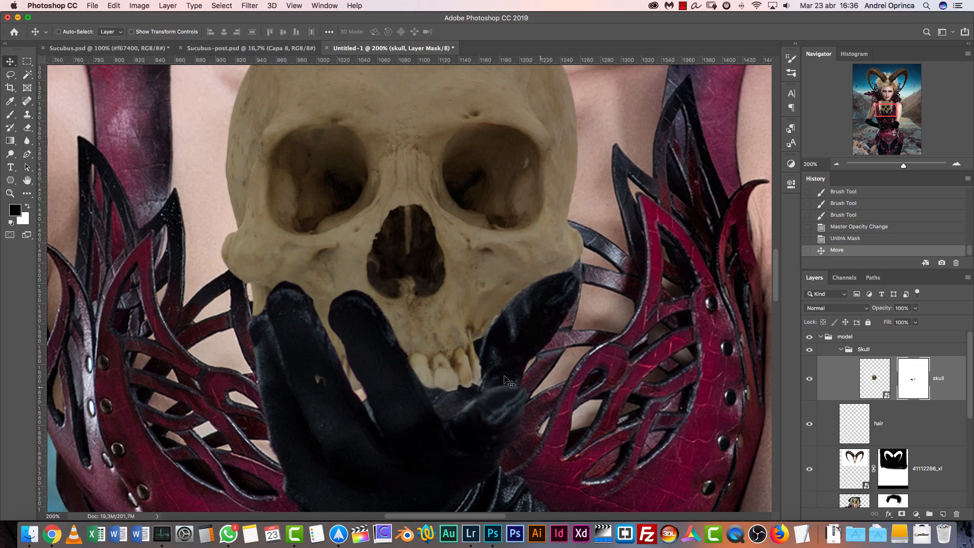
pyautogui.press('b')
pyautogui.click(321, 381)
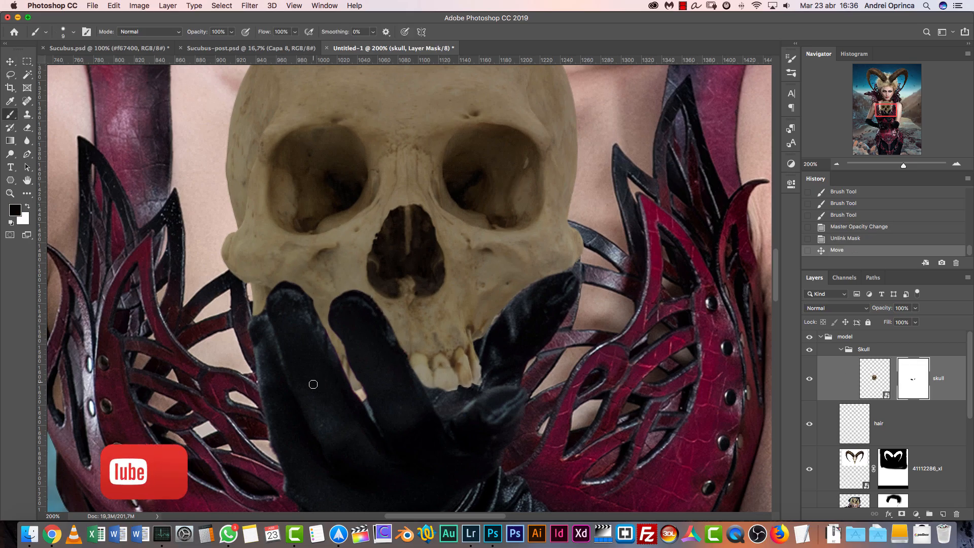
# Add a new layer clipped to the skull layer and name it skull shadow
pyautogui.click(838, 167)
pyautogui.moveTo(579, 222)
pyautogui.mouseDown()
pyautogui.moveTo(550, 349)
pyautogui.moveTo(543, 283)
pyautogui.mouseUp()
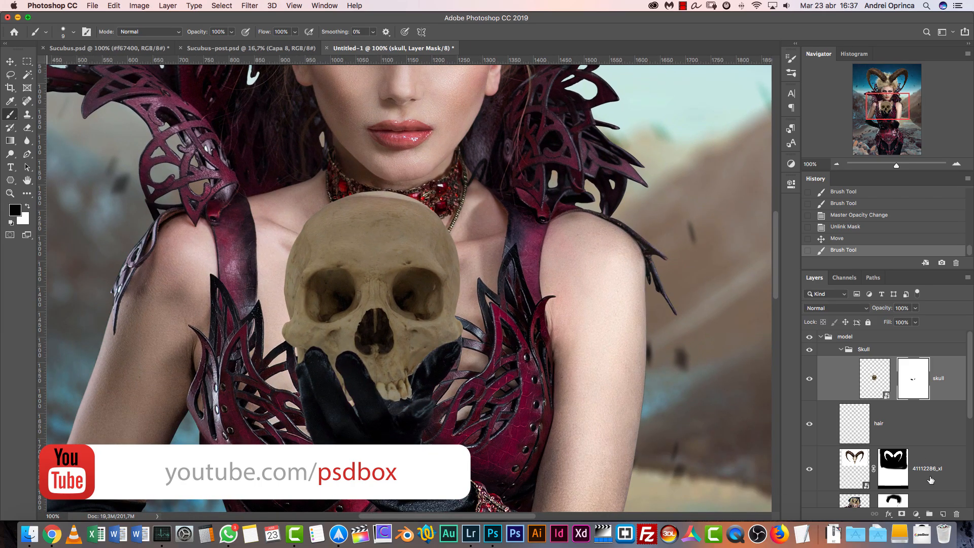
pyautogui.click(944, 514)
pyautogui.keyDown('alt'); pyautogui.click(942, 401); pyautogui.keyUp('alt')
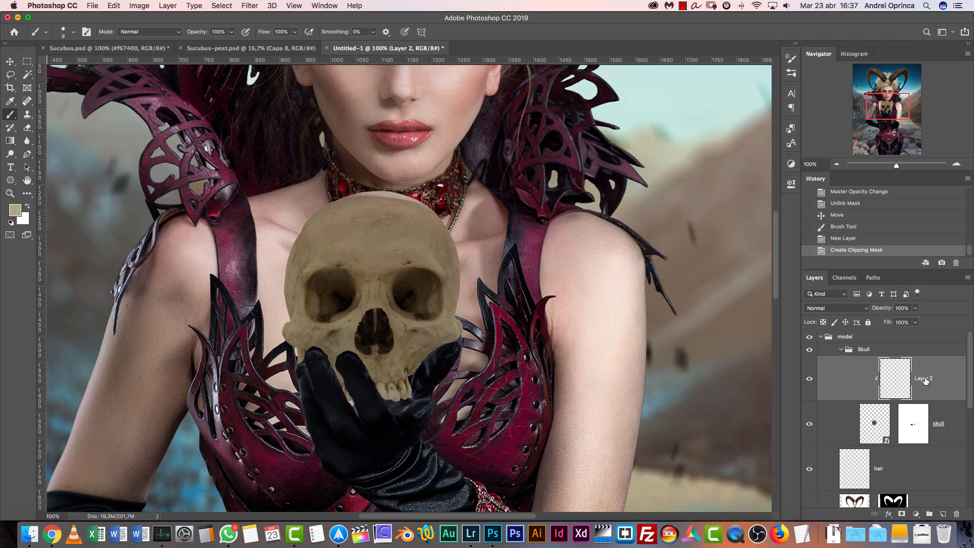
pyautogui.write('skull shadow')
pyautogui.press('Return')
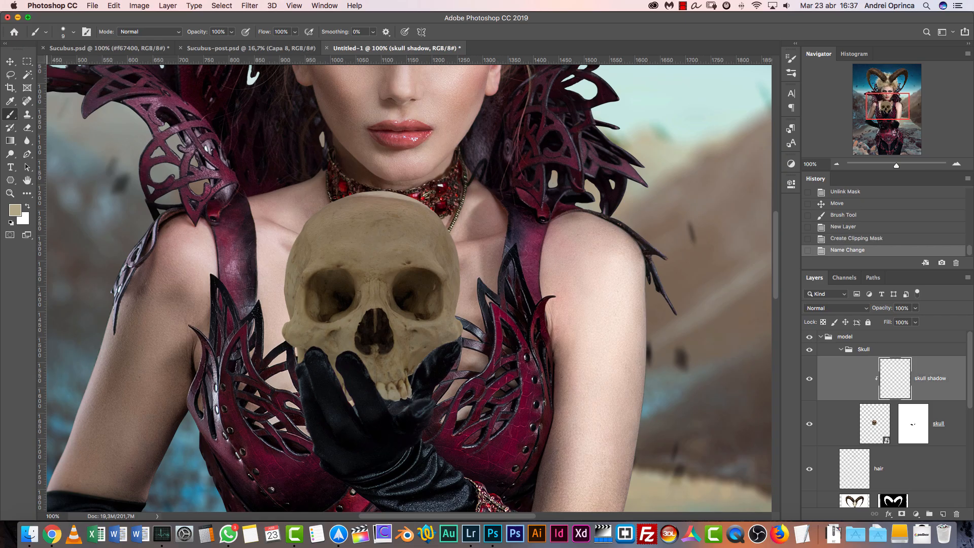
# Sharpen the skull layer with Unsharp Mask at an amount of 200%, radius of 1.1 pixels and threshold of 3 levels
pyautogui.press('d')
pyautogui.moveTo(514, 355); pyautogui.dragTo(562, 337)
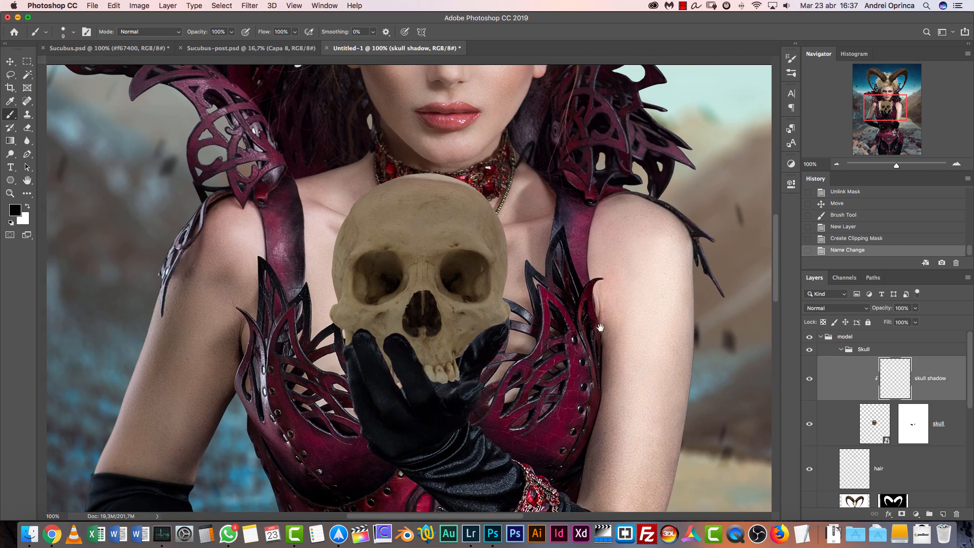
pyautogui.press('super+plus')
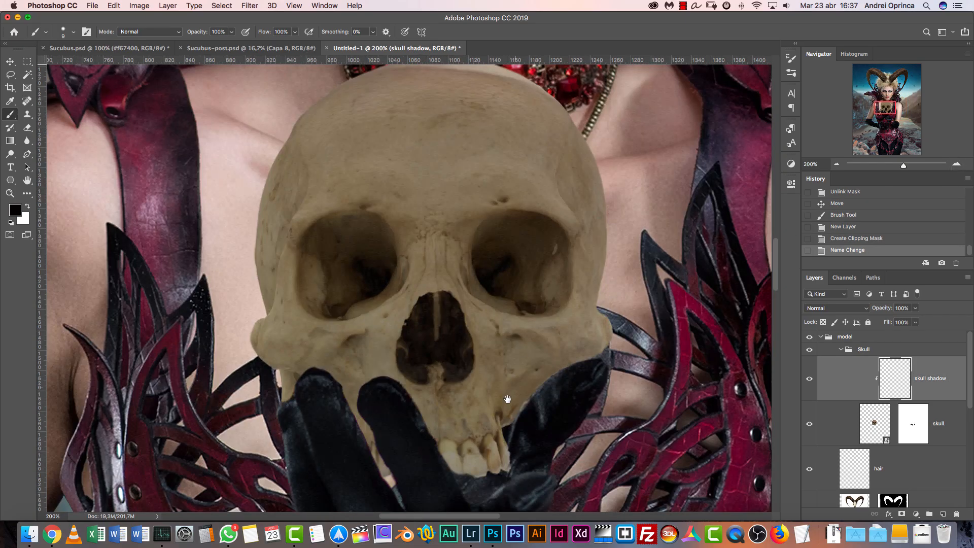
pyautogui.moveTo(509, 401); pyautogui.dragTo(496, 337)
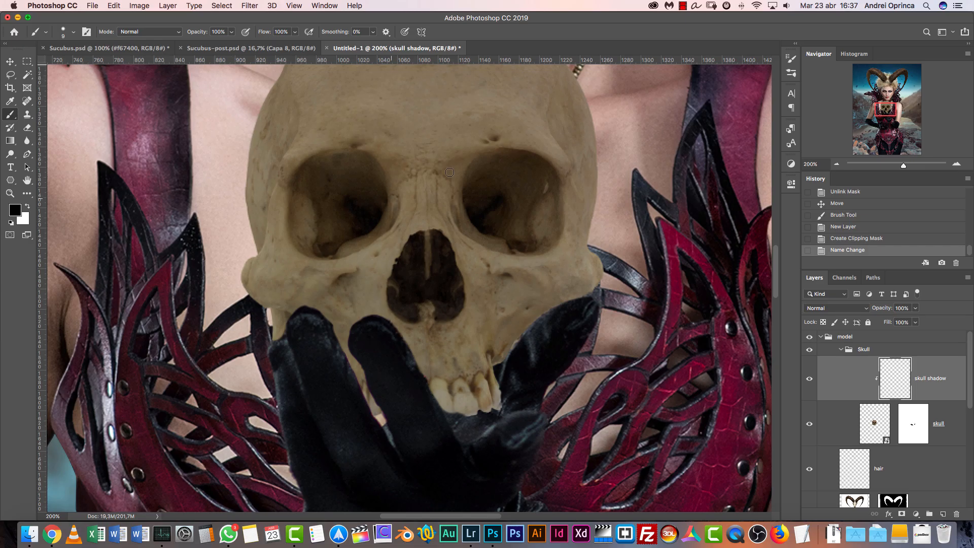
pyautogui.click(865, 422)
pyautogui.moveTo(659, 218); pyautogui.dragTo(593, 279)
pyautogui.press('super+1')
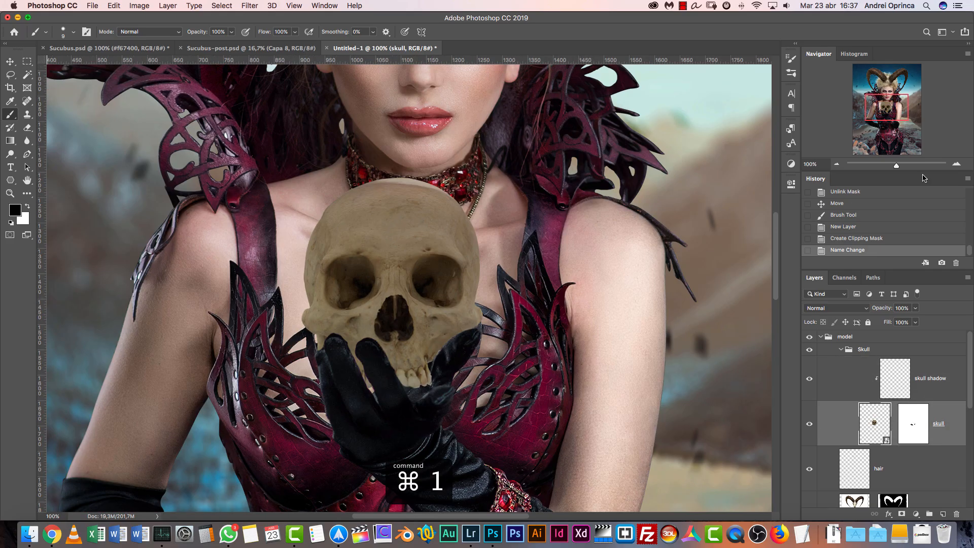
pyautogui.click(957, 164)
pyautogui.click(957, 165)
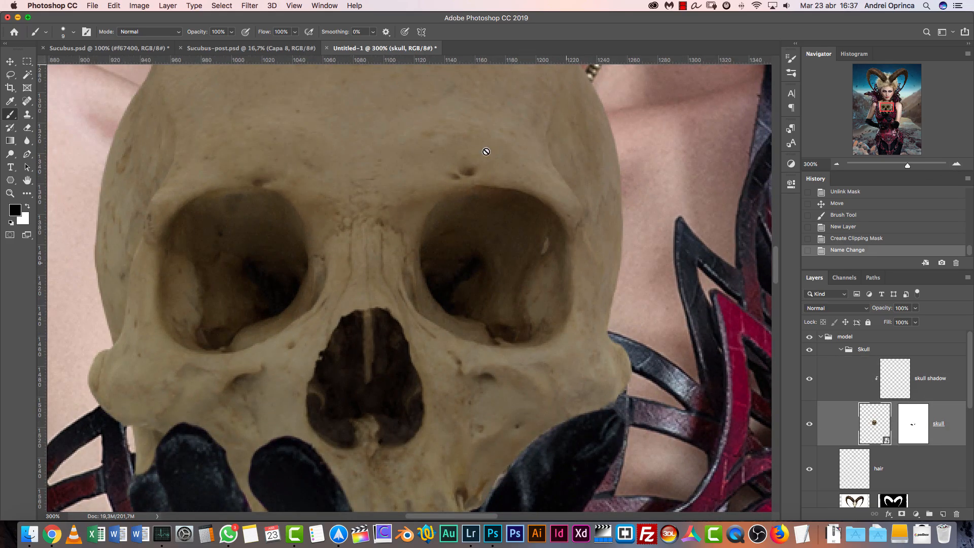
pyautogui.click(250, 5)
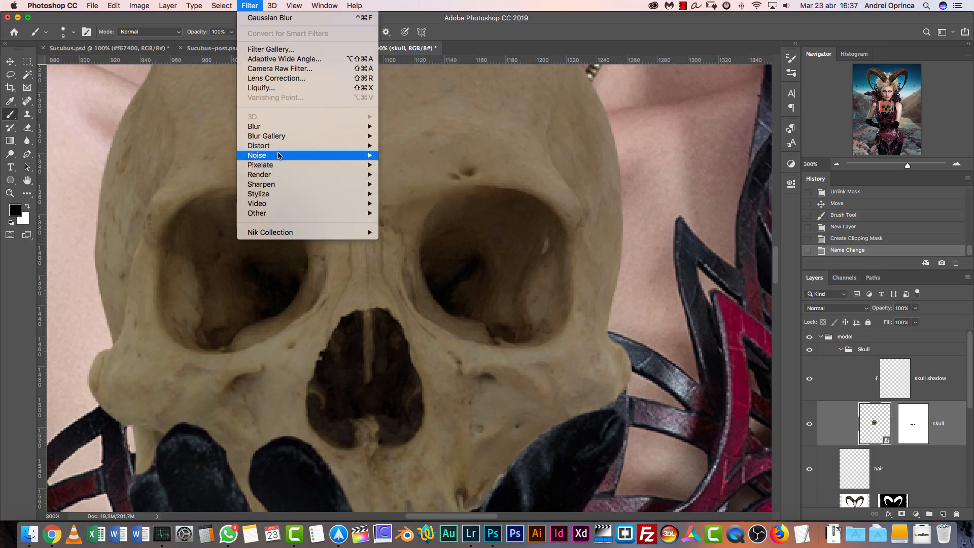
pyautogui.moveTo(287, 185)
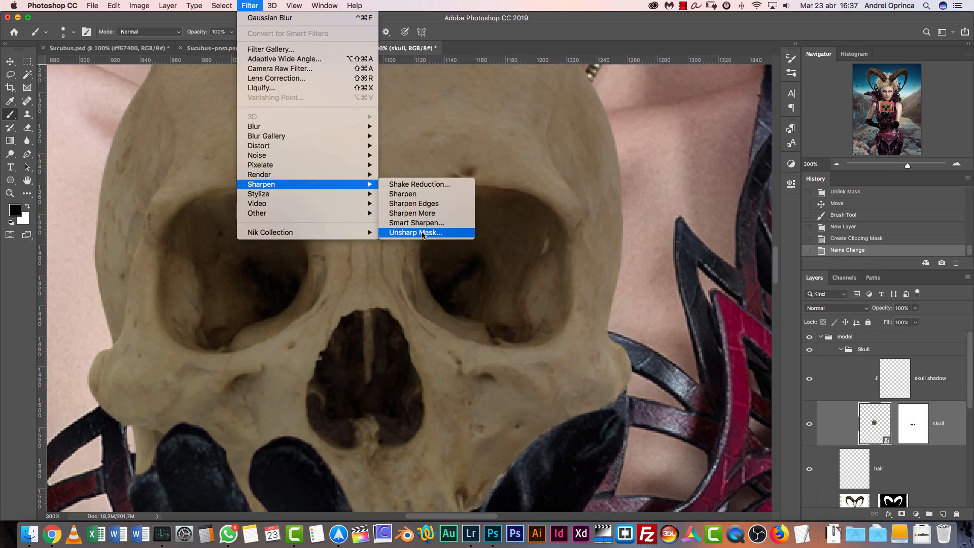
pyautogui.click(441, 234)
pyautogui.press('super+1')
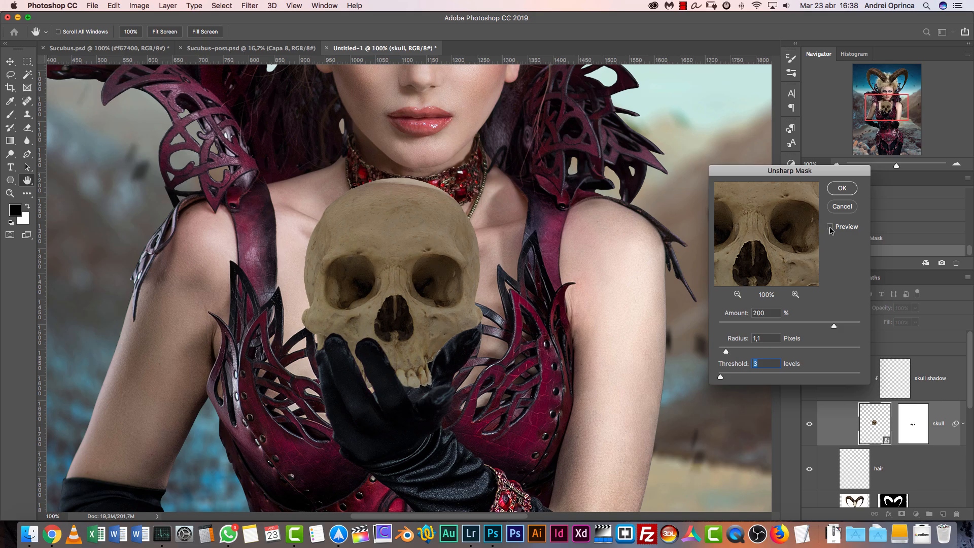
pyautogui.click(844, 188)
# Reduce the skull's saturation with a Hue/Saturation adjustment
pyautogui.press('super+u')
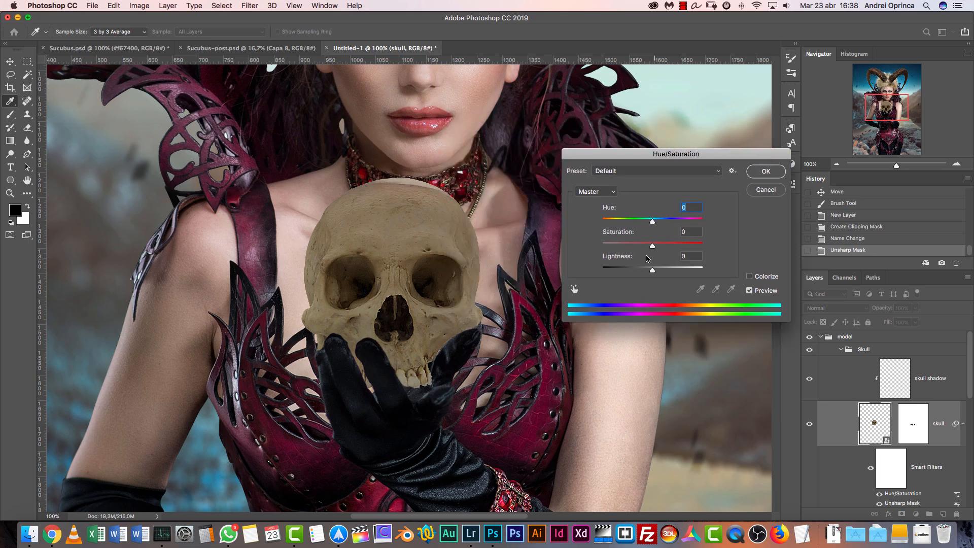
pyautogui.moveTo(630, 247); pyautogui.dragTo(628, 248)
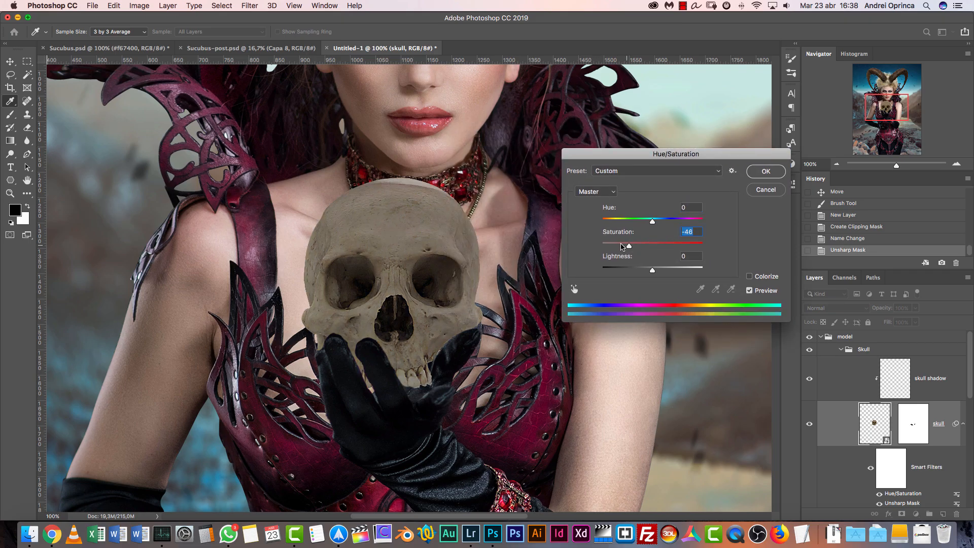
pyautogui.click(636, 246)
pyautogui.click(773, 174)
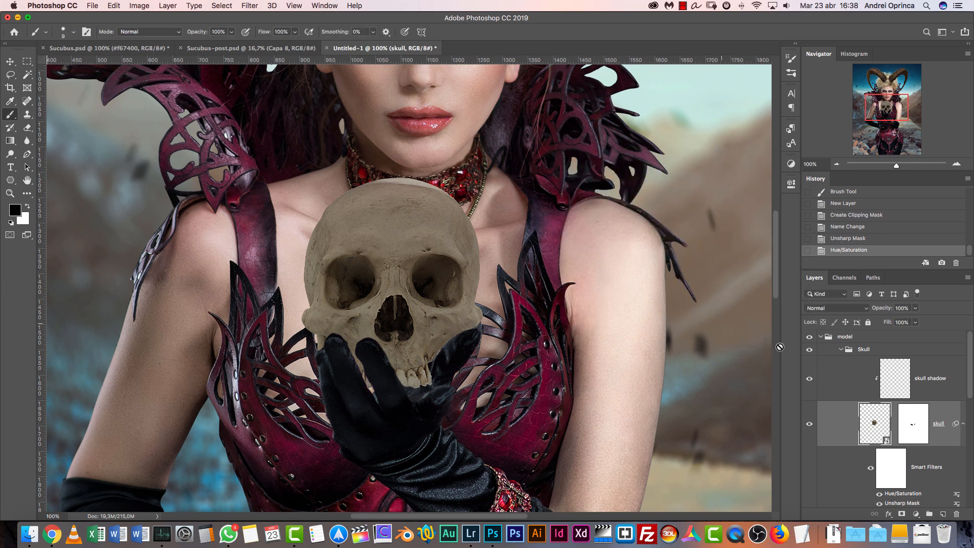
# Sample a dark brown from the skull as the painting colour and set the skull shadow layer's blend mode to Soft Light
pyautogui.click(949, 386)
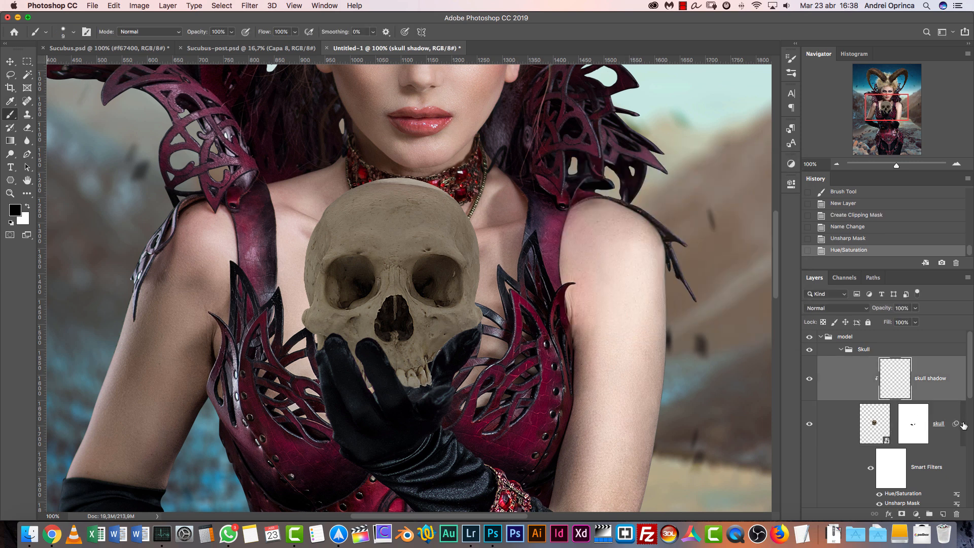
pyautogui.click(965, 424)
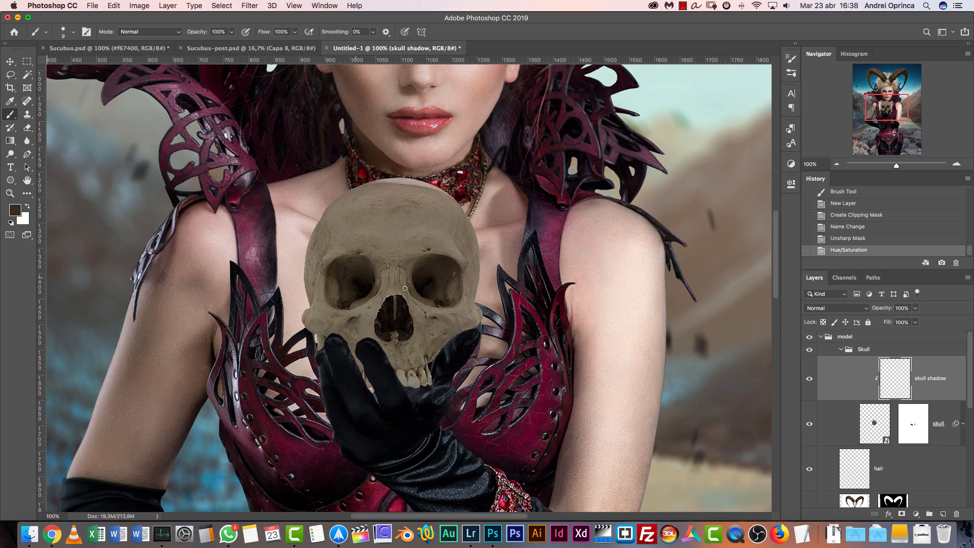
pyautogui.click(956, 165)
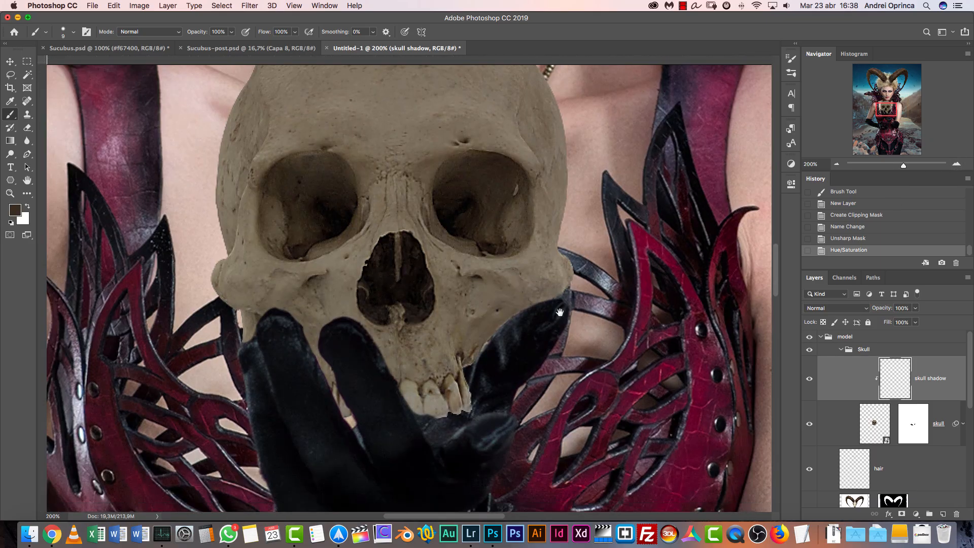
pyautogui.click(833, 308)
pyautogui.click(832, 425)
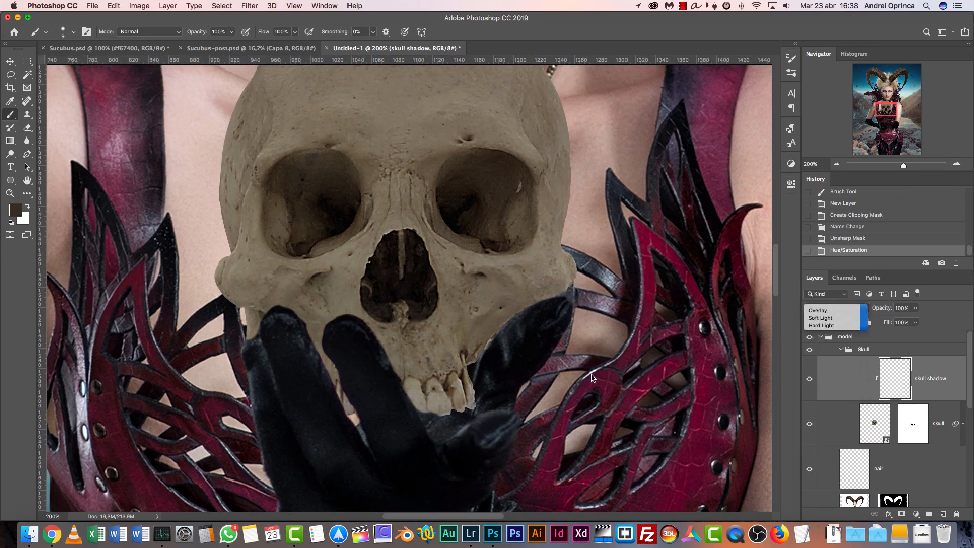
# Set up a softer 25 px brush with 40% opacity and 50% flow
pyautogui.press(']')
pyautogui.press(']')
pyautogui.press(']')
pyautogui.rightClick(371, 330)
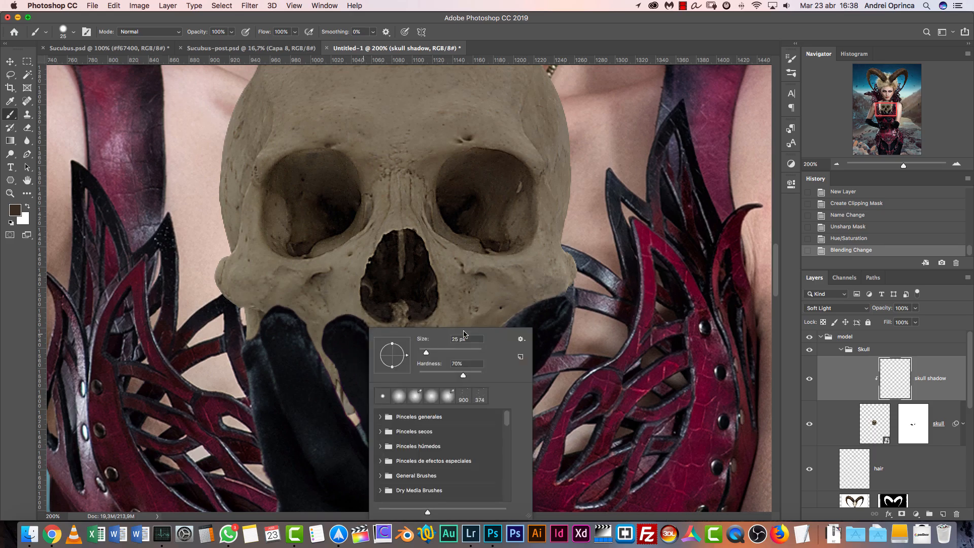
pyautogui.moveTo(444, 377); pyautogui.dragTo(429, 376)
pyautogui.press('Return')
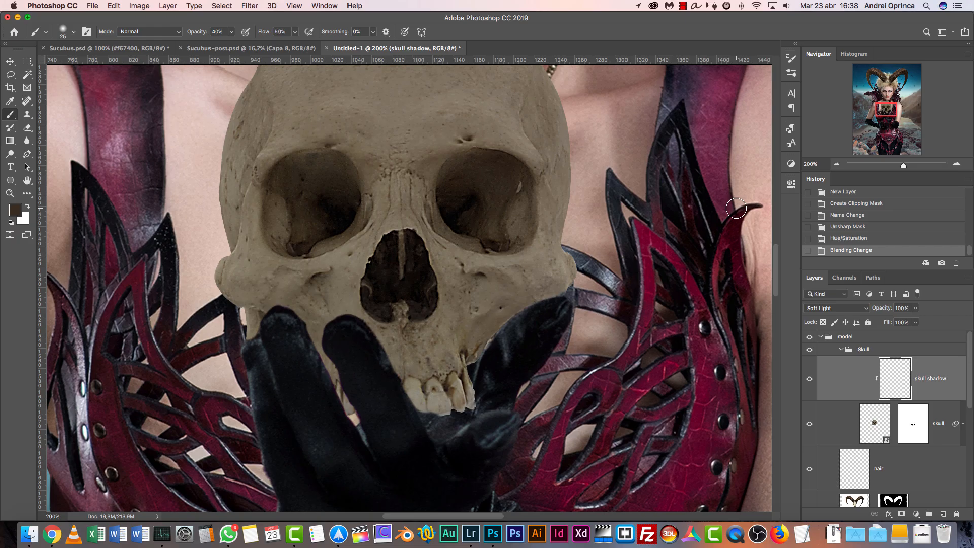
# Paint soft shadows on the skull shadow layer where the gloved fingers touch the skull
pyautogui.moveTo(368, 352); pyautogui.dragTo(377, 360)
pyautogui.moveTo(370, 348); pyautogui.dragTo(394, 380)
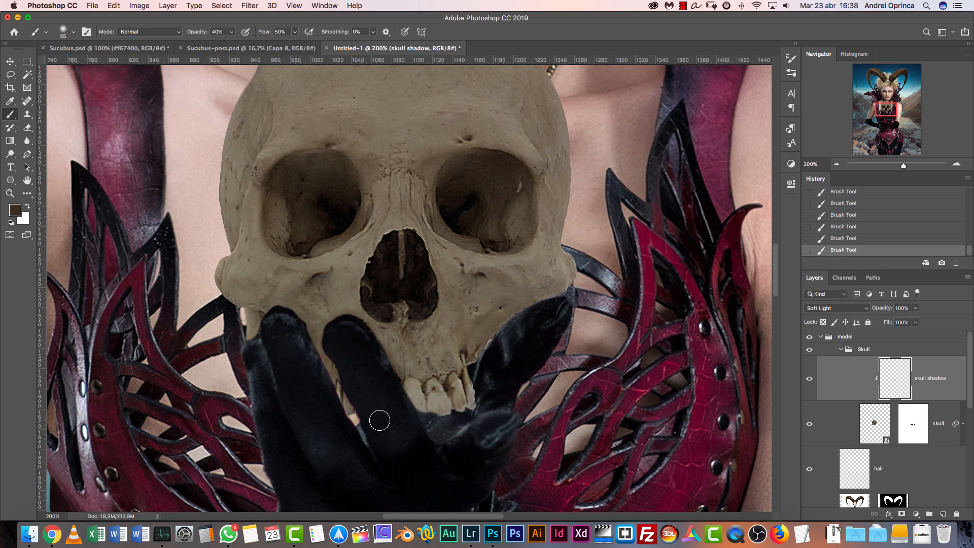
# Set the skull shadow layer's blend mode to Normal and try shadow strokes along the gloved fingers
pyautogui.click(835, 309)
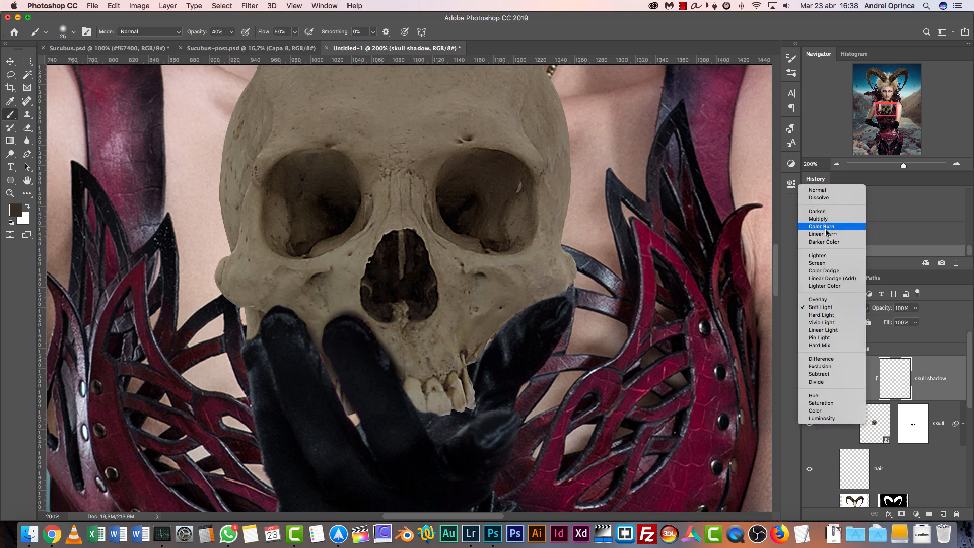
pyautogui.click(818, 190)
pyautogui.moveTo(299, 330); pyautogui.dragTo(322, 369)
pyautogui.moveTo(324, 374); pyautogui.dragTo(337, 404)
pyautogui.moveTo(338, 401); pyautogui.dragTo(339, 419)
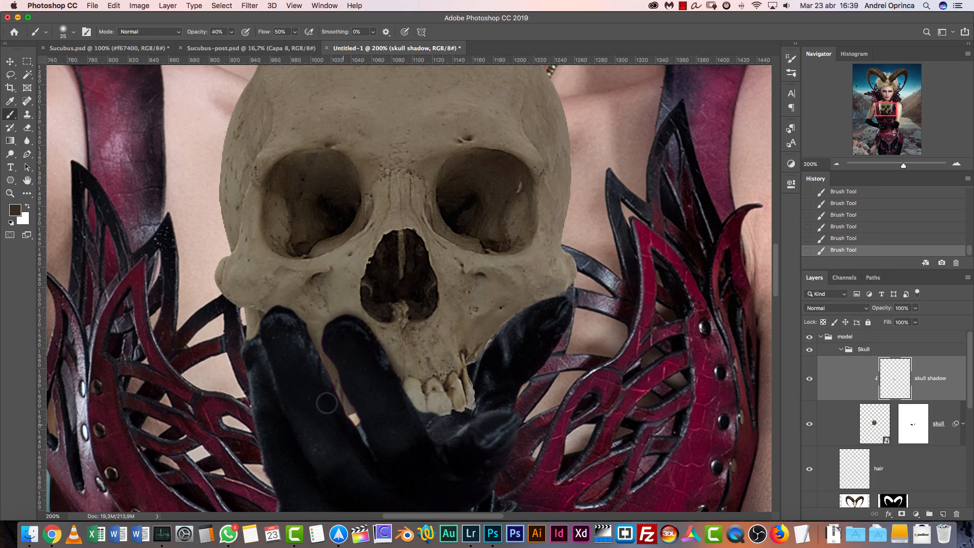
# Clear everything painted on the skull shadow layer and leave nothing selected
pyautogui.press(']')
pyautogui.press('super+a')
pyautogui.press('Delete')
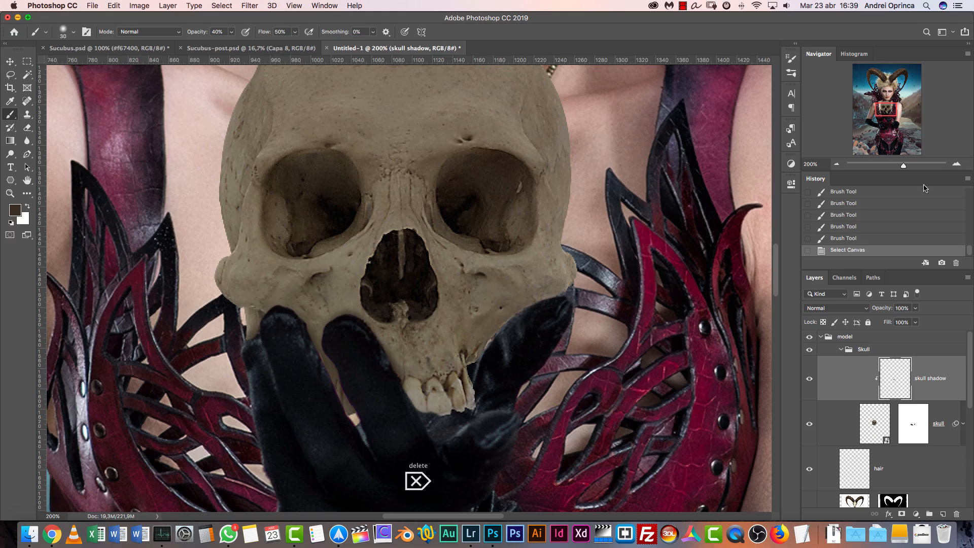
pyautogui.press('super+d')
# Set the foreground colour to the near-black brown #1c1914
pyautogui.click(12, 210)
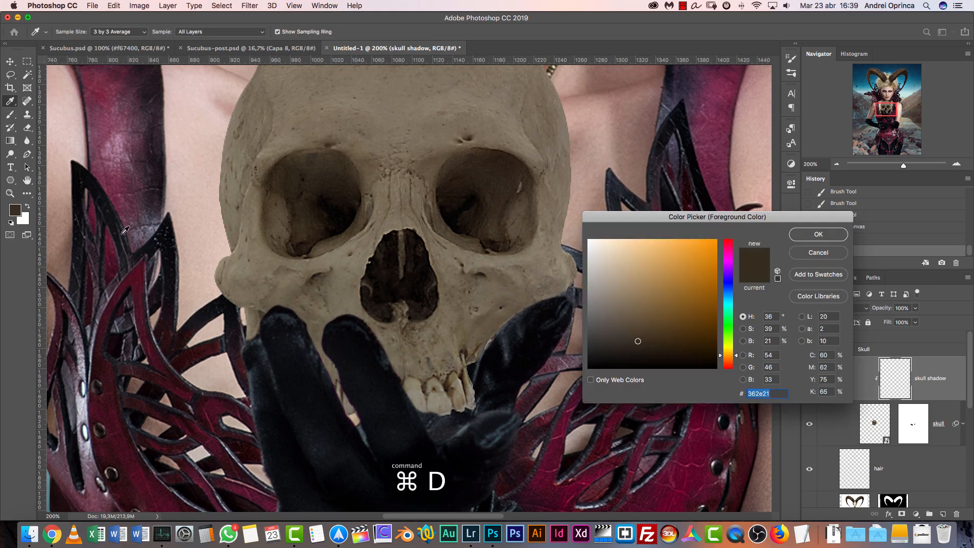
pyautogui.click(626, 354)
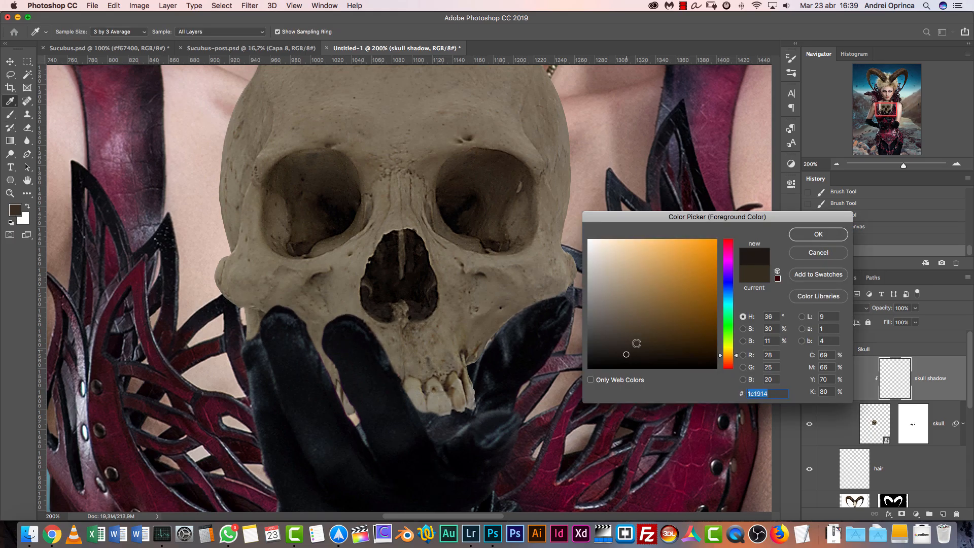
pyautogui.click(818, 239)
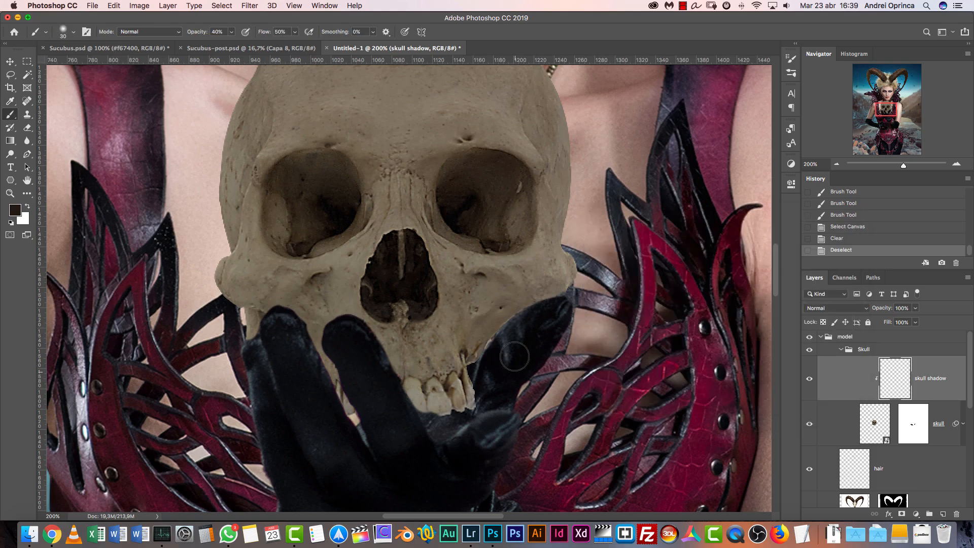
# Paint dark shadows on the skull along the gloved thumb and beside the teeth, undoing a poor stroke and enlarging the brush to 35 px
pyautogui.moveTo(531, 324); pyautogui.dragTo(493, 366)
pyautogui.moveTo(492, 367)
pyautogui.mouseDown()
pyautogui.moveTo(555, 312)
pyautogui.moveTo(534, 315)
pyautogui.moveTo(550, 283)
pyautogui.mouseUp()
pyautogui.press('[')
pyautogui.press('[')
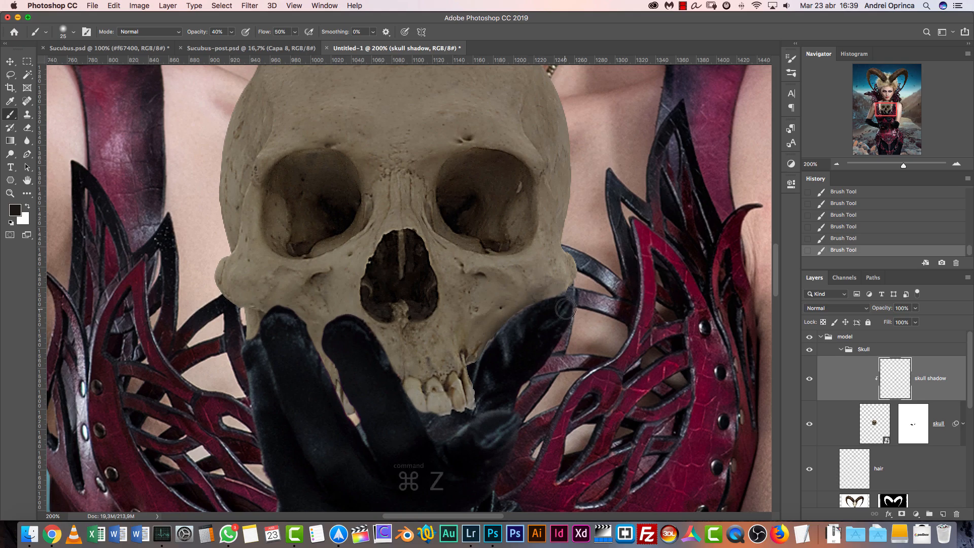
pyautogui.press('super+z')
pyautogui.press(']')
pyautogui.press(']')
pyautogui.moveTo(532, 315); pyautogui.dragTo(506, 341)
pyautogui.moveTo(479, 374); pyautogui.dragTo(488, 418)
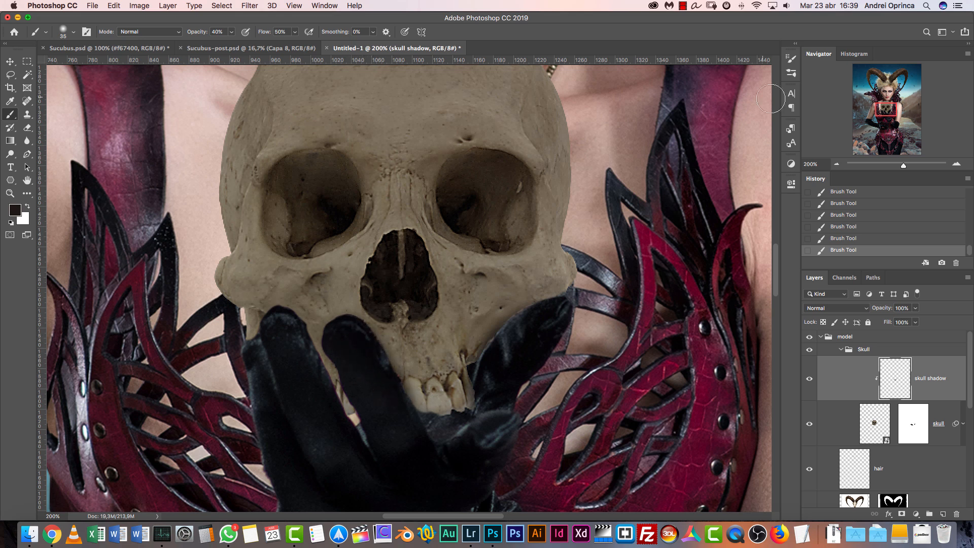
# Enable Transfer for the brush, with opacity controlled by Pen Pressure and a minimum of 0%
pyautogui.click(791, 72)
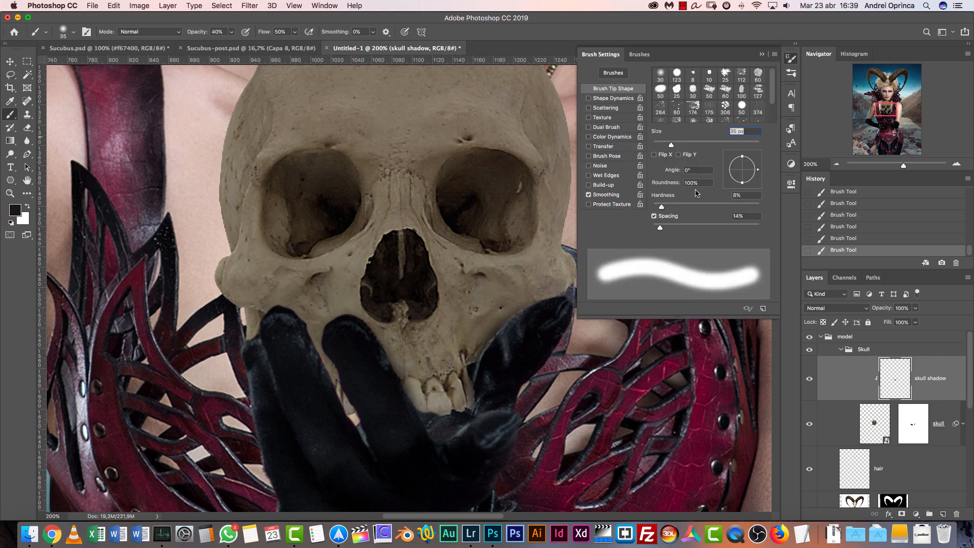
pyautogui.click(604, 146)
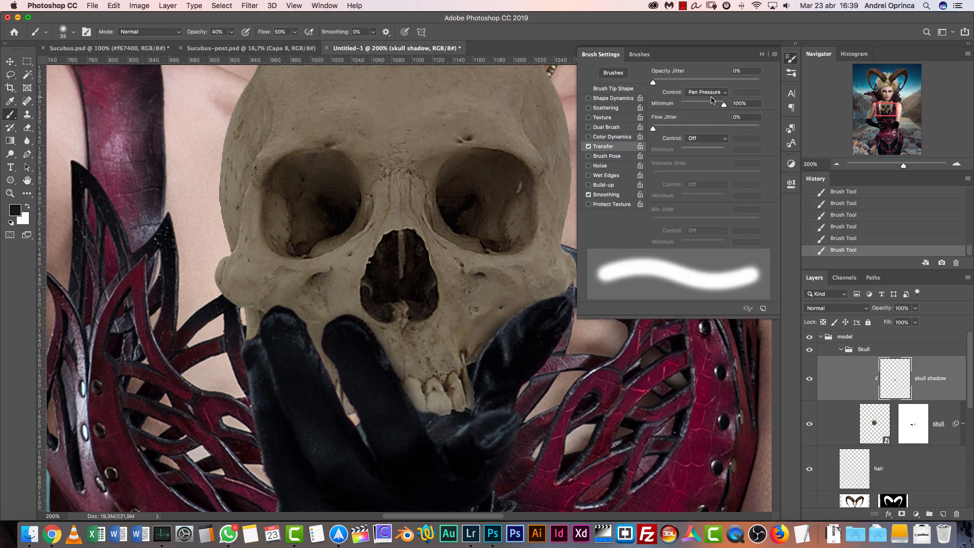
pyautogui.moveTo(723, 105); pyautogui.dragTo(679, 105)
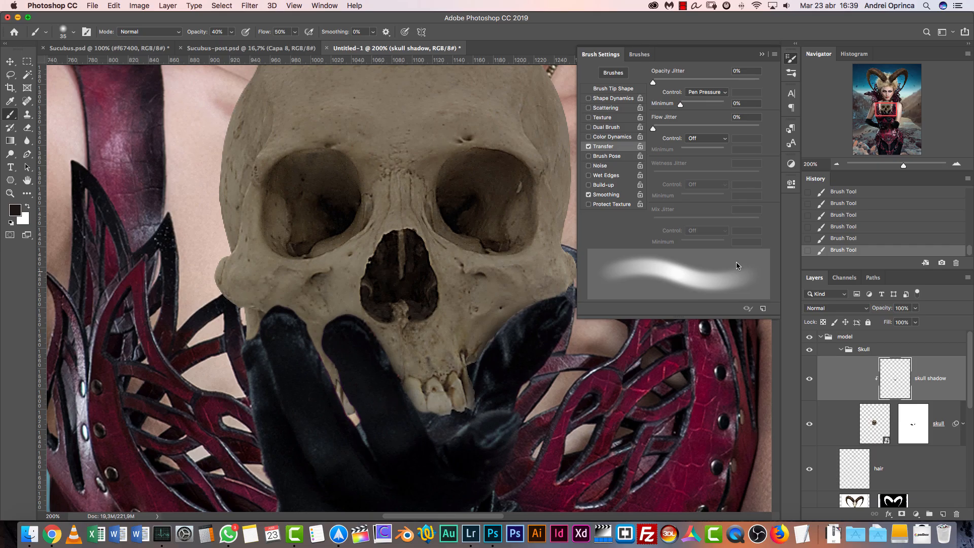
pyautogui.click(762, 54)
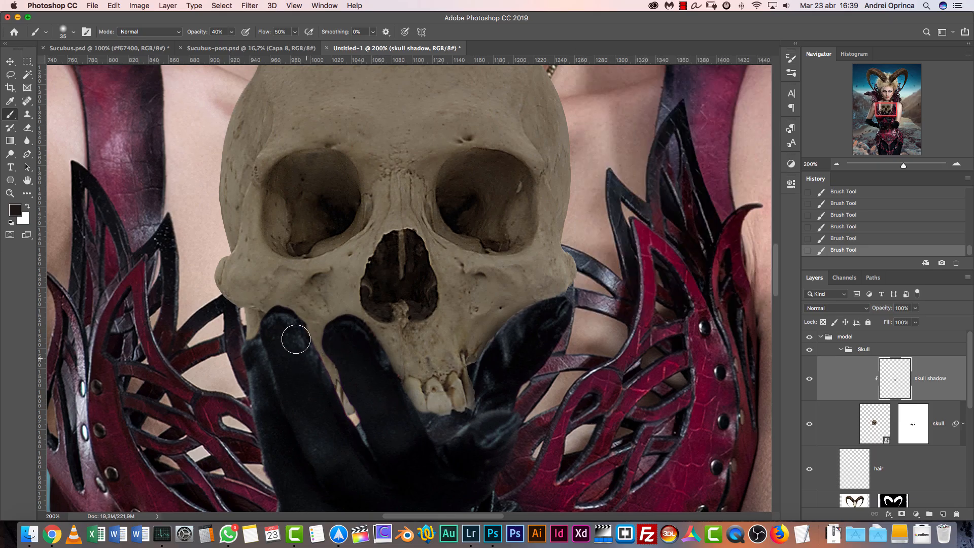
# Paint pressure-sensitive shadows on the skull around the gloved fingers, thumb and teeth, varying the brush between 20 and 60 px
pyautogui.press('[')
pyautogui.press('[')
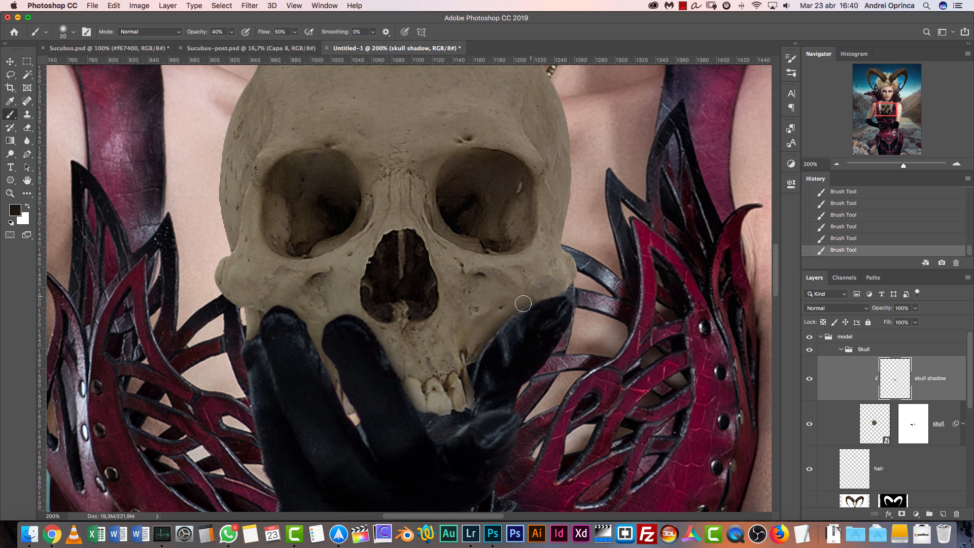
pyautogui.press(']')
pyautogui.press(']')
pyautogui.press(']')
pyautogui.press(']')
pyautogui.press(']')
pyautogui.press(']')
pyautogui.press(']')
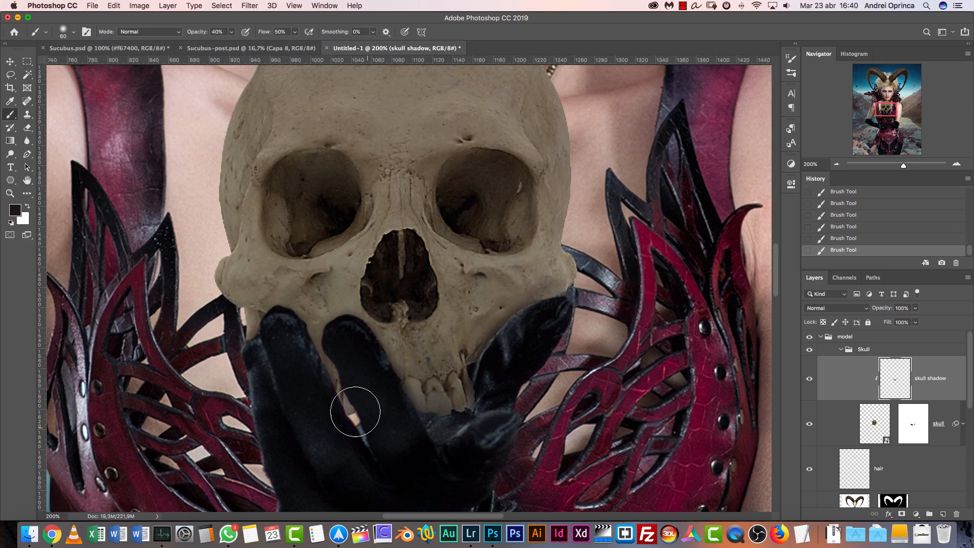
pyautogui.moveTo(239, 299); pyautogui.dragTo(244, 304)
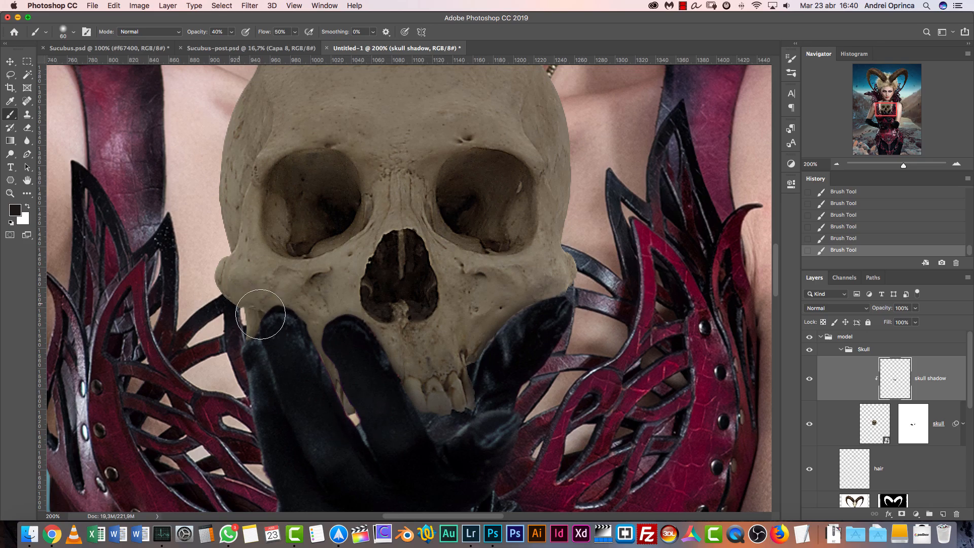
pyautogui.press(']')
pyautogui.press('[')
pyautogui.press('[')
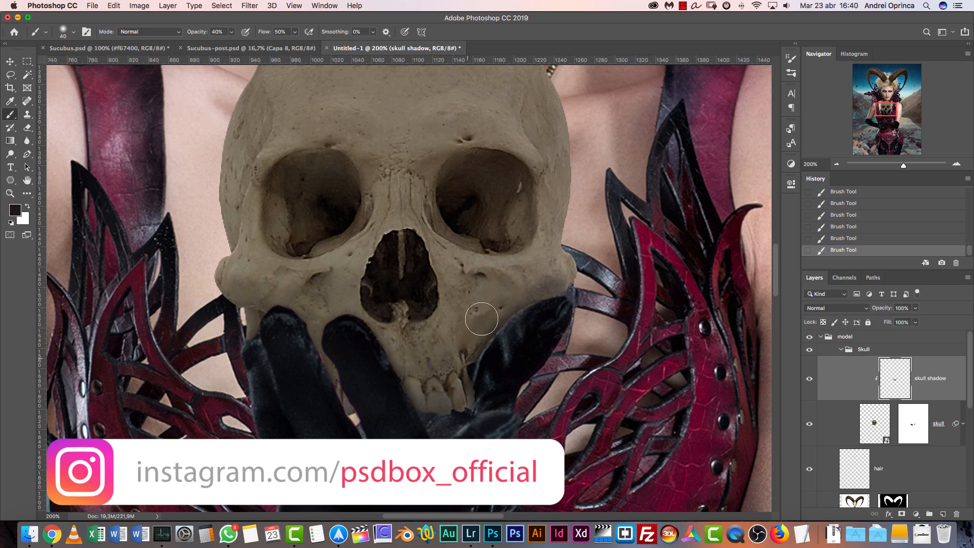
pyautogui.press(']')
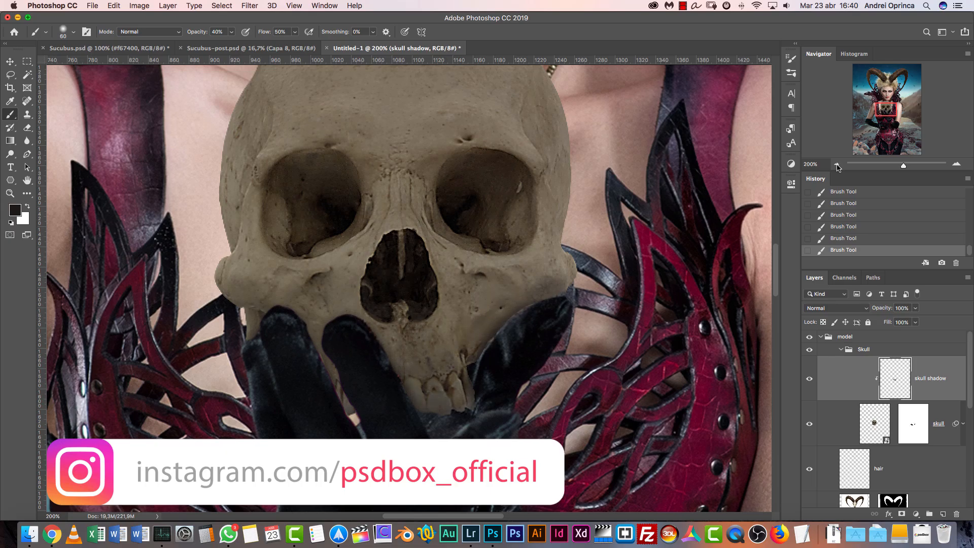
# Compare the skull with and without the skull shadow layer, and add small 35 px shadow dabs at its edge beside the outer finger
pyautogui.click(837, 165)
pyautogui.press(']')
pyautogui.press('[')
pyautogui.press('[')
pyautogui.press('[')
pyautogui.press('[')
pyautogui.press('[')
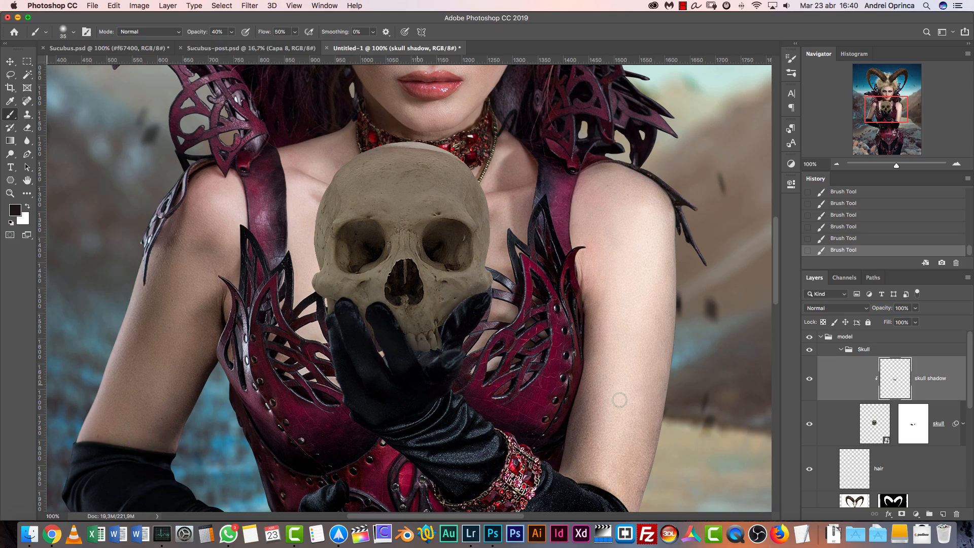
pyautogui.click(810, 380)
pyautogui.click(810, 380)
pyautogui.click(325, 306)
pyautogui.click(329, 307)
pyautogui.click(957, 165)
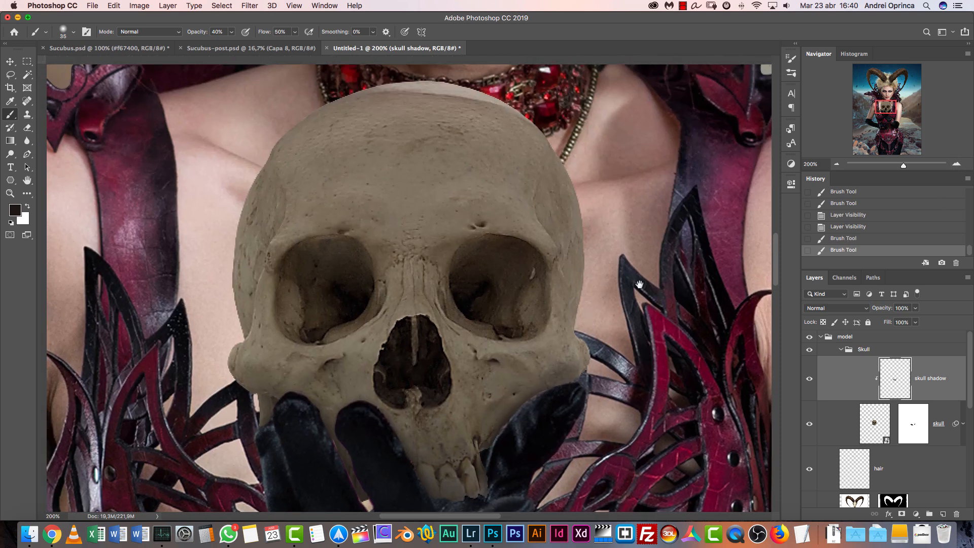
# Apply a Levels adjustment to the skull layer with input white at 188 and midtones at 0.82, comparing the preview before accepting
pyautogui.click(837, 165)
pyautogui.click(837, 165)
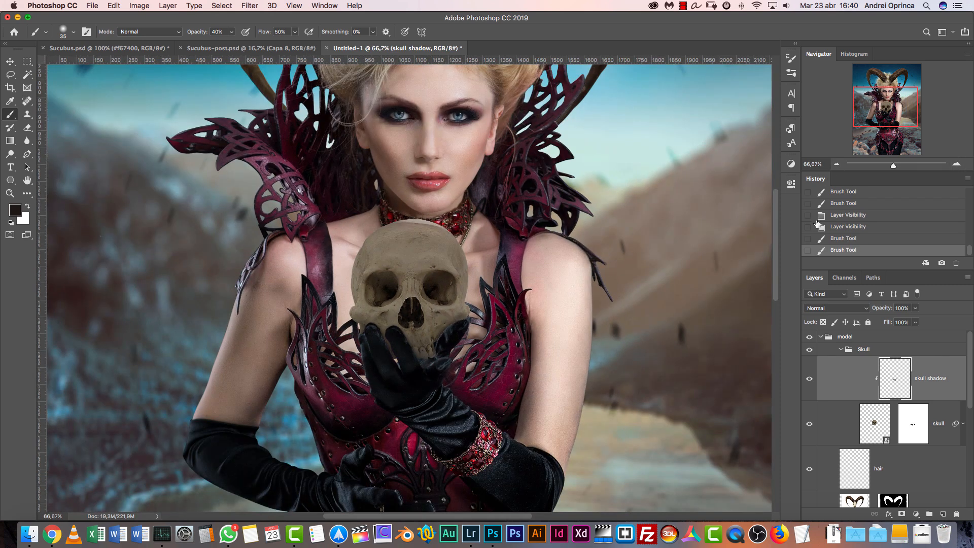
pyautogui.click(873, 433)
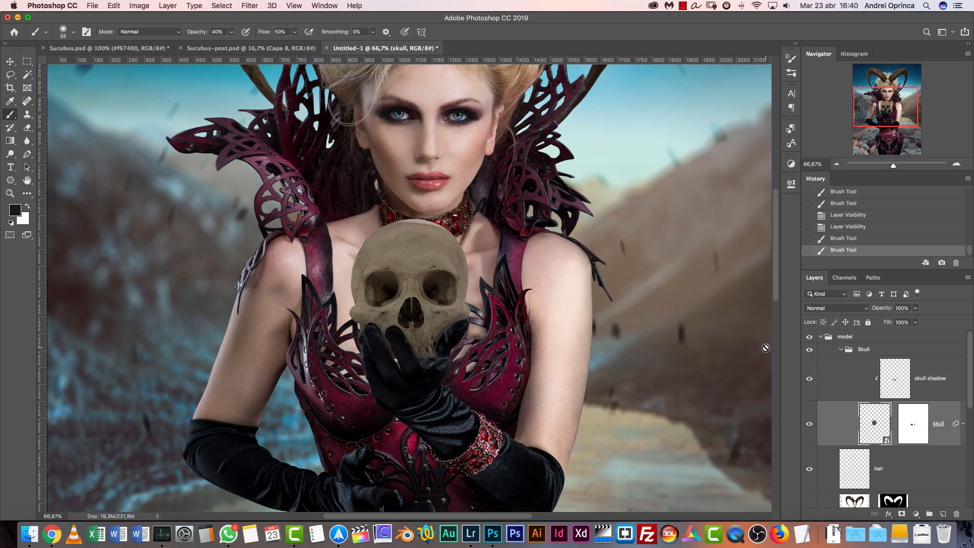
pyautogui.press('super+l')
pyautogui.moveTo(531, 114); pyautogui.dragTo(742, 155)
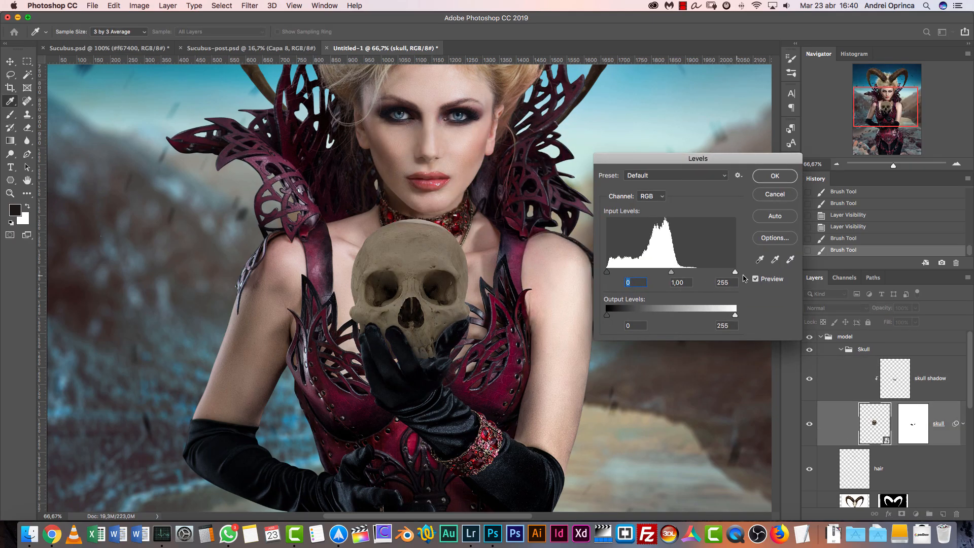
pyautogui.moveTo(734, 274); pyautogui.dragTo(708, 274)
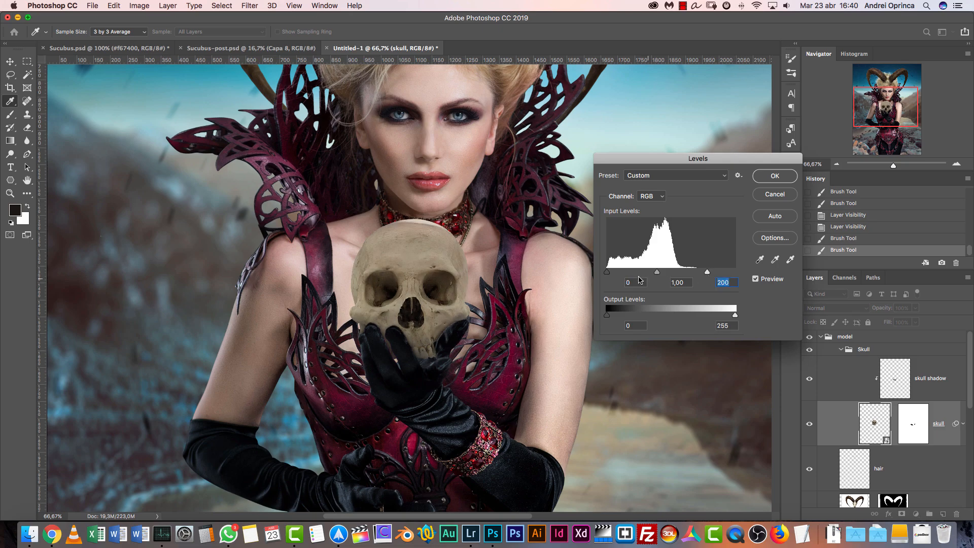
pyautogui.click(661, 273)
pyautogui.moveTo(707, 274); pyautogui.dragTo(702, 274)
pyautogui.click(662, 274)
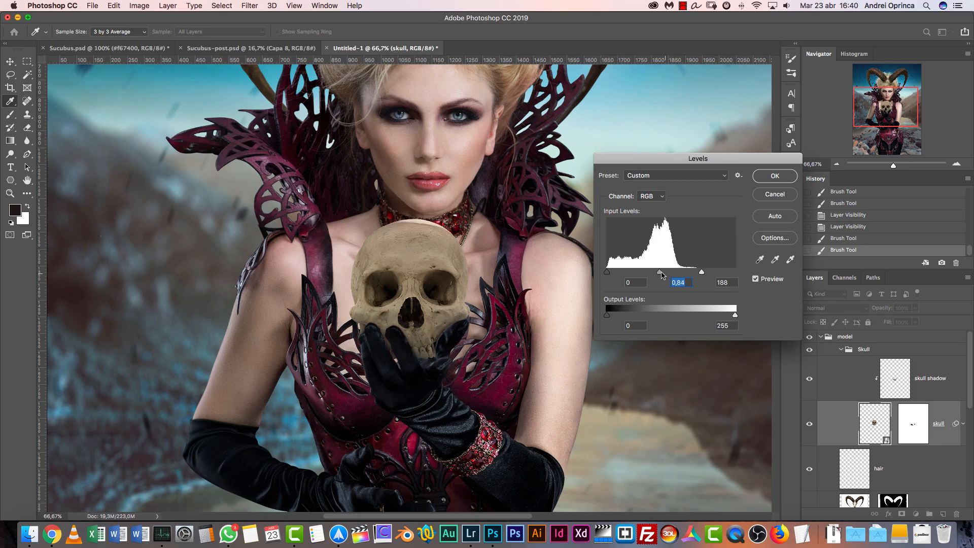
pyautogui.moveTo(658, 274); pyautogui.dragTo(657, 275)
pyautogui.click(756, 279)
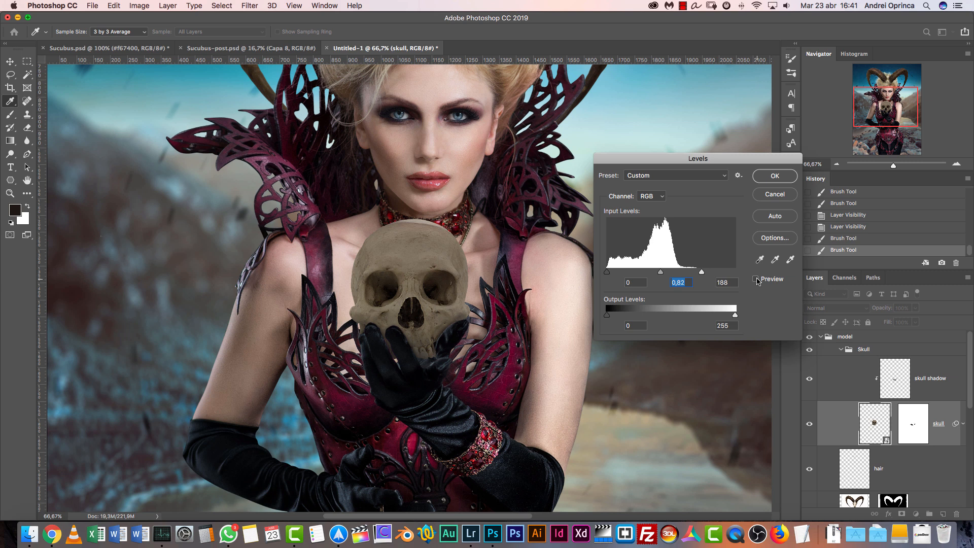
pyautogui.click(756, 279)
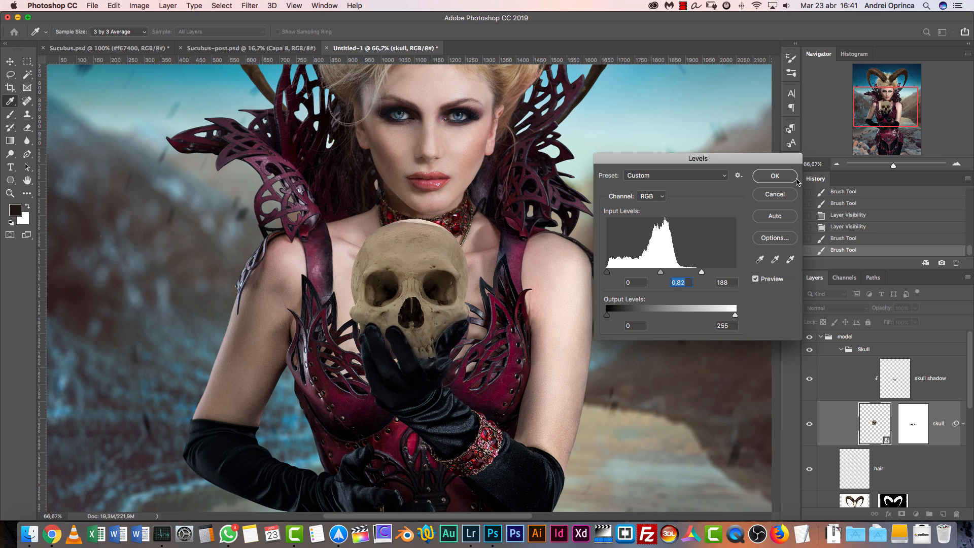
pyautogui.press('Return')
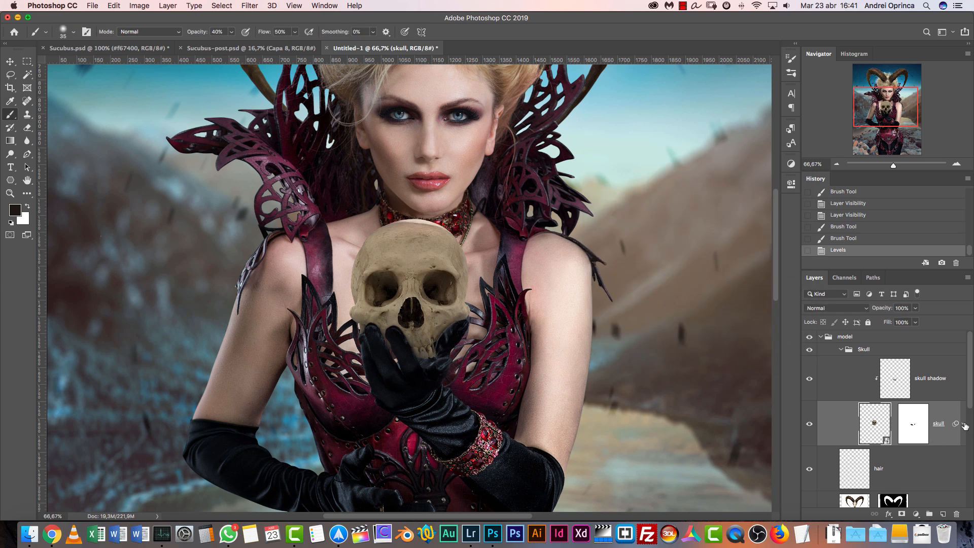
pyautogui.click(964, 427)
pyautogui.scroll(-2, 807, 406)
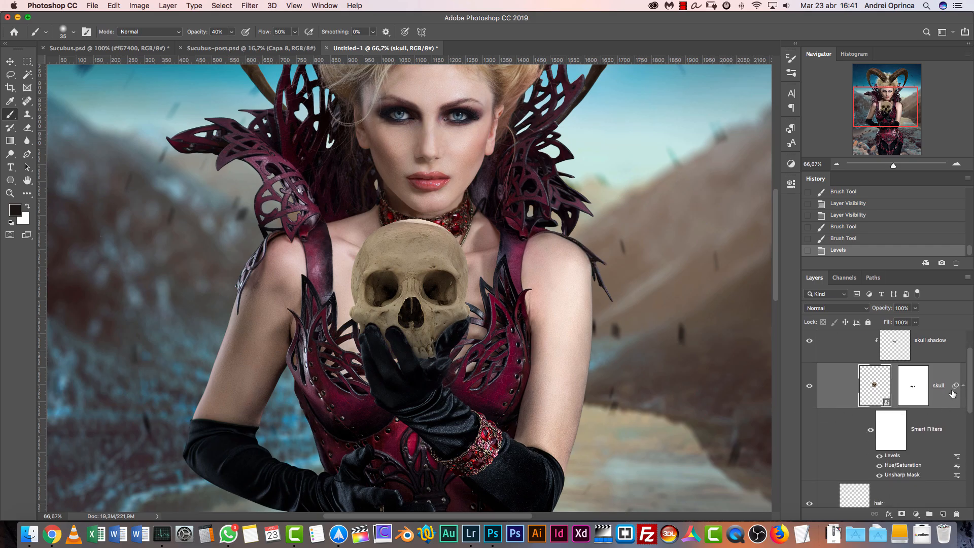
pyautogui.doubleClick(897, 468)
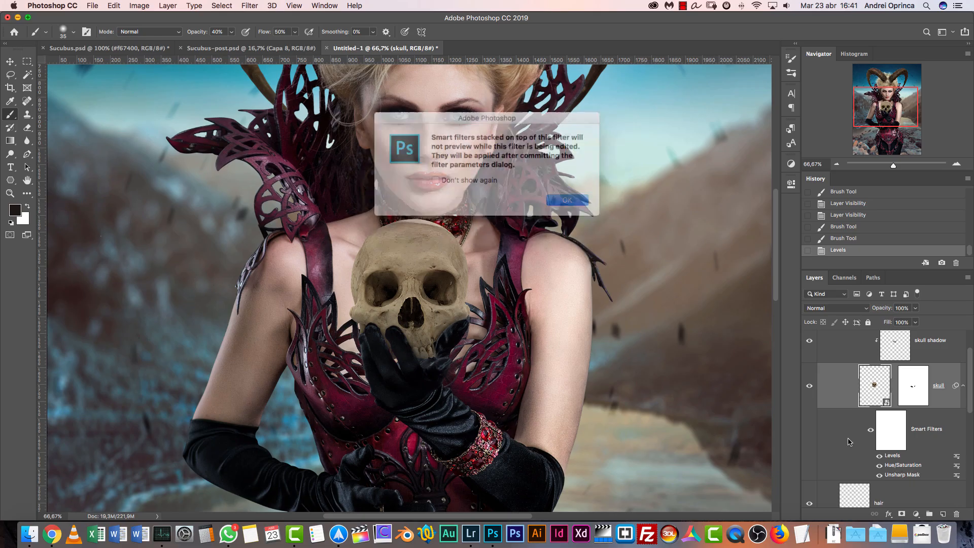
pyautogui.click(493, 180)
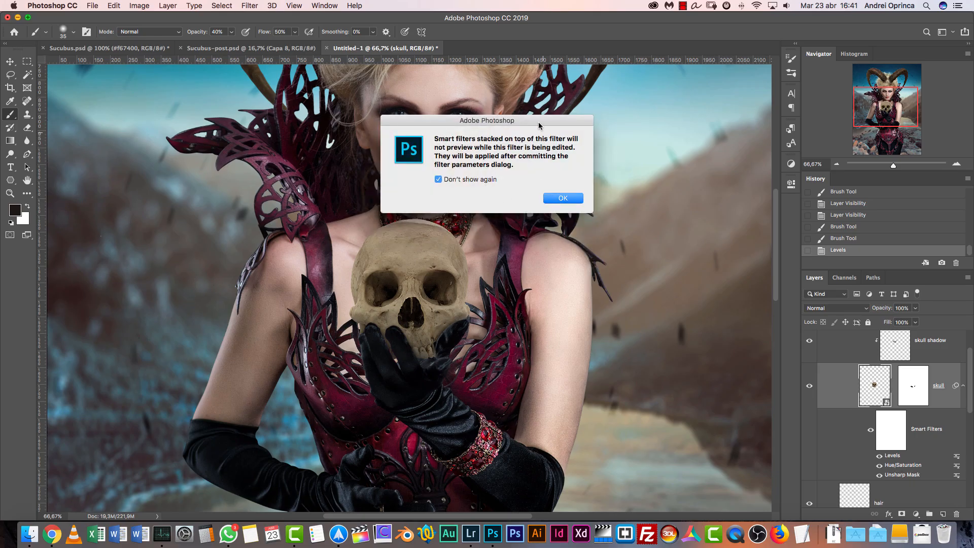
pyautogui.moveTo(540, 126); pyautogui.dragTo(672, 132)
pyautogui.press('Return')
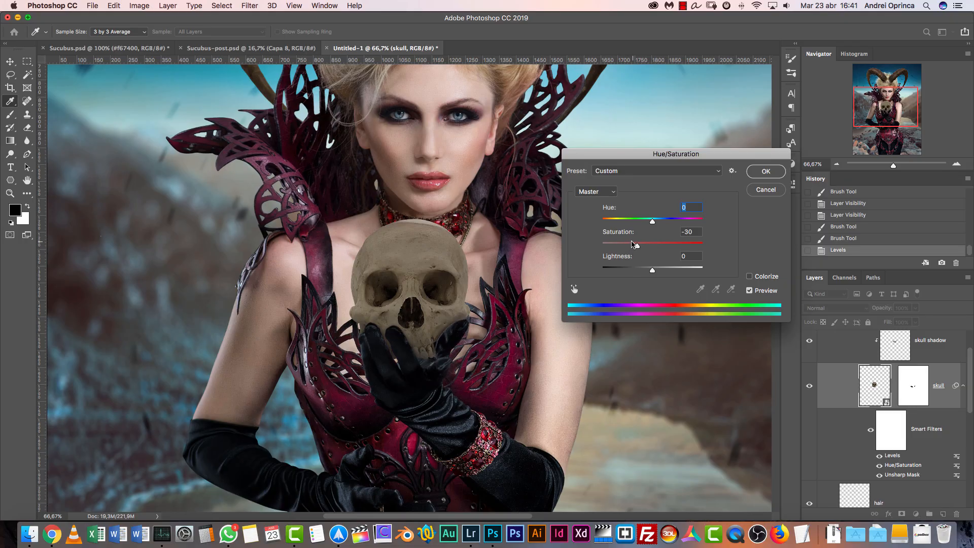
pyautogui.click(767, 190)
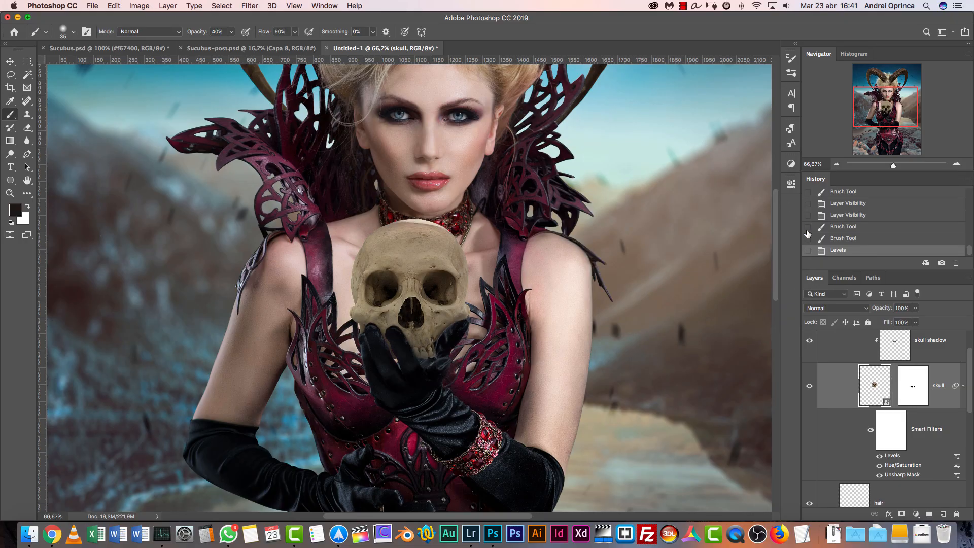
pyautogui.click(965, 389)
pyautogui.scroll(2, 896, 357)
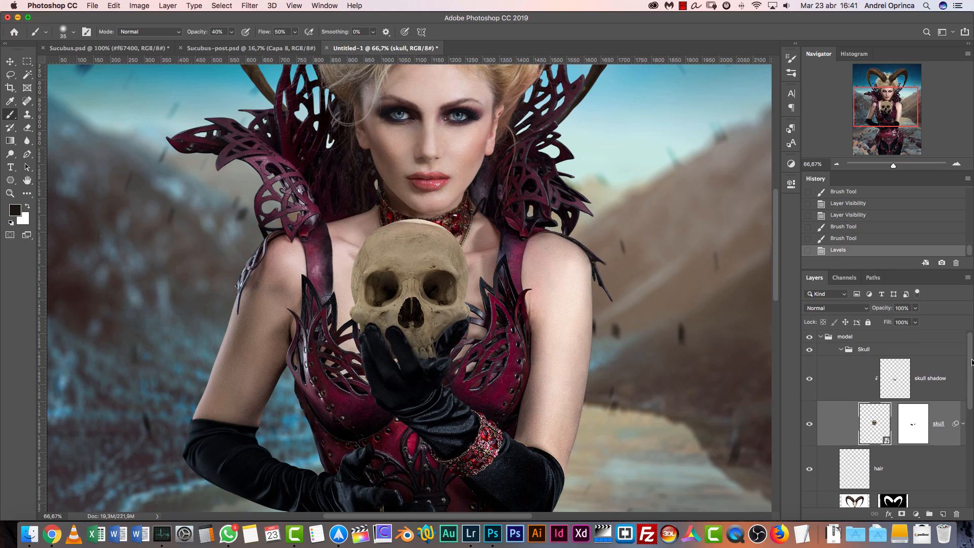
# Collapse the Skull group and compare the whole composite with the group hidden and shown
pyautogui.click(846, 350)
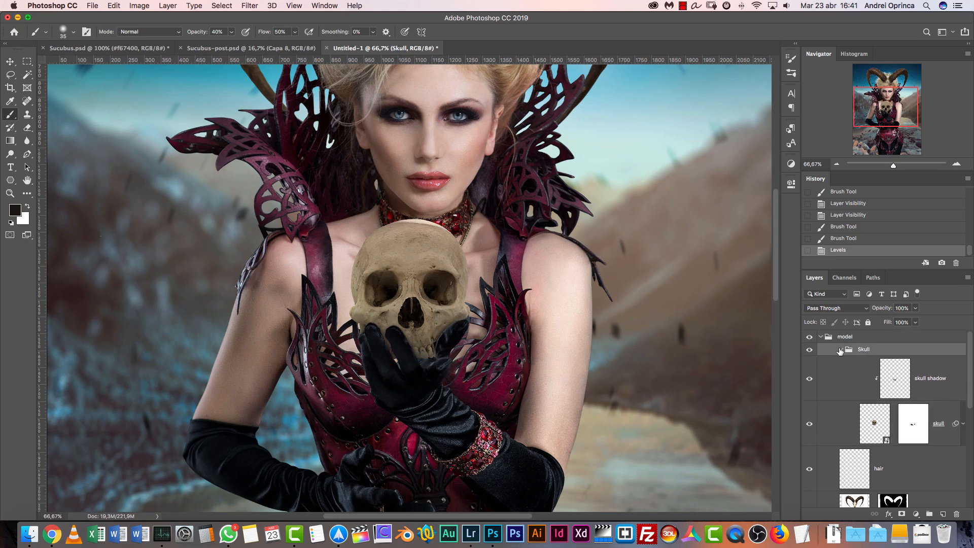
pyautogui.click(841, 349)
pyautogui.moveTo(864, 120); pyautogui.dragTo(866, 107)
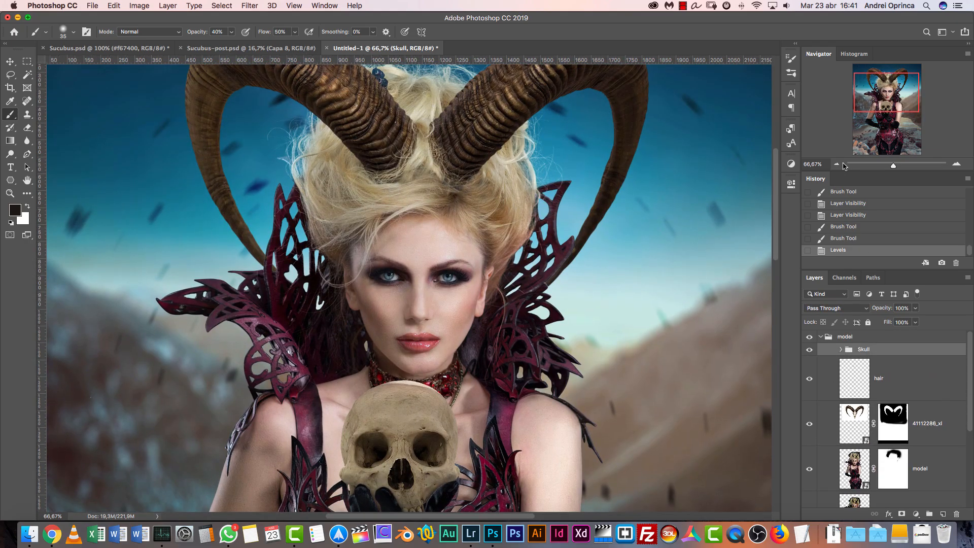
pyautogui.click(837, 165)
pyautogui.click(837, 164)
pyautogui.click(837, 165)
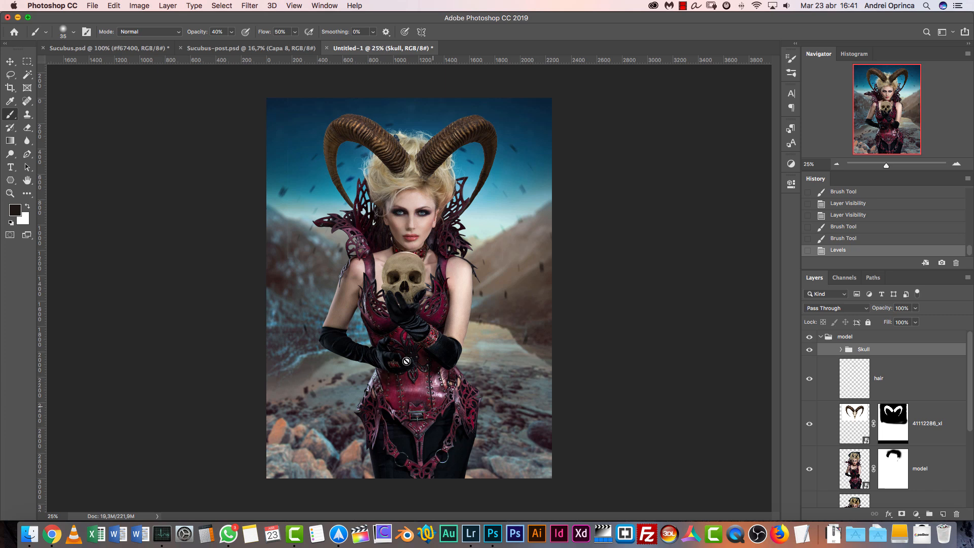
pyautogui.click(957, 166)
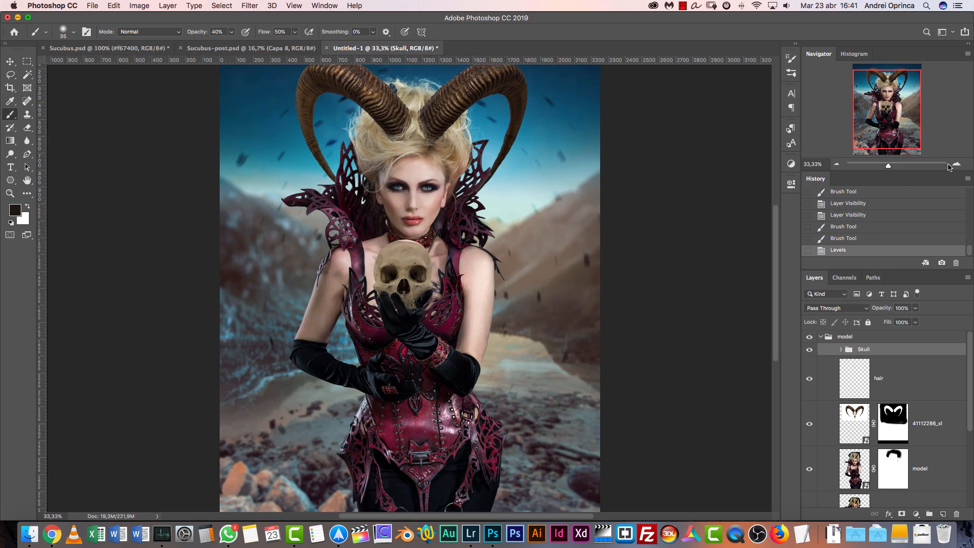
pyautogui.click(810, 350)
pyautogui.click(809, 350)
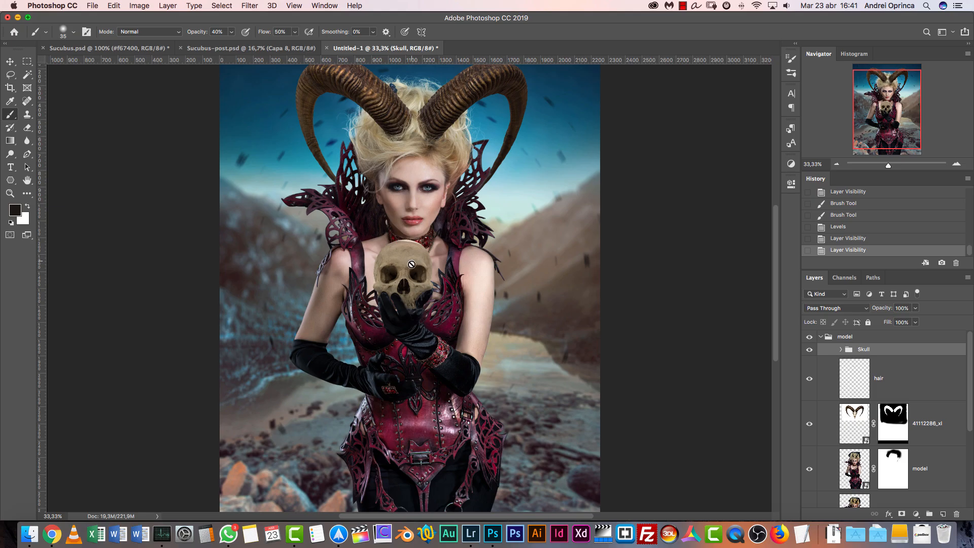
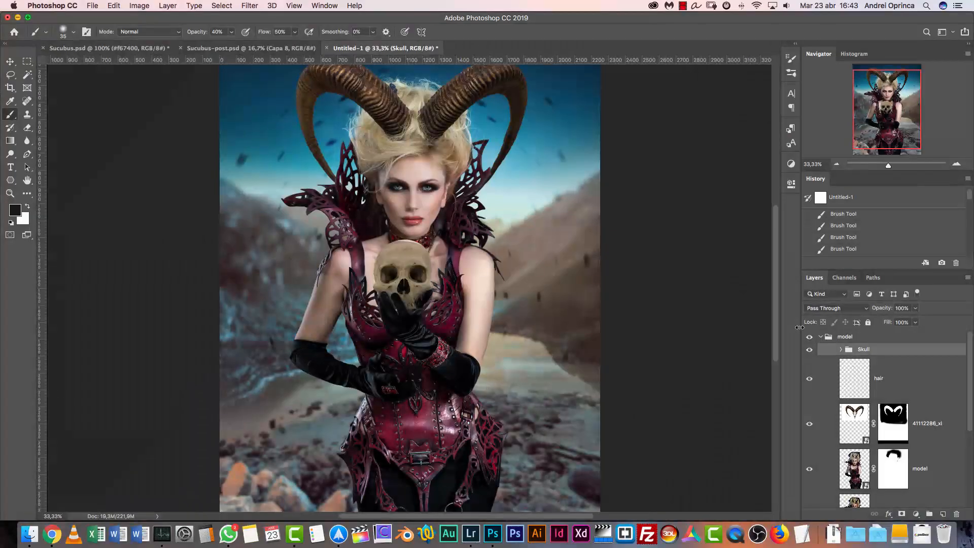
# Compare the working composite with the finished reference versions in Sucubus-post.psd and Sucubus.psd
pyautogui.moveTo(880, 127); pyautogui.dragTo(878, 132)
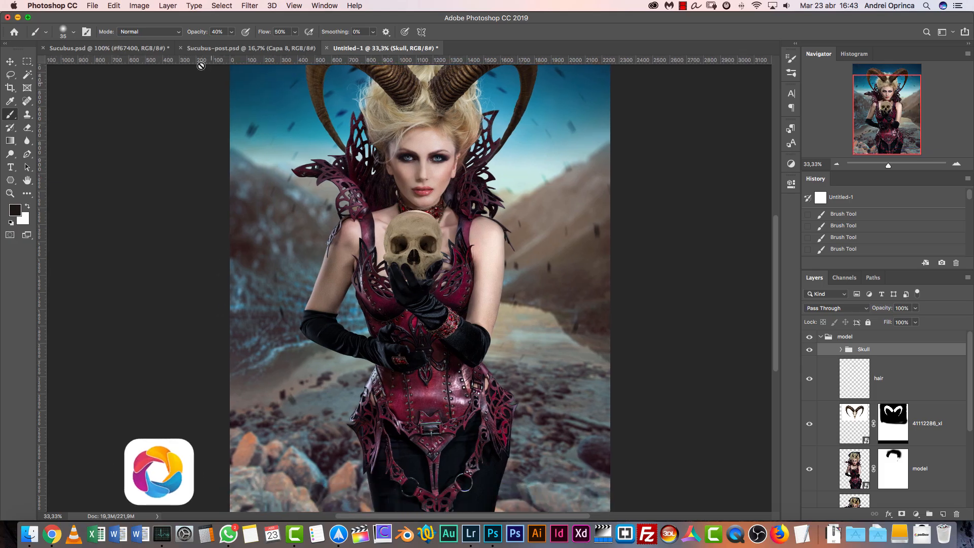
pyautogui.click(243, 48)
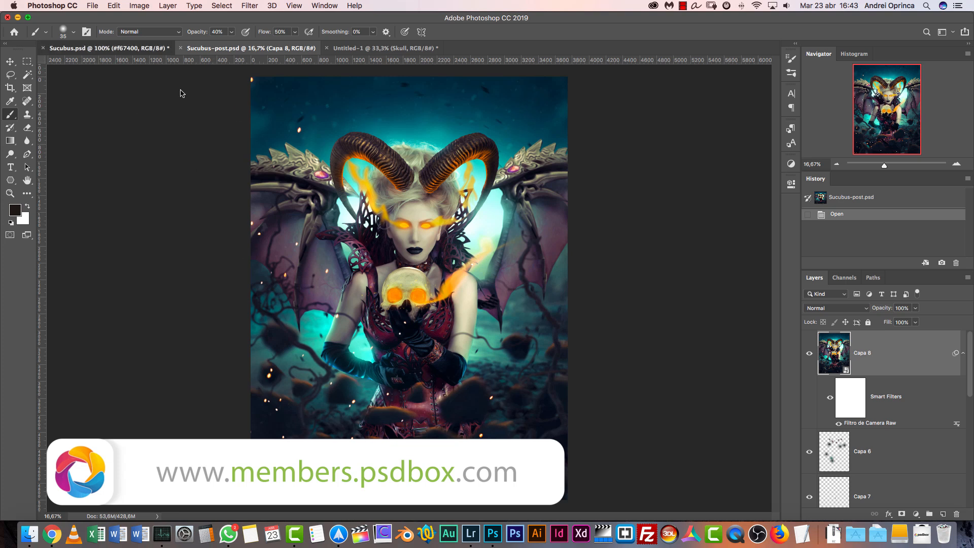
pyautogui.click(122, 51)
pyautogui.moveTo(888, 89); pyautogui.dragTo(879, 116)
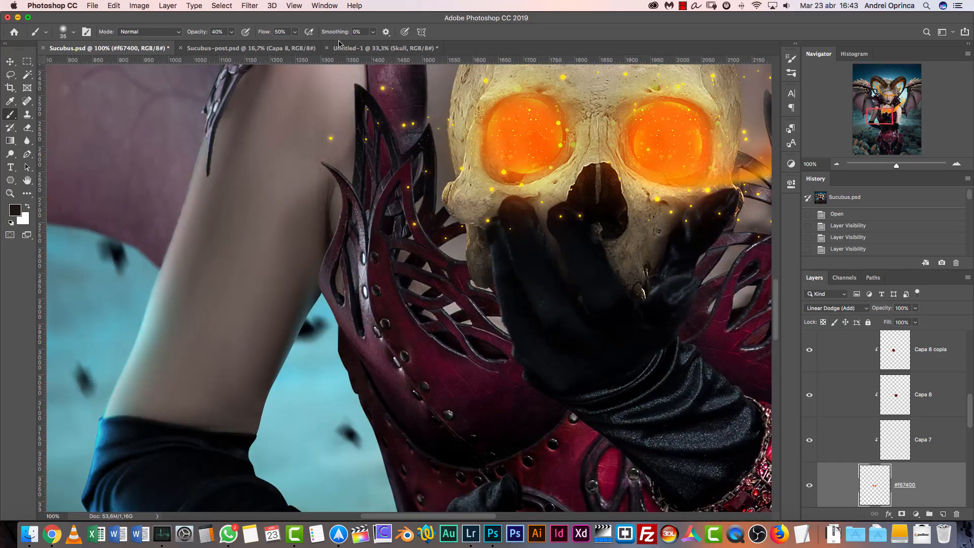
pyautogui.click(836, 164)
pyautogui.click(837, 164)
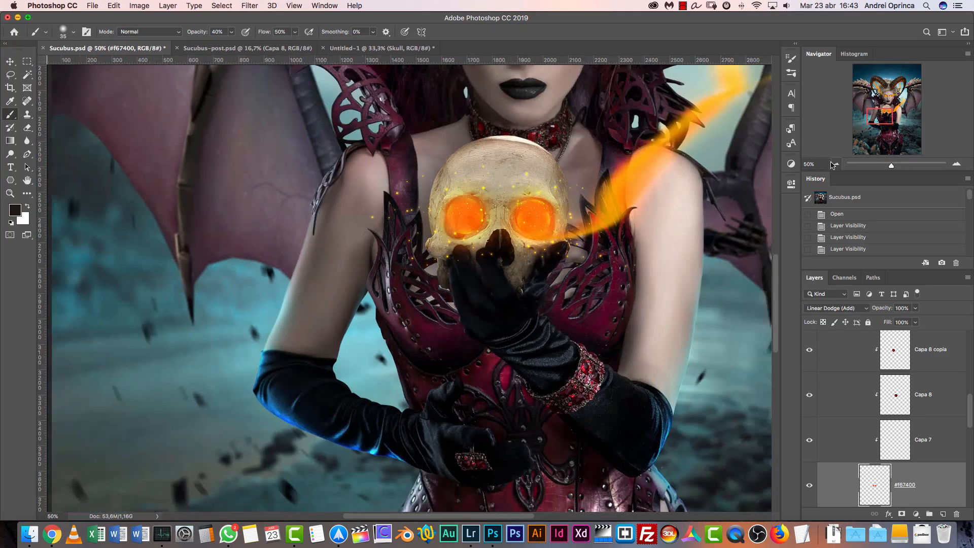
pyautogui.click(836, 164)
pyautogui.click(836, 164)
pyautogui.moveTo(414, 243); pyautogui.dragTo(304, 211)
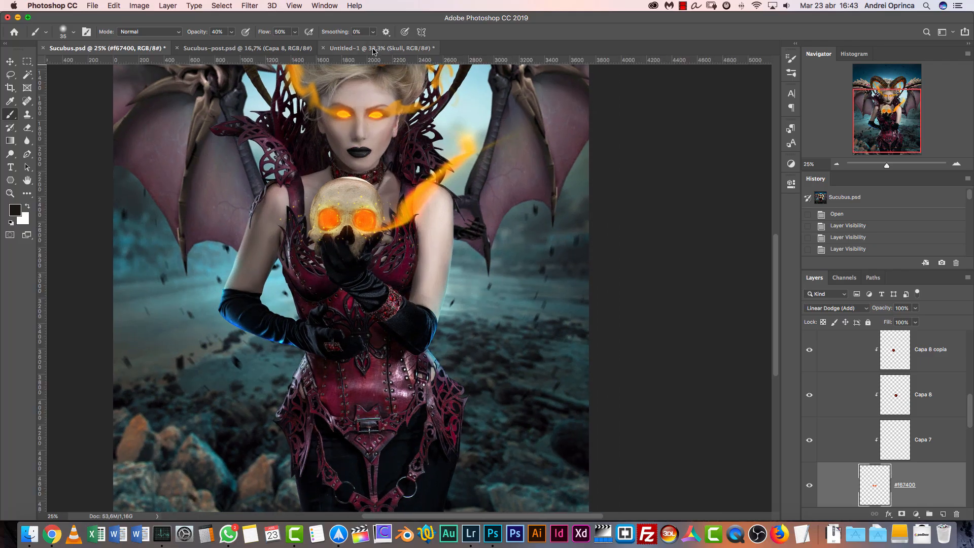
pyautogui.click(378, 48)
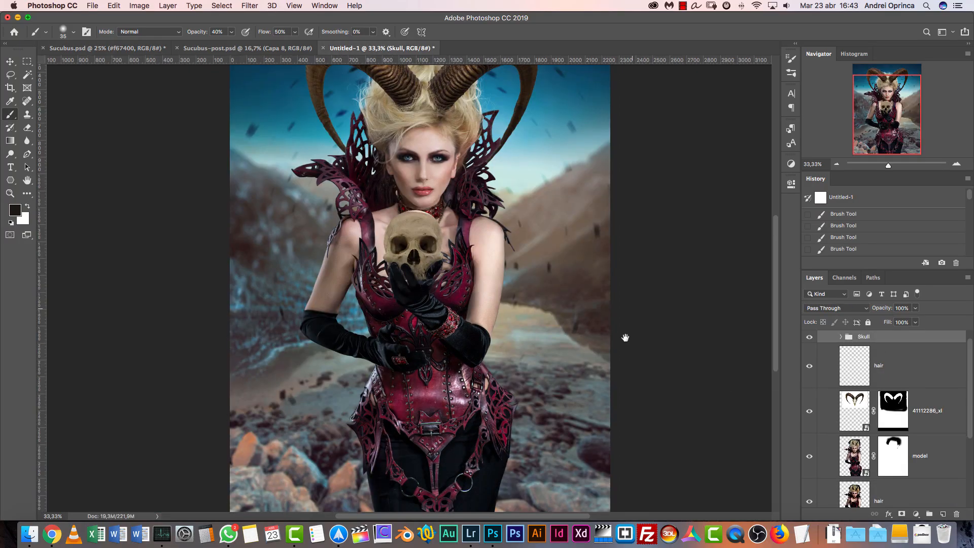
pyautogui.scroll(-5, 592, 296)
pyautogui.scroll(3, 524, 312)
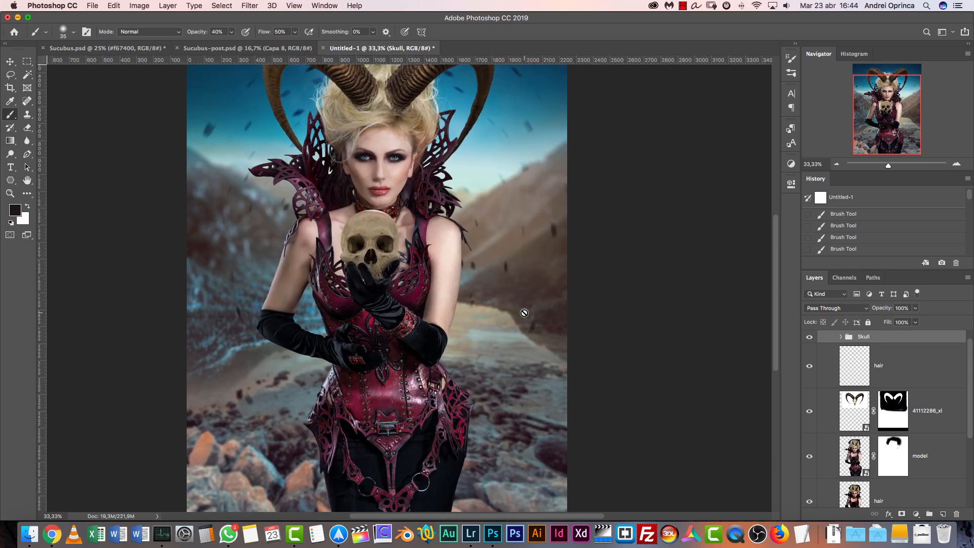
# Open the rock stock photo 17174032_xl.jpg from the Stock folder
pyautogui.press('super+o')
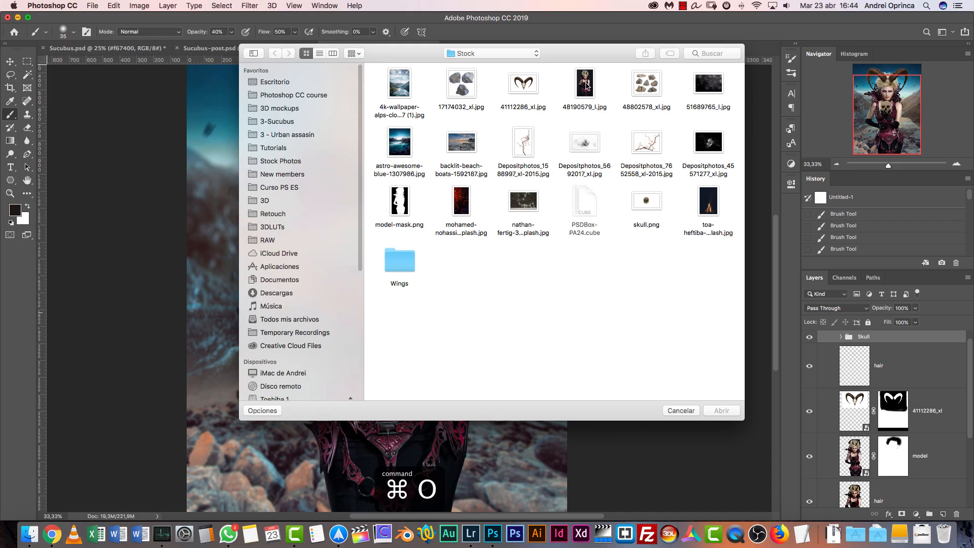
pyautogui.click(639, 83)
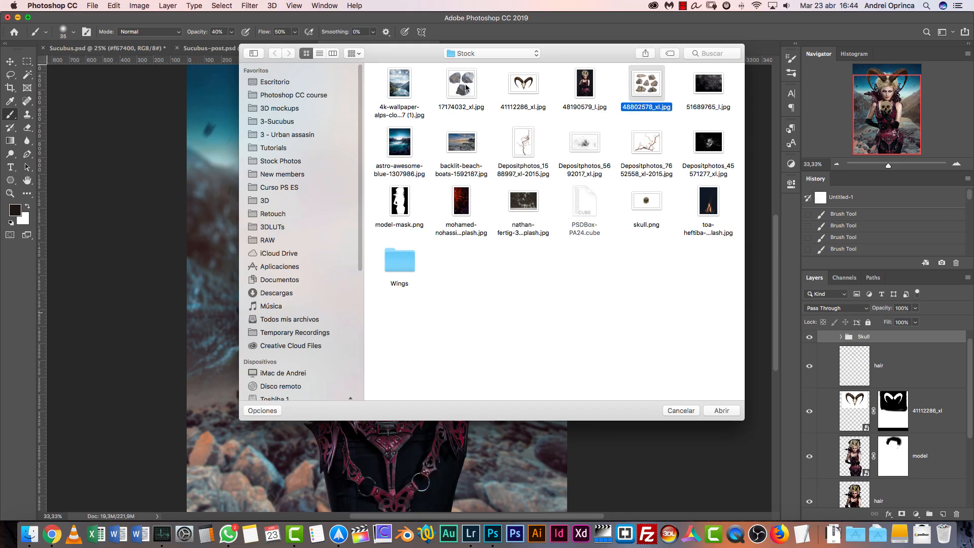
pyautogui.click(466, 87)
pyautogui.click(725, 414)
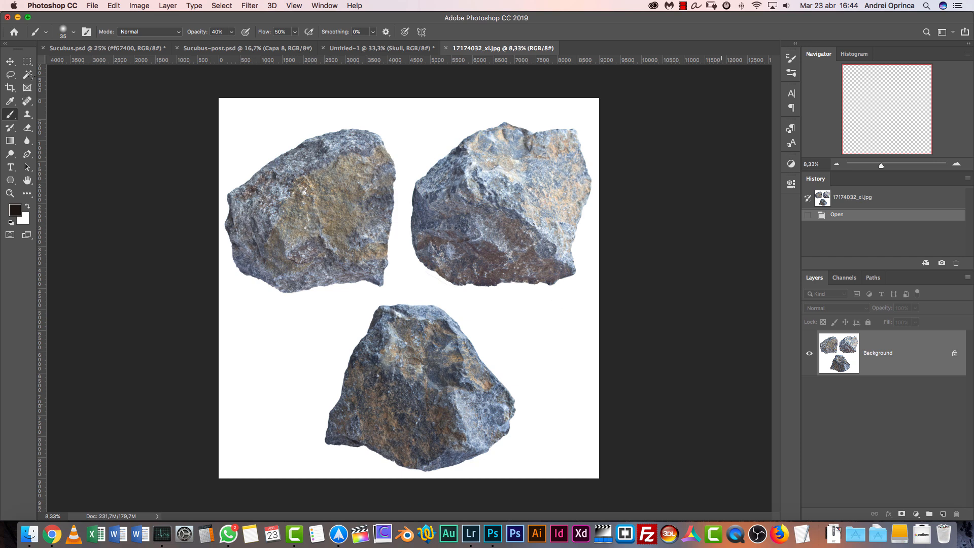
# Select the white background around the three rocks with the Magic Wand and hide it with a layer mask
pyautogui.press('w')
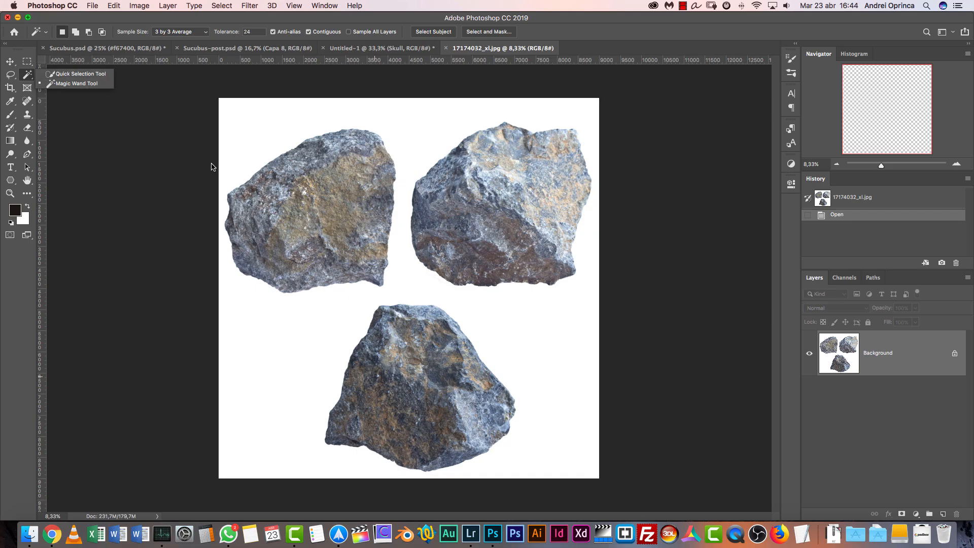
pyautogui.click(81, 85)
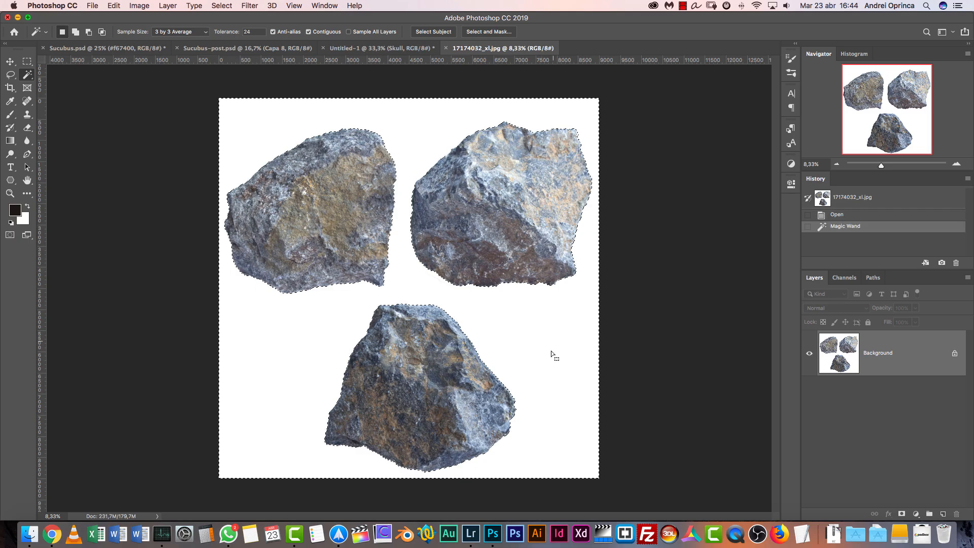
pyautogui.keyDown('shift'); pyautogui.click(444, 290); pyautogui.keyUp('shift')
pyautogui.keyDown('alt'); pyautogui.click(906, 513); pyautogui.keyUp('alt')
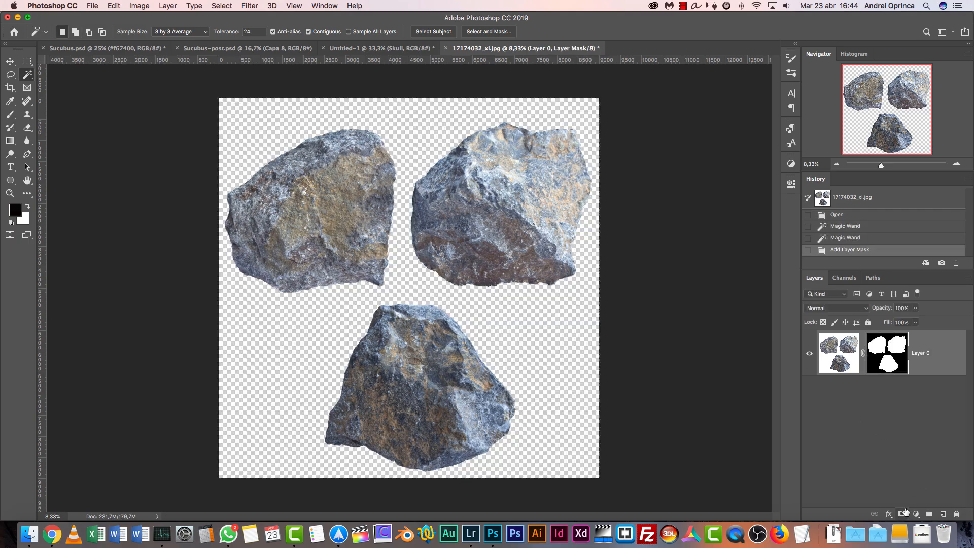
# Refine the rocks' mask in Select and Mask with Shift Edge -21%, Feather 3.9 px and Contrast 42%, and apply it permanently to the layer
pyautogui.rightClick(882, 353)
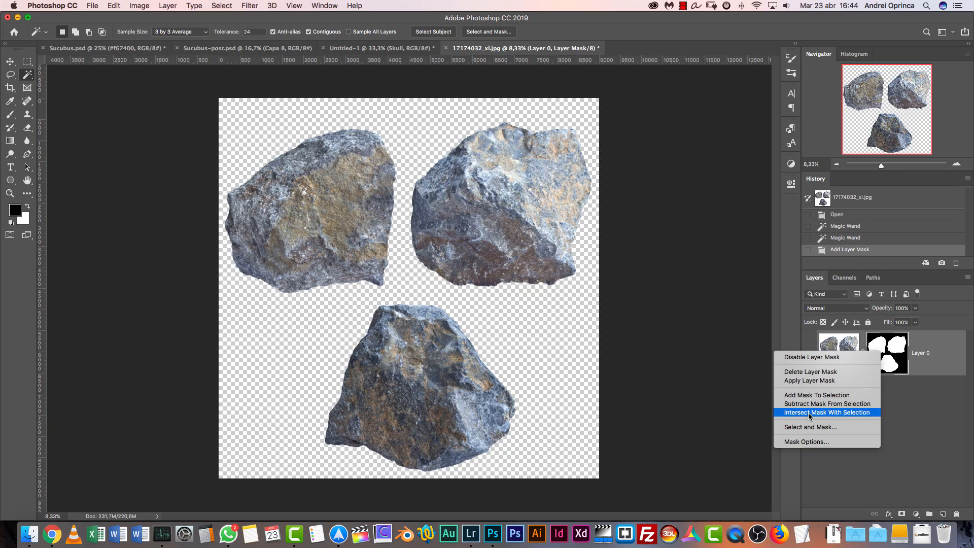
pyautogui.click(814, 428)
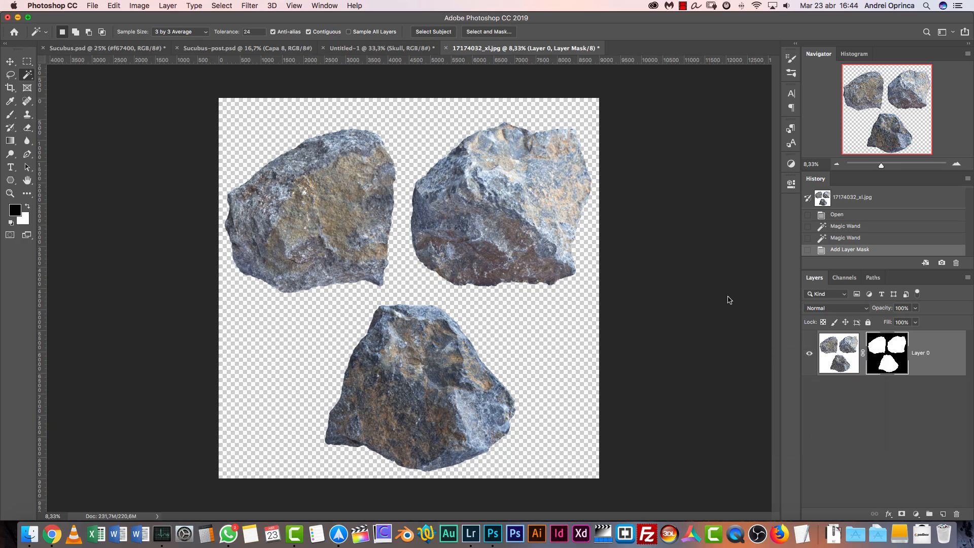
pyautogui.click(880, 340)
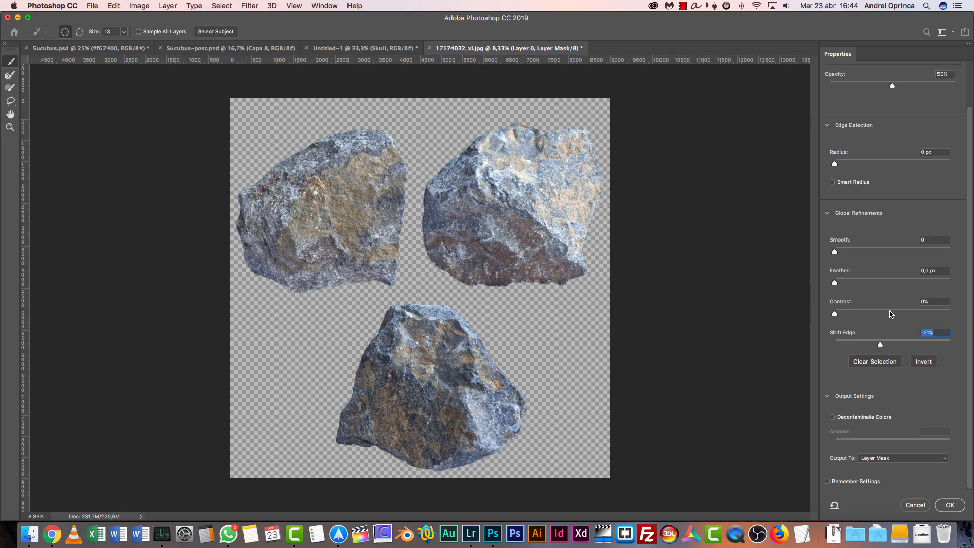
pyautogui.click(858, 283)
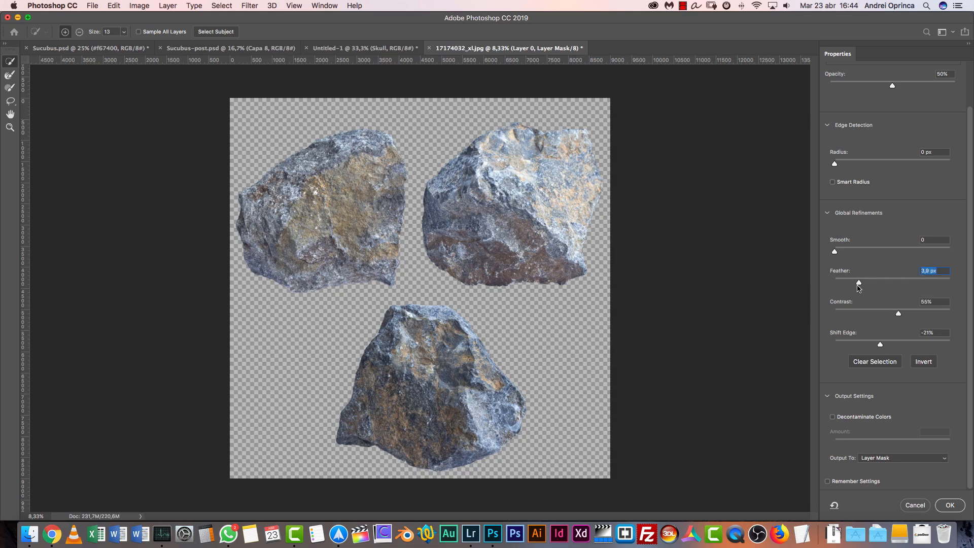
pyautogui.click(883, 315)
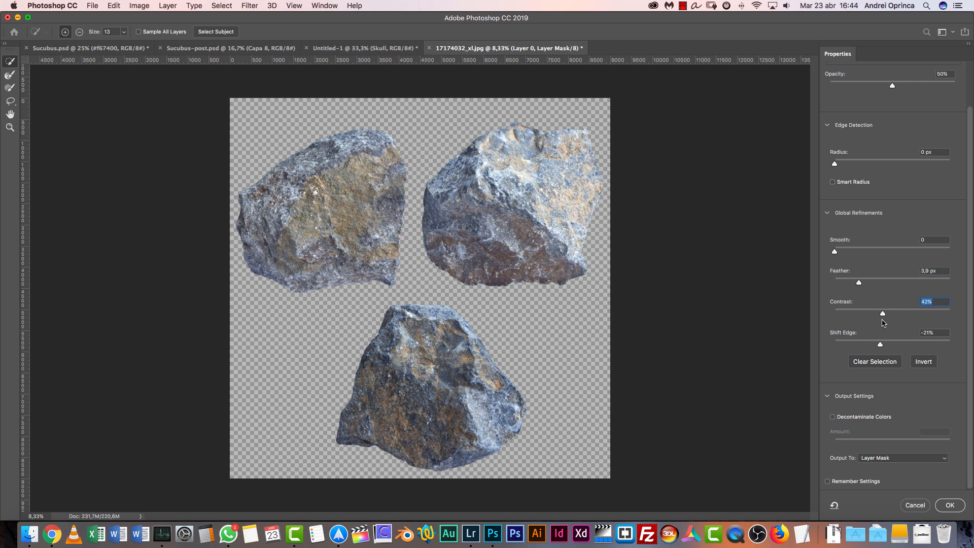
pyautogui.click(951, 505)
pyautogui.rightClick(888, 351)
pyautogui.click(833, 375)
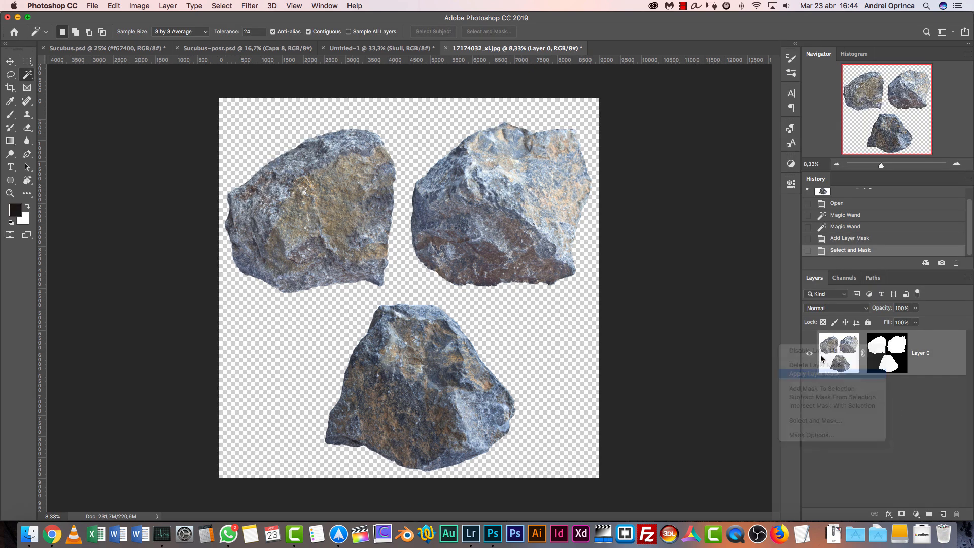
# Lasso the lowest of the three rocks and copy it
pyautogui.click(10, 75)
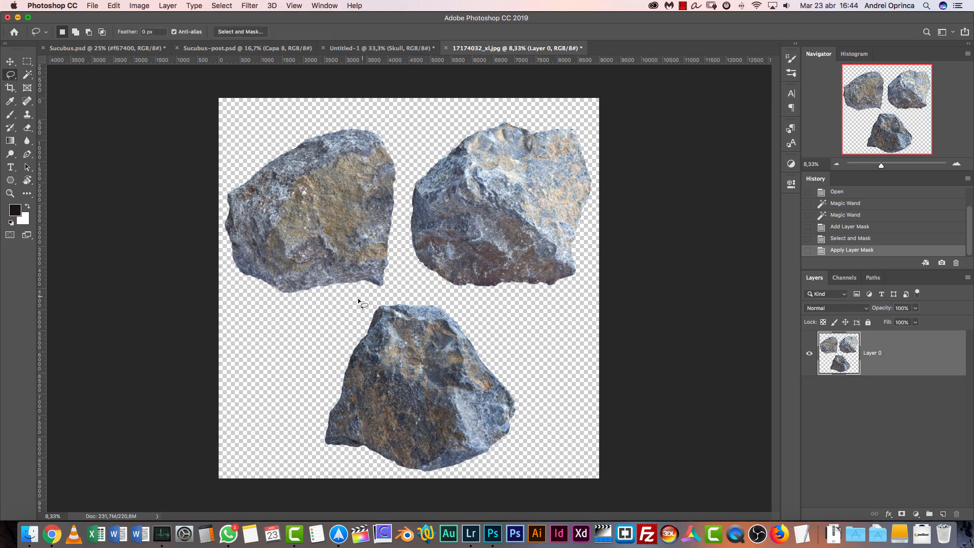
pyautogui.moveTo(326, 441); pyautogui.dragTo(319, 387)
pyautogui.click(331, 329)
pyautogui.moveTo(335, 330)
pyautogui.mouseDown()
pyautogui.moveTo(301, 416)
pyautogui.moveTo(341, 506)
pyautogui.moveTo(544, 465)
pyautogui.moveTo(581, 391)
pyautogui.moveTo(497, 327)
pyautogui.mouseUp()
pyautogui.moveTo(421, 286); pyautogui.dragTo(382, 298)
pyautogui.press('super+c')
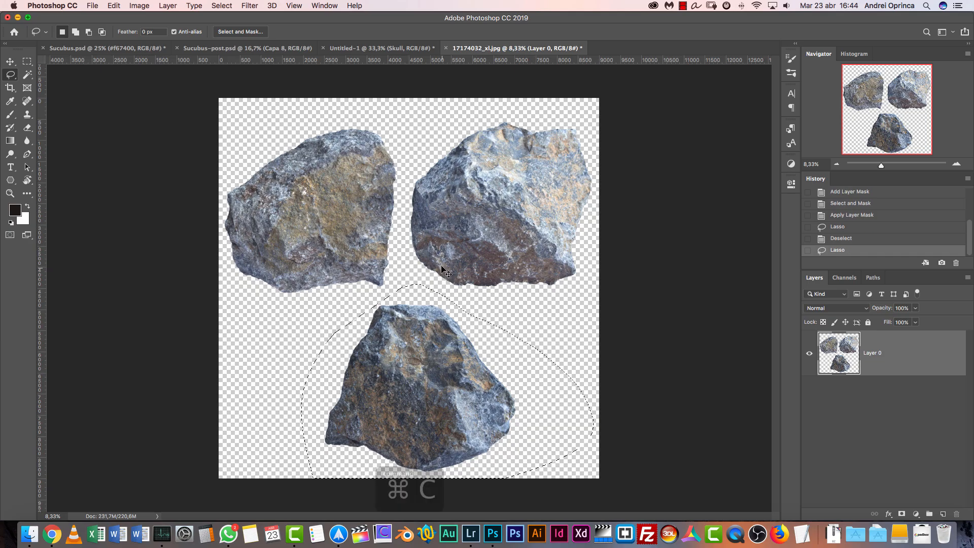
# In the Untitled-1 composite, add an empty layer above the collapsed model group and place it in a group named foreground
pyautogui.click(335, 49)
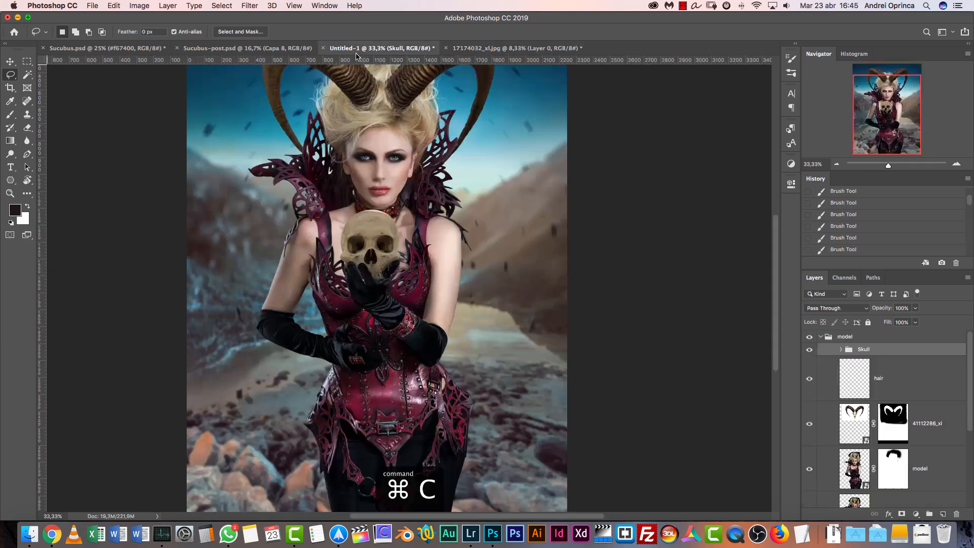
pyautogui.click(820, 336)
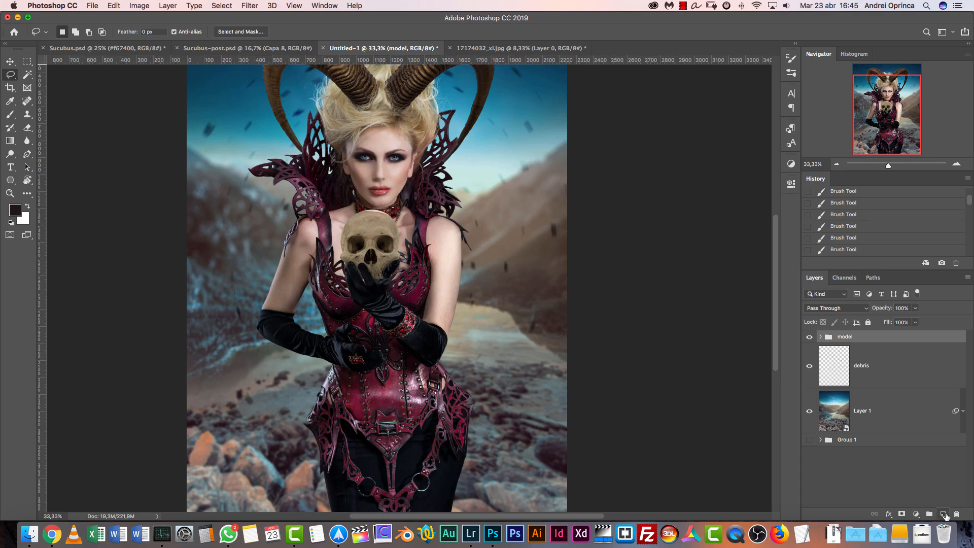
pyautogui.click(945, 513)
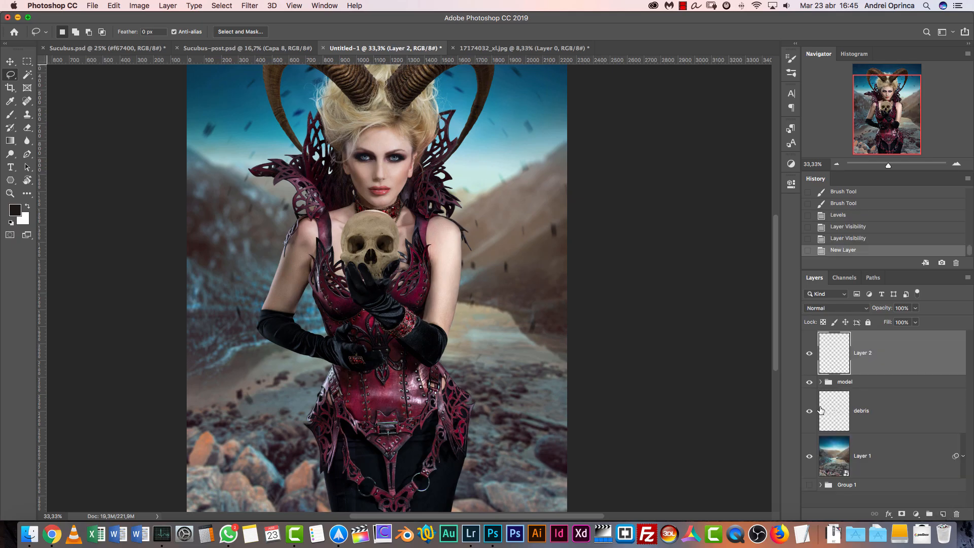
pyautogui.press('super+g')
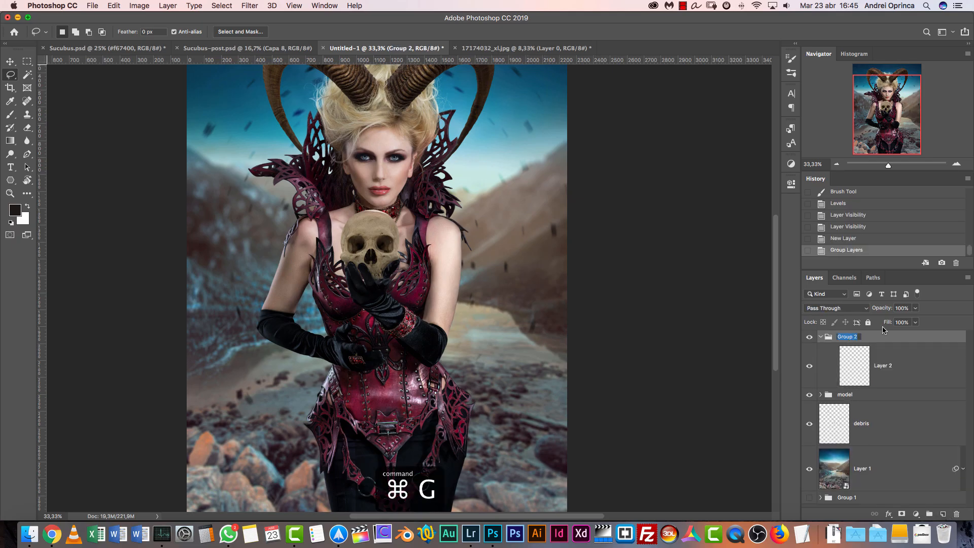
pyautogui.write('foregro')
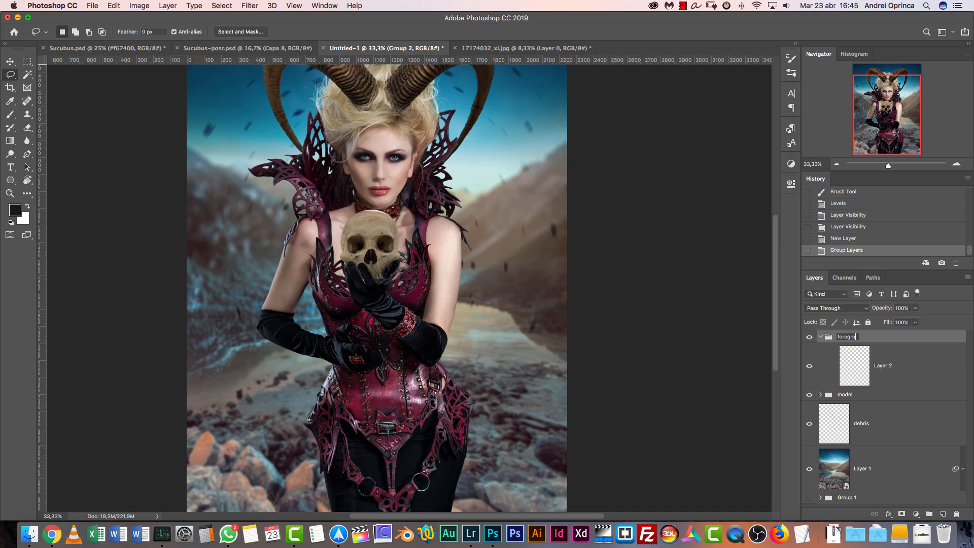
pyautogui.press('Return')
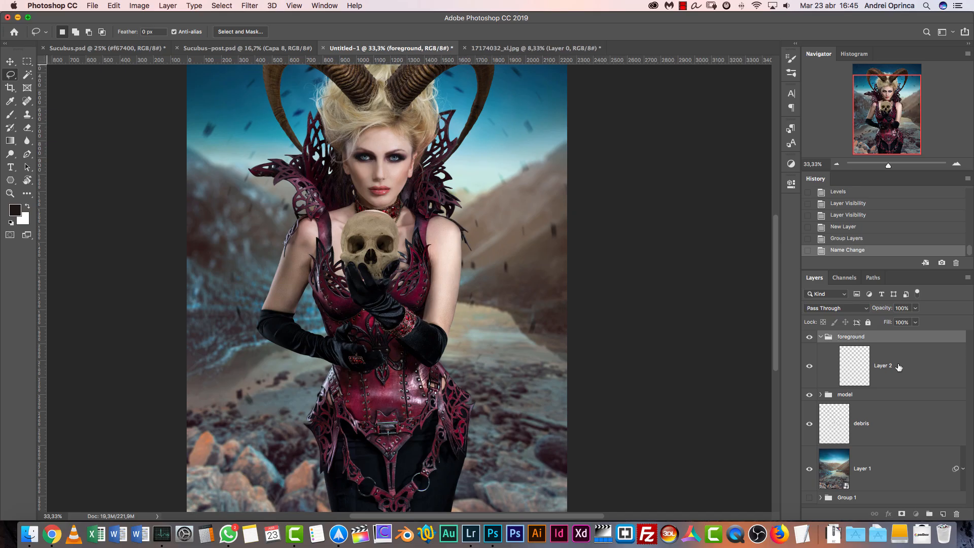
# Paste the copied rock into the foreground group's layer, scale it to 16.21% and place it over the model's waist
pyautogui.click(897, 366)
pyautogui.press('super+v')
pyautogui.click(837, 164)
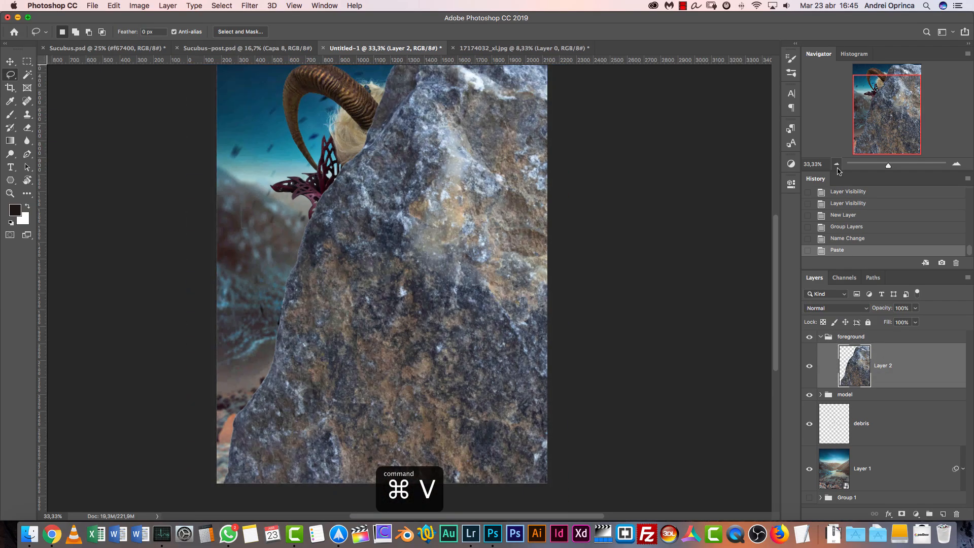
pyautogui.press('super+t')
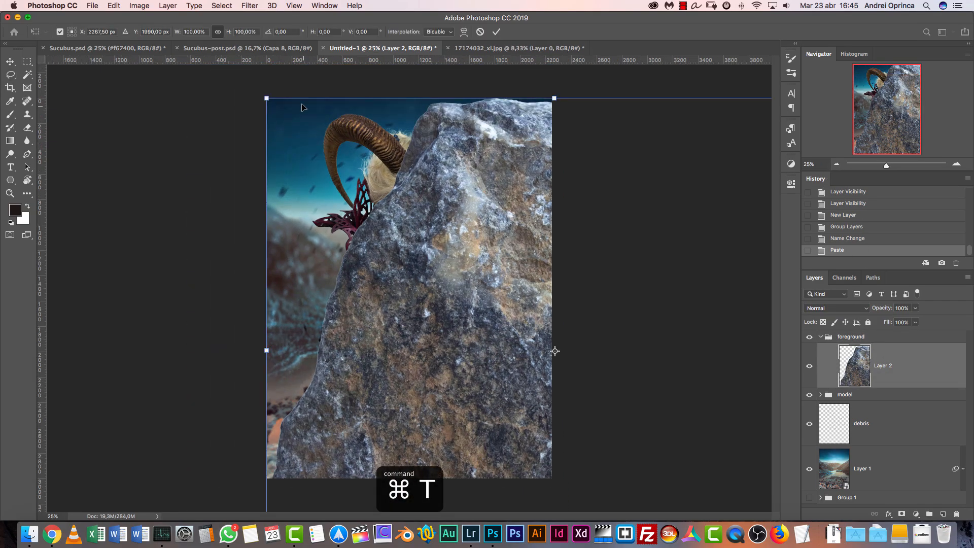
pyautogui.moveTo(267, 97); pyautogui.dragTo(630, 415)
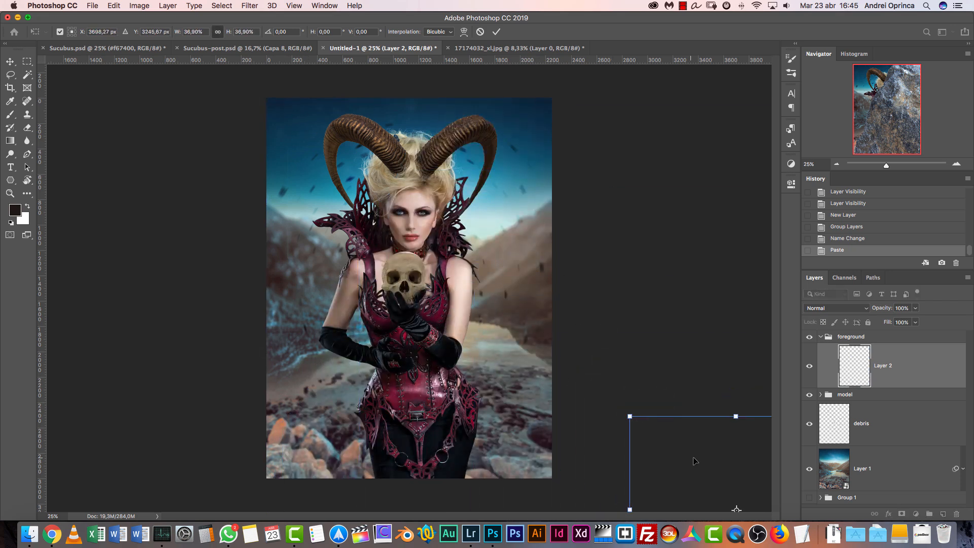
pyautogui.moveTo(707, 461); pyautogui.dragTo(469, 248)
pyautogui.moveTo(604, 203); pyautogui.dragTo(489, 310)
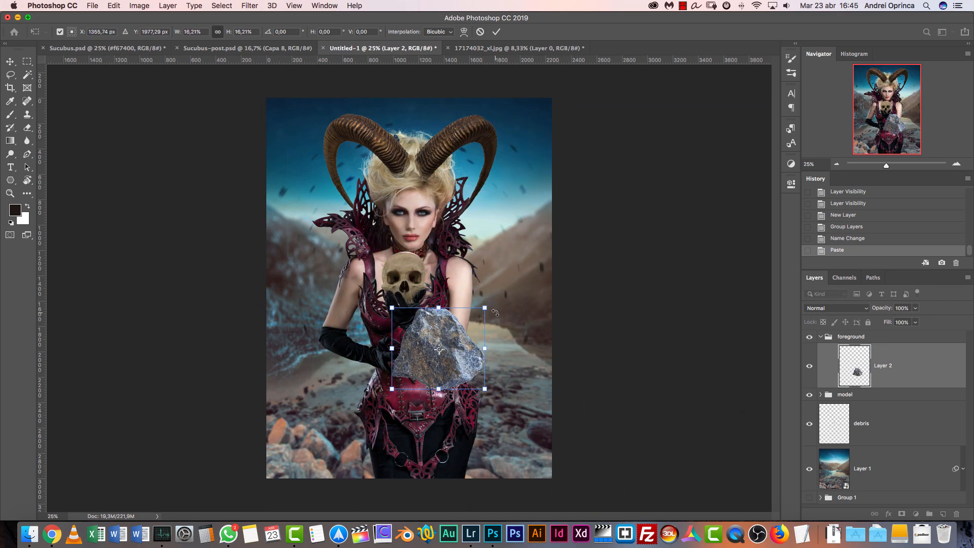
pyautogui.press('Return')
# Duplicate the rock as a smaller copy beside the model's elbow, and move the original rock to the canvas's lower-right corner
pyautogui.press('super+j')
pyautogui.press('super+t')
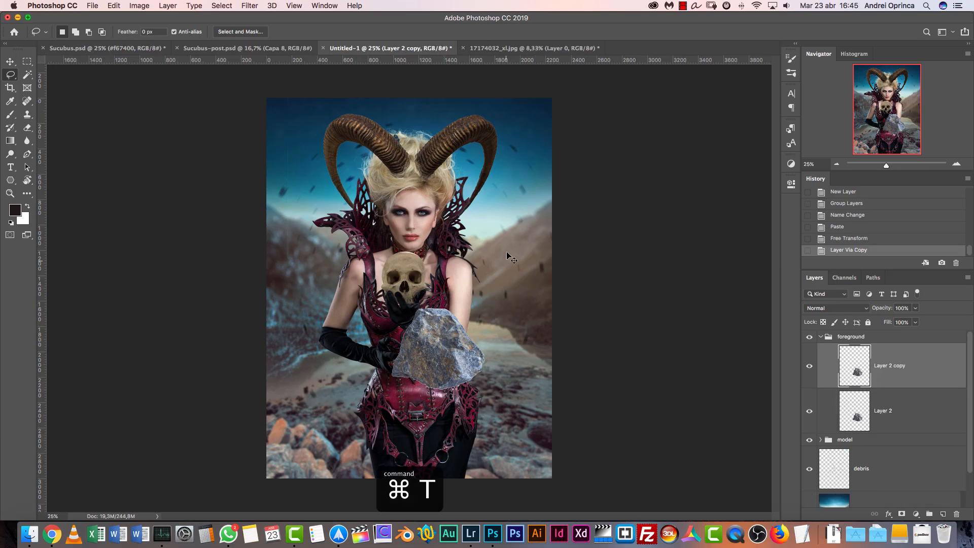
pyautogui.moveTo(488, 308); pyautogui.dragTo(433, 352)
pyautogui.press('Return')
pyautogui.press('v')
pyautogui.moveTo(406, 394); pyautogui.dragTo(301, 373)
pyautogui.keyDown('super'); pyautogui.click(444, 356); pyautogui.keyUp('super')
pyautogui.moveTo(445, 357); pyautogui.dragTo(506, 433)
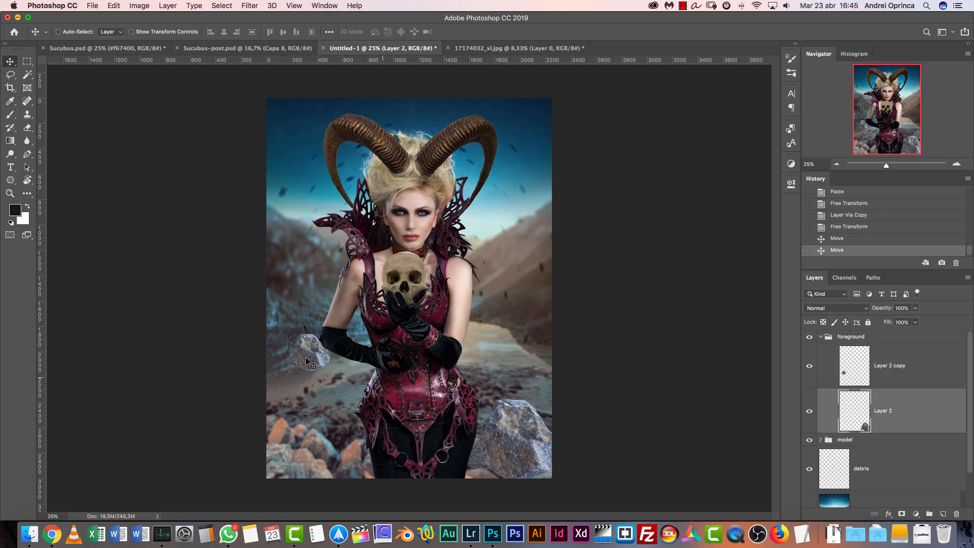
# Move the small rock copy in front of the model's lower corset and adjust it with Free Transform
pyautogui.keyDown('super'); pyautogui.click(303, 354); pyautogui.keyUp('super')
pyautogui.moveTo(304, 355); pyautogui.dragTo(404, 403)
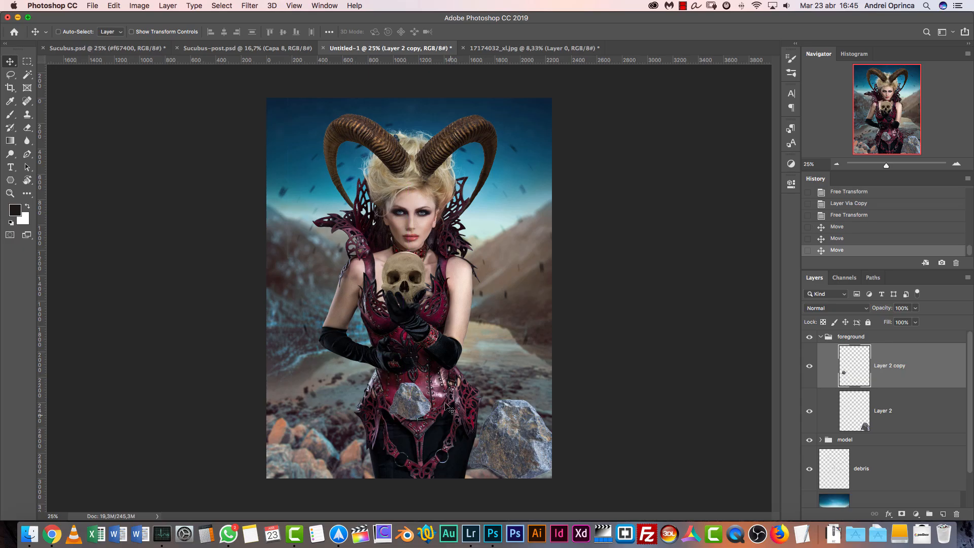
pyautogui.press('super+t')
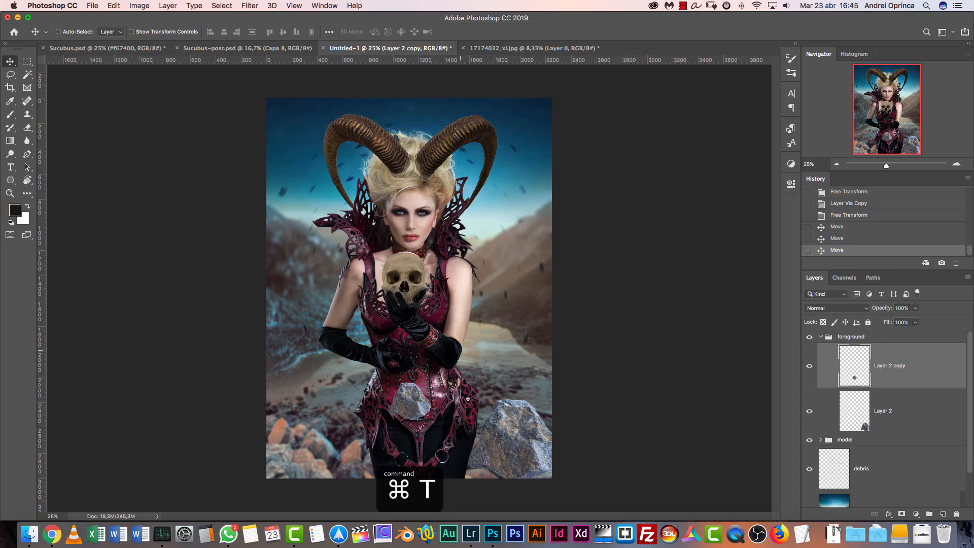
pyautogui.press('super+t')
pyautogui.moveTo(444, 356); pyautogui.dragTo(452, 387)
pyautogui.press('Return')
# In 17174032_xl.jpg, lasso the brown-grey rock in the image's upper-left corner and copy it
pyautogui.click(477, 48)
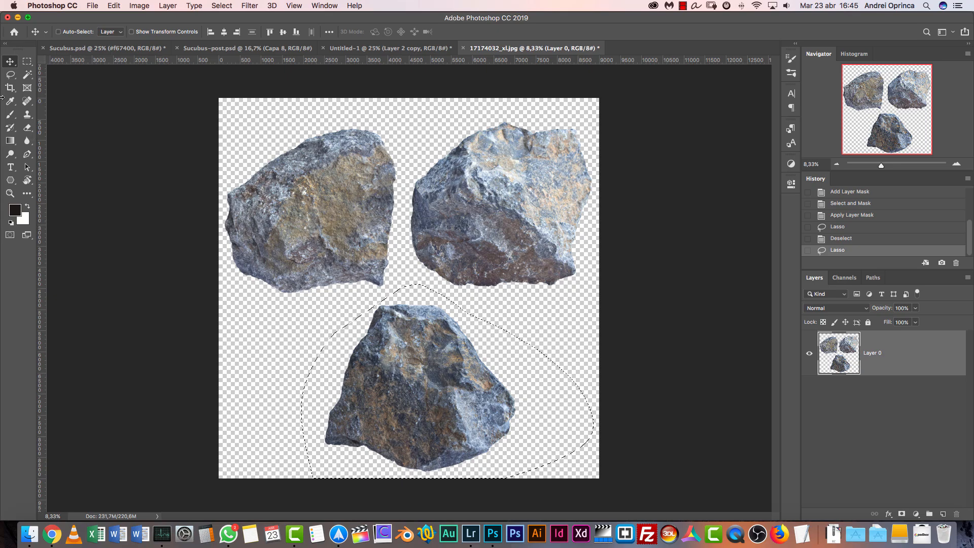
pyautogui.click(11, 75)
pyautogui.moveTo(252, 143)
pyautogui.mouseDown()
pyautogui.moveTo(203, 207)
pyautogui.moveTo(215, 312)
pyautogui.moveTo(290, 320)
pyautogui.moveTo(327, 310)
pyautogui.moveTo(377, 292)
pyautogui.moveTo(401, 250)
pyautogui.mouseUp()
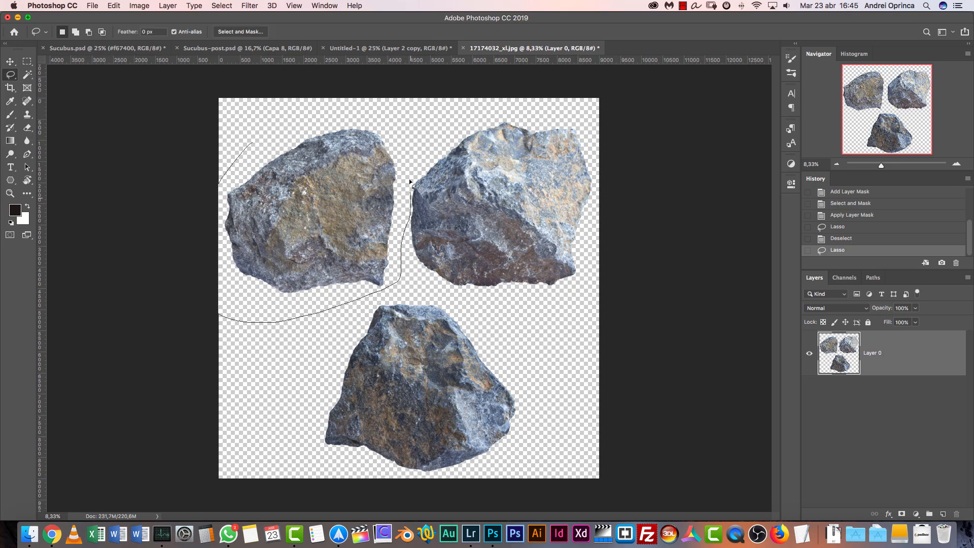
pyautogui.press('super+c')
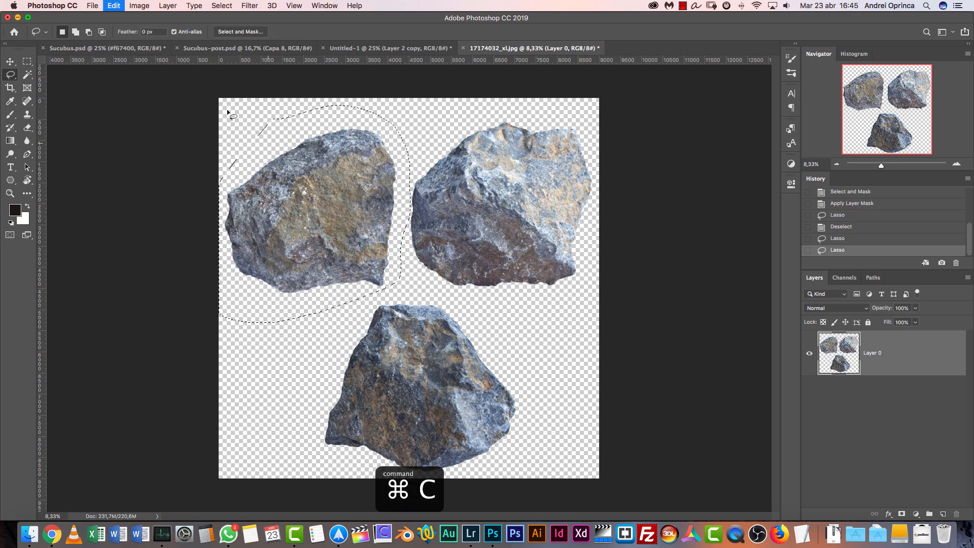
# Paste the copied rock into the Untitled-1 foreground group, scale it down and place it beside the model's hip near the canvas's lower-left corner
pyautogui.click(383, 48)
pyautogui.press('super+v')
pyautogui.press('super+t')
pyautogui.click(840, 164)
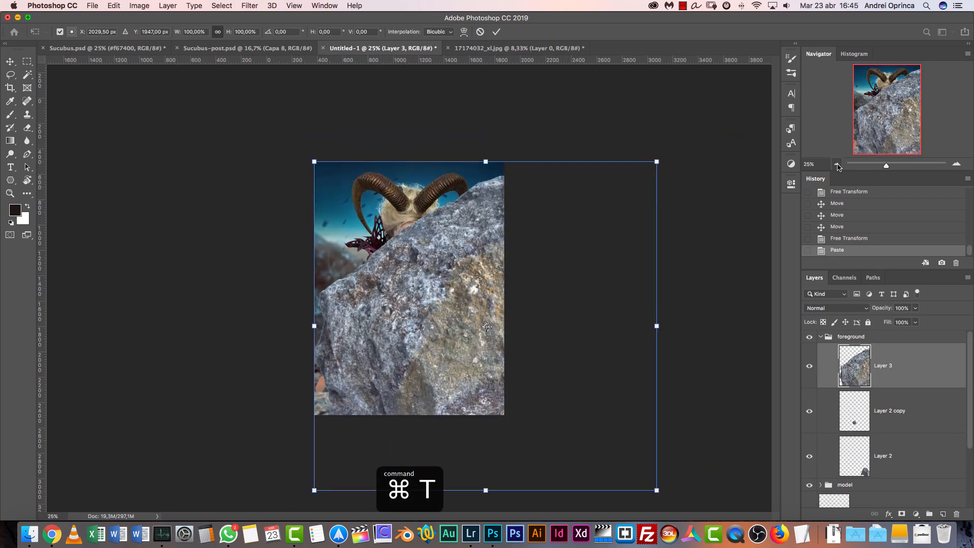
pyautogui.moveTo(659, 160); pyautogui.dragTo(381, 394)
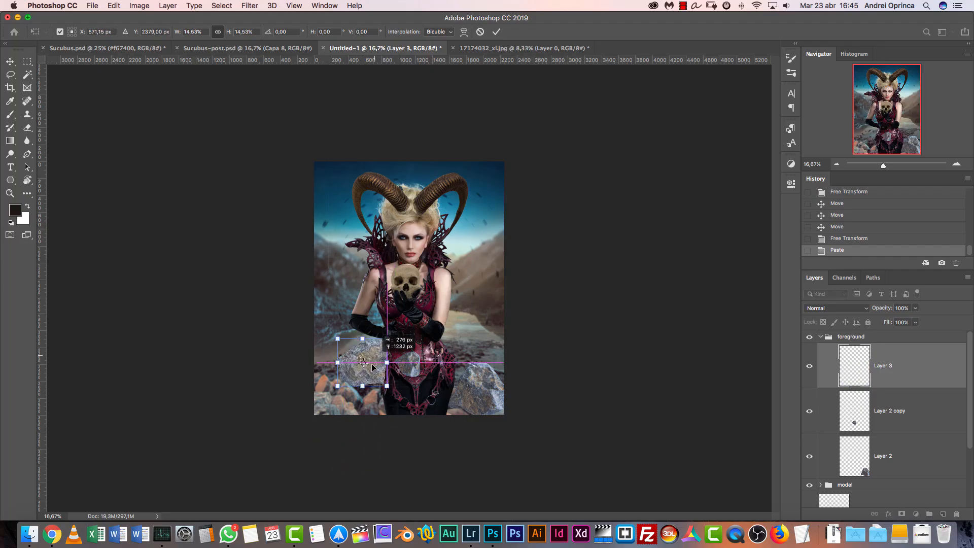
pyautogui.moveTo(368, 354); pyautogui.dragTo(384, 336)
pyautogui.press('Return')
pyautogui.press('l')
pyautogui.press('super+1')
pyautogui.moveTo(432, 414); pyautogui.dragTo(653, 179)
pyautogui.click(838, 164)
pyautogui.click(838, 164)
pyautogui.click(837, 164)
pyautogui.press('super+t')
pyautogui.press('Escape')
# Duplicate the pasted rock as a smaller copy at the canvas's right edge, and move the original rock into the canvas's lower-left corner
pyautogui.press('super+j')
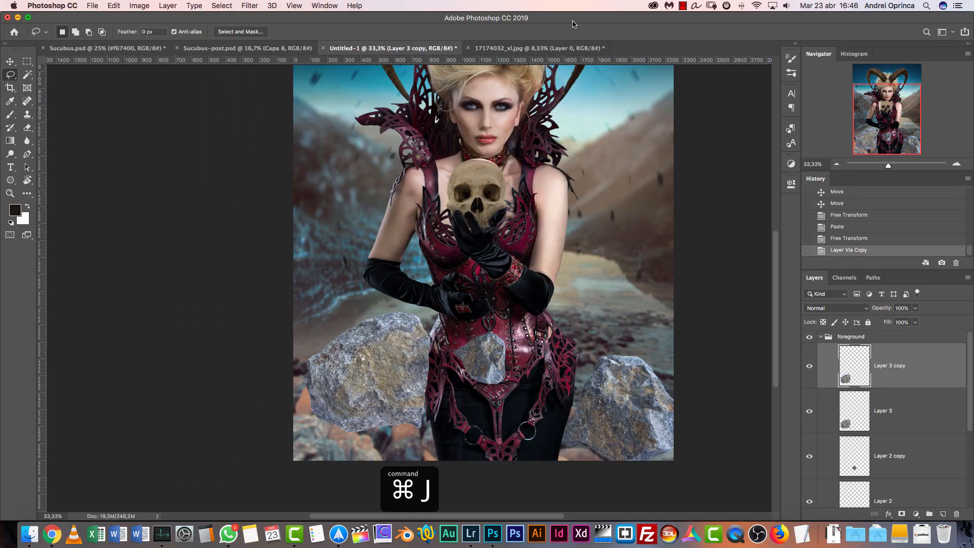
pyautogui.press('super+t')
pyautogui.moveTo(423, 321); pyautogui.dragTo(680, 281)
pyautogui.press('Return')
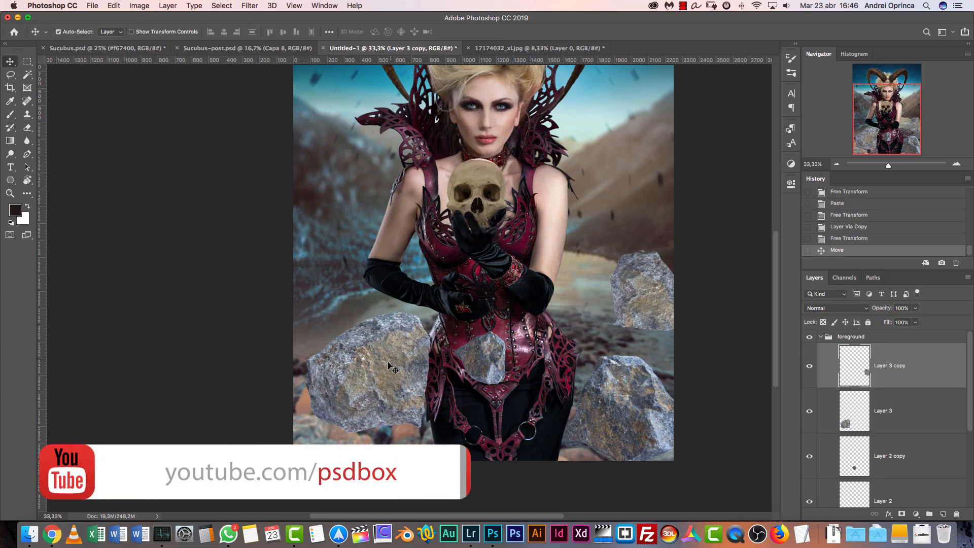
pyautogui.keyDown('super'); pyautogui.click(374, 390); pyautogui.keyUp('super')
pyautogui.moveTo(374, 391); pyautogui.dragTo(341, 402)
# Lower the small rock copy beside the model's hip and reorder its layer below Layer 2, directly above the model group, so it sits behind the lower-right rock
pyautogui.moveTo(642, 293); pyautogui.dragTo(649, 326)
pyautogui.keyDown('super'); pyautogui.click(650, 296); pyautogui.keyUp('super')
pyautogui.moveTo(904, 381); pyautogui.dragTo(904, 437)
pyautogui.moveTo(664, 323); pyautogui.dragTo(682, 351)
pyautogui.moveTo(905, 409); pyautogui.dragTo(822, 428)
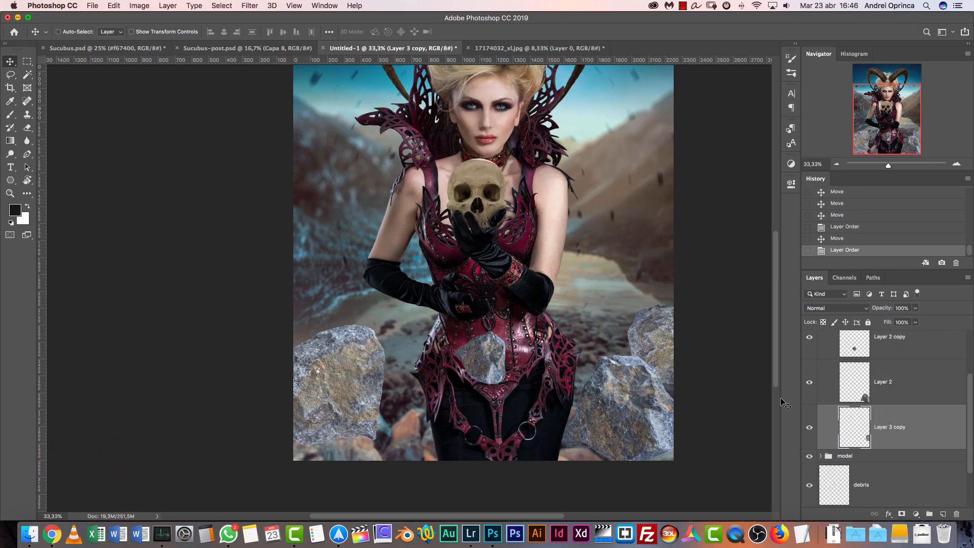
pyautogui.moveTo(644, 329); pyautogui.dragTo(629, 329)
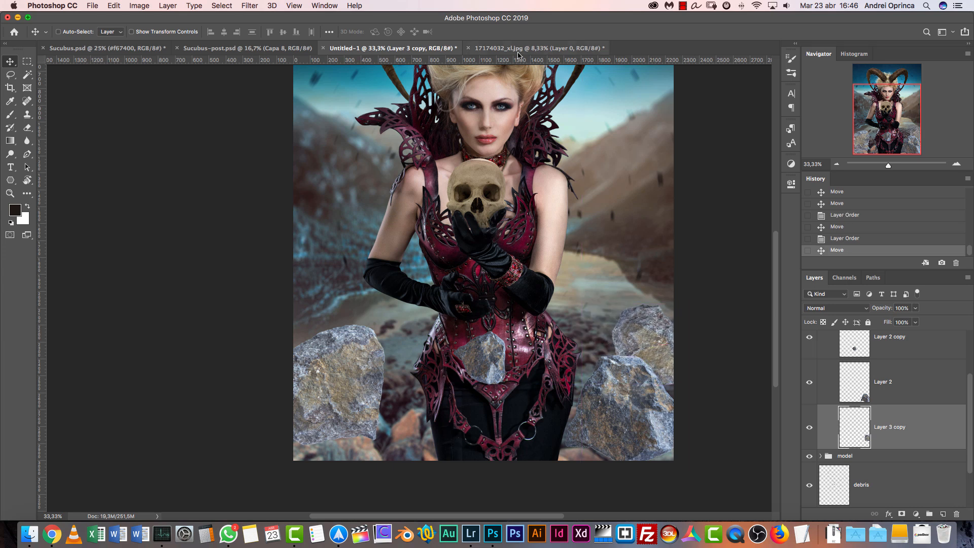
# Open the stock rock photo 48802578_xl.jpg from the Stock folder
pyautogui.press('super+o')
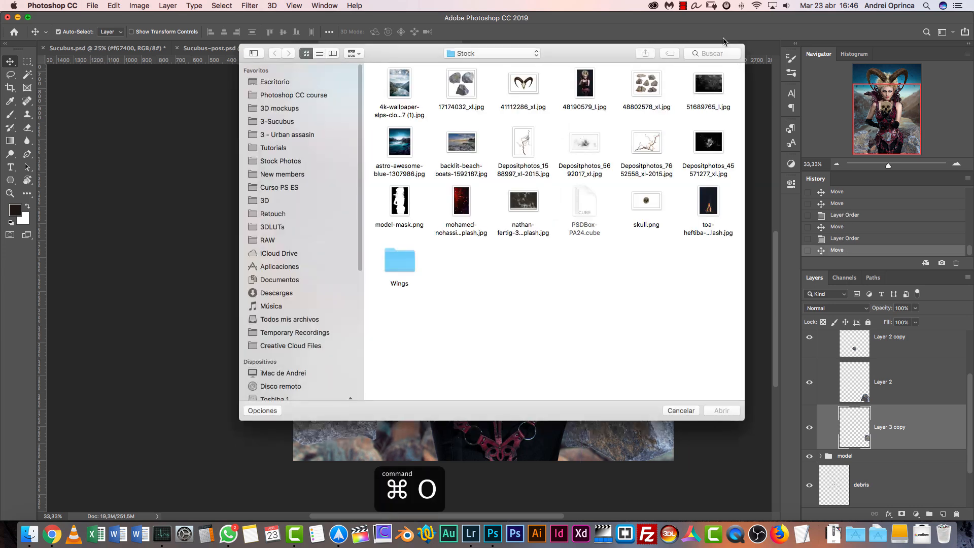
pyautogui.click(653, 81)
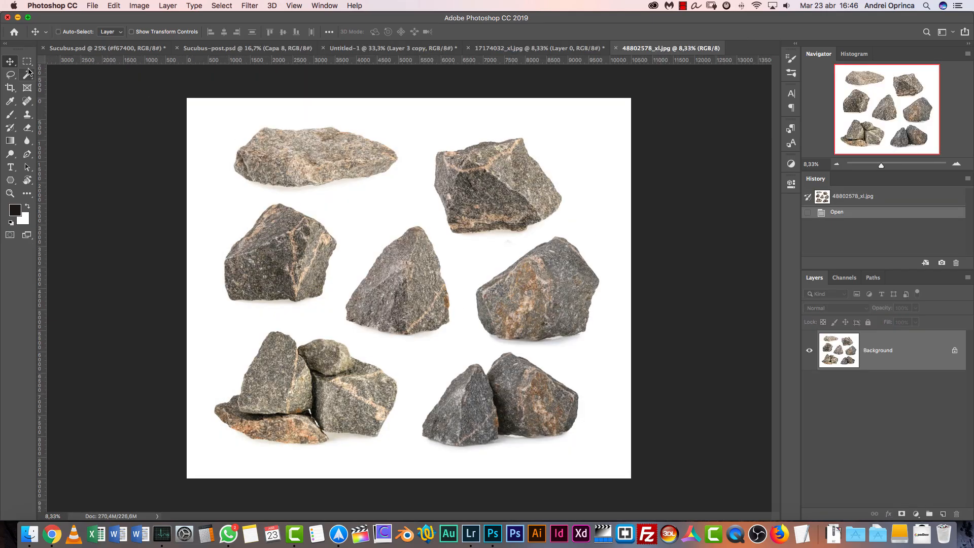
# Try to select the white background with the Magic Wand at tolerance 24, adding the shadow areas beneath the rocks
pyautogui.click(28, 73)
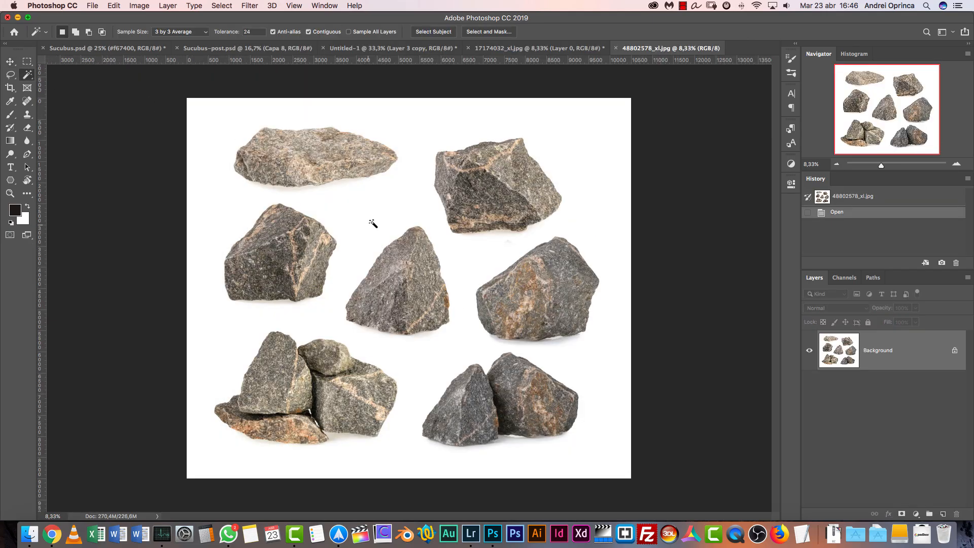
pyautogui.click(373, 213)
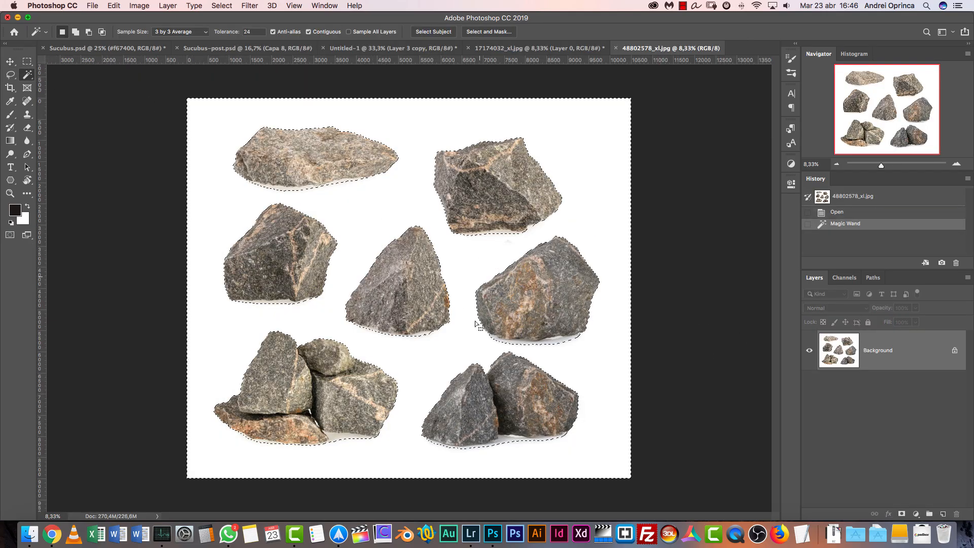
pyautogui.click(340, 441)
pyautogui.click(337, 440)
pyautogui.click(337, 440)
pyautogui.click(344, 440)
pyautogui.click(507, 442)
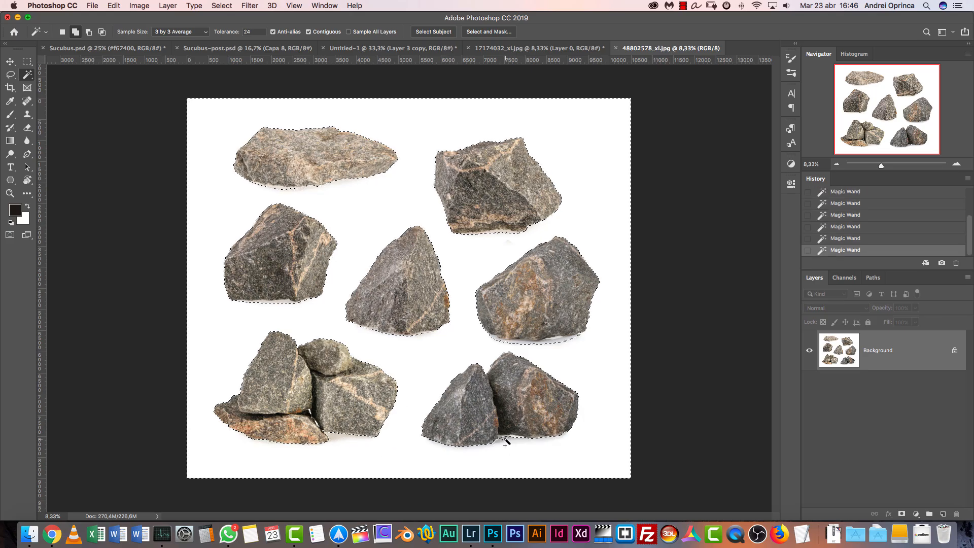
pyautogui.click(554, 350)
pyautogui.press('super+d')
# Start selecting the flat rock in the image's upper-left corner with the Quick Selection tool
pyautogui.rightClick(28, 75)
pyautogui.click(77, 84)
pyautogui.click(271, 147)
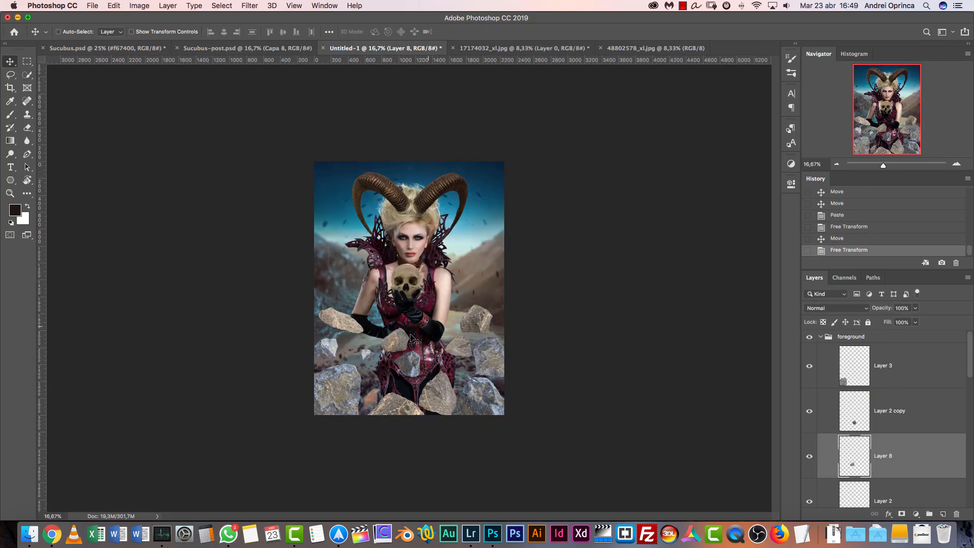
# In the Untitled-1 composite, move the small tan Layer 8 rock in front of the model's gloved elbow
pyautogui.moveTo(412, 339); pyautogui.dragTo(447, 331)
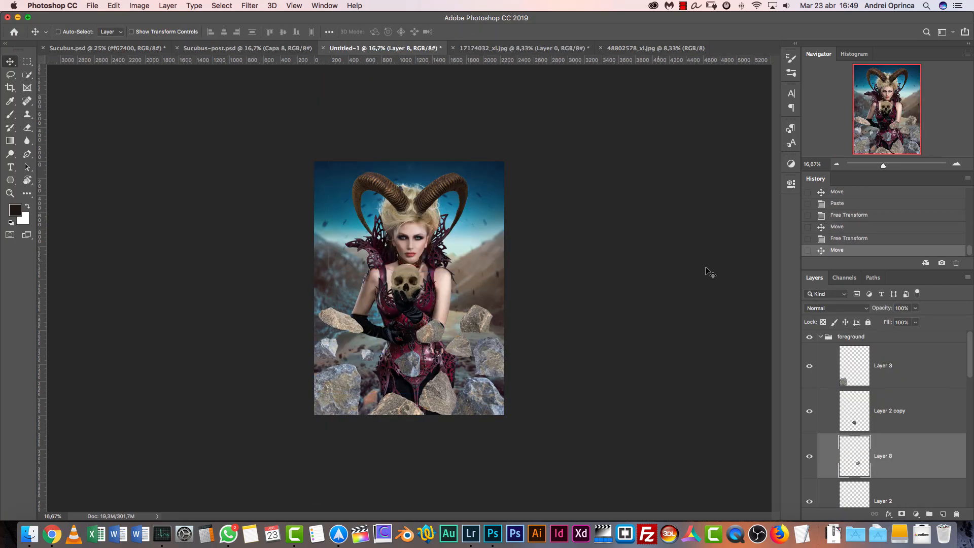
pyautogui.click(957, 164)
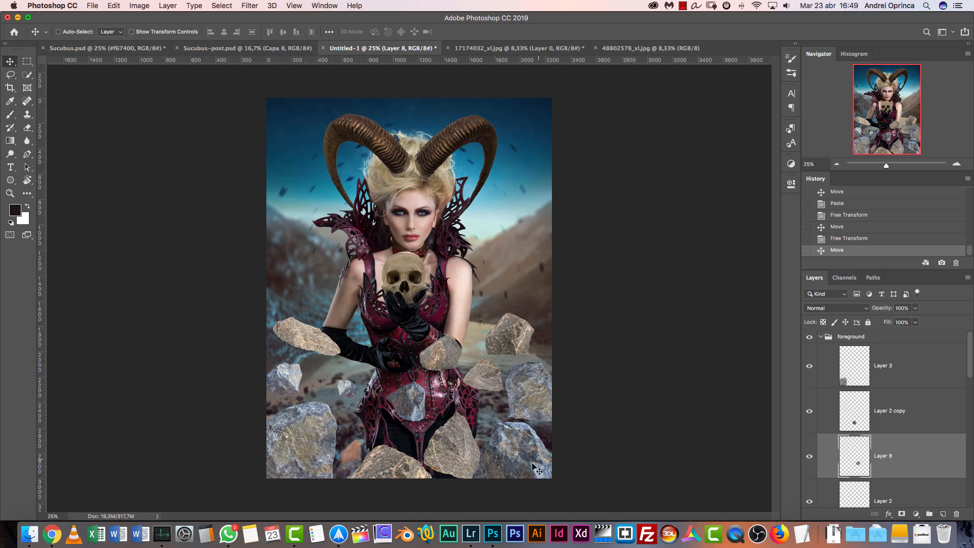
# Apply a Gaussian Blur with a 17.6-pixel radius to the large rock in the canvas's lower-right corner
pyautogui.keyDown('super'); pyautogui.click(541, 470); pyautogui.keyUp('super')
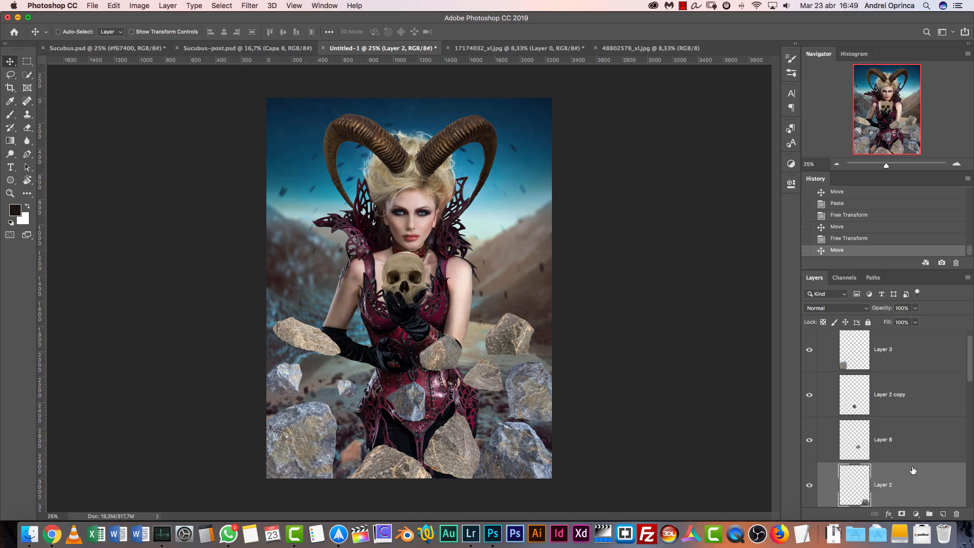
pyautogui.click(251, 5)
pyautogui.moveTo(296, 127)
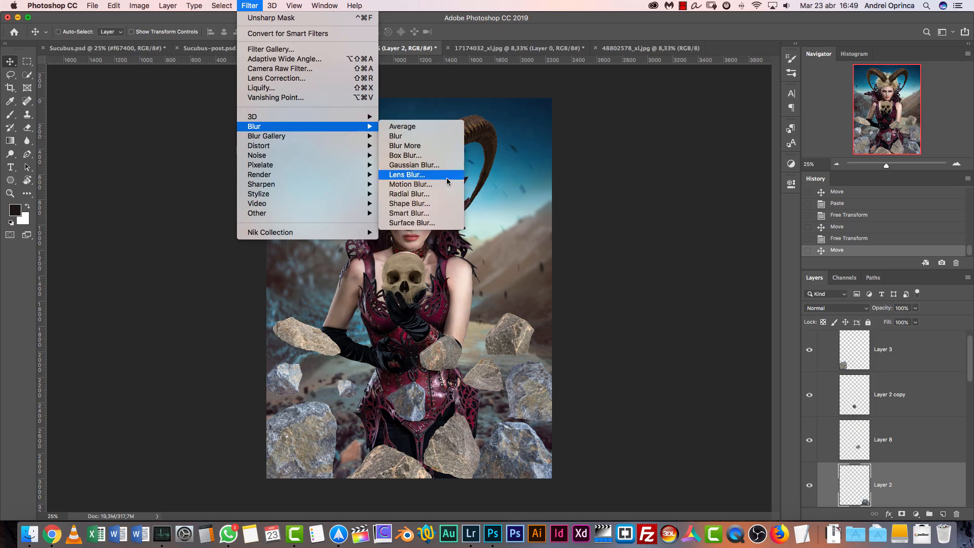
pyautogui.click(438, 167)
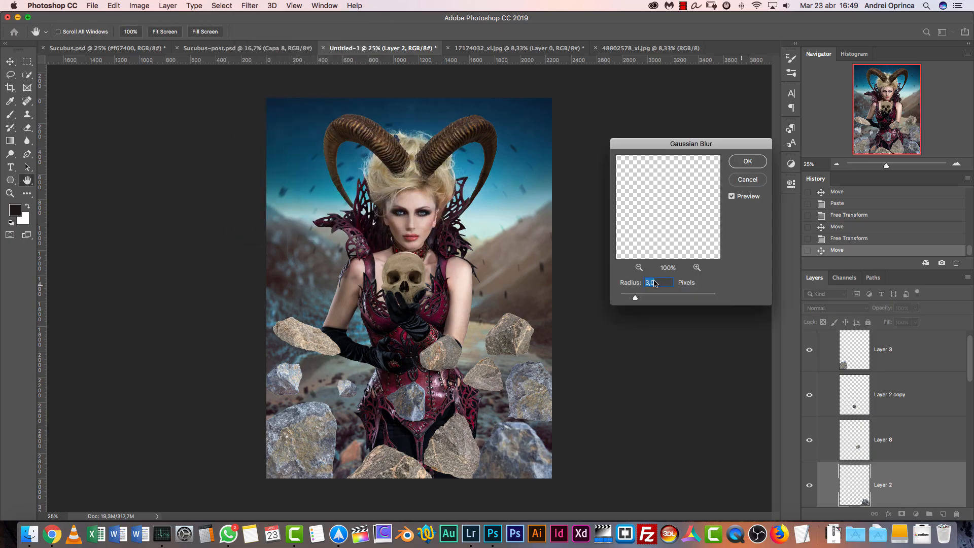
pyautogui.moveTo(638, 299); pyautogui.dragTo(662, 298)
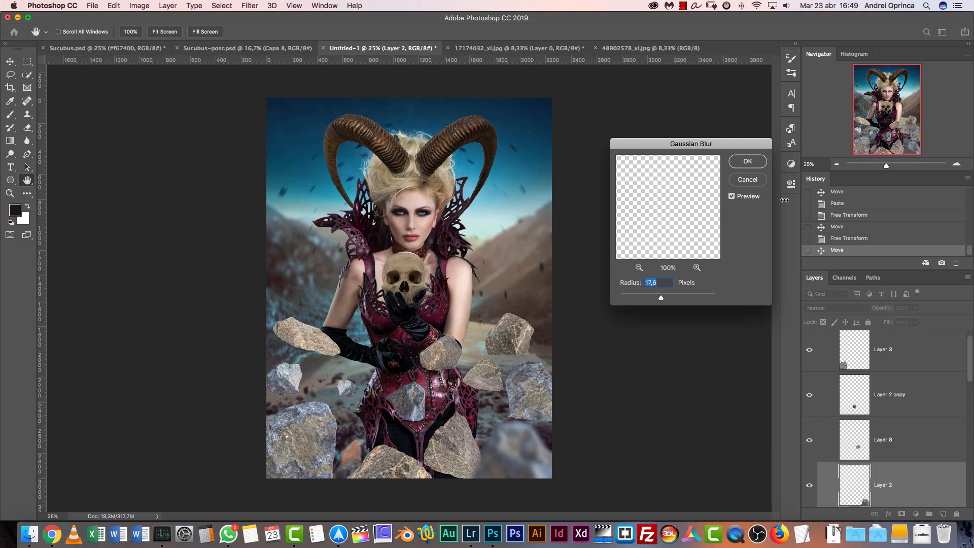
pyautogui.click(748, 162)
# Apply a Gaussian Blur with a 13.4-pixel radius to the large rock in the canvas's lower-left corner
pyautogui.click(303, 441)
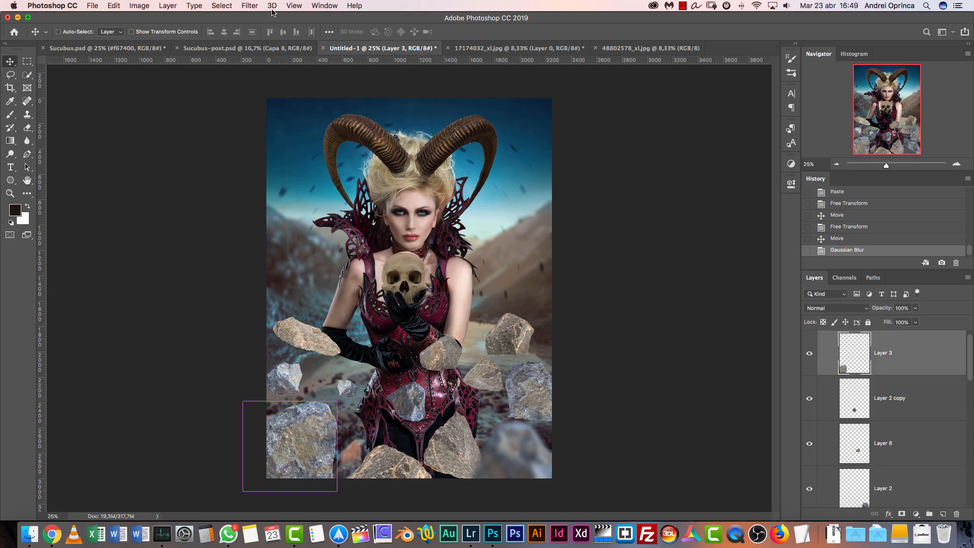
pyautogui.click(249, 5)
pyautogui.moveTo(356, 127)
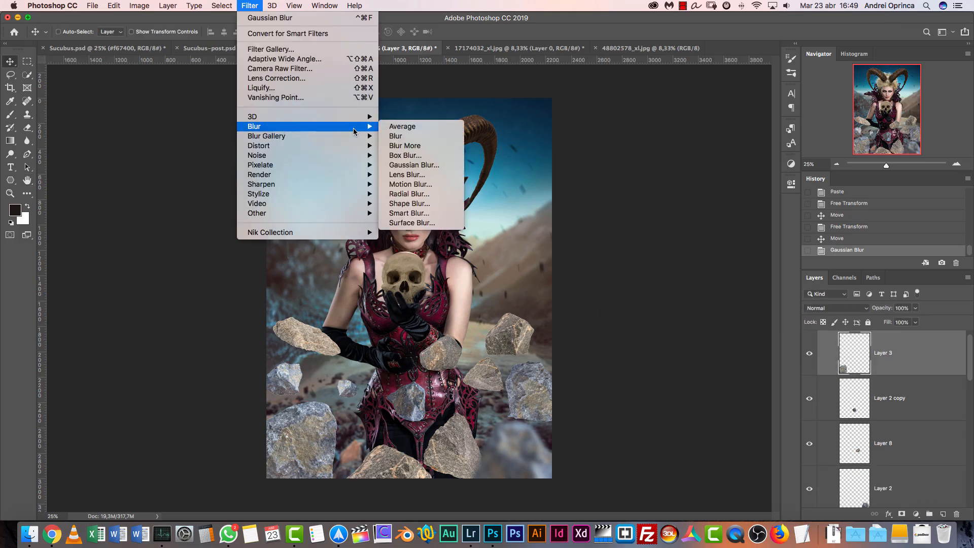
pyautogui.click(433, 165)
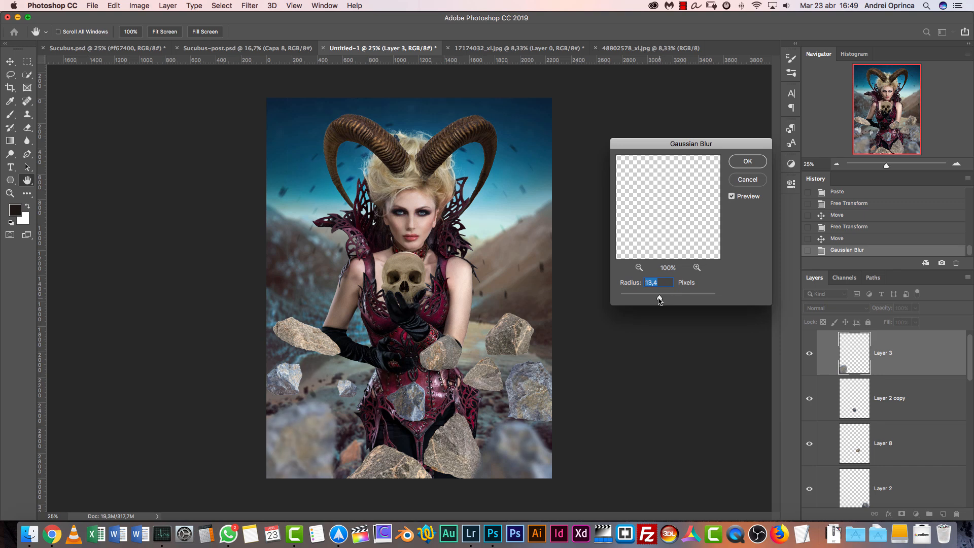
pyautogui.click(748, 162)
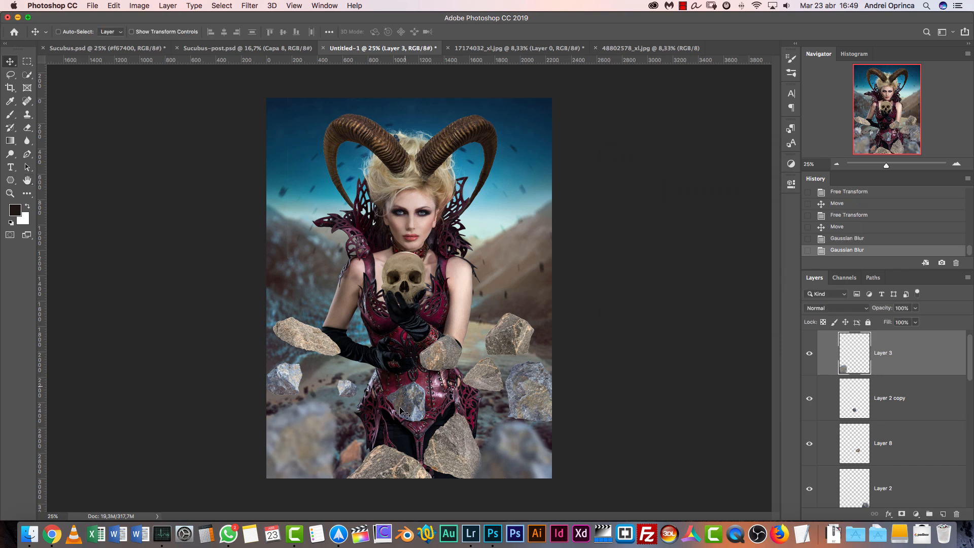
# Apply a Field Blur to the tan rock at the middle of the canvas's bottom edge (Layer 6)
pyautogui.click(371, 290)
pyautogui.click(247, 5)
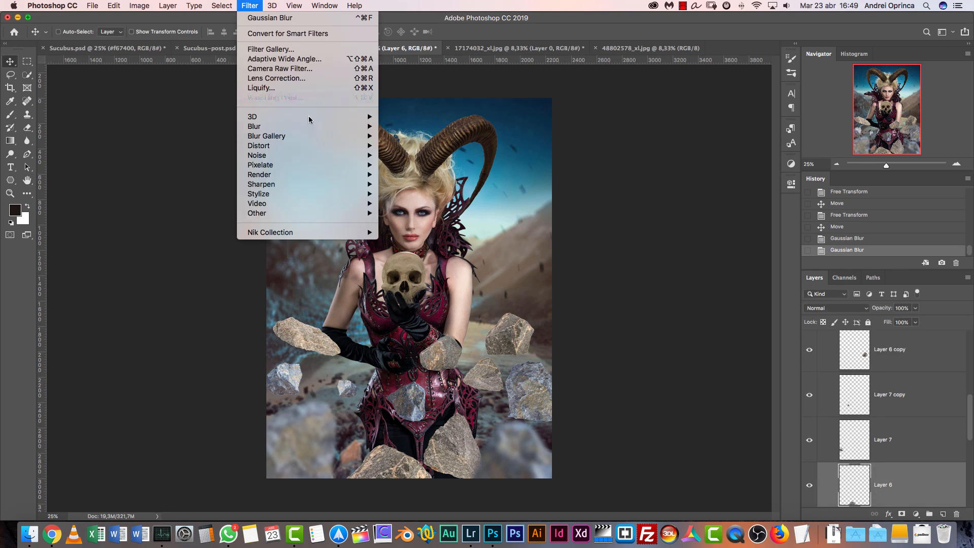
pyautogui.moveTo(325, 136)
pyautogui.click(408, 136)
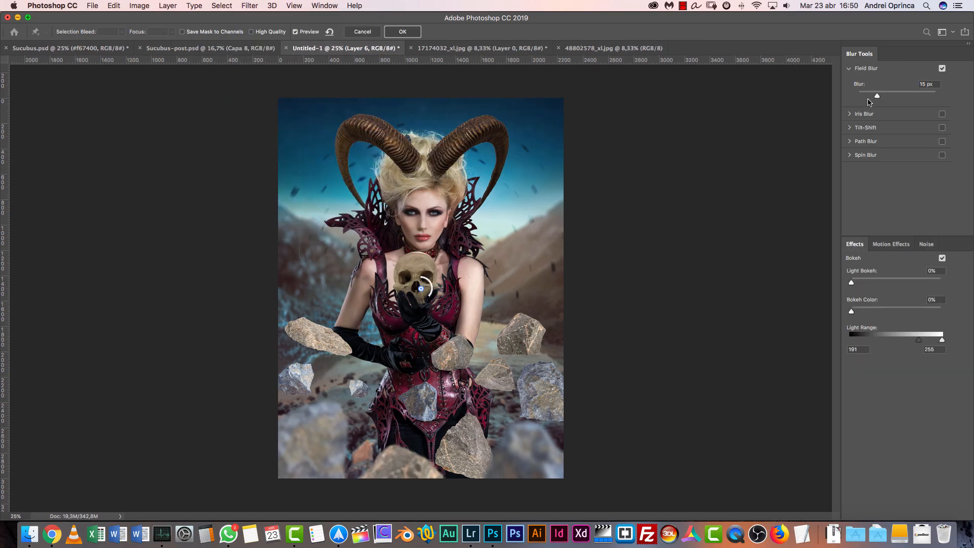
pyautogui.moveTo(873, 98); pyautogui.dragTo(874, 97)
pyautogui.click(408, 34)
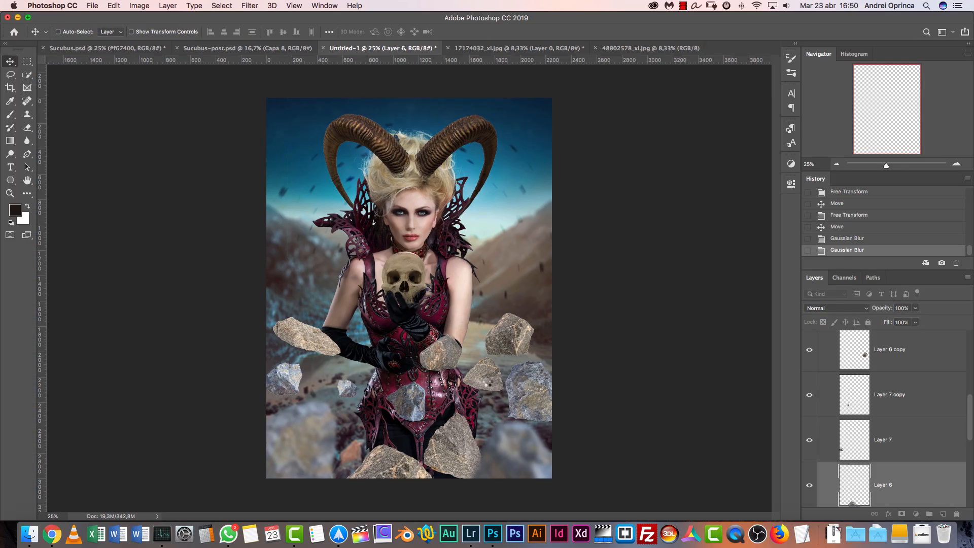
# Repeat the Field Blur on the tan and grey rocks right of the model's hips and on the large tan rock over her legs
pyautogui.hotkey('alt', '[')
pyautogui.hotkey('alt', '[')
pyautogui.hotkey('alt', '[')
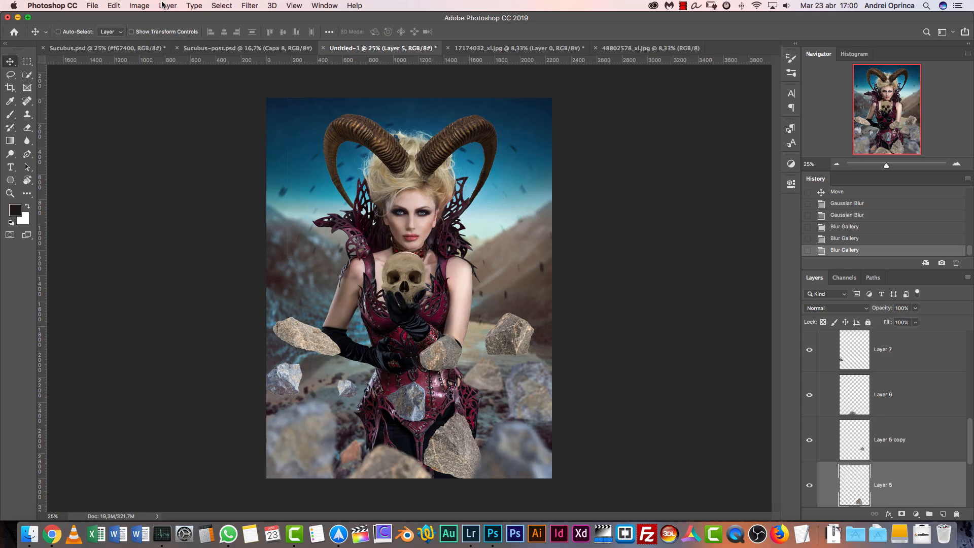
pyautogui.click(249, 7)
pyautogui.click(276, 17)
# Apply an 8 px Field Blur to the small grey rock in front of the model's lower corset
pyautogui.keyDown('super'); pyautogui.click(405, 398); pyautogui.keyUp('super')
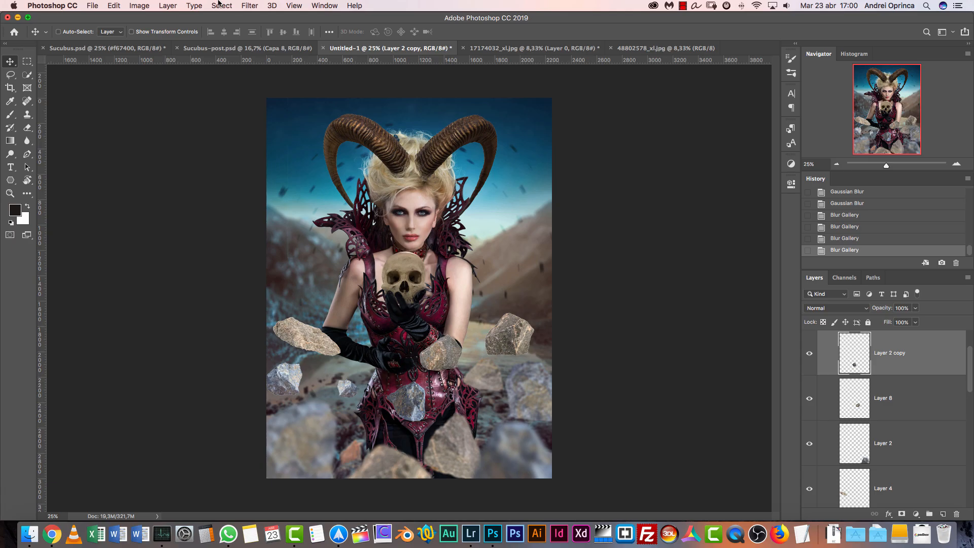
pyautogui.click(246, 5)
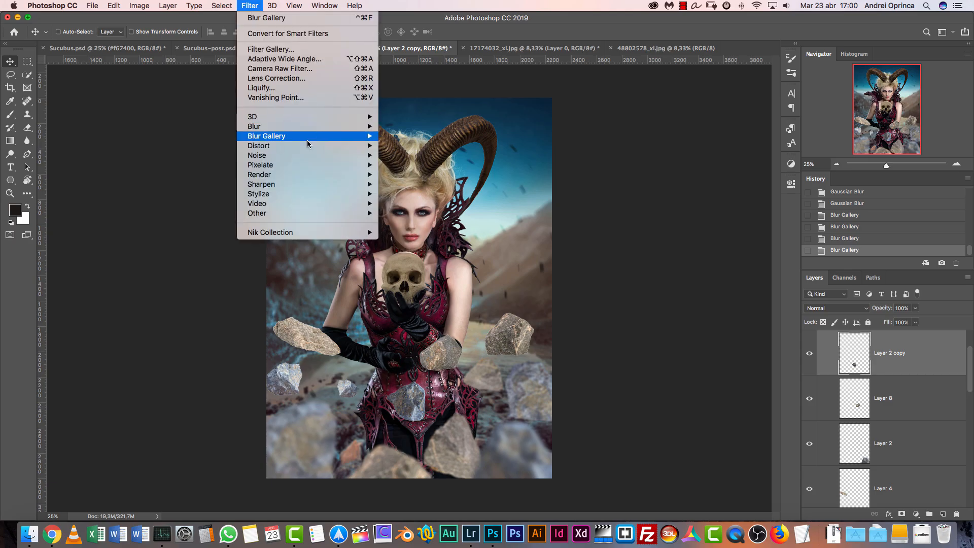
pyautogui.moveTo(310, 136)
pyautogui.click(408, 134)
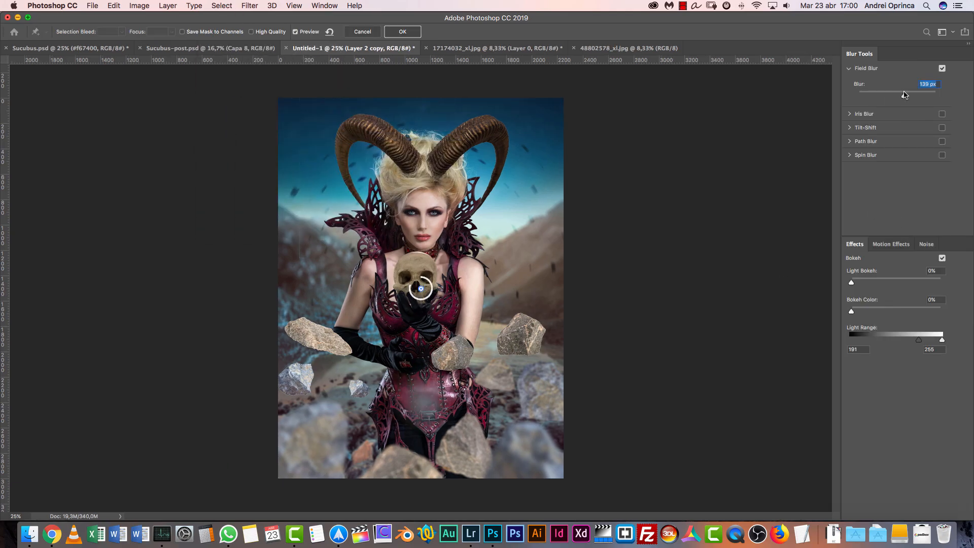
pyautogui.moveTo(903, 98); pyautogui.dragTo(872, 96)
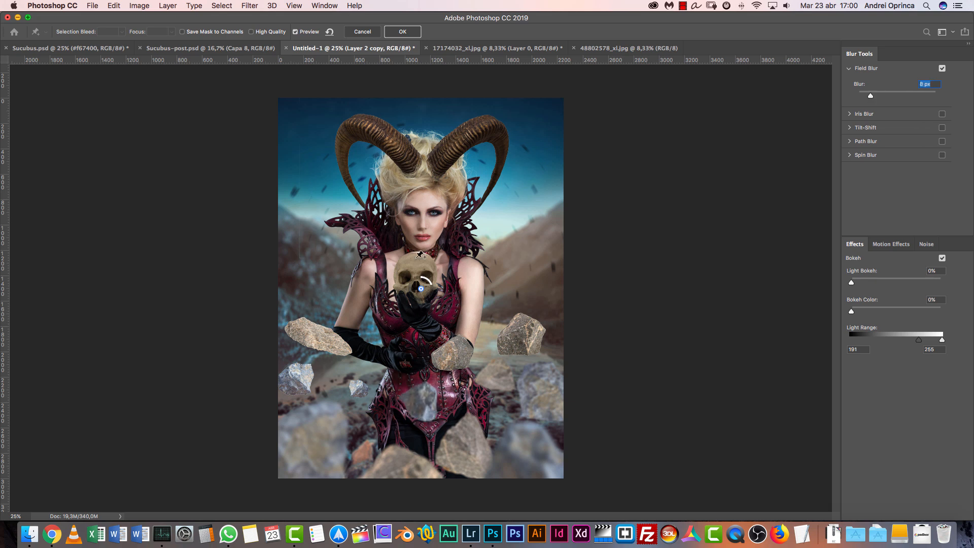
pyautogui.click(403, 32)
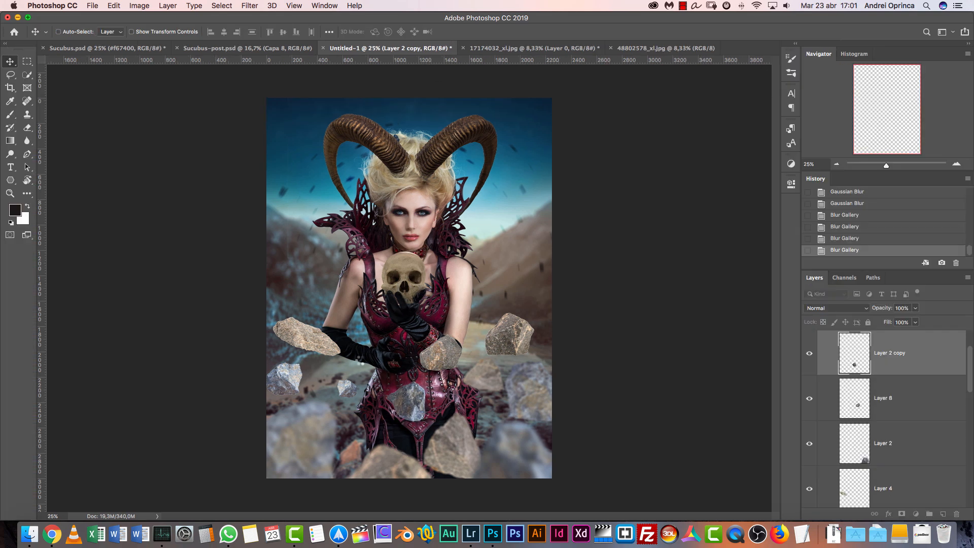
# Apply a Field Blur to the tan rock beside the model's elbow (Layer 4) and to the grey rock below it (Layer 7)
pyautogui.click(317, 345)
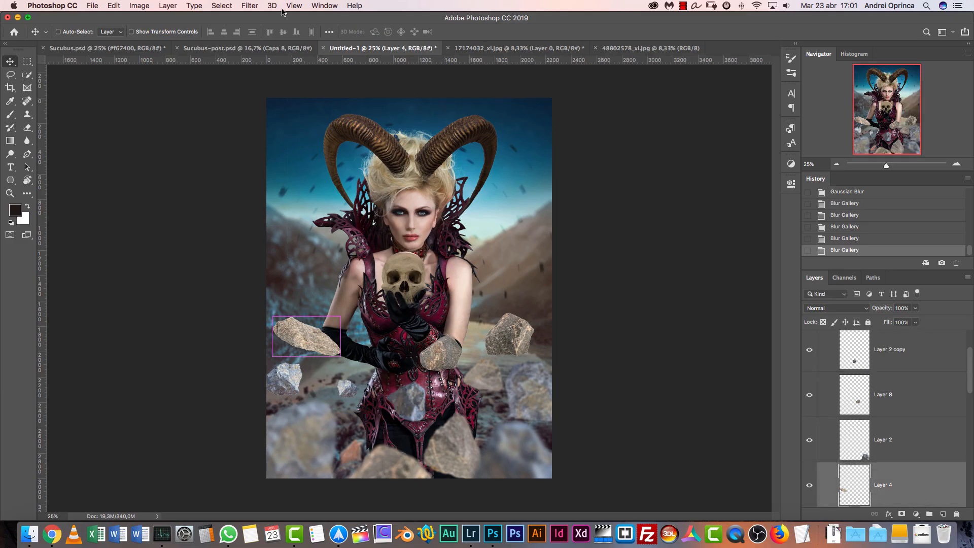
pyautogui.click(250, 6)
pyautogui.moveTo(300, 137)
pyautogui.click(404, 137)
pyautogui.click(402, 32)
pyautogui.keyDown('super'); pyautogui.click(286, 380); pyautogui.keyUp('super')
pyautogui.click(249, 6)
pyautogui.click(404, 136)
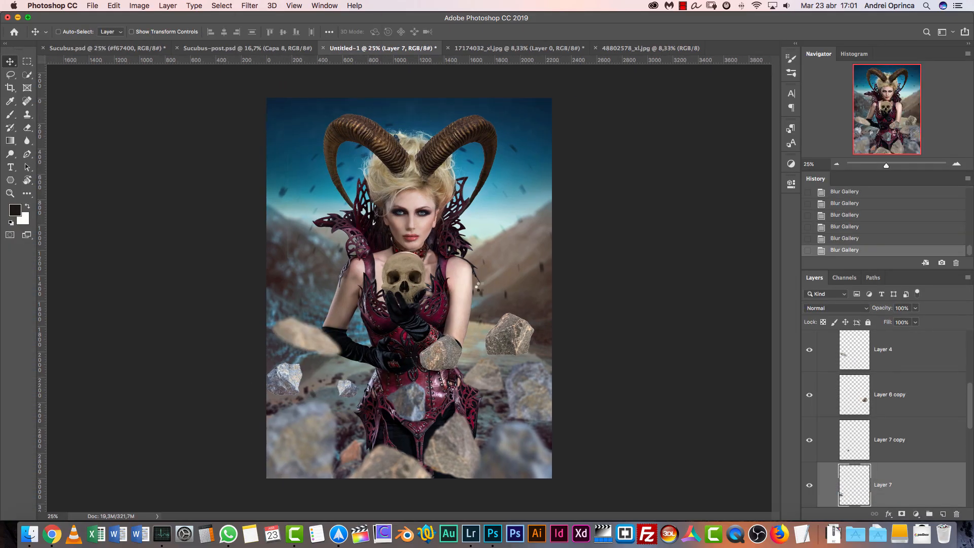
# Apply a Field Blur to the small grey rock beside the model's waist (Layer 7 copy)
pyautogui.keyDown('super'); pyautogui.click(349, 384); pyautogui.keyUp('super')
pyautogui.click(250, 6)
pyautogui.click(404, 136)
pyautogui.moveTo(430, 290); pyautogui.dragTo(515, 333)
pyautogui.press('Return')
# Apply a Field Blur to the rock over the model's gloved forearm and to the tan rock beside her hip (Layer 6 copy)
pyautogui.keyDown('super'); pyautogui.click(514, 335); pyautogui.keyUp('super')
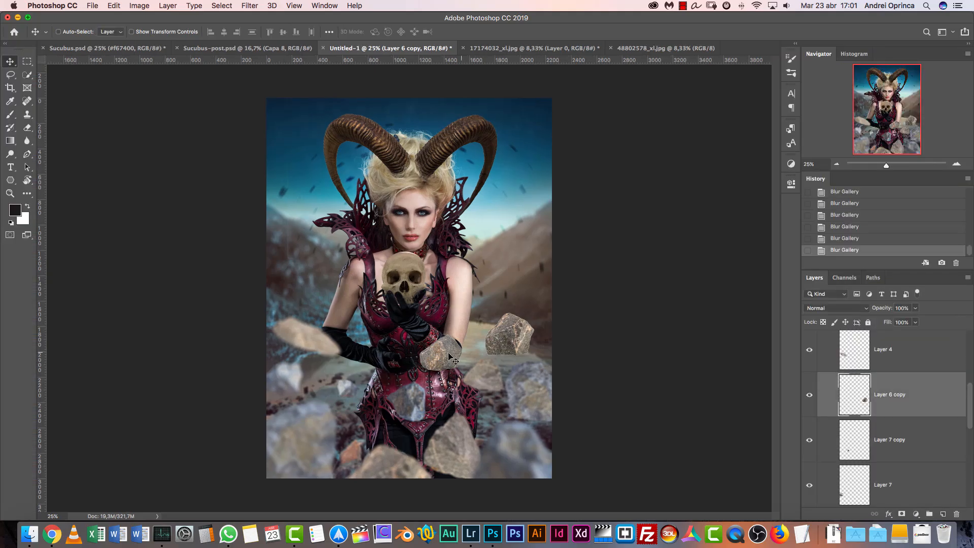
pyautogui.keyDown('super'); pyautogui.click(442, 354); pyautogui.keyUp('super')
pyautogui.click(248, 6)
pyautogui.click(405, 136)
pyautogui.keyDown('super'); pyautogui.click(509, 335); pyautogui.keyUp('super')
pyautogui.click(249, 6)
pyautogui.click(405, 137)
pyautogui.press('Return')
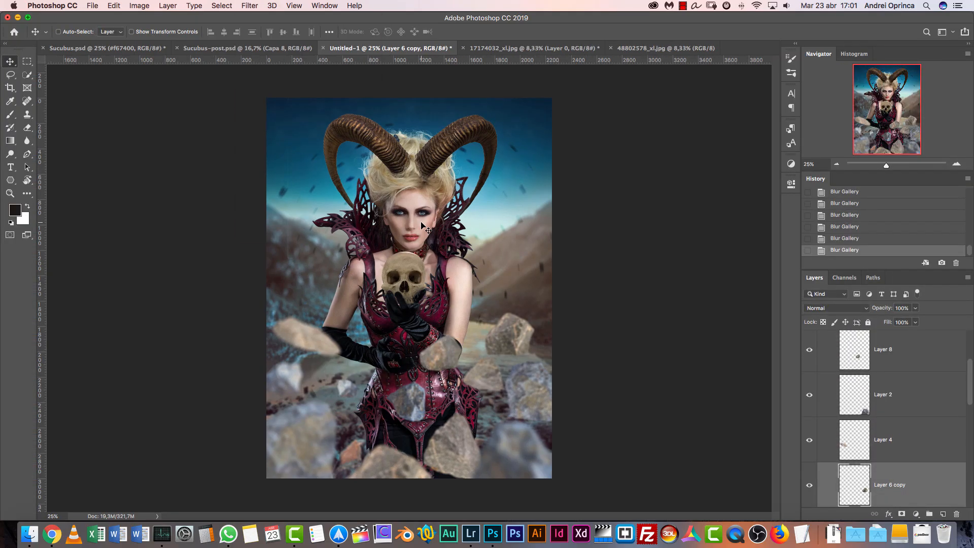
# Collapse the foreground group and paint black on the horn layer's mask over the sky and hills along the canvas's left side
pyautogui.scroll(5, 969, 388)
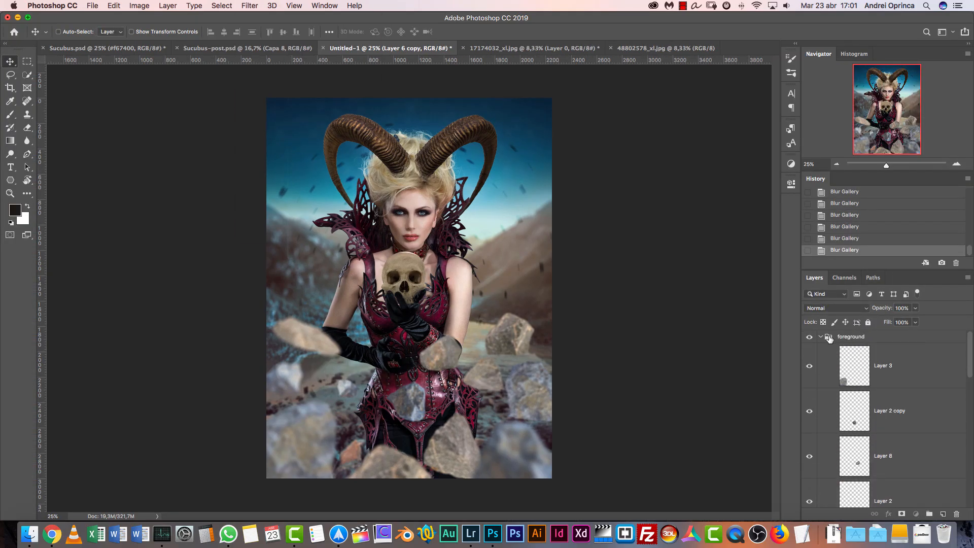
pyautogui.click(823, 336)
pyautogui.click(822, 350)
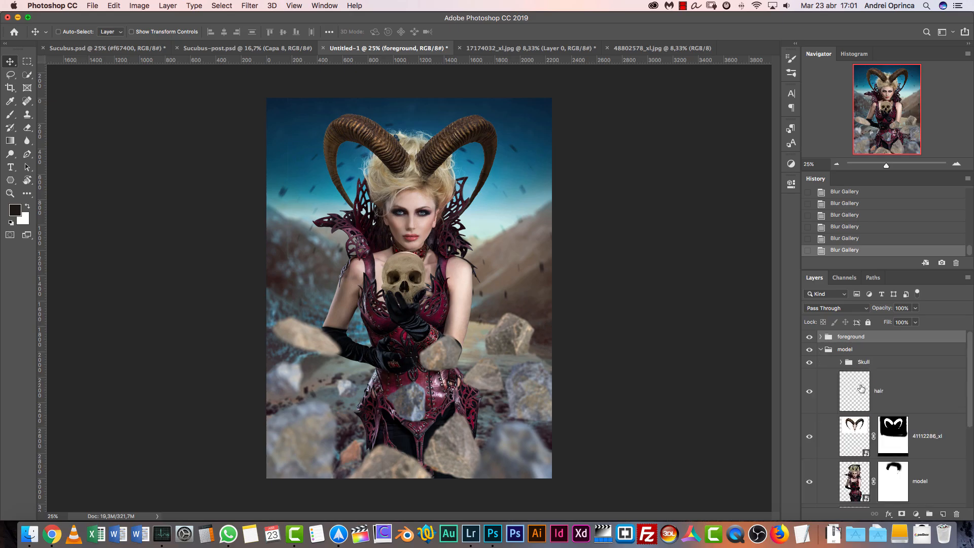
pyautogui.click(884, 433)
pyautogui.press('b')
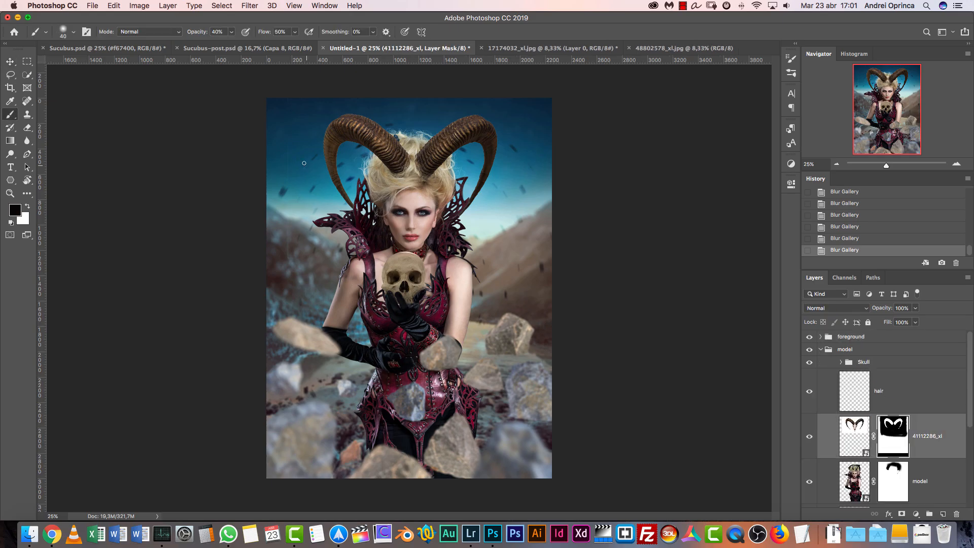
pyautogui.moveTo(287, 141)
pyautogui.mouseDown()
pyautogui.moveTo(291, 206)
pyautogui.moveTo(292, 128)
pyautogui.moveTo(286, 252)
pyautogui.mouseUp()
pyautogui.moveTo(284, 233); pyautogui.dragTo(288, 270)
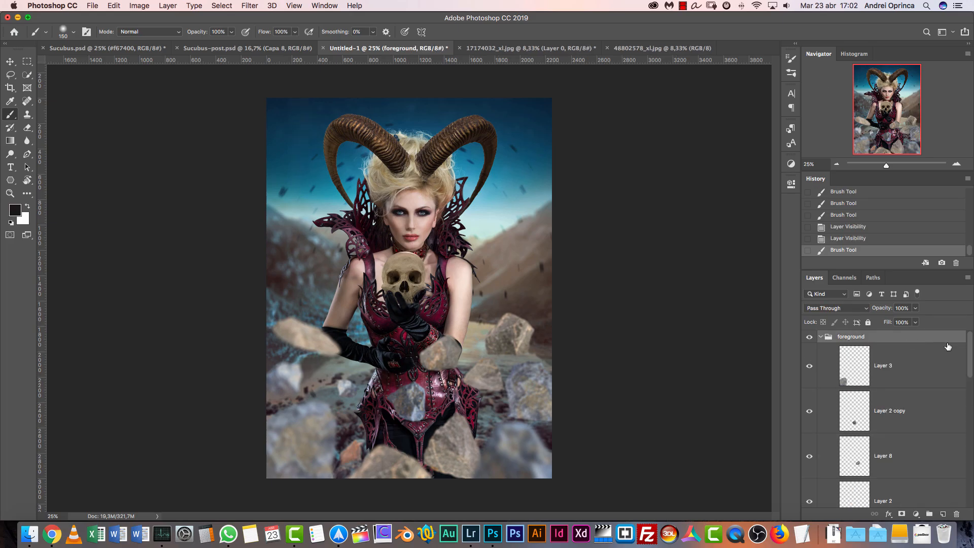
# Add a Color Overlay to the foreground group with the Multiply blend mode
pyautogui.doubleClick(911, 339)
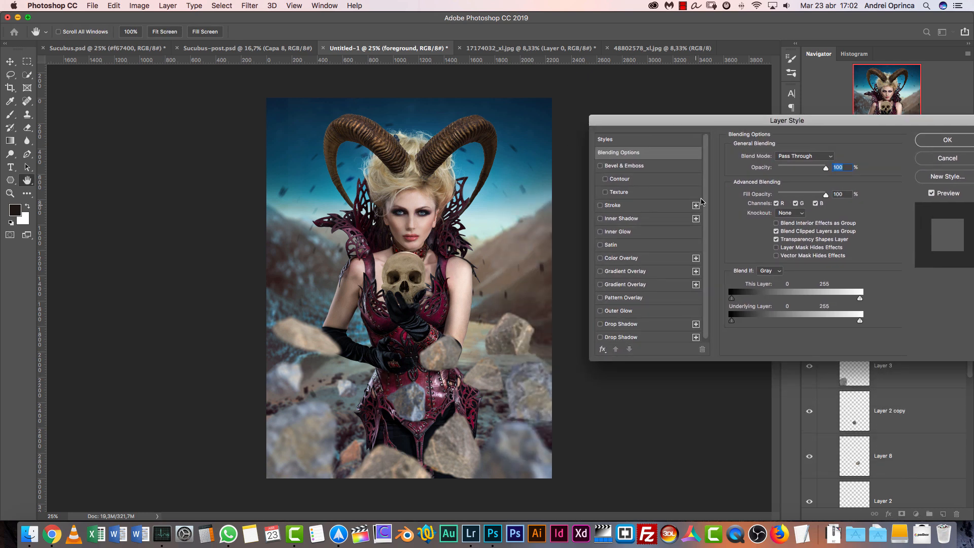
pyautogui.click(631, 258)
pyautogui.click(806, 158)
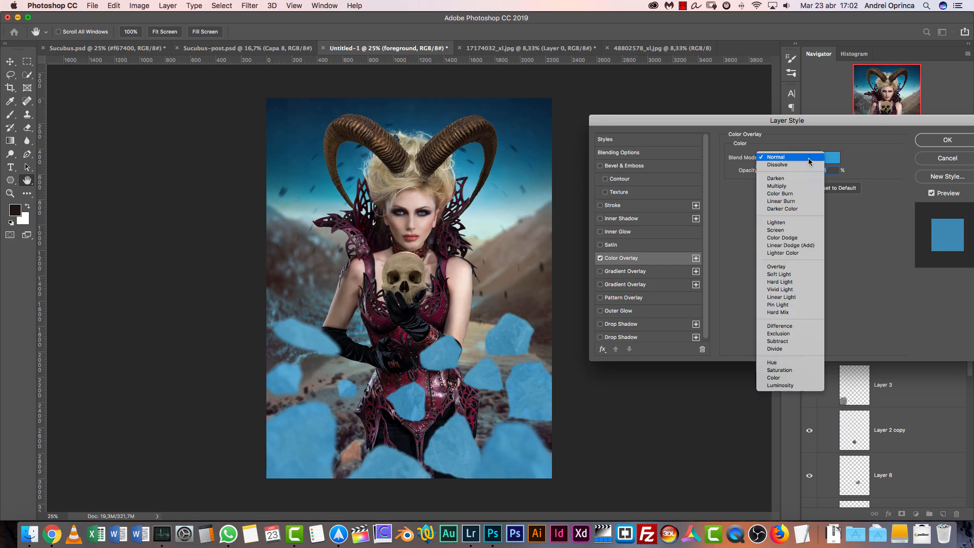
pyautogui.click(788, 181)
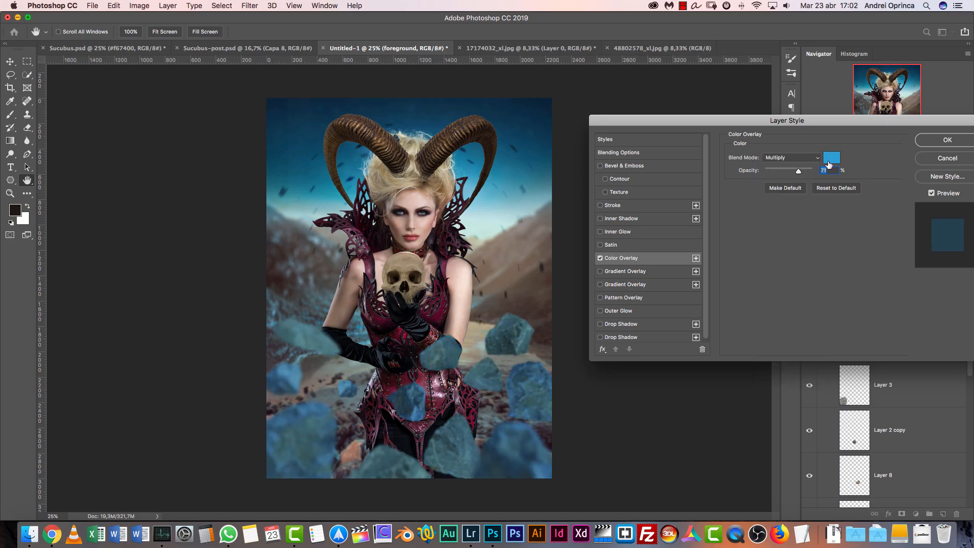
# Set the foreground group's overlay color to dark blue-grey 192125 and fine-tune its opacity
pyautogui.click(830, 159)
pyautogui.click(638, 310)
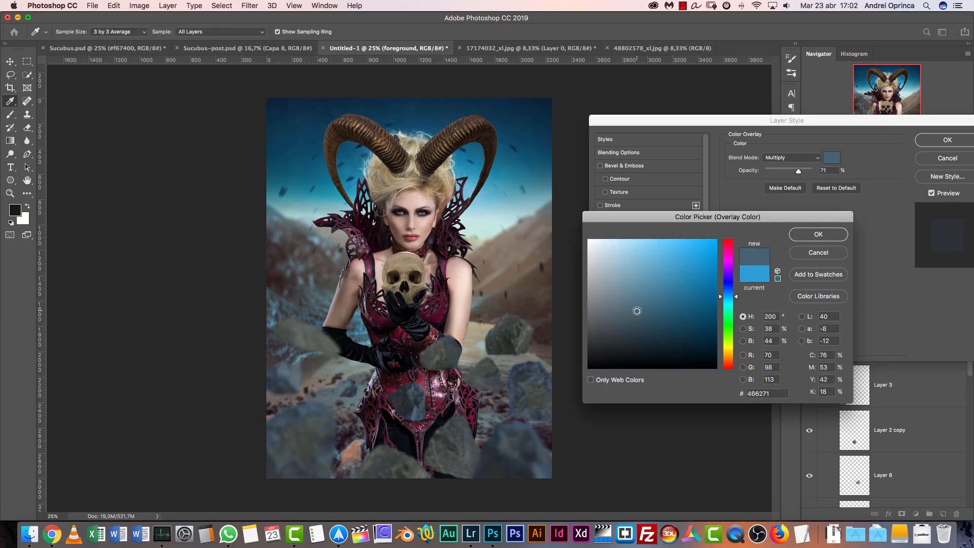
pyautogui.moveTo(639, 319)
pyautogui.mouseDown()
pyautogui.moveTo(633, 333)
pyautogui.moveTo(642, 341)
pyautogui.moveTo(628, 349)
pyautogui.mouseUp()
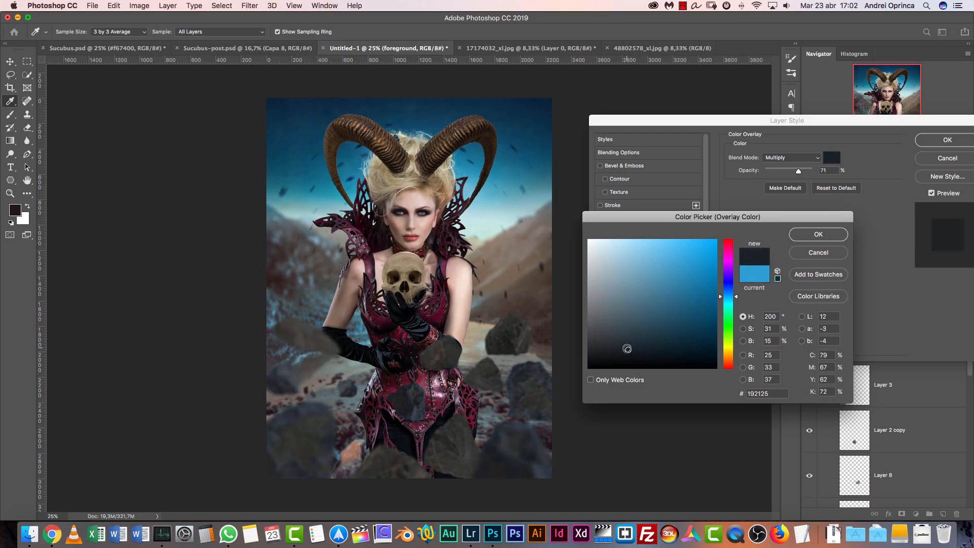
pyautogui.click(778, 394)
pyautogui.click(809, 235)
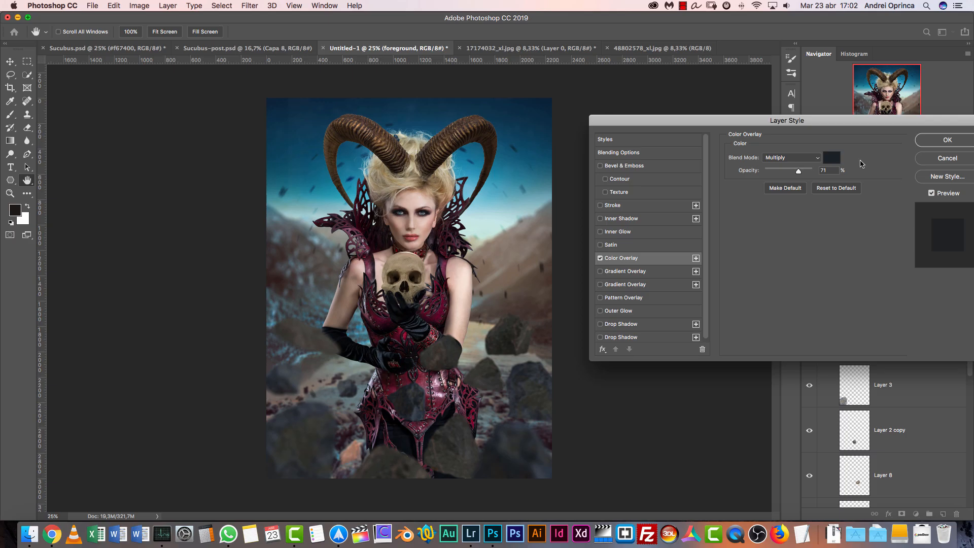
pyautogui.moveTo(799, 174); pyautogui.dragTo(801, 175)
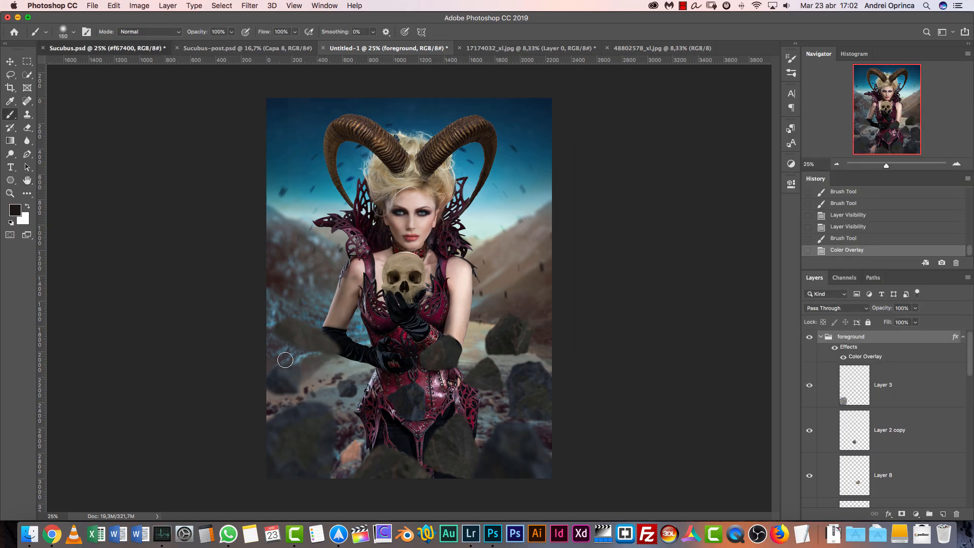
# Check the two Sucubus reference documents and close the rock images 17174032_xl.jpg and 48802578_xl.jpg without saving
pyautogui.click(134, 48)
pyautogui.click(259, 51)
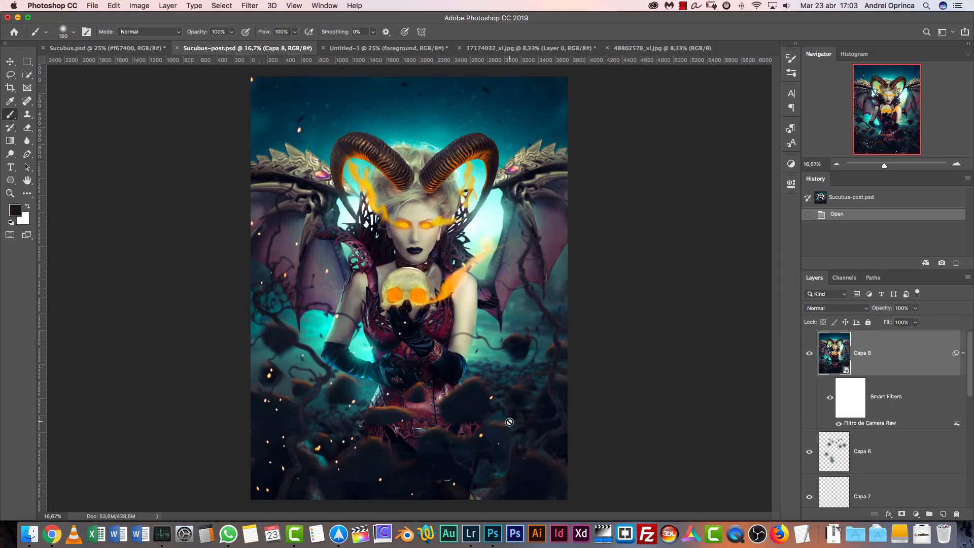
pyautogui.click(385, 49)
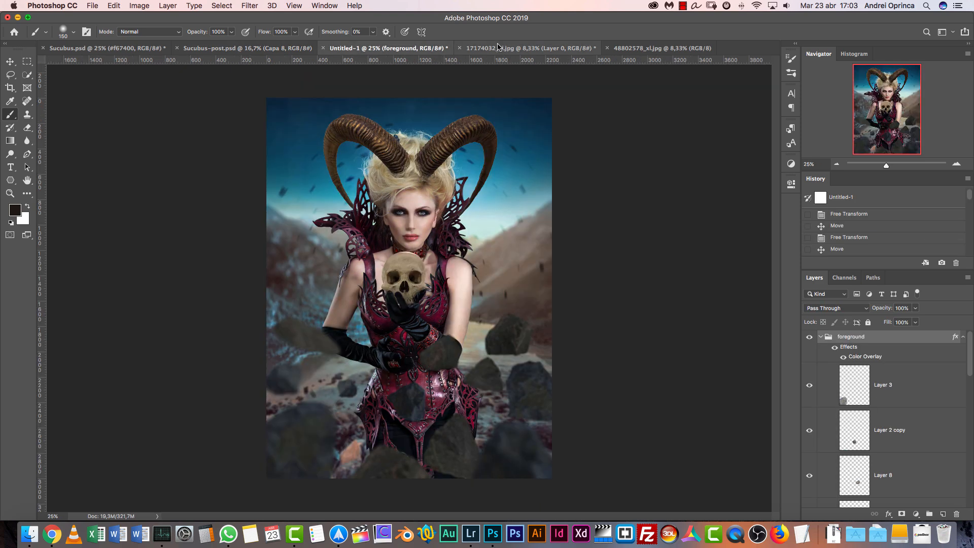
pyautogui.click(528, 48)
pyautogui.press('super+w')
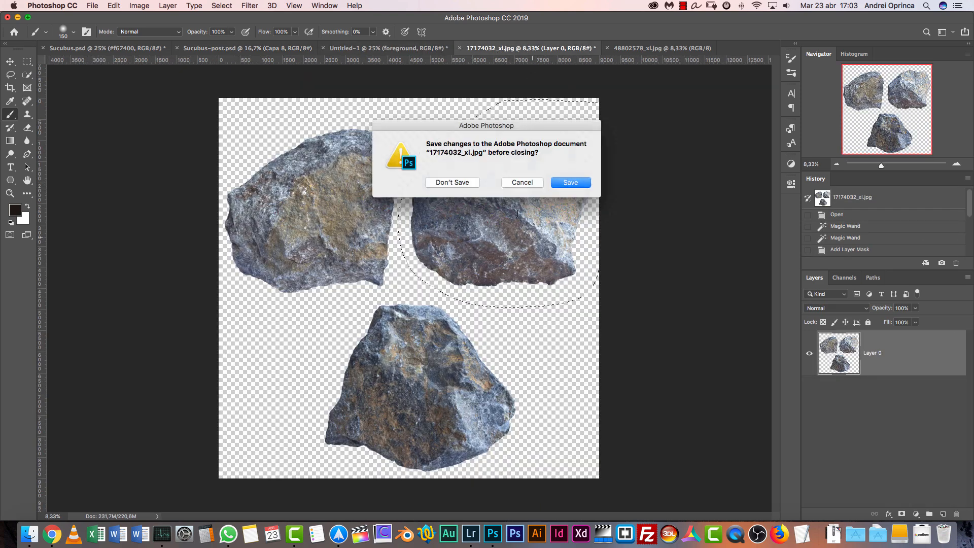
pyautogui.click(461, 186)
pyautogui.click(563, 49)
pyautogui.press('super+w')
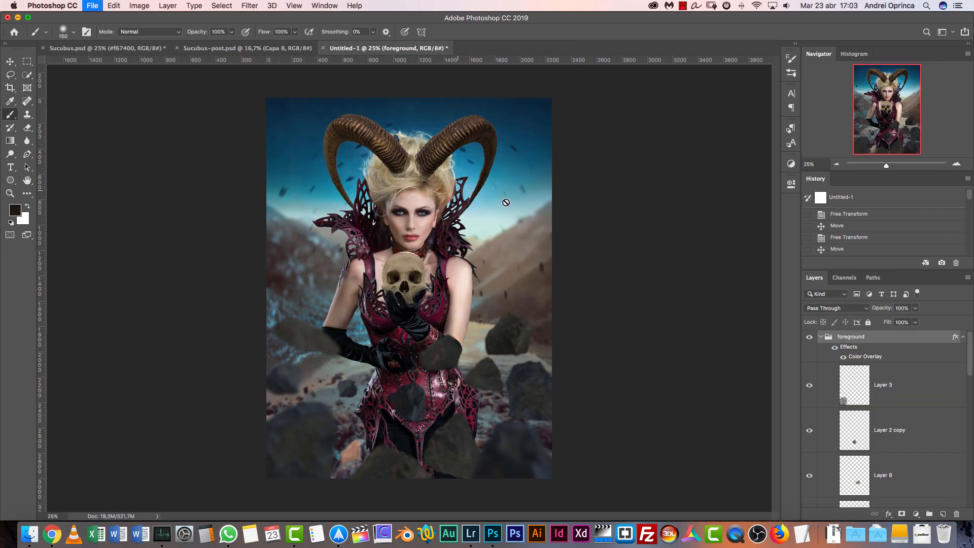
# Open the two branch images Depositphotos_1588997_xl-2015.jpg and Depositphotos_7652558_xl-2015.jpg from the Stock folder
pyautogui.press('super+shift+p')
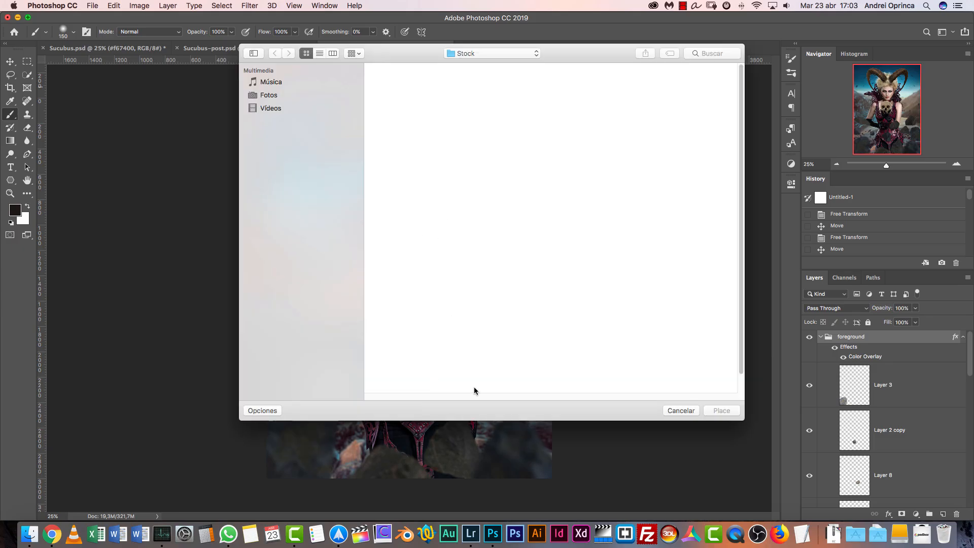
pyautogui.press('Escape')
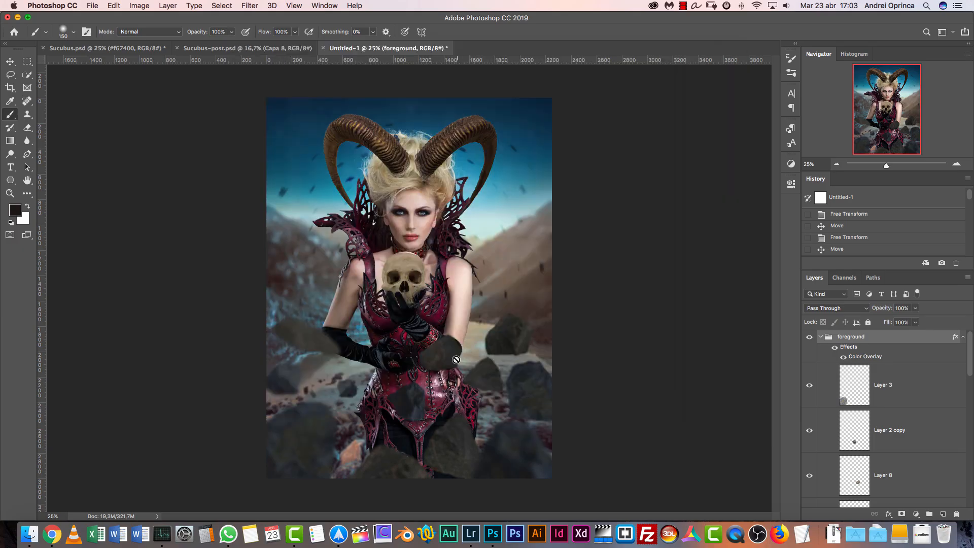
pyautogui.press('super+shift+p')
pyautogui.click(526, 133)
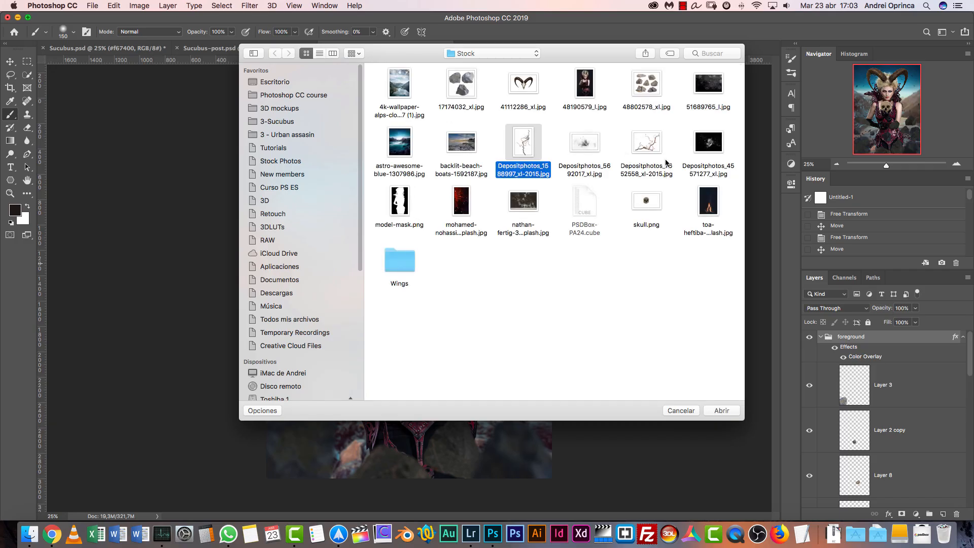
pyautogui.keyDown('super'); pyautogui.click(660, 152); pyautogui.keyUp('super')
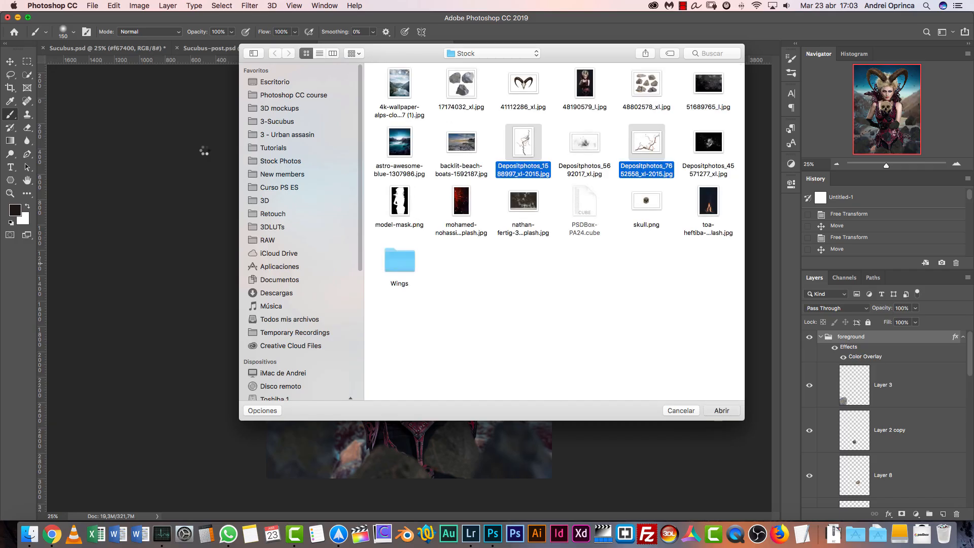
# Select the white background and the enclosed gaps of the branch image with the Magic Wand and hide them with a layer mask
pyautogui.click(27, 75)
pyautogui.rightClick(27, 76)
pyautogui.click(66, 84)
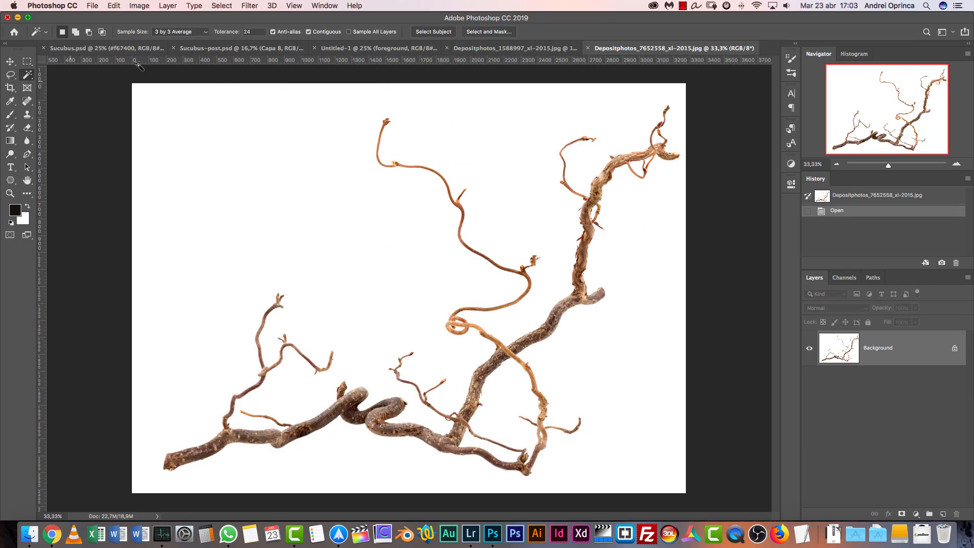
pyautogui.click(337, 250)
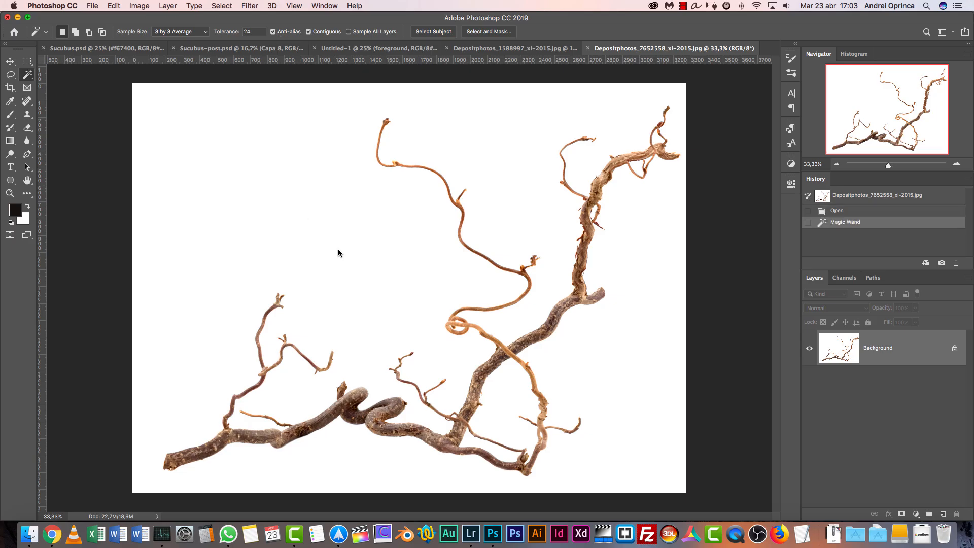
pyautogui.keyDown('shift'); pyautogui.click(483, 445); pyautogui.keyUp('shift')
pyautogui.keyDown('shift'); pyautogui.click(503, 427); pyautogui.keyUp('shift')
pyautogui.keyDown('shift'); pyautogui.click(640, 170); pyautogui.keyUp('shift')
pyautogui.keyDown('shift'); pyautogui.click(649, 161); pyautogui.keyUp('shift')
pyautogui.keyDown('shift'); pyautogui.click(595, 211); pyautogui.keyUp('shift')
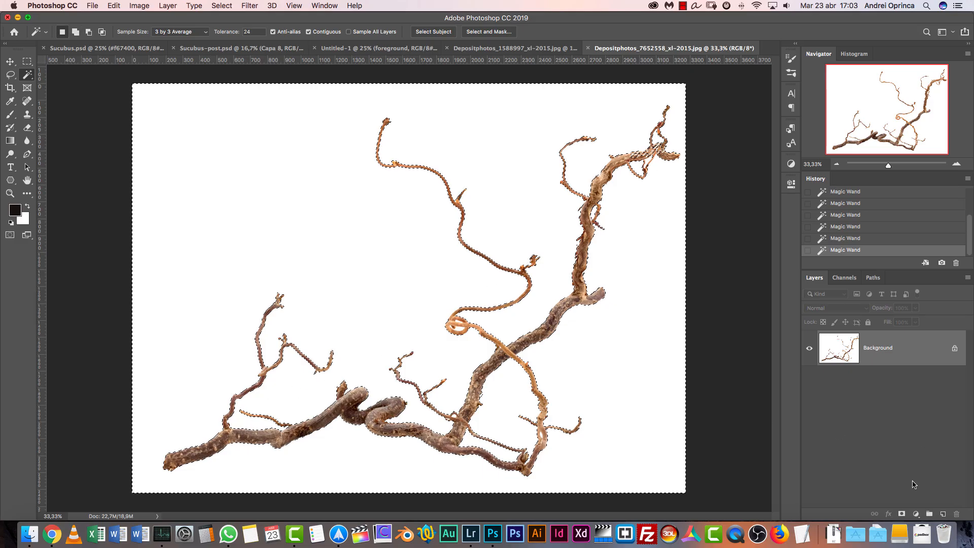
pyautogui.click(903, 513)
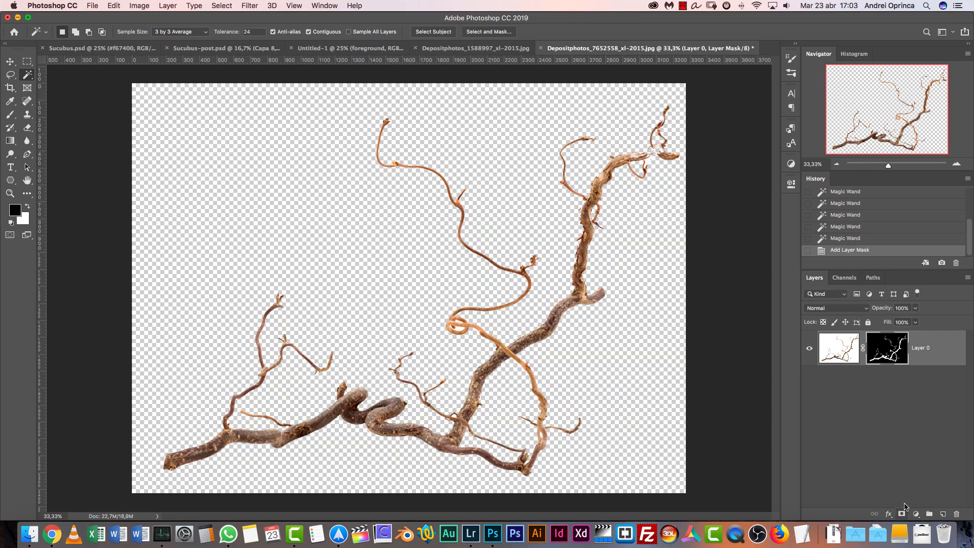
# Apply the branch's layer mask, cut the whole branch to the clipboard and close Depositphotos_7652558_xl-2015.jpg without saving
pyautogui.rightClick(884, 347)
pyautogui.click(839, 376)
pyautogui.rightClick(874, 354)
pyautogui.click(837, 376)
pyautogui.press('super+a')
pyautogui.press('super+x')
pyautogui.press('super+w')
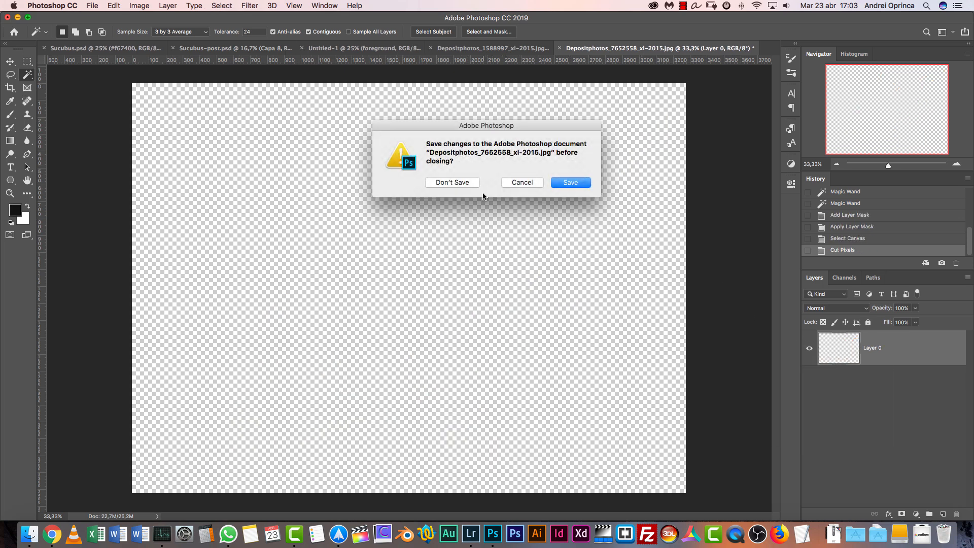
pyautogui.click(475, 184)
# Paste the branch into the Untitled-1 composite above Layer 3 in the foreground group
pyautogui.click(388, 48)
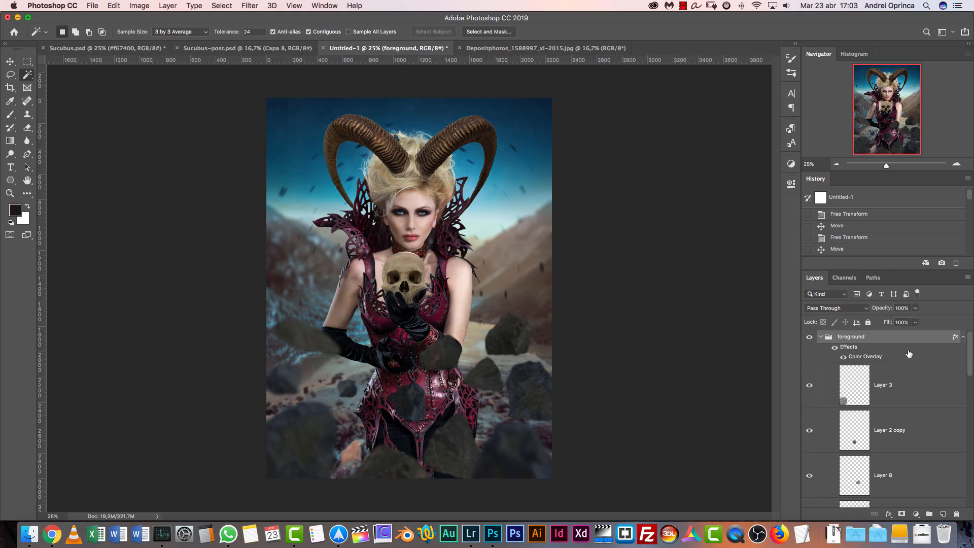
pyautogui.click(964, 337)
pyautogui.click(927, 362)
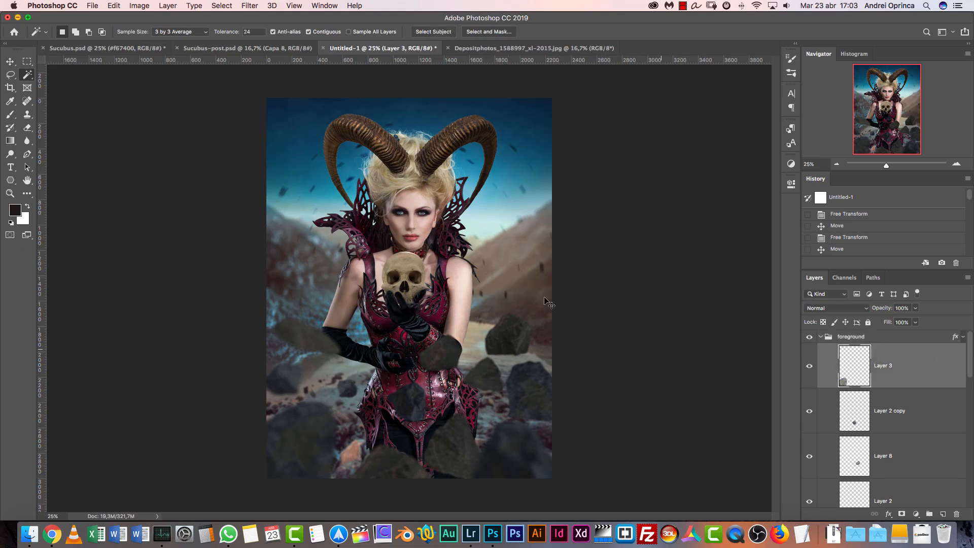
pyautogui.press('super+v')
# Rotate the pasted branch upright along the canvas's right side and move its layer above the foreground group
pyautogui.press('super+t')
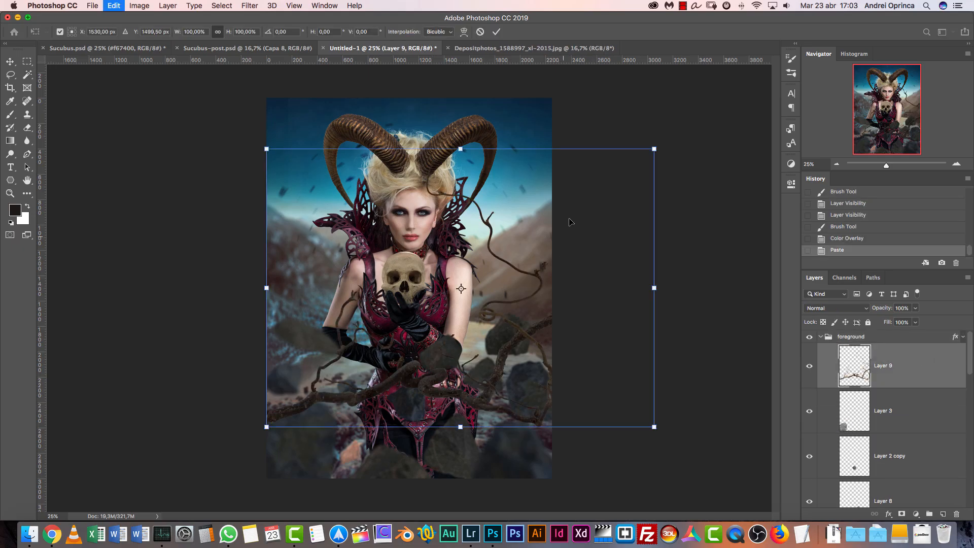
pyautogui.moveTo(653, 148); pyautogui.dragTo(483, 92)
pyautogui.press('Return')
pyautogui.moveTo(911, 355); pyautogui.dragTo(906, 333)
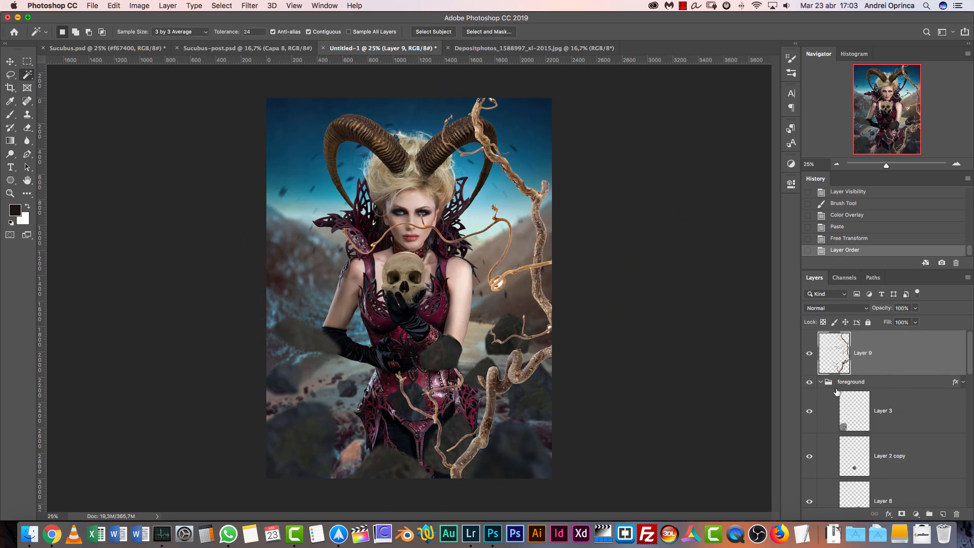
# Scale the branch down to about 71% width and 73% height and move it lower beside the model
pyautogui.press('super+t')
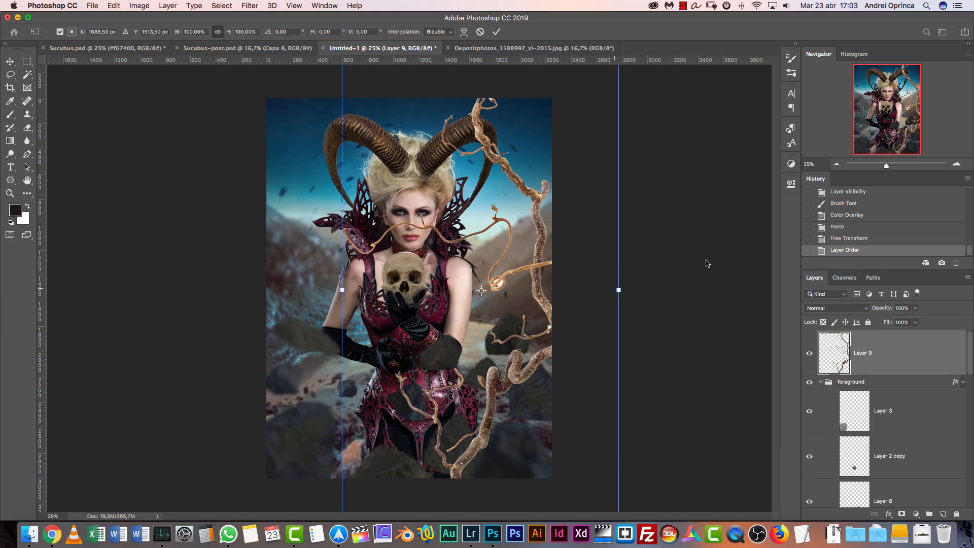
pyautogui.click(836, 164)
pyautogui.moveTo(549, 133); pyautogui.dragTo(528, 153)
pyautogui.moveTo(459, 238); pyautogui.dragTo(485, 245)
pyautogui.moveTo(542, 171); pyautogui.dragTo(522, 219)
# Flip the branch horizontally, then rotate and place it along the right side of the model
pyautogui.rightClick(469, 263)
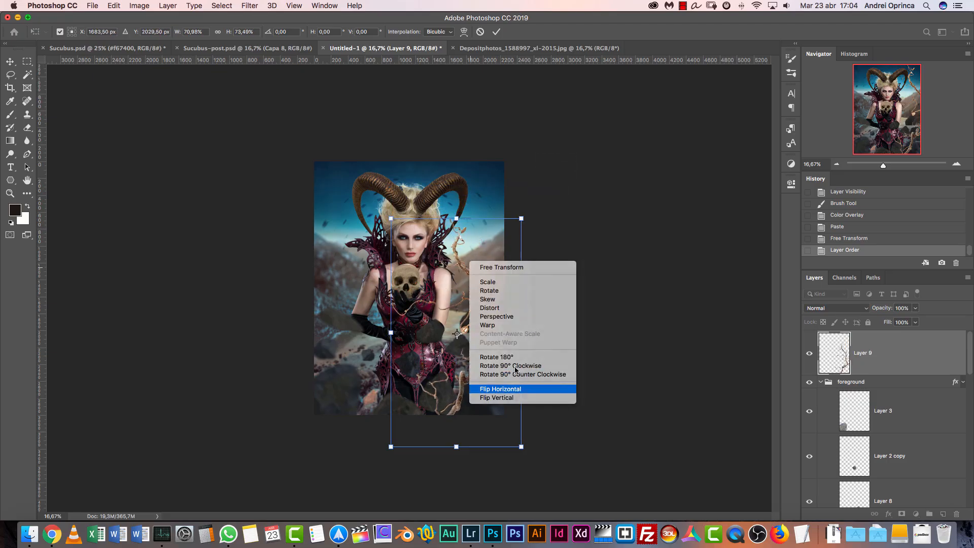
pyautogui.click(517, 388)
pyautogui.moveTo(464, 291); pyautogui.dragTo(495, 298)
pyautogui.moveTo(561, 215); pyautogui.dragTo(563, 246)
pyautogui.moveTo(509, 287); pyautogui.dragTo(513, 260)
pyautogui.press('w')
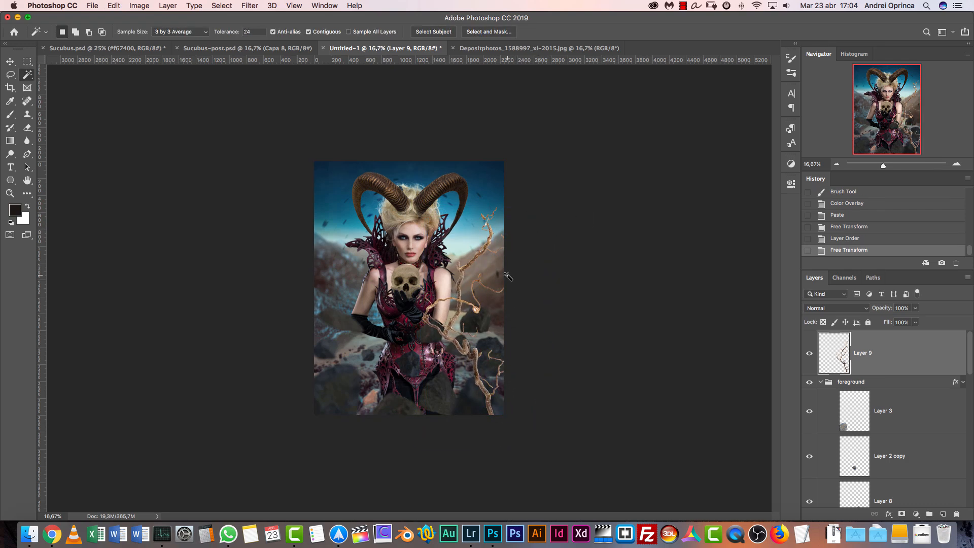
# In Depositphotos_1588997_xl-2015.jpg, select all the white background with the Magic Wand, with Contiguous off and Tolerance set to 14
pyautogui.click(507, 49)
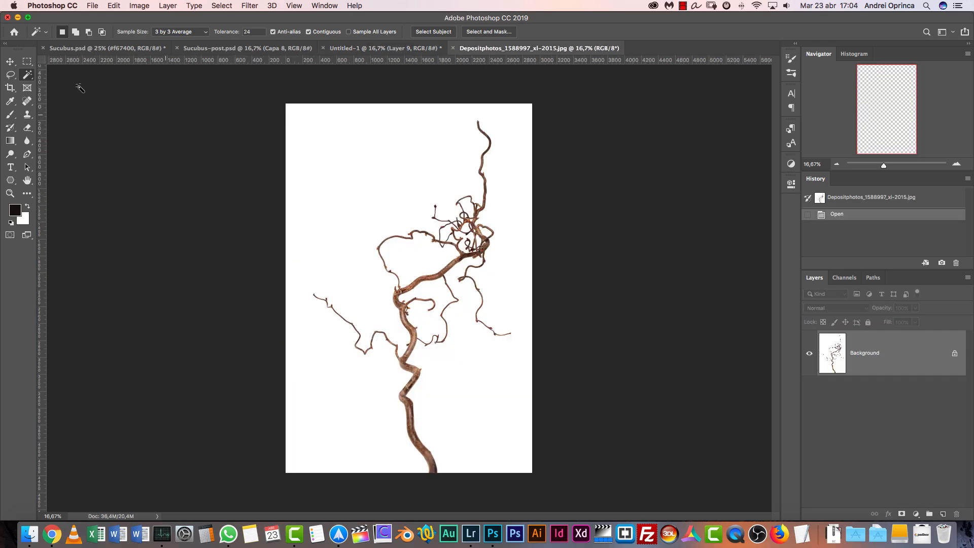
pyautogui.click(341, 199)
pyautogui.click(309, 31)
pyautogui.press('super+d')
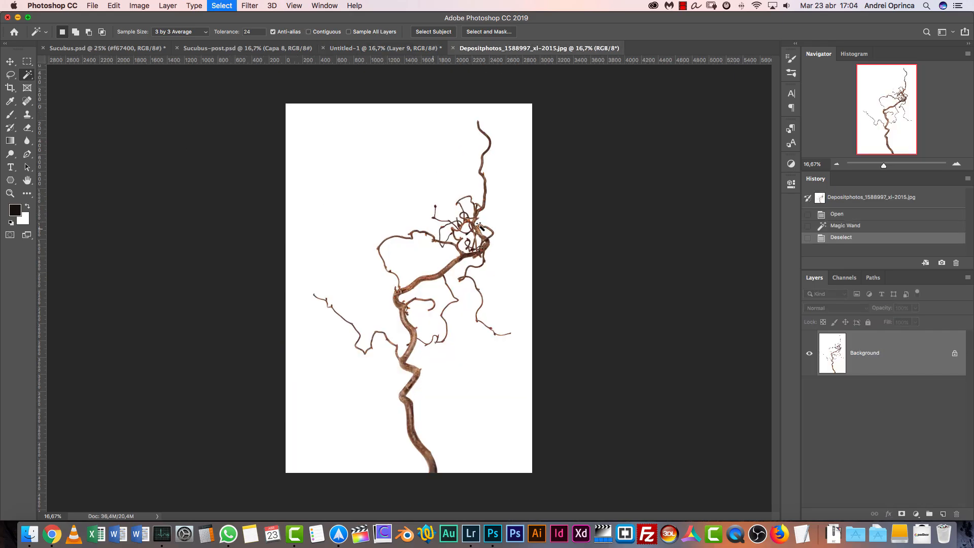
pyautogui.click(334, 267)
pyautogui.moveTo(239, 34); pyautogui.dragTo(228, 34)
pyautogui.write('14')
pyautogui.press('Return')
pyautogui.press('super+d')
pyautogui.click(365, 194)
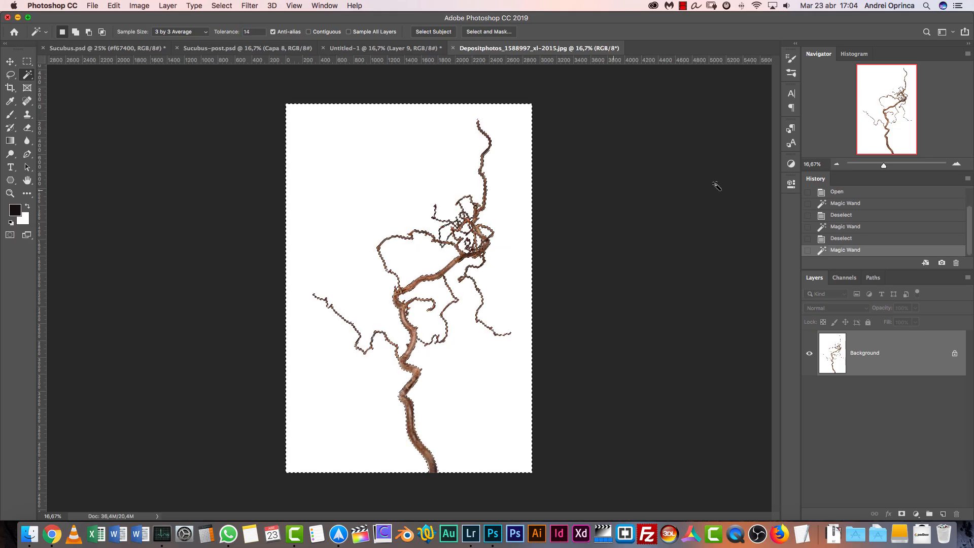
# Hide the selected white background with an inverted layer mask and apply the mask to the branch layer
pyautogui.click(956, 165)
pyautogui.click(956, 166)
pyautogui.click(956, 167)
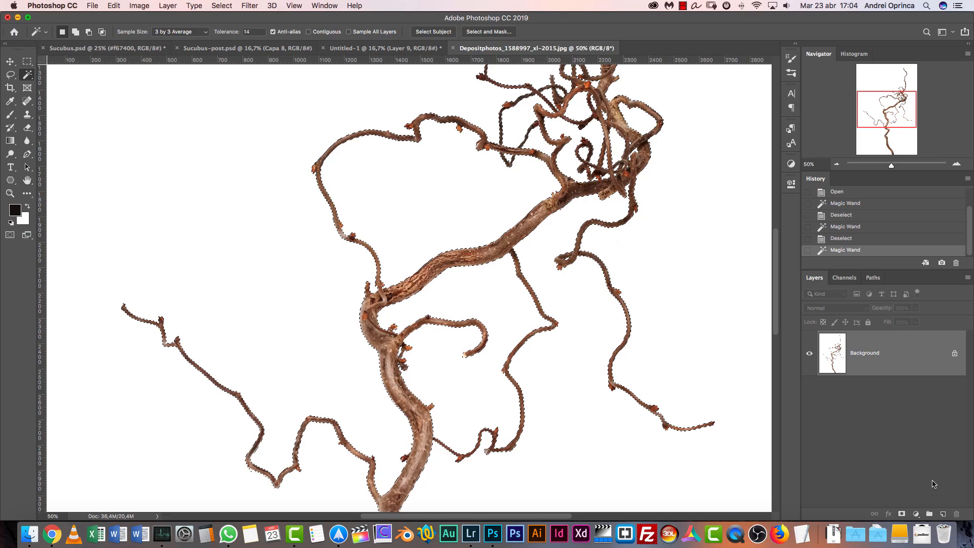
pyautogui.click(902, 514)
pyautogui.rightClick(872, 344)
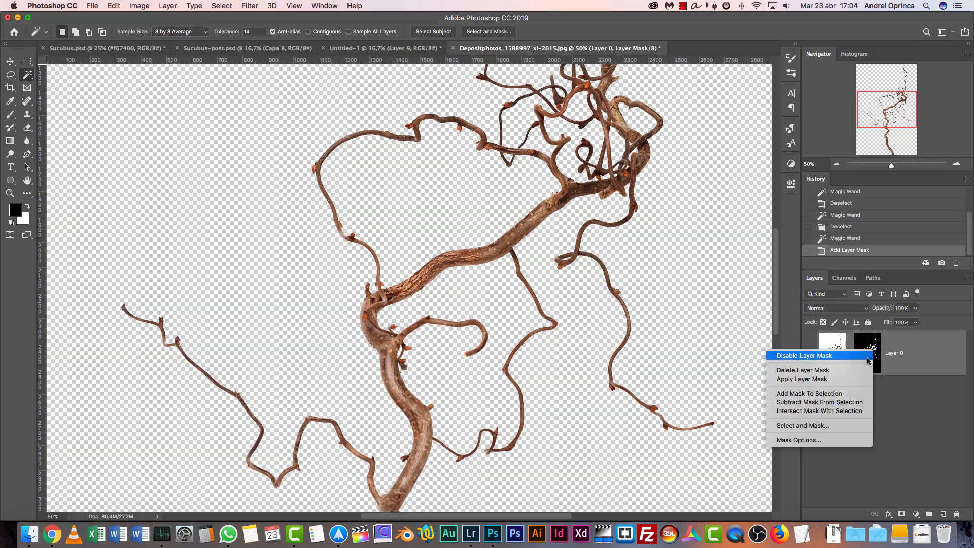
pyautogui.click(834, 380)
# Cut the isolated branch out of its document, close that file without saving, and paste it into the Untitled-1 composite
pyautogui.press('super+a')
pyautogui.press('super+c')
pyautogui.press('super+w')
pyautogui.click(469, 183)
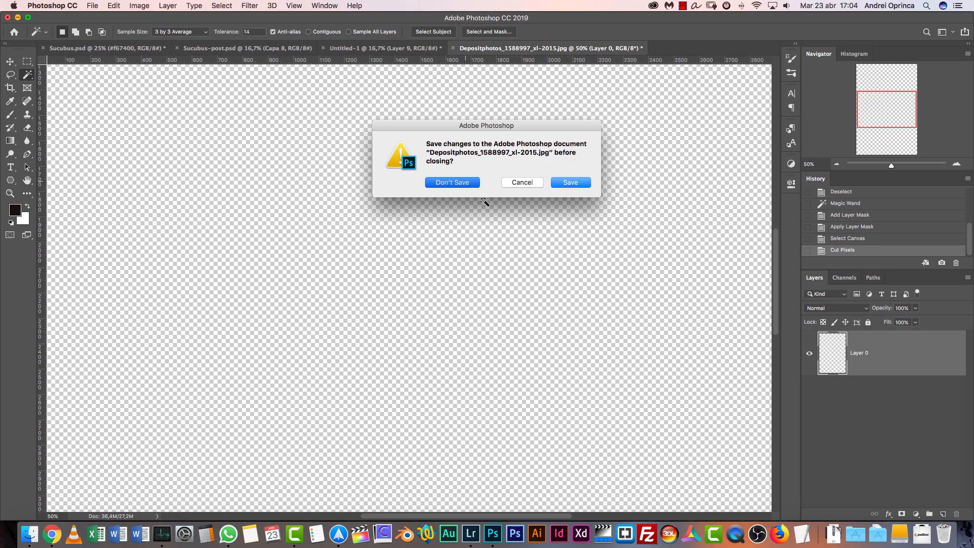
pyautogui.press('super+v')
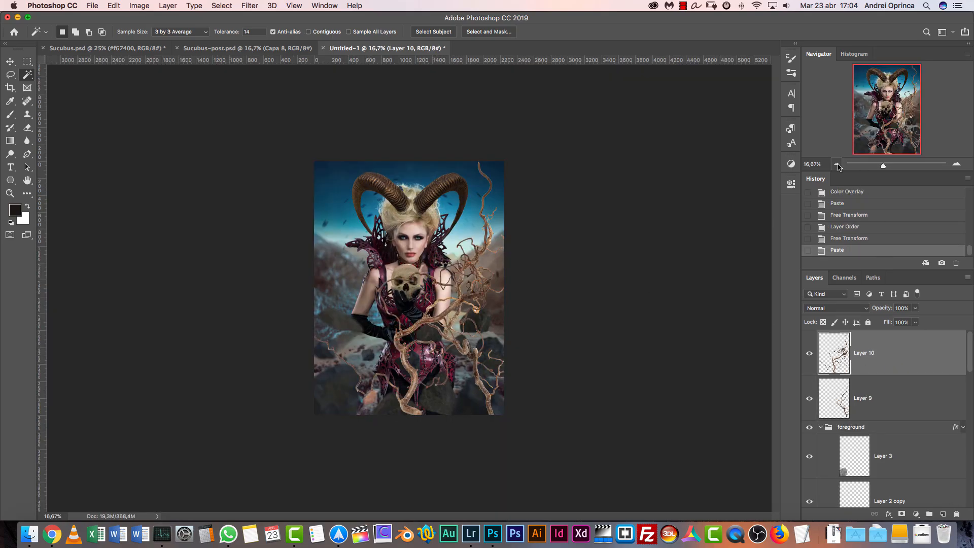
# Scale the pasted branch to about 67%, move it to the canvas's left side and flip it horizontally
pyautogui.press('super+t')
pyautogui.moveTo(512, 161); pyautogui.dragTo(418, 327)
pyautogui.moveTo(362, 344); pyautogui.dragTo(412, 175)
pyautogui.rightClick(377, 227)
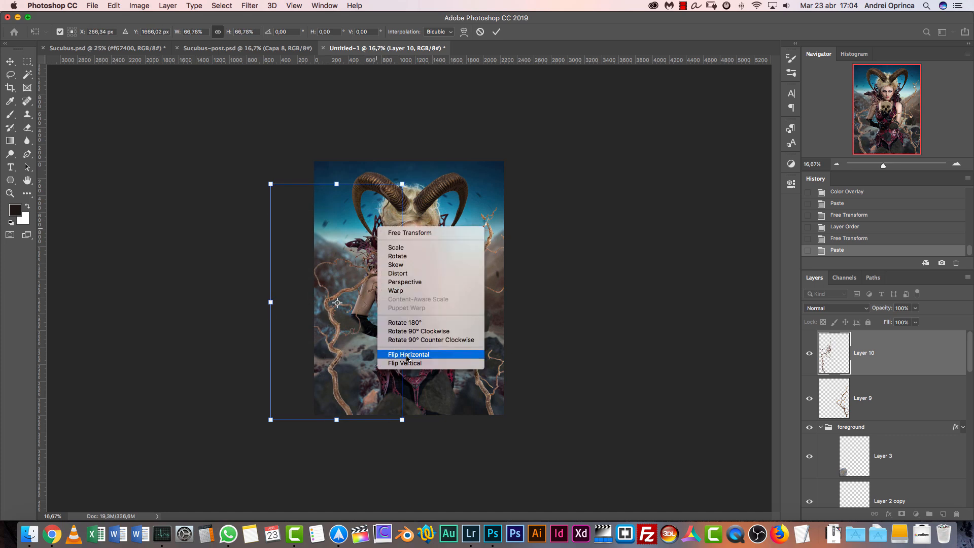
pyautogui.click(409, 355)
# Rotate the branch to about 19°, scale it down to about 60% and place it along the left side of the model
pyautogui.moveTo(434, 214); pyautogui.dragTo(457, 249)
pyautogui.moveTo(396, 302); pyautogui.dragTo(418, 307)
pyautogui.moveTo(467, 211); pyautogui.dragTo(446, 231)
pyautogui.moveTo(407, 285)
pyautogui.mouseDown()
pyautogui.moveTo(424, 297)
pyautogui.moveTo(409, 292)
pyautogui.mouseUp()
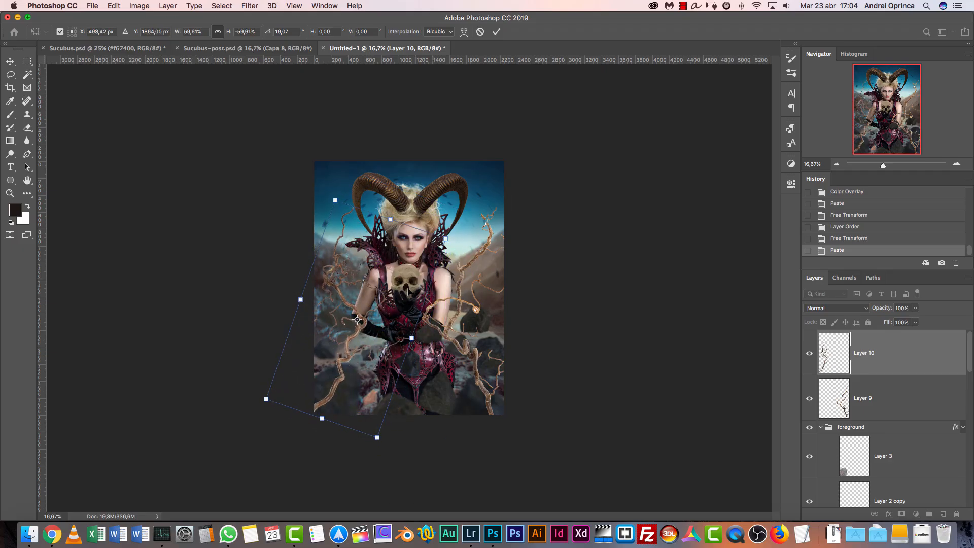
pyautogui.press('Return')
pyautogui.press('w')
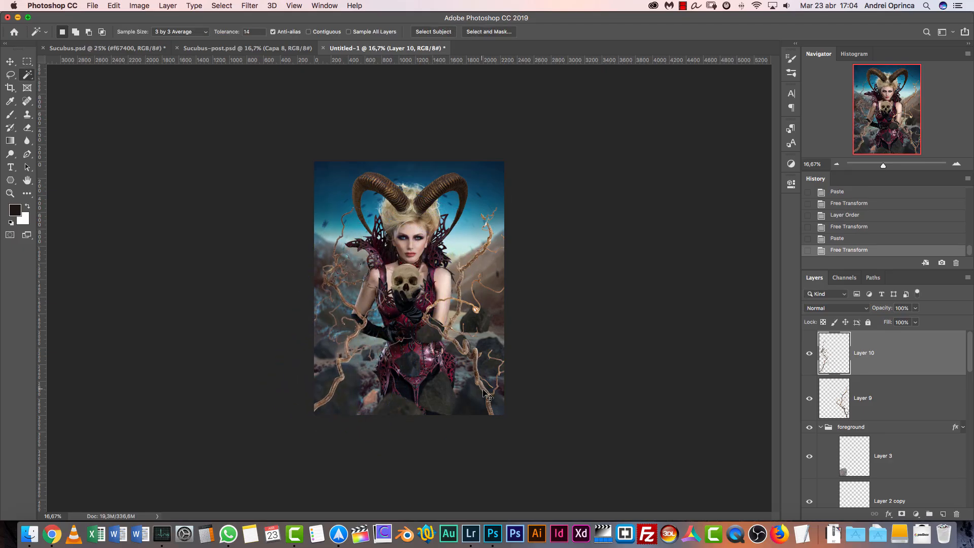
# Rotate, shrink and reposition the Layer 9 branch beside the model, and nudge the Layer 10 branch slightly down and right
pyautogui.press('super+t')
pyautogui.press('Escape')
pyautogui.hotkey('alt', '[')
pyautogui.press('super+t')
pyautogui.moveTo(559, 194); pyautogui.dragTo(572, 208)
pyautogui.moveTo(495, 286); pyautogui.dragTo(499, 287)
pyautogui.moveTo(560, 217); pyautogui.dragTo(543, 238)
pyautogui.moveTo(502, 276)
pyautogui.mouseDown()
pyautogui.moveTo(511, 268)
pyautogui.moveTo(511, 277)
pyautogui.mouseUp()
pyautogui.press('Return')
pyautogui.hotkey('alt', ']')
pyautogui.moveTo(340, 380); pyautogui.dragTo(348, 393)
# Apply a 15 px Field Blur to the Layer 10 branch
pyautogui.press('super+1')
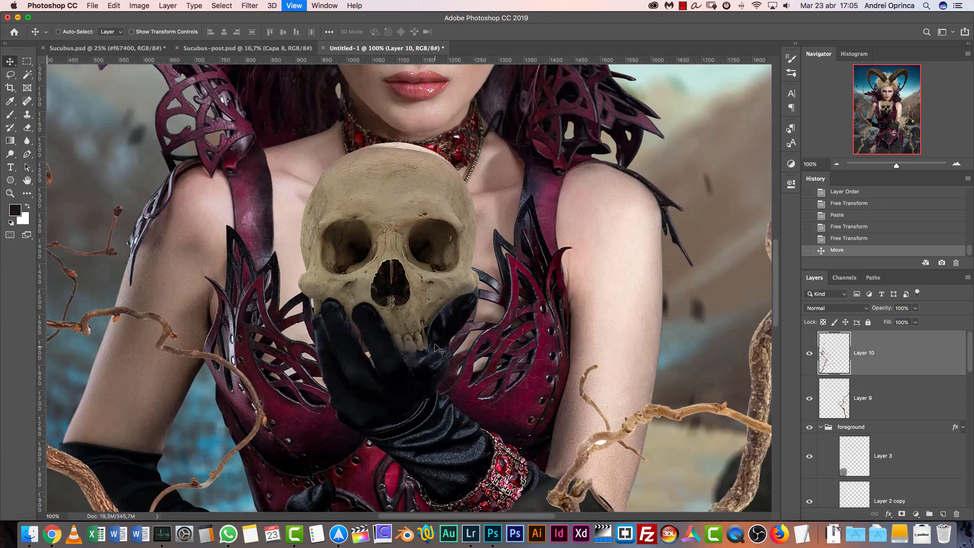
pyautogui.moveTo(397, 357); pyautogui.dragTo(660, 277)
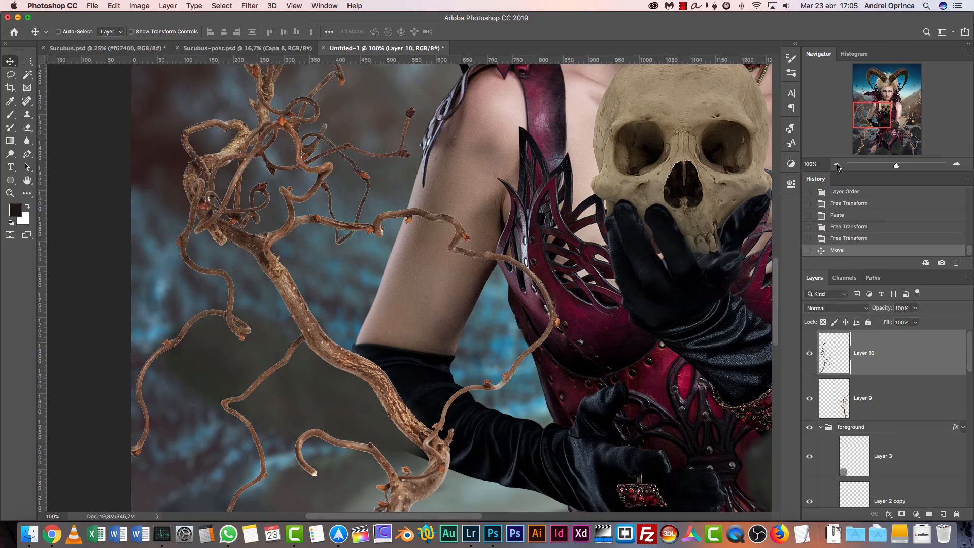
pyautogui.click(837, 164)
pyautogui.click(837, 165)
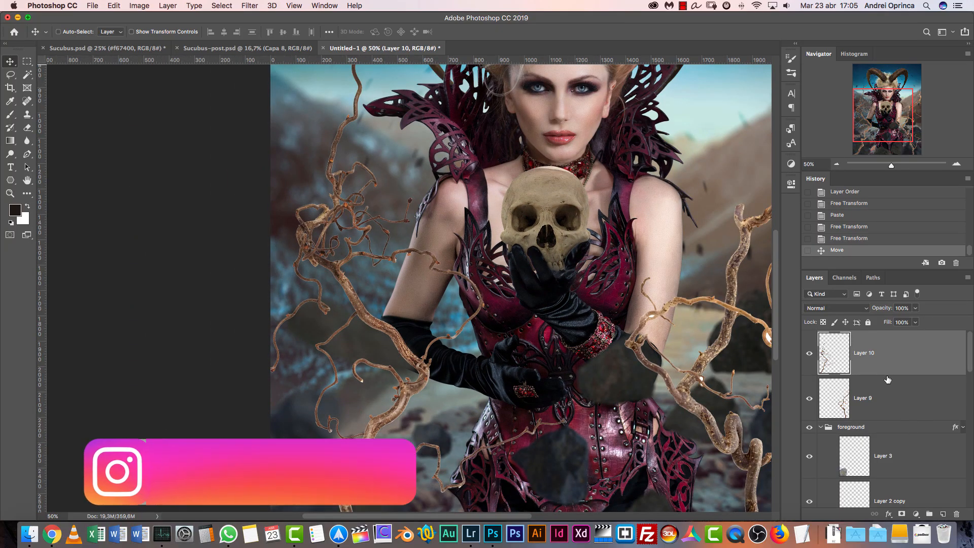
pyautogui.click(250, 6)
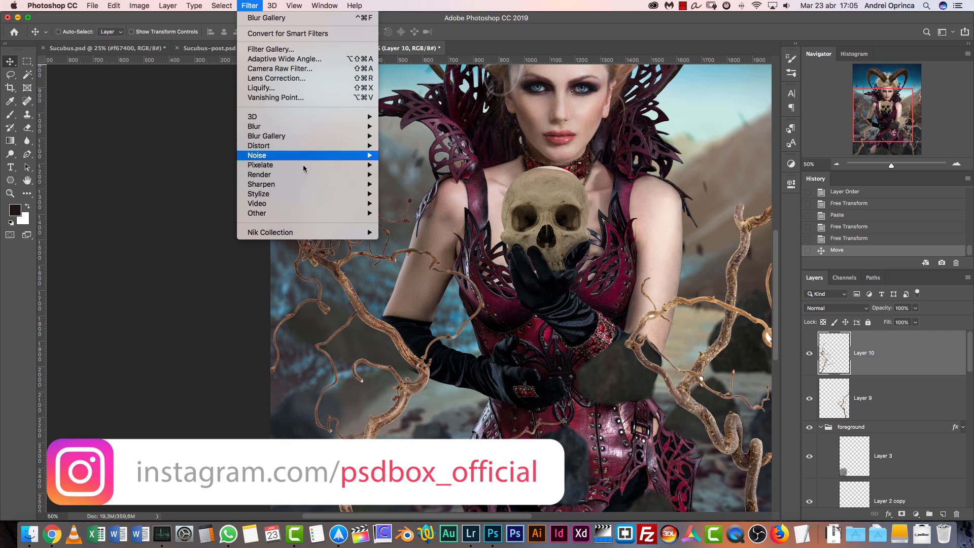
pyautogui.moveTo(300, 136)
pyautogui.click(407, 137)
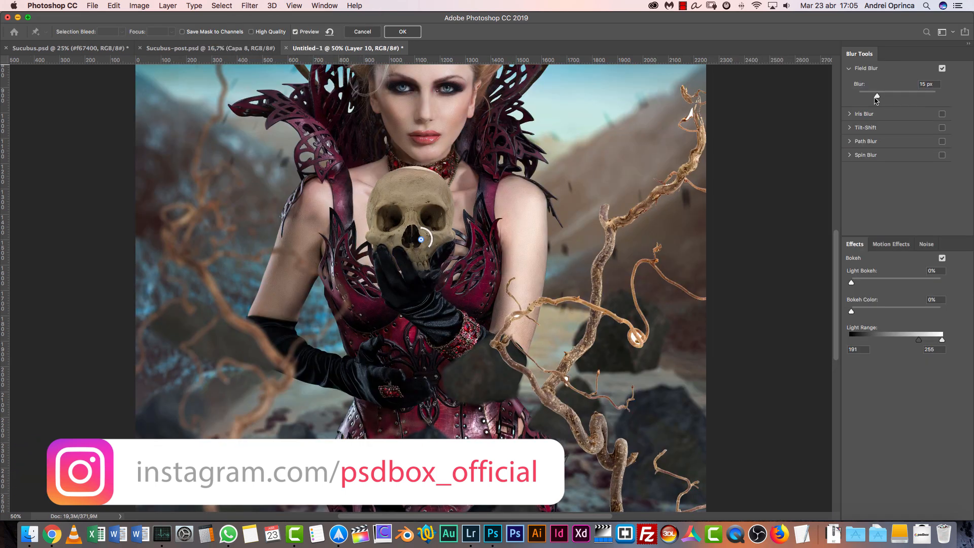
pyautogui.moveTo(384, 342); pyautogui.dragTo(513, 136)
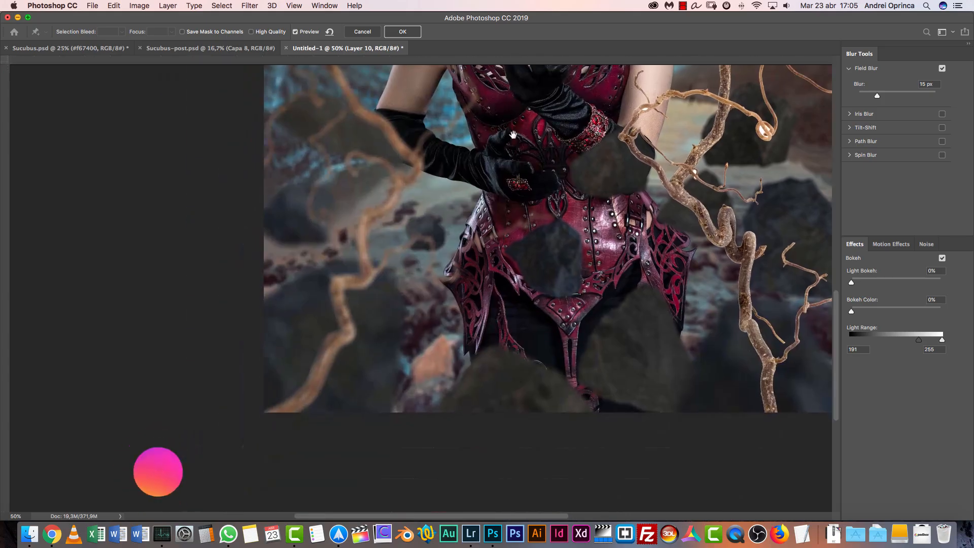
pyautogui.moveTo(438, 181); pyautogui.dragTo(394, 365)
pyautogui.moveTo(434, 245); pyautogui.dragTo(397, 385)
pyautogui.click(419, 34)
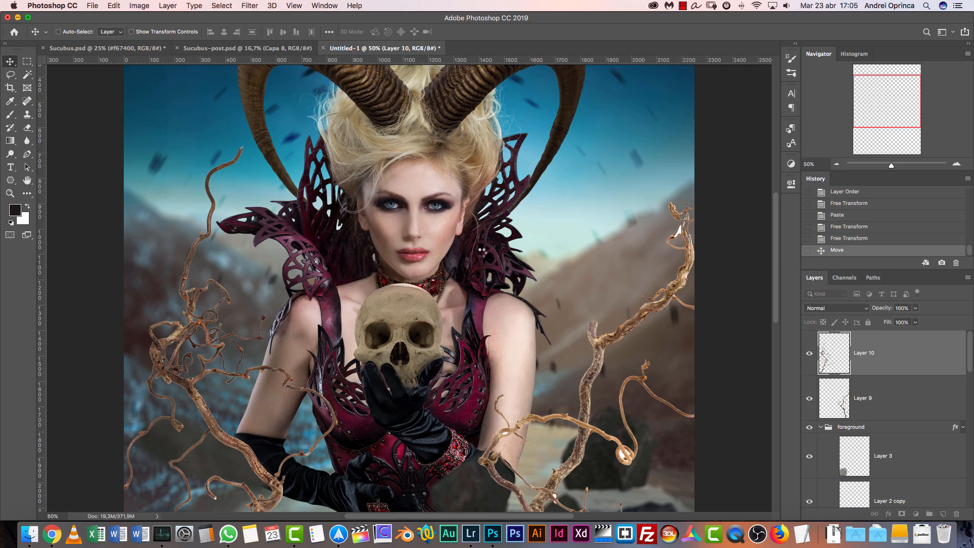
# Select the Layer 9 branch and reapply the last Blur Gallery filter to it
pyautogui.keyDown('super'); pyautogui.click(622, 333); pyautogui.keyUp('super')
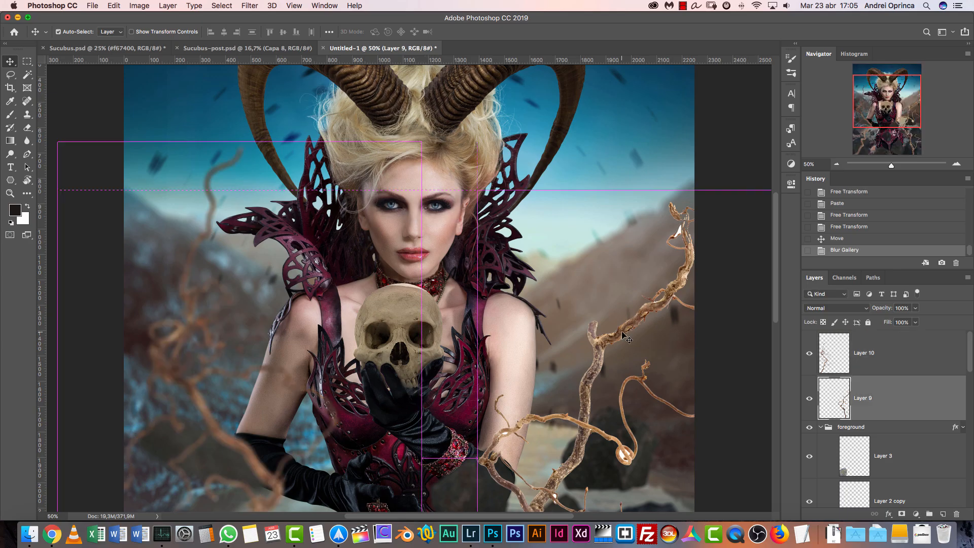
pyautogui.click(250, 6)
pyautogui.click(263, 33)
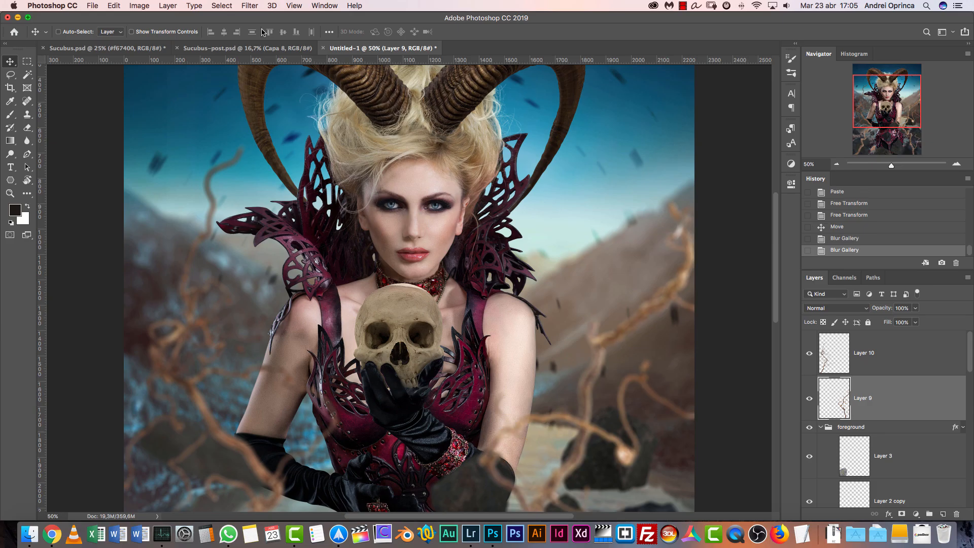
# Merge the two branch layers, Layer 10 and Layer 9, into one layer
pyautogui.moveTo(567, 392); pyautogui.dragTo(559, 278)
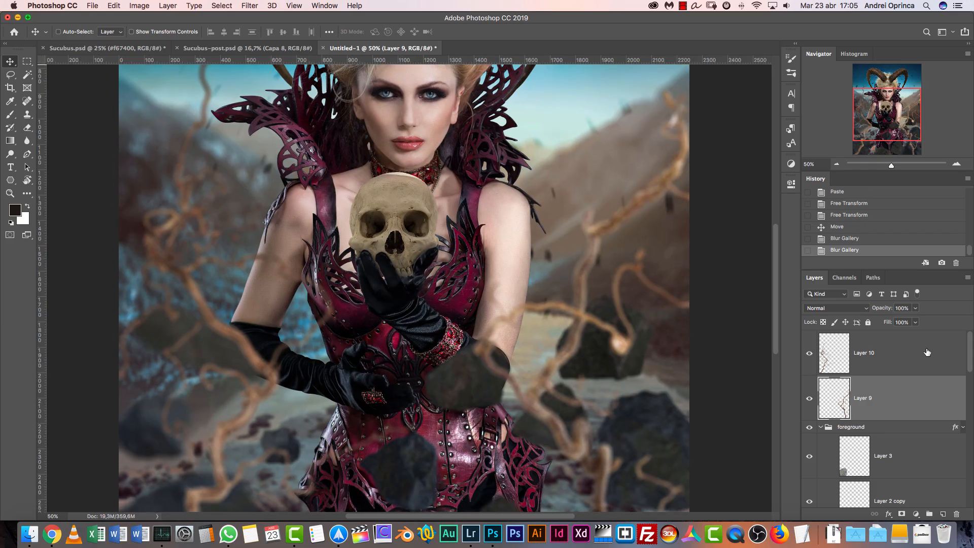
pyautogui.keyDown('super'); pyautogui.click(926, 359); pyautogui.keyUp('super')
pyautogui.press('super+e')
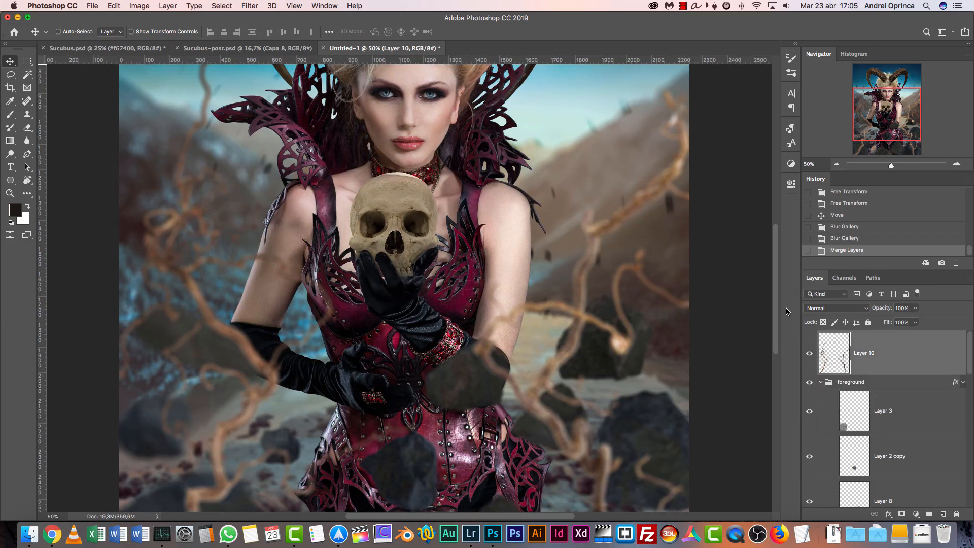
# Add a Multiply Color Overlay to the merged branch layer in dark blue #1c3e4f at 76% opacity
pyautogui.doubleClick(927, 351)
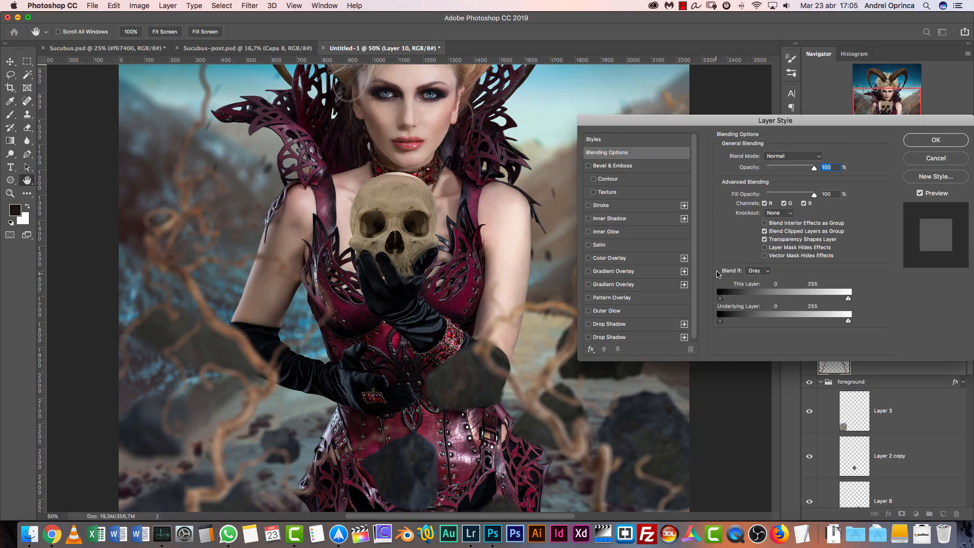
pyautogui.click(620, 259)
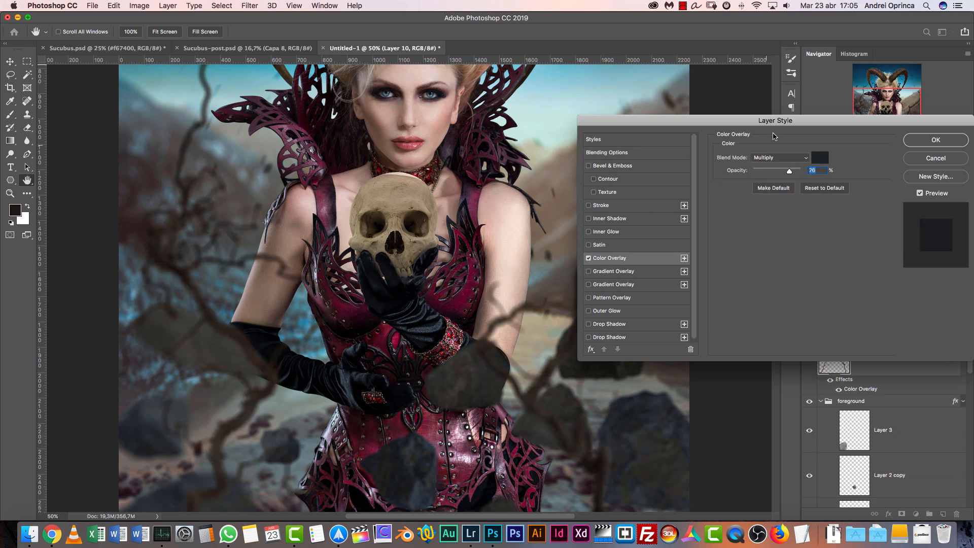
pyautogui.click(818, 158)
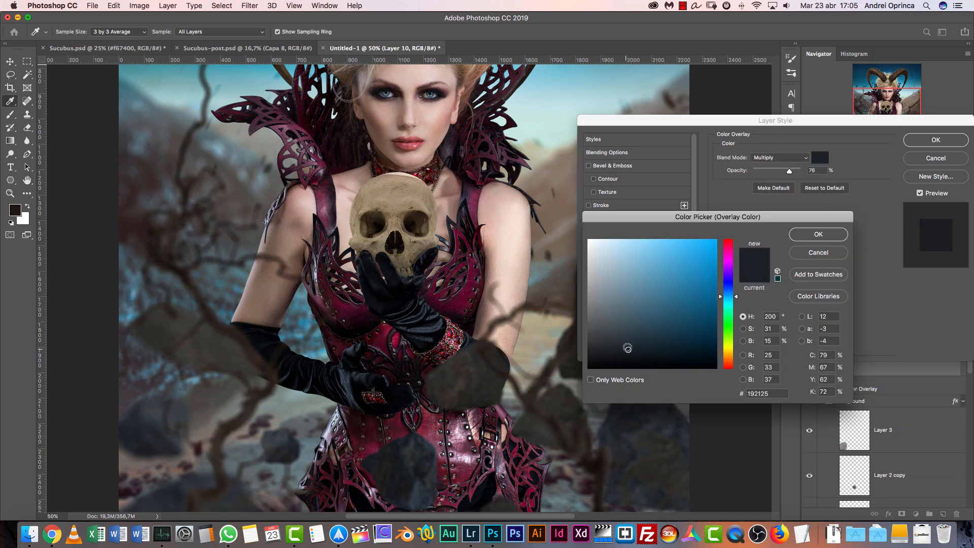
pyautogui.moveTo(631, 342); pyautogui.dragTo(671, 321)
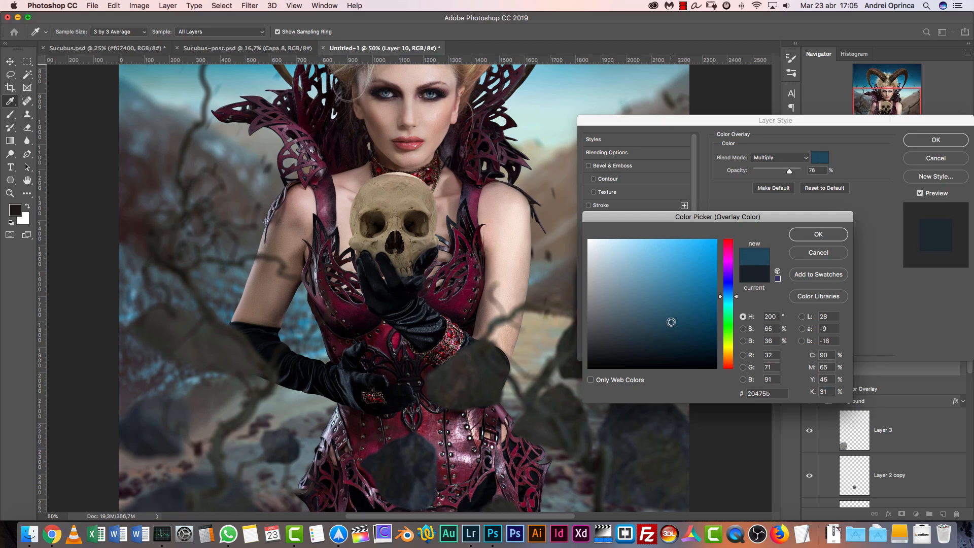
pyautogui.click(823, 235)
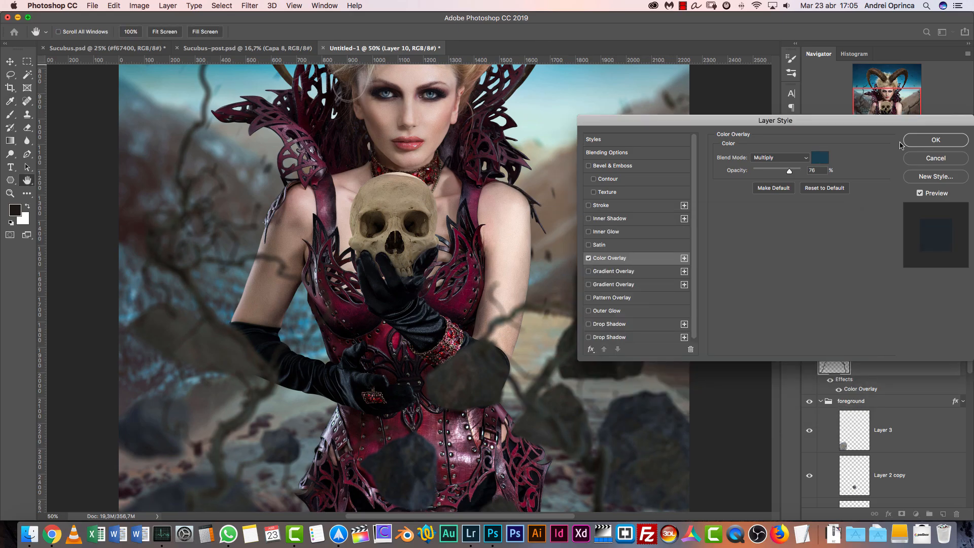
pyautogui.click(936, 141)
# Compare the image with the branches hidden and shown, and set their Color Overlay colour to the darker blue #0a222e
pyautogui.click(837, 165)
pyautogui.click(836, 164)
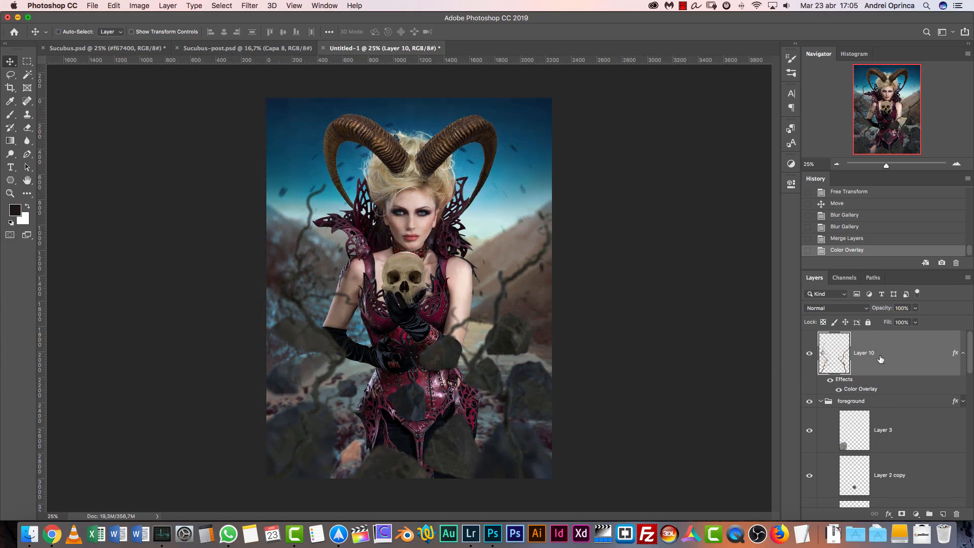
pyautogui.click(810, 358)
pyautogui.click(811, 357)
pyautogui.doubleClick(834, 358)
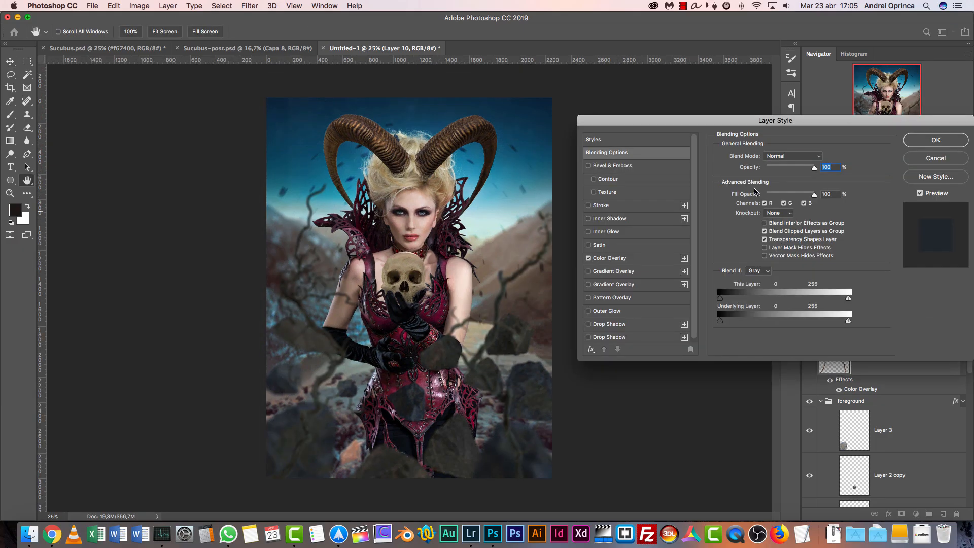
pyautogui.click(620, 258)
pyautogui.click(821, 158)
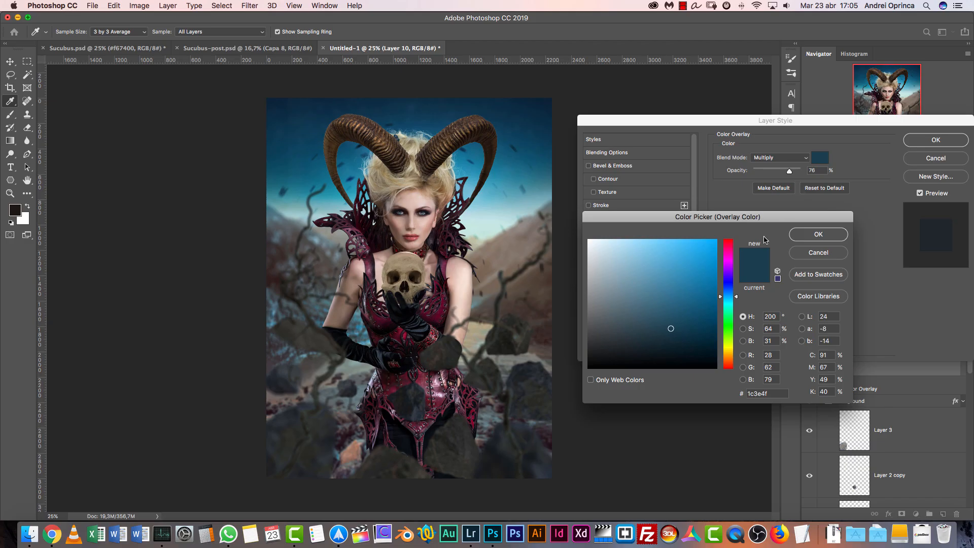
pyautogui.moveTo(683, 335); pyautogui.dragTo(690, 346)
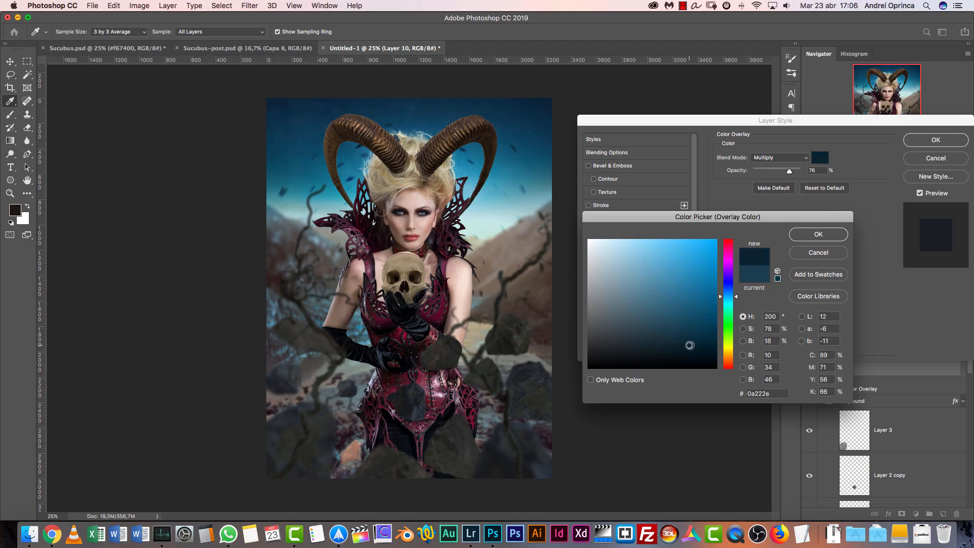
pyautogui.click(836, 235)
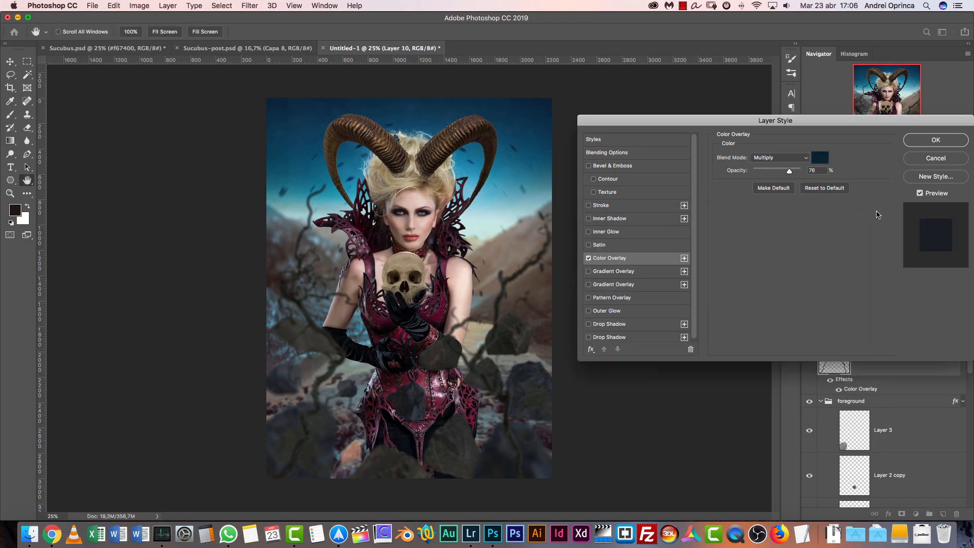
pyautogui.click(930, 141)
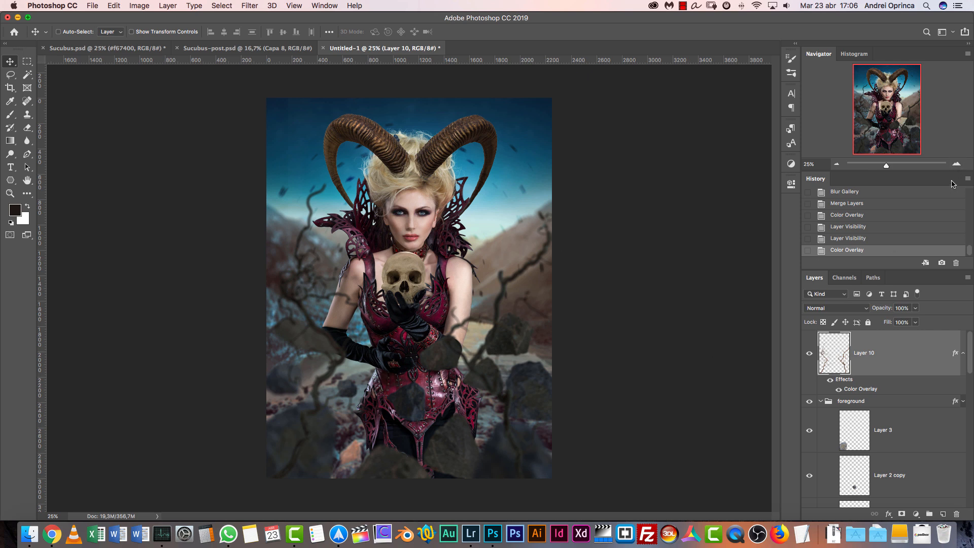
# Collapse the foreground group and examine the skull area of the Sucubus-post.psd composite at 100% zoom
pyautogui.click(821, 402)
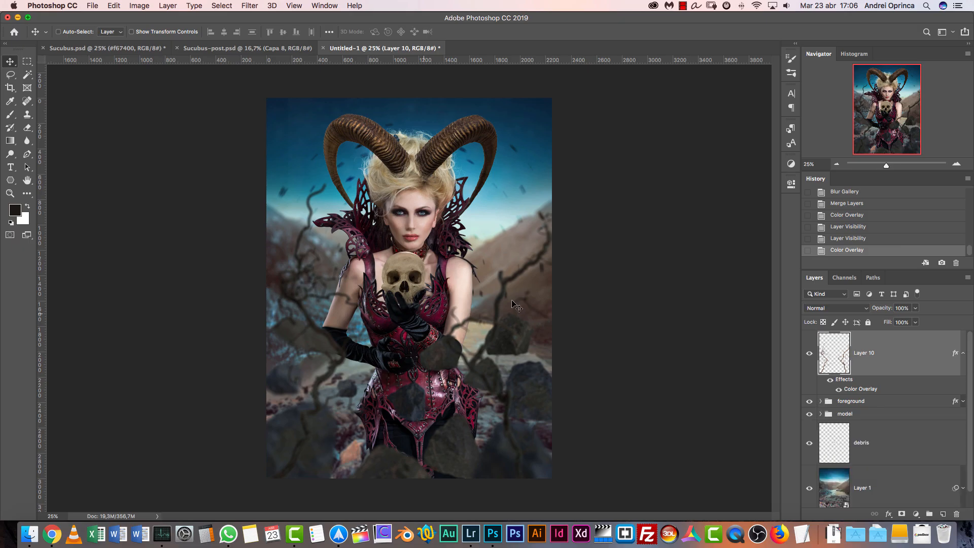
pyautogui.click(957, 164)
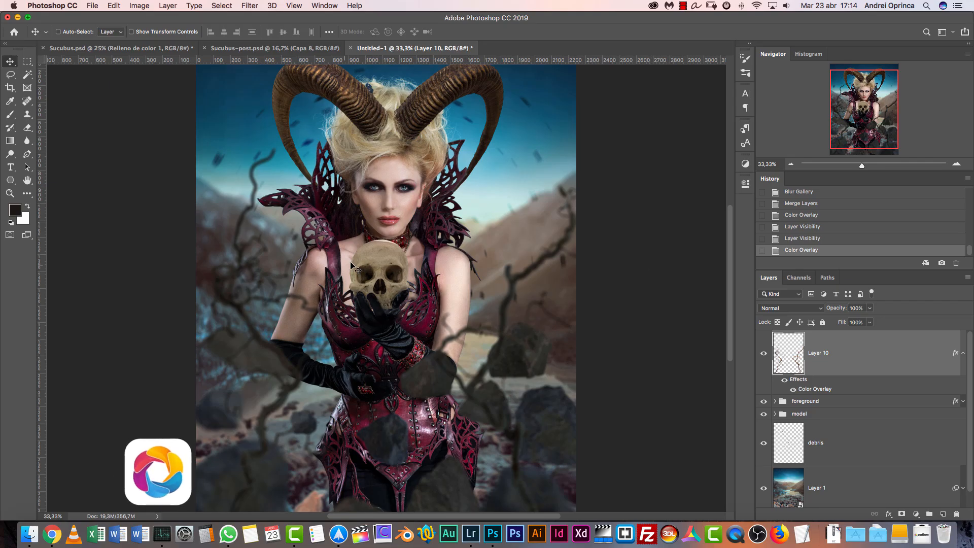
pyautogui.click(268, 49)
pyautogui.press('super+1')
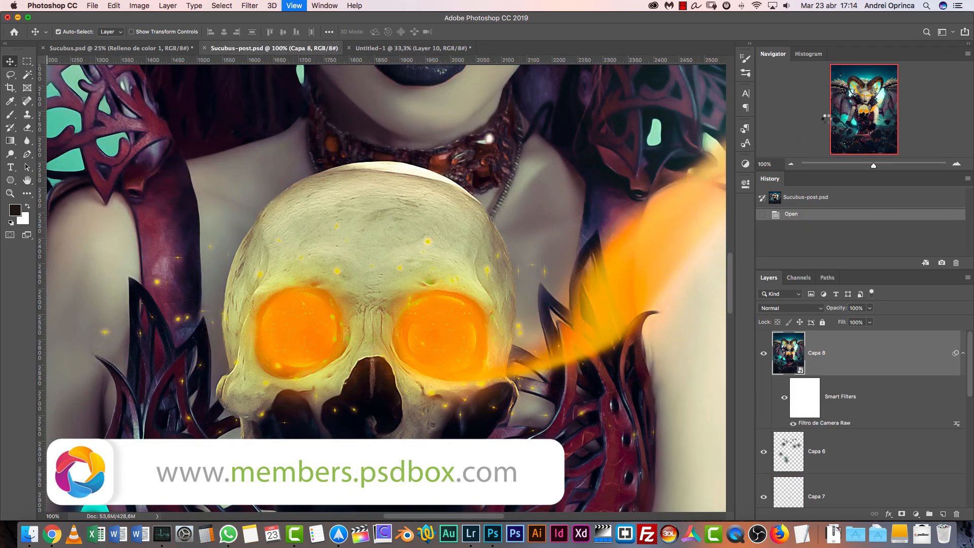
# Examine the glowing eyes on the face in Sucubus-post.psd and return to the skull in Untitled-1 at 100% zoom
pyautogui.scroll(10, 285, 227)
pyautogui.hscroll(3, 284, 227)
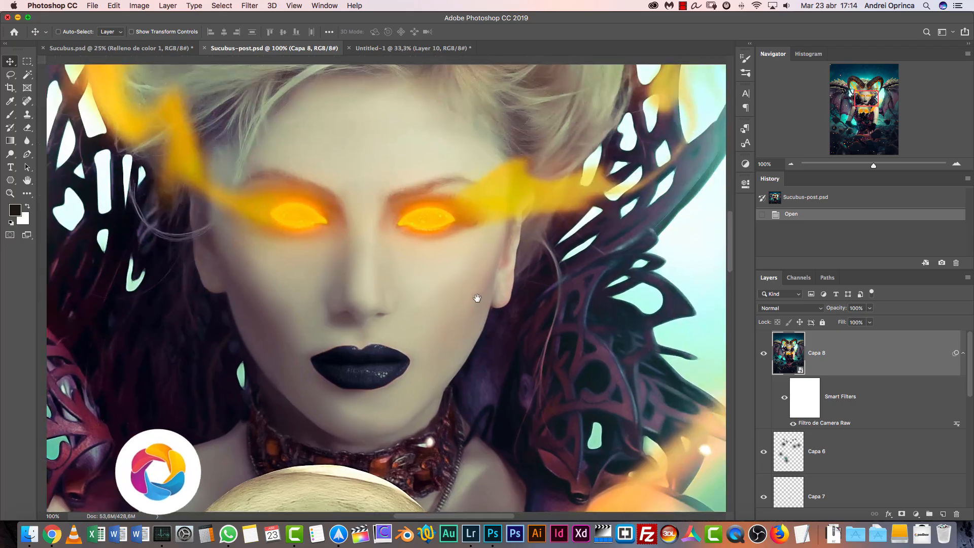
pyautogui.click(411, 48)
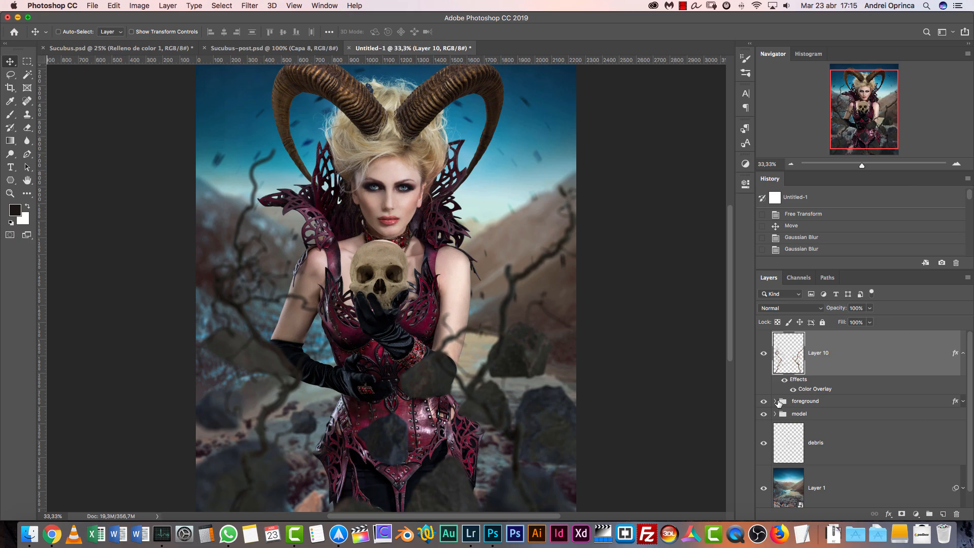
pyautogui.press('super+1')
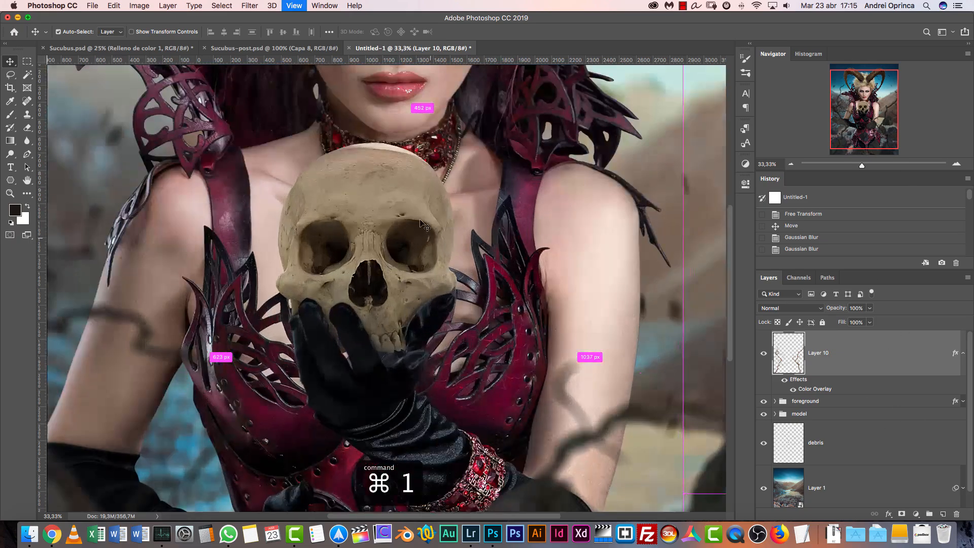
pyautogui.moveTo(420, 239); pyautogui.dragTo(460, 229)
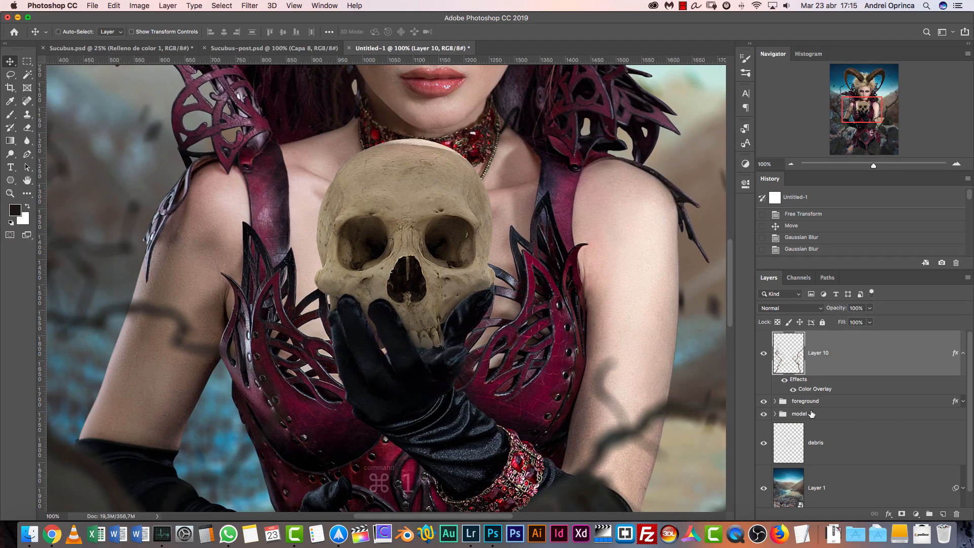
# Expand the model group and its Skull subgroup to reach the skull layers
pyautogui.scroll(-1, 972, 406)
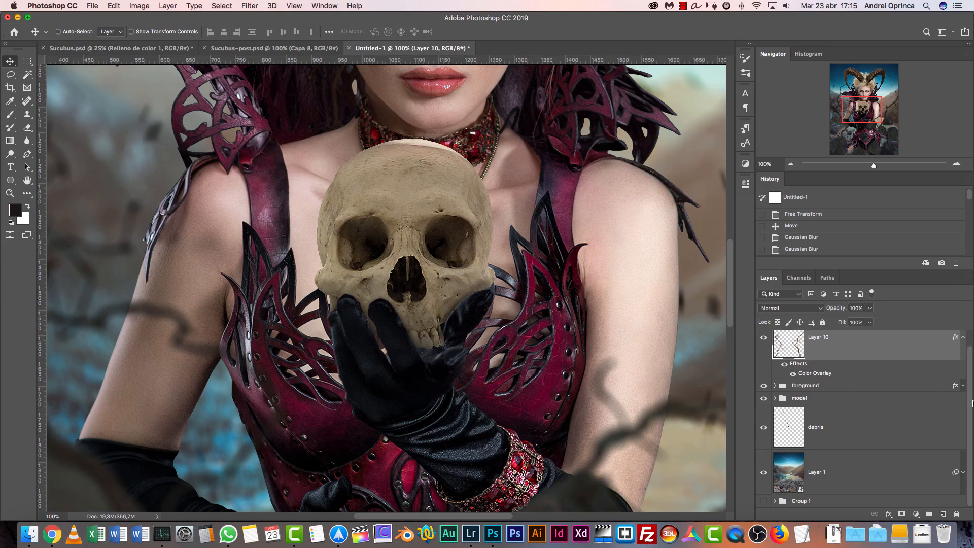
pyautogui.click(775, 398)
pyautogui.moveTo(968, 373)
pyautogui.mouseDown()
pyautogui.moveTo(971, 412)
pyautogui.moveTo(972, 373)
pyautogui.mouseUp()
pyautogui.click(818, 363)
pyautogui.click(796, 362)
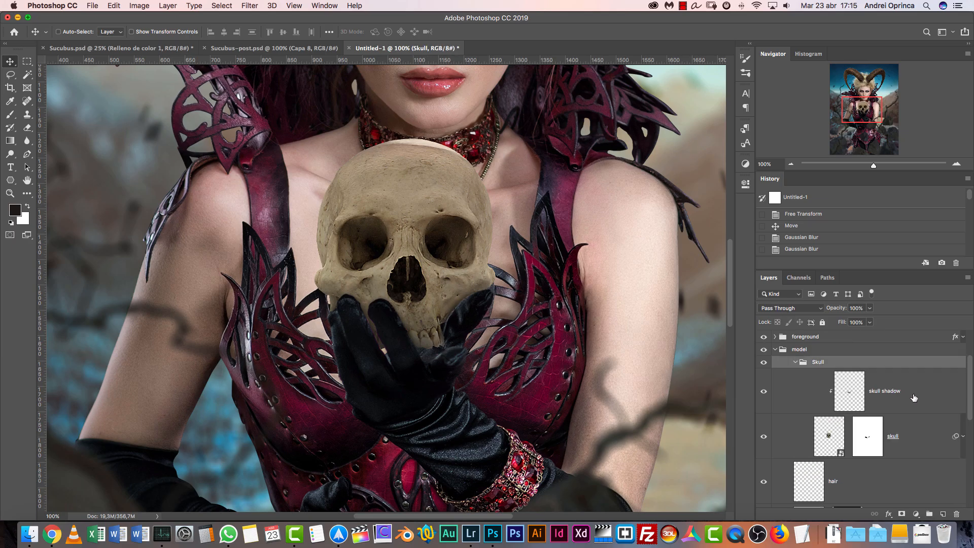
# Add a new layer above the skull shadow layer in the Skull group and name it "light 1 skull"
pyautogui.click(913, 400)
pyautogui.click(943, 507)
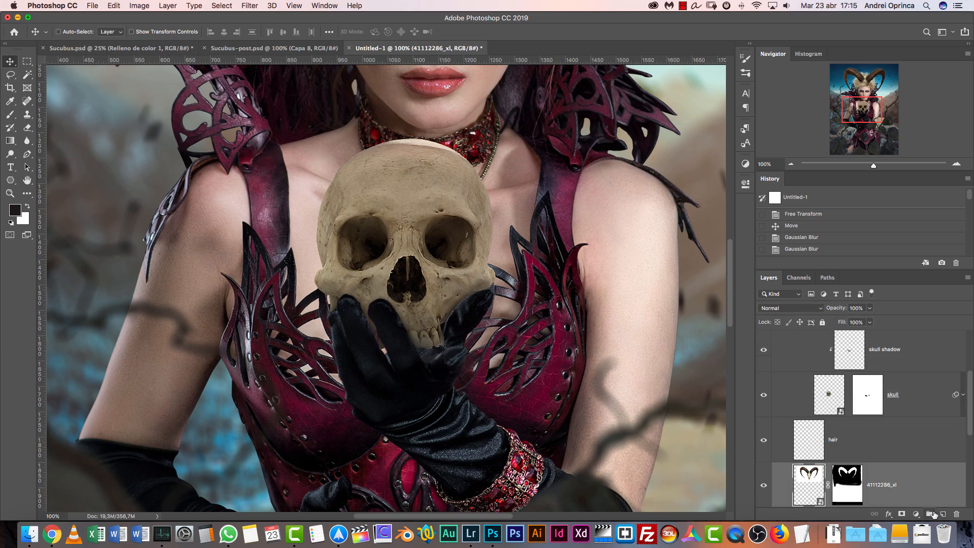
pyautogui.moveTo(971, 382); pyautogui.dragTo(971, 368)
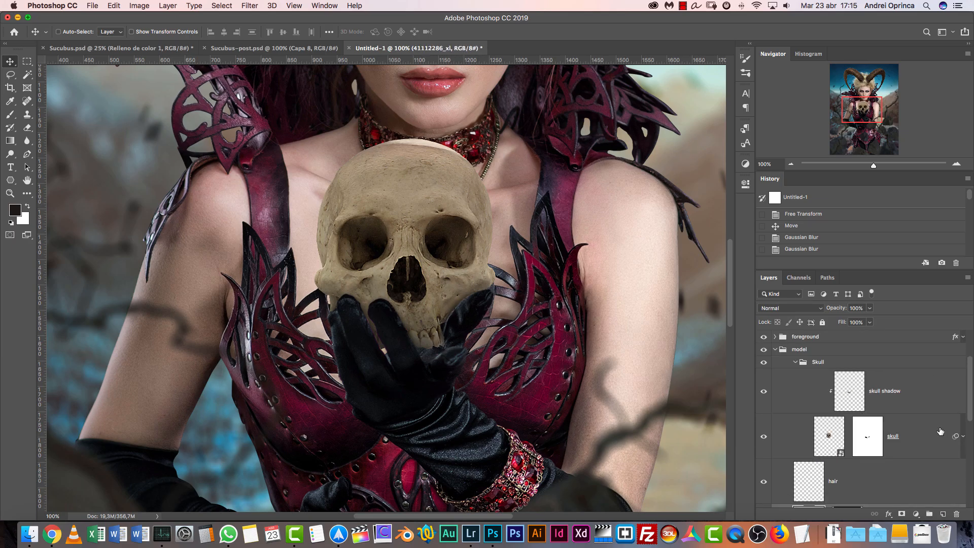
pyautogui.click(943, 514)
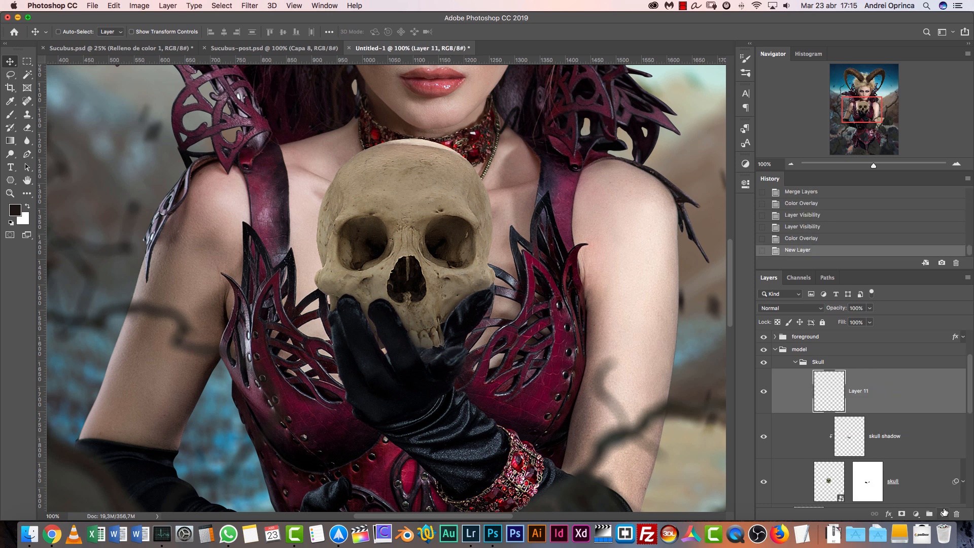
pyautogui.doubleClick(863, 392)
pyautogui.press('BackSpace')
pyautogui.write('light 1 skull')
pyautogui.press('Return')
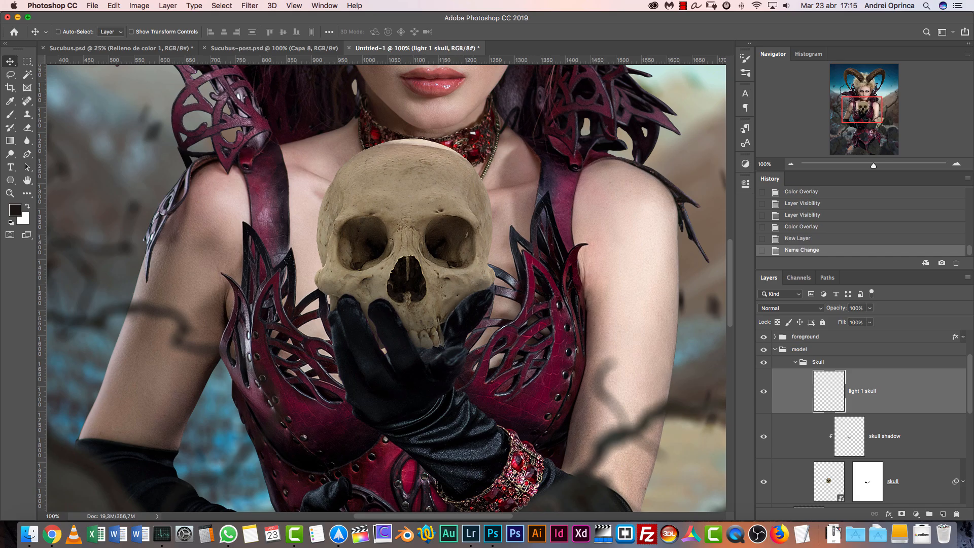
# Pick up the Brush tool with a soft 150 px round tip for painting on the light 1 skull layer
pyautogui.press('b')
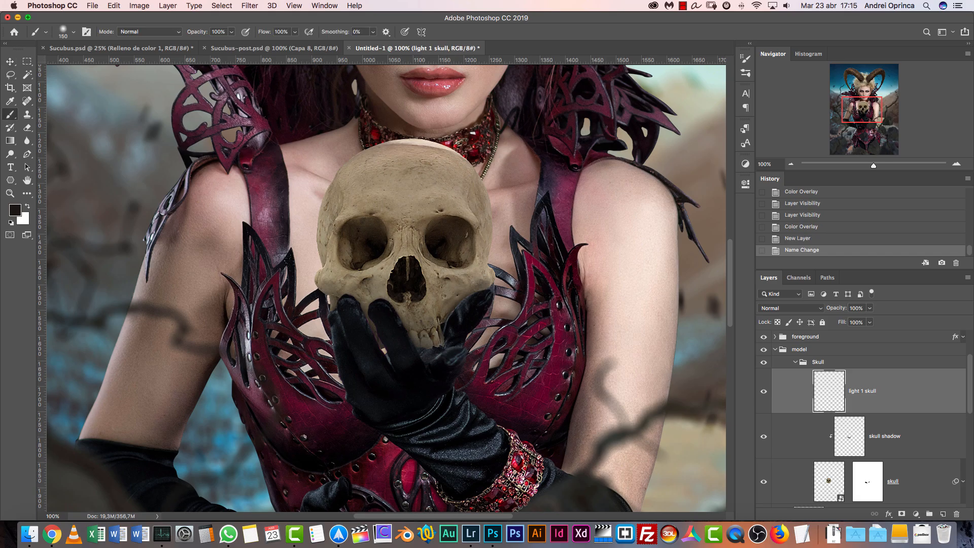
pyautogui.press('v')
pyautogui.scroll(-1, 863, 406)
pyautogui.press('b')
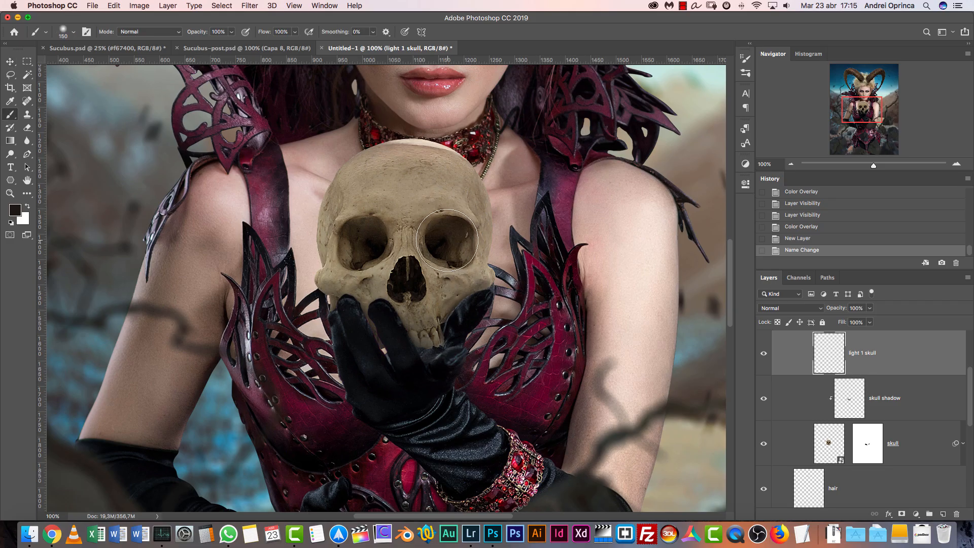
pyautogui.rightClick(449, 235)
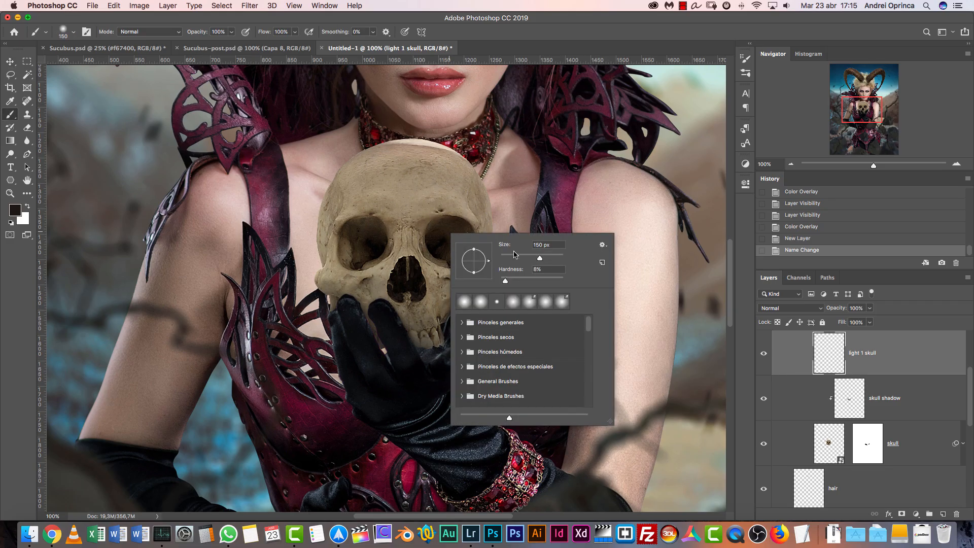
pyautogui.moveTo(523, 279); pyautogui.dragTo(517, 282)
pyautogui.click(832, 359)
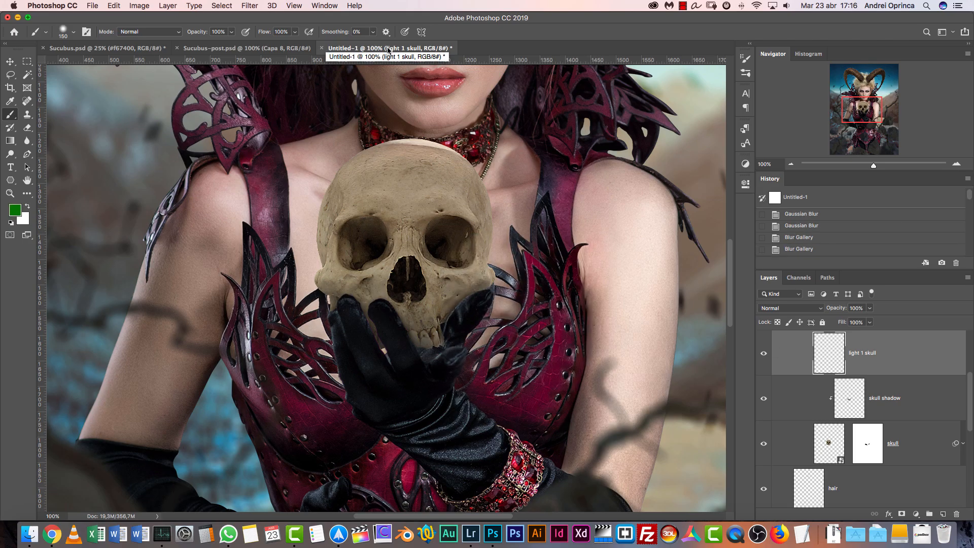
# Set the foreground color to orange #f67400
pyautogui.click(19, 214)
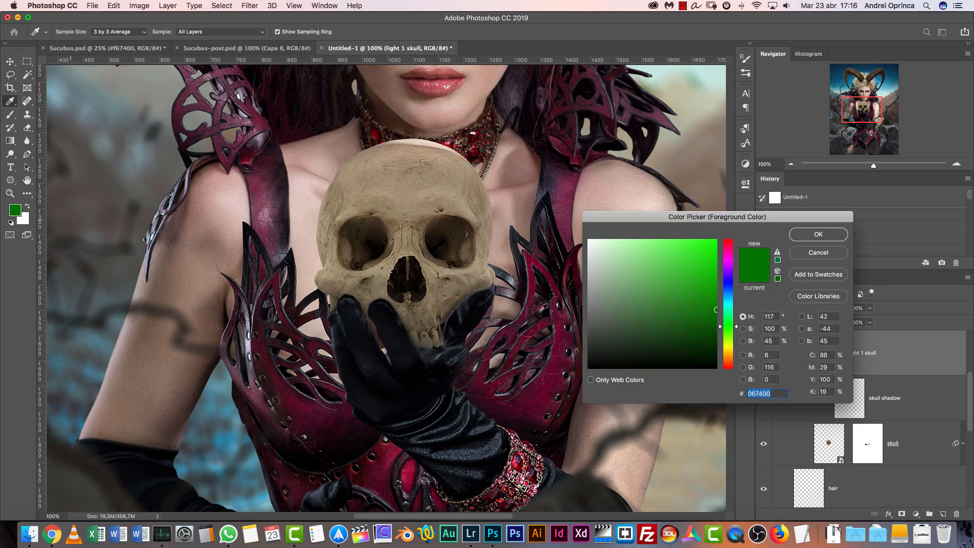
pyautogui.click(749, 394)
pyautogui.write('f')
pyautogui.press('Delete')
pyautogui.press('super+a')
pyautogui.press('Return')
pyautogui.press('b')
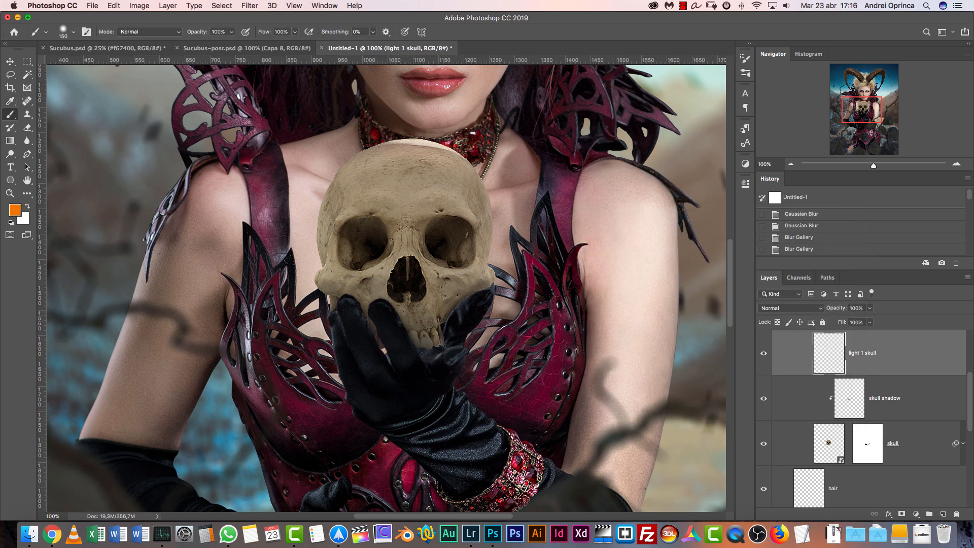
# Set the light 1 skull layer's blend mode to Linear Dodge (Add) and turn off the brush's Transfer option
pyautogui.click(802, 310)
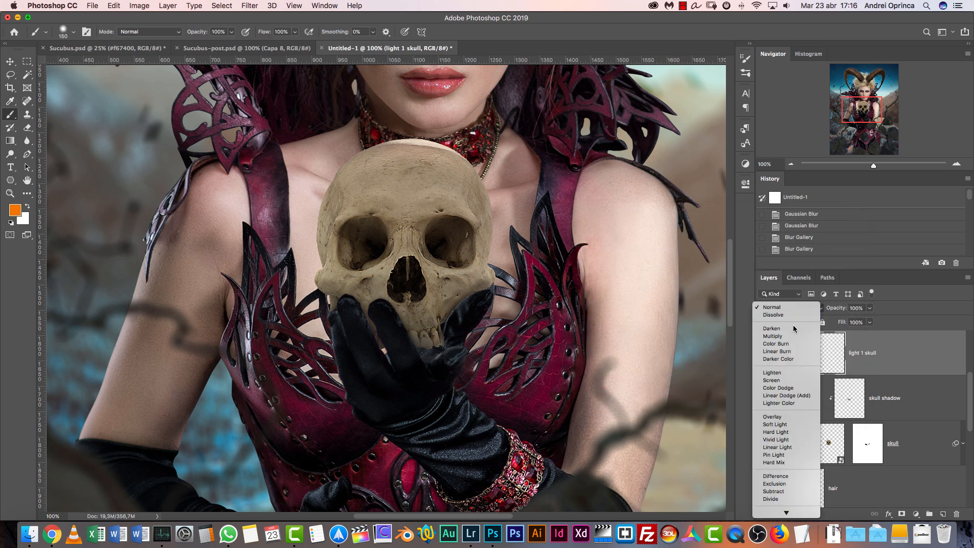
pyautogui.click(788, 397)
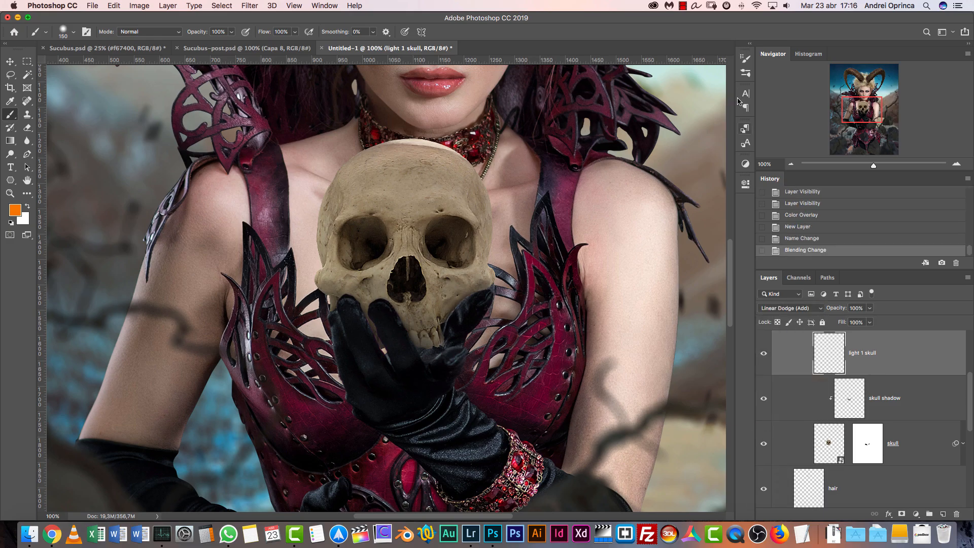
pyautogui.click(746, 61)
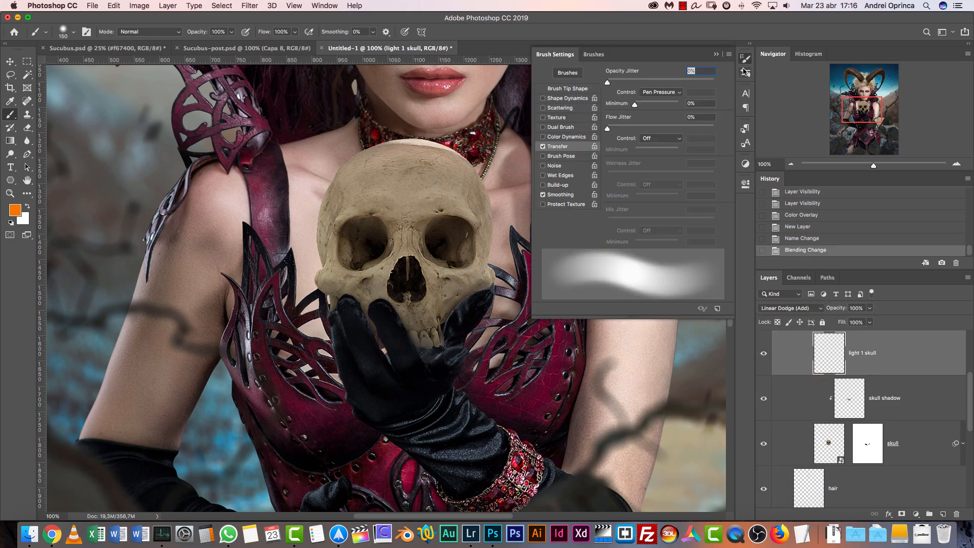
pyautogui.click(543, 146)
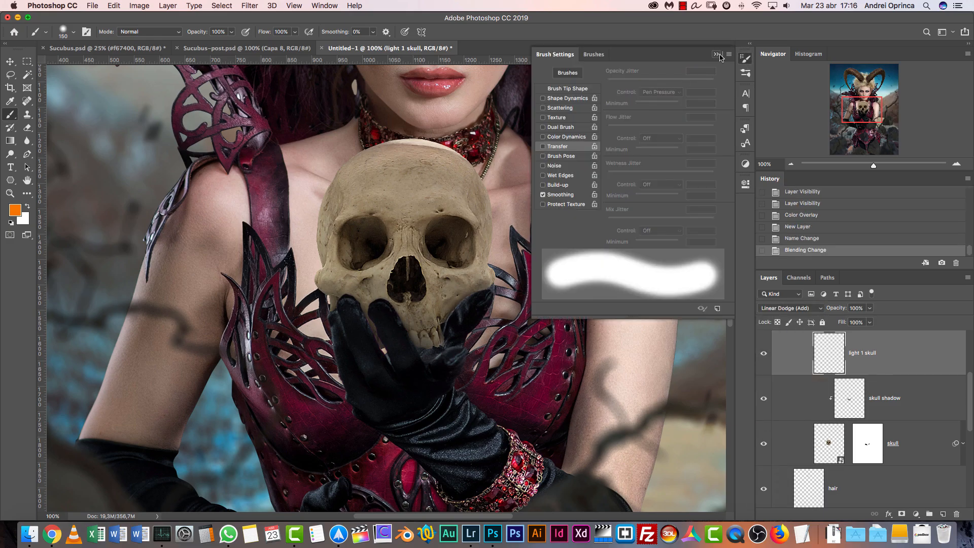
pyautogui.click(716, 54)
# Paint an orange glow into both eye sockets of the skull on the light 1 skull layer
pyautogui.click(450, 239)
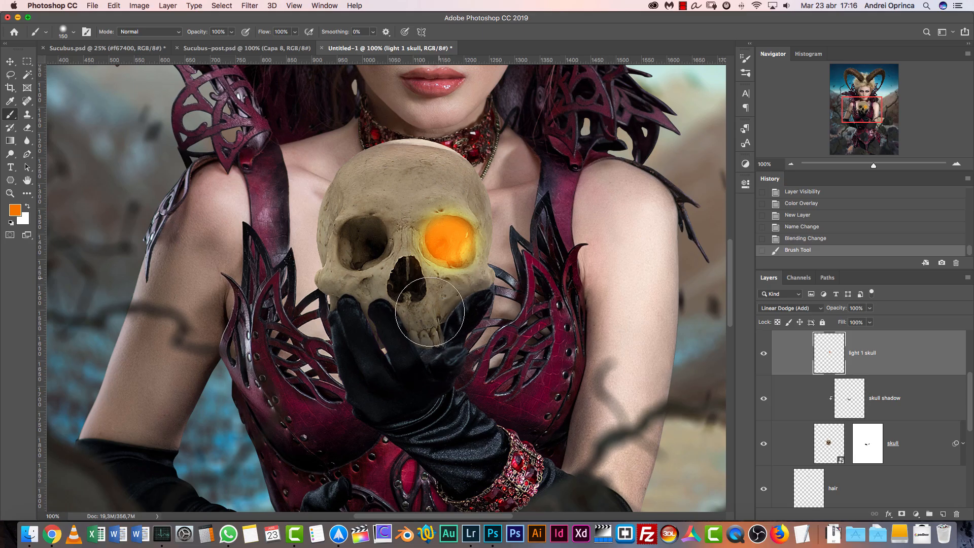
pyautogui.click(361, 248)
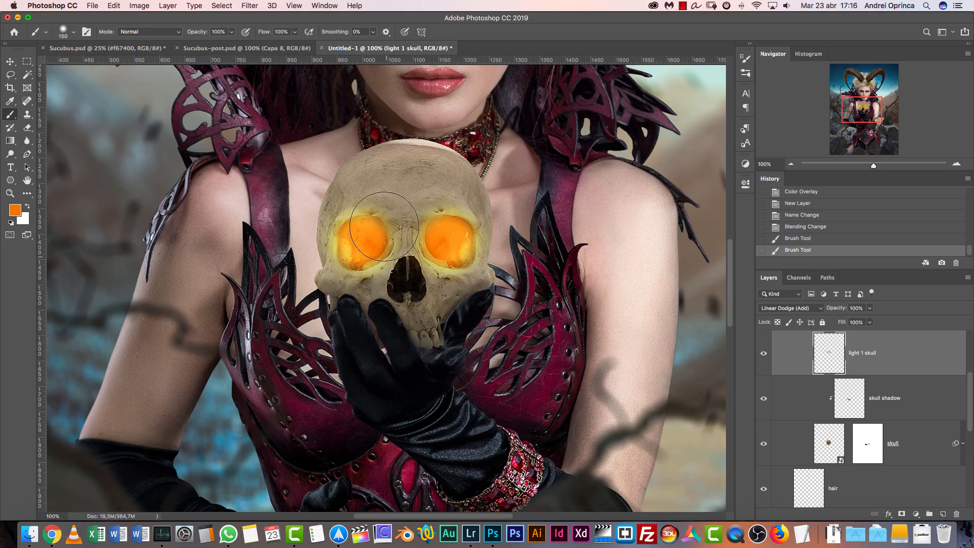
pyautogui.click(16, 212)
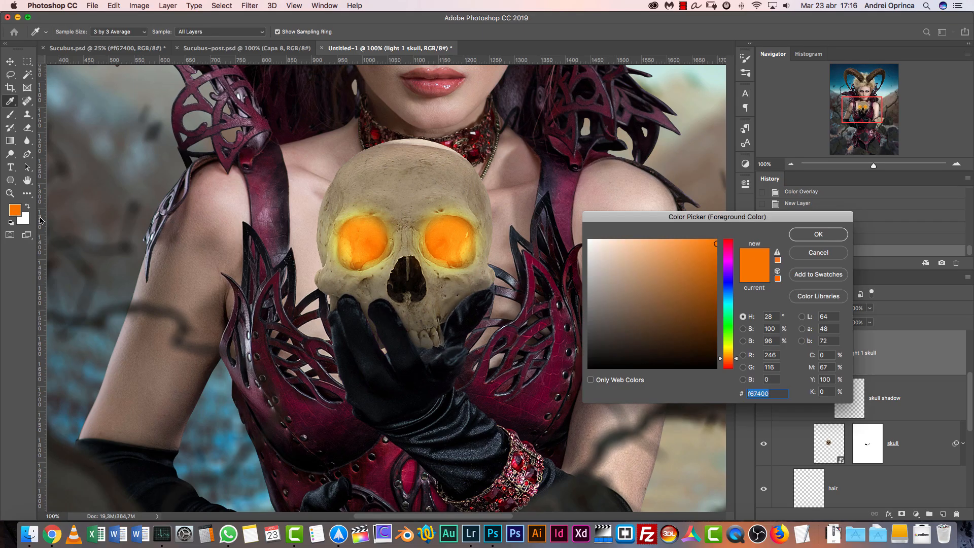
pyautogui.click(818, 253)
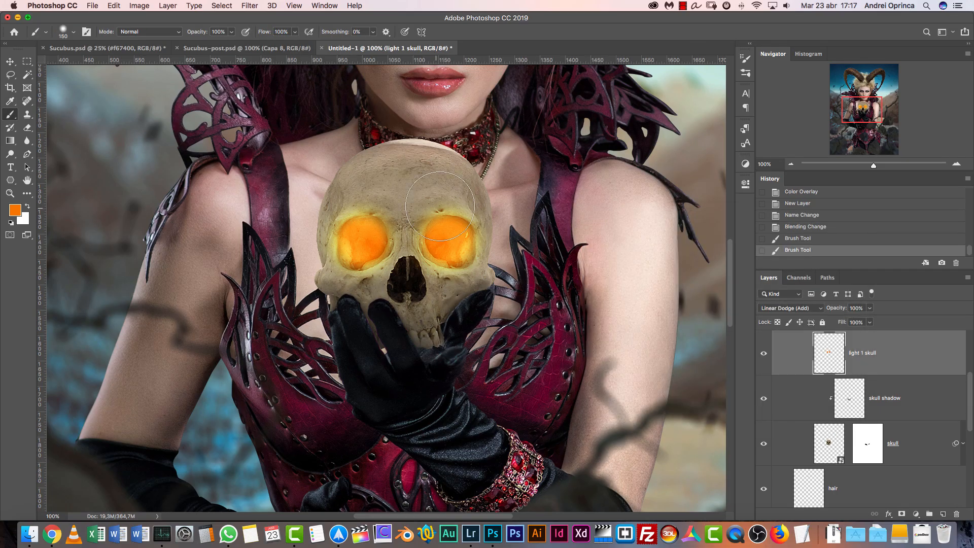
# Try shifting the hue of the eye socket glow to -70 with Hue/Saturation
pyautogui.press('super+u')
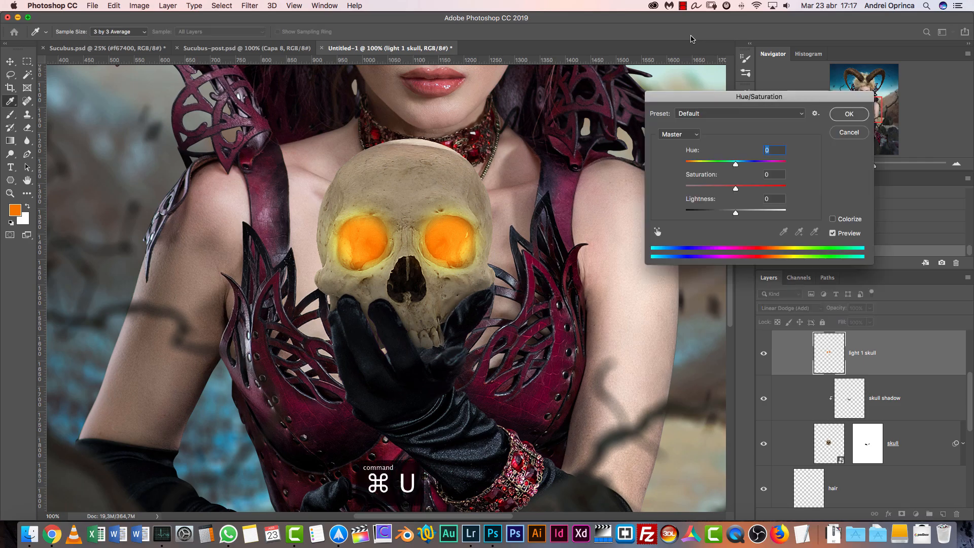
pyautogui.moveTo(732, 163); pyautogui.dragTo(769, 165)
pyautogui.moveTo(706, 161)
pyautogui.mouseDown()
pyautogui.moveTo(695, 163)
pyautogui.moveTo(705, 164)
pyautogui.mouseUp()
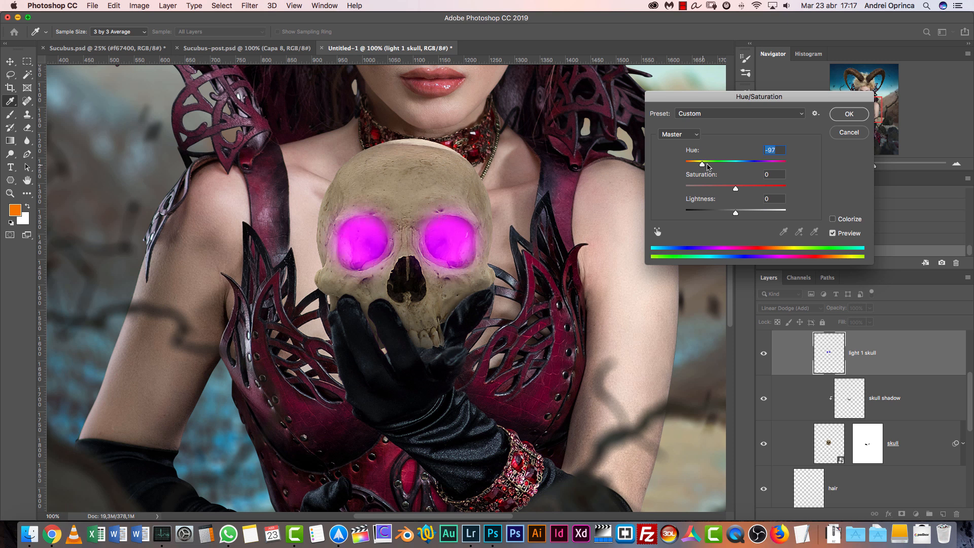
pyautogui.click(849, 133)
# Open the spark texture photo mohamed-nohassi-735431-unsplash.jpg from the Stock folder
pyautogui.moveTo(604, 81); pyautogui.dragTo(579, 242)
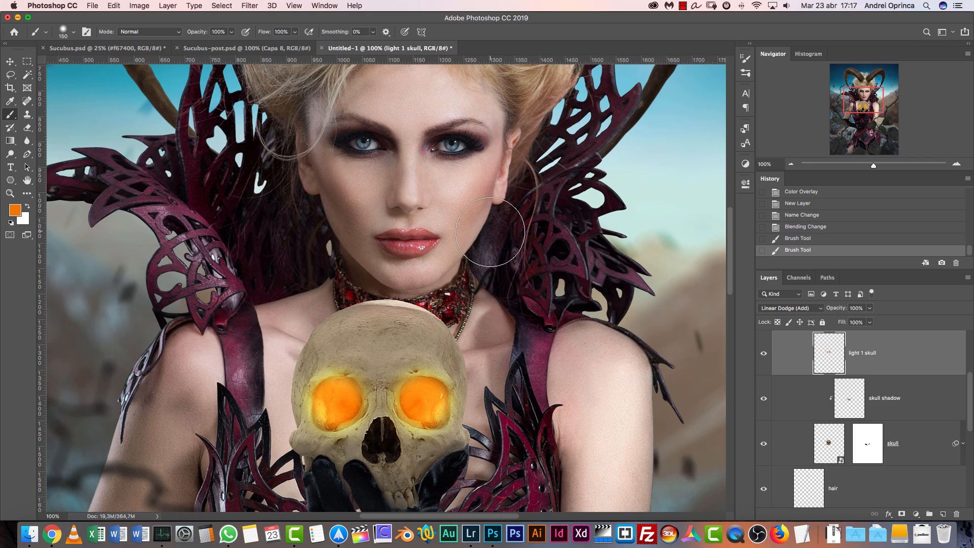
pyautogui.moveTo(419, 371); pyautogui.dragTo(455, 293)
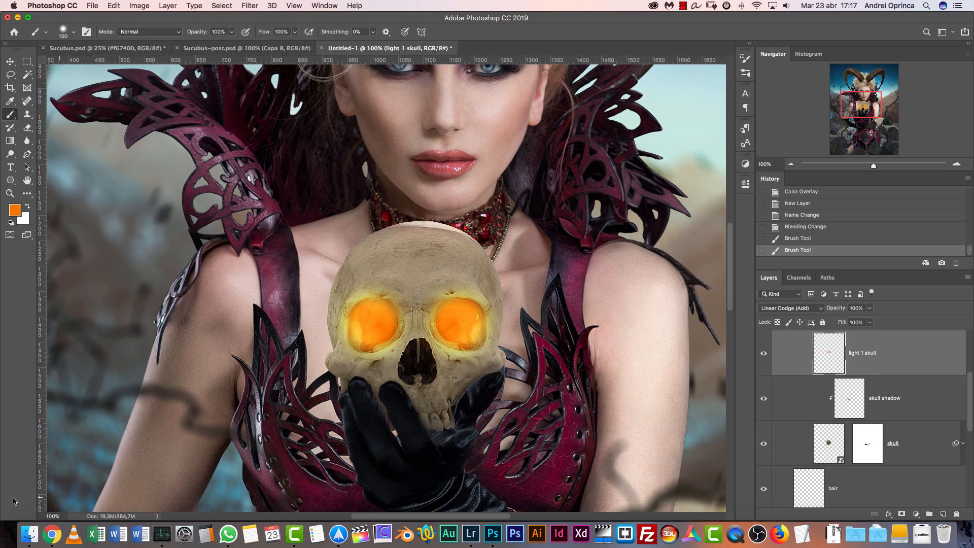
pyautogui.press('super+o')
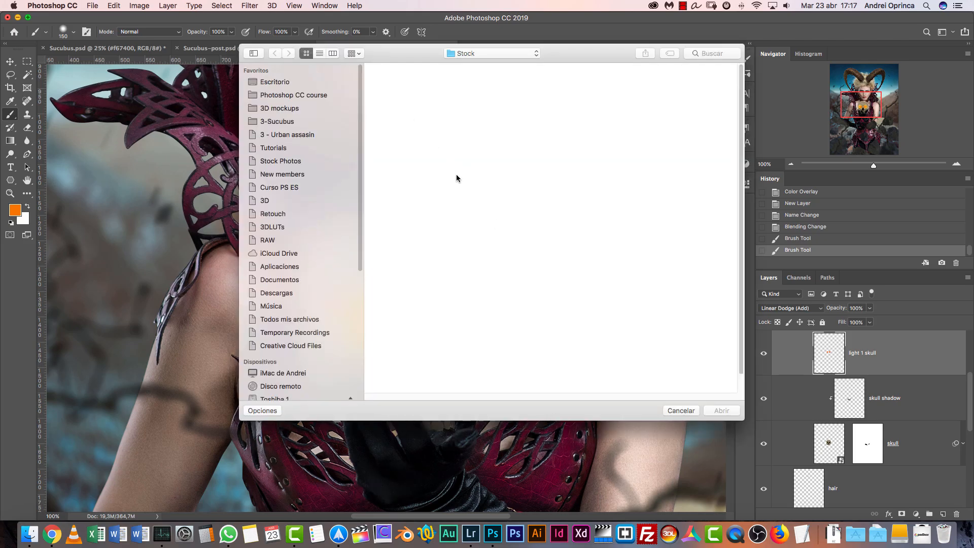
pyautogui.click(464, 196)
pyautogui.click(723, 411)
pyautogui.moveTo(551, 199); pyautogui.dragTo(552, 333)
# Cut a large circular area of the brightest red sparks with the Elliptical Marquee and close the photo without saving
pyautogui.click(27, 61)
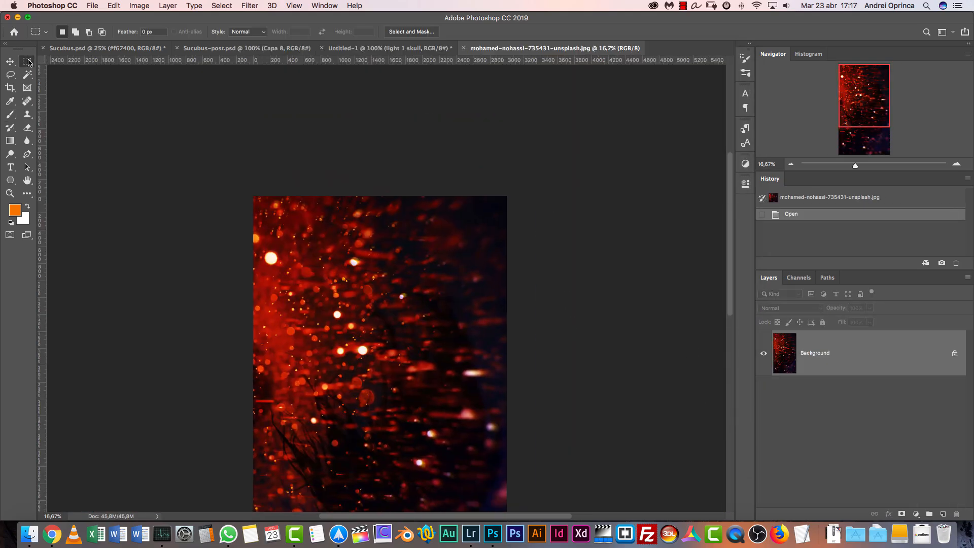
pyautogui.click(27, 61)
pyautogui.click(51, 70)
pyautogui.moveTo(324, 269); pyautogui.dragTo(332, 199)
pyautogui.press('super+r')
pyautogui.moveTo(178, 173); pyautogui.dragTo(523, 477)
pyautogui.moveTo(376, 292); pyautogui.dragTo(306, 245)
pyautogui.press('super+x')
pyautogui.press('super+w')
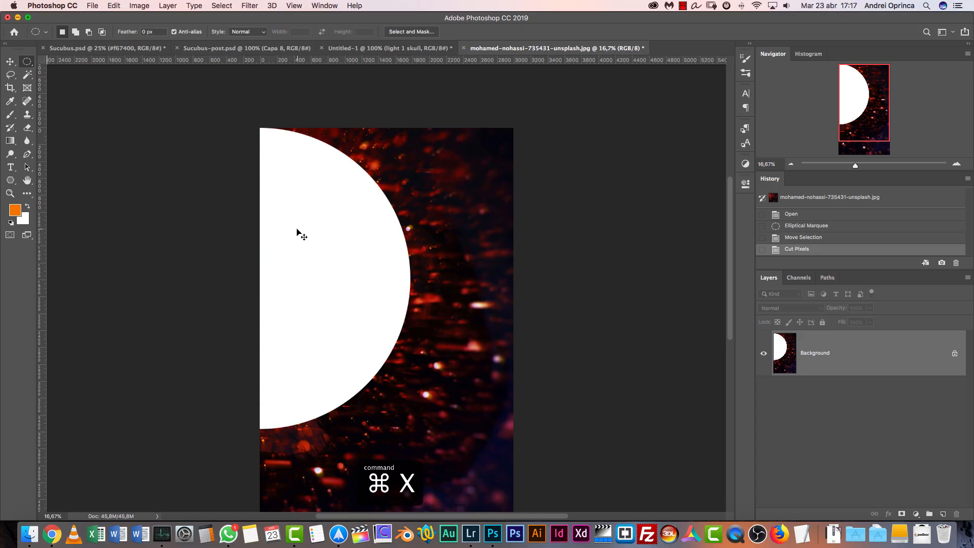
pyautogui.click(462, 185)
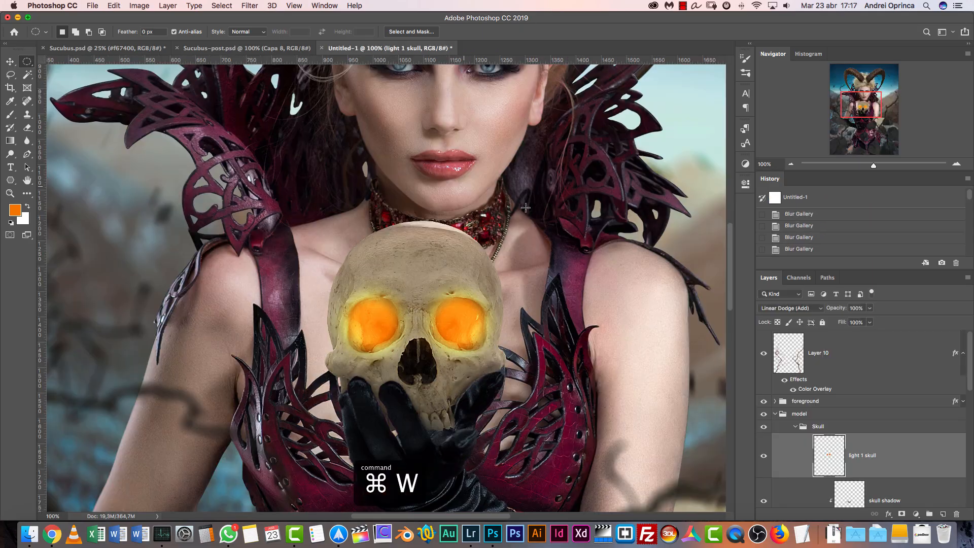
# Paste the cut sparks into a new 1781 x 3561 px document and delete its white Background layer
pyautogui.press('super+b')
pyautogui.press('Escape')
pyautogui.press('super+n')
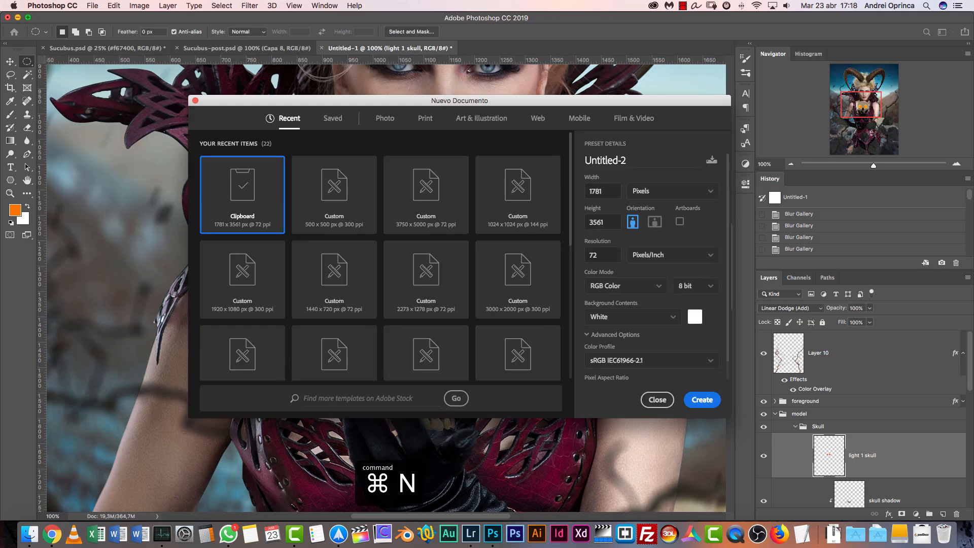
pyautogui.press('Return')
pyautogui.press('super+v')
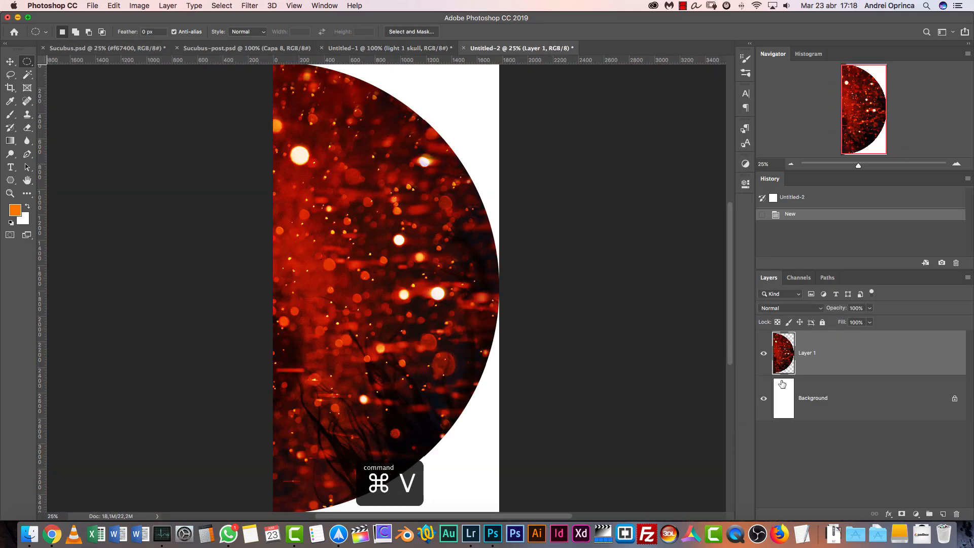
pyautogui.moveTo(911, 403); pyautogui.dragTo(957, 514)
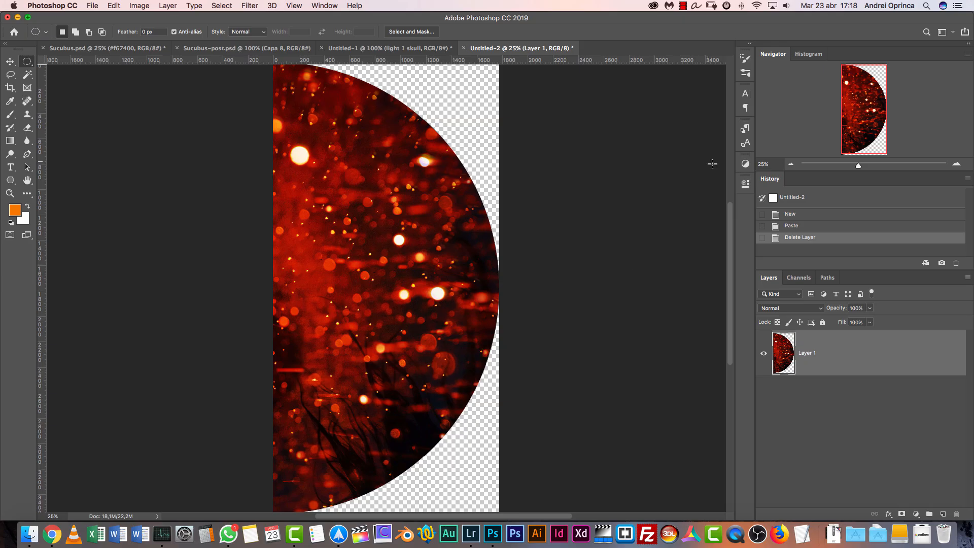
# Widen the spark document's canvas to 3800 px, anchored at the middle left so the new space extends to the right
pyautogui.press('super+minus')
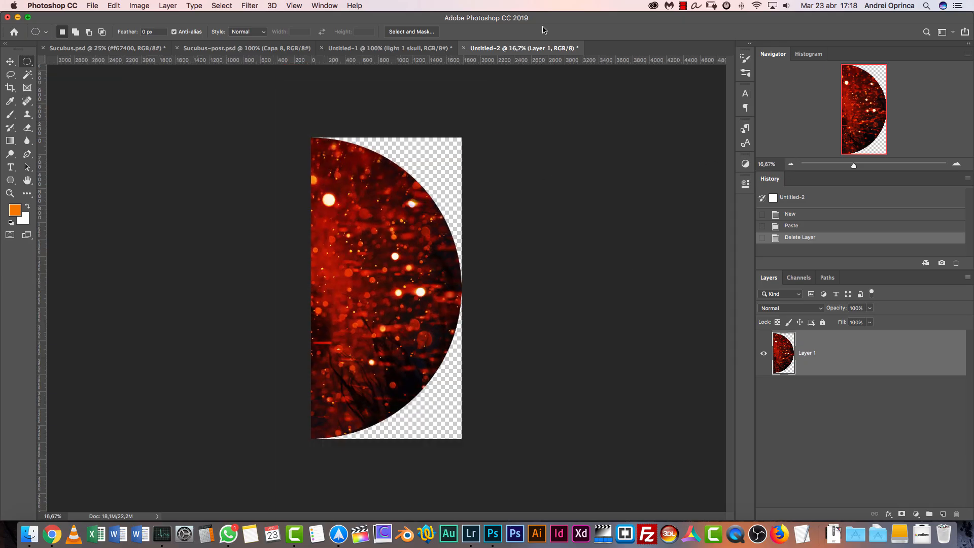
pyautogui.press('shift+super+c')
pyautogui.press('alt+super+c')
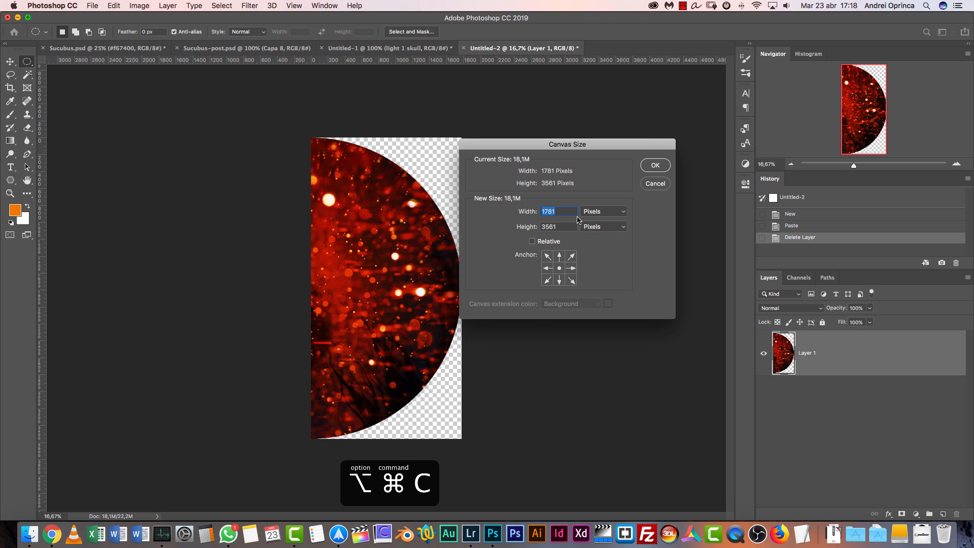
pyautogui.click(552, 266)
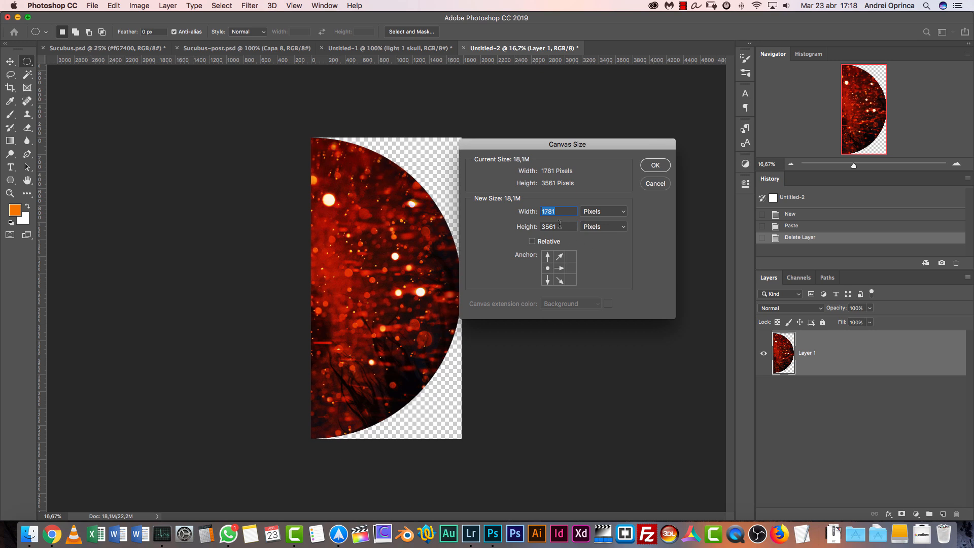
pyautogui.write('3800')
pyautogui.press('Return')
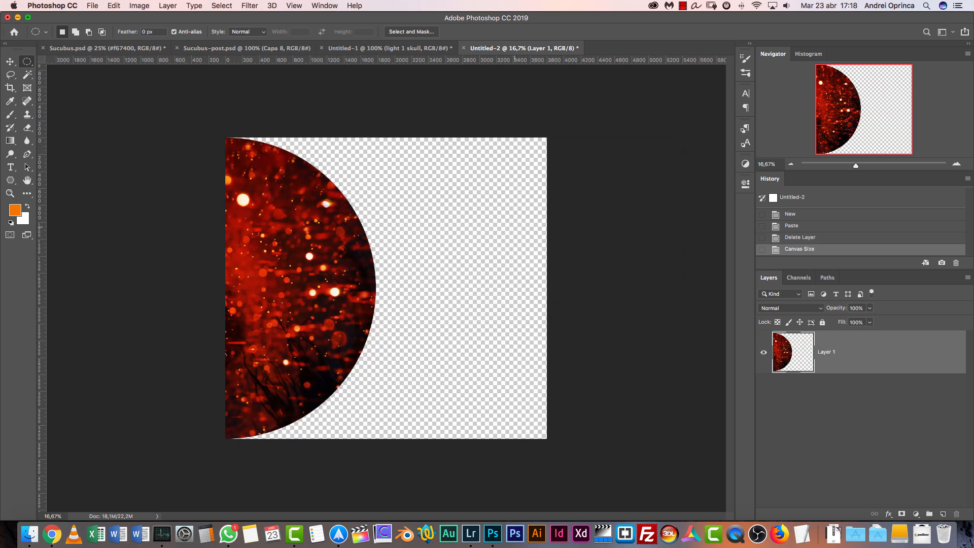
# Move the spark half-circle to the canvas's right edge and fit a duplicate flipped -100% in width and height against it, forming a full circle
pyautogui.press('v')
pyautogui.moveTo(344, 304); pyautogui.dragTo(484, 331)
pyautogui.press('super+j')
pyautogui.press('super+t')
pyautogui.moveTo(575, 147); pyautogui.dragTo(431, 338)
pyautogui.moveTo(506, 300); pyautogui.dragTo(361, 308)
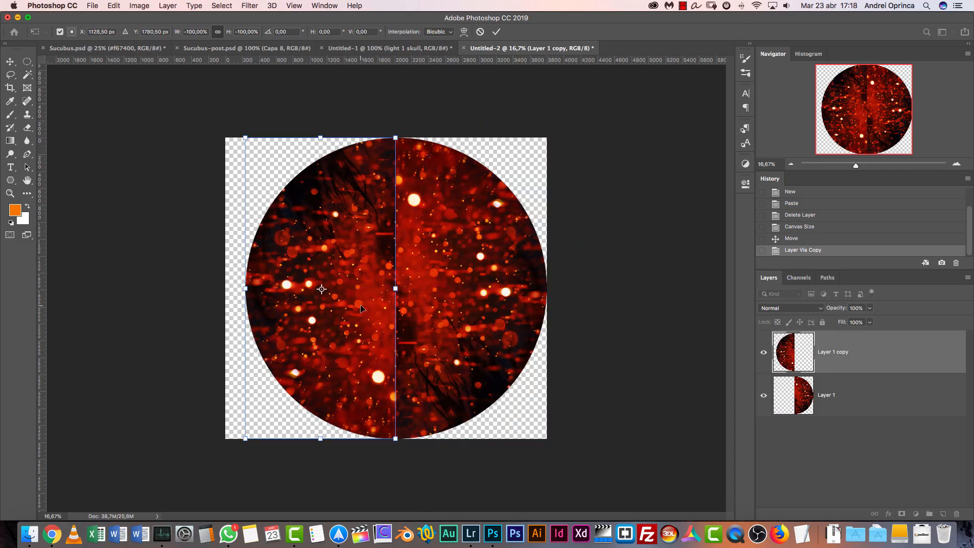
pyautogui.press('Return')
# Flip the duplicated half vertically so both halves mirror each other, and merge the two layers
pyautogui.press('super+t')
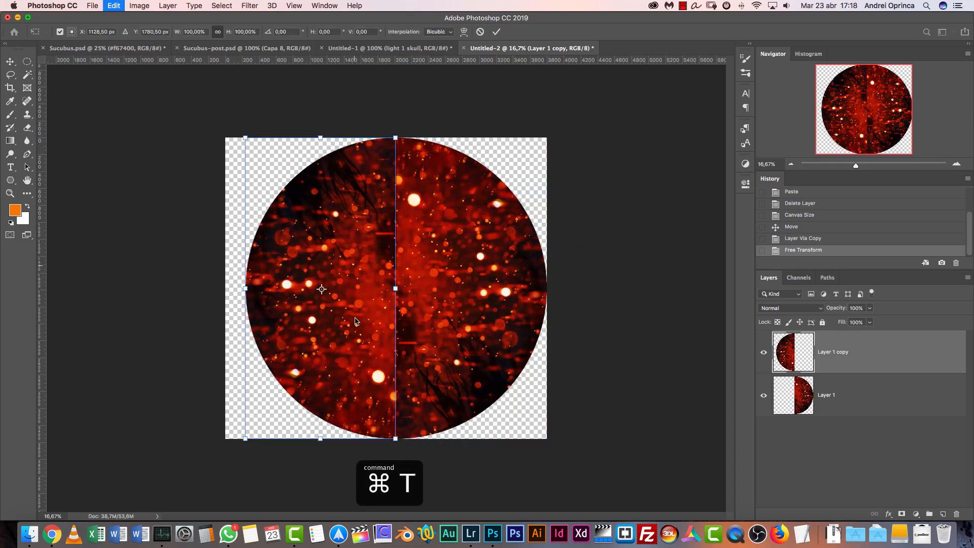
pyautogui.rightClick(346, 223)
pyautogui.click(366, 359)
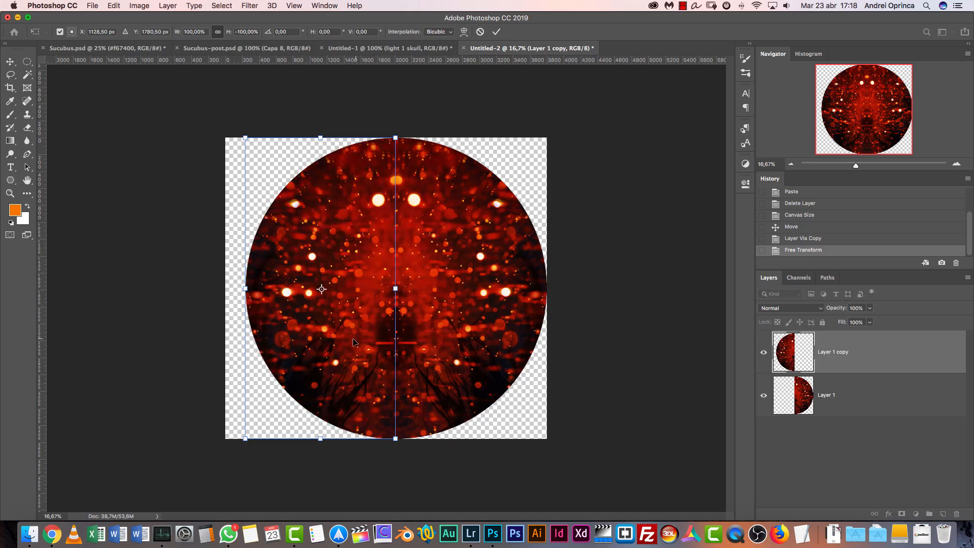
pyautogui.press('Return')
pyautogui.keyDown('shift'); pyautogui.click(853, 404); pyautogui.keyUp('shift')
pyautogui.press('super+e')
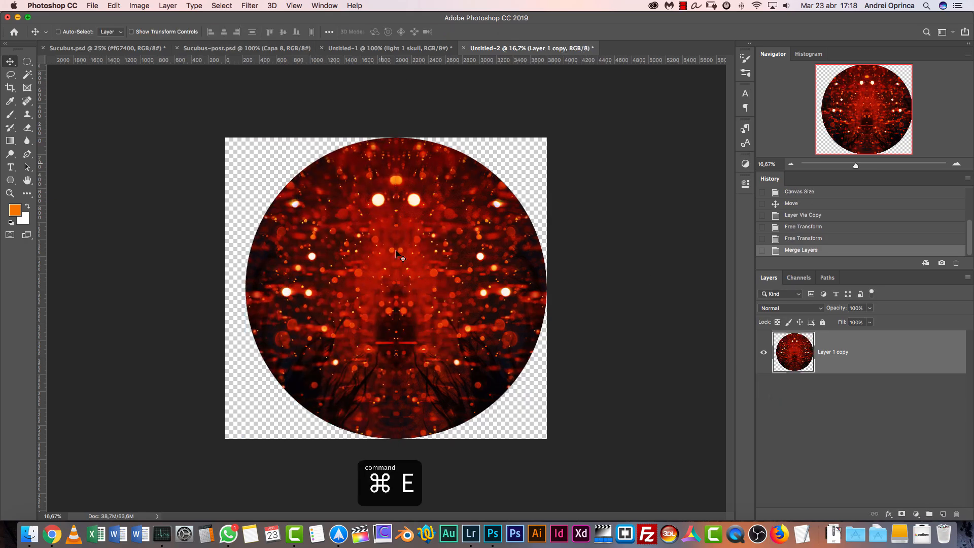
# Cut the merged spark circle, close its document without saving, and paste it above the light 1 skull layer in Untitled-1
pyautogui.press('super')
pyautogui.press('super+a')
pyautogui.press('super+x')
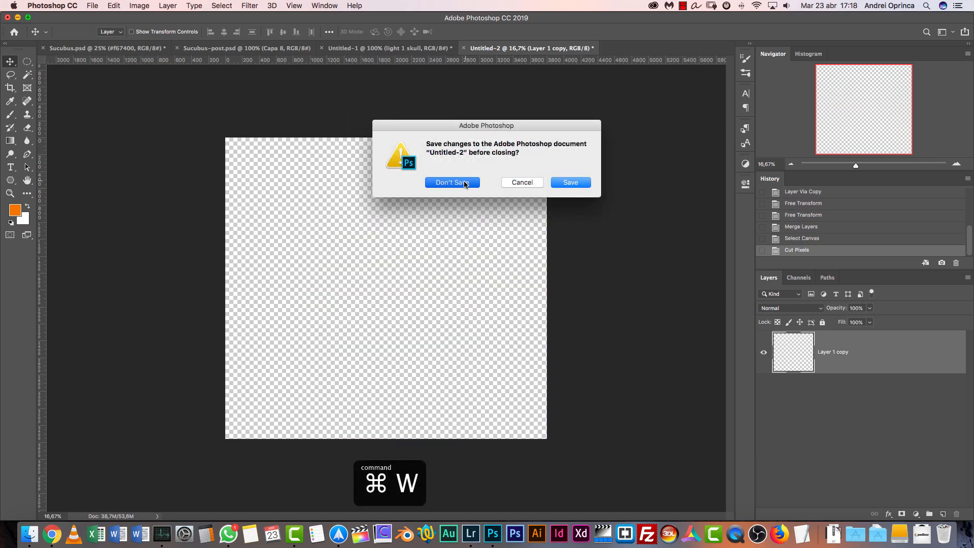
pyautogui.click(449, 184)
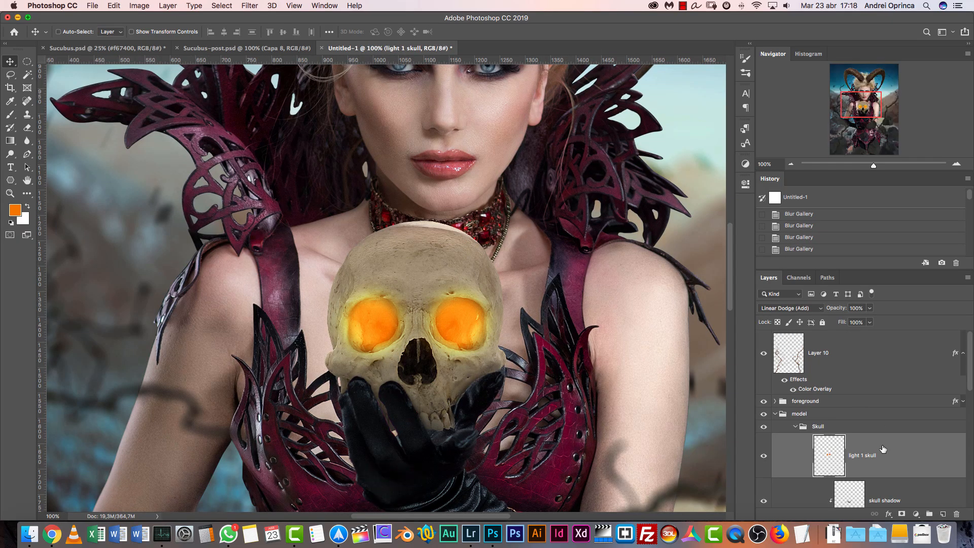
pyautogui.press('super+v')
# Scale the pasted spark circle down proportionally and position it so it covers the whole skull
pyautogui.click(791, 164)
pyautogui.press('super+t')
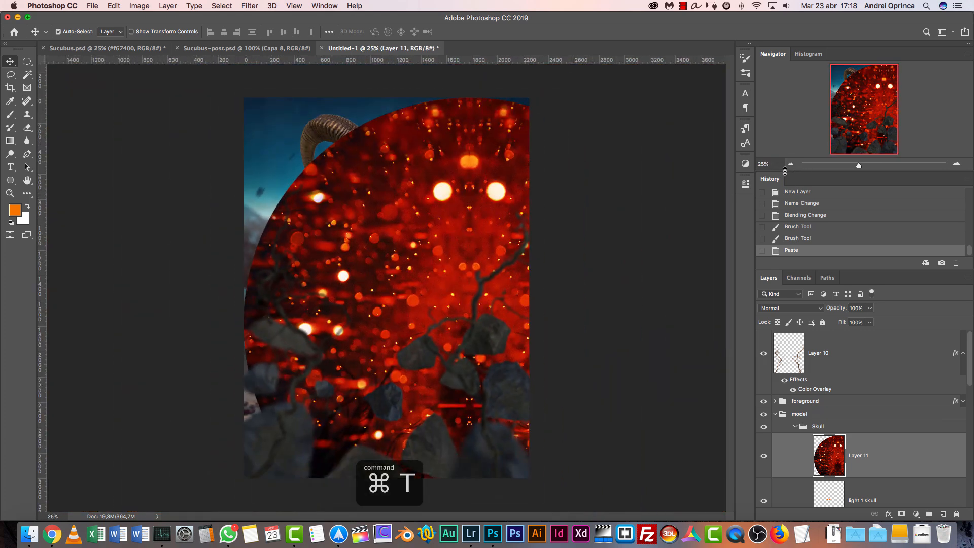
pyautogui.moveTo(698, 100); pyautogui.dragTo(400, 405)
pyautogui.moveTo(349, 447); pyautogui.dragTo(430, 248)
pyautogui.moveTo(472, 203); pyautogui.dragTo(382, 297)
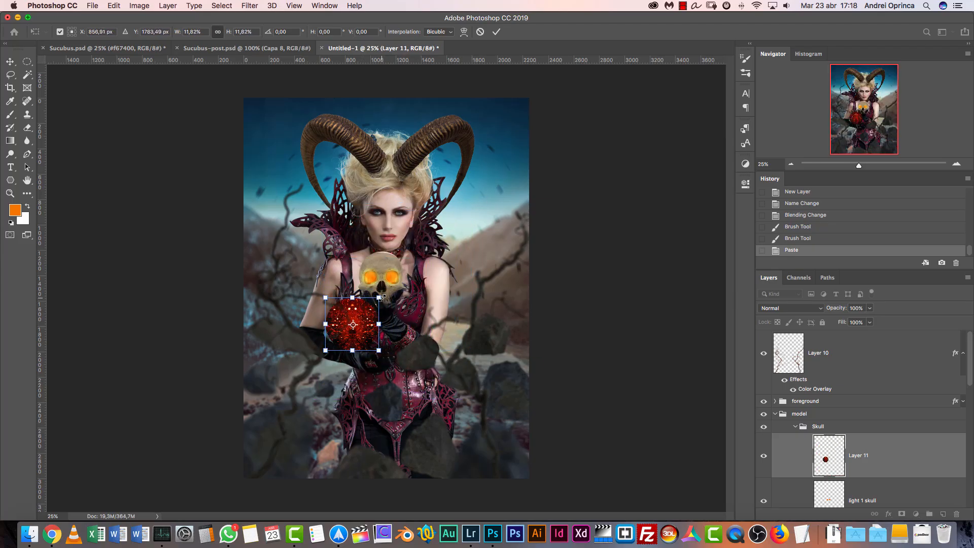
pyautogui.click(956, 164)
pyautogui.click(957, 164)
pyautogui.click(956, 165)
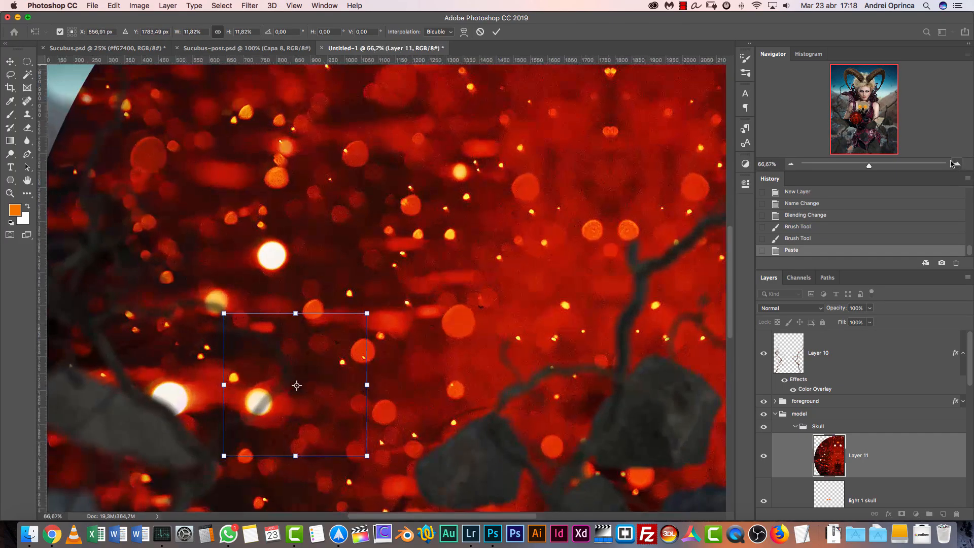
pyautogui.click(956, 164)
pyautogui.moveTo(309, 399); pyautogui.dragTo(434, 200)
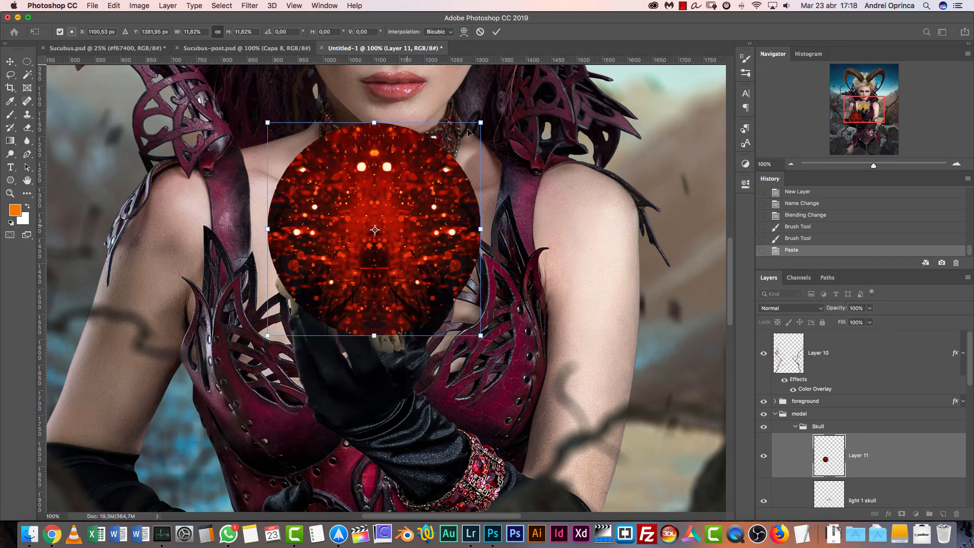
pyautogui.moveTo(482, 126); pyautogui.dragTo(530, 72)
pyautogui.moveTo(464, 162); pyautogui.dragTo(430, 203)
pyautogui.press('Return')
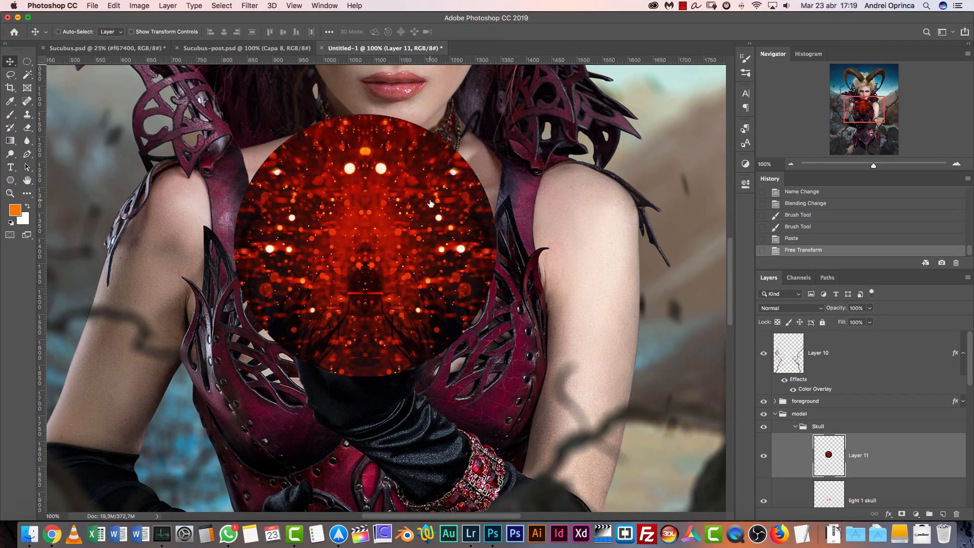
# Clip the spark circle layer to the light 1 skull layer so the sparks show only inside the eye glow
pyautogui.scroll(-3, 969, 372)
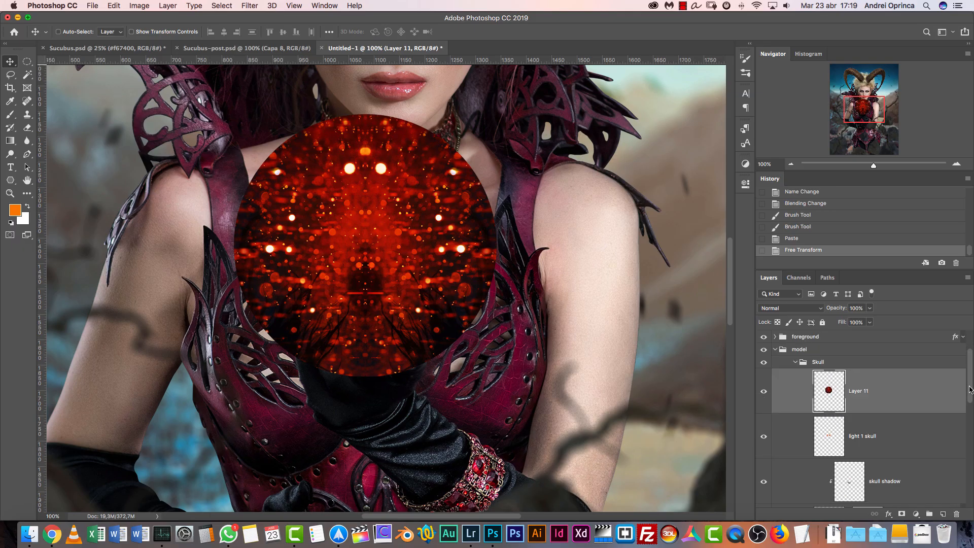
pyautogui.click(781, 419)
pyautogui.click(764, 391)
pyautogui.click(764, 436)
pyautogui.click(764, 436)
pyautogui.click(764, 436)
pyautogui.click(764, 436)
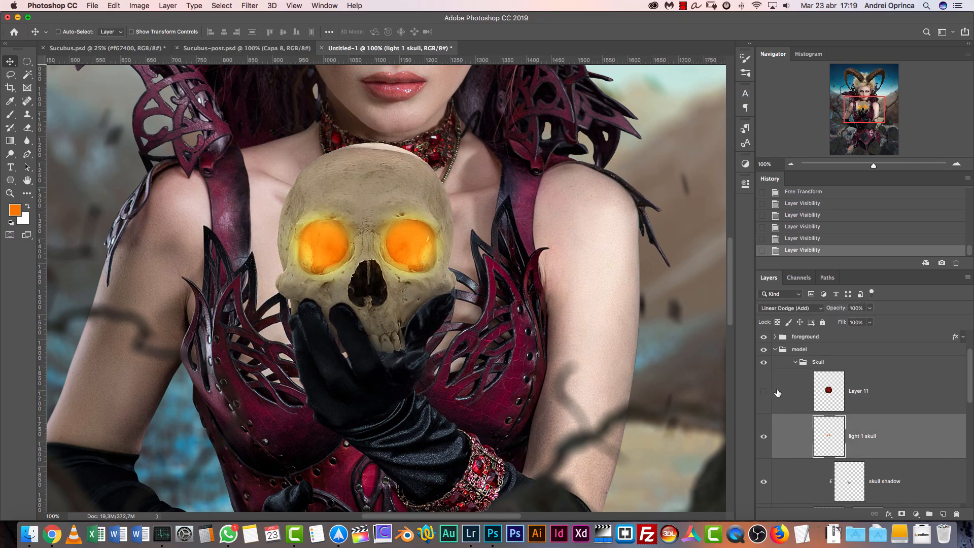
pyautogui.click(764, 391)
pyautogui.keyDown('alt'); pyautogui.click(894, 409); pyautogui.keyUp('alt')
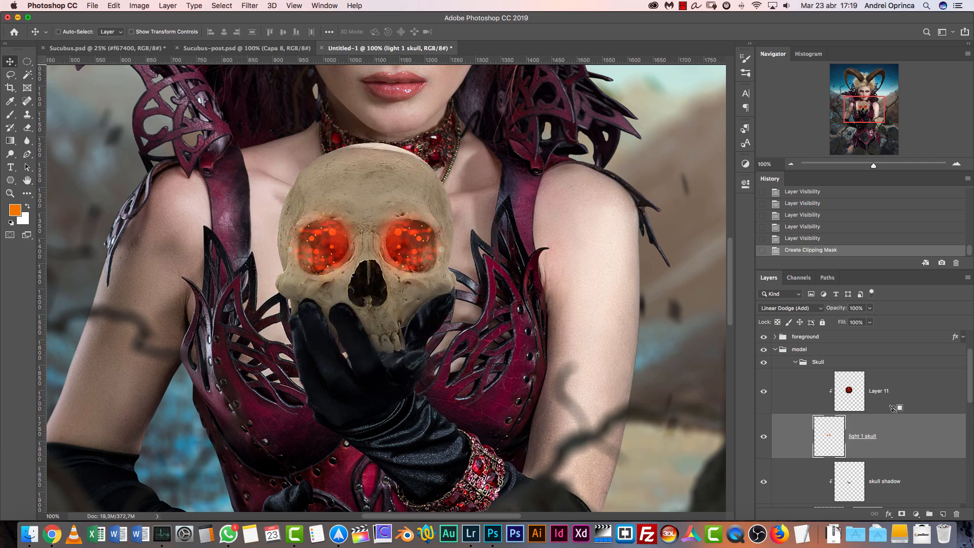
# Set the clipped spark layer's blending mode to Color Dodge
pyautogui.click(903, 397)
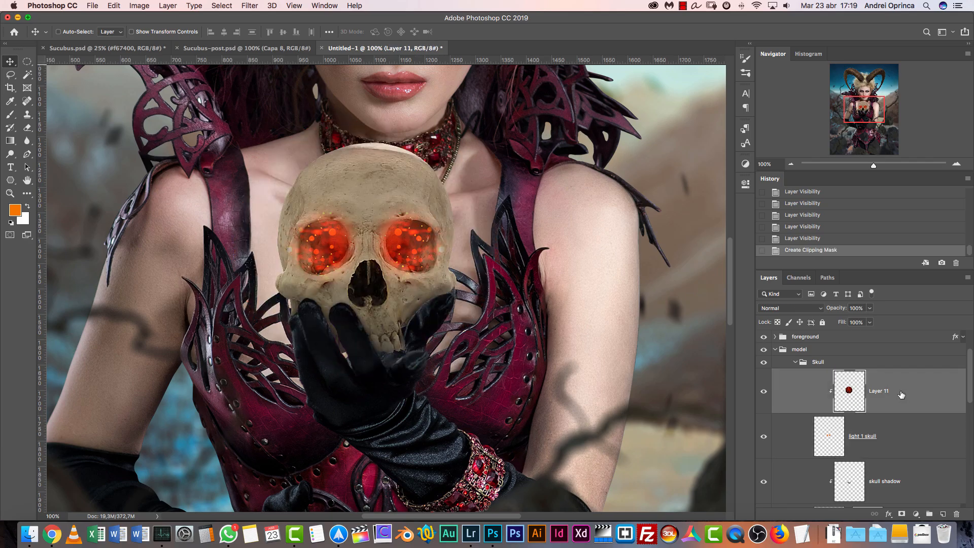
pyautogui.click(791, 308)
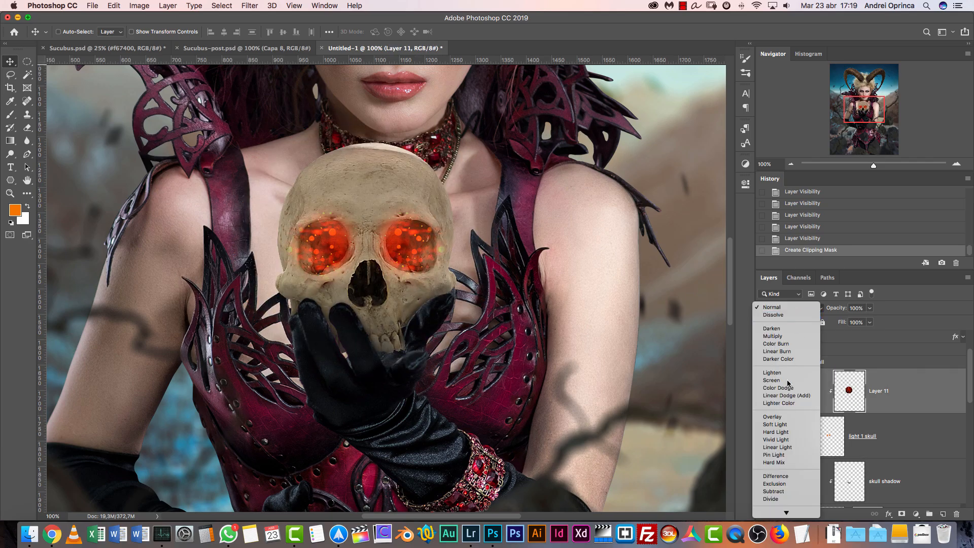
pyautogui.click(782, 388)
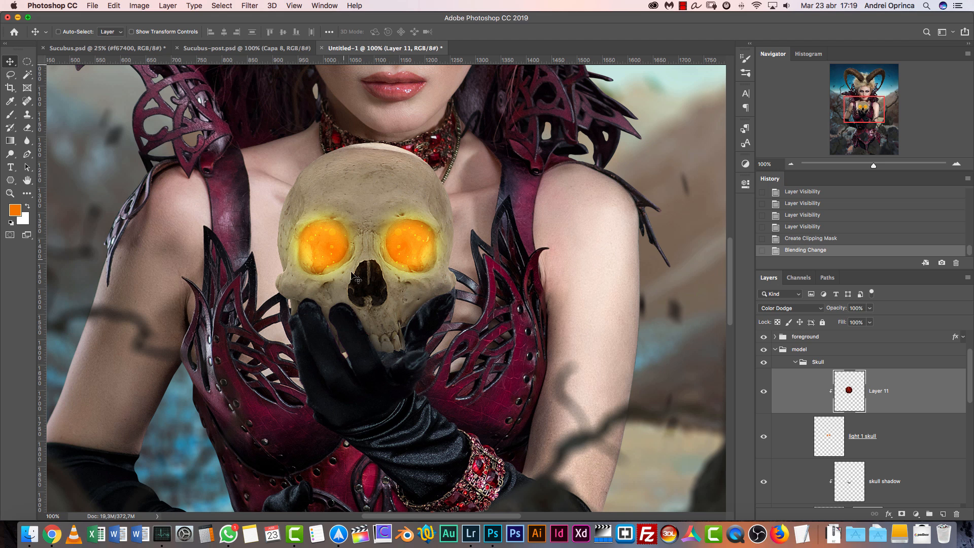
# Shrink the spark circle to roughly the skull's width and reposition it so sparks fall inside both eye sockets
pyautogui.moveTo(380, 281); pyautogui.dragTo(404, 271)
pyautogui.press('super+t')
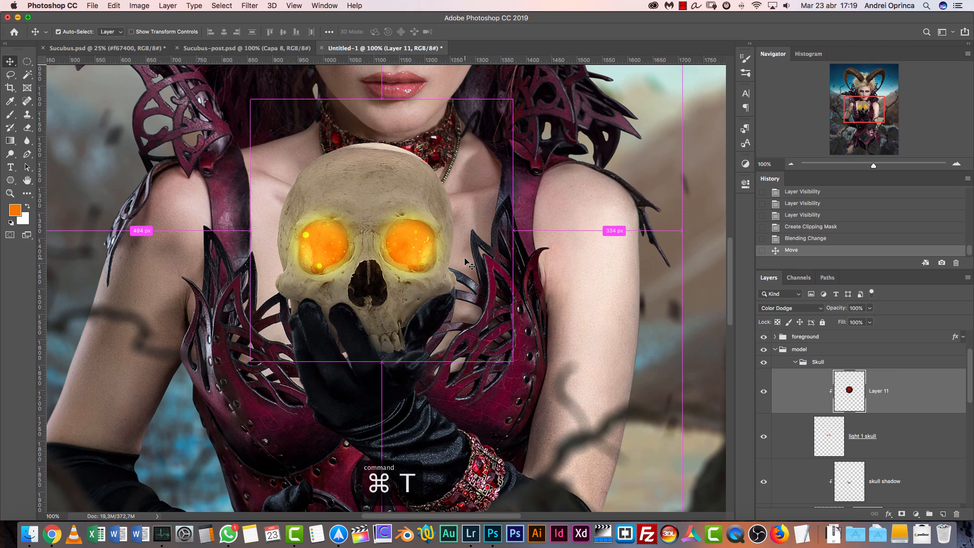
pyautogui.moveTo(511, 101); pyautogui.dragTo(431, 183)
pyautogui.moveTo(406, 227); pyautogui.dragTo(431, 209)
pyautogui.press('Return')
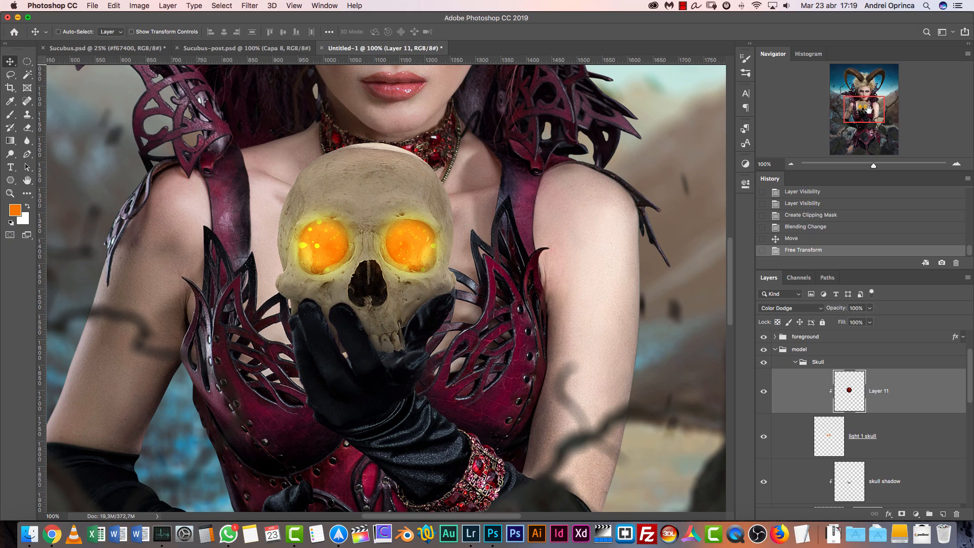
# Check the particles around the skull in Sucubus-post.psd and add a new layer named particles above the spark layer in Untitled-1
pyautogui.moveTo(871, 111); pyautogui.dragTo(869, 107)
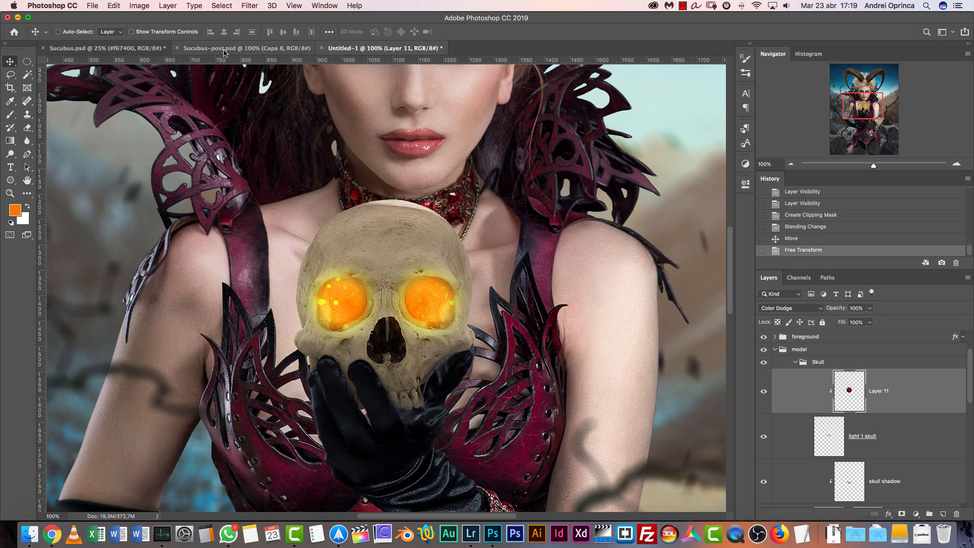
pyautogui.click(155, 49)
pyautogui.click(239, 48)
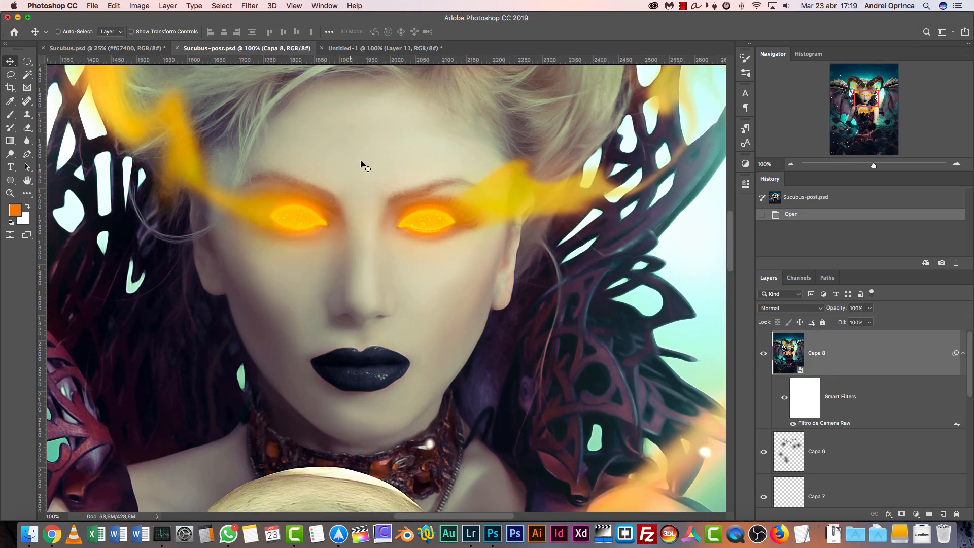
pyautogui.scroll(-10, 423, 399)
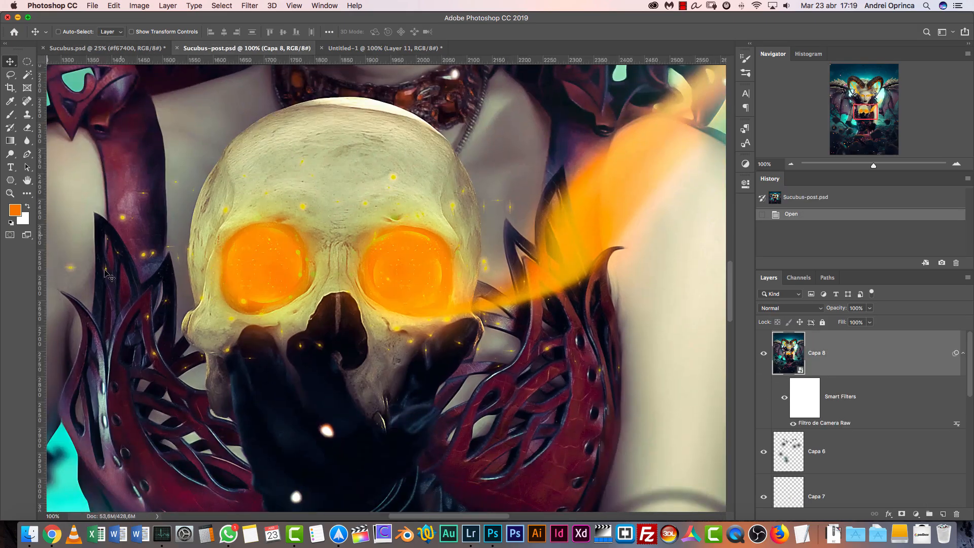
pyautogui.click(382, 48)
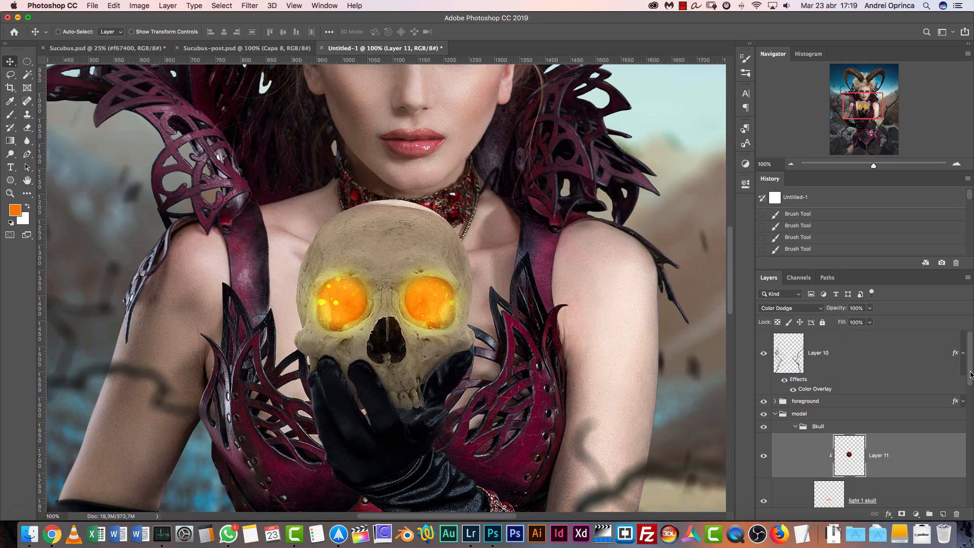
pyautogui.click(943, 514)
pyautogui.doubleClick(858, 456)
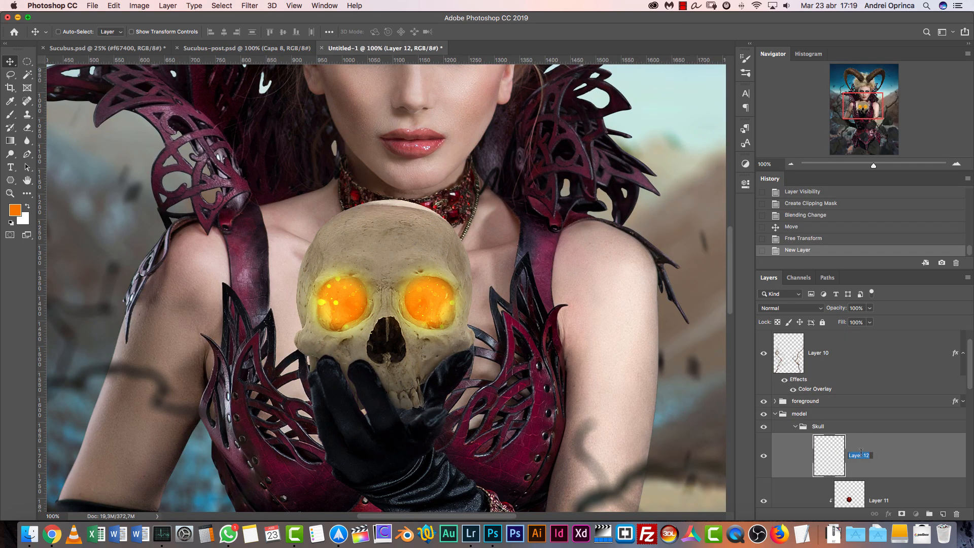
pyautogui.write('part')
pyautogui.press('Return')
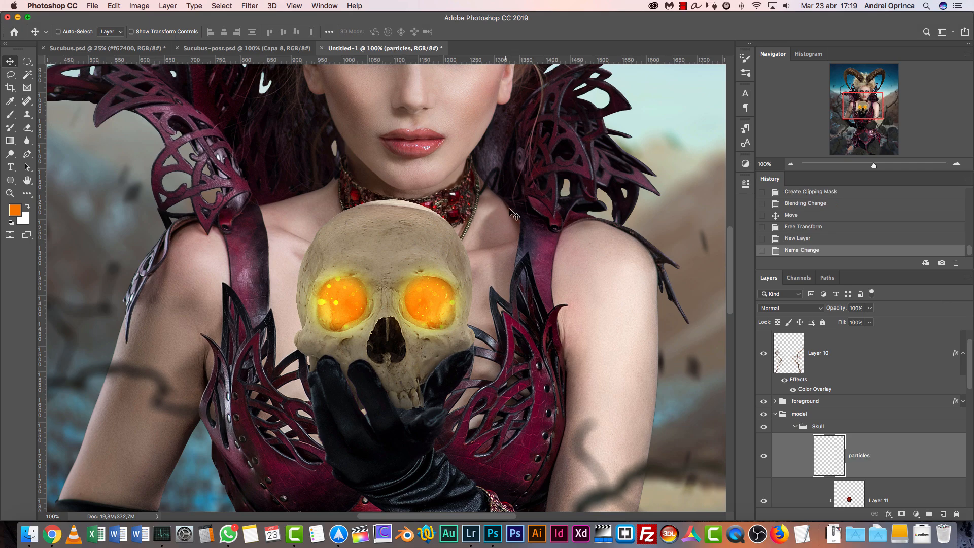
# Set up a tiny 1 px round brush with maximum hardness for painting particles
pyautogui.press('b')
pyautogui.press('[')
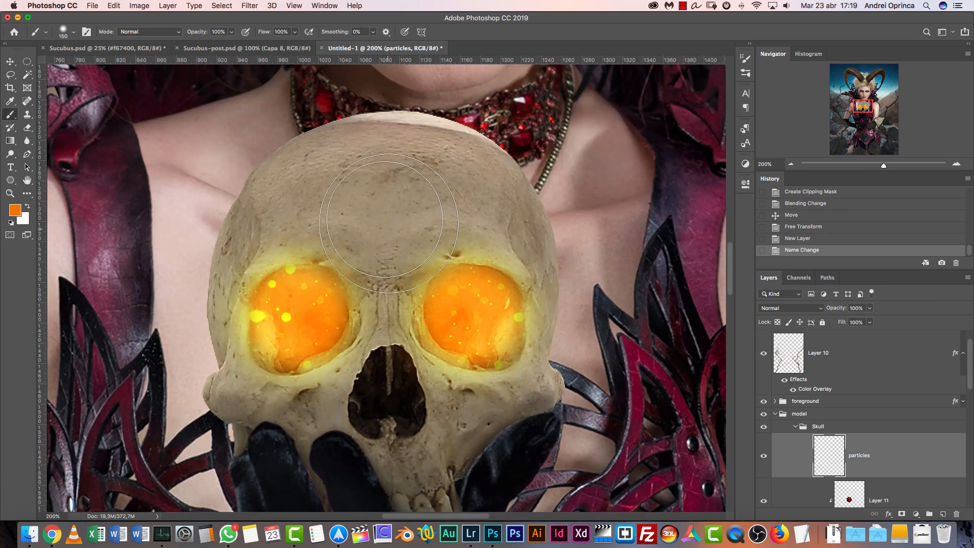
pyautogui.rightClick(367, 199)
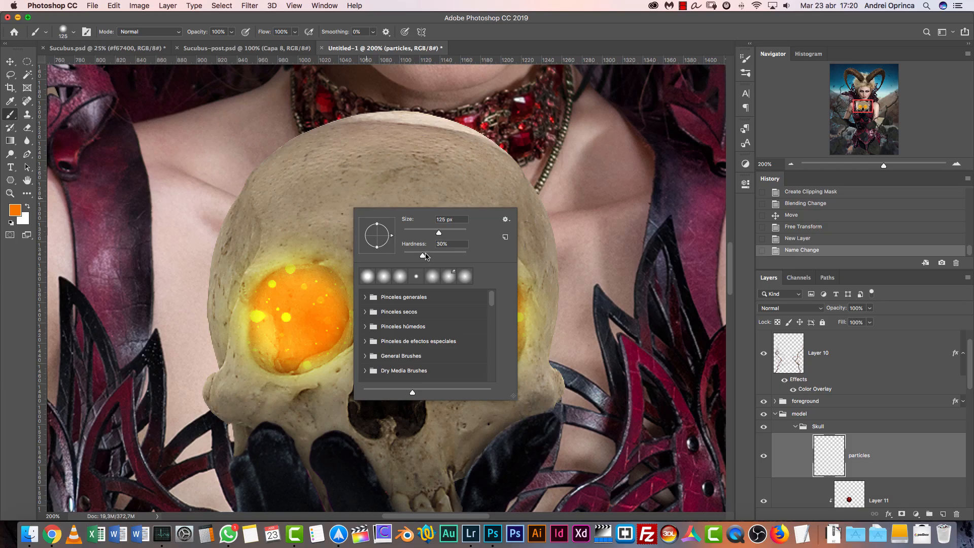
pyautogui.moveTo(416, 253); pyautogui.dragTo(519, 242)
pyautogui.moveTo(415, 233); pyautogui.dragTo(407, 233)
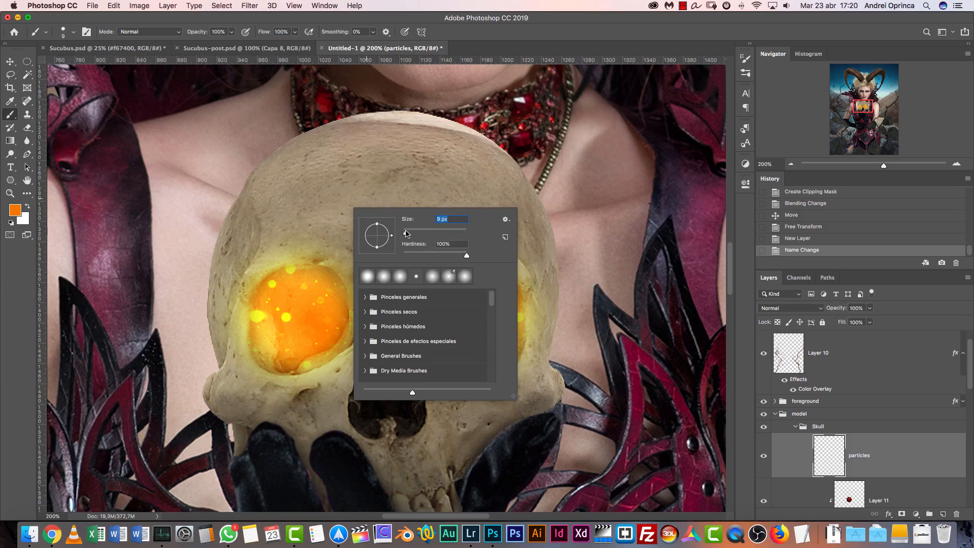
pyautogui.click(808, 445)
pyautogui.press('[')
pyautogui.press('[')
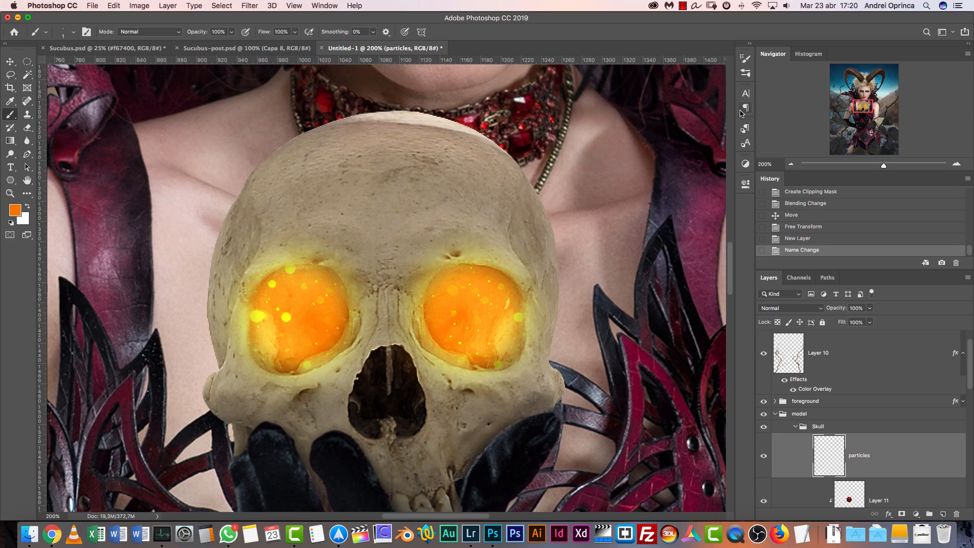
# Try painting small scattered orange particles around the skull on the particles layer
pyautogui.click(745, 65)
pyautogui.click(745, 64)
pyautogui.click(387, 213)
pyautogui.click(528, 188)
pyautogui.click(571, 254)
pyautogui.click(592, 304)
pyautogui.click(300, 190)
pyautogui.moveTo(239, 190); pyautogui.dragTo(234, 191)
pyautogui.moveTo(166, 254); pyautogui.dragTo(163, 258)
pyautogui.moveTo(138, 331); pyautogui.dragTo(144, 331)
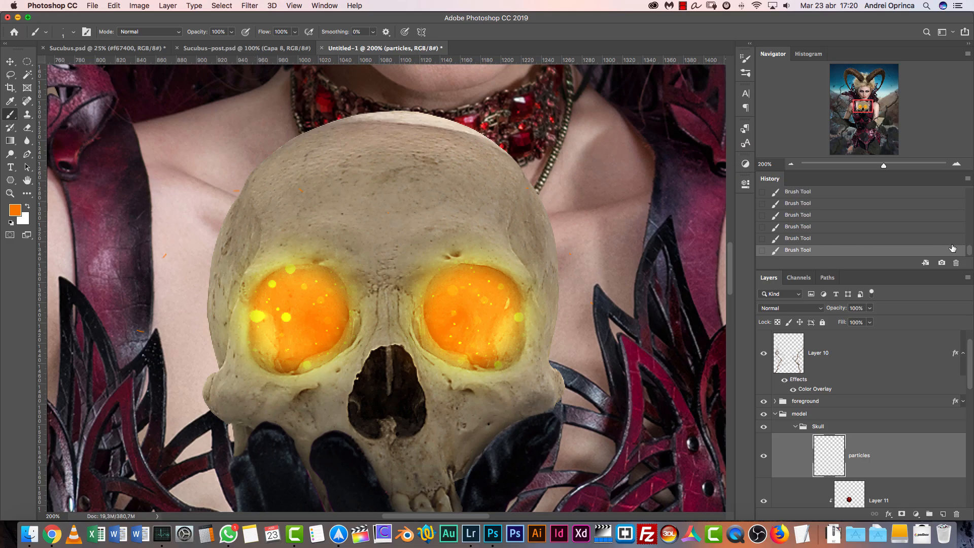
pyautogui.scroll(3, 969, 250)
pyautogui.click(800, 204)
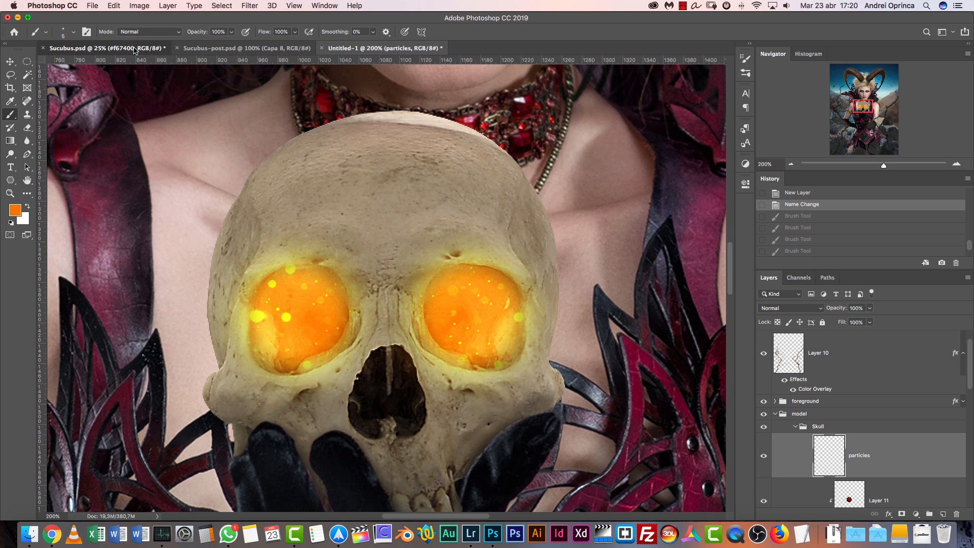
# Examine the size and spread of the glowing particles around the skull in Sucubus.psd at 100% zoom
pyautogui.click(102, 47)
pyautogui.press('super+1')
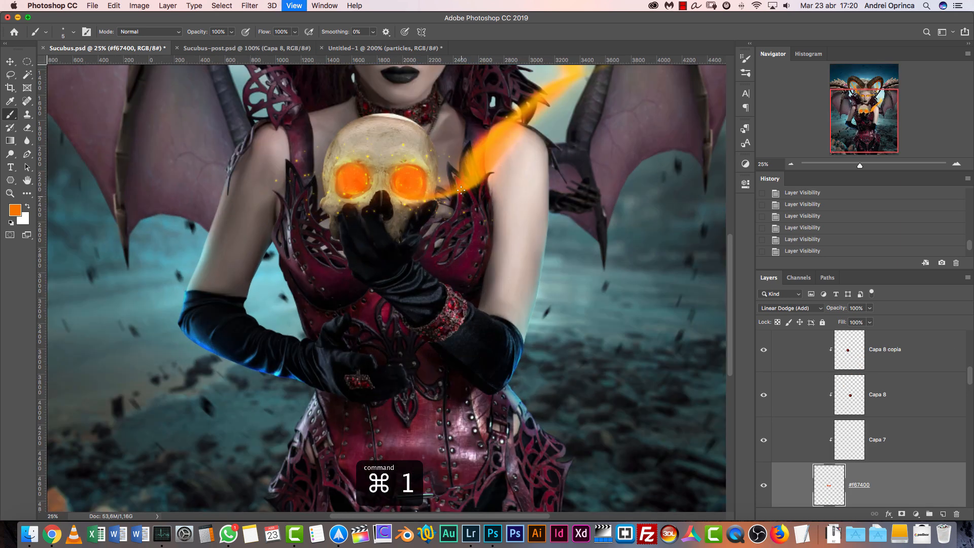
pyautogui.scroll(10, 535, 383)
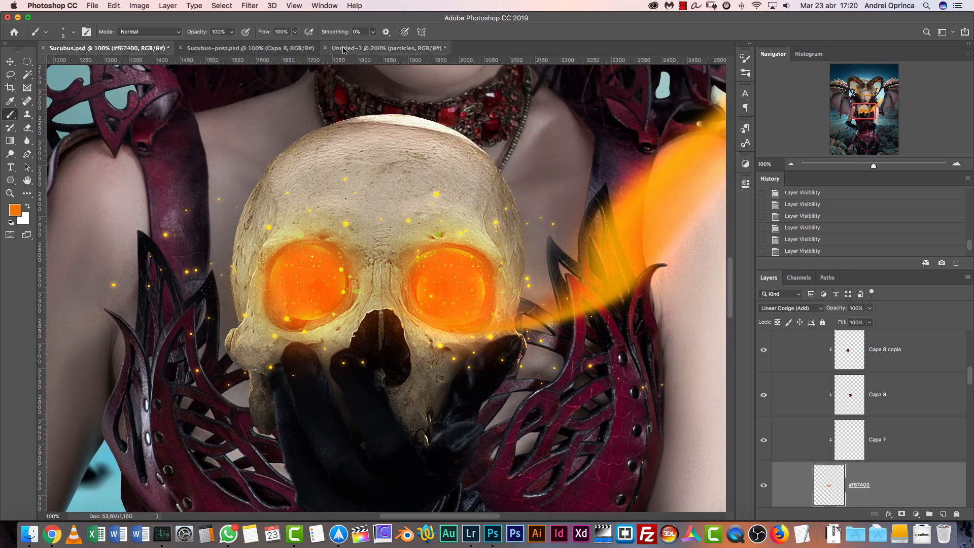
# In Untitled-1, give the small round brush wide spacing, 1000% scatter and 72% size jitter
pyautogui.click(389, 48)
pyautogui.moveTo(482, 305); pyautogui.dragTo(499, 199)
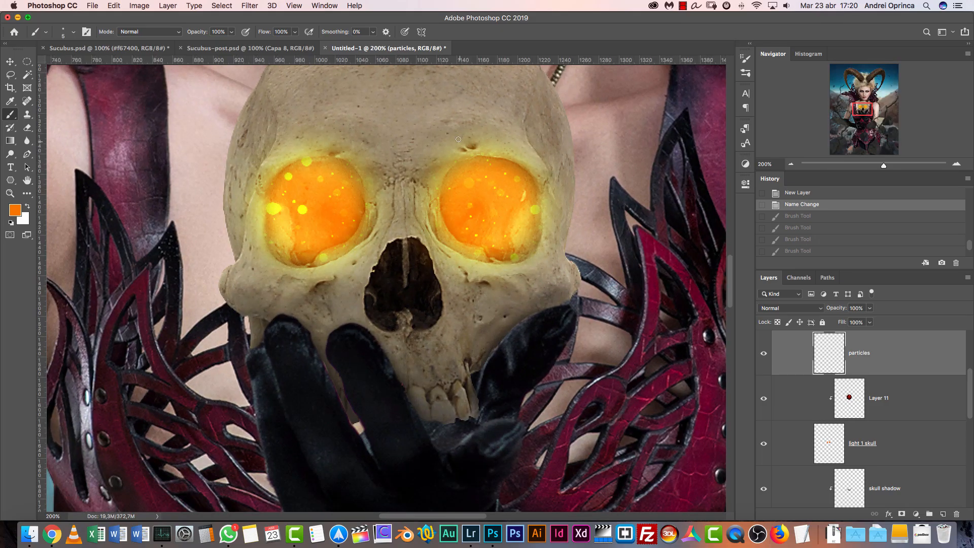
pyautogui.click(747, 59)
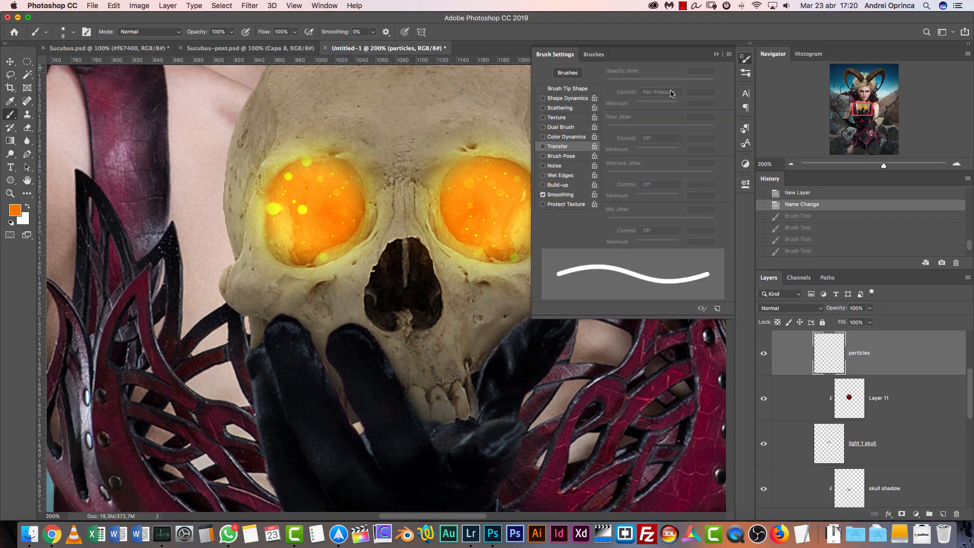
pyautogui.click(564, 90)
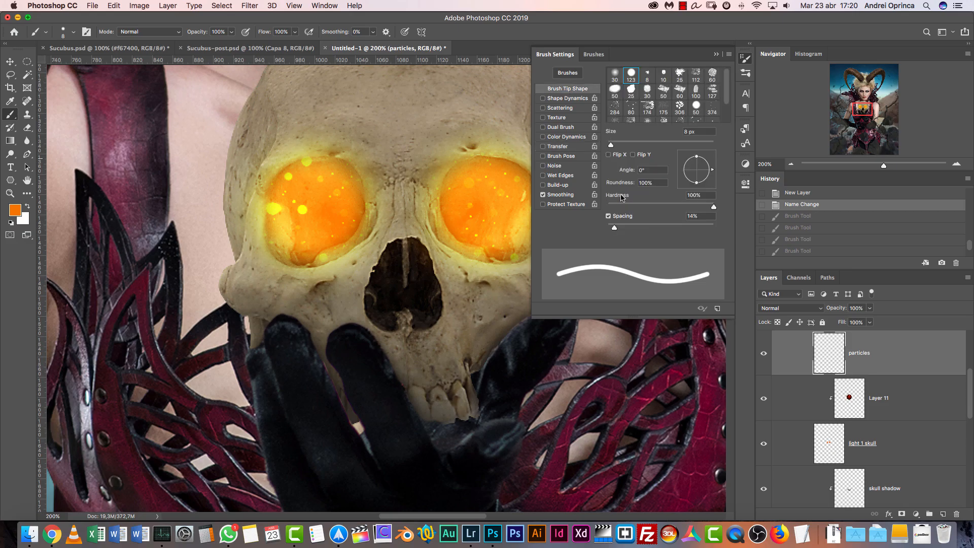
pyautogui.moveTo(622, 225); pyautogui.dragTo(692, 222)
pyautogui.click(565, 108)
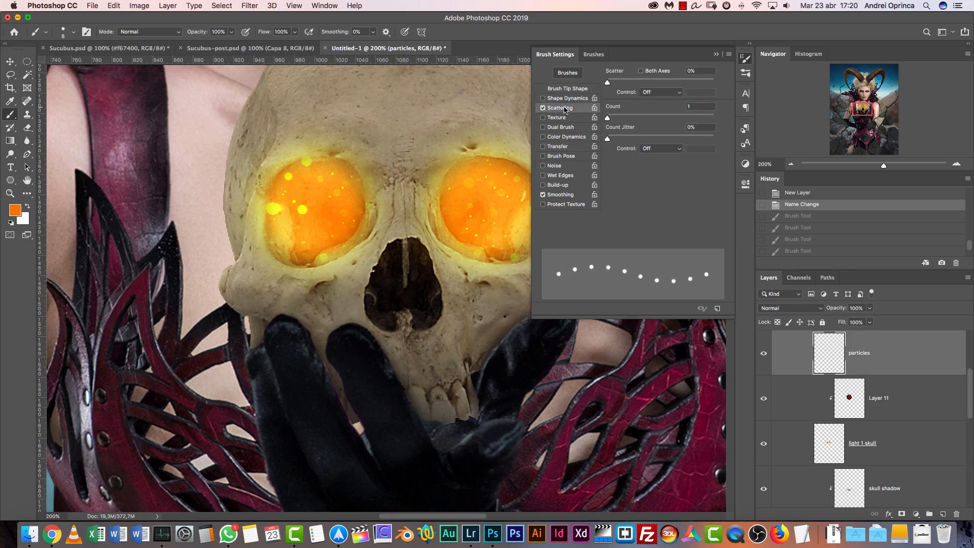
pyautogui.moveTo(612, 81); pyautogui.dragTo(770, 93)
pyautogui.click(566, 100)
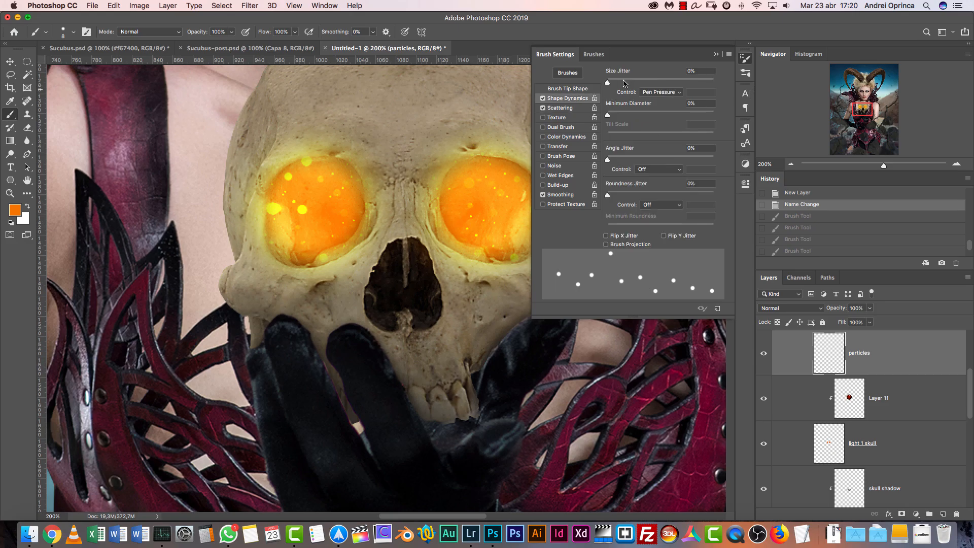
pyautogui.moveTo(608, 82)
pyautogui.mouseDown()
pyautogui.moveTo(694, 82)
pyautogui.moveTo(685, 83)
pyautogui.mouseUp()
# Try a scattered orange particle stroke across the skull's forehead and undo it
pyautogui.moveTo(436, 178); pyautogui.dragTo(346, 293)
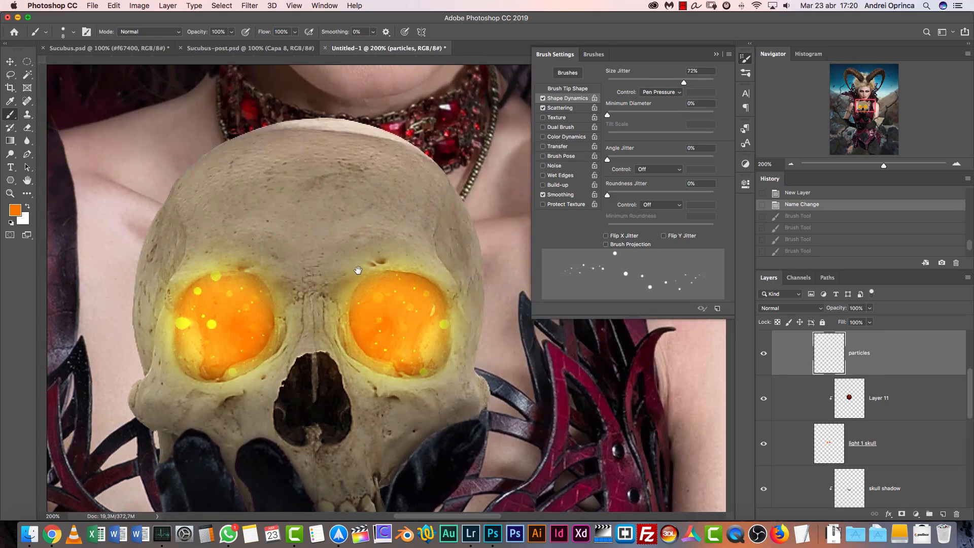
pyautogui.moveTo(224, 244); pyautogui.dragTo(132, 248)
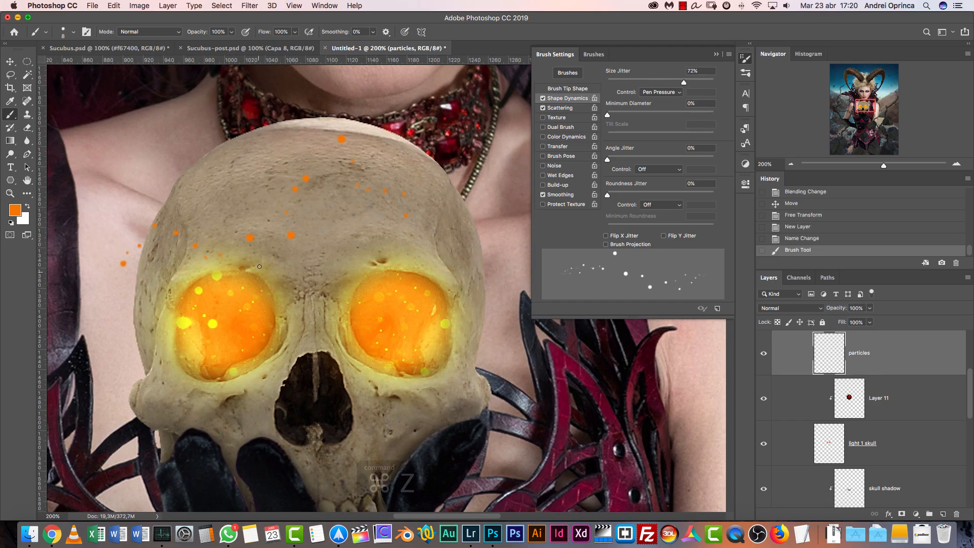
pyautogui.press('super+z')
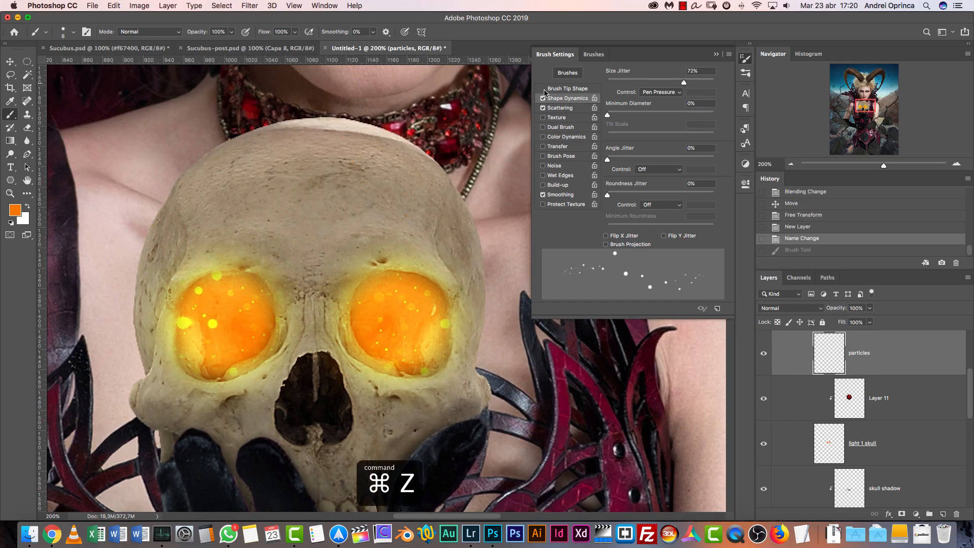
# Set the brush spacing to 500% and check its shape dynamics and scattering settings
pyautogui.click(579, 88)
pyautogui.moveTo(699, 227); pyautogui.dragTo(703, 228)
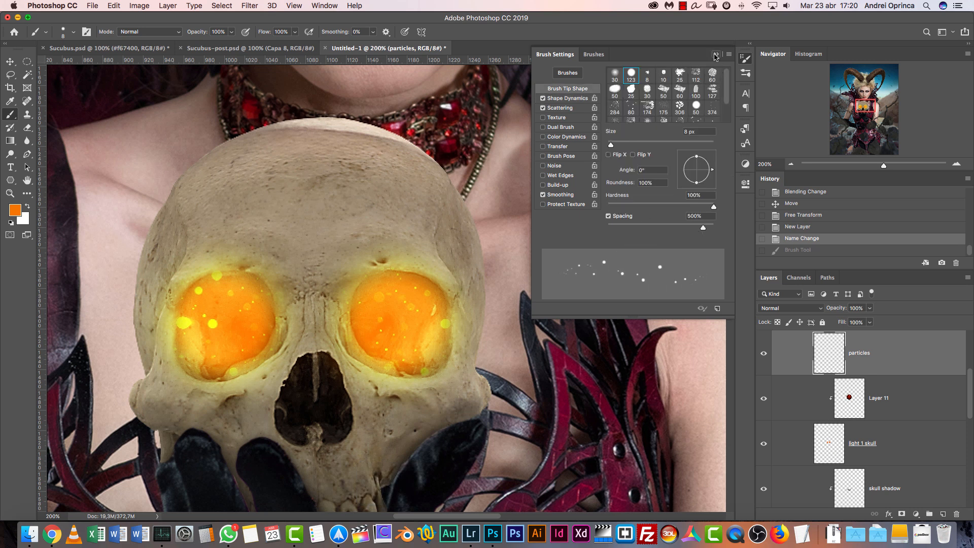
pyautogui.click(576, 99)
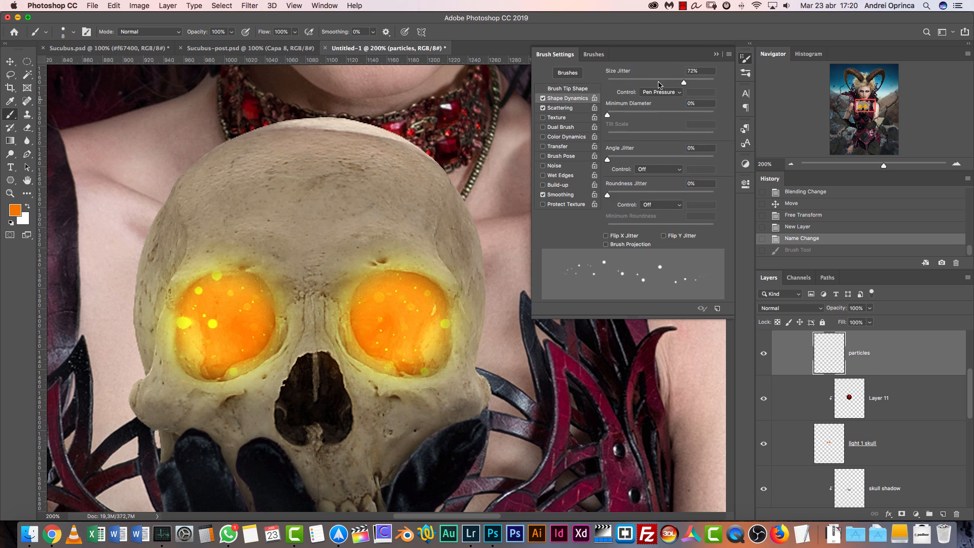
pyautogui.click(572, 108)
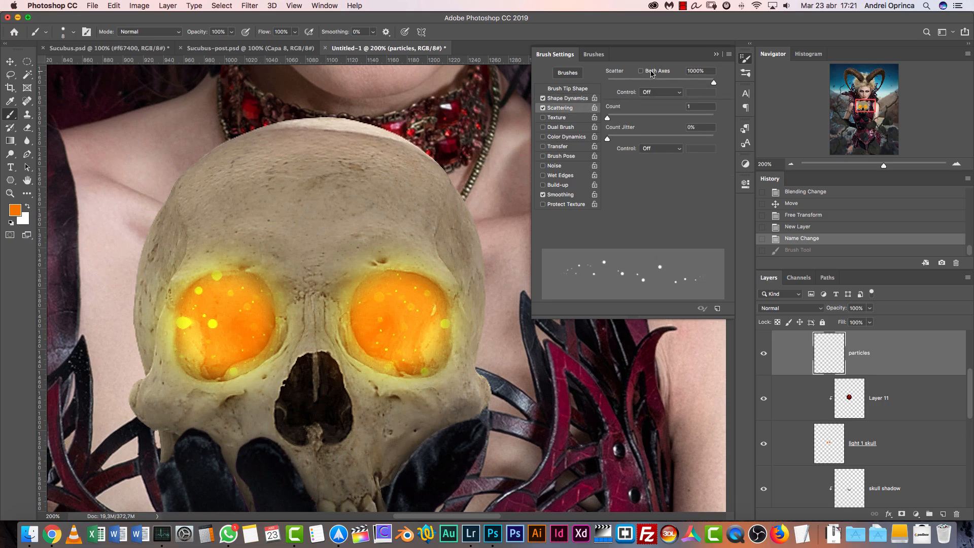
pyautogui.click(714, 54)
# Change the foreground color to the yellow-orange ffa800
pyautogui.moveTo(448, 303); pyautogui.dragTo(468, 287)
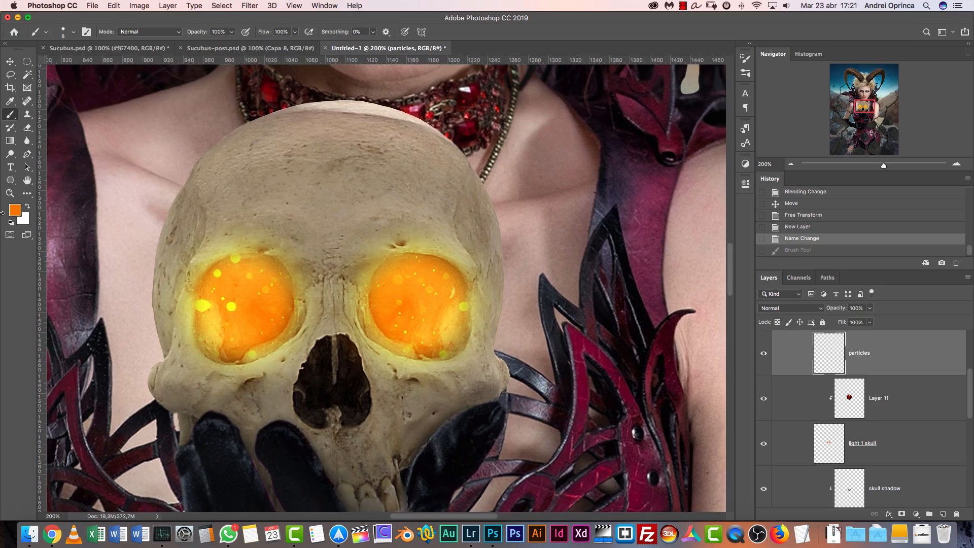
pyautogui.click(22, 213)
pyautogui.moveTo(733, 359); pyautogui.dragTo(732, 356)
pyautogui.moveTo(716, 252); pyautogui.dragTo(753, 232)
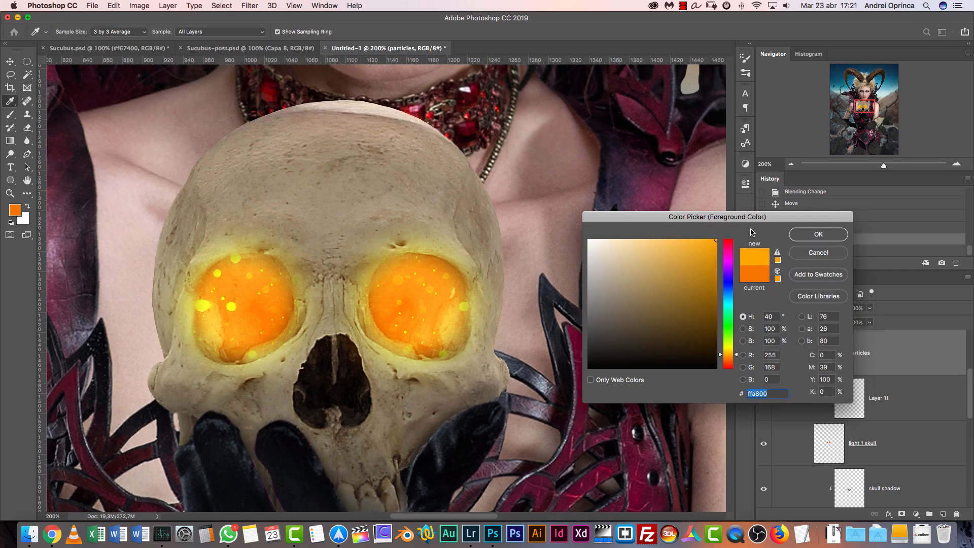
pyautogui.click(833, 239)
# Try a yellow-orange particle stroke across the skull's forehead and undo it
pyautogui.moveTo(308, 190)
pyautogui.mouseDown()
pyautogui.moveTo(386, 174)
pyautogui.moveTo(457, 190)
pyautogui.mouseUp()
pyautogui.press('super+z')
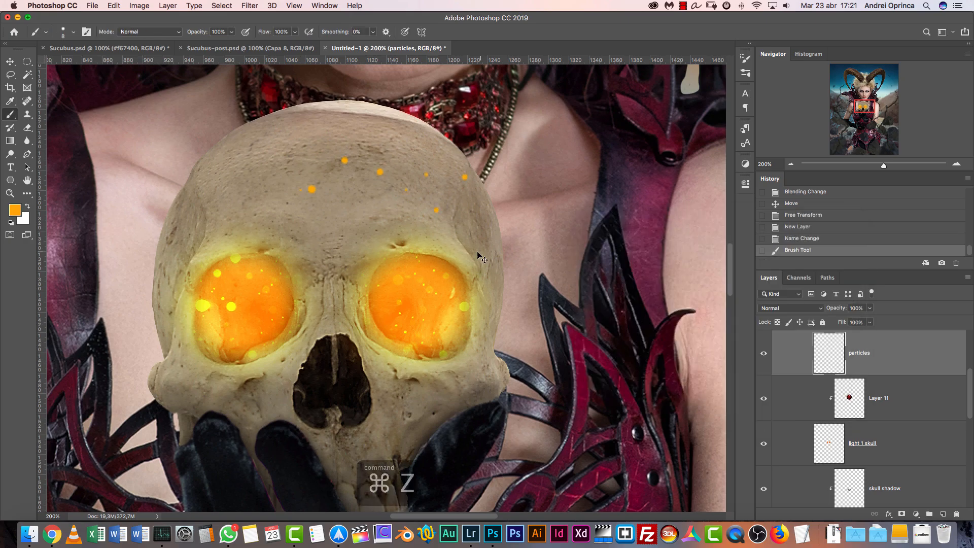
pyautogui.press('super+z')
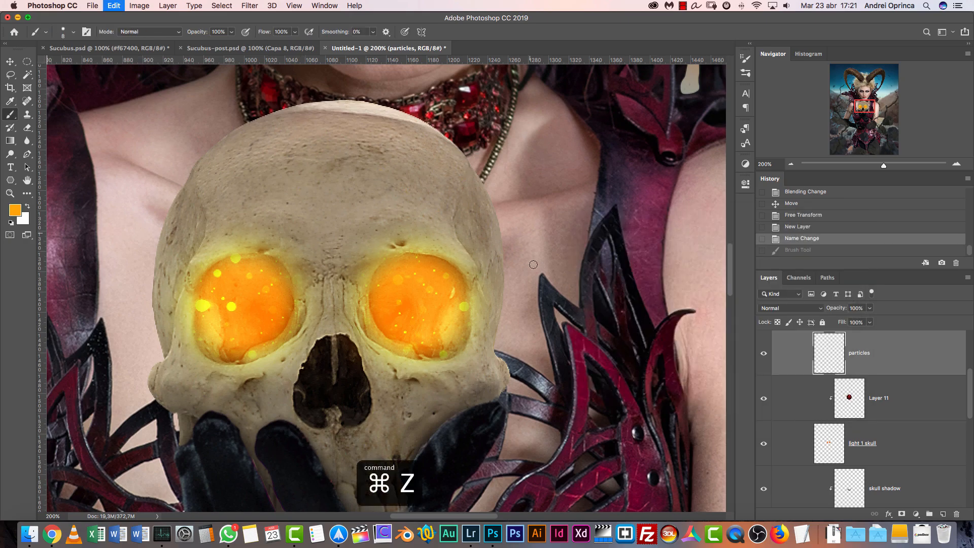
# Paint small scattered yellow-orange particles over the skull's forehead, nose and cheeks and around both sides of it on the particles layer
pyautogui.click(519, 218)
pyautogui.click(203, 204)
pyautogui.click(363, 213)
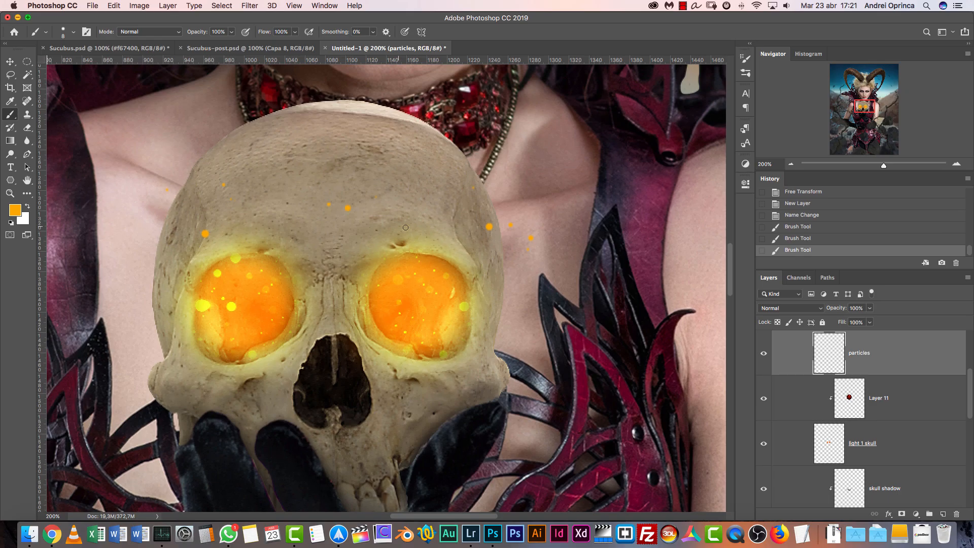
pyautogui.click(102, 290)
pyautogui.click(174, 376)
pyautogui.click(321, 387)
pyautogui.click(442, 387)
pyautogui.click(575, 330)
pyautogui.click(202, 232)
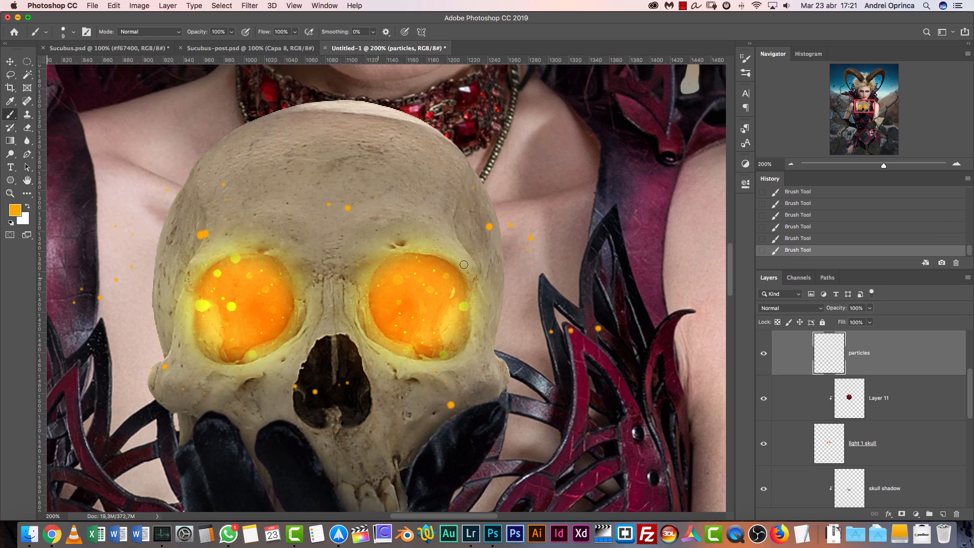
pyautogui.click(302, 175)
pyautogui.click(329, 237)
pyautogui.click(309, 374)
pyautogui.click(465, 344)
pyautogui.click(500, 344)
pyautogui.click(502, 275)
# Enable a dual brush with a textured 50 px tip at reduced size and undo the last particle stroke
pyautogui.click(746, 58)
pyautogui.click(558, 128)
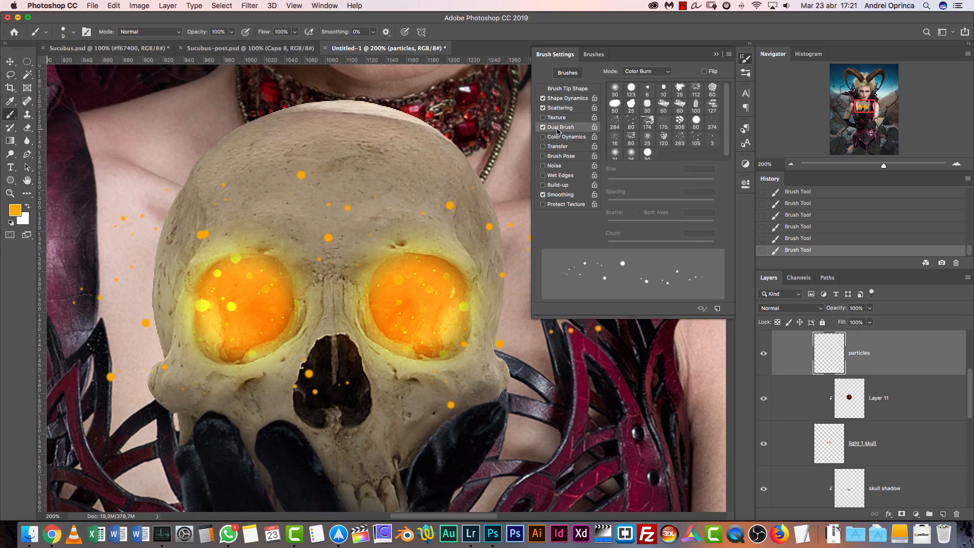
pyautogui.click(662, 108)
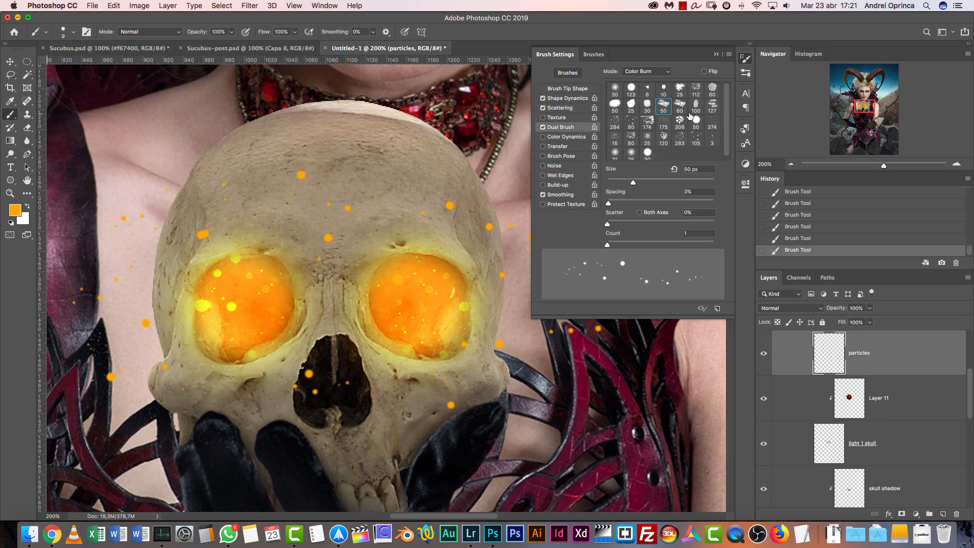
pyautogui.moveTo(635, 182)
pyautogui.mouseDown()
pyautogui.moveTo(666, 183)
pyautogui.moveTo(615, 187)
pyautogui.moveTo(624, 189)
pyautogui.mouseUp()
pyautogui.click(715, 60)
pyautogui.press('super+z')
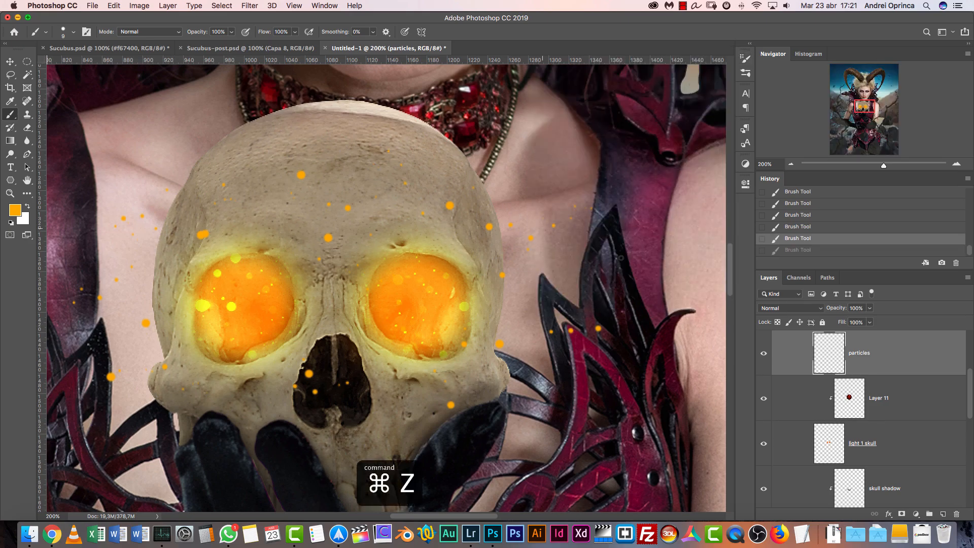
# Add a drop shadow to the particles layer with Color Dodge blending, 0 px distance and 40 px size
pyautogui.click(791, 164)
pyautogui.doubleClick(921, 347)
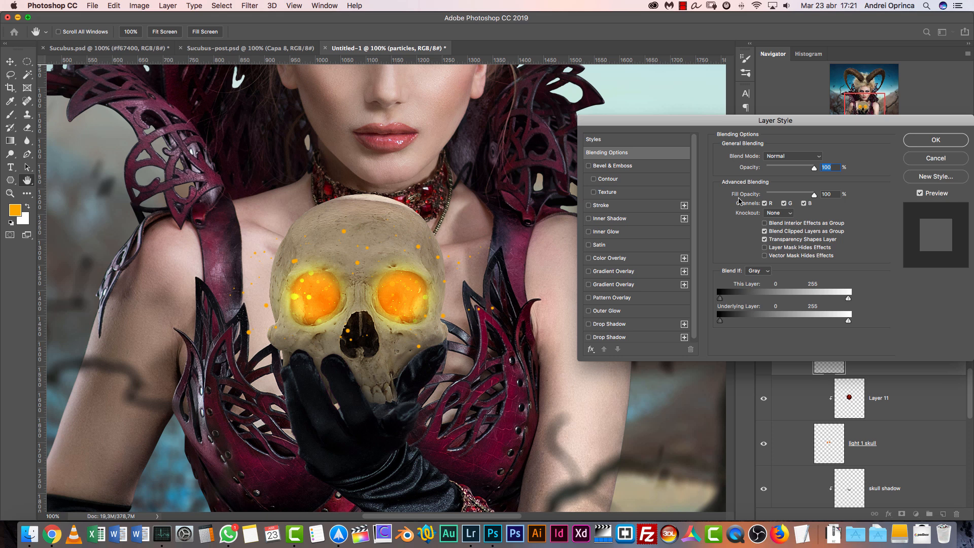
pyautogui.moveTo(797, 124); pyautogui.dragTo(739, 105)
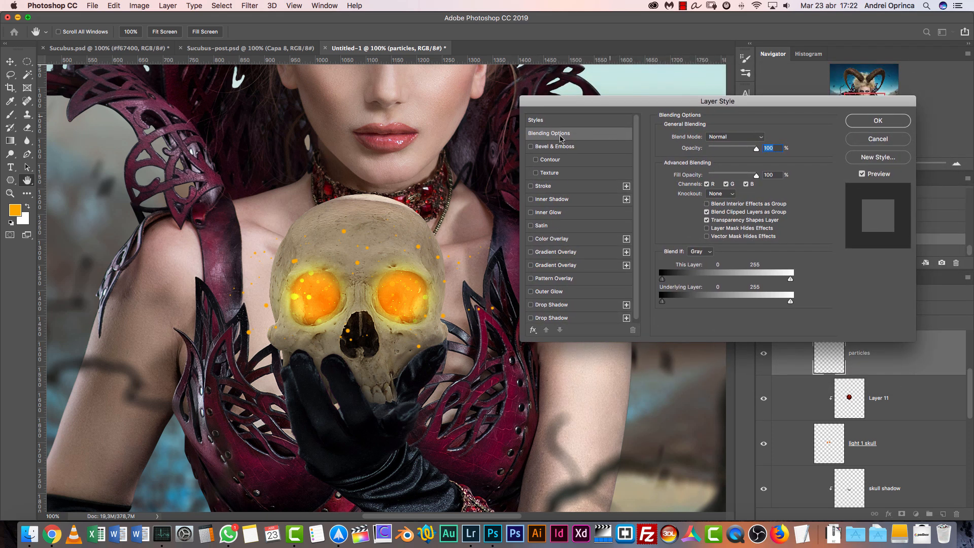
pyautogui.click(565, 307)
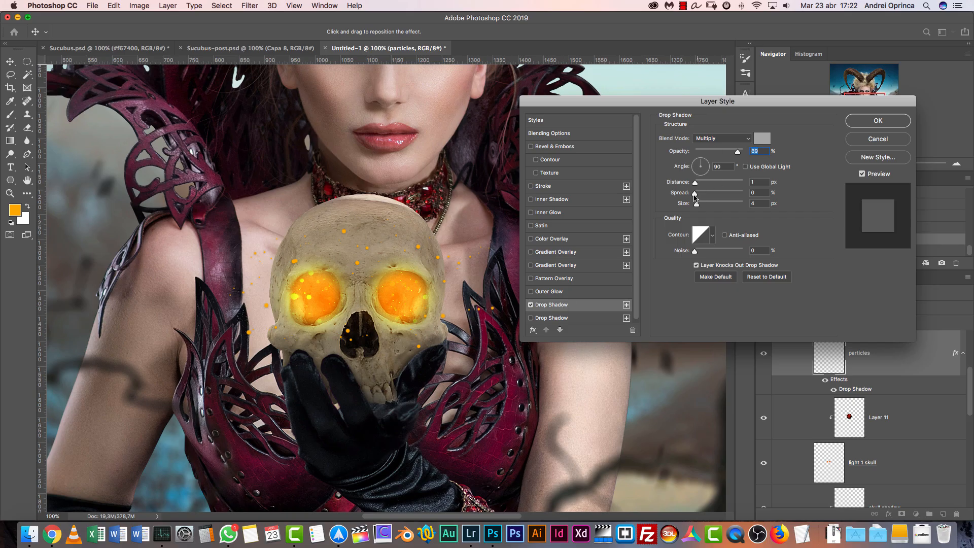
pyautogui.moveTo(695, 182); pyautogui.dragTo(704, 204)
pyautogui.click(717, 139)
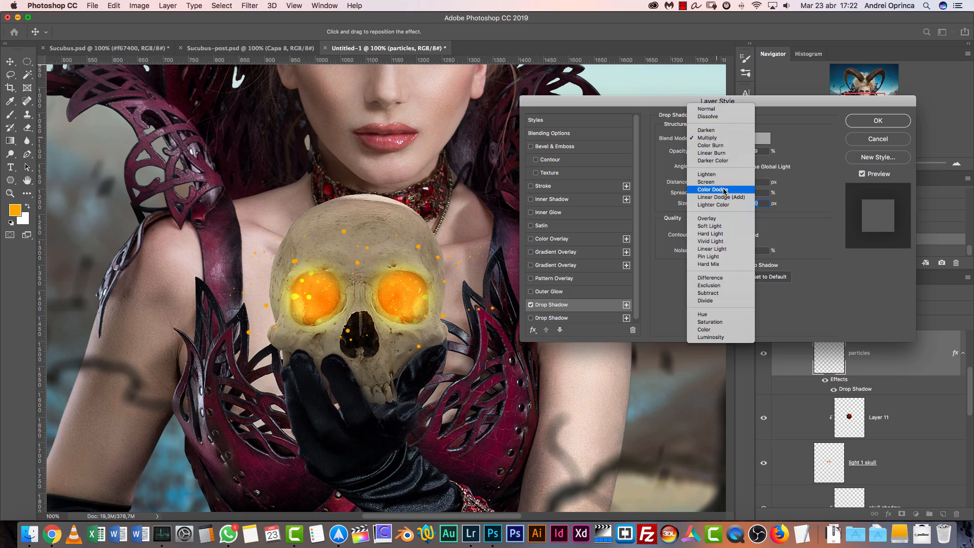
pyautogui.click(713, 191)
# Set the drop shadow's color to ffa800 and reduce its size
pyautogui.click(762, 138)
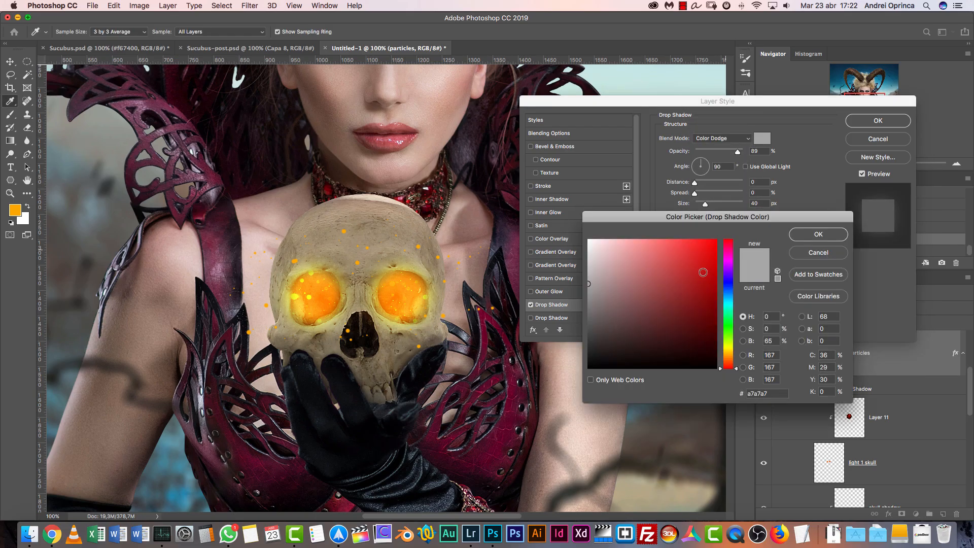
pyautogui.click(731, 355)
pyautogui.moveTo(696, 303); pyautogui.dragTo(724, 232)
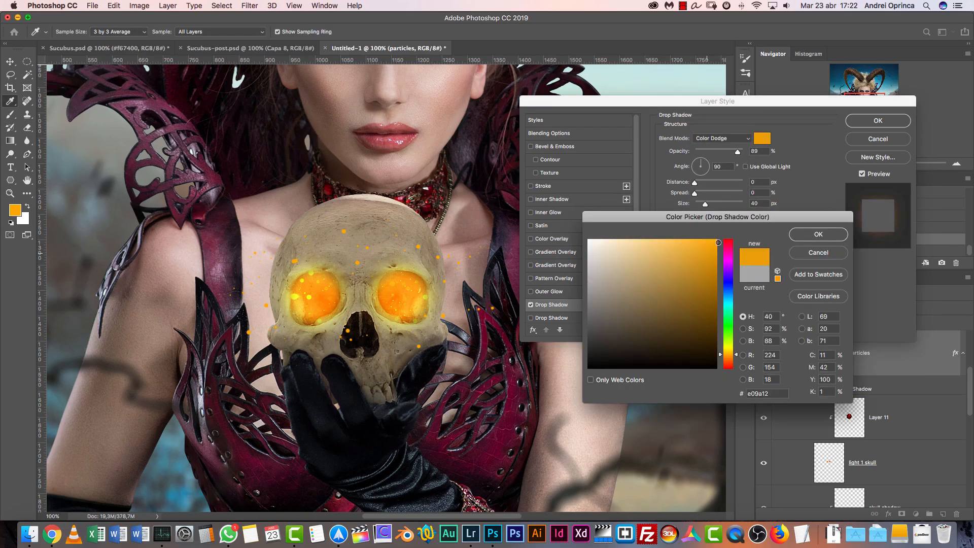
pyautogui.click(819, 234)
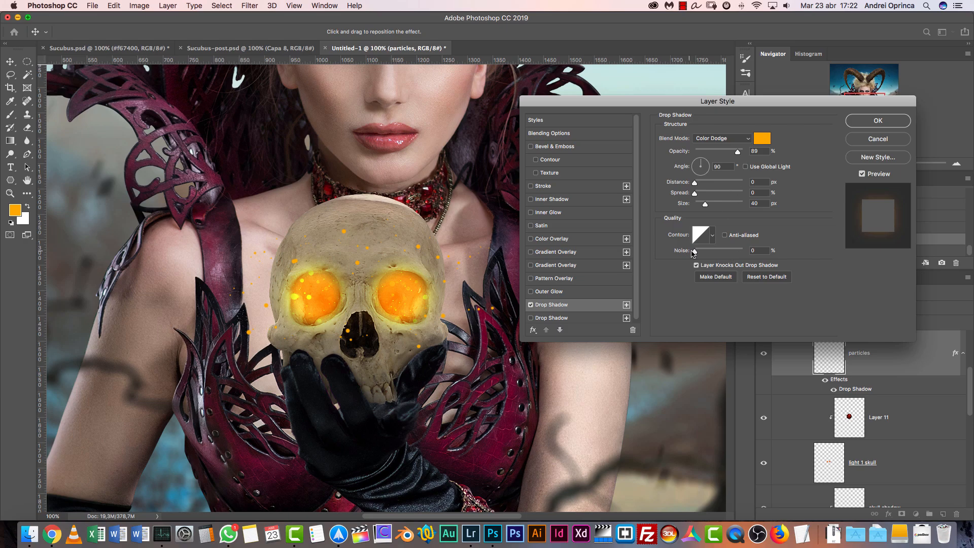
pyautogui.moveTo(705, 207); pyautogui.dragTo(698, 208)
# Enable an outer glow on the particles layer and color it orange f78b00
pyautogui.click(551, 292)
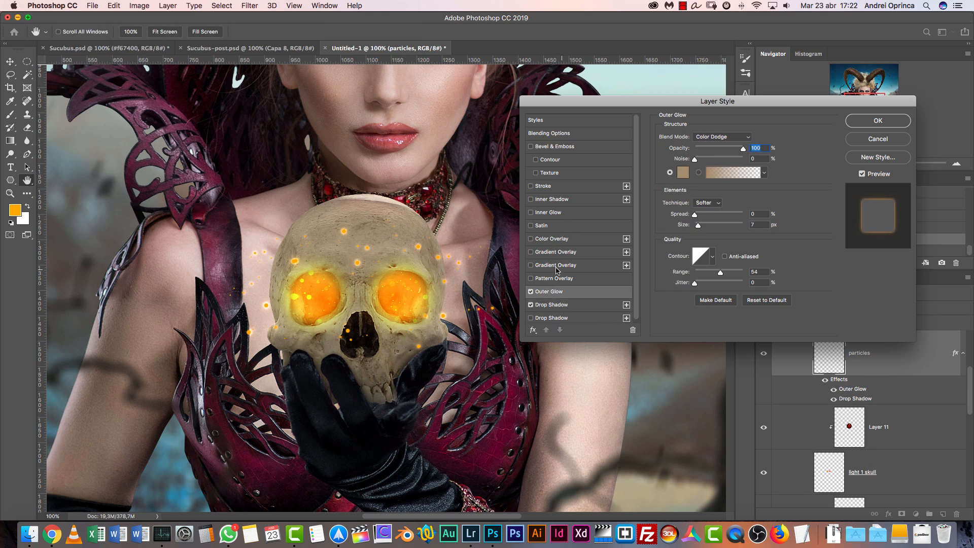
pyautogui.click(689, 174)
pyautogui.moveTo(692, 289); pyautogui.dragTo(716, 243)
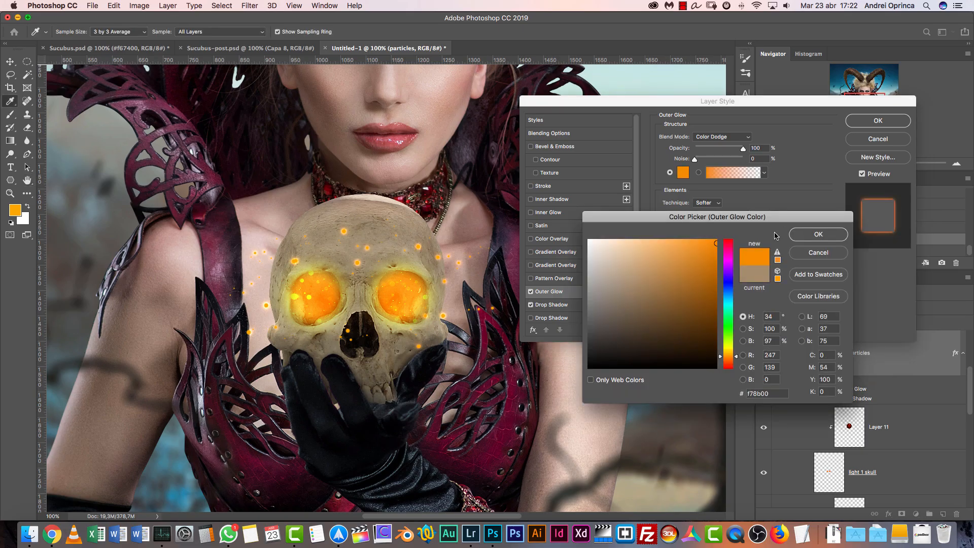
pyautogui.click(808, 234)
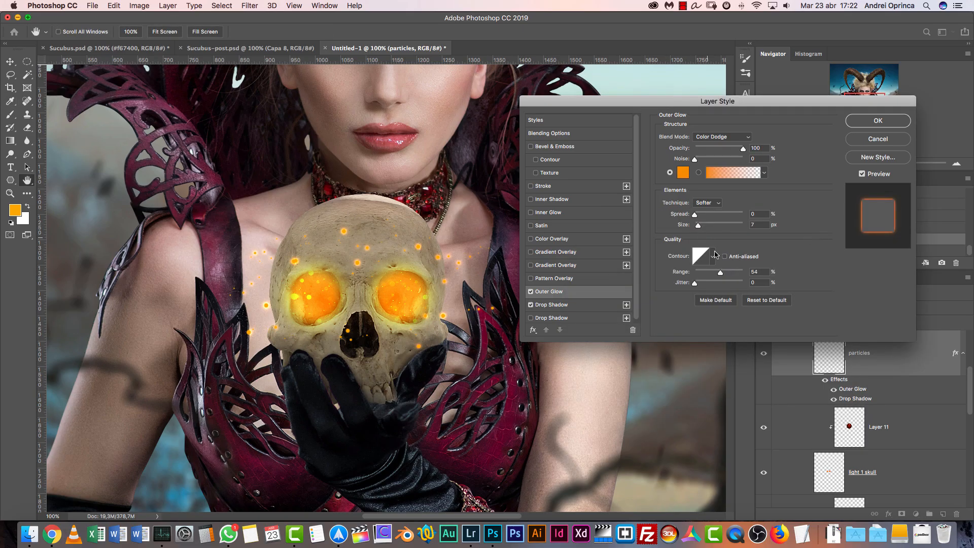
# Set the outer glow's range to 33% and its size to 3 px, and apply the layer style
pyautogui.moveTo(719, 273); pyautogui.dragTo(712, 274)
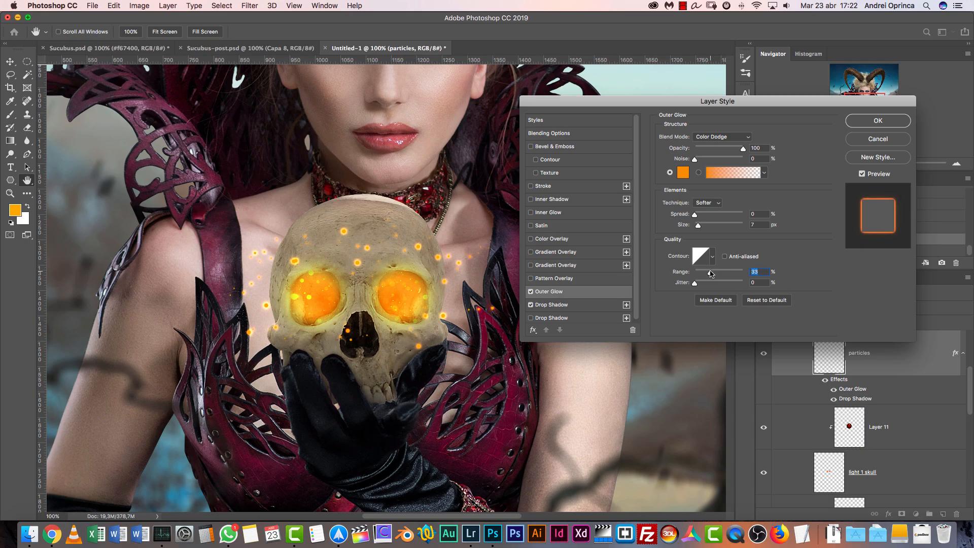
pyautogui.click(768, 225)
pyautogui.write('3')
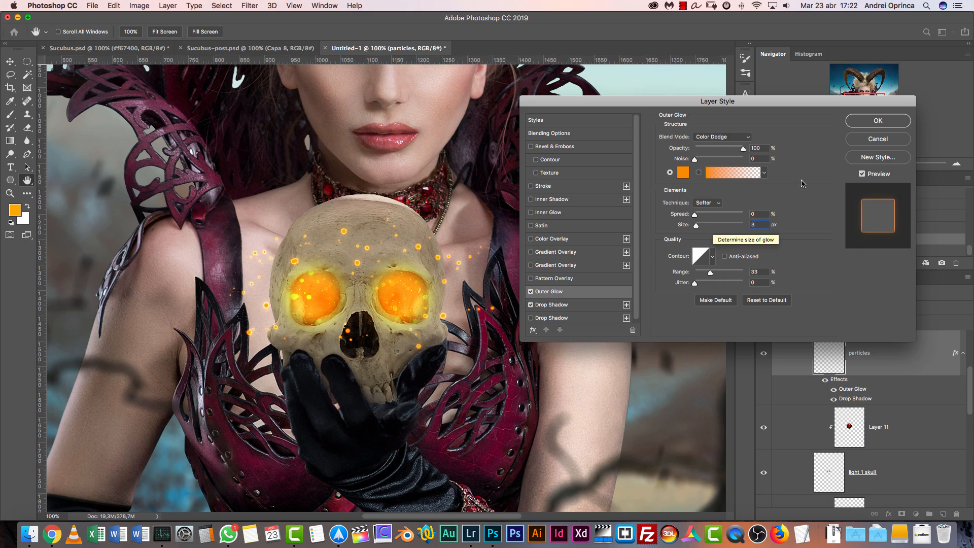
pyautogui.click(892, 122)
# Reopen the particles layer's style and set the outer glow's range to 64% and its size to 8 px
pyautogui.press('super+1')
pyautogui.click(956, 165)
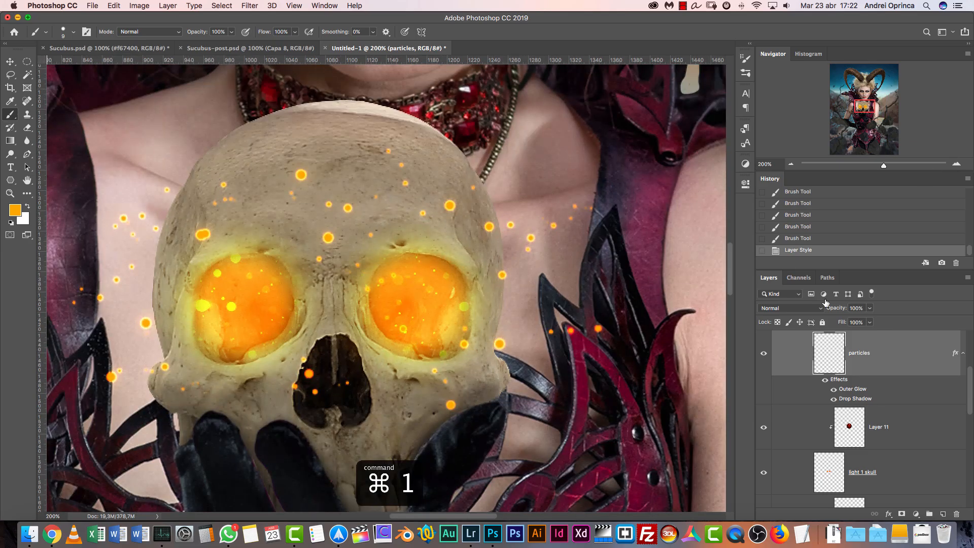
pyautogui.doubleClick(901, 366)
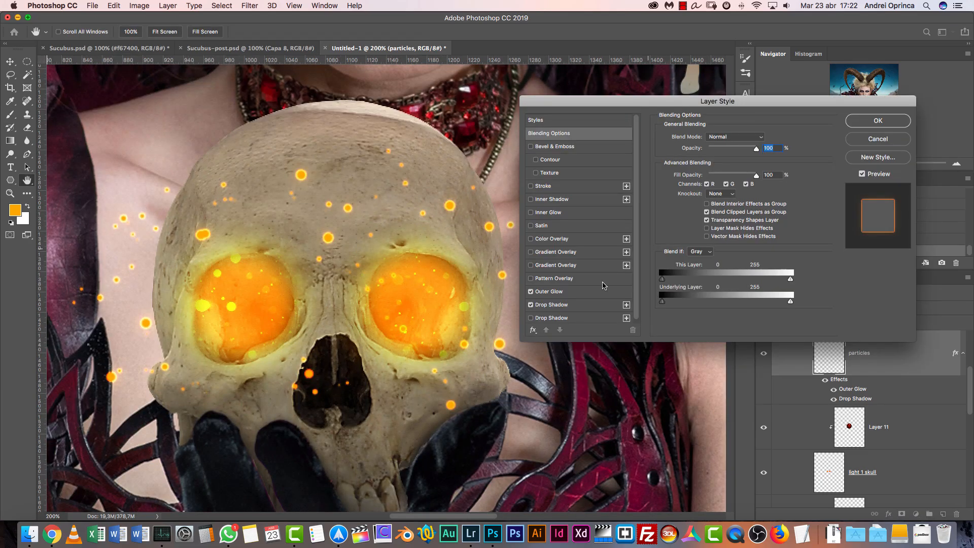
pyautogui.click(550, 291)
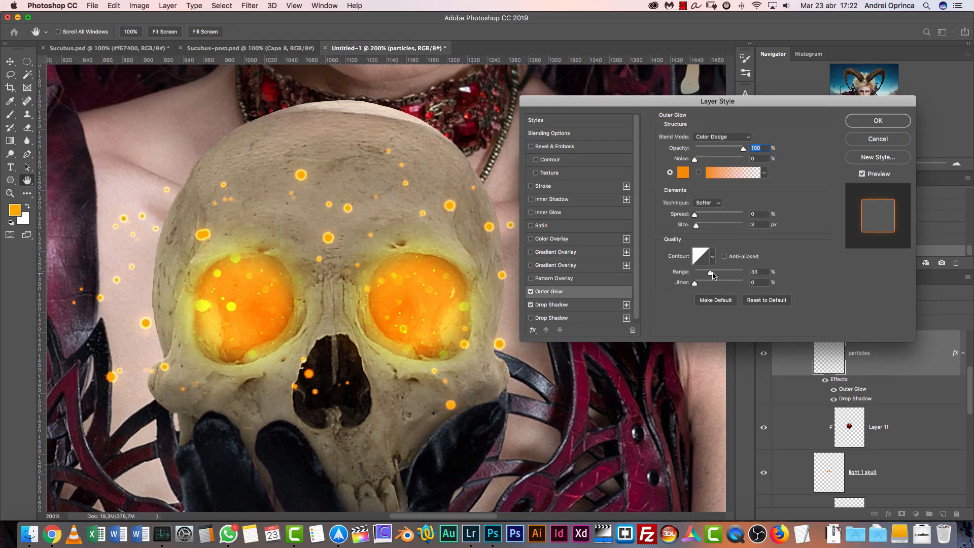
pyautogui.moveTo(715, 275)
pyautogui.mouseDown()
pyautogui.moveTo(746, 275)
pyautogui.moveTo(688, 274)
pyautogui.moveTo(726, 274)
pyautogui.mouseUp()
pyautogui.moveTo(697, 226); pyautogui.dragTo(700, 228)
pyautogui.moveTo(726, 274); pyautogui.dragTo(719, 275)
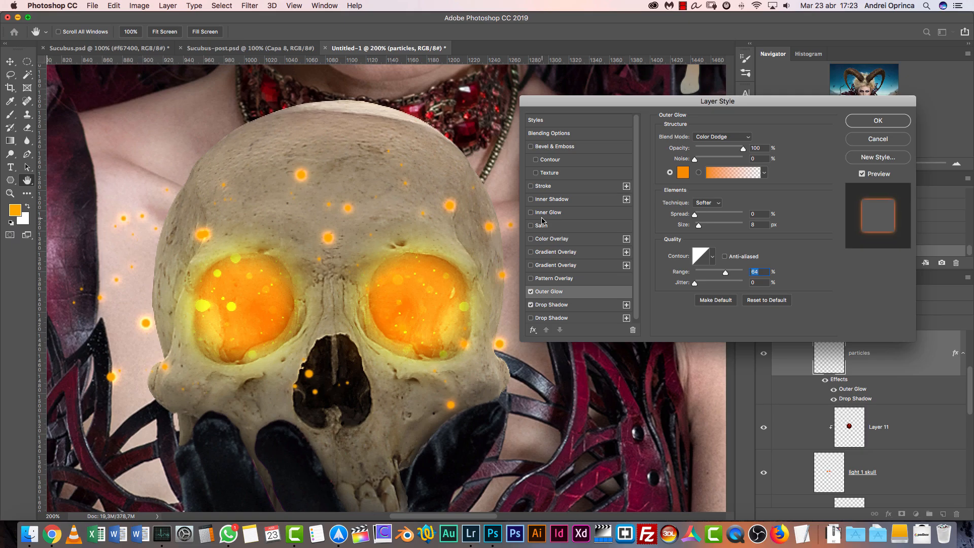
# Add an inner shadow to the particles layer with Color Dodge blending, 0 px distance and 6 px size
pyautogui.click(551, 201)
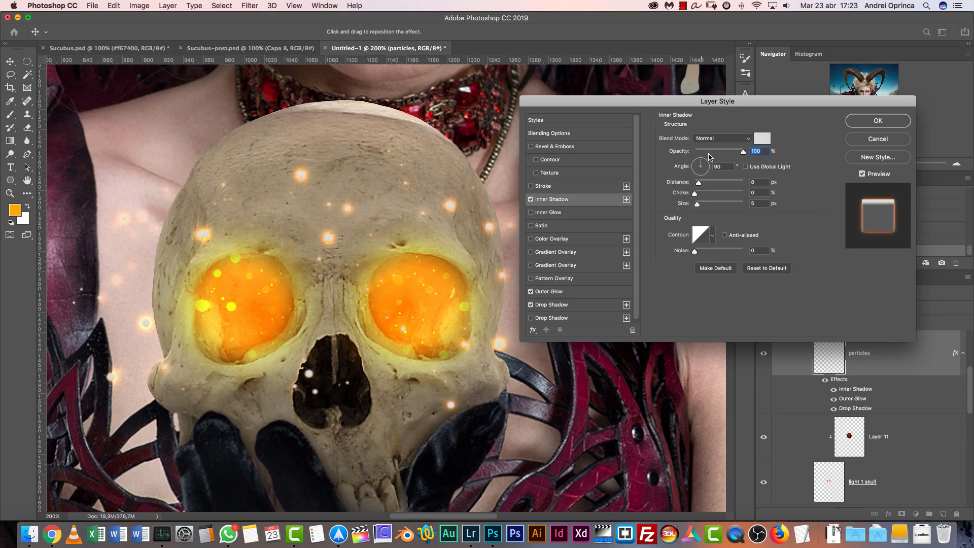
pyautogui.click(731, 139)
pyautogui.click(721, 218)
pyautogui.moveTo(699, 182); pyautogui.dragTo(699, 205)
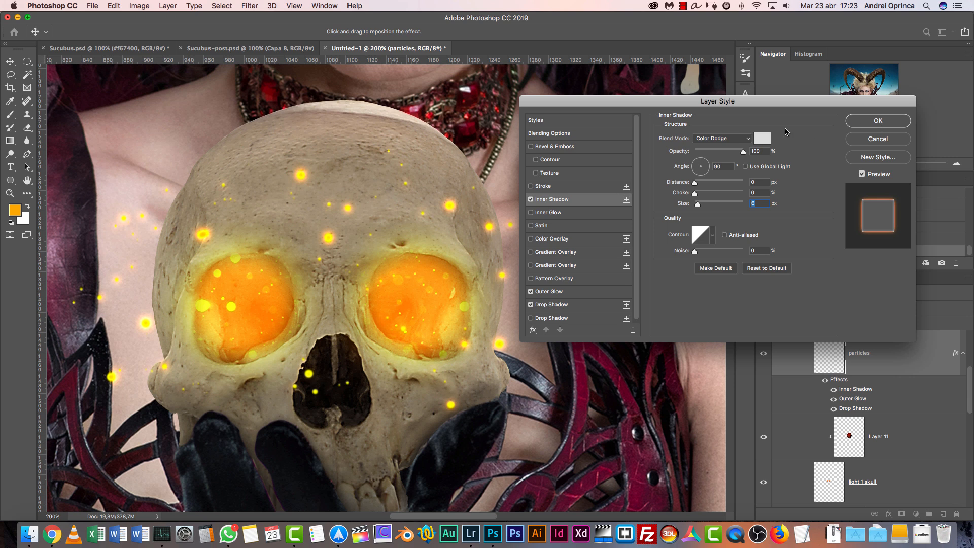
# Set the inner shadow's color to light grey dadada and apply the layer style
pyautogui.click(762, 139)
pyautogui.click(589, 309)
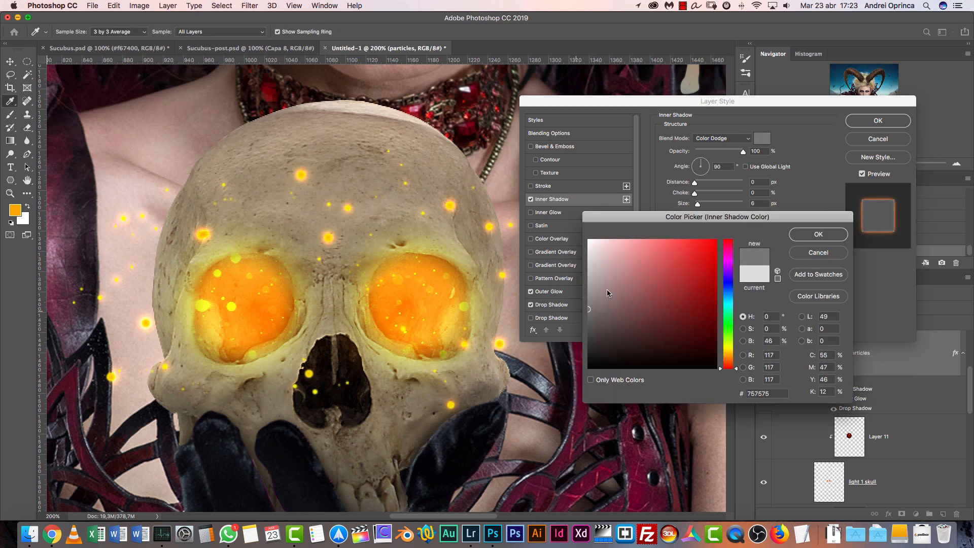
pyautogui.moveTo(640, 260)
pyautogui.mouseDown()
pyautogui.moveTo(573, 253)
pyautogui.moveTo(588, 274)
pyautogui.moveTo(584, 306)
pyautogui.moveTo(568, 298)
pyautogui.moveTo(569, 274)
pyautogui.moveTo(571, 258)
pyautogui.moveTo(589, 261)
pyautogui.moveTo(589, 249)
pyautogui.mouseUp()
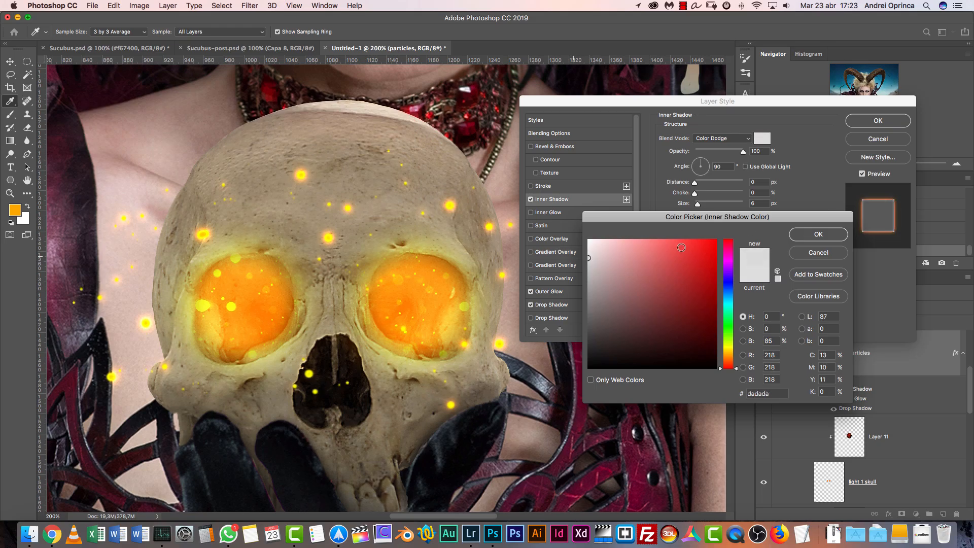
pyautogui.click(814, 235)
pyautogui.press('Return')
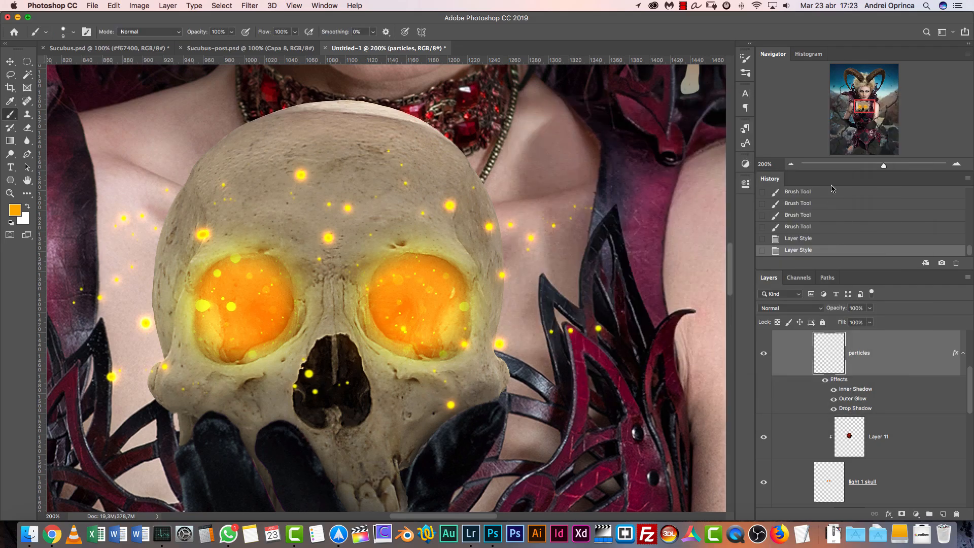
# Erase all the painted particles around the skull with a 250 px Eraser at 100% flow
pyautogui.click(791, 164)
pyautogui.click(791, 164)
pyautogui.press('e')
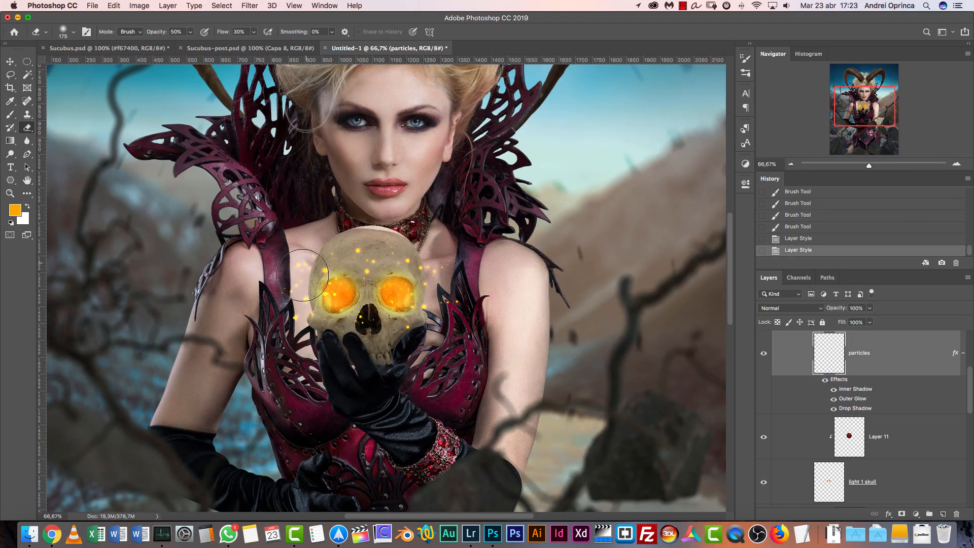
pyautogui.moveTo(405, 275); pyautogui.dragTo(468, 258)
pyautogui.hotkey('shift', '0')
pyautogui.moveTo(433, 195)
pyautogui.mouseDown()
pyautogui.moveTo(471, 276)
pyautogui.moveTo(363, 222)
pyautogui.moveTo(265, 325)
pyautogui.moveTo(442, 274)
pyautogui.moveTo(447, 285)
pyautogui.mouseUp()
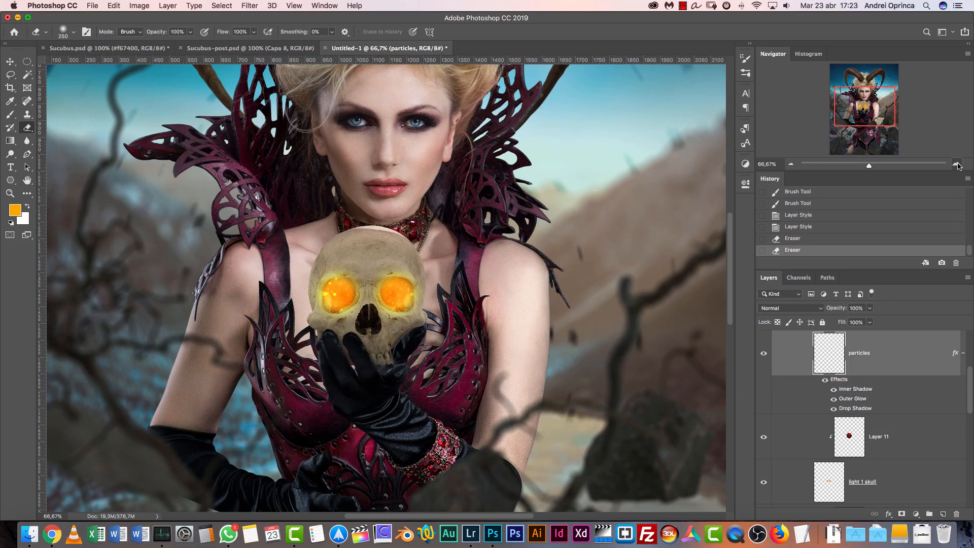
# Switch to the Brush and set its shape dynamics to 33% size jitter, size control Off and 55% minimum diameter
pyautogui.click(957, 164)
pyautogui.press('b')
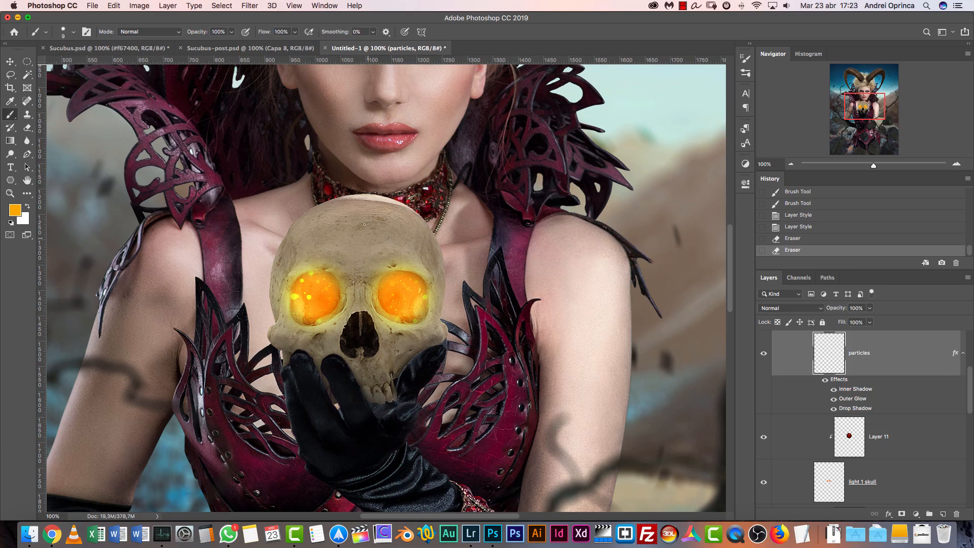
pyautogui.rightClick(457, 226)
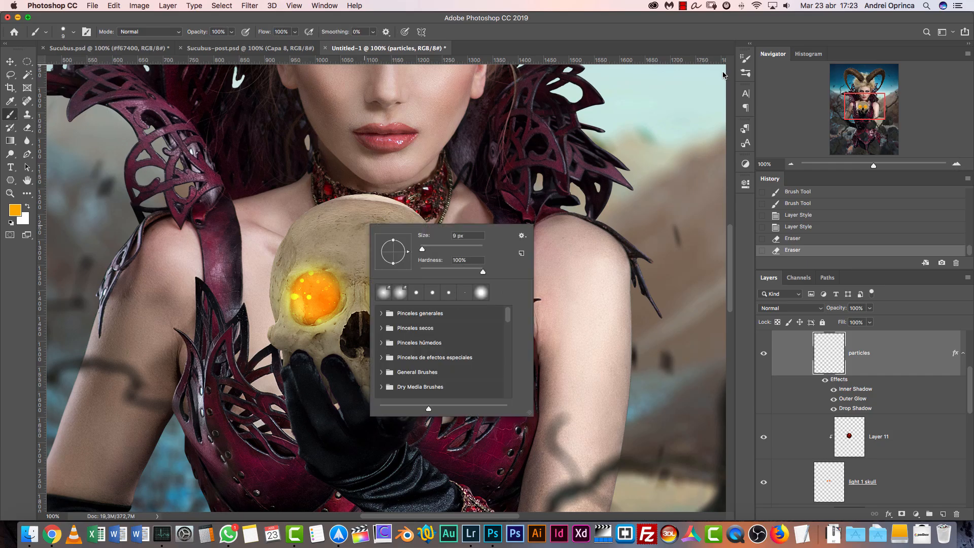
pyautogui.click(745, 59)
pyautogui.click(746, 74)
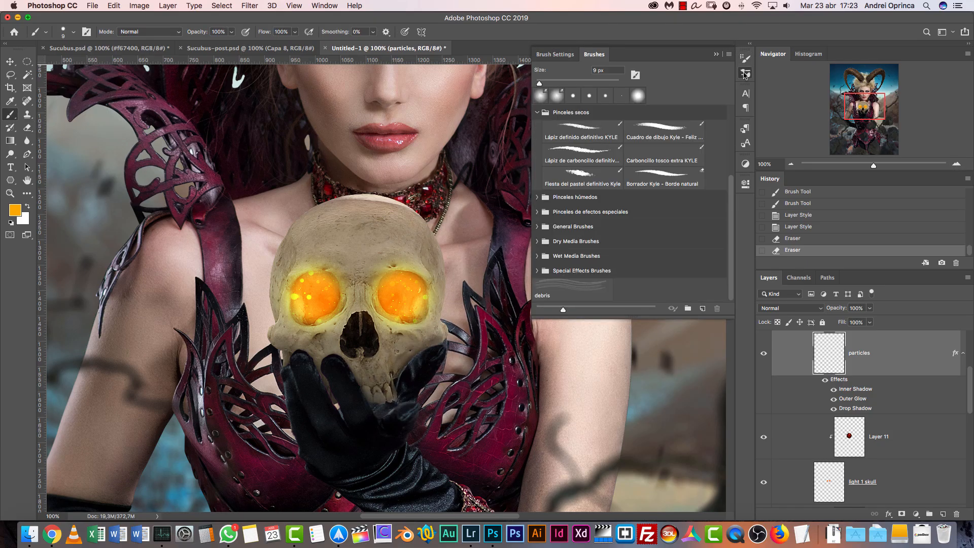
pyautogui.click(746, 59)
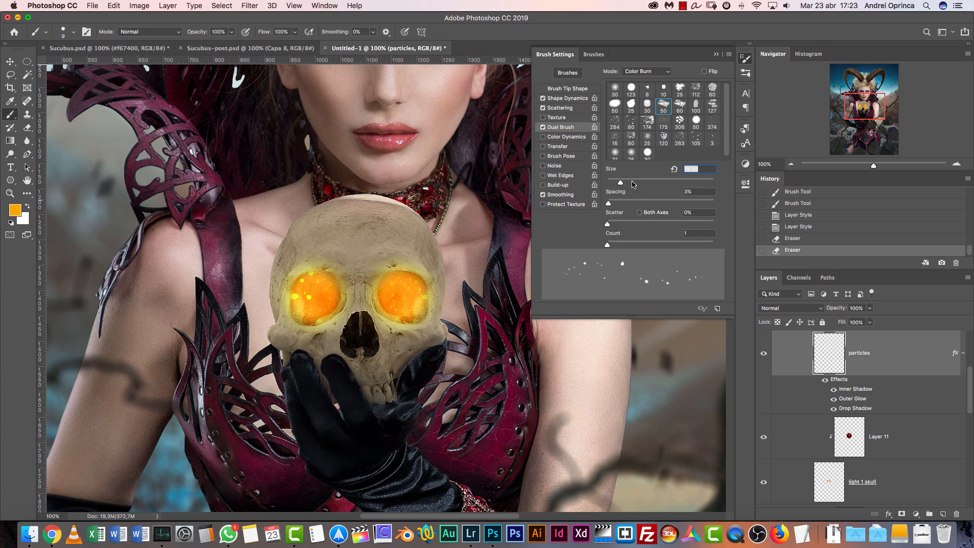
pyautogui.click(569, 98)
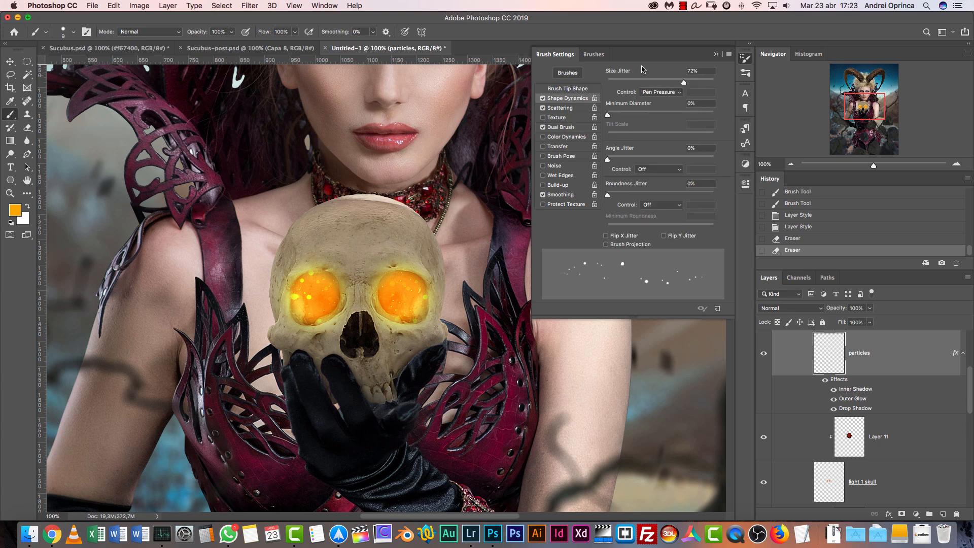
pyautogui.moveTo(625, 82)
pyautogui.mouseDown()
pyautogui.moveTo(603, 84)
pyautogui.moveTo(624, 84)
pyautogui.moveTo(652, 125)
pyautogui.moveTo(668, 127)
pyautogui.mouseUp()
pyautogui.moveTo(628, 83)
pyautogui.mouseDown()
pyautogui.moveTo(681, 82)
pyautogui.moveTo(644, 82)
pyautogui.mouseUp()
pyautogui.click(663, 93)
pyautogui.click(654, 76)
# Pick the speckled 80 px tip as the brush's dual brush and increase its size
pyautogui.click(558, 108)
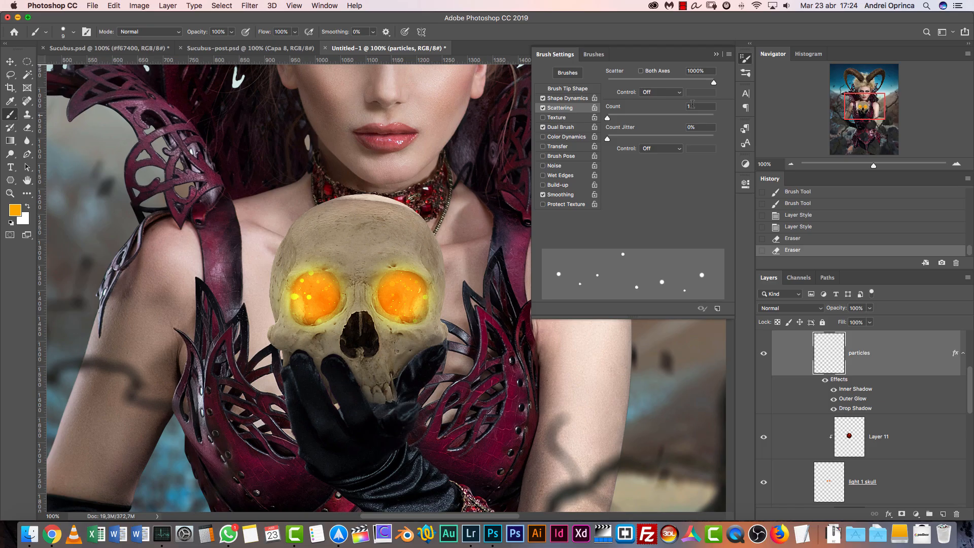
pyautogui.click(588, 127)
pyautogui.click(632, 121)
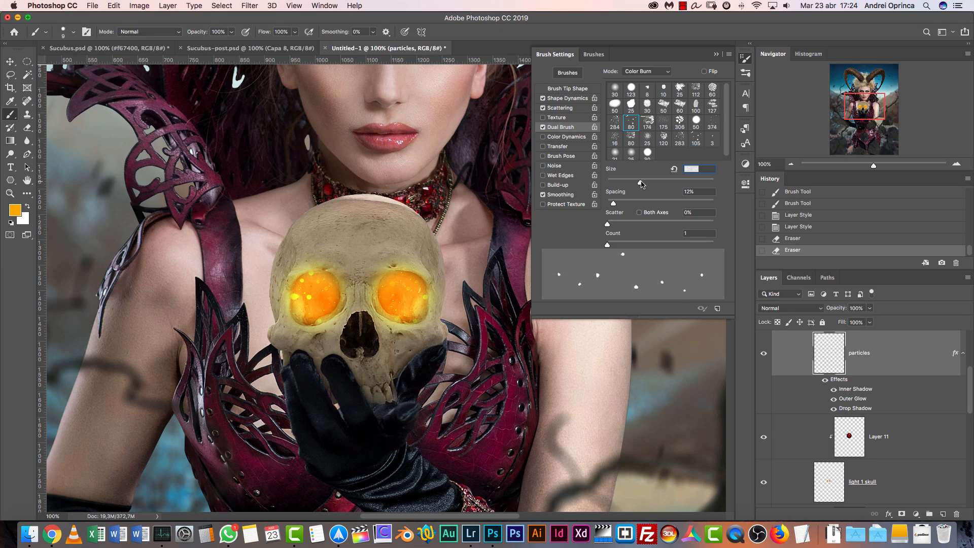
pyautogui.moveTo(641, 186)
pyautogui.mouseDown()
pyautogui.moveTo(618, 190)
pyautogui.moveTo(650, 196)
pyautogui.mouseUp()
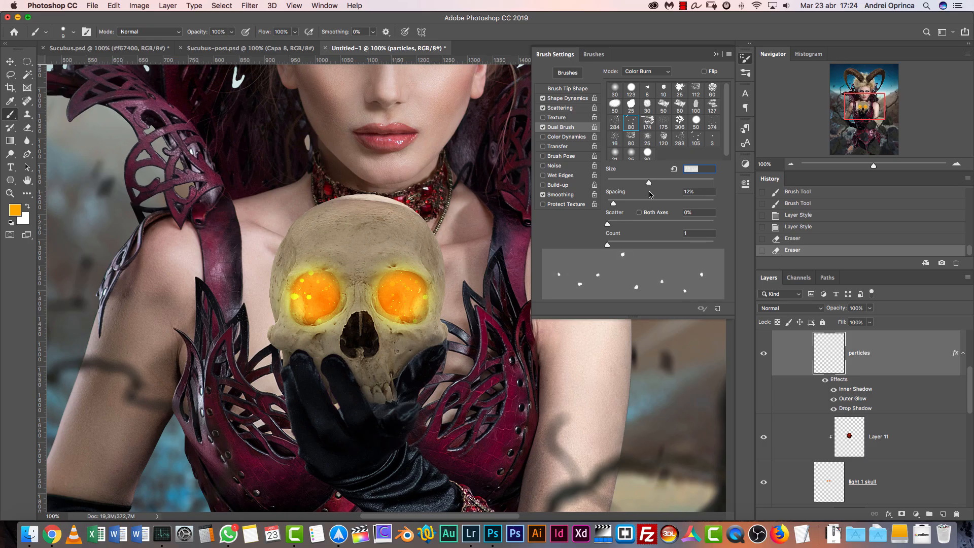
pyautogui.click(661, 70)
pyautogui.click(645, 48)
# Set the brush's roundness jitter to 86% and its angle jitter to 44%
pyautogui.click(568, 99)
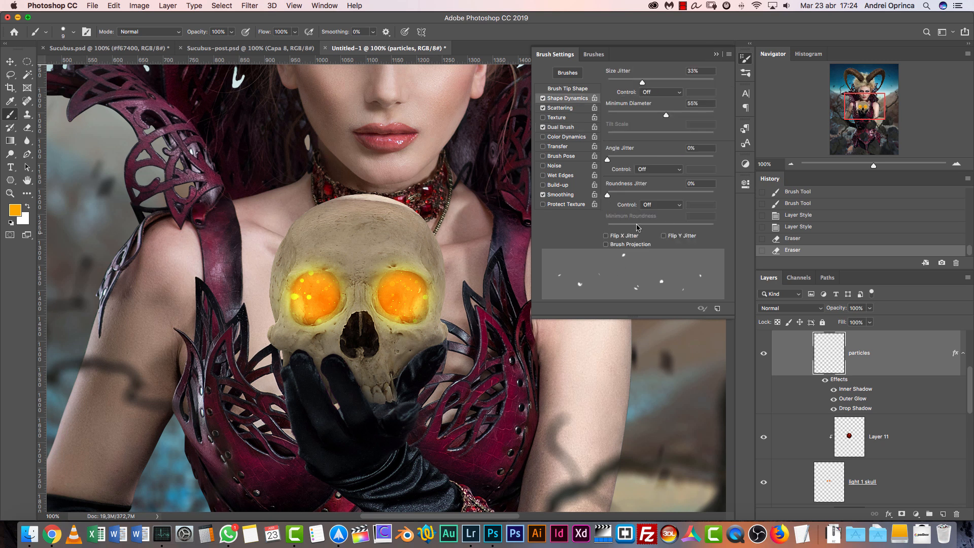
pyautogui.moveTo(608, 191); pyautogui.dragTo(699, 194)
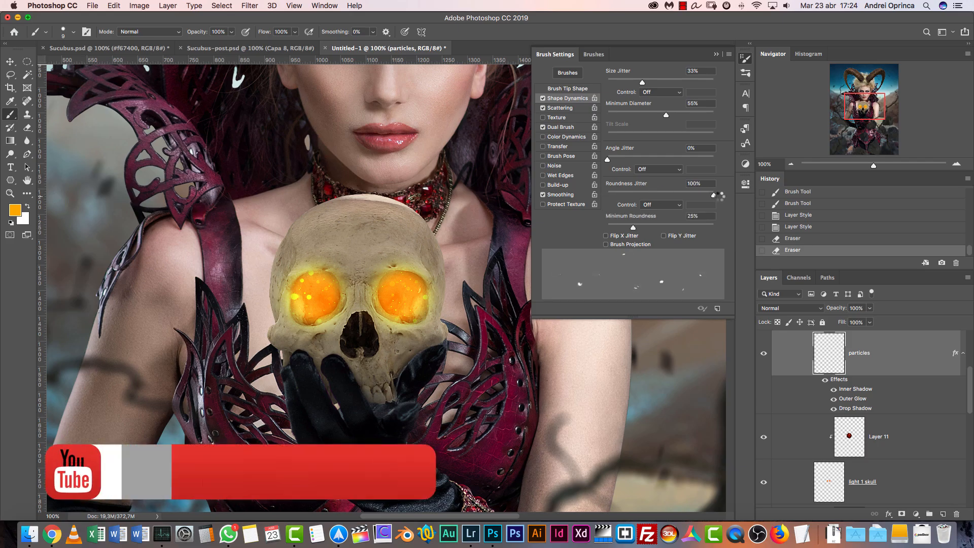
pyautogui.moveTo(619, 159)
pyautogui.mouseDown()
pyautogui.moveTo(699, 161)
pyautogui.moveTo(641, 160)
pyautogui.moveTo(654, 161)
pyautogui.mouseUp()
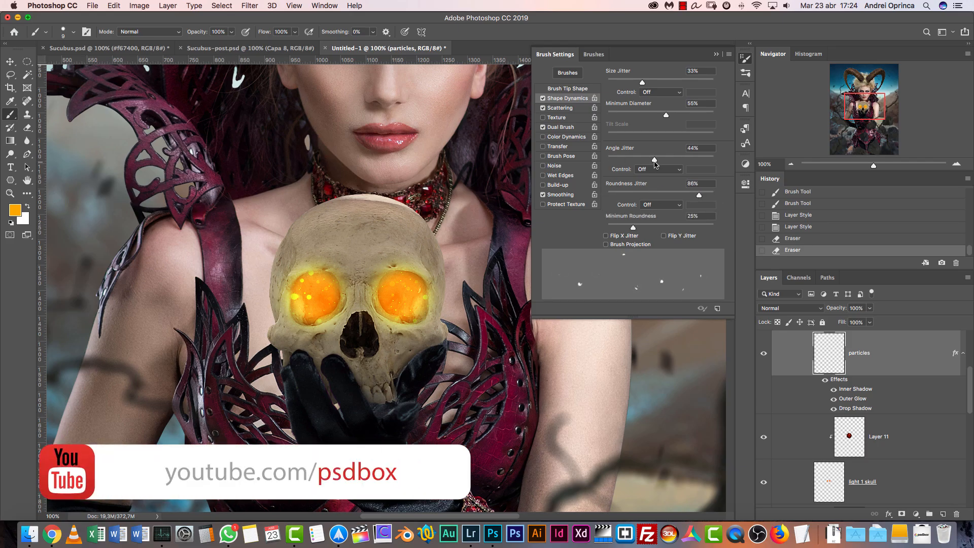
pyautogui.click(716, 54)
# Paint scattered orange particles over the skull's forehead and on both sides of the skull
pyautogui.click(368, 264)
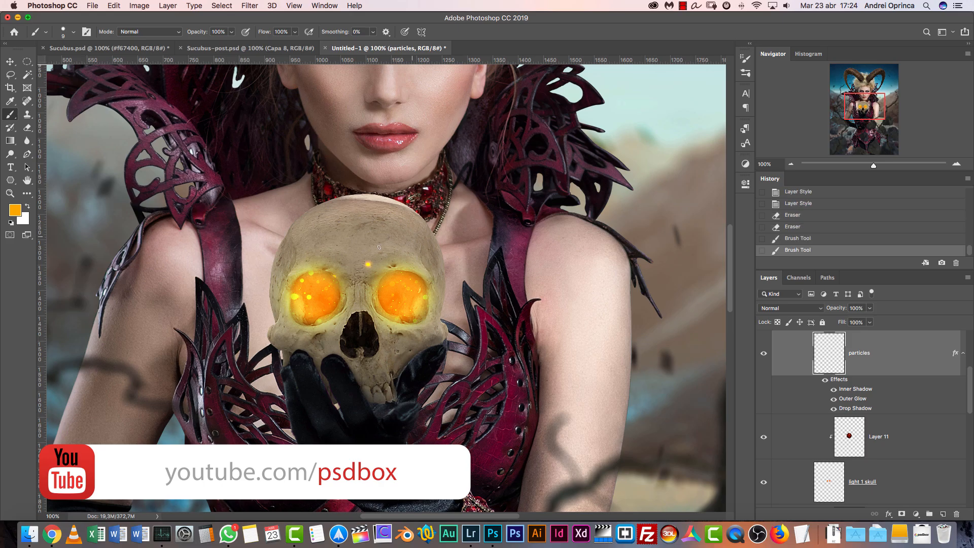
pyautogui.click(332, 247)
pyautogui.click(277, 242)
pyautogui.click(248, 278)
pyautogui.click(437, 314)
pyautogui.click(473, 303)
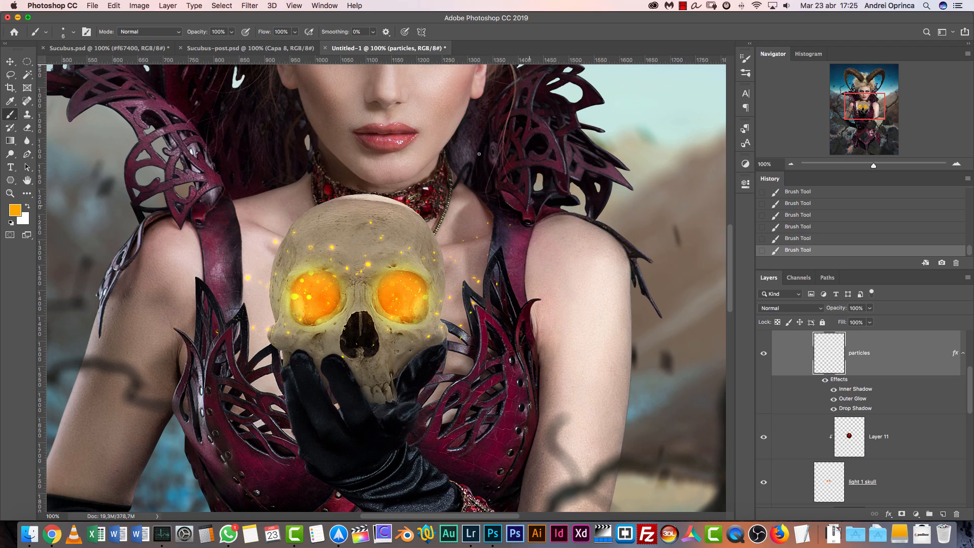
# Check the skull in the finished Sucubus-post document, return to Untitled-1 and add a new layer above the particles layer
pyautogui.click(230, 49)
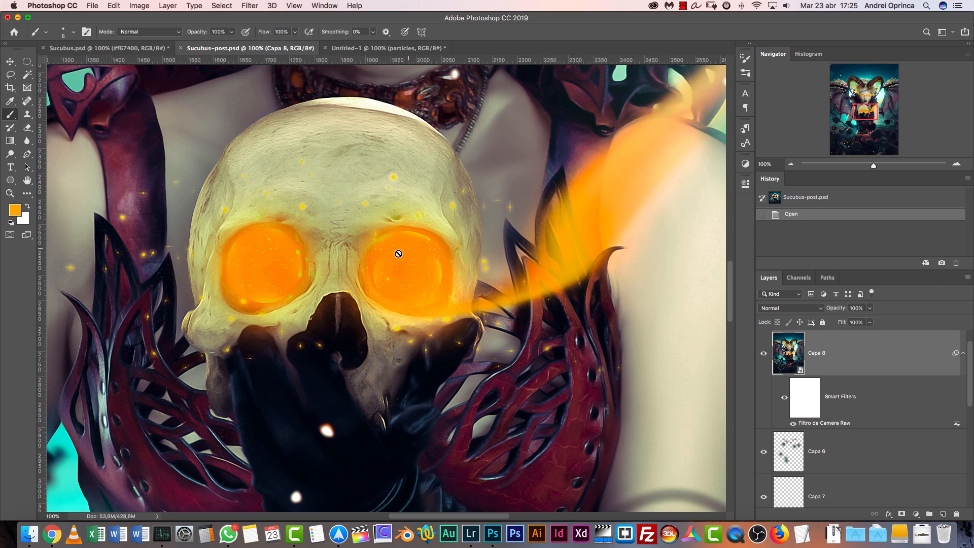
pyautogui.click(416, 47)
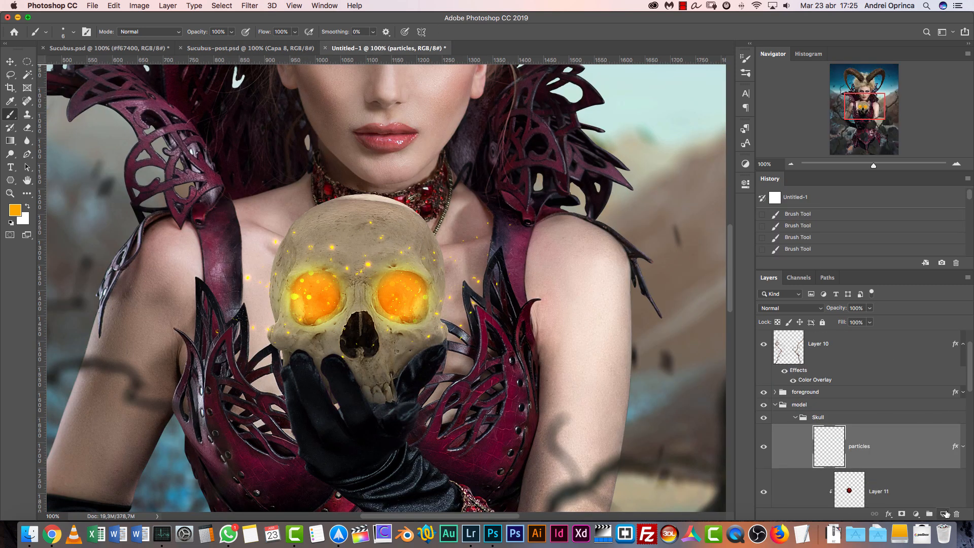
pyautogui.click(944, 514)
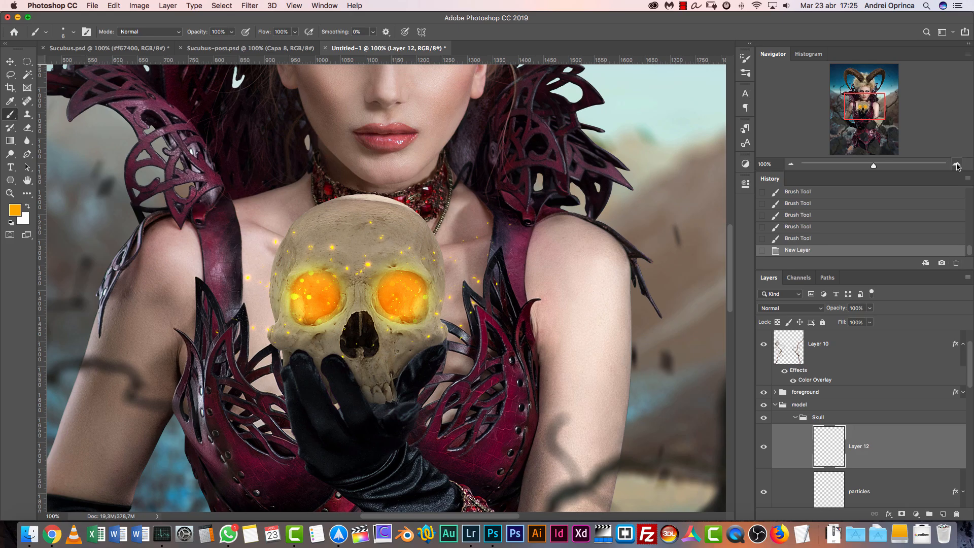
# Choose the soft round brush Circular difuso from the general brushes and enlarge it to 100 px
pyautogui.click(958, 164)
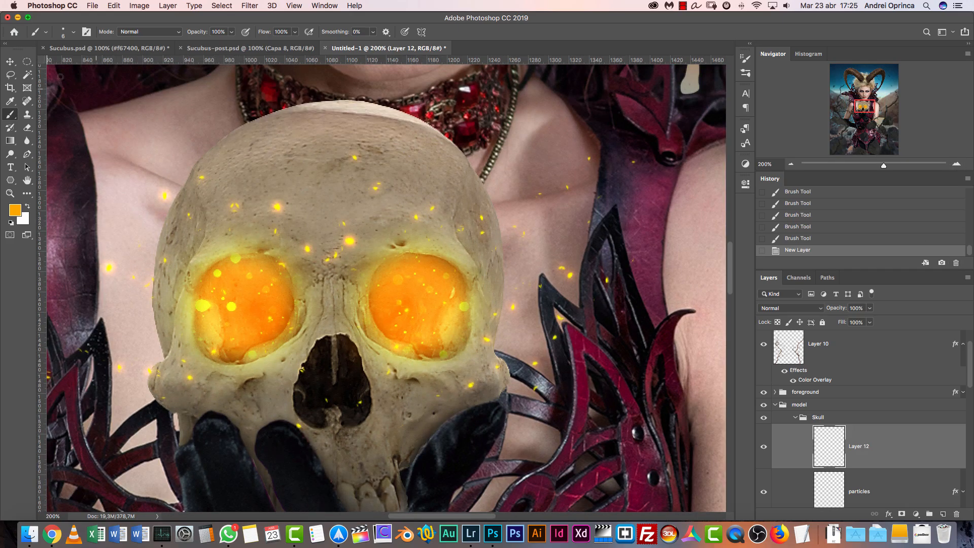
pyautogui.rightClick(309, 168)
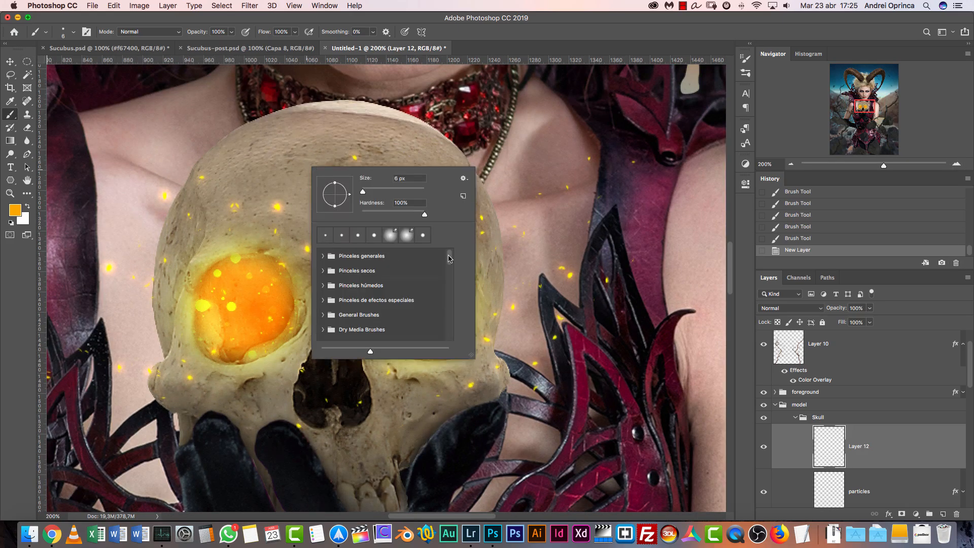
pyautogui.click(324, 257)
pyautogui.click(348, 276)
pyautogui.moveTo(365, 193); pyautogui.dragTo(380, 192)
pyautogui.click(877, 430)
pyautogui.press(']')
pyautogui.press(']')
pyautogui.press(']')
pyautogui.press(']')
pyautogui.rightClick(347, 166)
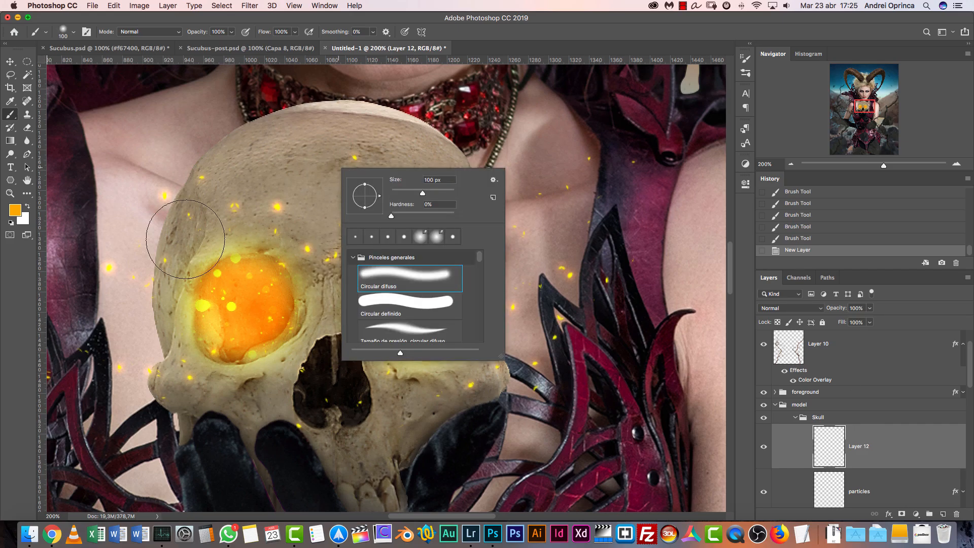
# Shift the foreground color's hue from orange to a slightly brighter yellow
pyautogui.click(15, 210)
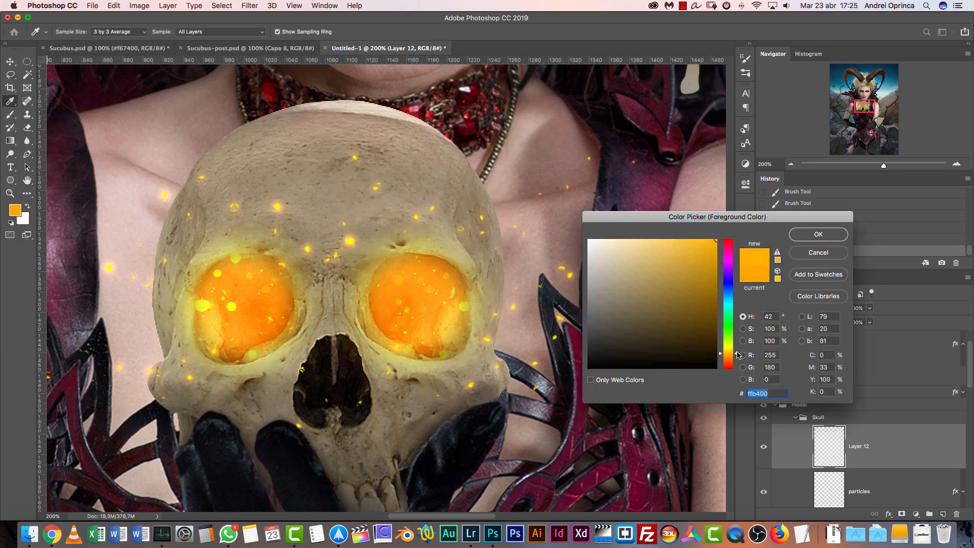
pyautogui.moveTo(738, 355); pyautogui.dragTo(739, 352)
pyautogui.click(819, 235)
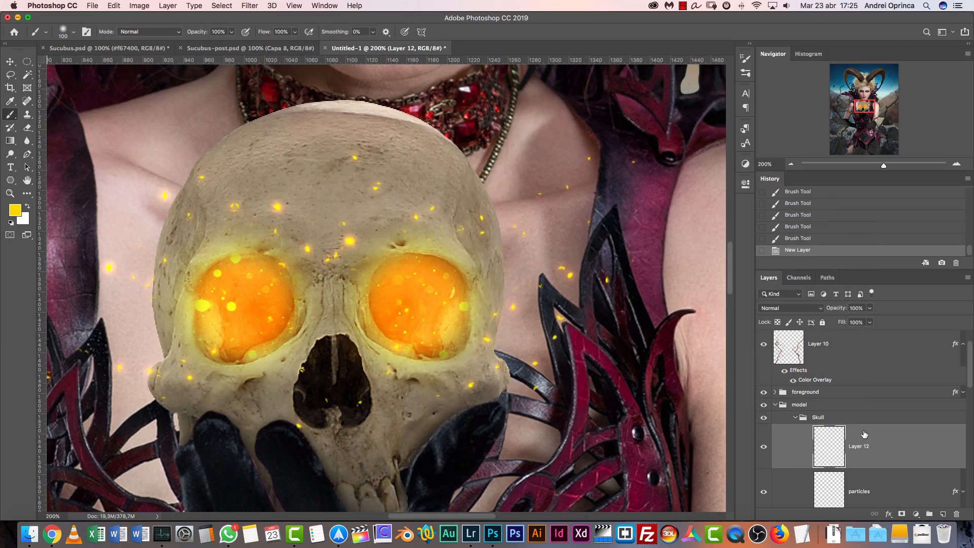
# Make a circular selection inside the skull's right-hand glowing eye and center it in the socket
pyautogui.click(28, 63)
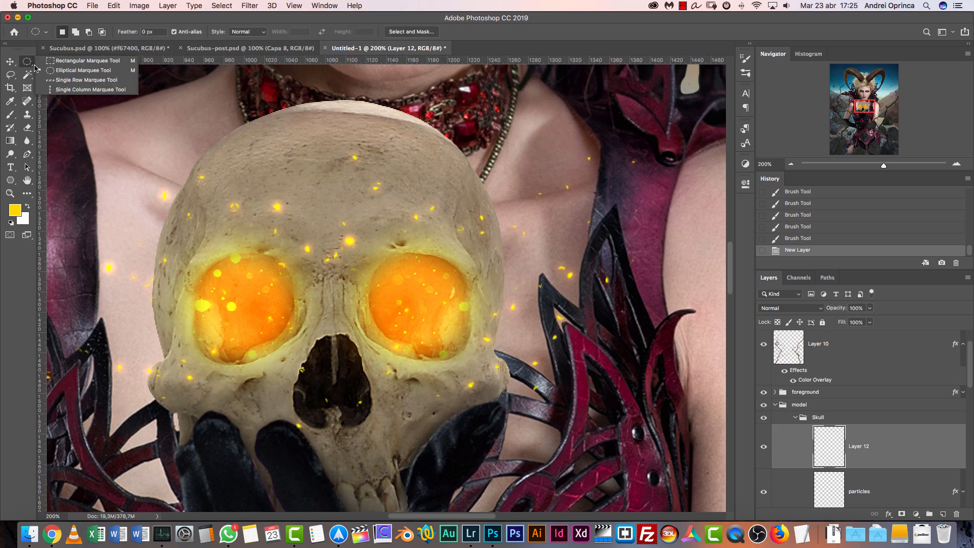
pyautogui.click(66, 74)
pyautogui.moveTo(376, 278); pyautogui.dragTo(462, 358)
pyautogui.moveTo(436, 297); pyautogui.dragTo(438, 300)
# Dab soft yellow around the inner edges of the right-hand eye selection with its outline hidden, and deselect
pyautogui.press('b')
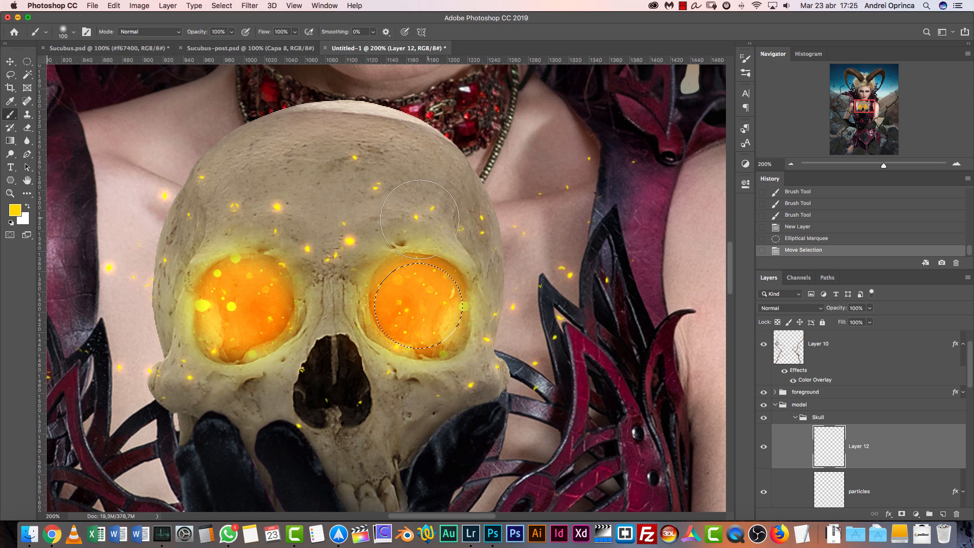
pyautogui.click(472, 222)
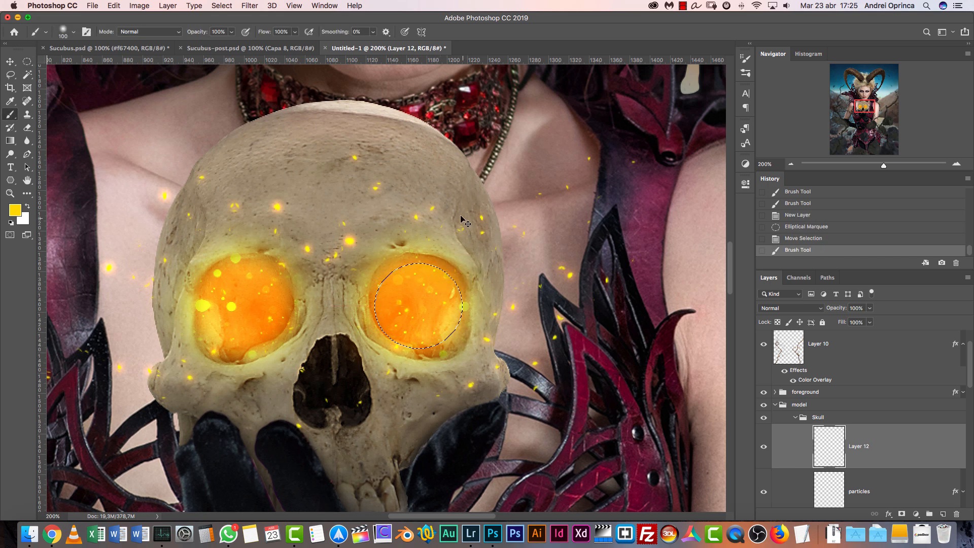
pyautogui.click(458, 229)
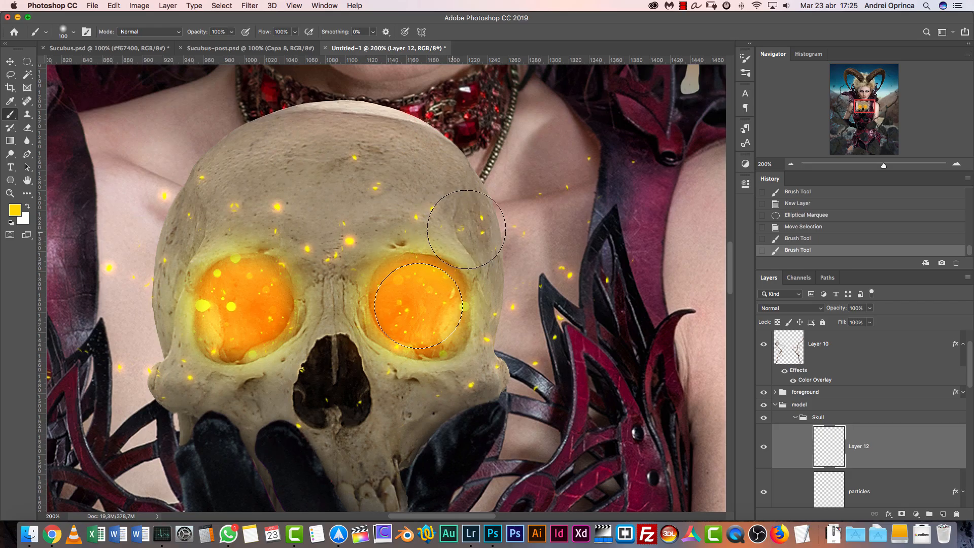
pyautogui.press('super+h')
pyautogui.press('super+h')
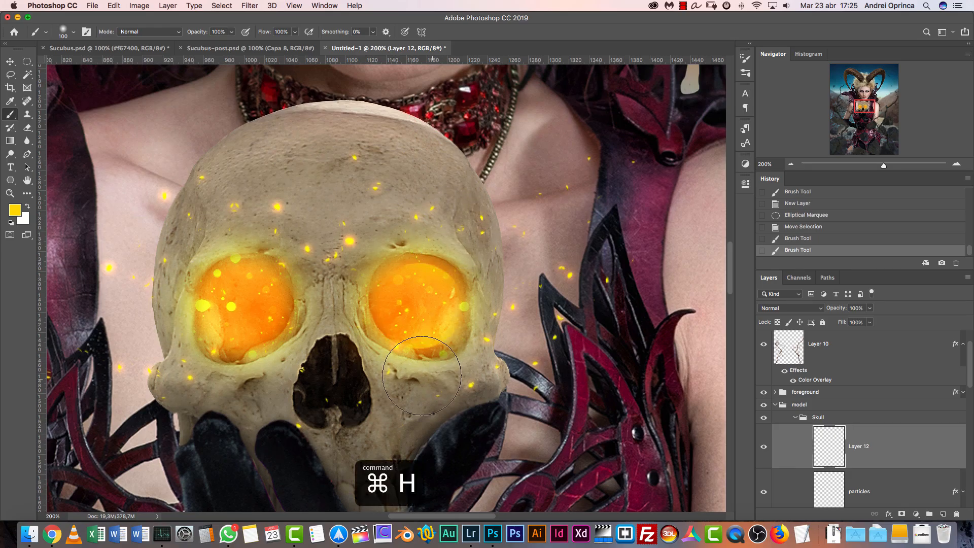
pyautogui.click(429, 375)
pyautogui.click(344, 298)
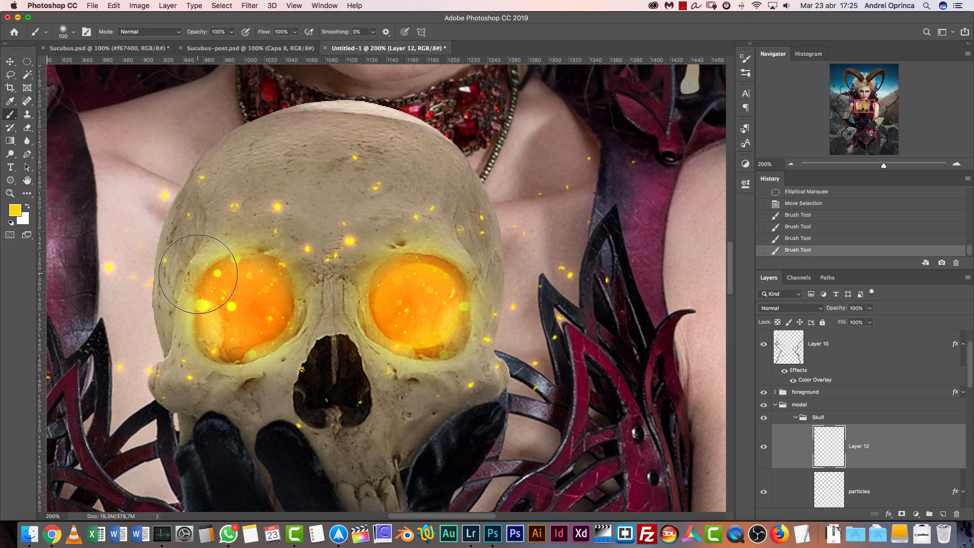
pyautogui.press('super+d')
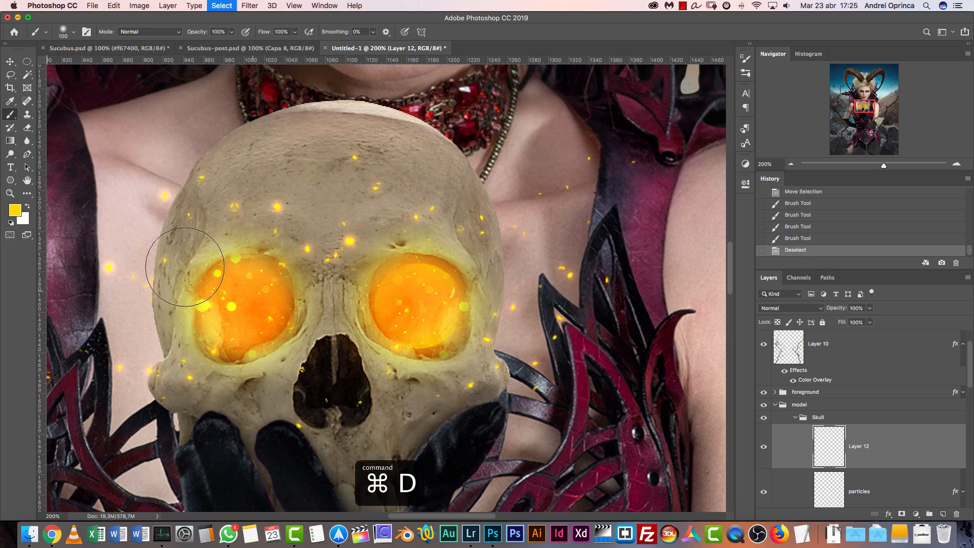
# Select a circle inside the skull's left-hand eye, paint soft yellow along its upper and lower edges, and deselect
pyautogui.press('m')
pyautogui.moveTo(215, 272)
pyautogui.mouseDown()
pyautogui.moveTo(285, 314)
pyautogui.moveTo(310, 355)
pyautogui.mouseUp()
pyautogui.moveTo(284, 310)
pyautogui.mouseDown()
pyautogui.moveTo(263, 304)
pyautogui.moveTo(271, 304)
pyautogui.mouseUp()
pyautogui.press('b')
pyautogui.moveTo(248, 220)
pyautogui.mouseDown()
pyautogui.moveTo(261, 224)
pyautogui.moveTo(249, 231)
pyautogui.mouseUp()
pyautogui.moveTo(190, 374); pyautogui.dragTo(327, 370)
pyautogui.press('super+d')
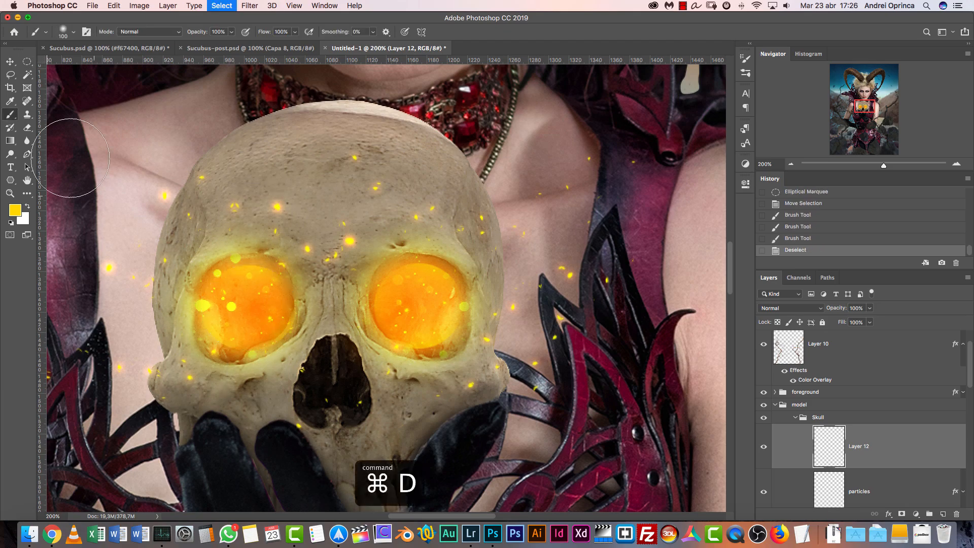
# Select a smaller circle within the left-hand eye, dab yellow around its rim with the soft brush, and deselect
pyautogui.click(26, 62)
pyautogui.moveTo(207, 279); pyautogui.dragTo(266, 330)
pyautogui.click(244, 289)
pyautogui.moveTo(259, 280); pyautogui.dragTo(258, 308)
pyautogui.press('b')
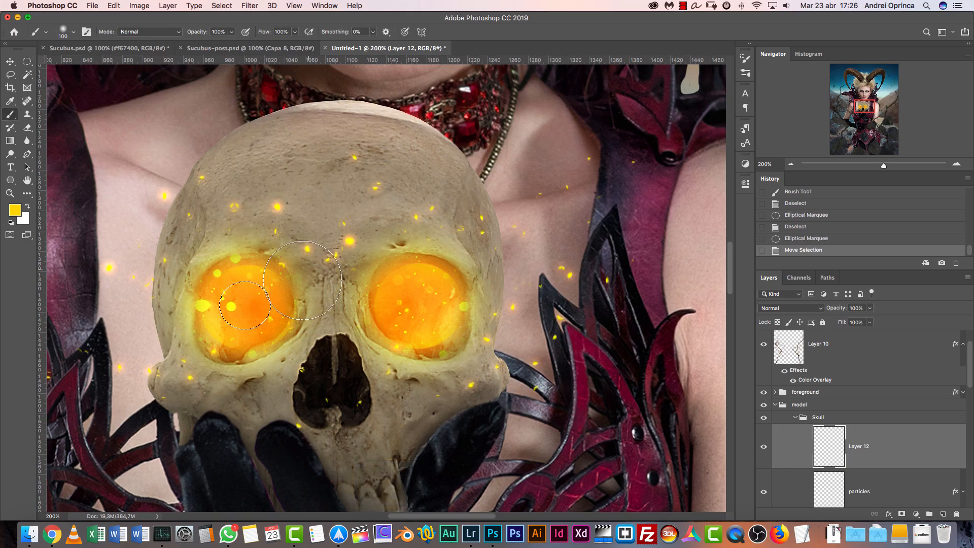
pyautogui.click(294, 293)
pyautogui.click(246, 354)
pyautogui.click(195, 307)
pyautogui.click(188, 277)
pyautogui.press('super+d')
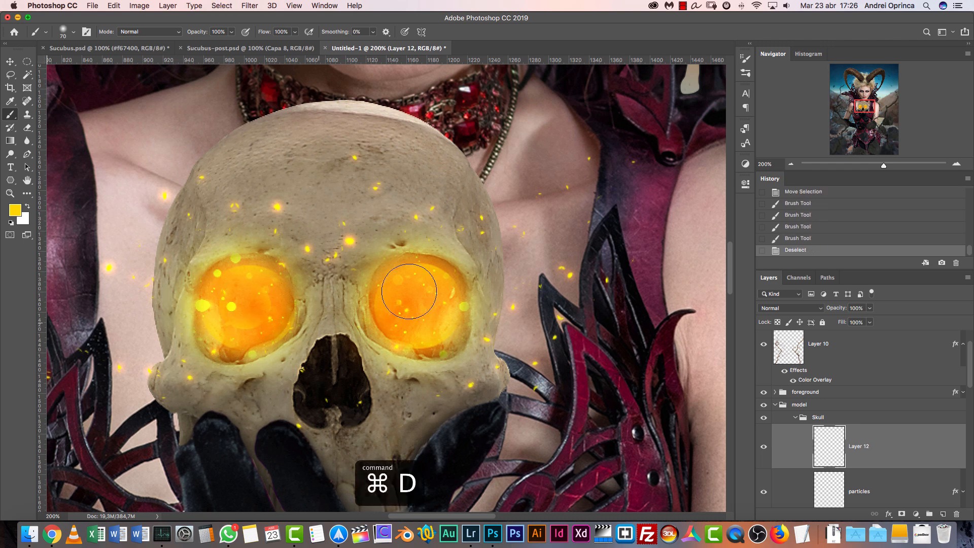
# Select another circle toward the inner side of the right-hand eye, paint its edges soft yellow with the 70 px brush, and deselect
pyautogui.moveTo(416, 271)
pyautogui.mouseDown()
pyautogui.moveTo(329, 256)
pyautogui.moveTo(315, 273)
pyautogui.moveTo(381, 337)
pyautogui.mouseUp()
pyautogui.press('super+r')
pyautogui.click(27, 61)
pyautogui.moveTo(356, 304)
pyautogui.mouseDown()
pyautogui.moveTo(338, 290)
pyautogui.moveTo(351, 281)
pyautogui.moveTo(330, 289)
pyautogui.mouseUp()
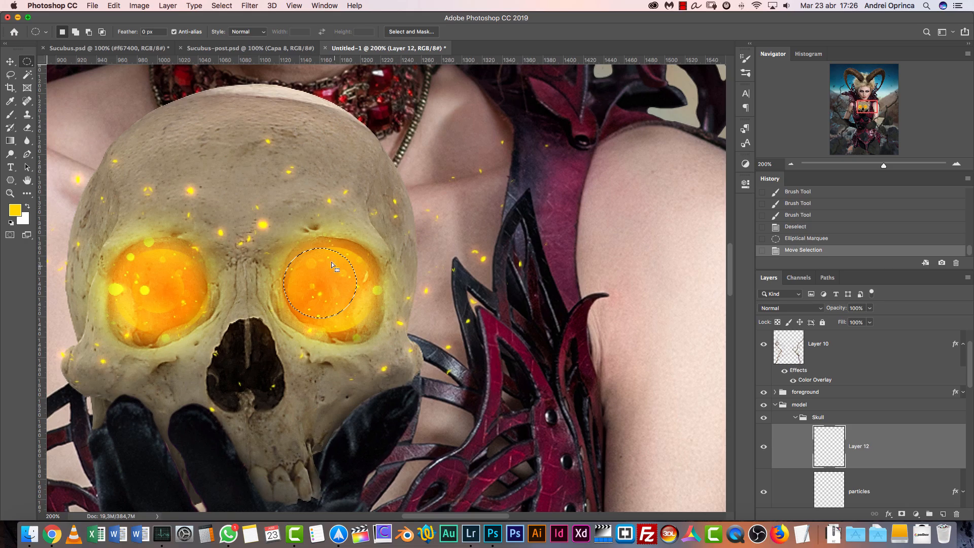
pyautogui.press('b')
pyautogui.moveTo(284, 226)
pyautogui.mouseDown()
pyautogui.moveTo(366, 256)
pyautogui.moveTo(380, 276)
pyautogui.mouseUp()
pyautogui.moveTo(295, 323); pyautogui.dragTo(327, 332)
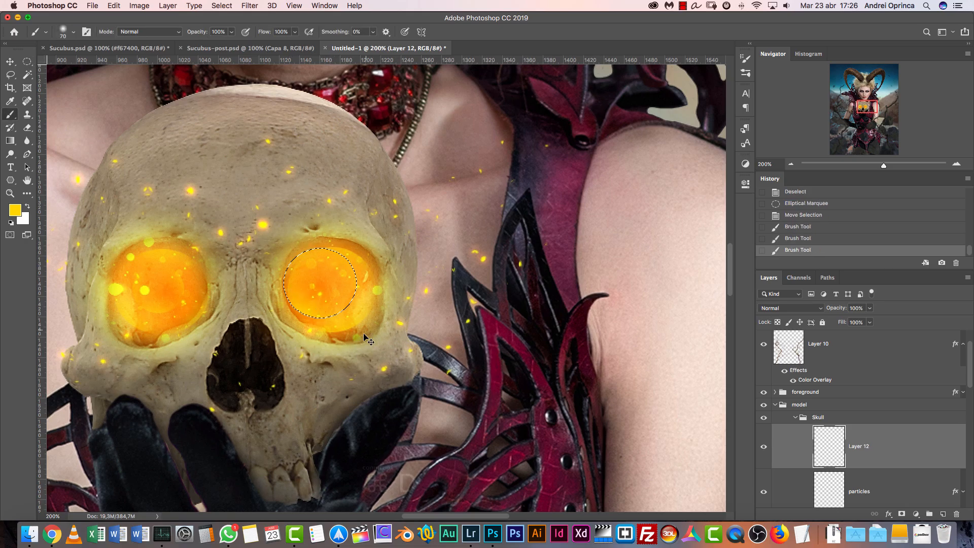
pyautogui.press('super+d')
# Select a smaller circle in the right-hand eye, brush soft yellow along its edges, and deselect
pyautogui.click(27, 62)
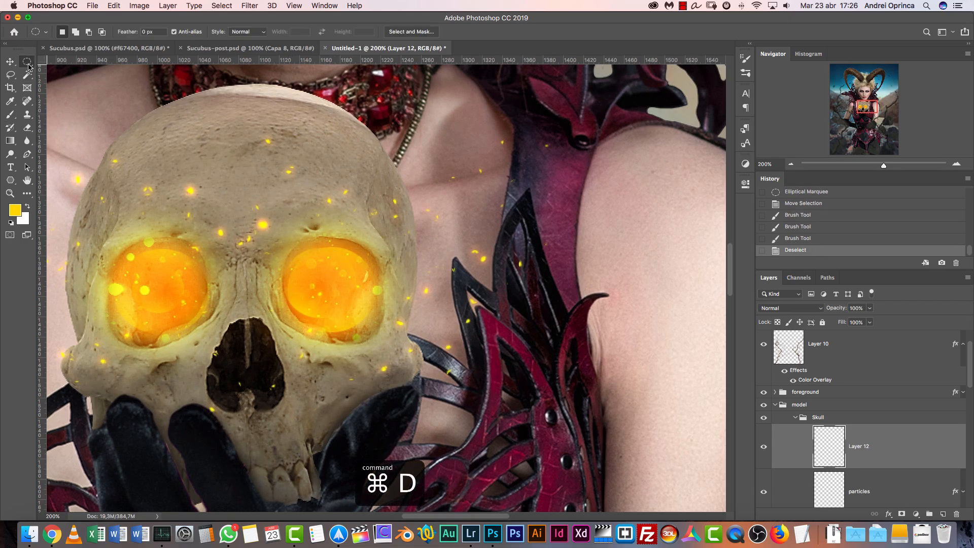
pyautogui.moveTo(320, 277); pyautogui.dragTo(380, 337)
pyautogui.moveTo(348, 289); pyautogui.dragTo(349, 277)
pyautogui.press('b')
pyautogui.moveTo(255, 256)
pyautogui.mouseDown()
pyautogui.moveTo(282, 287)
pyautogui.moveTo(289, 269)
pyautogui.moveTo(292, 292)
pyautogui.moveTo(398, 274)
pyautogui.moveTo(404, 288)
pyautogui.mouseUp()
pyautogui.press('super+d')
# Compare the skull's eyes with Layer 12 hidden and shown, review the blending modes while keeping Normal, and inspect the glow up close
pyautogui.press('super+1')
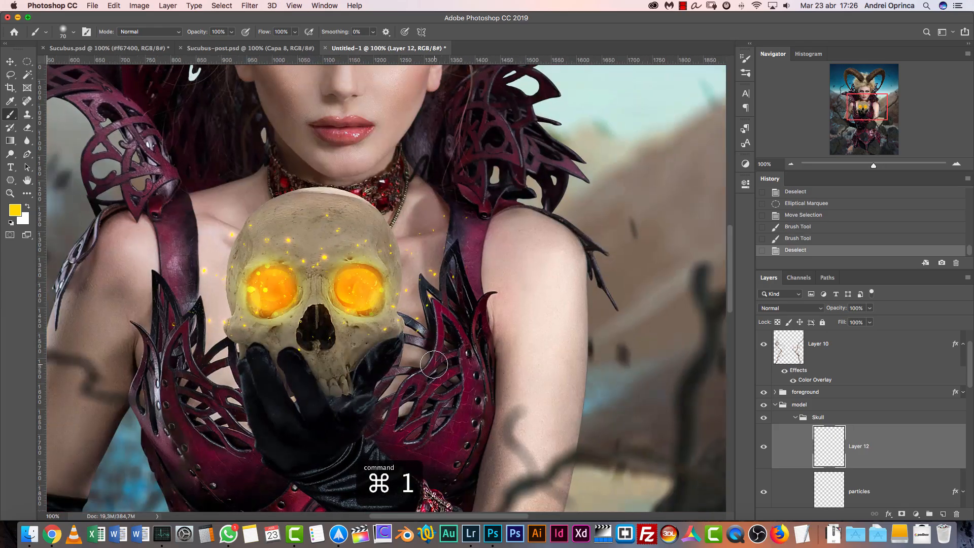
pyautogui.click(761, 448)
pyautogui.click(762, 448)
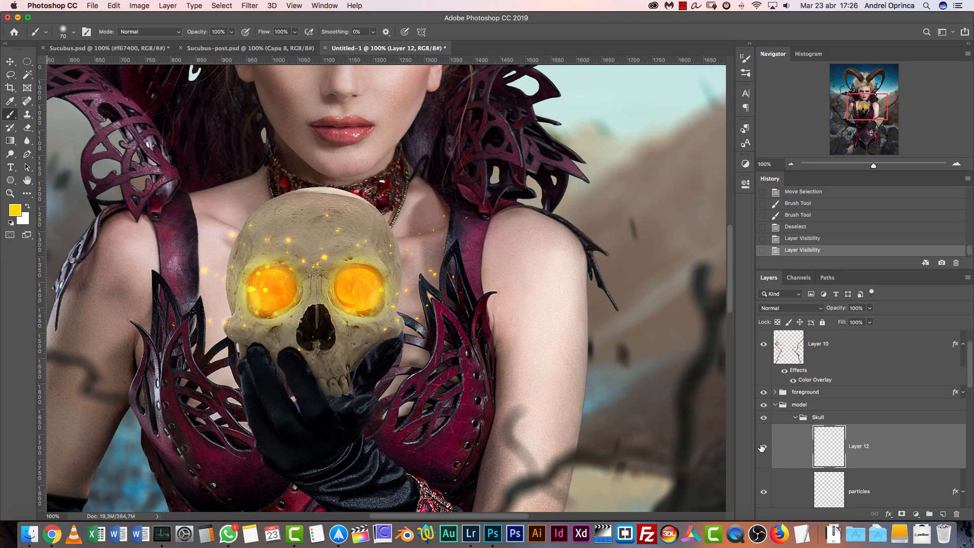
pyautogui.click(798, 308)
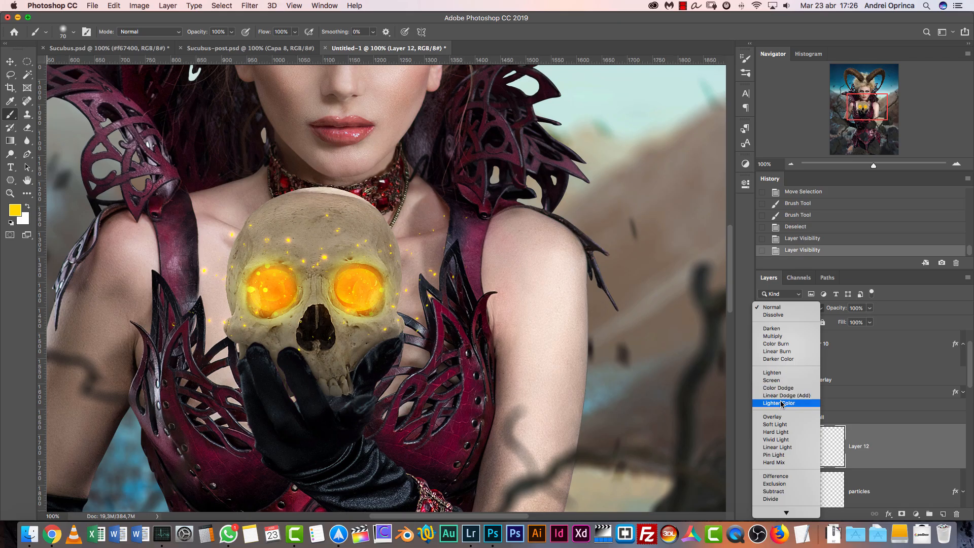
pyautogui.click(777, 308)
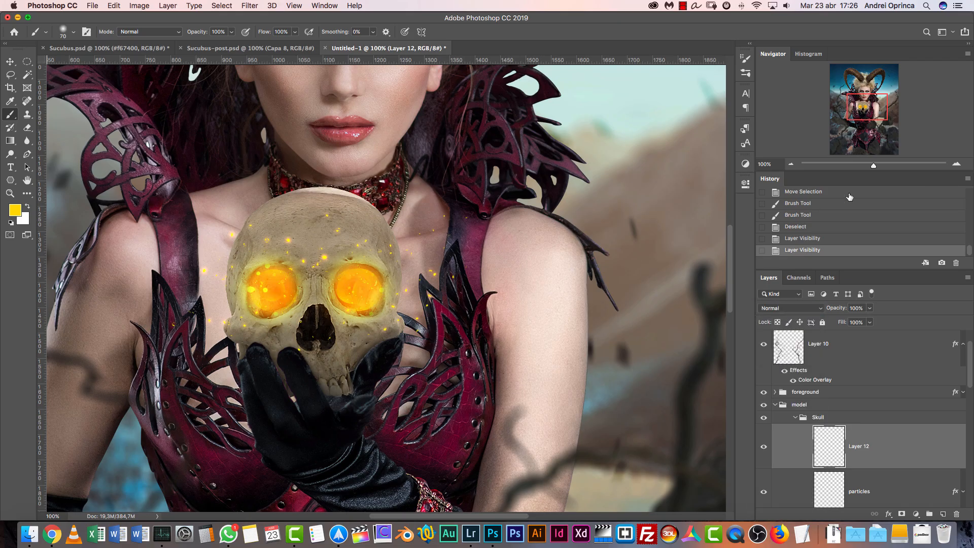
pyautogui.click(956, 165)
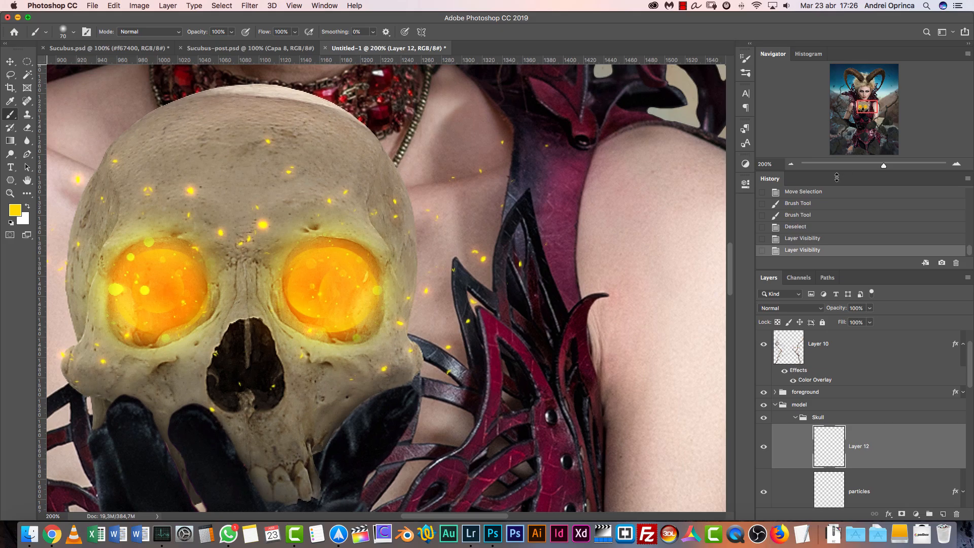
pyautogui.click(793, 165)
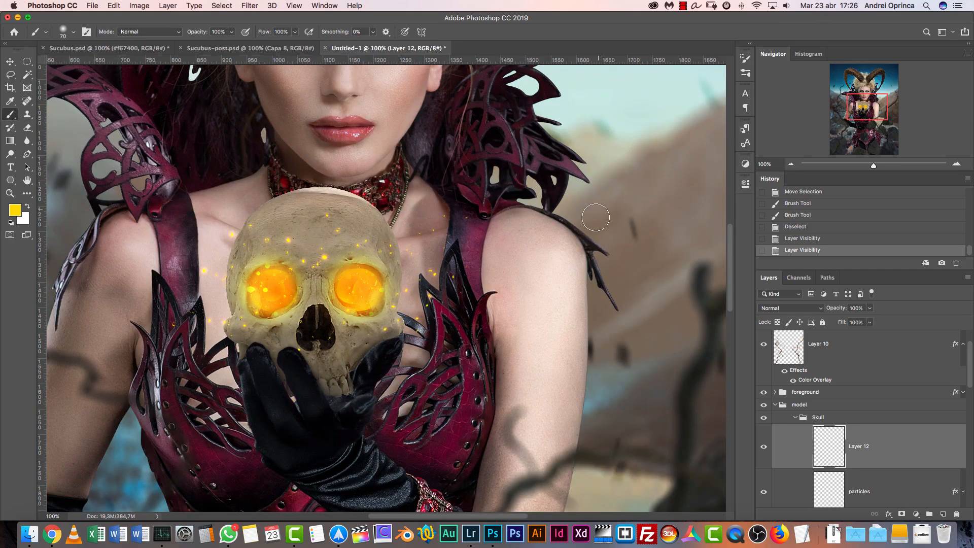
# Collapse the Skull group and add a new layer beneath it, placed in a new group named "model eyes"
pyautogui.click(795, 418)
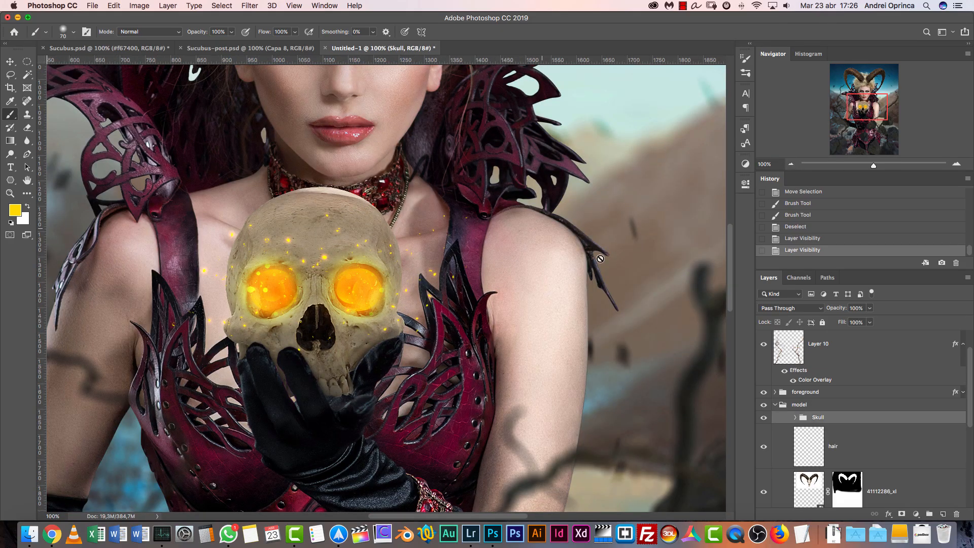
pyautogui.moveTo(540, 209); pyautogui.dragTo(581, 457)
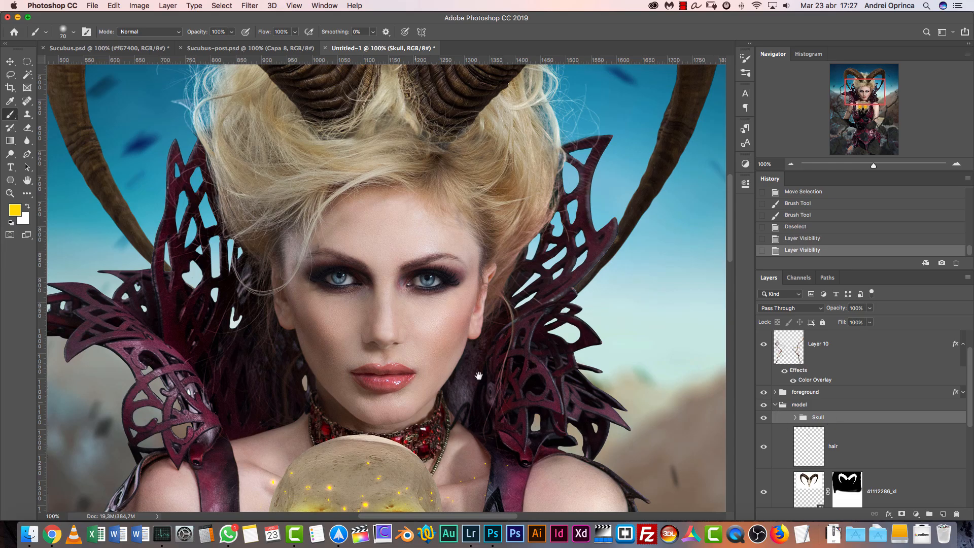
pyautogui.scroll(-5, 430, 392)
pyautogui.hscroll(1, 430, 391)
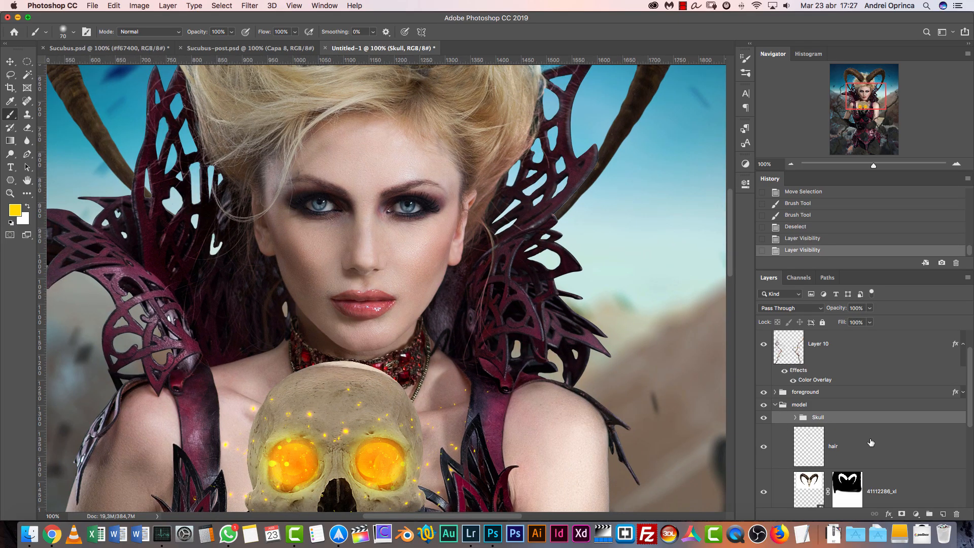
pyautogui.click(943, 515)
pyautogui.press('super+g')
pyautogui.doubleClick(823, 431)
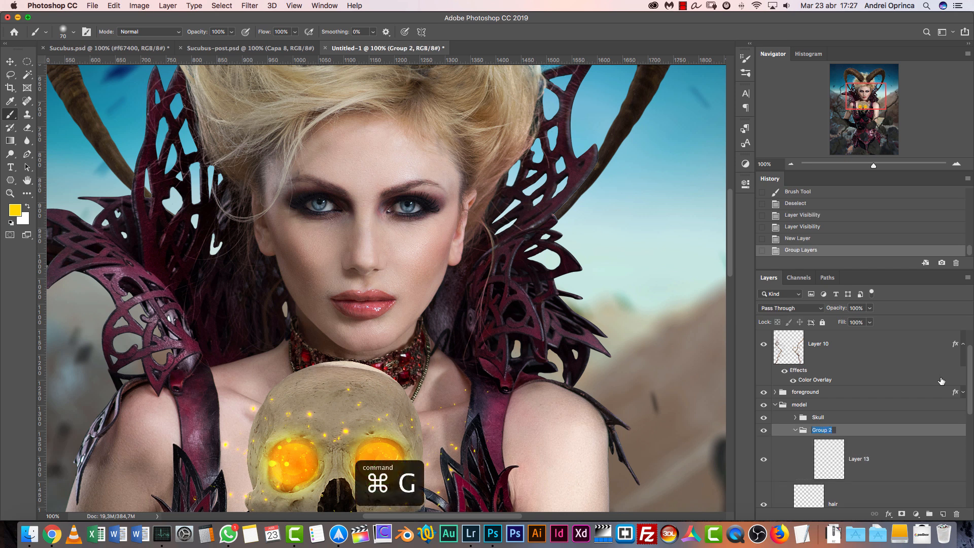
pyautogui.write('model eyes')
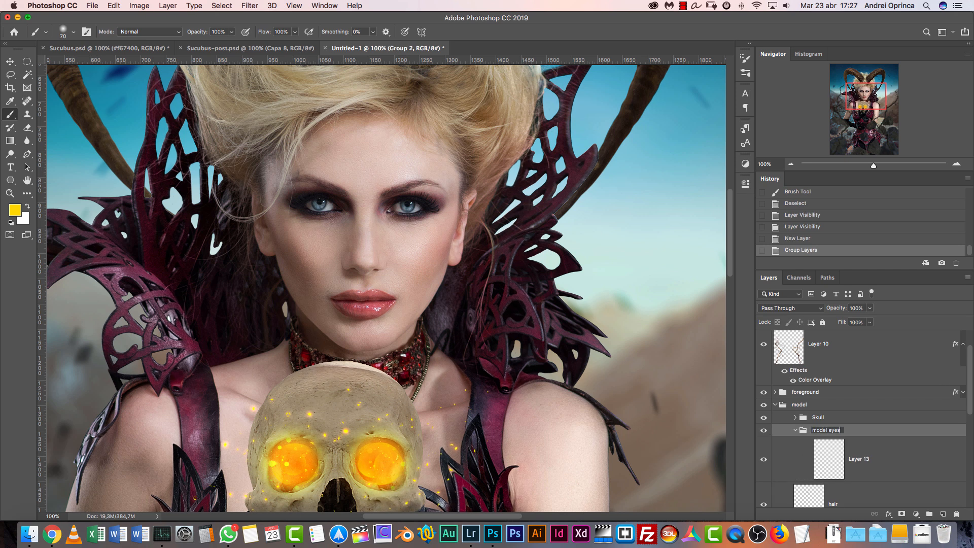
pyautogui.press('Return')
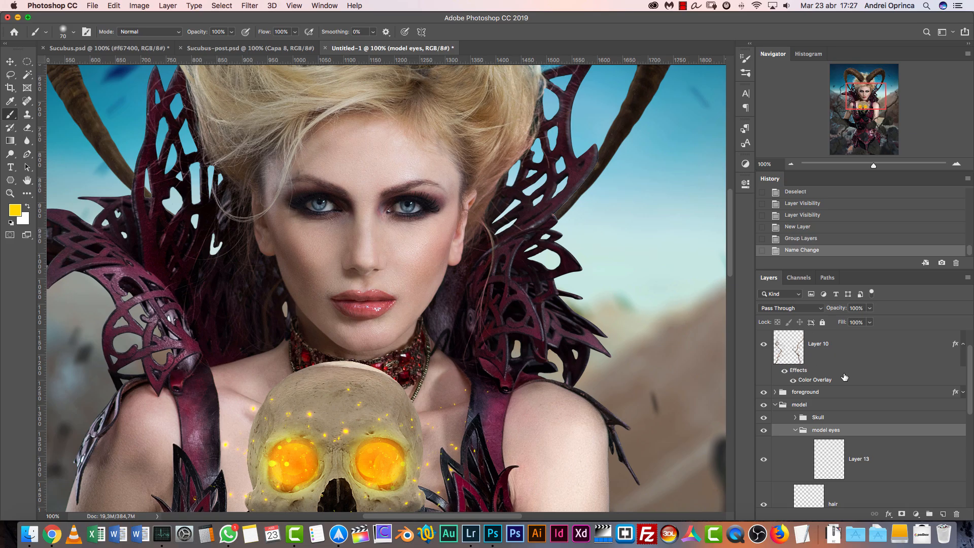
# Replace the empty Layer 13 in the model eyes group with a Solid Color fill layer in fba40e
pyautogui.click(863, 450)
pyautogui.click(918, 514)
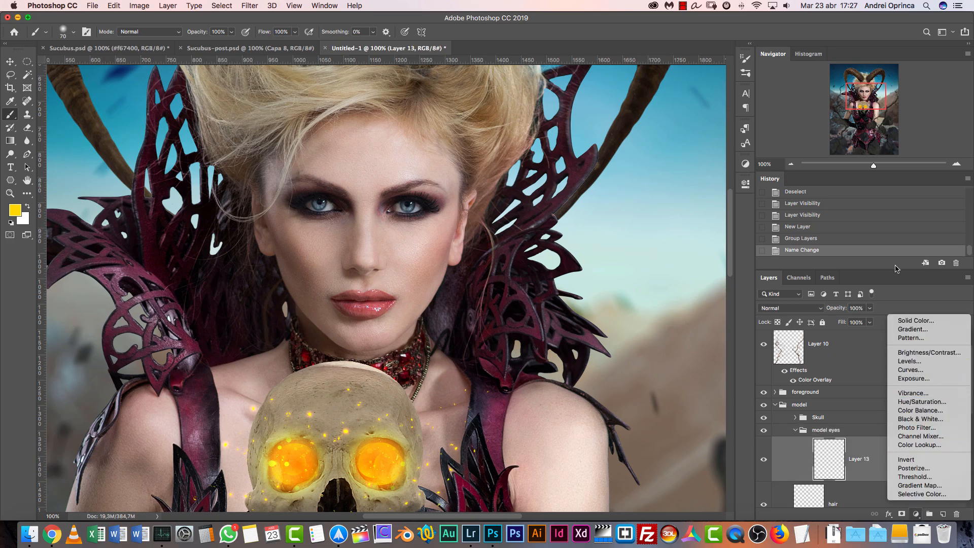
pyautogui.click(860, 456)
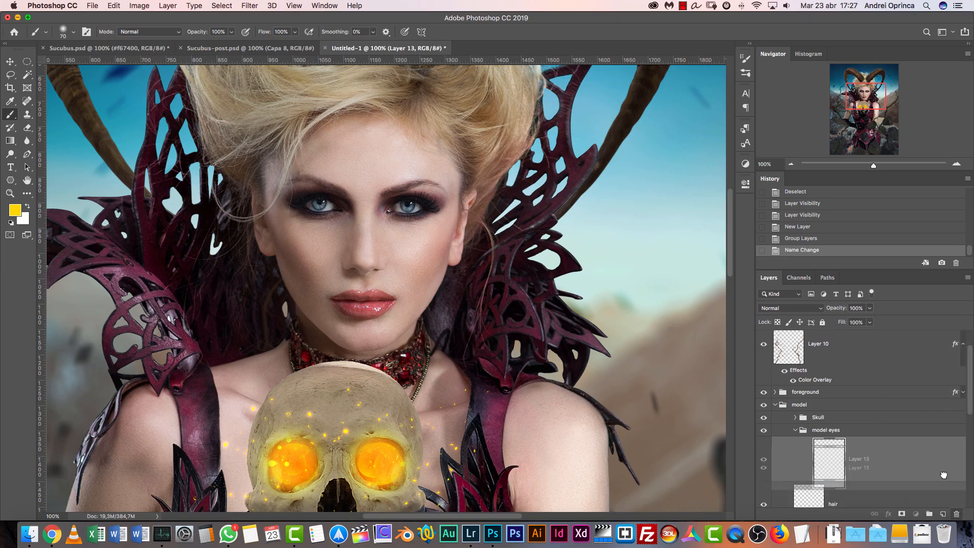
pyautogui.click(916, 514)
pyautogui.click(926, 321)
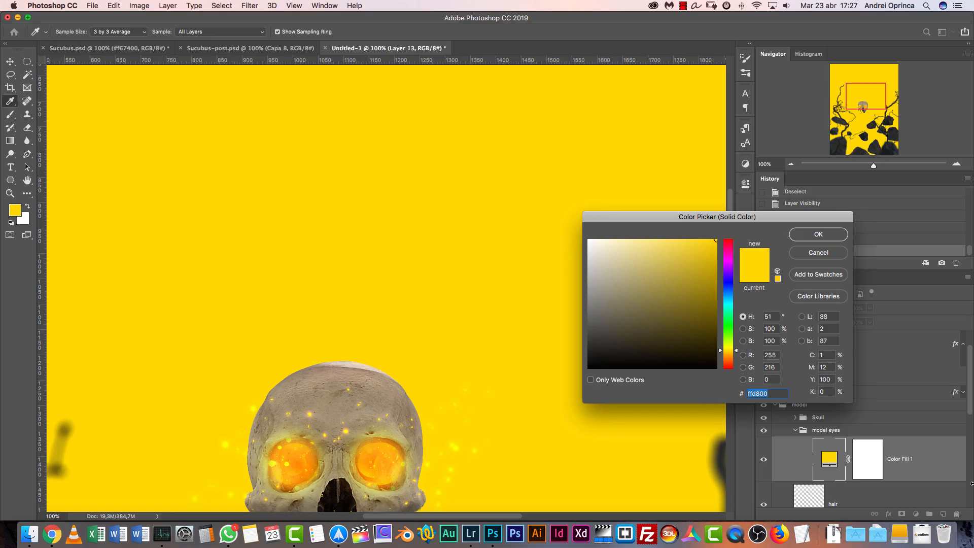
pyautogui.write('fb')
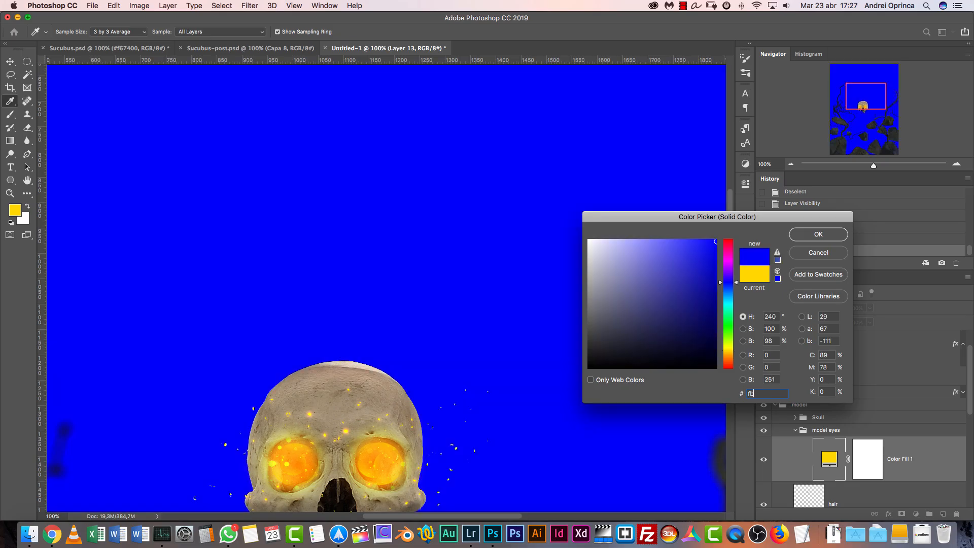
pyautogui.write('a')
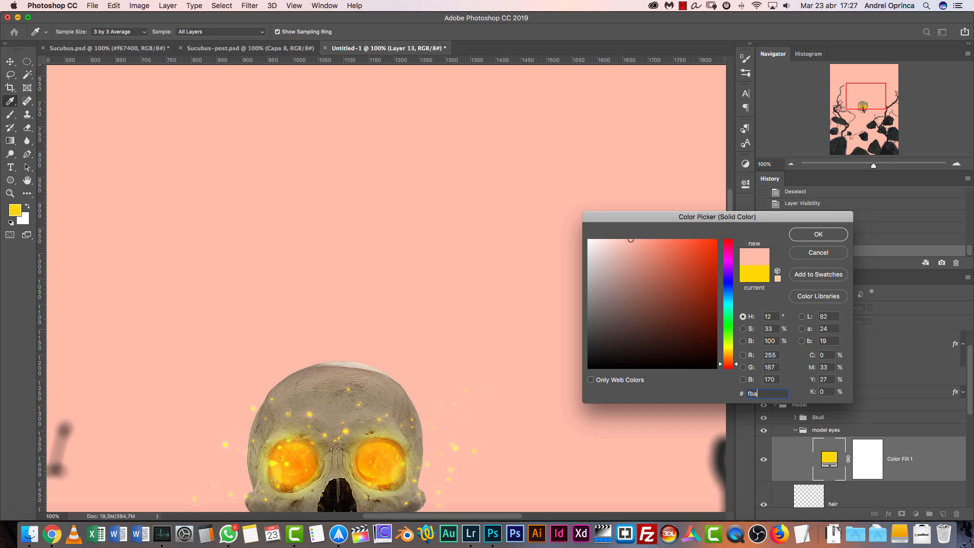
pyautogui.write('40e')
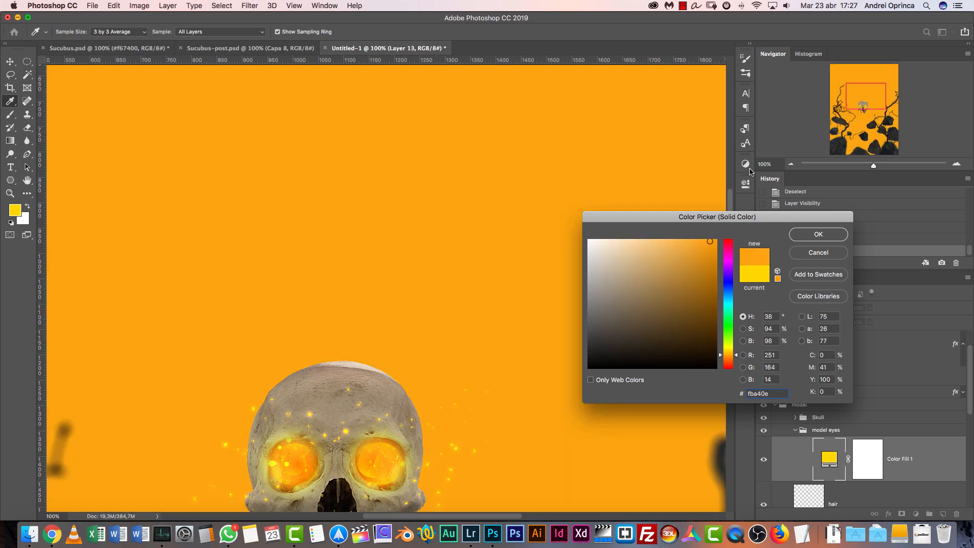
pyautogui.click(820, 236)
# Invert the orange fill layer's mask to black so the fill is hidden
pyautogui.moveTo(867, 101); pyautogui.dragTo(861, 105)
pyautogui.click(873, 455)
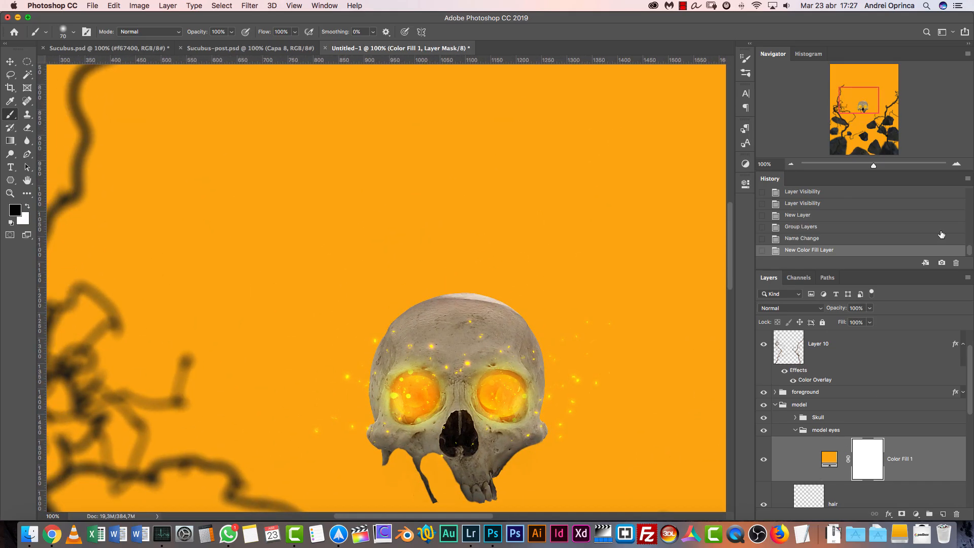
pyautogui.press('super+i')
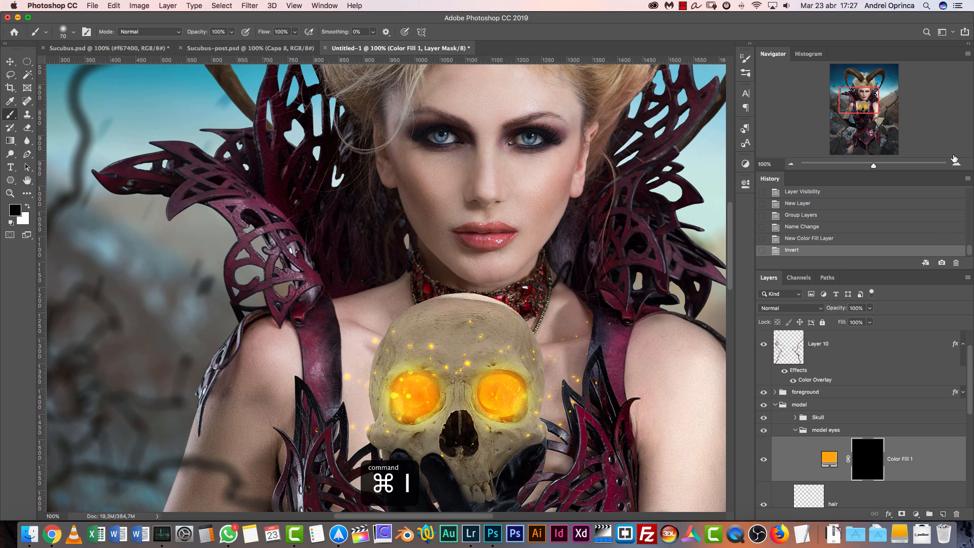
# With the Pen tool in Path mode, trace a closed path around the model's right-hand eye opening
pyautogui.click(957, 164)
pyautogui.moveTo(638, 124); pyautogui.dragTo(349, 460)
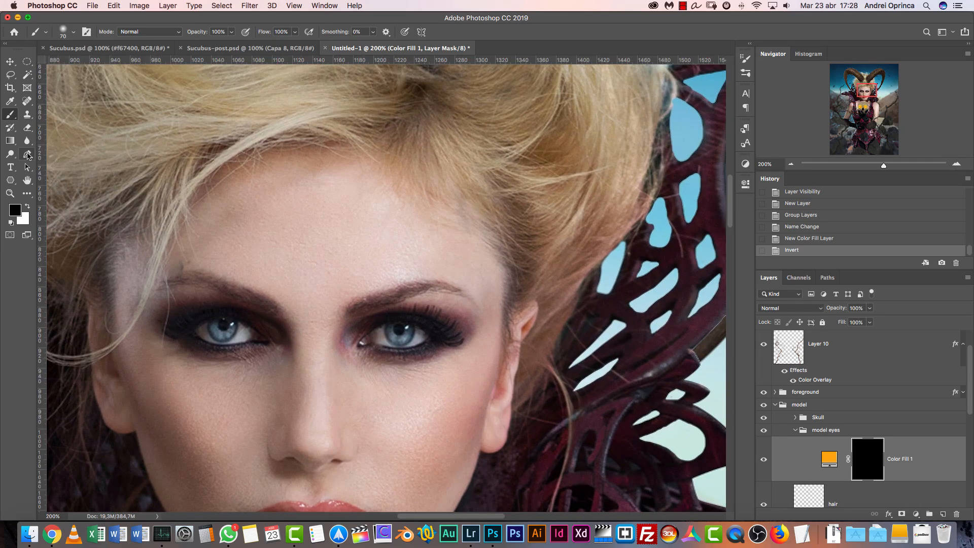
pyautogui.click(27, 155)
pyautogui.click(86, 34)
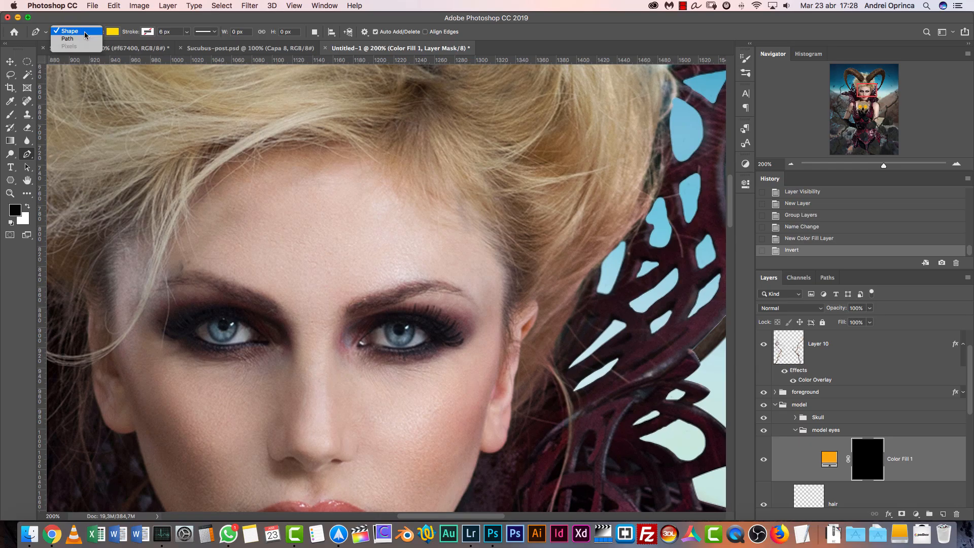
pyautogui.click(80, 39)
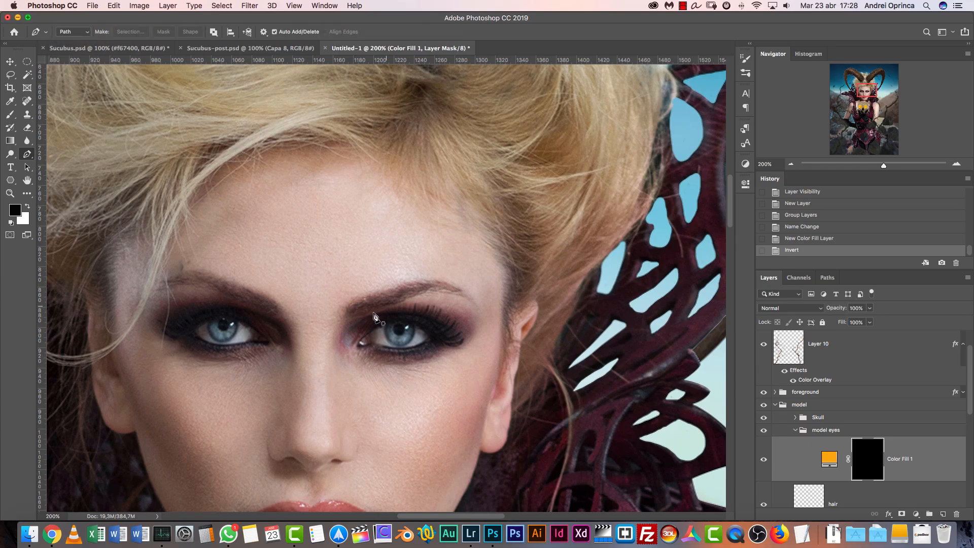
pyautogui.moveTo(368, 330); pyautogui.dragTo(356, 347)
pyautogui.click(360, 337)
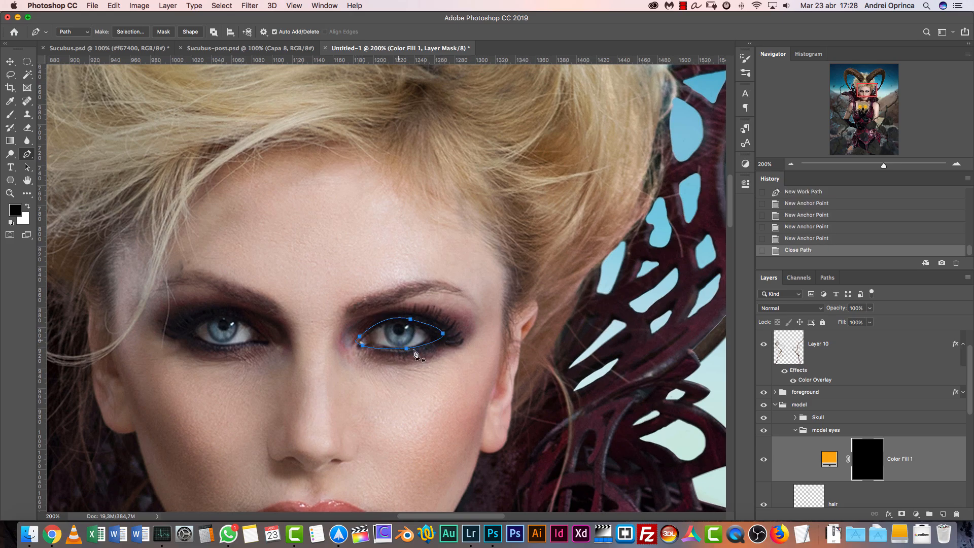
# Convert the right-hand eye path to a selection with 0 px feather, fill it with white on the mask, and deselect
pyautogui.rightClick(400, 316)
pyautogui.click(442, 374)
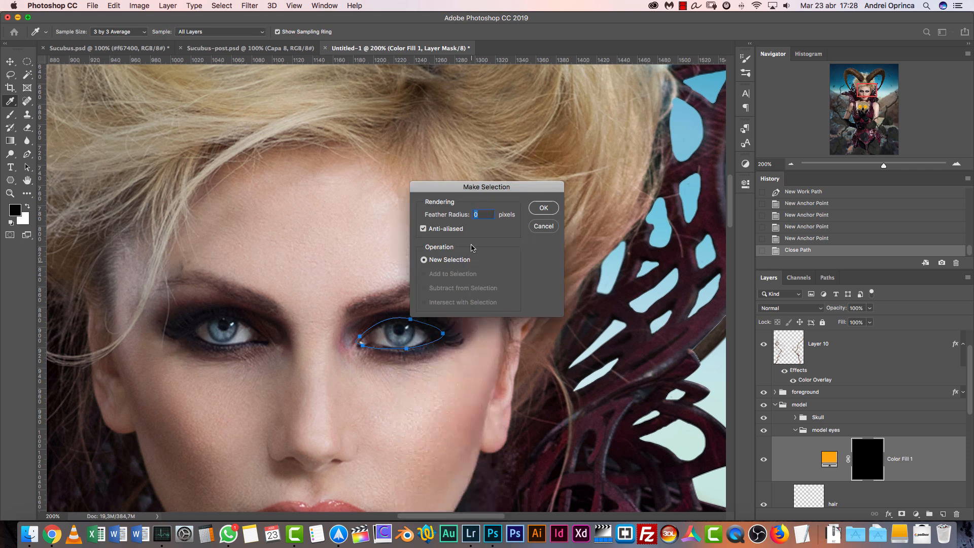
pyautogui.click(545, 207)
pyautogui.hotkey('alt', 'BackSpace')
pyautogui.press('x')
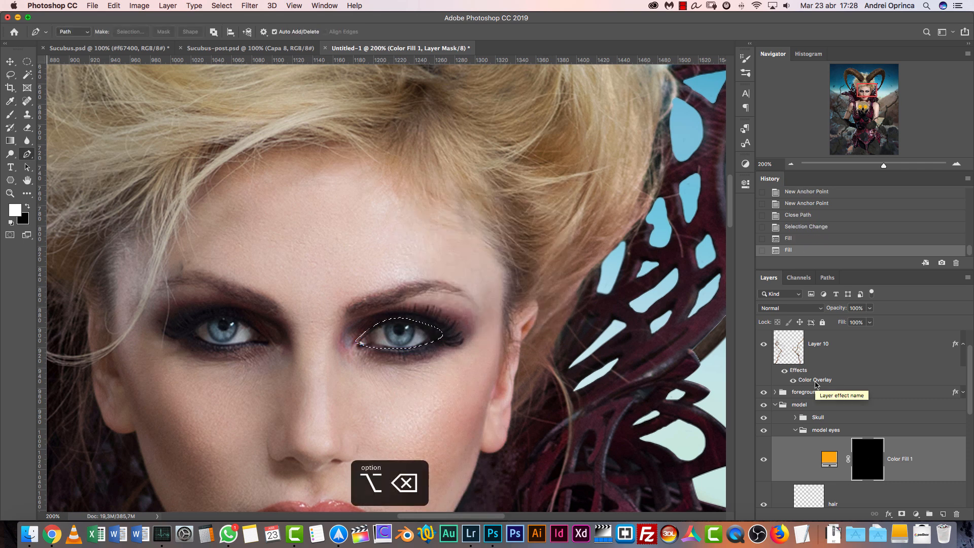
pyautogui.hotkey('alt', 'BackSpace')
pyautogui.press('super+d')
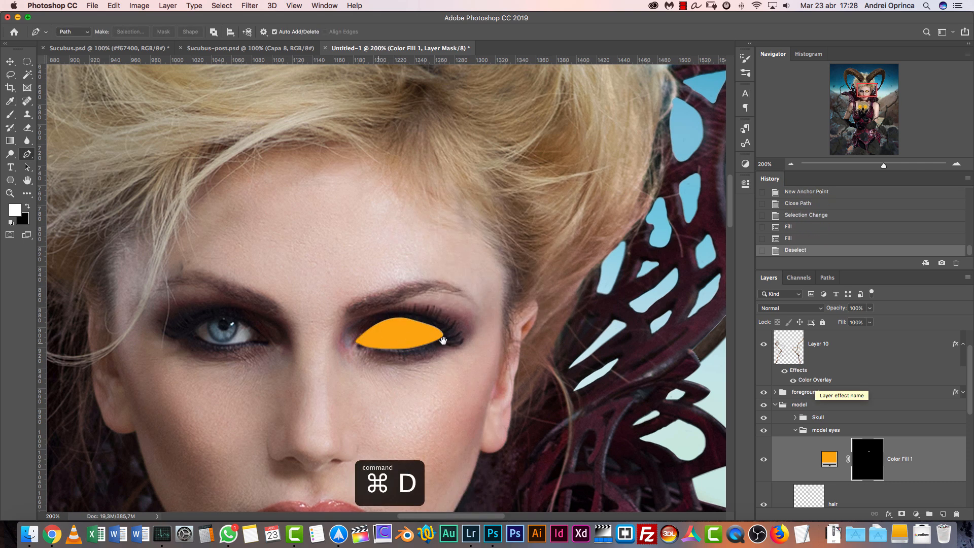
# Trace a closed path around the model's left-hand eye opening and adjust its outer corner to fit the lid
pyautogui.moveTo(411, 340); pyautogui.dragTo(507, 343)
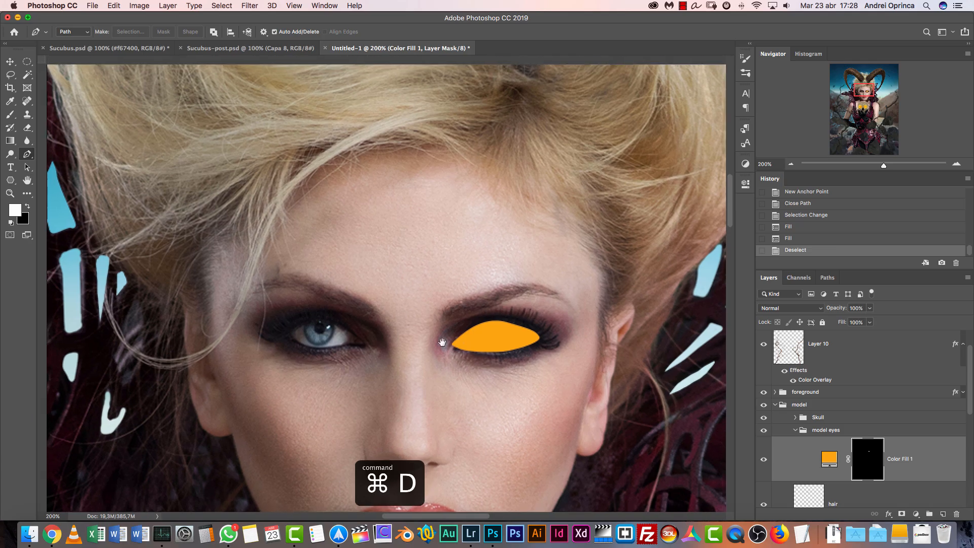
pyautogui.moveTo(301, 325)
pyautogui.mouseDown()
pyautogui.moveTo(357, 333)
pyautogui.moveTo(368, 349)
pyautogui.moveTo(331, 350)
pyautogui.moveTo(285, 333)
pyautogui.mouseUp()
pyautogui.click(289, 331)
pyautogui.keyDown('super'); pyautogui.click(295, 340); pyautogui.keyUp('super')
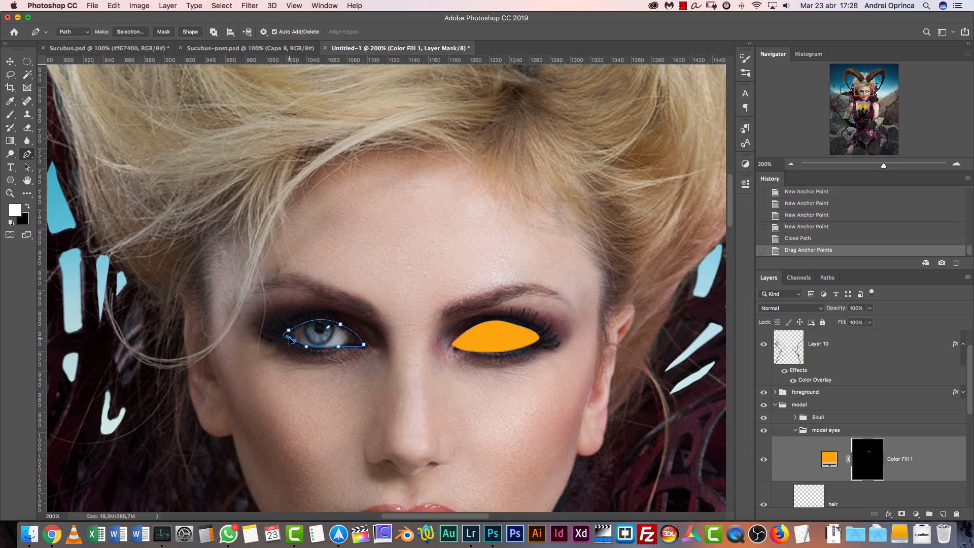
pyautogui.moveTo(289, 340); pyautogui.dragTo(296, 344)
# Turn the left-hand eye path into a selection, fill it with white on the mask, and deselect
pyautogui.rightClick(329, 339)
pyautogui.click(364, 381)
pyautogui.click(543, 209)
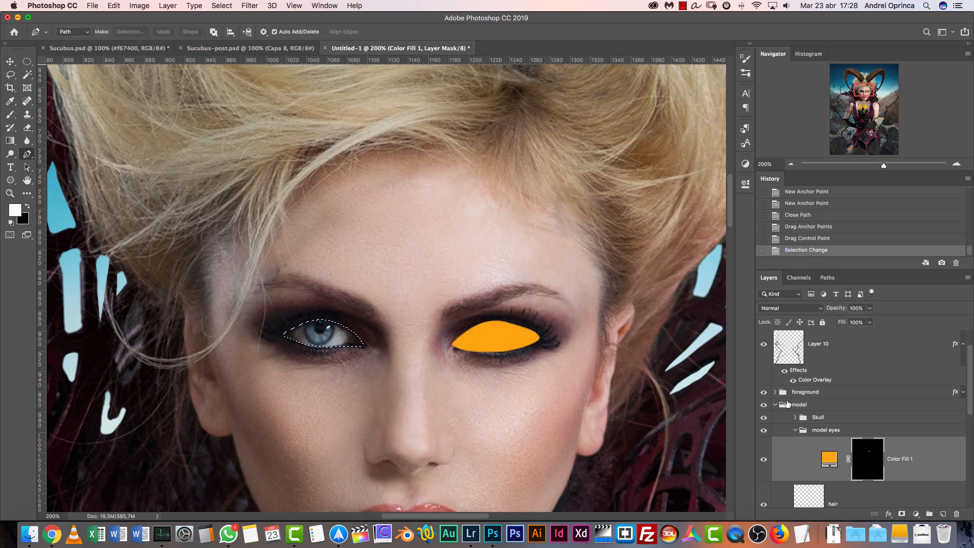
pyautogui.hotkey('alt', 'BackSpace')
pyautogui.press('super+d')
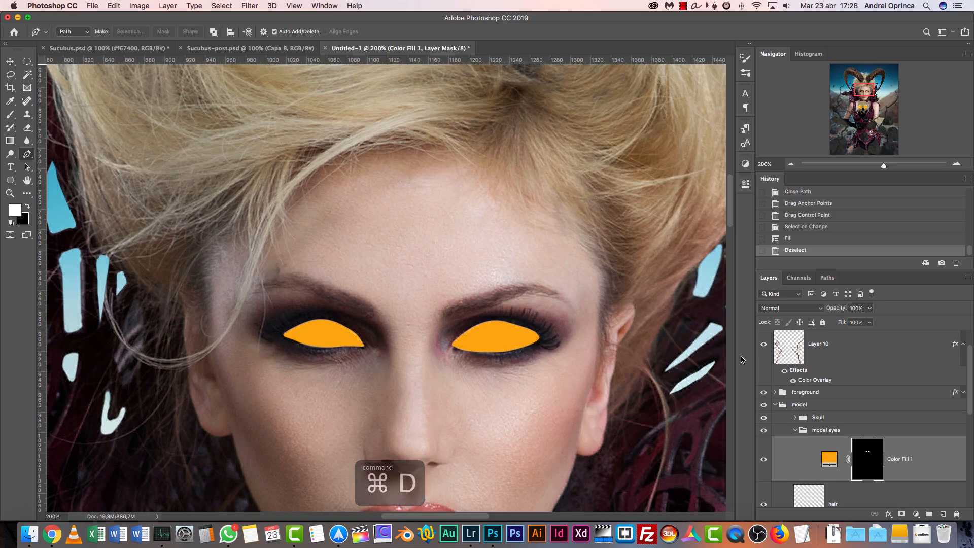
# Try a 1.6 px feather on the fill layer's mask and return it to 0 px
pyautogui.doubleClick(870, 456)
pyautogui.moveTo(605, 287); pyautogui.dragTo(610, 286)
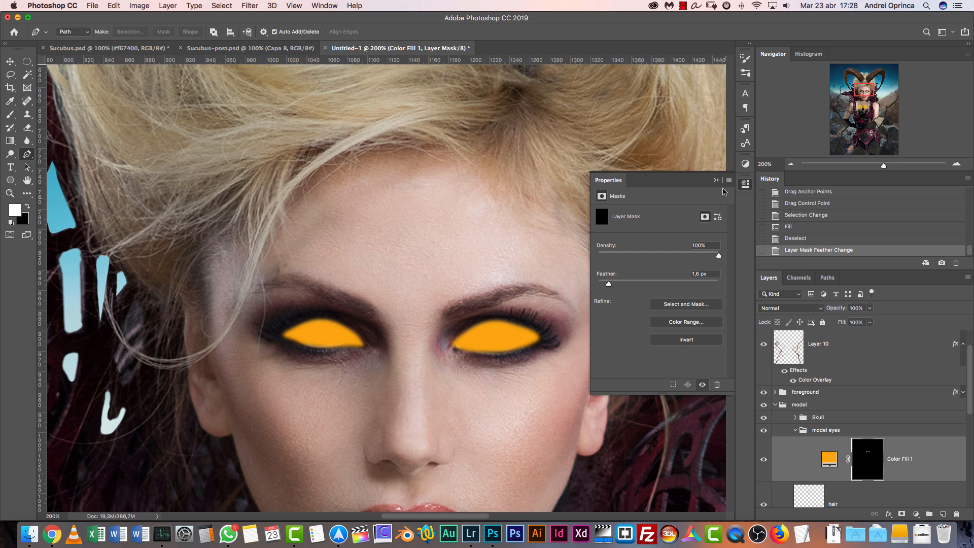
pyautogui.moveTo(616, 275); pyautogui.dragTo(570, 284)
# Brush white on the mask inside the left-hand eye with a 15 px brush at 100% hardness, undoing the last dab
pyautogui.doubleClick(957, 164)
pyautogui.moveTo(366, 335); pyautogui.dragTo(460, 291)
pyautogui.press('b')
pyautogui.rightClick(364, 239)
pyautogui.press('Tab')
pyautogui.click(419, 264)
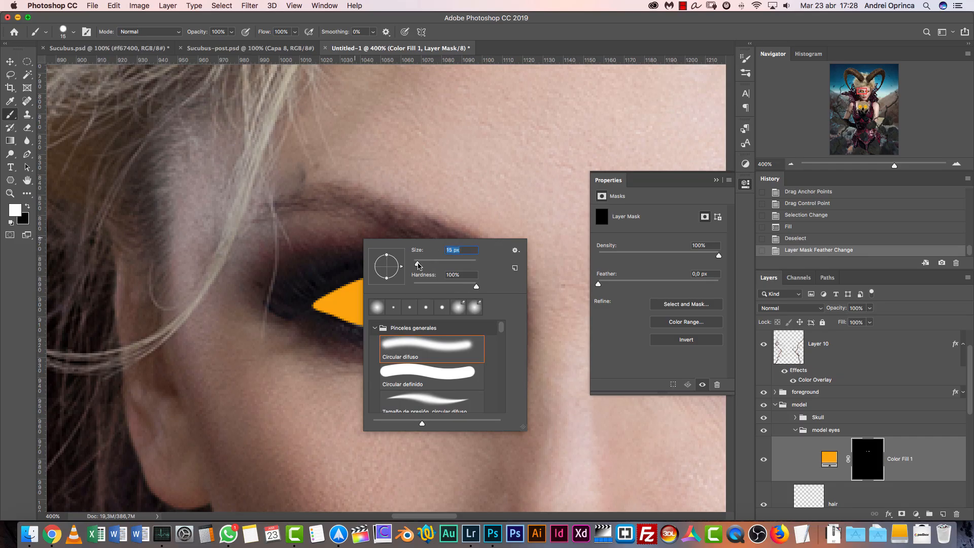
pyautogui.press('Return')
pyautogui.moveTo(353, 306); pyautogui.dragTo(431, 310)
pyautogui.click(449, 308)
pyautogui.press('super+z')
# Reduce the brush to 7 px and paint white along the left-hand eye's lower edge on the mask
pyautogui.press('[')
pyautogui.press('[')
pyautogui.press('[')
pyautogui.press('[')
pyautogui.press('[')
pyautogui.moveTo(385, 322)
pyautogui.mouseDown()
pyautogui.moveTo(363, 315)
pyautogui.moveTo(430, 324)
pyautogui.mouseUp()
pyautogui.moveTo(422, 323); pyautogui.dragTo(436, 322)
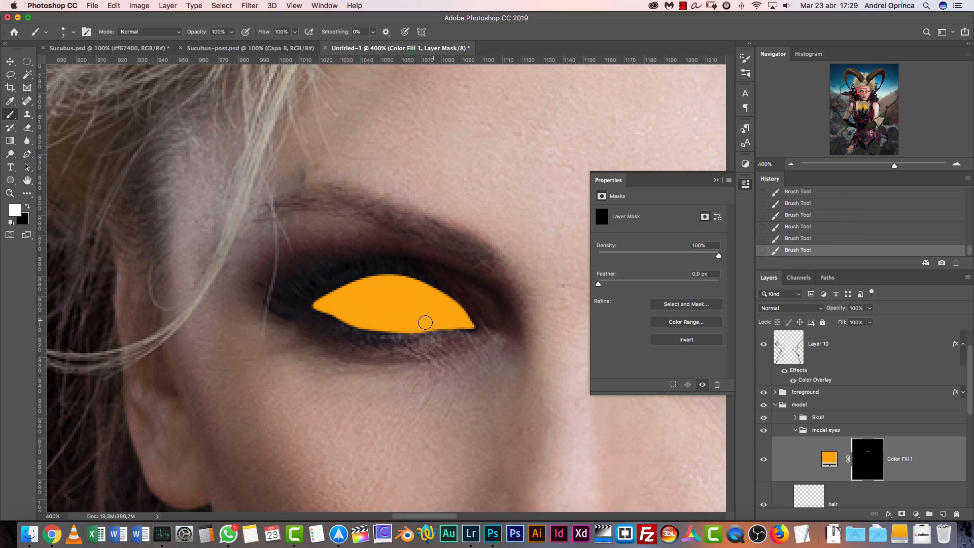
pyautogui.press('super+1')
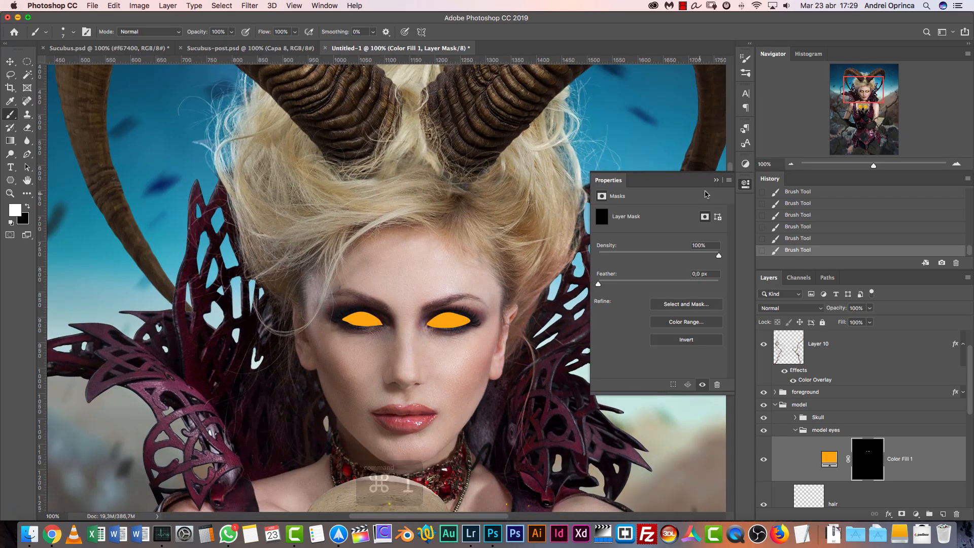
pyautogui.click(716, 180)
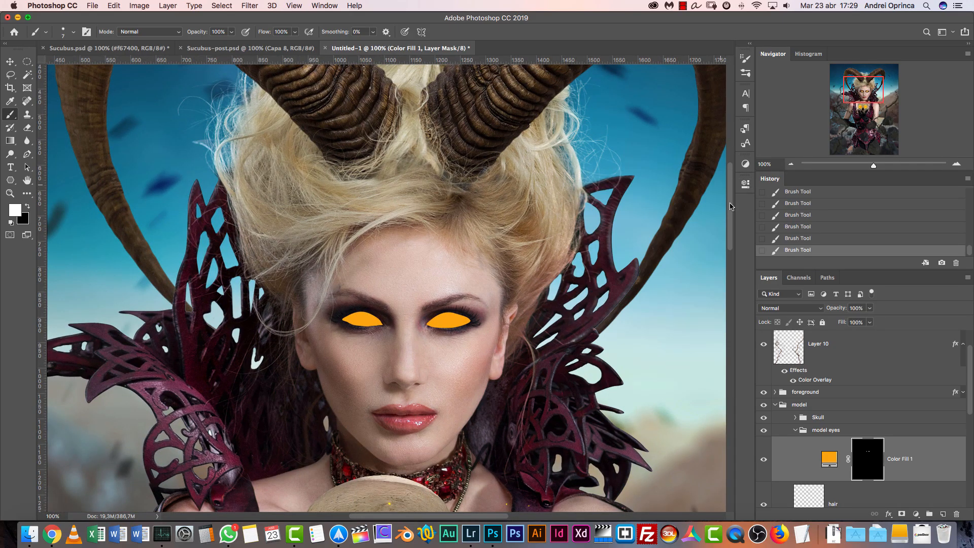
# Set the orange fill layer's mask feather to 2.8 px
pyautogui.doubleClick(864, 460)
pyautogui.moveTo(600, 286)
pyautogui.mouseDown()
pyautogui.moveTo(623, 286)
pyautogui.moveTo(615, 285)
pyautogui.mouseUp()
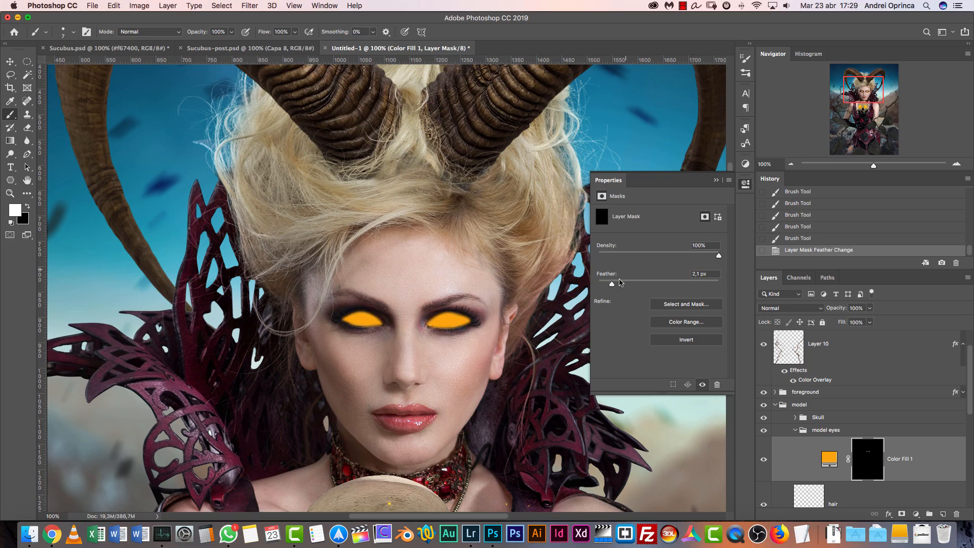
pyautogui.click(716, 179)
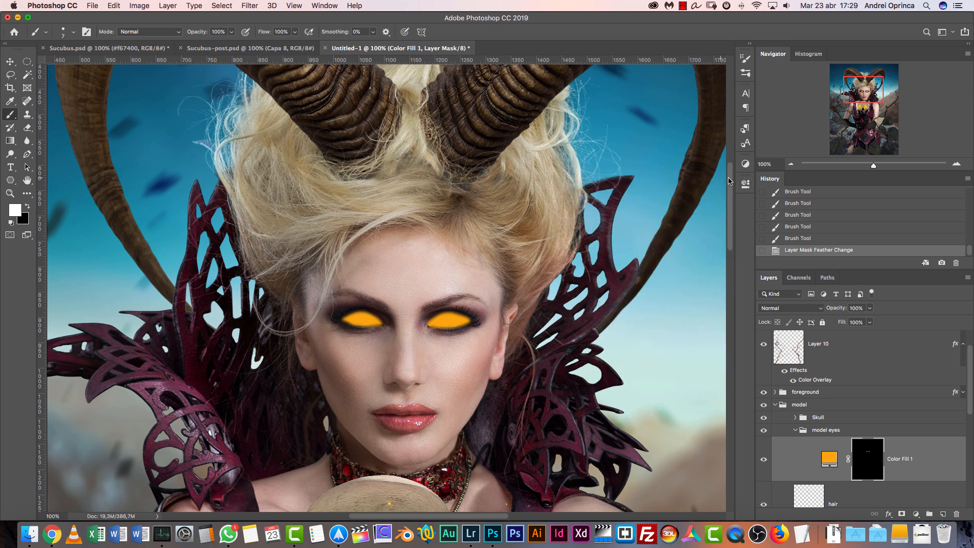
# Check the Tools preferences for how layer masks open, cancel without changes, and review the fill mask's density and feather properties
pyautogui.click(956, 166)
pyautogui.doubleClick(869, 455)
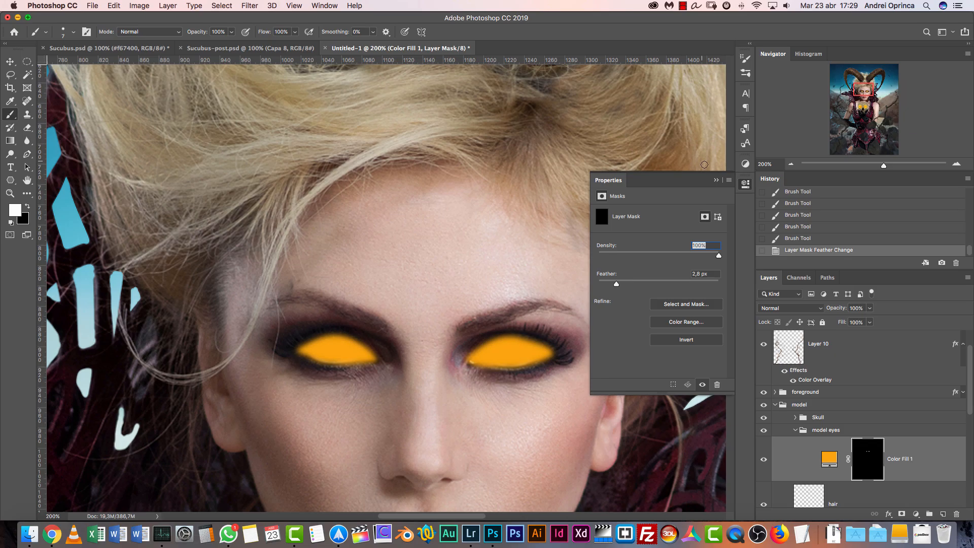
pyautogui.click(716, 180)
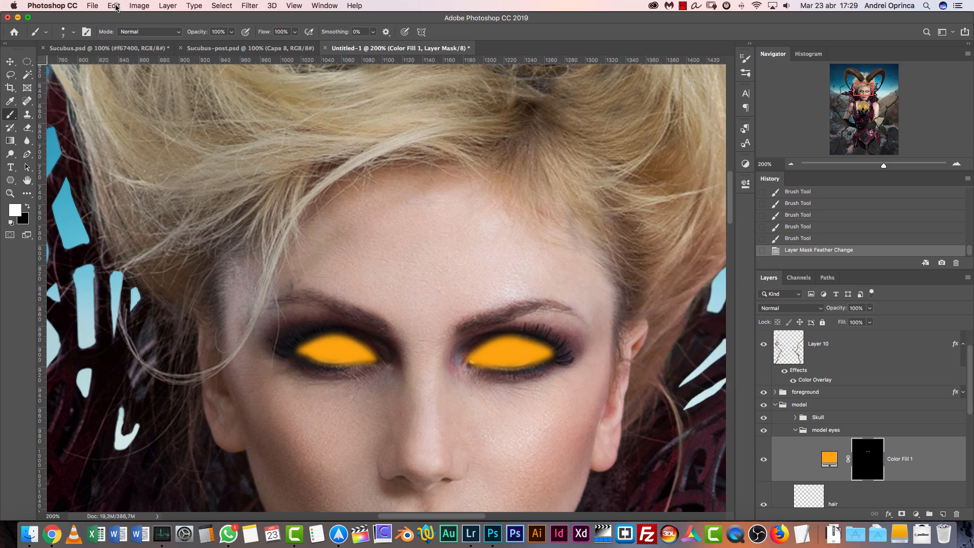
pyautogui.click(71, 5)
pyautogui.moveTo(71, 37)
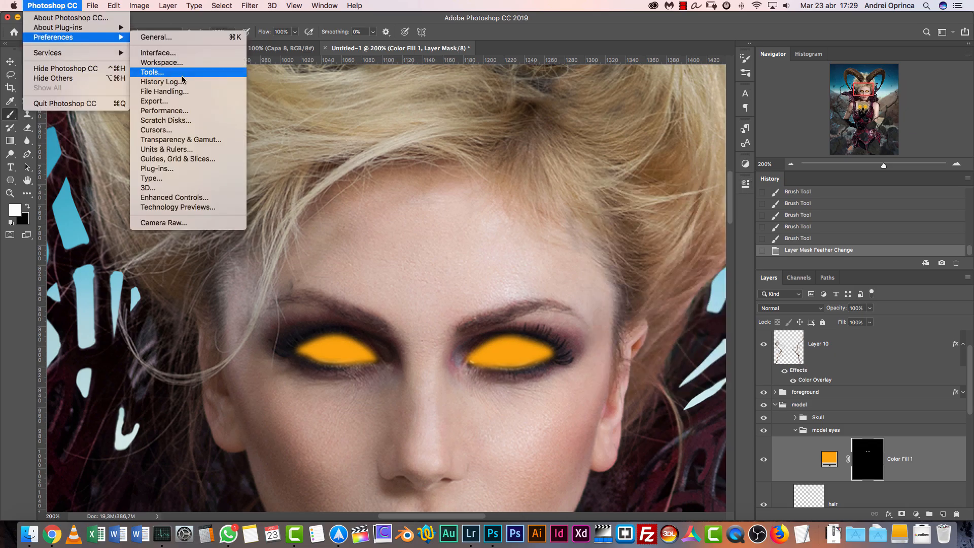
pyautogui.click(162, 72)
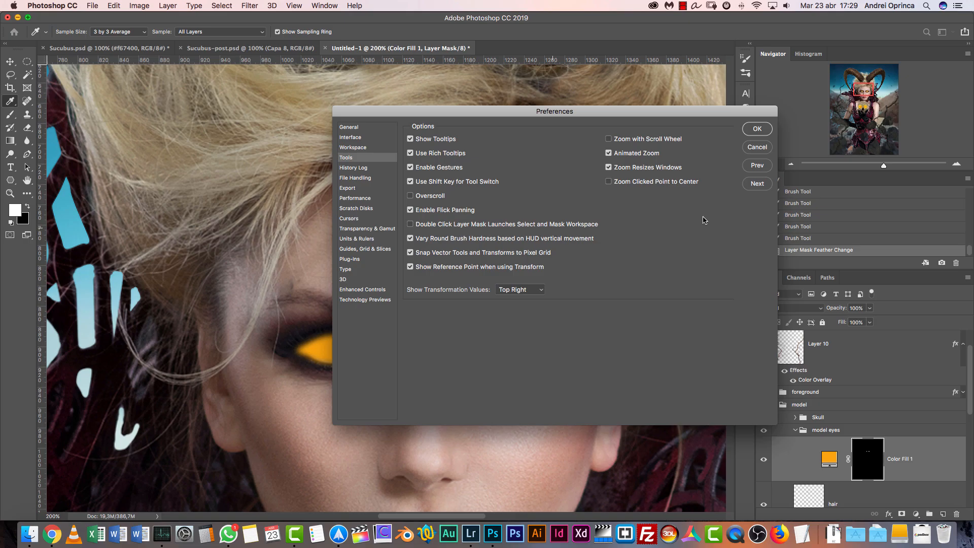
pyautogui.click(757, 147)
pyautogui.doubleClick(862, 452)
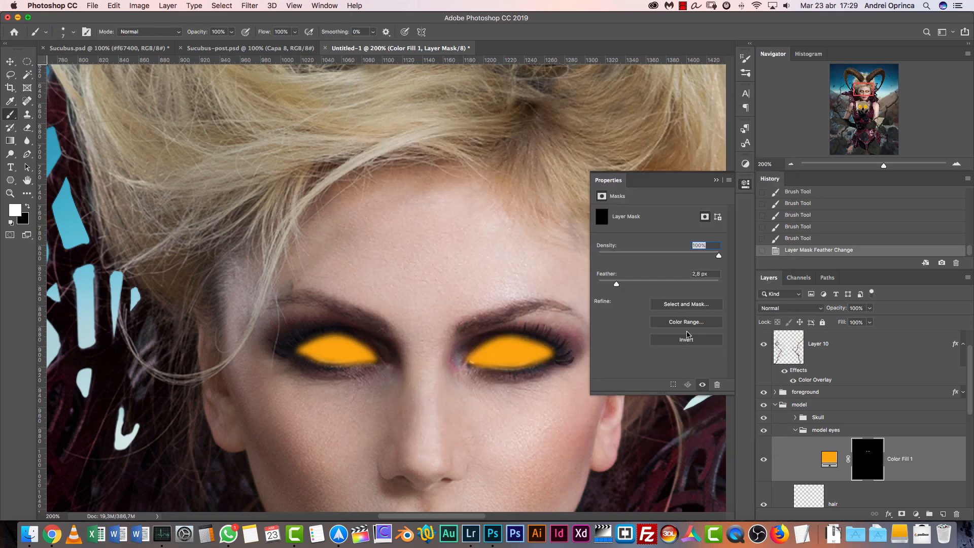
pyautogui.click(717, 179)
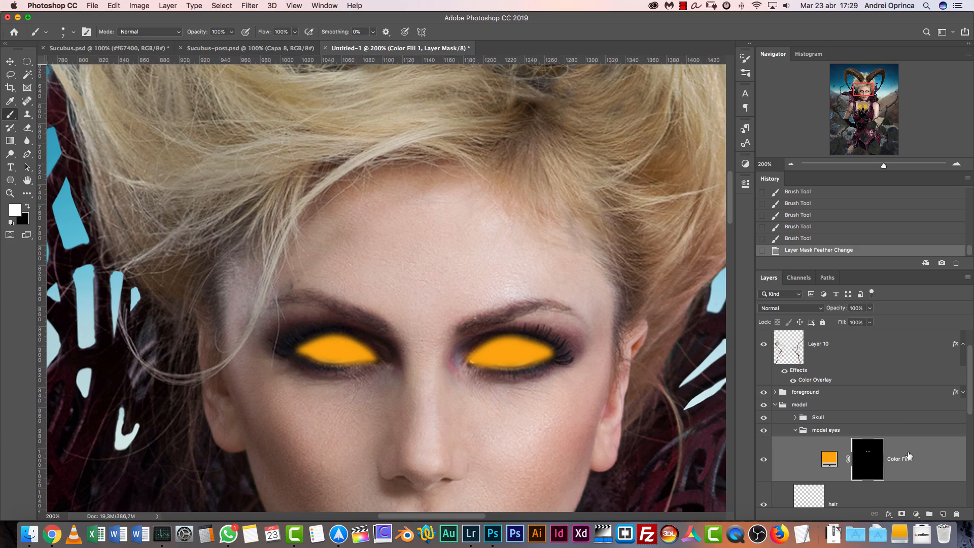
# Add an Inner Shadow effect to the Color Fill 1 layer and set its color to ffba01
pyautogui.doubleClick(947, 457)
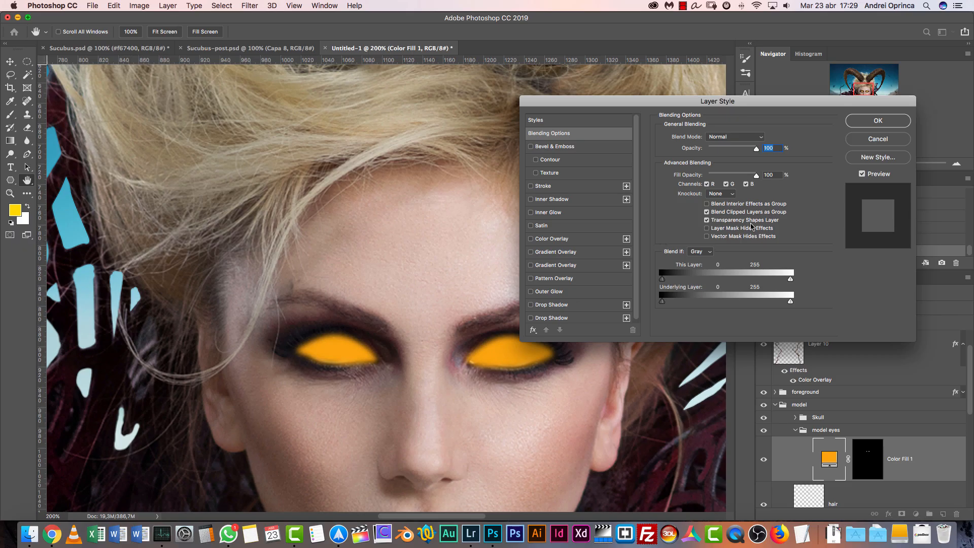
pyautogui.click(552, 200)
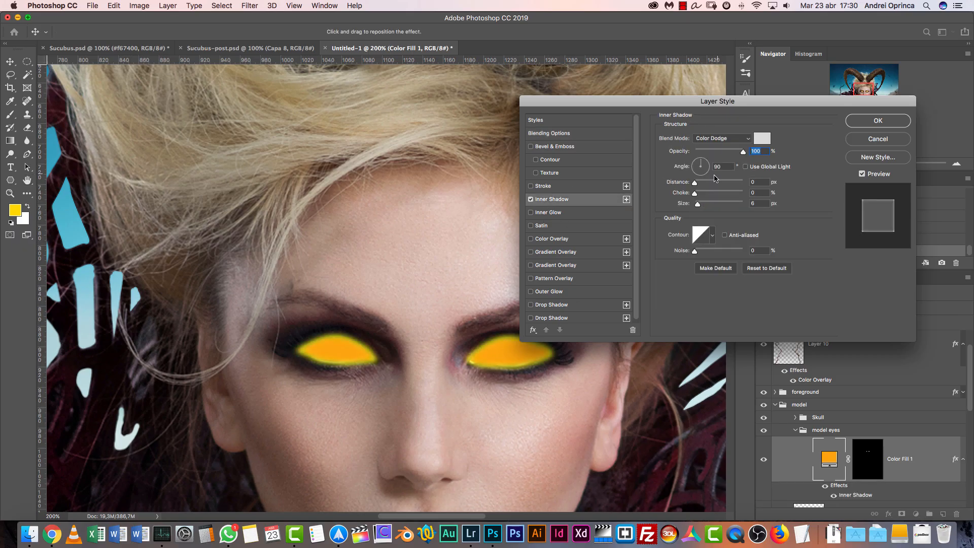
pyautogui.click(761, 139)
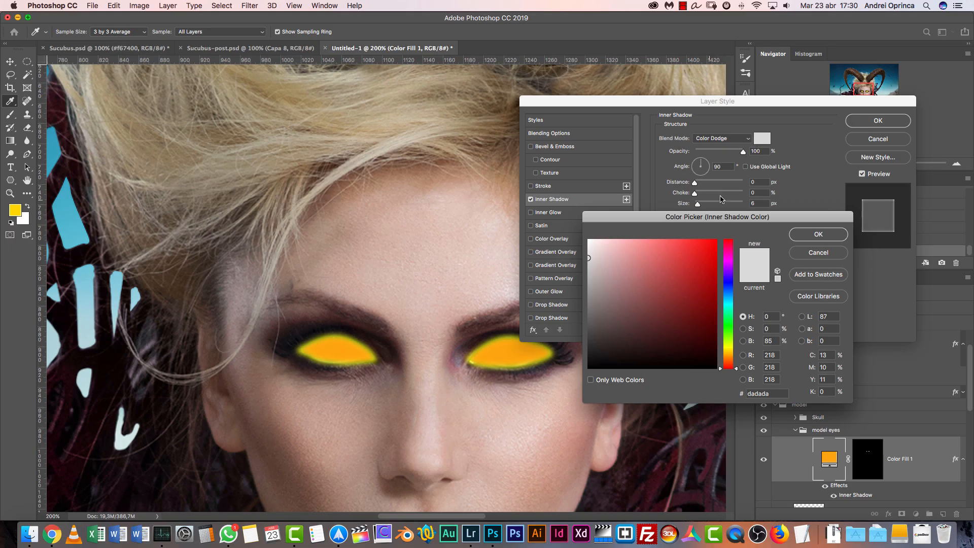
pyautogui.click(778, 395)
pyautogui.write('ffba01')
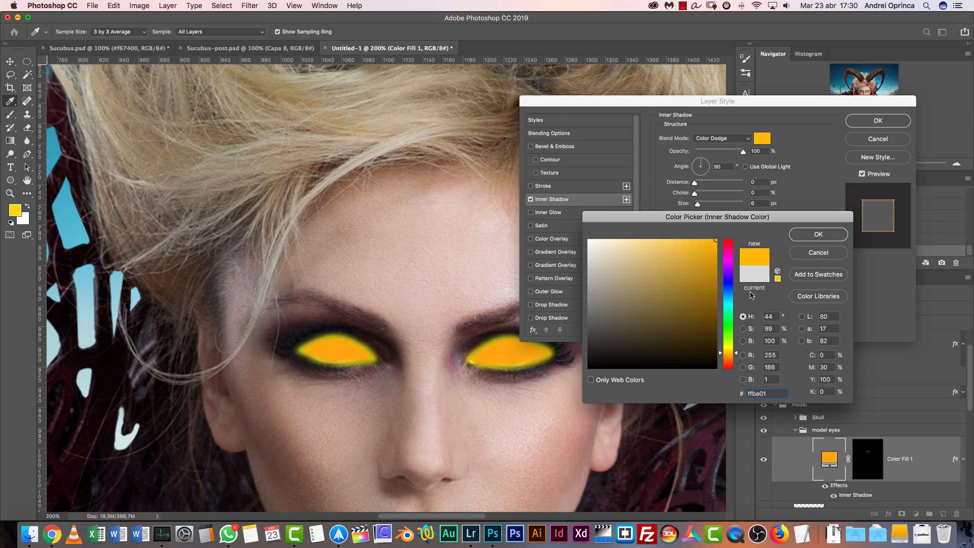
pyautogui.click(808, 237)
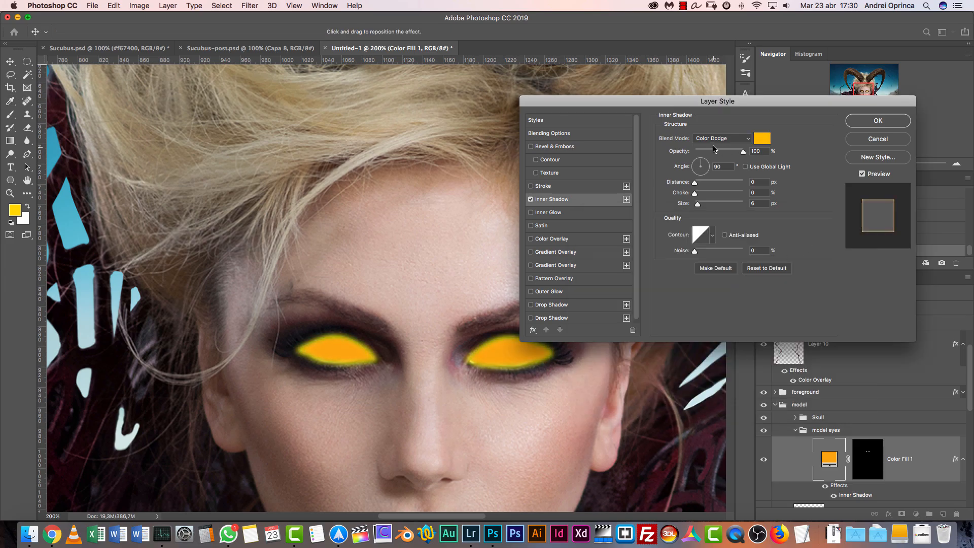
# Set the inner shadow to Overlay blending with 7% choke and 13 px size, toggling the effect to compare
pyautogui.click(732, 141)
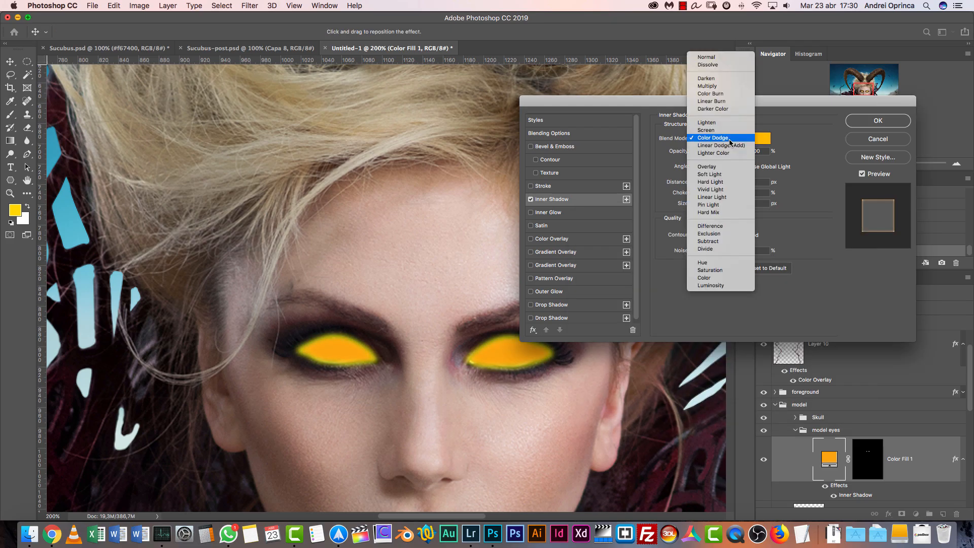
pyautogui.click(719, 169)
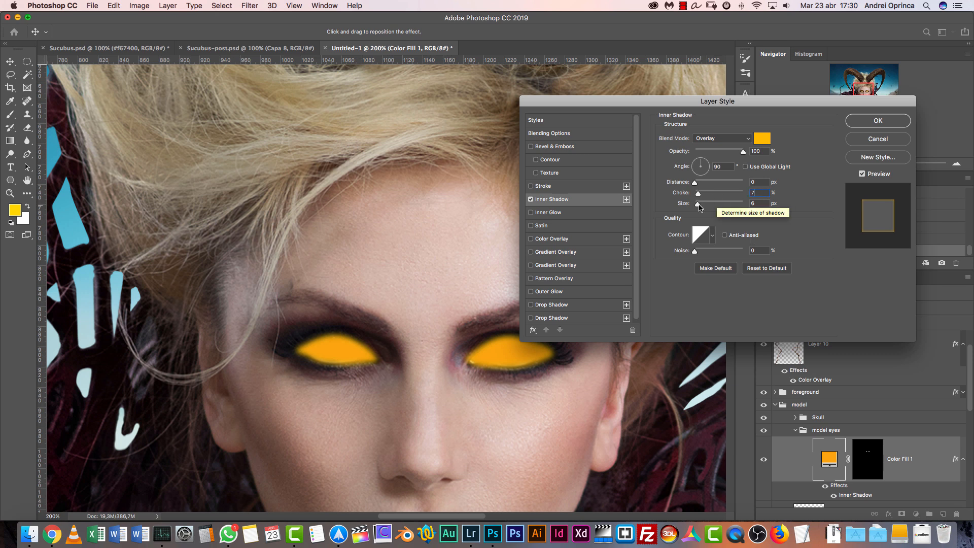
pyautogui.press('Tab')
pyautogui.write('13')
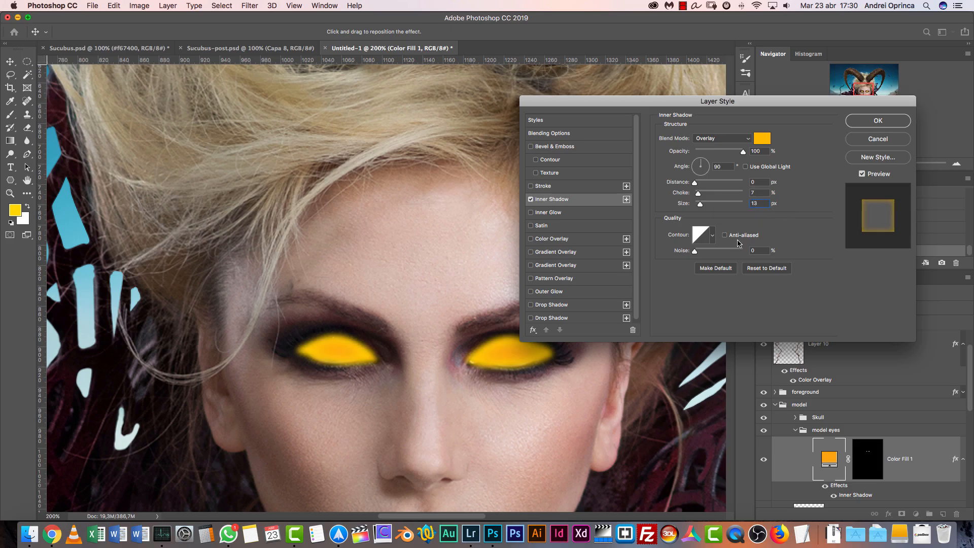
pyautogui.click(531, 200)
pyautogui.click(530, 200)
pyautogui.click(531, 199)
pyautogui.click(531, 200)
pyautogui.click(531, 199)
pyautogui.click(531, 200)
# Add an Outer Glow in Screen mode with color f0670c to the eye fill, toggling the effect to compare
pyautogui.click(557, 290)
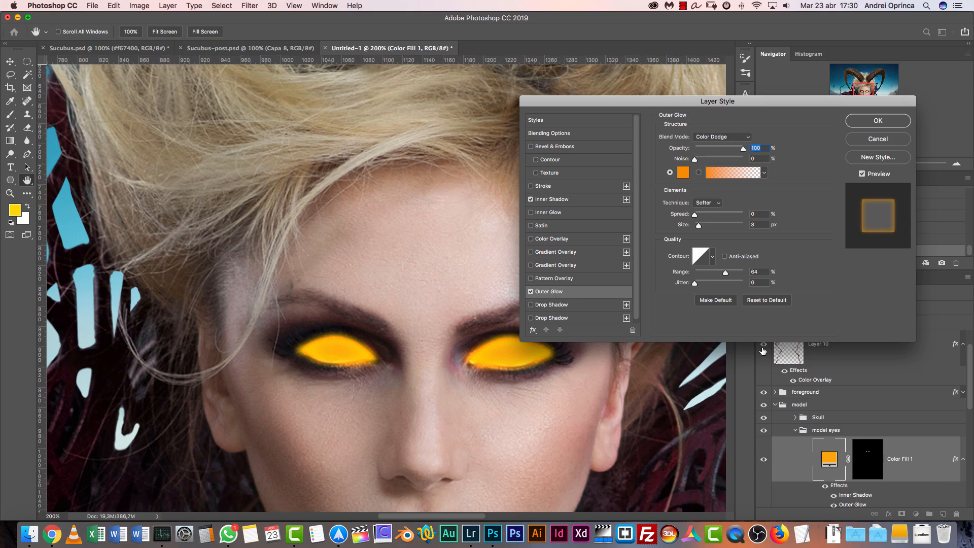
pyautogui.click(720, 138)
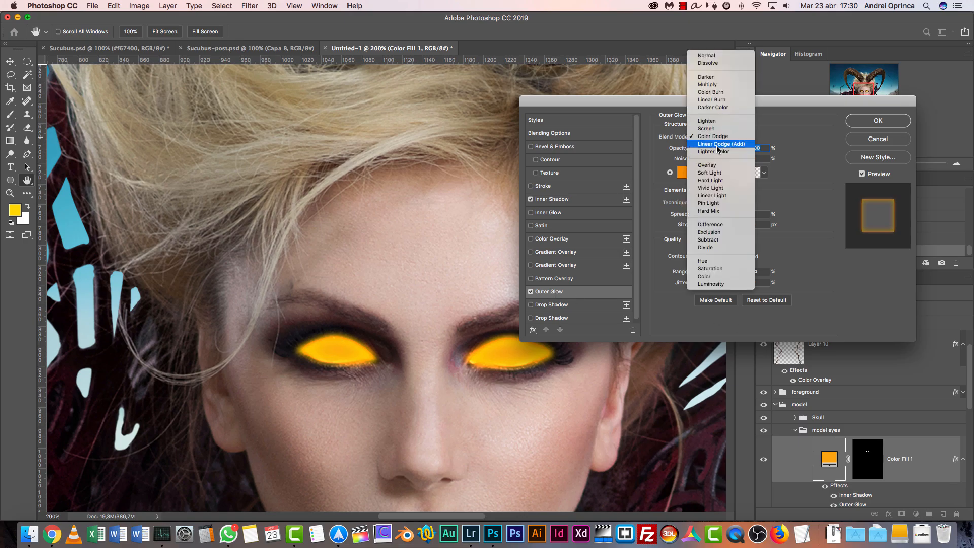
pyautogui.click(707, 130)
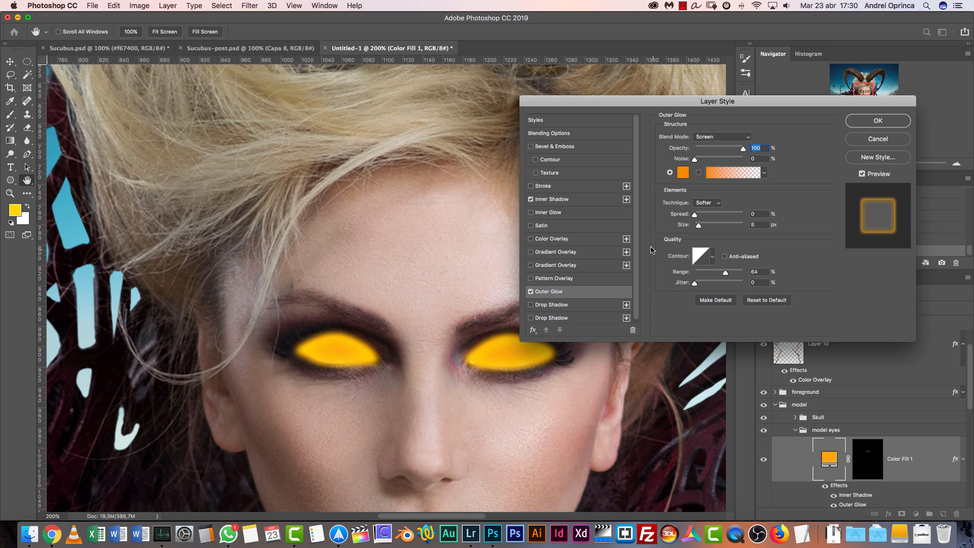
pyautogui.click(684, 173)
pyautogui.click(783, 397)
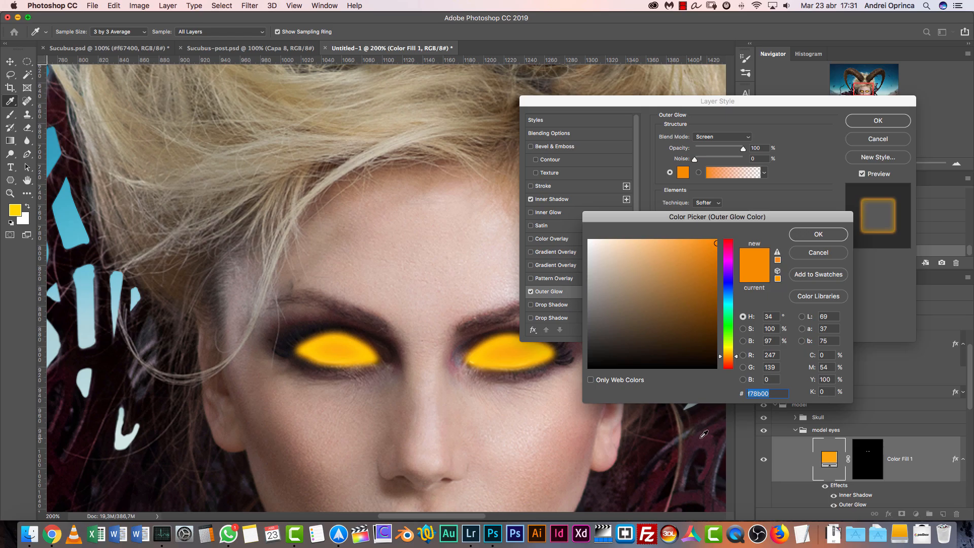
pyautogui.write('f067')
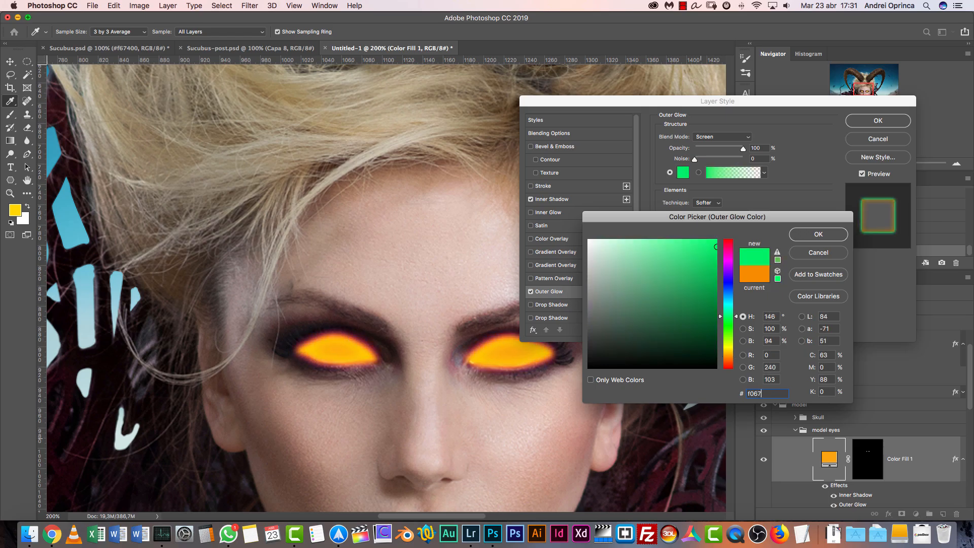
pyautogui.write('0c')
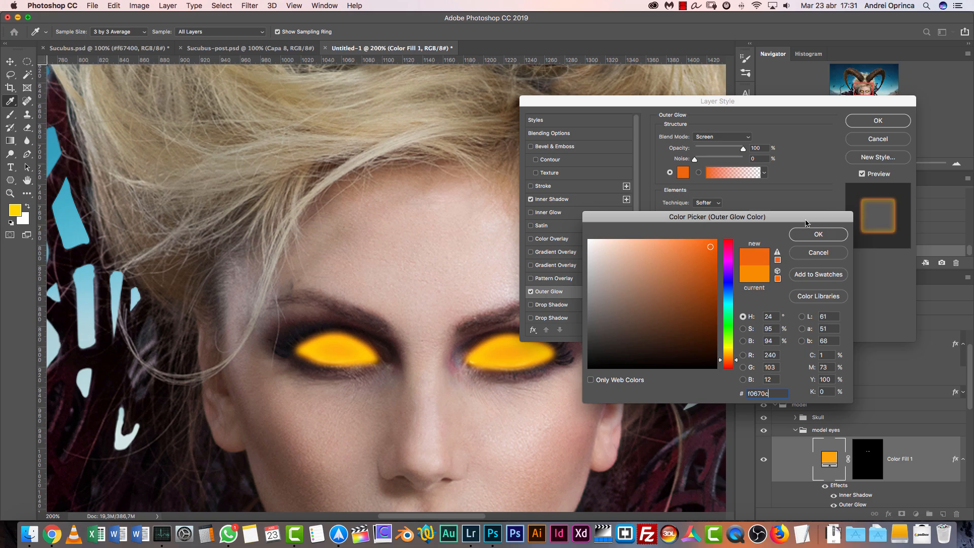
pyautogui.click(818, 239)
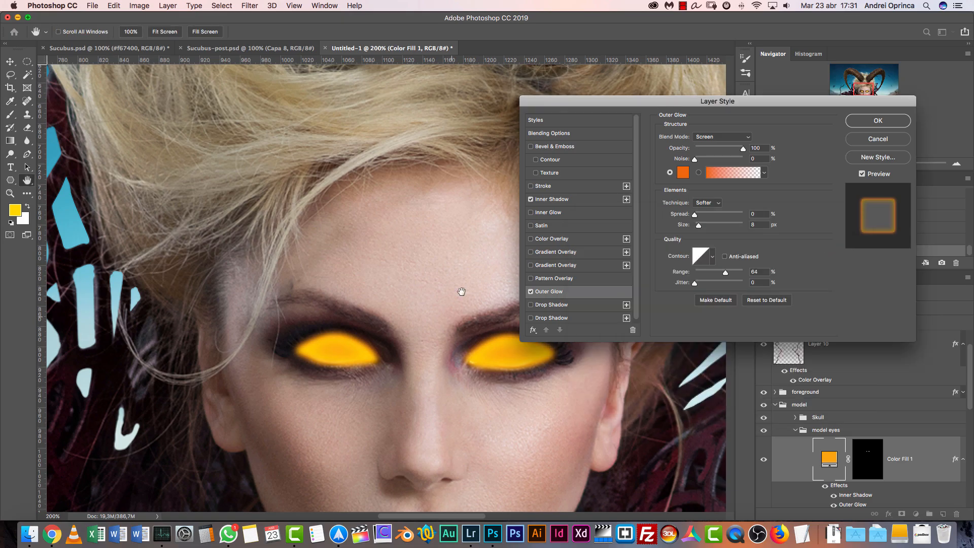
pyautogui.click(532, 292)
pyautogui.click(532, 292)
pyautogui.click(531, 292)
pyautogui.click(530, 293)
# Add a Drop Shadow to the eye fill with Screen blending, 28% spread and 130 px size
pyautogui.click(551, 307)
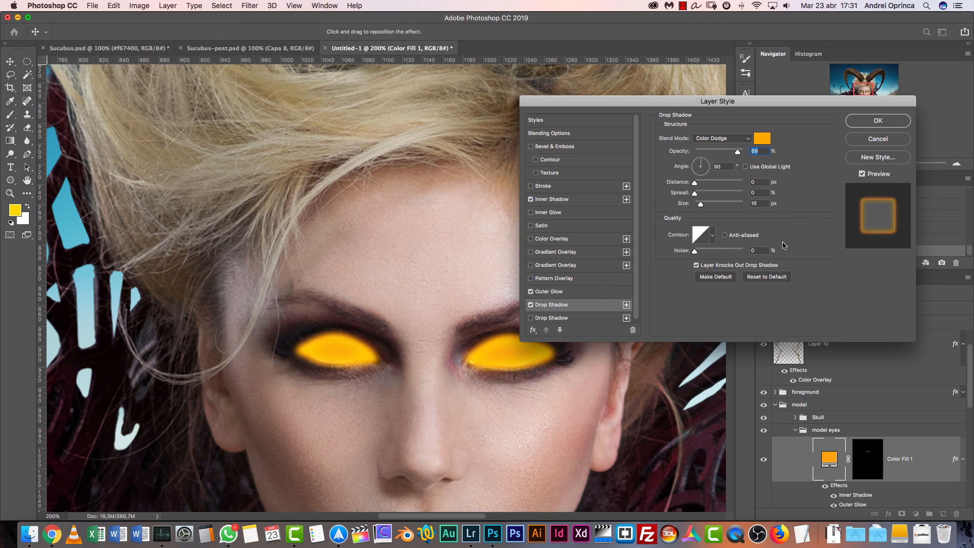
pyautogui.click(705, 208)
pyautogui.write('130')
pyautogui.click(752, 194)
pyautogui.write('28')
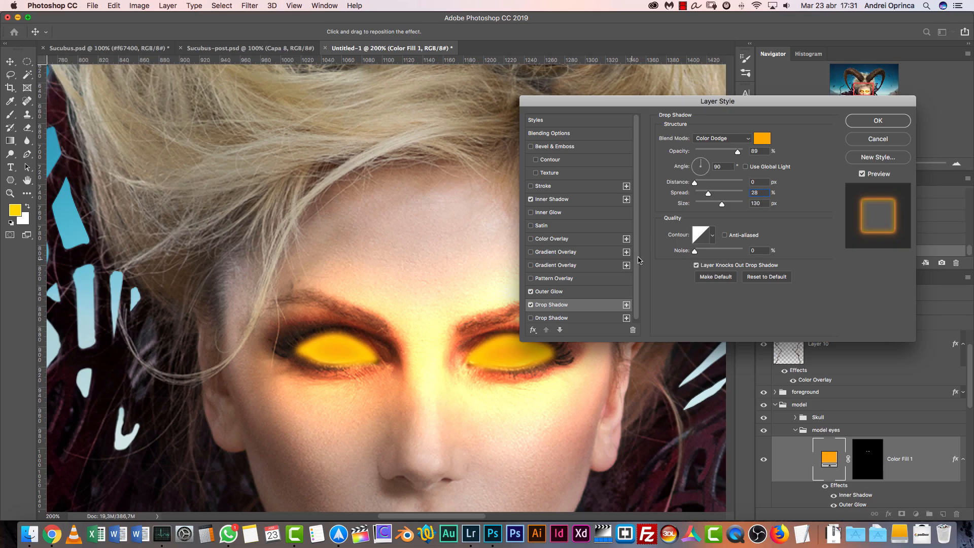
pyautogui.click(729, 139)
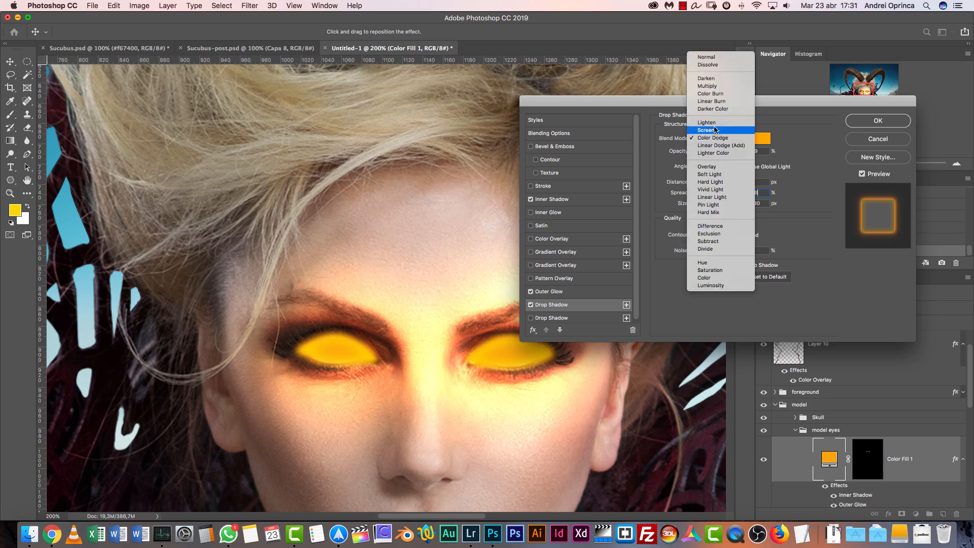
pyautogui.click(716, 130)
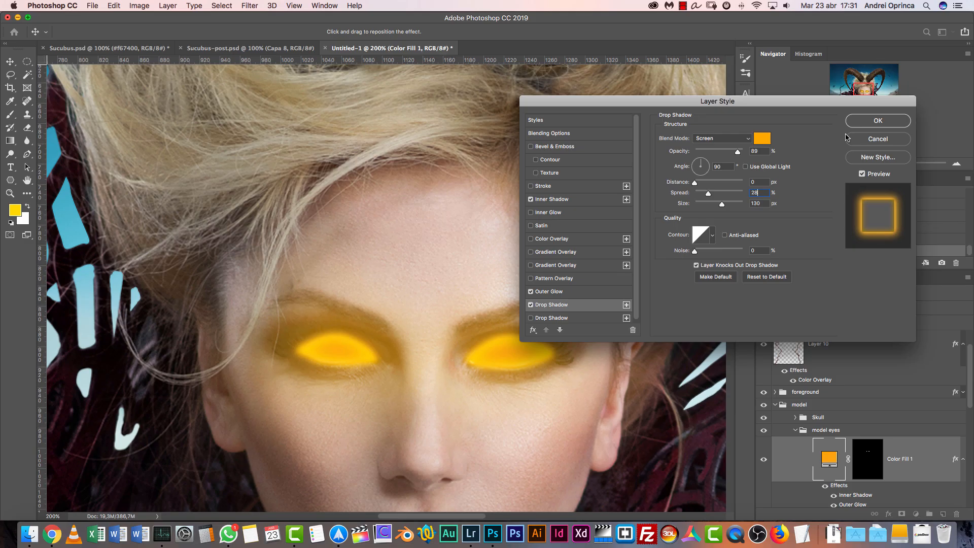
# Change the drop shadow color to the deeper orange ff7800 and apply the layer style
pyautogui.scroll(-3, 435, 353)
pyautogui.hscroll(4, 435, 353)
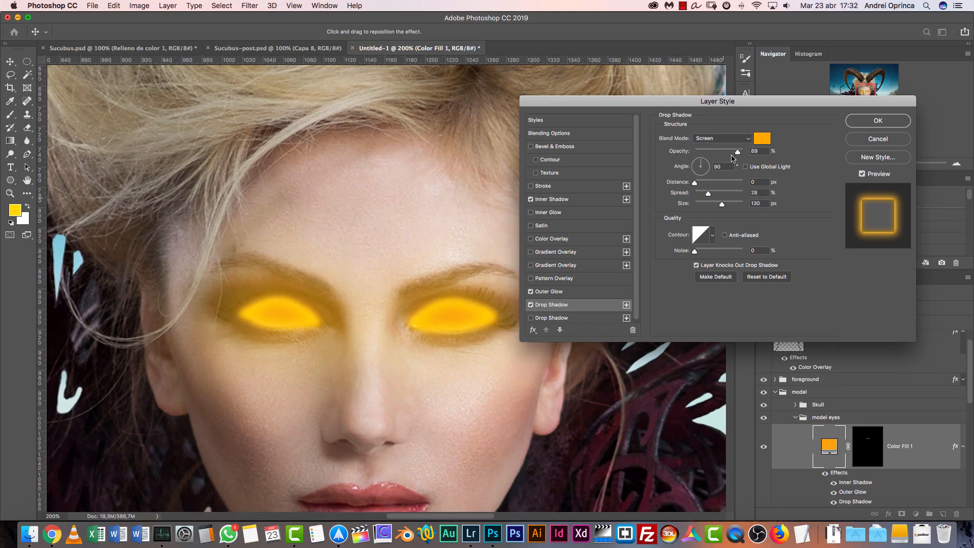
pyautogui.click(762, 139)
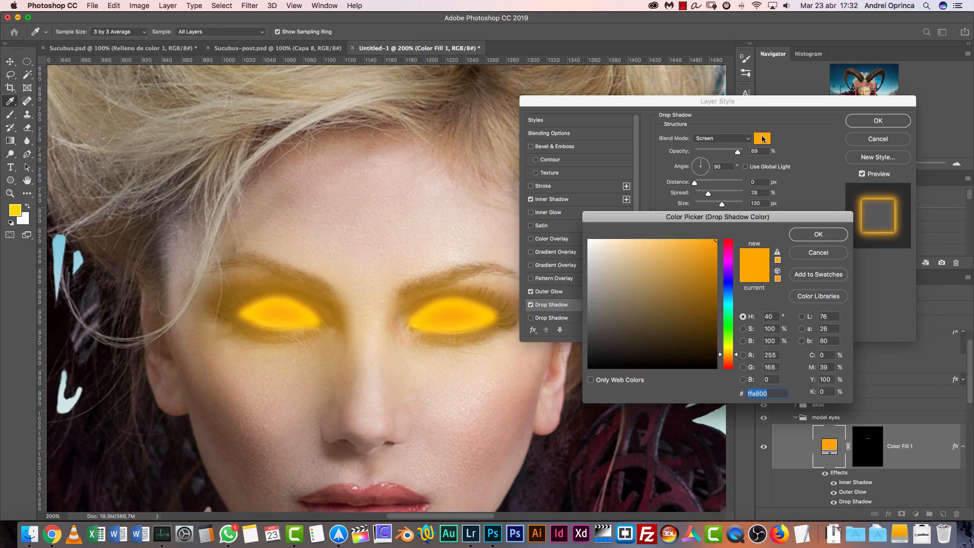
pyautogui.moveTo(741, 352); pyautogui.dragTo(738, 361)
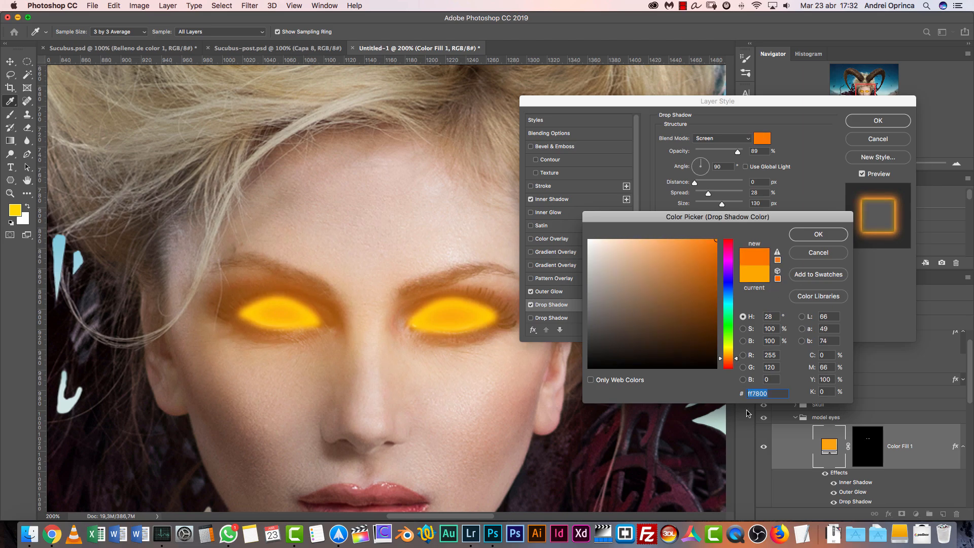
pyautogui.click(818, 235)
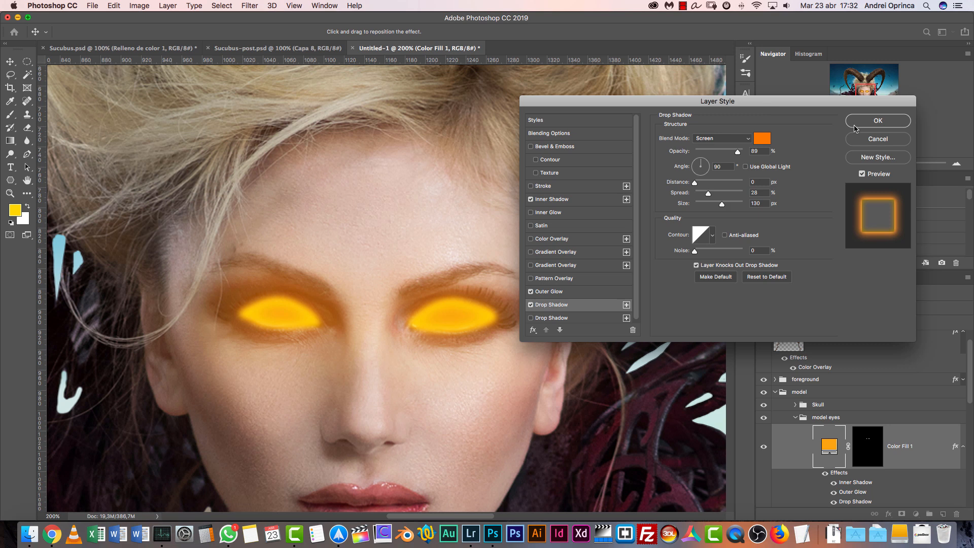
pyautogui.click(866, 124)
# Toggle the Color Fill 1 layer's visibility to compare the model with and without the glowing eyes
pyautogui.click(791, 164)
pyautogui.click(792, 164)
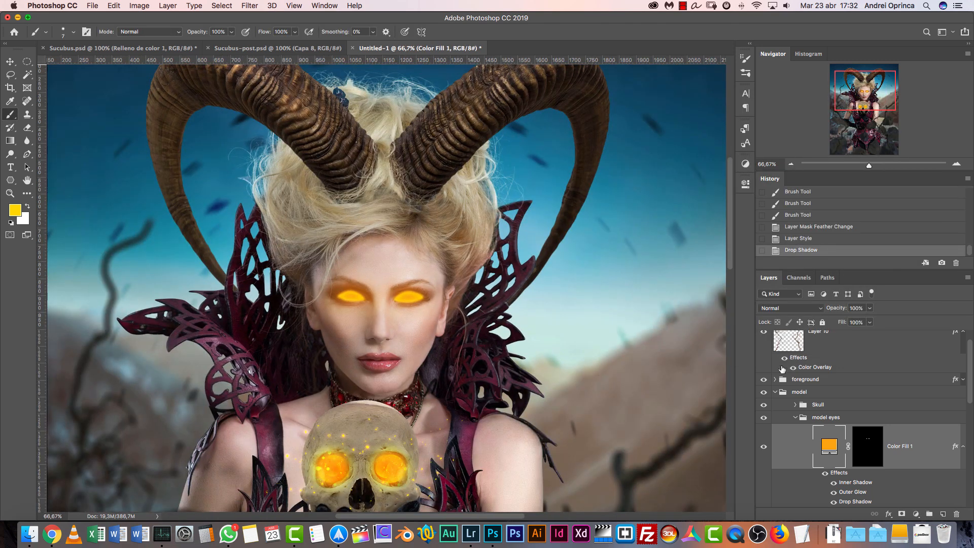
pyautogui.click(764, 446)
pyautogui.click(764, 446)
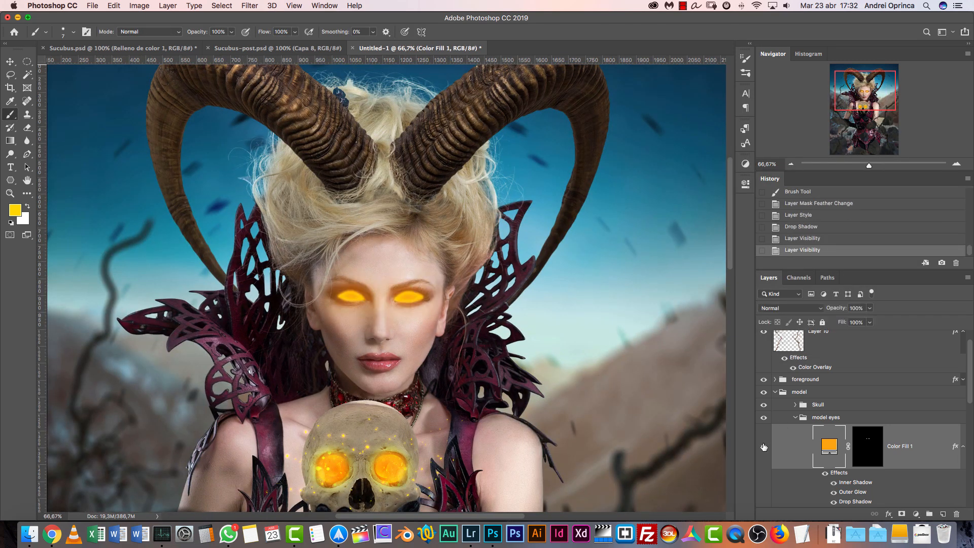
pyautogui.click(764, 446)
pyautogui.click(764, 446)
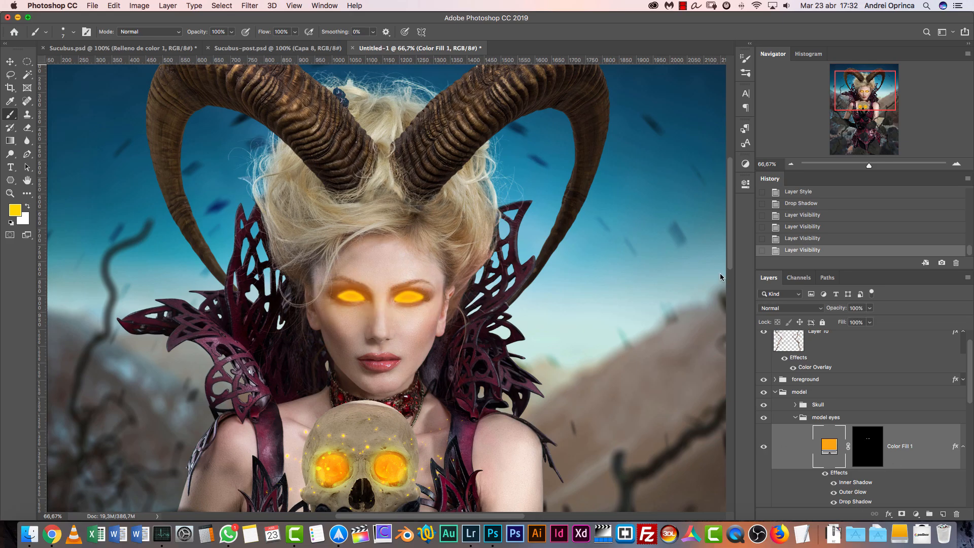
# Reduce the eye fill's drop shadow size to 81 px, raise its opacity, and apply the layer style
pyautogui.moveTo(720, 204); pyautogui.dragTo(713, 208)
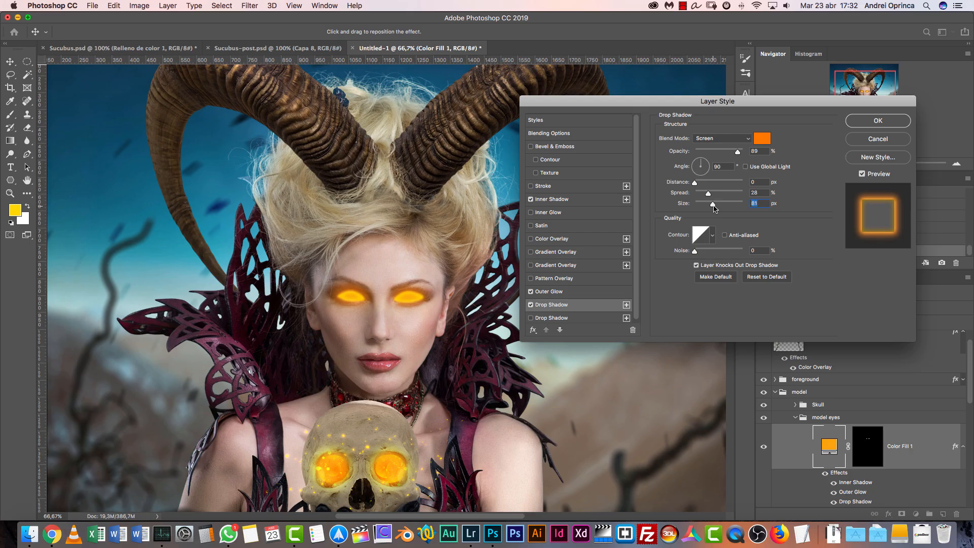
pyautogui.moveTo(737, 152); pyautogui.dragTo(754, 154)
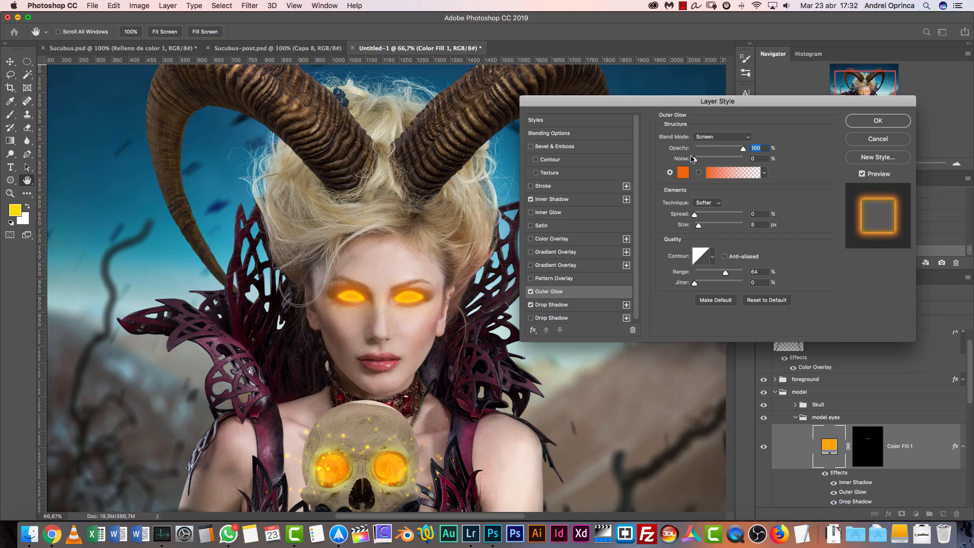
pyautogui.click(558, 203)
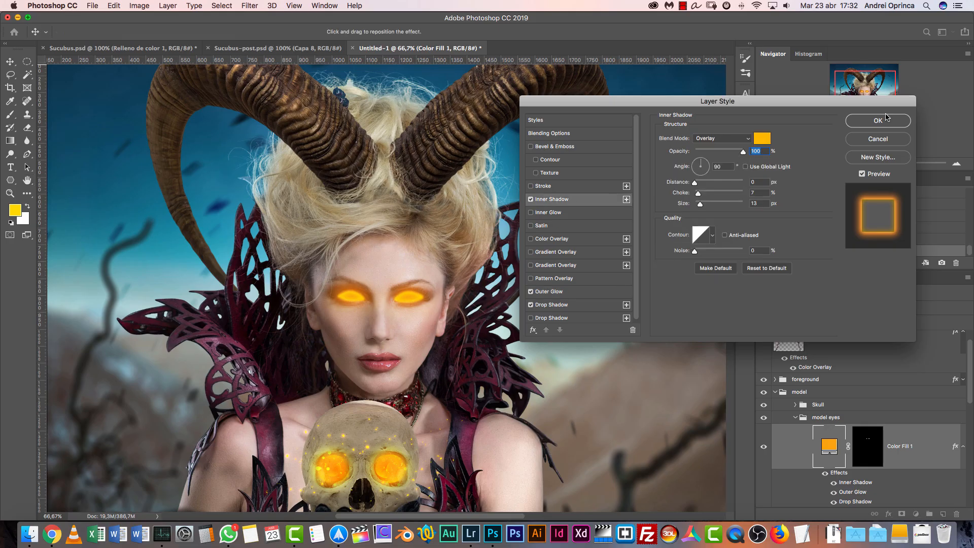
pyautogui.press('Return')
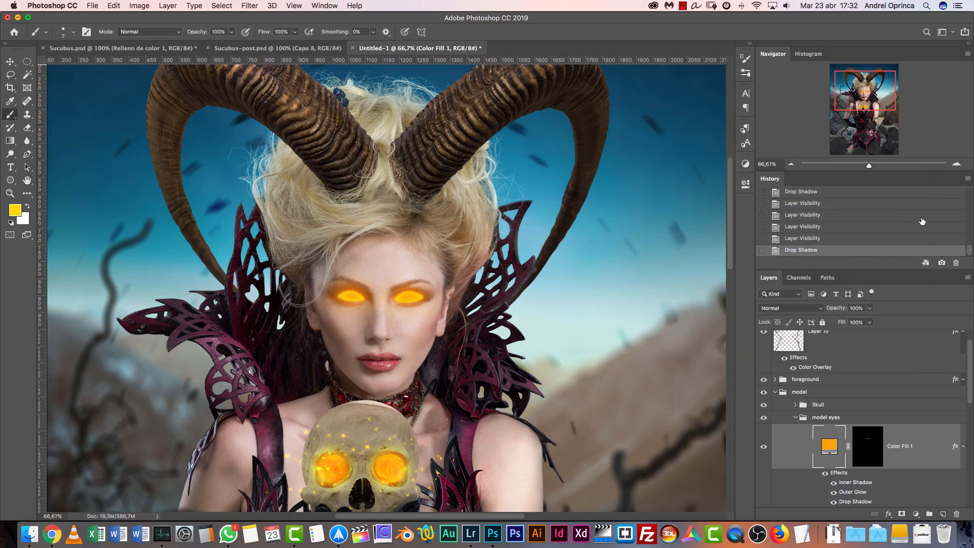
# Duplicate Layer 11 from the Skull group into the model eyes group, above the Color Fill 1 layer
pyautogui.click(957, 163)
pyautogui.click(957, 163)
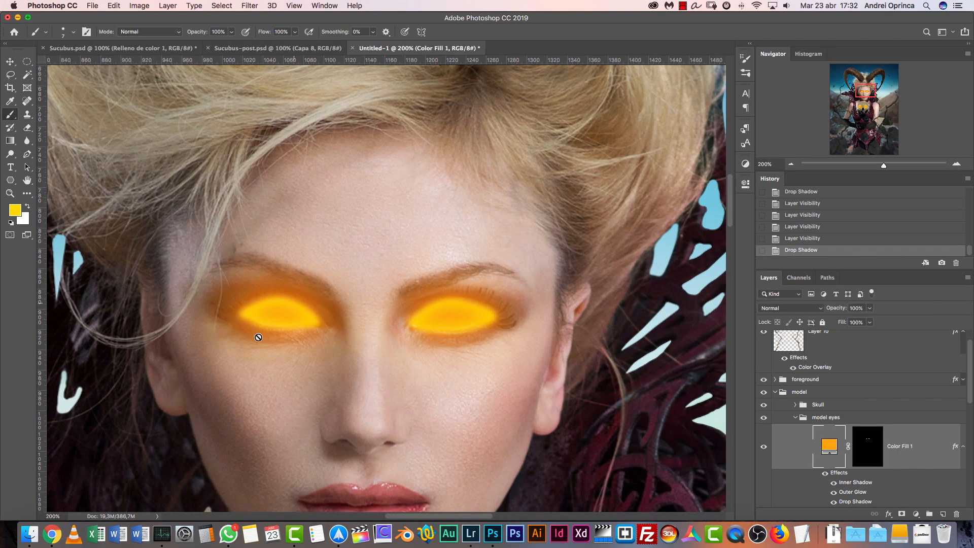
pyautogui.click(797, 404)
pyautogui.scroll(-5, 954, 376)
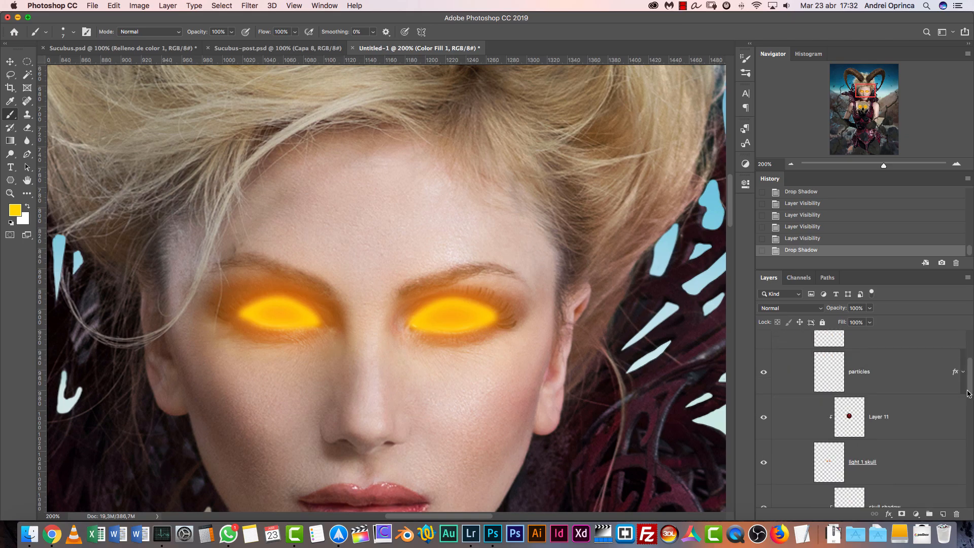
pyautogui.click(924, 367)
pyautogui.moveTo(925, 366); pyautogui.dragTo(878, 400)
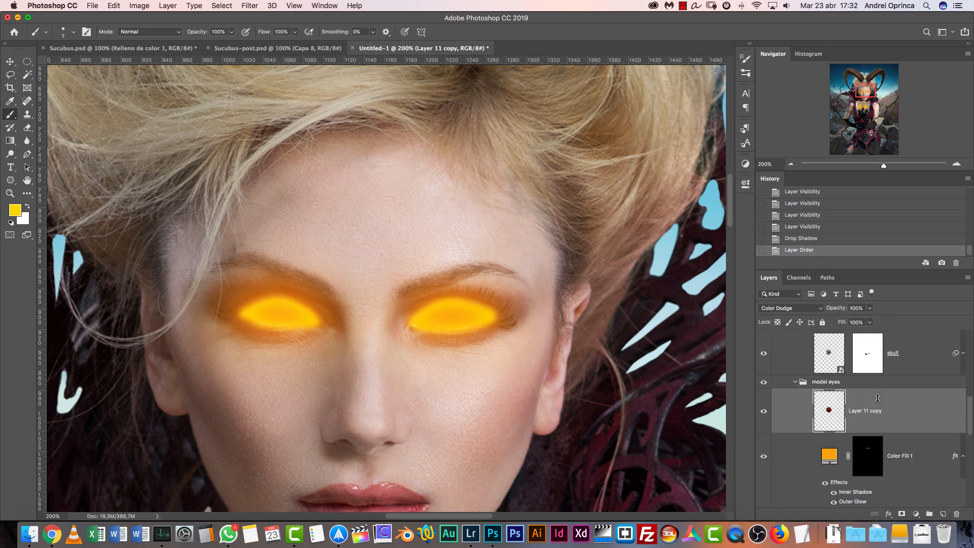
# Move the duplicated particle layer up from the skull so that it covers the model's face
pyautogui.press('v')
pyautogui.moveTo(499, 162); pyautogui.dragTo(497, 294)
pyautogui.moveTo(482, 213); pyautogui.dragTo(482, 309)
pyautogui.moveTo(474, 208); pyautogui.dragTo(476, 337)
pyautogui.moveTo(518, 219); pyautogui.dragTo(517, 157)
pyautogui.click(790, 165)
pyautogui.click(790, 165)
pyautogui.moveTo(462, 342); pyautogui.dragTo(459, 91)
pyautogui.moveTo(452, 373); pyautogui.dragTo(452, 245)
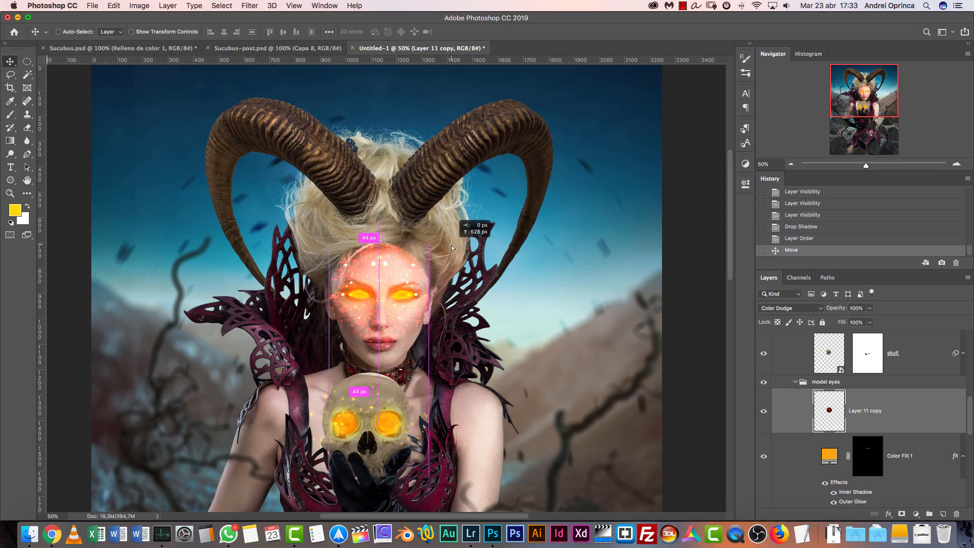
# Keep Layer 11 copy in Color Dodge mode and clip it to the Color Fill 1 layer
pyautogui.press('super+1')
pyautogui.click(790, 308)
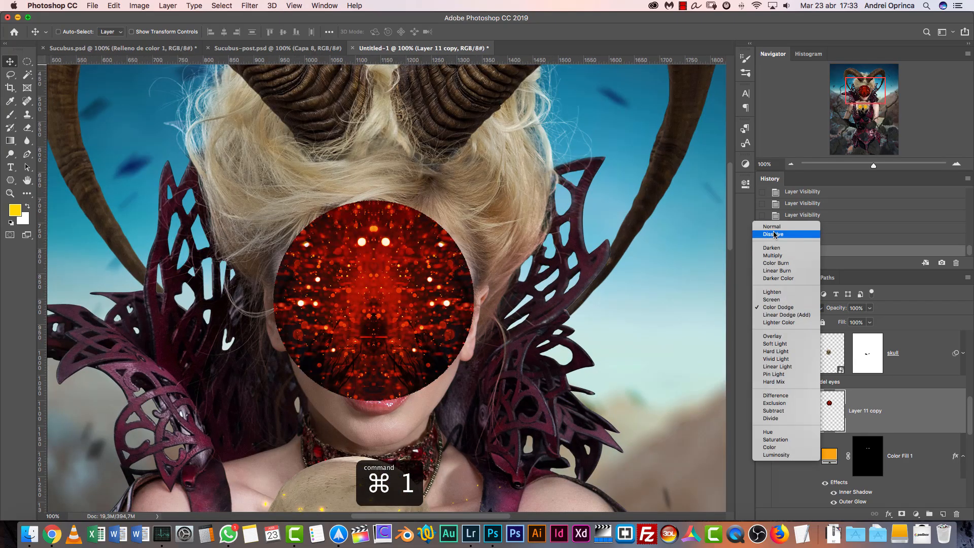
pyautogui.click(795, 307)
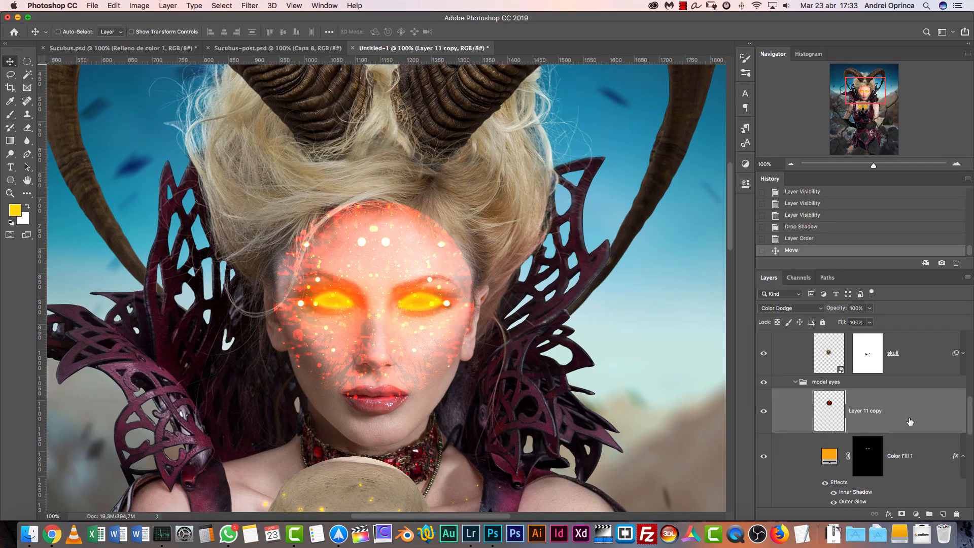
pyautogui.moveTo(918, 444); pyautogui.dragTo(919, 429)
pyautogui.keyDown('alt'); pyautogui.click(919, 430); pyautogui.keyUp('alt')
# Rename the Color Fill 1 layer in the model eyes group as "model light"
pyautogui.click(900, 459)
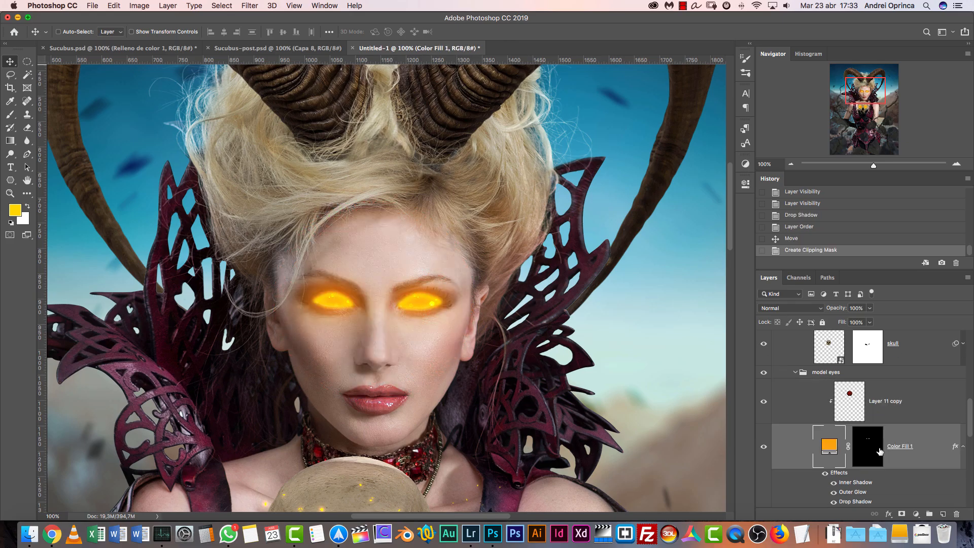
pyautogui.doubleClick(879, 451)
pyautogui.press('Escape')
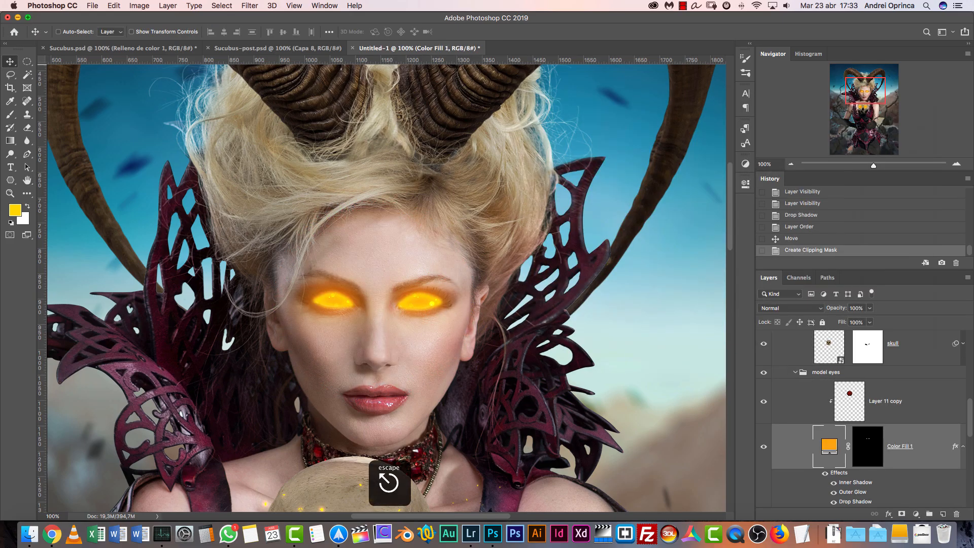
pyautogui.doubleClick(900, 447)
pyautogui.write('model lig')
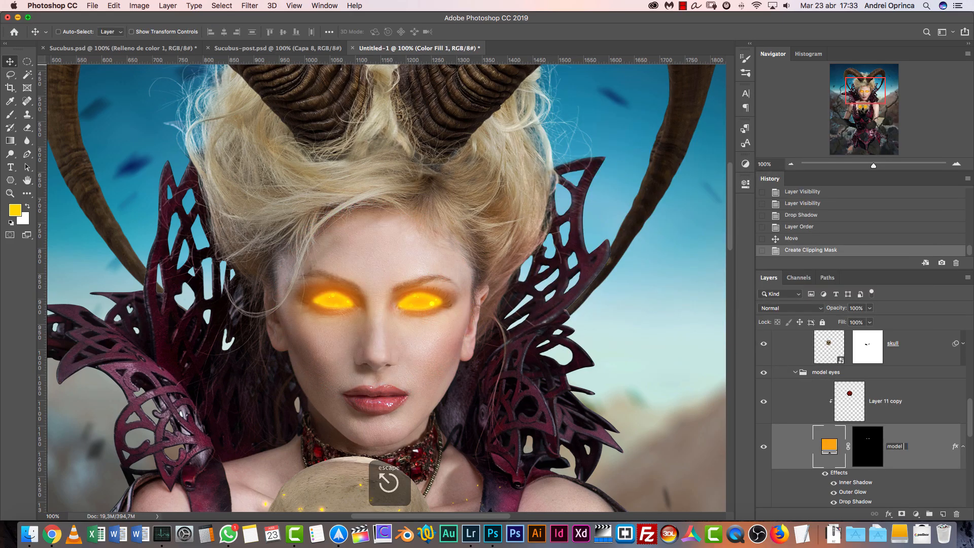
pyautogui.press('Return')
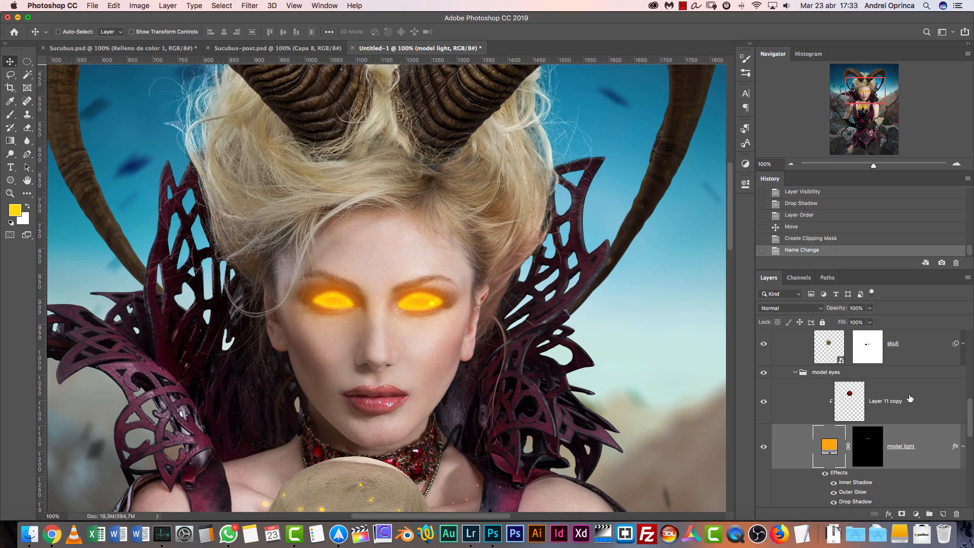
# Scale Layer 11 copy to about 50% width and 53% height and position its particles over the model's eye on the image's left side
pyautogui.click(909, 410)
pyautogui.click(957, 164)
pyautogui.press('super+t')
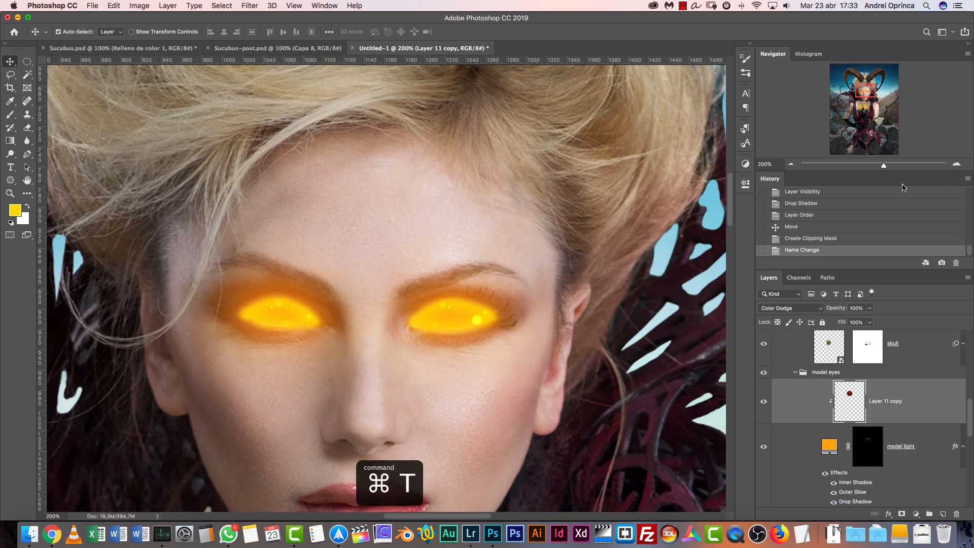
pyautogui.moveTo(501, 318); pyautogui.dragTo(515, 234)
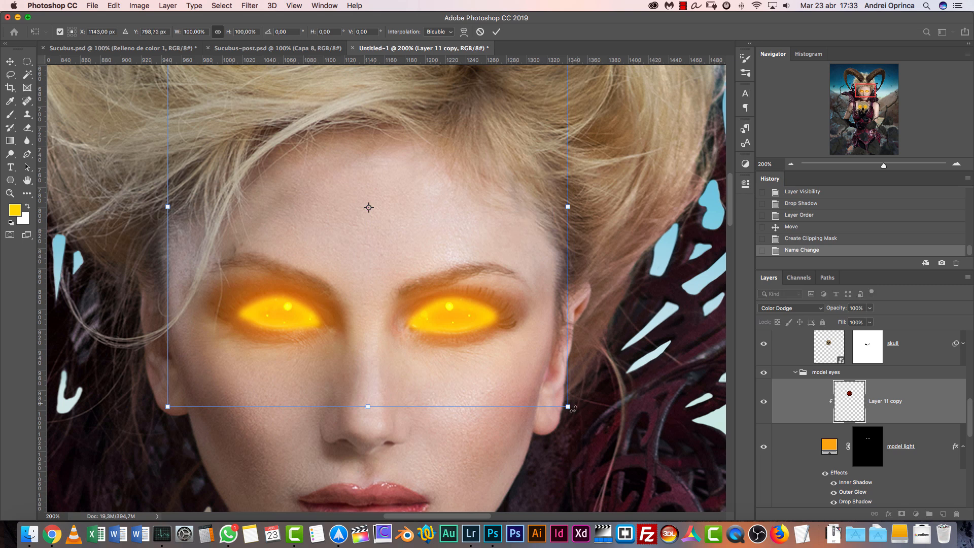
pyautogui.moveTo(558, 395); pyautogui.dragTo(401, 185)
pyautogui.moveTo(357, 121); pyautogui.dragTo(327, 274)
pyautogui.moveTo(364, 182); pyautogui.dragTo(304, 285)
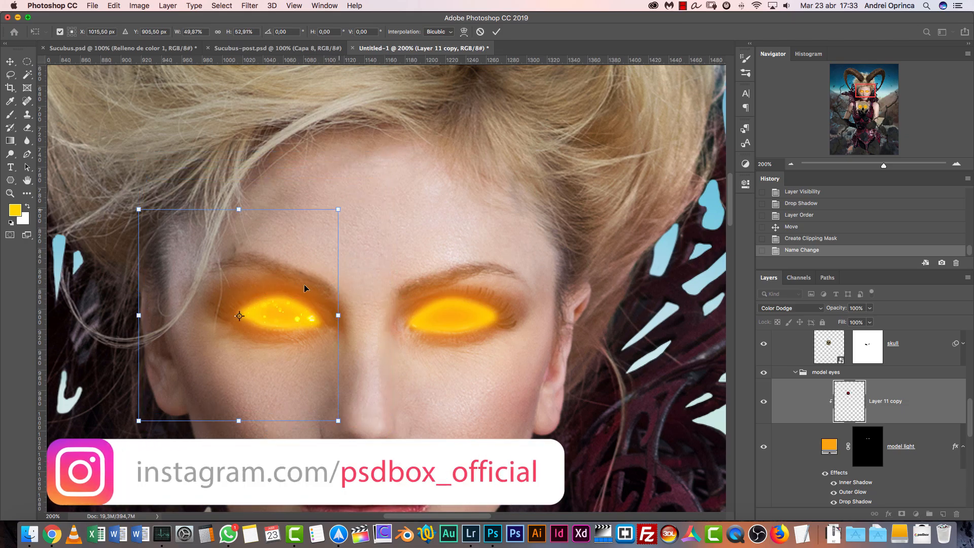
pyautogui.press('Return')
pyautogui.moveTo(370, 303); pyautogui.dragTo(334, 300)
# Duplicate Layer 11 copy, clip the duplicate to the model light layer, and move it over the model's other eye
pyautogui.press('super+j')
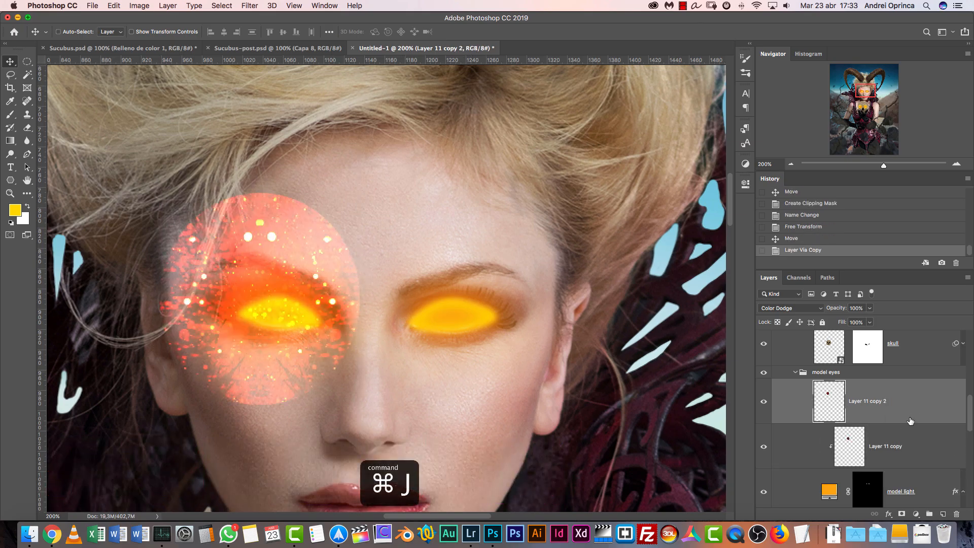
pyautogui.keyDown('alt'); pyautogui.click(911, 421); pyautogui.keyUp('alt')
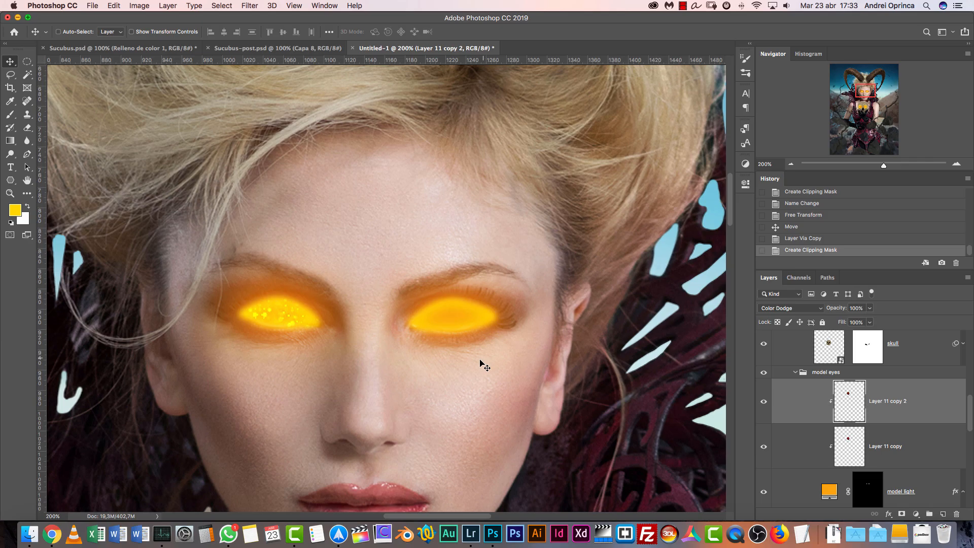
pyautogui.moveTo(376, 315); pyautogui.dragTo(503, 306)
# Compare the model's glowing eyes with the skull's eyes and with the finished version in Sucubus-post.psd
pyautogui.click(791, 164)
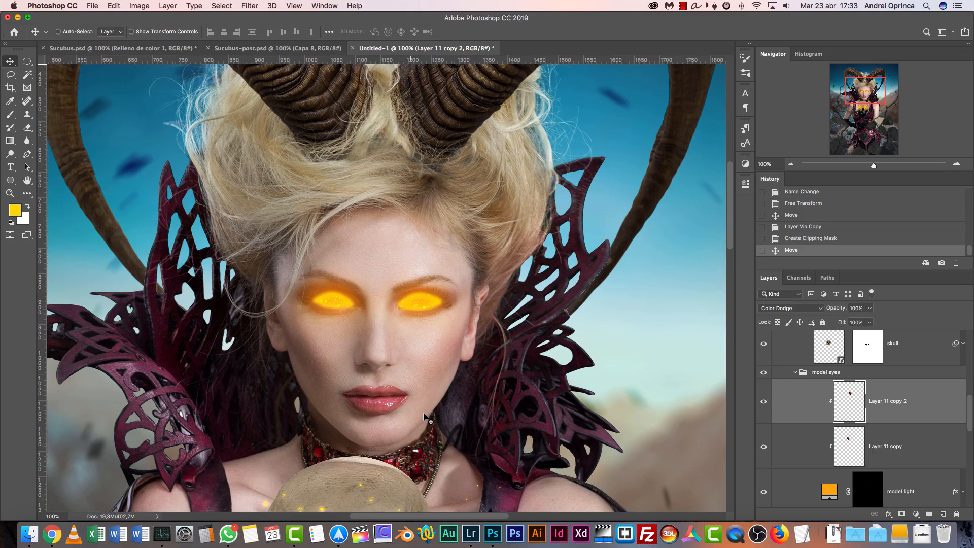
pyautogui.scroll(-5, 424, 404)
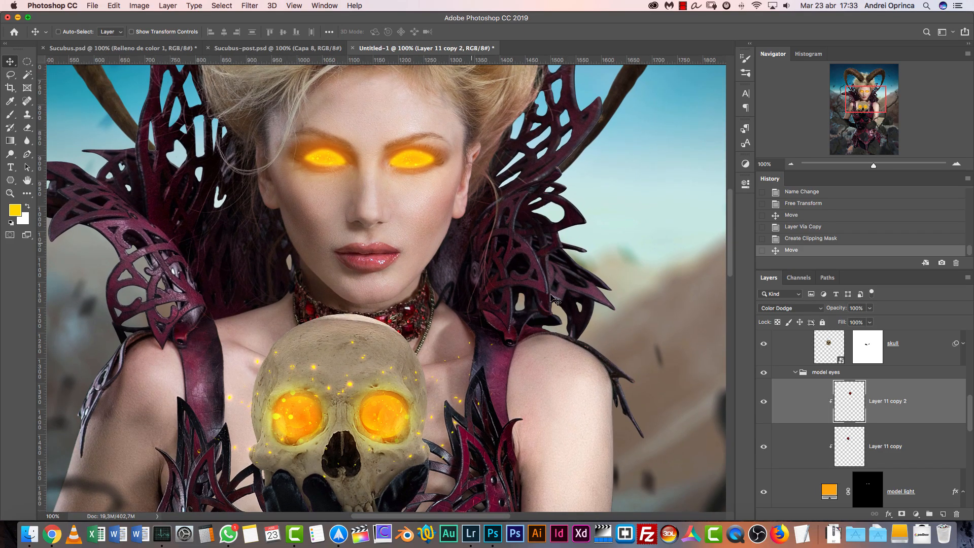
pyautogui.moveTo(471, 229); pyautogui.dragTo(469, 335)
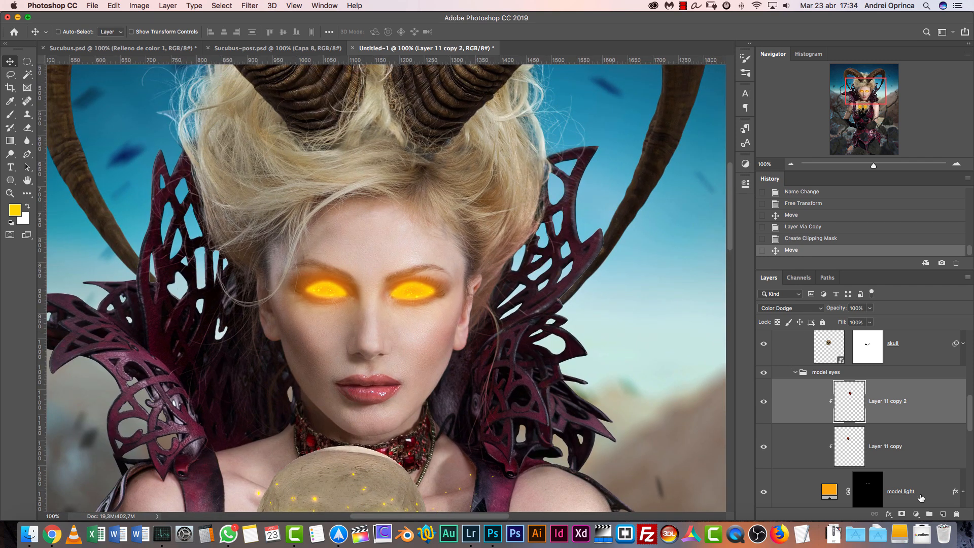
pyautogui.click(240, 47)
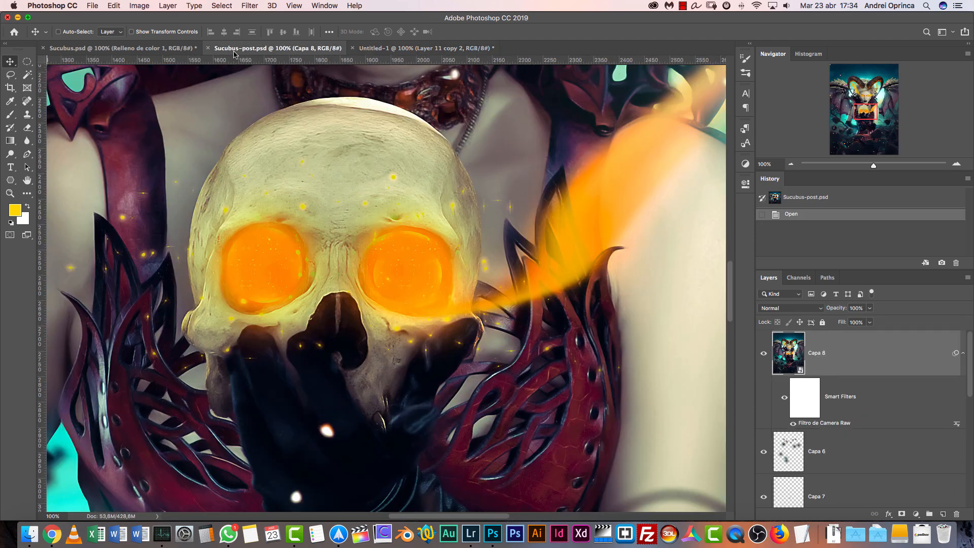
pyautogui.click(863, 107)
pyautogui.moveTo(858, 96)
pyautogui.mouseDown()
pyautogui.moveTo(862, 87)
pyautogui.moveTo(867, 97)
pyautogui.mouseUp()
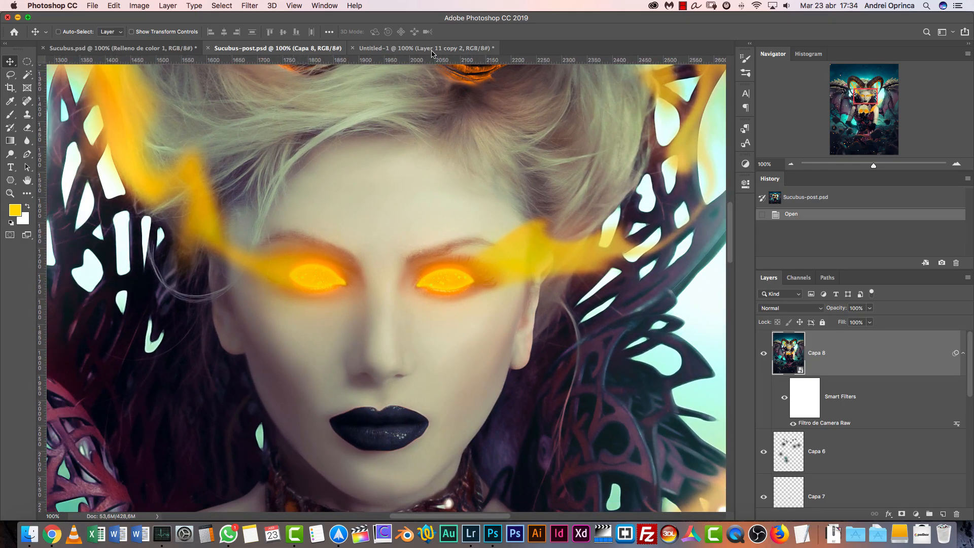
pyautogui.hotkey('ctrl', 'Tab')
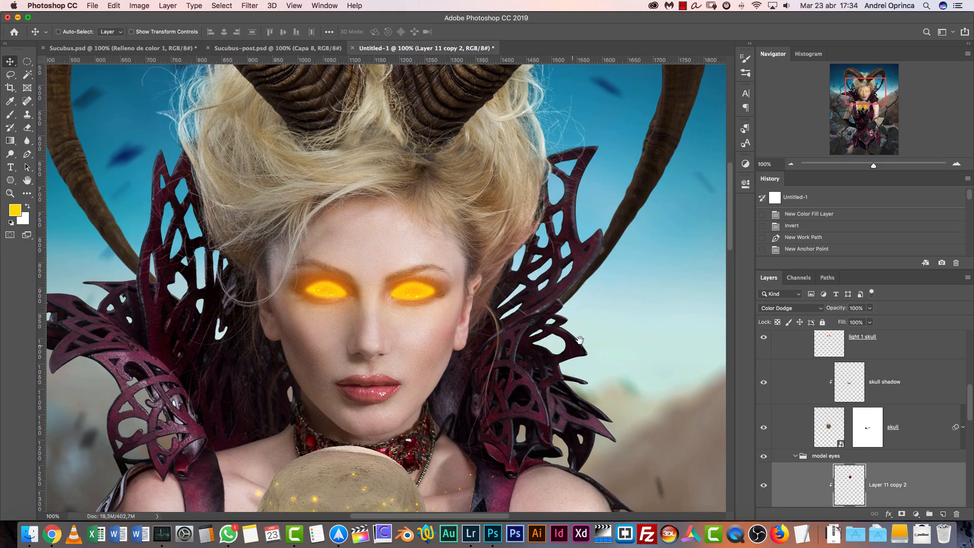
pyautogui.moveTo(574, 344); pyautogui.dragTo(580, 342)
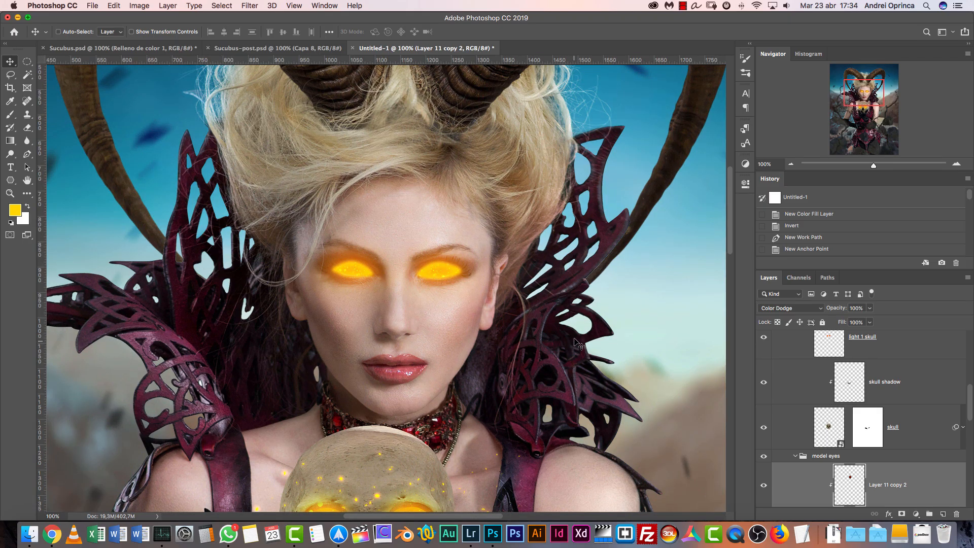
pyautogui.click(277, 48)
pyautogui.moveTo(458, 347); pyautogui.dragTo(474, 320)
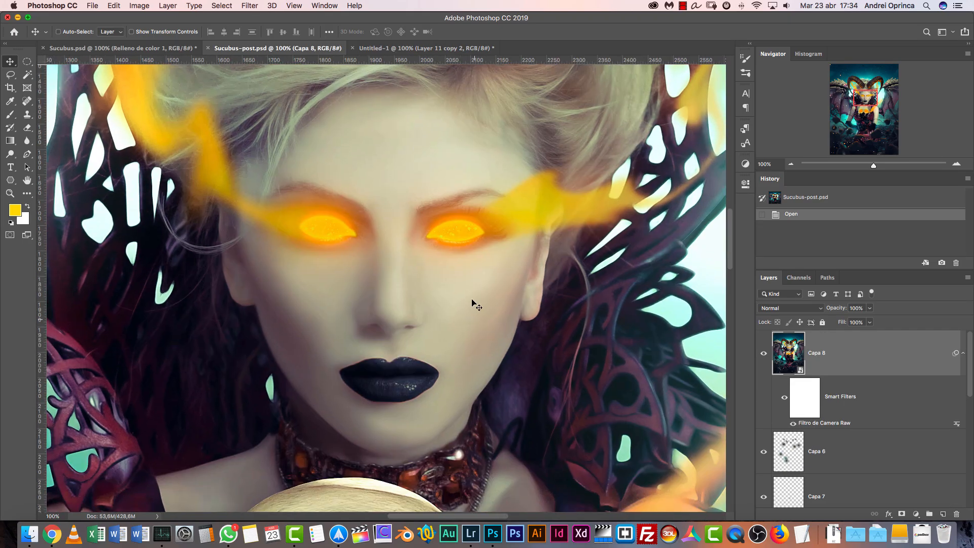
pyautogui.click(426, 49)
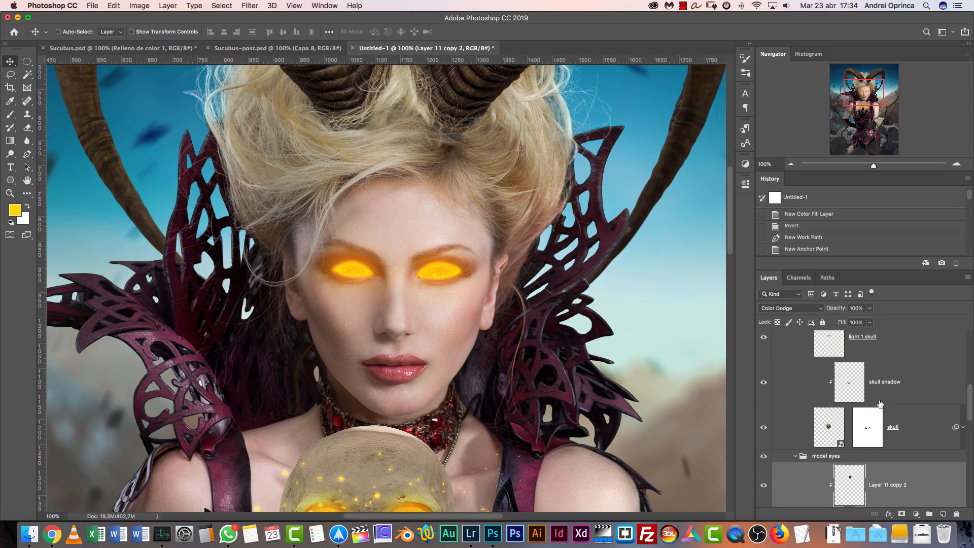
# Collapse the Skull and model eyes groups inside the model group
pyautogui.moveTo(969, 402); pyautogui.dragTo(971, 369)
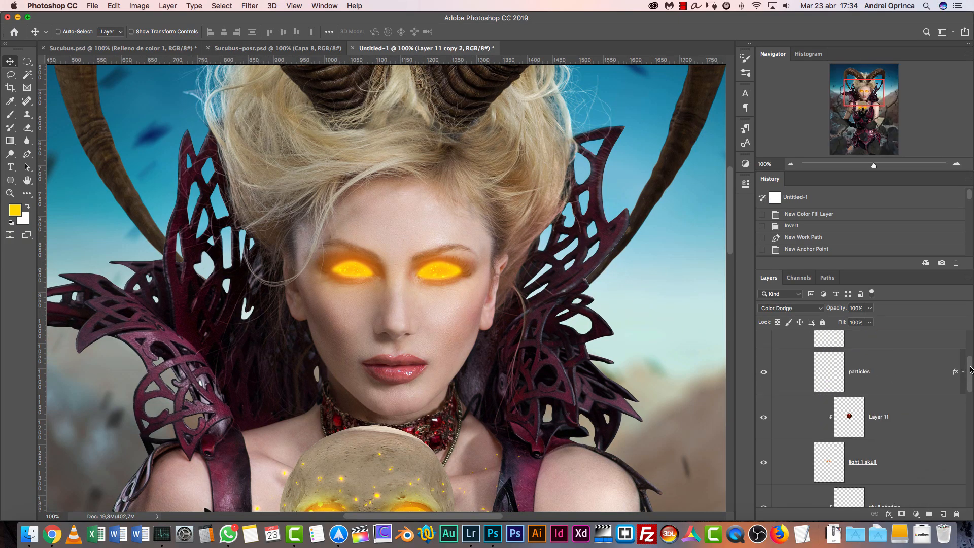
pyautogui.scroll(5, 867, 362)
pyautogui.click(797, 426)
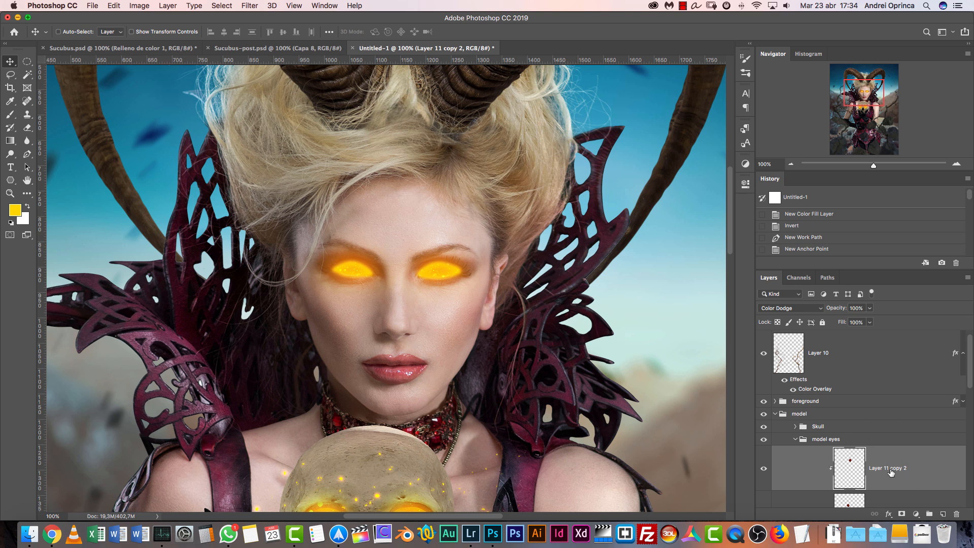
pyautogui.click(797, 439)
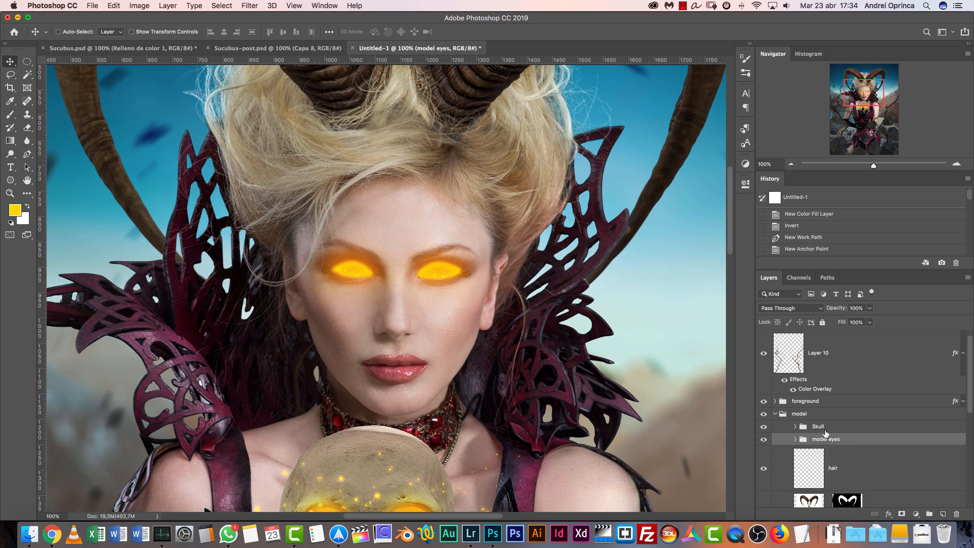
# Add a new layer above the Skull group and name it "smoke"
pyautogui.click(832, 427)
pyautogui.click(943, 514)
pyautogui.doubleClick(832, 444)
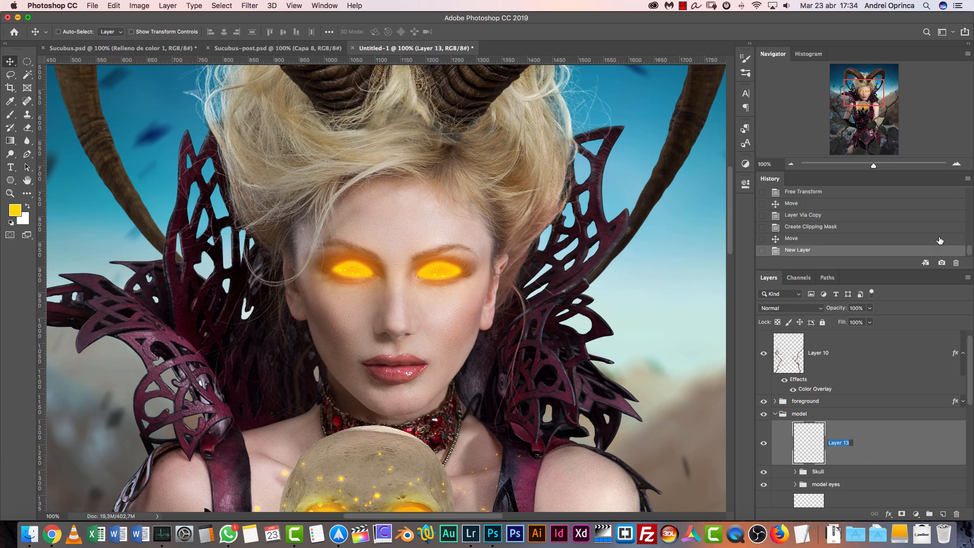
pyautogui.write('moke')
pyautogui.press('Return')
# Set up a soft round brush of 70 px with 0% hardness for painting on the smoke layer
pyautogui.moveTo(428, 367); pyautogui.dragTo(410, 270)
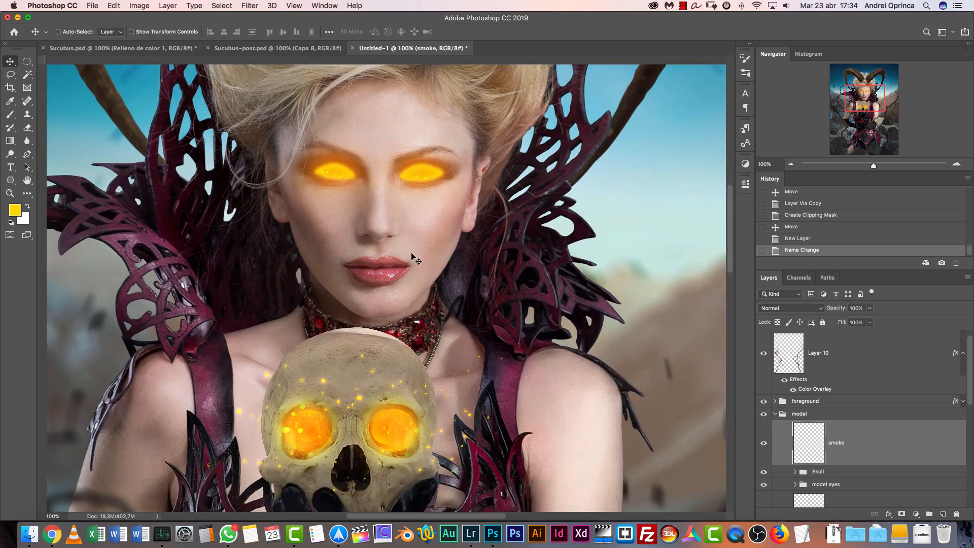
pyautogui.click(791, 164)
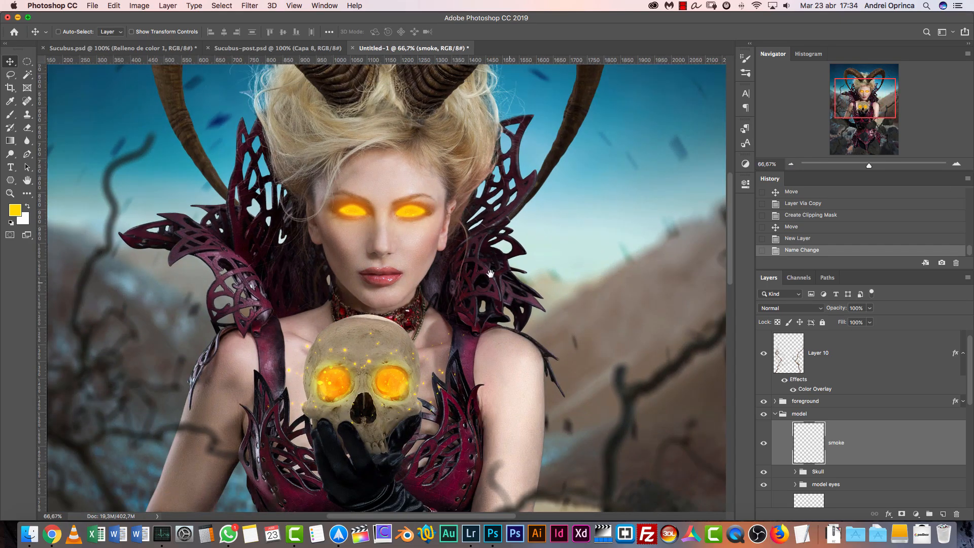
pyautogui.scroll(5, 530, 253)
pyautogui.press('b')
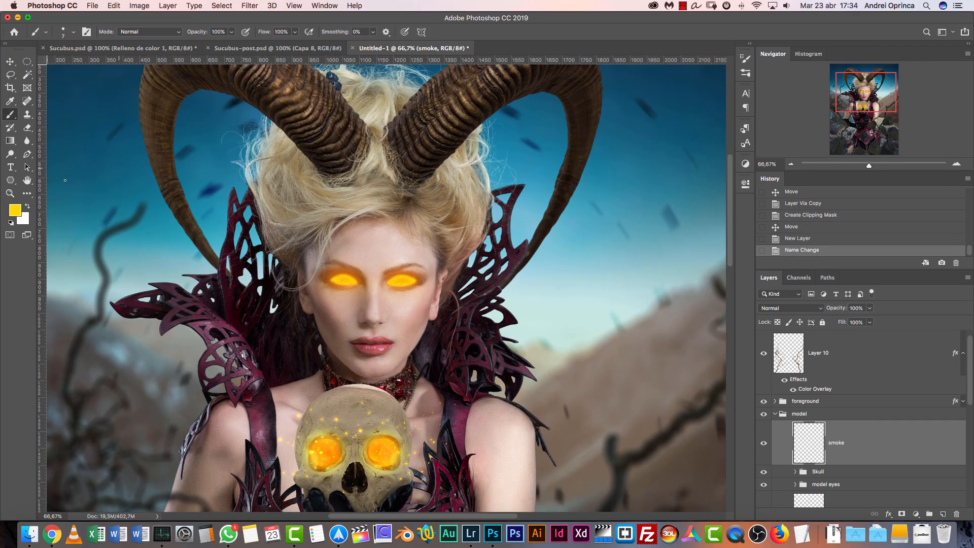
pyautogui.press(']')
pyautogui.press(']')
pyautogui.press(']')
pyautogui.rightClick(389, 187)
pyautogui.moveTo(453, 226); pyautogui.dragTo(419, 232)
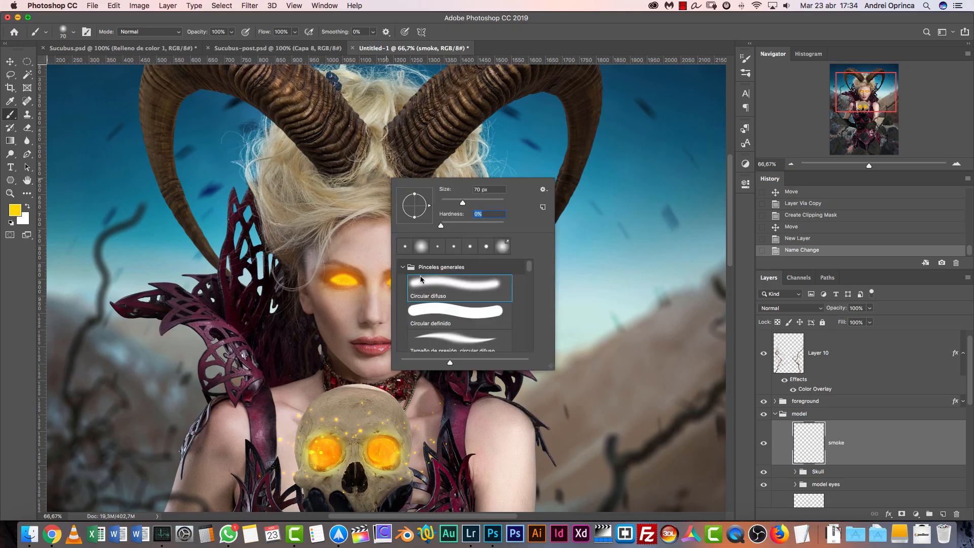
pyautogui.press('Return')
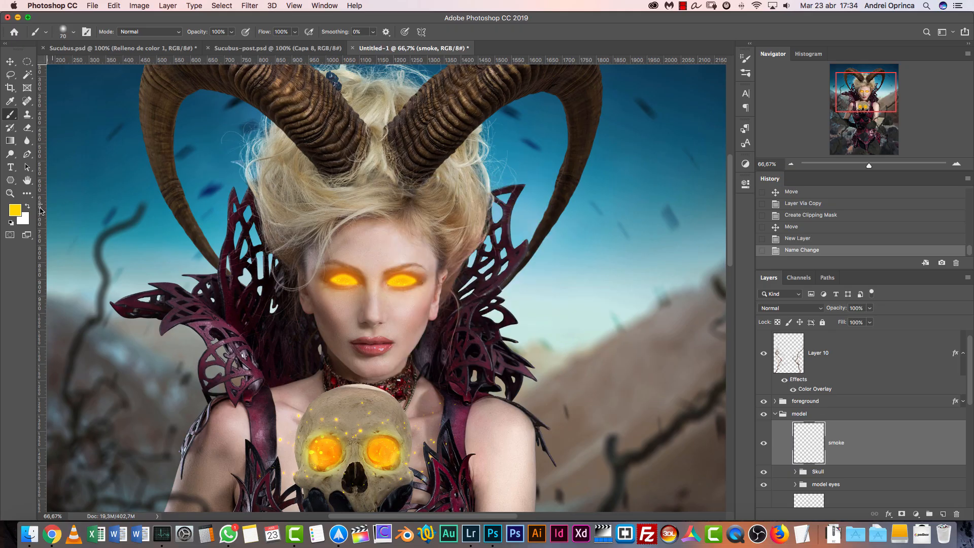
# Set the foreground color to orange #ff9600
pyautogui.click(18, 211)
pyautogui.click(729, 354)
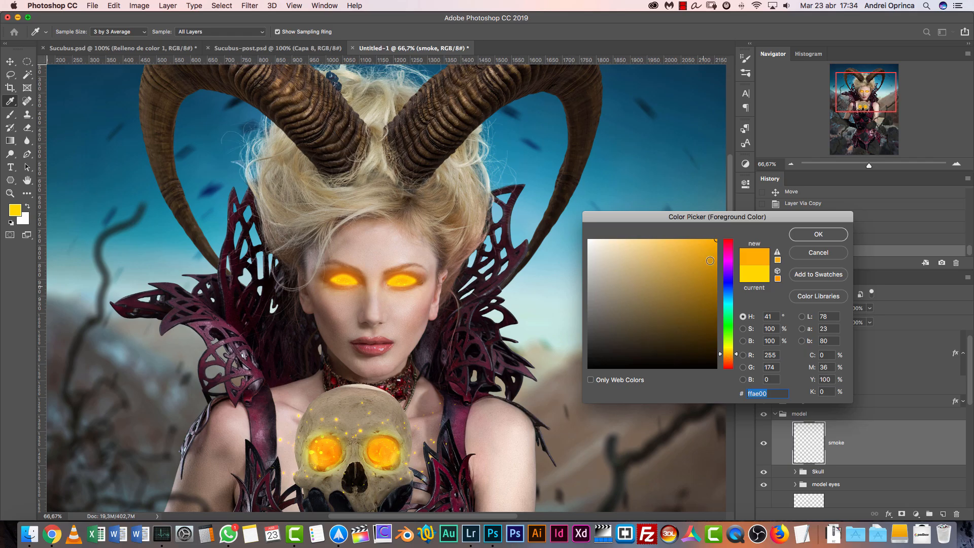
pyautogui.click(812, 237)
pyautogui.click(957, 164)
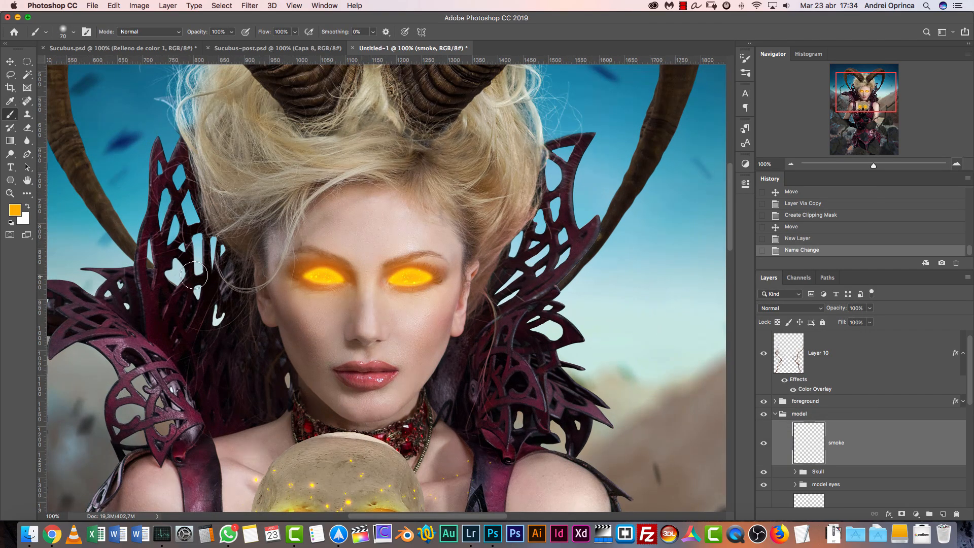
pyautogui.click(20, 213)
pyautogui.click(730, 356)
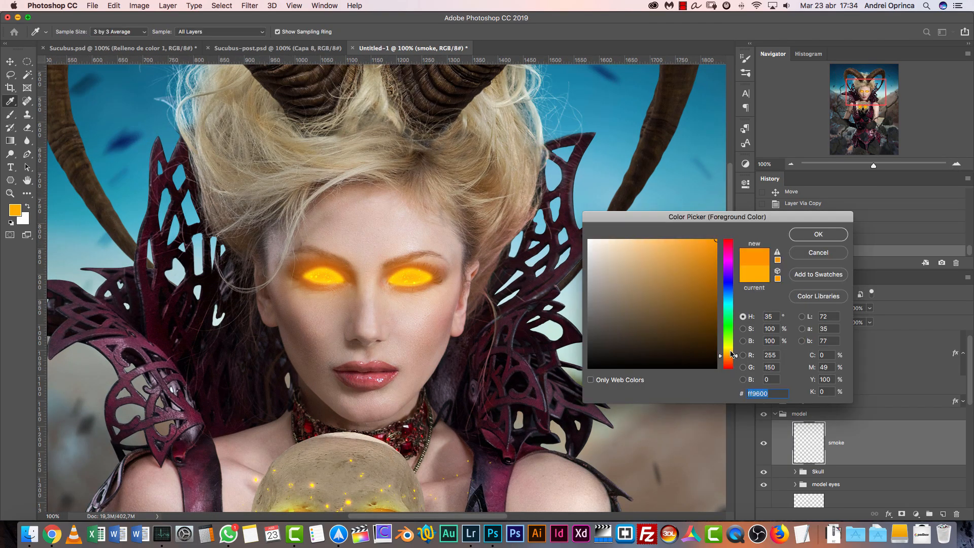
pyautogui.click(804, 235)
# Paint a wavy orange smoke stroke from the outer corner of the model's right-hand eye up to the curved horn
pyautogui.moveTo(450, 317); pyautogui.dragTo(369, 355)
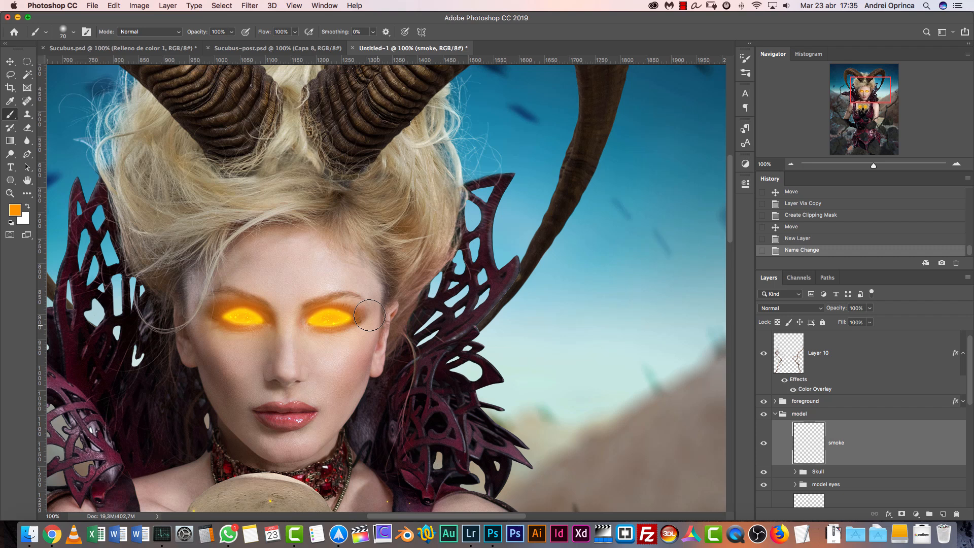
pyautogui.moveTo(360, 316)
pyautogui.mouseDown()
pyautogui.moveTo(410, 295)
pyautogui.moveTo(538, 200)
pyautogui.mouseUp()
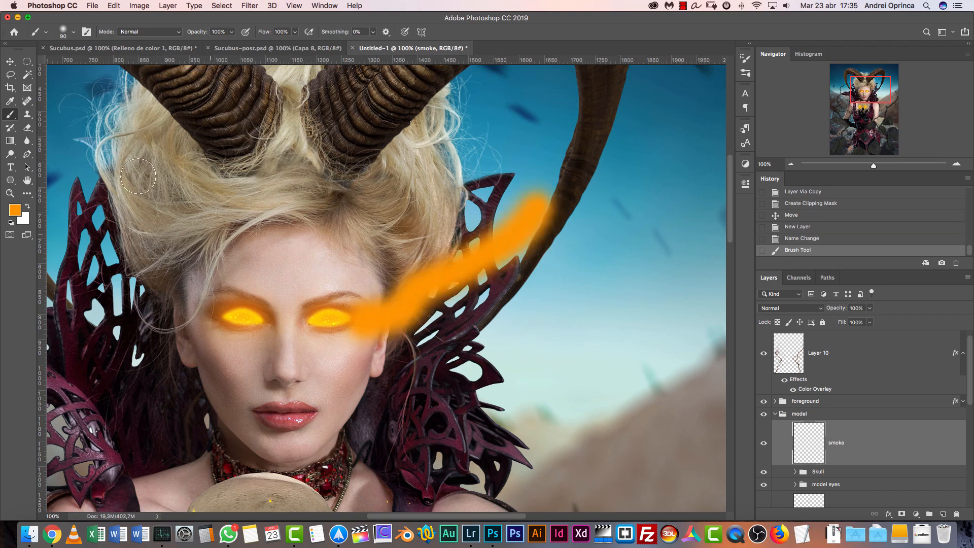
pyautogui.click(19, 211)
pyautogui.click(731, 353)
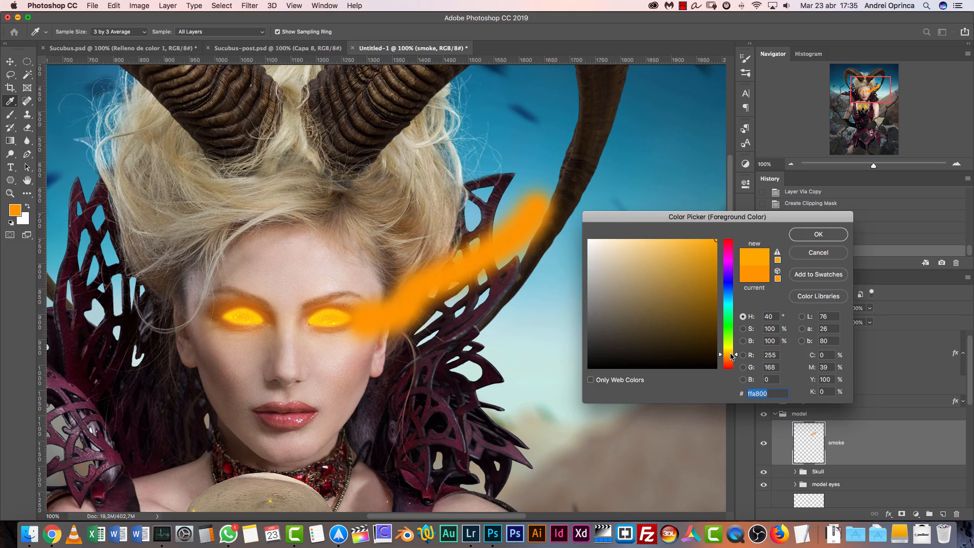
pyautogui.click(822, 252)
# Undo the orange stroke and repaint it from the outer eye corner to the horn with a 150 px brush at 50% opacity
pyautogui.press('super+z')
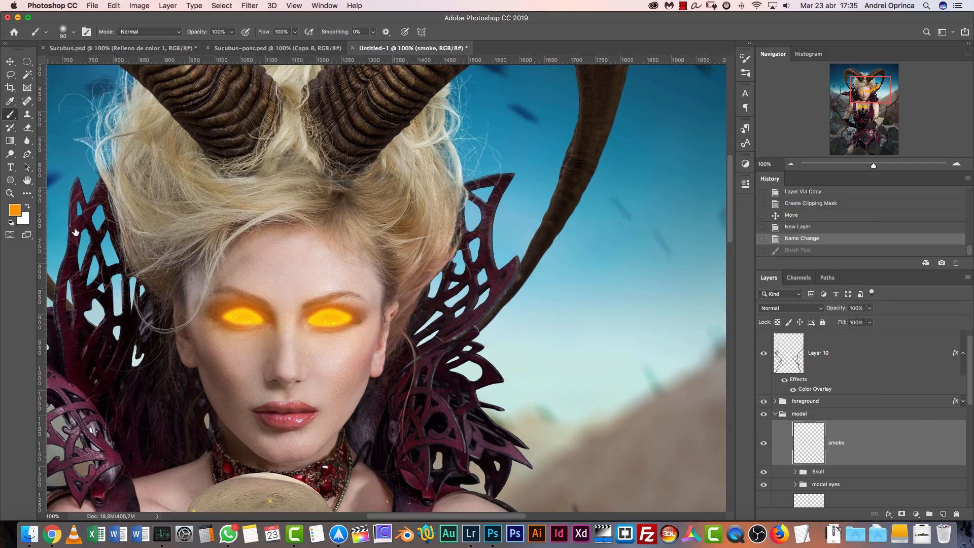
pyautogui.rightClick(393, 221)
pyautogui.click(231, 33)
pyautogui.moveTo(208, 47); pyautogui.dragTo(209, 46)
pyautogui.click(15, 210)
pyautogui.click(818, 235)
pyautogui.moveTo(361, 312)
pyautogui.mouseDown()
pyautogui.moveTo(463, 291)
pyautogui.moveTo(509, 251)
pyautogui.moveTo(544, 193)
pyautogui.moveTo(439, 288)
pyautogui.moveTo(376, 323)
pyautogui.moveTo(396, 325)
pyautogui.mouseUp()
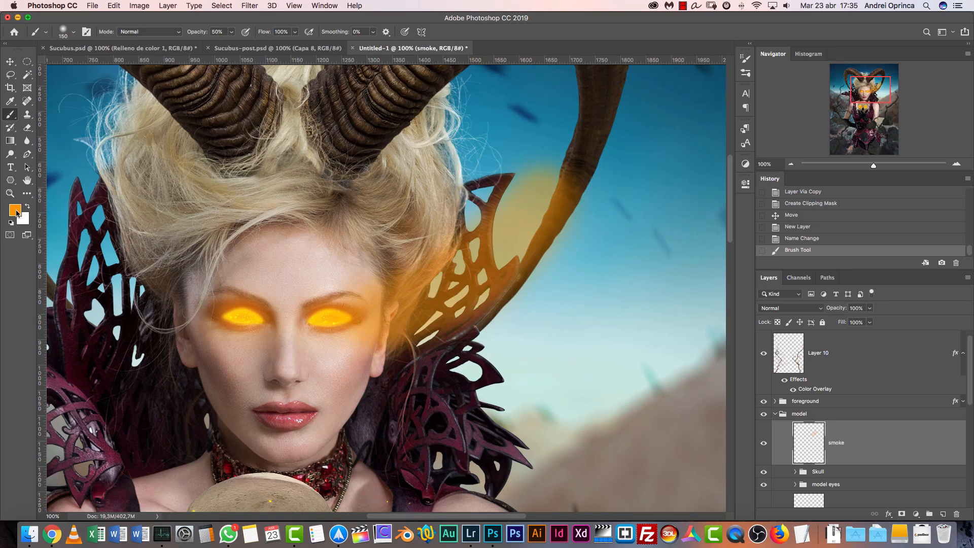
# Paint a yellow #ffc600 stroke over the orange smoke up to the horn, using a 100 px brush at 61% opacity
pyautogui.click(16, 211)
pyautogui.moveTo(734, 355); pyautogui.dragTo(734, 351)
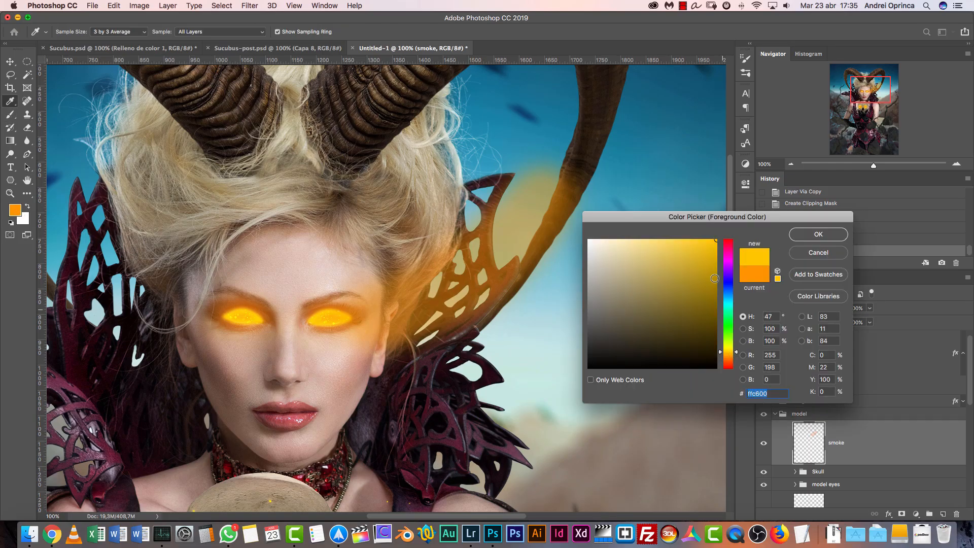
pyautogui.click(802, 238)
pyautogui.click(231, 31)
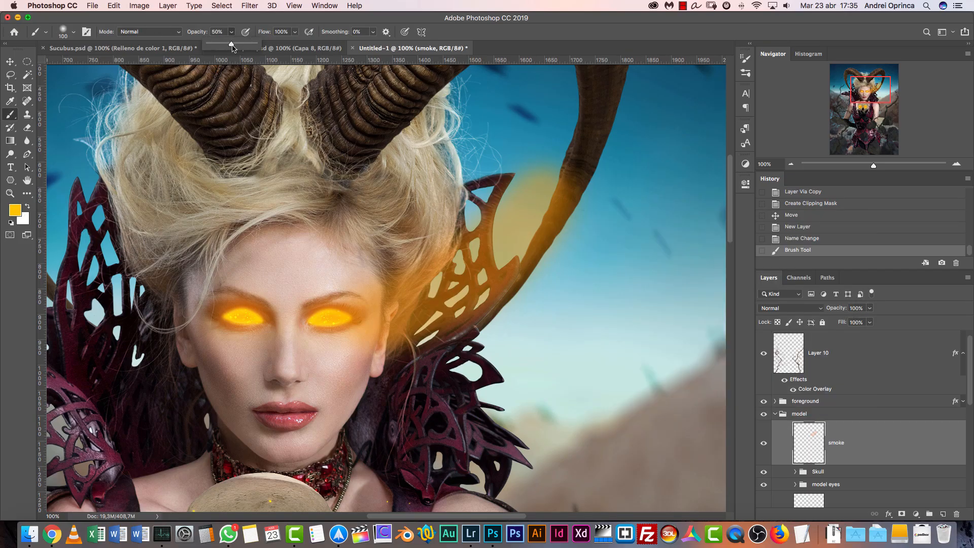
pyautogui.moveTo(233, 45); pyautogui.dragTo(236, 44)
pyautogui.moveTo(413, 312)
pyautogui.mouseDown()
pyautogui.moveTo(397, 325)
pyautogui.moveTo(476, 268)
pyautogui.moveTo(535, 193)
pyautogui.mouseUp()
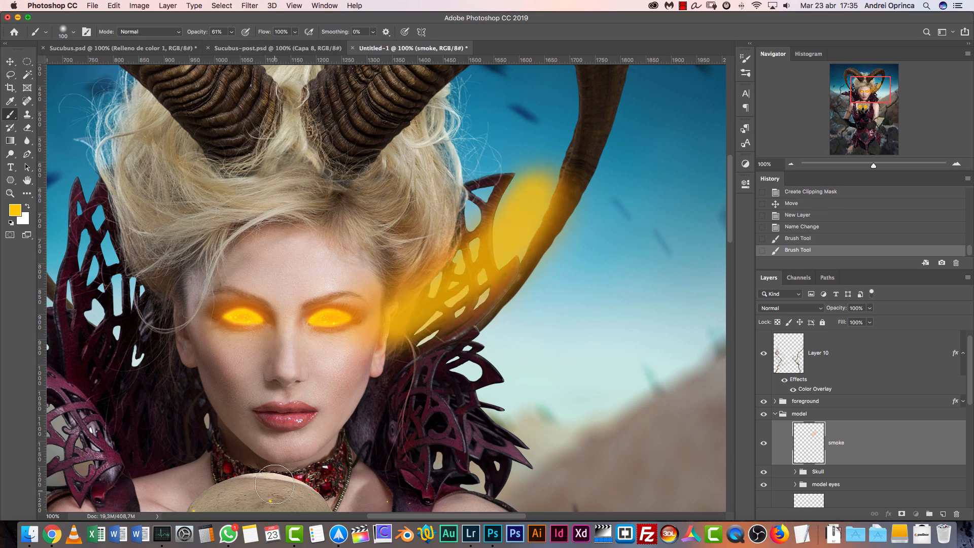
# Warp the smoke shape so it tapers to a point beside the eye and bulges over the collar before narrowing at the horn
pyautogui.press('super+t')
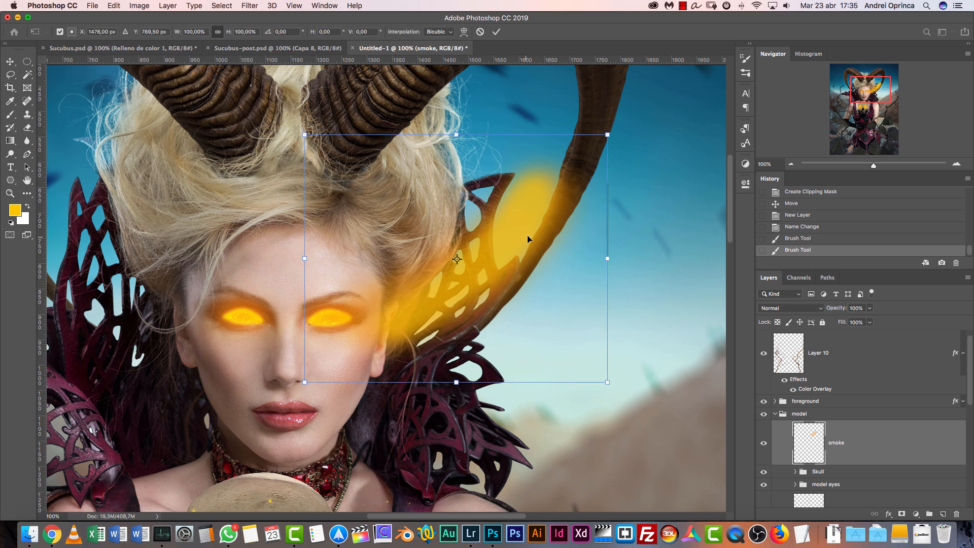
pyautogui.press('super+t')
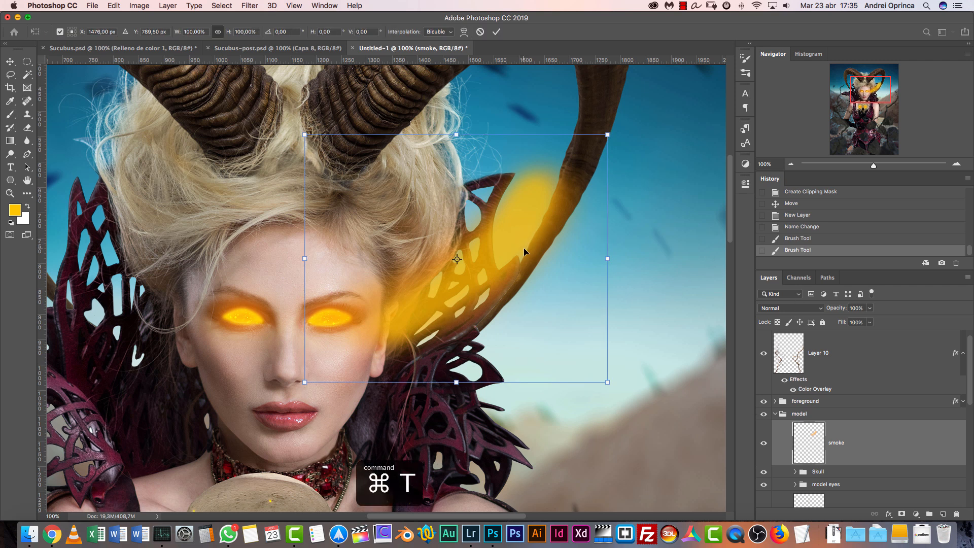
pyautogui.rightClick(495, 223)
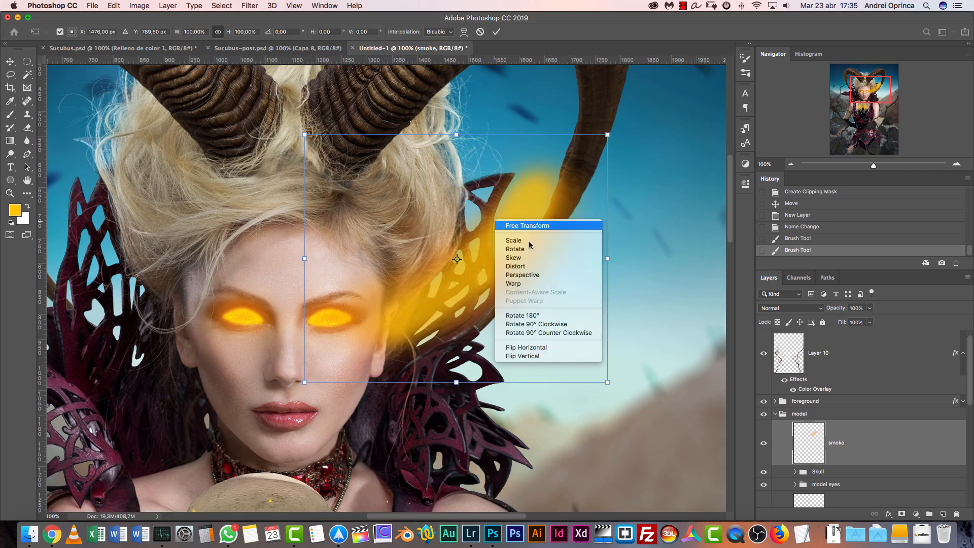
pyautogui.rightClick(526, 276)
pyautogui.click(571, 360)
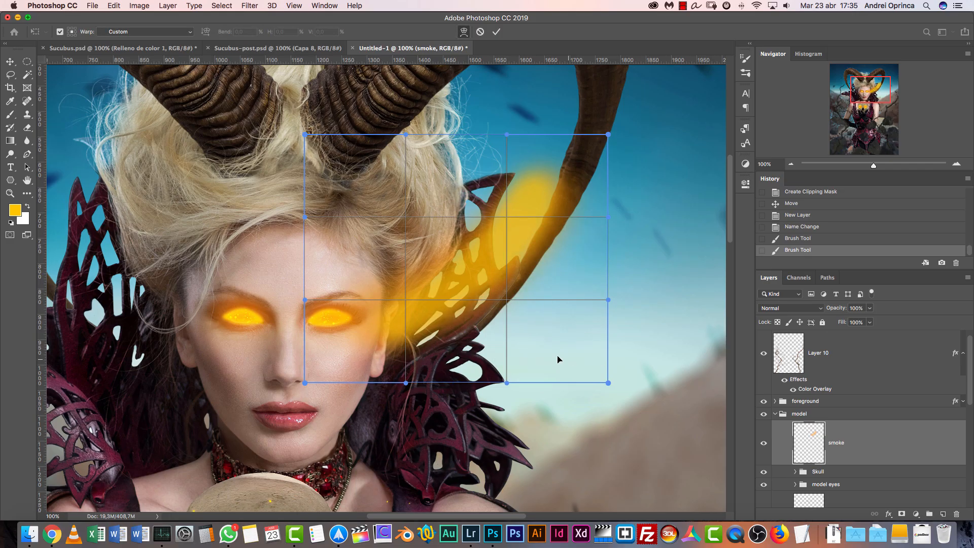
pyautogui.moveTo(597, 354); pyautogui.dragTo(511, 330)
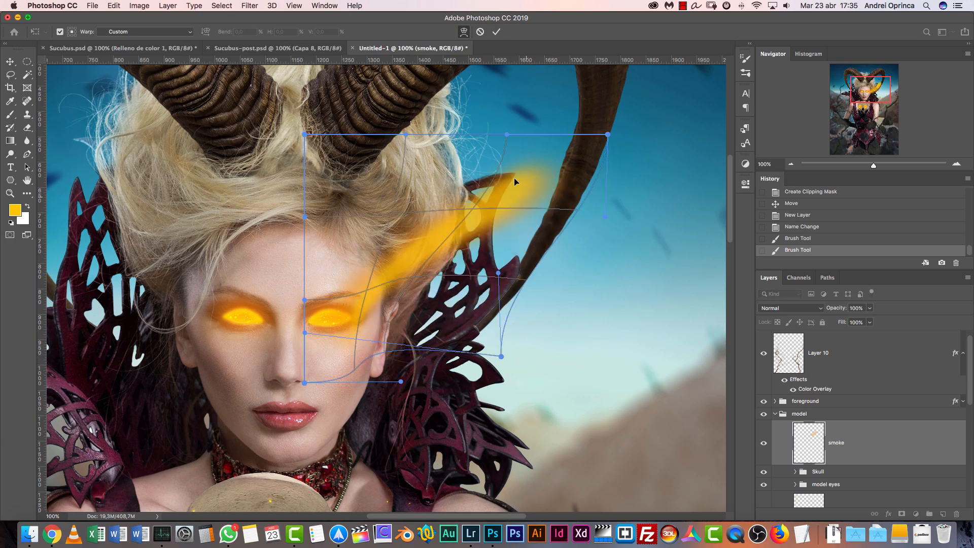
pyautogui.moveTo(446, 281); pyautogui.dragTo(558, 245)
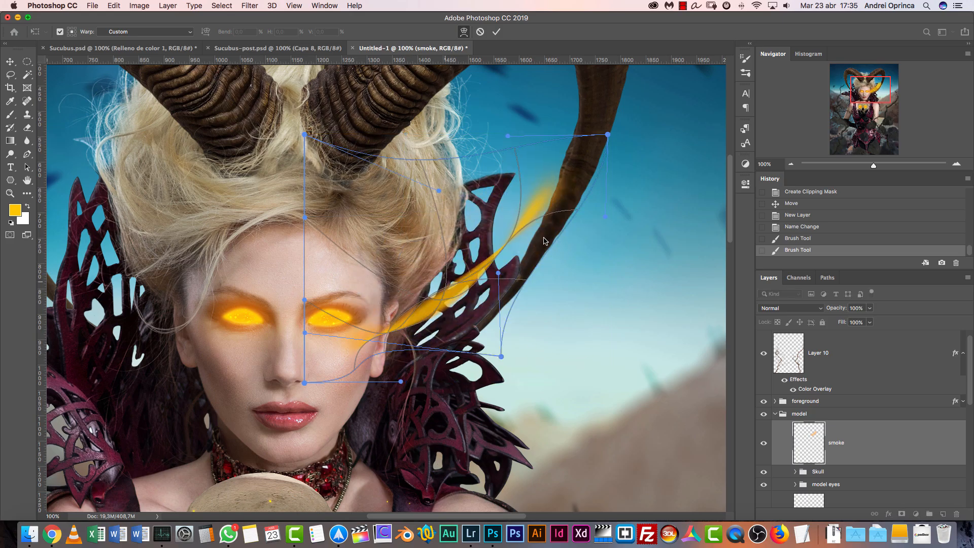
pyautogui.moveTo(331, 175); pyautogui.dragTo(354, 199)
pyautogui.moveTo(403, 245)
pyautogui.mouseDown()
pyautogui.moveTo(490, 327)
pyautogui.moveTo(447, 214)
pyautogui.moveTo(429, 299)
pyautogui.mouseUp()
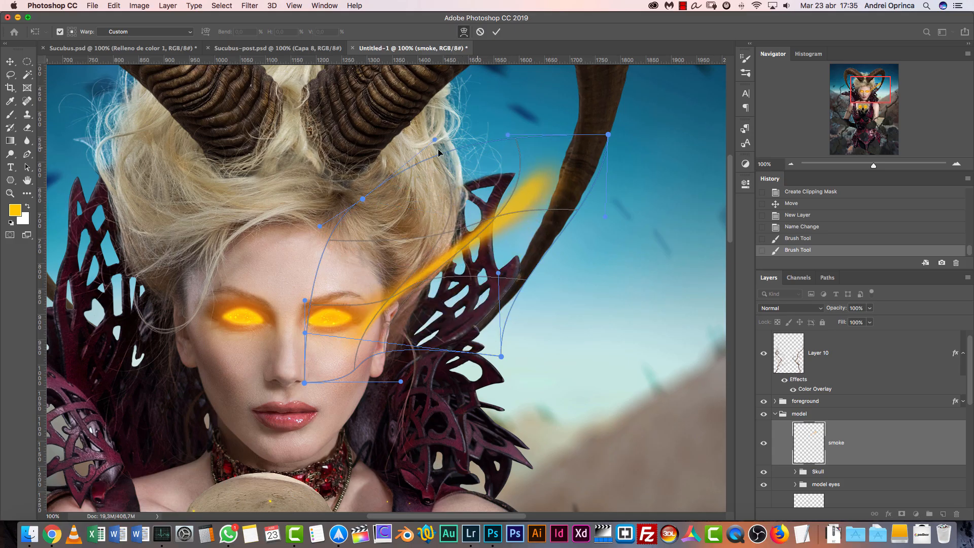
pyautogui.moveTo(460, 231)
pyautogui.mouseDown()
pyautogui.moveTo(439, 297)
pyautogui.moveTo(470, 248)
pyautogui.moveTo(446, 304)
pyautogui.moveTo(463, 323)
pyautogui.mouseUp()
pyautogui.moveTo(395, 245); pyautogui.dragTo(401, 250)
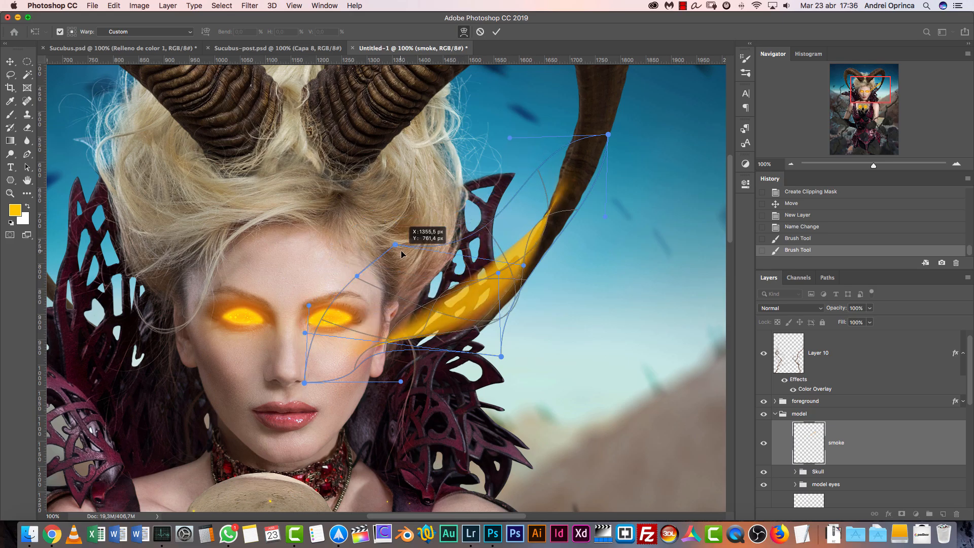
pyautogui.moveTo(506, 304); pyautogui.dragTo(526, 235)
pyautogui.press('Return')
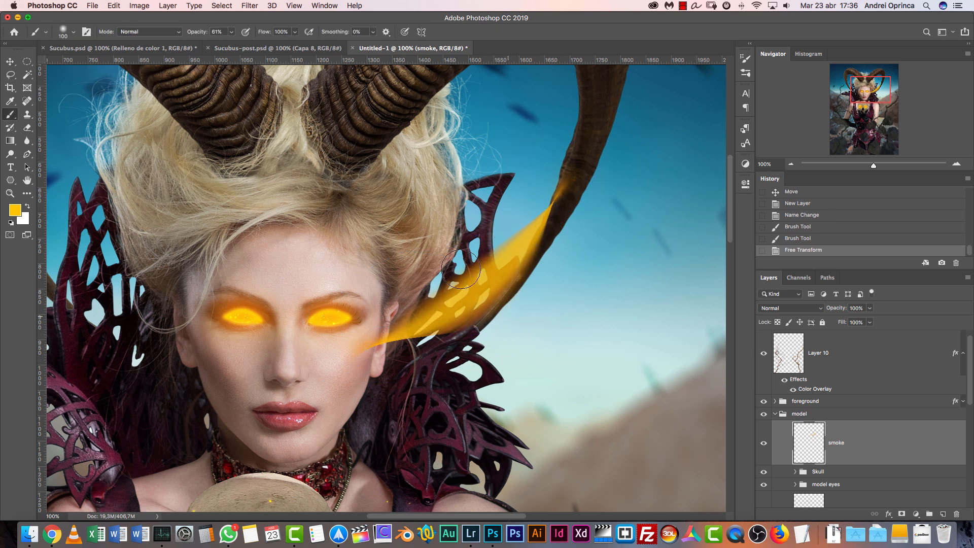
# Distort the smoke layer with a sine Wave filter using 5 generators and a longer wavelength range
pyautogui.click(250, 6)
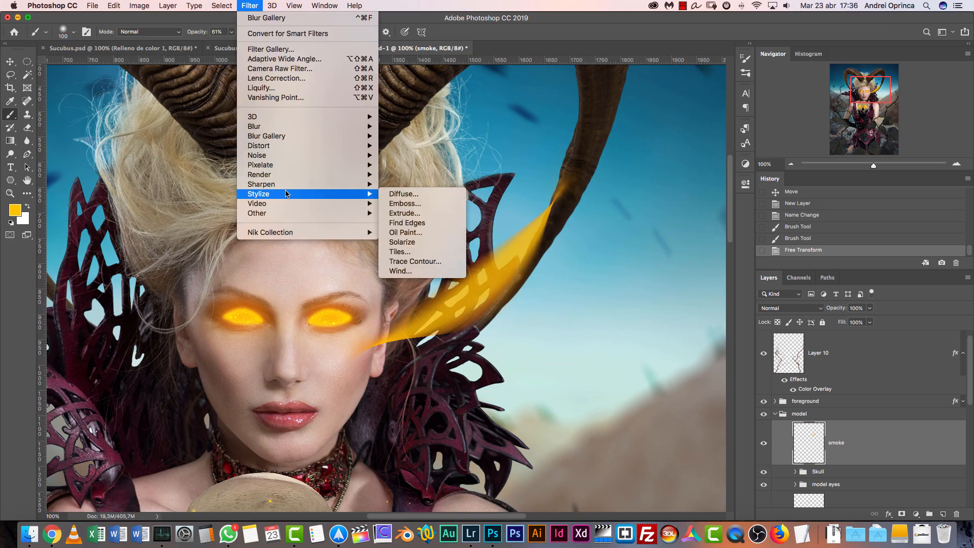
pyautogui.moveTo(275, 156)
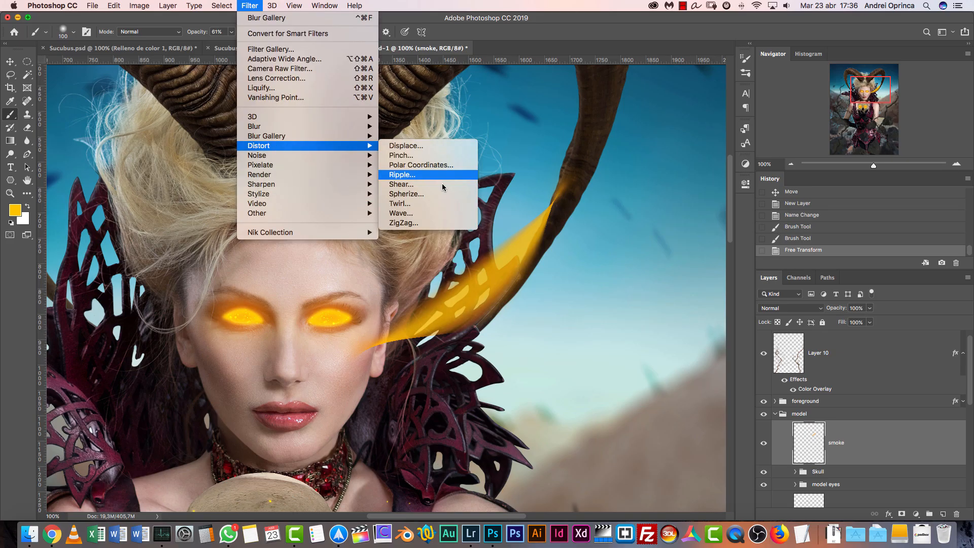
pyautogui.click(426, 213)
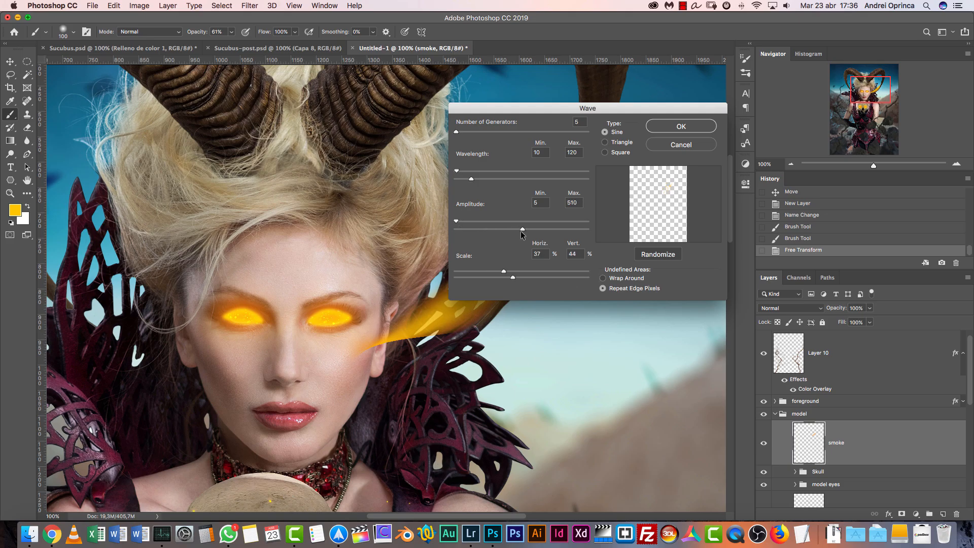
pyautogui.moveTo(456, 222); pyautogui.dragTo(502, 223)
pyautogui.moveTo(471, 178); pyautogui.dragTo(541, 189)
pyautogui.moveTo(457, 173)
pyautogui.mouseDown()
pyautogui.moveTo(527, 180)
pyautogui.moveTo(463, 175)
pyautogui.moveTo(472, 181)
pyautogui.mouseUp()
pyautogui.moveTo(458, 221); pyautogui.dragTo(456, 221)
pyautogui.moveTo(635, 111); pyautogui.dragTo(670, 94)
pyautogui.click(721, 112)
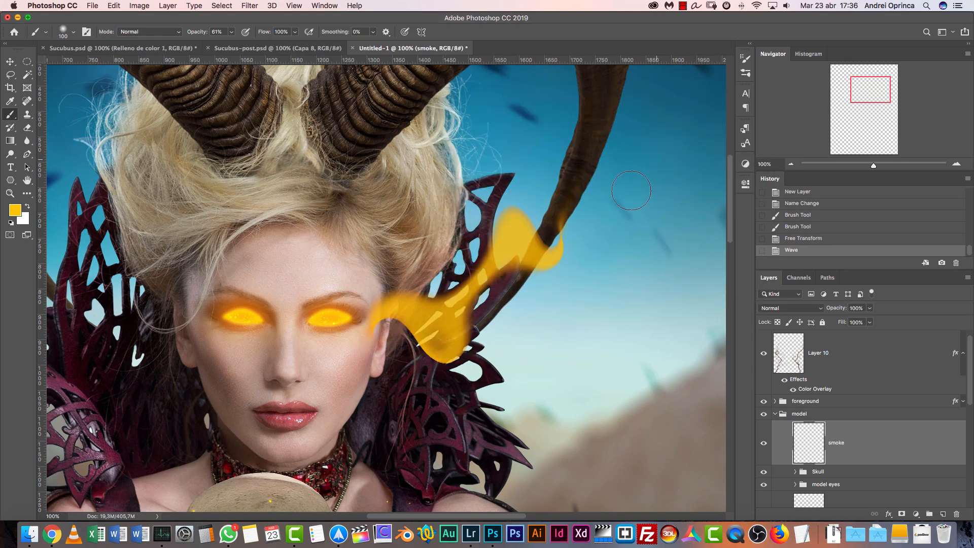
# Soften the smoke layer with a Gaussian Blur of 3.5 pixels radius
pyautogui.click(249, 6)
pyautogui.moveTo(283, 128)
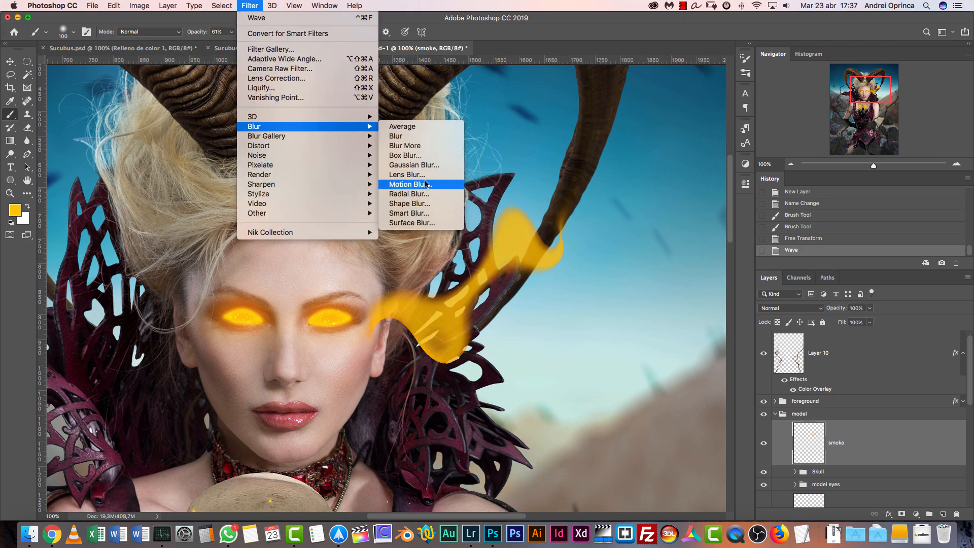
pyautogui.click(421, 165)
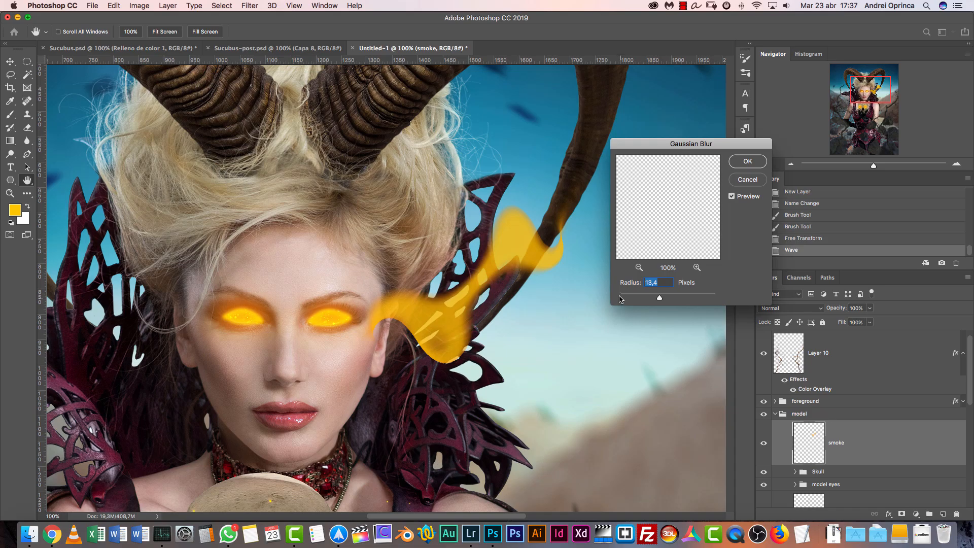
pyautogui.click(636, 295)
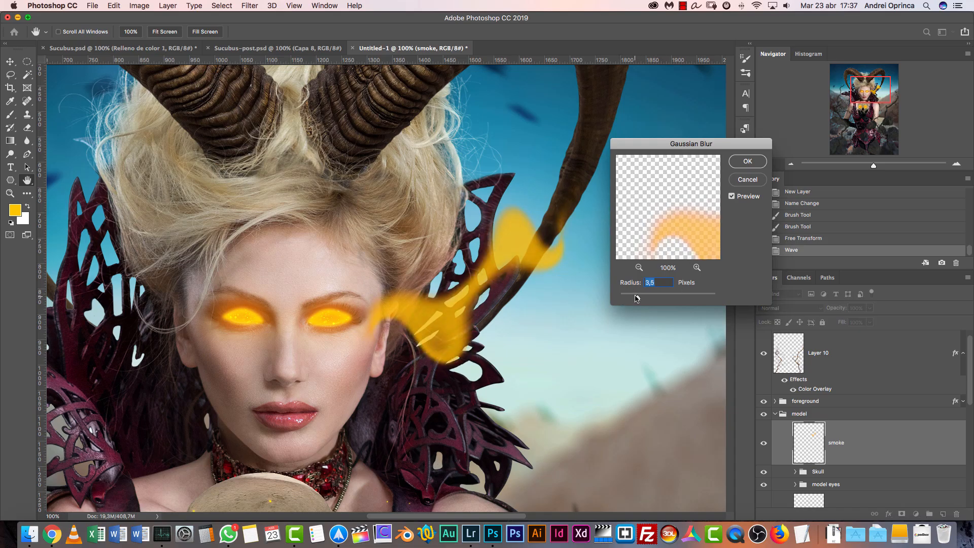
pyautogui.click(743, 162)
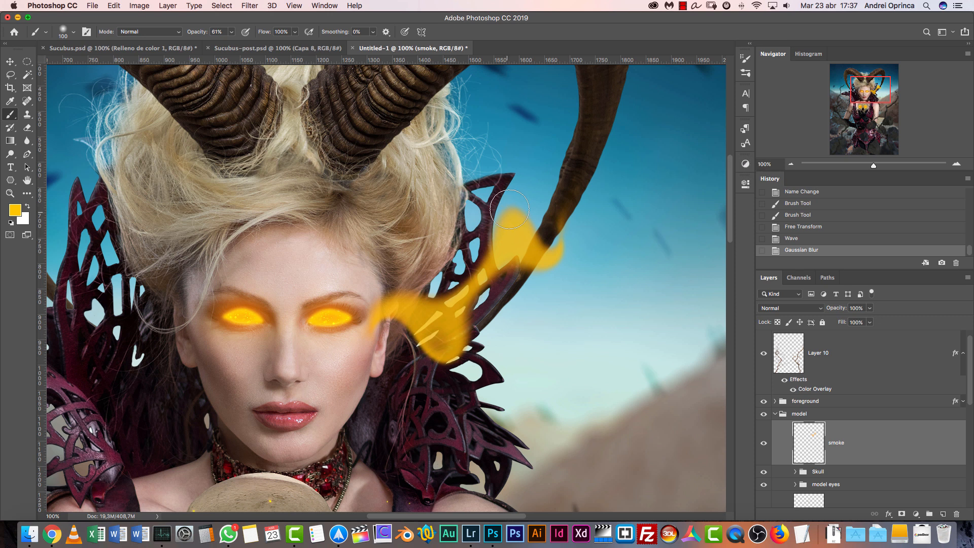
# Open the smoke layer in the Liquify filter, with the smoke beside the eye framed at 200%
pyautogui.click(249, 5)
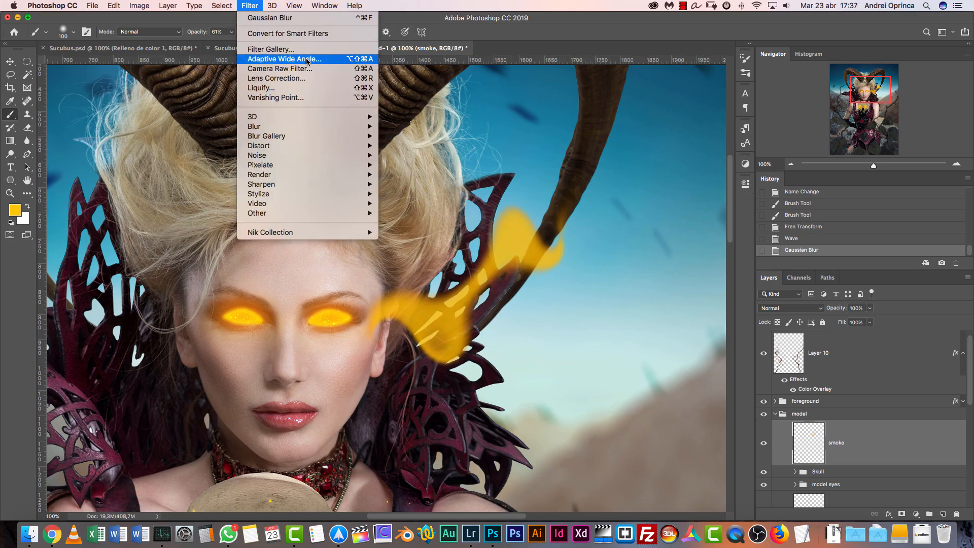
pyautogui.click(285, 90)
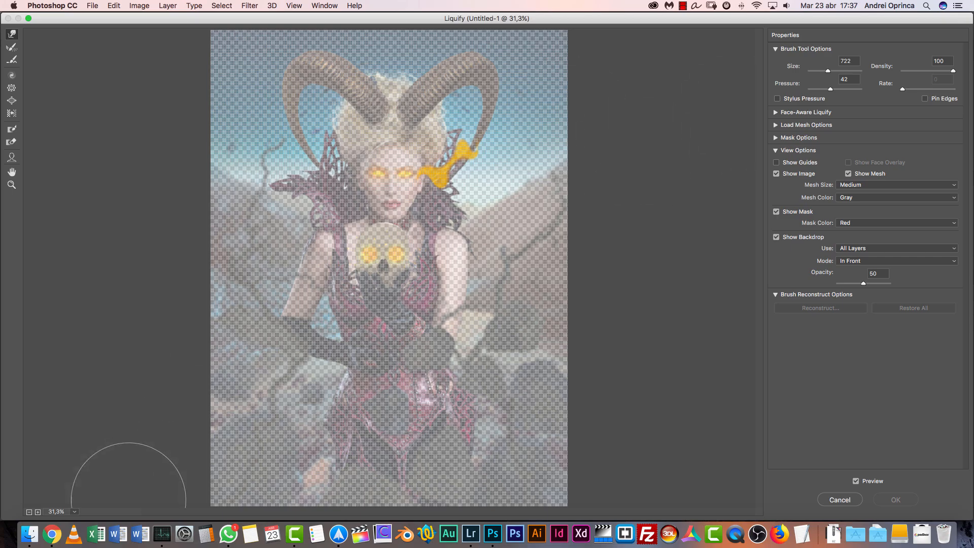
pyautogui.click(37, 512)
pyautogui.click(38, 511)
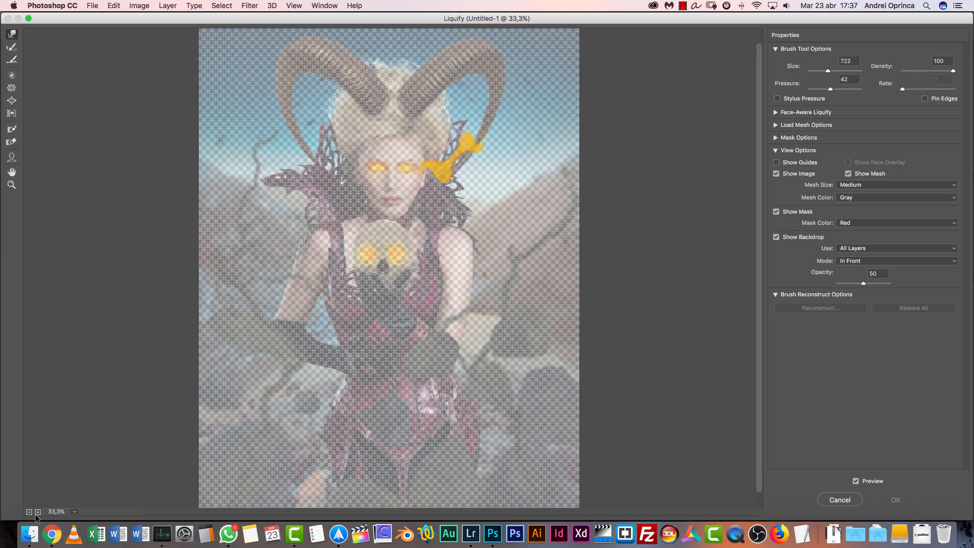
pyautogui.click(38, 511)
pyautogui.click(37, 512)
pyautogui.click(38, 512)
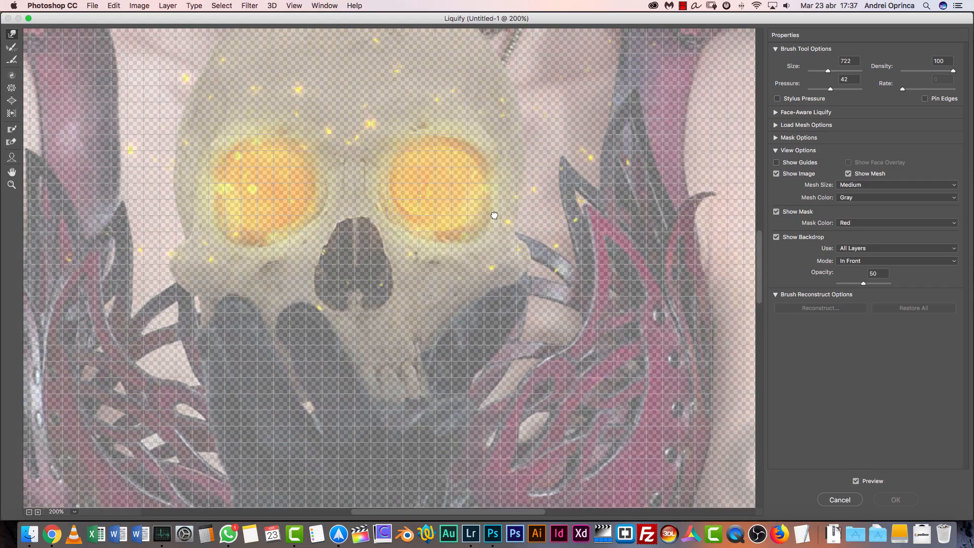
pyautogui.scroll(10, 167, 457)
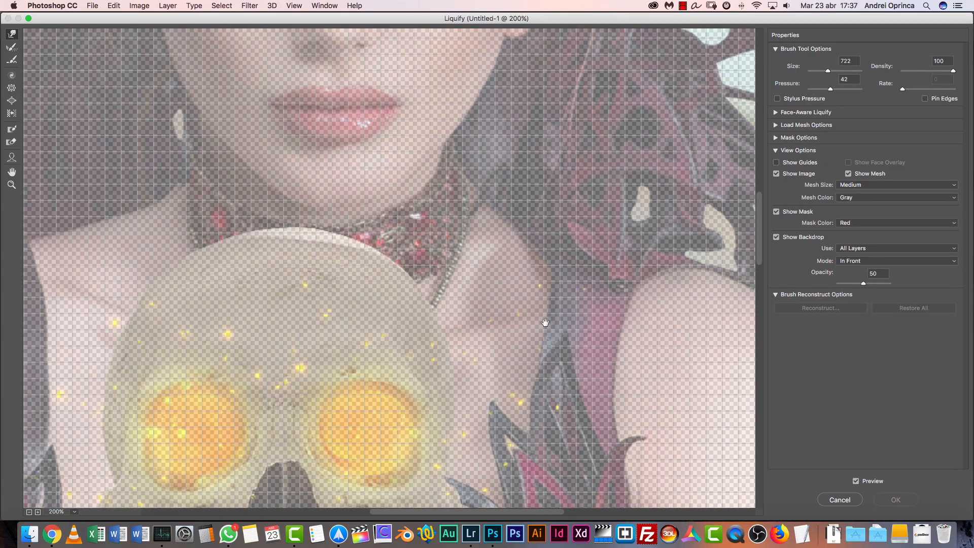
pyautogui.moveTo(541, 340); pyautogui.dragTo(331, 250)
pyautogui.moveTo(579, 300); pyautogui.dragTo(577, 368)
pyautogui.moveTo(480, 171)
pyautogui.mouseDown()
pyautogui.moveTo(513, 326)
pyautogui.moveTo(510, 515)
pyautogui.mouseUp()
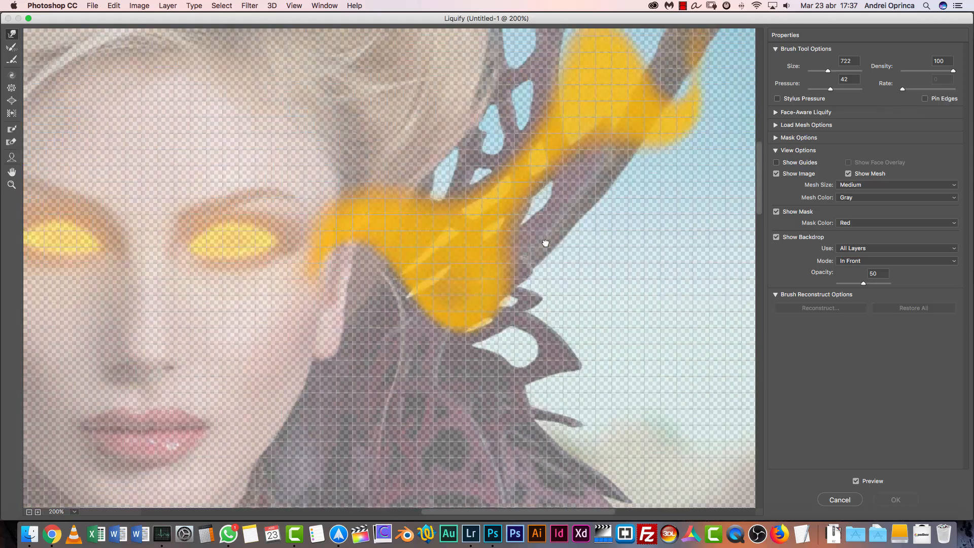
pyautogui.moveTo(530, 219); pyautogui.dragTo(590, 327)
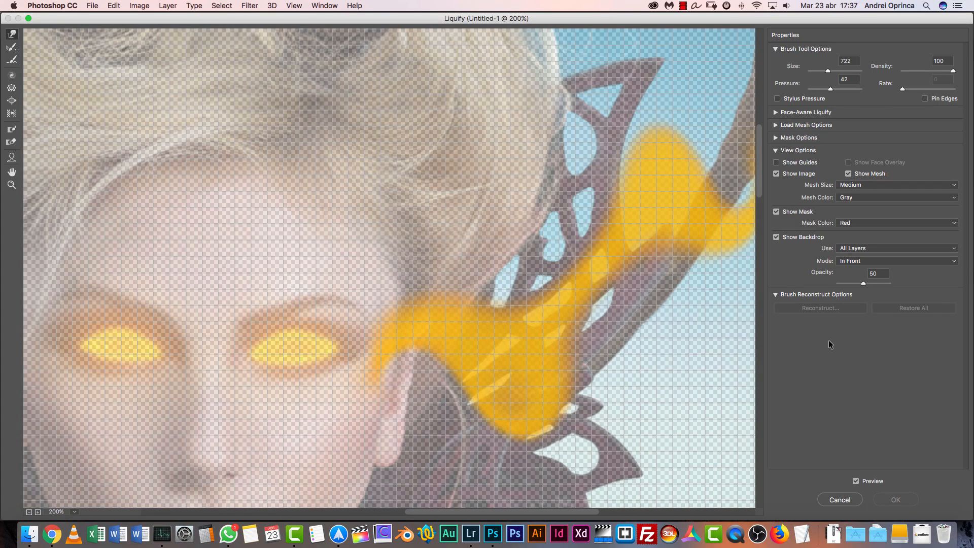
# Hide the mesh and mask overlays in Liquify and set the backdrop opacity to 100
pyautogui.click(776, 237)
pyautogui.click(775, 239)
pyautogui.click(776, 212)
pyautogui.click(849, 174)
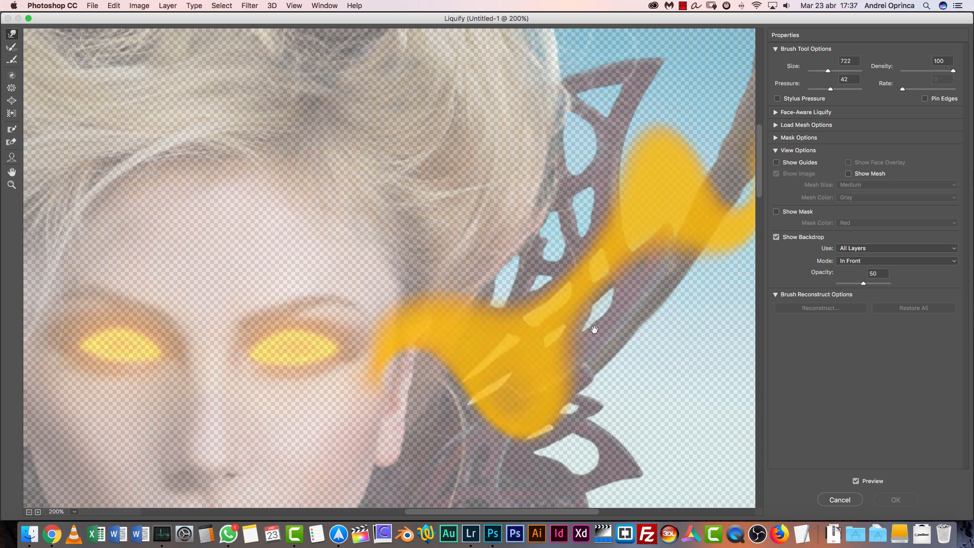
pyautogui.scroll(-3, 609, 269)
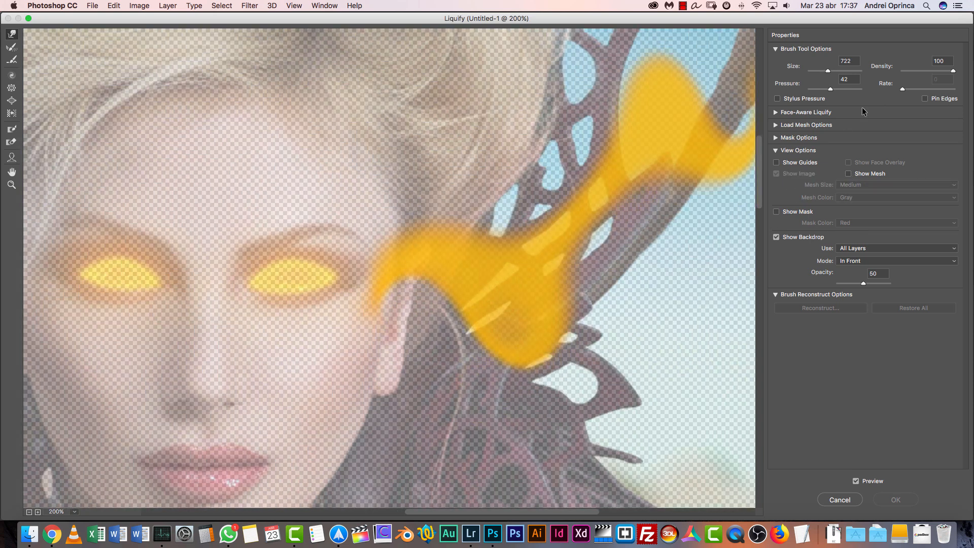
pyautogui.moveTo(864, 283); pyautogui.dragTo(920, 286)
# Set the Liquify brush size to 189 and try to push the smoke's lower lobe with the Forward Warp tool
pyautogui.moveTo(612, 314); pyautogui.dragTo(534, 314)
pyautogui.moveTo(827, 72); pyautogui.dragTo(821, 70)
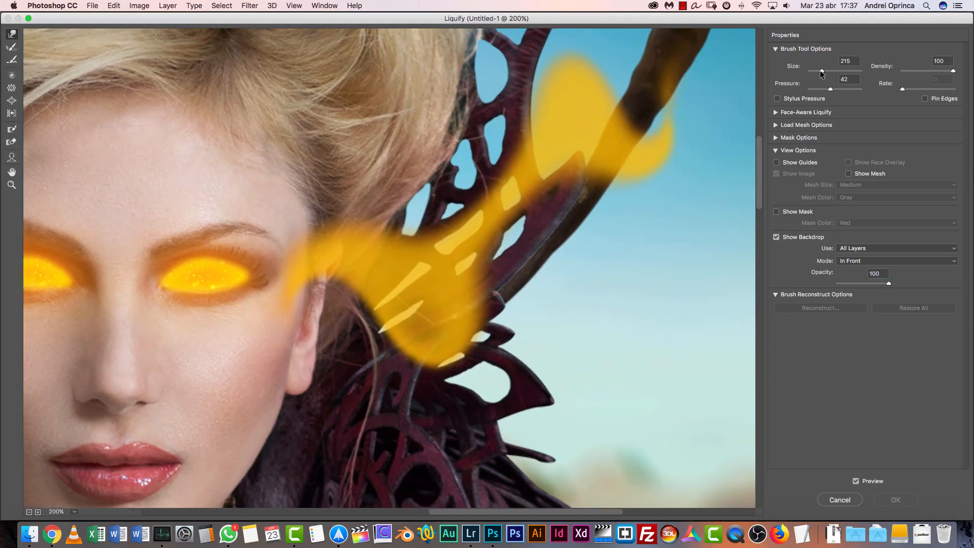
pyautogui.click(456, 317)
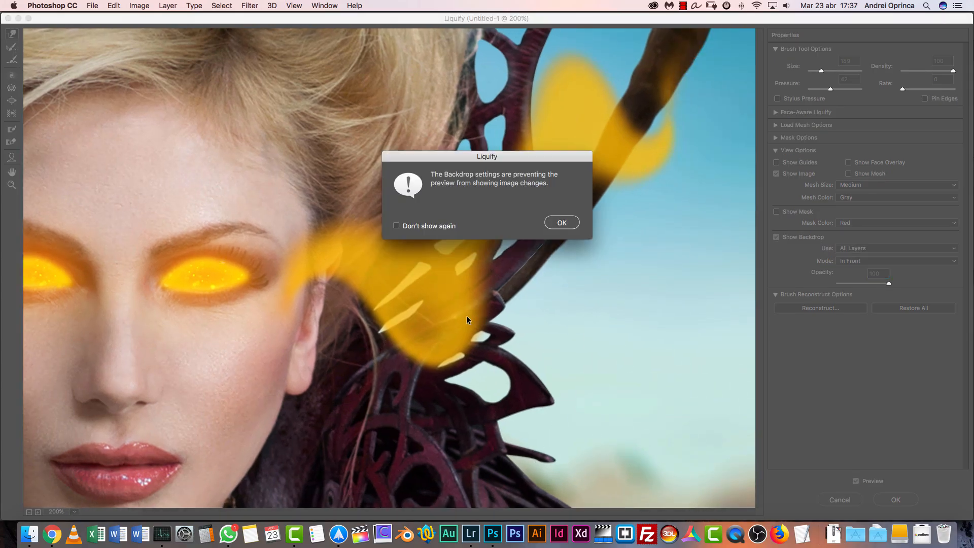
pyautogui.click(556, 222)
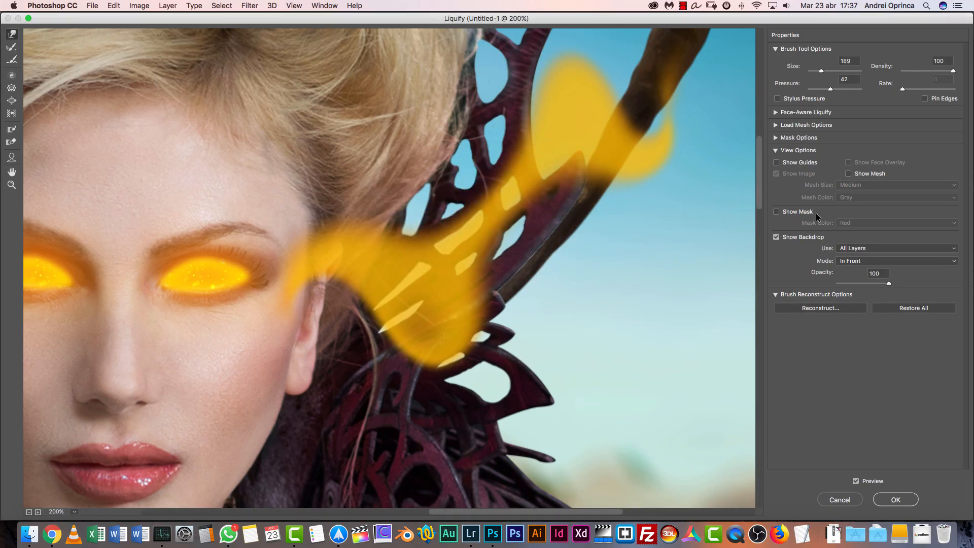
# Hide the Liquify backdrop and push the smoke's upper and lower lobes inward and its two ends outward with the Forward Warp tool
pyautogui.click(777, 237)
pyautogui.moveTo(460, 384)
pyautogui.mouseDown()
pyautogui.moveTo(425, 385)
pyautogui.moveTo(431, 294)
pyautogui.mouseUp()
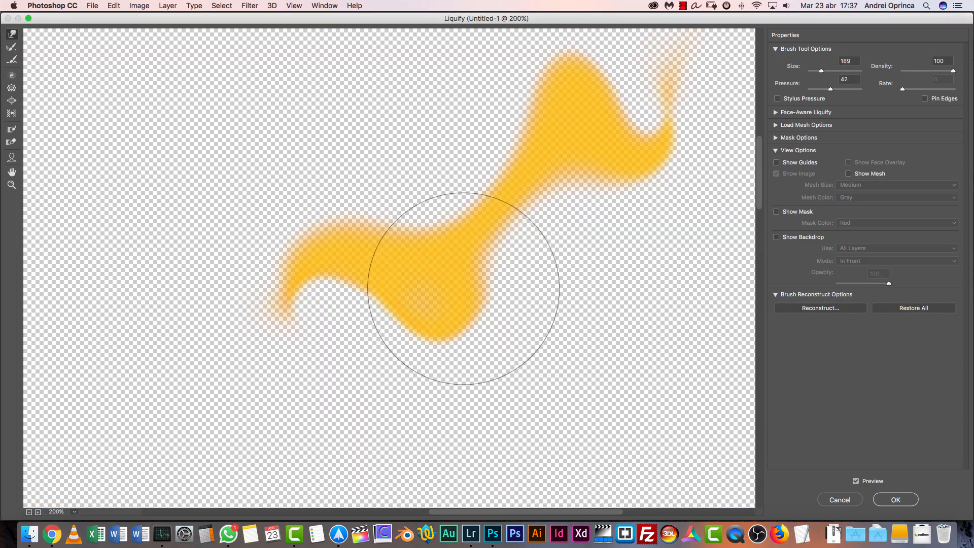
pyautogui.moveTo(555, 157); pyautogui.dragTo(522, 259)
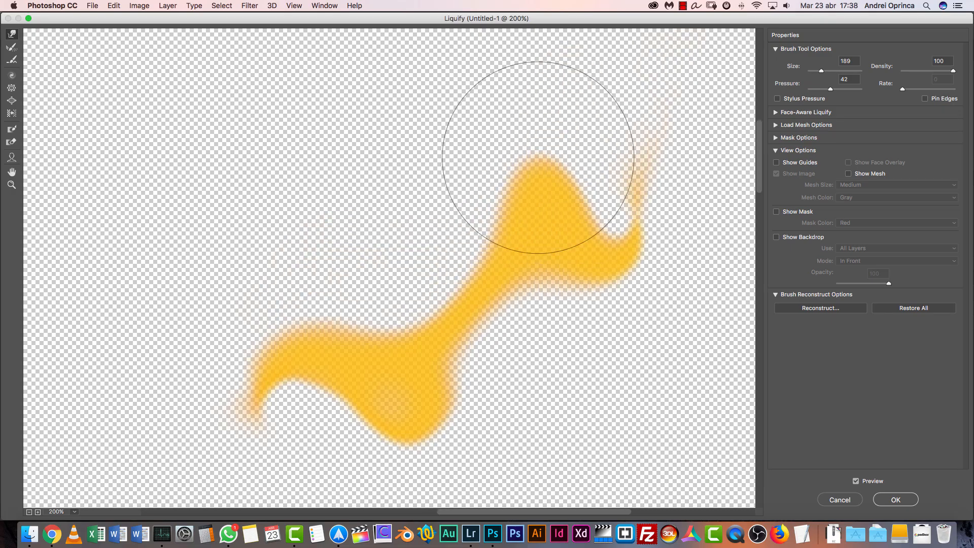
pyautogui.moveTo(538, 169); pyautogui.dragTo(535, 207)
pyautogui.moveTo(585, 267); pyautogui.dragTo(681, 204)
pyautogui.moveTo(413, 453); pyautogui.dragTo(361, 326)
pyautogui.moveTo(293, 364); pyautogui.dragTo(232, 419)
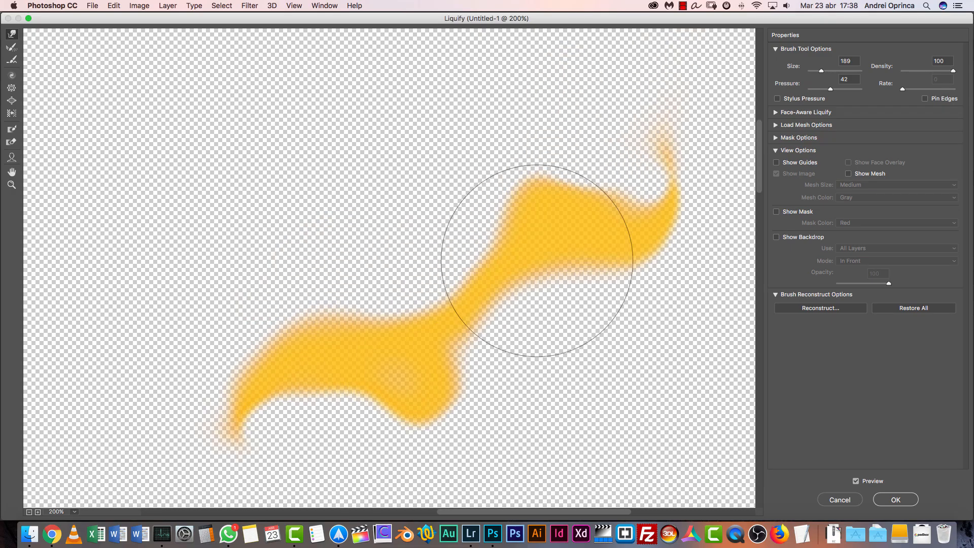
# Push the smoke's narrow middle and upper end with Forward Warp to form a straighter diagonal stream
pyautogui.moveTo(533, 281); pyautogui.dragTo(577, 212)
pyautogui.moveTo(664, 197)
pyautogui.mouseDown()
pyautogui.moveTo(654, 94)
pyautogui.moveTo(642, 92)
pyautogui.mouseUp()
pyautogui.moveTo(433, 186); pyautogui.dragTo(566, 192)
pyautogui.moveTo(381, 307)
pyautogui.mouseDown()
pyautogui.moveTo(435, 385)
pyautogui.moveTo(482, 286)
pyautogui.mouseUp()
pyautogui.moveTo(656, 191); pyautogui.dragTo(707, 100)
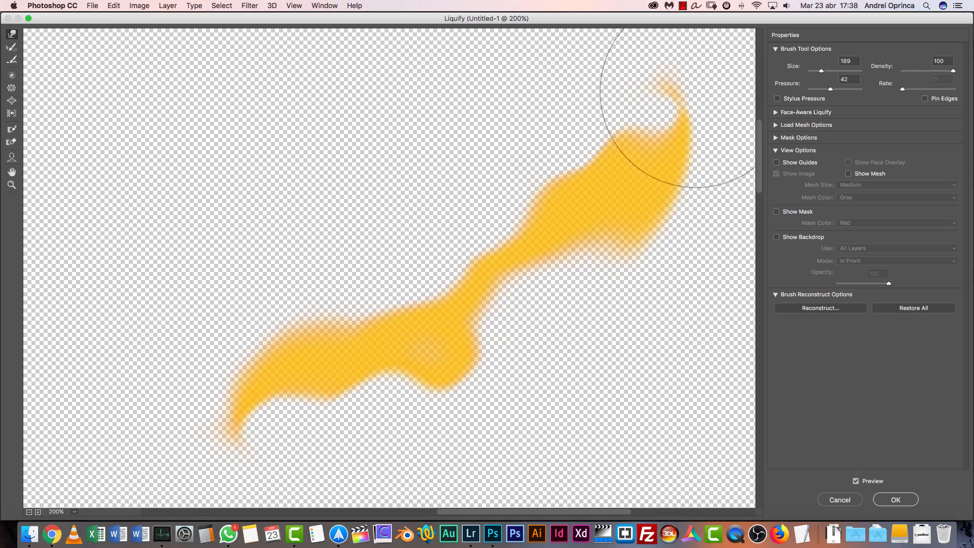
# Refine the smoke into a slimmer wavy trail with further Forward Warp strokes and apply the Liquify filter
pyautogui.press('space')
pyautogui.moveTo(649, 150); pyautogui.dragTo(544, 278)
pyautogui.moveTo(571, 211); pyautogui.dragTo(534, 71)
pyautogui.moveTo(538, 190); pyautogui.dragTo(517, 157)
pyautogui.press('space')
pyautogui.moveTo(513, 223); pyautogui.dragTo(638, 56)
pyautogui.moveTo(504, 305)
pyautogui.mouseDown()
pyautogui.moveTo(544, 272)
pyautogui.moveTo(568, 200)
pyautogui.mouseUp()
pyautogui.moveTo(652, 234); pyautogui.dragTo(660, 207)
pyautogui.moveTo(383, 223); pyautogui.dragTo(374, 312)
pyautogui.click(896, 500)
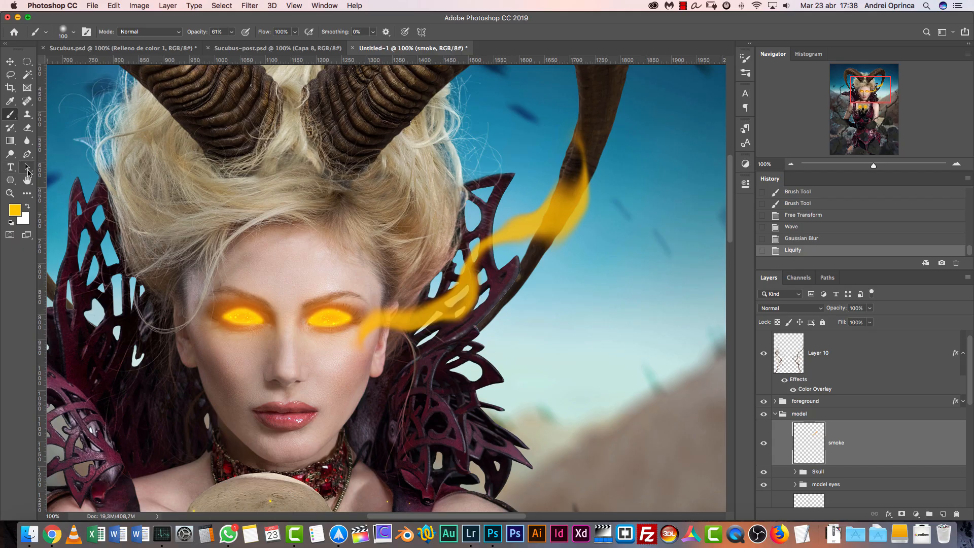
# Move the smoke layer slightly upward so its lower end meets the outer corner of the model's eye
pyautogui.click(28, 181)
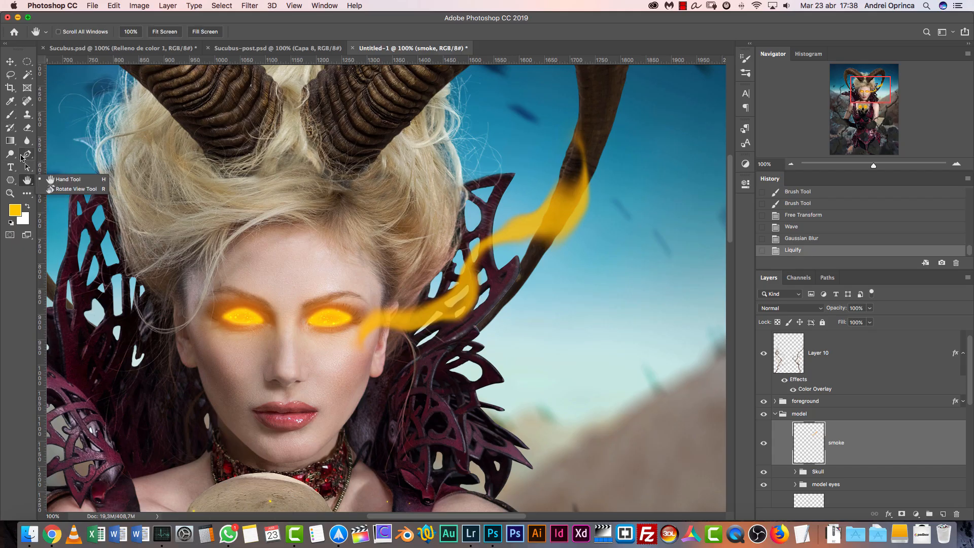
pyautogui.click(28, 143)
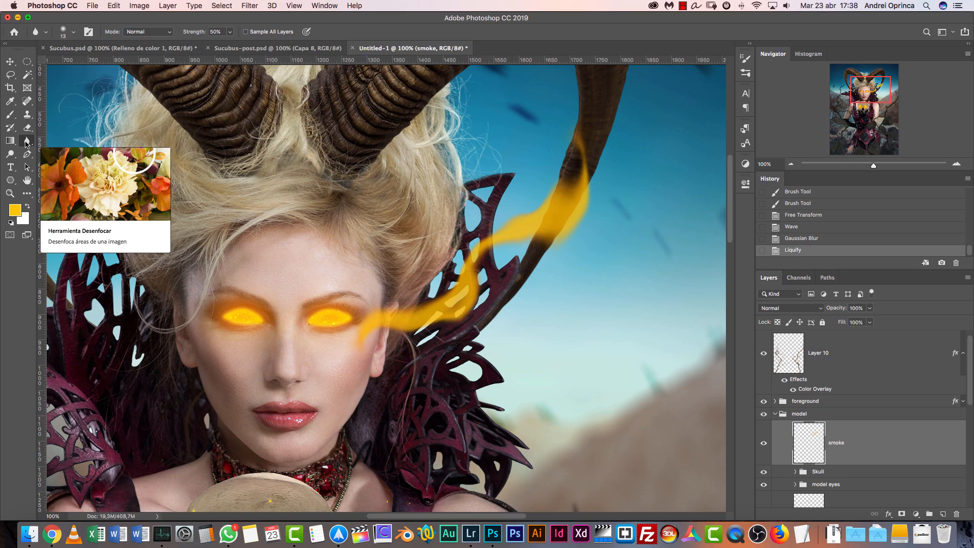
pyautogui.click(888, 438)
pyautogui.press('v')
pyautogui.moveTo(509, 296); pyautogui.dragTo(502, 267)
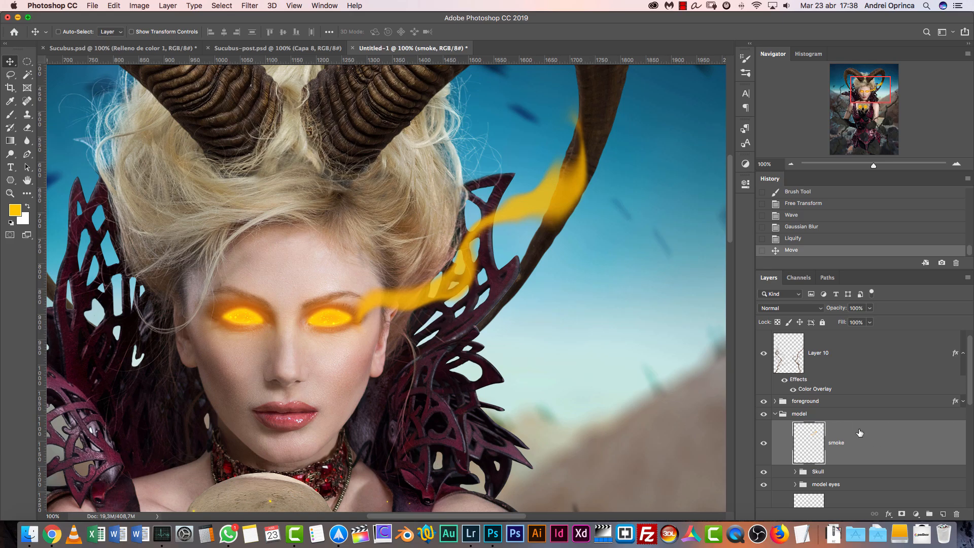
pyautogui.doubleClick(931, 446)
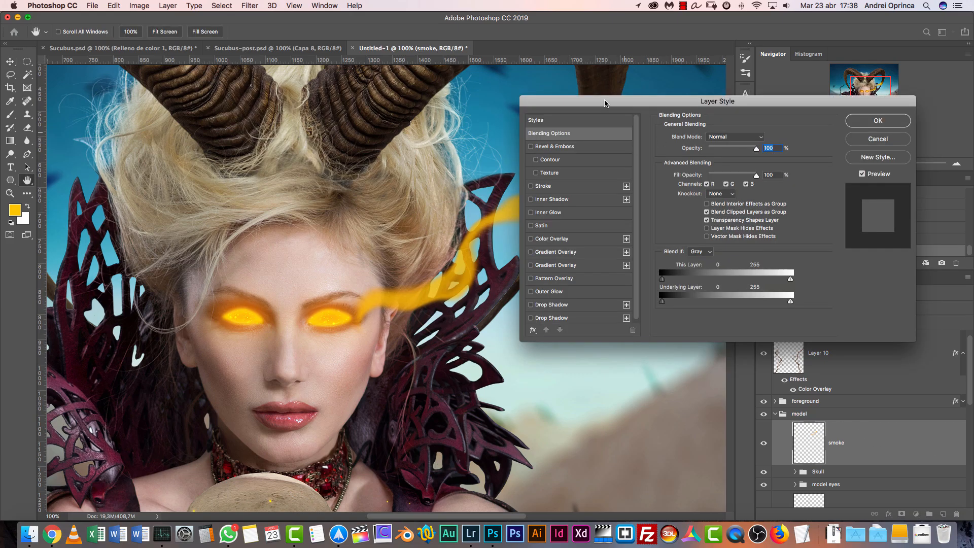
pyautogui.press('alt')
pyautogui.moveTo(663, 302)
pyautogui.mouseDown()
pyautogui.moveTo(699, 301)
pyautogui.moveTo(670, 303)
pyautogui.mouseUp()
pyautogui.moveTo(791, 301)
pyautogui.mouseDown()
pyautogui.moveTo(699, 308)
pyautogui.moveTo(792, 307)
pyautogui.mouseUp()
pyautogui.press('Escape')
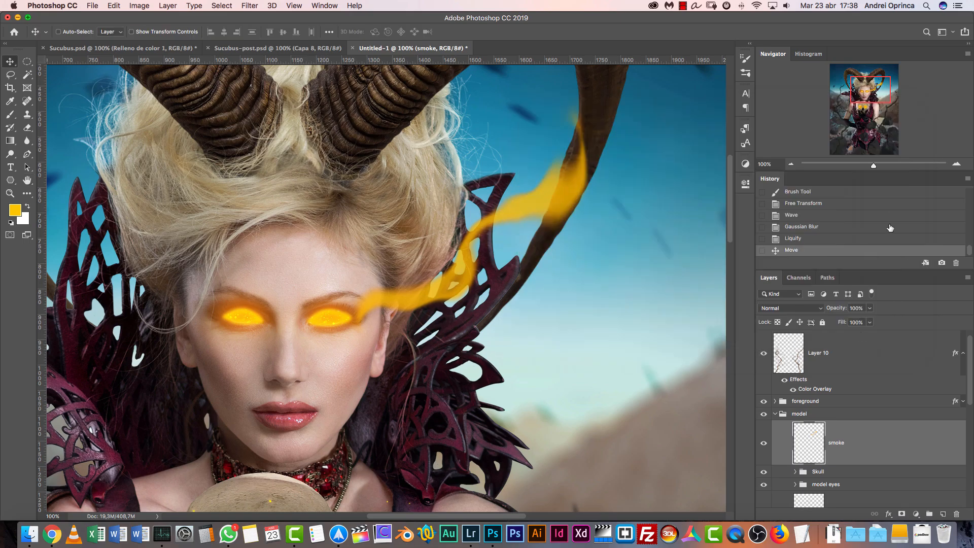
# Lower the smoke layer's fill opacity to 52%
pyautogui.moveTo(870, 322)
pyautogui.mouseDown()
pyautogui.moveTo(849, 339)
pyautogui.moveTo(859, 339)
pyautogui.moveTo(843, 335)
pyautogui.moveTo(874, 336)
pyautogui.mouseUp()
pyautogui.click(898, 438)
pyautogui.click(868, 324)
# Try an Inner Glow on the smoke layer in the brown colour 85541f, using Color Dodge and Screen blending
pyautogui.doubleClick(885, 441)
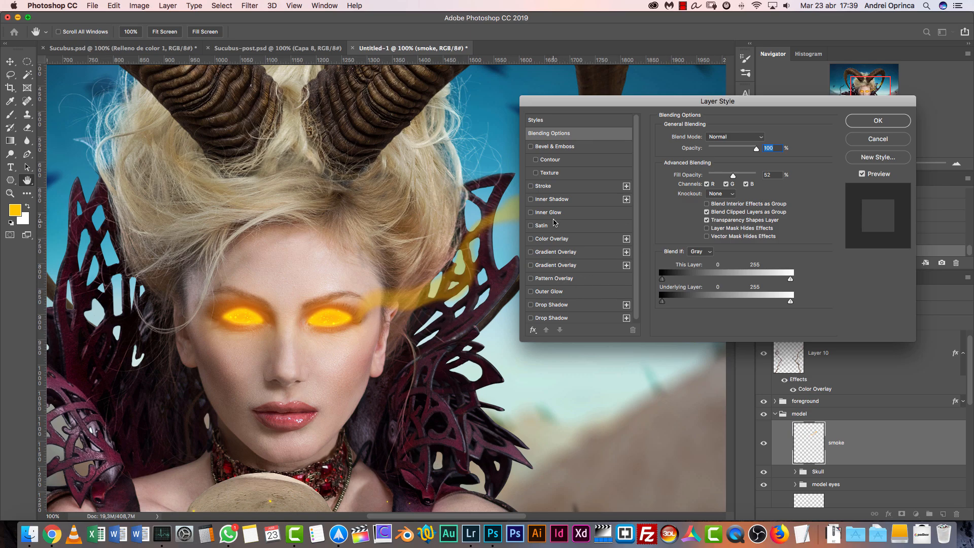
pyautogui.click(548, 212)
pyautogui.click(724, 137)
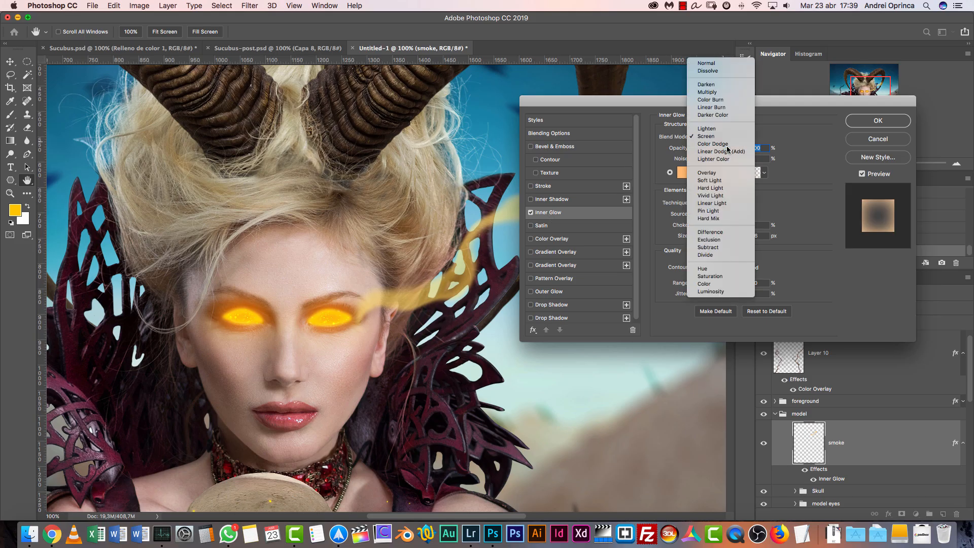
pyautogui.click(729, 144)
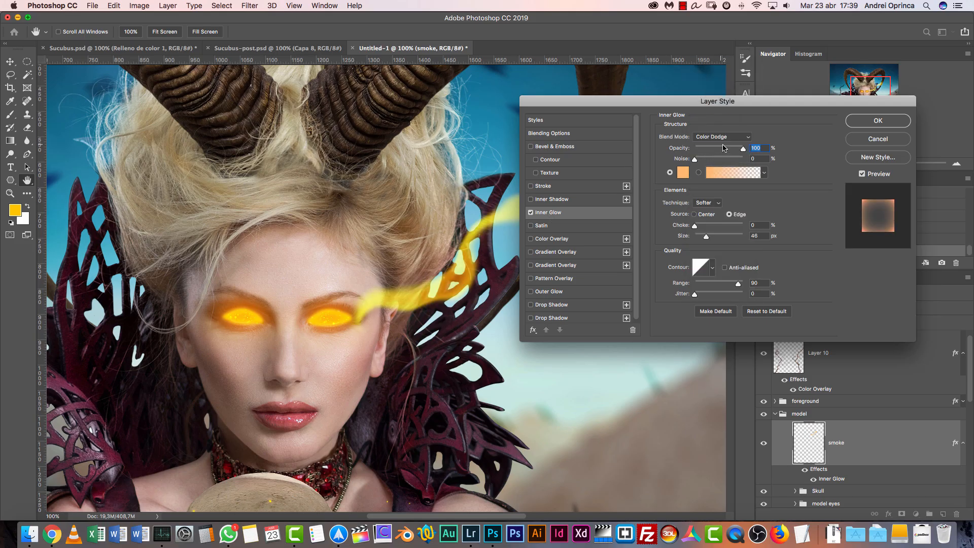
pyautogui.click(688, 176)
pyautogui.click(688, 302)
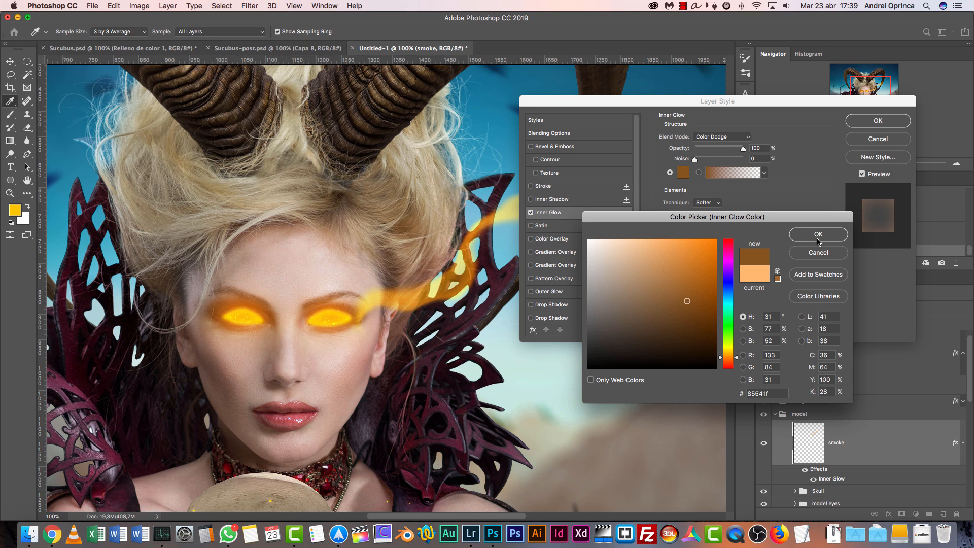
pyautogui.click(818, 235)
pyautogui.click(721, 137)
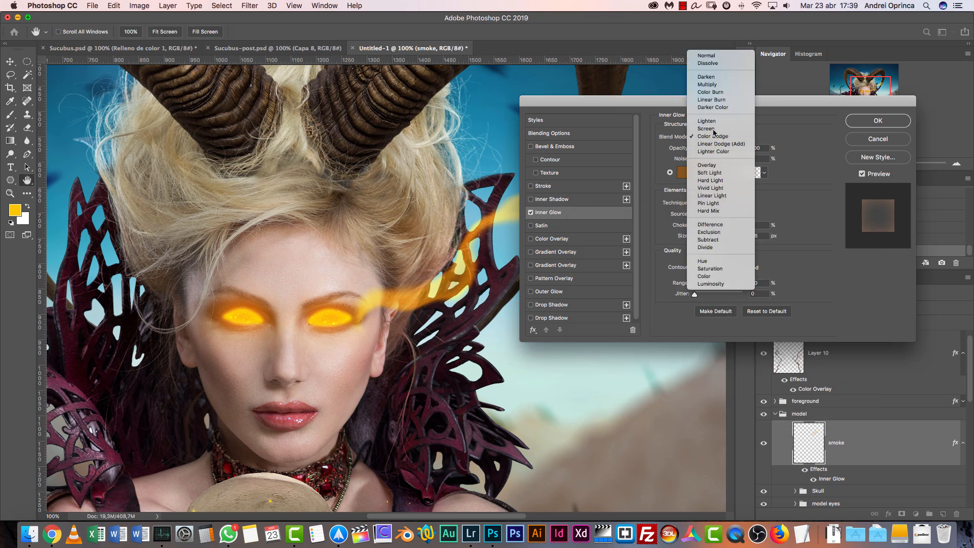
pyautogui.click(711, 131)
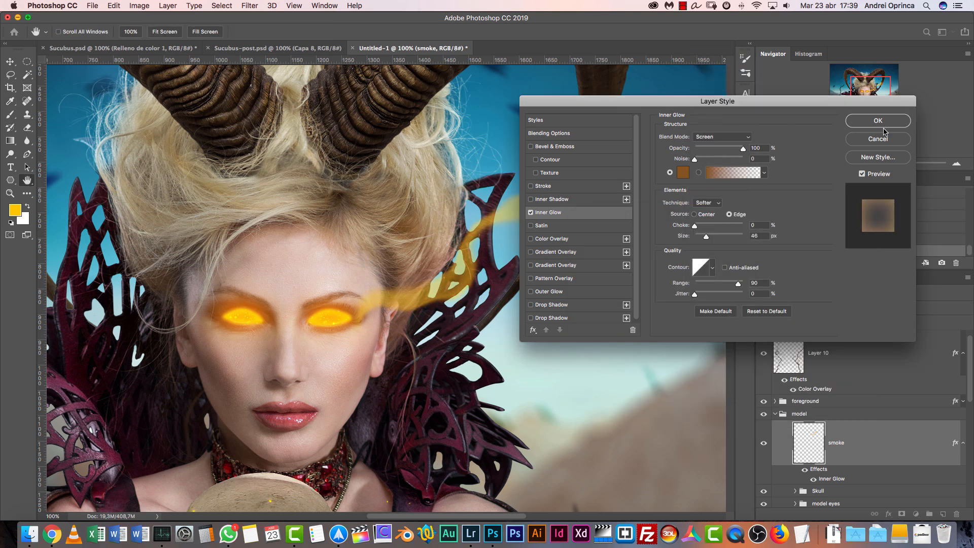
pyautogui.click(879, 143)
# Set the smoke layer's fill opacity to 100%, judging the effect at 50% zoom
pyautogui.click(869, 323)
pyautogui.moveTo(876, 334); pyautogui.dragTo(884, 333)
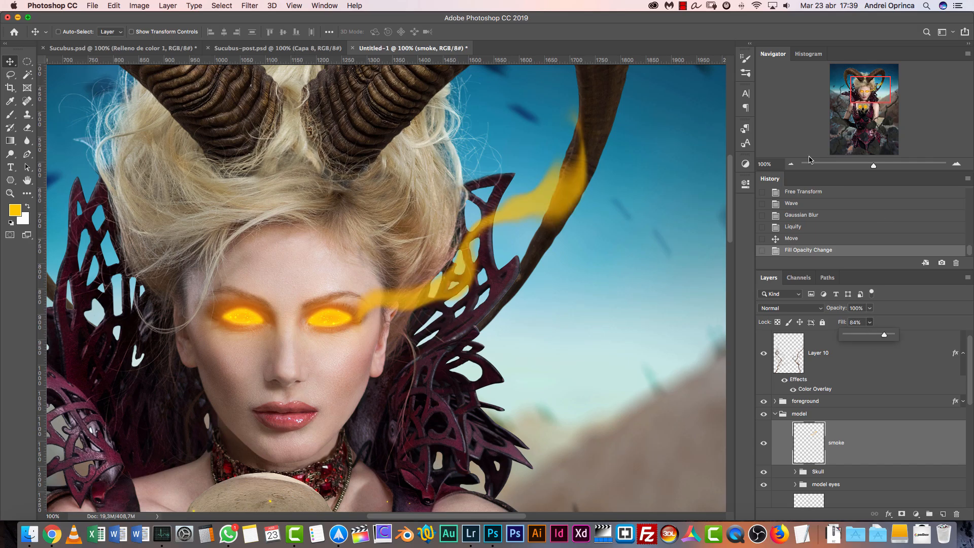
pyautogui.click(791, 164)
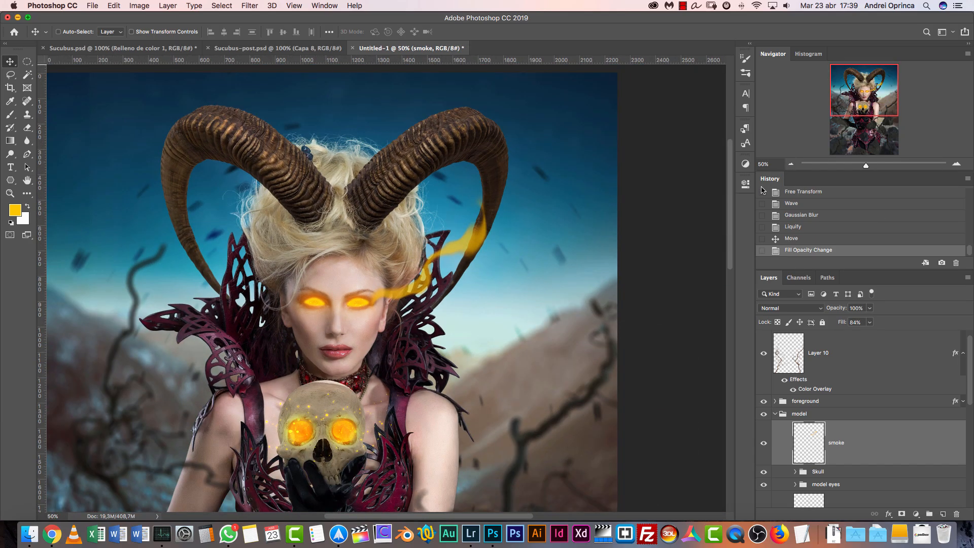
pyautogui.click(869, 322)
pyautogui.moveTo(869, 334); pyautogui.dragTo(886, 341)
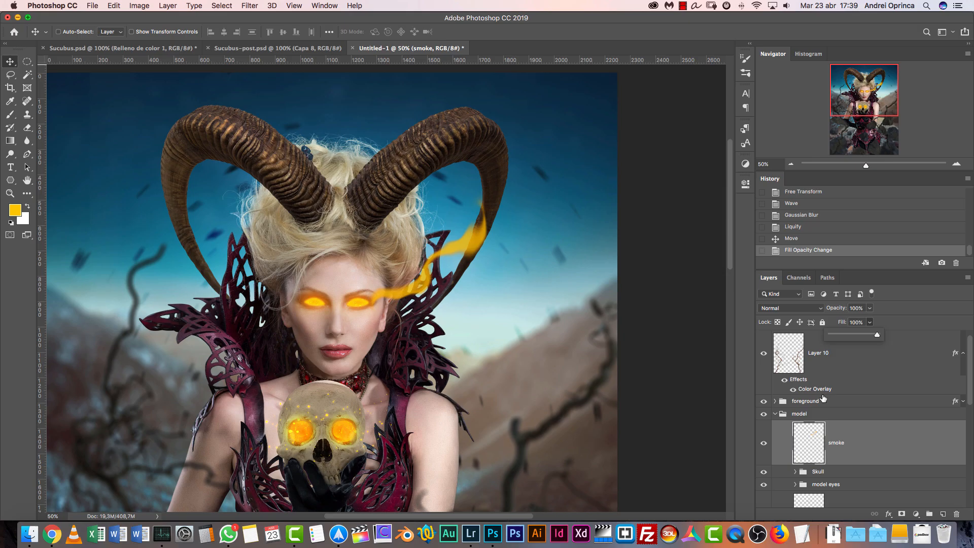
# Examine the eye smoke and the orange rim light on the horns in Sucubus.psd, and return to the Untitled-1 document
pyautogui.click(857, 425)
pyautogui.moveTo(874, 103); pyautogui.dragTo(874, 114)
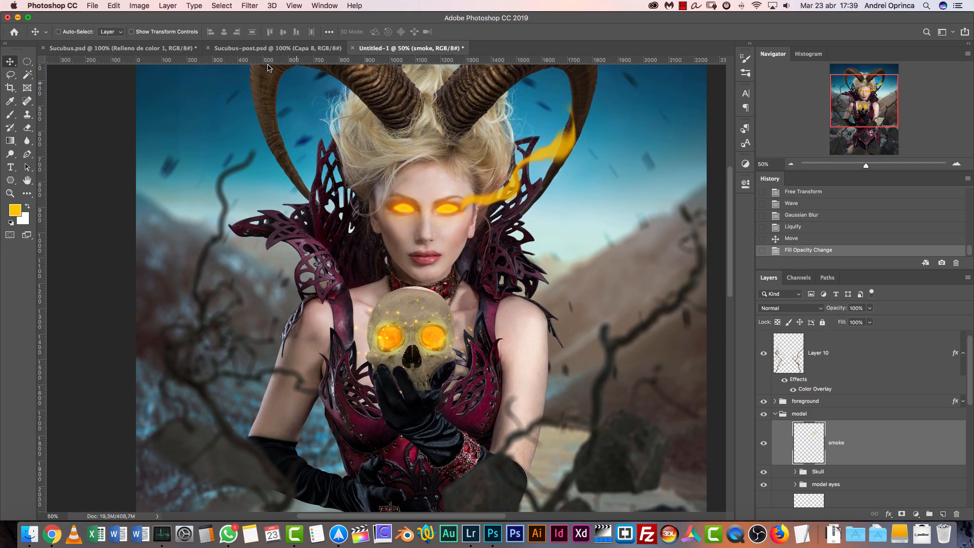
pyautogui.click(163, 49)
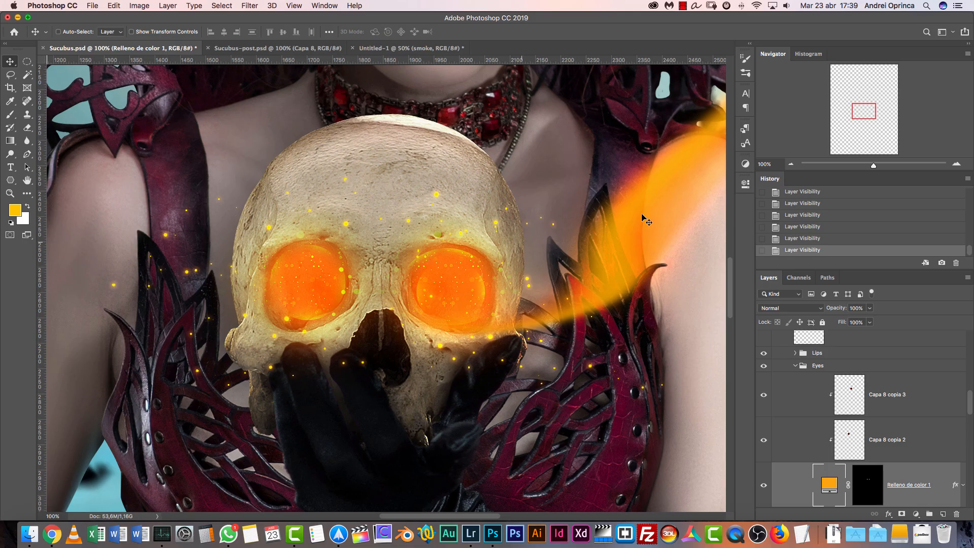
pyautogui.click(793, 164)
pyautogui.click(794, 165)
pyautogui.moveTo(599, 131); pyautogui.dragTo(537, 330)
pyautogui.press('super+r')
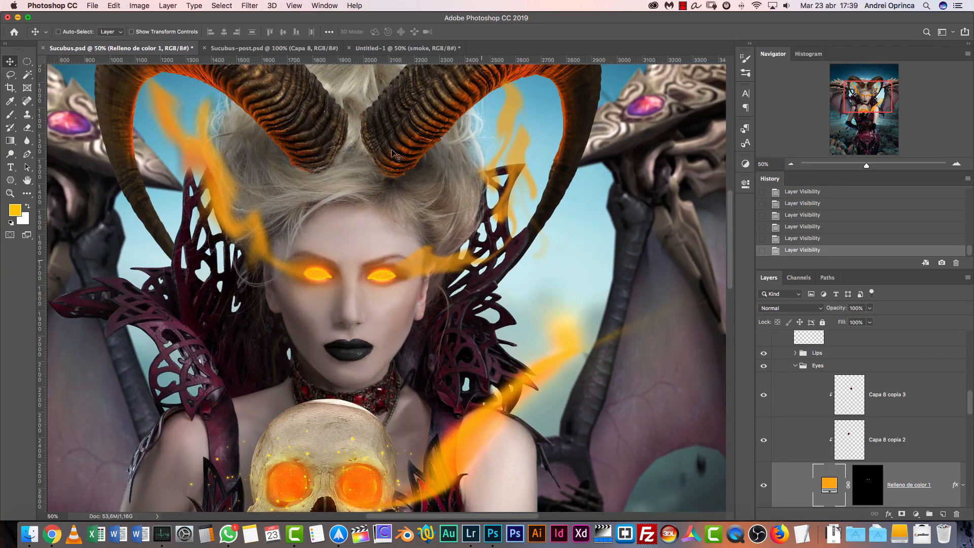
pyautogui.click(380, 50)
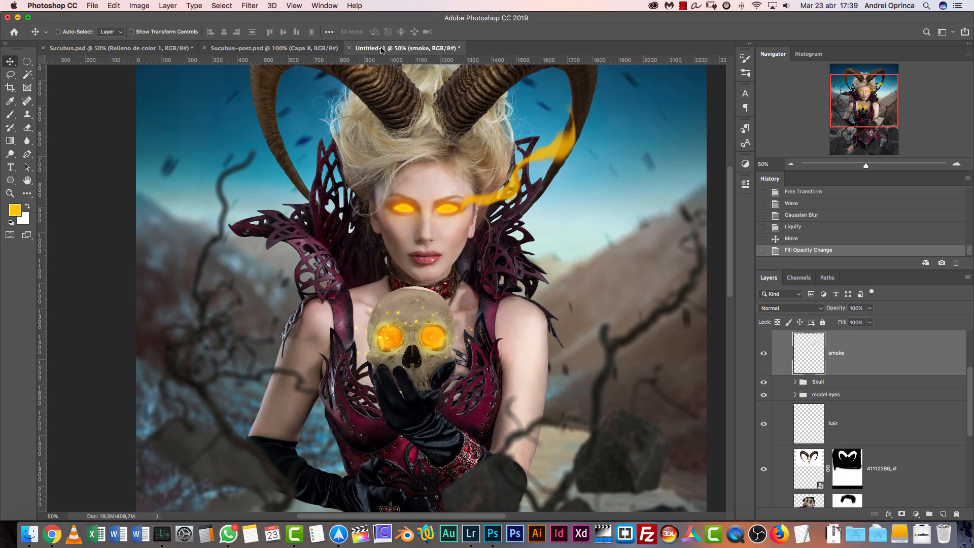
# Rename the 41112286_xl layer in the model group as horns
pyautogui.scroll(5, 578, 211)
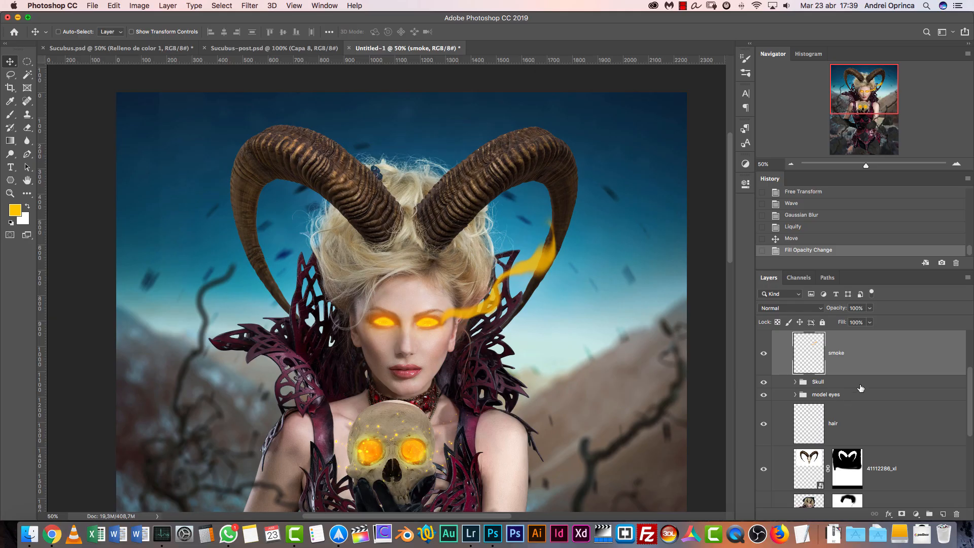
pyautogui.moveTo(966, 381)
pyautogui.mouseDown()
pyautogui.moveTo(973, 340)
pyautogui.moveTo(973, 386)
pyautogui.mouseUp()
pyautogui.click(920, 422)
pyautogui.doubleClick(879, 430)
pyautogui.write('hor')
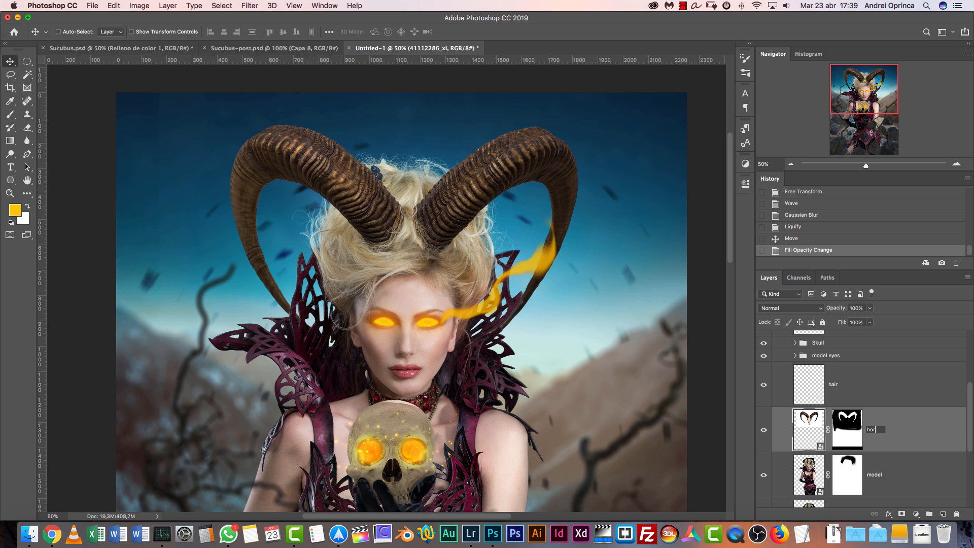
pyautogui.press('Return')
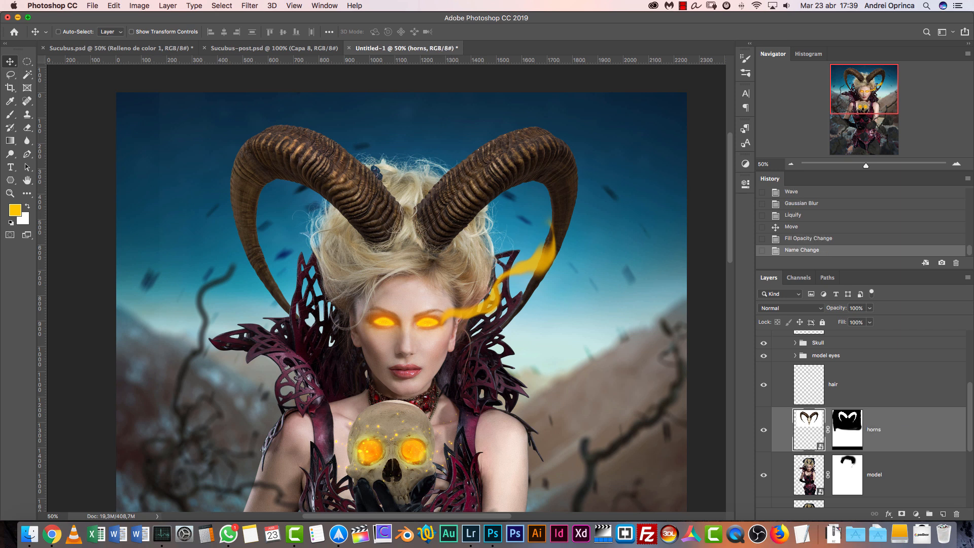
# Add an Inner Shadow to the horns layer with Multiply blending and a dark grey colour
pyautogui.click(956, 164)
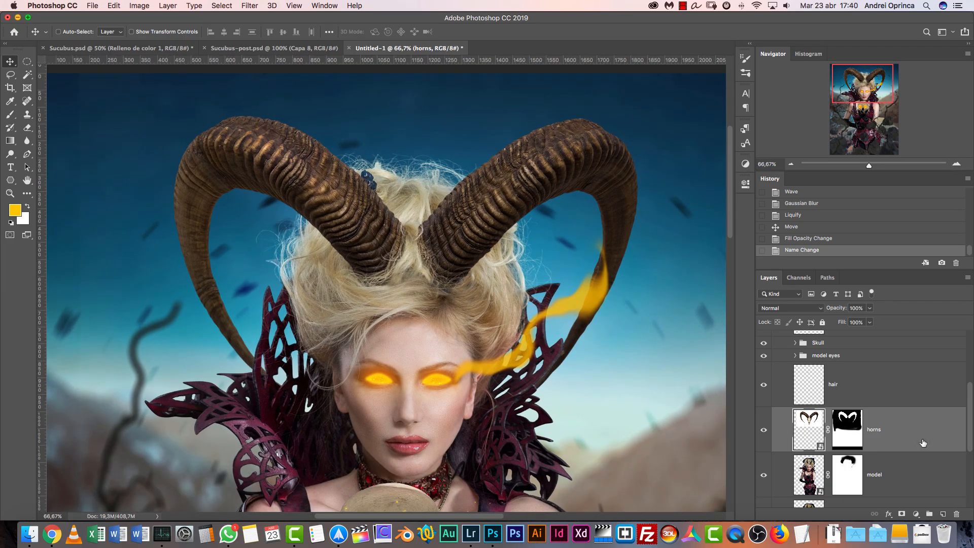
pyautogui.doubleClick(891, 421)
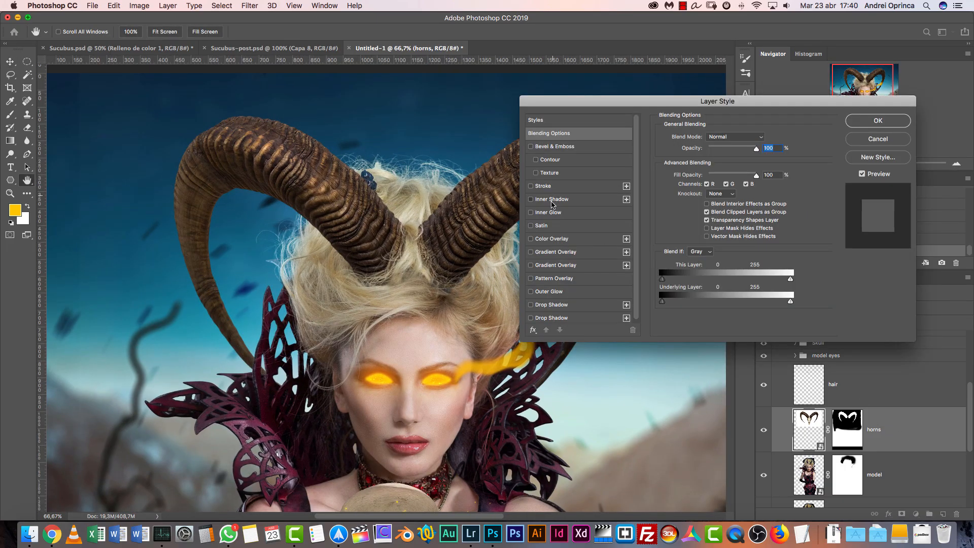
pyautogui.click(553, 199)
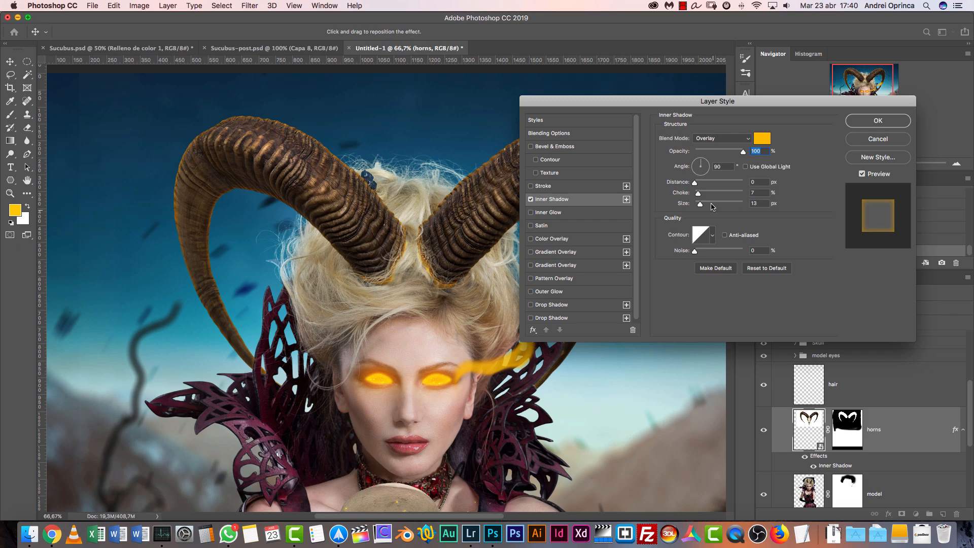
pyautogui.click(745, 135)
pyautogui.click(721, 63)
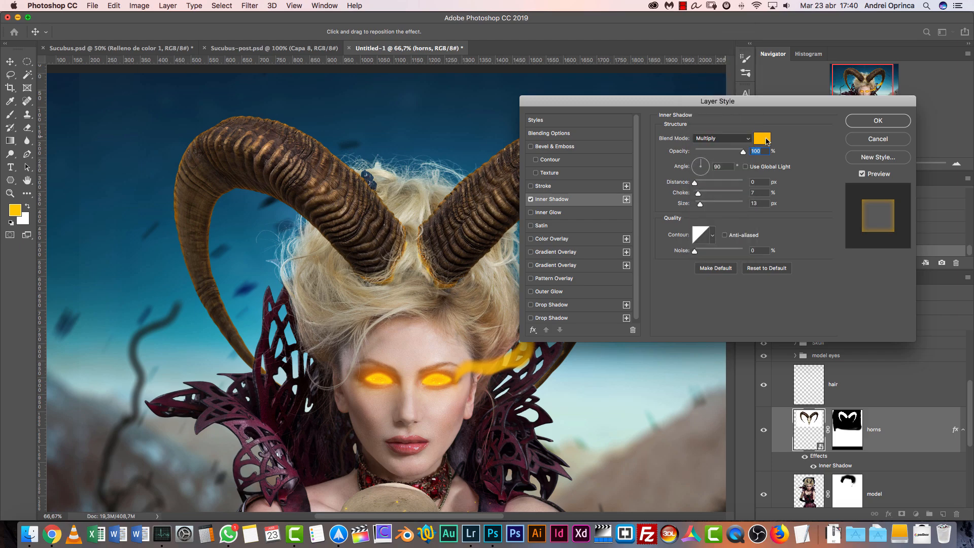
pyautogui.click(763, 139)
pyautogui.click(616, 335)
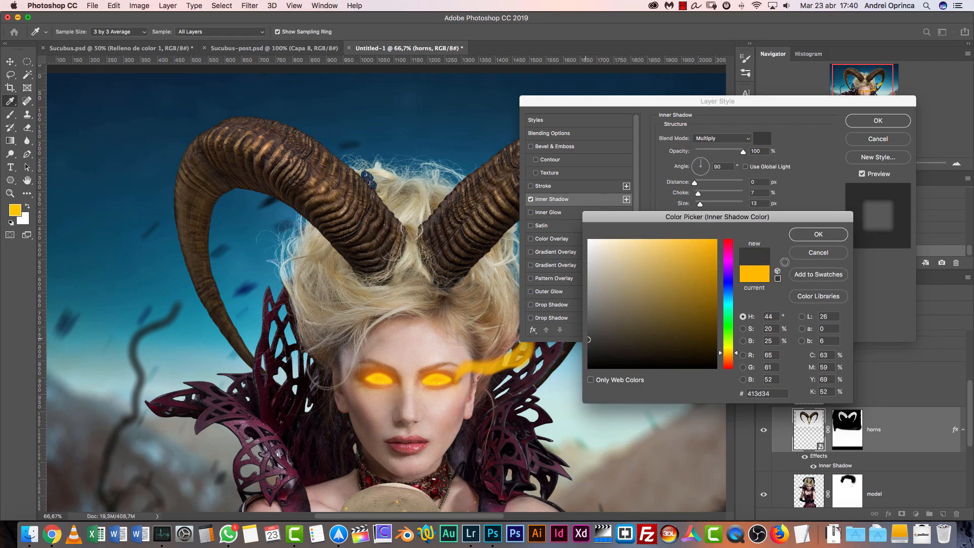
pyautogui.click(819, 234)
# Set the horns' inner shadow to 21 px distance, 0% choke, 62 px size and 56% opacity, compare its effect and apply it
pyautogui.moveTo(707, 184); pyautogui.dragTo(694, 194)
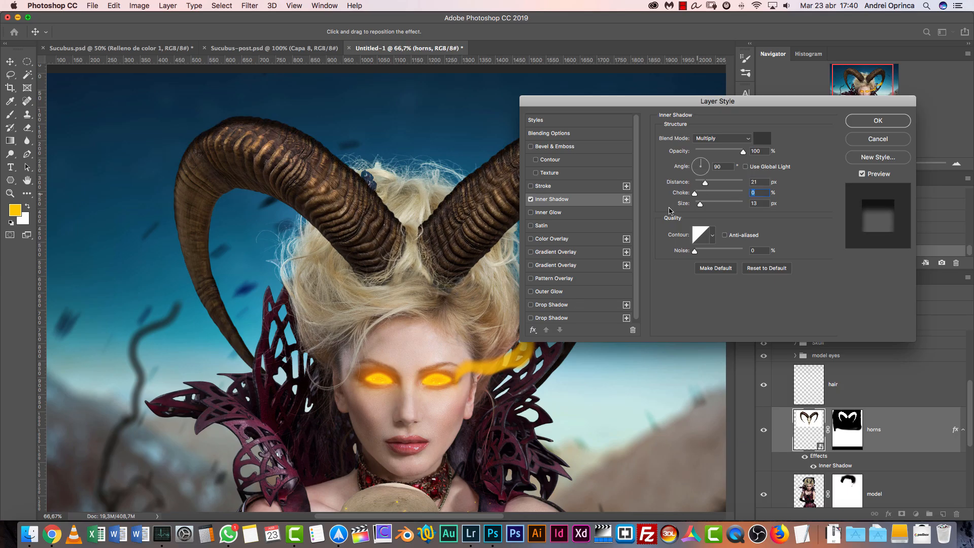
pyautogui.click(710, 204)
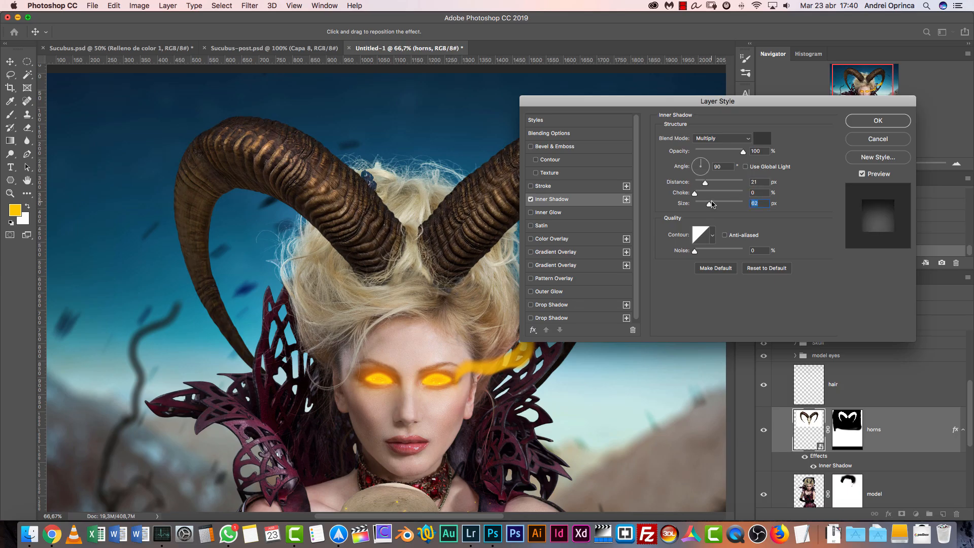
pyautogui.click(723, 153)
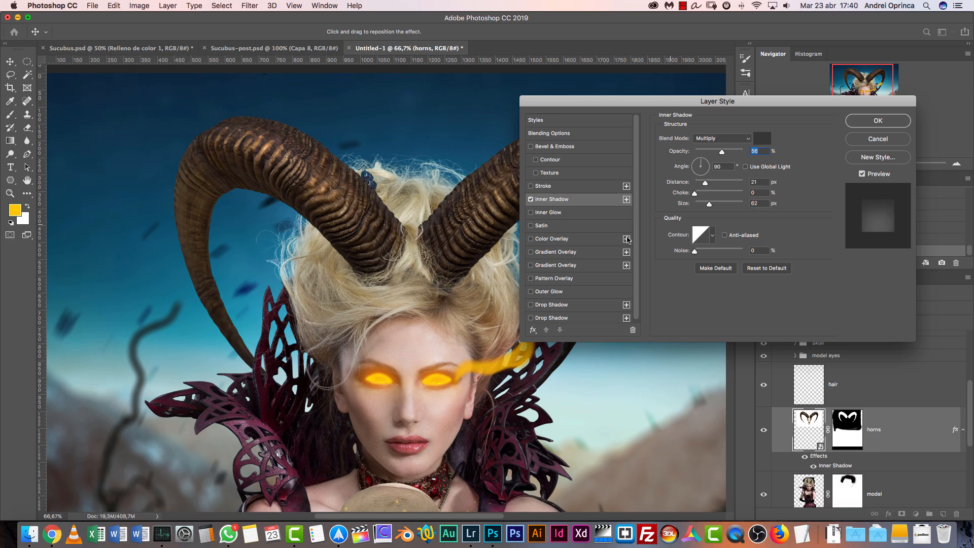
pyautogui.click(531, 199)
pyautogui.click(532, 199)
pyautogui.press('Return')
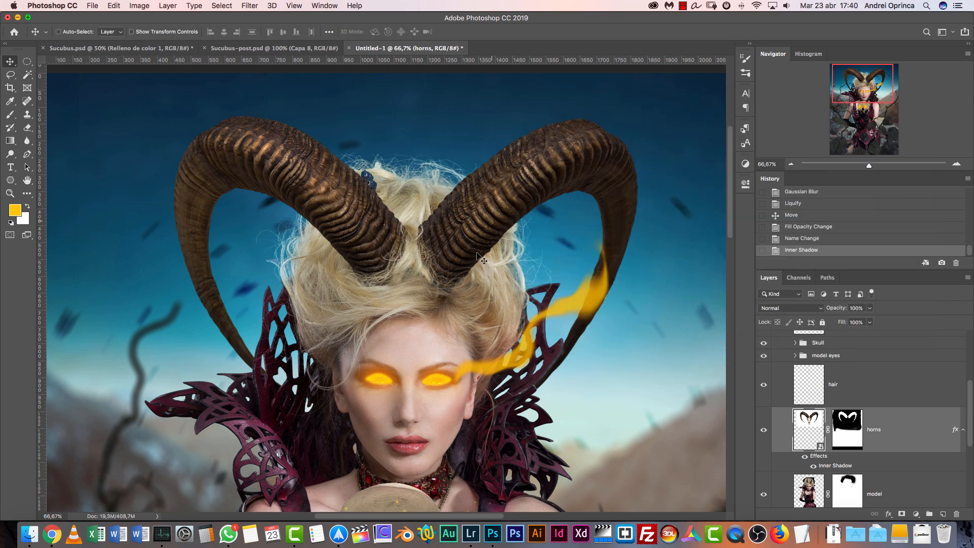
# Add a new layer clipped to the horns, name it horn light 1 and set its blending mode to Color Dodge
pyautogui.click(943, 514)
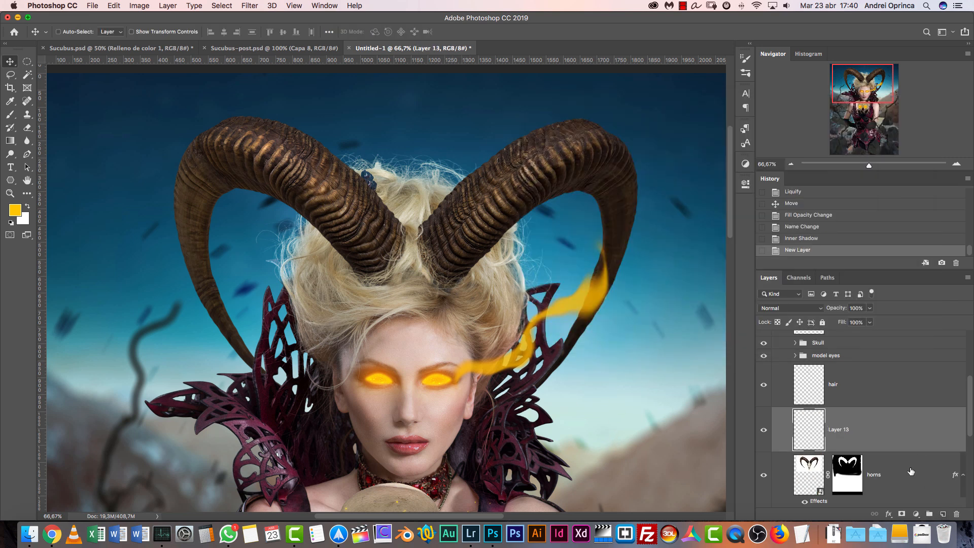
pyautogui.press('super+alt+g')
pyautogui.doubleClick(861, 430)
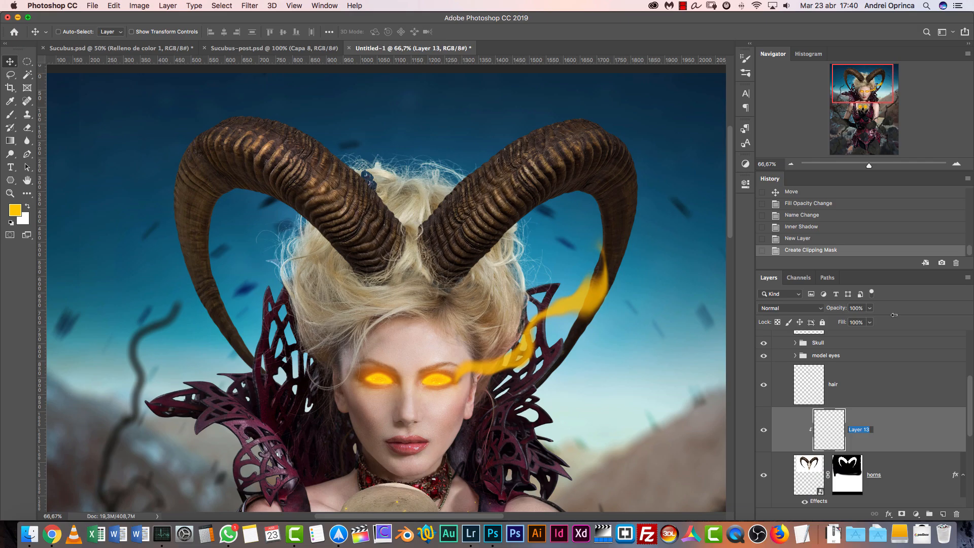
pyautogui.write('horn light 1')
pyautogui.press('Return')
pyautogui.click(789, 312)
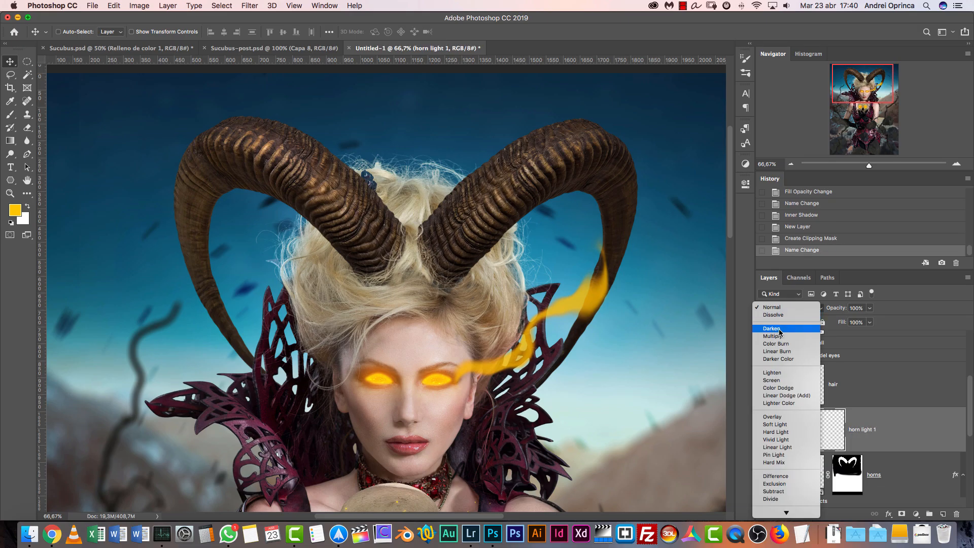
pyautogui.click(787, 389)
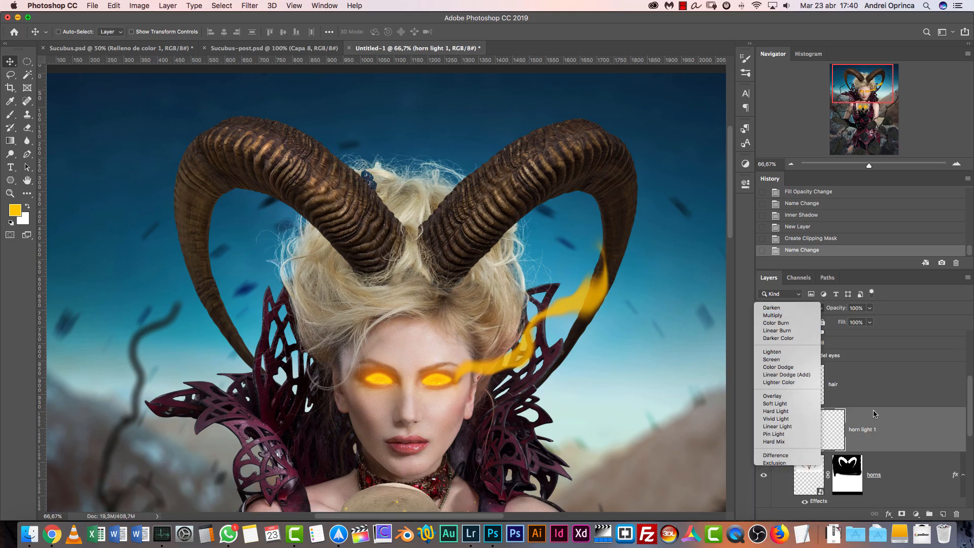
# Inspect the horns light layers and their blending mode in Sucubus.psd, and return to the Untitled-1 document
pyautogui.click(122, 47)
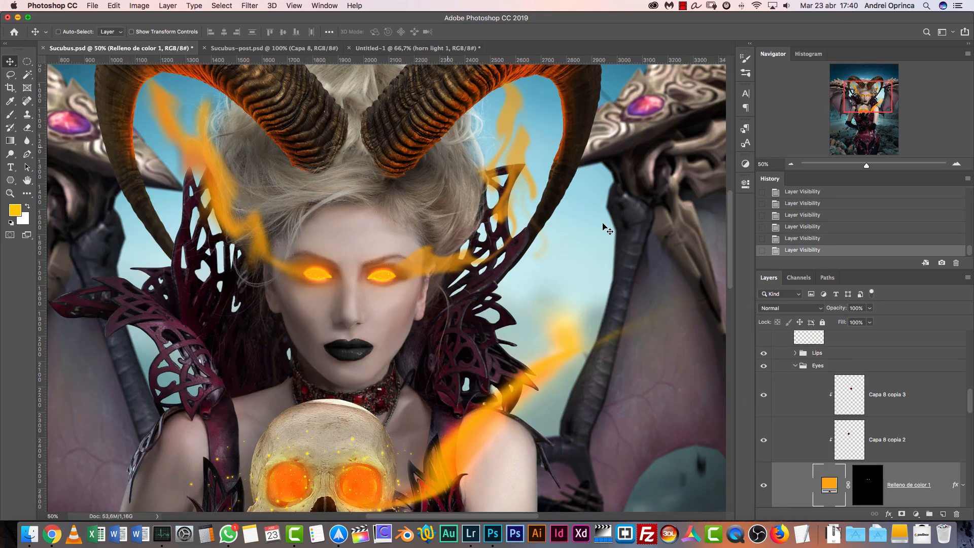
pyautogui.press('super')
pyautogui.keyDown('super'); pyautogui.click(475, 106); pyautogui.keyUp('super')
pyautogui.click(909, 392)
pyautogui.click(913, 361)
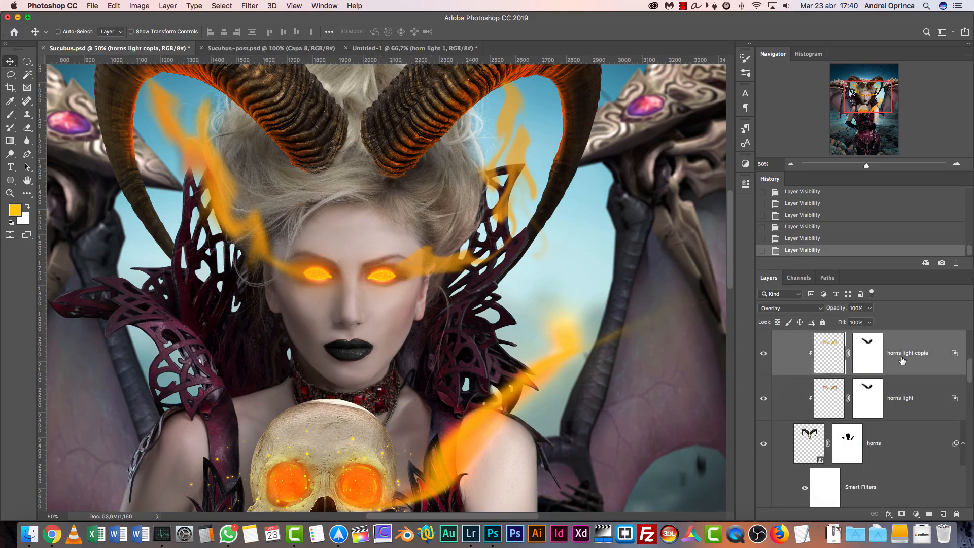
pyautogui.click(297, 48)
pyautogui.click(411, 48)
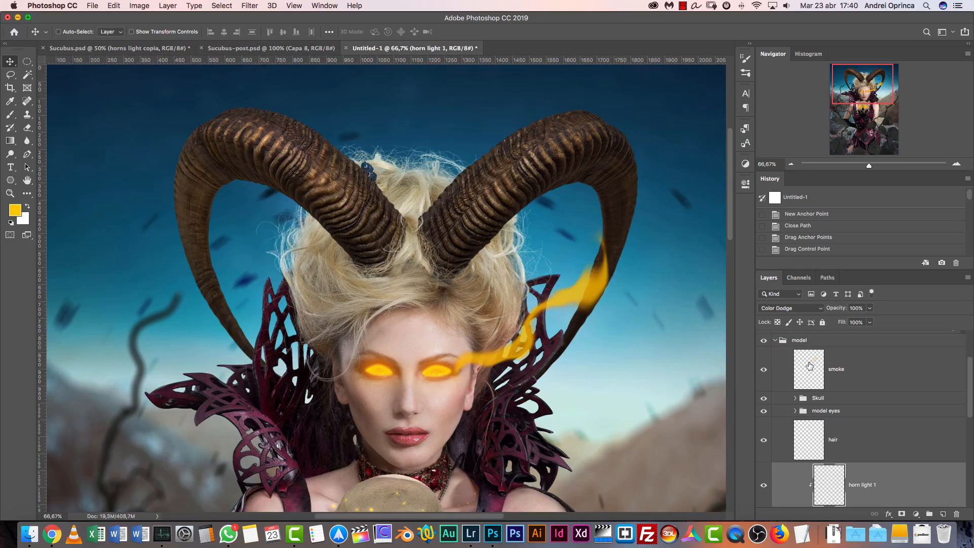
# Try dark brown #5e3500 as the brush colour, and replace it with a slightly brighter brown
pyautogui.press('b')
pyautogui.moveTo(615, 285); pyautogui.dragTo(538, 253)
pyautogui.click(15, 210)
pyautogui.click(730, 357)
pyautogui.click(717, 321)
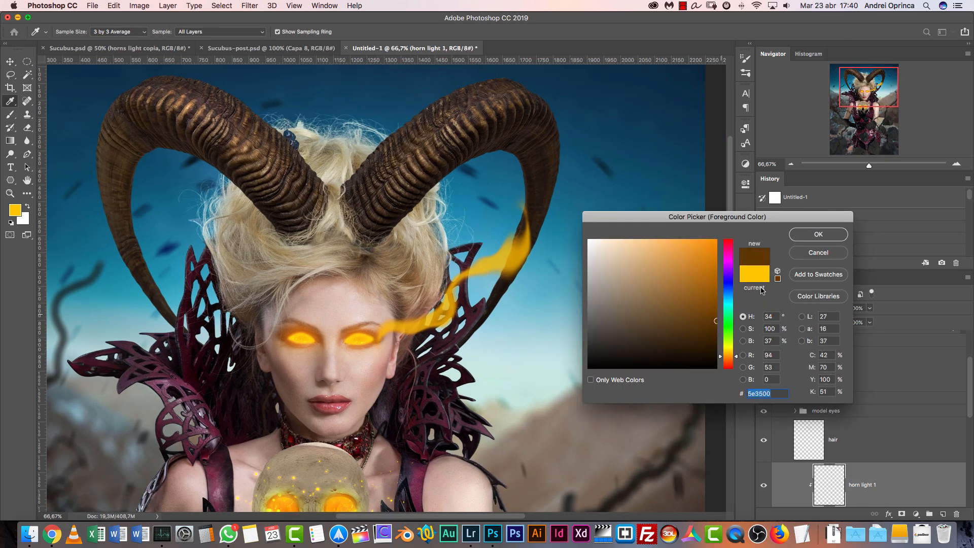
pyautogui.click(817, 236)
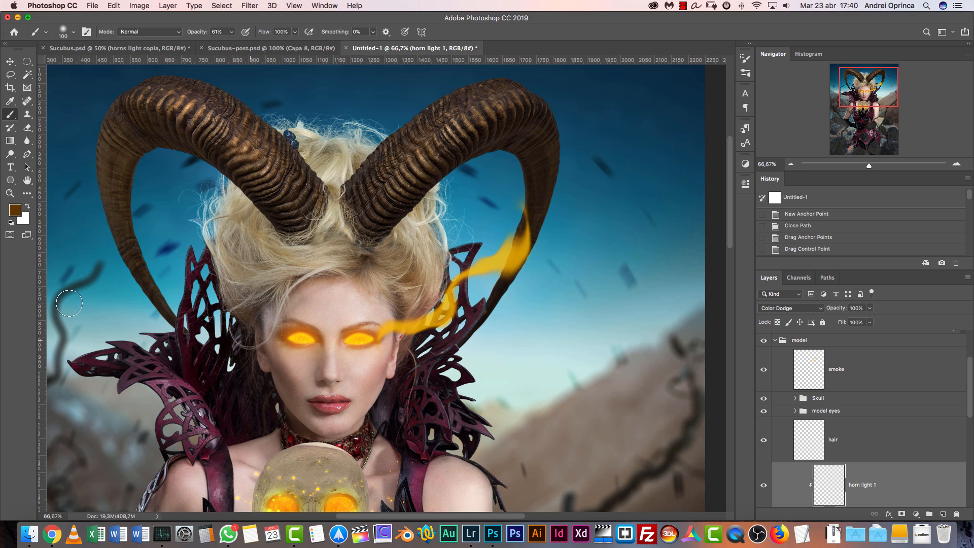
pyautogui.click(15, 210)
pyautogui.click(716, 310)
pyautogui.click(805, 234)
# Raise the brush opacity to 100% and set the foreground colour to orange-brown #9c5800
pyautogui.click(232, 31)
pyautogui.moveTo(232, 43); pyautogui.dragTo(278, 46)
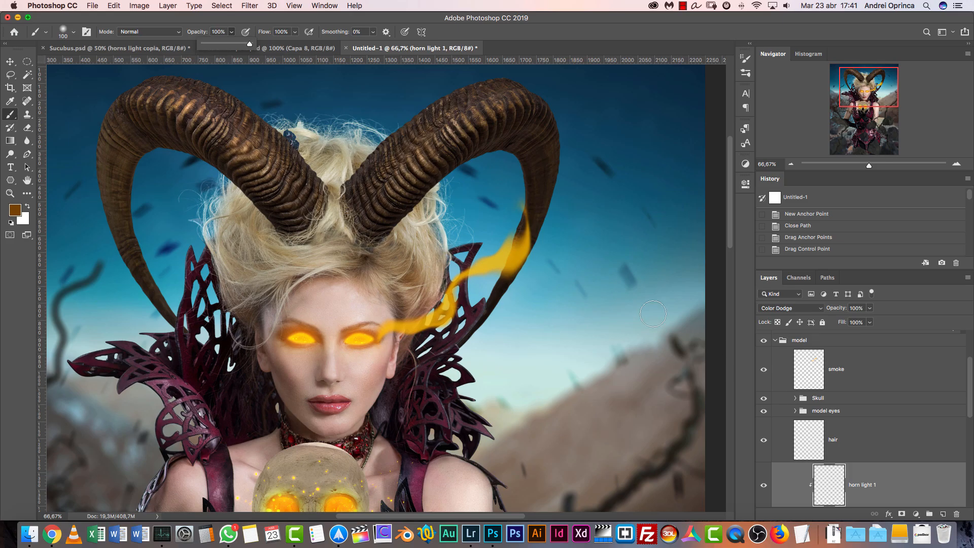
pyautogui.click(16, 210)
pyautogui.moveTo(713, 300); pyautogui.dragTo(731, 289)
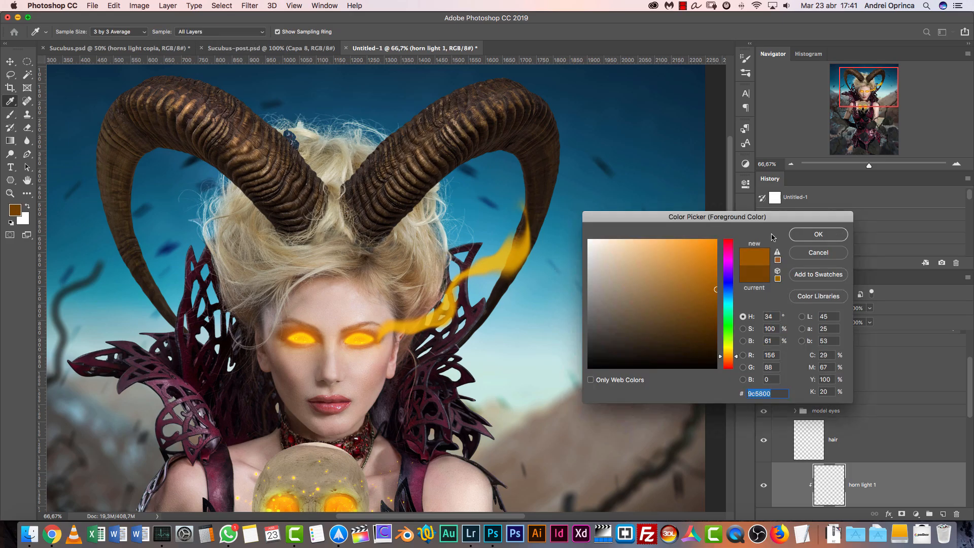
pyautogui.click(818, 234)
# Paint a warm glow along the inner edges of both horns on horn light 1 with a 150 px soft brush at 0% hardness
pyautogui.press('b')
pyautogui.rightClick(453, 167)
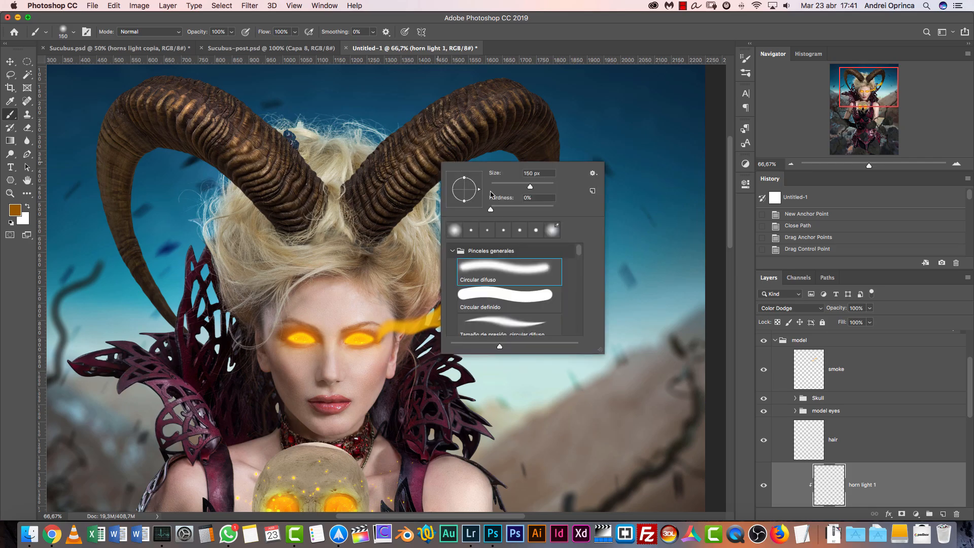
pyautogui.click(827, 477)
pyautogui.moveTo(467, 155); pyautogui.dragTo(389, 242)
pyautogui.moveTo(517, 139); pyautogui.dragTo(487, 125)
pyautogui.moveTo(495, 129); pyautogui.dragTo(513, 196)
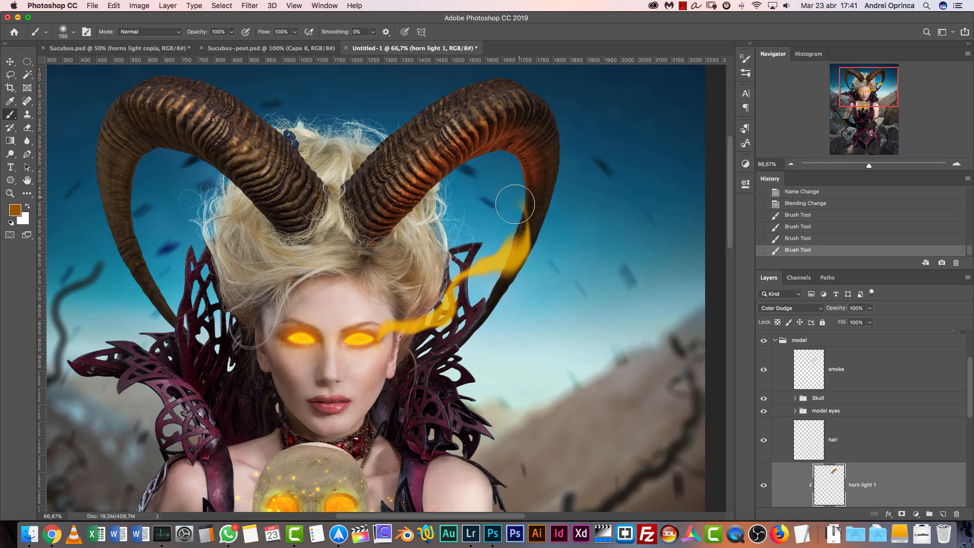
pyautogui.moveTo(239, 195)
pyautogui.mouseDown()
pyautogui.moveTo(170, 136)
pyautogui.moveTo(125, 199)
pyautogui.mouseUp()
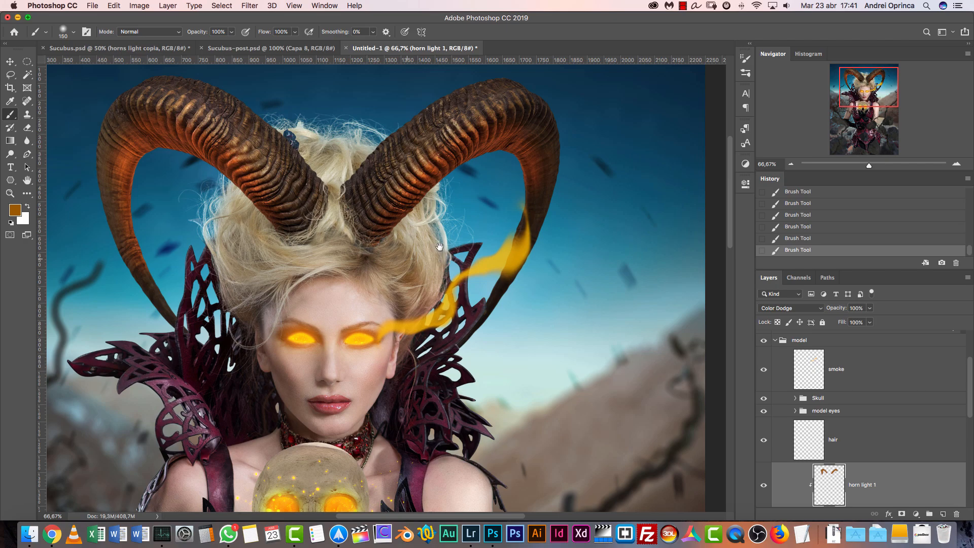
pyautogui.moveTo(415, 259); pyautogui.dragTo(481, 236)
pyautogui.moveTo(497, 173); pyautogui.dragTo(481, 262)
# Compare the horn glow with the reference in Sucubus.psd, and extend the glow on the horn beside the eye smoke in Untitled-1
pyautogui.press('super+r')
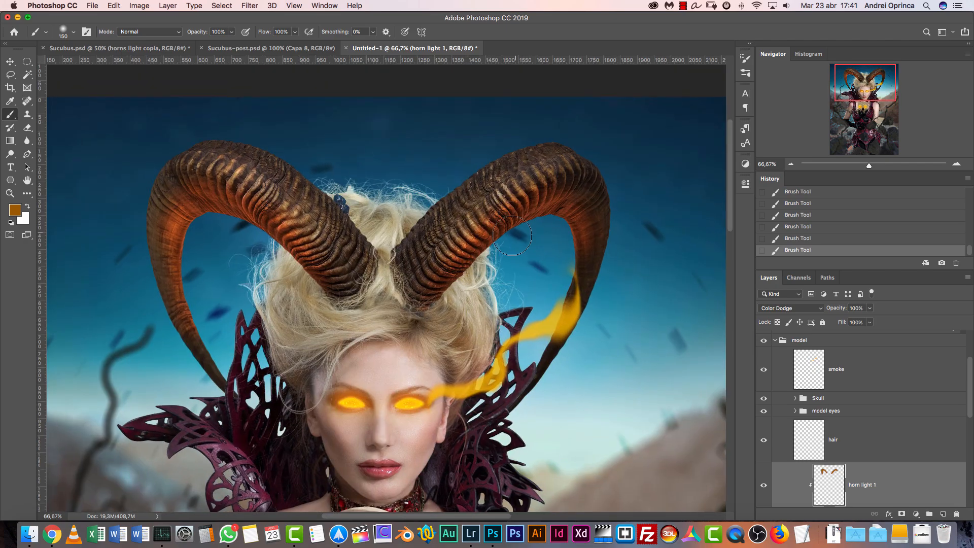
pyautogui.click(163, 49)
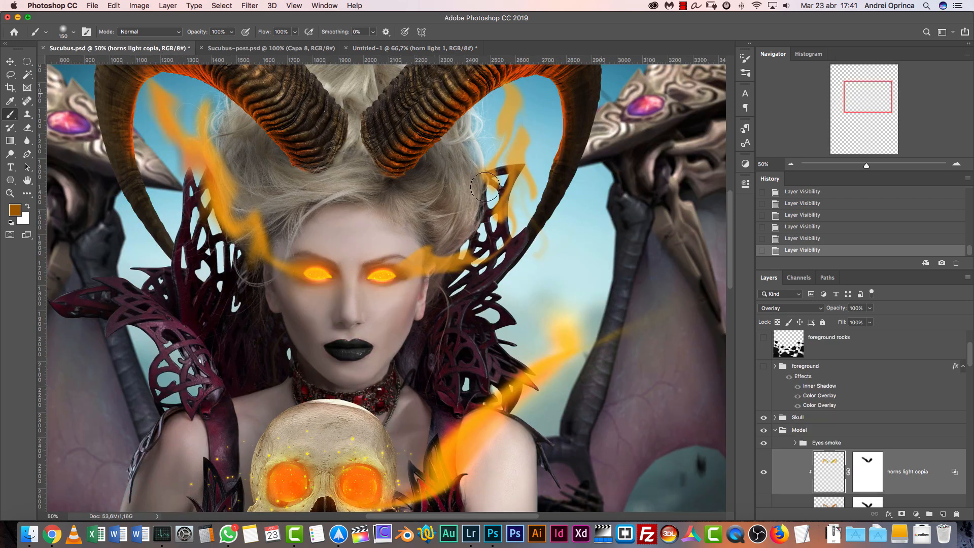
pyautogui.click(306, 49)
pyautogui.click(447, 47)
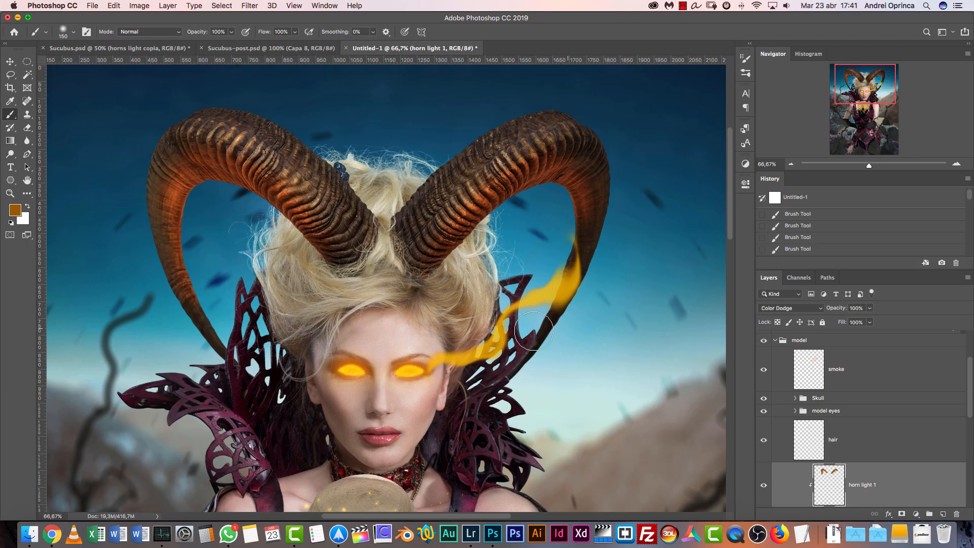
pyautogui.moveTo(563, 224); pyautogui.dragTo(558, 258)
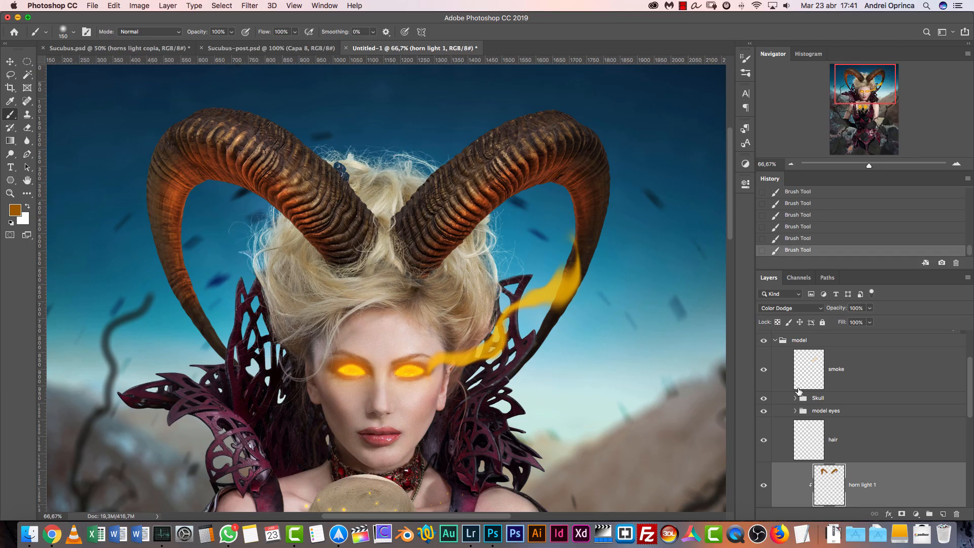
# Add another layer above horn light 1 and clip it to the horns
pyautogui.moveTo(970, 399); pyautogui.dragTo(970, 411)
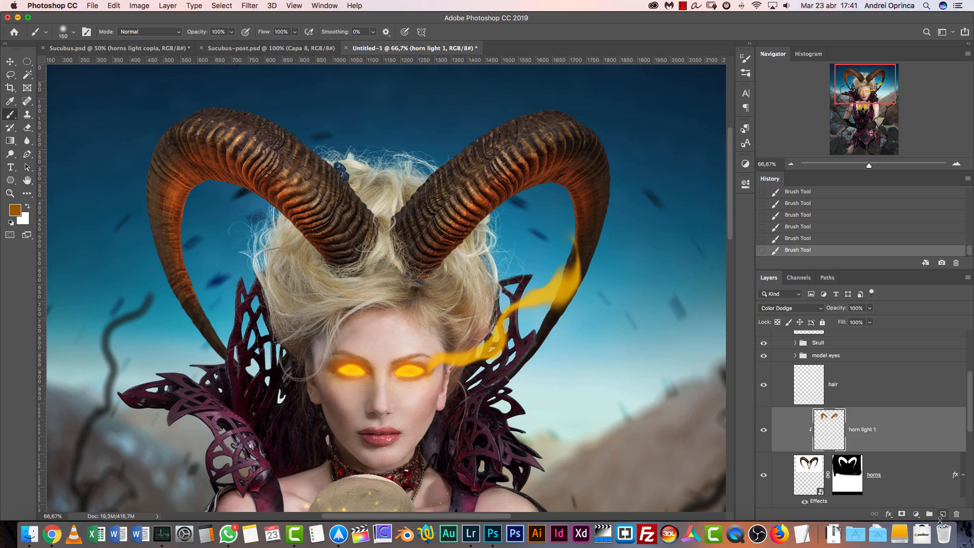
pyautogui.click(942, 514)
pyautogui.keyDown('alt'); pyautogui.click(881, 452); pyautogui.keyUp('alt')
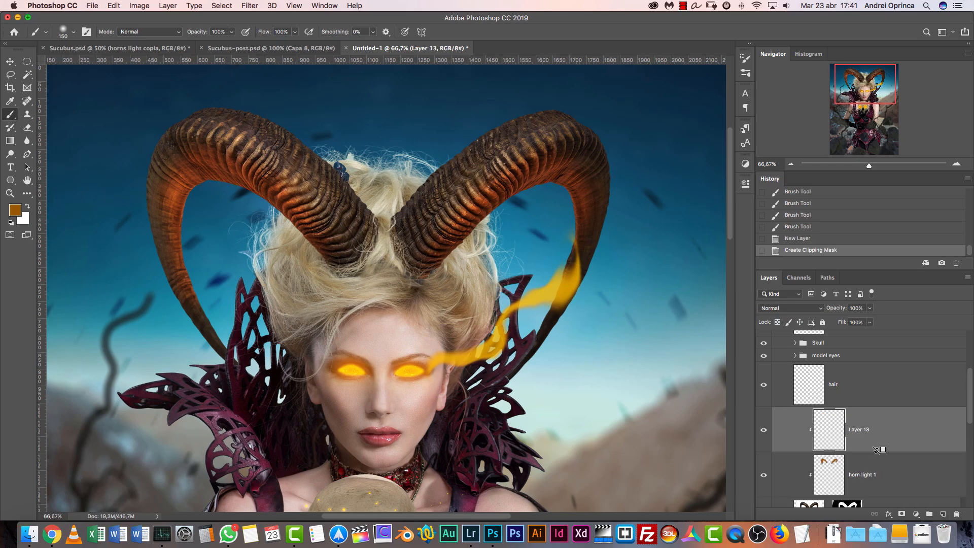
# Rename the new clipped layer as horn light 2 and set its blending mode to Overlay
pyautogui.doubleClick(867, 475)
pyautogui.press('super+c')
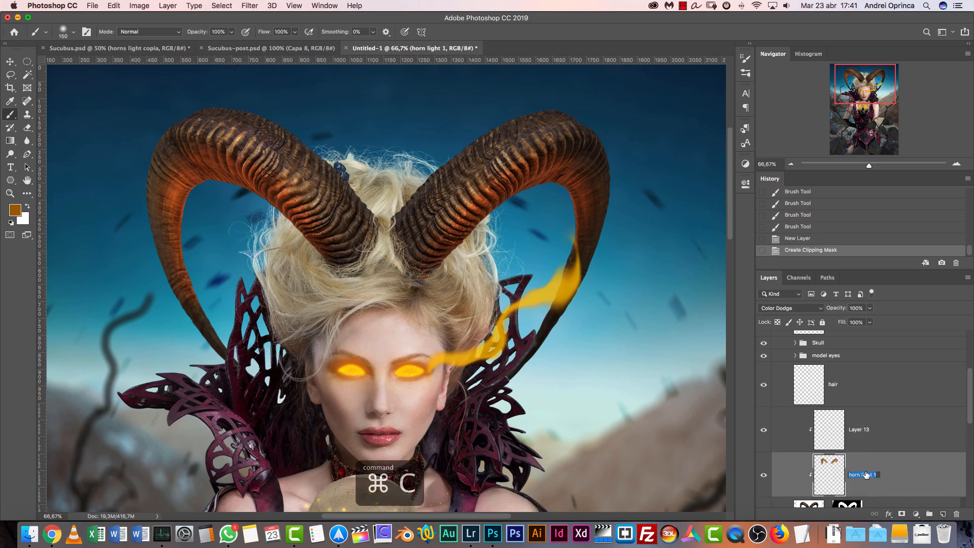
pyautogui.doubleClick(863, 431)
pyautogui.press('super+v')
pyautogui.press('Delete')
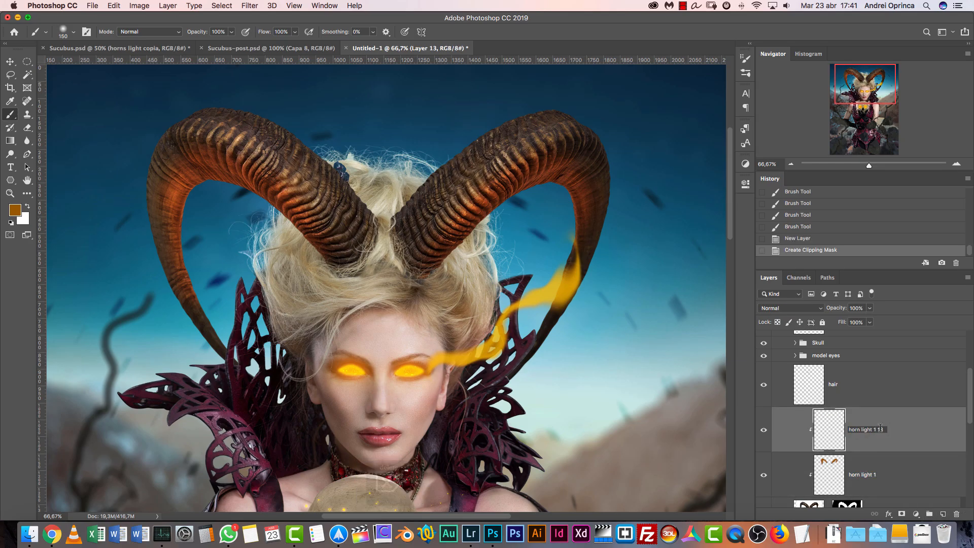
pyautogui.press('Delete')
pyautogui.press('Delete')
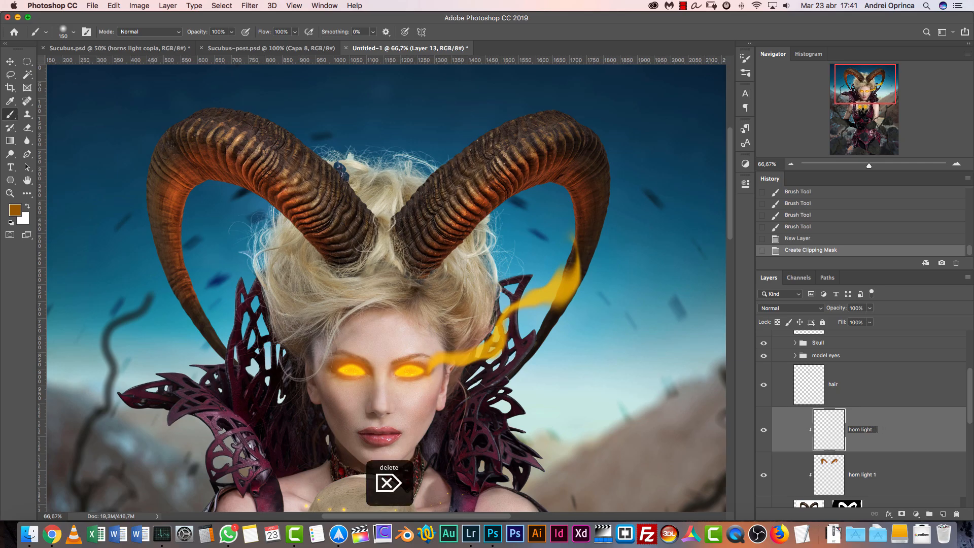
pyautogui.write('2')
pyautogui.press('Return')
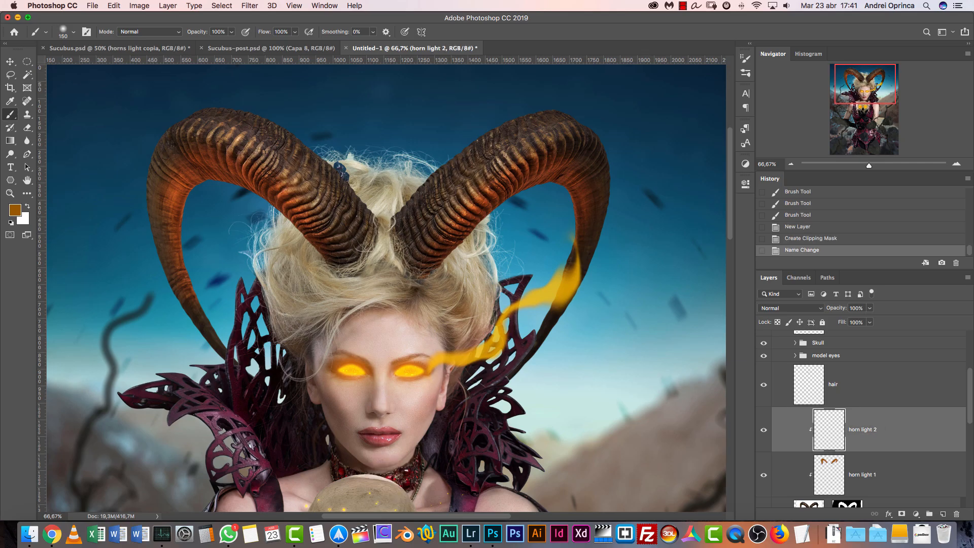
pyautogui.click(789, 308)
pyautogui.click(782, 420)
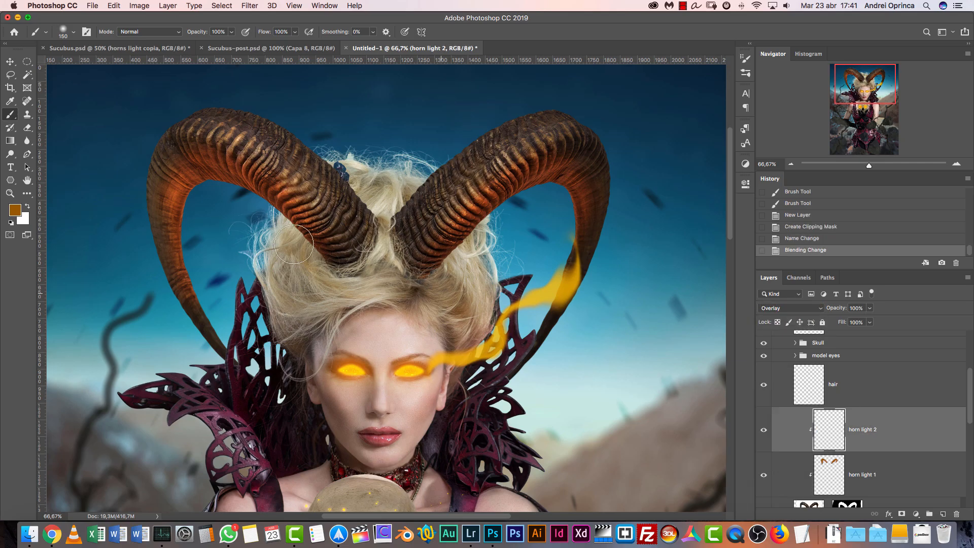
# Try painting an orange #ce8526 glow on the inner edge of one horn on horn light 2, and undo the strokes
pyautogui.click(15, 210)
pyautogui.click(695, 274)
pyautogui.click(694, 264)
pyautogui.click(818, 234)
pyautogui.moveTo(494, 215); pyautogui.dragTo(491, 229)
pyautogui.moveTo(451, 263); pyautogui.dragTo(483, 242)
pyautogui.press('super+z')
pyautogui.press('super+z')
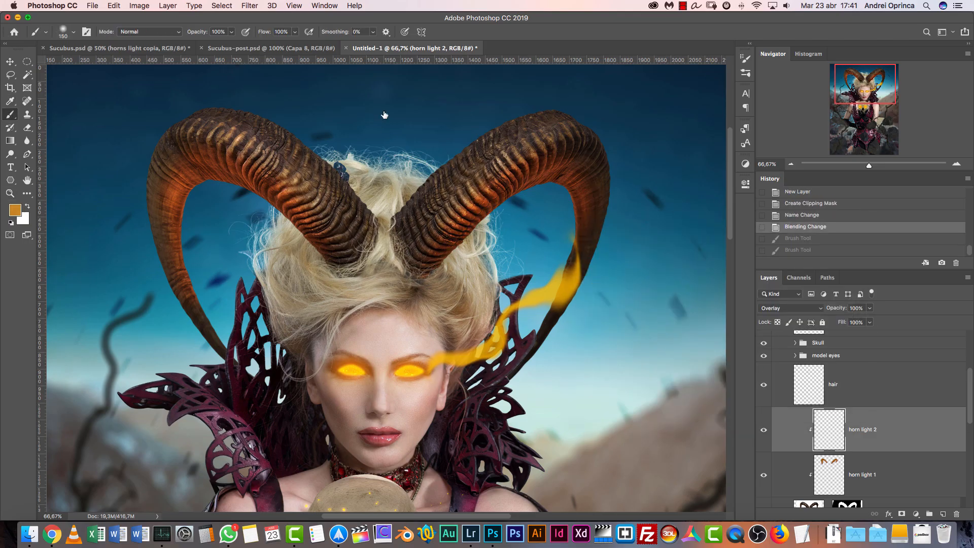
# Choose a paler, less saturated orange and paint highlights along the inner curves of both horns on horn light 2
pyautogui.click(15, 210)
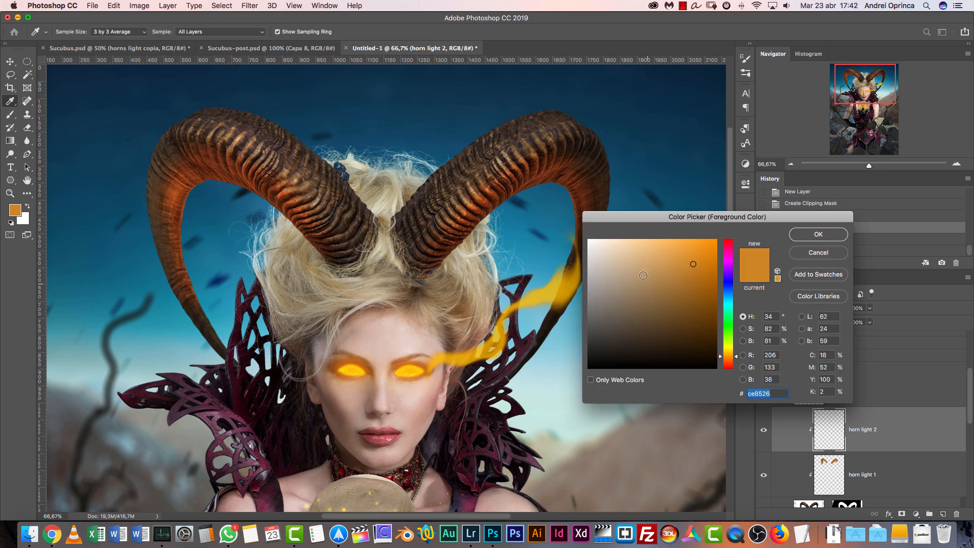
pyautogui.click(639, 264)
pyautogui.click(810, 235)
pyautogui.moveTo(517, 202)
pyautogui.mouseDown()
pyautogui.moveTo(472, 249)
pyautogui.moveTo(539, 192)
pyautogui.moveTo(565, 209)
pyautogui.mouseUp()
pyautogui.moveTo(222, 201); pyautogui.dragTo(252, 200)
pyautogui.moveTo(193, 215)
pyautogui.mouseDown()
pyautogui.moveTo(212, 202)
pyautogui.moveTo(193, 227)
pyautogui.mouseUp()
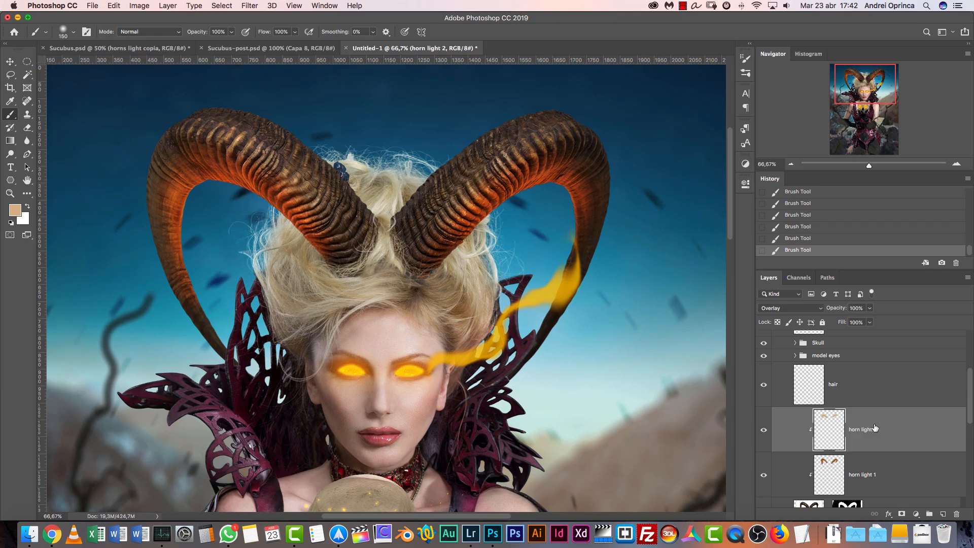
# Shift the horn light 2 highlights with Hue/Saturation, using hue +41 and lightness +51
pyautogui.press('super+u')
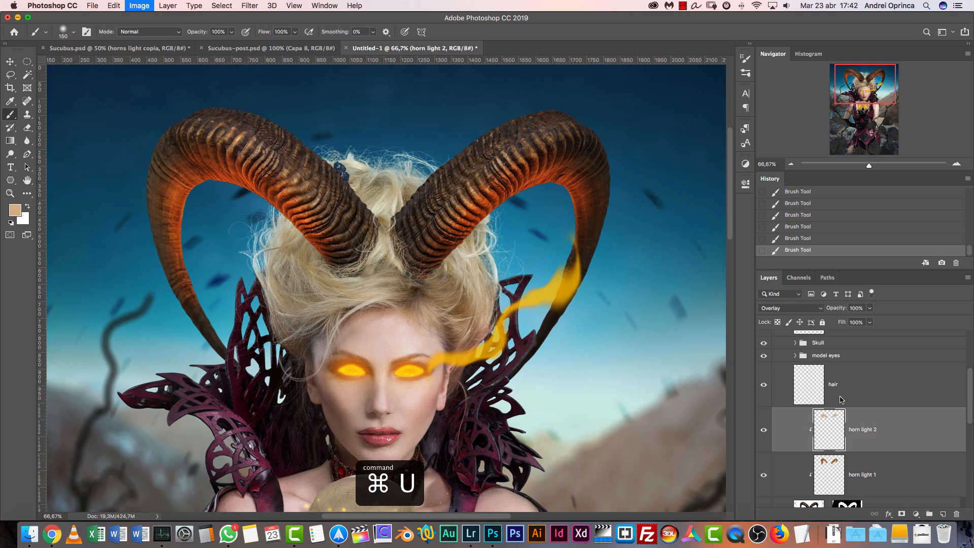
pyautogui.moveTo(734, 166); pyautogui.dragTo(714, 168)
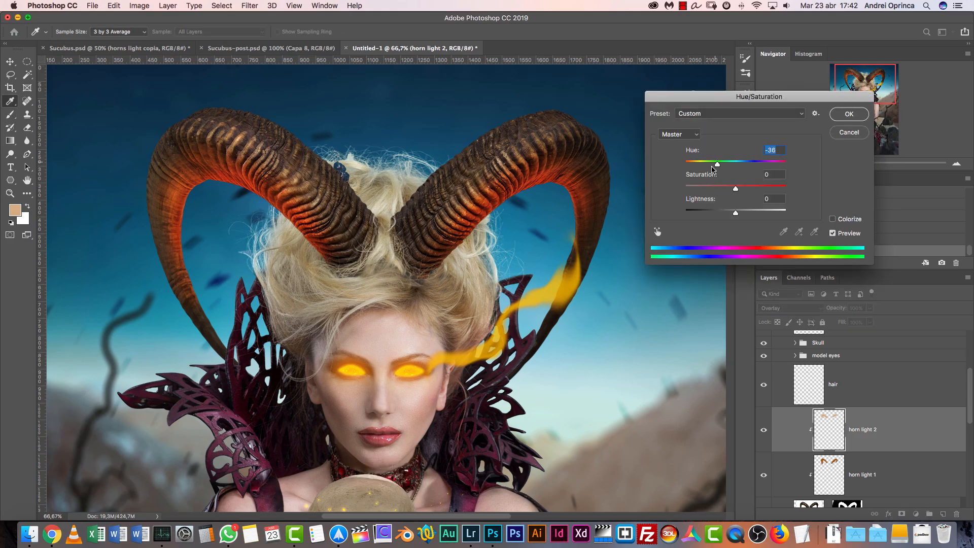
pyautogui.click(749, 164)
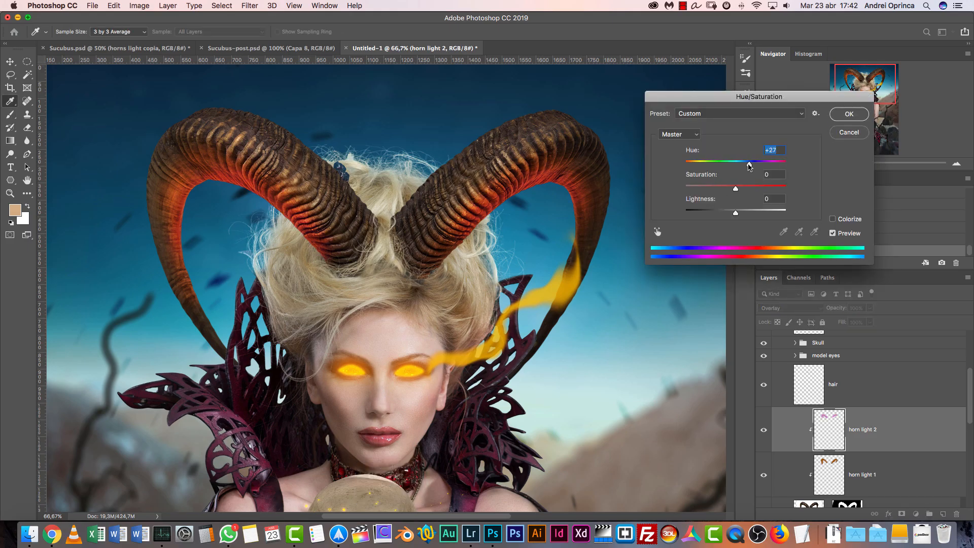
pyautogui.click(763, 164)
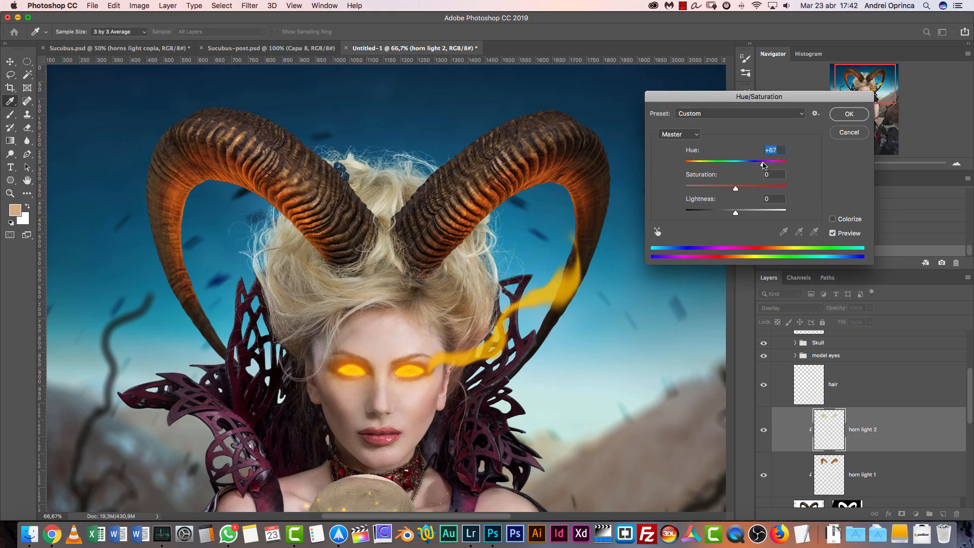
pyautogui.click(758, 166)
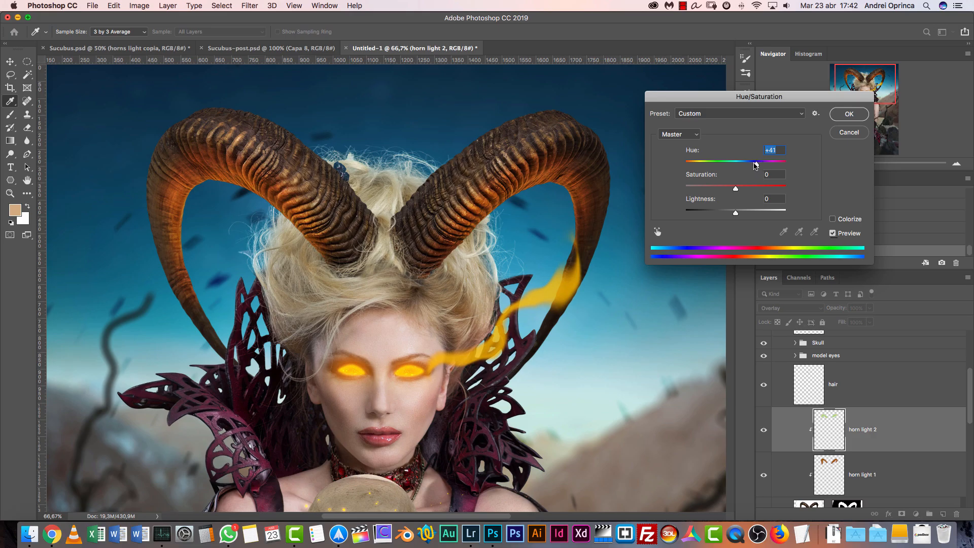
pyautogui.click(750, 210)
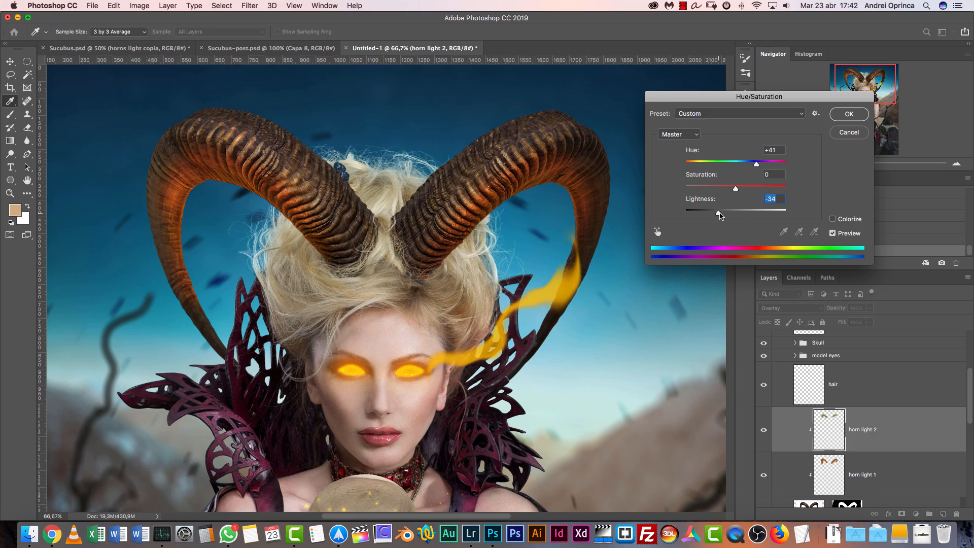
pyautogui.moveTo(754, 214); pyautogui.dragTo(762, 211)
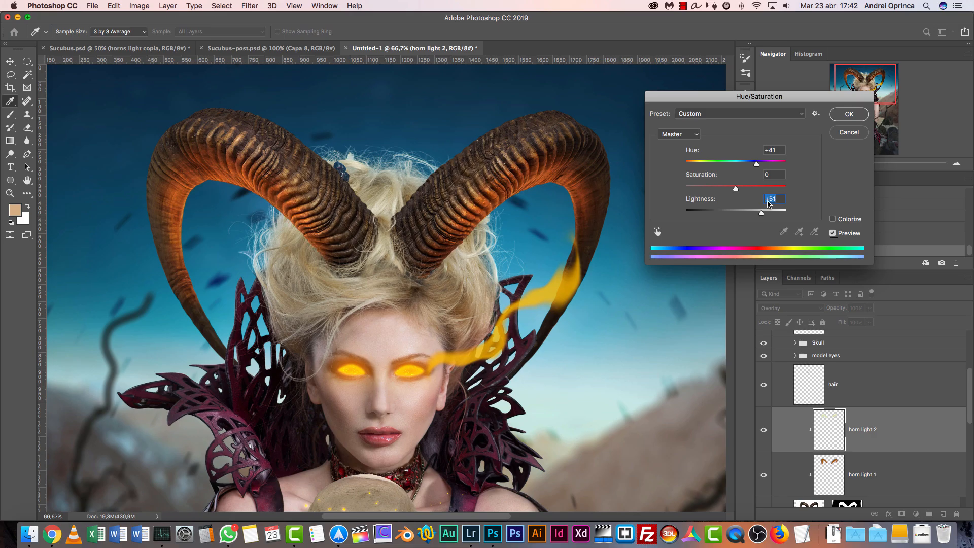
pyautogui.press('Return')
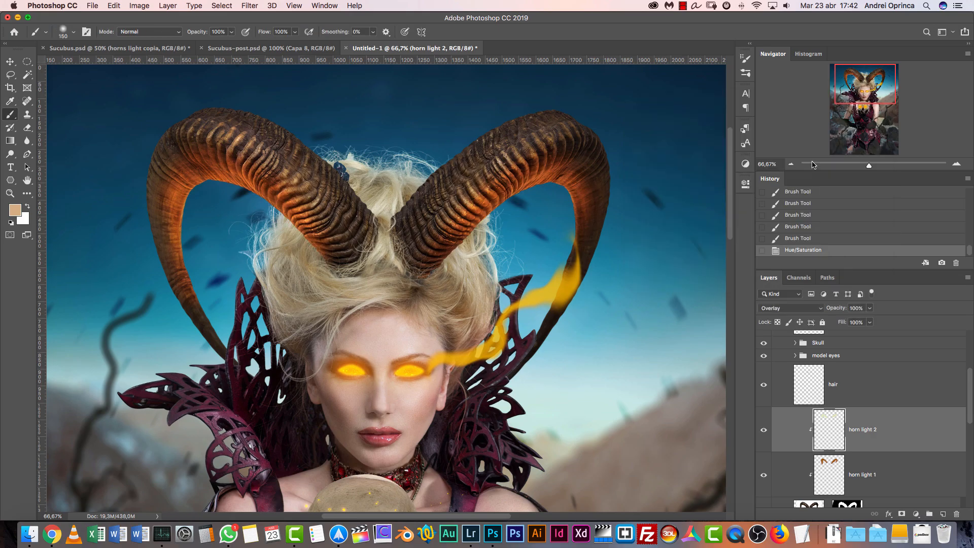
pyautogui.click(792, 164)
pyautogui.click(792, 164)
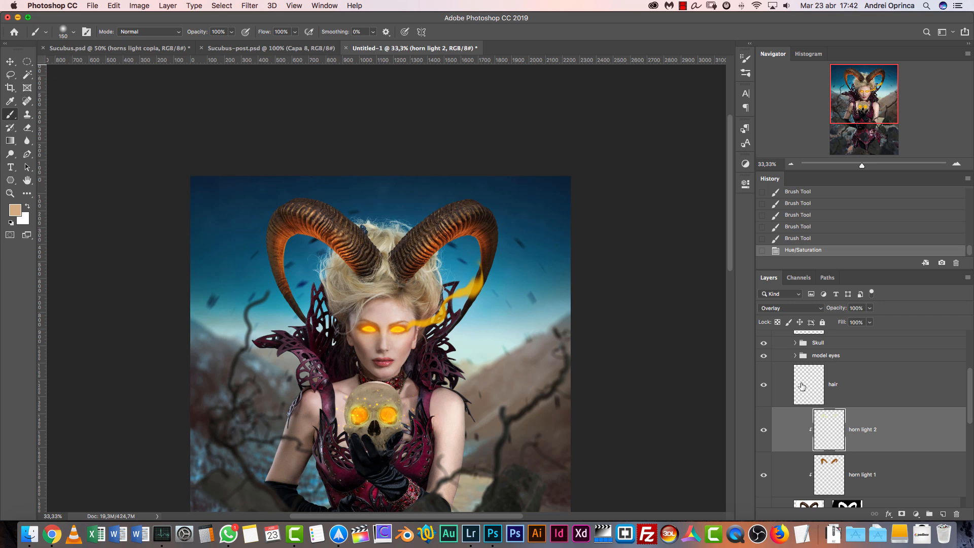
pyautogui.doubleClick(914, 471)
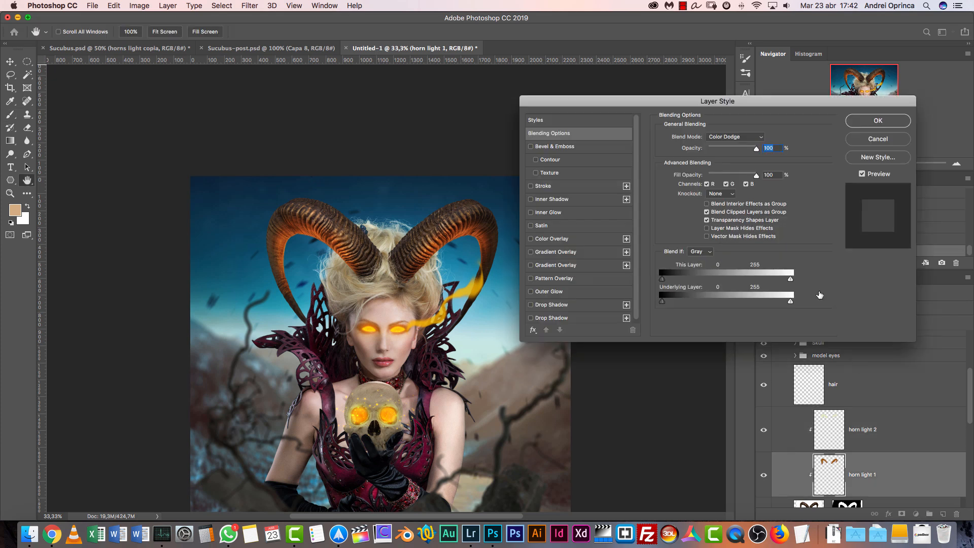
pyautogui.press('super+1')
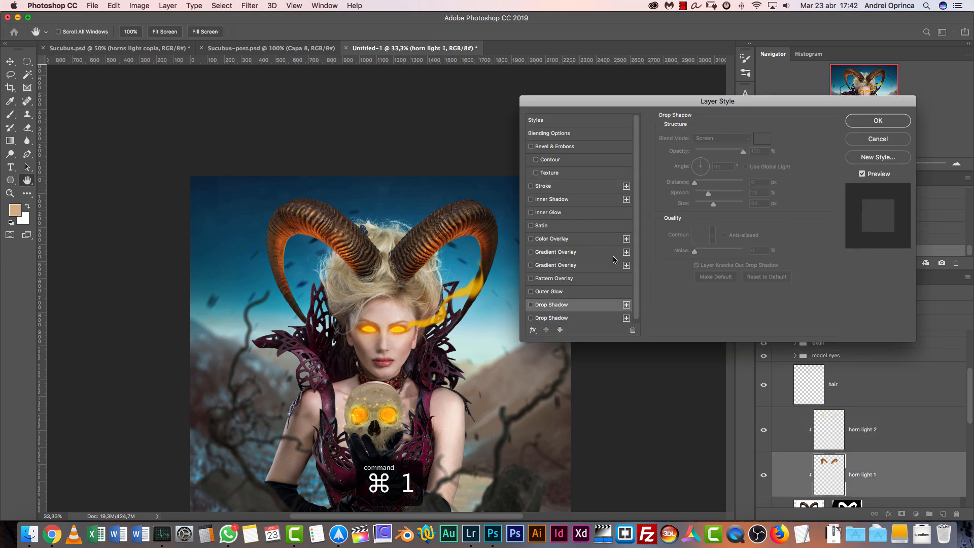
pyautogui.press('super+1')
pyautogui.click(880, 139)
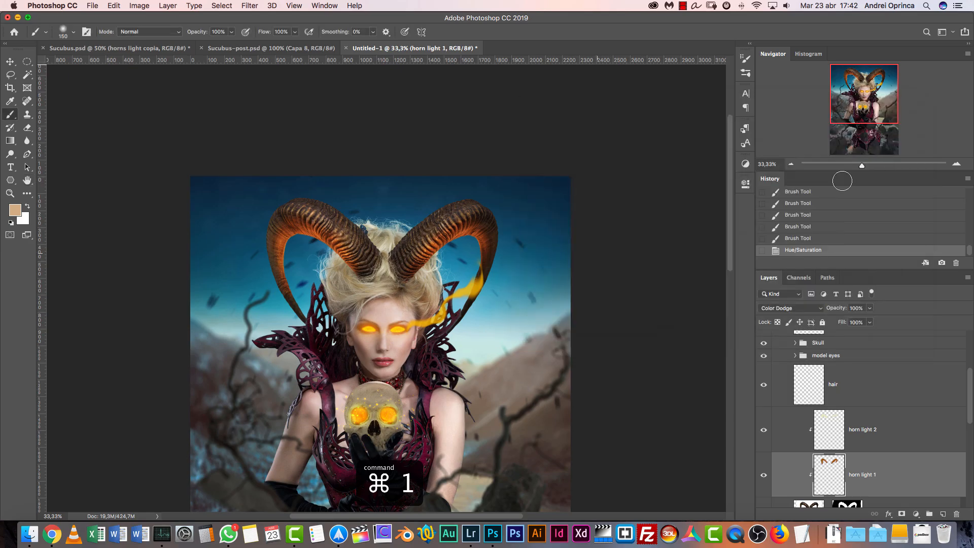
# Blend horn light 1 into the horn texture with Blend If, splitting the underlying layer's sliders to 2/66 and 176/241
pyautogui.press('super+1')
pyautogui.scroll(3, 645, 282)
pyautogui.hscroll(2, 645, 281)
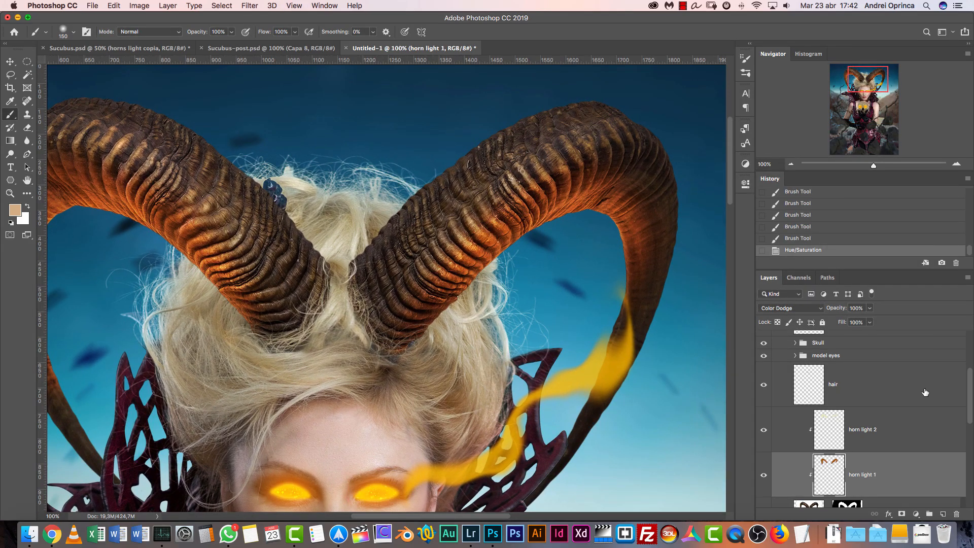
pyautogui.doubleClick(925, 473)
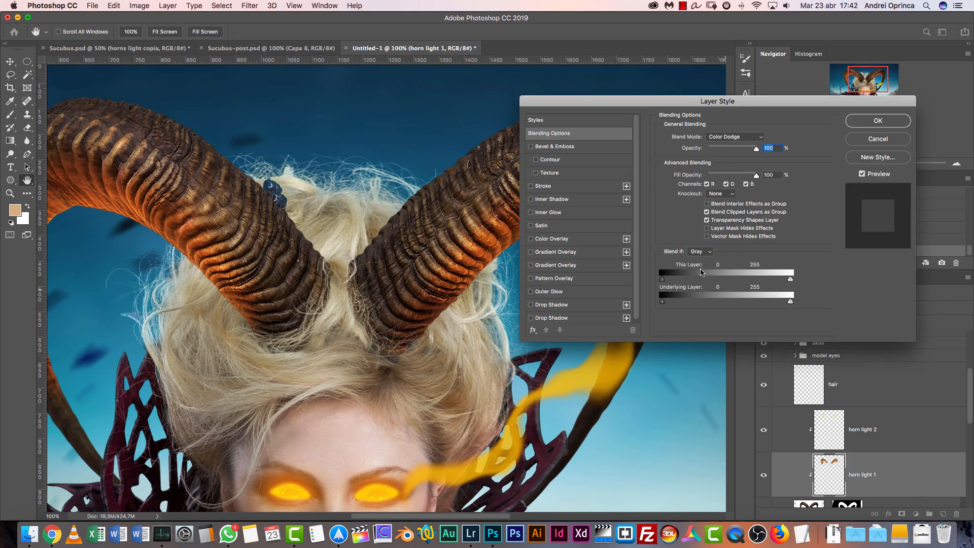
pyautogui.moveTo(712, 106); pyautogui.dragTo(758, 107)
pyautogui.moveTo(709, 302); pyautogui.dragTo(744, 304)
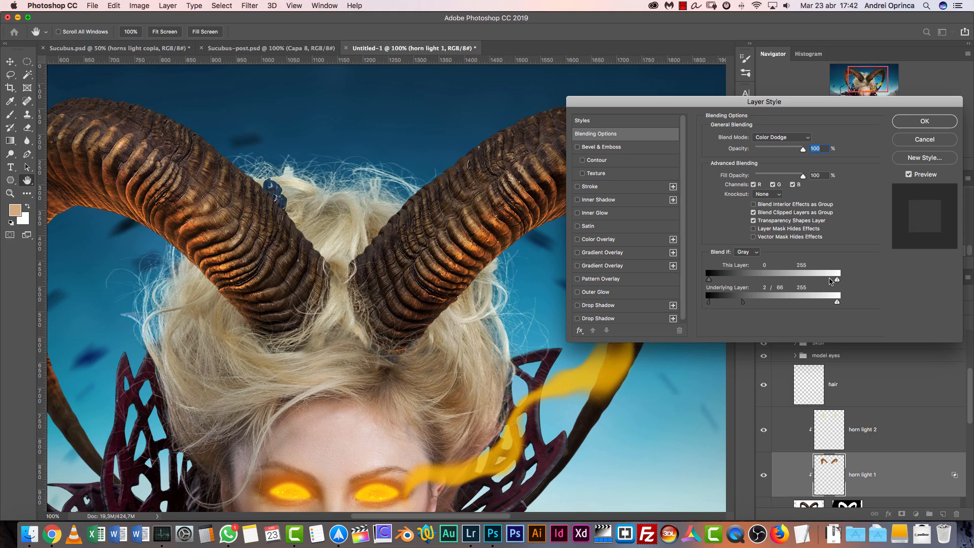
pyautogui.moveTo(839, 303); pyautogui.dragTo(797, 304)
pyautogui.click(925, 121)
# Adjust horn light 2's Blend If underlying layer sliders so its highlights mix into the horn texture
pyautogui.click(920, 427)
pyautogui.doubleClick(920, 426)
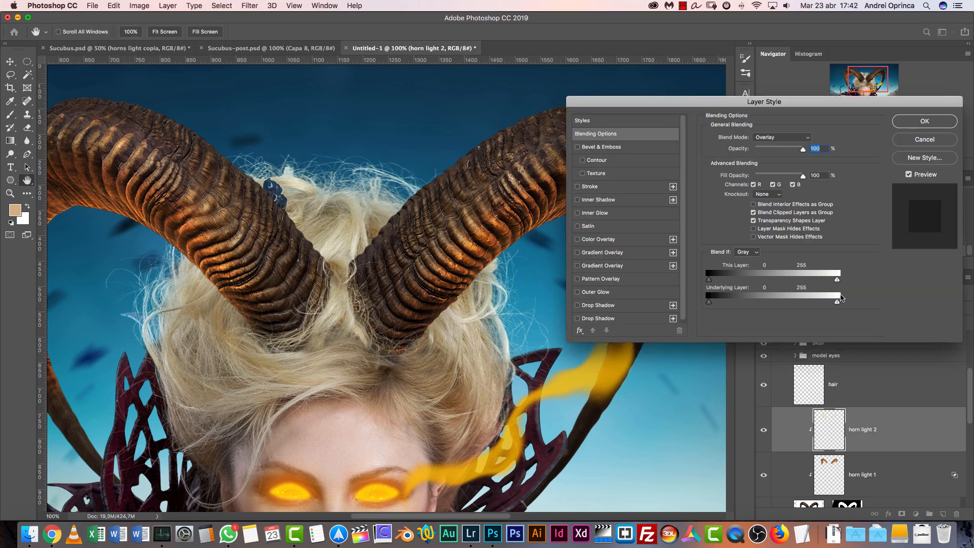
pyautogui.moveTo(711, 303); pyautogui.dragTo(729, 303)
pyautogui.moveTo(837, 303); pyautogui.dragTo(829, 308)
pyautogui.click(925, 122)
# Set the shadow split of horn light 1's Blend If underlying layer range to 2/39
pyautogui.click(897, 454)
pyautogui.doubleClick(915, 471)
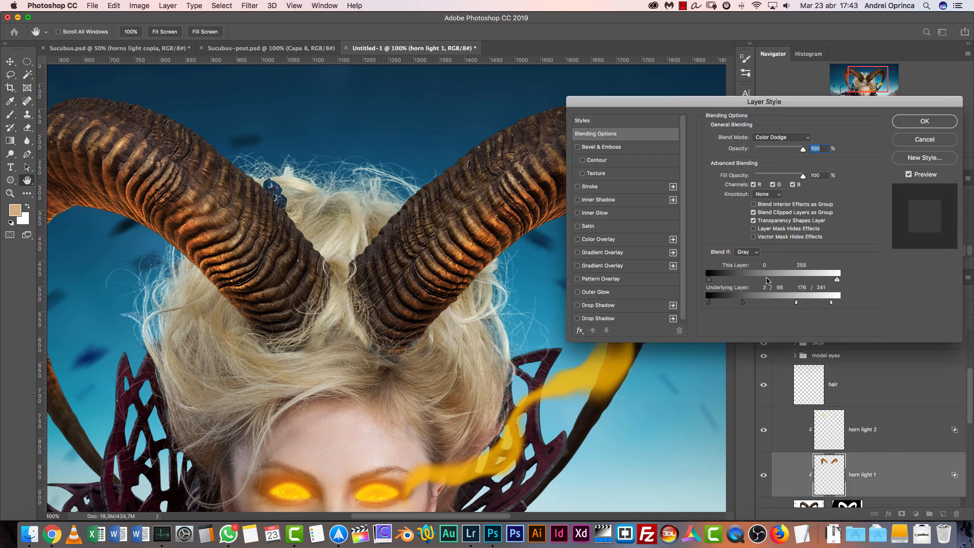
pyautogui.moveTo(729, 306); pyautogui.dragTo(729, 306)
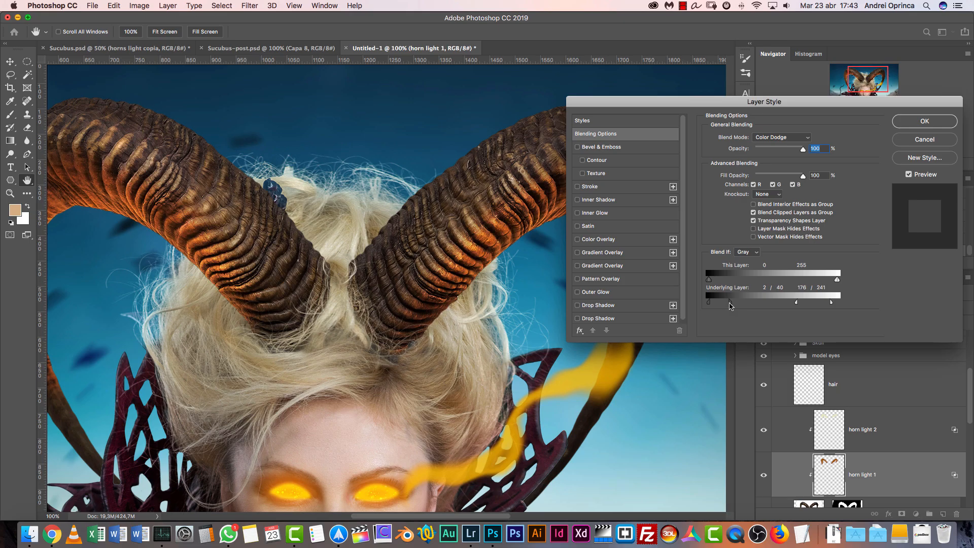
pyautogui.click(918, 124)
# Examine the lit horns, glowing eyes and skull across the whole composite and up close
pyautogui.click(792, 165)
pyautogui.click(791, 165)
pyautogui.click(792, 165)
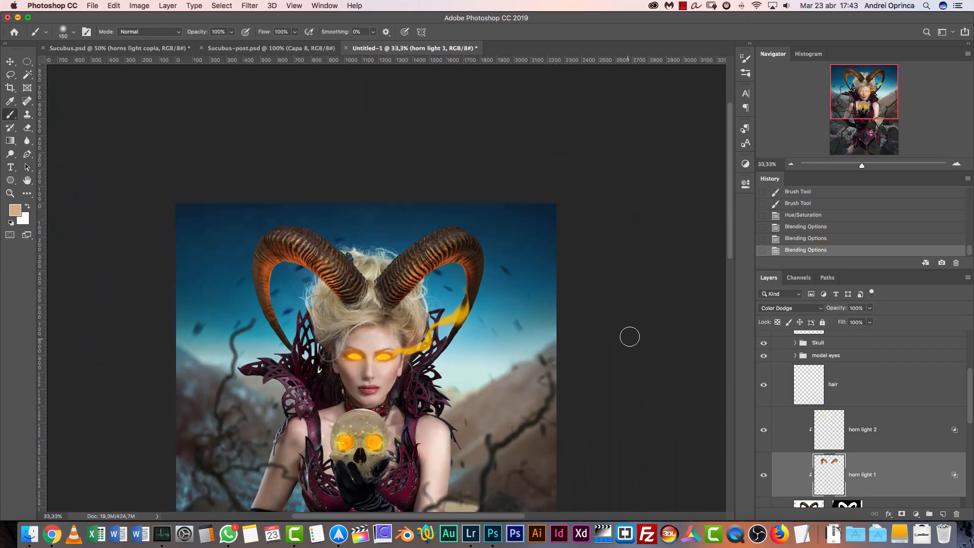
pyautogui.moveTo(858, 104); pyautogui.dragTo(855, 124)
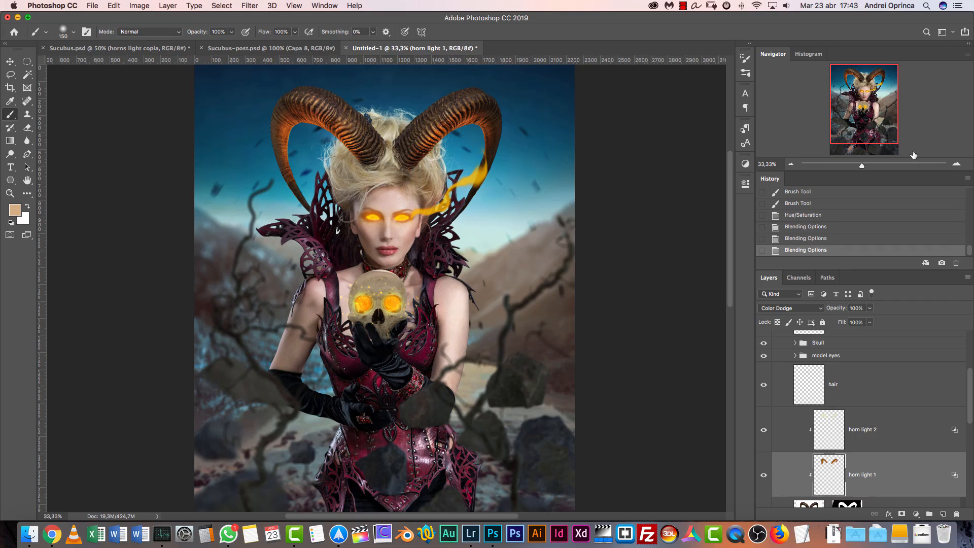
pyautogui.click(956, 165)
pyautogui.click(957, 164)
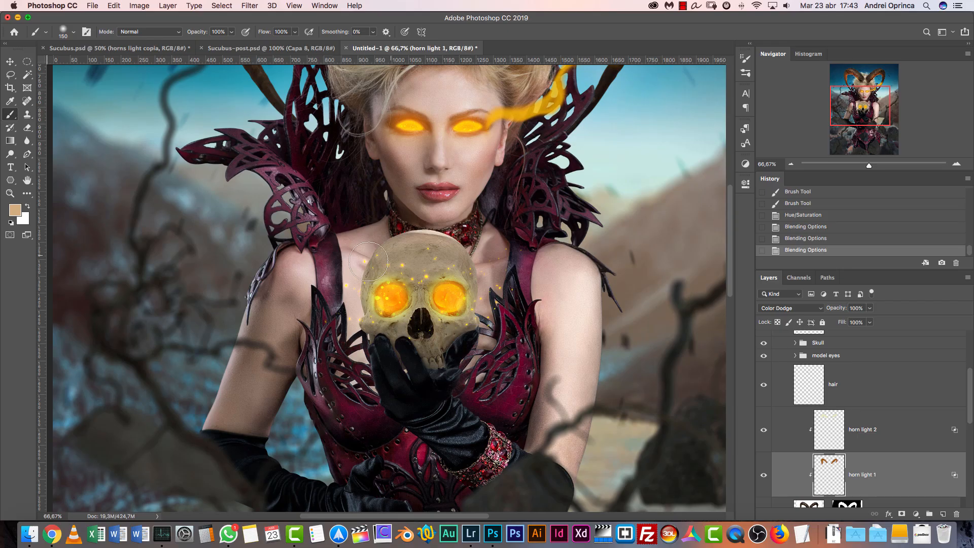
pyautogui.moveTo(880, 418); pyautogui.dragTo(882, 408)
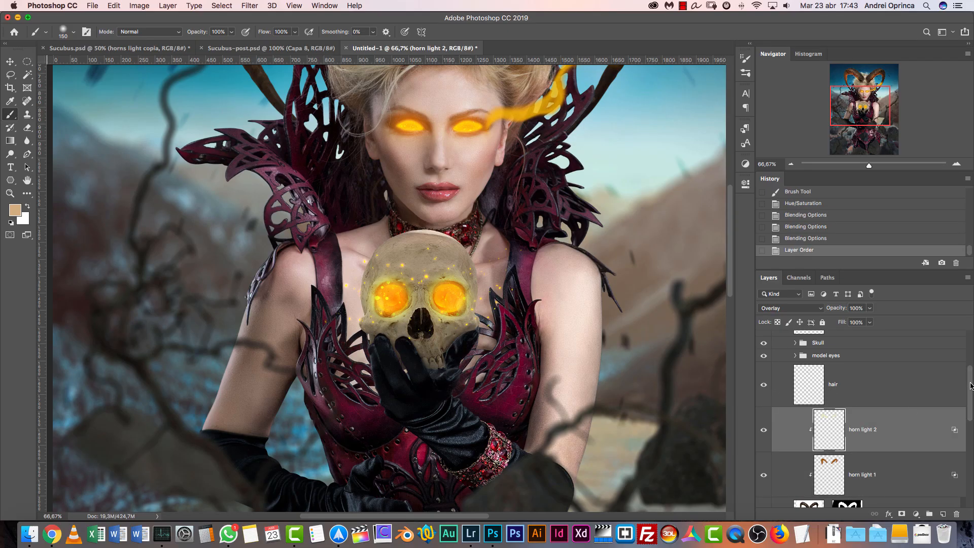
pyautogui.scroll(3, 783, 414)
pyautogui.click(775, 350)
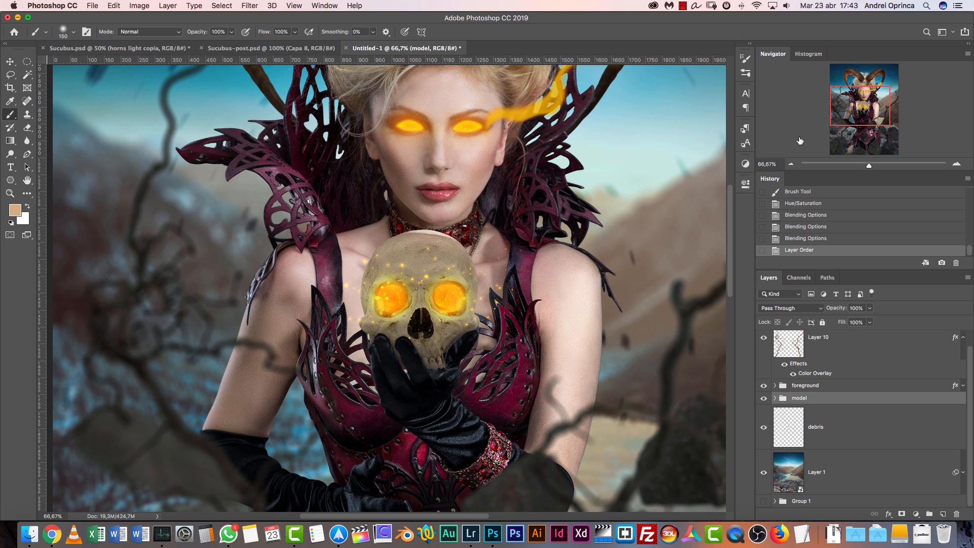
pyautogui.moveTo(854, 101); pyautogui.dragTo(854, 96)
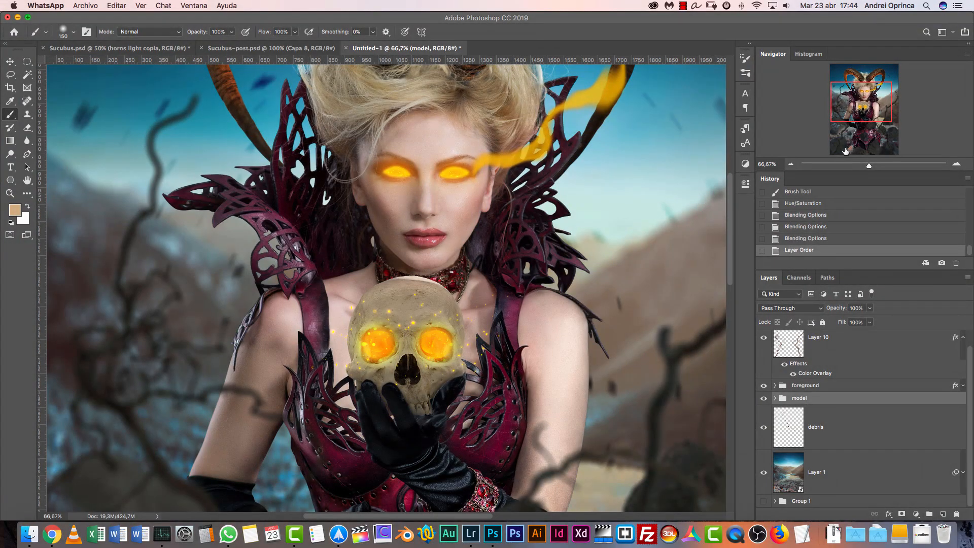
pyautogui.moveTo(862, 105); pyautogui.dragTo(870, 103)
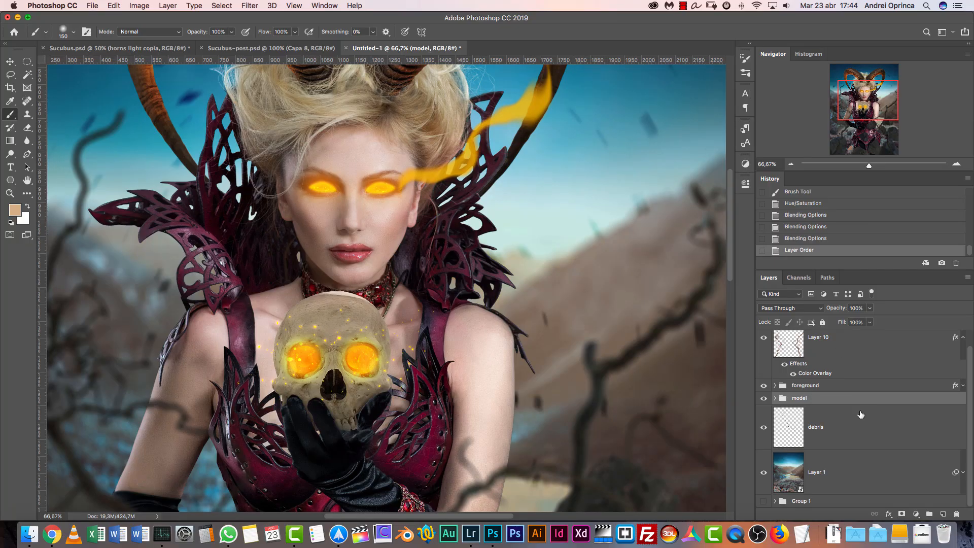
# Expand the model group and show only its model layer, hiding all other layers
pyautogui.click(776, 398)
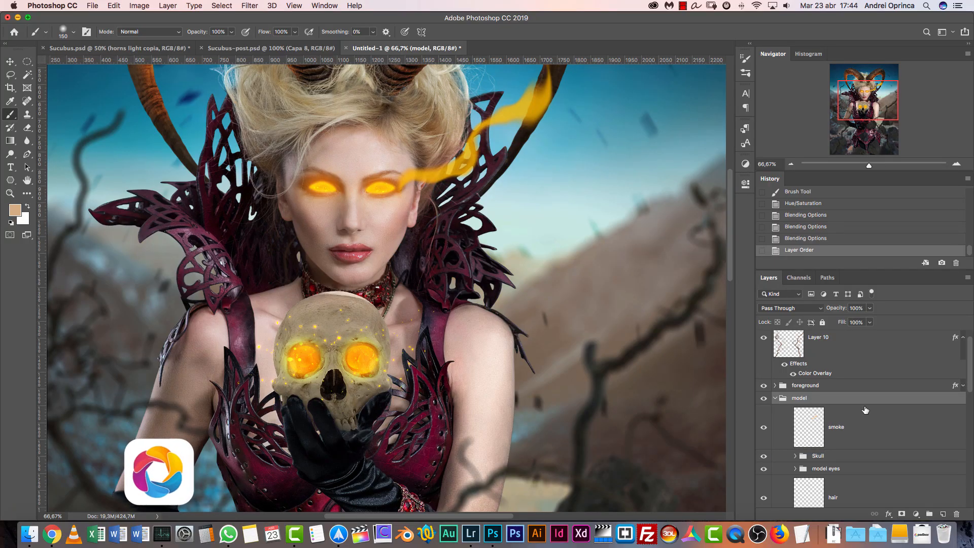
pyautogui.moveTo(553, 407); pyautogui.dragTo(633, 379)
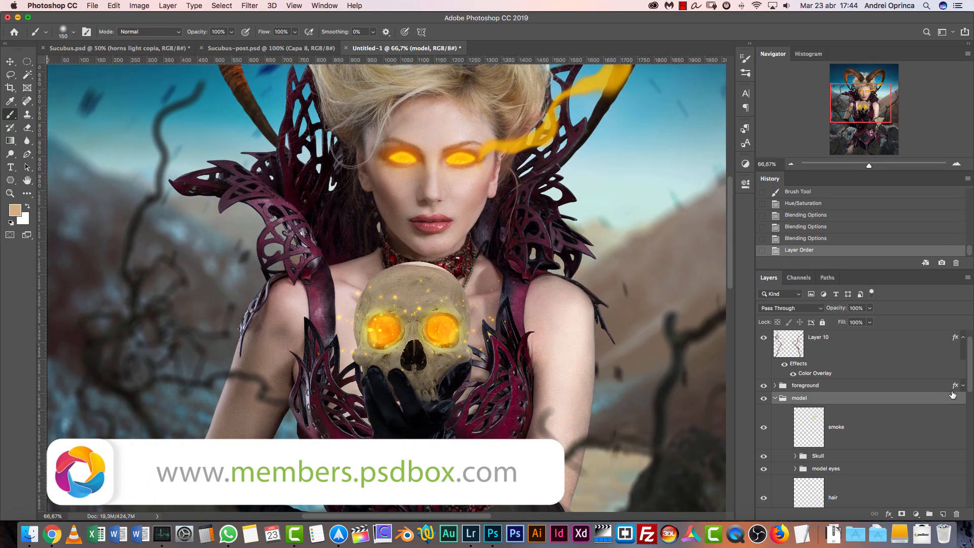
pyautogui.scroll(-5, 952, 431)
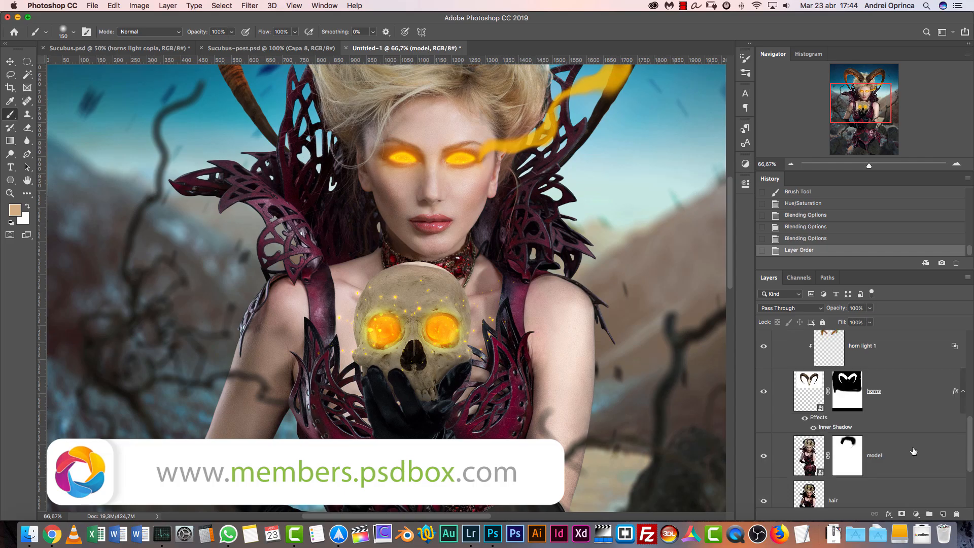
pyautogui.click(863, 455)
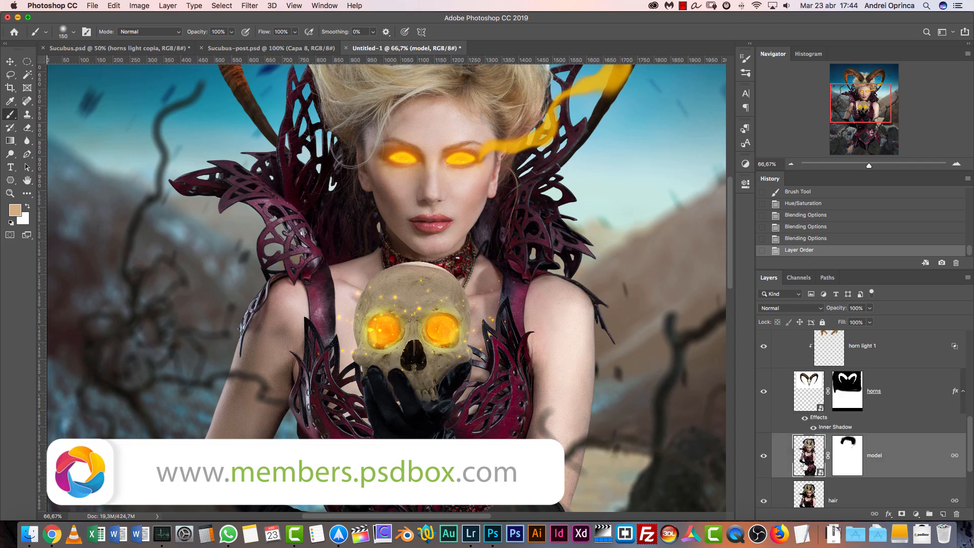
pyautogui.keyDown('alt'); pyautogui.click(763, 457); pyautogui.keyUp('alt')
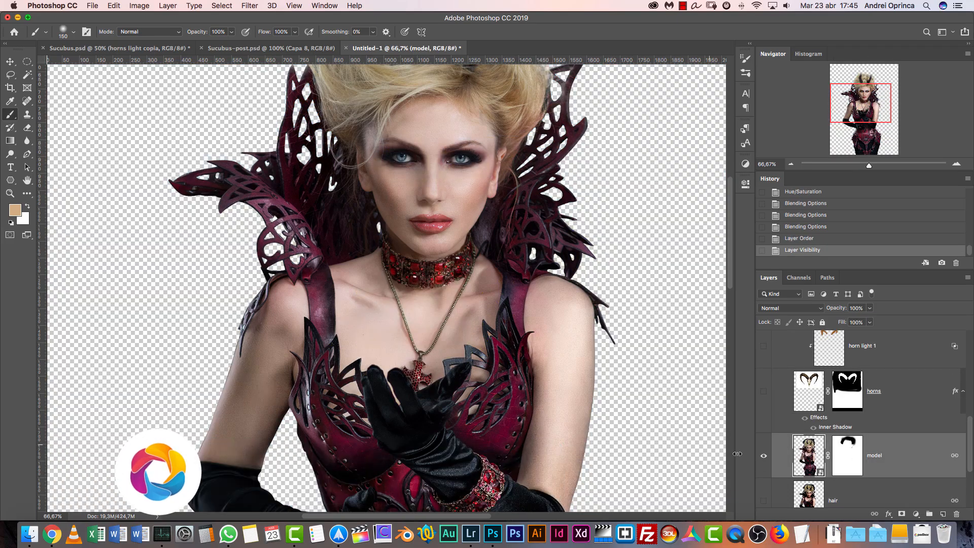
# Collapse the horns layer's effects list, then add a new layer above the model layer and clip it to the model
pyautogui.click(963, 391)
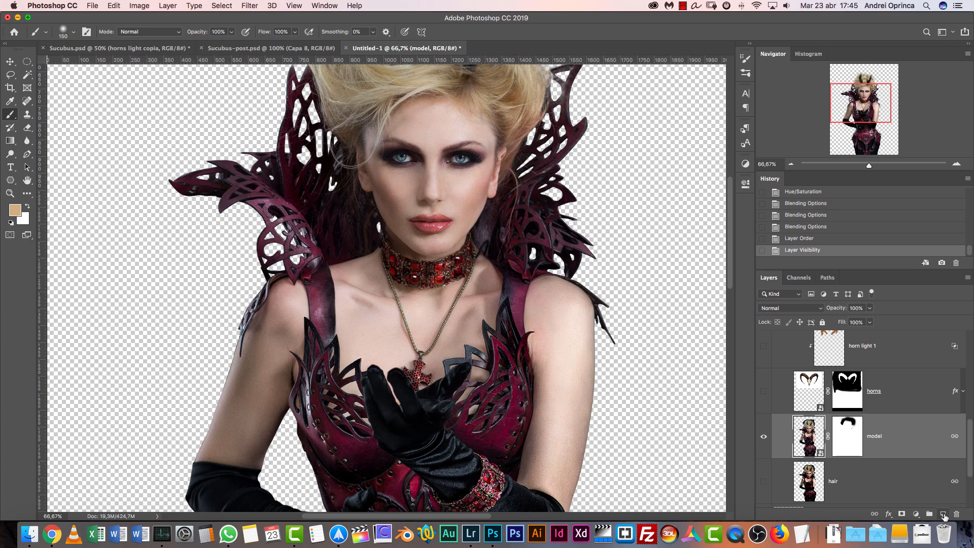
pyautogui.click(944, 514)
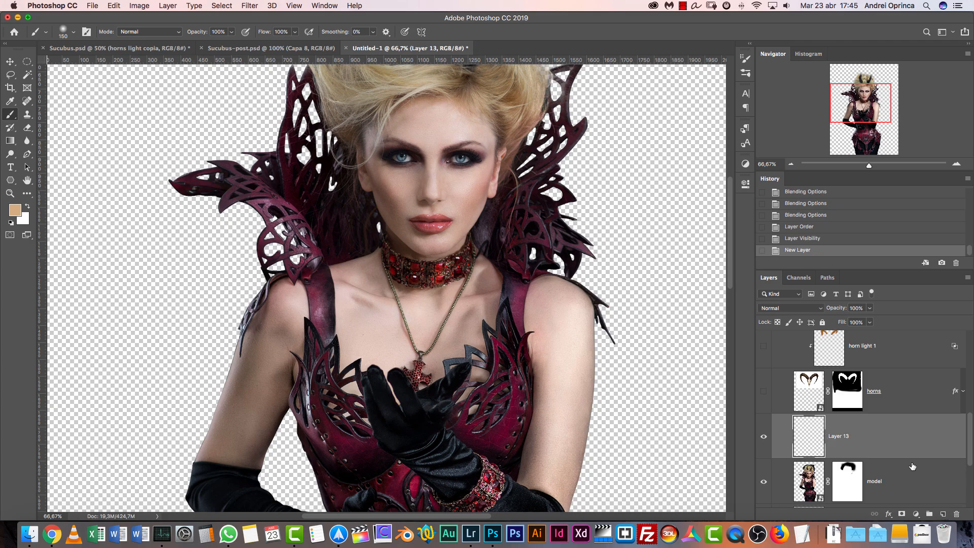
pyautogui.press('super+alt+g')
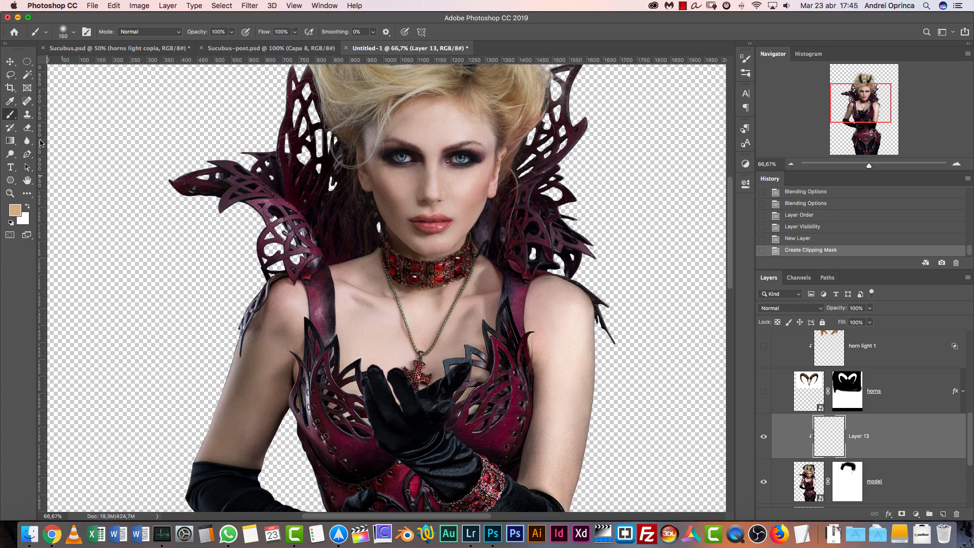
# Switch to the Mixer Brush, clean its loaded colour and toggle its options for loading and cleaning after each stroke
pyautogui.rightClick(8, 116)
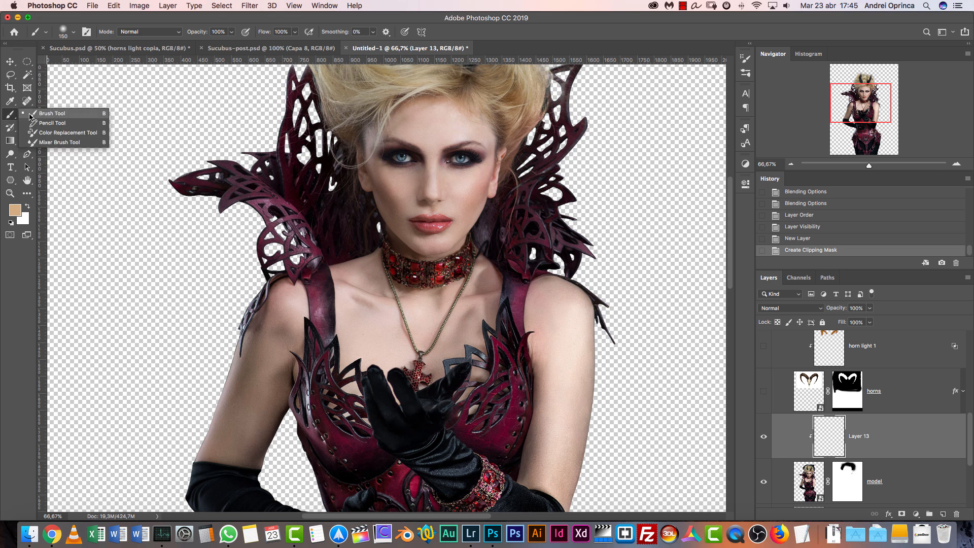
pyautogui.click(54, 141)
pyautogui.click(957, 165)
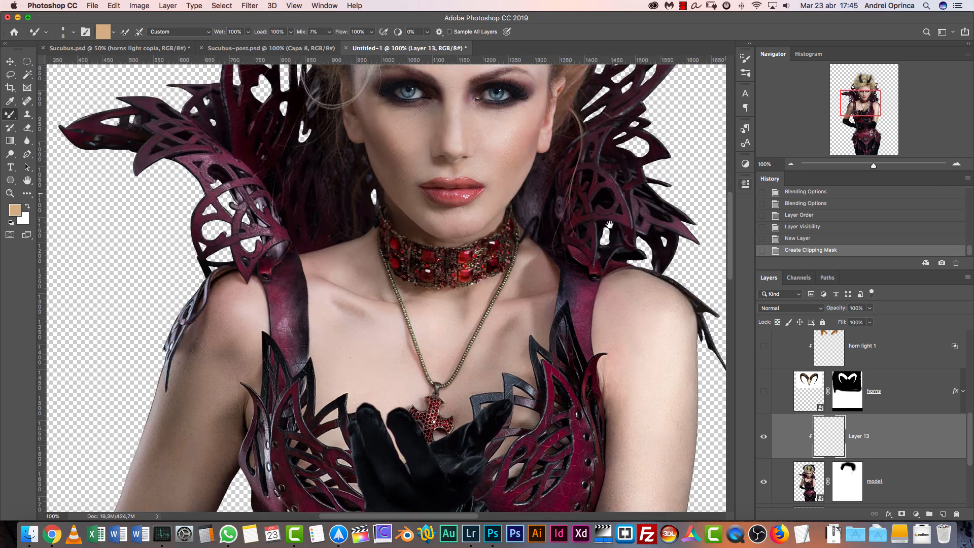
pyautogui.moveTo(451, 347); pyautogui.dragTo(406, 423)
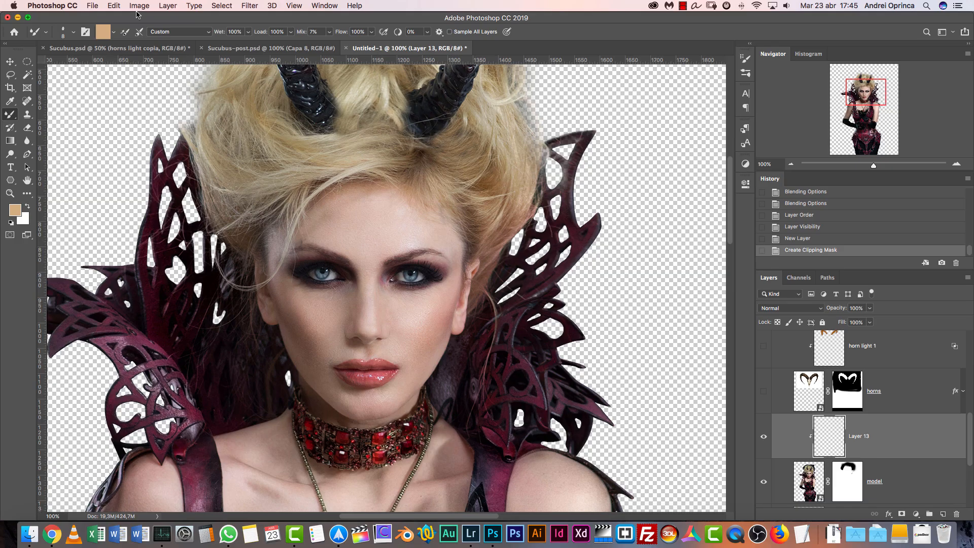
pyautogui.click(114, 32)
pyautogui.click(130, 36)
pyautogui.click(115, 33)
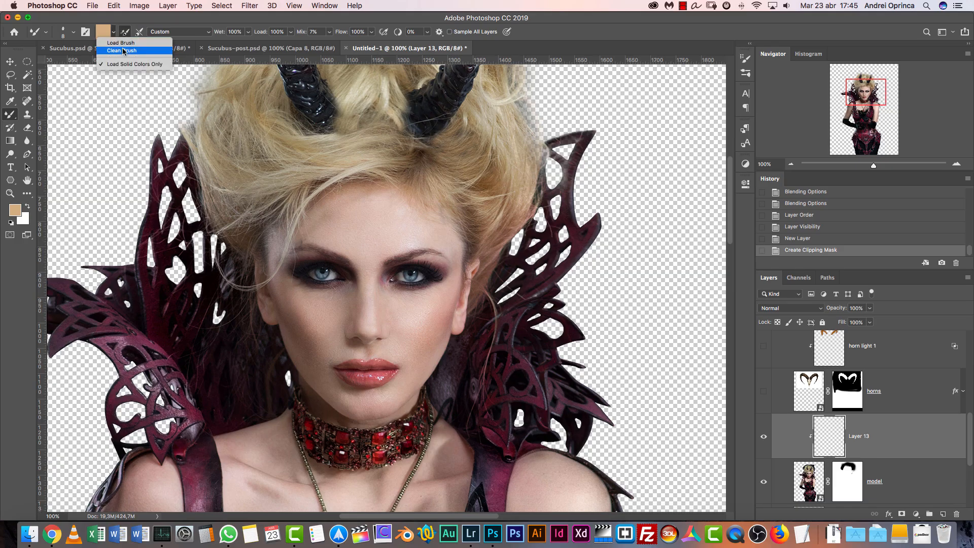
pyautogui.click(124, 51)
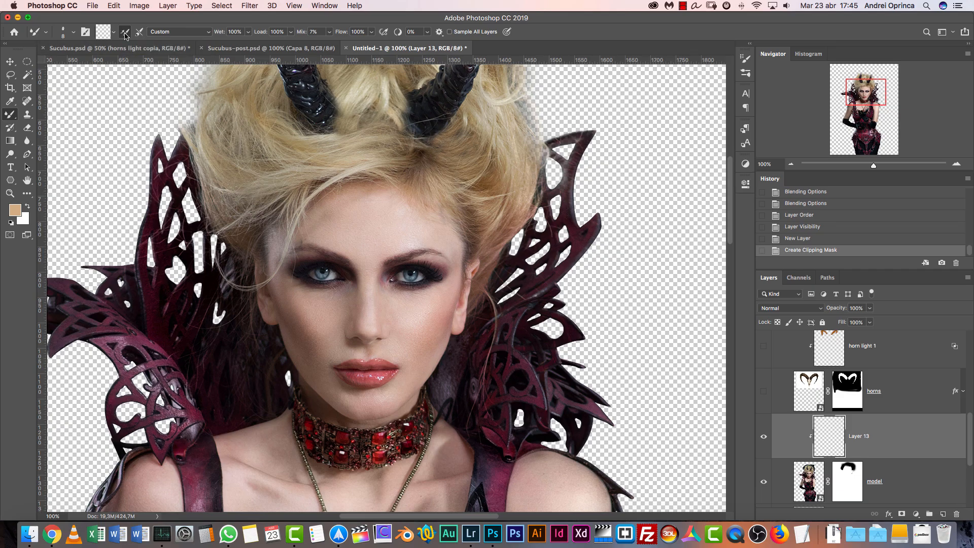
pyautogui.click(139, 32)
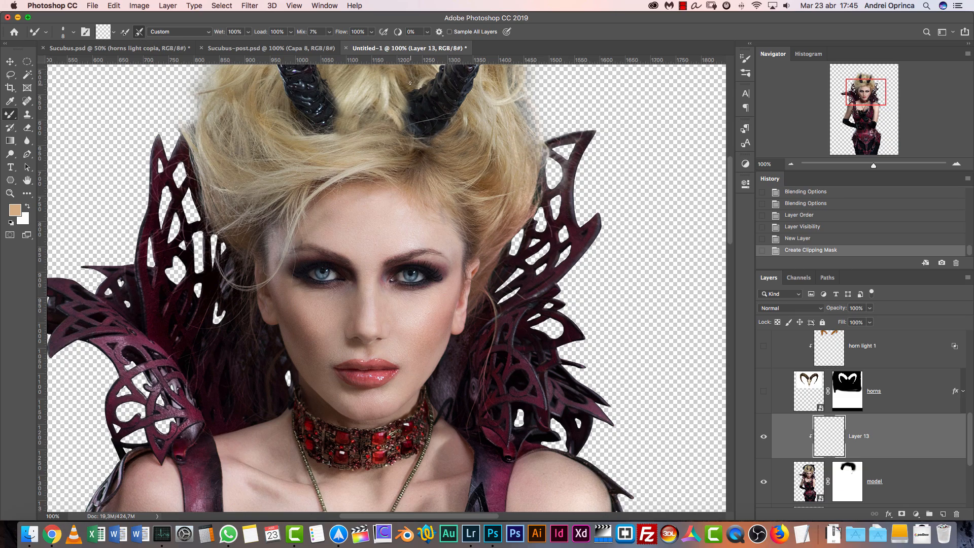
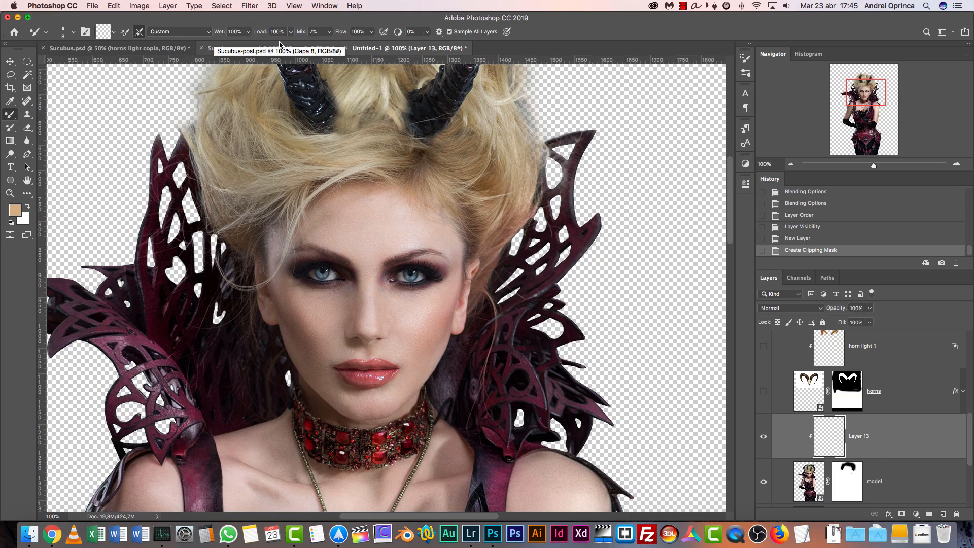
# Set the Mixer Brush to 15% Wet, 24% Load, 12% Mix and 23% Flow
pyautogui.press('1')
pyautogui.press('5')
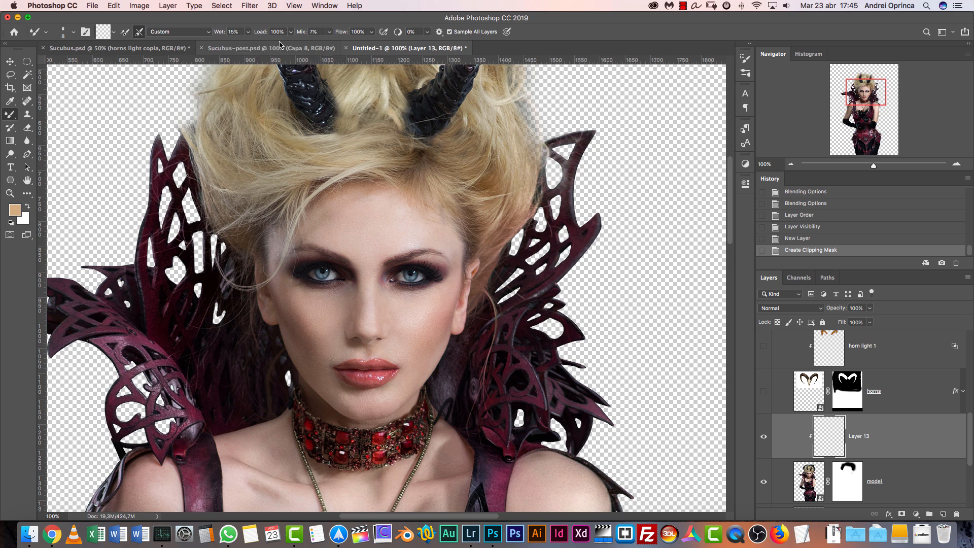
pyautogui.click(291, 31)
pyautogui.click(257, 44)
pyautogui.click(328, 32)
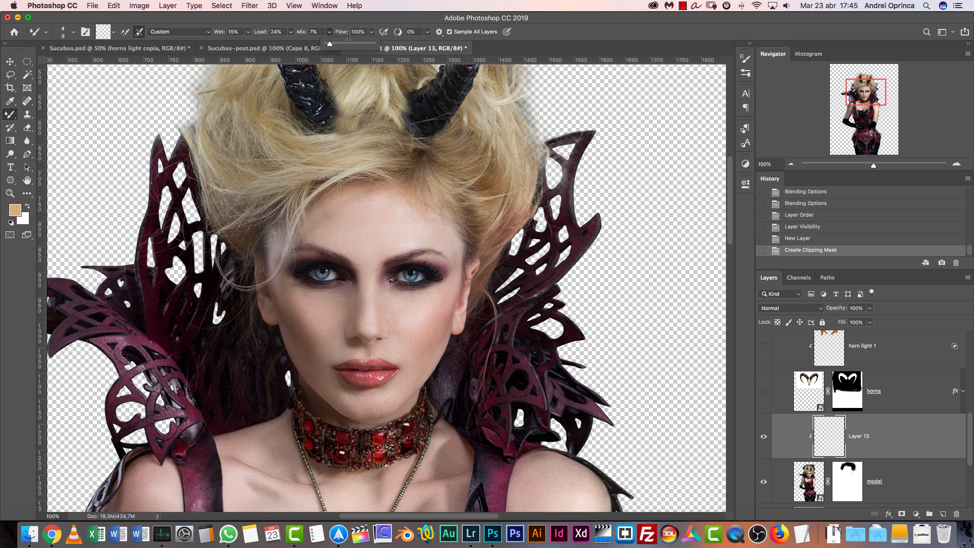
pyautogui.moveTo(333, 46); pyautogui.dragTo(336, 45)
pyautogui.click(335, 45)
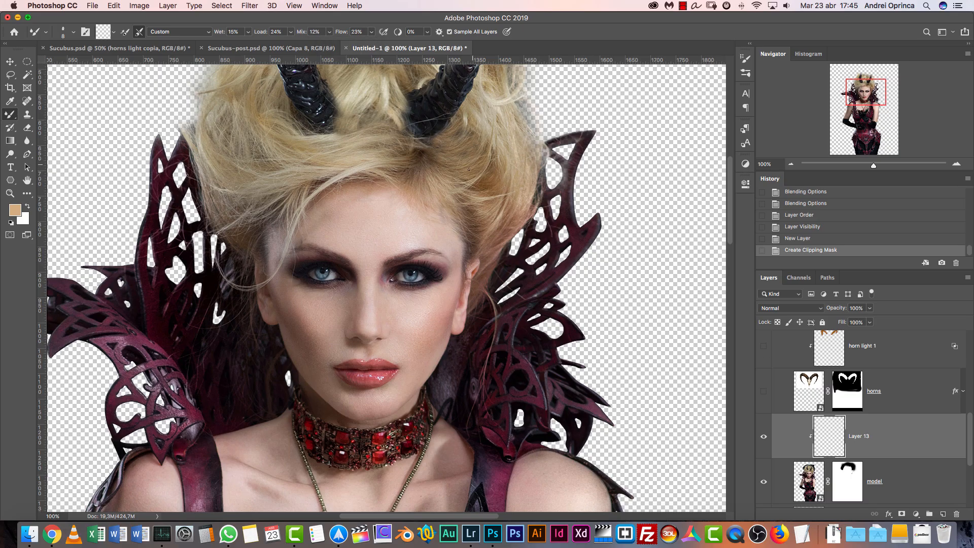
# Disable Shape Dynamics, Texture and Transfer in the brush settings, leaving only Smoothing enabled
pyautogui.rightClick(394, 227)
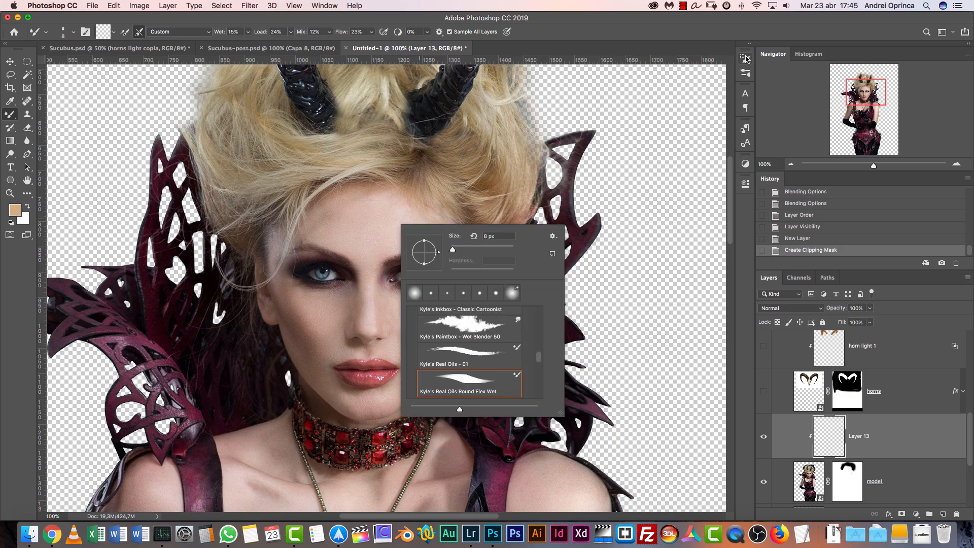
pyautogui.click(72, 33)
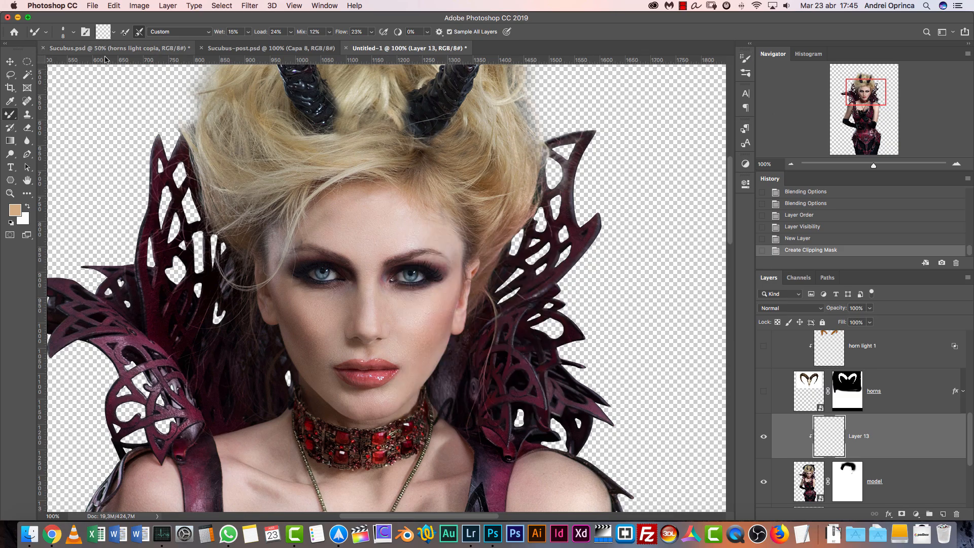
pyautogui.click(73, 32)
pyautogui.click(745, 58)
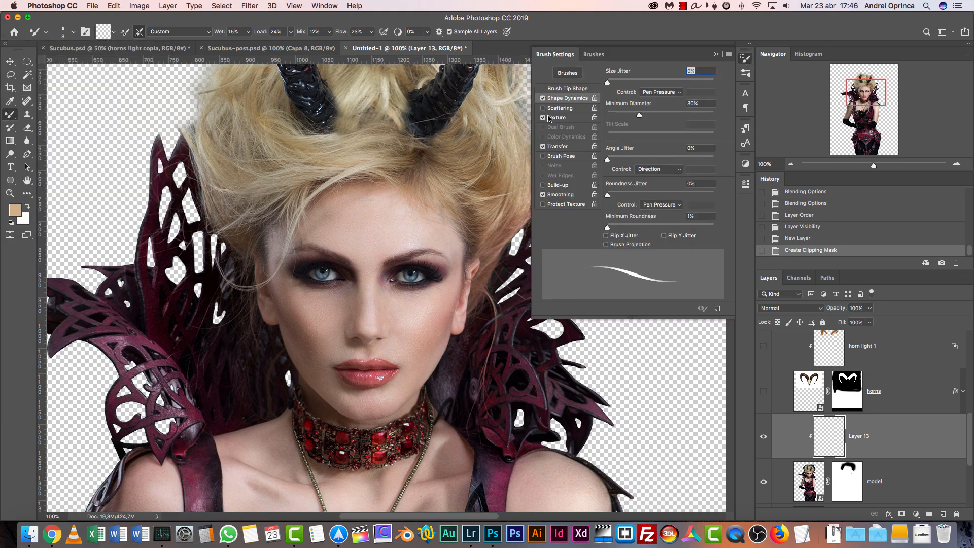
pyautogui.click(543, 99)
pyautogui.click(543, 117)
pyautogui.click(543, 147)
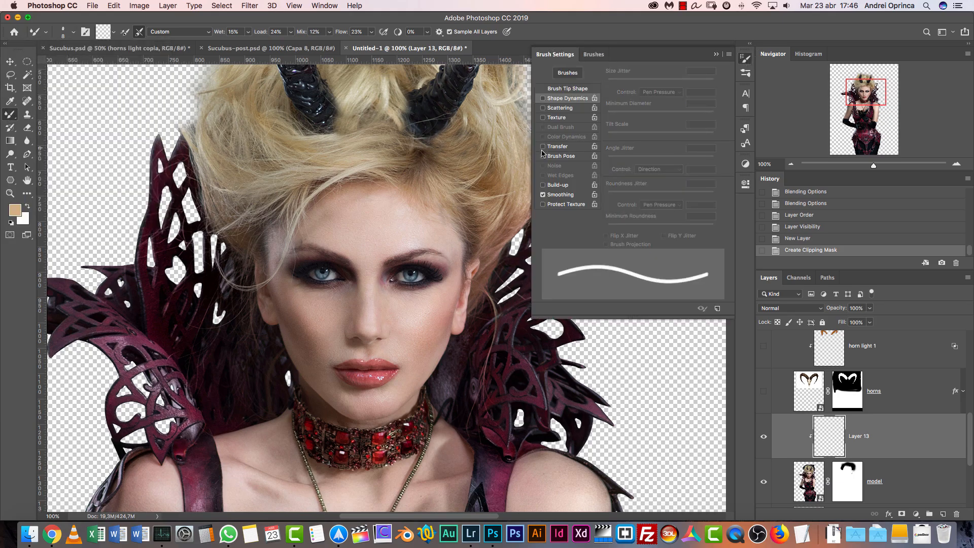
pyautogui.click(717, 55)
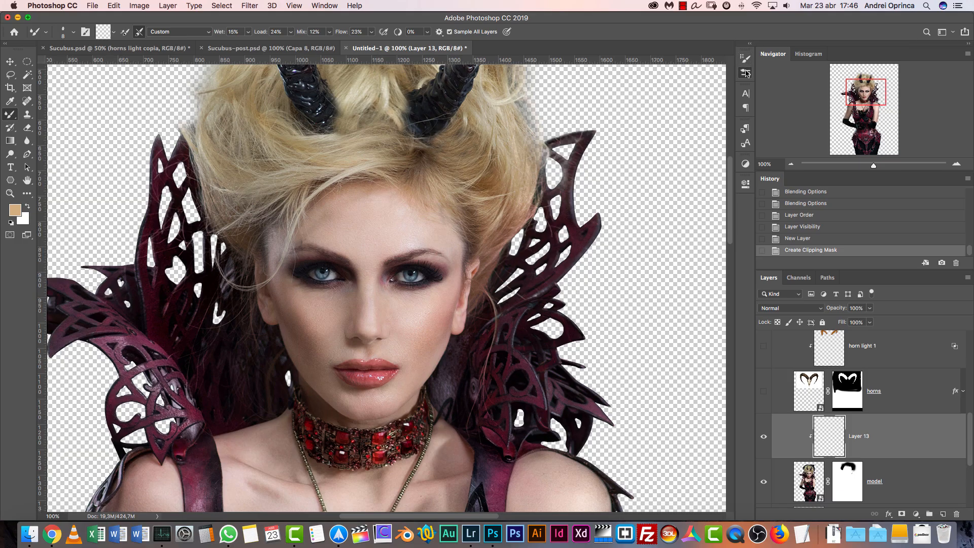
# Choose the Circular difuso preset from the Pinceles generales group as the Mixer Brush tip
pyautogui.click(745, 60)
pyautogui.click(744, 61)
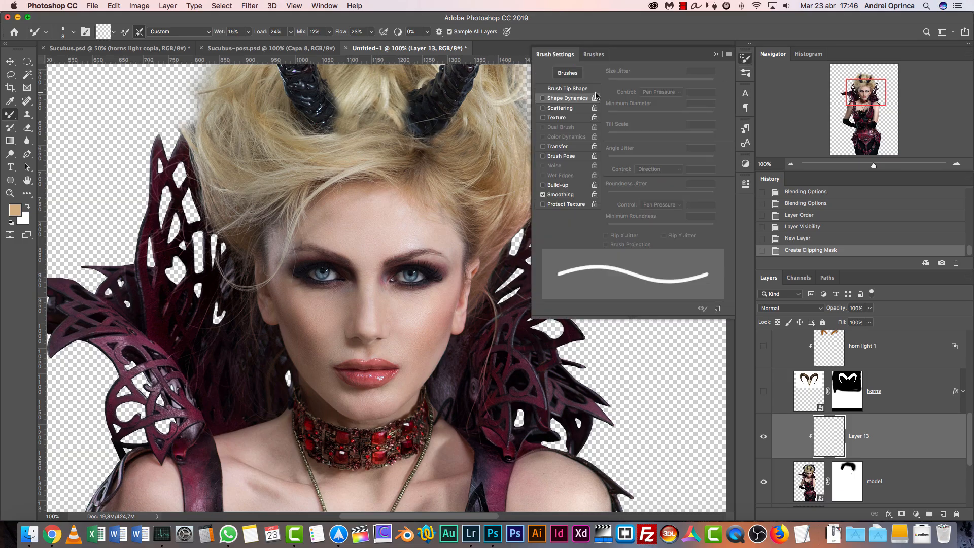
pyautogui.click(74, 31)
pyautogui.moveTo(145, 176); pyautogui.dragTo(144, 130)
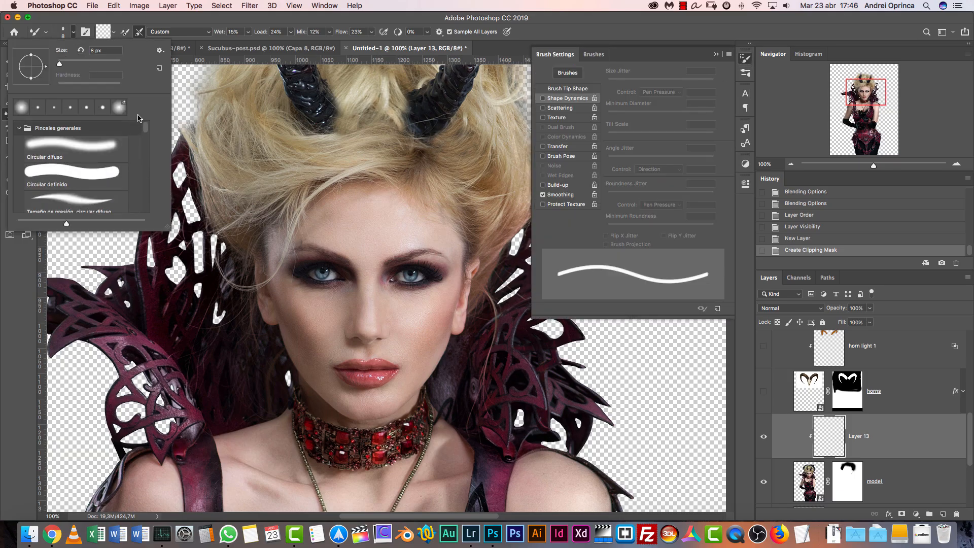
pyautogui.click(102, 151)
pyautogui.click(339, 16)
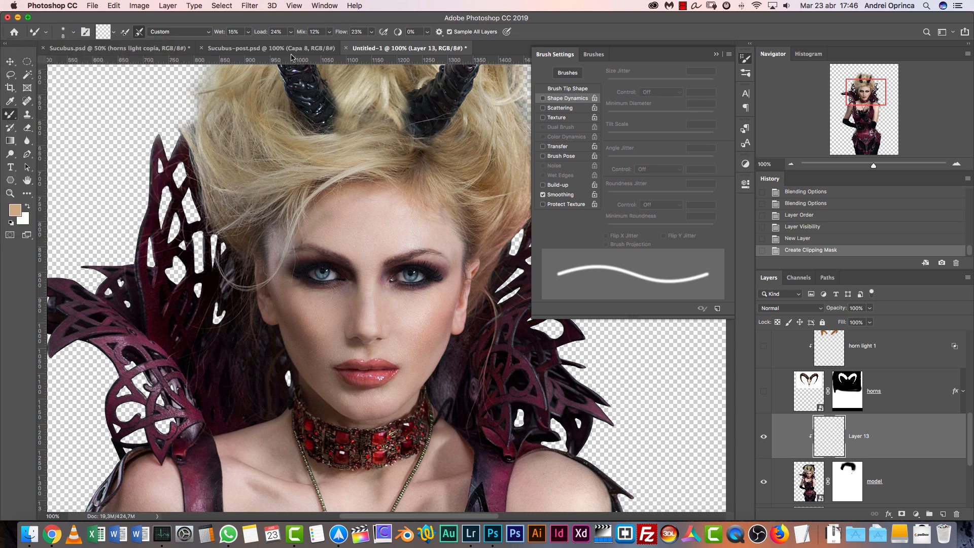
pyautogui.click(716, 54)
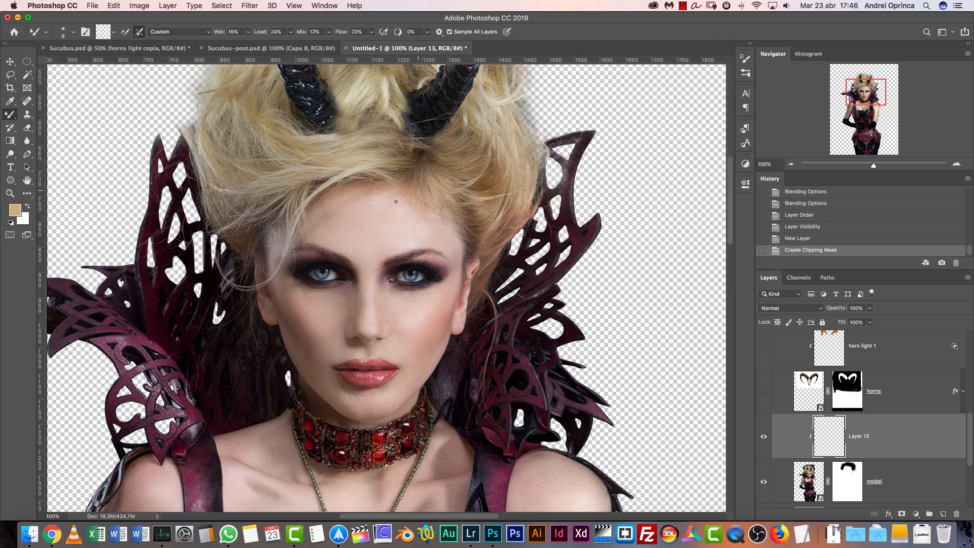
# At 200% zoom, blend the skin texture on the image-right cheek and beside the nose on Layer 13
pyautogui.press(']')
pyautogui.press(']')
pyautogui.press(']')
pyautogui.press(']')
pyautogui.press(']')
pyautogui.press(']')
pyautogui.press(']')
pyautogui.press(']')
pyautogui.press(']')
pyautogui.press(']')
pyautogui.press(']')
pyautogui.press(']')
pyautogui.click(959, 164)
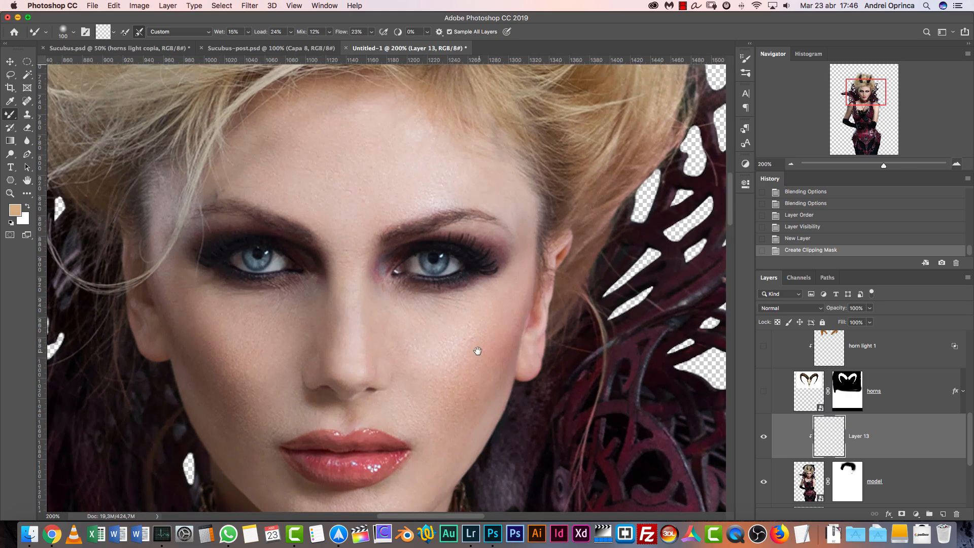
pyautogui.scroll(-5, 457, 264)
pyautogui.press('[')
pyautogui.press('[')
pyautogui.press('[')
pyautogui.moveTo(459, 254); pyautogui.dragTo(439, 295)
pyautogui.moveTo(457, 258); pyautogui.dragTo(430, 315)
pyautogui.moveTo(430, 271); pyautogui.dragTo(447, 226)
pyautogui.moveTo(474, 209)
pyautogui.mouseDown()
pyautogui.moveTo(448, 274)
pyautogui.moveTo(449, 304)
pyautogui.moveTo(461, 299)
pyautogui.moveTo(400, 366)
pyautogui.mouseUp()
# Blend the facial skin around the mouth and chin with smaller brush sizes, undoing and restoring one stroke along the way
pyautogui.press('[')
pyautogui.press('[')
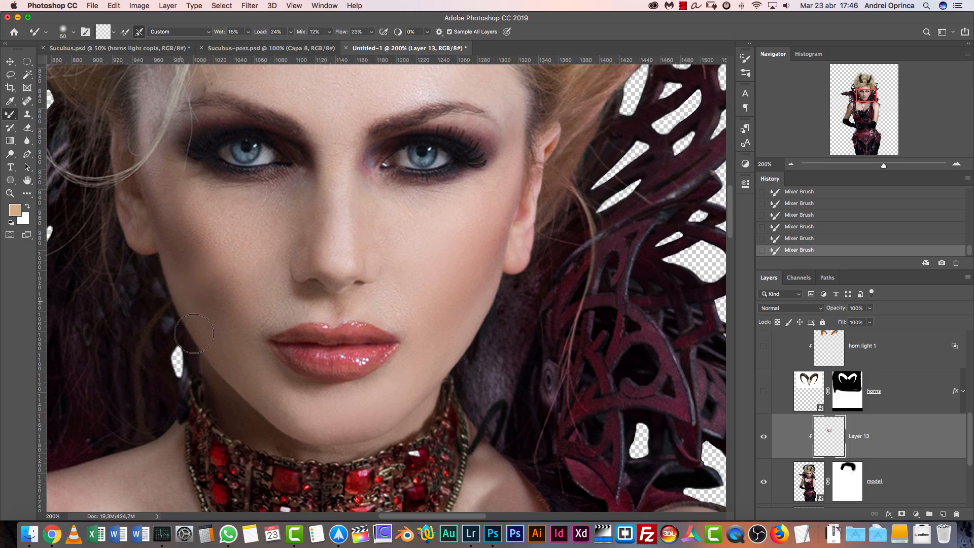
pyautogui.press('super+z')
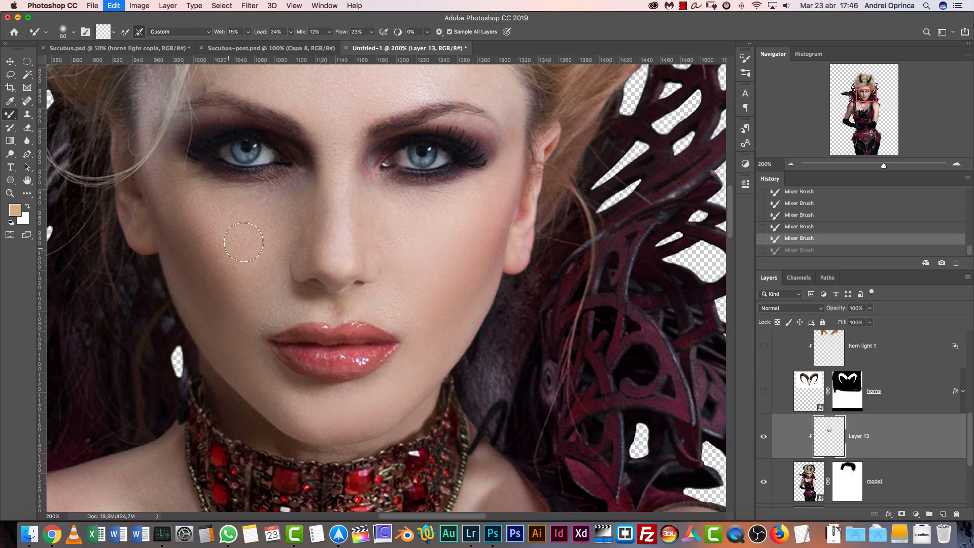
pyautogui.press('super+z')
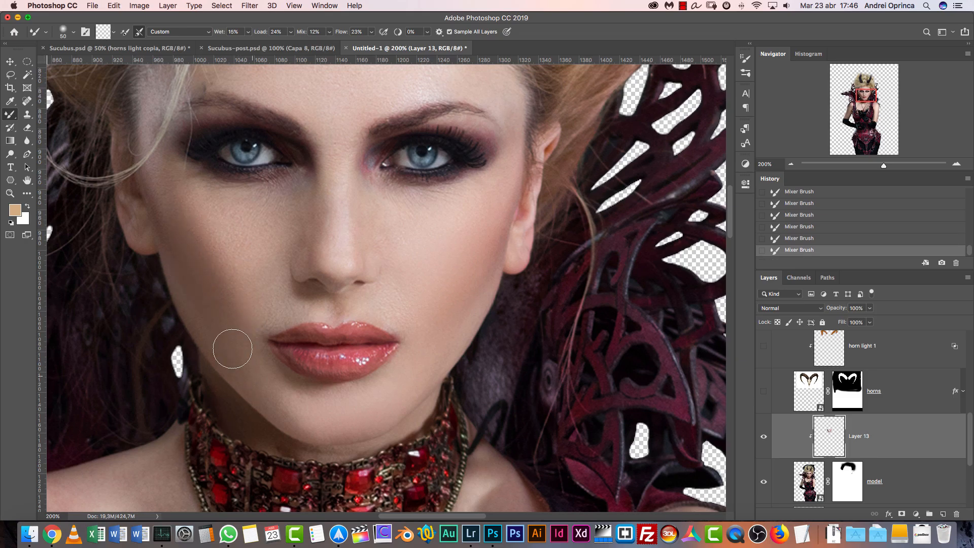
pyautogui.press('[')
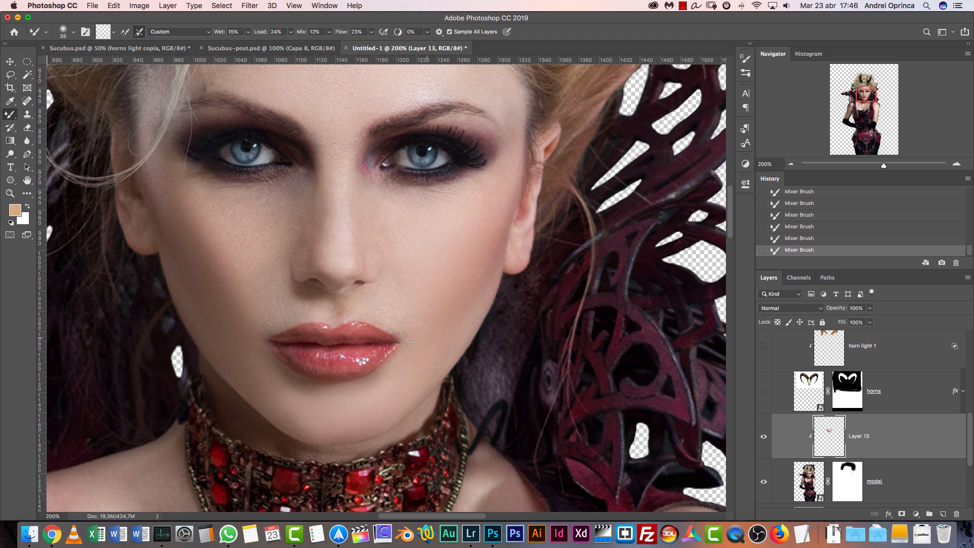
# Undo the last strokes along the image-right jawline and blend the skin there again with a smaller brush
pyautogui.moveTo(435, 381); pyautogui.dragTo(493, 292)
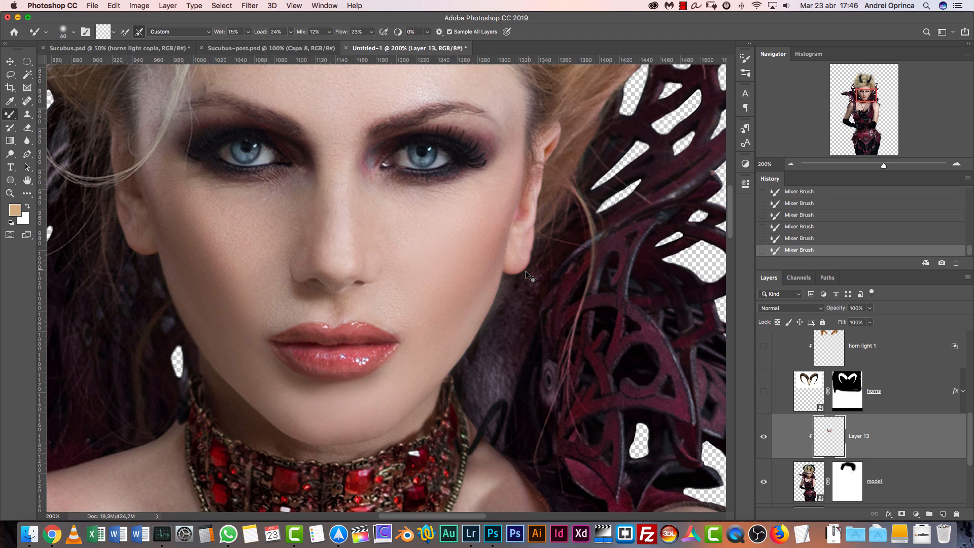
pyautogui.press('super+z')
pyautogui.click(799, 228)
pyautogui.press('[')
pyautogui.press('[')
pyautogui.press('[')
pyautogui.moveTo(457, 333); pyautogui.dragTo(443, 350)
# Blend the skin on the image-left cheek below the eye and beside the nose with a brush of about 45 px
pyautogui.press(']')
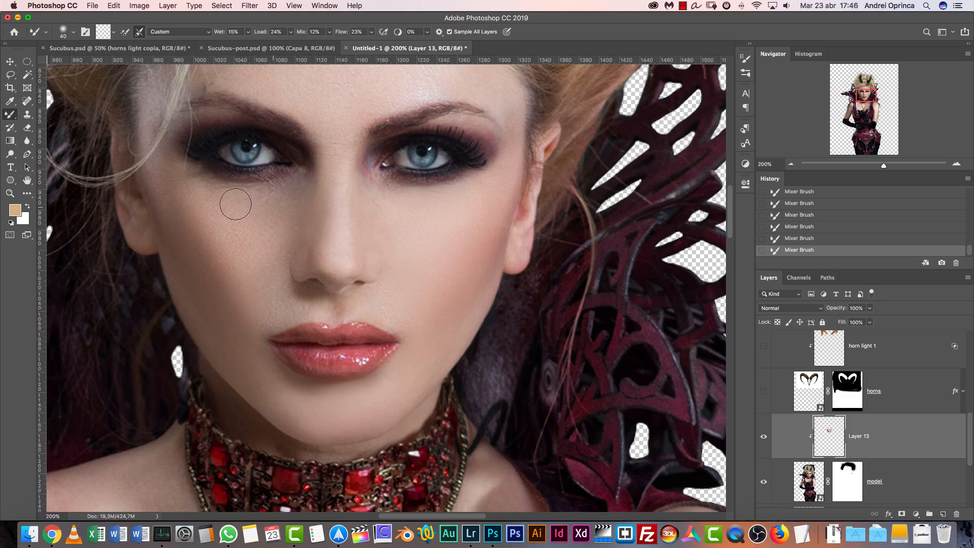
pyautogui.press(']')
pyautogui.moveTo(282, 184); pyautogui.dragTo(378, 259)
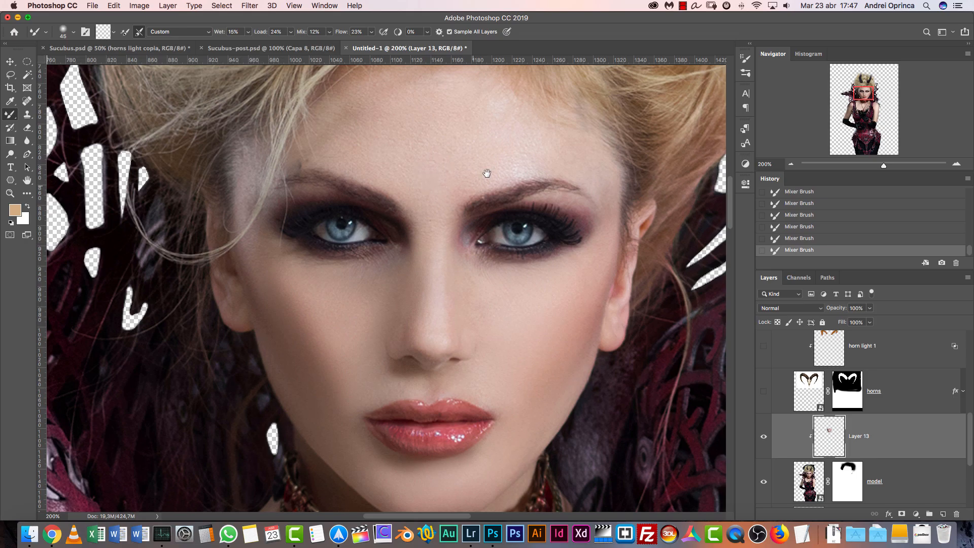
# Blend the forehead skin between the hairline and eyebrows, varying the brush size up to 70 px
pyautogui.moveTo(485, 178); pyautogui.dragTo(459, 263)
pyautogui.press(']')
pyautogui.press(']')
pyautogui.press(']')
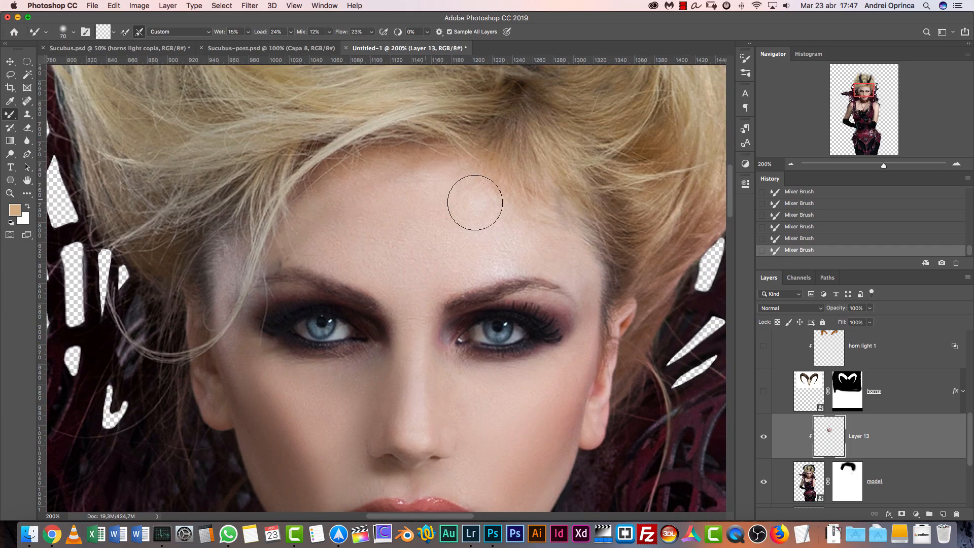
pyautogui.press('[')
pyautogui.press('[')
pyautogui.press('[')
pyautogui.press('[')
pyautogui.press('[')
pyautogui.press('[')
pyautogui.press(']')
pyautogui.press(']')
pyautogui.press(']')
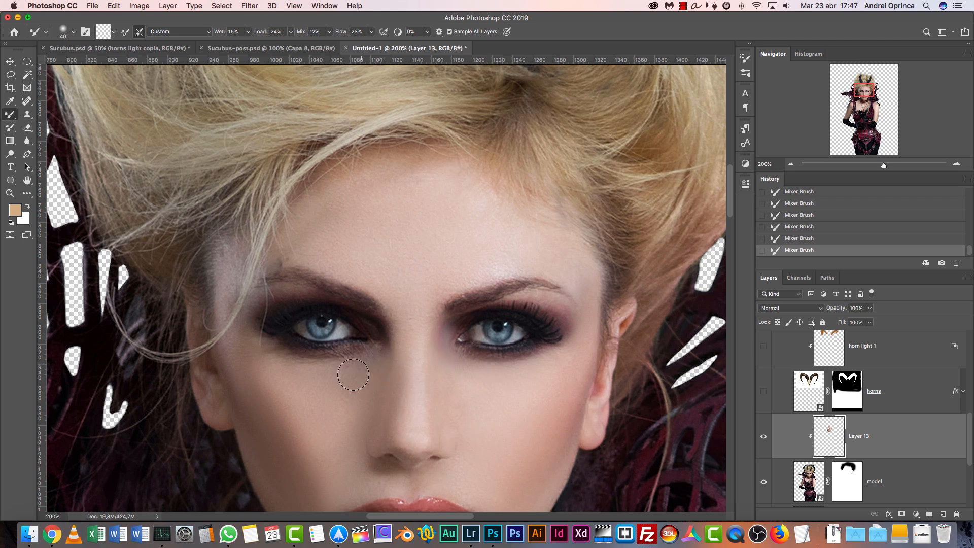
# Blend the remaining skin texture under the eyes and between the nose and mouth with a smaller brush
pyautogui.scroll(-5, 367, 361)
pyautogui.press('[')
pyautogui.press('[')
pyautogui.press('[')
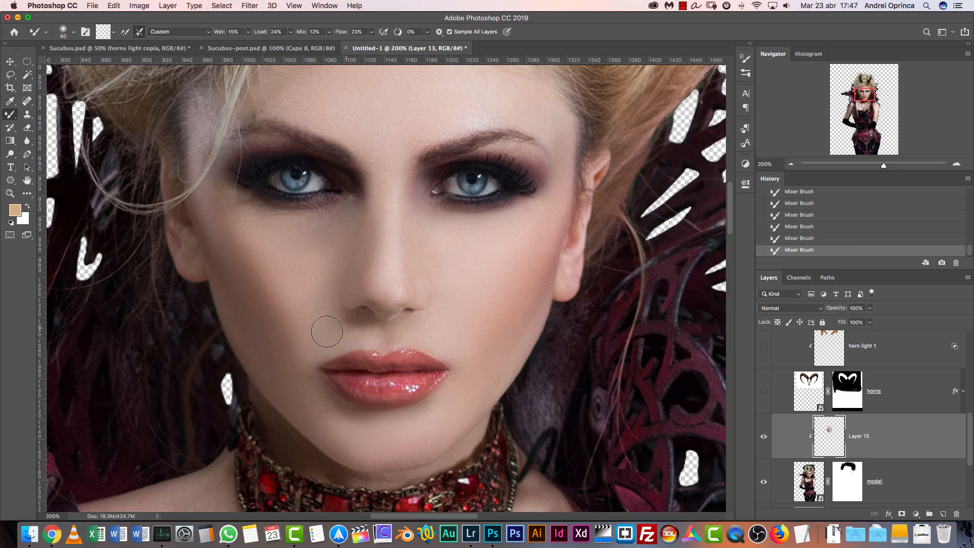
# Blend the centre of the forehead and the image-left temple, reducing the brush to 45 px for the temple
pyautogui.scroll(5, 446, 295)
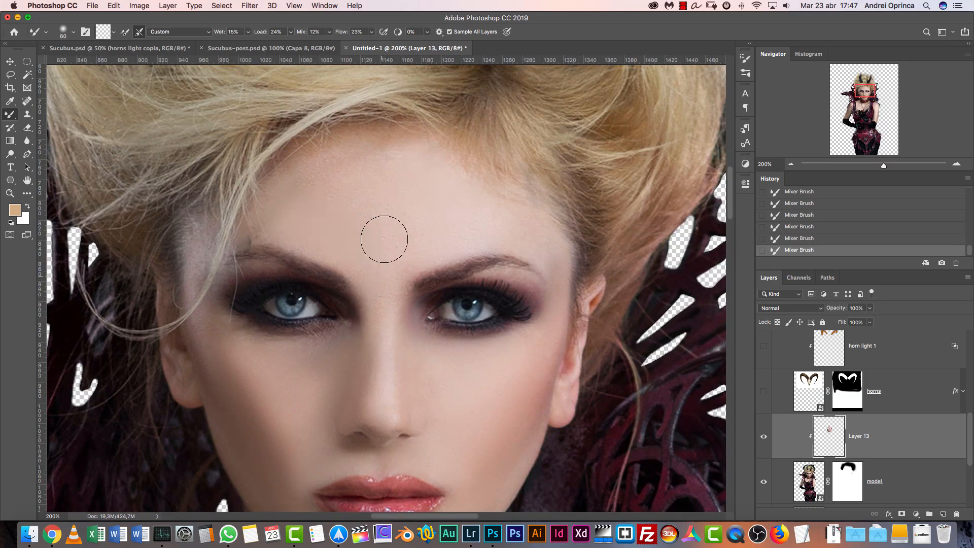
pyautogui.press('[')
pyautogui.press('[')
pyautogui.press('[')
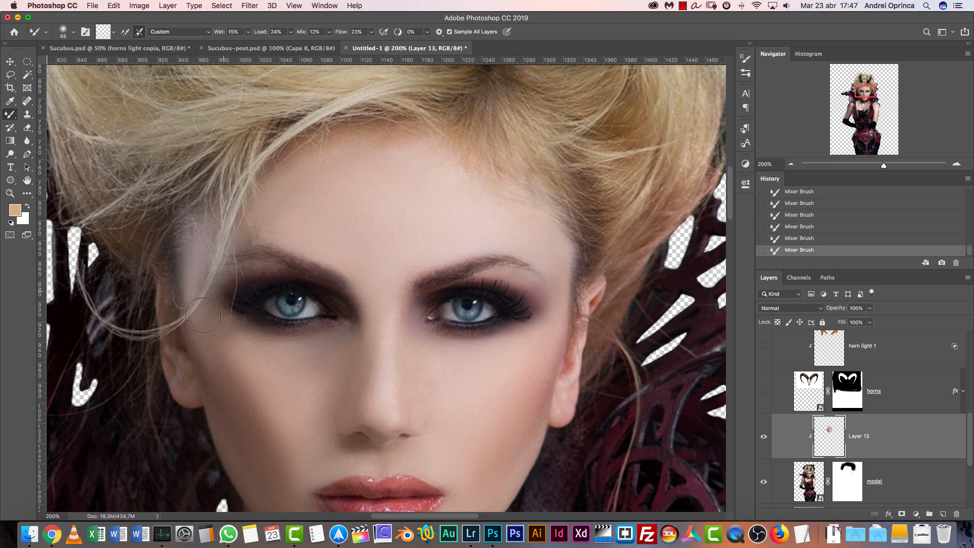
# Blend the skin of the neck, collarbones and the area inside the necklace with a 50 px brush
pyautogui.scroll(-6, 233, 291)
pyautogui.scroll(-10, 490, 298)
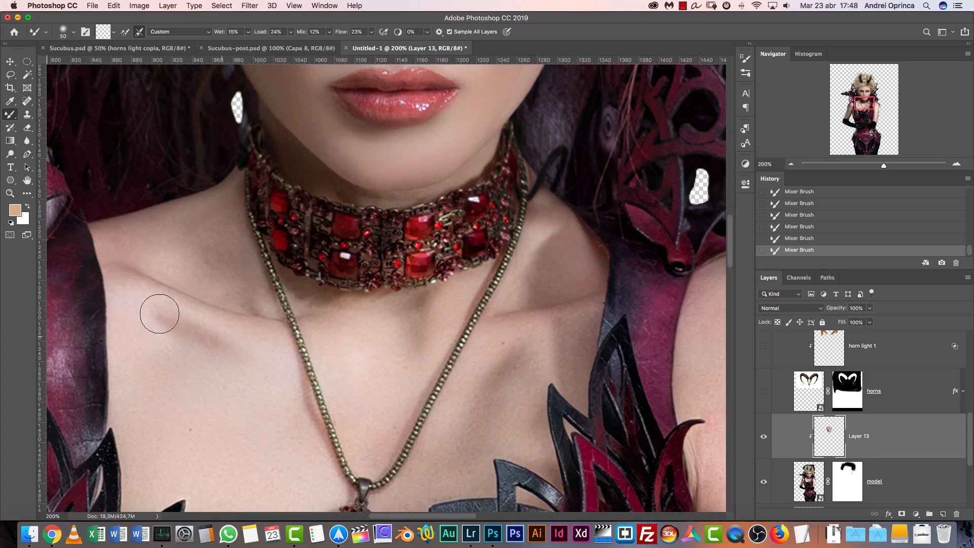
pyautogui.scroll(-2, 264, 281)
pyautogui.hscroll(3, 265, 282)
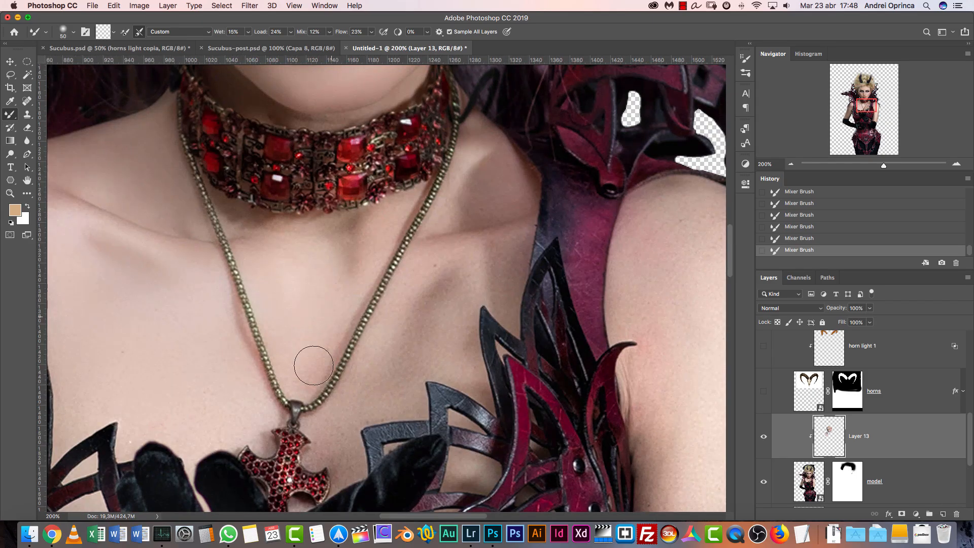
pyautogui.scroll(6, 482, 276)
pyautogui.scroll(-6, 325, 323)
pyautogui.hscroll(-8, 325, 322)
# Blend the chest skin around the necklace and above the corset, adjusting the brush size around 45 px
pyautogui.press('[')
pyautogui.press('[')
pyautogui.press('[')
pyautogui.press('[')
pyautogui.press('[')
pyautogui.press('[')
pyautogui.press(']')
pyautogui.press(']')
pyautogui.press(']')
pyautogui.press(']')
pyautogui.press('[')
pyautogui.press('[')
pyautogui.press('[')
pyautogui.press('[')
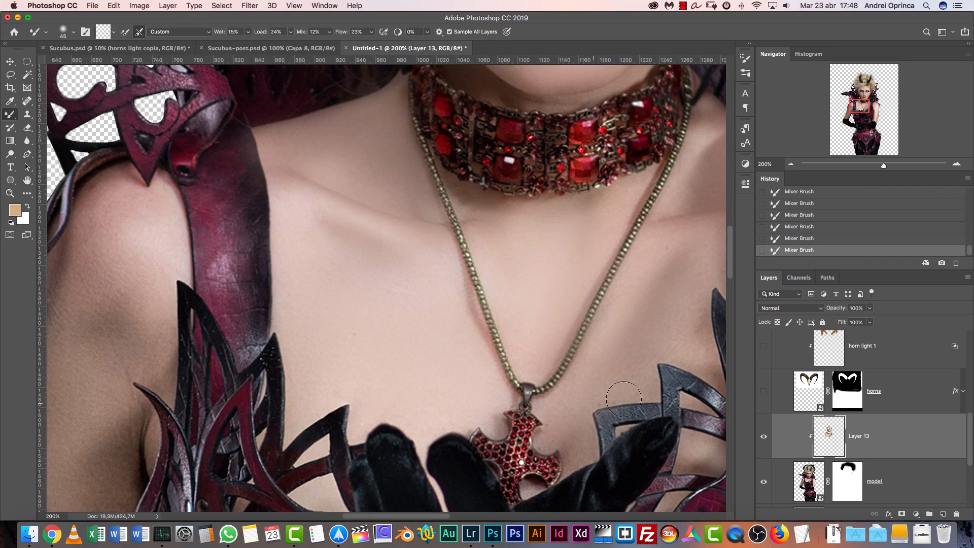
# Blend the skin of the image-left shoulder and upper arm with an 80 px brush
pyautogui.hscroll(-10, 559, 418)
pyautogui.scroll(-3, 558, 419)
pyautogui.press(']')
pyautogui.press(']')
pyautogui.press(']')
pyautogui.press(']')
pyautogui.press(']')
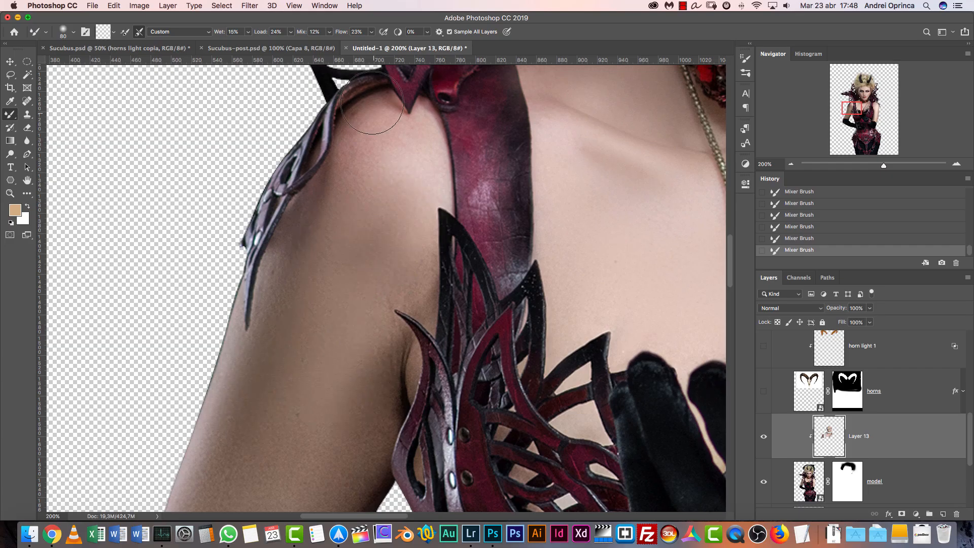
pyautogui.scroll(-5, 381, 159)
pyautogui.hscroll(-4, 380, 158)
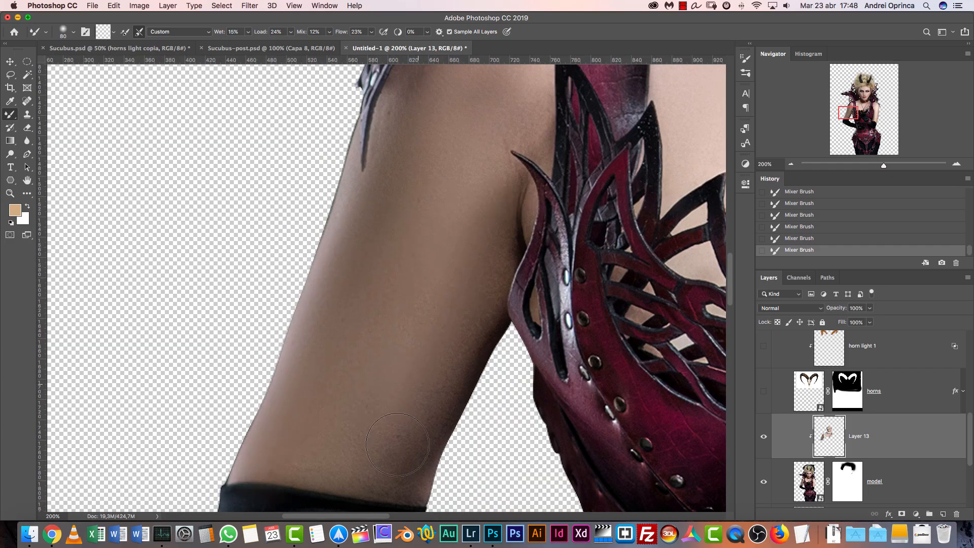
# Refine the image-left shoulder, the armpit edge and the skin above the glove with a 45 px brush
pyautogui.scroll(5, 344, 352)
pyautogui.hscroll(4, 343, 352)
pyautogui.press('[')
pyautogui.press('[')
pyautogui.press('[')
pyautogui.press('[')
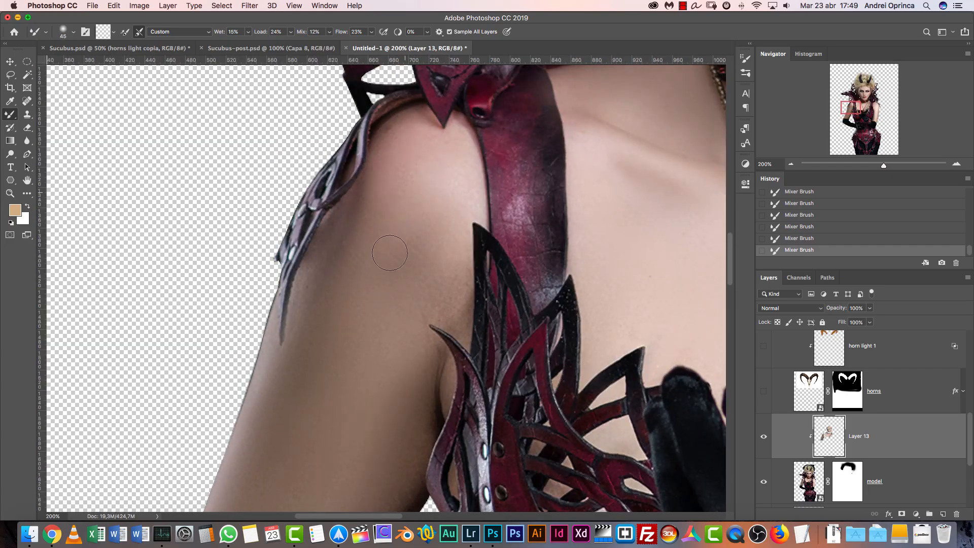
pyautogui.scroll(-5, 384, 243)
pyautogui.hscroll(-2, 385, 243)
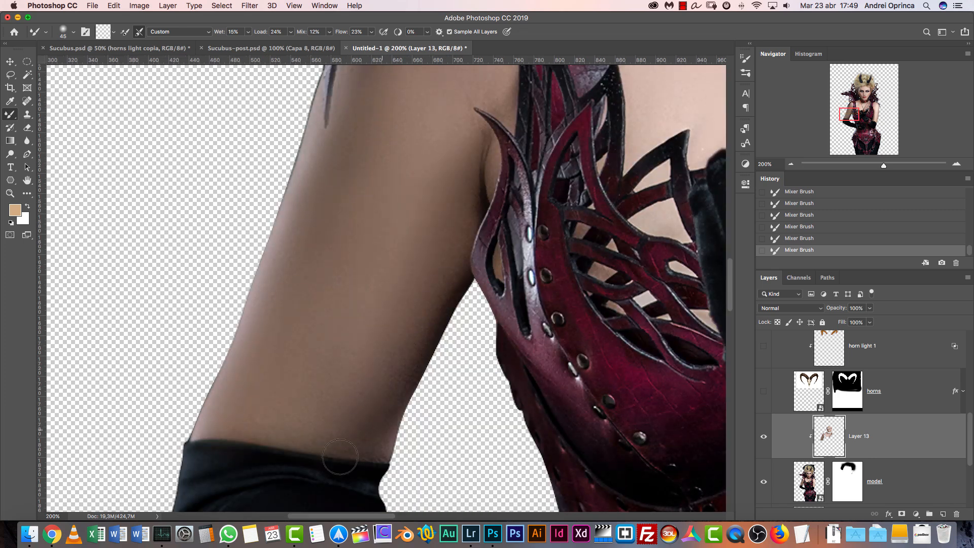
# Blend the skin on the image-right shoulder, using a larger brush for the broad area and a smaller one near its edges
pyautogui.scroll(5, 340, 139)
pyautogui.hscroll(4, 340, 139)
pyautogui.press(']')
pyautogui.press(']')
pyautogui.press(']')
pyautogui.press(']')
pyautogui.click(876, 109)
pyautogui.moveTo(387, 100); pyautogui.dragTo(404, 207)
pyautogui.press('[')
pyautogui.press('[')
pyautogui.press('[')
pyautogui.press('[')
pyautogui.moveTo(472, 213); pyautogui.dragTo(487, 238)
# Blend the upper part of the image-right arm beside the shoulder strap, finishing with a 50 px brush
pyautogui.press(']')
pyautogui.press(']')
pyautogui.press(']')
pyautogui.scroll(-5, 468, 240)
pyautogui.press('[')
pyautogui.press('[')
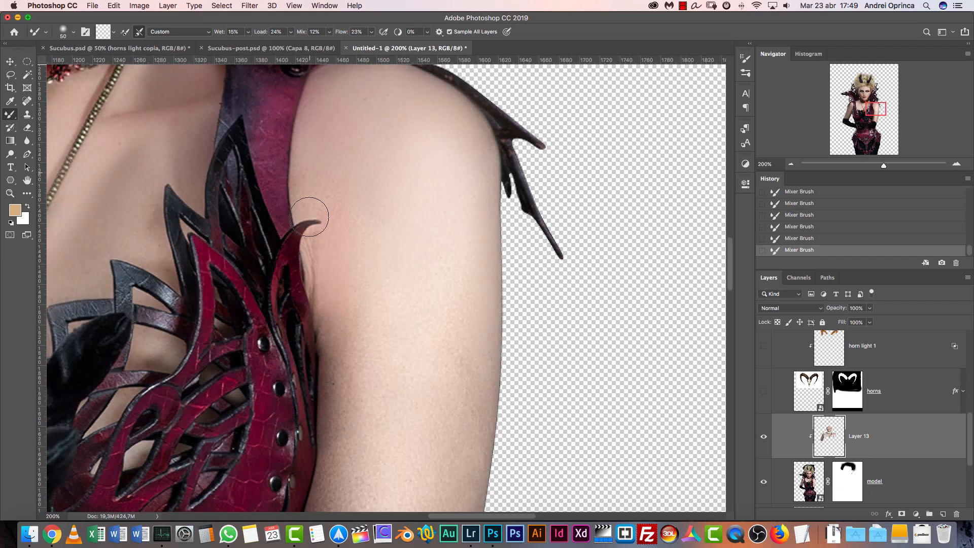
# Blend the lower part of the image-right arm down to the glove, and its edge beside the bodice with a 45 px brush
pyautogui.scroll(-5, 332, 232)
pyautogui.press(']')
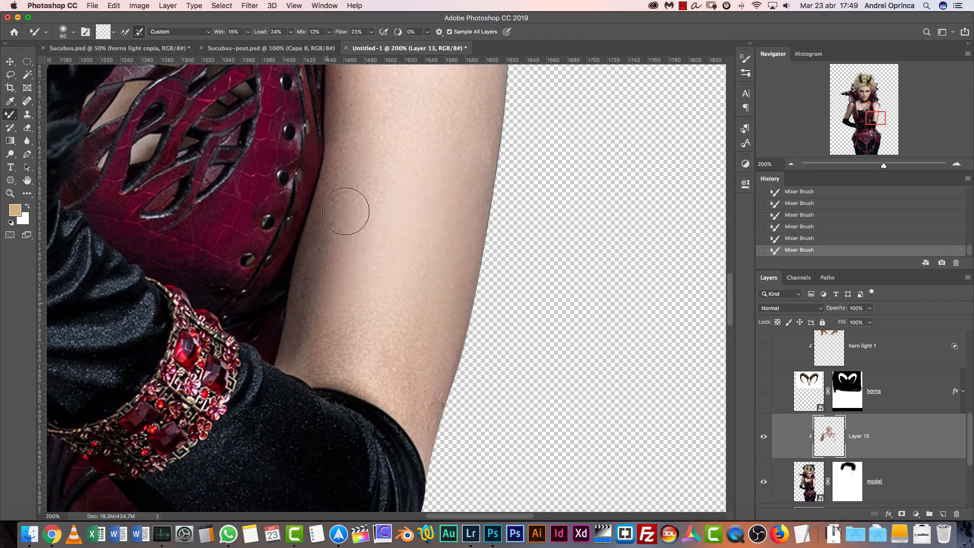
pyautogui.moveTo(415, 381)
pyautogui.mouseDown()
pyautogui.moveTo(318, 351)
pyautogui.moveTo(423, 405)
pyautogui.moveTo(298, 347)
pyautogui.mouseUp()
pyautogui.press('[')
pyautogui.press('[')
pyautogui.scroll(5, 442, 305)
pyautogui.press(']')
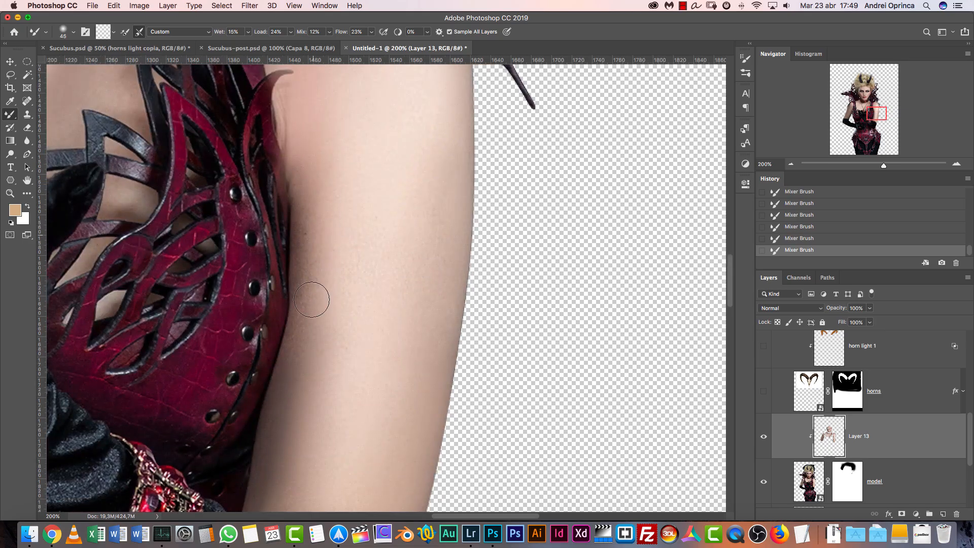
pyautogui.scroll(6, 318, 262)
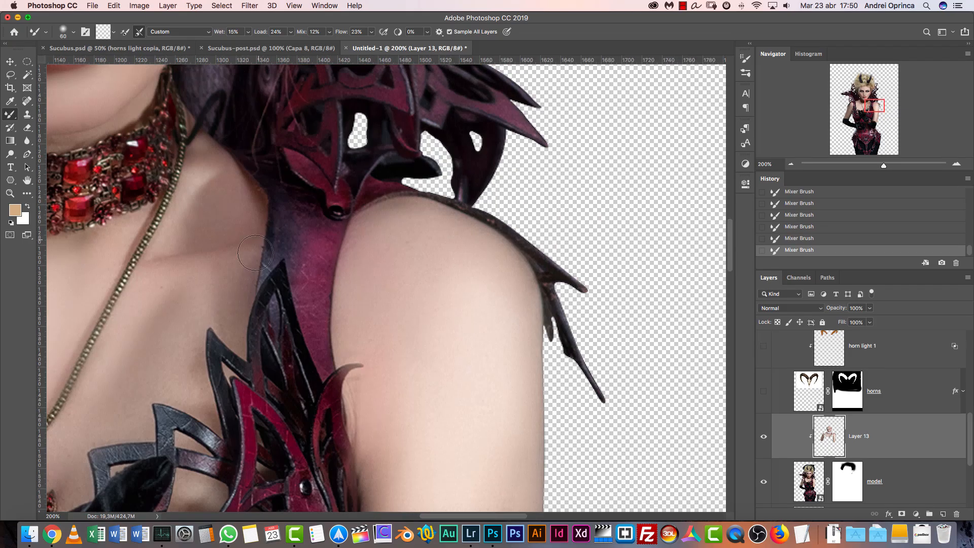
# Erase stray blended paint near the image-right arm with a 7 px eraser at 100% opacity
pyautogui.press('[')
pyautogui.press('e')
pyautogui.press('[')
pyautogui.press('[')
pyautogui.press('[')
pyautogui.press('[')
pyautogui.moveTo(338, 375); pyautogui.dragTo(359, 365)
pyautogui.click(359, 365)
pyautogui.click(358, 366)
pyautogui.click(357, 367)
pyautogui.click(355, 366)
pyautogui.click(353, 368)
# Examine the blended skin across the whole figure and up close on the face
pyautogui.moveTo(197, 112)
pyautogui.mouseDown()
pyautogui.moveTo(418, 406)
pyautogui.moveTo(550, 337)
pyautogui.mouseUp()
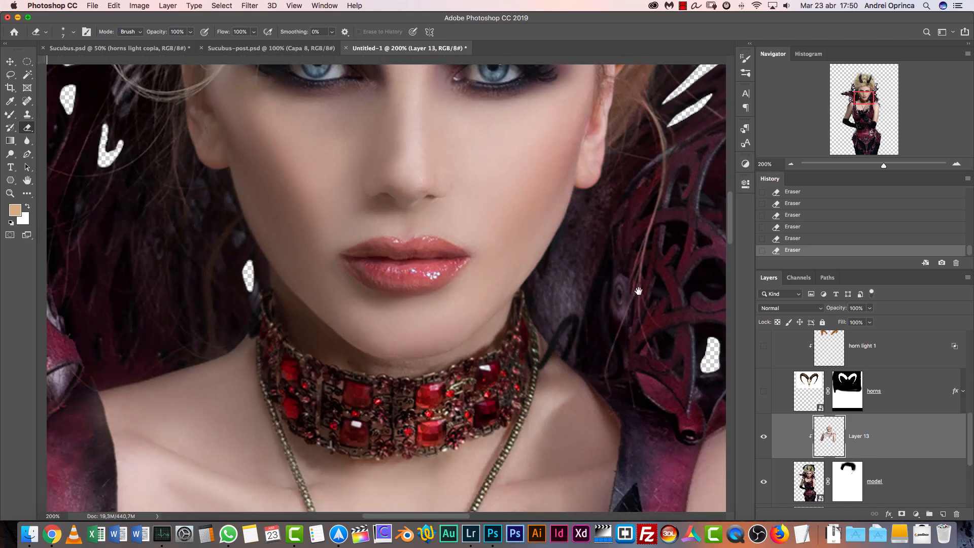
pyautogui.click(792, 165)
pyautogui.click(791, 164)
pyautogui.click(791, 165)
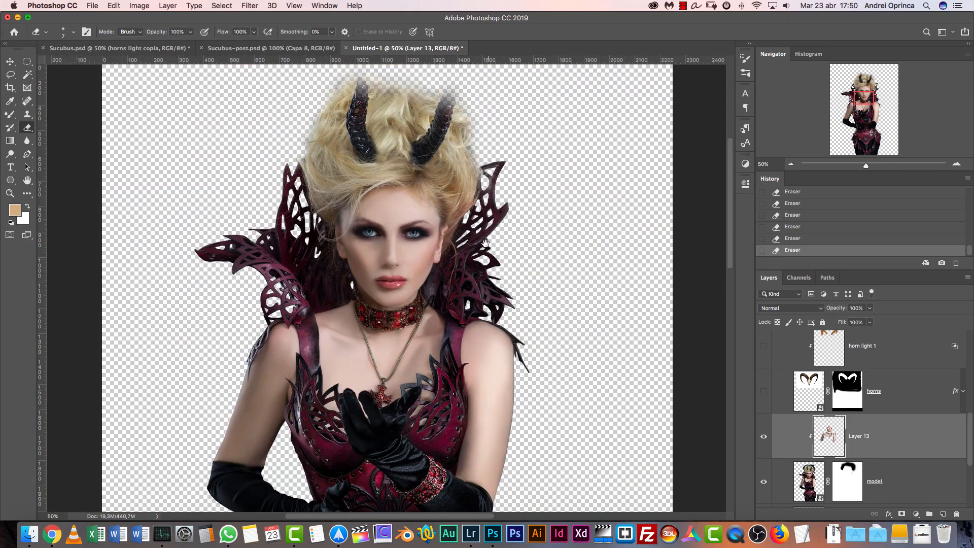
pyautogui.scroll(-5, 487, 256)
pyautogui.scroll(4, 483, 251)
pyautogui.press('cmd+1')
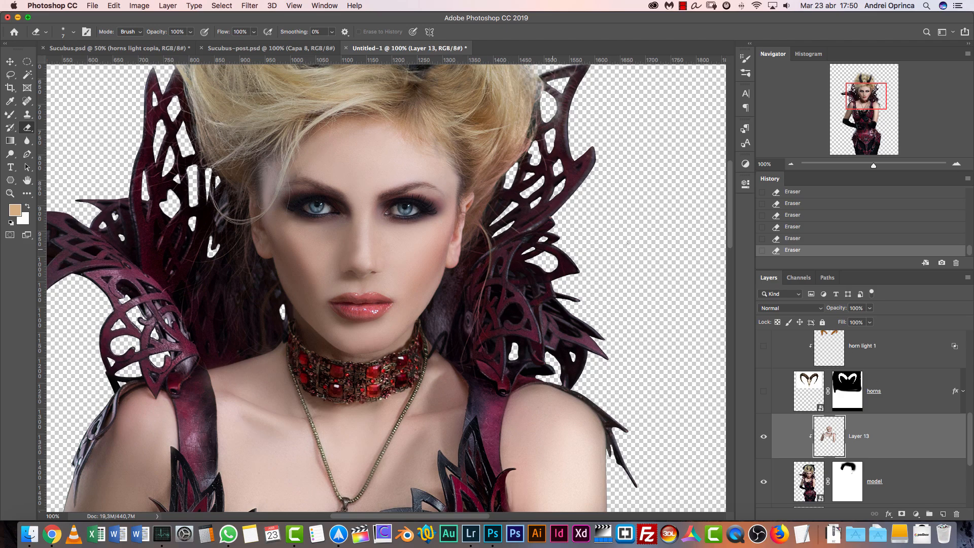
pyautogui.click(956, 164)
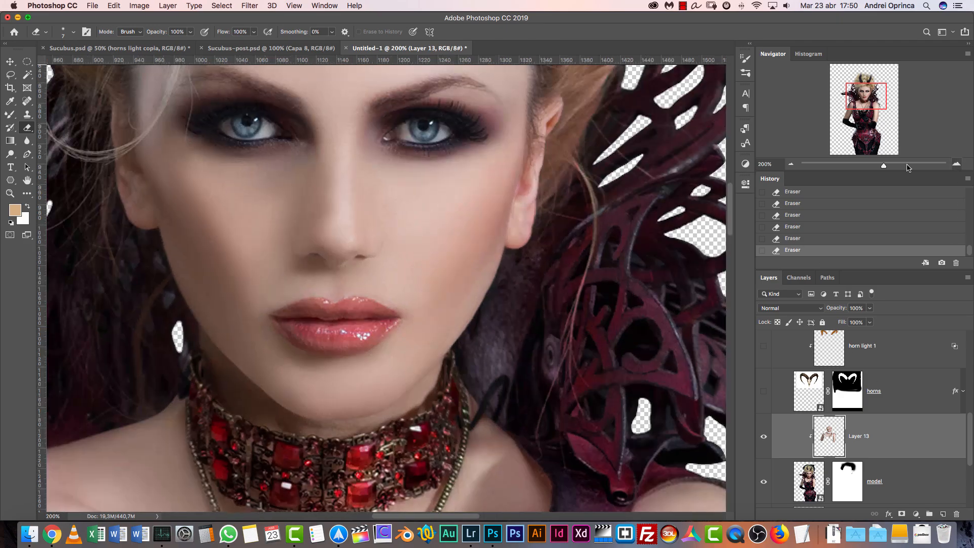
pyautogui.click(956, 164)
# Blend the skin along the bridge of the nose with the Mixer Brush and reduce the brush size
pyautogui.moveTo(355, 168); pyautogui.dragTo(303, 286)
pyautogui.press('b')
pyautogui.moveTo(308, 167); pyautogui.dragTo(318, 209)
pyautogui.moveTo(320, 152)
pyautogui.mouseDown()
pyautogui.moveTo(299, 329)
pyautogui.moveTo(317, 351)
pyautogui.mouseUp()
pyautogui.press('[')
pyautogui.press('[')
pyautogui.press('[')
# Undo the latest nose strokes and blend the lower bridge of the nose with a 20 px brush
pyautogui.press('super+z')
pyautogui.press('super+z')
pyautogui.press('super+z')
pyautogui.press('super+z')
pyautogui.press('super+z')
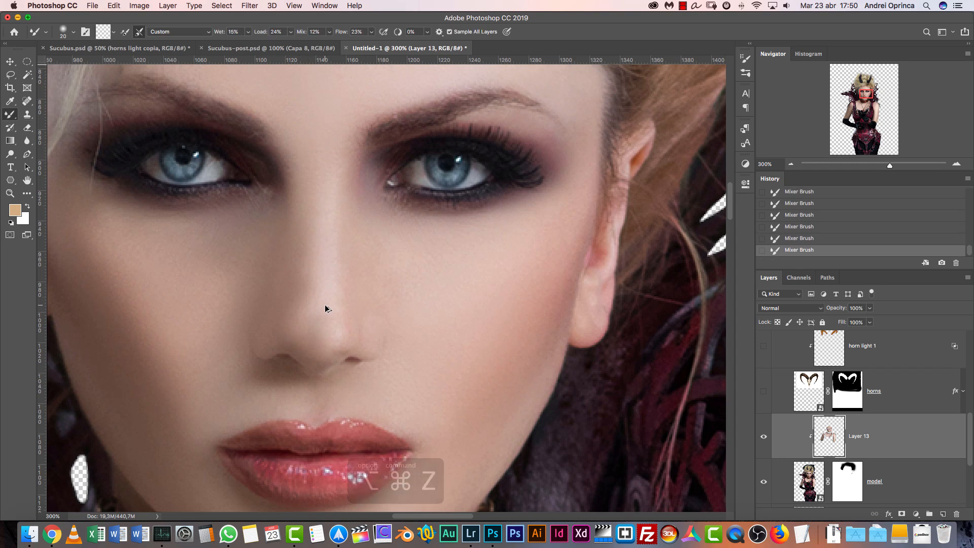
pyautogui.press('super+z')
pyautogui.moveTo(324, 309); pyautogui.dragTo(329, 322)
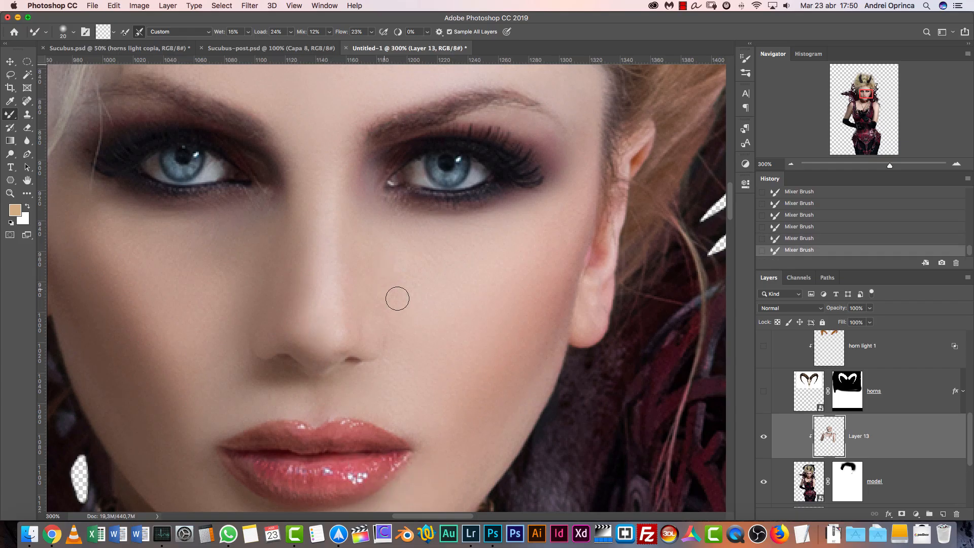
# Add a Hue/Saturation adjustment layer directly above Layer 13 and clip it to the layers below
pyautogui.click(917, 514)
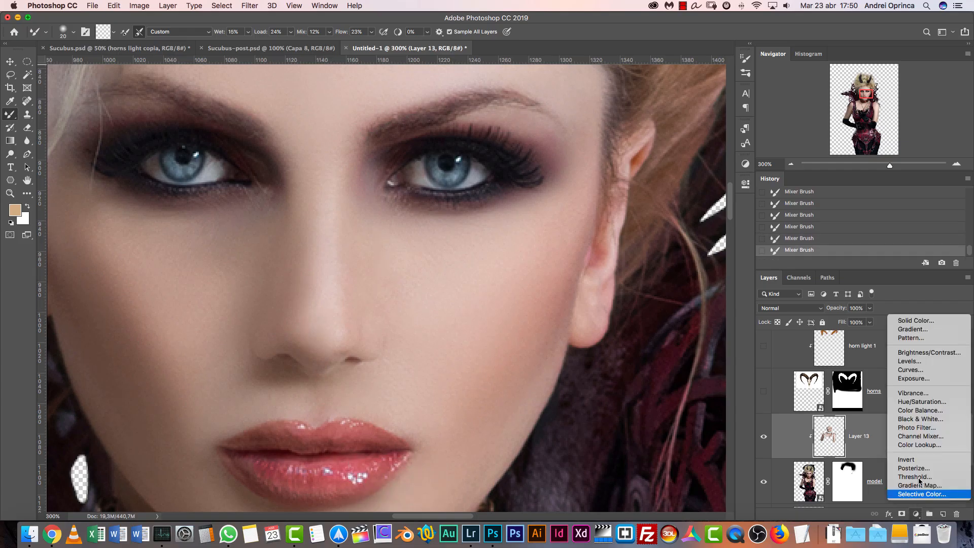
pyautogui.click(917, 402)
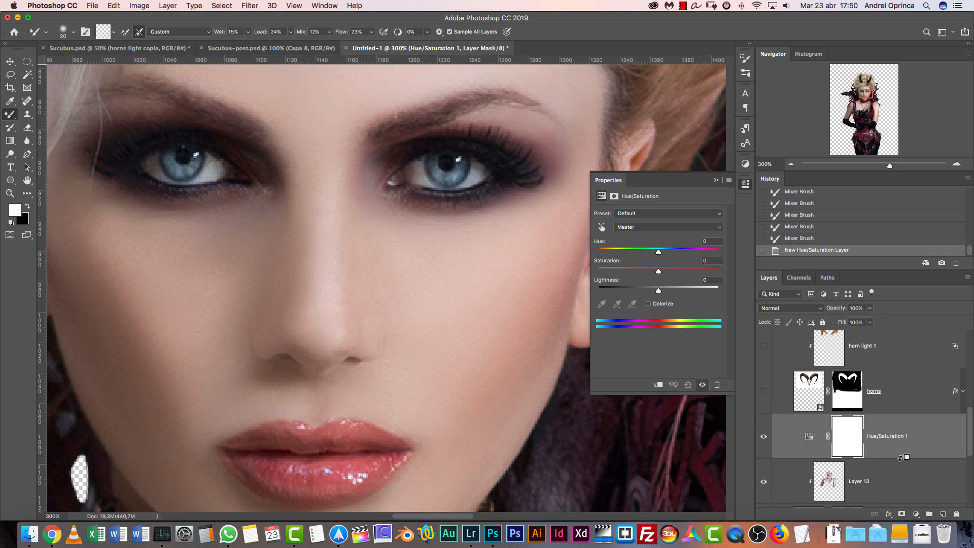
pyautogui.keyDown('alt'); pyautogui.click(900, 458); pyautogui.keyUp('alt')
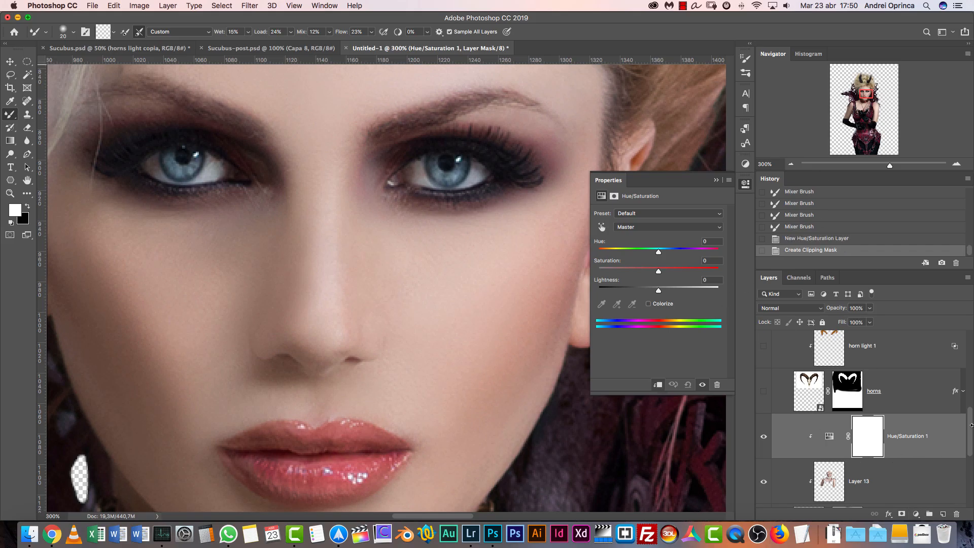
# Release the clipping mask of Layer 13 and rename that layer smooth
pyautogui.scroll(-3, 956, 455)
pyautogui.keyDown('alt'); pyautogui.click(912, 438); pyautogui.keyUp('alt')
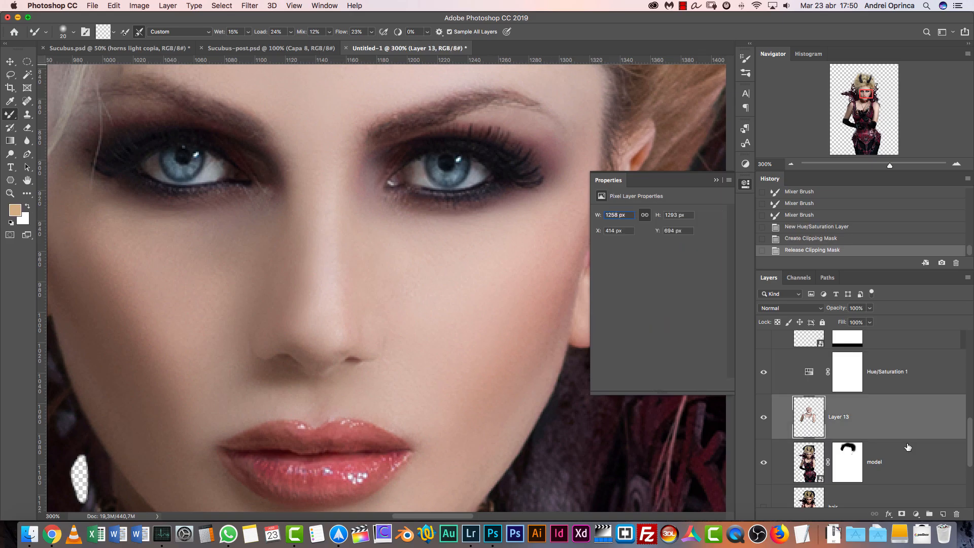
pyautogui.click(900, 371)
pyautogui.doubleClick(842, 417)
pyautogui.press('Return')
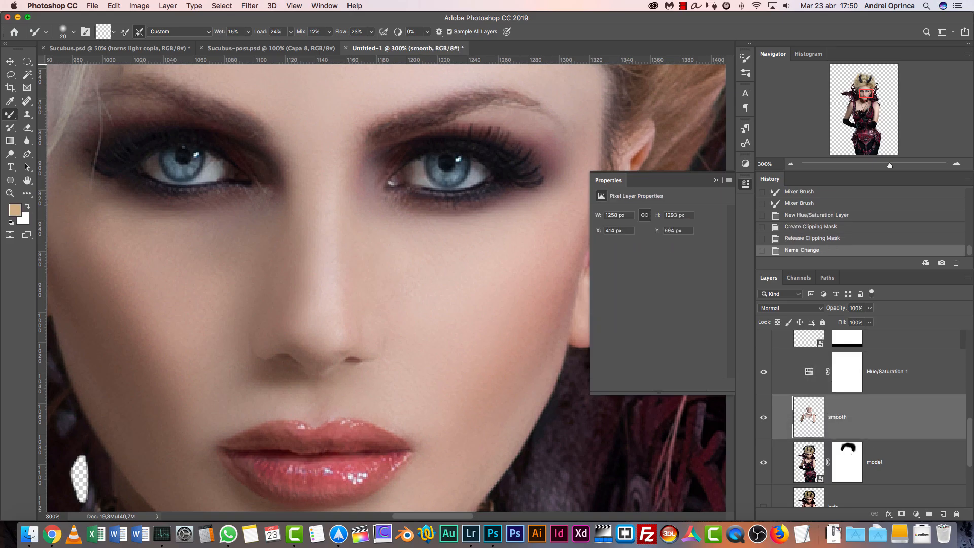
# Clip the Hue/Saturation 1 layer to the smooth layer and set its Master saturation to -50
pyautogui.click(925, 390)
pyautogui.keyDown('alt'); pyautogui.click(920, 391); pyautogui.keyUp('alt')
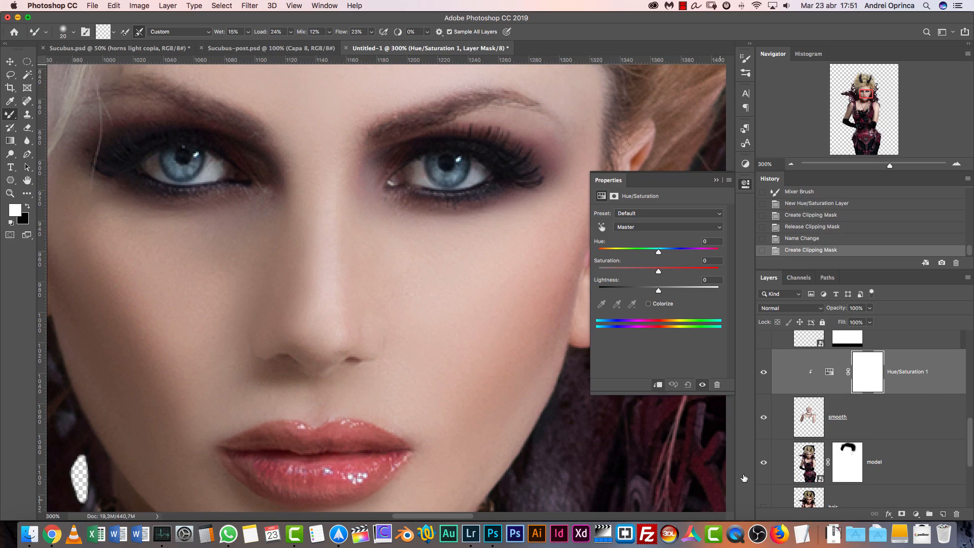
pyautogui.click(791, 165)
pyautogui.click(791, 165)
pyautogui.click(790, 165)
pyautogui.moveTo(659, 272); pyautogui.dragTo(628, 271)
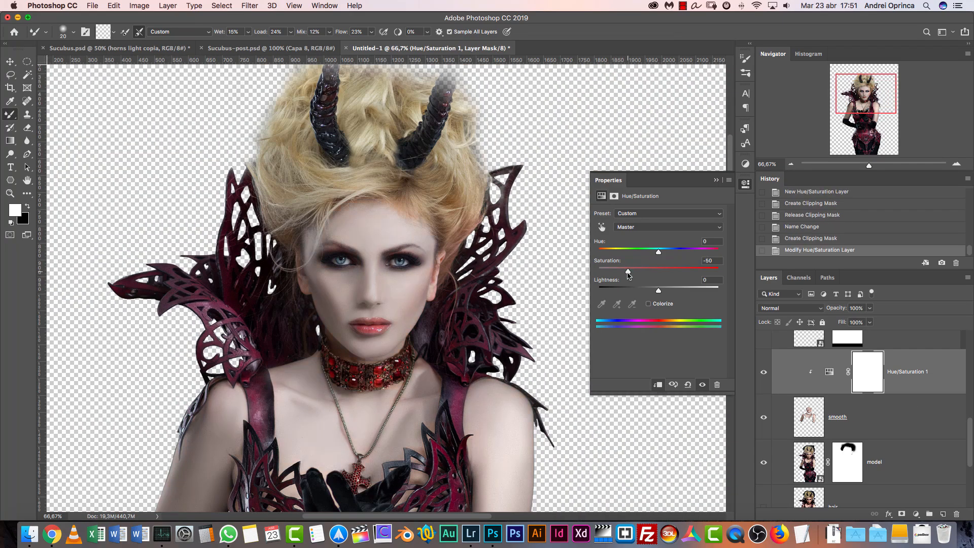
pyautogui.moveTo(423, 411); pyautogui.dragTo(449, 340)
# Clip the smooth layer to the model layer and reset the Hue/Saturation 1 adjustment to its defaults
pyautogui.keyDown('alt'); pyautogui.click(898, 437); pyautogui.keyUp('alt')
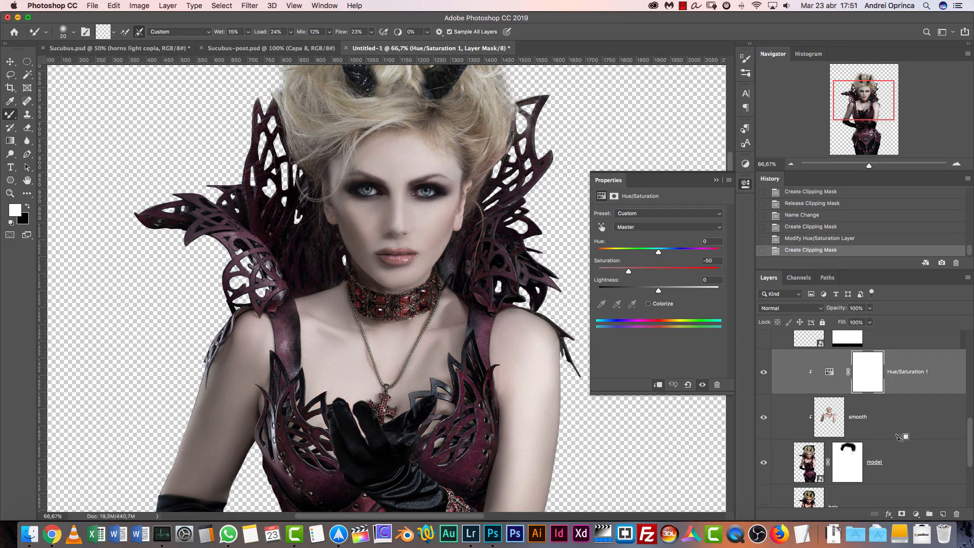
pyautogui.click(908, 409)
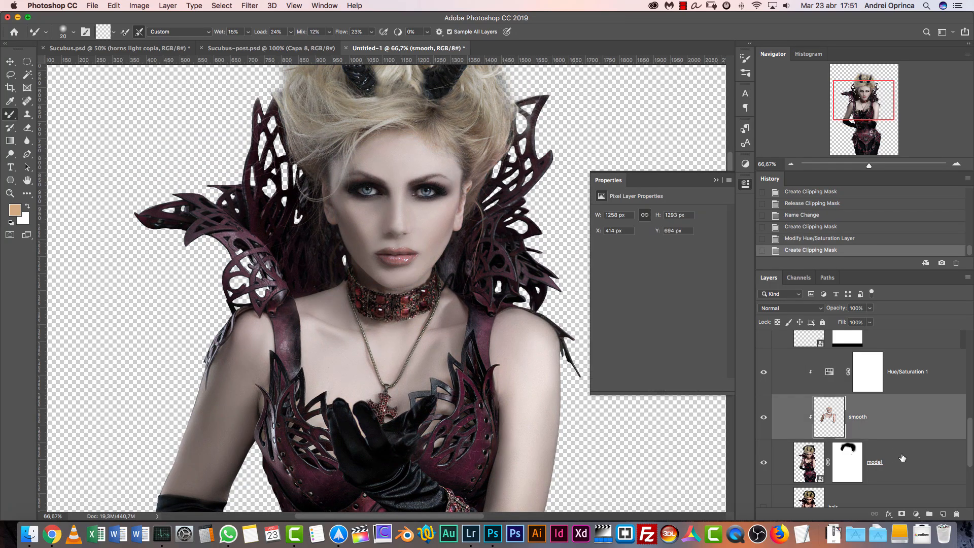
pyautogui.click(922, 381)
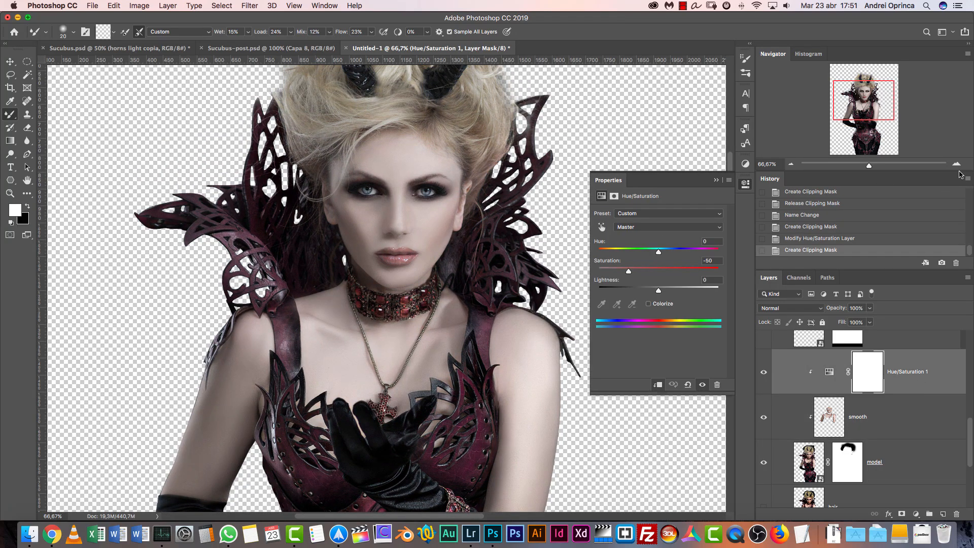
pyautogui.click(690, 385)
# Use the on-image adjustment on the cheek skin to lower the Reds saturation to -37
pyautogui.moveTo(501, 244); pyautogui.dragTo(516, 309)
pyautogui.keyDown('super'); pyautogui.click(399, 304); pyautogui.keyUp('super')
pyautogui.press('super+space')
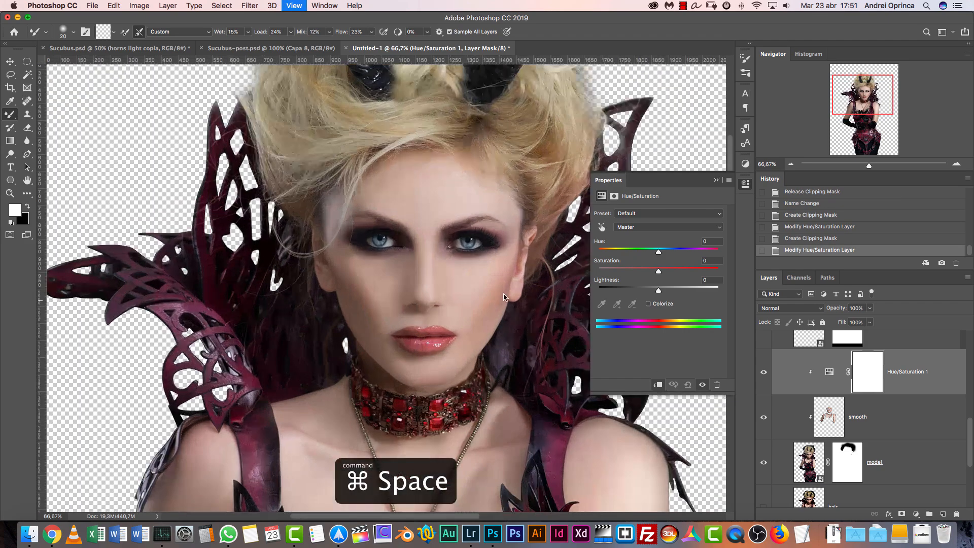
pyautogui.press('super+space')
pyautogui.moveTo(398, 305); pyautogui.dragTo(365, 246)
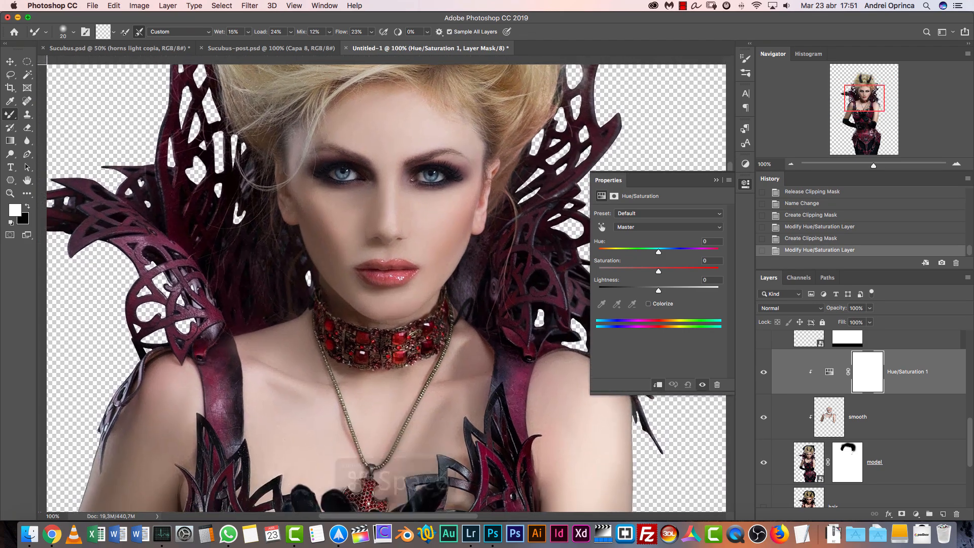
pyautogui.click(603, 228)
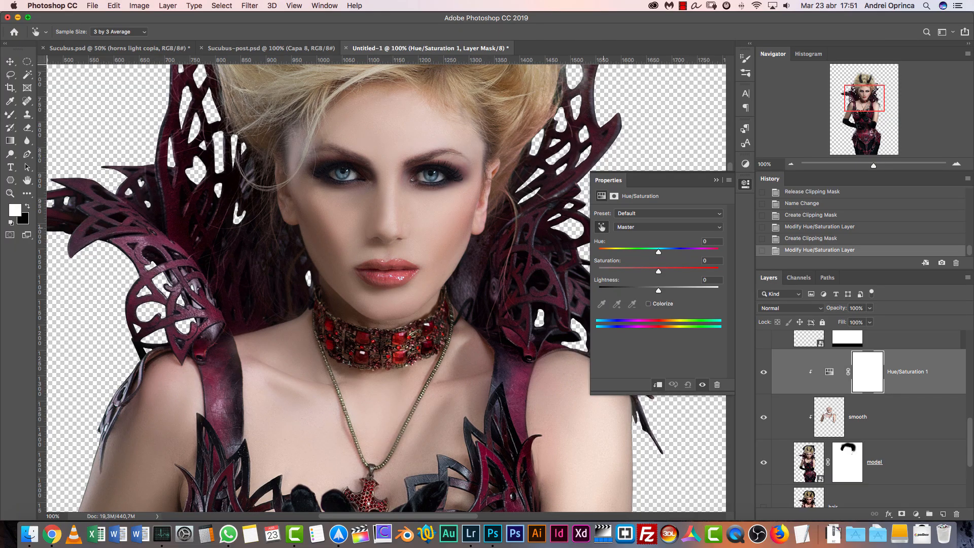
pyautogui.click(445, 232)
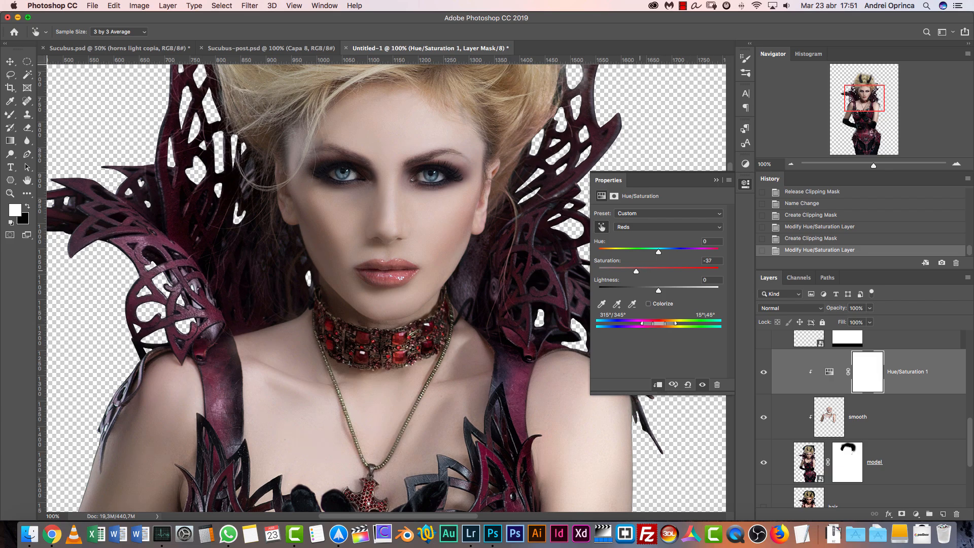
# Try a Reds saturation of -50, shift the affected color range to 343°/4° and 35°/56°, and readjust the saturation
pyautogui.scroll(-10, 385, 287)
pyautogui.press('super+r')
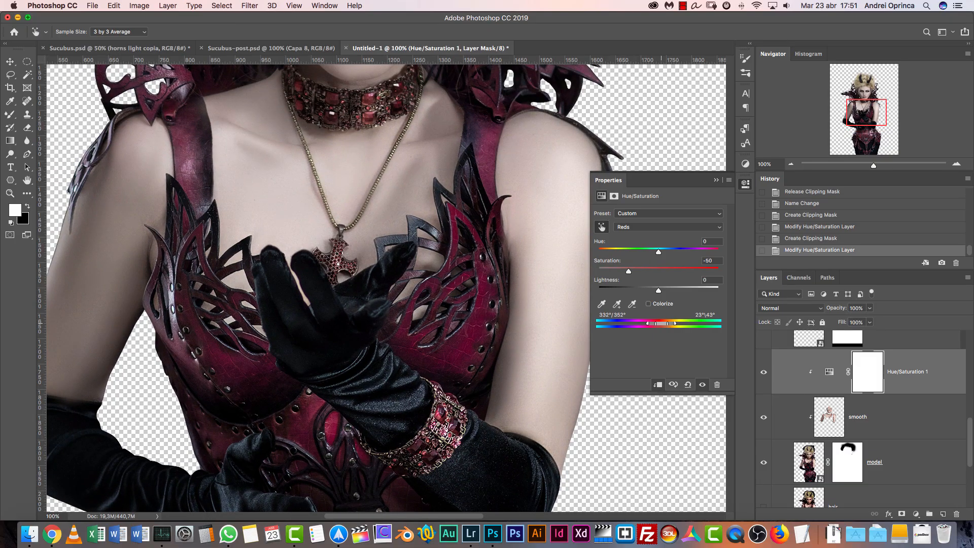
pyautogui.moveTo(665, 324); pyautogui.dragTo(680, 324)
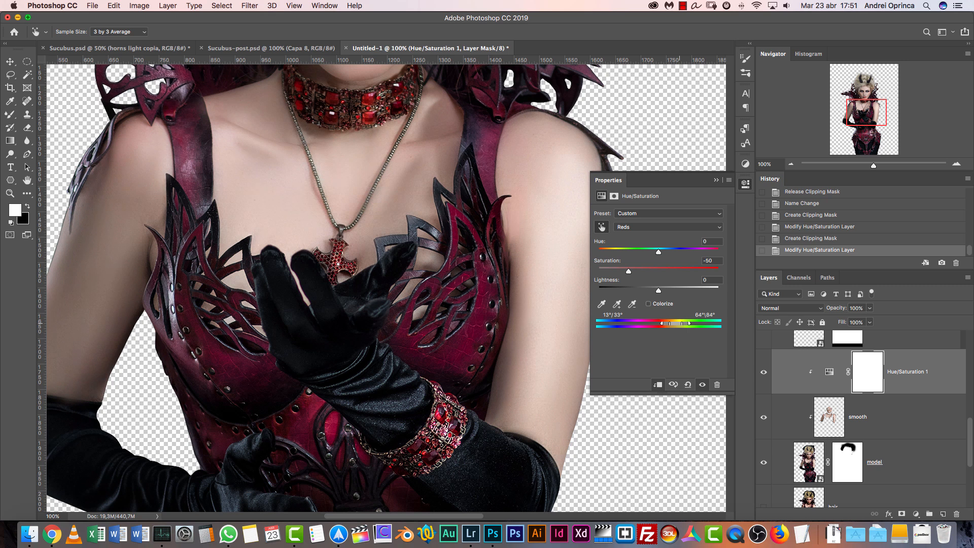
pyautogui.scroll(10, 386, 287)
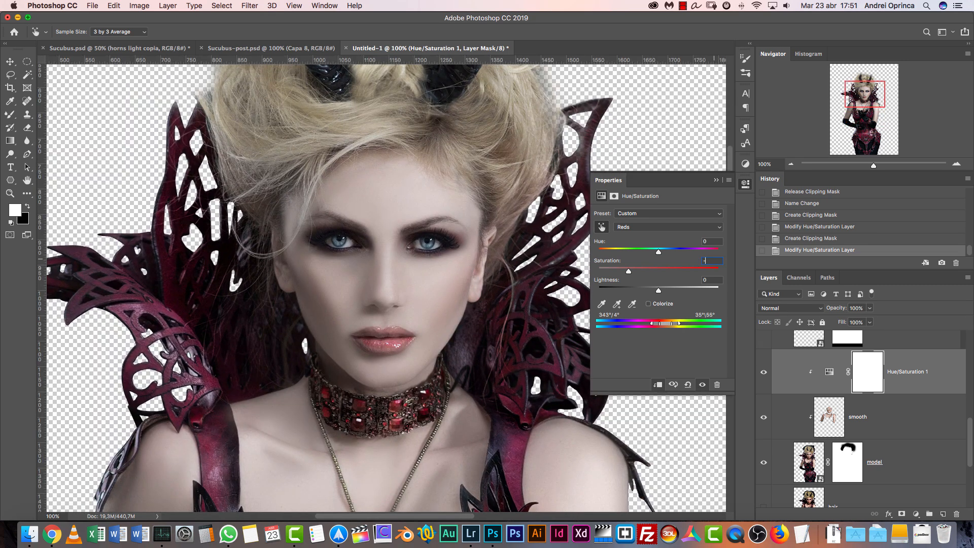
pyautogui.click(724, 181)
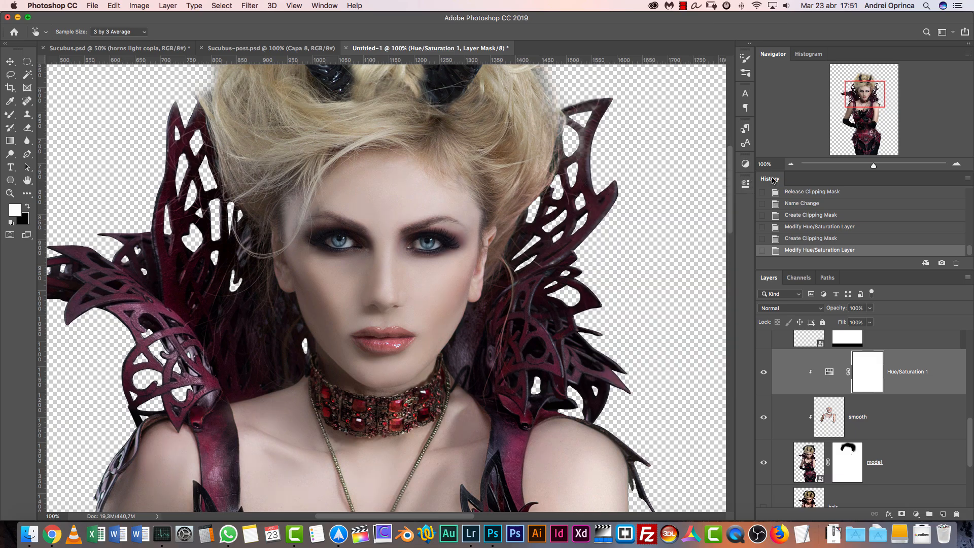
# Check the desaturated skin at different zoom levels and add a second Hue/Saturation adjustment layer above Hue/Saturation 1
pyautogui.press('super+minus')
pyautogui.press('super+minus')
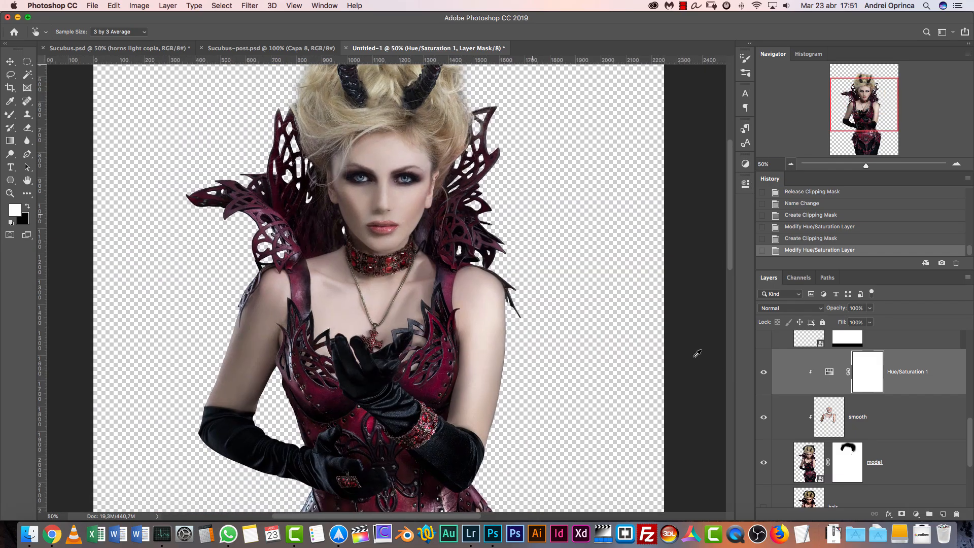
pyautogui.press('super+1')
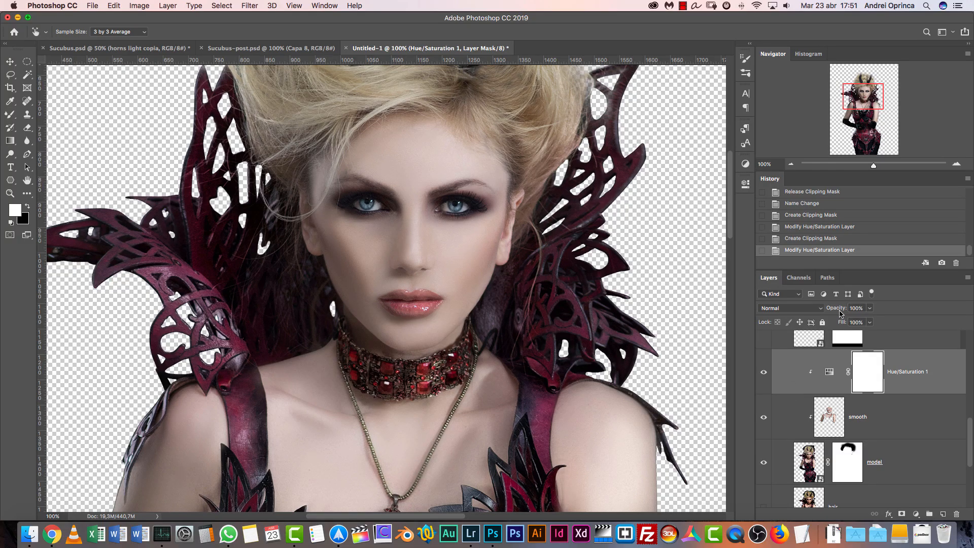
pyautogui.click(956, 165)
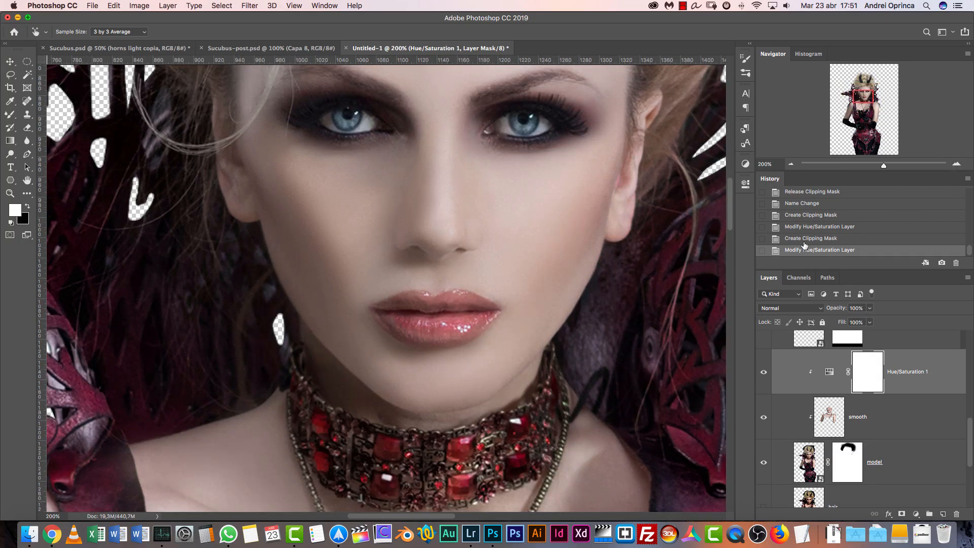
pyautogui.moveTo(972, 436); pyautogui.dragTo(973, 416)
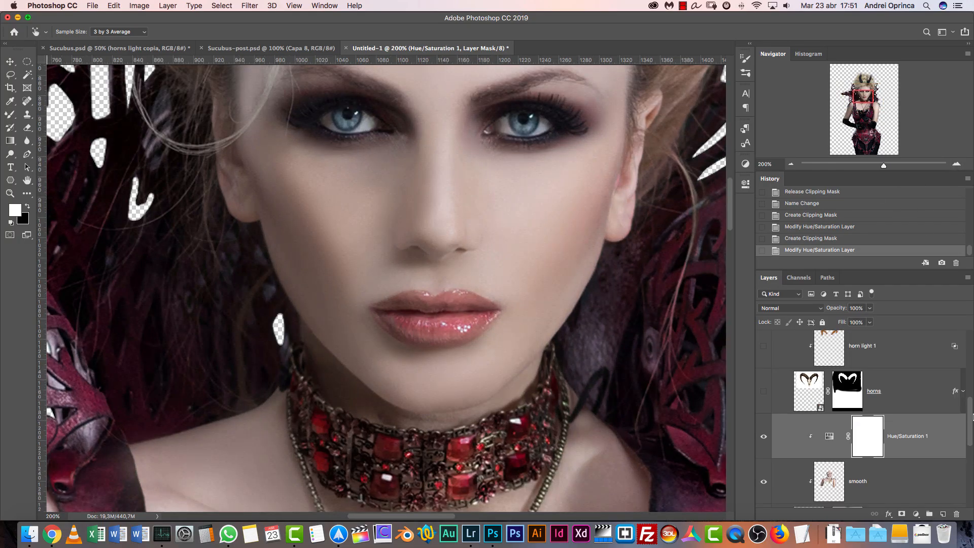
pyautogui.click(945, 457)
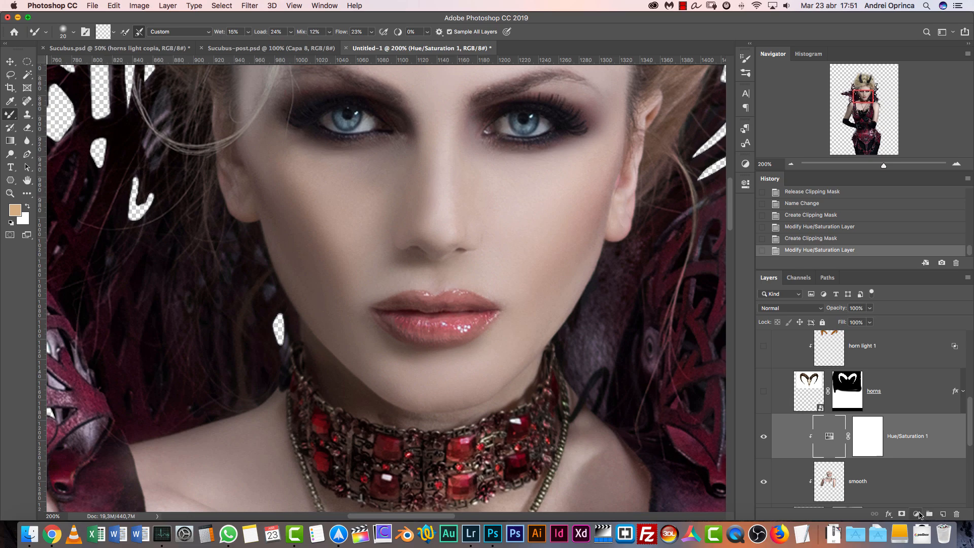
pyautogui.click(915, 514)
pyautogui.click(923, 401)
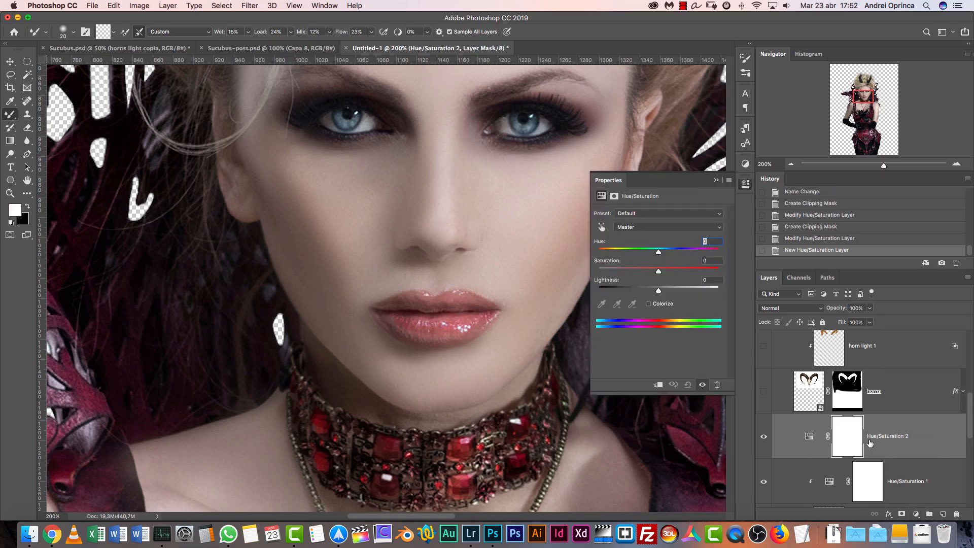
# Set the saturation of Hue/Saturation 2 to -82 and invert its layer mask to black
pyautogui.moveTo(658, 271); pyautogui.dragTo(609, 272)
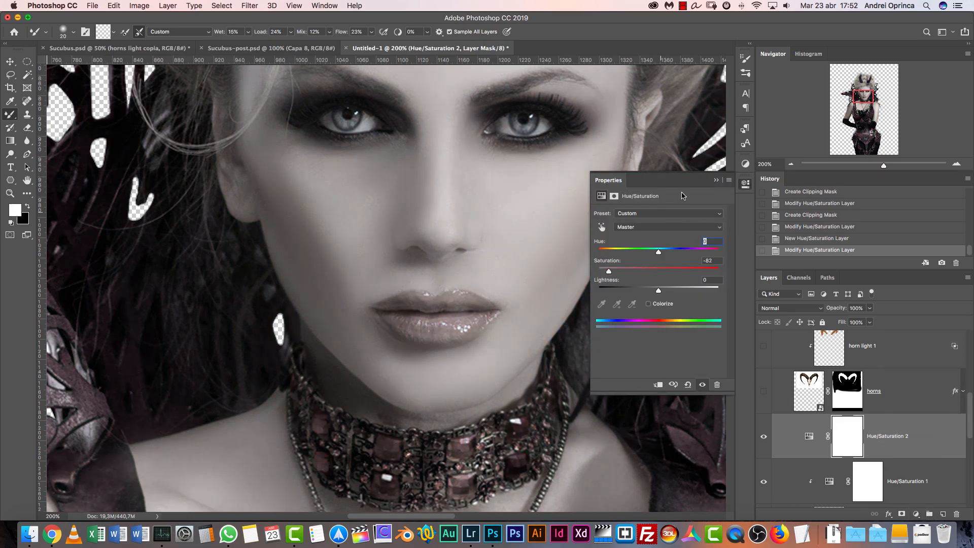
pyautogui.click(709, 181)
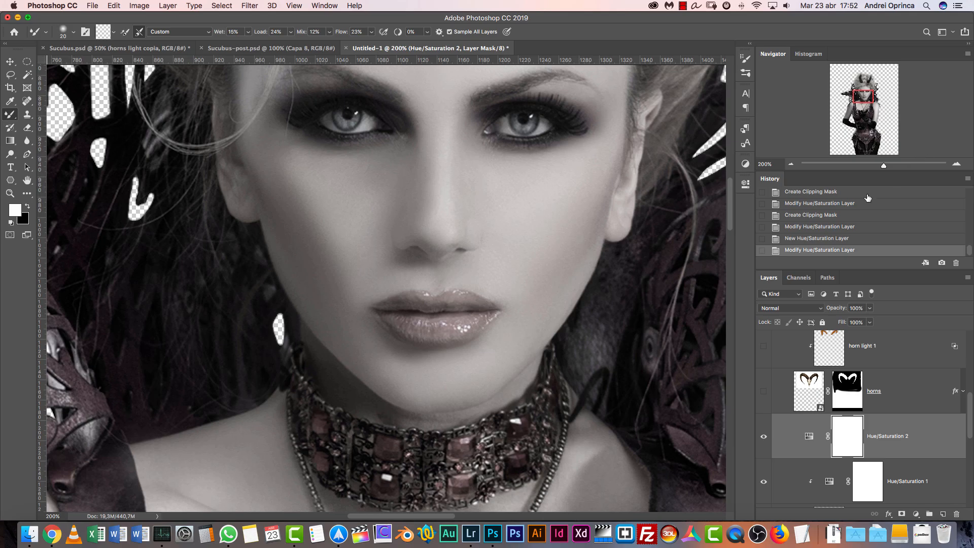
pyautogui.press('super+i')
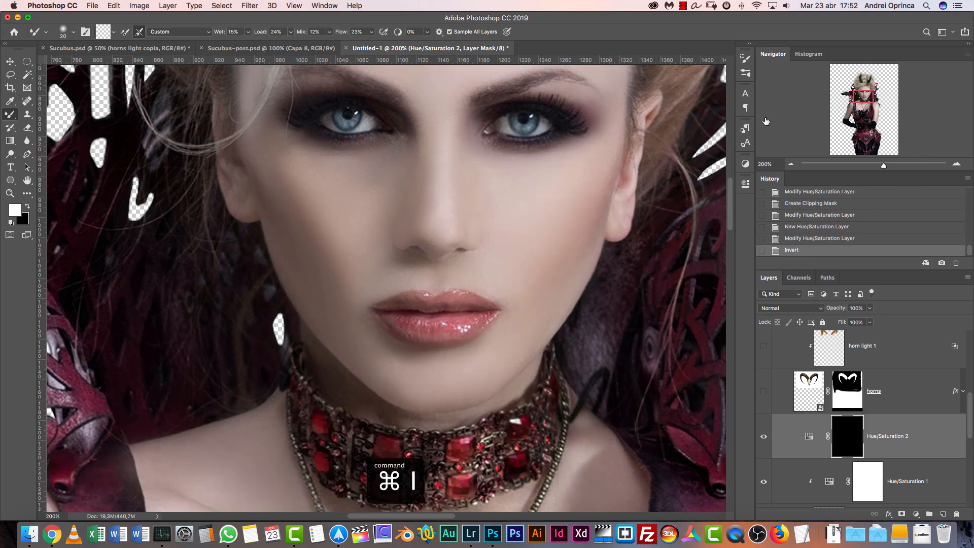
# Set the saturation of the Hue/Saturation 2 adjustment layer to -100
pyautogui.click(957, 164)
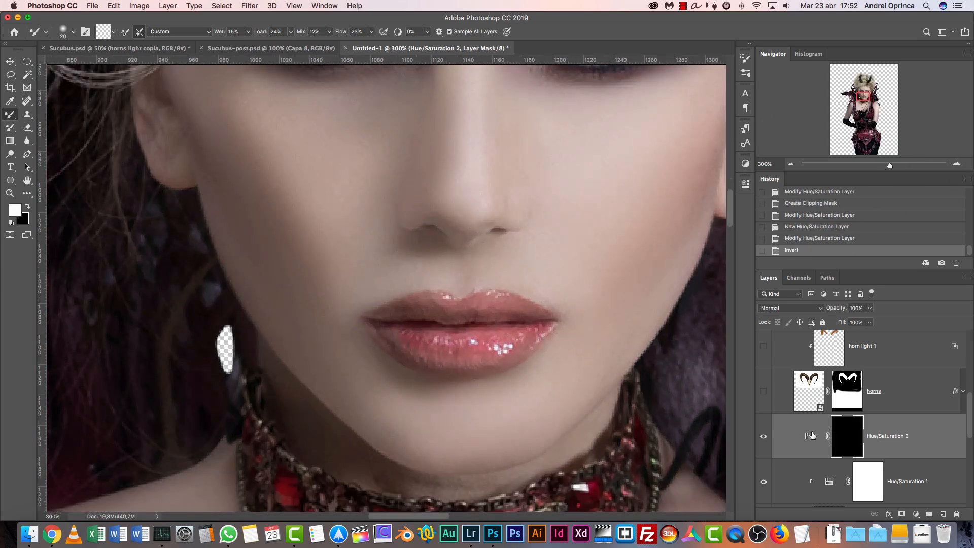
pyautogui.doubleClick(810, 435)
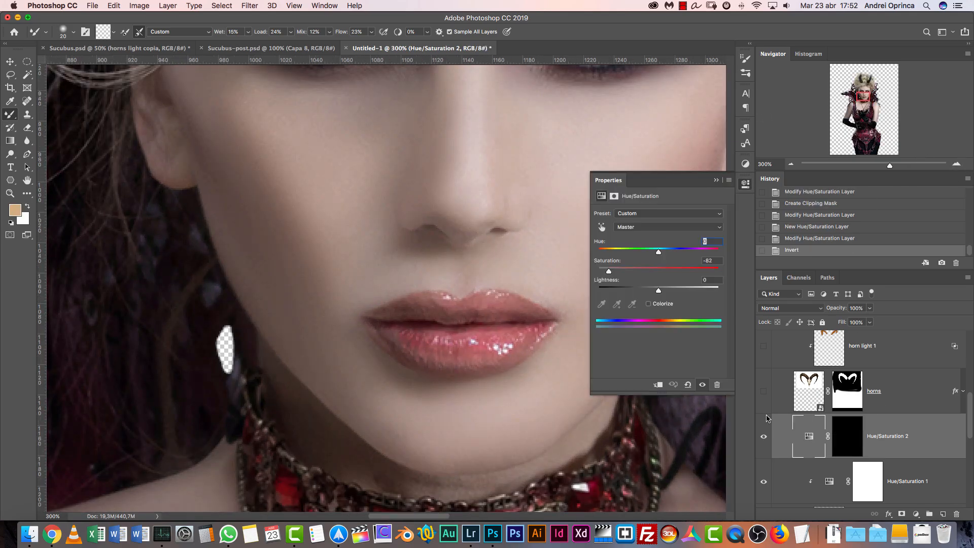
pyautogui.click(716, 180)
# Paint the lips with white on the Hue/Saturation 2 layer mask using the regular Brush tool instead of the Mixer Brush
pyautogui.click(835, 429)
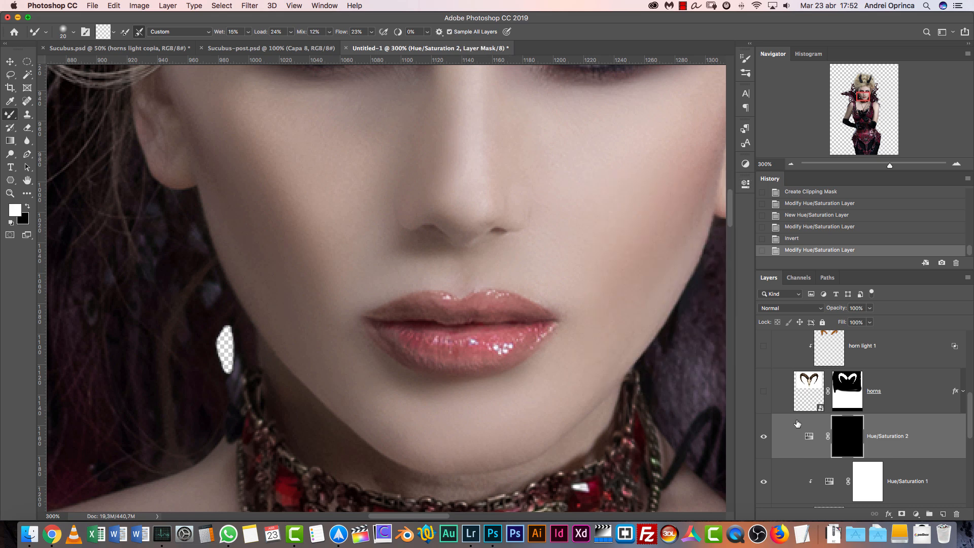
pyautogui.rightClick(481, 305)
pyautogui.click(583, 336)
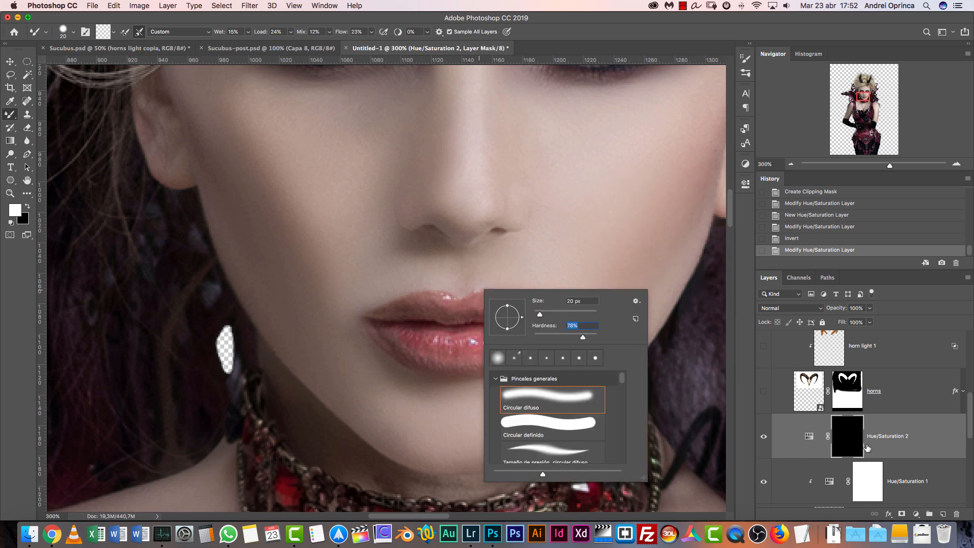
pyautogui.click(855, 438)
pyautogui.press('[')
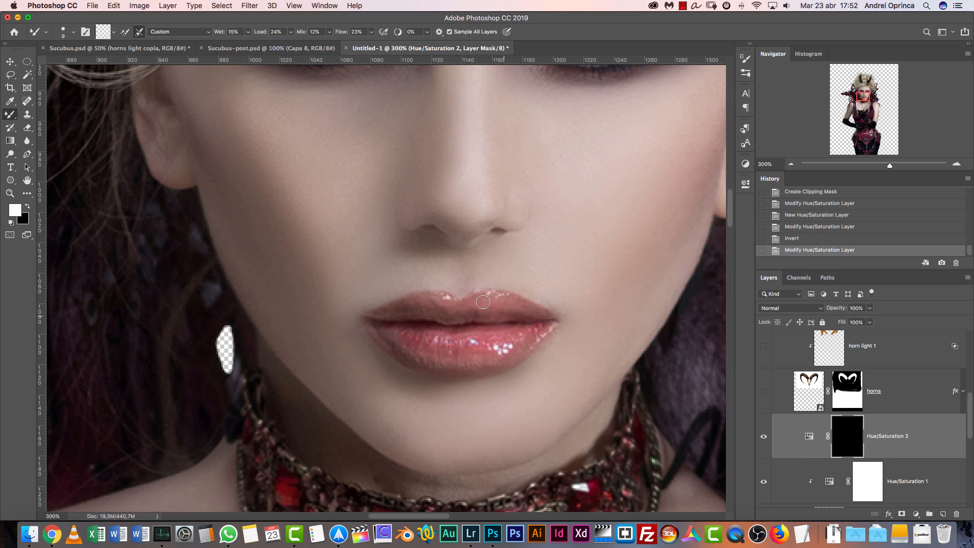
pyautogui.moveTo(13, 116); pyautogui.dragTo(40, 117)
pyautogui.press('[')
pyautogui.press('[')
pyautogui.press('[')
pyautogui.press('[')
pyautogui.press('[')
pyautogui.press('[')
pyautogui.press('[')
pyautogui.press('[')
pyautogui.press('[')
pyautogui.press('[')
pyautogui.press('[')
pyautogui.press('[')
pyautogui.press('[')
pyautogui.press('[')
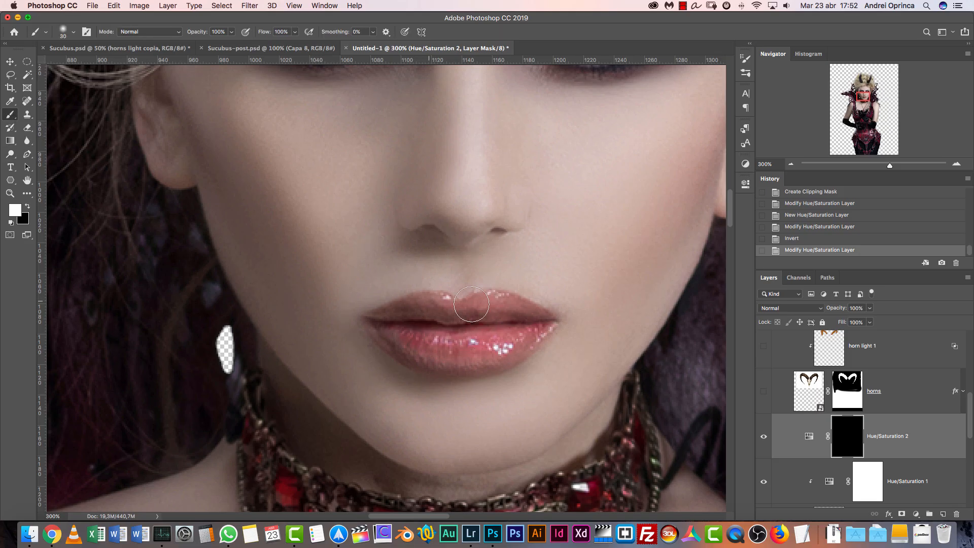
pyautogui.moveTo(514, 315); pyautogui.dragTo(487, 308)
pyautogui.moveTo(516, 314); pyautogui.dragTo(491, 301)
pyautogui.moveTo(507, 302)
pyautogui.mouseDown()
pyautogui.moveTo(473, 310)
pyautogui.moveTo(510, 301)
pyautogui.moveTo(543, 319)
pyautogui.moveTo(497, 351)
pyautogui.moveTo(433, 351)
pyautogui.moveTo(441, 315)
pyautogui.moveTo(532, 331)
pyautogui.moveTo(486, 367)
pyautogui.moveTo(398, 347)
pyautogui.moveTo(441, 343)
pyautogui.moveTo(381, 317)
pyautogui.moveTo(428, 305)
pyautogui.moveTo(404, 307)
pyautogui.moveTo(541, 319)
pyautogui.moveTo(528, 314)
pyautogui.moveTo(528, 336)
pyautogui.moveTo(457, 360)
pyautogui.moveTo(406, 350)
pyautogui.moveTo(384, 333)
pyautogui.mouseUp()
# Refine the lip edges on the mask with a slightly harder 20 px brush
pyautogui.press(']')
pyautogui.press(']')
pyautogui.press(']')
pyautogui.rightClick(447, 306)
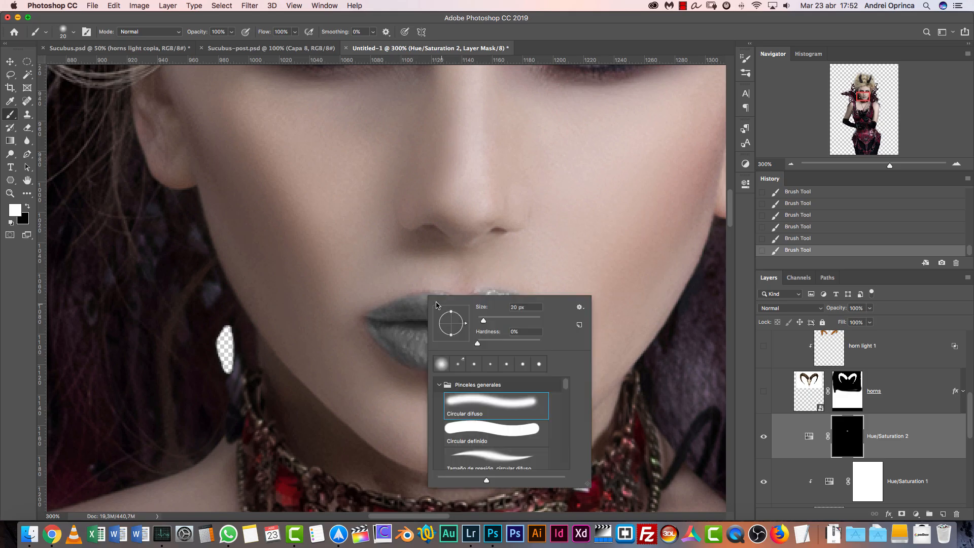
pyautogui.click(496, 343)
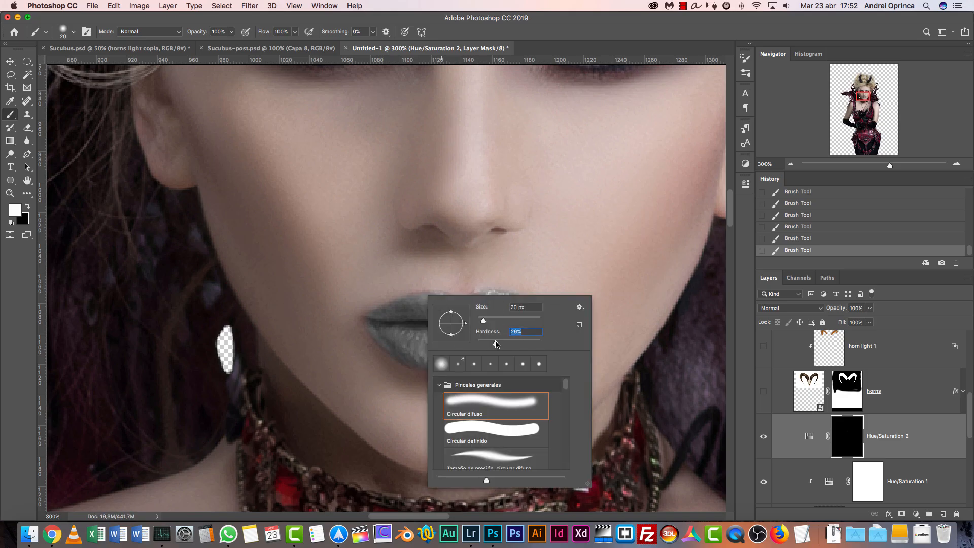
pyautogui.click(415, 335)
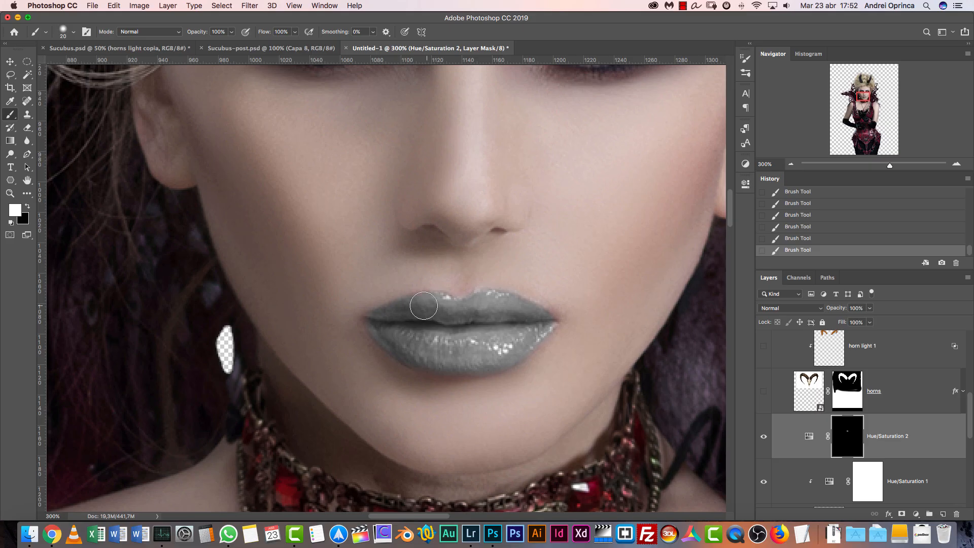
# Darken the lips by setting the lightness of Hue/Saturation 2 to -55
pyautogui.doubleClick(809, 437)
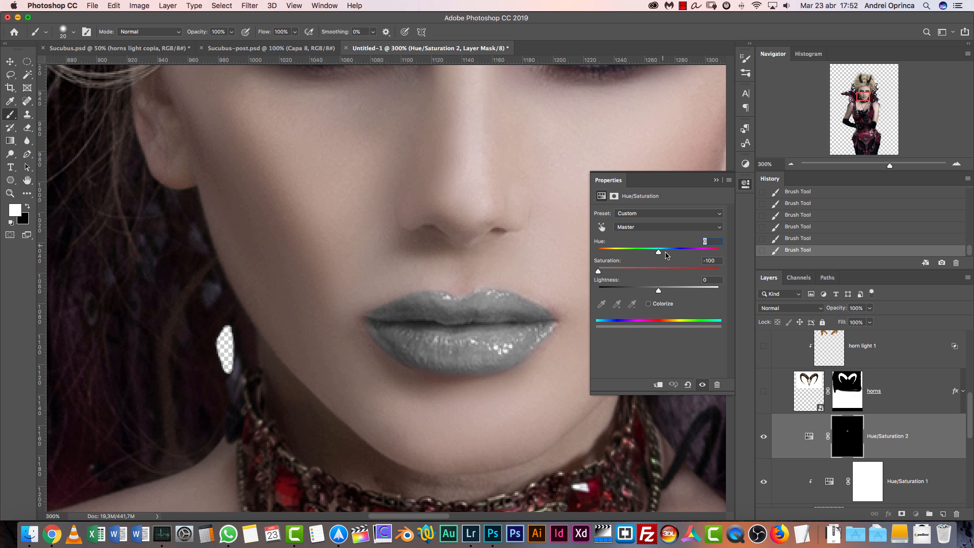
pyautogui.moveTo(651, 293); pyautogui.dragTo(625, 298)
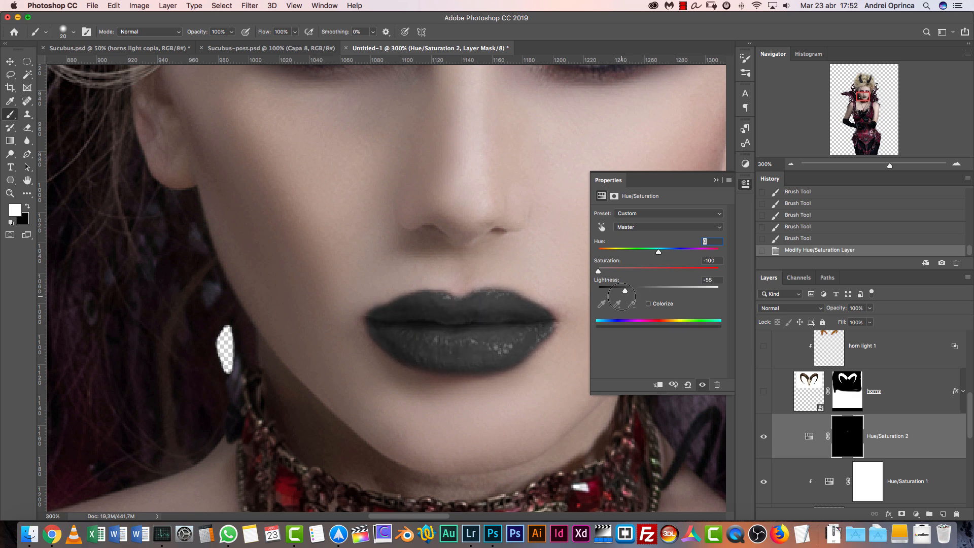
pyautogui.click(717, 181)
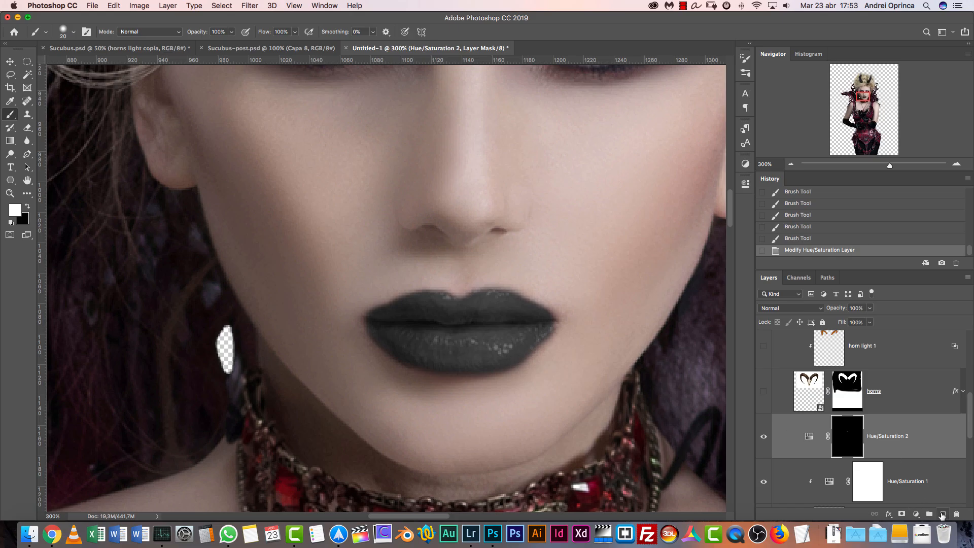
# Add a Levels adjustment layer above Hue/Saturation 2 and replace its mask with a copy of the lip mask
pyautogui.click(916, 515)
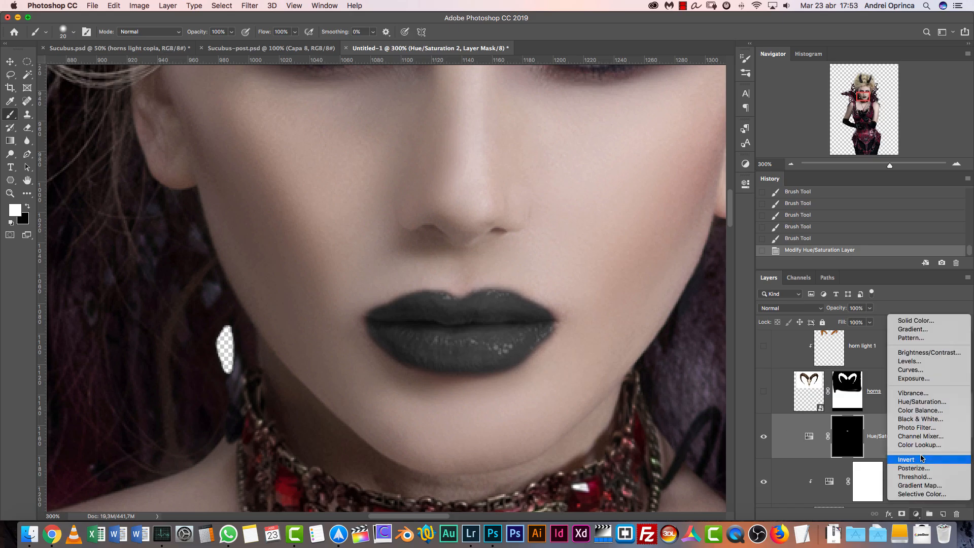
pyautogui.click(908, 361)
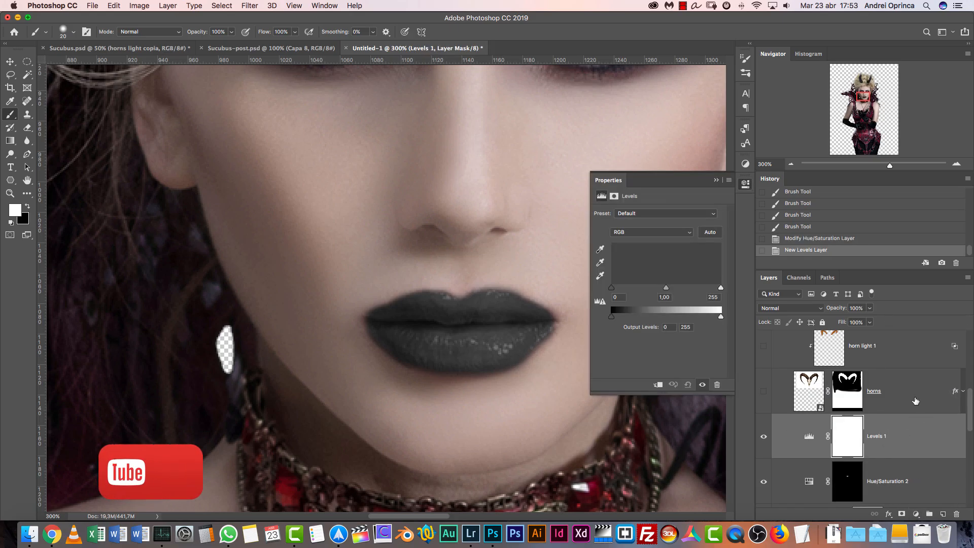
pyautogui.moveTo(857, 477); pyautogui.dragTo(844, 450)
pyautogui.click(563, 181)
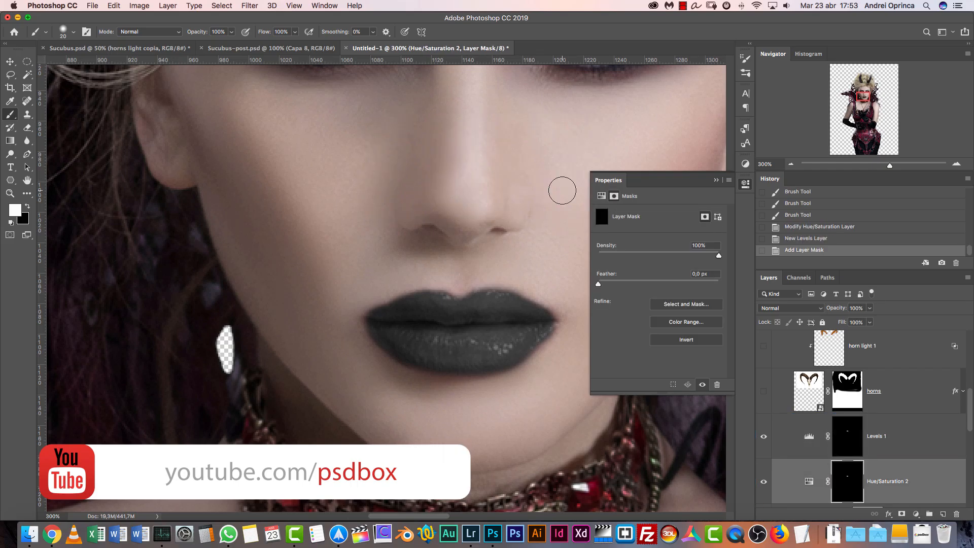
# Brighten the lip highlights with the white input level of Levels 1 and set the Hue/Saturation 2 lightness to -65
pyautogui.click(810, 438)
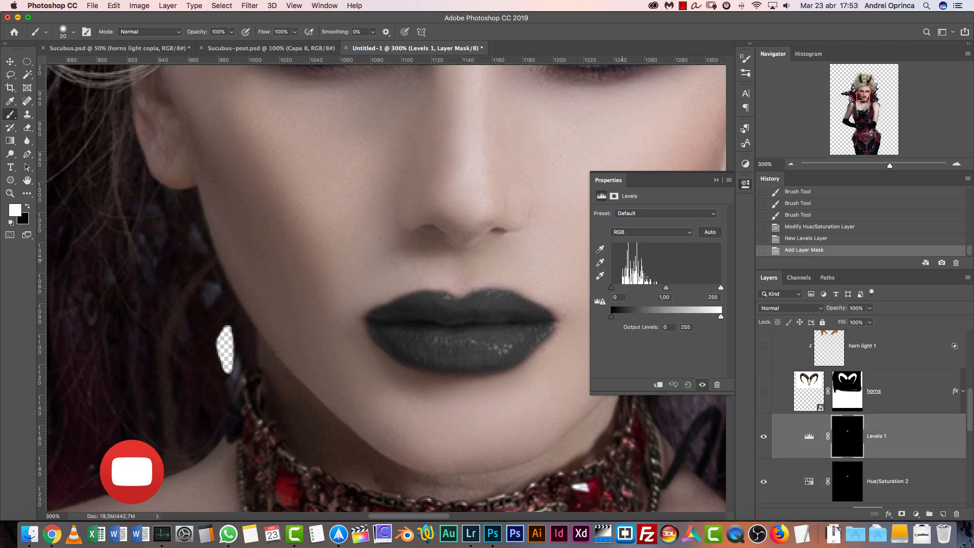
pyautogui.moveTo(721, 288); pyautogui.dragTo(621, 292)
pyautogui.click(812, 482)
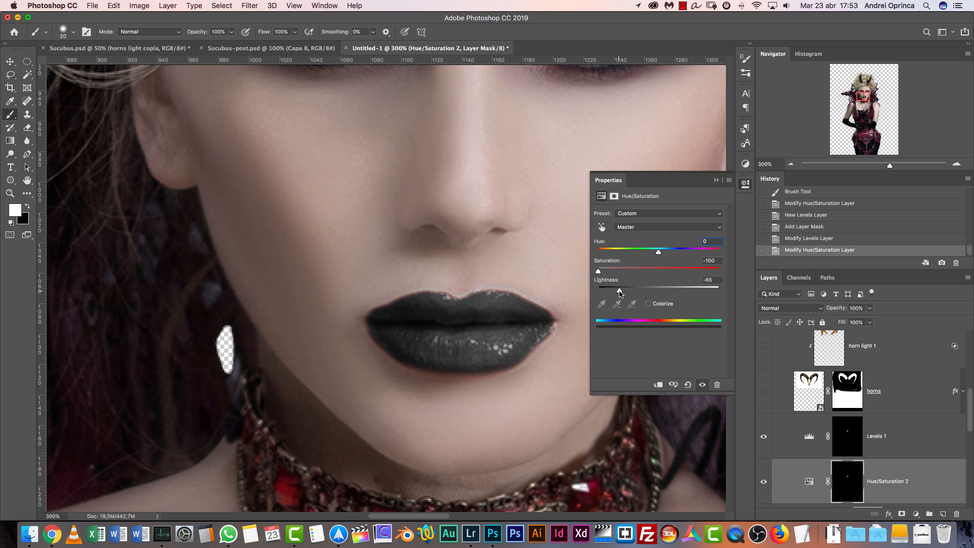
pyautogui.click(716, 180)
# Compare the lips at 100% zoom with the Hue/Saturation 2 and Levels 1 layers hidden and shown
pyautogui.click(791, 164)
pyautogui.click(791, 164)
pyautogui.click(764, 482)
pyautogui.click(764, 482)
pyautogui.click(765, 437)
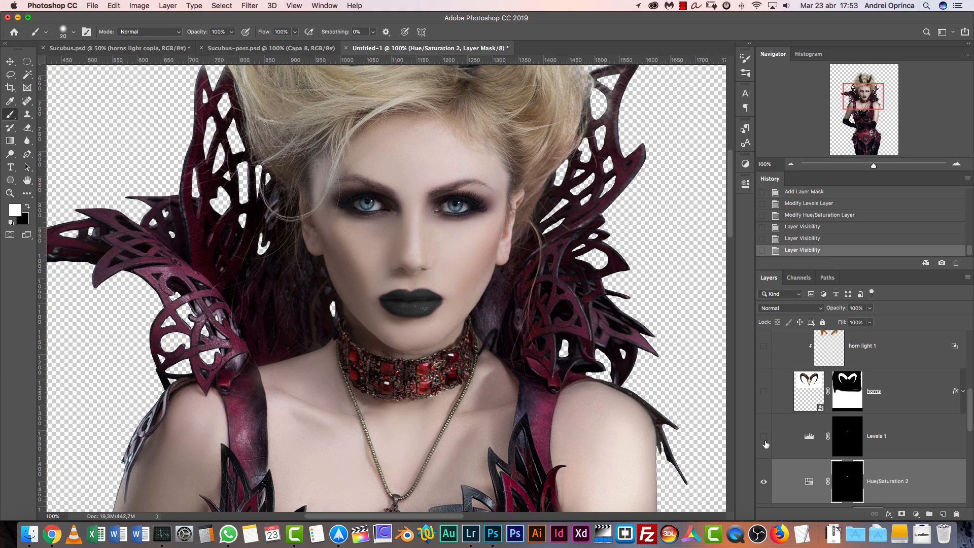
pyautogui.click(764, 437)
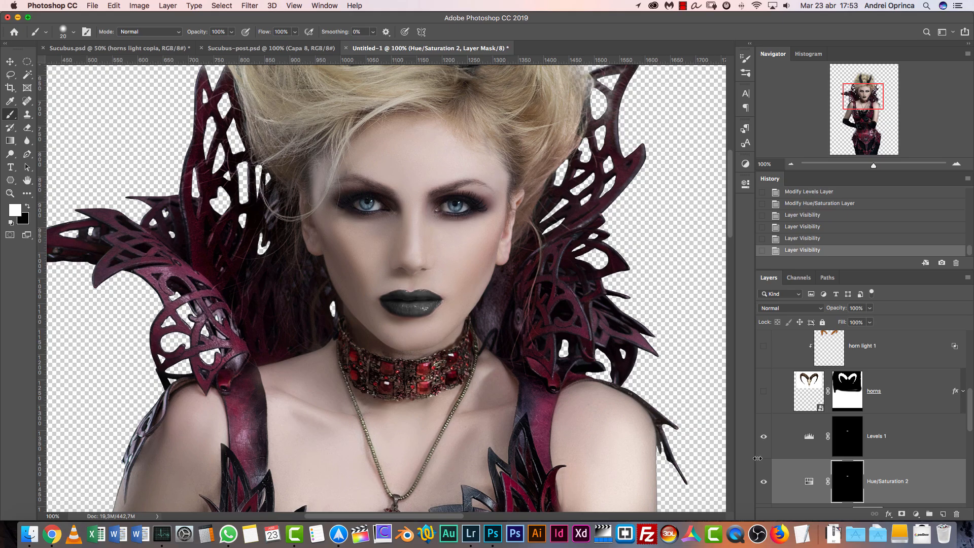
# Show all the other layers of the composition again from the Levels 1 layer
pyautogui.moveTo(866, 94); pyautogui.dragTo(867, 103)
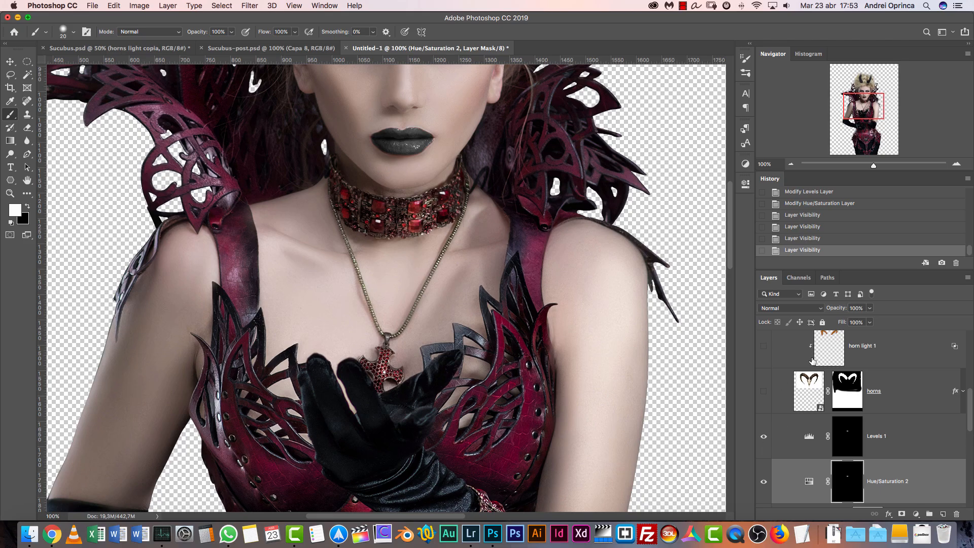
pyautogui.rightClick(764, 437)
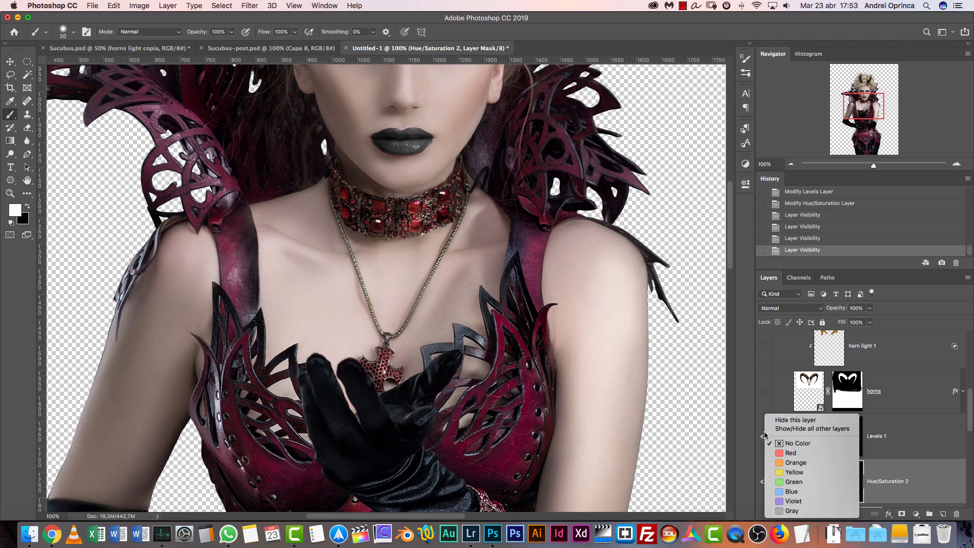
pyautogui.click(786, 428)
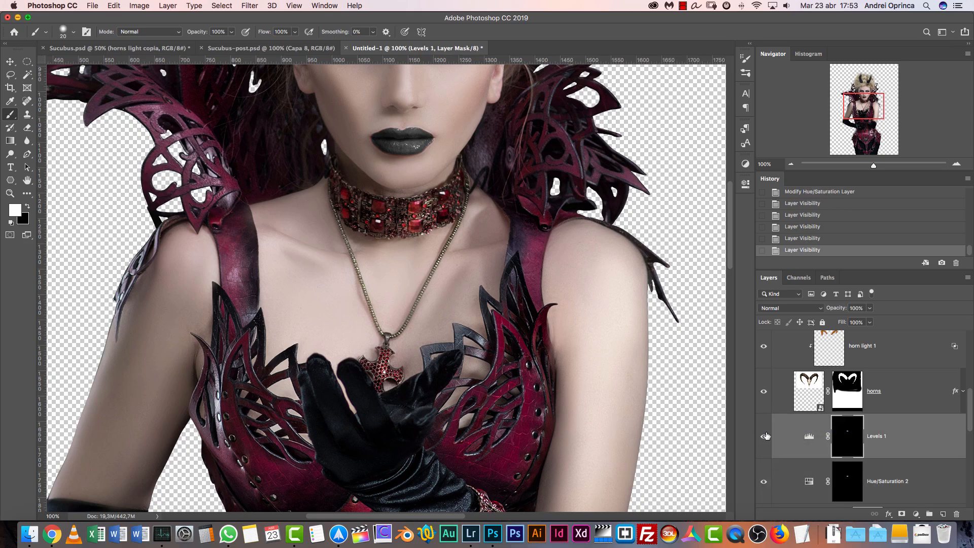
pyautogui.keyDown('alt'); pyautogui.click(764, 436); pyautogui.keyUp('alt')
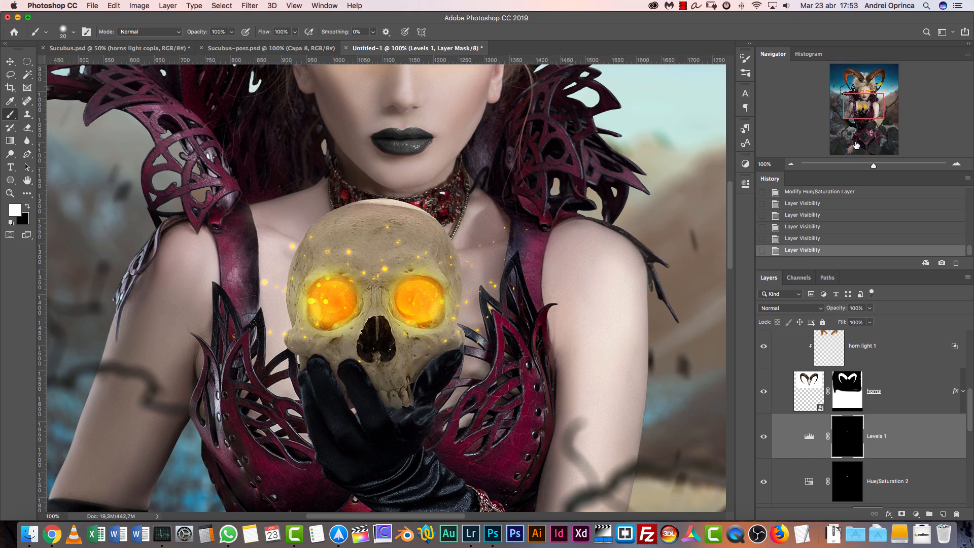
# Expand the Skull group inside the model group, select the skull layer and check it by hiding and showing it
pyautogui.moveTo(865, 123)
pyautogui.mouseDown()
pyautogui.moveTo(862, 90)
pyautogui.moveTo(860, 107)
pyautogui.mouseUp()
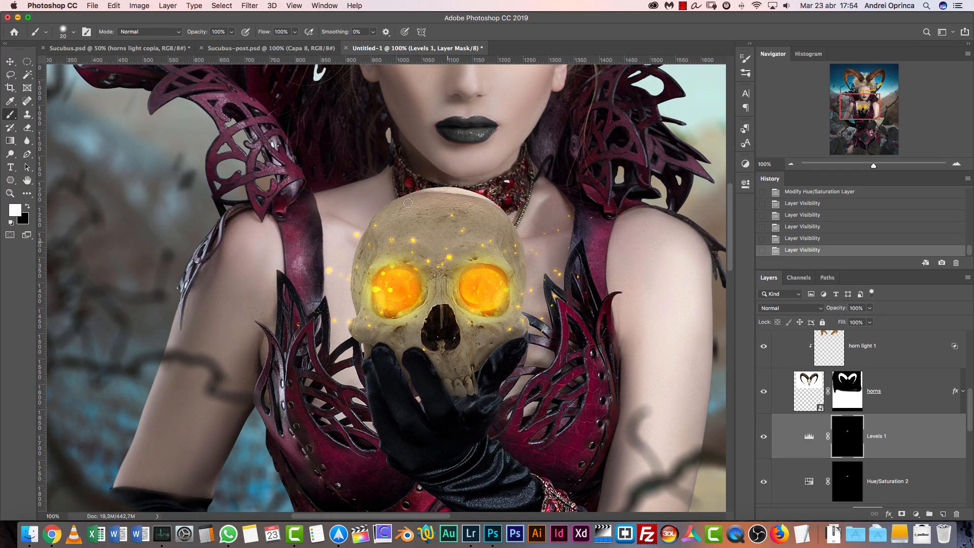
pyautogui.scroll(4, 963, 412)
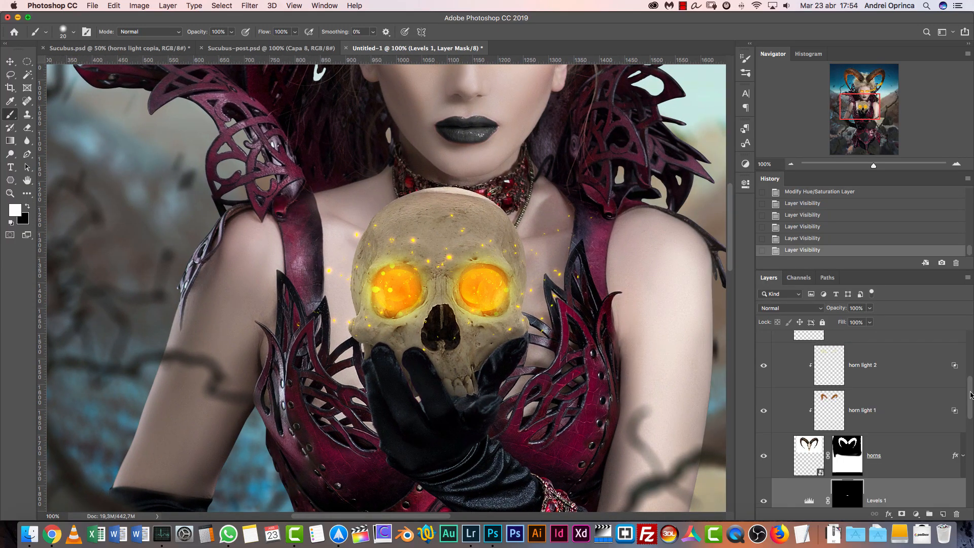
pyautogui.moveTo(971, 386); pyautogui.dragTo(969, 367)
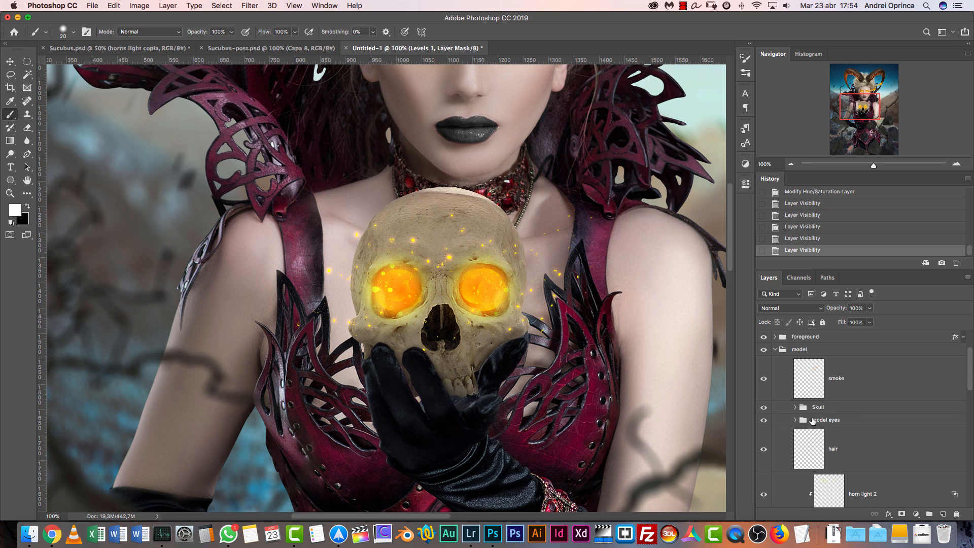
pyautogui.click(795, 408)
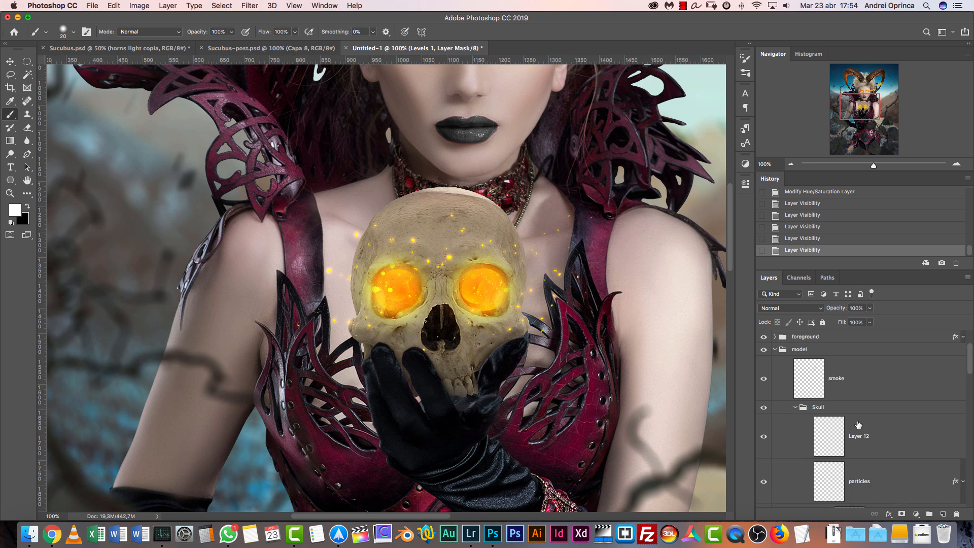
pyautogui.moveTo(970, 360); pyautogui.dragTo(970, 408)
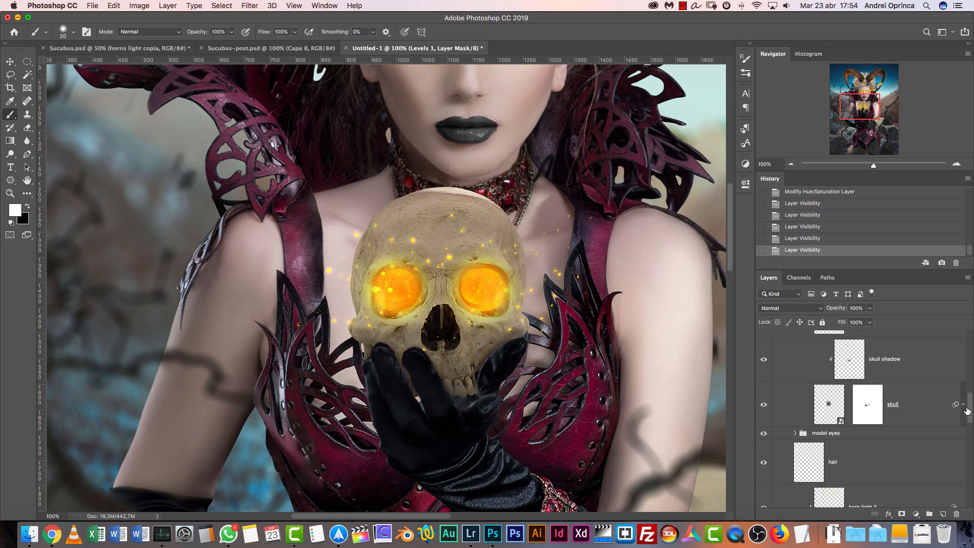
pyautogui.click(918, 406)
pyautogui.click(764, 406)
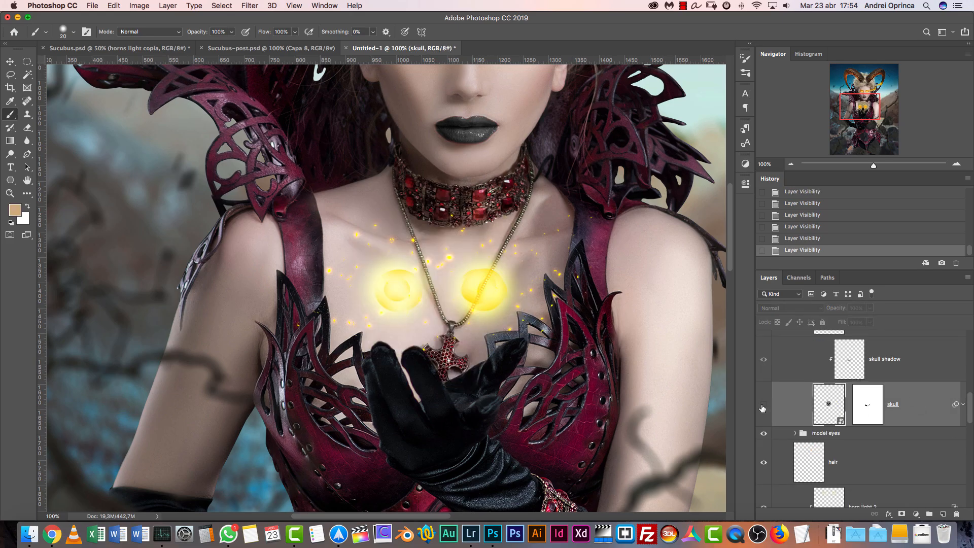
pyautogui.click(763, 406)
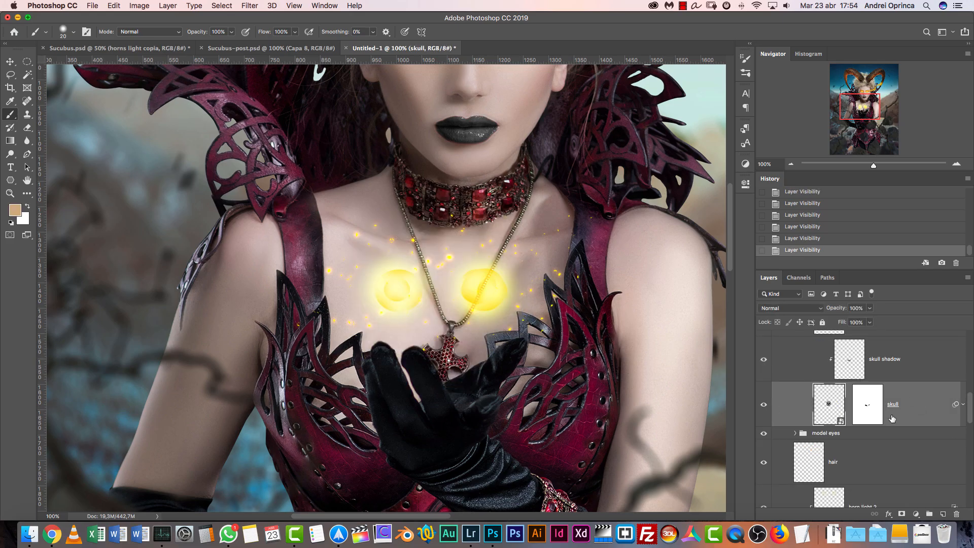
# Create a new layer directly below the skull layer and name it "skull shadow"
pyautogui.keyDown('super'); pyautogui.click(944, 514); pyautogui.keyUp('super')
pyautogui.doubleClick(860, 449)
pyautogui.write('skull shadow')
pyautogui.press('Return')
# Enlarge the brush to 200 px and choose a dark grey foreground color
pyautogui.press(']')
pyautogui.press(']')
pyautogui.press(']')
pyautogui.press(']')
pyautogui.press(']')
pyautogui.press(']')
pyautogui.click(19, 212)
pyautogui.moveTo(613, 330); pyautogui.dragTo(601, 332)
pyautogui.click(814, 236)
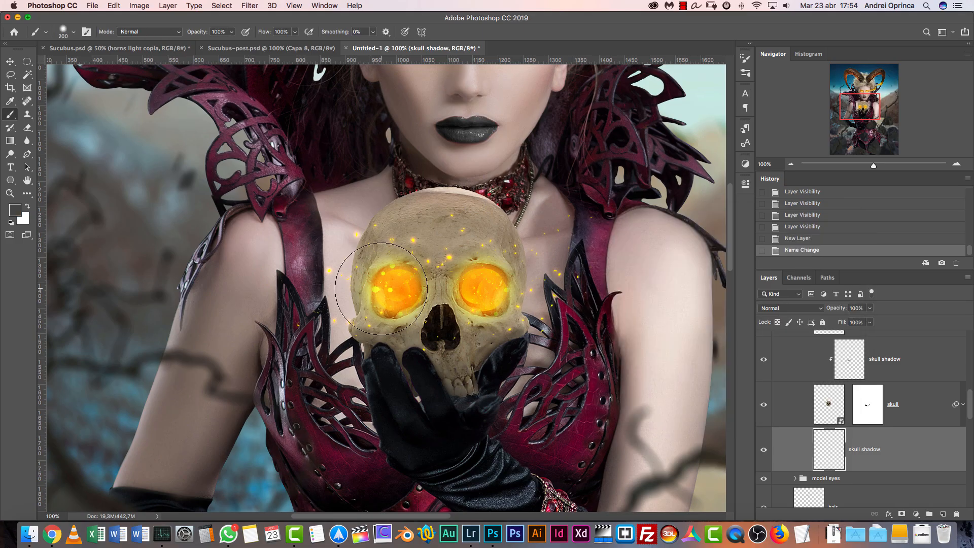
pyautogui.click(15, 210)
pyautogui.click(595, 345)
pyautogui.click(797, 234)
# Try painting a soft shadow behind the skull and near the glove's fingers at 50% opacity and 20% flow
pyautogui.click(387, 319)
pyautogui.click(379, 306)
pyautogui.click(379, 300)
pyautogui.click(383, 293)
pyautogui.click(385, 283)
pyautogui.press('[')
pyautogui.press('[')
pyautogui.press('[')
pyautogui.click(366, 358)
pyautogui.click(369, 364)
pyautogui.click(361, 352)
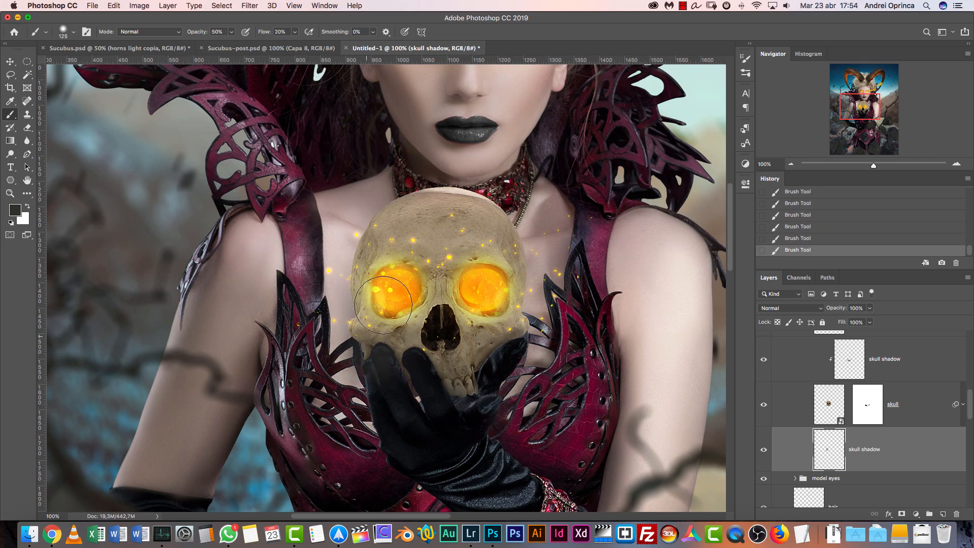
# Set the blend mode of the new skull shadow layer to Multiply
pyautogui.click(792, 308)
pyautogui.click(773, 323)
# Try more shadow strokes behind the skull with larger brush sizes and clear everything painted on the skull shadow layer
pyautogui.press(']')
pyautogui.click(377, 288)
pyautogui.click(376, 279)
pyautogui.click(376, 271)
pyautogui.press(']')
pyautogui.press(']')
pyautogui.press(']')
pyautogui.press(']')
pyautogui.press(']')
pyautogui.click(402, 311)
pyautogui.click(500, 309)
pyautogui.press('[')
pyautogui.press('[')
pyautogui.hotkey('ctrl', 'a')
pyautogui.press('Delete')
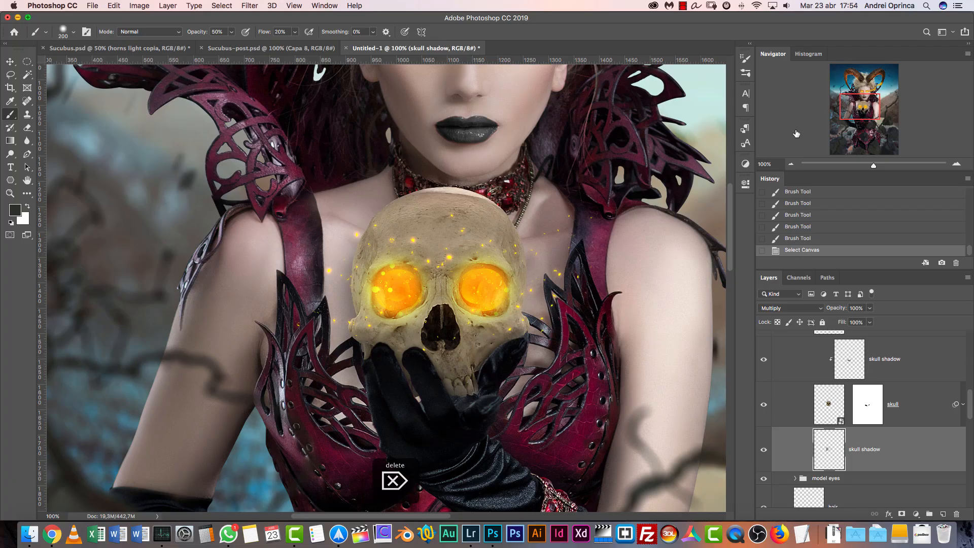
# Repaint the soft shadow behind the skull on the skull shadow layer, varying the brush size up to 300 px
pyautogui.press(']')
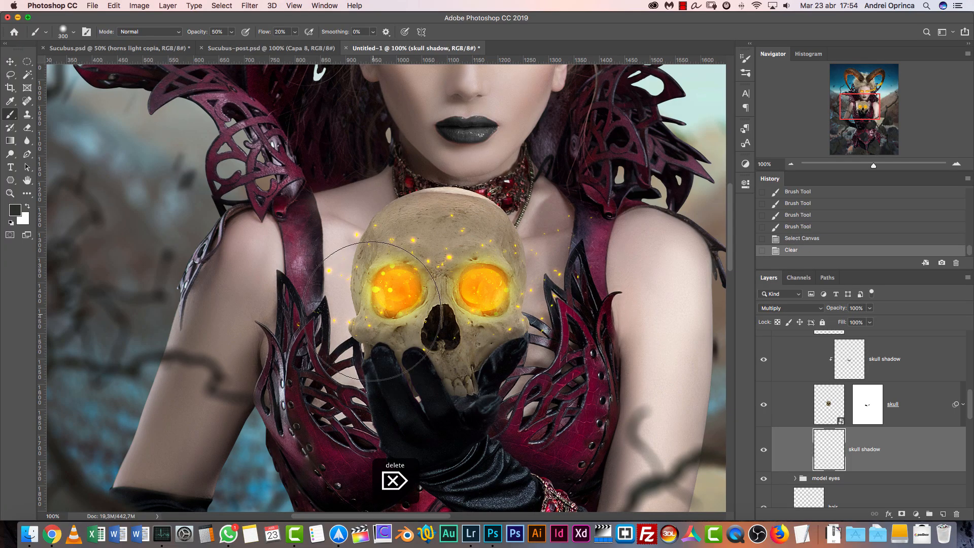
pyautogui.click(374, 314)
pyautogui.click(372, 320)
pyautogui.press('[')
pyautogui.press('[')
pyautogui.press('[')
pyautogui.press('[')
pyautogui.click(386, 326)
pyautogui.click(385, 324)
pyautogui.click(383, 323)
pyautogui.click(382, 323)
pyautogui.press(']')
pyautogui.press(']')
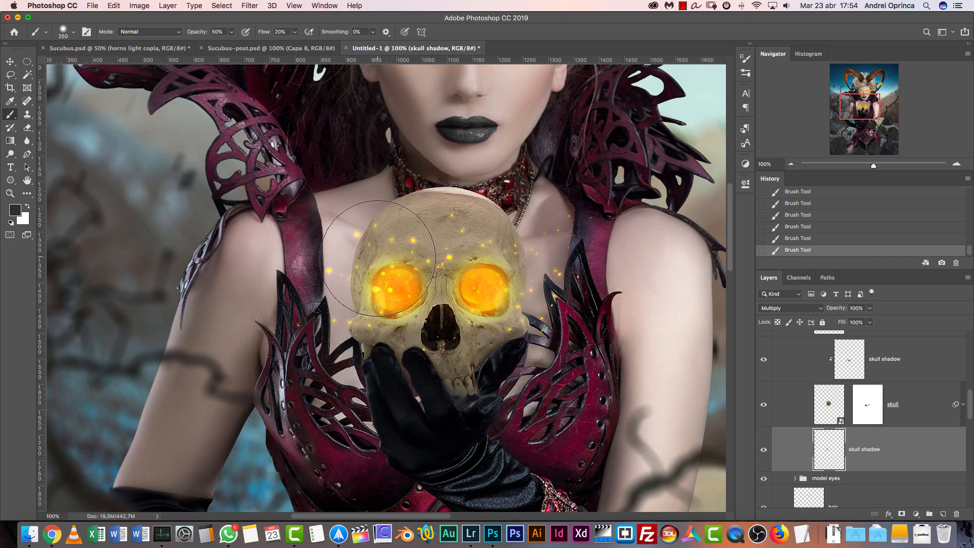
pyautogui.press(']')
pyautogui.press(']')
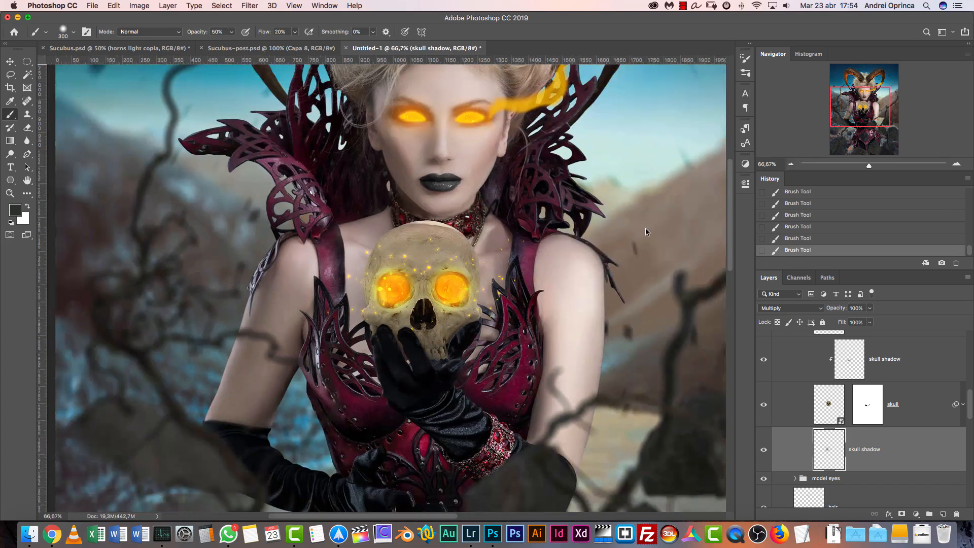
# Deselect the active selection on the composite and switch to the Move tool
pyautogui.click(792, 164)
pyautogui.click(792, 164)
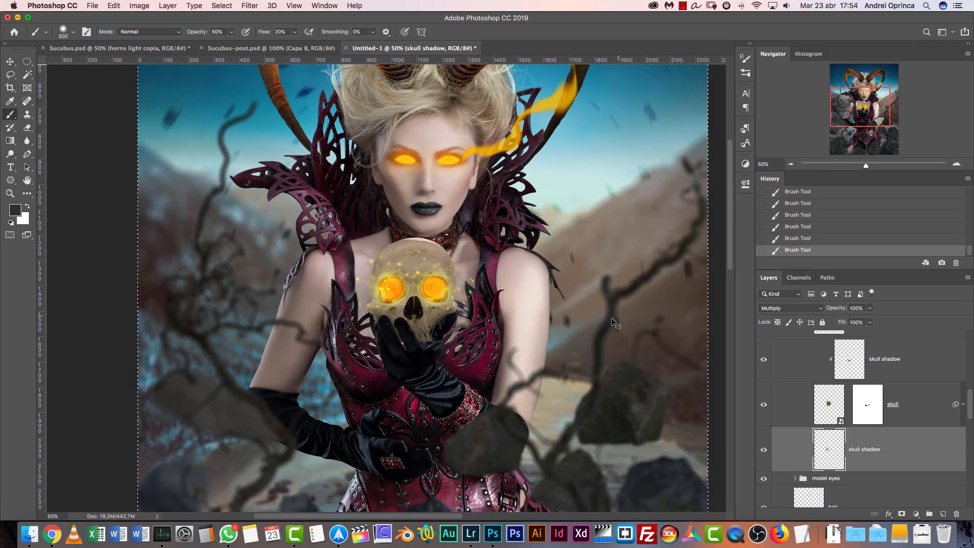
pyautogui.press('super+d')
pyautogui.moveTo(871, 147)
pyautogui.mouseDown()
pyautogui.moveTo(871, 103)
pyautogui.moveTo(873, 119)
pyautogui.moveTo(857, 125)
pyautogui.mouseUp()
pyautogui.click(791, 164)
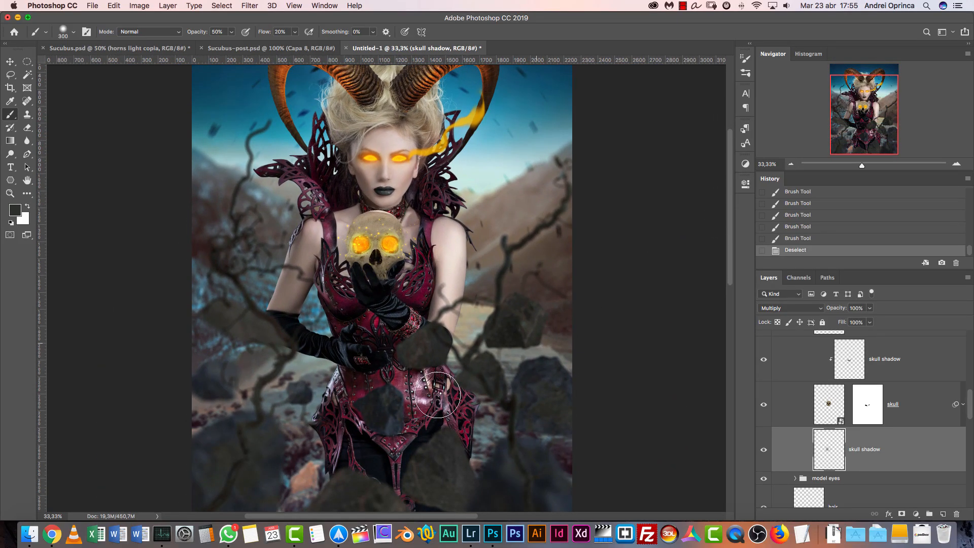
pyautogui.press('v')
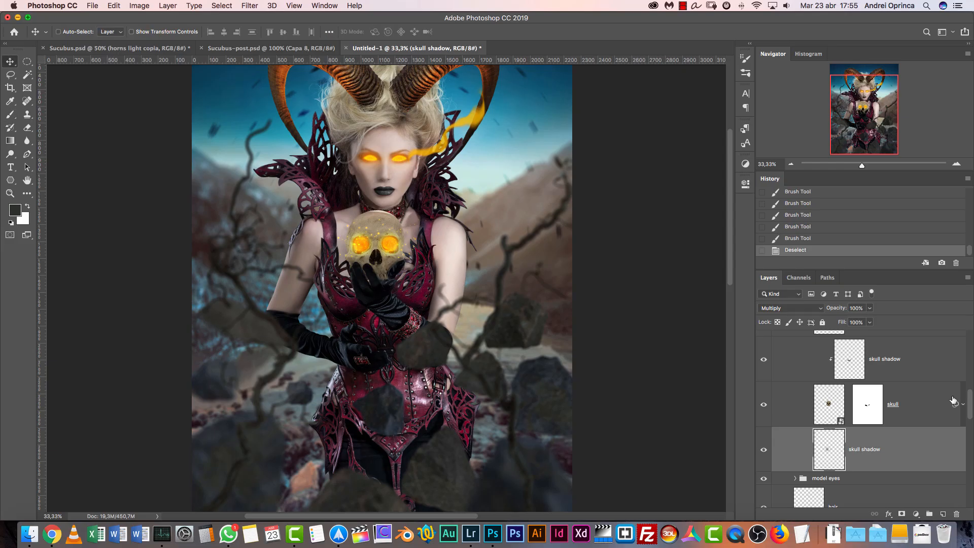
# Collapse the model group and toggle the foreground group off and on to check which rocks it contains
pyautogui.scroll(5, 969, 401)
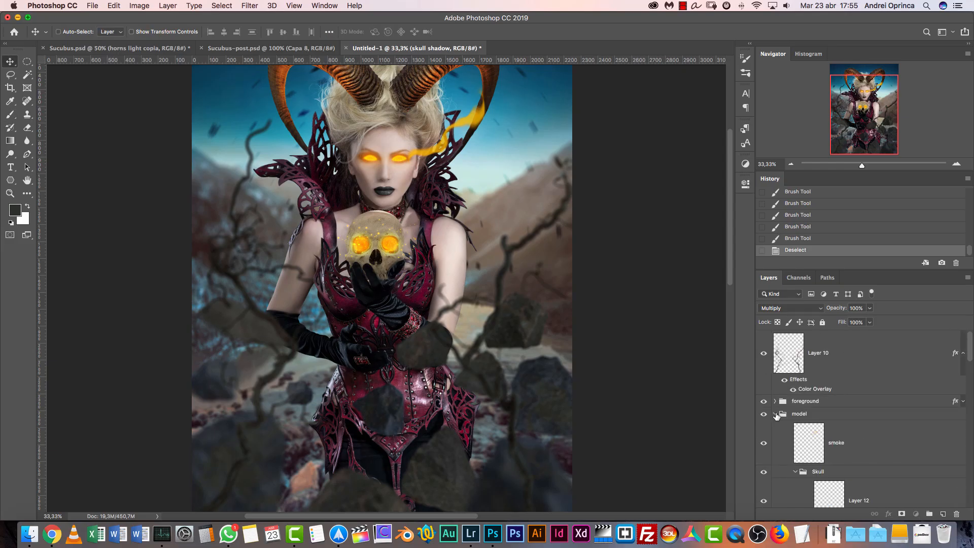
pyautogui.click(775, 414)
pyautogui.click(764, 401)
pyautogui.click(764, 402)
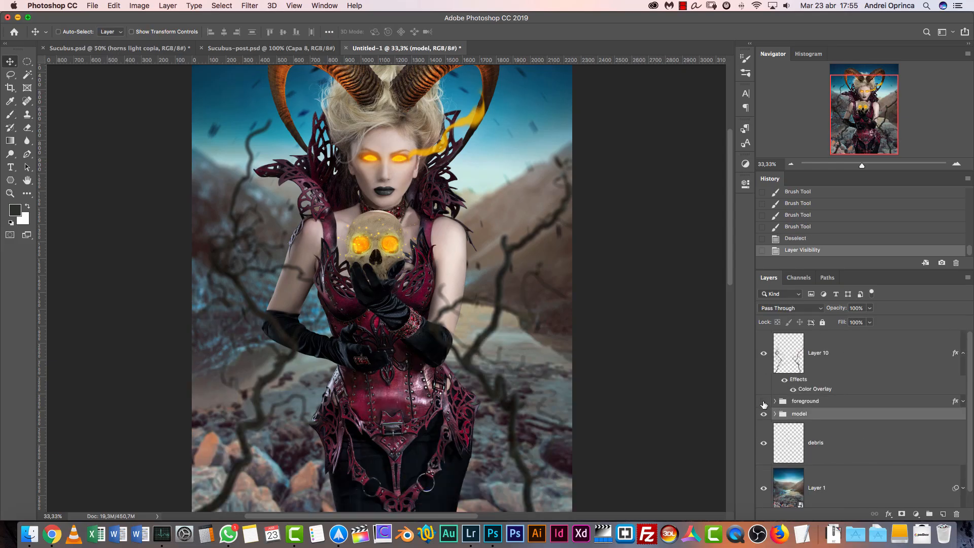
# Add an Inner Shadow to the foreground group with a distance of 20 px and a size of 0 px
pyautogui.click(823, 404)
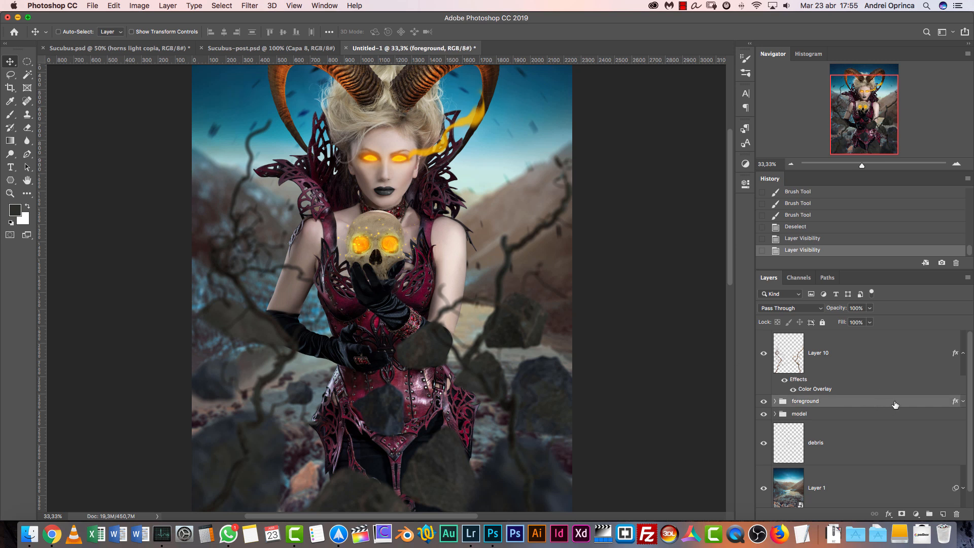
pyautogui.doubleClick(882, 408)
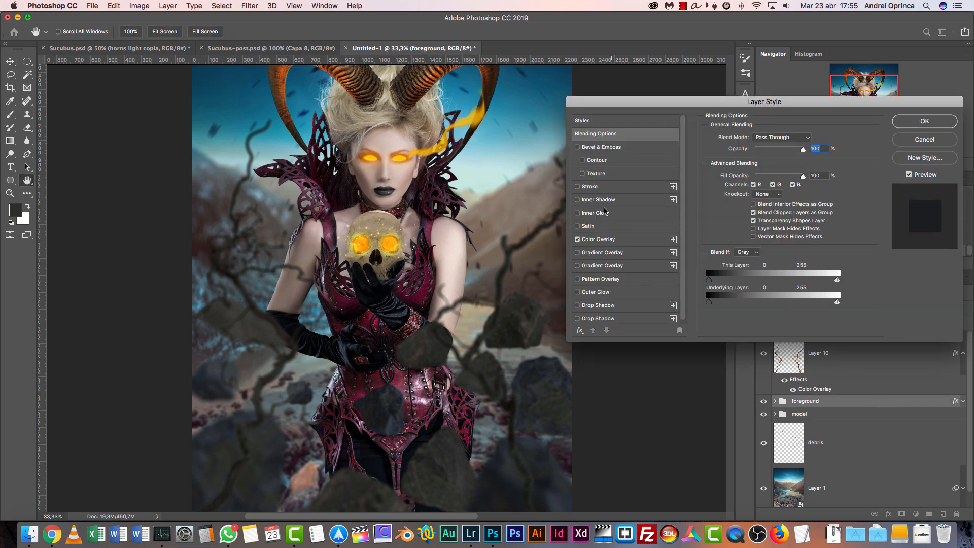
pyautogui.click(600, 200)
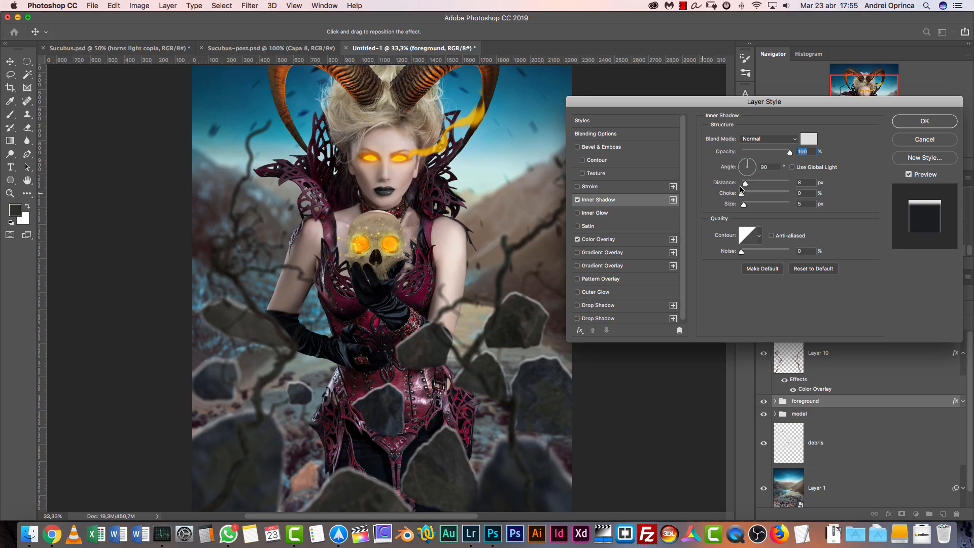
pyautogui.moveTo(744, 206); pyautogui.dragTo(696, 243)
pyautogui.moveTo(753, 186); pyautogui.dragTo(755, 187)
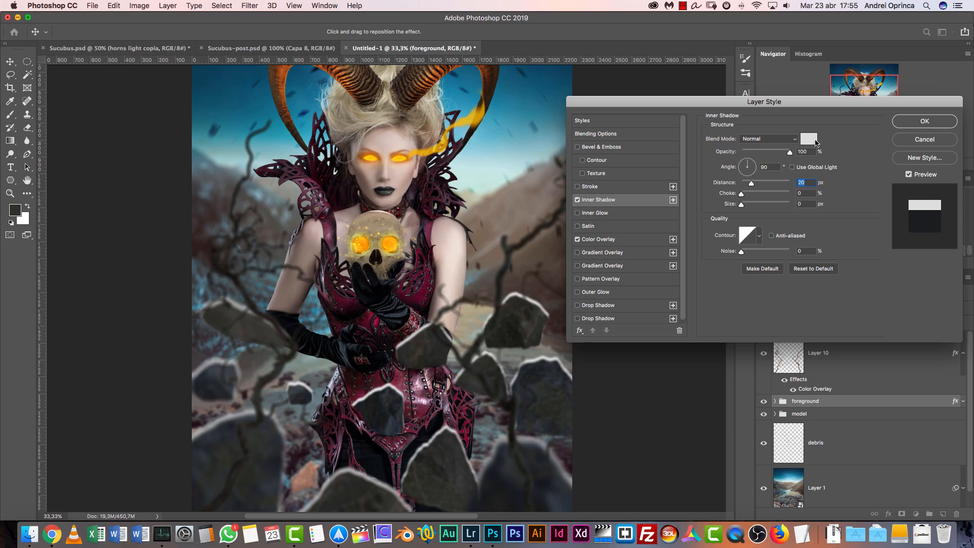
# Color the foreground group's inner shadow dark orange (a25f00) and set its blend mode to Color Dodge
pyautogui.click(809, 138)
pyautogui.moveTo(731, 353); pyautogui.dragTo(729, 358)
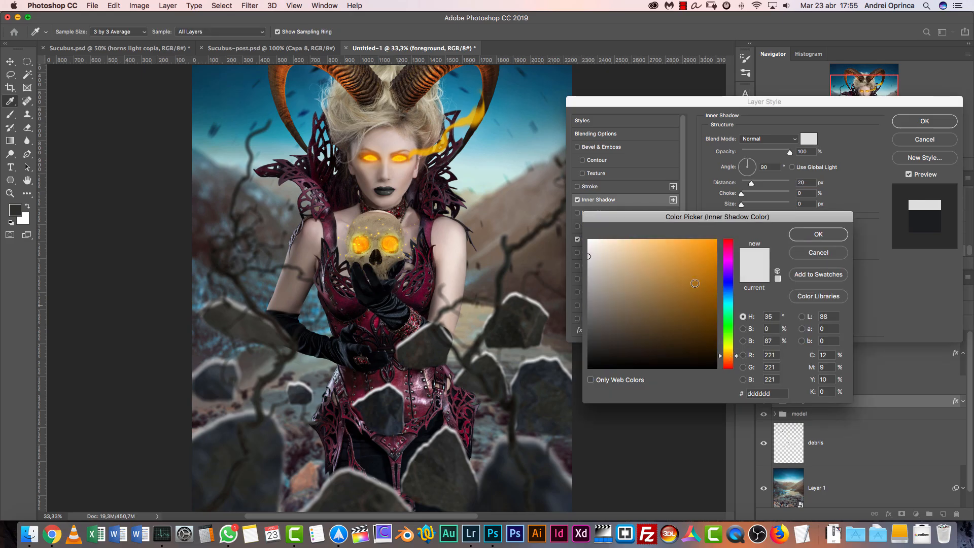
pyautogui.click(700, 266)
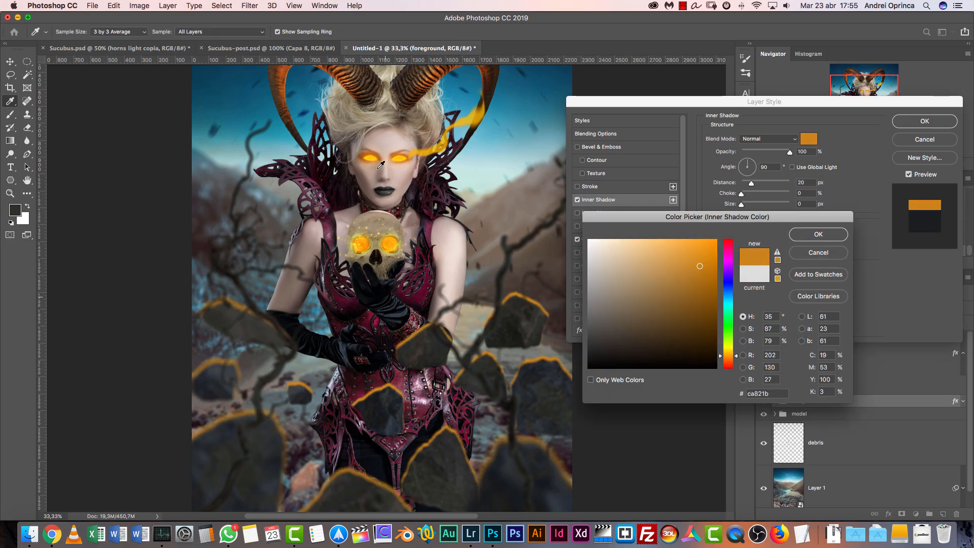
pyautogui.click(717, 287)
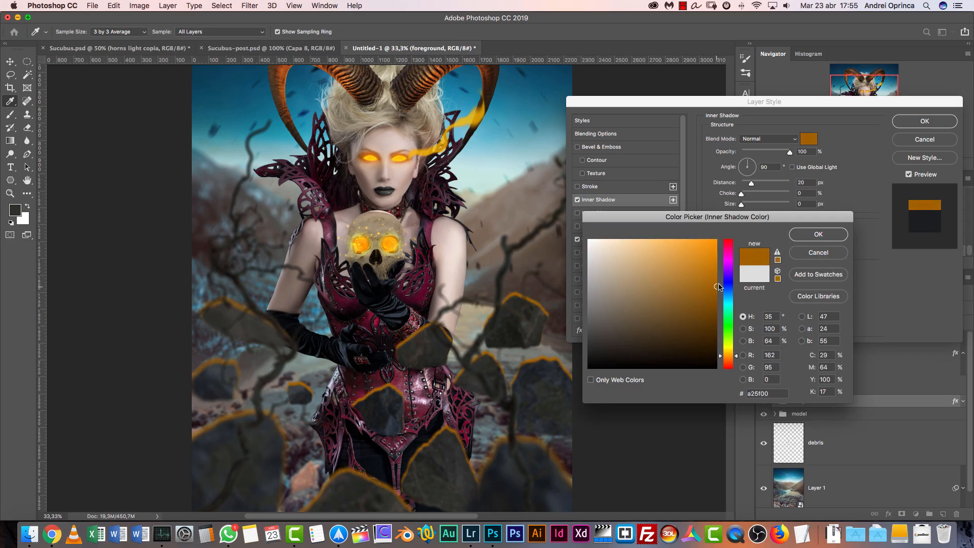
pyautogui.click(805, 244)
pyautogui.click(767, 140)
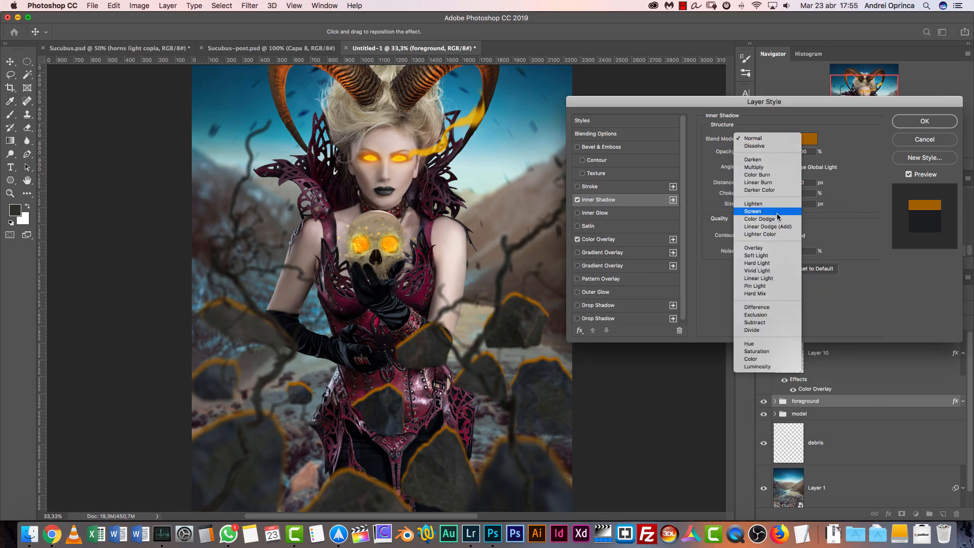
pyautogui.click(761, 215)
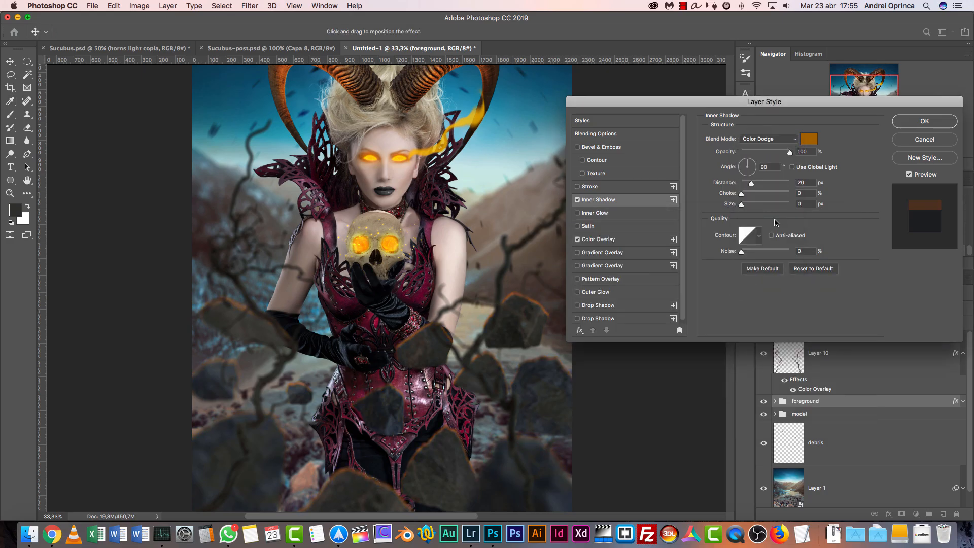
# Change the inner shadow color to bd7d21, soften its size to 16 px and apply the layer style
pyautogui.click(808, 140)
pyautogui.click(696, 274)
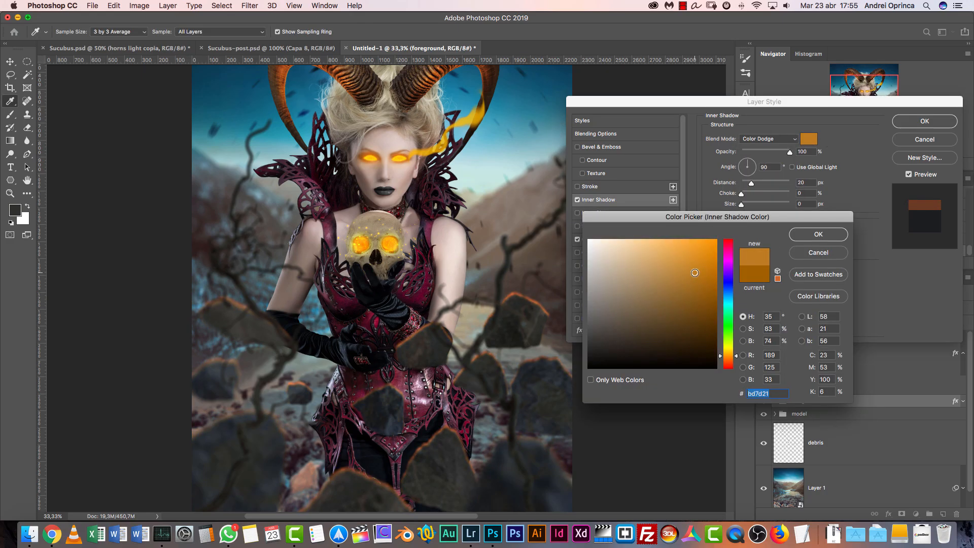
pyautogui.click(813, 234)
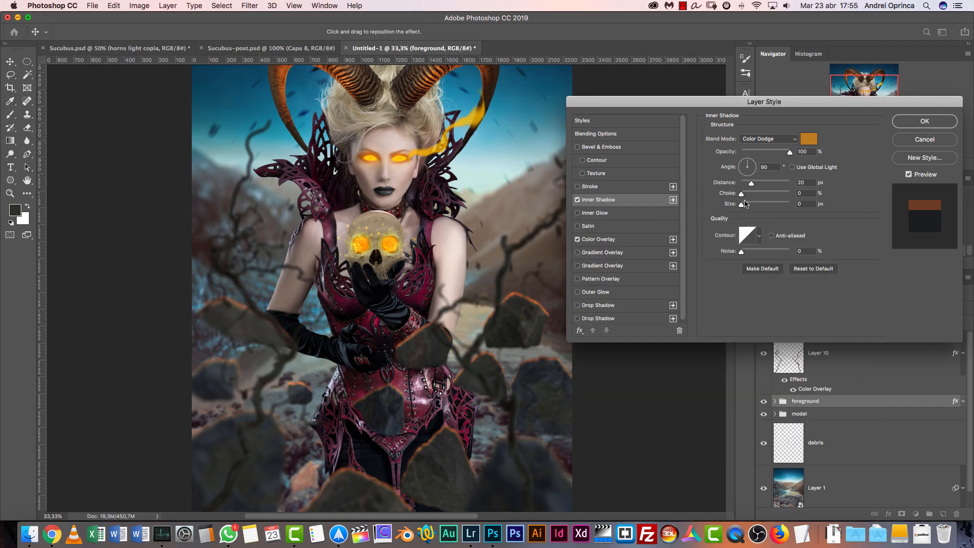
pyautogui.moveTo(744, 204); pyautogui.dragTo(747, 205)
pyautogui.click(909, 123)
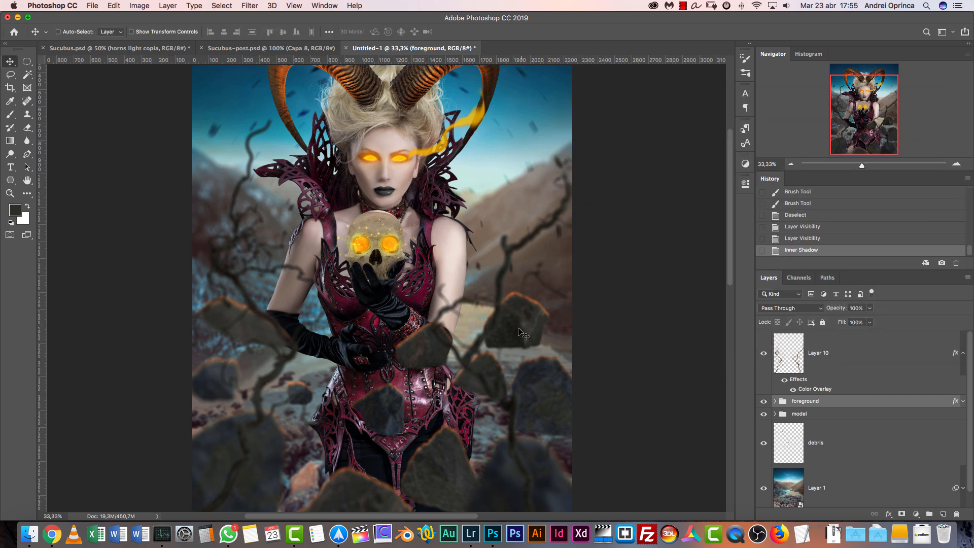
# Adjust the foreground group's Color Overlay to 78% opacity with the dark blue color 08171e
pyautogui.doubleClick(862, 401)
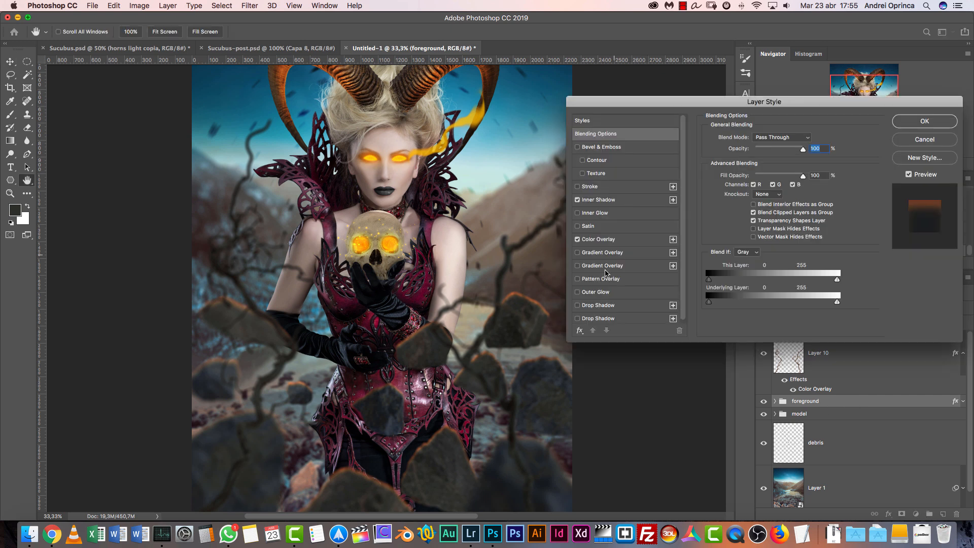
pyautogui.click(607, 244)
pyautogui.moveTo(789, 152)
pyautogui.mouseDown()
pyautogui.moveTo(803, 151)
pyautogui.moveTo(780, 152)
pyautogui.mouseUp()
pyautogui.click(809, 139)
pyautogui.click(669, 342)
pyautogui.moveTo(669, 342); pyautogui.dragTo(683, 353)
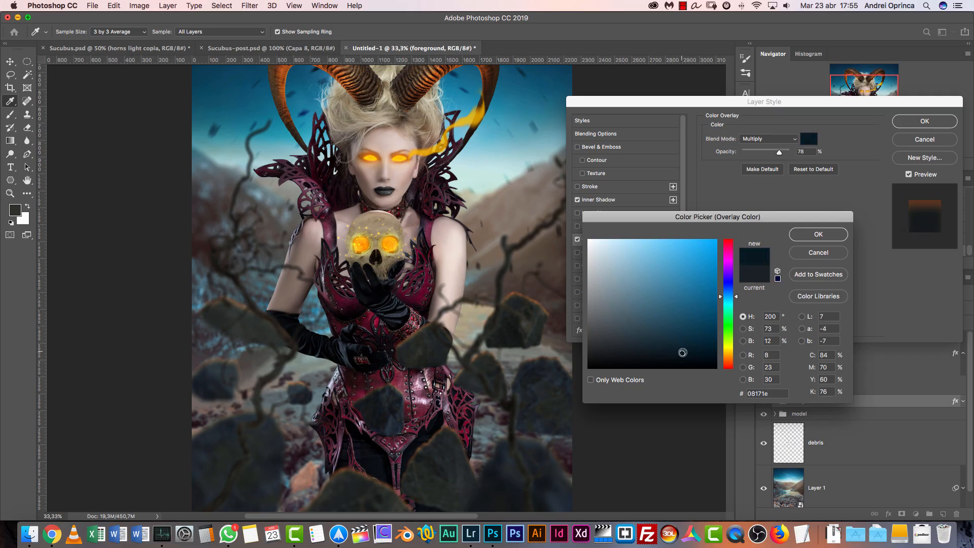
pyautogui.click(818, 234)
# Brighten the foreground group's inner shadow color to orange d88d21 and apply the layer style
pyautogui.click(629, 200)
pyautogui.click(808, 140)
pyautogui.moveTo(698, 270); pyautogui.dragTo(698, 263)
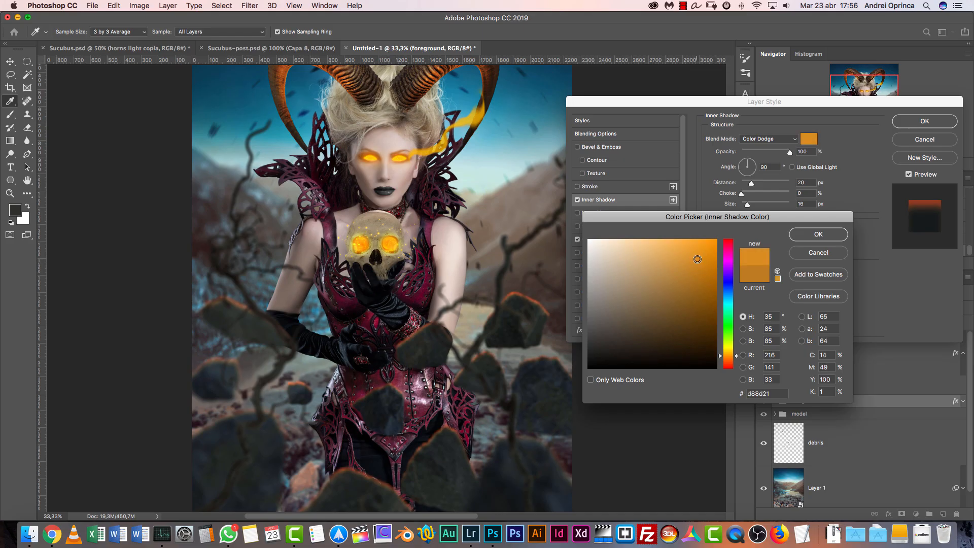
pyautogui.click(807, 237)
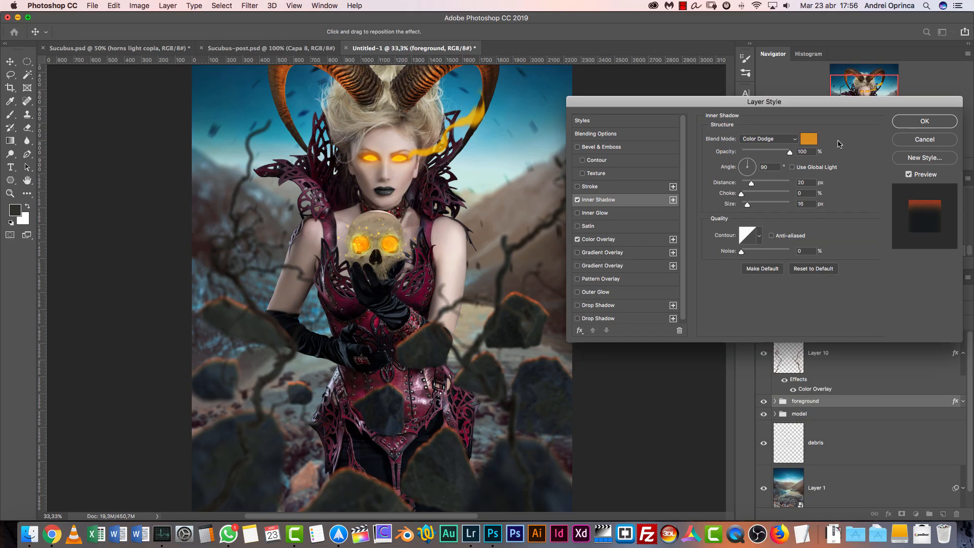
pyautogui.press('Return')
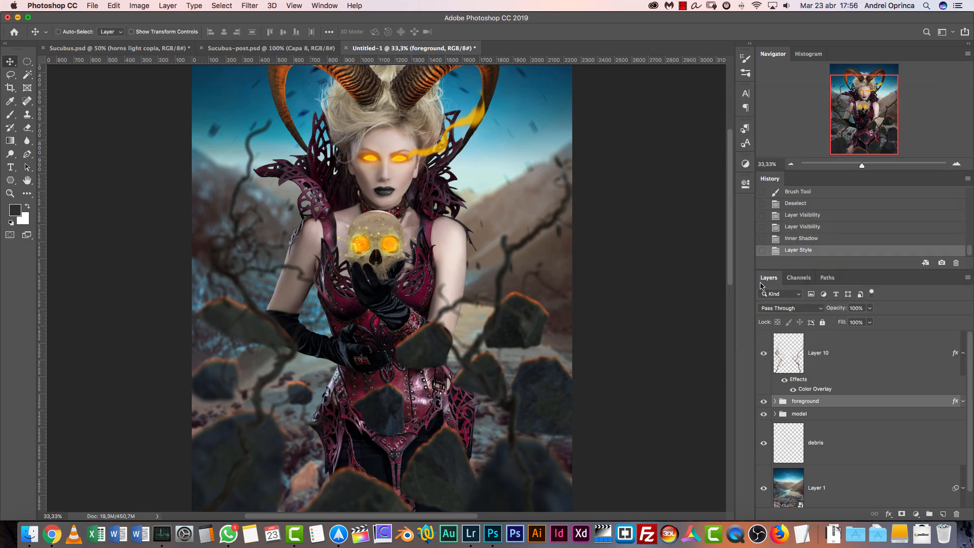
# Examine the foreground rocks and overall look in Sucubus-post.psd as a reference and return to the Untitled-1 composite
pyautogui.click(177, 48)
pyautogui.click(291, 47)
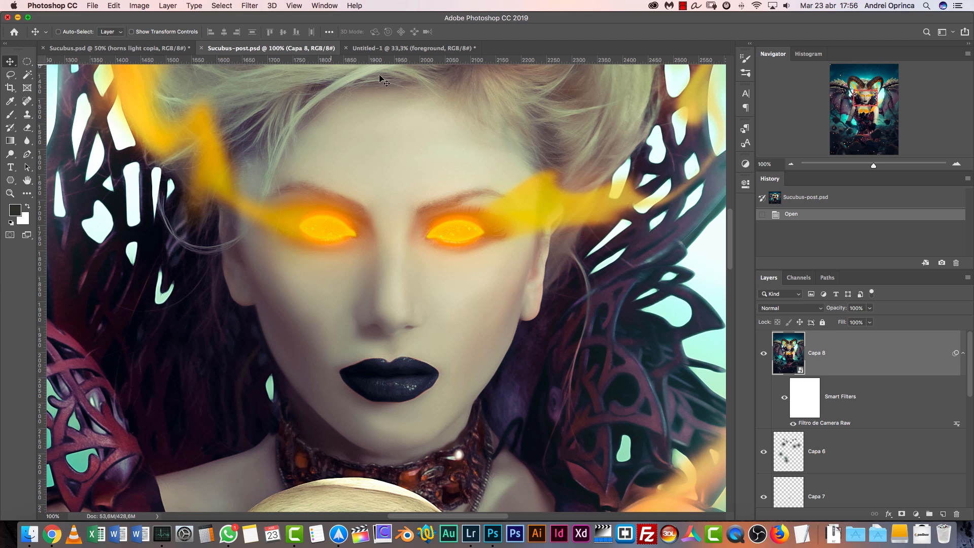
pyautogui.click(792, 164)
pyautogui.moveTo(865, 103); pyautogui.dragTo(862, 136)
pyautogui.click(791, 165)
pyautogui.click(791, 165)
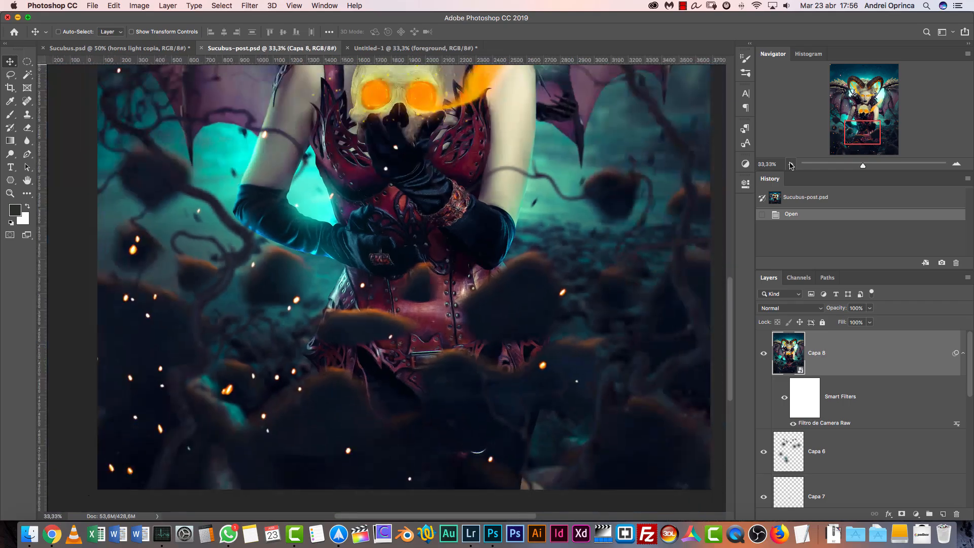
pyautogui.click(791, 165)
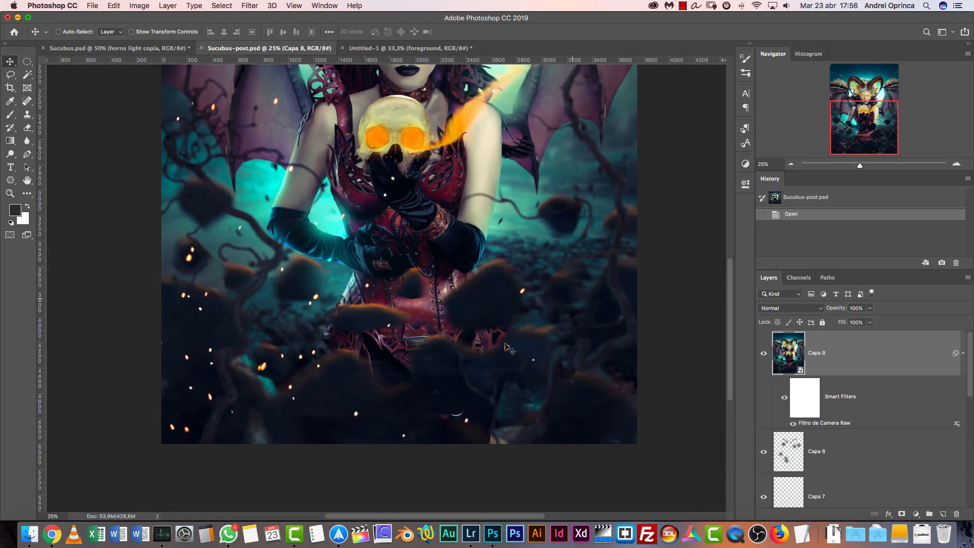
pyautogui.click(791, 164)
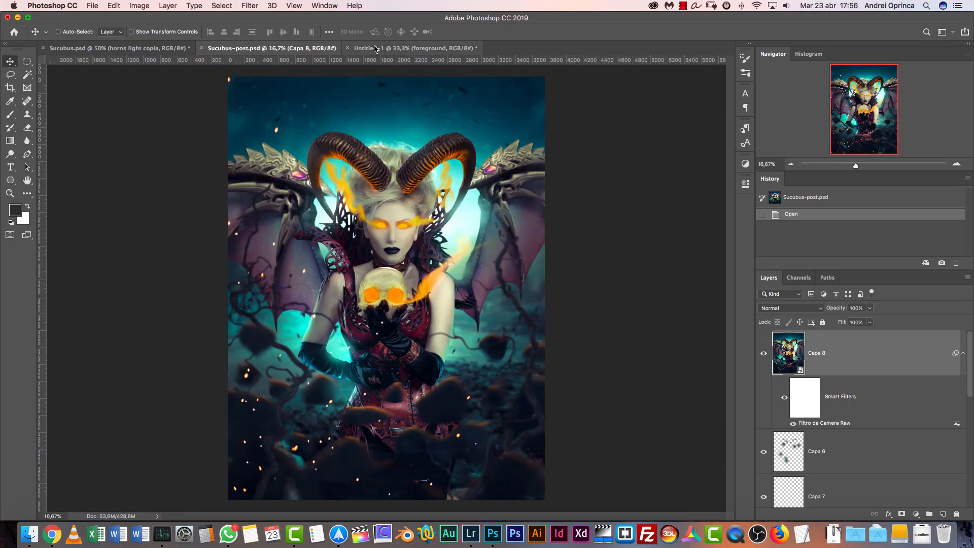
pyautogui.click(414, 48)
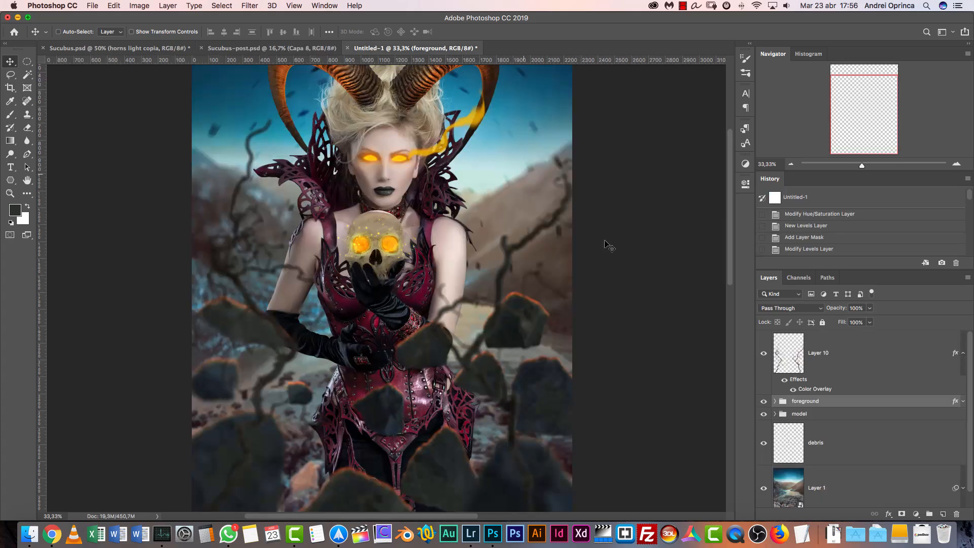
# Convert the foreground group to a smart object and toggle its visibility to check the rocks
pyautogui.rightClick(868, 400)
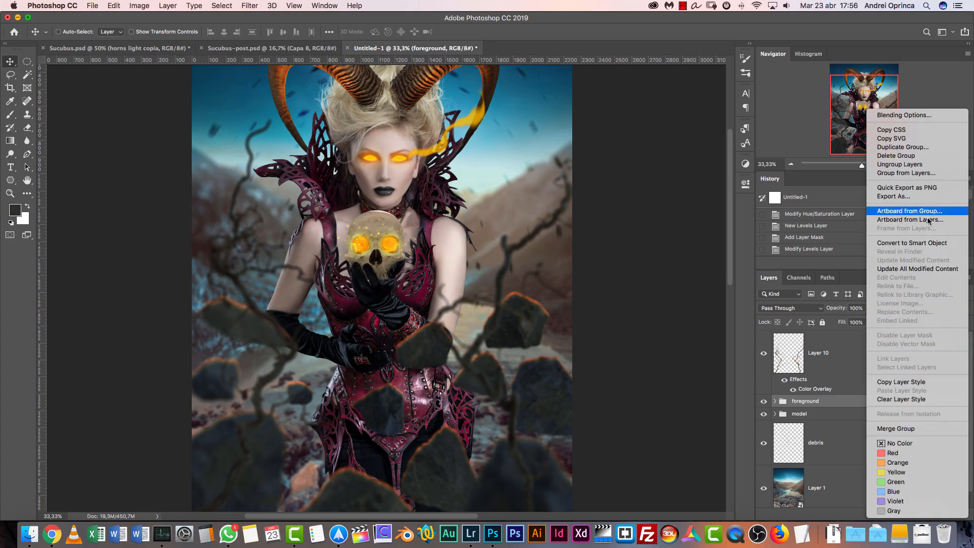
pyautogui.click(927, 244)
pyautogui.click(763, 418)
pyautogui.click(763, 418)
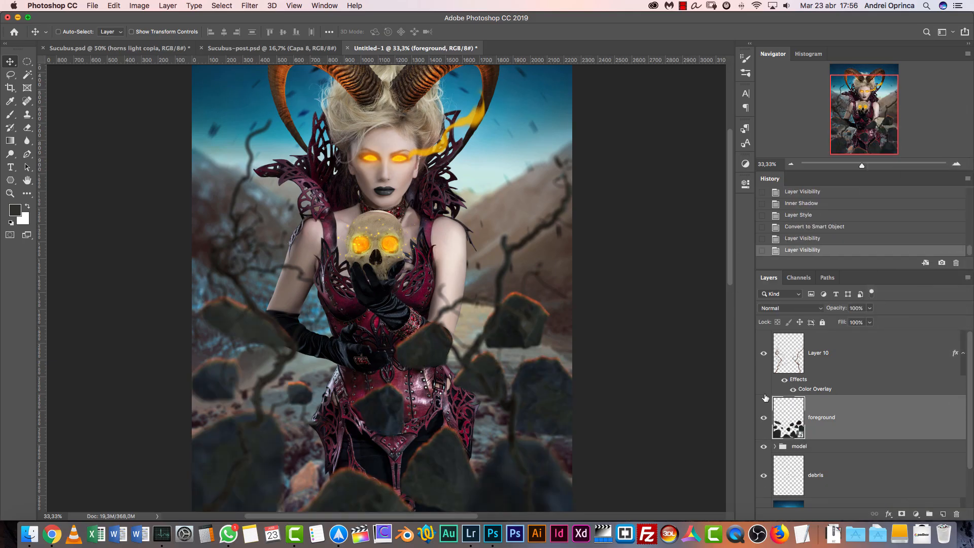
# Start a Spin Blur on the foreground smart object and enlarge its blur circle to surround the whole image
pyautogui.click(253, 7)
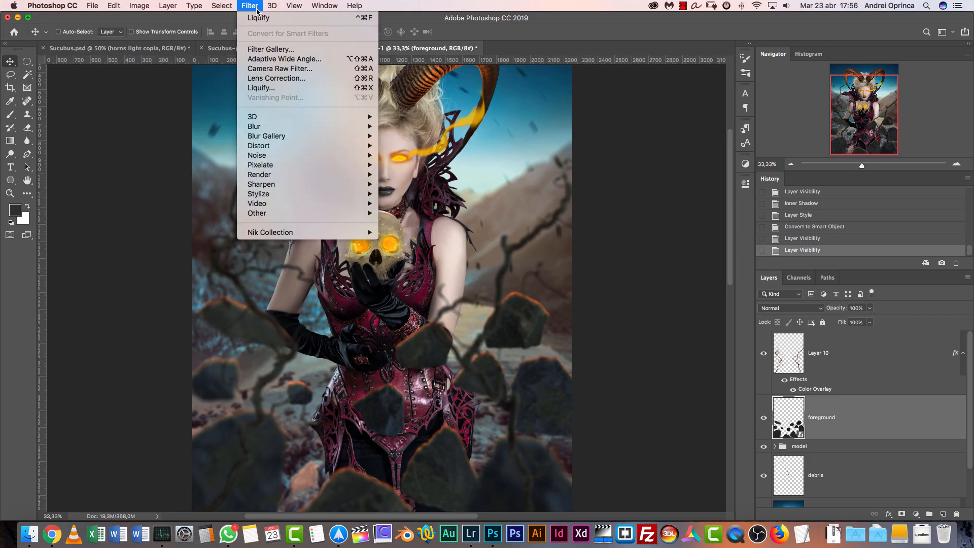
pyautogui.moveTo(286, 164)
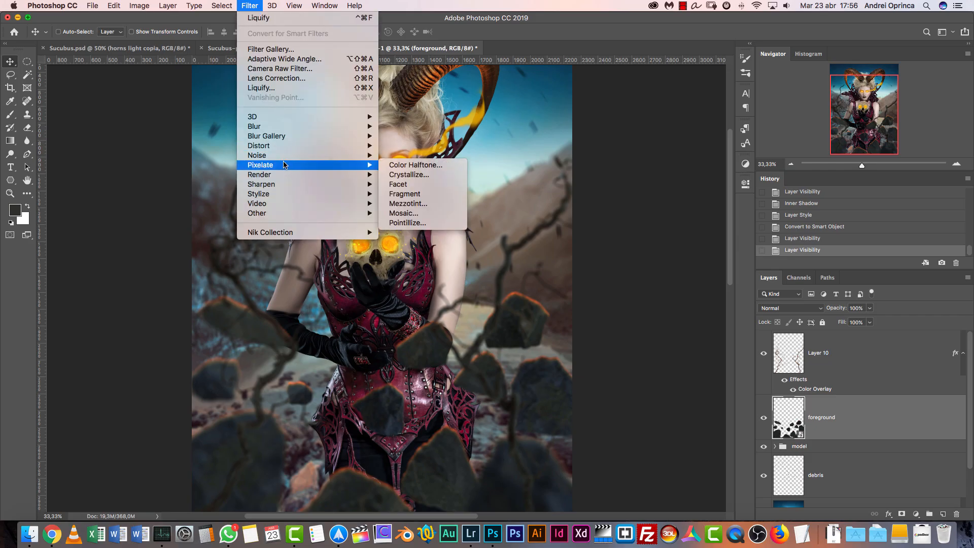
pyautogui.moveTo(286, 135)
pyautogui.click(415, 177)
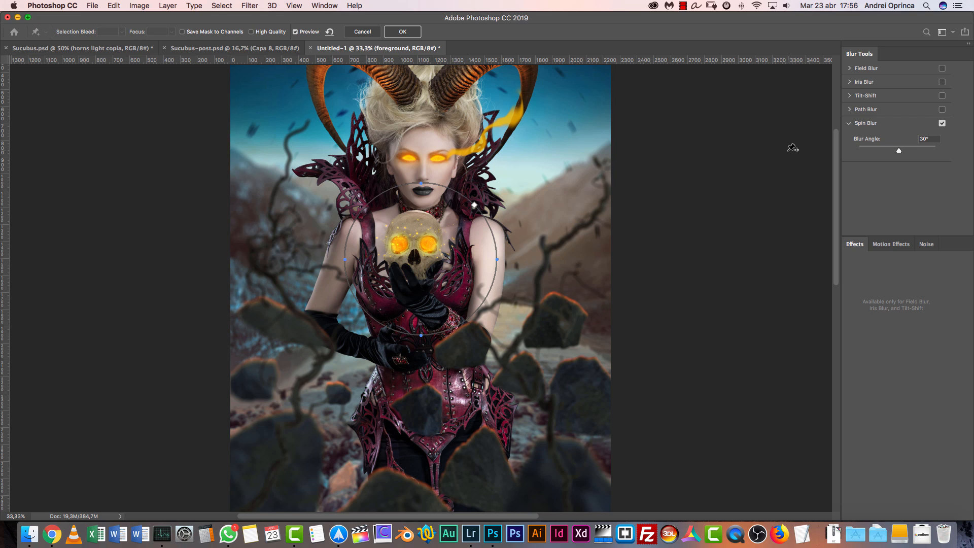
pyautogui.scroll(-10, 584, 228)
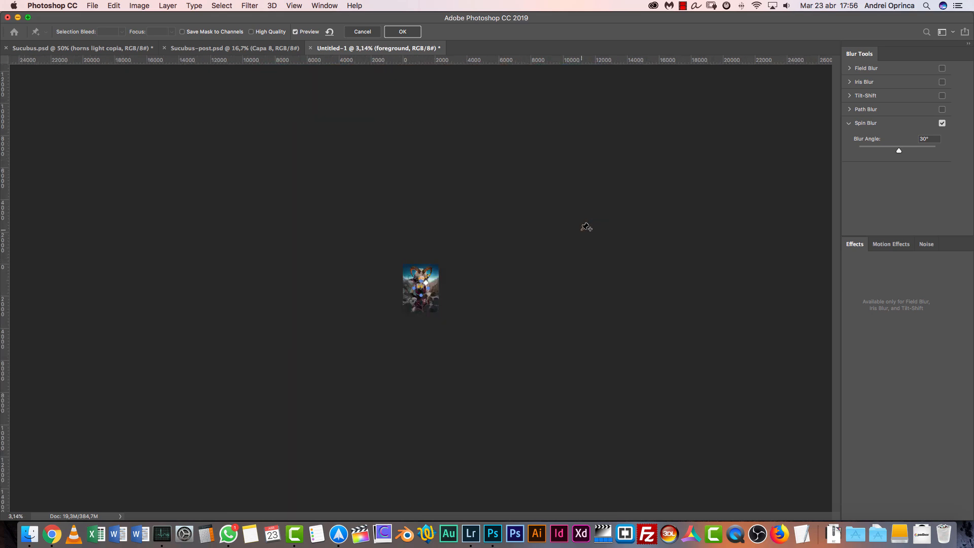
pyautogui.scroll(10, 586, 227)
pyautogui.scroll(-4, 587, 227)
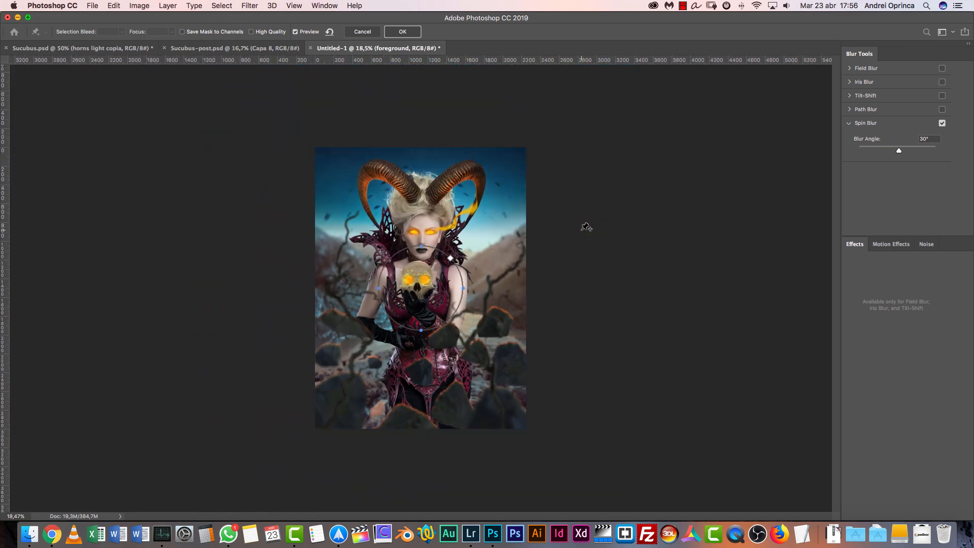
pyautogui.moveTo(466, 289); pyautogui.dragTo(591, 288)
pyautogui.moveTo(420, 246); pyautogui.dragTo(418, 118)
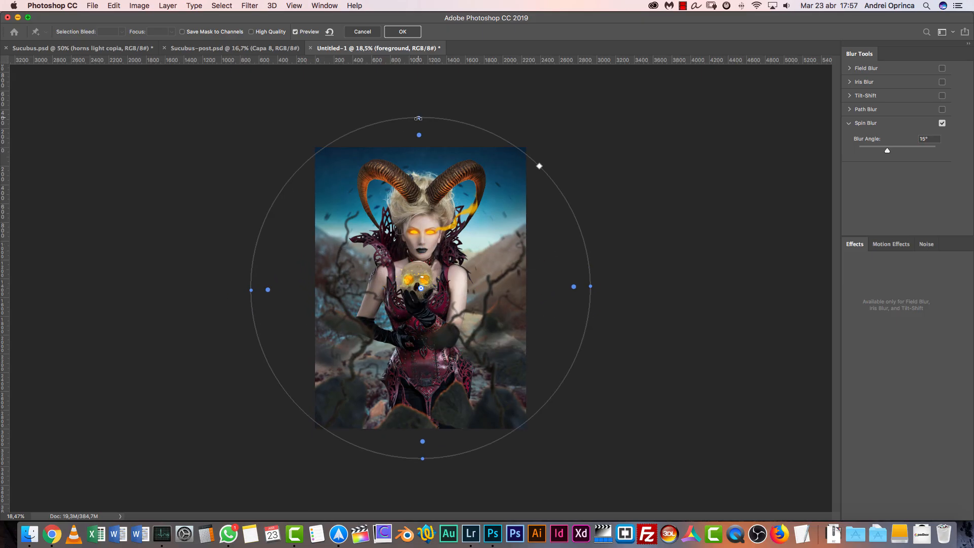
# Move the spin blur center down to the model's waist, stretch the ellipse wider and taller, and set the blur angle to 2°
pyautogui.moveTo(420, 288); pyautogui.dragTo(420, 320)
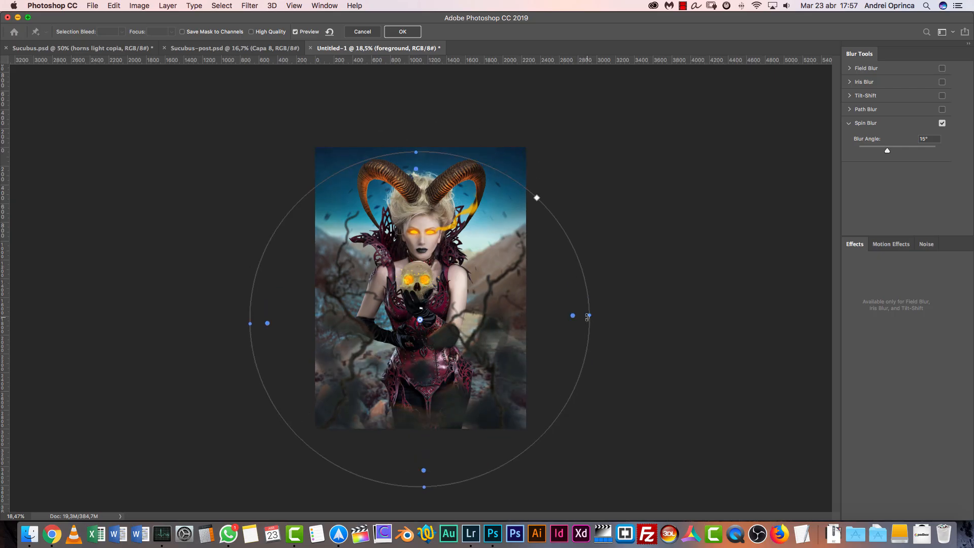
pyautogui.moveTo(590, 315); pyautogui.dragTo(659, 321)
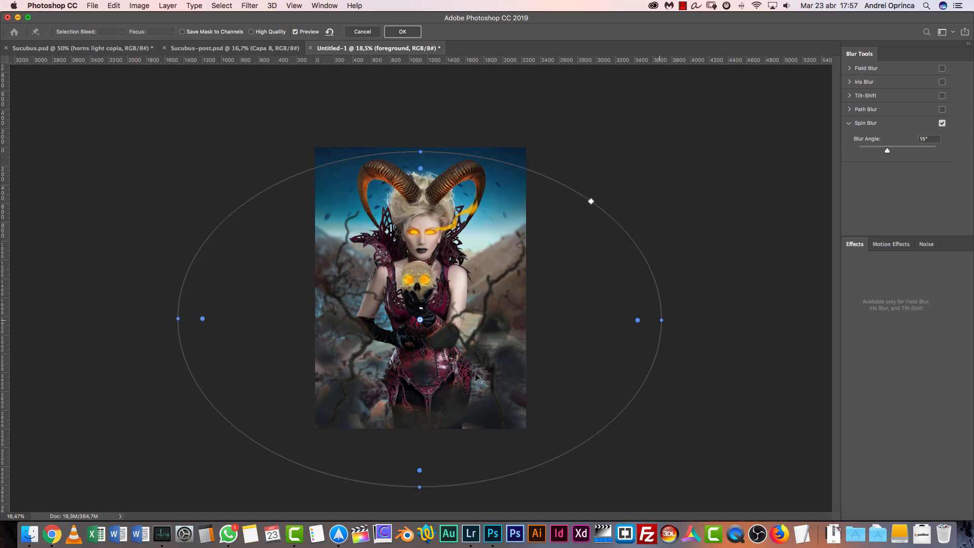
pyautogui.moveTo(421, 152); pyautogui.dragTo(419, 117)
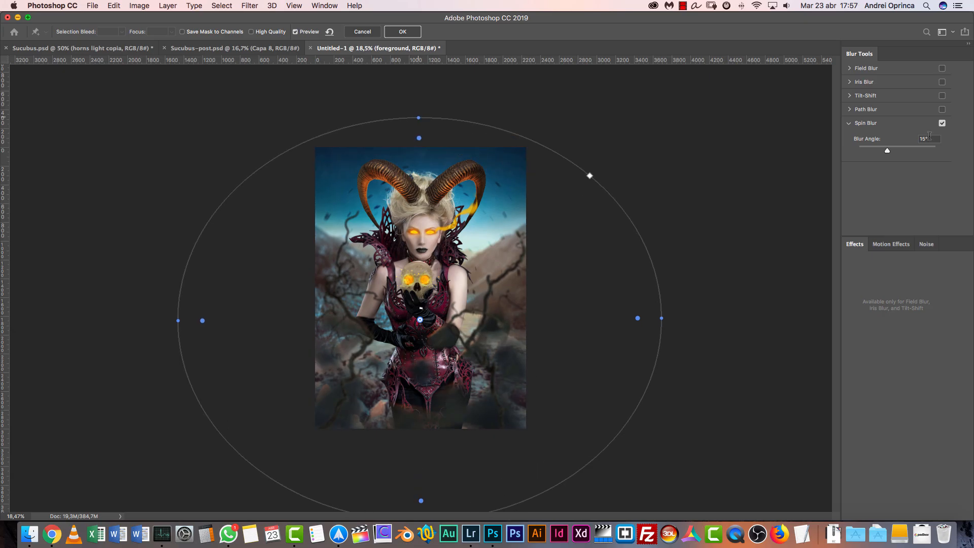
pyautogui.write('2')
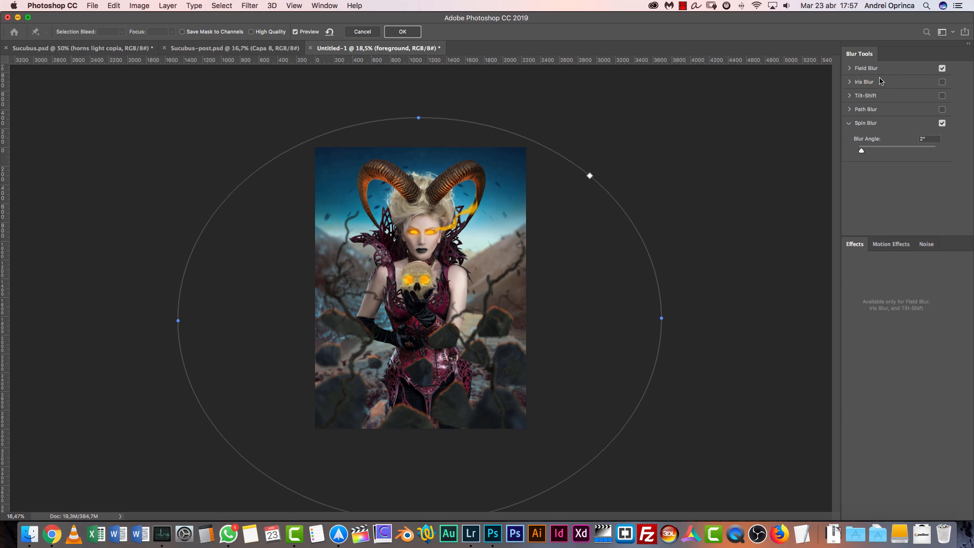
# Add a 27 px Field Blur to the foreground rocks and apply the Blur Gallery effects
pyautogui.click(855, 70)
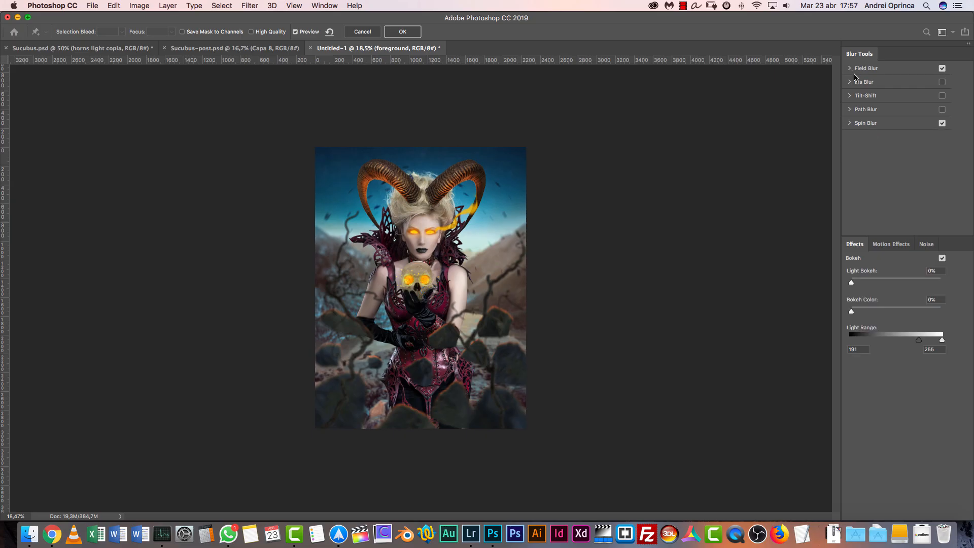
pyautogui.click(850, 68)
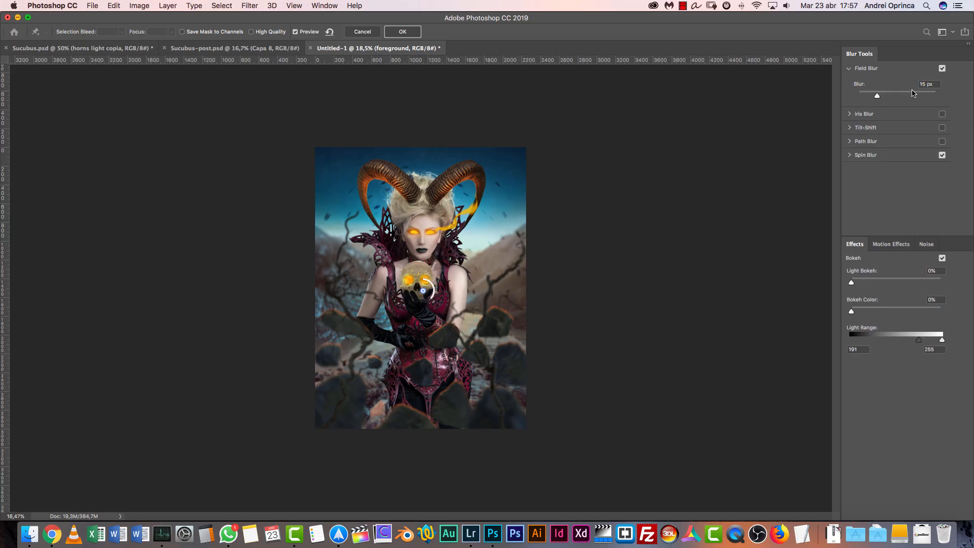
pyautogui.click(867, 156)
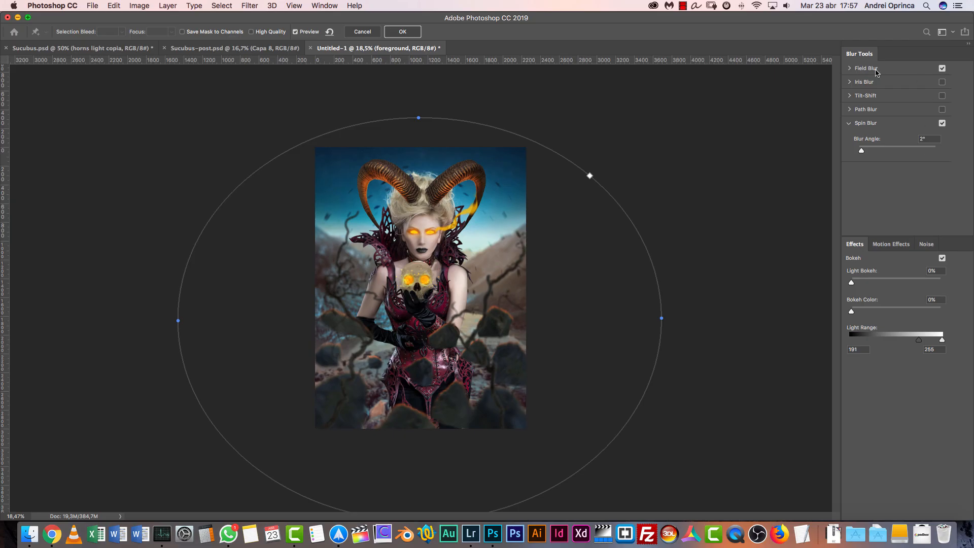
pyautogui.click(852, 71)
pyautogui.moveTo(878, 95); pyautogui.dragTo(882, 97)
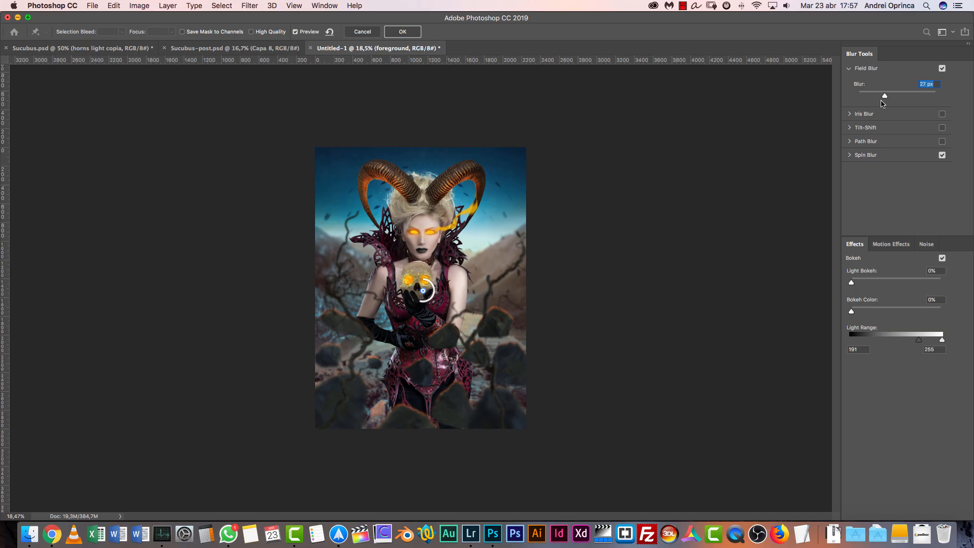
pyautogui.click(407, 30)
pyautogui.click(407, 32)
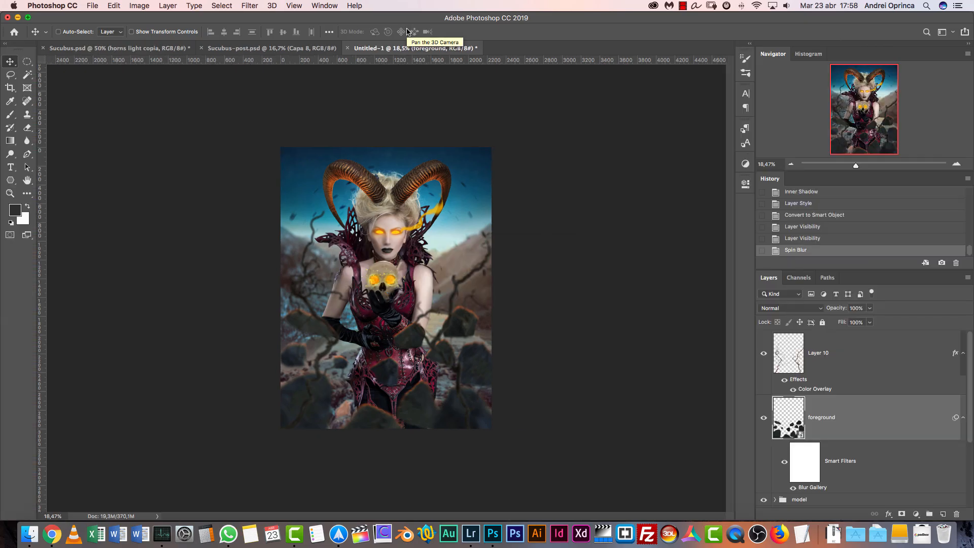
# Examine the blurred foreground rocks up close, compare with Sucubus.psd and Sucubus-post.psd, and collapse the foreground layer's smart filters
pyautogui.click(958, 165)
pyautogui.click(959, 166)
pyautogui.click(961, 167)
pyautogui.moveTo(475, 416)
pyautogui.mouseDown()
pyautogui.moveTo(491, 228)
pyautogui.moveTo(484, 426)
pyautogui.mouseUp()
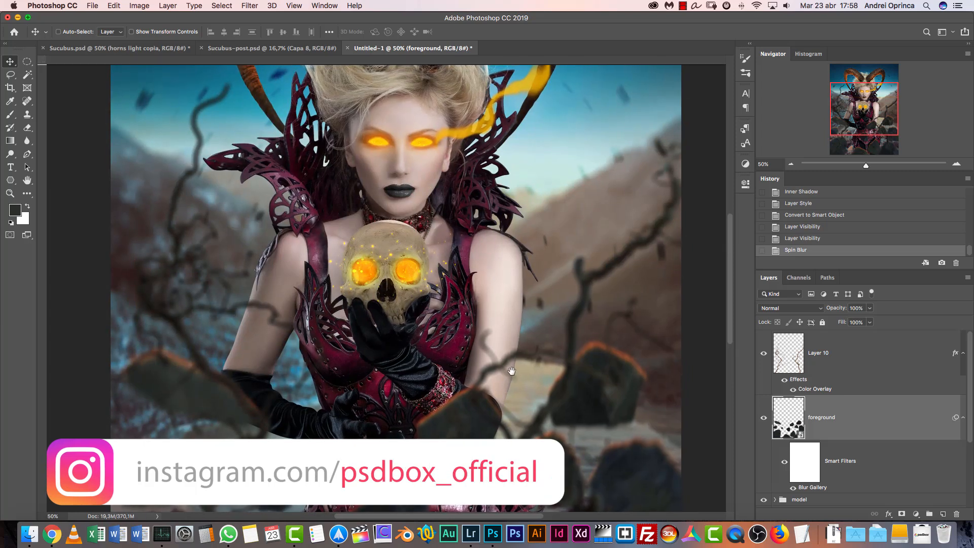
pyautogui.click(174, 49)
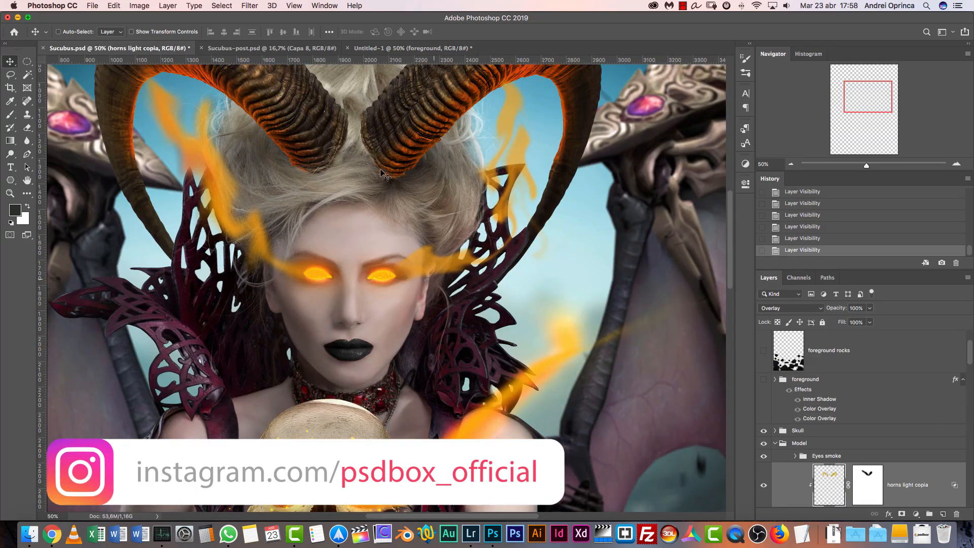
pyautogui.click(283, 48)
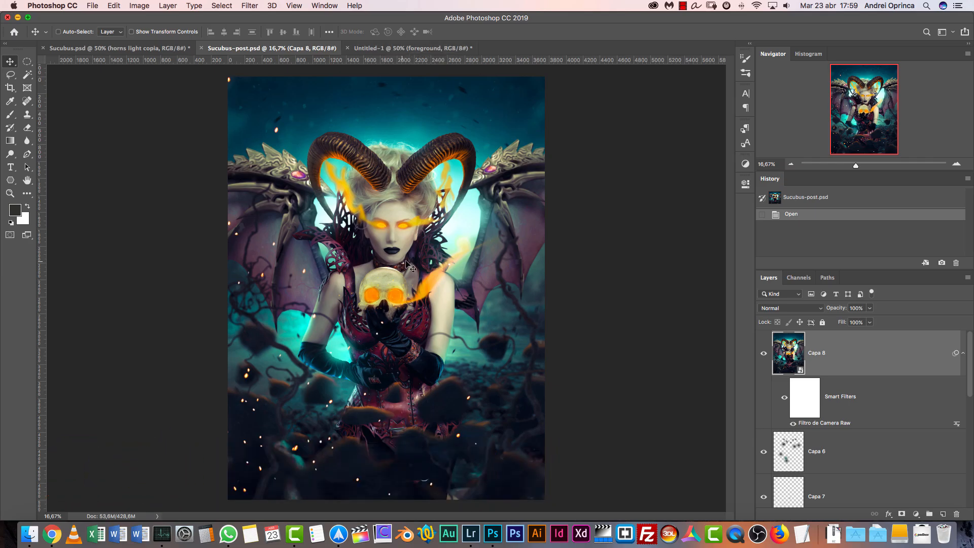
pyautogui.click(422, 47)
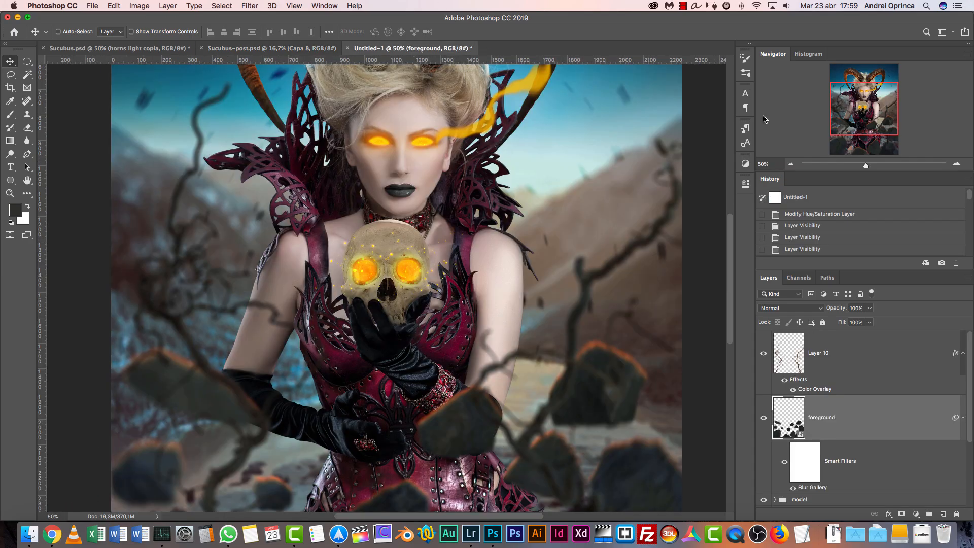
pyautogui.click(792, 164)
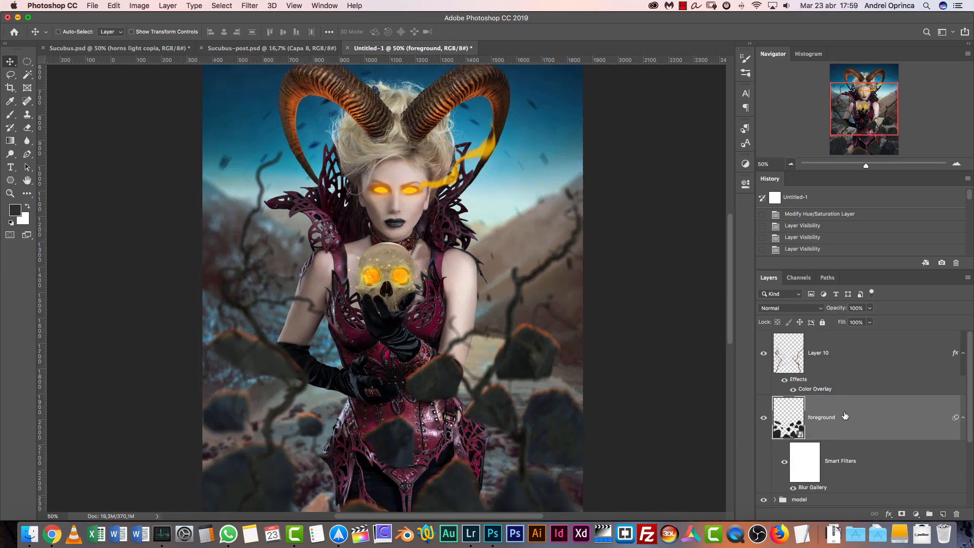
pyautogui.click(963, 418)
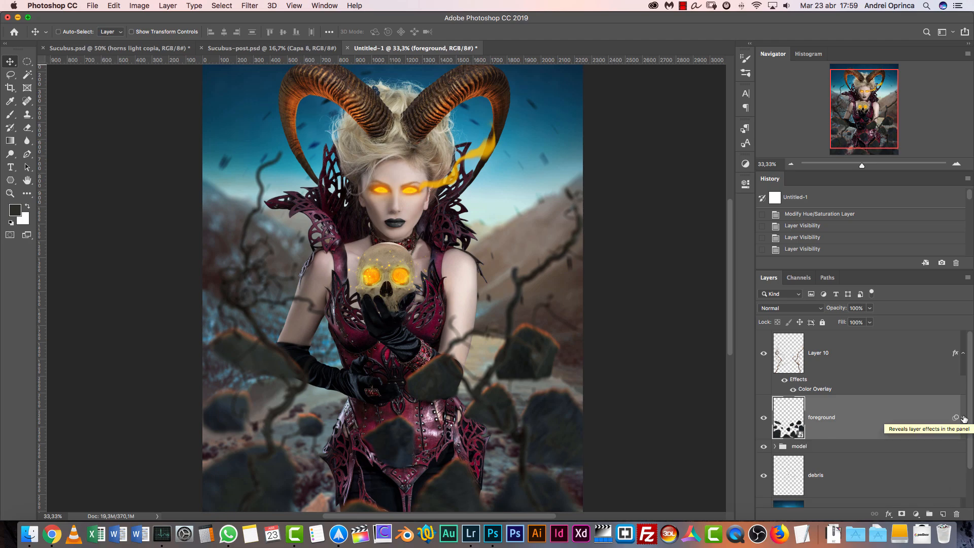
# Try to open the wing image sucubus-3.png from the PNG folder inside Wings
pyautogui.press('super+o')
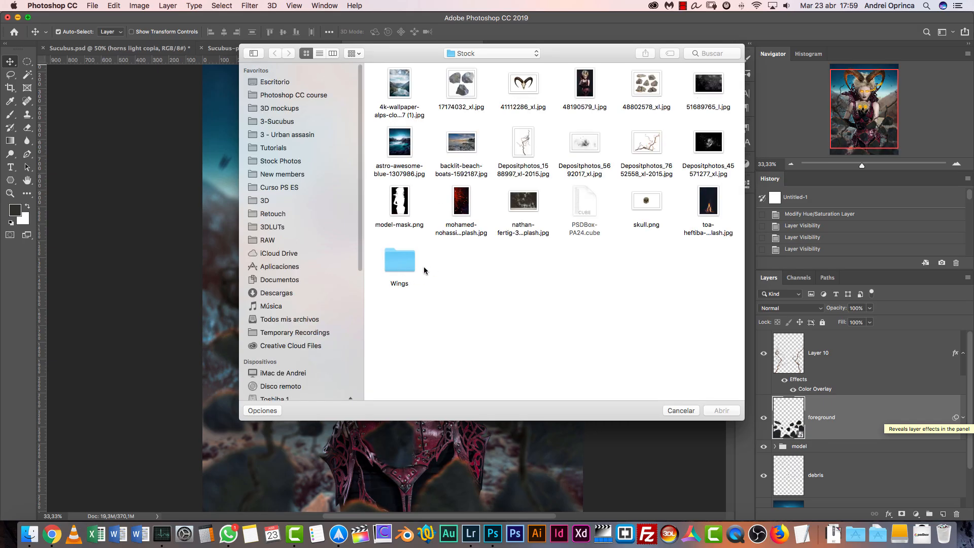
pyautogui.doubleClick(399, 264)
pyautogui.doubleClick(510, 84)
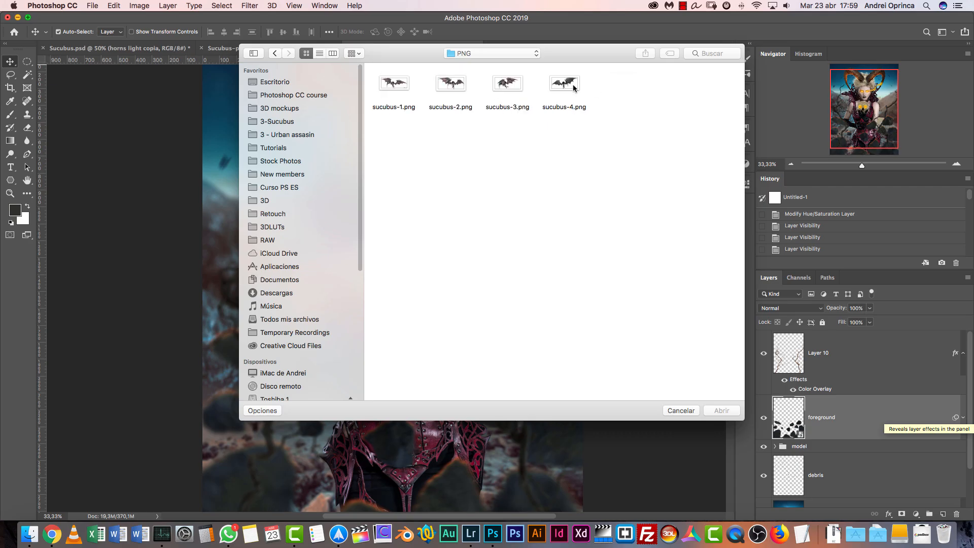
pyautogui.click(512, 86)
pyautogui.click(731, 412)
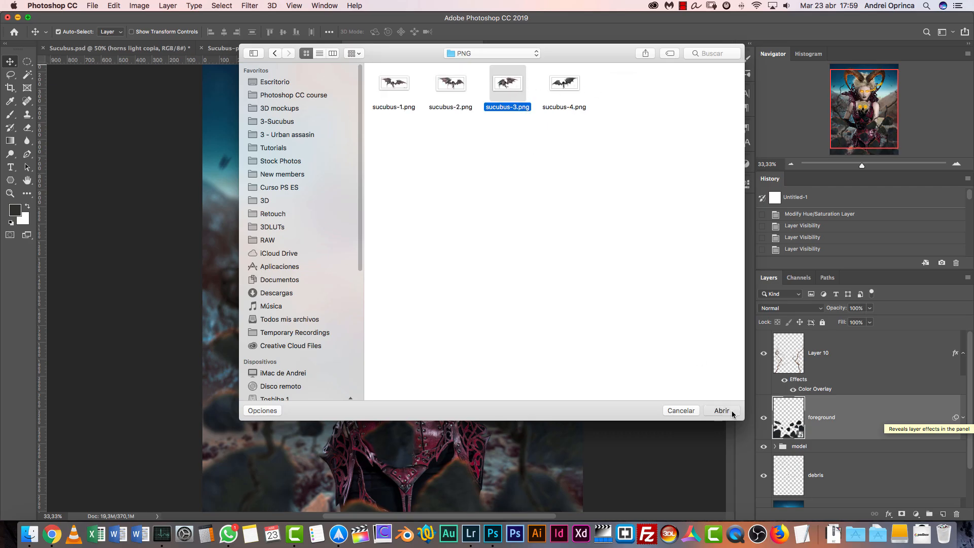
pyautogui.click(562, 183)
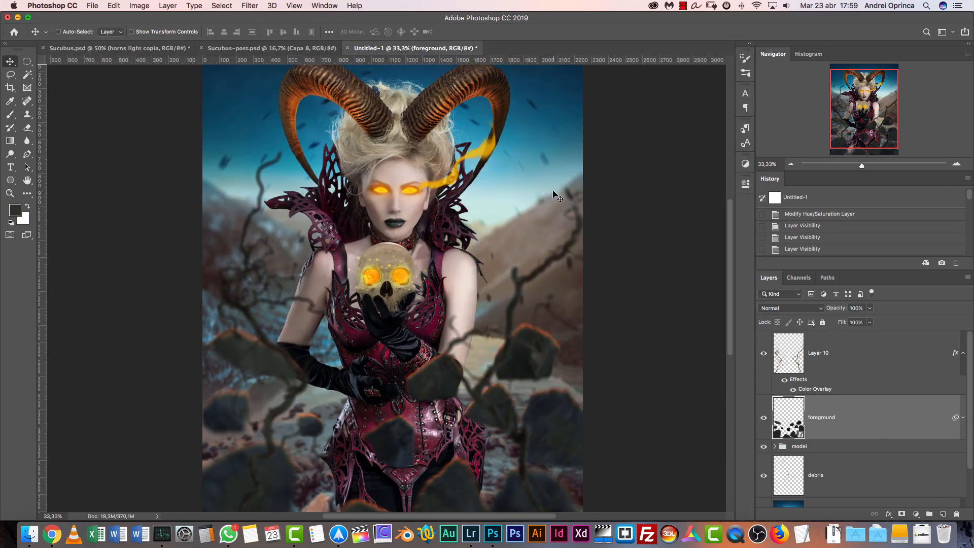
pyautogui.press('super+o')
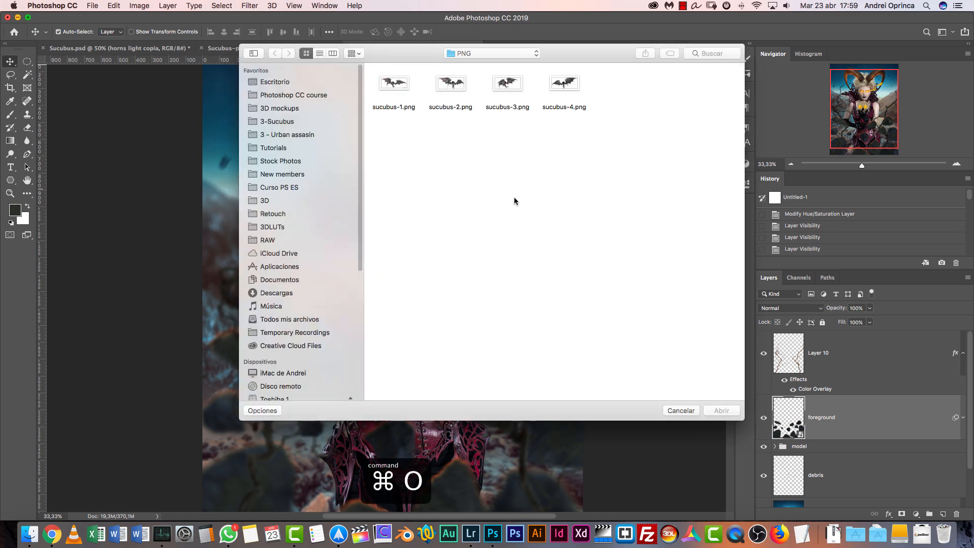
pyautogui.click(508, 86)
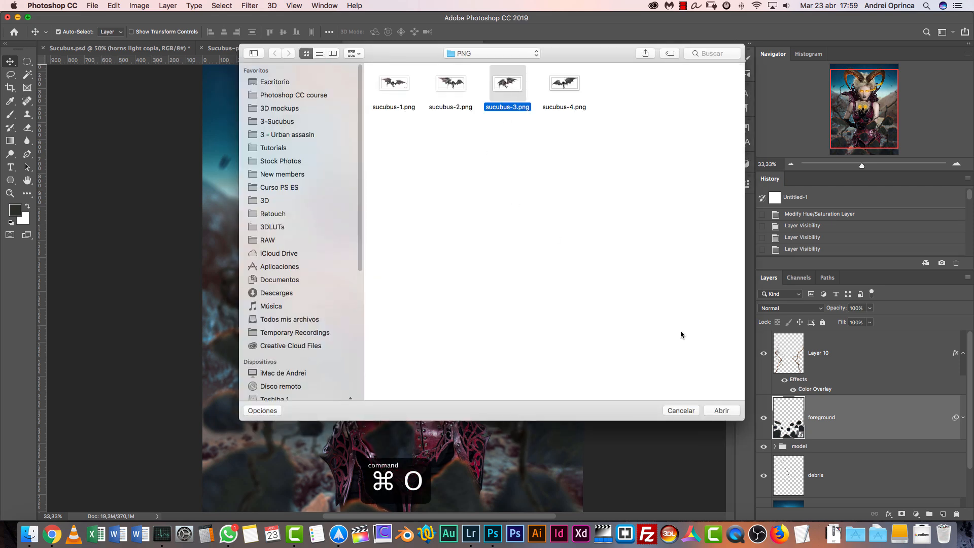
pyautogui.click(721, 411)
pyautogui.press('Escape')
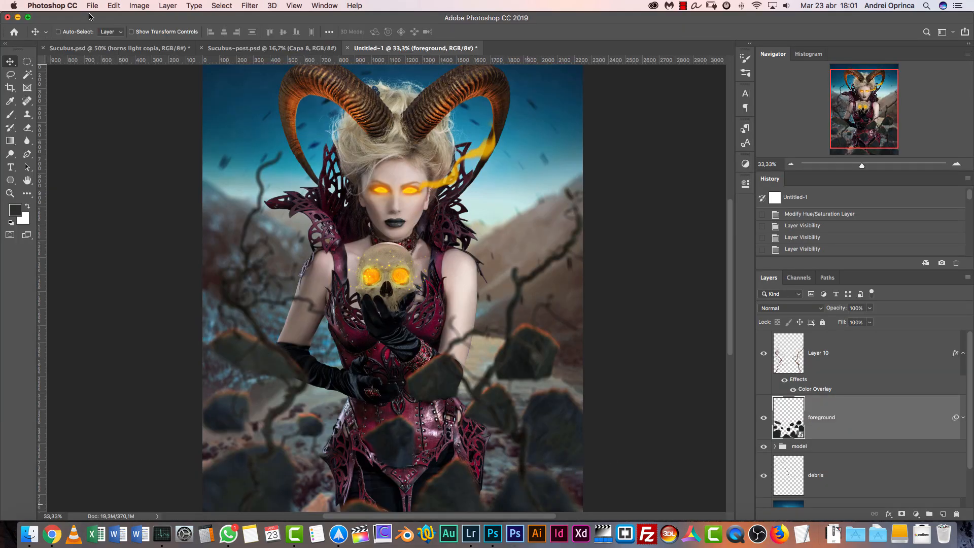
# Cut the wings artwork from the wings smart object of Sucubus.psd to the clipboard and close wings.psb without saving
pyautogui.click(120, 49)
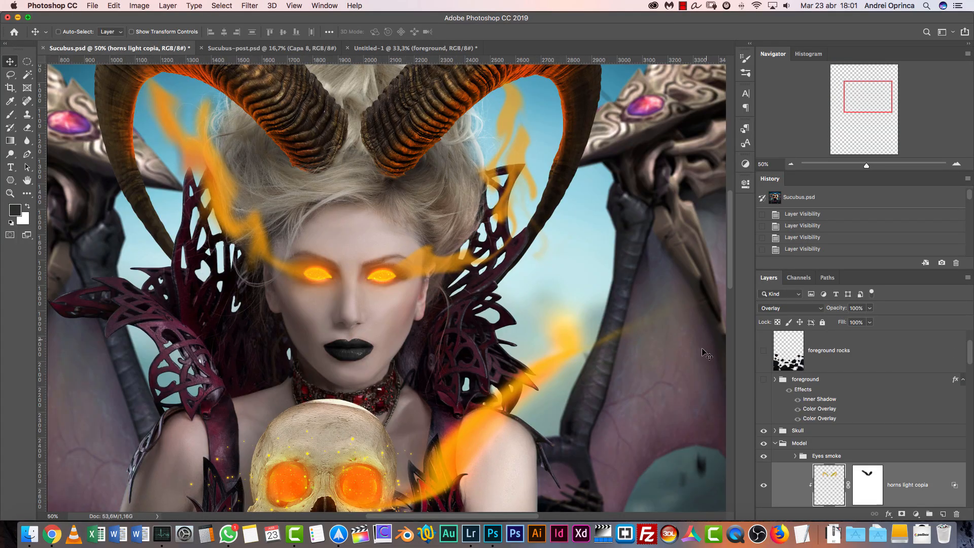
pyautogui.moveTo(969, 351); pyautogui.dragTo(964, 464)
pyautogui.click(806, 415)
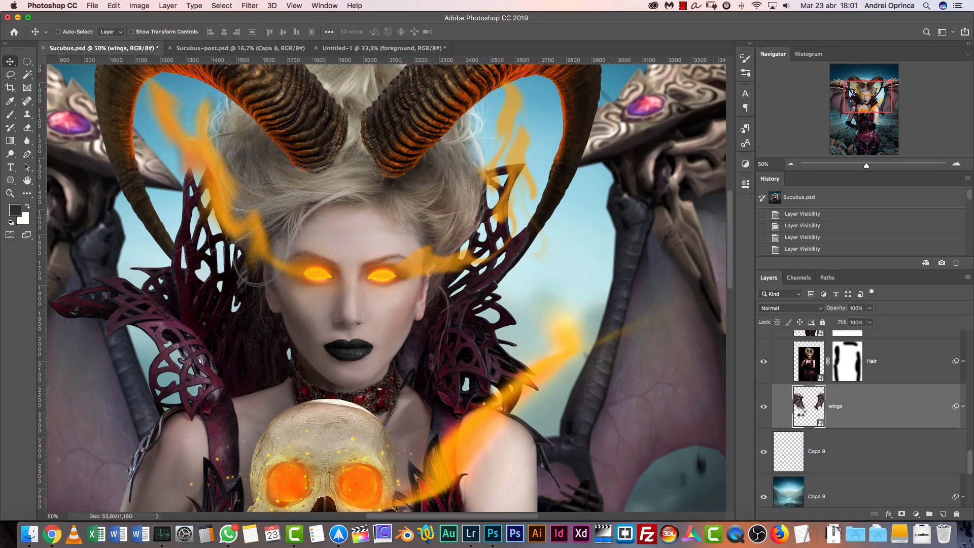
pyautogui.doubleClick(802, 416)
pyautogui.press('super+a')
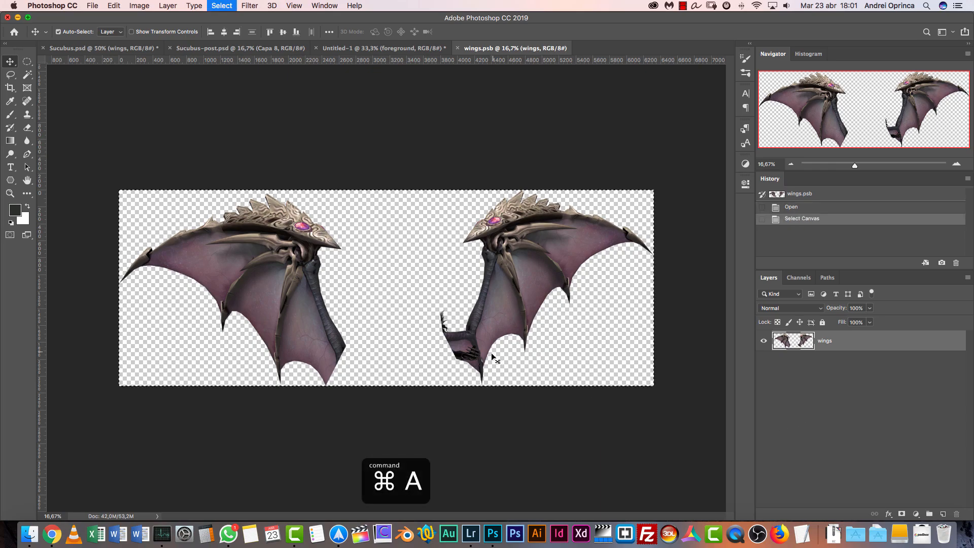
pyautogui.press('super+x')
pyautogui.press('super+w')
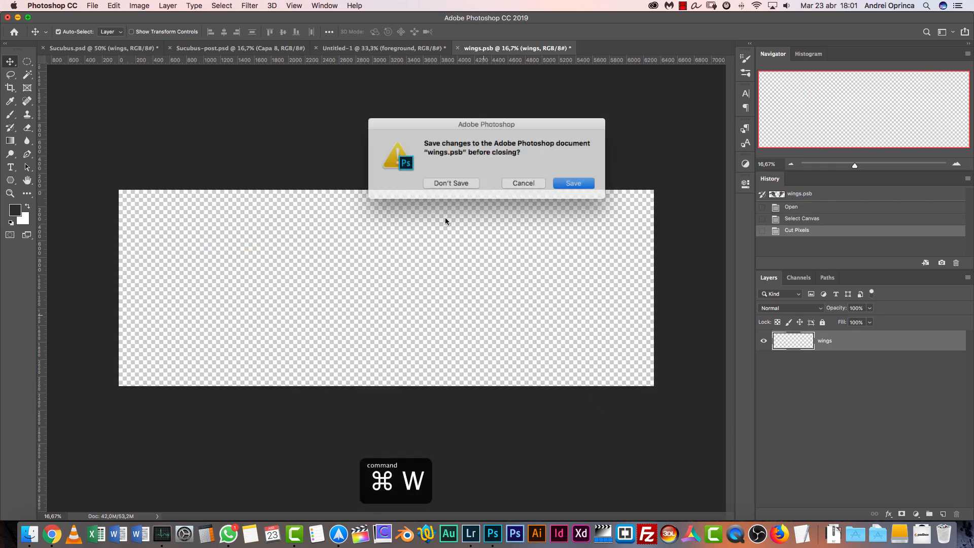
pyautogui.click(448, 184)
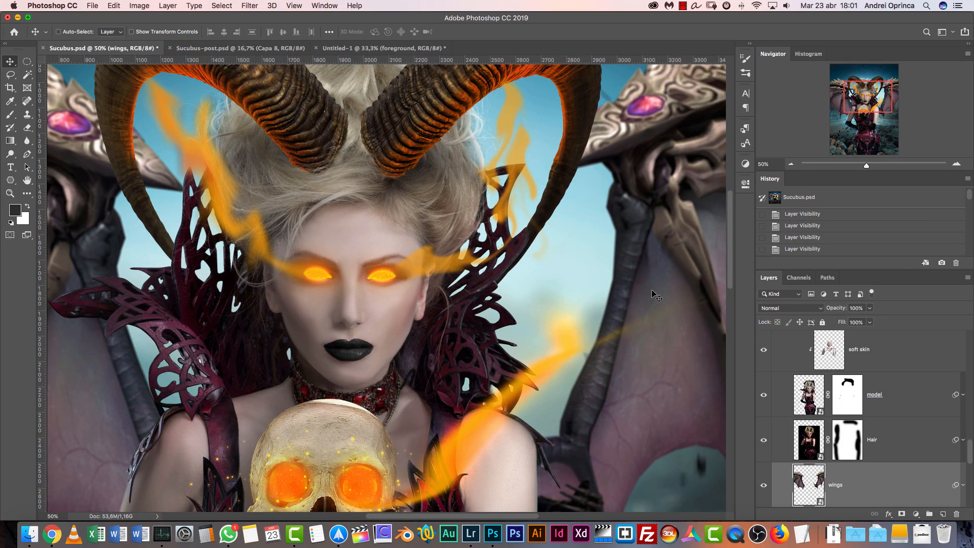
# Paste the cut wings into Untitled-1 on a new layer directly below the hair layer in the model group
pyautogui.click(346, 48)
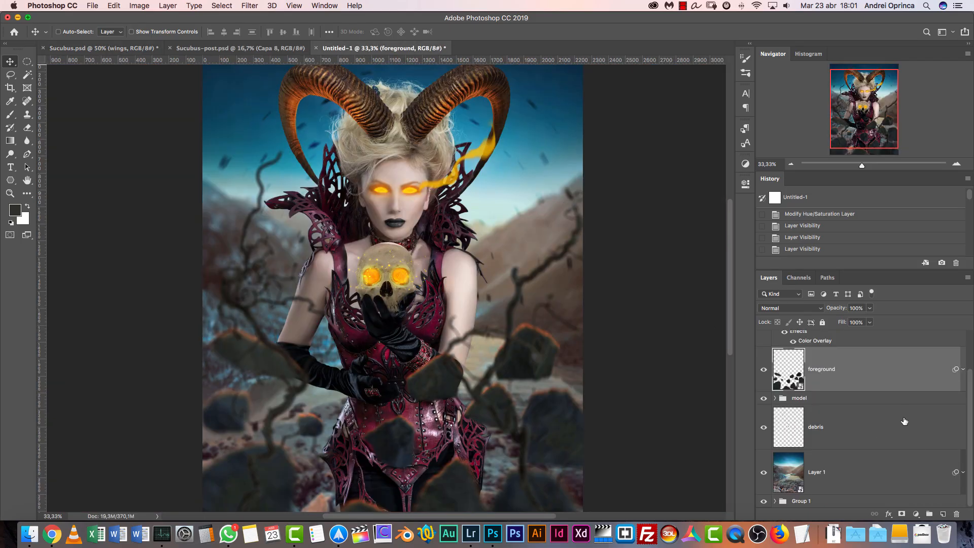
pyautogui.click(875, 399)
pyautogui.click(775, 398)
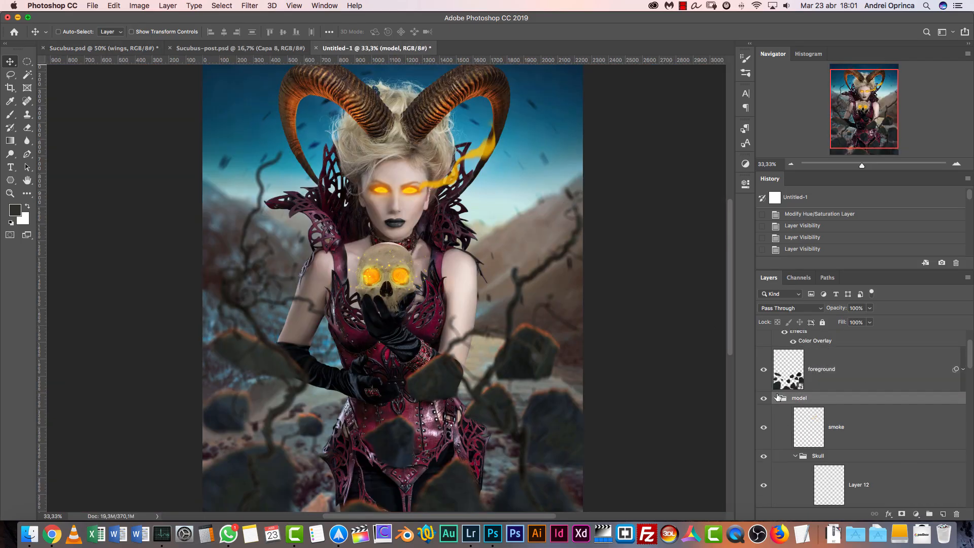
pyautogui.scroll(-2, 971, 365)
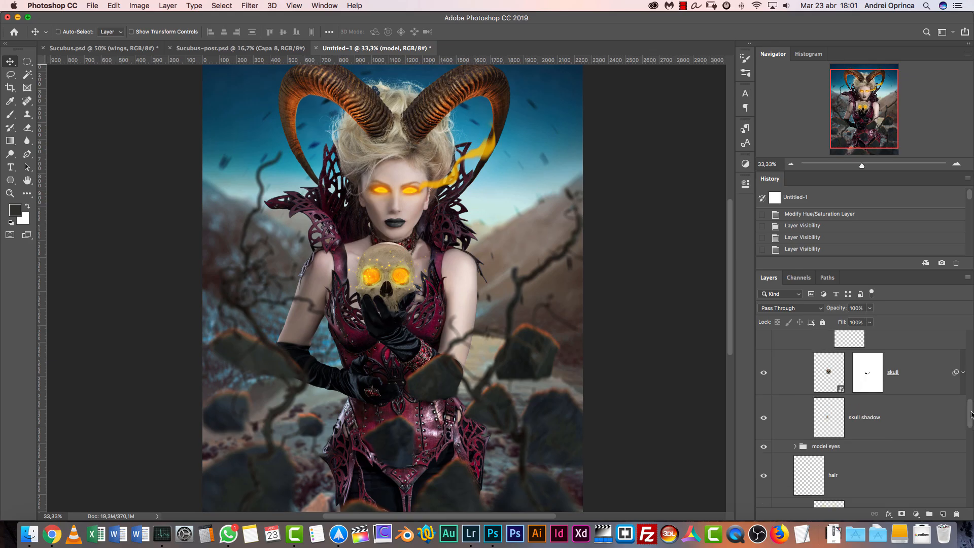
pyautogui.click(796, 440)
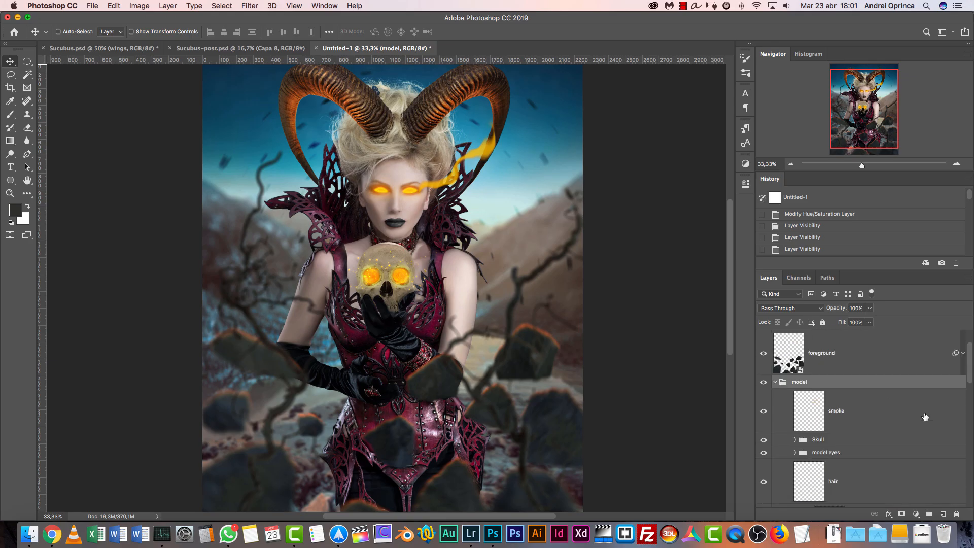
pyautogui.moveTo(967, 368); pyautogui.dragTo(968, 389)
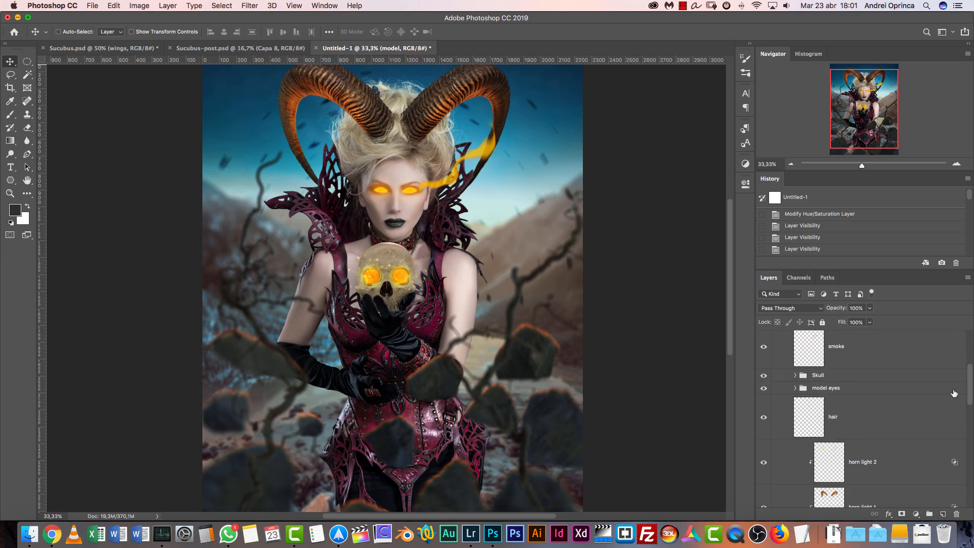
pyautogui.moveTo(971, 385); pyautogui.dragTo(968, 466)
pyautogui.click(896, 448)
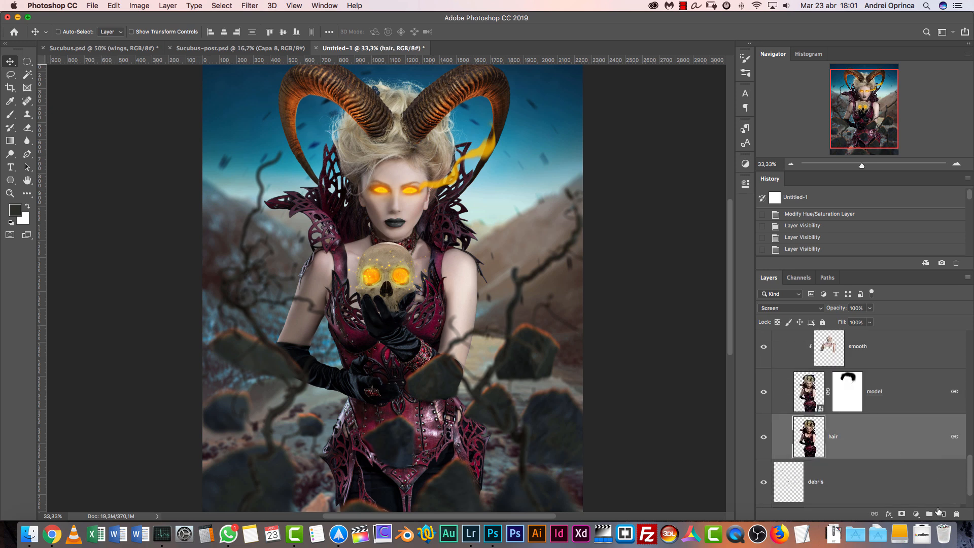
pyautogui.click(943, 514)
pyautogui.press('cmd+v')
# Scale the pasted wings down to about 59.6% and position them behind the model's shoulders
pyautogui.click(790, 164)
pyautogui.click(791, 165)
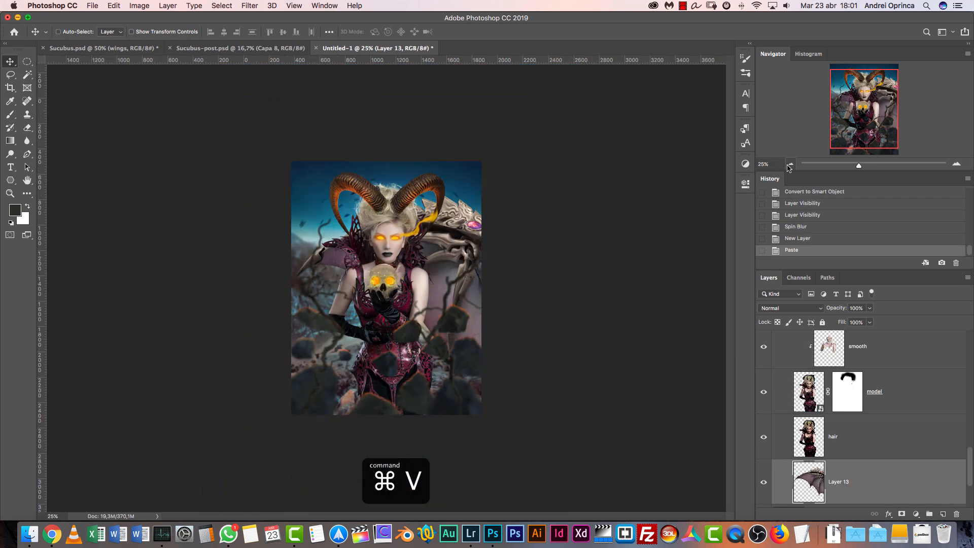
pyautogui.click(790, 164)
pyautogui.click(791, 165)
pyautogui.press('super+t')
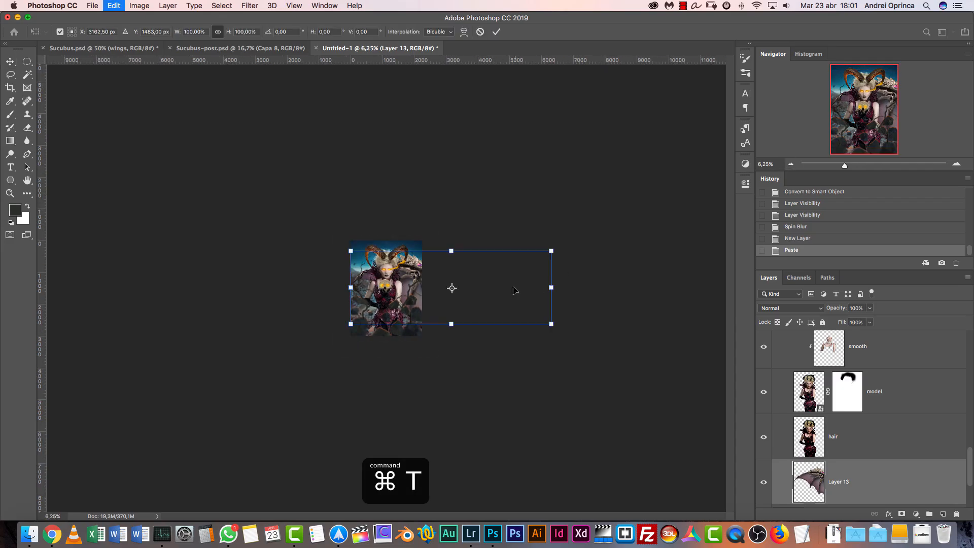
pyautogui.moveTo(552, 324); pyautogui.dragTo(428, 278)
pyautogui.press('super+1')
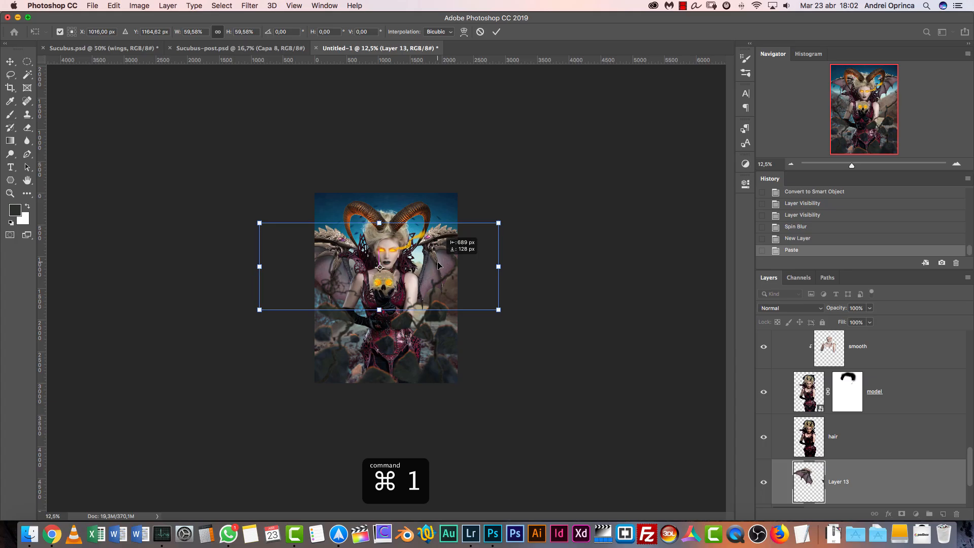
pyautogui.moveTo(439, 264); pyautogui.dragTo(439, 243)
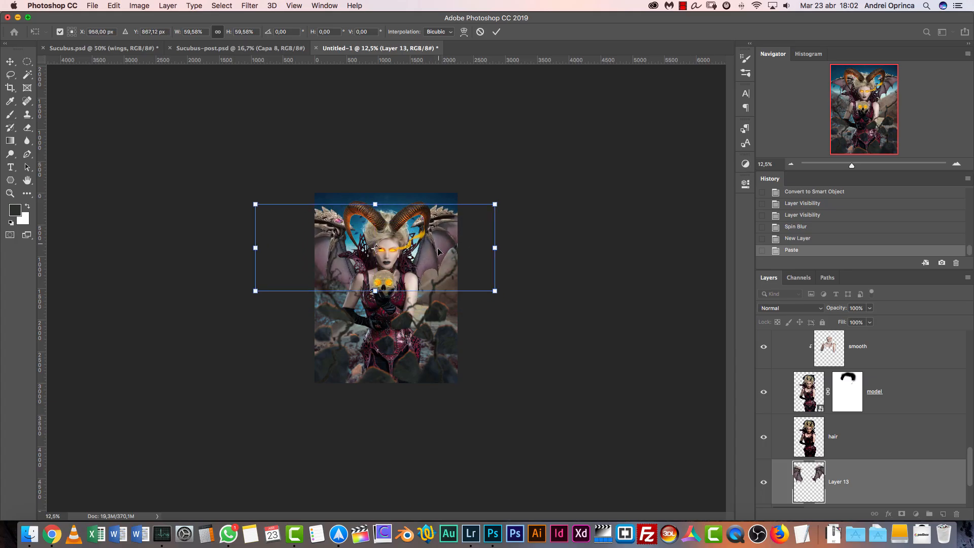
pyautogui.press('Return')
# Apply a 4 px Field Blur to the wings layer
pyautogui.press('super+1')
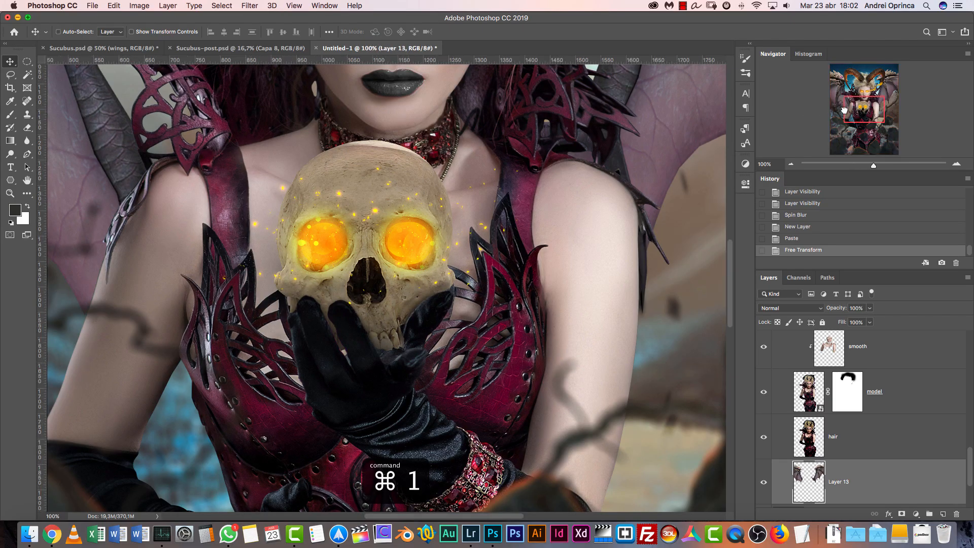
pyautogui.moveTo(844, 110); pyautogui.dragTo(858, 77)
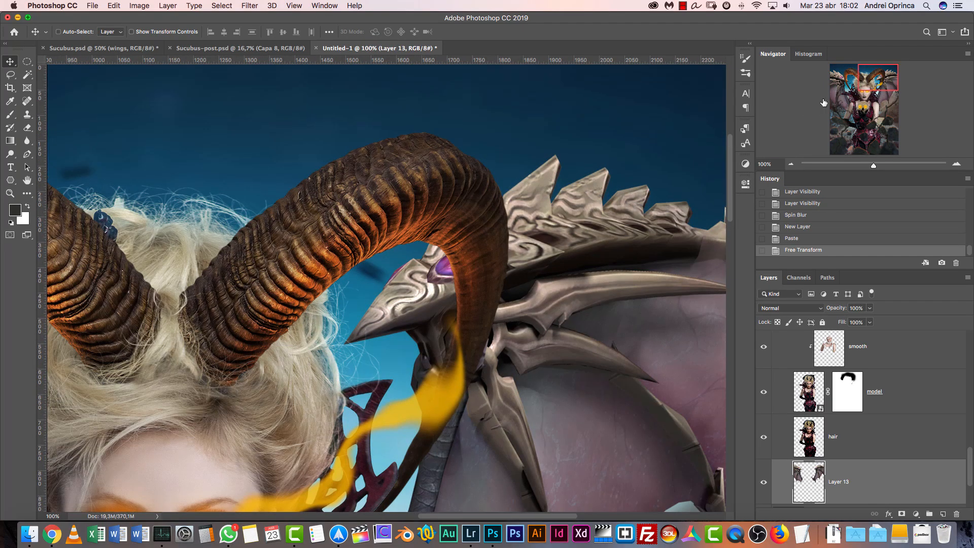
pyautogui.click(251, 6)
pyautogui.moveTo(299, 138)
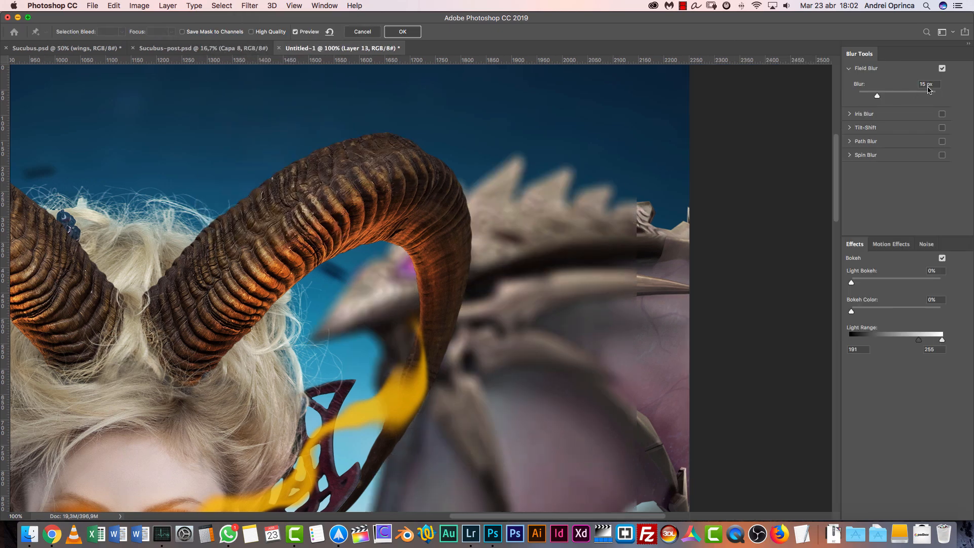
pyautogui.click(878, 94)
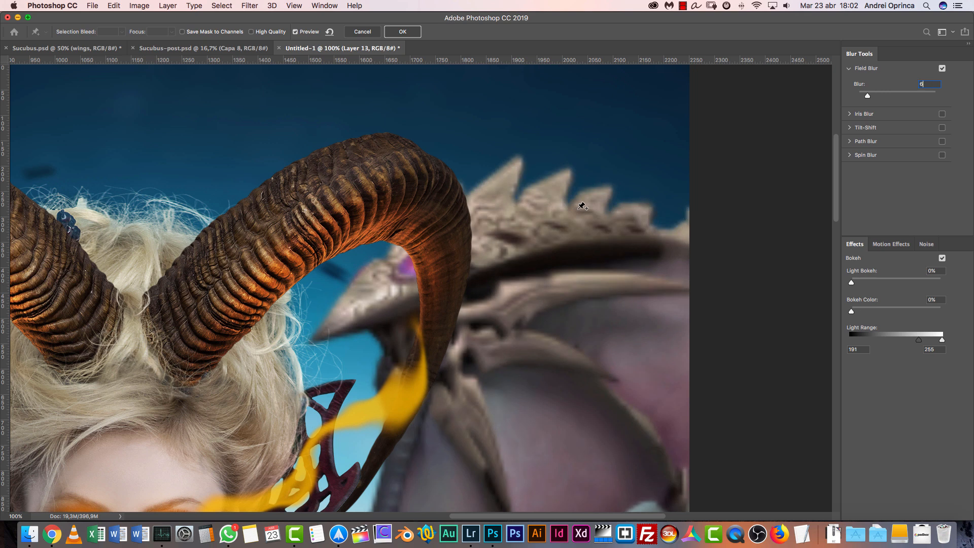
pyautogui.write('6')
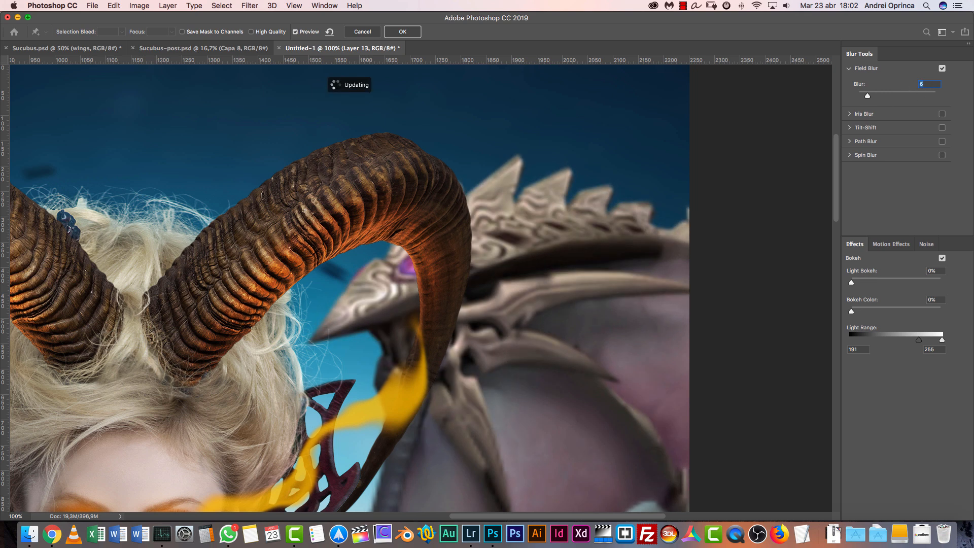
pyautogui.write('4')
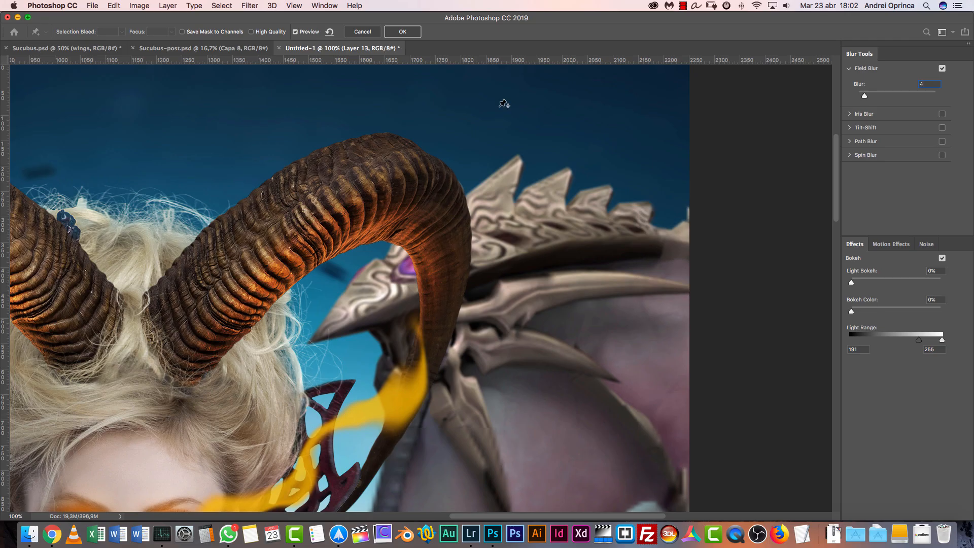
pyautogui.click(409, 37)
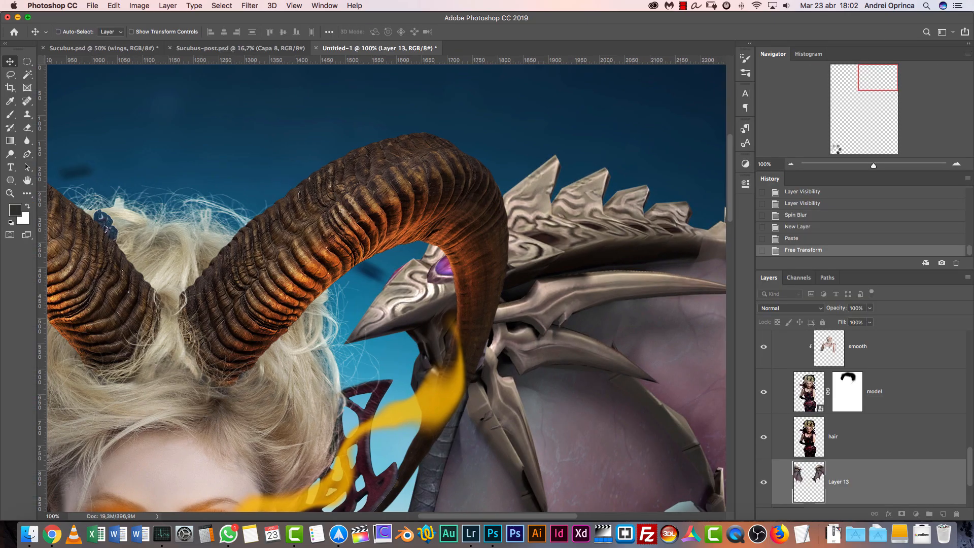
# Add a new layer clipped to the wings layer and set its blend mode to Soft Light
pyautogui.moveTo(871, 89); pyautogui.dragTo(847, 100)
pyautogui.click(791, 165)
pyautogui.click(792, 164)
pyautogui.click(792, 164)
pyautogui.click(792, 165)
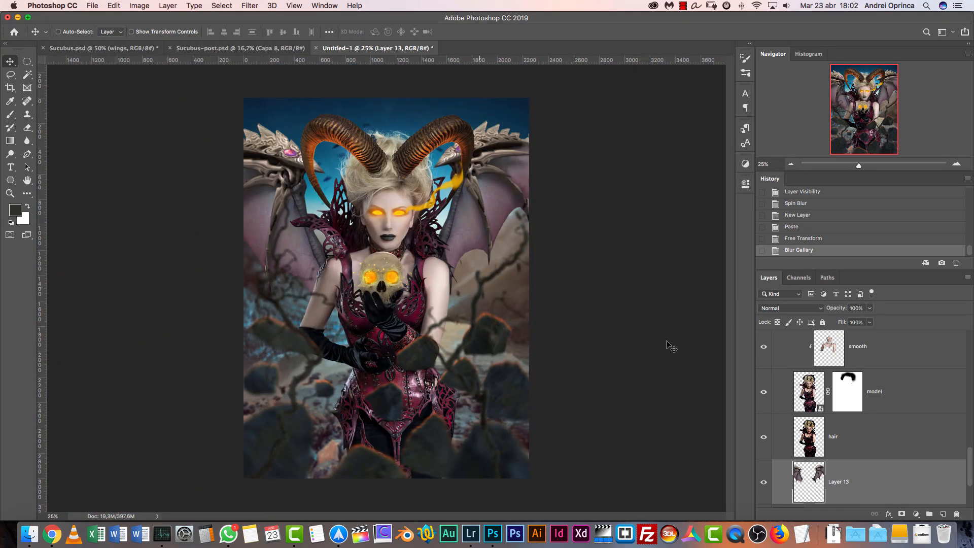
pyautogui.click(943, 514)
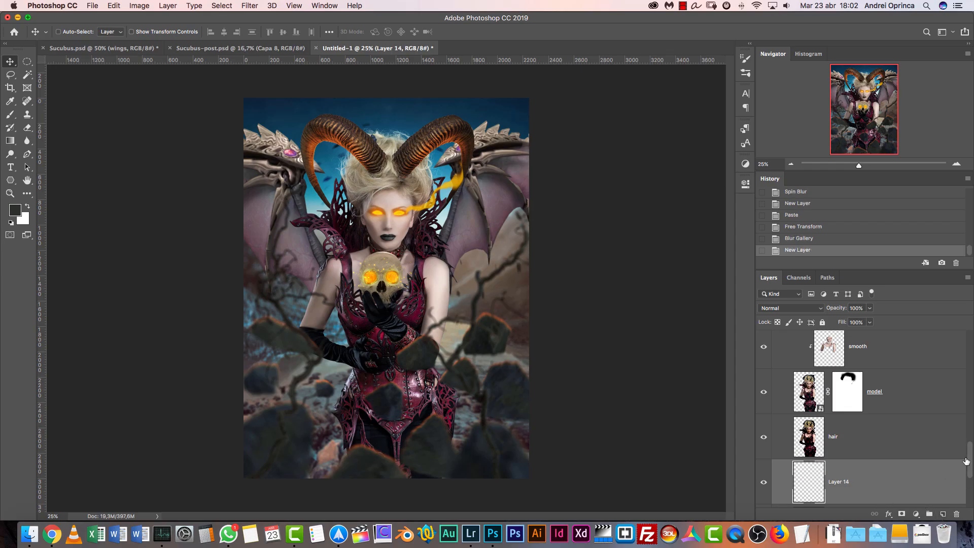
pyautogui.scroll(-3, 954, 476)
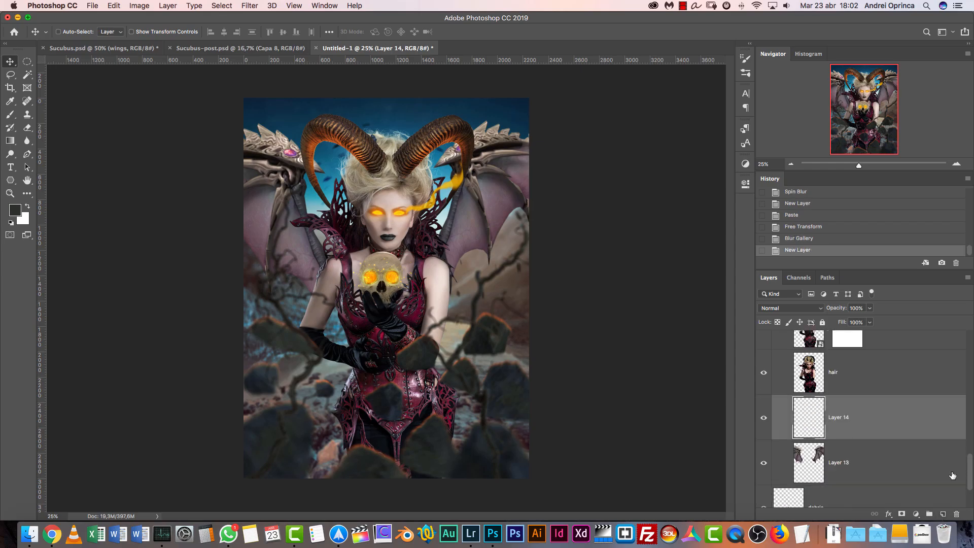
pyautogui.keyDown('alt'); pyautogui.click(889, 441); pyautogui.keyUp('alt')
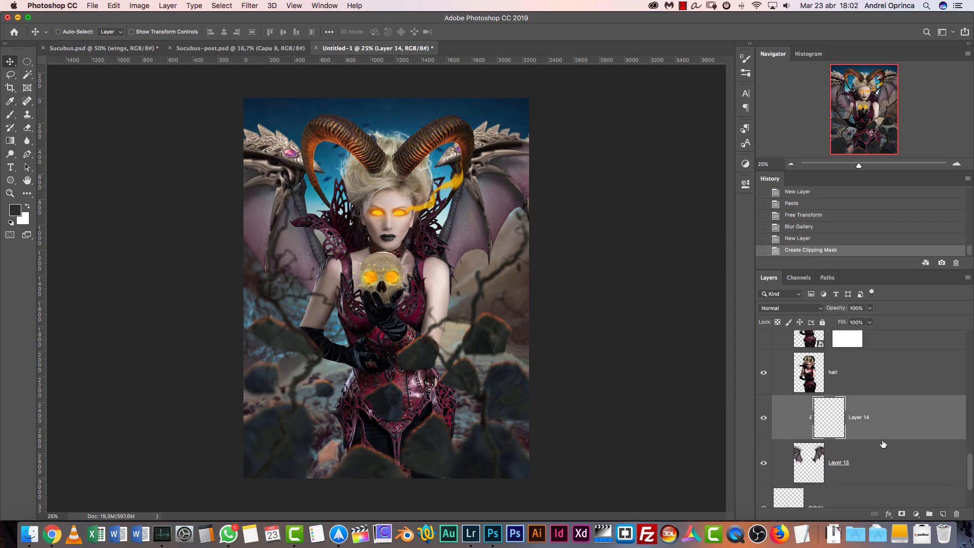
pyautogui.press('b')
pyautogui.click(796, 308)
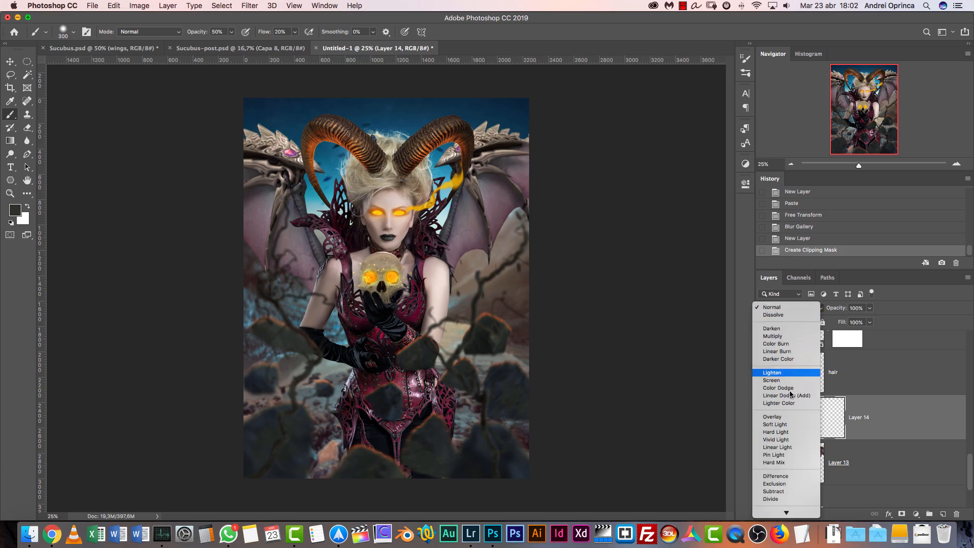
pyautogui.click(782, 415)
# Paint soft shading over the inner lower areas of both wings with a large brush of about 600 px
pyautogui.press(']')
pyautogui.press(']')
pyautogui.press(']')
pyautogui.press(']')
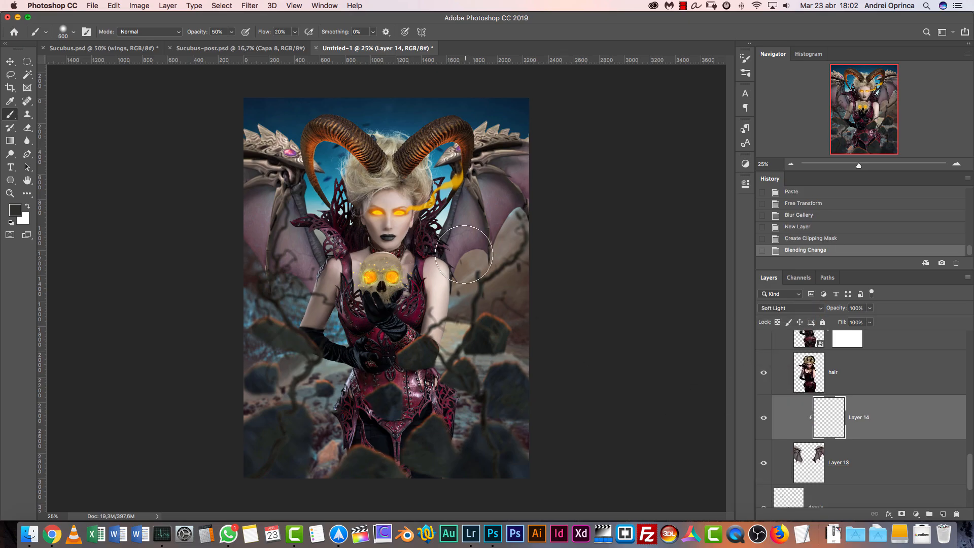
pyautogui.keyDown('alt'); pyautogui.click(470, 240); pyautogui.keyUp('alt')
pyautogui.press(']')
pyautogui.press(']')
pyautogui.moveTo(472, 267)
pyautogui.mouseDown()
pyautogui.moveTo(480, 250)
pyautogui.moveTo(452, 264)
pyautogui.moveTo(452, 241)
pyautogui.moveTo(463, 234)
pyautogui.mouseUp()
pyautogui.click(448, 242)
pyautogui.press('[')
pyautogui.press('[')
pyautogui.press('[')
pyautogui.press('[')
pyautogui.press('[')
pyautogui.press('[')
pyautogui.press('[')
pyautogui.press(']')
pyautogui.press(']')
pyautogui.press(']')
pyautogui.press(']')
pyautogui.moveTo(315, 255); pyautogui.dragTo(301, 271)
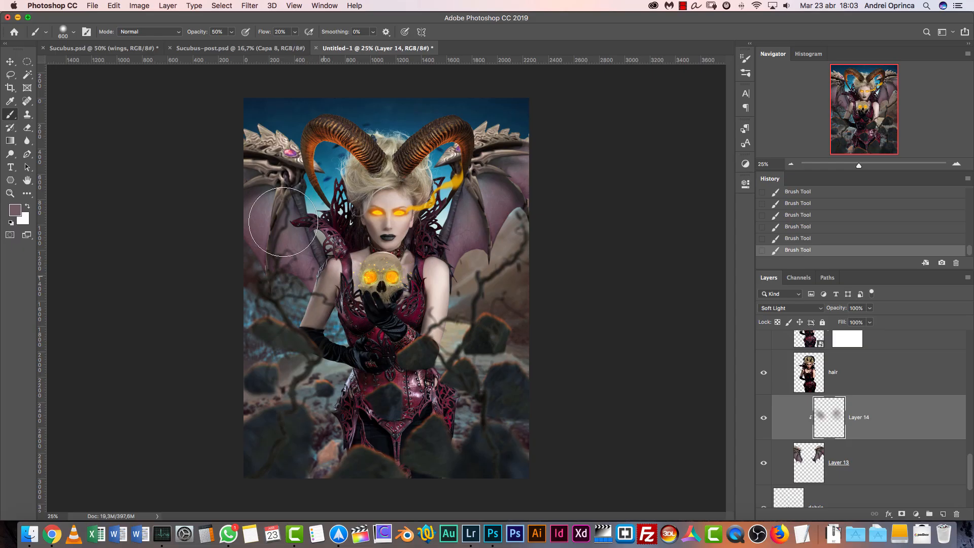
# Set the foreground color to #2a2628, darken the wing beside the horned collar, and compare the shading on and off
pyautogui.click(15, 210)
pyautogui.click(601, 347)
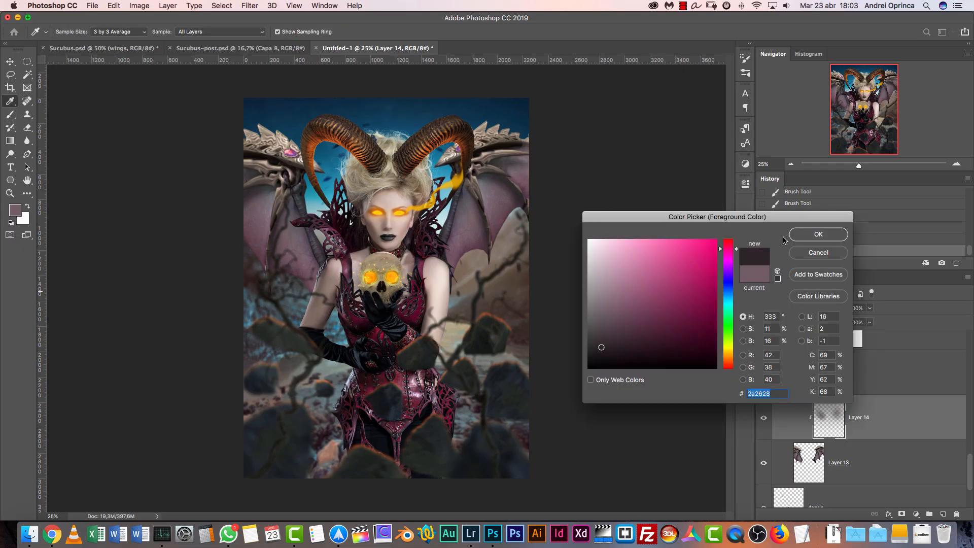
pyautogui.press('Return')
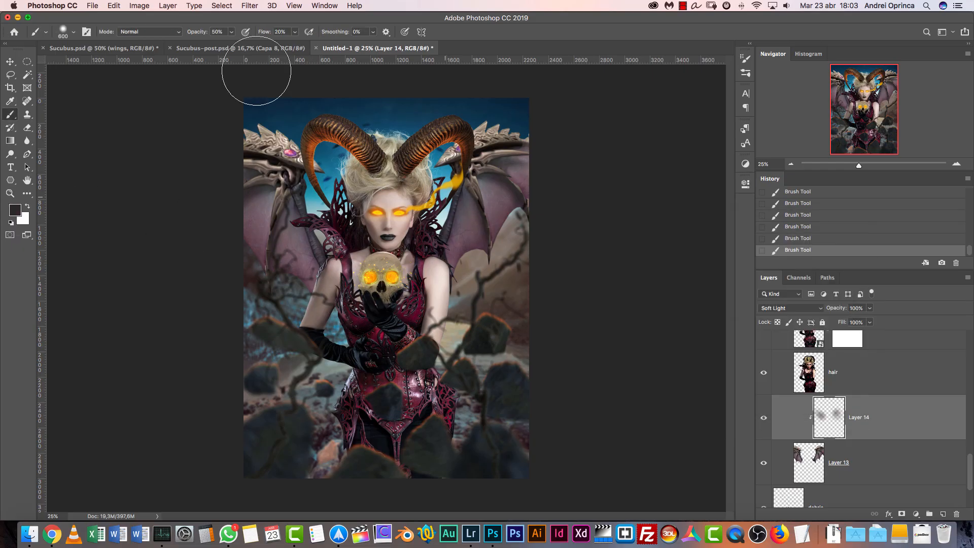
pyautogui.click(305, 272)
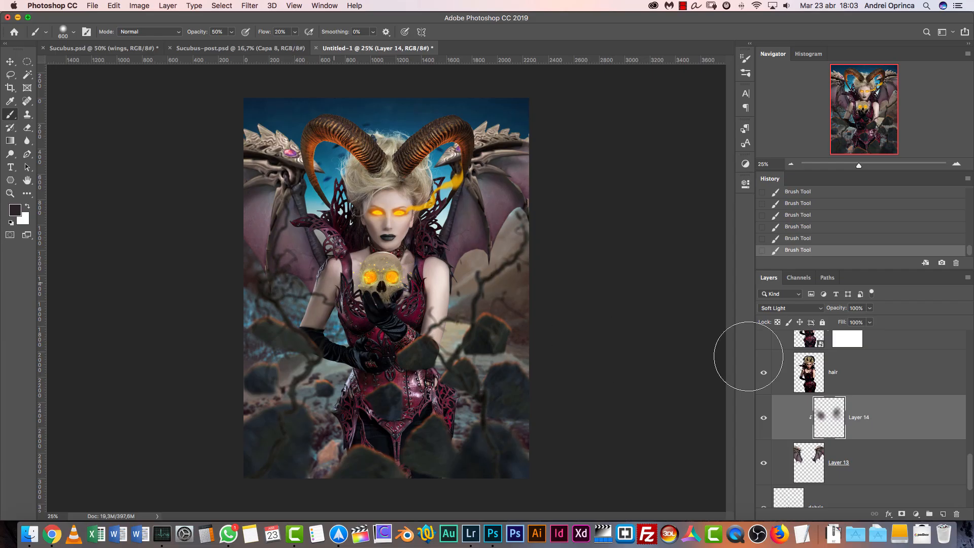
pyautogui.click(764, 419)
pyautogui.click(764, 419)
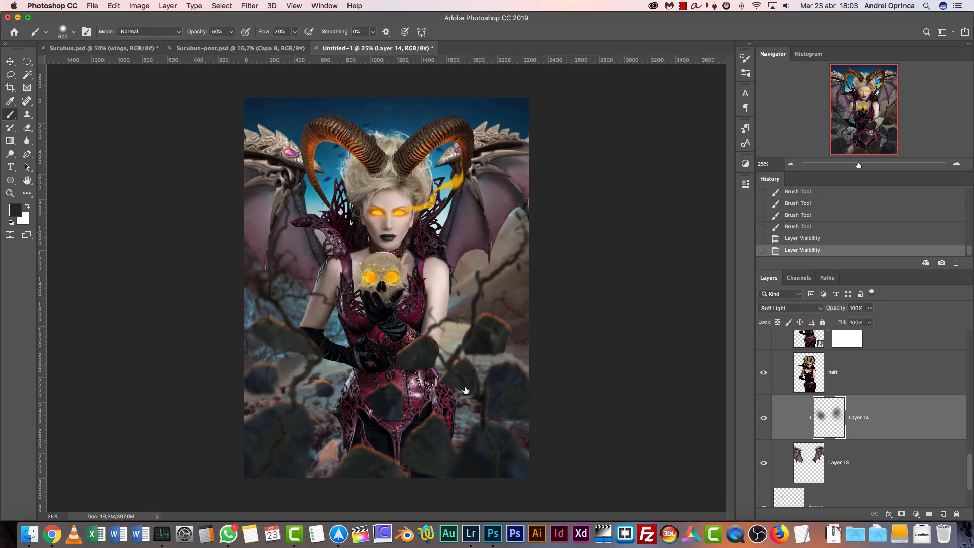
# Extend the dark Soft Light shading over the middle and upper parts of both wings
pyautogui.click(298, 218)
pyautogui.click(285, 195)
pyautogui.click(276, 173)
pyautogui.click(492, 196)
pyautogui.click(493, 178)
pyautogui.click(485, 188)
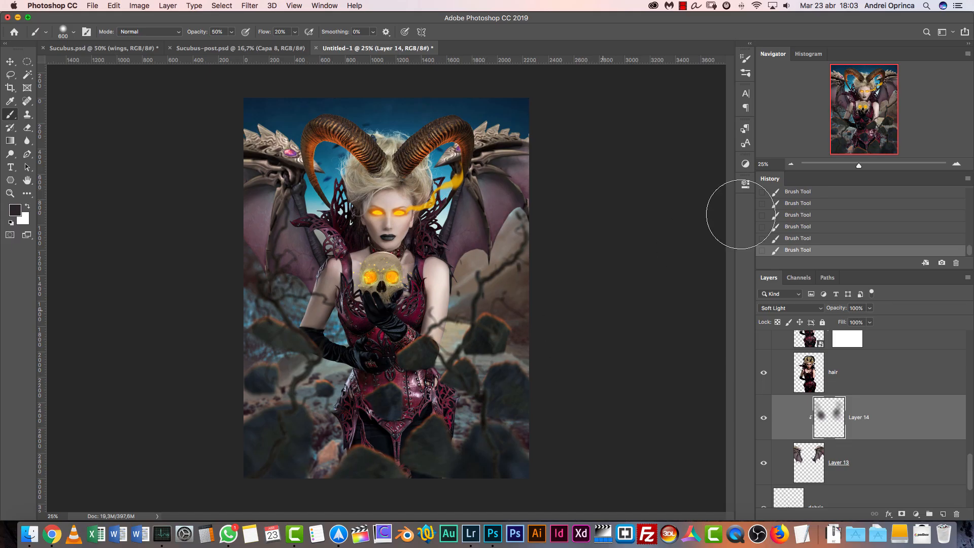
# Select the entire canvas of the composite and copy the merged image of all visible layers
pyautogui.click(957, 164)
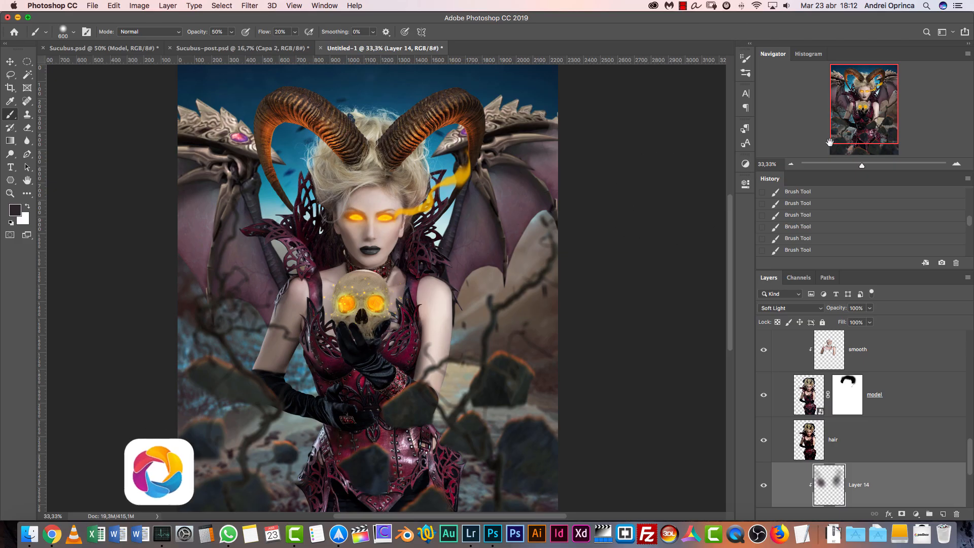
pyautogui.moveTo(968, 448); pyautogui.dragTo(971, 330)
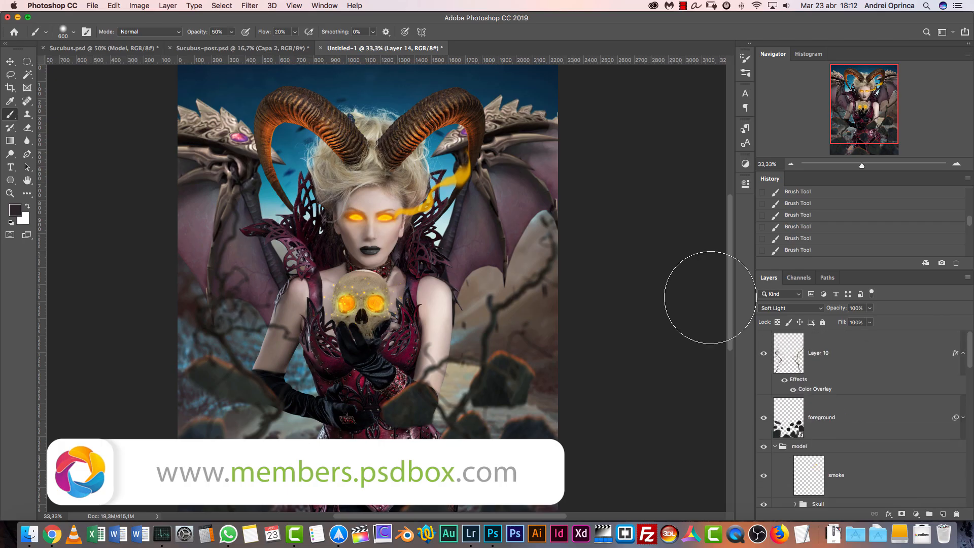
pyautogui.click(10, 61)
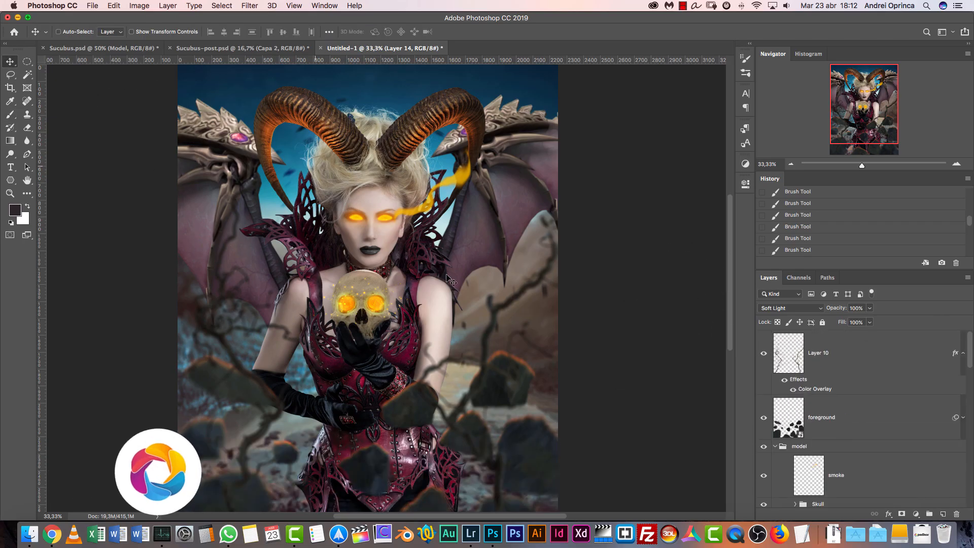
pyautogui.click(791, 164)
pyautogui.press('super+a')
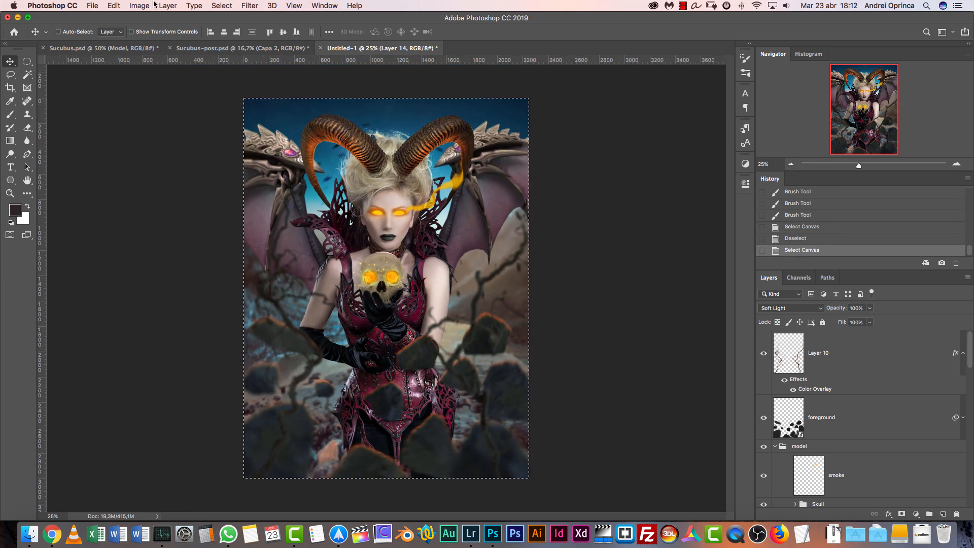
pyautogui.click(122, 7)
pyautogui.click(152, 88)
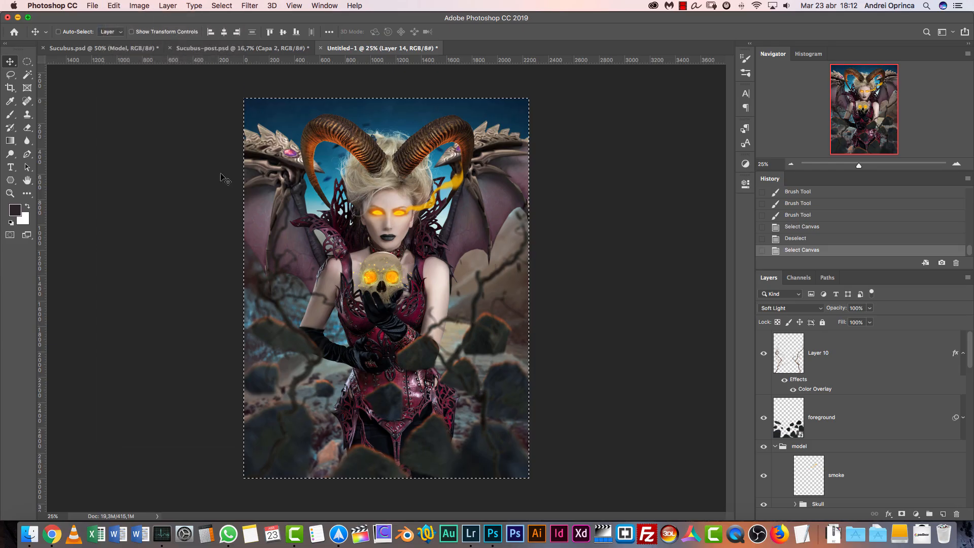
# Create a new document, paste the merged image into it, and delete its white Background layer
pyautogui.press('super+n')
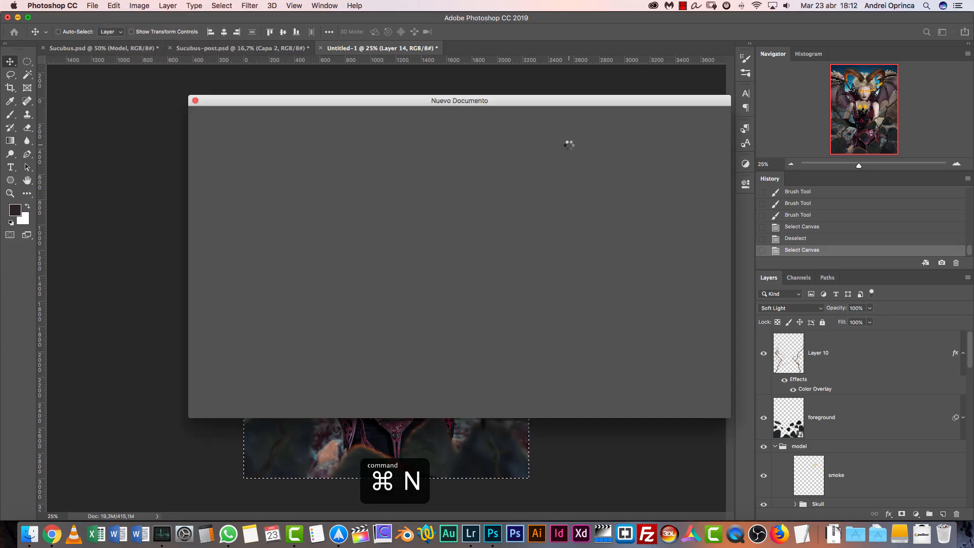
pyautogui.press('Return')
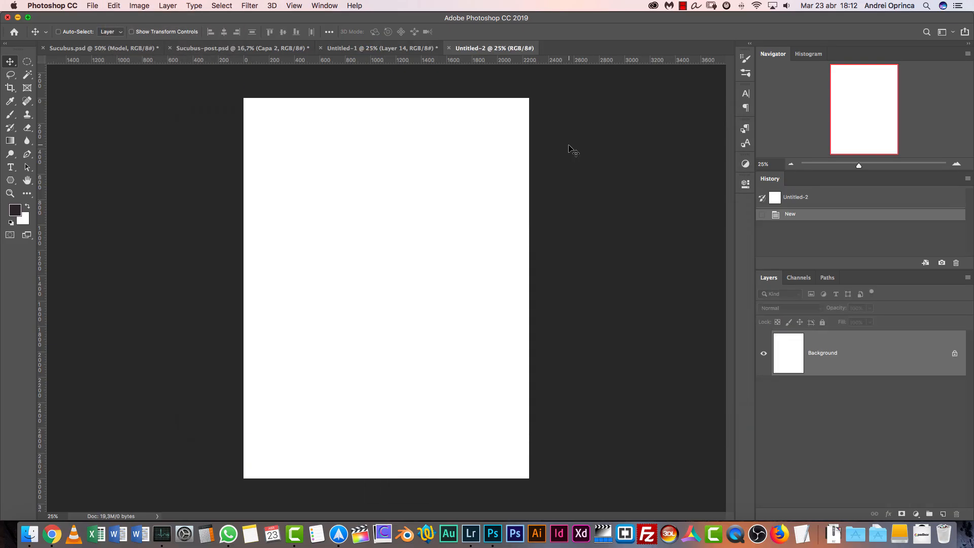
pyautogui.press('super+v')
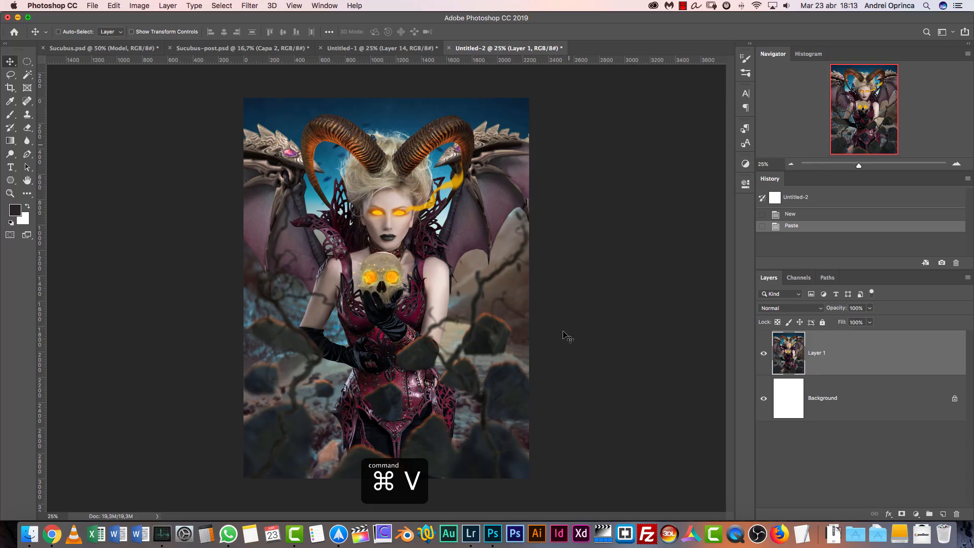
pyautogui.click(375, 45)
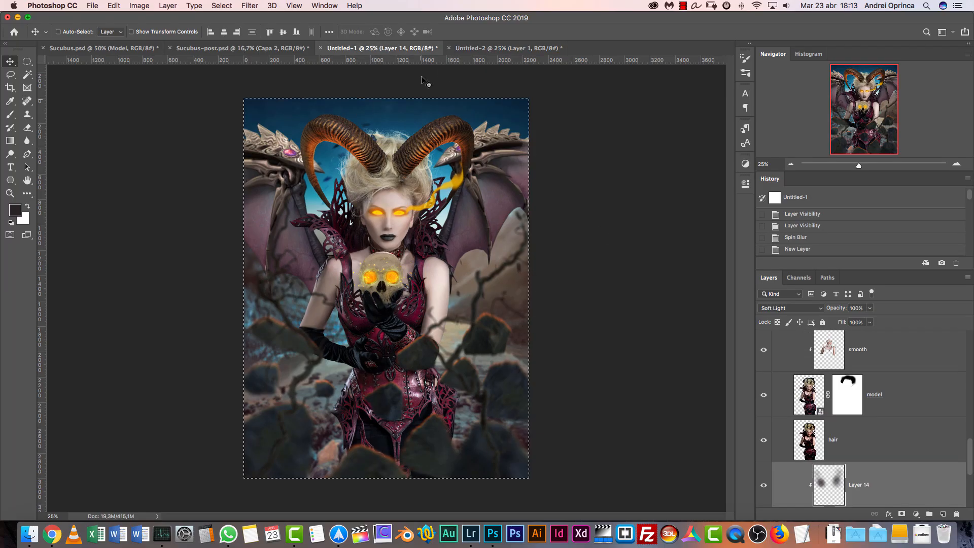
pyautogui.click(510, 49)
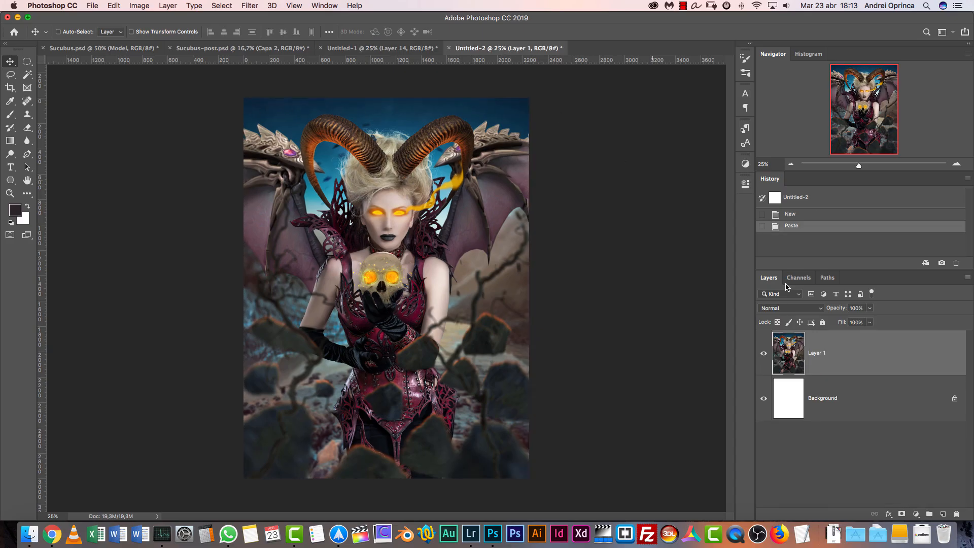
pyautogui.moveTo(933, 403); pyautogui.dragTo(956, 513)
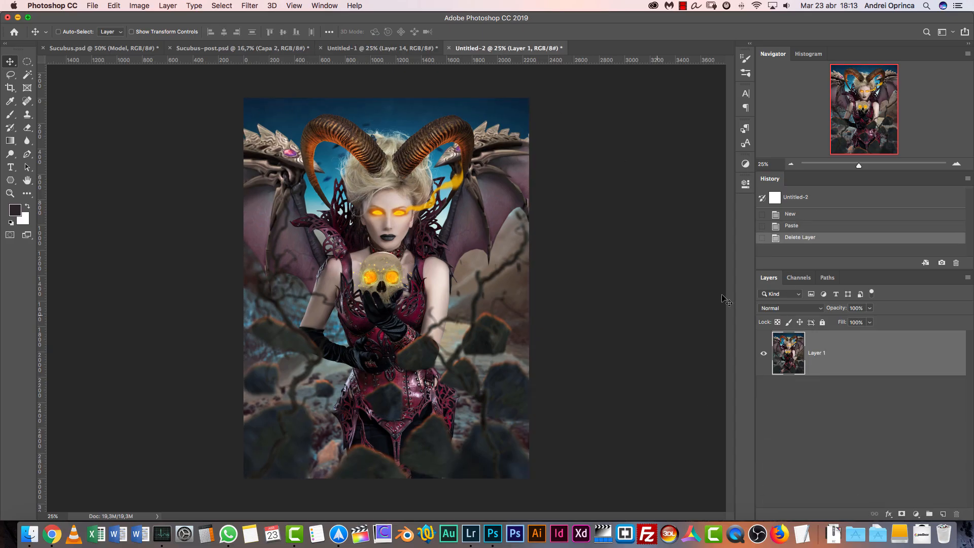
# Show only the base layer Capa 1 in Sucubus-post.psd and compare it with the pasted image in Untitled-2
pyautogui.click(957, 164)
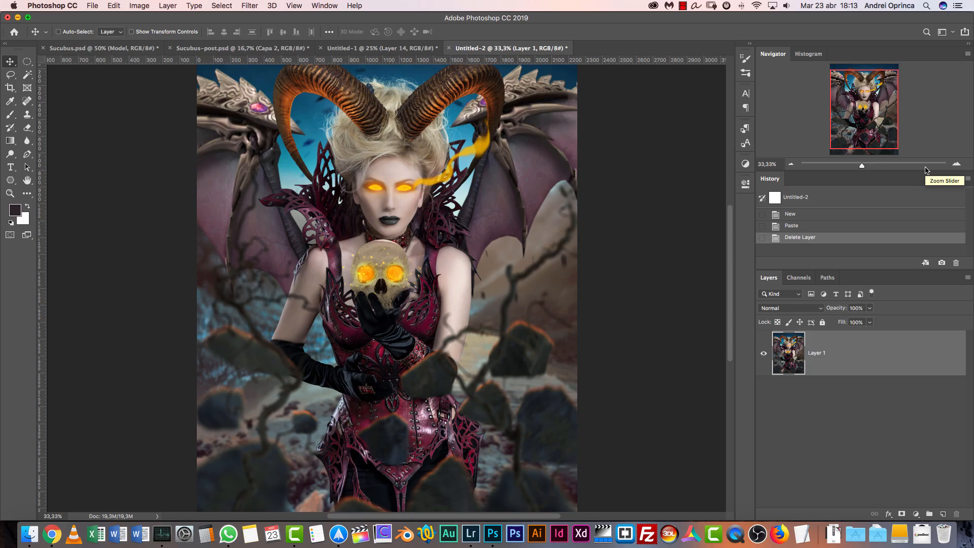
pyautogui.click(238, 48)
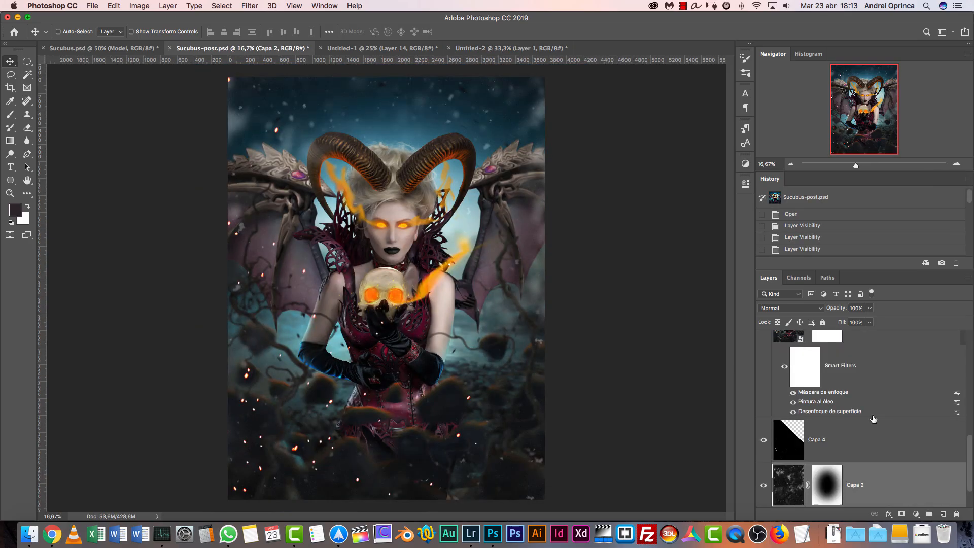
pyautogui.scroll(-2, 860, 501)
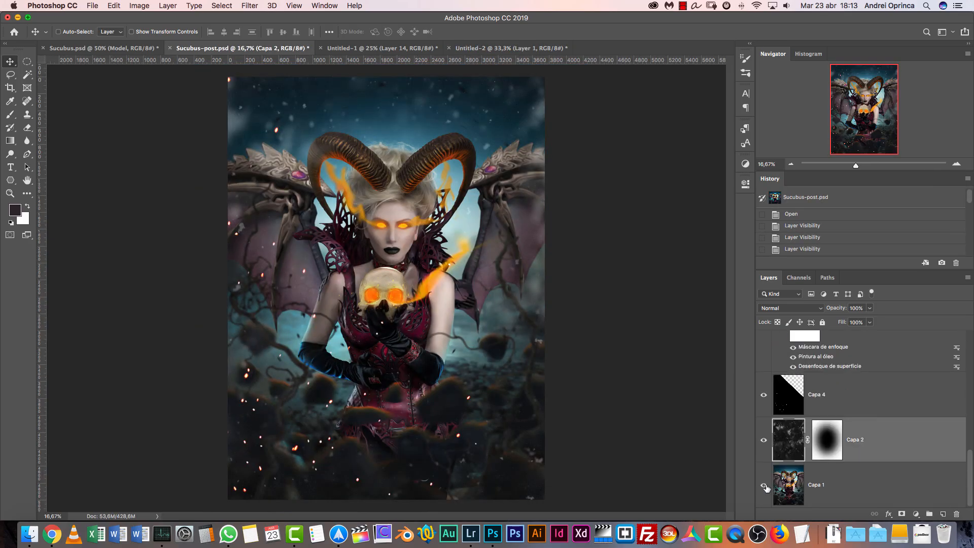
pyautogui.keyDown('alt'); pyautogui.click(765, 486); pyautogui.keyUp('alt')
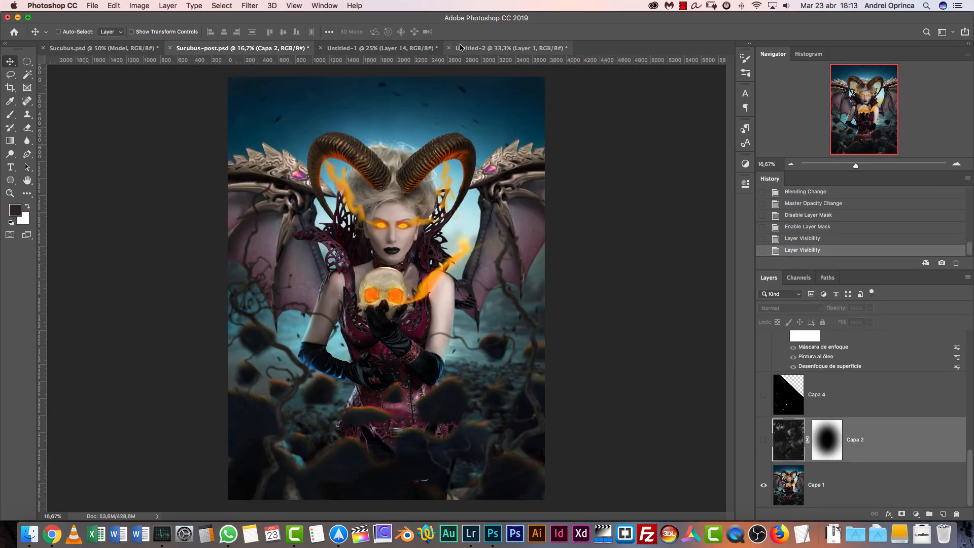
pyautogui.click(477, 48)
pyautogui.click(283, 51)
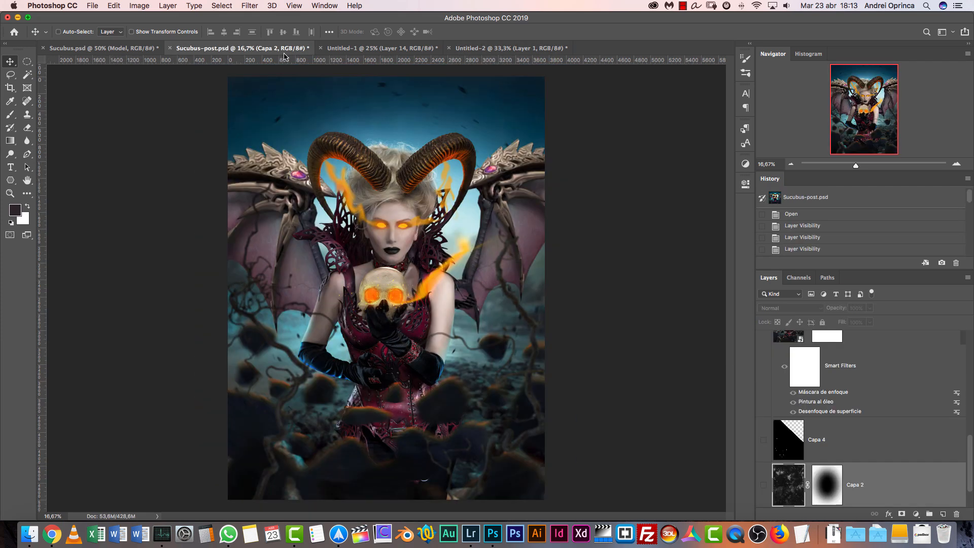
pyautogui.click(483, 51)
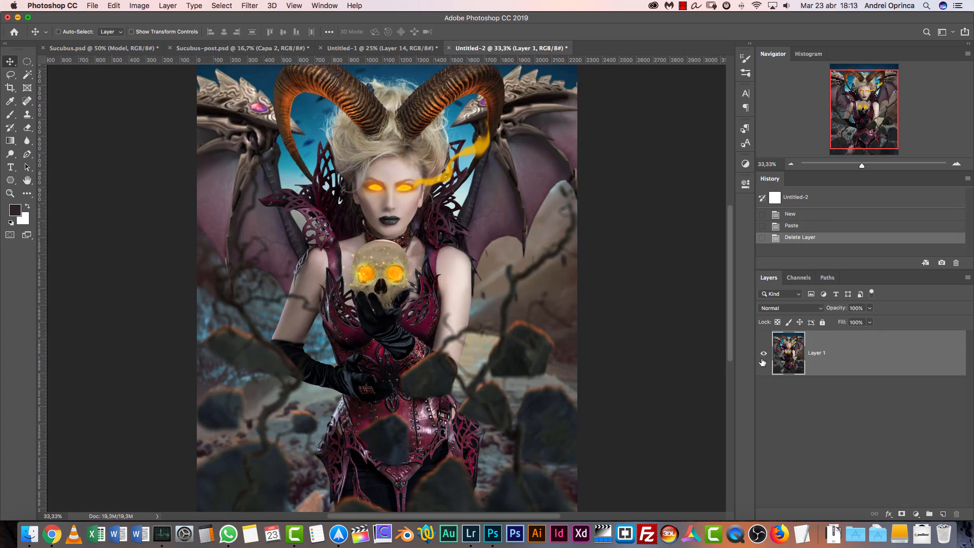
pyautogui.click(916, 514)
pyautogui.click(909, 362)
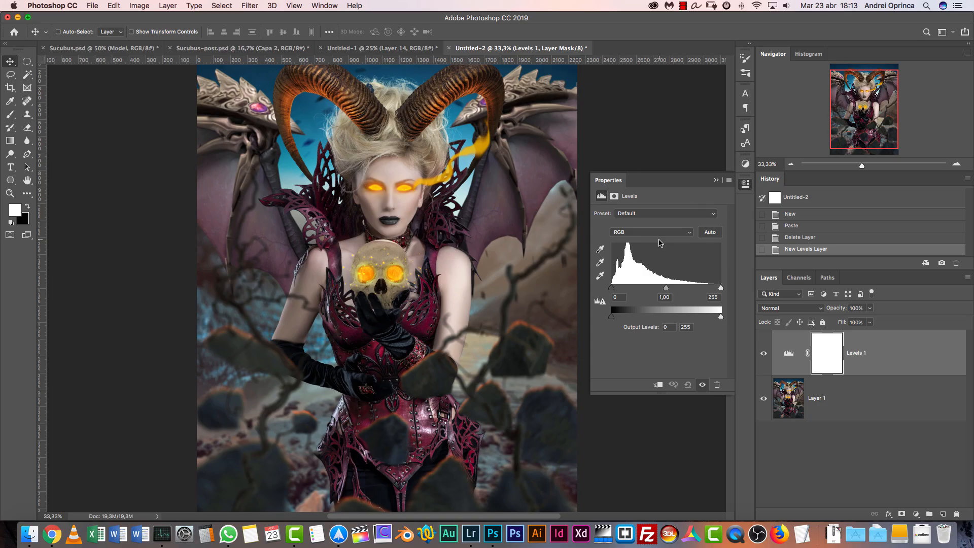
pyautogui.moveTo(947, 358); pyautogui.dragTo(957, 514)
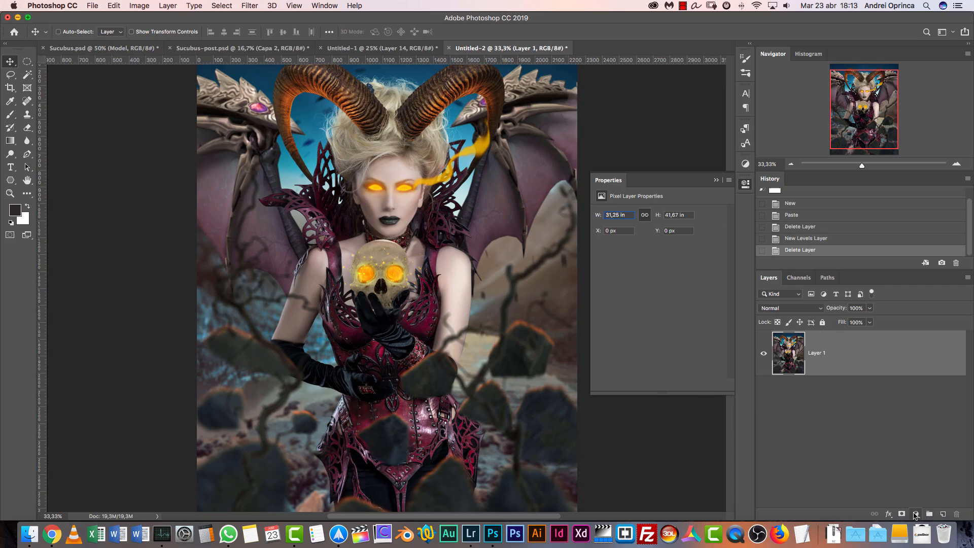
pyautogui.click(916, 514)
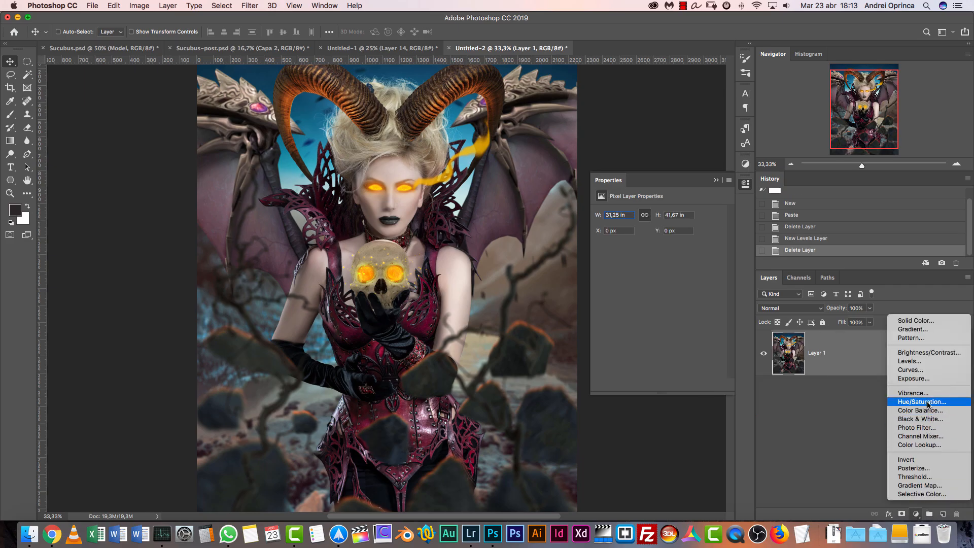
pyautogui.click(927, 402)
pyautogui.moveTo(938, 353); pyautogui.dragTo(956, 515)
# Add a Curves adjustment layer, darken the midtones with a point at input 106 and output 91, and anchor the highlights with a second point
pyautogui.click(916, 514)
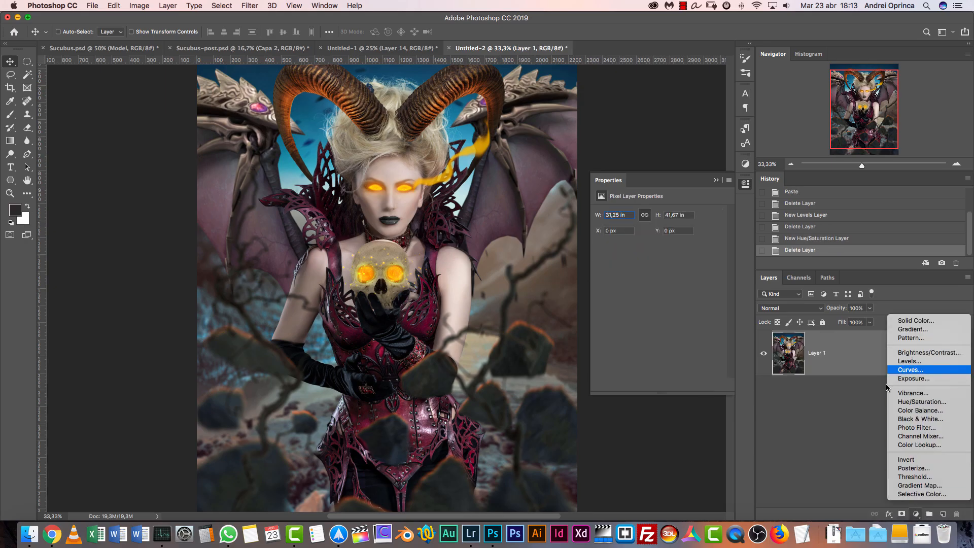
pyautogui.click(922, 369)
pyautogui.click(658, 295)
pyautogui.moveTo(659, 294); pyautogui.dragTo(660, 302)
pyautogui.click(690, 268)
pyautogui.moveTo(690, 269); pyautogui.dragTo(689, 268)
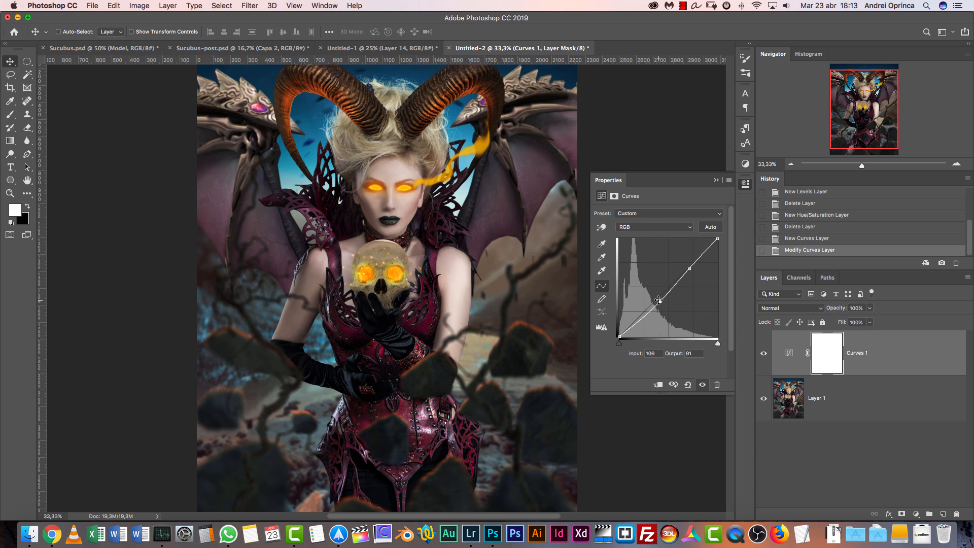
# Add a Vibrance adjustment layer with Vibrance +19 and Saturation +8
pyautogui.click(916, 514)
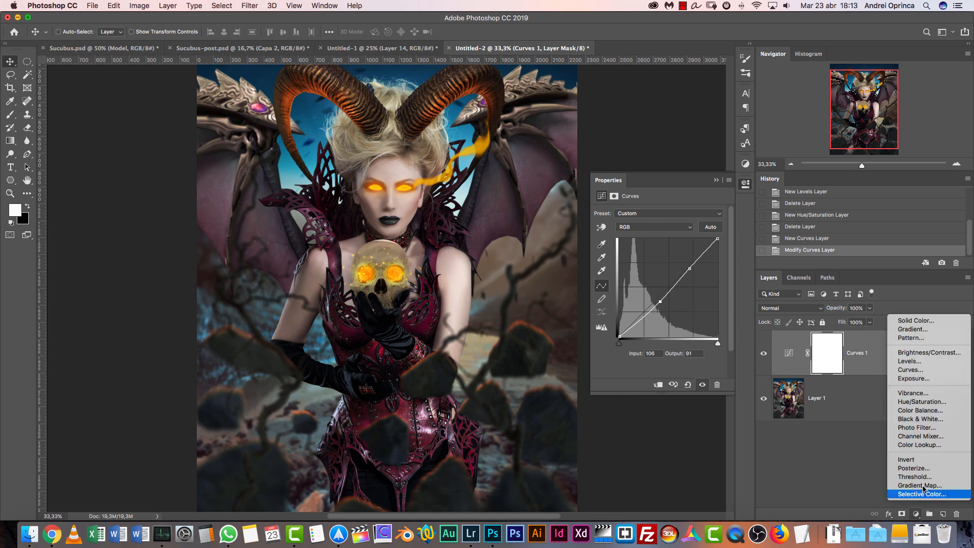
pyautogui.click(935, 393)
pyautogui.moveTo(660, 223); pyautogui.dragTo(664, 244)
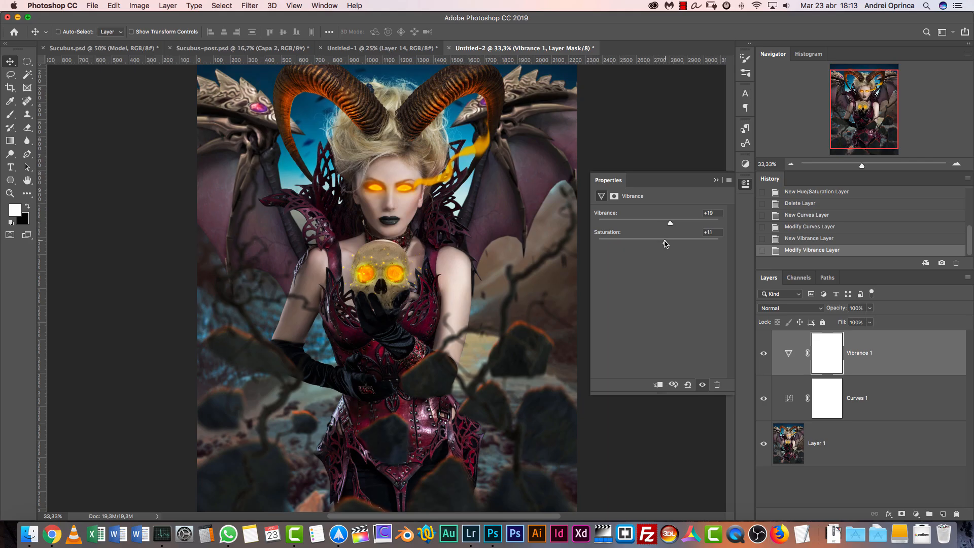
pyautogui.click(716, 179)
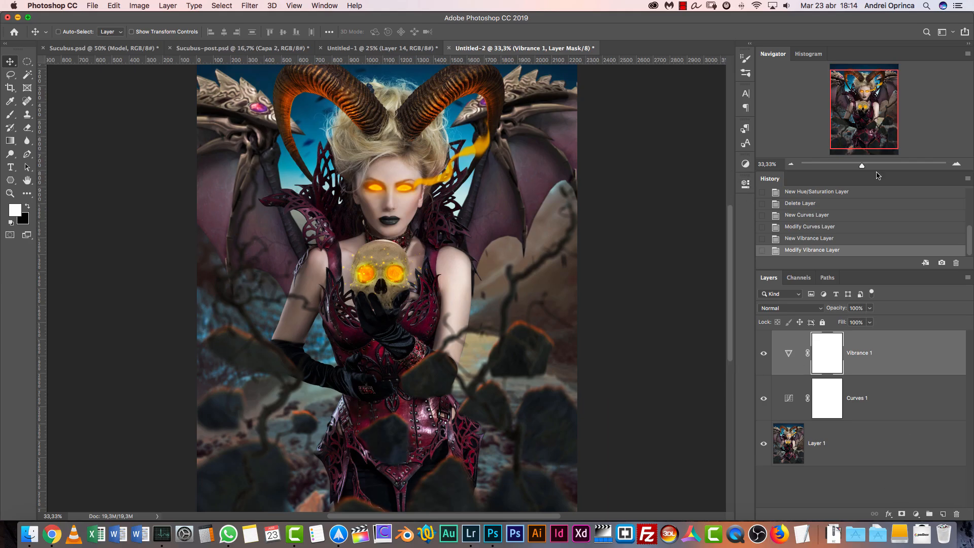
# Add a Color Lookup adjustment layer above the Vibrance layer and open its list of 3D LUT files
pyautogui.click(792, 164)
pyautogui.click(916, 514)
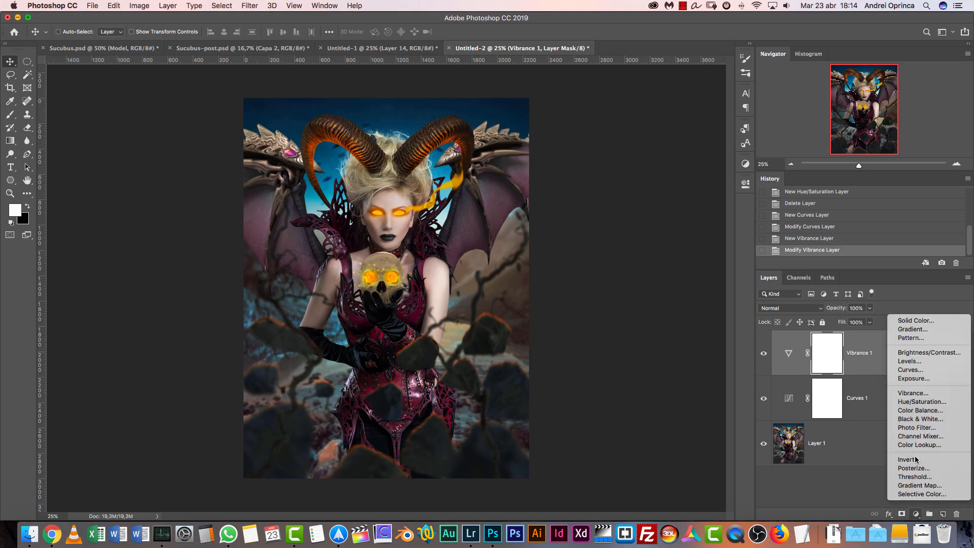
pyautogui.click(923, 445)
pyautogui.click(680, 214)
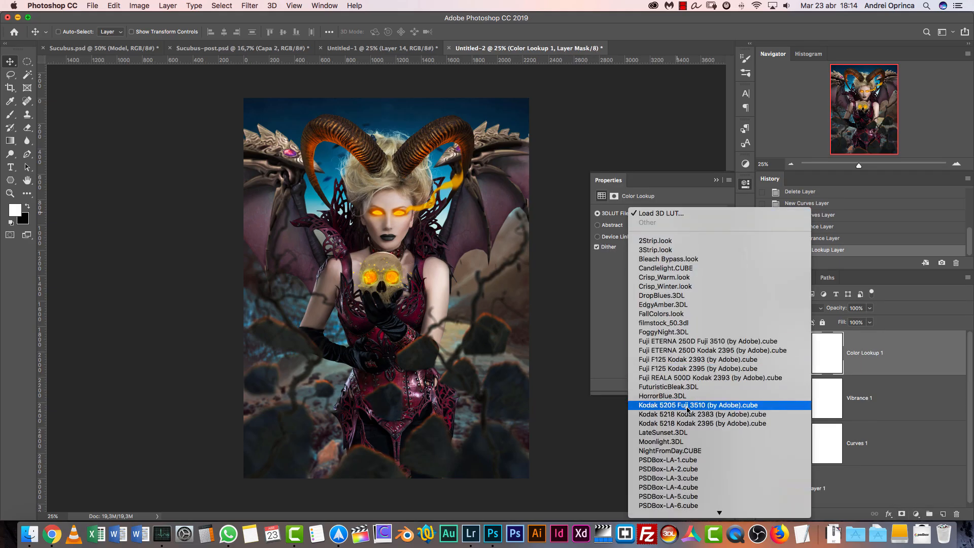
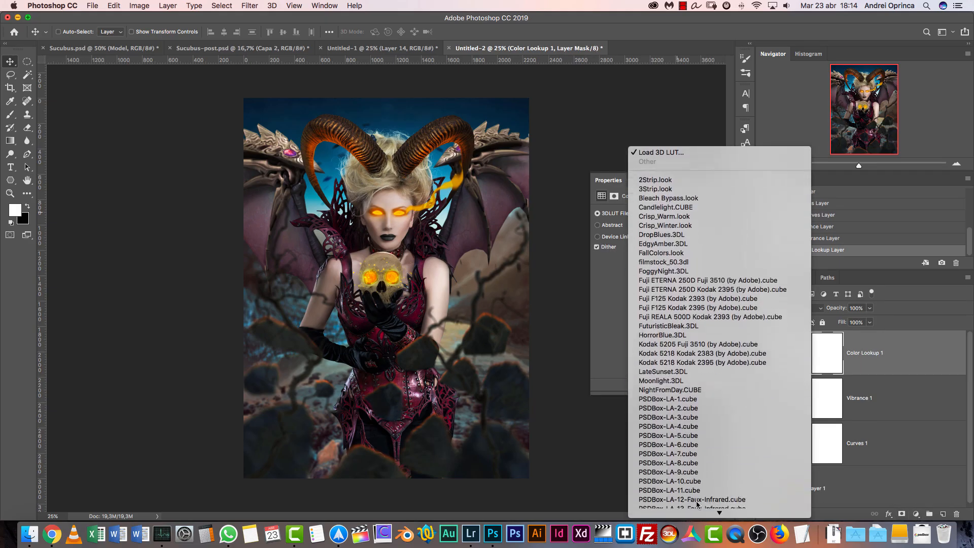
# Load the HorrorBlue.3DL look into the Color Lookup layer and set the layer's opacity to 20%
pyautogui.click(670, 335)
pyautogui.click(868, 309)
pyautogui.write('20')
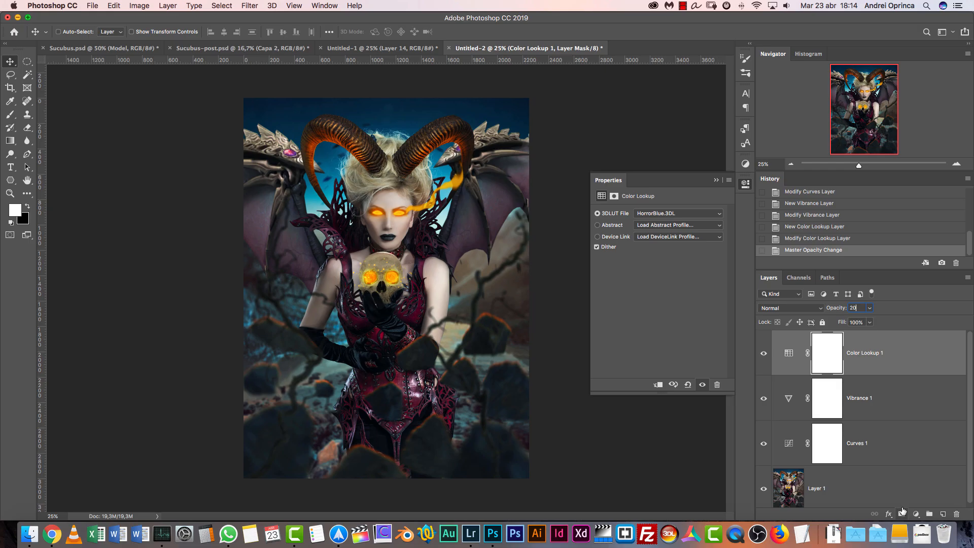
# Add a second Color Lookup adjustment layer and load the PSDBox-PA23.cube LUT into it
pyautogui.click(916, 514)
pyautogui.click(861, 331)
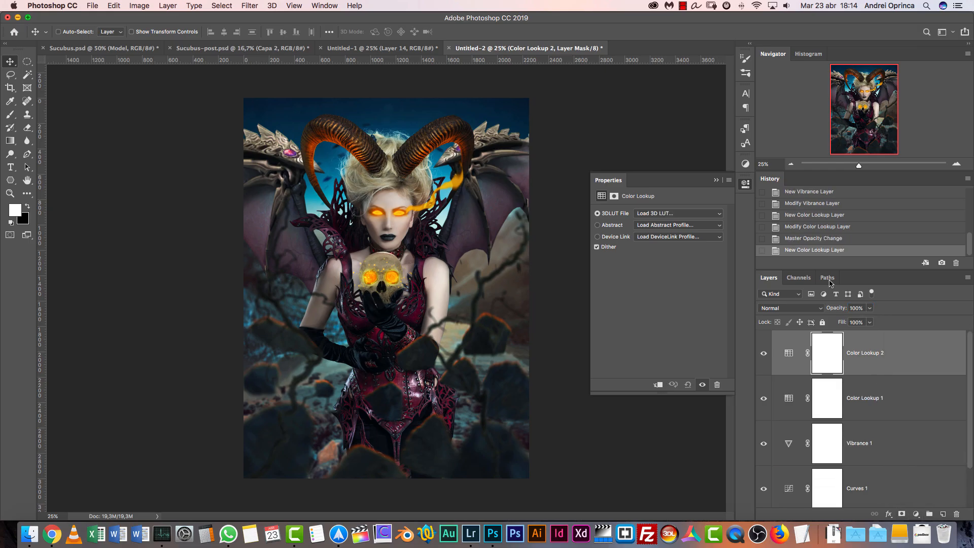
pyautogui.click(701, 215)
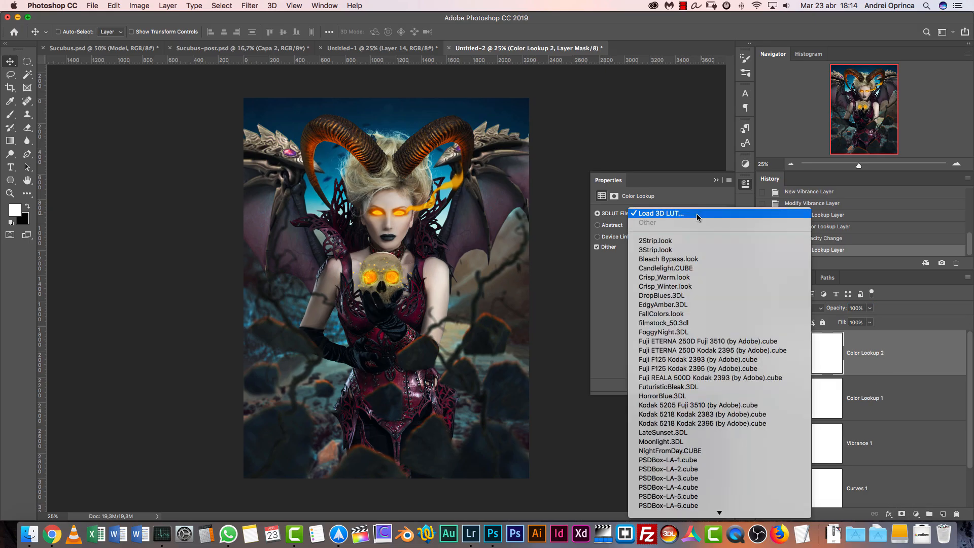
pyautogui.click(654, 214)
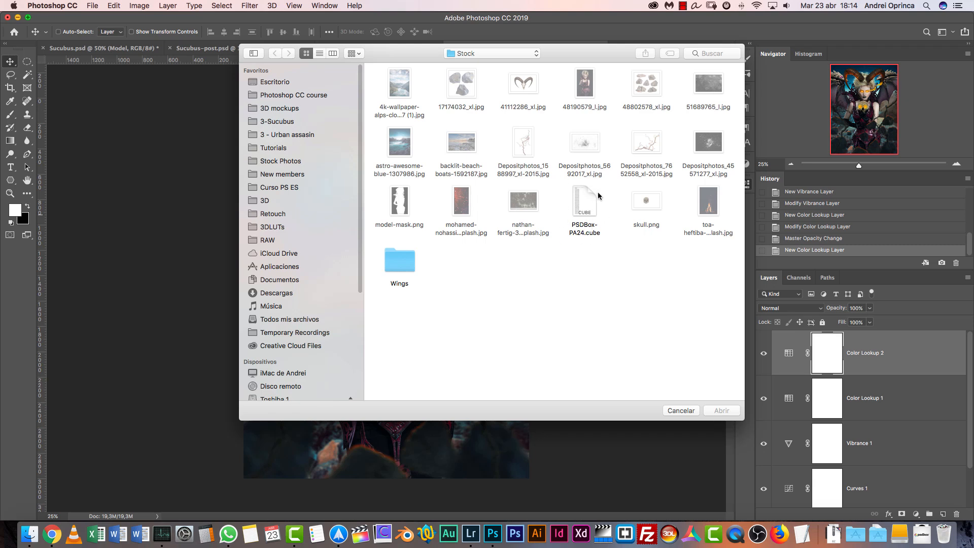
pyautogui.click(681, 410)
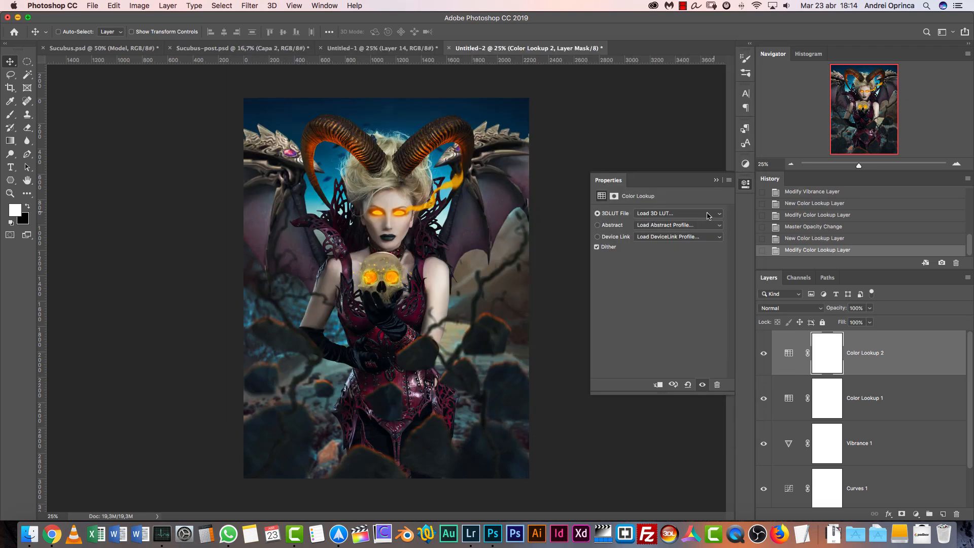
pyautogui.click(670, 213)
pyautogui.moveTo(727, 517)
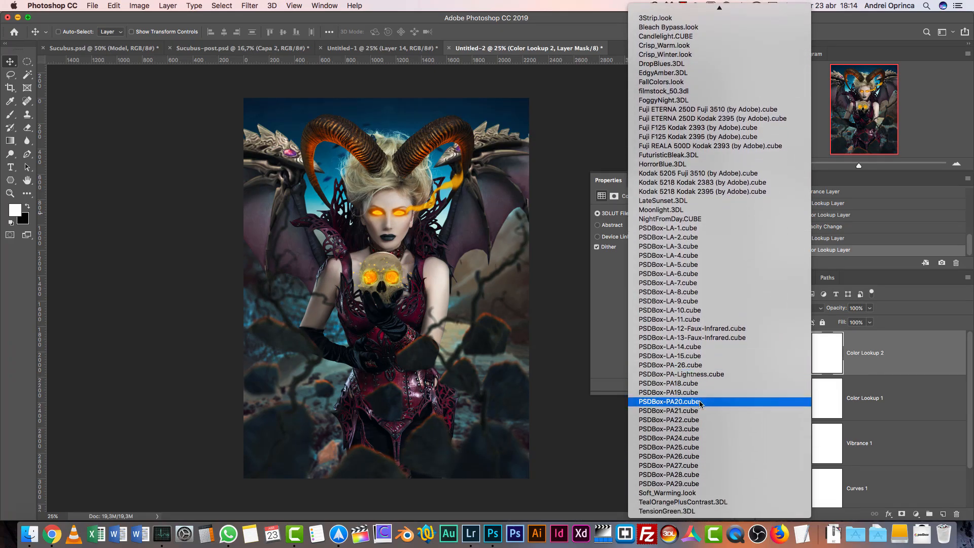
pyautogui.click(696, 430)
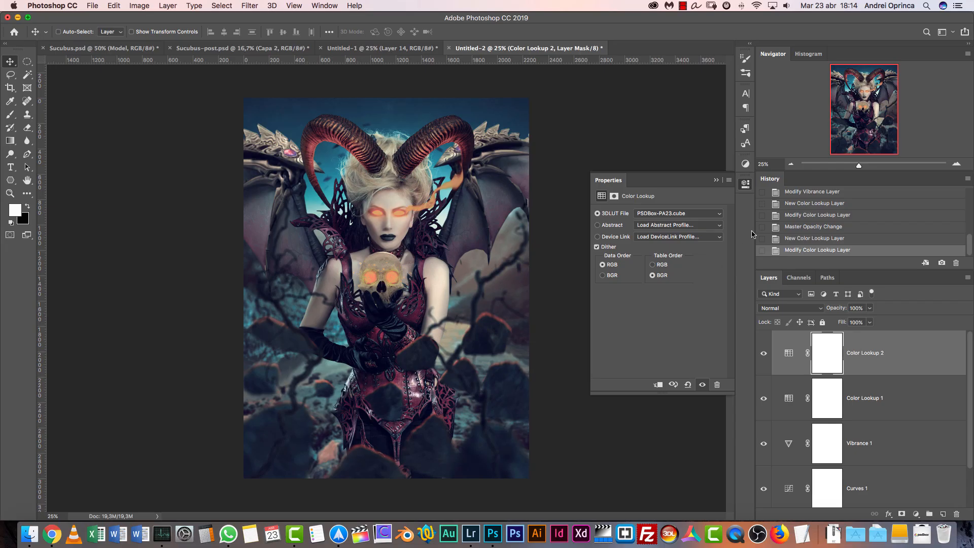
# Set the second Color Lookup layer's opacity to 40% and compare the image with that layer hidden and shown
pyautogui.click(659, 211)
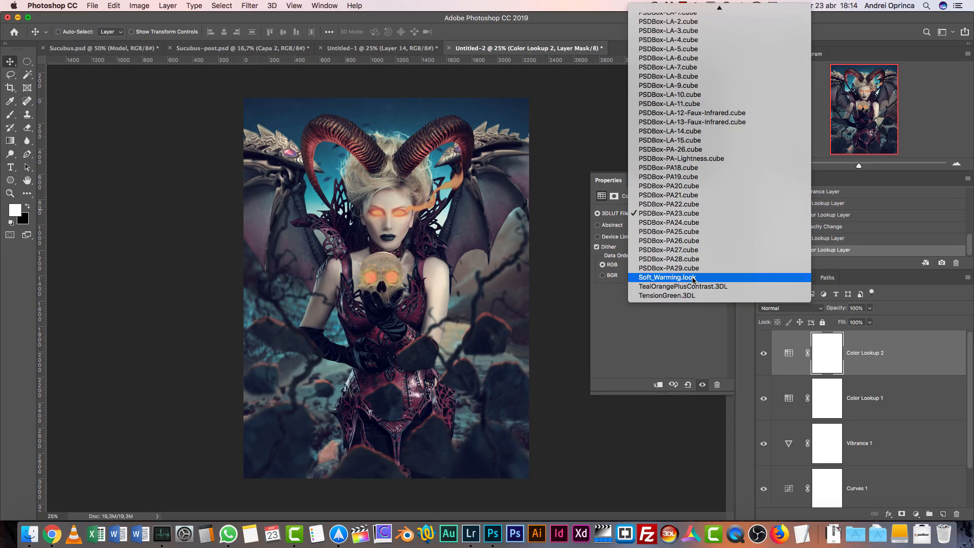
pyautogui.click(693, 333)
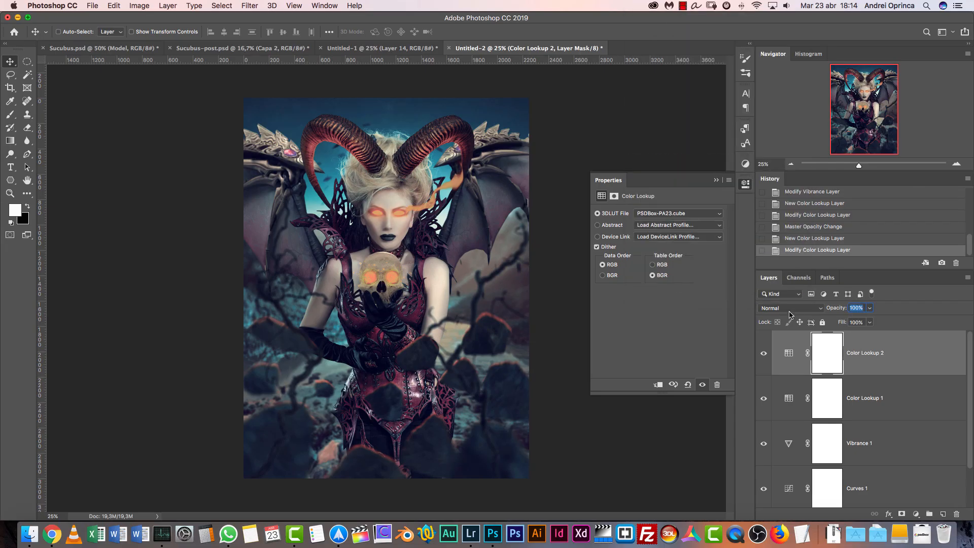
pyautogui.write('40')
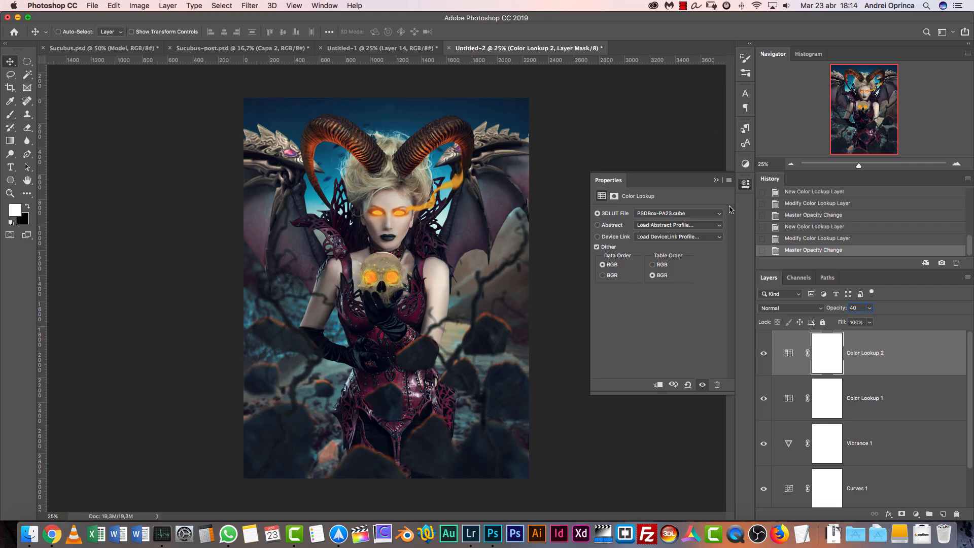
pyautogui.click(728, 180)
pyautogui.click(750, 199)
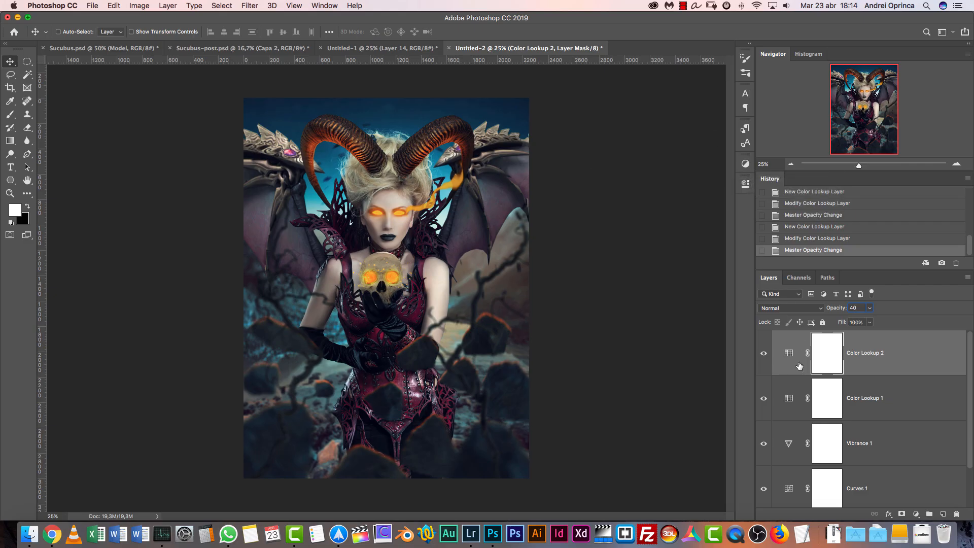
pyautogui.click(764, 354)
pyautogui.click(764, 354)
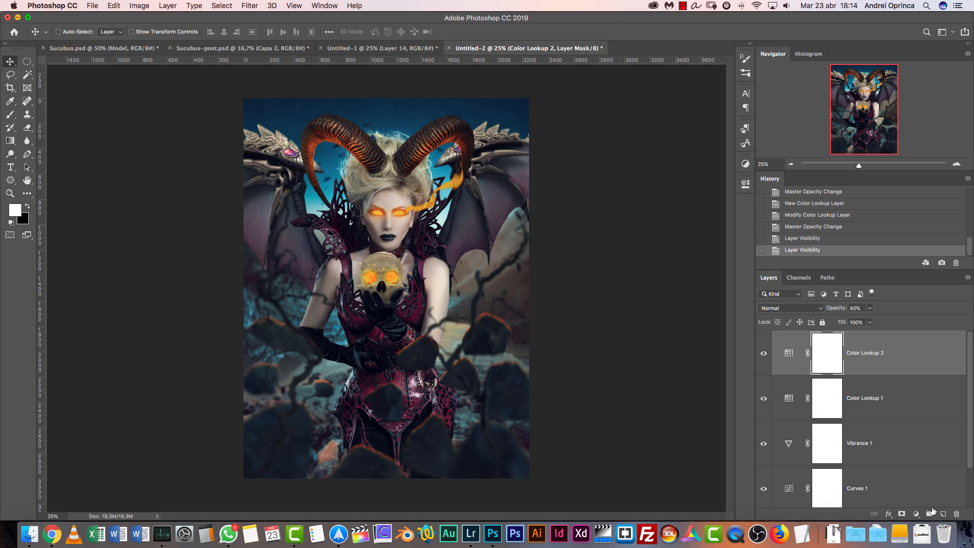
# Add a new empty layer above the adjustments and set its blend mode to Lighten
pyautogui.click(943, 514)
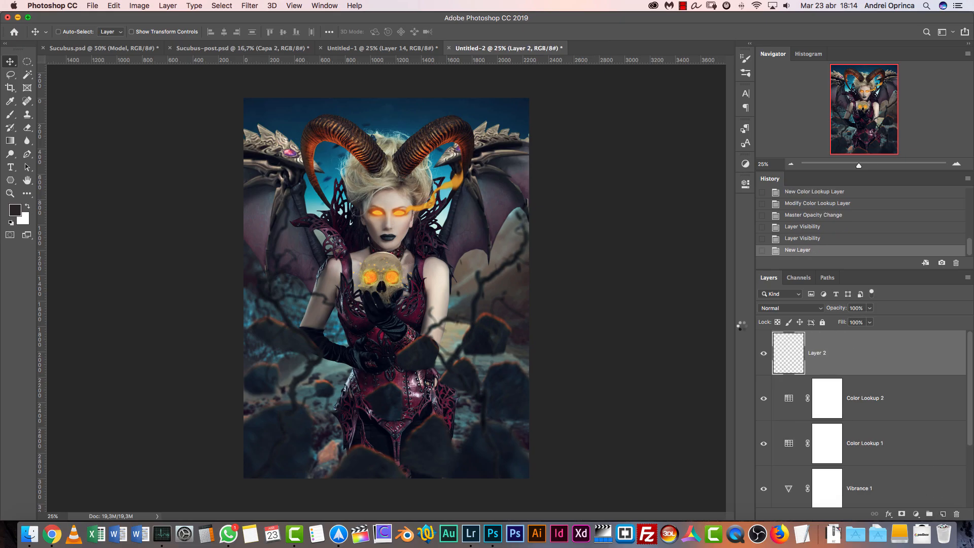
pyautogui.click(813, 308)
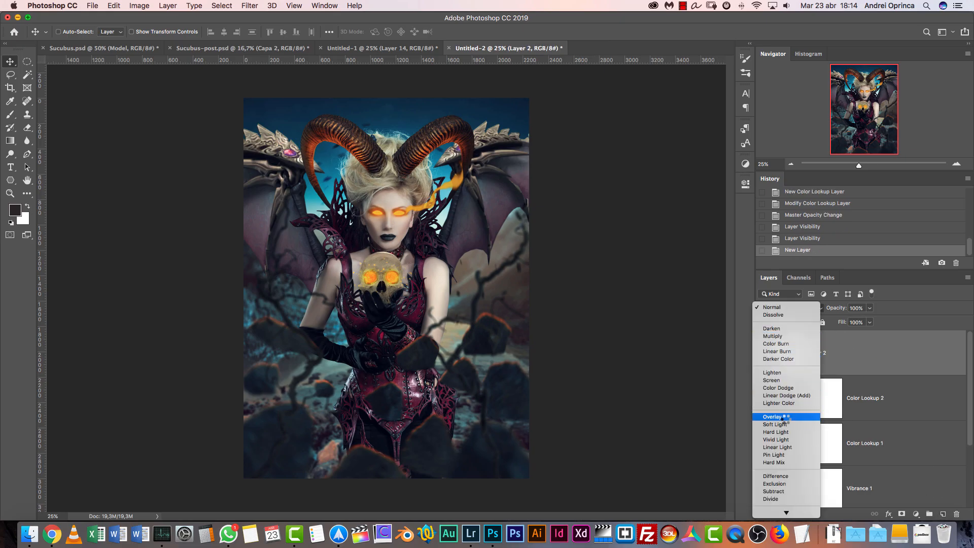
pyautogui.click(778, 374)
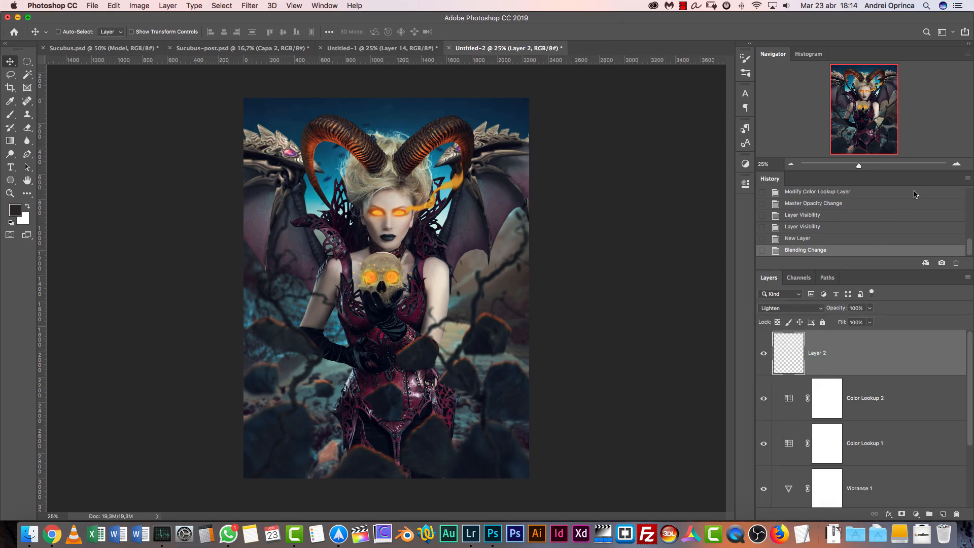
# Activate the Brush tool and size it to 250 px for painting atmosphere around the model
pyautogui.click(955, 165)
pyautogui.click(957, 165)
pyautogui.click(957, 165)
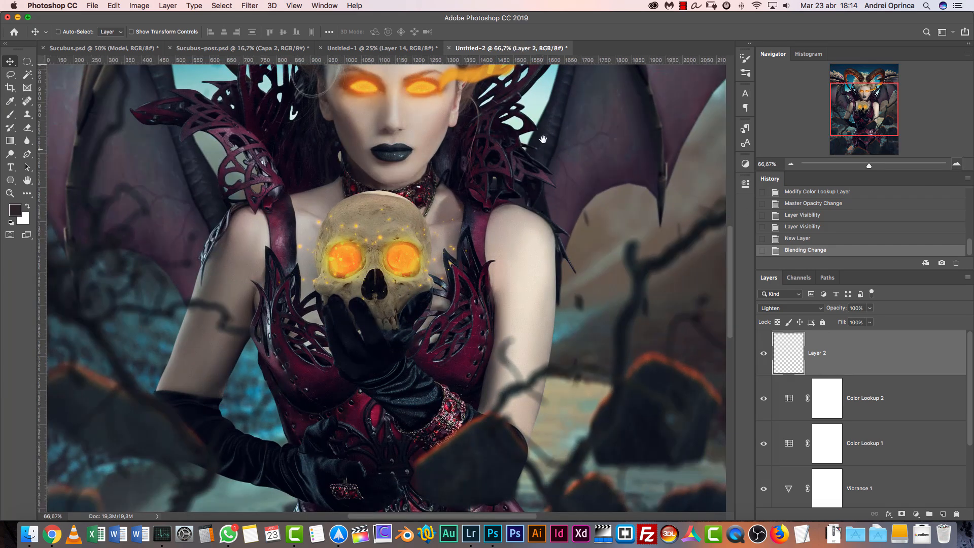
pyautogui.moveTo(551, 186); pyautogui.dragTo(547, 302)
pyautogui.press('b')
pyautogui.moveTo(416, 229)
pyautogui.mouseDown()
pyautogui.moveTo(541, 382)
pyautogui.moveTo(551, 434)
pyautogui.mouseUp()
pyautogui.press('super+r')
pyautogui.press('[')
pyautogui.press('[')
pyautogui.press('[')
pyautogui.press('[')
pyautogui.press('[')
pyautogui.press('[')
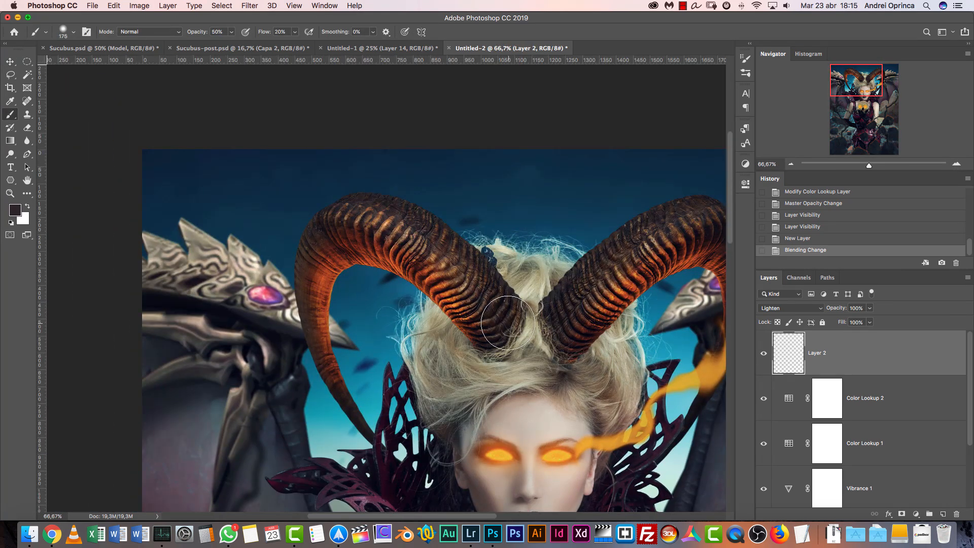
pyautogui.moveTo(547, 351); pyautogui.dragTo(533, 211)
pyautogui.moveTo(352, 307); pyautogui.dragTo(350, 284)
pyautogui.press(']')
pyautogui.press(']')
pyautogui.press(']')
pyautogui.hscroll(5, 561, 275)
pyautogui.scroll(-2, 560, 274)
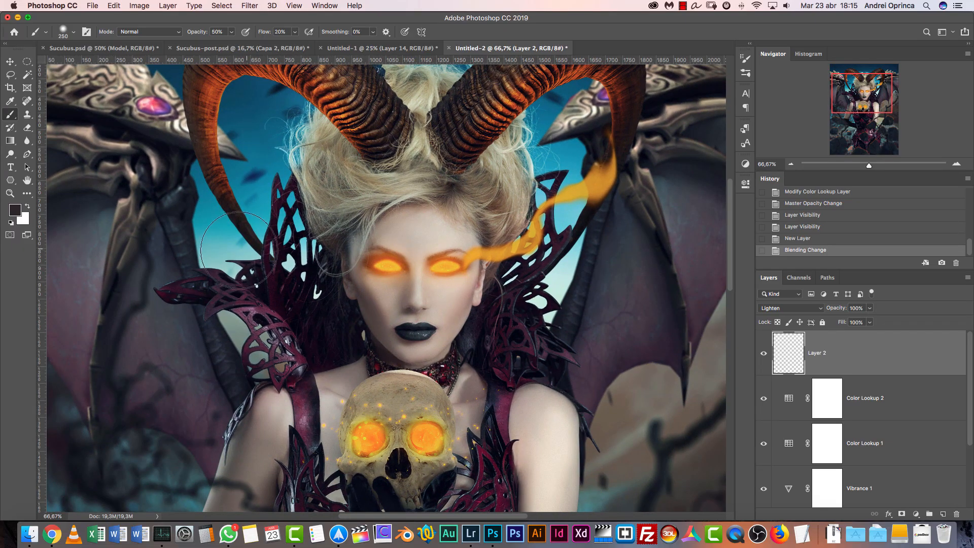
# Try painting pale cyan sampled from the sky over the gap between the collar and the wing, and undo the stroke
pyautogui.keyDown('alt'); pyautogui.click(558, 285); pyautogui.keyUp('alt')
pyautogui.moveTo(556, 286); pyautogui.dragTo(530, 335)
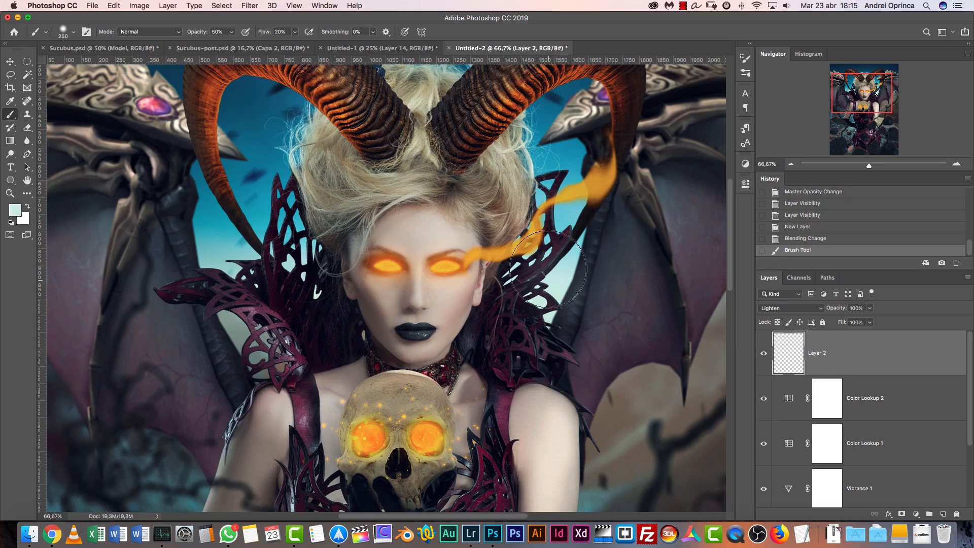
pyautogui.press('super+z')
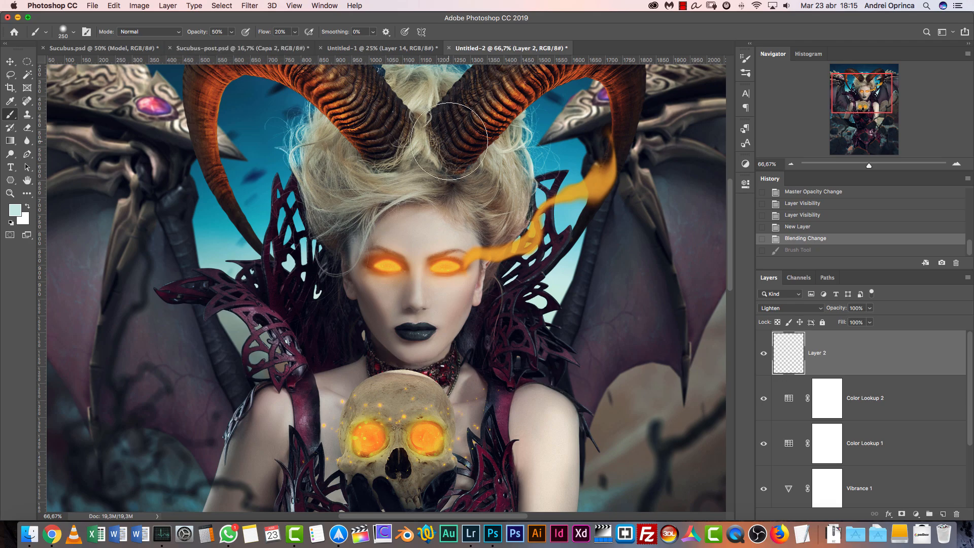
# Set the soft round brush to 300 px with 30% flow and test it on the sky gap beside the collar
pyautogui.rightClick(543, 193)
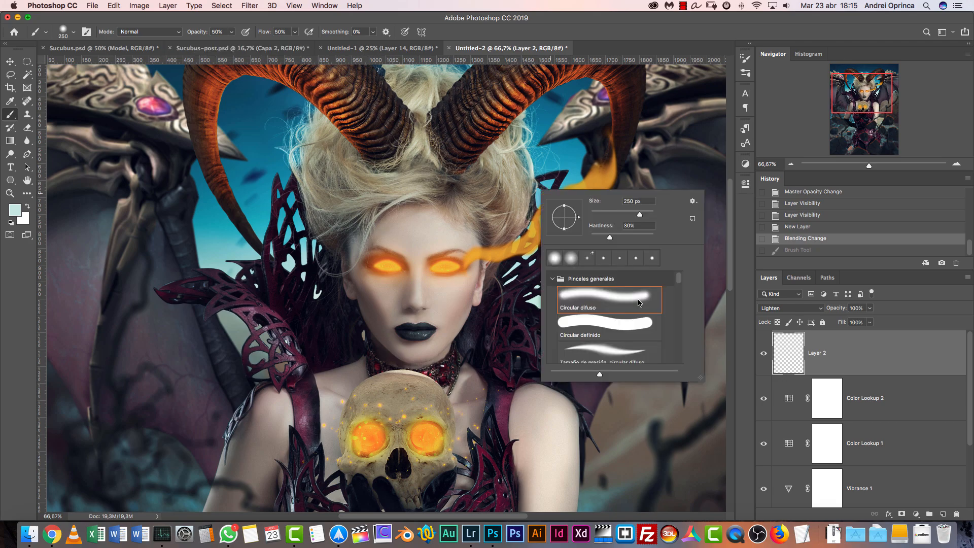
pyautogui.click(840, 357)
pyautogui.keyDown('alt'); pyautogui.click(557, 292); pyautogui.keyUp('alt')
pyautogui.press(']')
pyautogui.click(555, 290)
pyautogui.hotkey('ctrl', 'z')
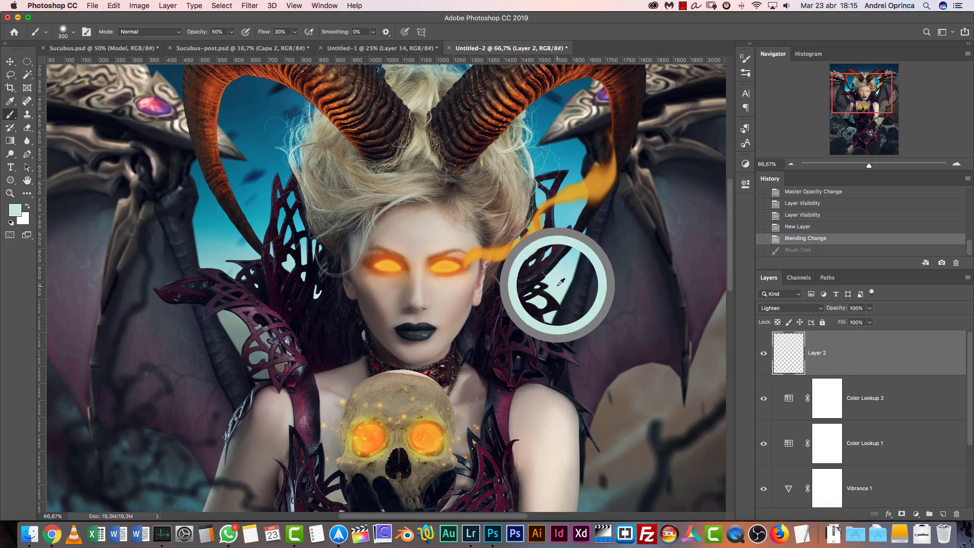
# Paint soft haze on the Lighten layer with pale cyan around the collar and a sampled teal near the lower gloved arm
pyautogui.hotkey('ctrl', 'shift', 'z')
pyautogui.moveTo(508, 375); pyautogui.dragTo(322, 119)
pyautogui.moveTo(490, 333); pyautogui.dragTo(549, 285)
pyautogui.moveTo(155, 296); pyautogui.dragTo(361, 326)
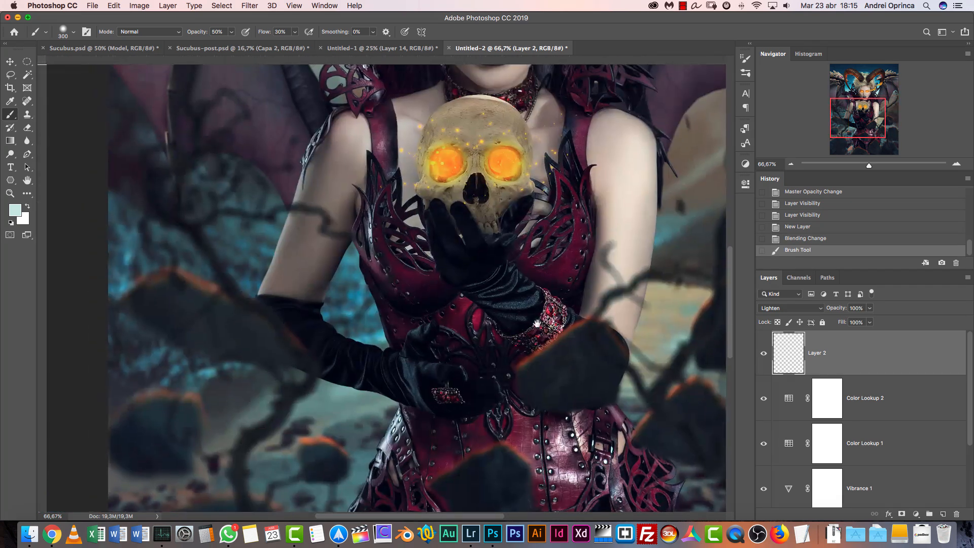
pyautogui.keyDown('alt'); pyautogui.click(372, 336); pyautogui.keyUp('alt')
pyautogui.click(373, 335)
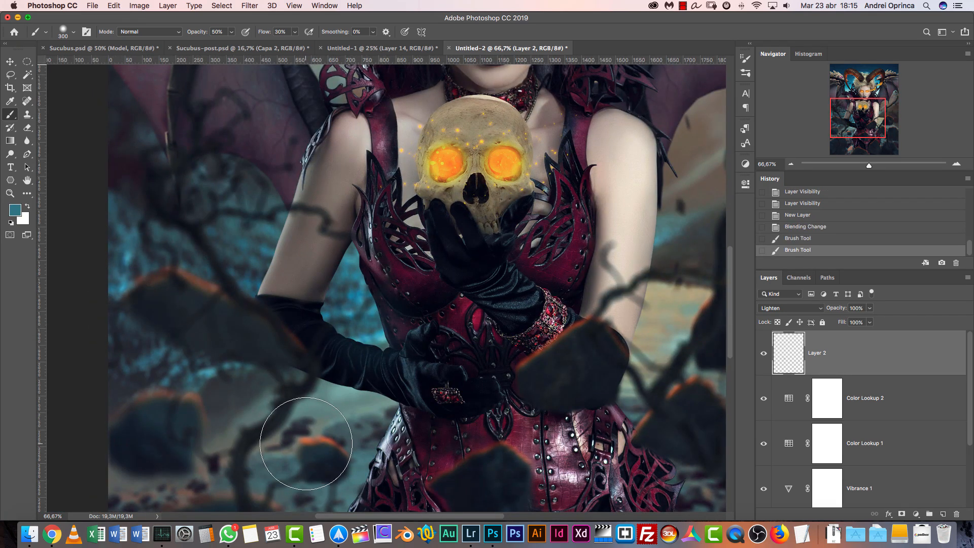
pyautogui.moveTo(409, 215); pyautogui.dragTo(427, 388)
pyautogui.moveTo(345, 175); pyautogui.dragTo(358, 320)
# Sample the light blue of the sky below the horn and add a new layer set to Screen blend mode
pyautogui.keyDown('alt'); pyautogui.click(322, 307); pyautogui.keyUp('alt')
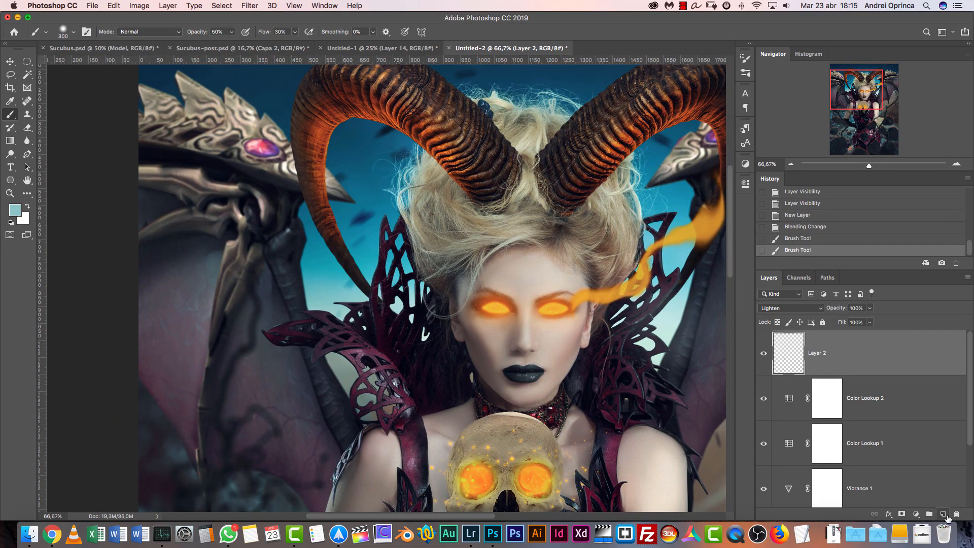
pyautogui.click(945, 514)
pyautogui.click(792, 308)
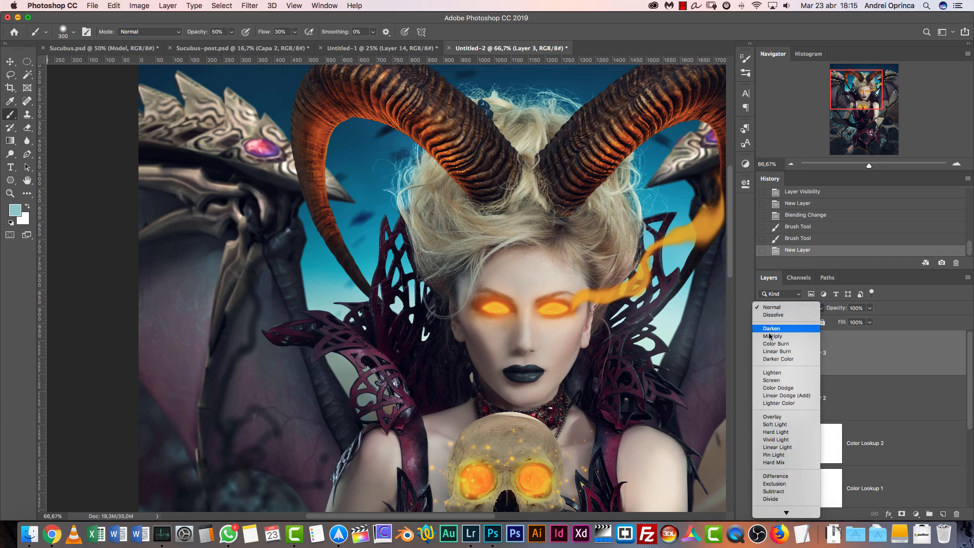
pyautogui.click(778, 380)
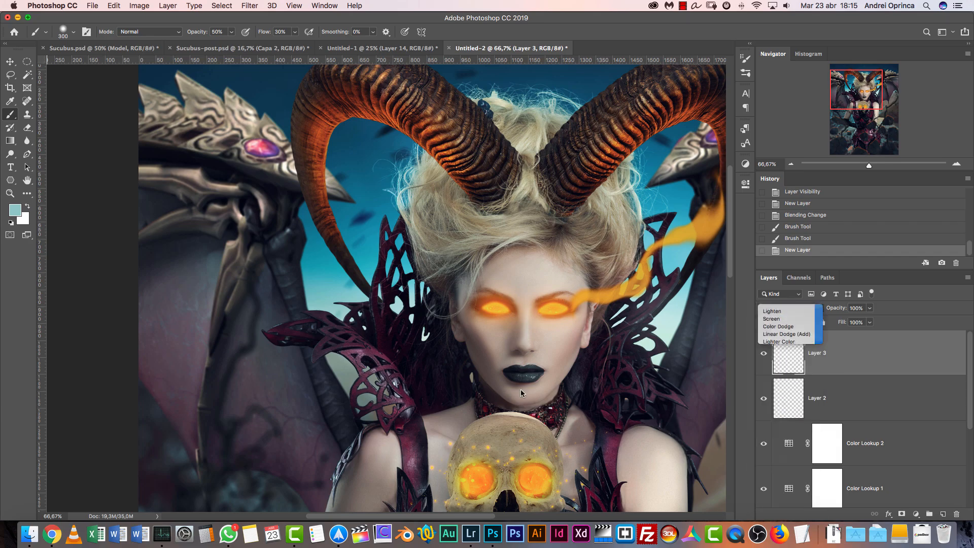
# Try dabbing a glow on the sky below the horn, first at 30% flow and again at 100% opacity and flow
pyautogui.click(323, 308)
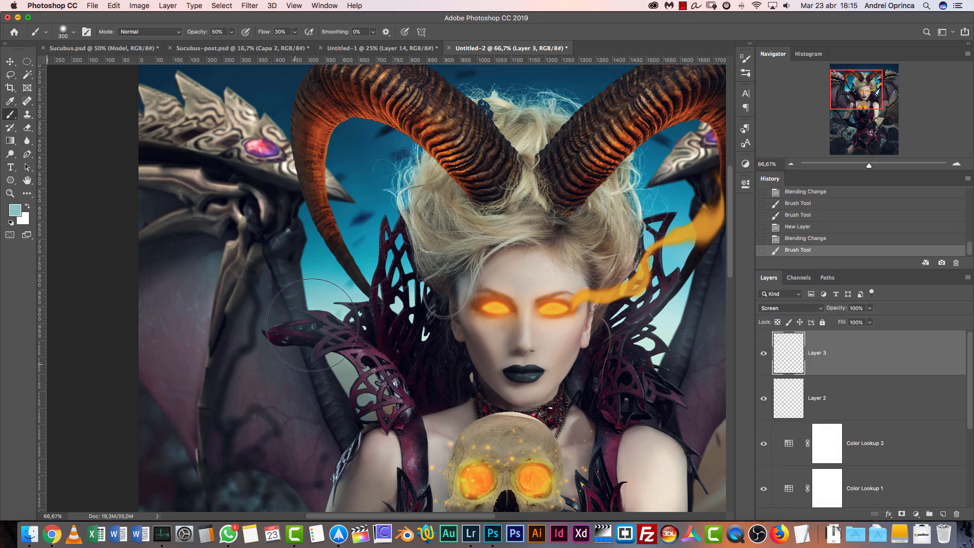
pyautogui.press('super+z')
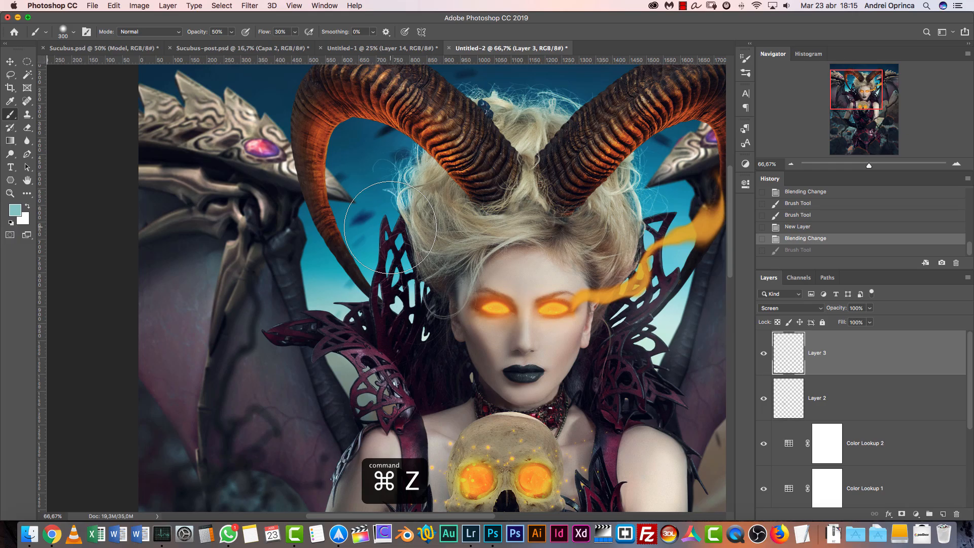
pyautogui.press('0')
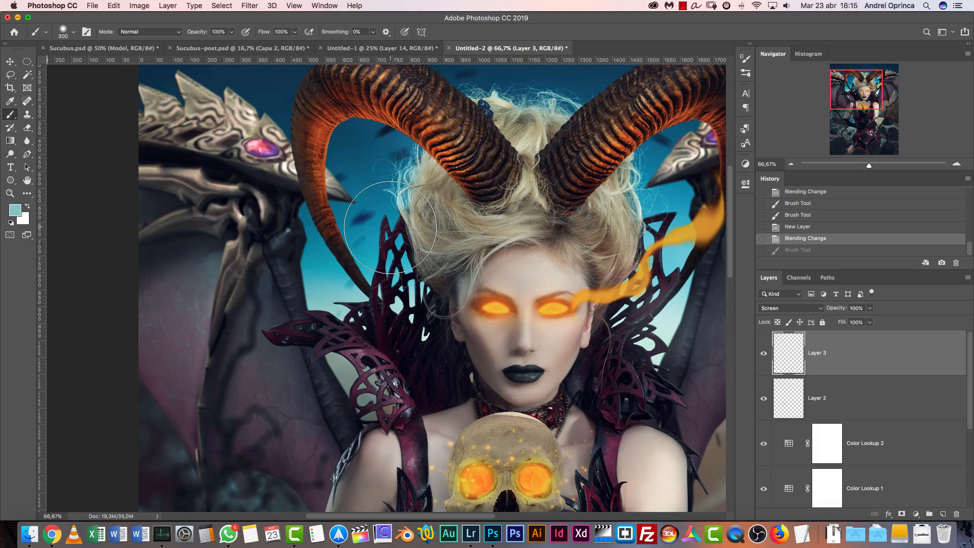
pyautogui.click(319, 305)
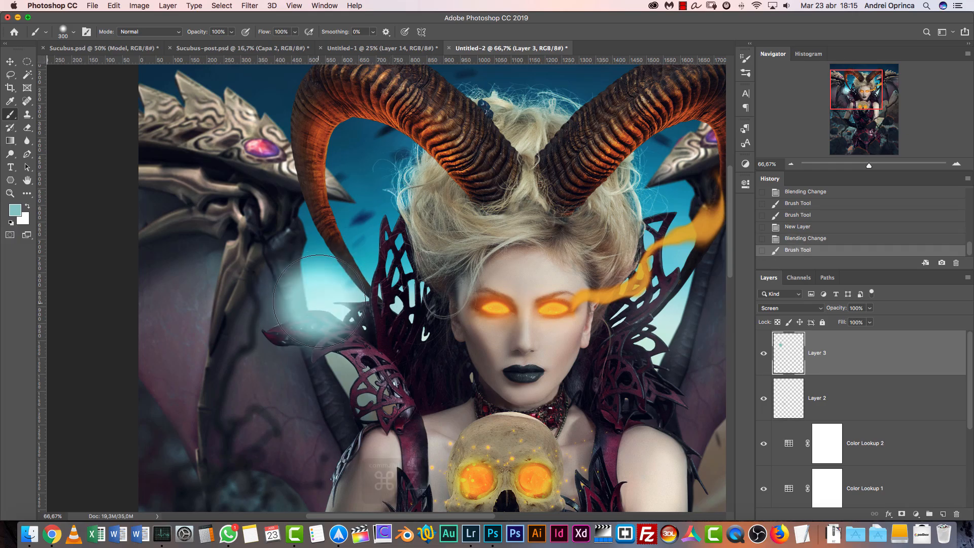
pyautogui.press('super+z')
# Reduce the brush to 150 px, try a smaller glow on the sky below the horn, and undo it
pyautogui.press('[')
pyautogui.press('[')
pyautogui.press('[')
pyautogui.press('[')
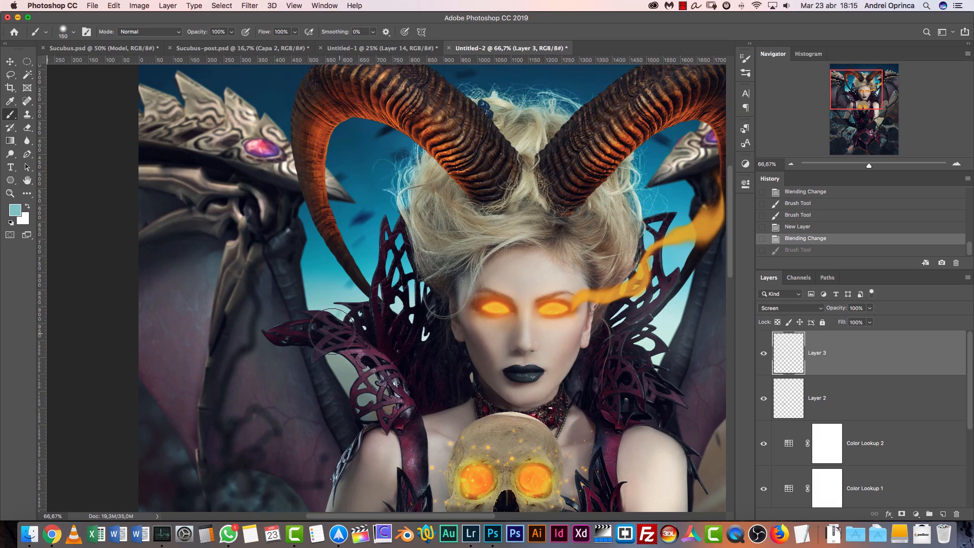
pyautogui.moveTo(321, 301); pyautogui.dragTo(323, 317)
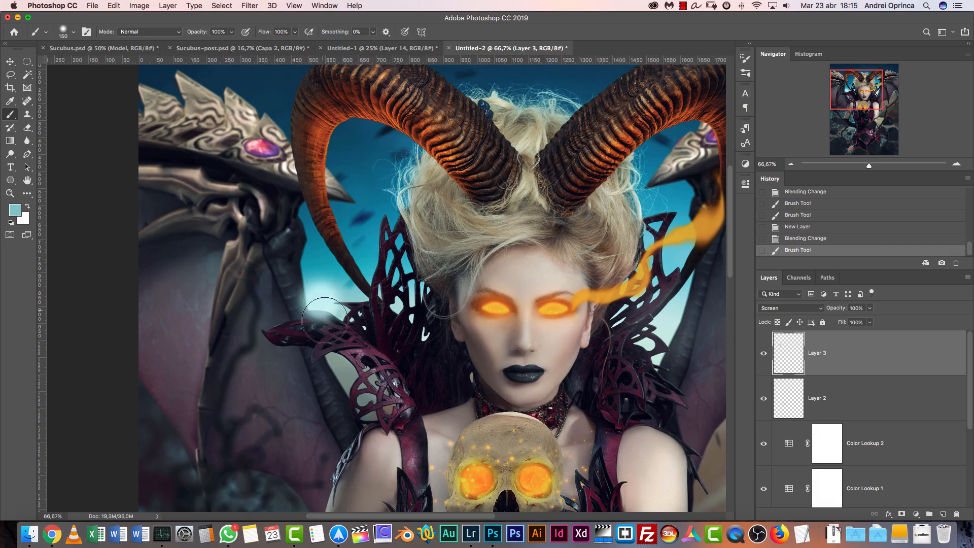
pyautogui.press('super+z')
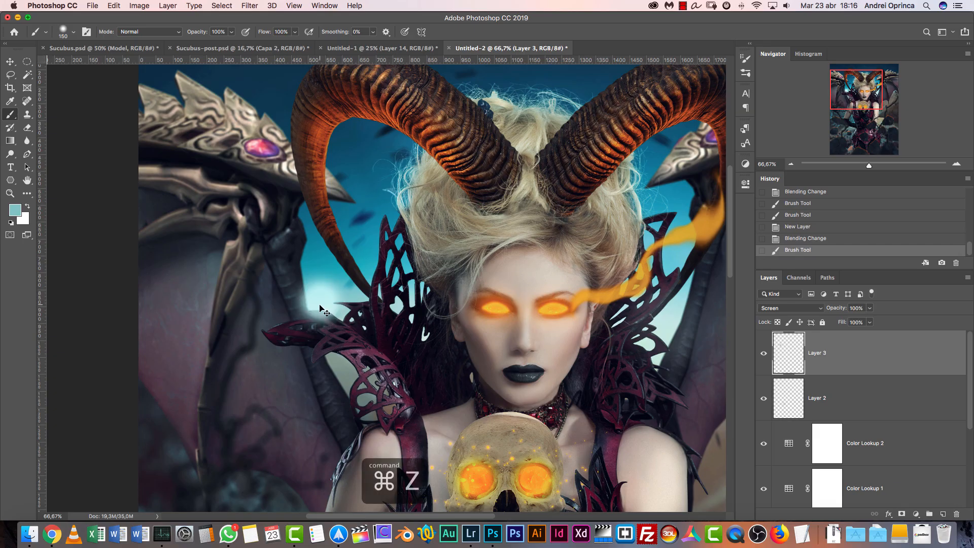
# Test a dab below the horn with Layer 3 set to Lighten, undo it, and delete the layer
pyautogui.click(776, 311)
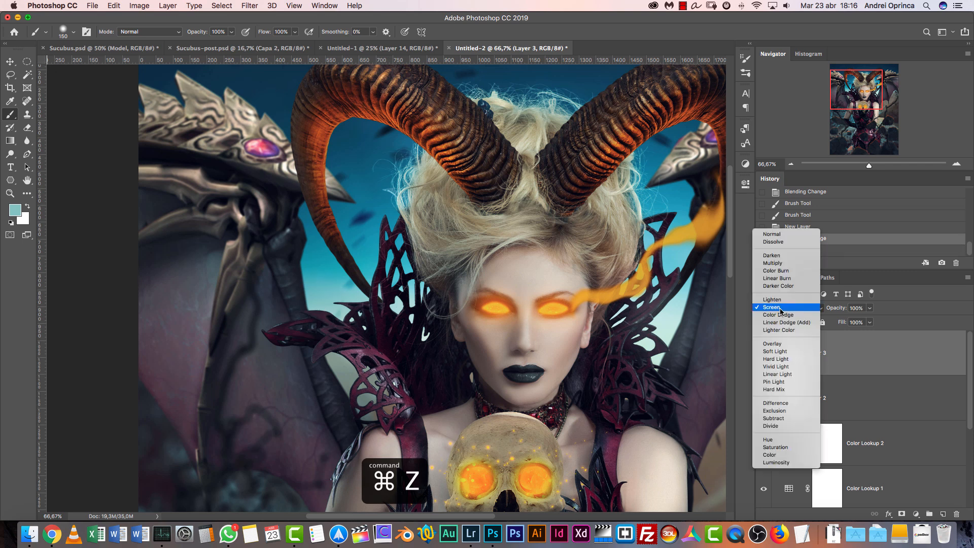
pyautogui.click(776, 299)
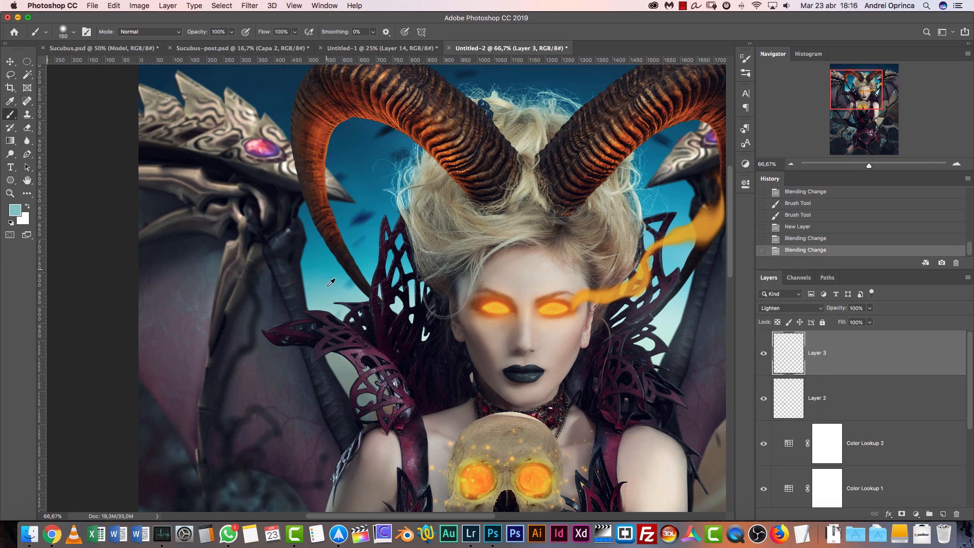
pyautogui.moveTo(315, 303); pyautogui.dragTo(313, 310)
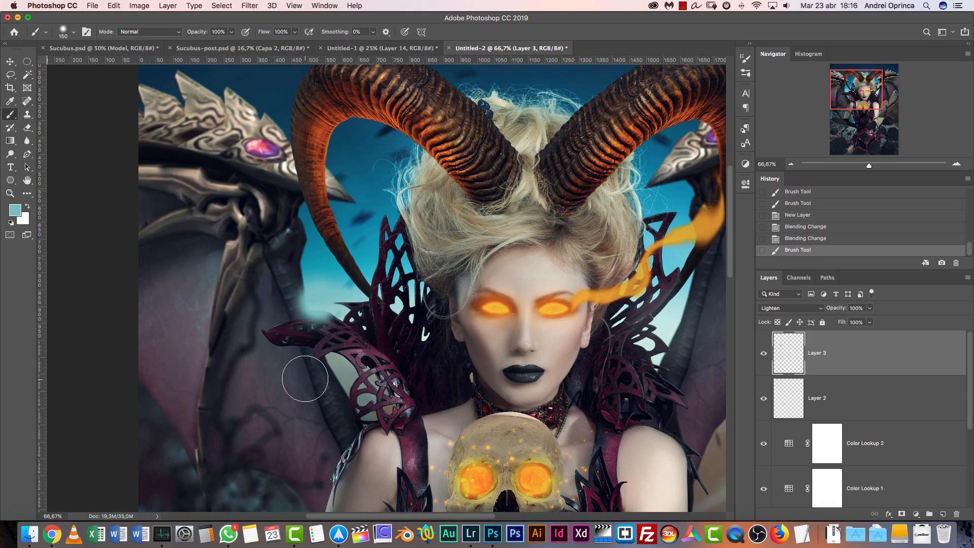
pyautogui.press('super+z')
pyautogui.moveTo(934, 363); pyautogui.dragTo(957, 514)
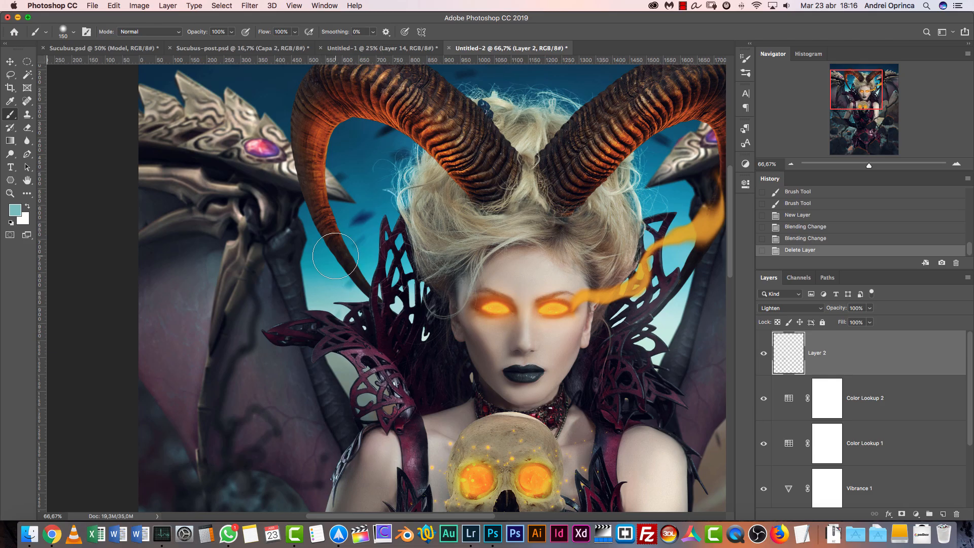
# Enlarge the brush to 400 px, try a dab of sampled dark sky blue inside the horn's curve, and undo it
pyautogui.press(']')
pyautogui.press(']')
pyautogui.press(']')
pyautogui.press(']')
pyautogui.press(']')
pyautogui.keyDown('alt'); pyautogui.click(368, 169); pyautogui.keyUp('alt')
pyautogui.click(364, 185)
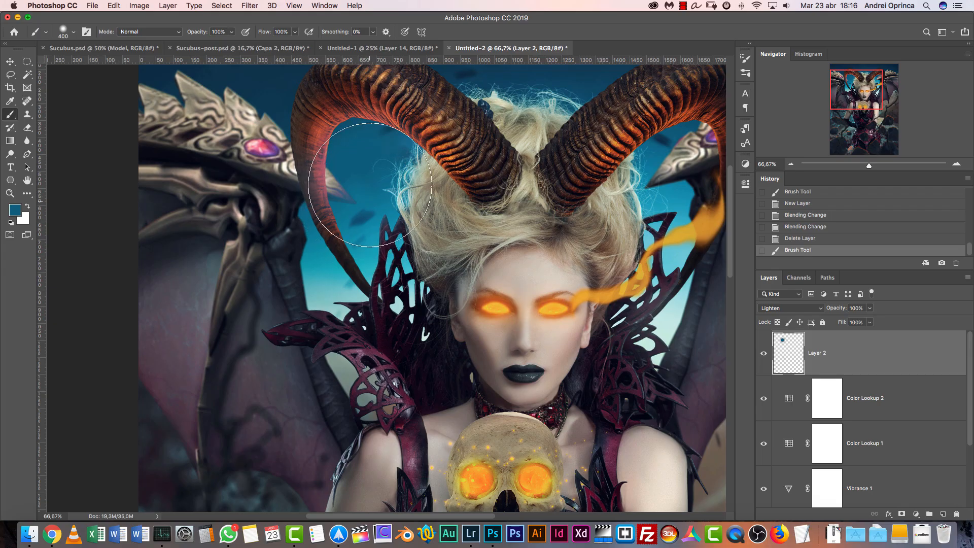
pyautogui.press('super+z')
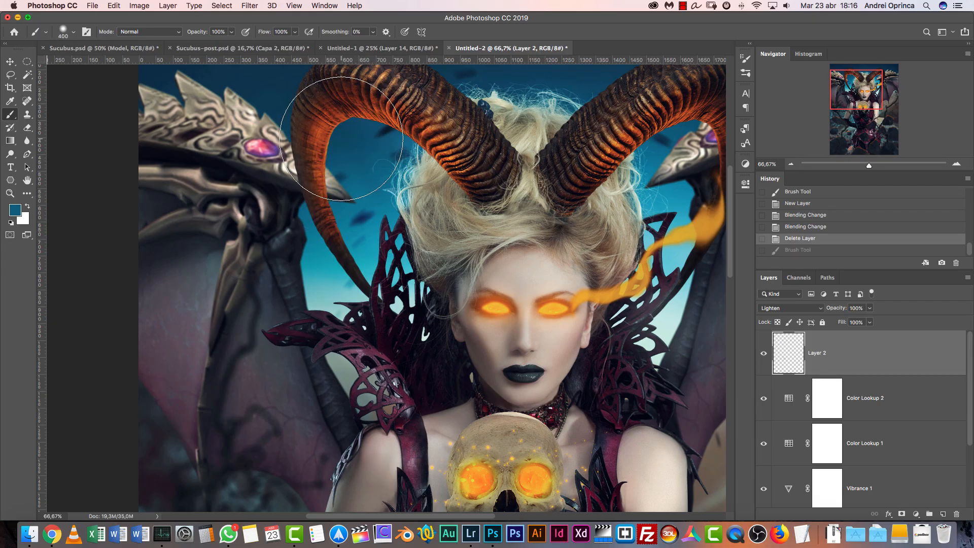
# Dab teal haze on the sky between the wing and collar at 50% opacity and 30% flow, undoing the first try
pyautogui.moveTo(616, 261)
pyautogui.mouseDown()
pyautogui.moveTo(576, 216)
pyautogui.moveTo(319, 259)
pyautogui.moveTo(545, 273)
pyautogui.moveTo(572, 284)
pyautogui.mouseUp()
pyautogui.press('[')
pyautogui.press('[')
pyautogui.press('[')
pyautogui.keyDown('alt'); pyautogui.click(275, 327); pyautogui.keyUp('alt')
pyautogui.click(270, 323)
pyautogui.press('super+z')
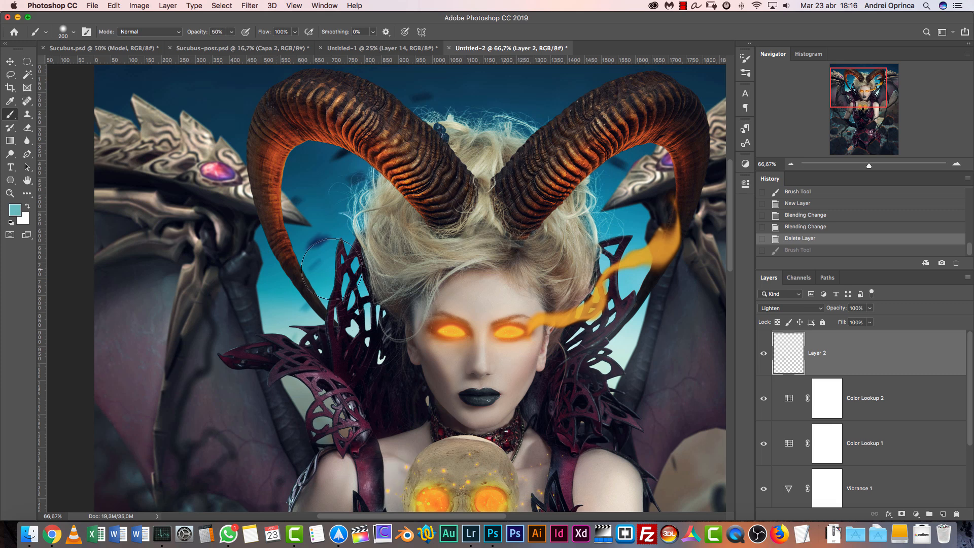
pyautogui.press(']')
pyautogui.click(275, 311)
pyautogui.click(277, 308)
pyautogui.click(278, 318)
# Enlarge the brush to 400 px and dab blue sky haze over the horn and the edge of the hair
pyautogui.moveTo(529, 263)
pyautogui.mouseDown()
pyautogui.moveTo(415, 156)
pyautogui.moveTo(356, 349)
pyautogui.moveTo(338, 368)
pyautogui.mouseUp()
pyautogui.press(']')
pyautogui.press(']')
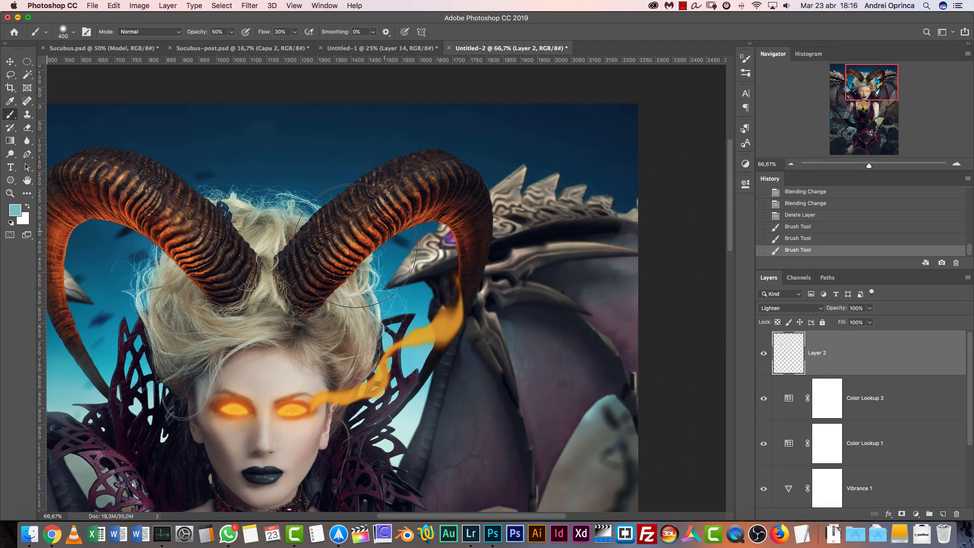
pyautogui.keyDown('alt'); pyautogui.click(124, 291); pyautogui.keyUp('alt')
pyautogui.click(125, 291)
pyautogui.click(126, 291)
pyautogui.click(135, 310)
# Dab soft haze near the lower gloved arm and, with a smaller brush, in the background beside the opposite arm
pyautogui.moveTo(167, 386)
pyautogui.mouseDown()
pyautogui.moveTo(277, 193)
pyautogui.moveTo(336, 123)
pyautogui.mouseUp()
pyautogui.moveTo(394, 311)
pyautogui.mouseDown()
pyautogui.moveTo(404, 189)
pyautogui.moveTo(425, 154)
pyautogui.mouseUp()
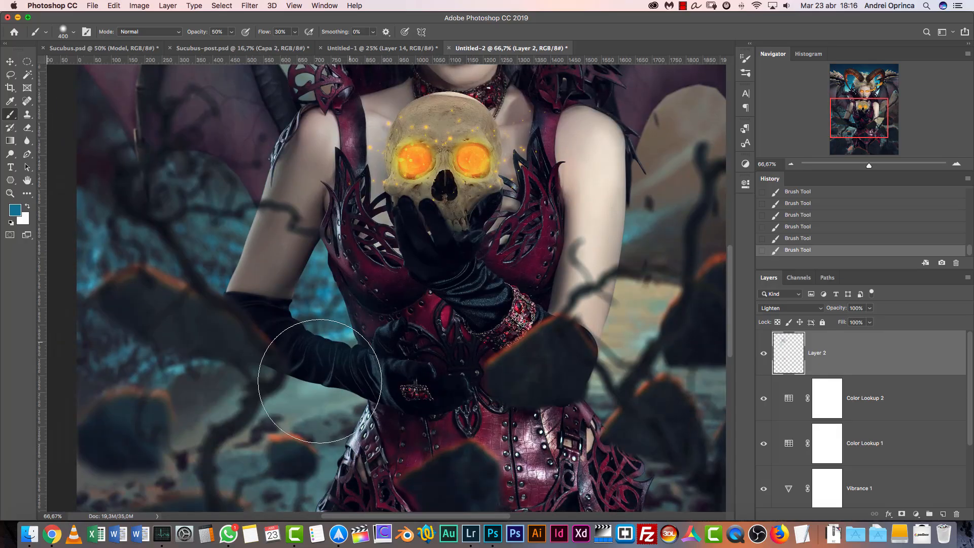
pyautogui.keyDown('alt'); pyautogui.click(304, 388); pyautogui.keyUp('alt')
pyautogui.press('[')
pyautogui.press('[')
pyautogui.moveTo(578, 322); pyautogui.dragTo(371, 399)
pyautogui.keyDown('alt'); pyautogui.click(426, 367); pyautogui.keyUp('alt')
# Try a pale mint haze dab with a 175 px brush on the collar beside the face and undo it
pyautogui.press('[')
pyautogui.moveTo(388, 239)
pyautogui.mouseDown()
pyautogui.moveTo(440, 303)
pyautogui.moveTo(488, 416)
pyautogui.mouseUp()
pyautogui.keyDown('alt'); pyautogui.click(476, 275); pyautogui.keyUp('alt')
pyautogui.press('[')
pyautogui.moveTo(476, 275); pyautogui.dragTo(476, 278)
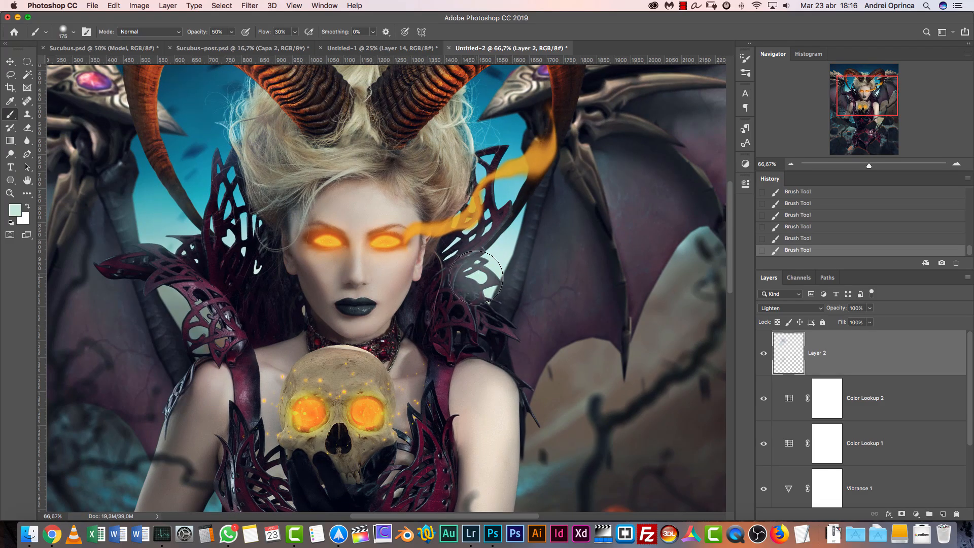
pyautogui.press('super+z')
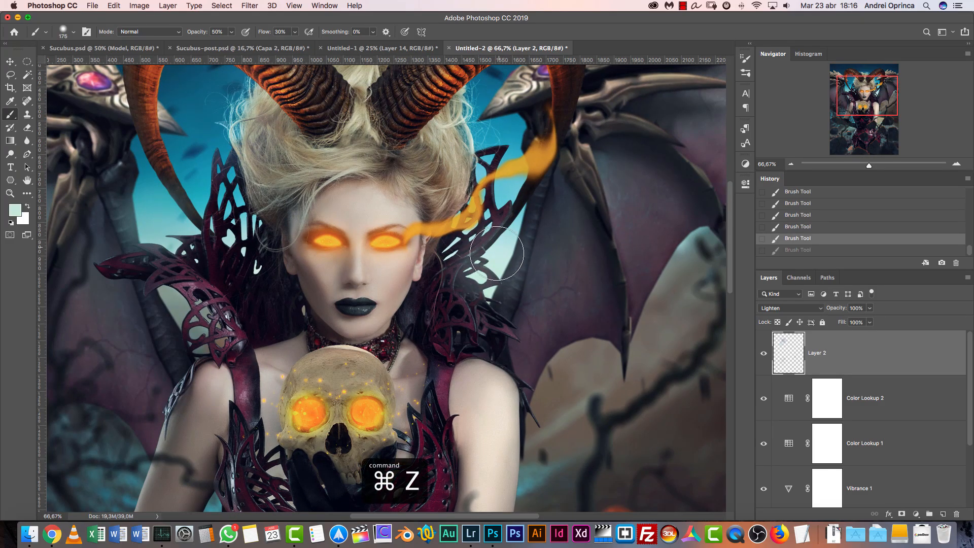
# Add a new layer above Layer 2 and set its blend mode to Color Dodge
pyautogui.click(943, 514)
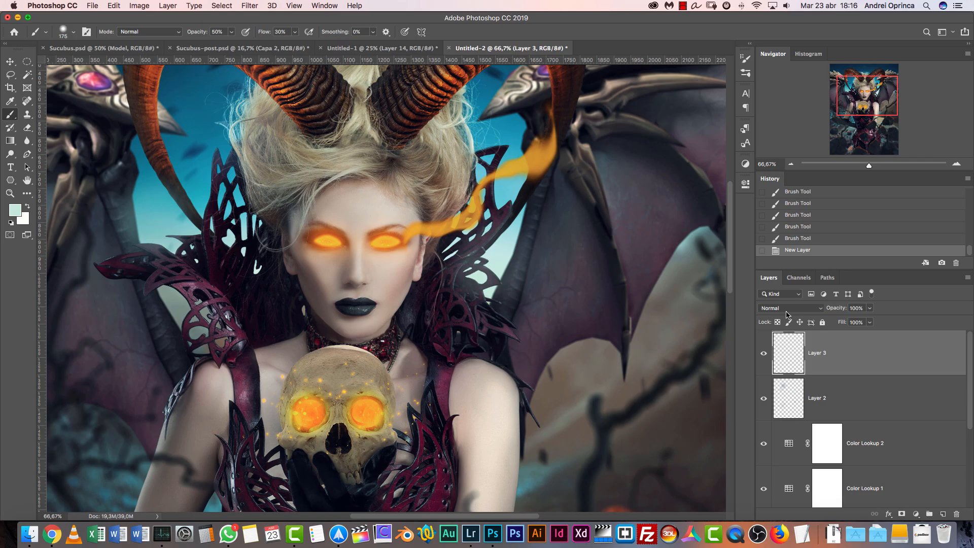
pyautogui.click(789, 308)
pyautogui.click(779, 390)
pyautogui.click(790, 164)
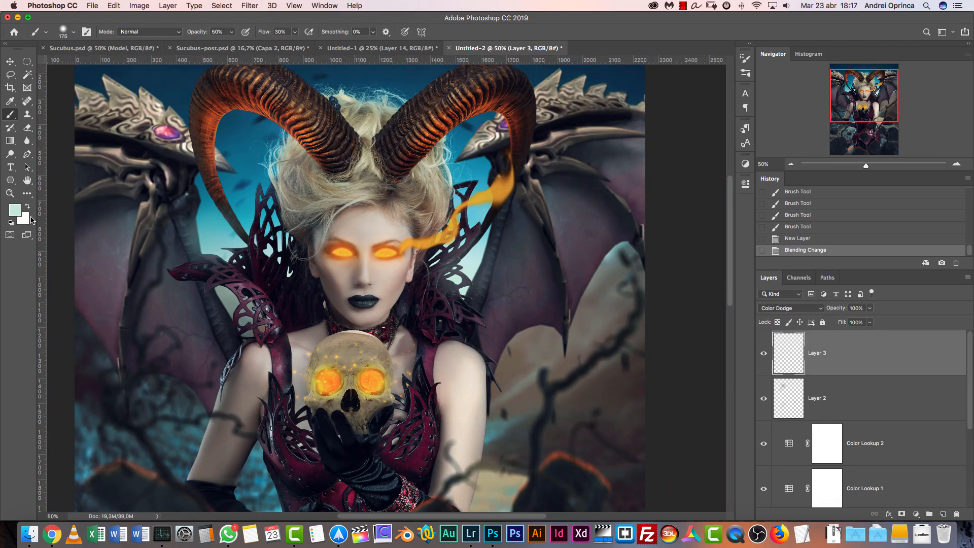
# Set the foreground color to dark teal #0f5565 and dab a 400 px glow on the sky beside the hair
pyautogui.click(15, 209)
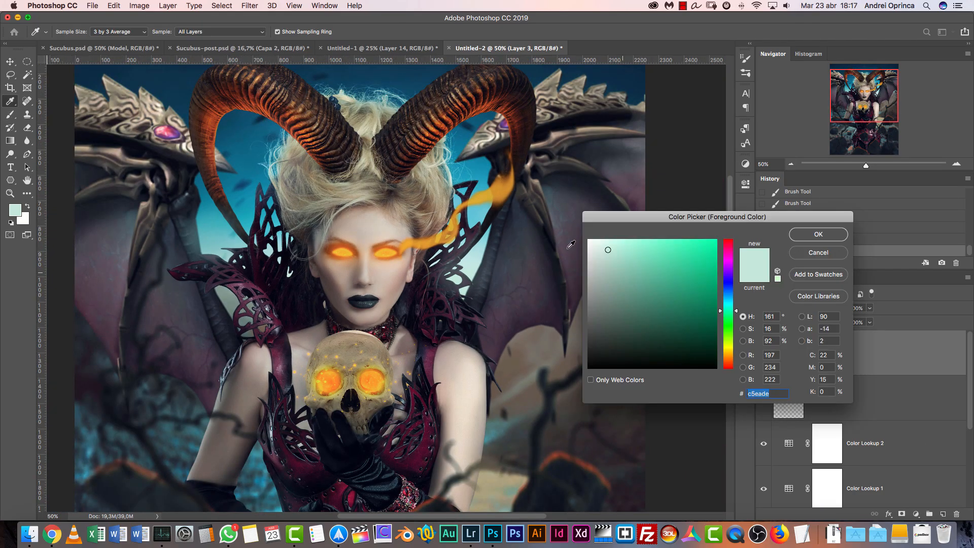
pyautogui.click(477, 199)
pyautogui.click(699, 318)
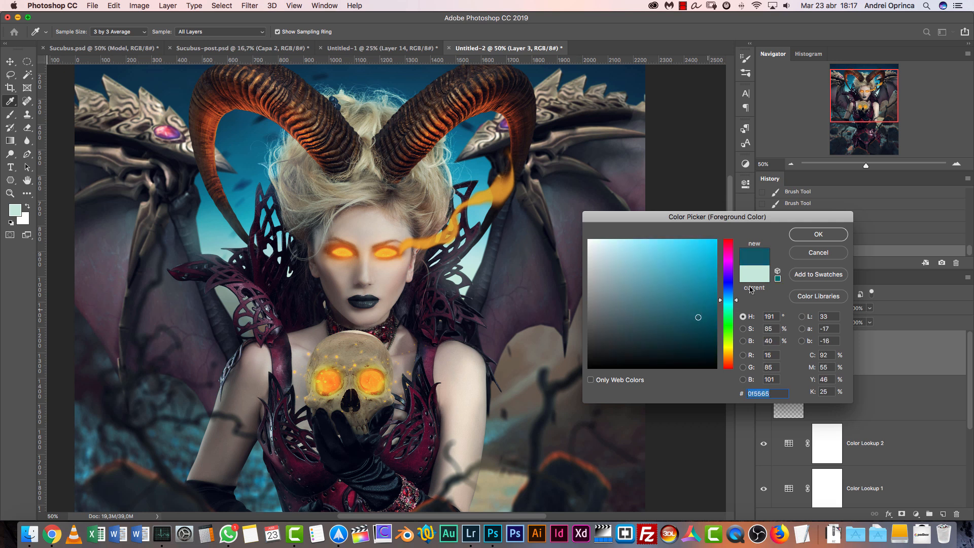
pyautogui.click(818, 234)
pyautogui.click(467, 166)
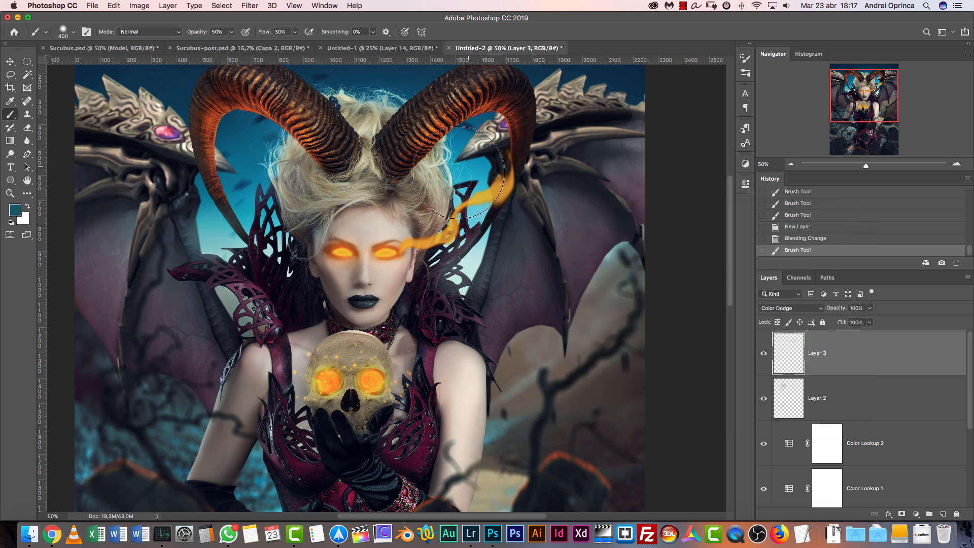
# Sample a brighter cyan from the sky, try glow dabs around the collar and wing, and undo them
pyautogui.keyDown('alt'); pyautogui.click(218, 230); pyautogui.keyUp('alt')
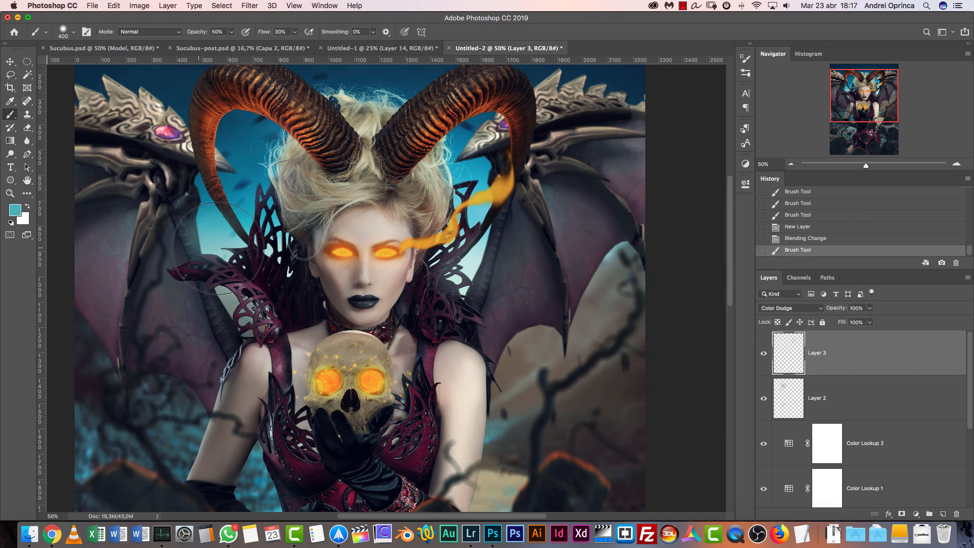
pyautogui.click(219, 231)
pyautogui.press('super+z')
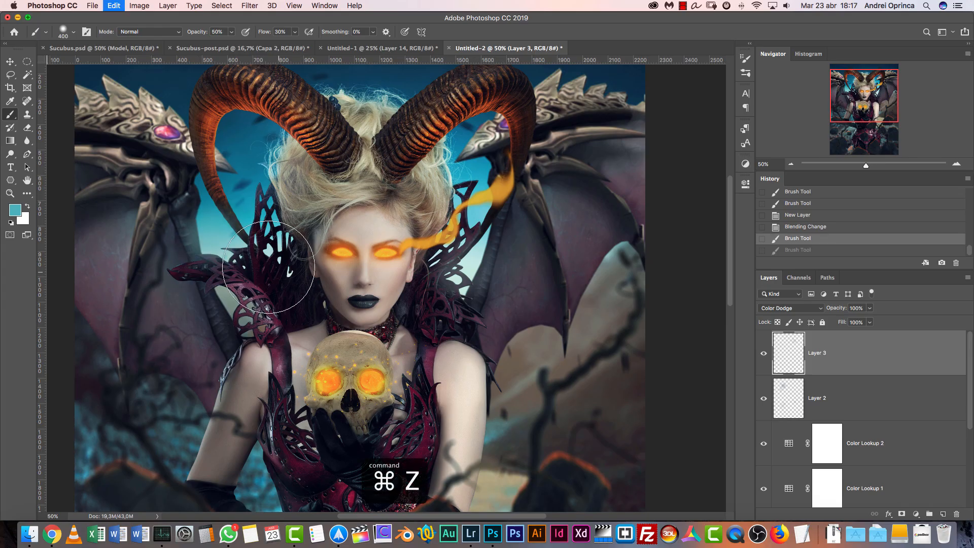
pyautogui.press('super+z')
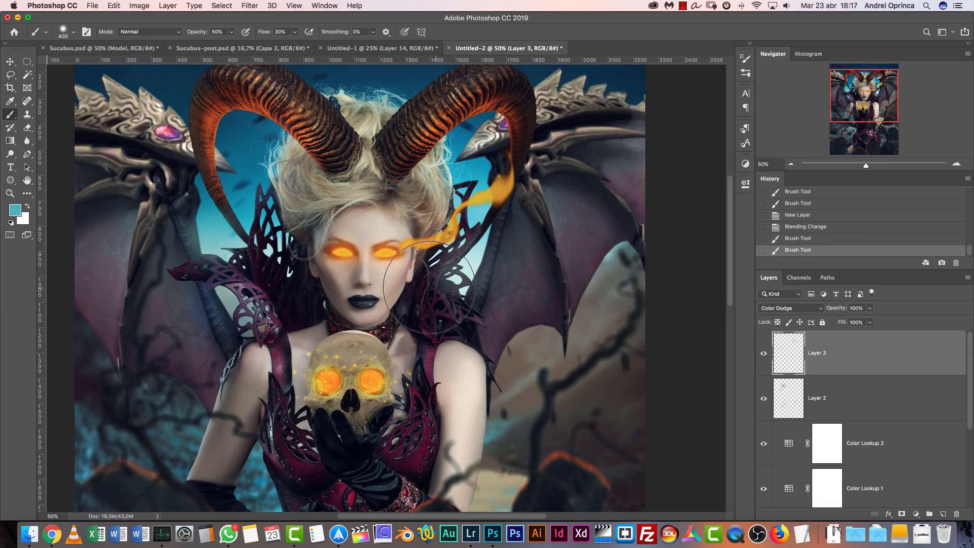
pyautogui.press('super+z')
# Dab a glow over the upper part of the long glove, and stroke along its forearm with a 150 px brush
pyautogui.scroll(-5, 463, 263)
pyautogui.keyDown('alt'); pyautogui.click(243, 353); pyautogui.keyUp('alt')
pyautogui.click(247, 350)
pyautogui.press('[')
pyautogui.press('[')
pyautogui.press('[')
pyautogui.press('[')
pyautogui.press('[')
pyautogui.moveTo(245, 415)
pyautogui.mouseDown()
pyautogui.moveTo(194, 403)
pyautogui.moveTo(227, 415)
pyautogui.mouseUp()
# Compare and undo the trial forearm stroke, repaint the muted blue glow along the gloved forearm, and undo the extra dab
pyautogui.press('alt+super+z')
pyautogui.press('super+z')
pyautogui.press('alt+super+z')
pyautogui.press('super+z')
pyautogui.press('super+z')
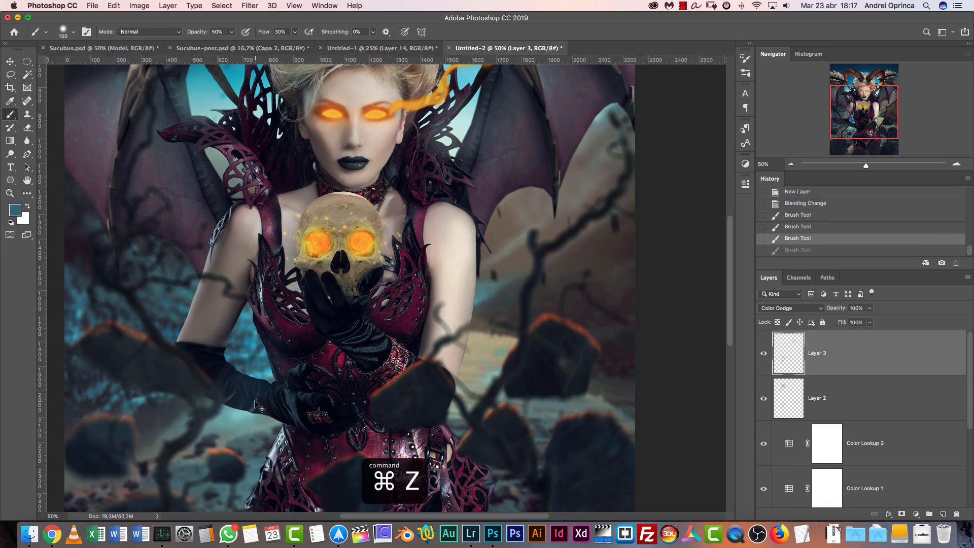
pyautogui.press('super+z')
pyautogui.moveTo(248, 407); pyautogui.dragTo(272, 415)
pyautogui.moveTo(272, 415); pyautogui.dragTo(221, 397)
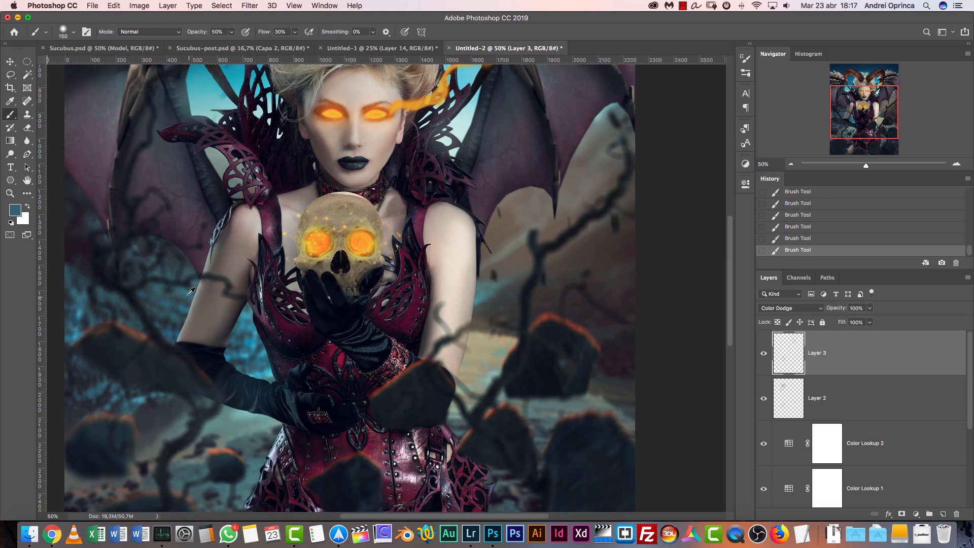
pyautogui.press('super+z')
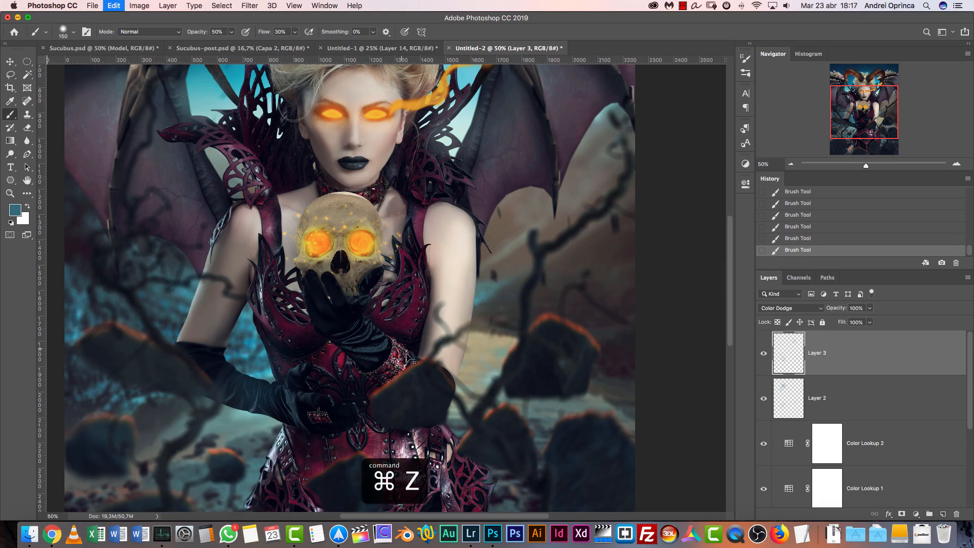
# Select Layer 2 and paint pale gray-blue haze at the hip below the gloved arm with a 200 px brush
pyautogui.scroll(-3, 392, 338)
pyautogui.press('super+r')
pyautogui.press(']')
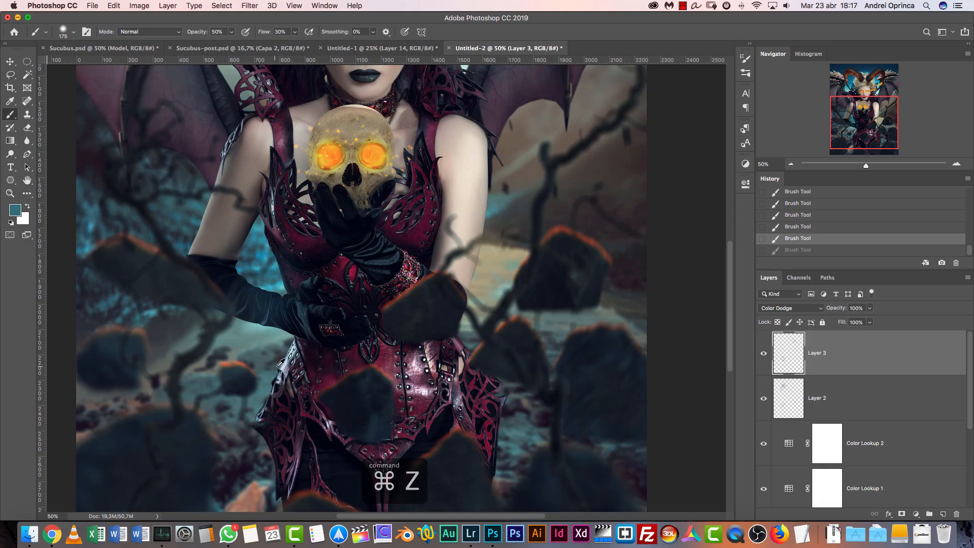
pyautogui.click(823, 392)
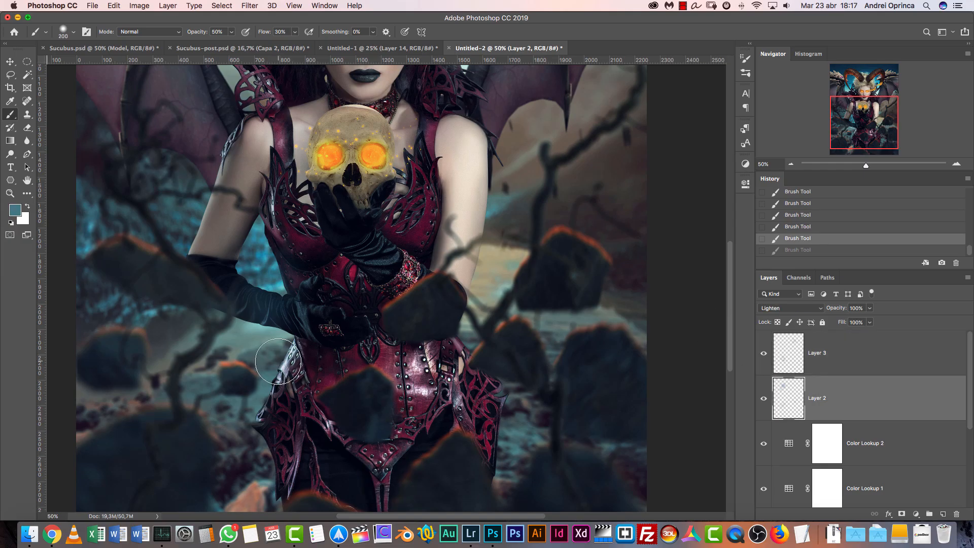
pyautogui.click(278, 362)
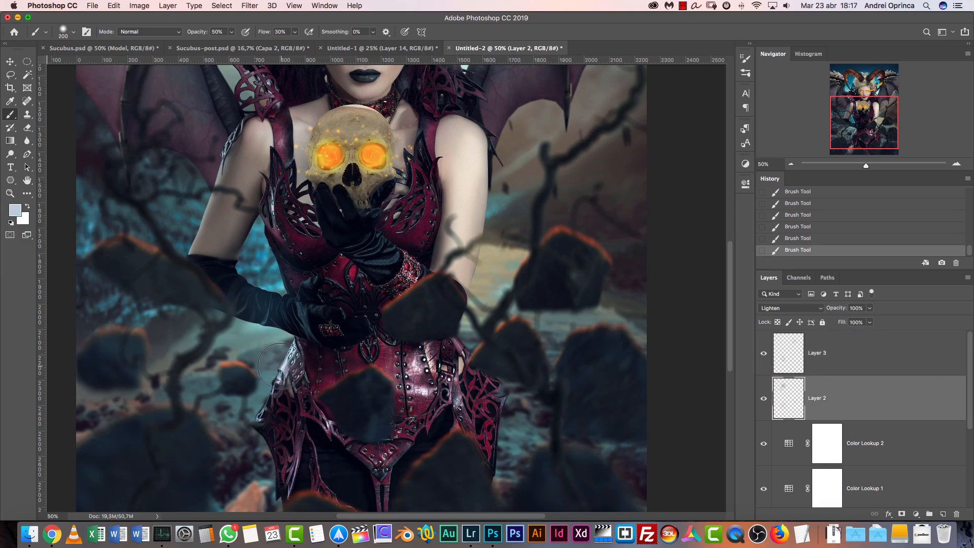
pyautogui.moveTo(282, 357); pyautogui.dragTo(285, 372)
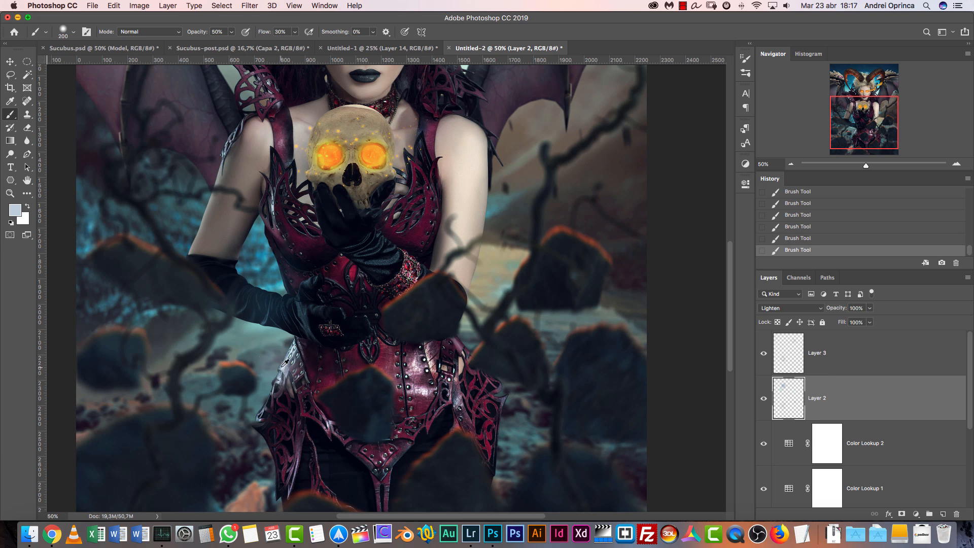
pyautogui.click(280, 368)
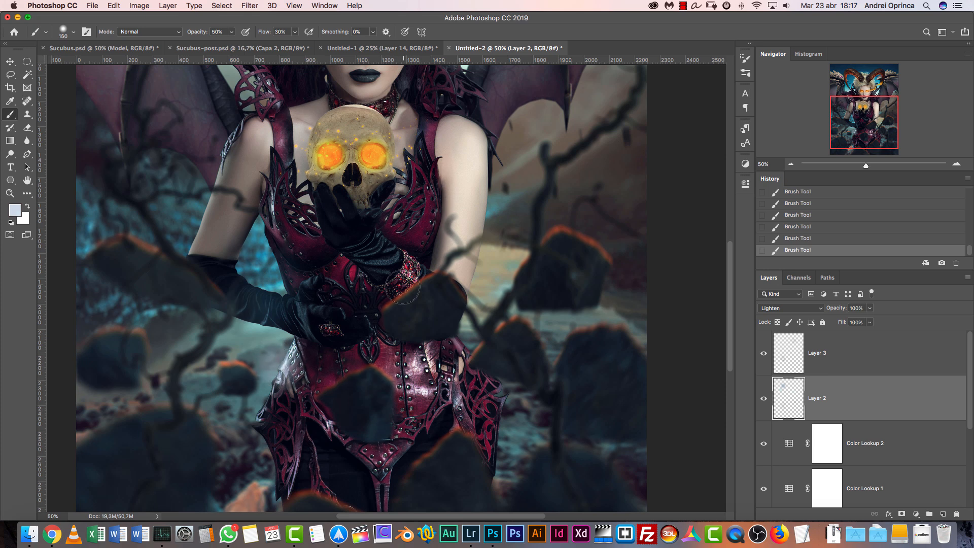
# Select Layer 3, set the foreground color to dark blue #2a4971, and enlarge the brush to 600 px
pyautogui.moveTo(500, 302); pyautogui.dragTo(484, 385)
pyautogui.moveTo(483, 348); pyautogui.dragTo(464, 441)
pyautogui.click(816, 349)
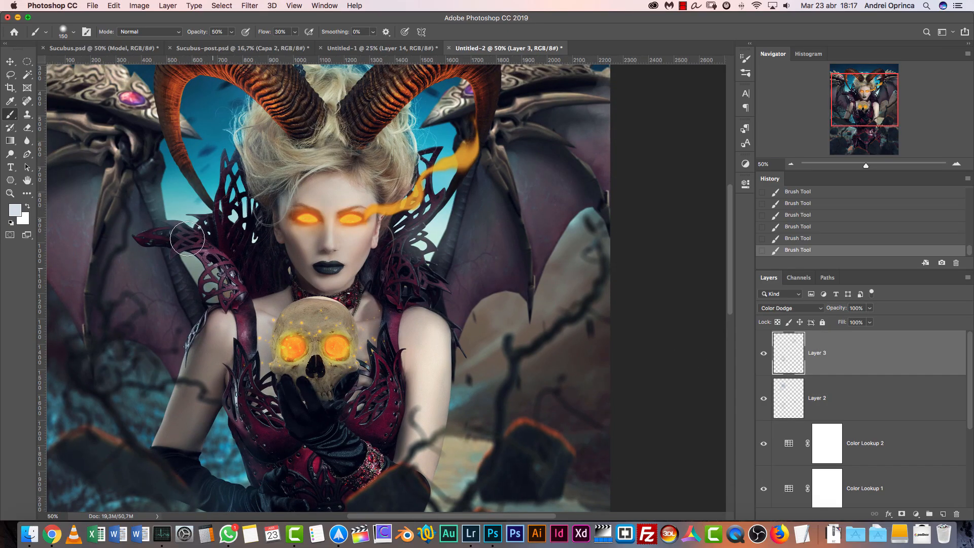
pyautogui.click(15, 210)
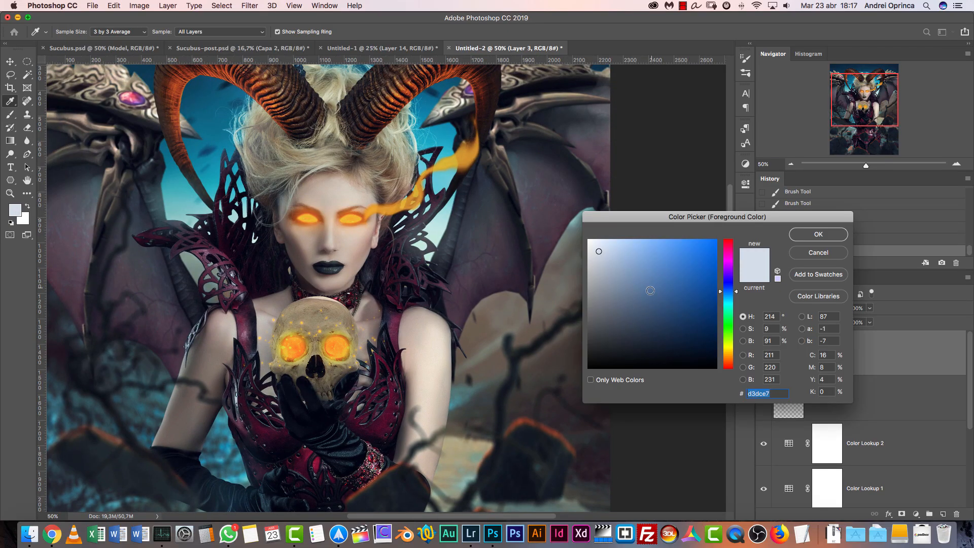
pyautogui.click(659, 307)
pyautogui.click(818, 234)
pyautogui.press(']')
pyautogui.press(']')
pyautogui.press(']')
pyautogui.press(']')
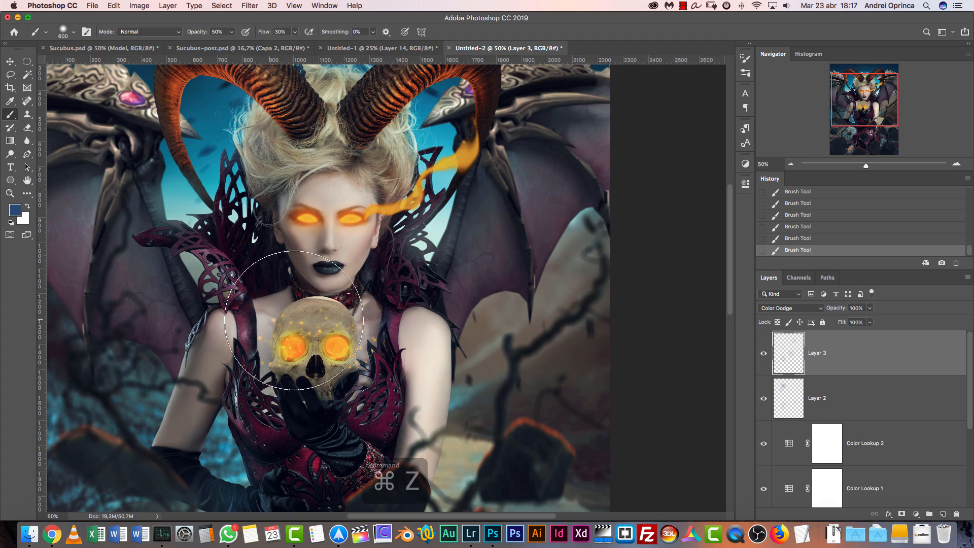
# Undo the trial dark blue glow dab and leave the foreground color as it is
pyautogui.press('super+z')
pyautogui.click(15, 211)
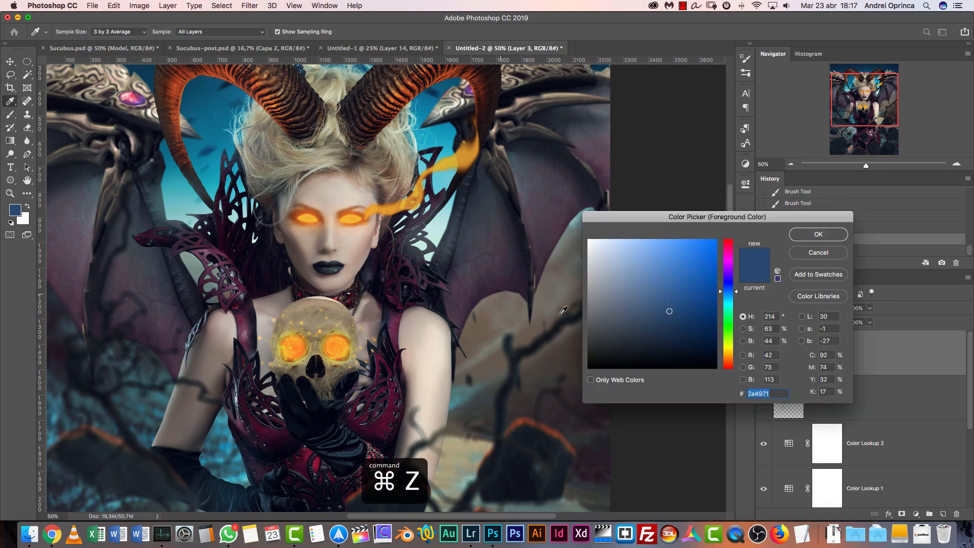
pyautogui.press('Escape')
# Sample the horn's orange, try a large glow dab over the horn, and undo it
pyautogui.scroll(5, 544, 168)
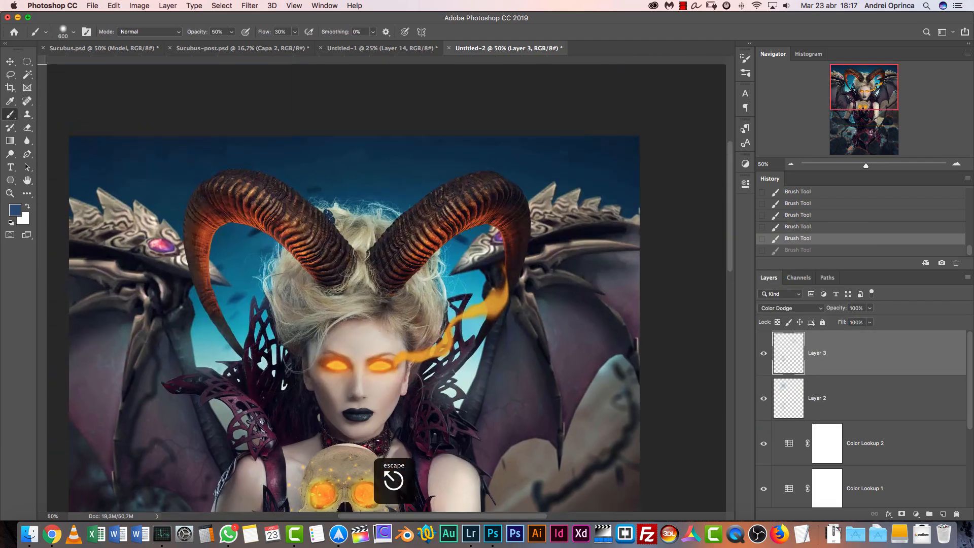
pyautogui.keyDown('alt'); pyautogui.click(425, 257); pyautogui.keyUp('alt')
pyautogui.keyDown('alt'); pyautogui.click(430, 243); pyautogui.keyUp('alt')
pyautogui.moveTo(428, 248); pyautogui.dragTo(425, 257)
pyautogui.press('super+z')
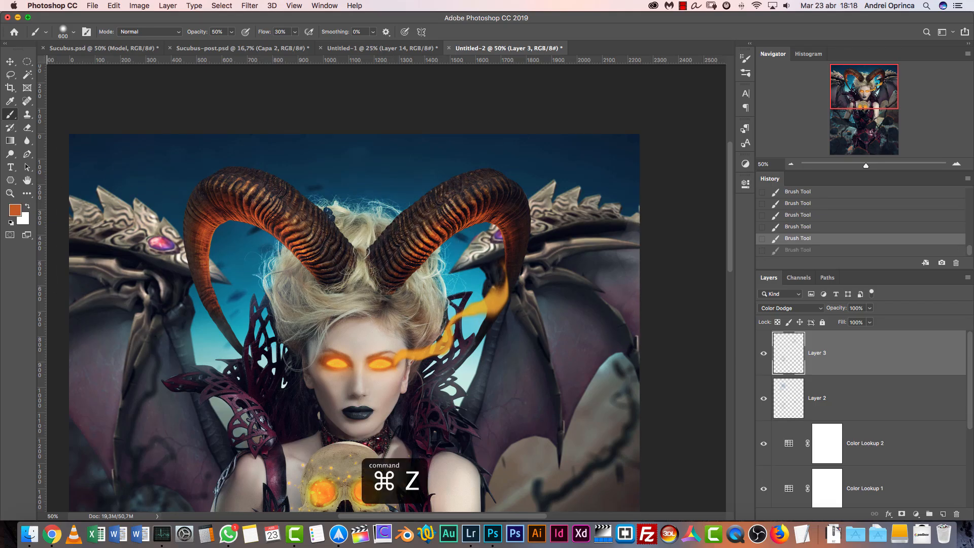
# Darken the foreground color to a deep brown, paint a warm glow over the horn base and hair, and reduce the brush to 175 px
pyautogui.click(16, 210)
pyautogui.click(655, 339)
pyautogui.press('Return')
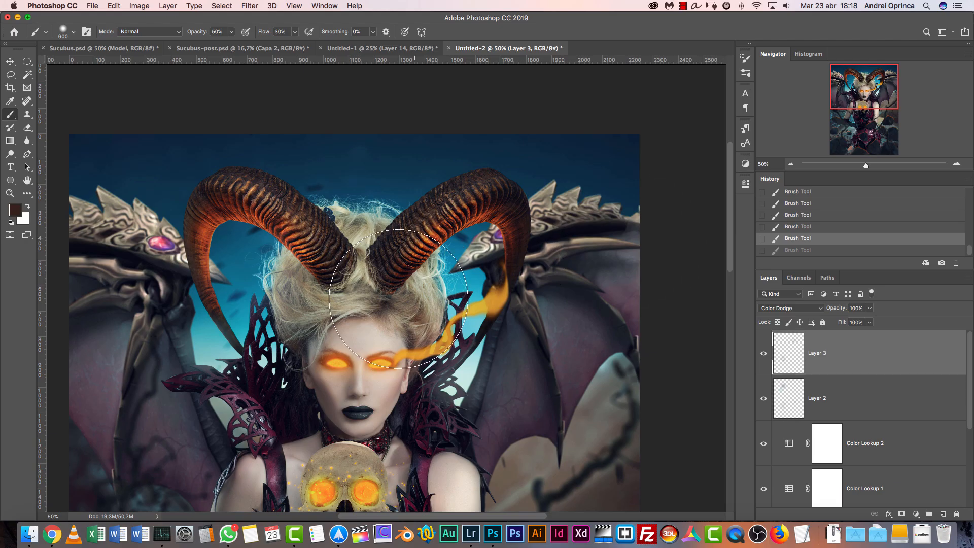
pyautogui.moveTo(418, 293); pyautogui.dragTo(420, 280)
pyautogui.press('[')
pyautogui.press('[')
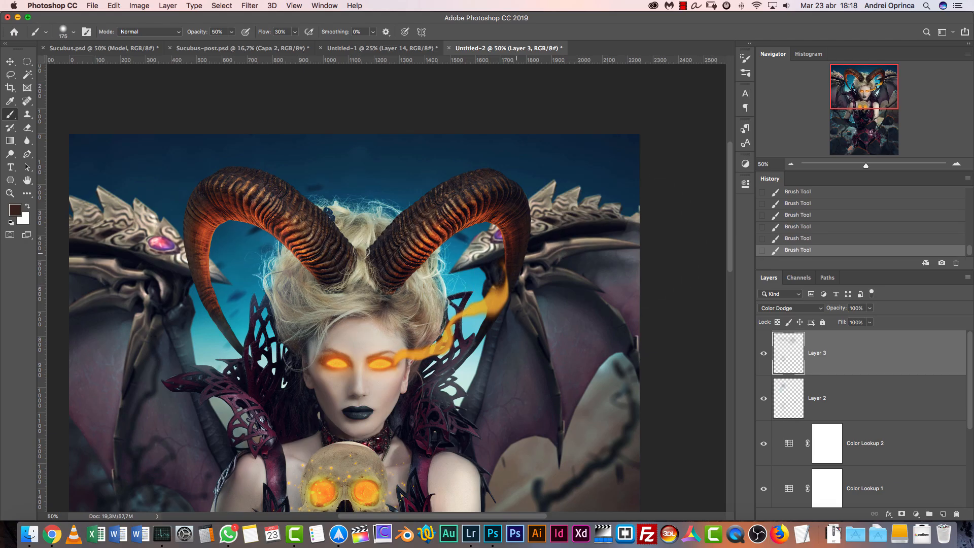
# Start placing an embedded image above Layer 3 and browse to the Stock folder
pyautogui.press('super+minus')
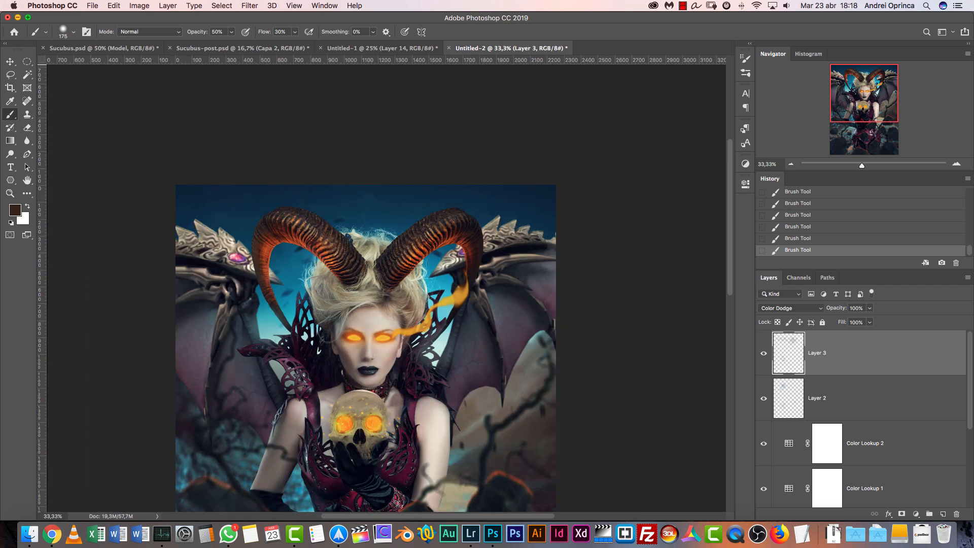
pyautogui.scroll(-8, 365, 289)
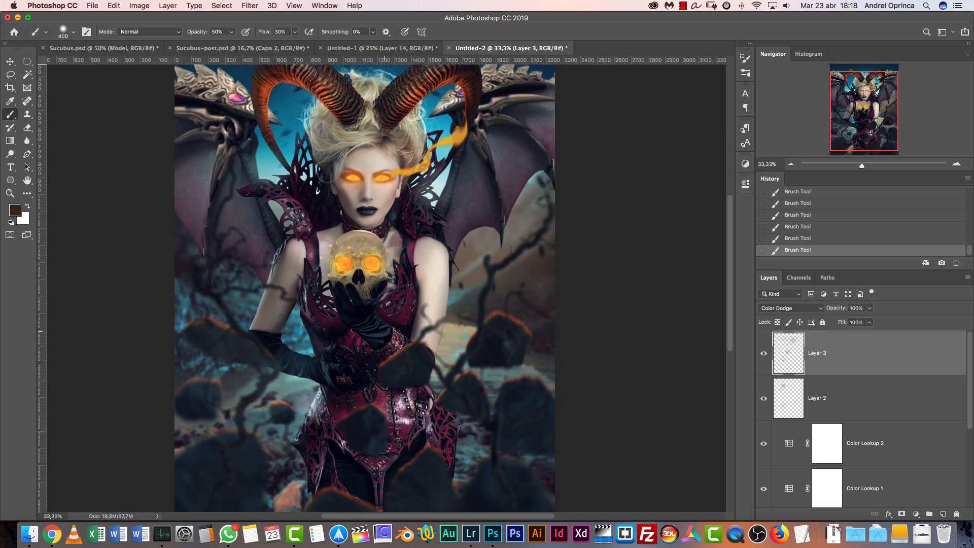
pyautogui.press('super+shift+o')
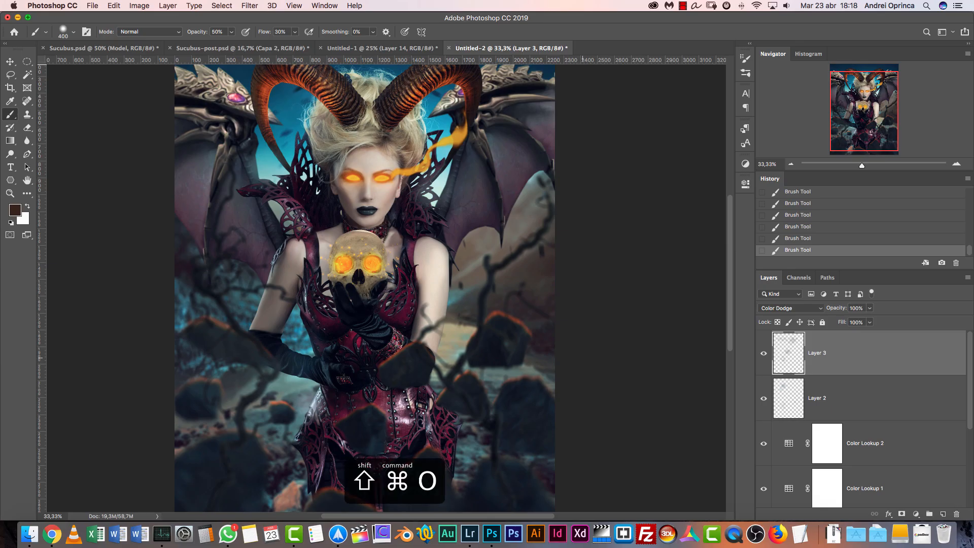
pyautogui.press('Escape')
pyautogui.press('super+shift+d')
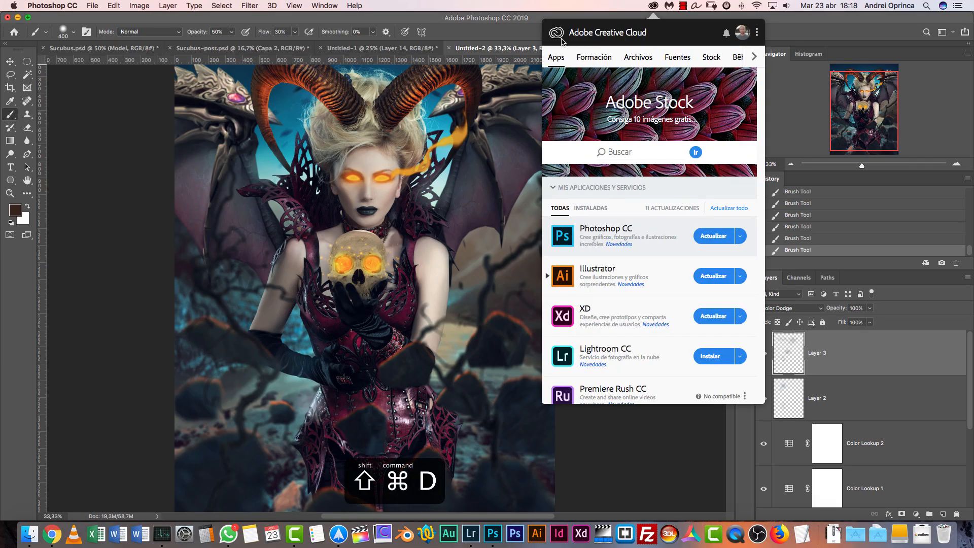
pyautogui.click(623, 15)
pyautogui.press('super+shift+d')
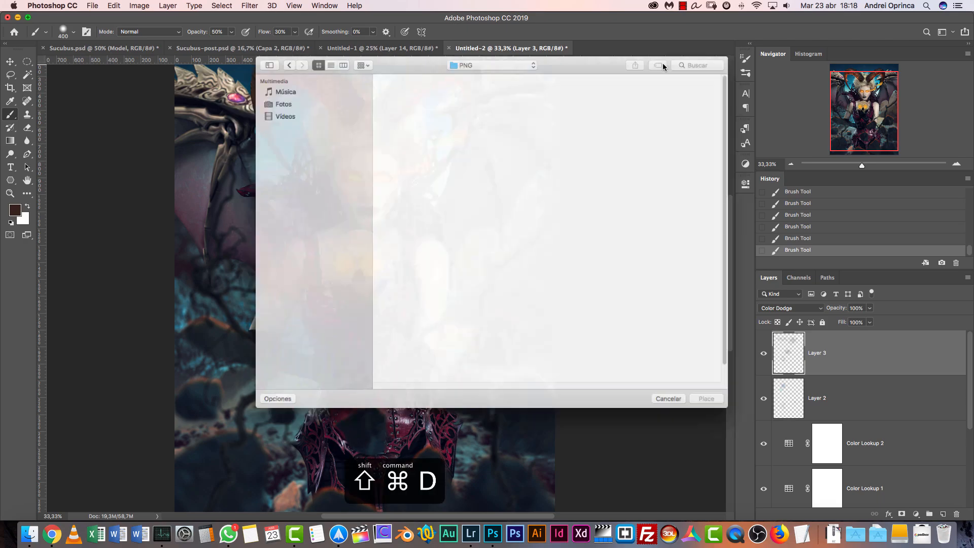
pyautogui.click(478, 54)
pyautogui.click(467, 72)
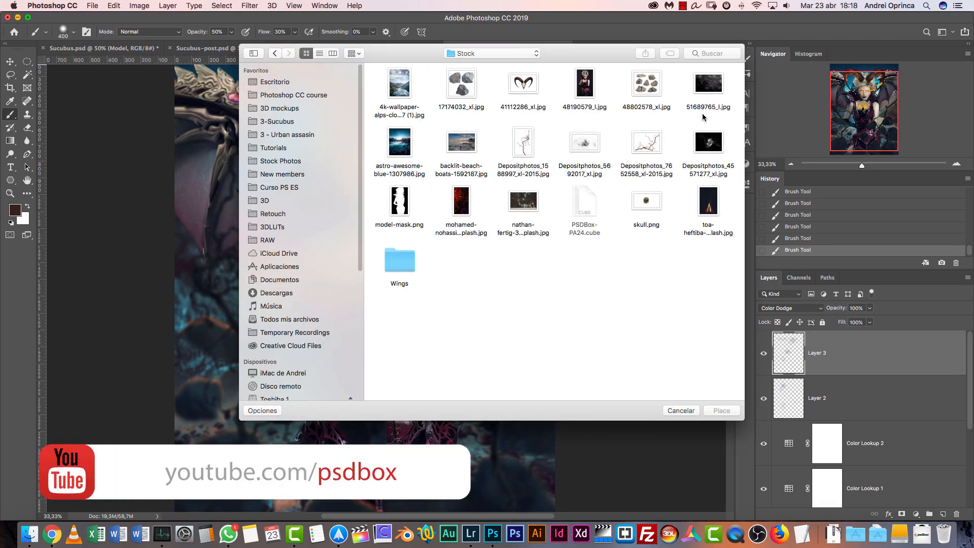
# Preview the nathan-fertig, Depositphotos_5692017_xl and Depositphotos_45571277_xl images as candidates for a particle overlay
pyautogui.click(513, 203)
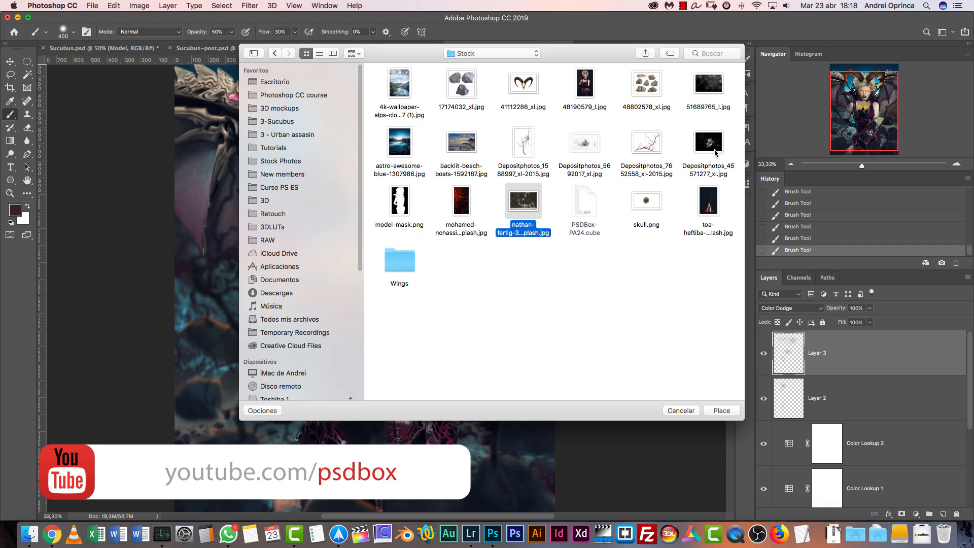
pyautogui.press('space')
pyautogui.press('space')
pyautogui.press('space')
pyautogui.press('space')
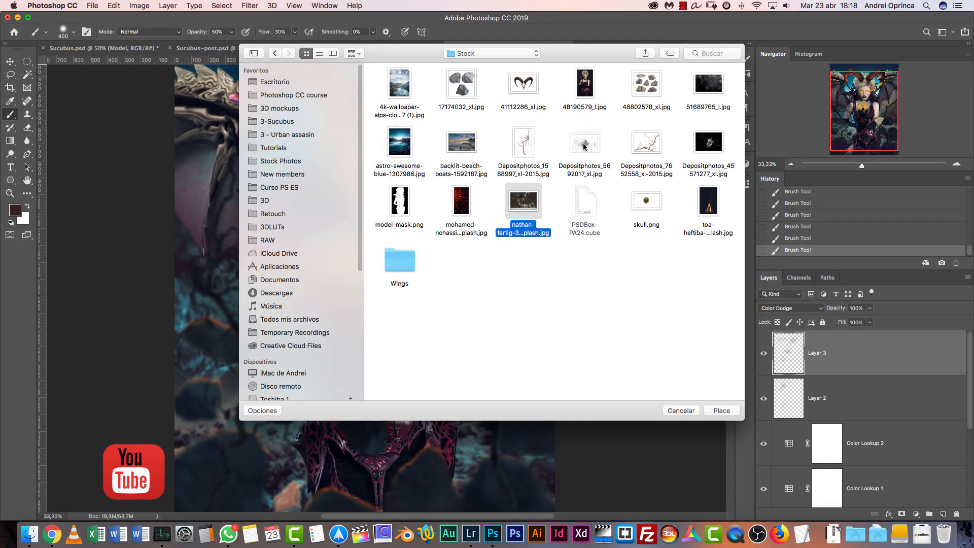
pyautogui.click(592, 147)
pyautogui.press('space')
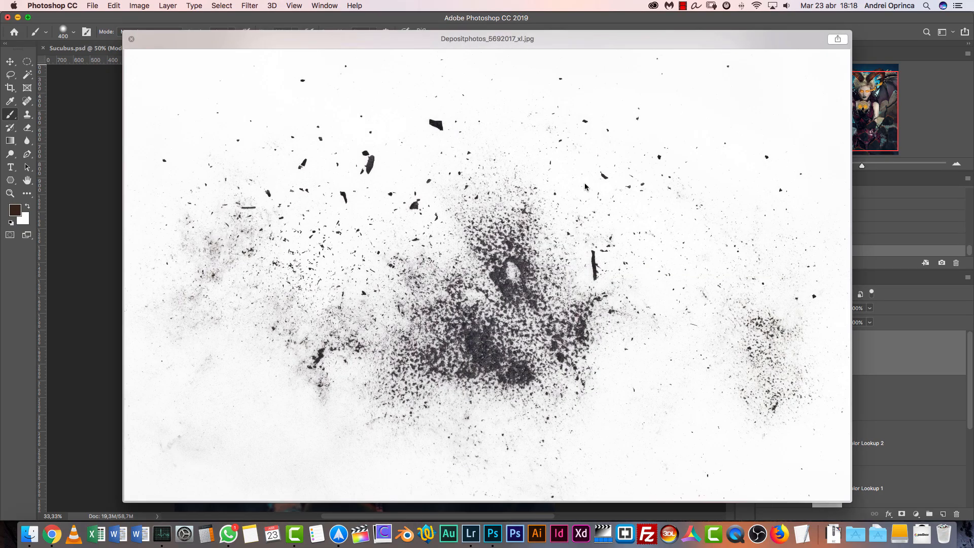
pyautogui.press('space')
pyautogui.click(700, 145)
pyautogui.press('space')
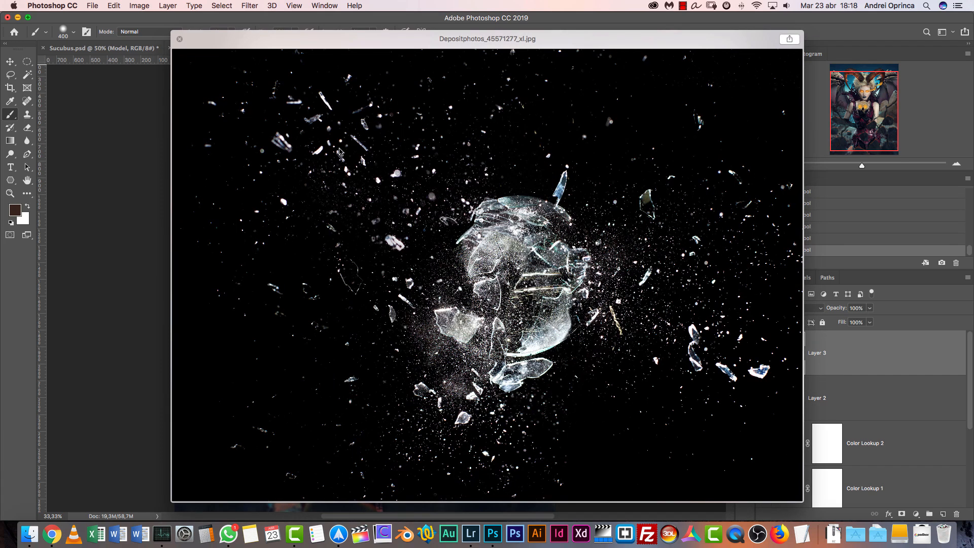
pyautogui.press('space')
# Place the nathan-fertig image, rotate it -90°, and scale it to 75.83% so it covers the whole canvas
pyautogui.click(539, 234)
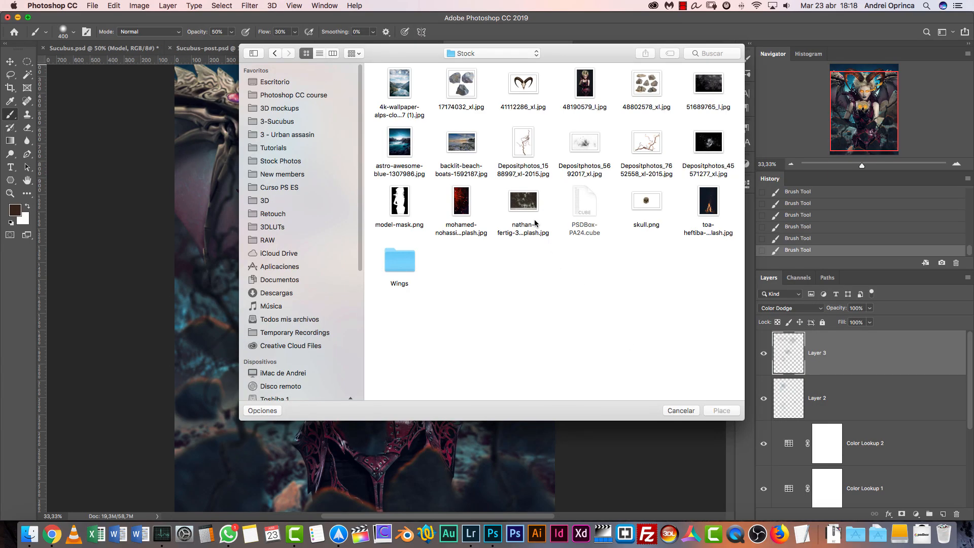
pyautogui.click(721, 410)
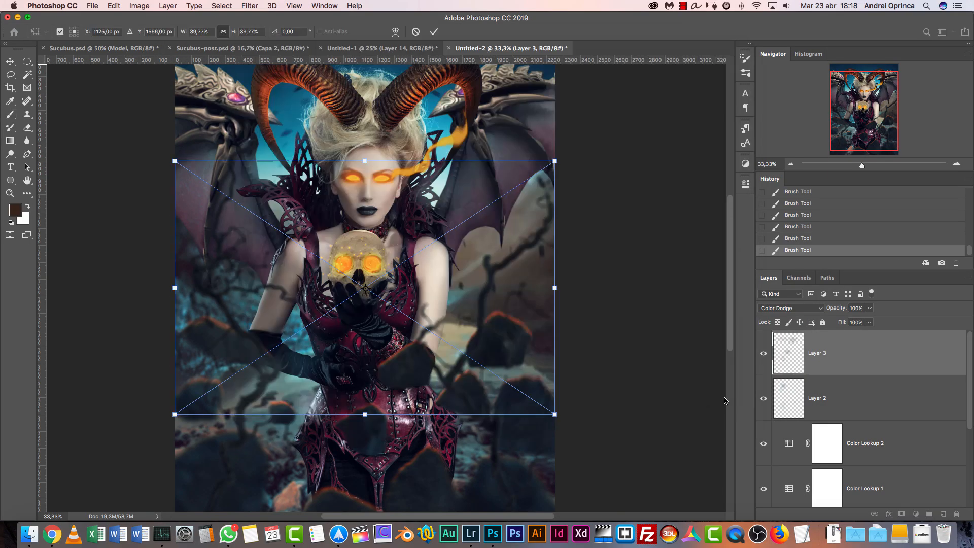
pyautogui.click(791, 164)
pyautogui.moveTo(501, 223); pyautogui.dragTo(321, 194)
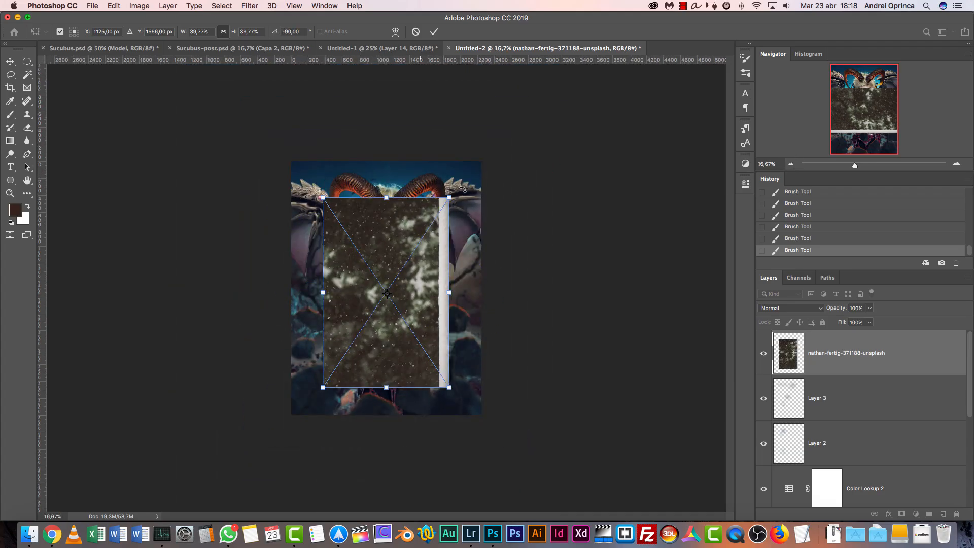
pyautogui.moveTo(449, 198); pyautogui.dragTo(537, 80)
pyautogui.moveTo(489, 190); pyautogui.dragTo(455, 220)
pyautogui.moveTo(498, 103); pyautogui.dragTo(532, 52)
pyautogui.moveTo(449, 229); pyautogui.dragTo(441, 233)
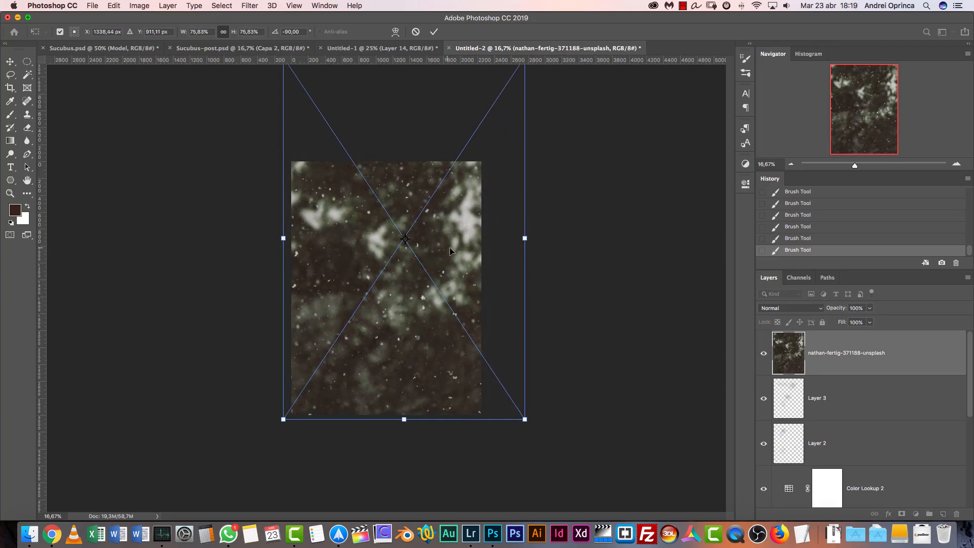
pyautogui.press('Return')
# Set the nathan-fertig layer to Screen and darken its background by raising the black input level with Levels
pyautogui.click(788, 309)
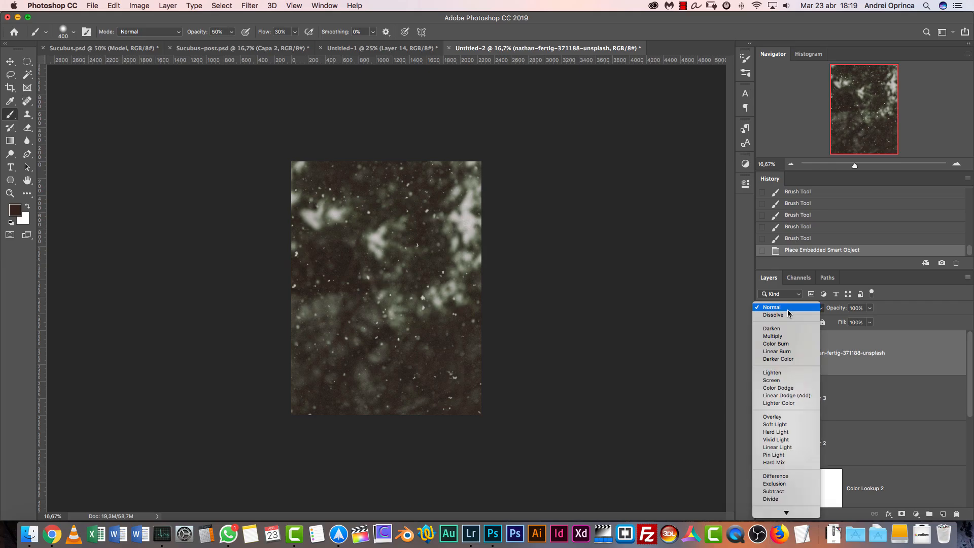
pyautogui.click(779, 381)
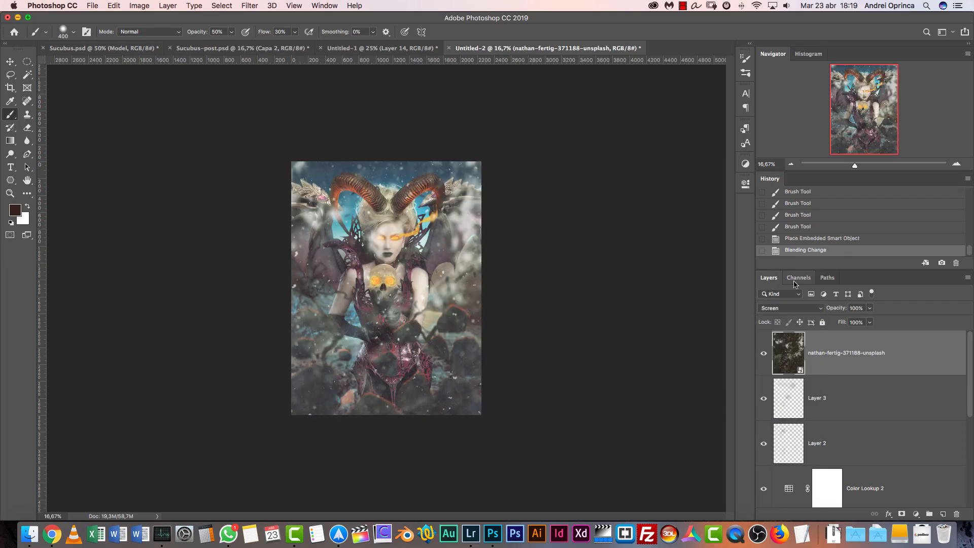
pyautogui.press('super+l')
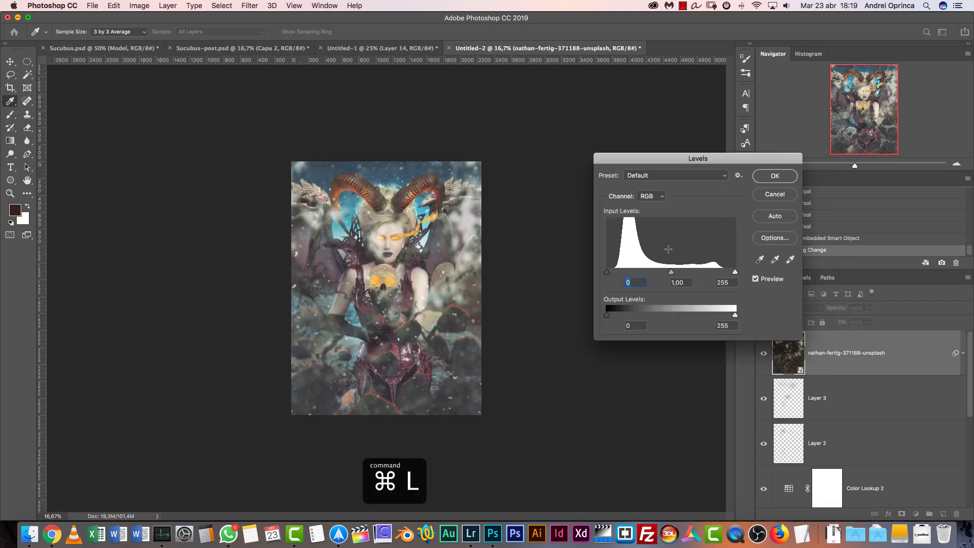
pyautogui.moveTo(608, 274); pyautogui.dragTo(685, 273)
pyautogui.click(775, 176)
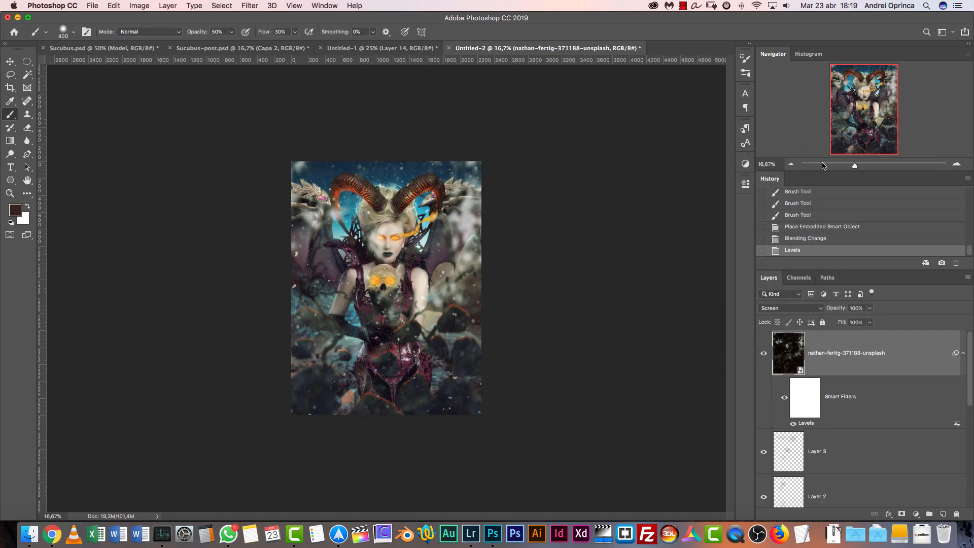
# Add a layer mask to the nathan-fertig layer and draw a large elliptical selection centered on the woman
pyautogui.click(902, 511)
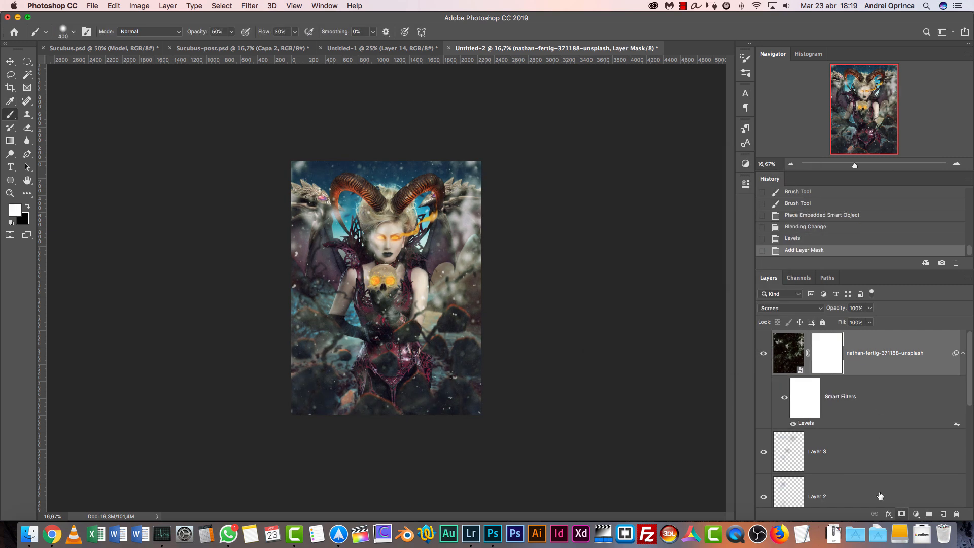
pyautogui.click(26, 61)
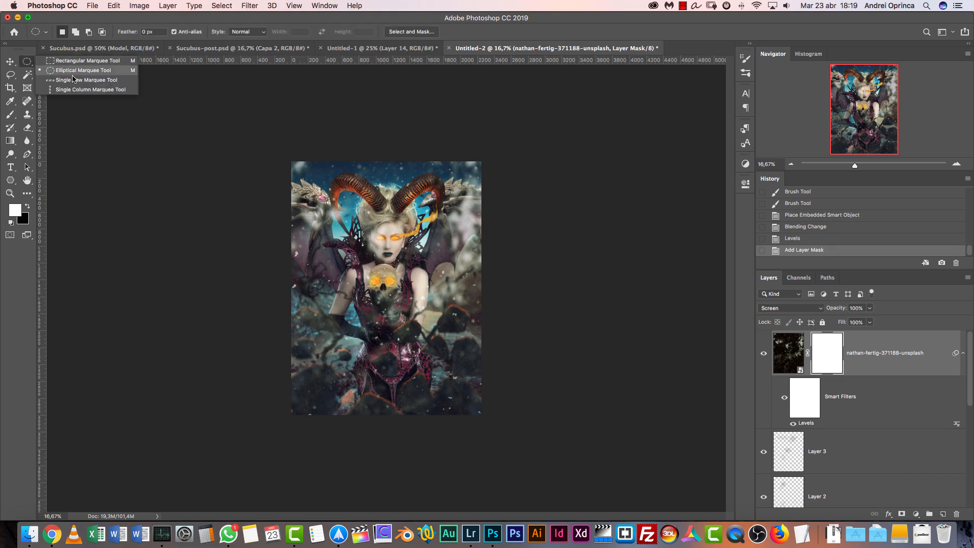
pyautogui.click(66, 62)
pyautogui.moveTo(401, 325); pyautogui.dragTo(398, 243)
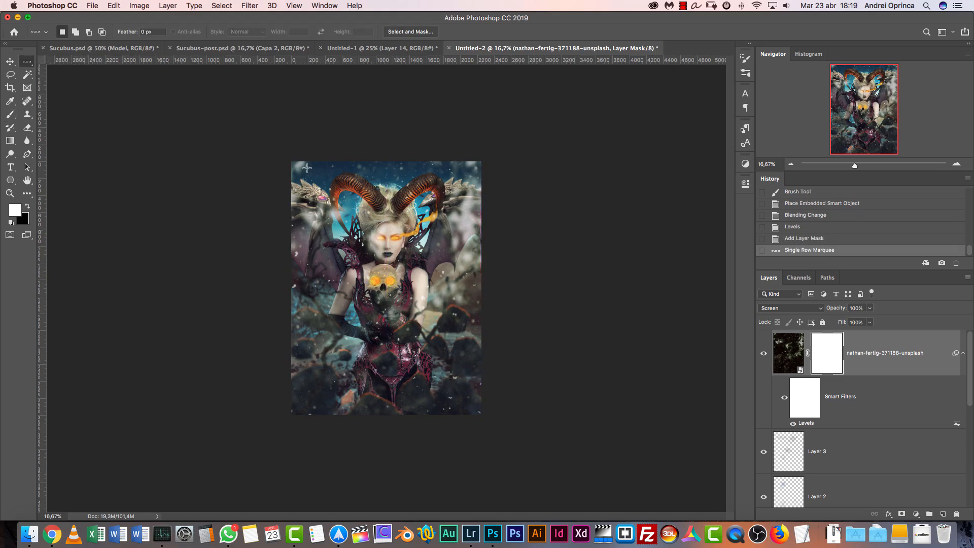
pyautogui.click(27, 61)
pyautogui.click(61, 71)
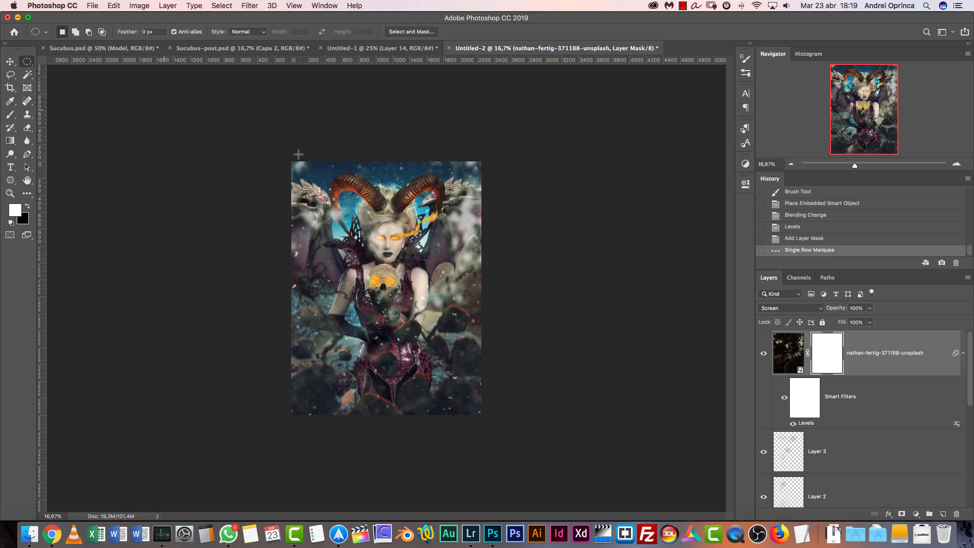
pyautogui.press('super+d')
pyautogui.moveTo(316, 202); pyautogui.dragTo(476, 426)
pyautogui.moveTo(411, 307)
pyautogui.mouseDown()
pyautogui.moveTo(400, 277)
pyautogui.moveTo(404, 293)
pyautogui.mouseUp()
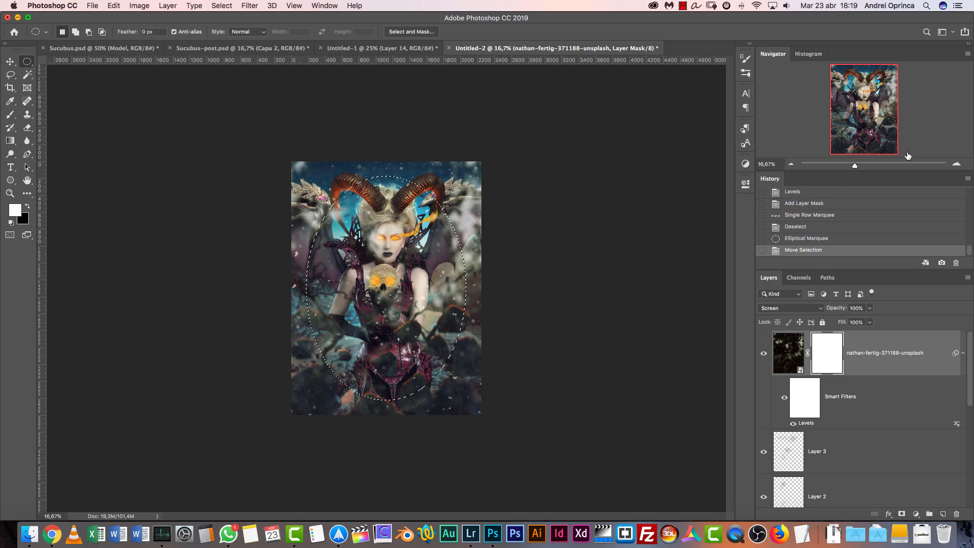
# Fill the ellipse on the mask with black, deselect, and feather the mask by 271.7 px
pyautogui.press('x')
pyautogui.hotkey('alt', 'BackSpace')
pyautogui.press('super+d')
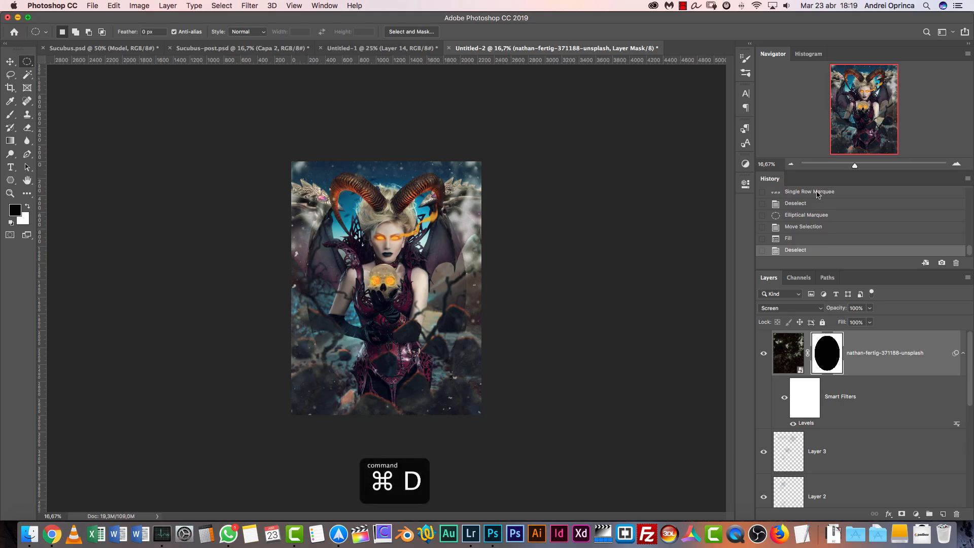
pyautogui.click(956, 165)
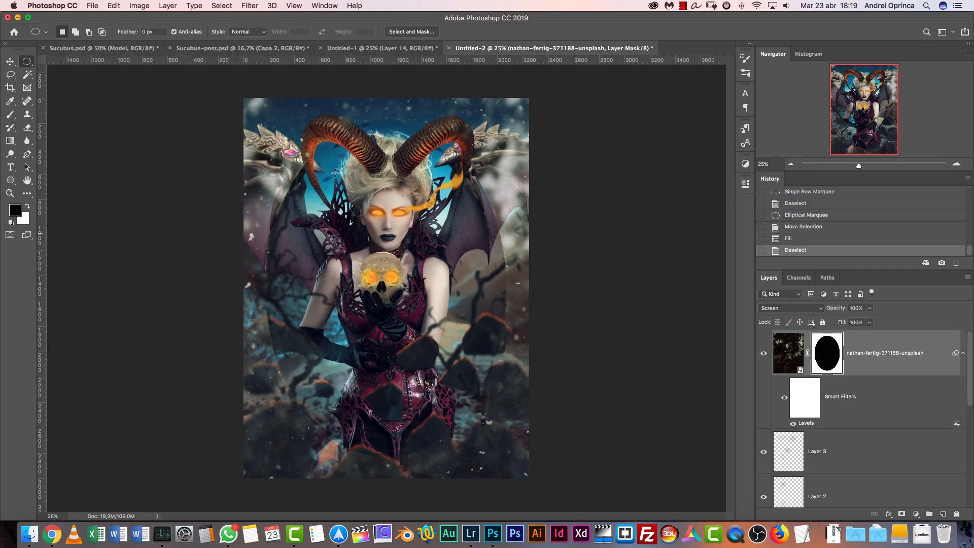
pyautogui.doubleClick(827, 352)
pyautogui.moveTo(598, 285); pyautogui.dragTo(700, 290)
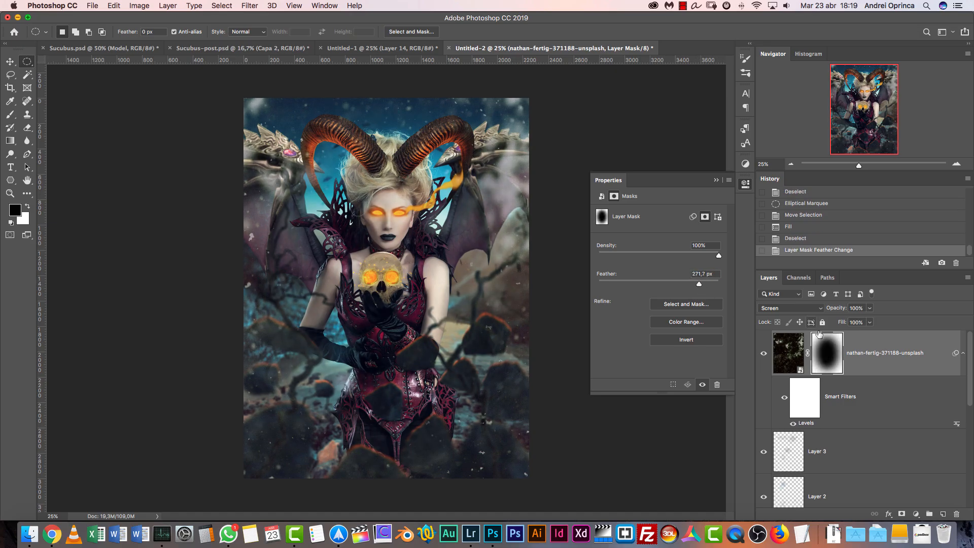
pyautogui.click(716, 180)
# Lower the nathan-fertig layer's opacity to 26% and compare the image with the layer hidden and shown
pyautogui.click(869, 308)
pyautogui.moveTo(872, 319); pyautogui.dragTo(836, 322)
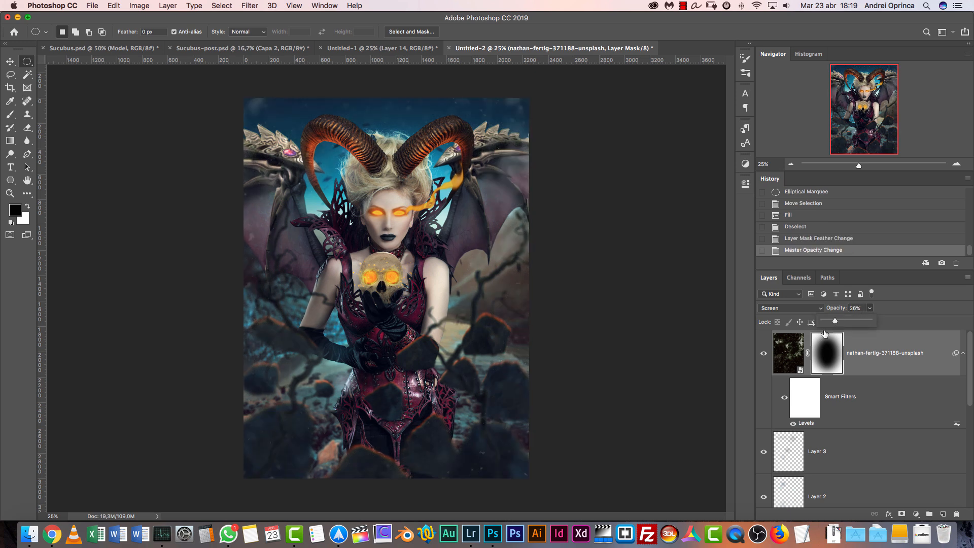
pyautogui.click(763, 354)
pyautogui.click(764, 353)
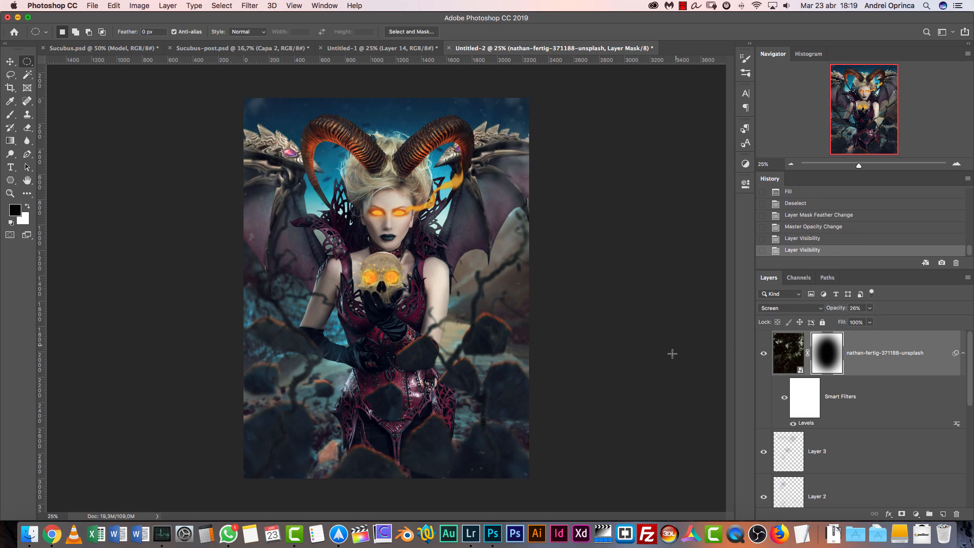
pyautogui.moveTo(645, 361); pyautogui.dragTo(595, 361)
pyautogui.press('Escape')
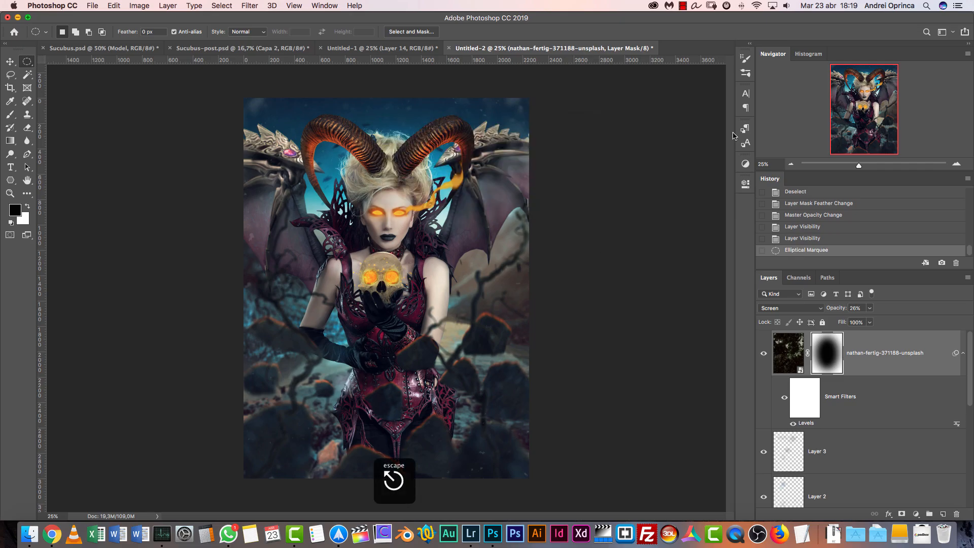
# Place the toa-heftiba fire image, scale it to 119.54%, and position its sparks over the canvas's left half
pyautogui.press('shift+super+d')
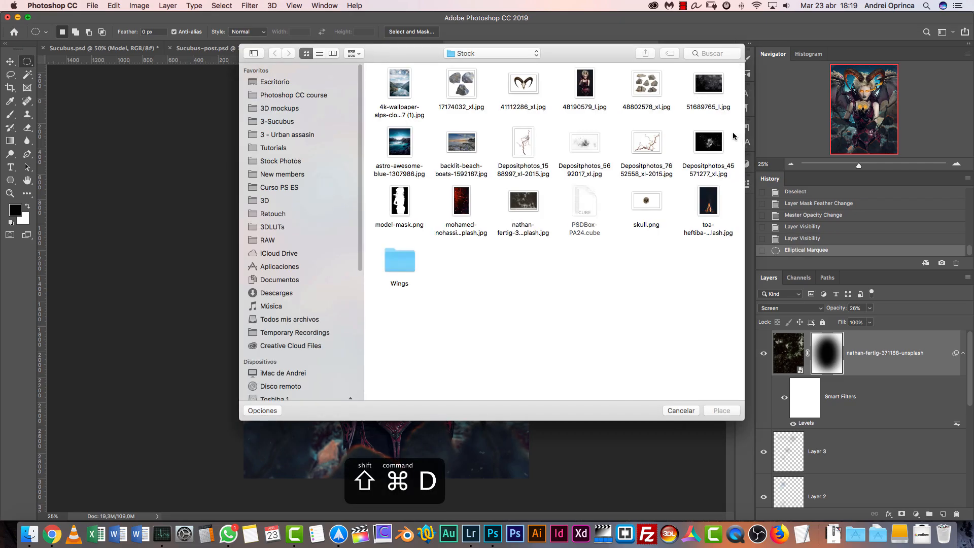
pyautogui.click(709, 209)
pyautogui.click(721, 411)
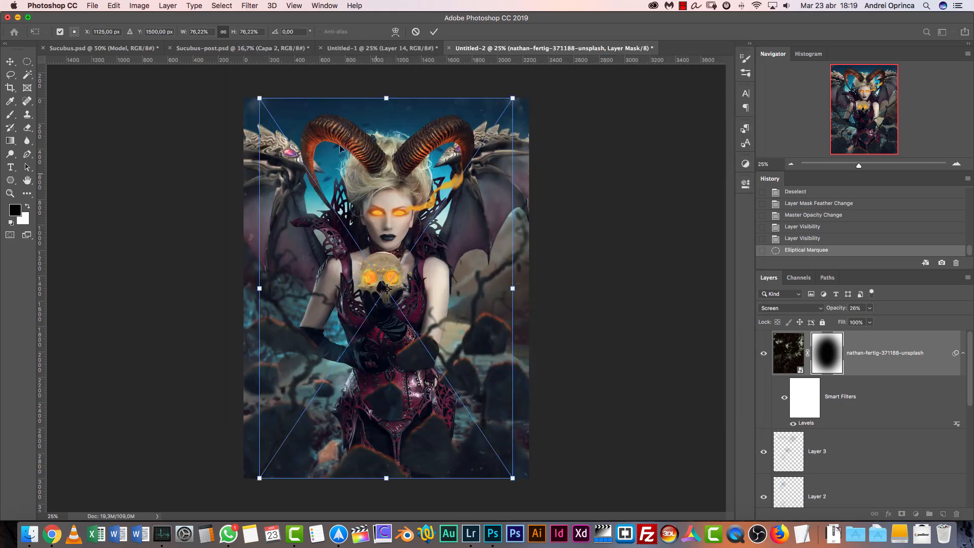
pyautogui.moveTo(472, 275); pyautogui.dragTo(348, 377)
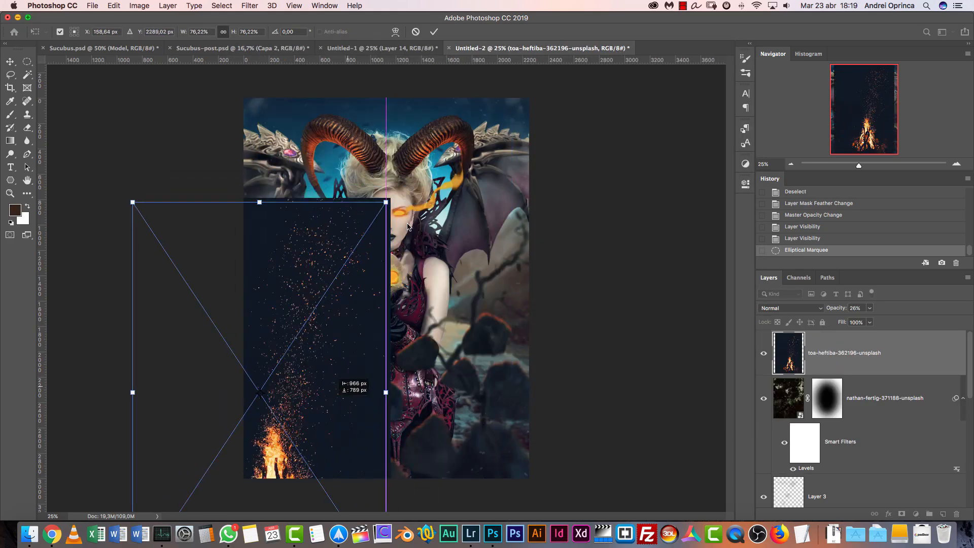
pyautogui.moveTo(387, 200); pyautogui.dragTo(564, 4)
pyautogui.moveTo(451, 207); pyautogui.dragTo(298, 391)
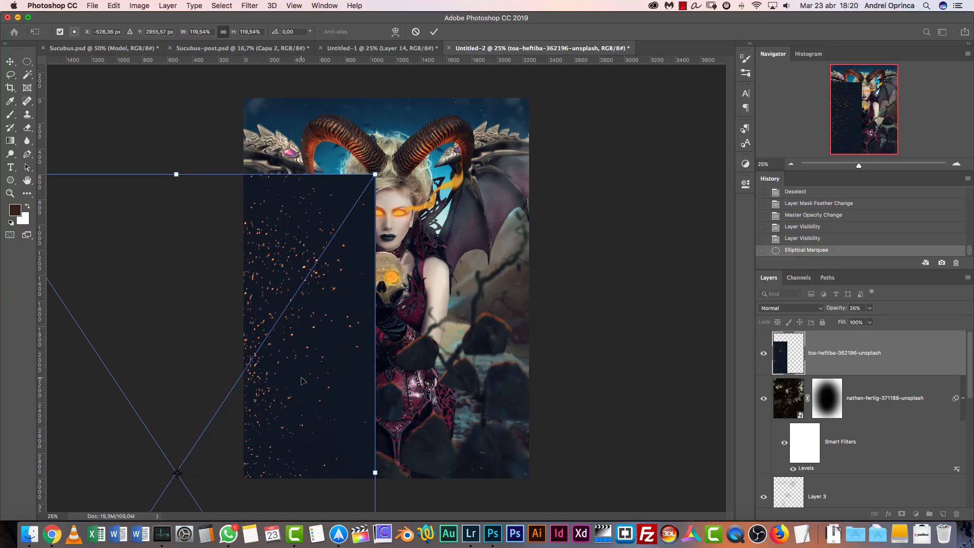
pyautogui.press('Return')
# Blend the toa-heftiba layer in Screen mode and raise its Levels black input to 27
pyautogui.click(812, 308)
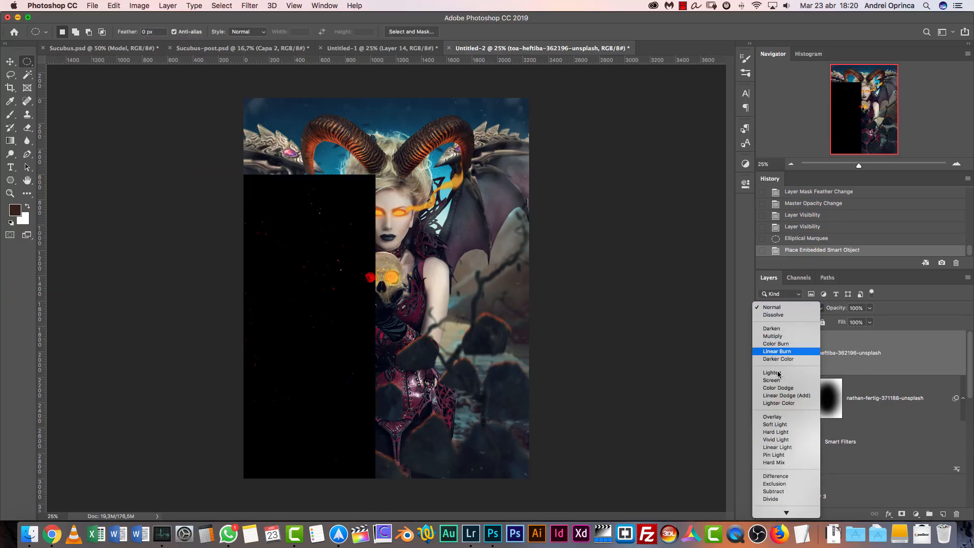
pyautogui.click(792, 392)
pyautogui.press('super+l')
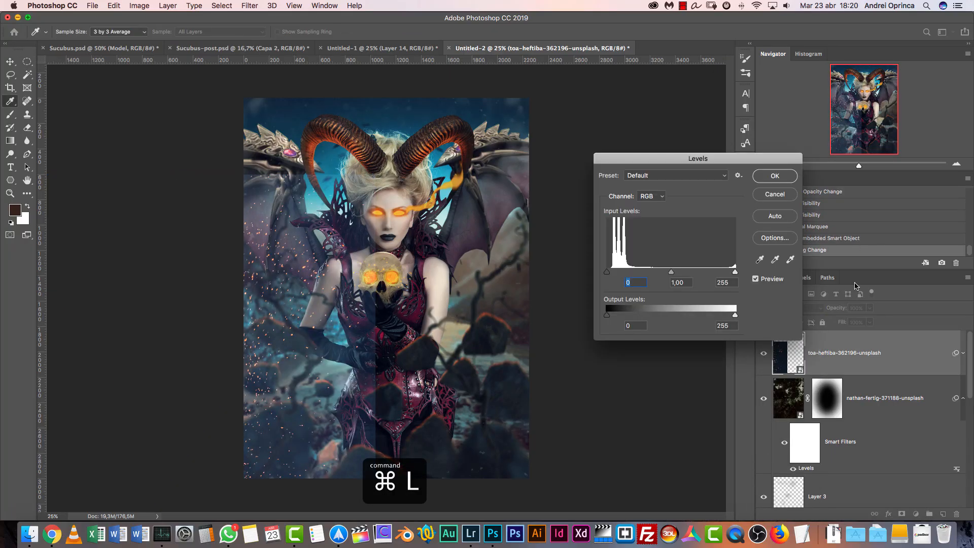
pyautogui.moveTo(613, 272); pyautogui.dragTo(626, 273)
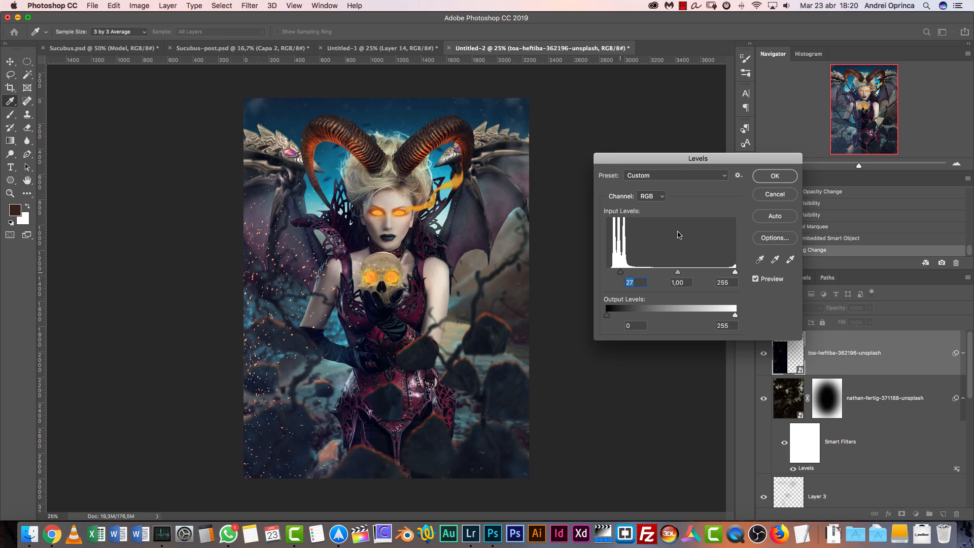
pyautogui.press('Return')
# Enlarge the toa-heftiba sparks layer with Free Transform and reposition it over the left and lower part of the canvas
pyautogui.press('v')
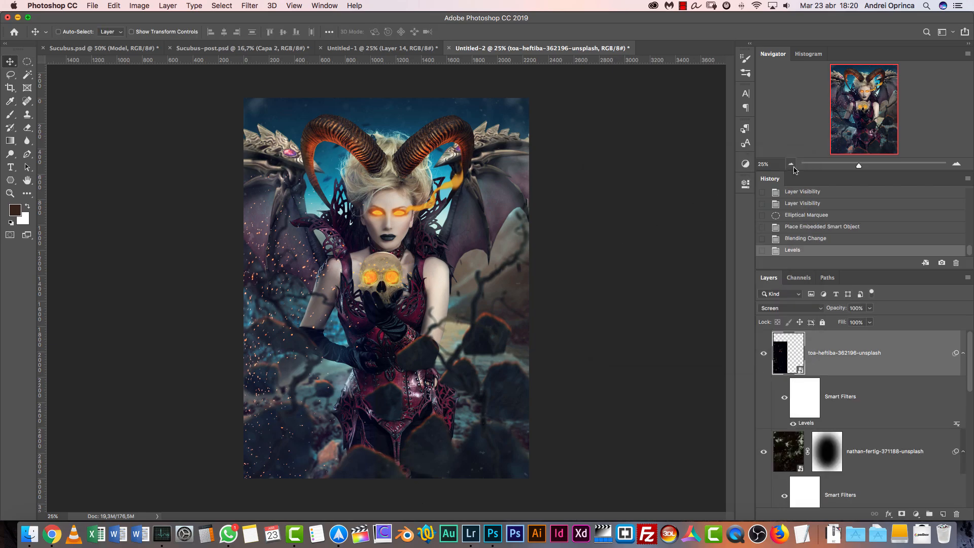
pyautogui.press('super+minus')
pyautogui.press('super+minus')
pyautogui.press('super+minus')
pyautogui.press('super+t')
pyautogui.moveTo(380, 250); pyautogui.dragTo(529, 65)
pyautogui.moveTo(437, 245); pyautogui.dragTo(366, 381)
pyautogui.press('super+1')
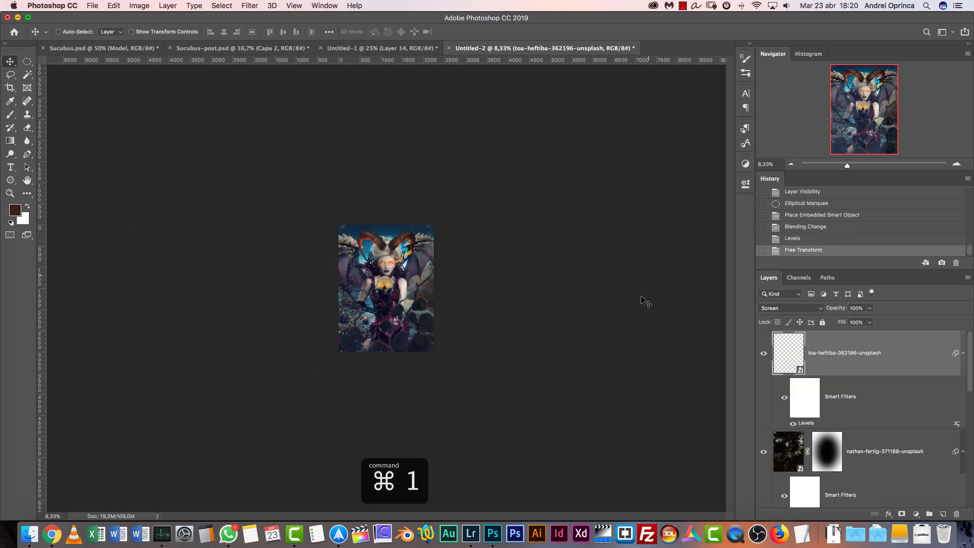
pyautogui.moveTo(348, 307); pyautogui.dragTo(551, 309)
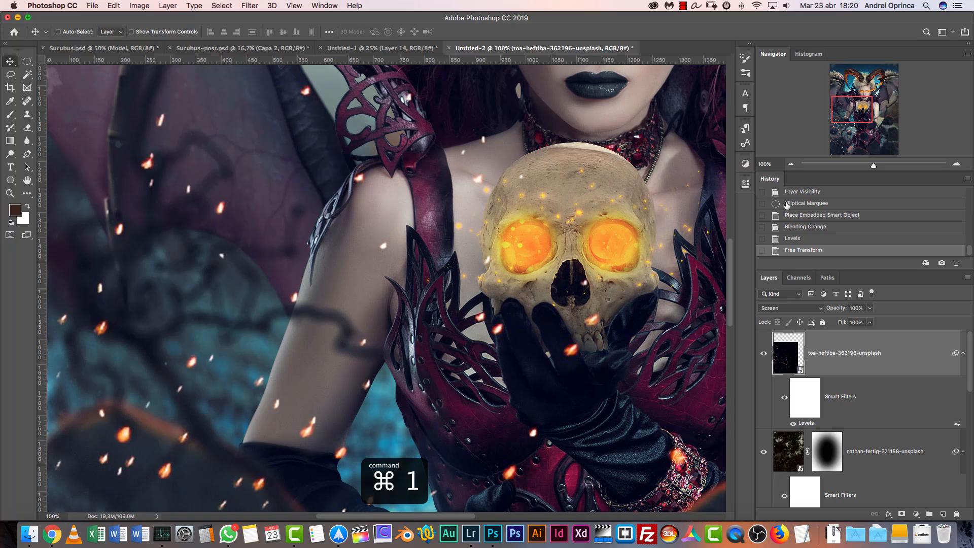
# Move the enlarged sparks layer down toward the canvas's lower-left corner
pyautogui.click(791, 165)
pyautogui.click(791, 165)
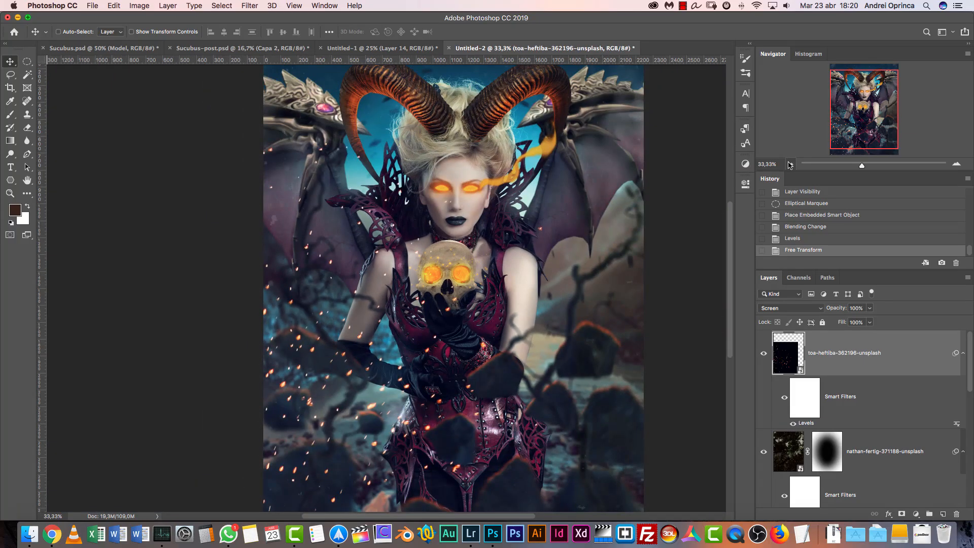
pyautogui.click(790, 164)
pyautogui.click(790, 164)
pyautogui.click(789, 164)
pyautogui.moveTo(373, 290); pyautogui.dragTo(376, 304)
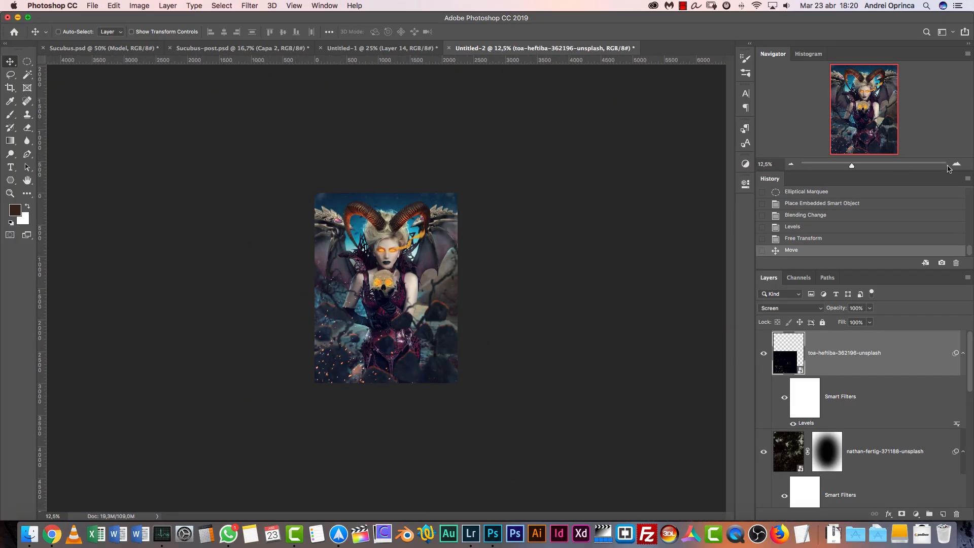
# Apply a Gaussian Blur with a 3.5 px radius to the sparks layer
pyautogui.scroll(5, 381, 292)
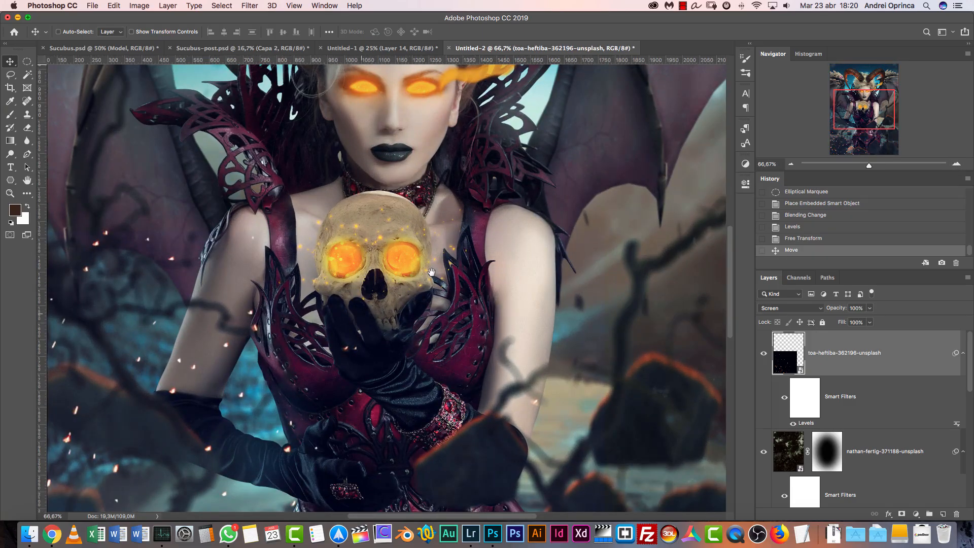
pyautogui.moveTo(381, 301); pyautogui.dragTo(548, 219)
pyautogui.click(249, 5)
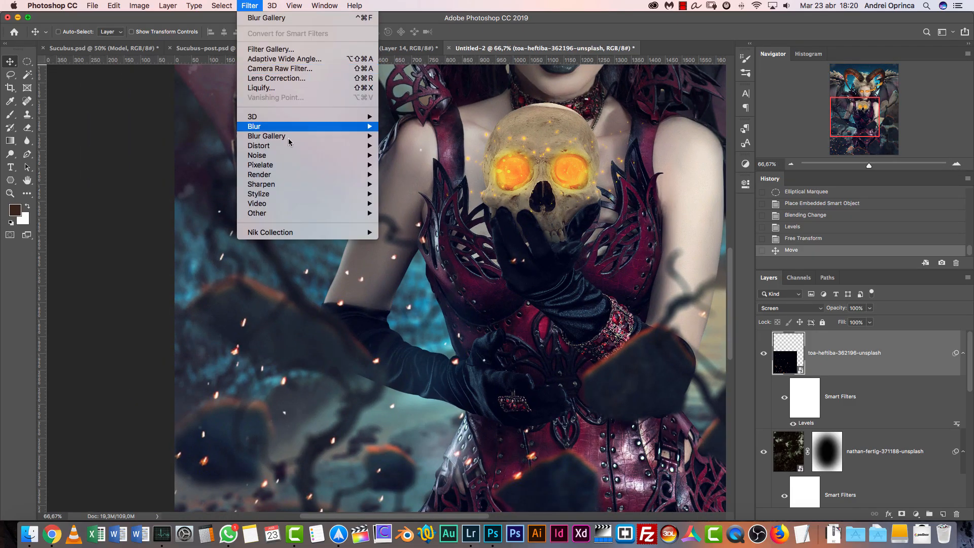
pyautogui.moveTo(304, 126)
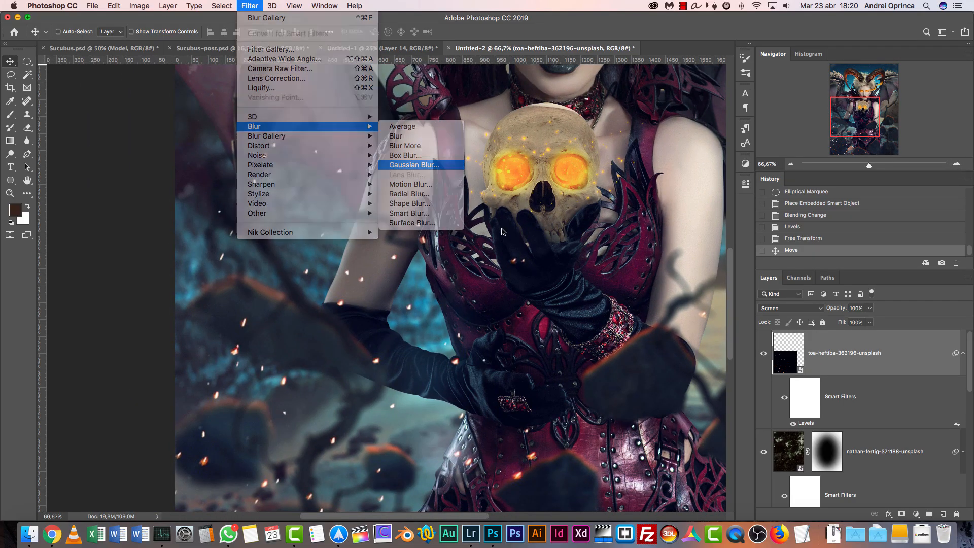
pyautogui.click(414, 165)
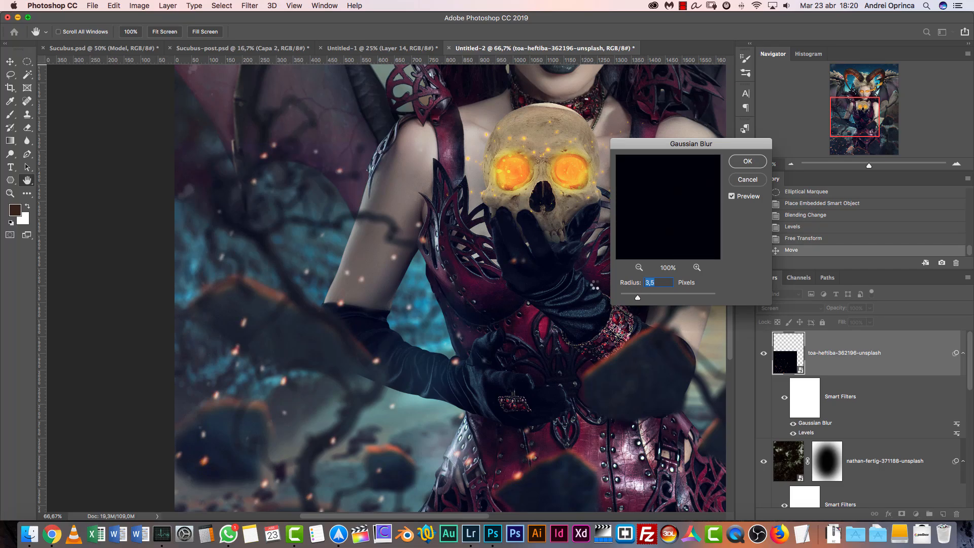
pyautogui.press('Return')
# Raise the sparks layer's saturation to +77 with Hue/Saturation and check the result over the whole image
pyautogui.press('cmd+u')
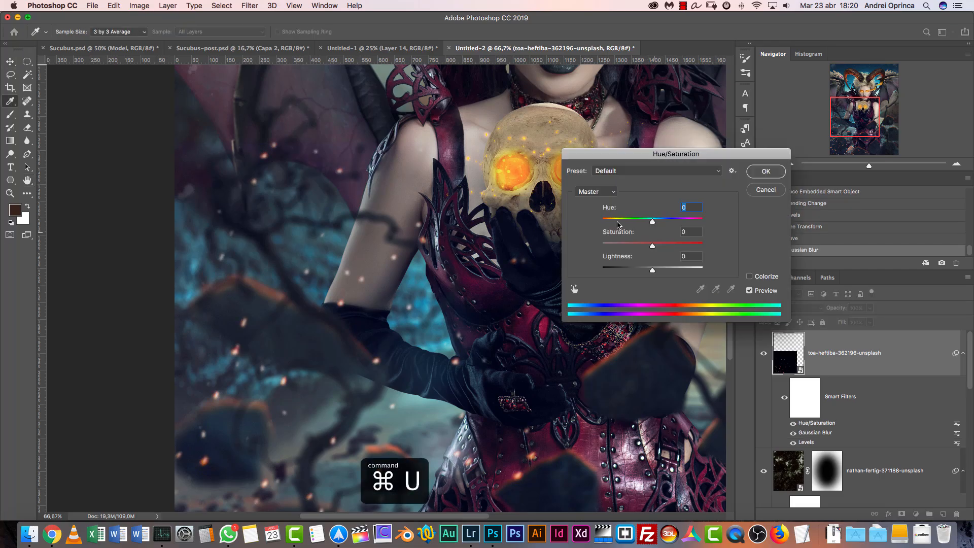
pyautogui.click(679, 246)
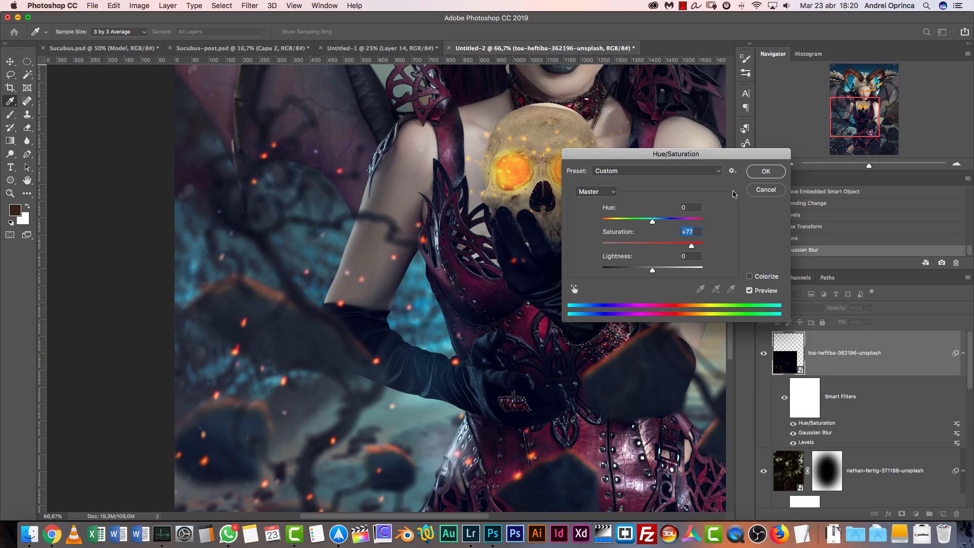
pyautogui.press('Return')
pyautogui.moveTo(856, 113); pyautogui.dragTo(861, 140)
pyautogui.click(791, 164)
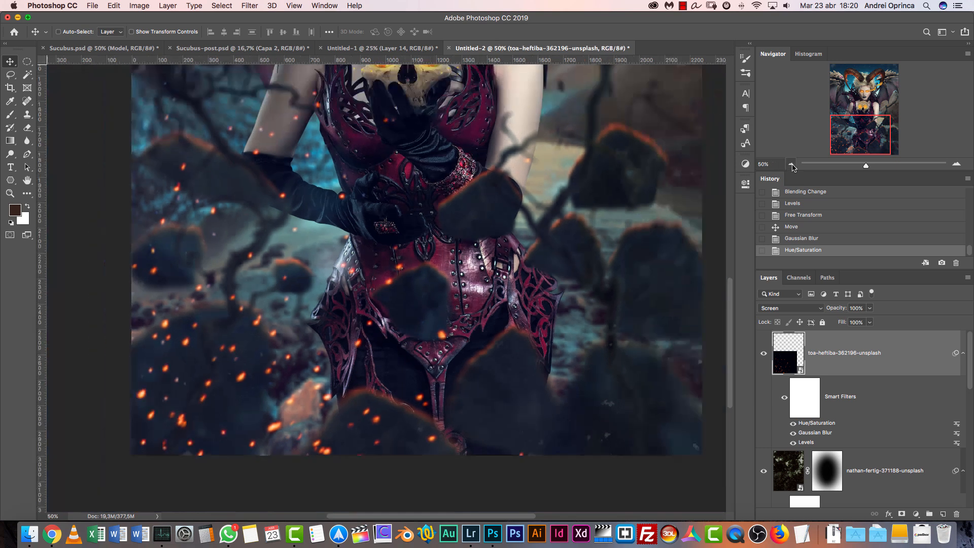
pyautogui.click(791, 164)
pyautogui.click(791, 165)
pyautogui.click(791, 165)
pyautogui.click(957, 165)
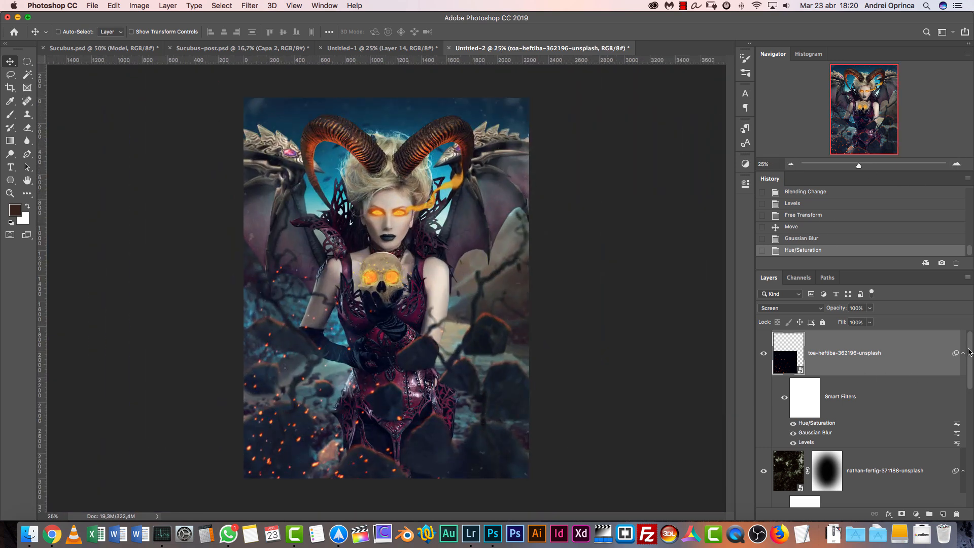
# Stamp all visible layers into a new top layer and convert it to a smart object
pyautogui.click(942, 514)
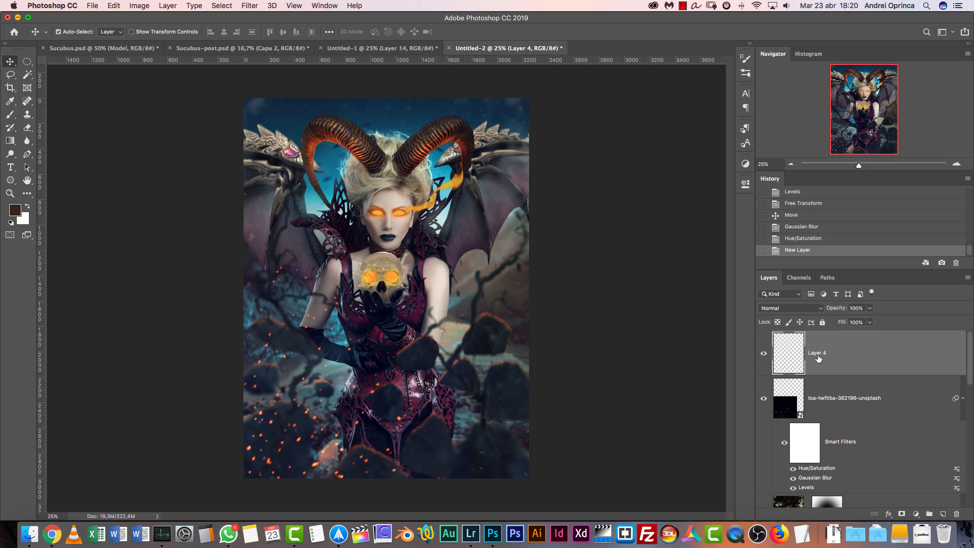
pyautogui.press('alt+shift+super+e')
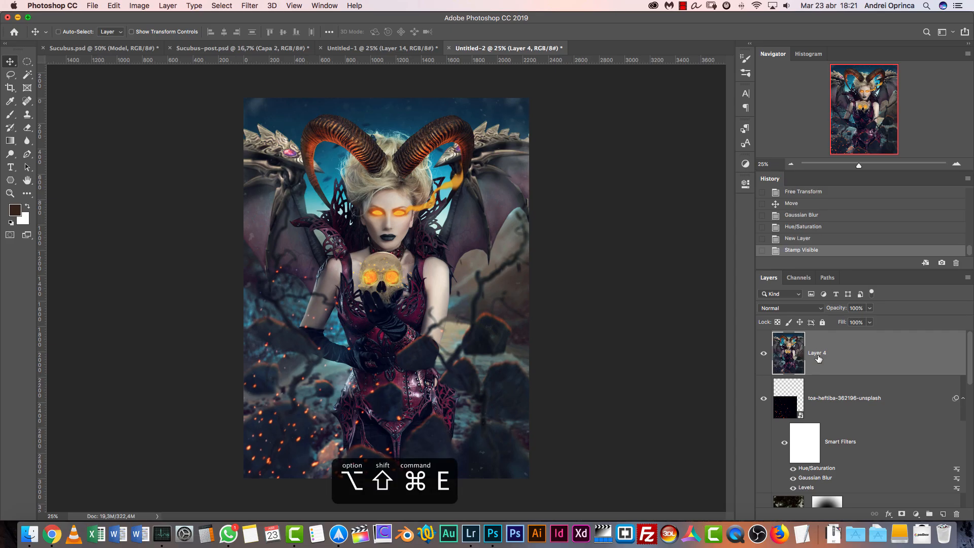
pyautogui.rightClick(874, 353)
pyautogui.click(804, 215)
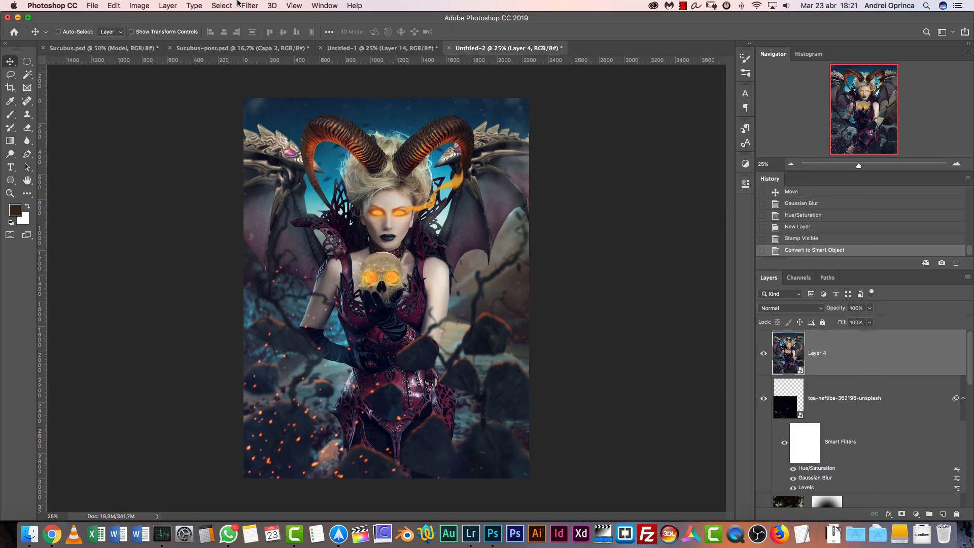
# Add a Camera Raw post-crop vignette to the stamped layer with amount -21, midpoint 22 and highlights 100
pyautogui.click(250, 5)
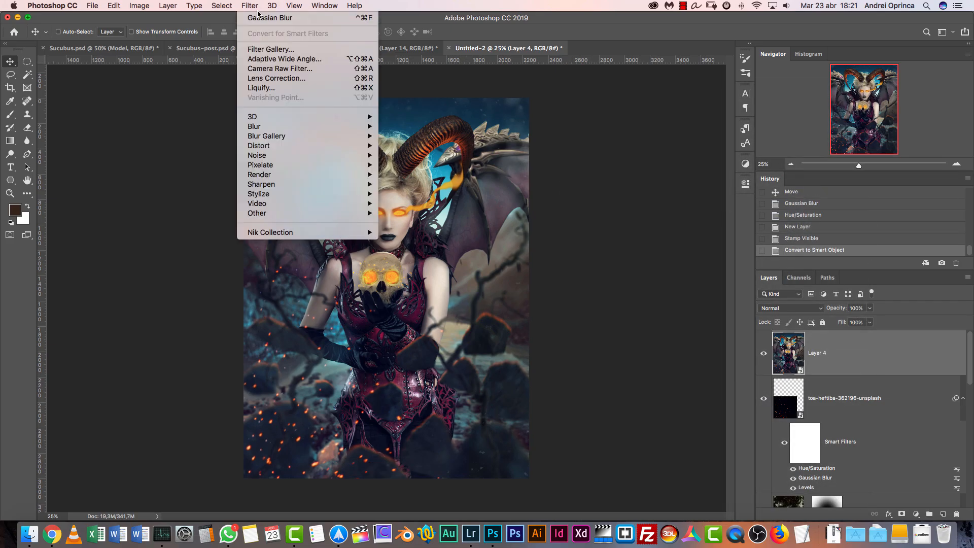
pyautogui.click(292, 69)
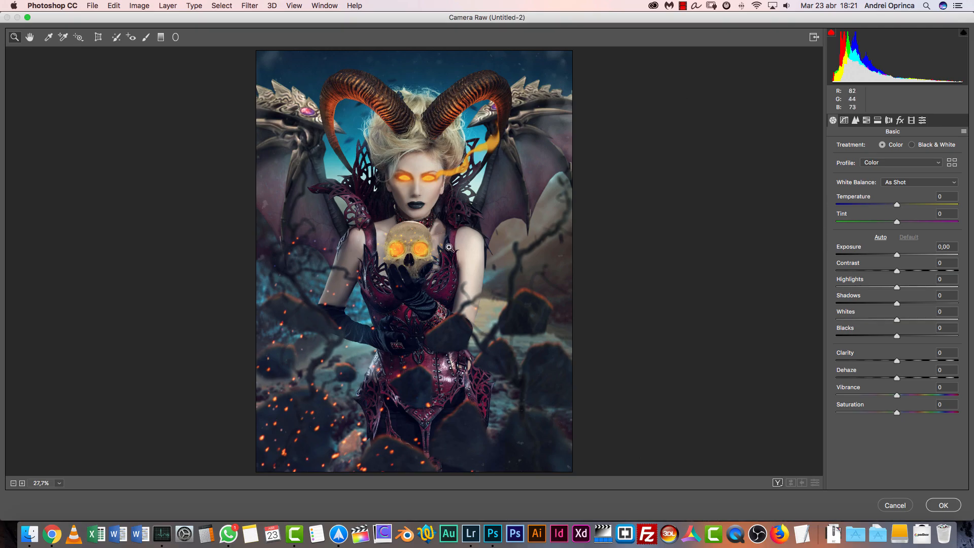
pyautogui.click(900, 120)
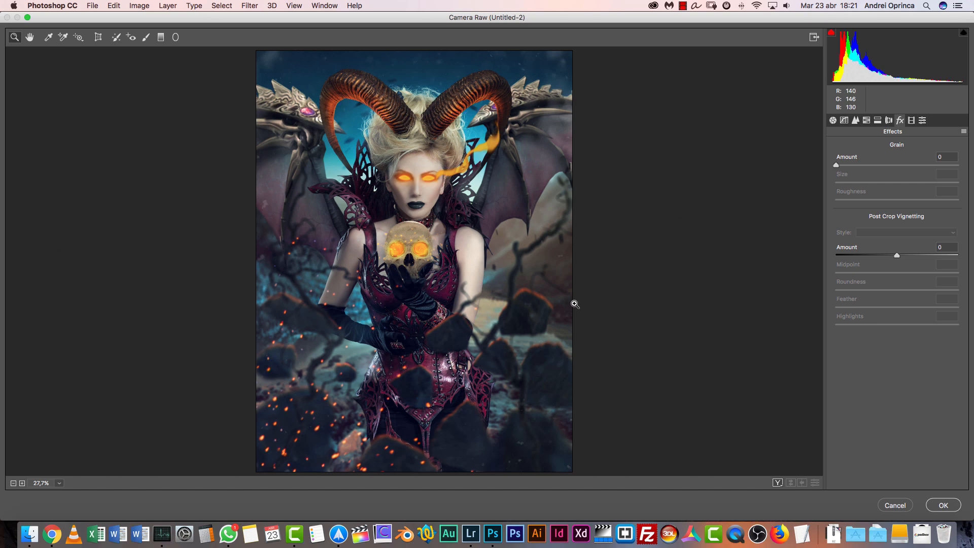
pyautogui.click(872, 256)
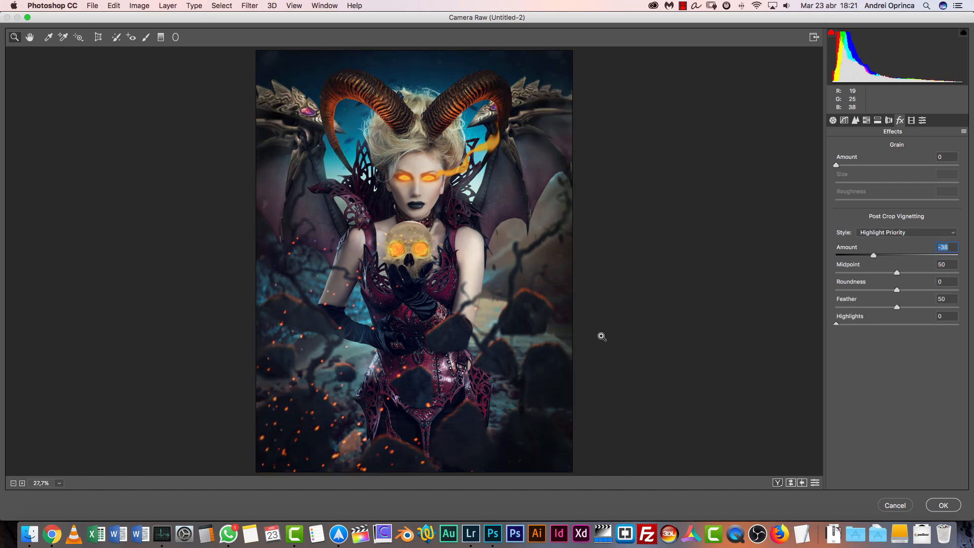
pyautogui.moveTo(865, 272); pyautogui.dragTo(860, 272)
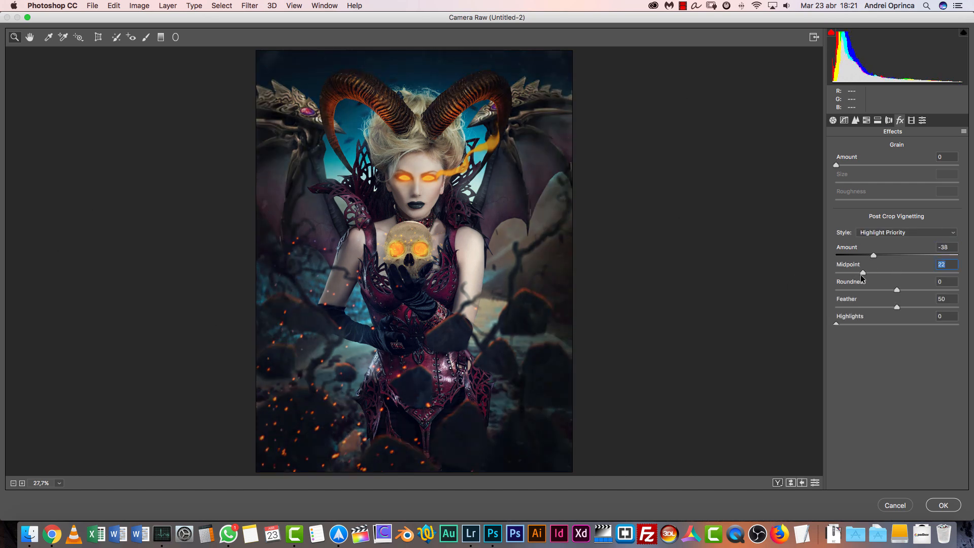
pyautogui.moveTo(864, 324); pyautogui.dragTo(950, 330)
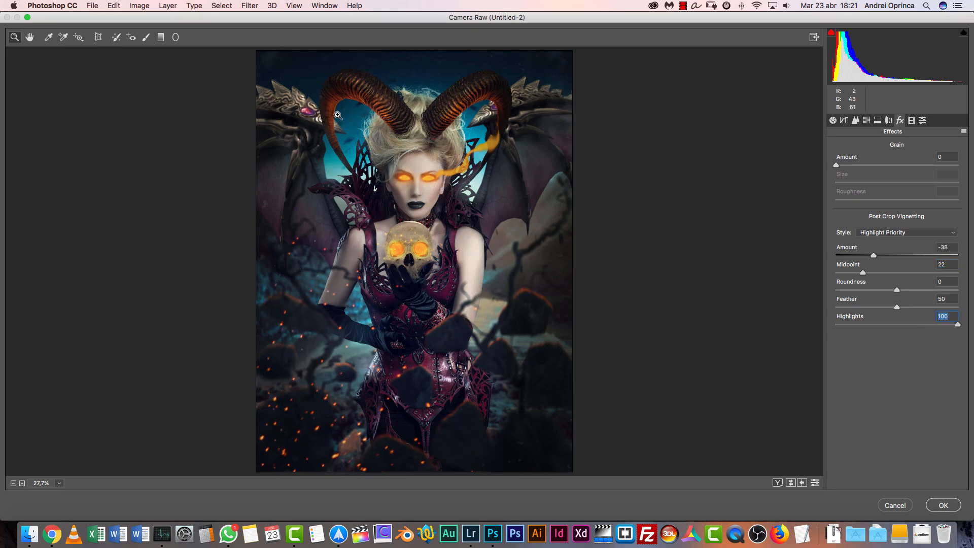
pyautogui.moveTo(873, 257)
pyautogui.mouseDown()
pyautogui.moveTo(882, 254)
pyautogui.moveTo(863, 253)
pyautogui.moveTo(881, 253)
pyautogui.mouseUp()
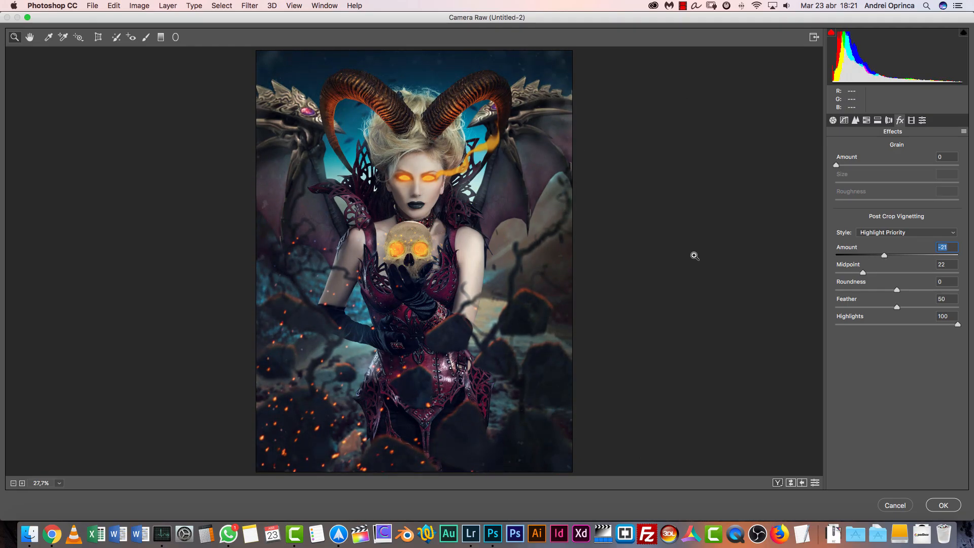
# Place a graduated filter running from the woman's waist up to the skull and reset its local correction settings
pyautogui.click(161, 37)
pyautogui.moveTo(429, 383); pyautogui.dragTo(433, 249)
pyautogui.click(963, 119)
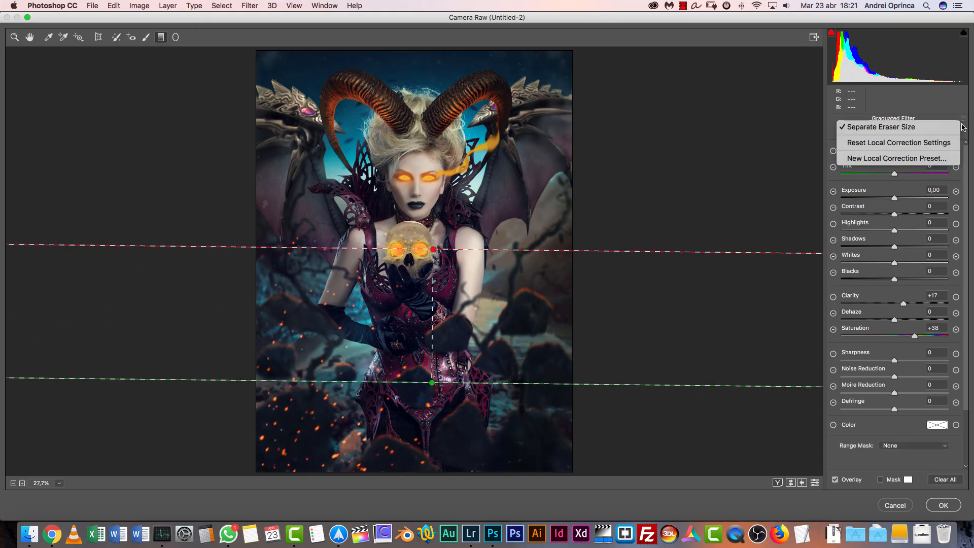
pyautogui.click(883, 144)
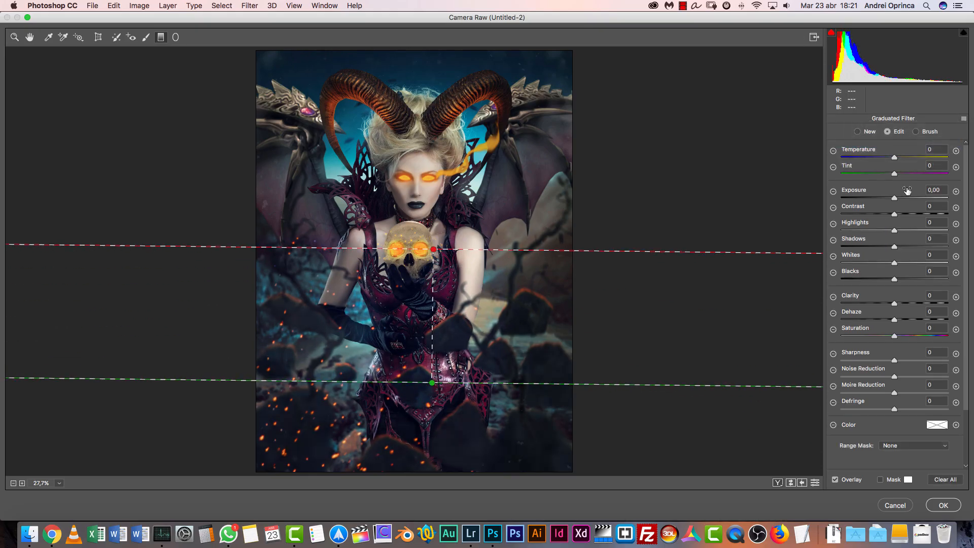
# Darken the graduated filter area with exposure -0.30 and shadows -22, and leave the graduated filter
pyautogui.moveTo(894, 198); pyautogui.dragTo(890, 200)
pyautogui.moveTo(874, 248); pyautogui.dragTo(866, 245)
pyautogui.moveTo(891, 199); pyautogui.dragTo(891, 202)
pyautogui.moveTo(550, 251); pyautogui.dragTo(551, 252)
pyautogui.moveTo(866, 246); pyautogui.dragTo(883, 247)
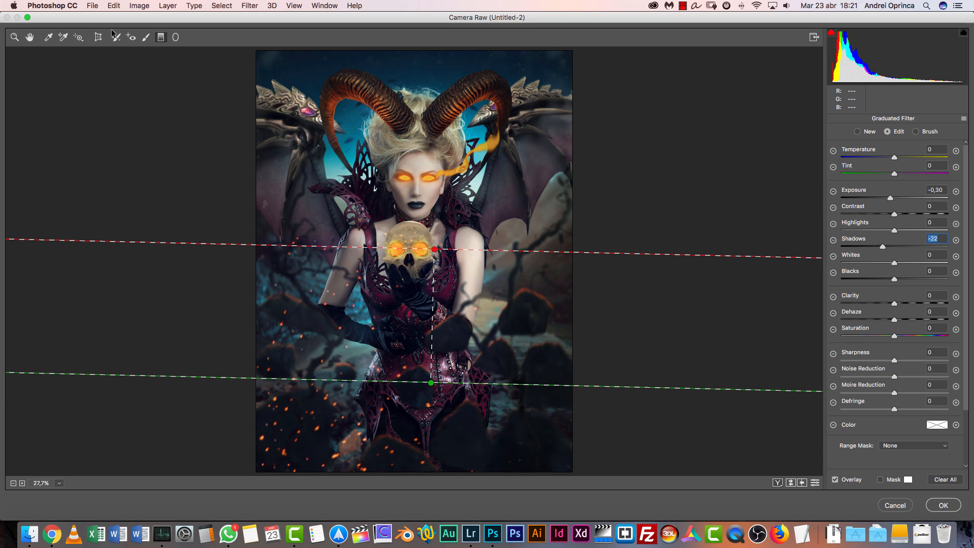
pyautogui.click(29, 37)
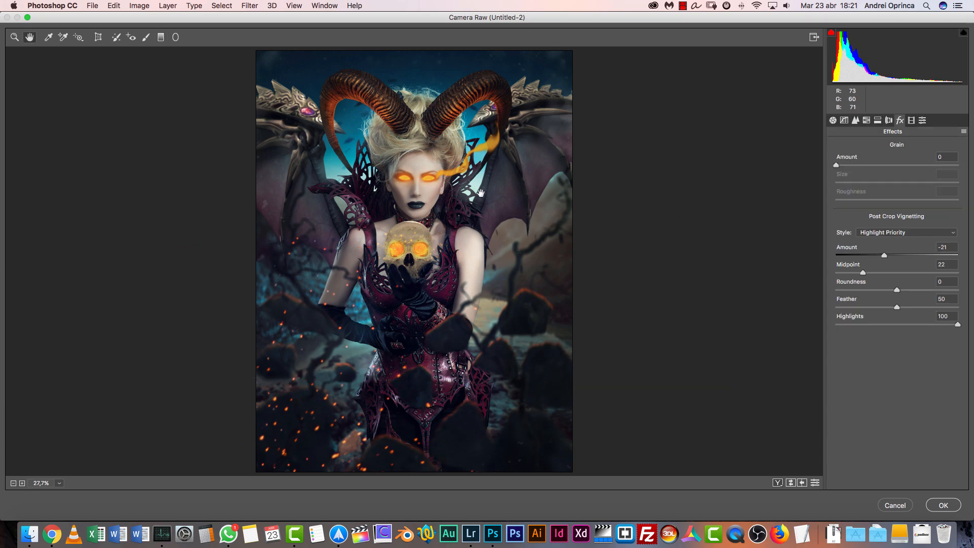
# Draw a wide elliptical radial filter centered on the skull and reset its local correction settings
pyautogui.click(176, 38)
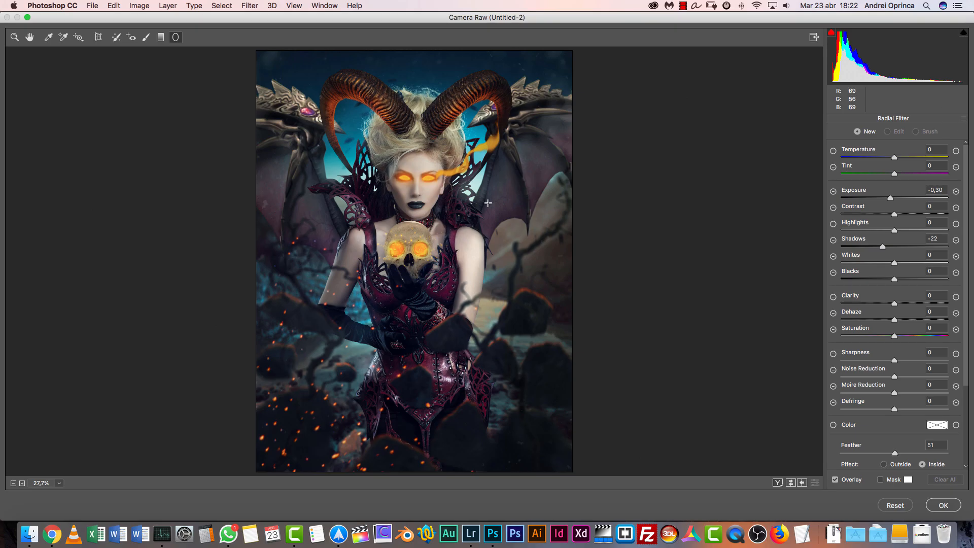
pyautogui.scroll(5, 420, 231)
pyautogui.scroll(1, 421, 230)
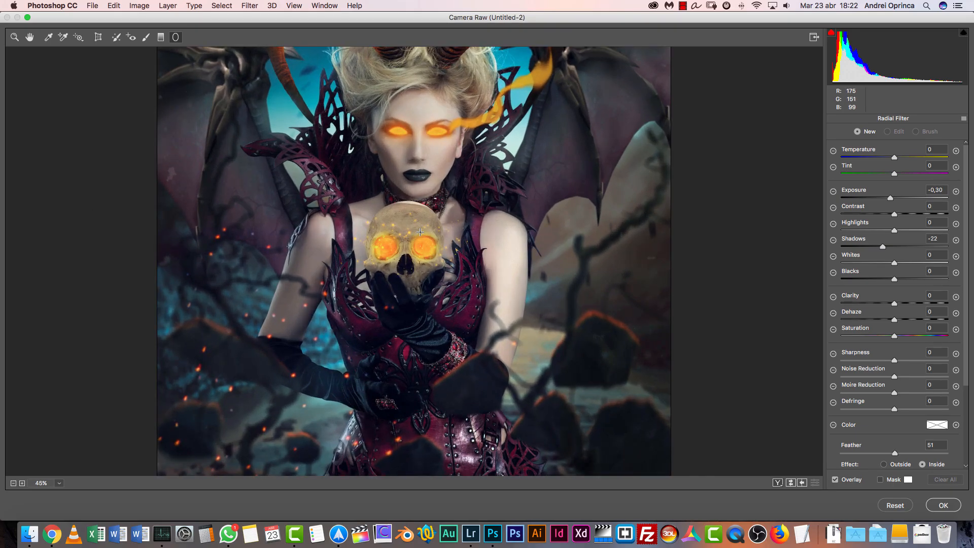
pyautogui.moveTo(404, 247)
pyautogui.mouseDown()
pyautogui.moveTo(480, 266)
pyautogui.moveTo(473, 272)
pyautogui.mouseUp()
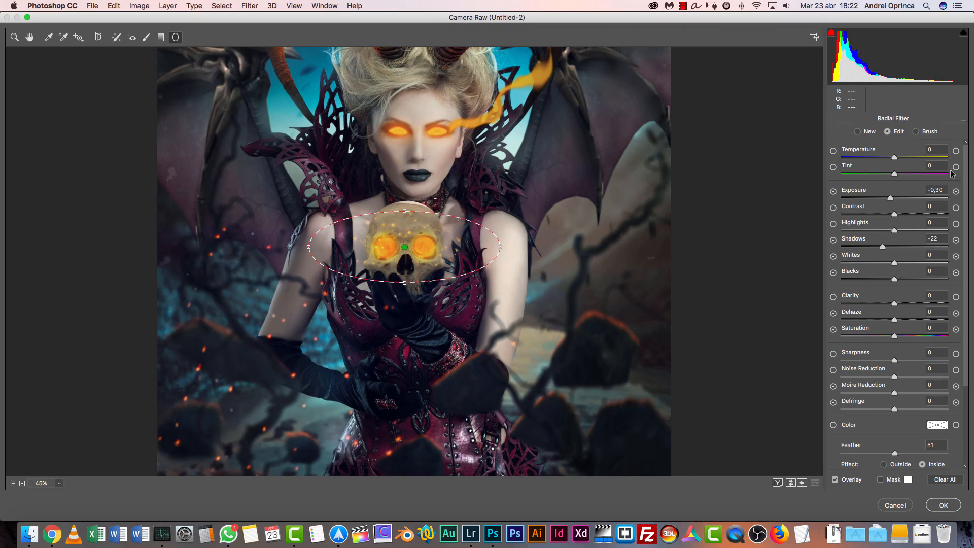
pyautogui.click(963, 119)
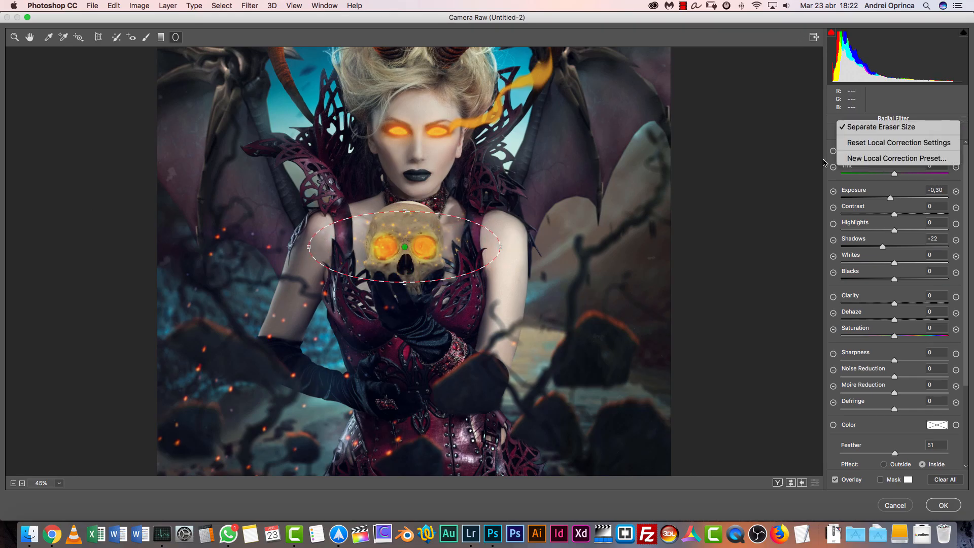
pyautogui.click(855, 151)
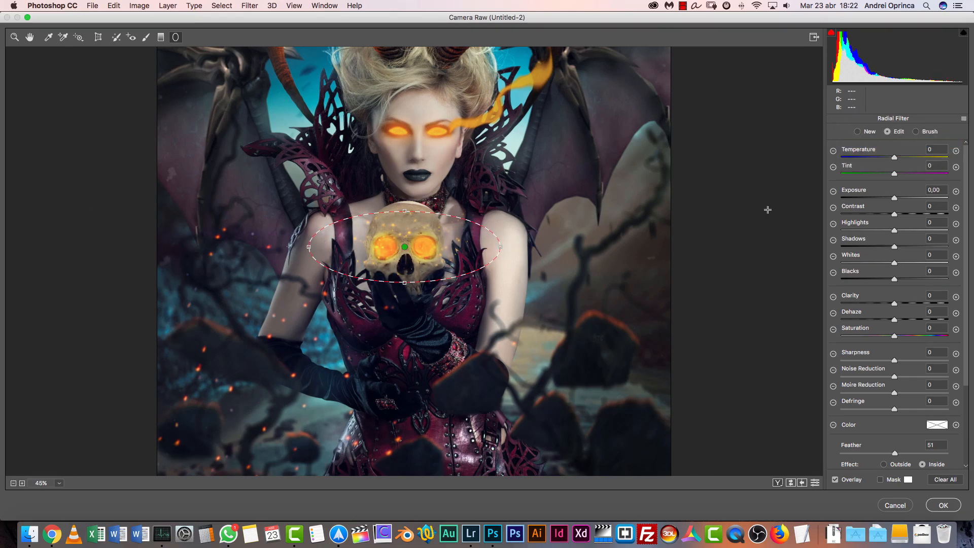
# Set the clarity of the skull's radial filter to +26 and its dehaze to -10
pyautogui.moveTo(895, 158); pyautogui.dragTo(903, 158)
pyautogui.doubleClick(902, 157)
pyautogui.moveTo(897, 303); pyautogui.dragTo(911, 304)
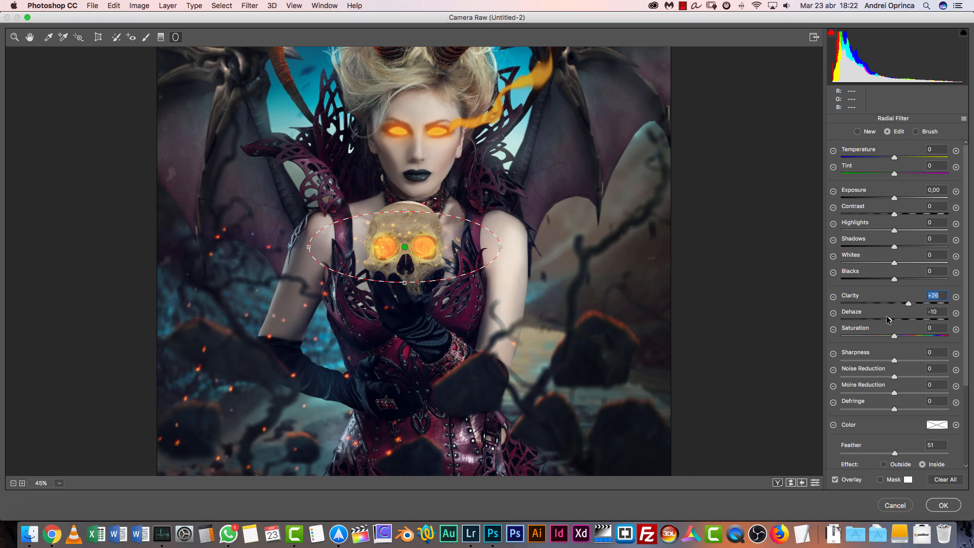
pyautogui.moveTo(885, 320); pyautogui.dragTo(888, 320)
# Try a pale yellow tint with hue 45 and saturation 36 on the skull's radial filter
pyautogui.click(941, 425)
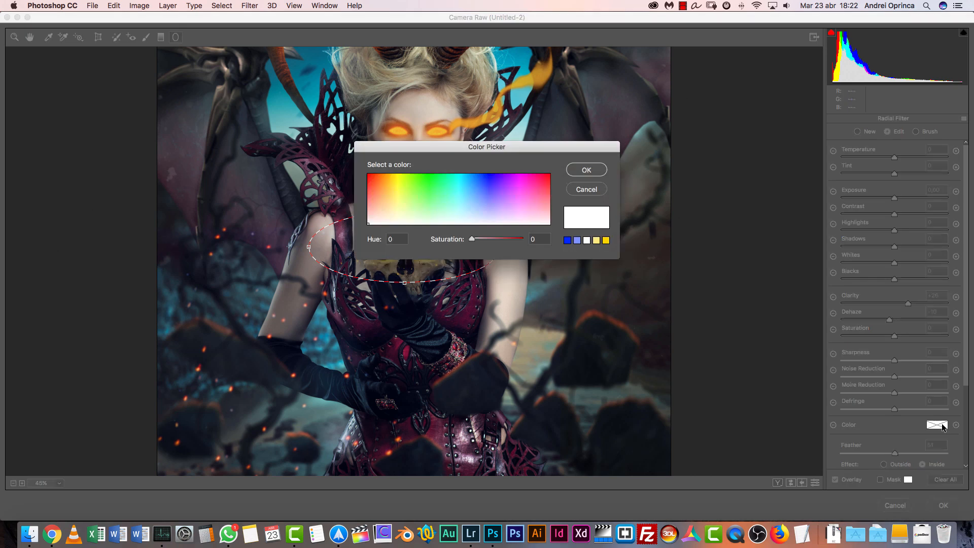
pyautogui.moveTo(583, 149); pyautogui.dragTo(833, 195)
pyautogui.click(639, 252)
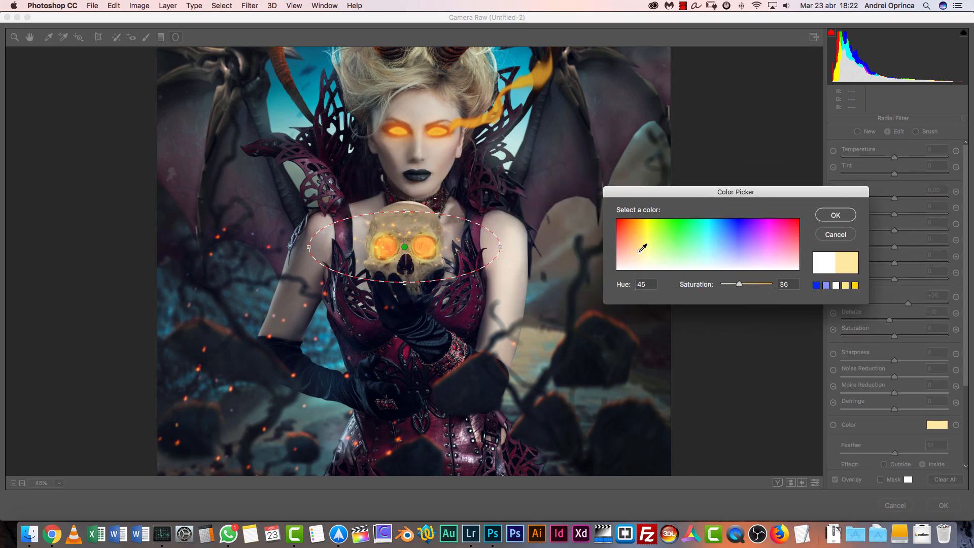
pyautogui.moveTo(645, 253); pyautogui.dragTo(598, 286)
pyautogui.click(836, 216)
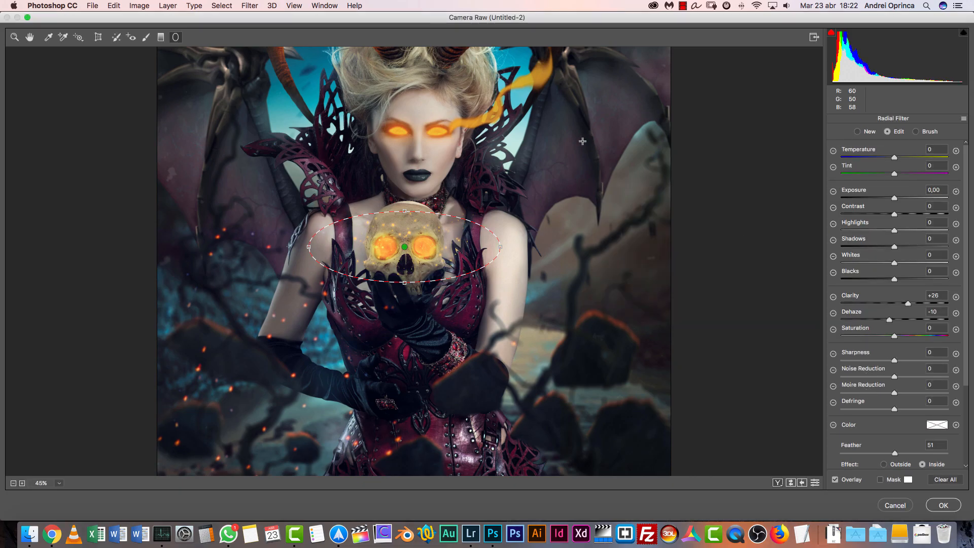
# Draw a roughly circular radial filter over the bright sky below the left horn and reset its local correction settings
pyautogui.moveTo(562, 133); pyautogui.dragTo(563, 232)
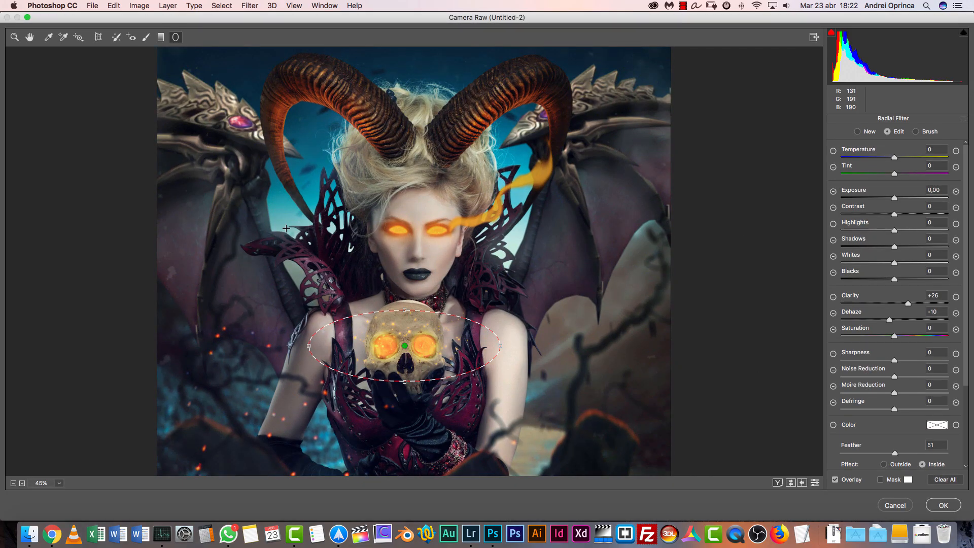
pyautogui.moveTo(307, 249); pyautogui.dragTo(323, 261)
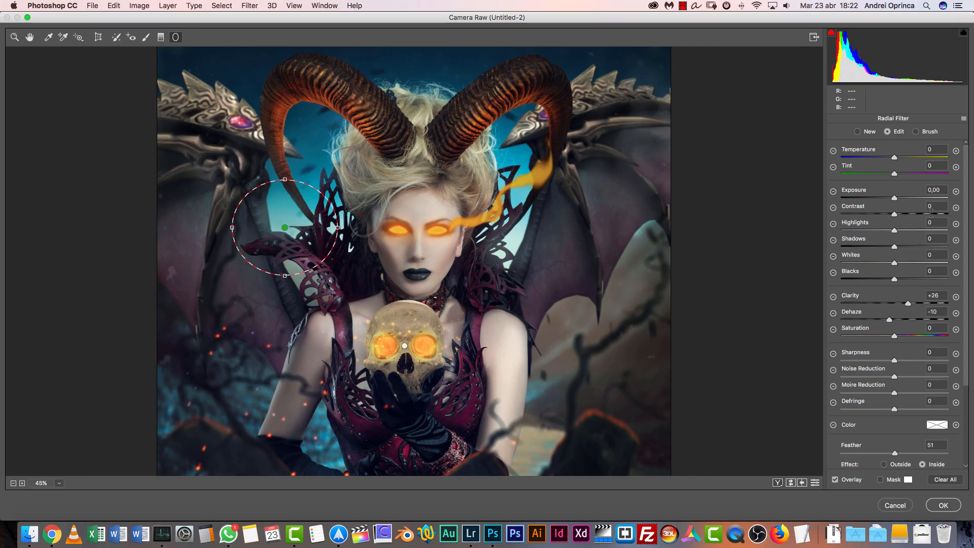
pyautogui.click(964, 118)
pyautogui.click(883, 142)
# Set the radial filter below the left horn to dehaze -30, temperature -12 and whites +42
pyautogui.moveTo(896, 318); pyautogui.dragTo(878, 318)
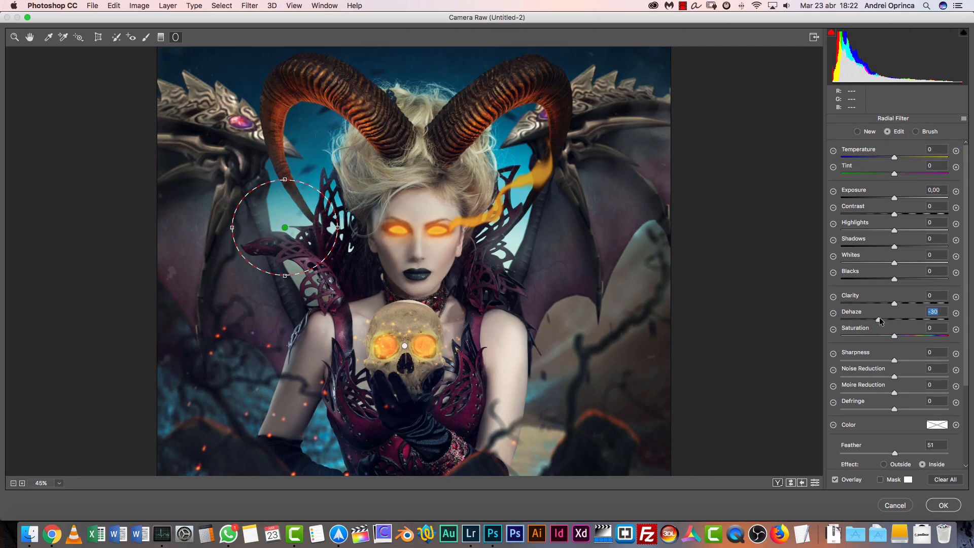
pyautogui.moveTo(895, 157)
pyautogui.mouseDown()
pyautogui.moveTo(849, 165)
pyautogui.moveTo(889, 174)
pyautogui.mouseUp()
pyautogui.moveTo(896, 263); pyautogui.dragTo(916, 263)
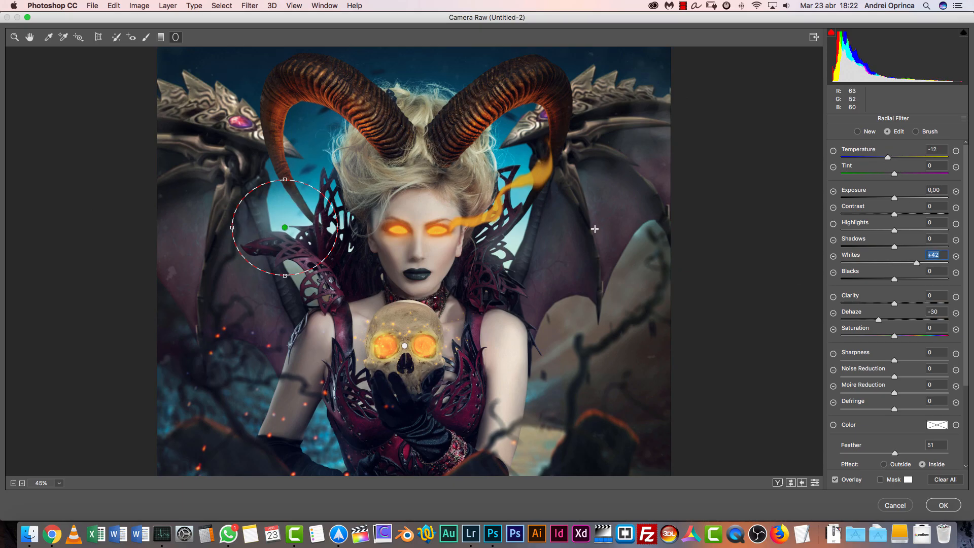
# Draw another radial filter over the sky gap to the right of the face, with whites +26 and blacks +3
pyautogui.moveTo(511, 253); pyautogui.dragTo(587, 324)
pyautogui.moveTo(917, 263); pyautogui.dragTo(896, 280)
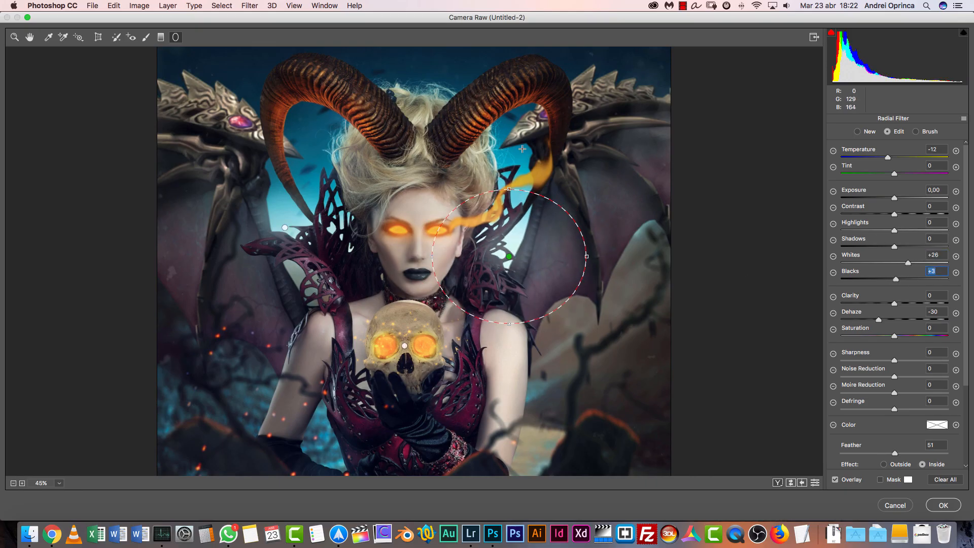
# Draw a wide elliptical radial filter over the horns and hair and reset its local correction settings
pyautogui.moveTo(299, 106); pyautogui.dragTo(446, 152)
pyautogui.moveTo(298, 100); pyautogui.dragTo(414, 115)
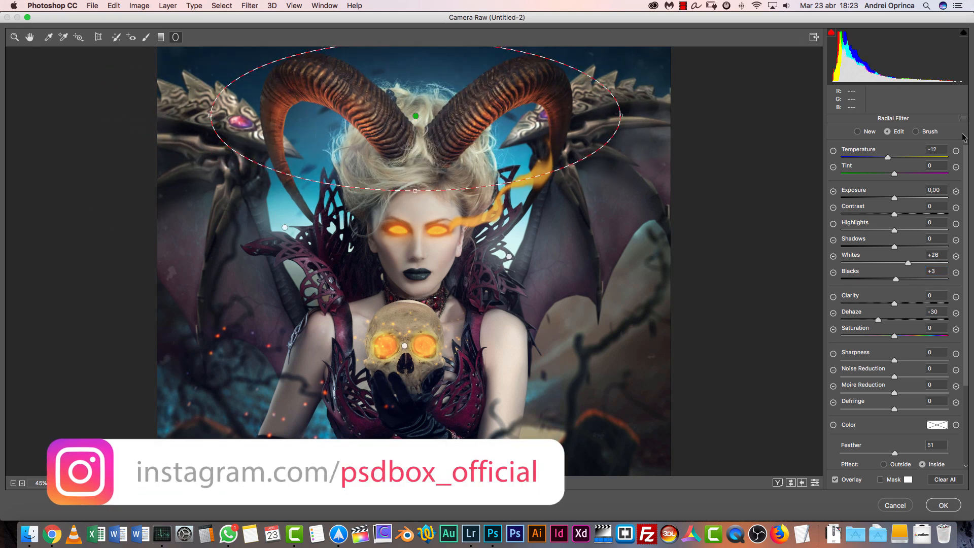
pyautogui.click(964, 118)
pyautogui.click(865, 143)
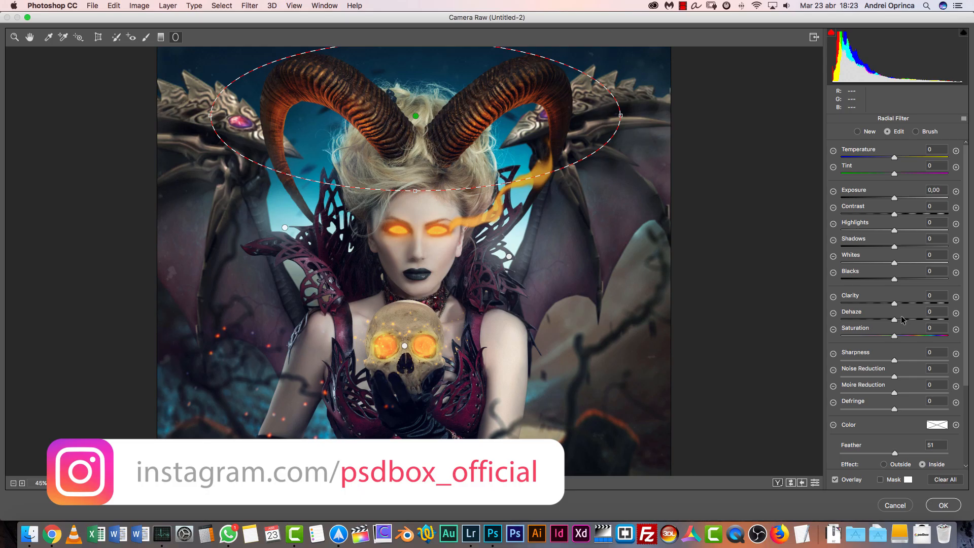
# Set the horn area's radial filter to clarity +20, highlights +34, sharpness +18 and saturation +13
pyautogui.moveTo(896, 303); pyautogui.dragTo(905, 303)
pyautogui.moveTo(895, 231); pyautogui.dragTo(912, 255)
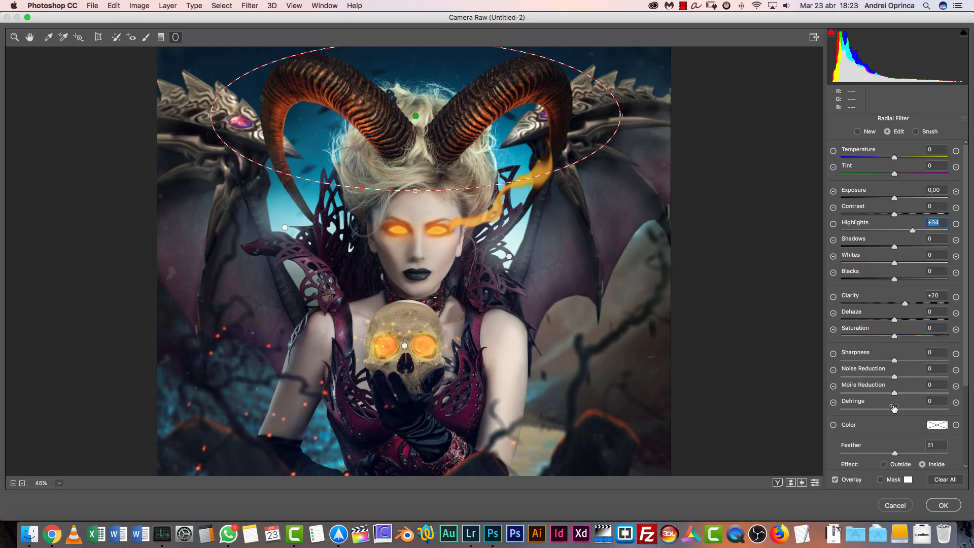
pyautogui.moveTo(895, 361); pyautogui.dragTo(902, 336)
# Draw an upright elliptical radial filter around the woman's face and reset its local correction settings
pyautogui.moveTo(399, 224); pyautogui.dragTo(425, 266)
pyautogui.press('super+z')
pyautogui.click(427, 234)
pyautogui.moveTo(402, 225); pyautogui.dragTo(451, 294)
pyautogui.moveTo(413, 237); pyautogui.dragTo(429, 250)
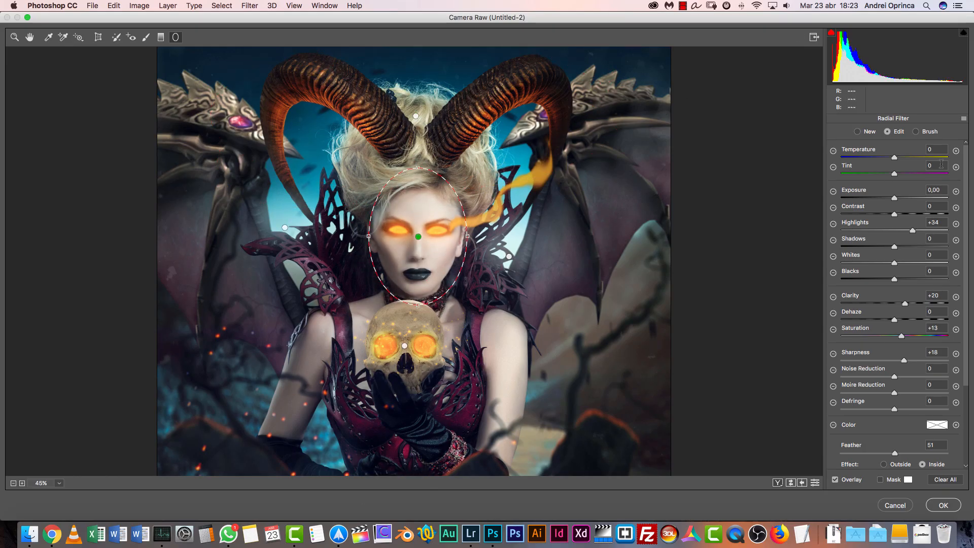
pyautogui.click(964, 119)
pyautogui.click(875, 142)
# Set the face's radial filter to clarity +27 and sharpness +14, checking the detail at 100%, and leave the radial filter
pyautogui.moveTo(895, 303); pyautogui.dragTo(908, 305)
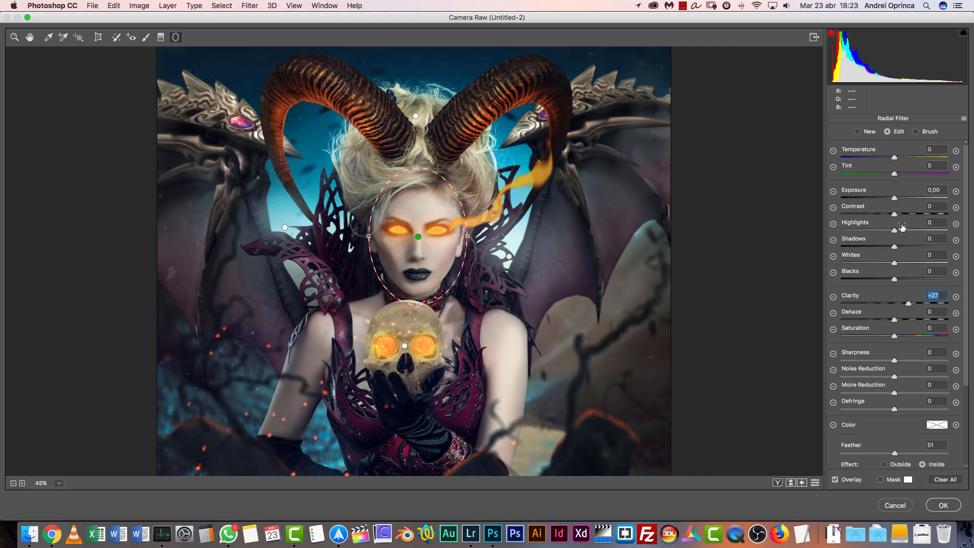
pyautogui.moveTo(894, 360); pyautogui.dragTo(922, 361)
pyautogui.click(60, 483)
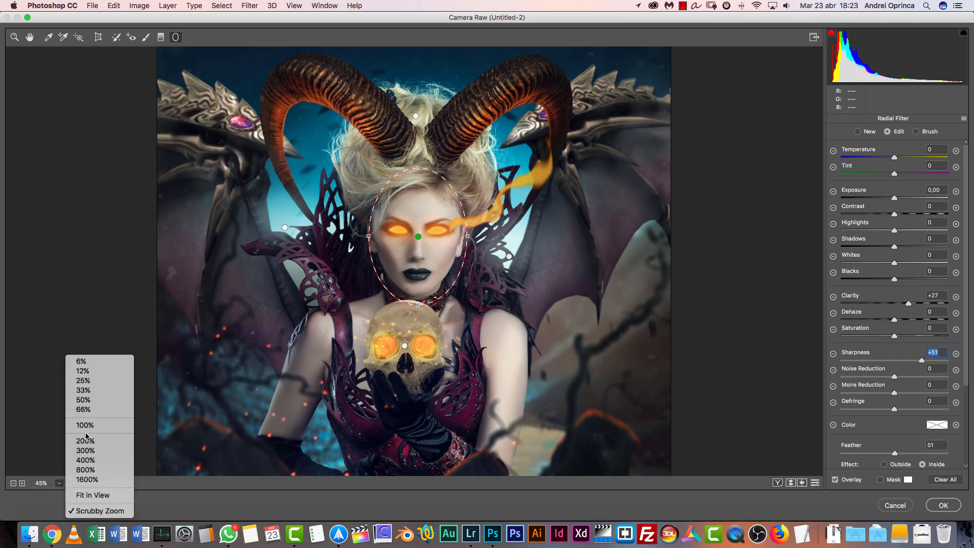
pyautogui.click(81, 428)
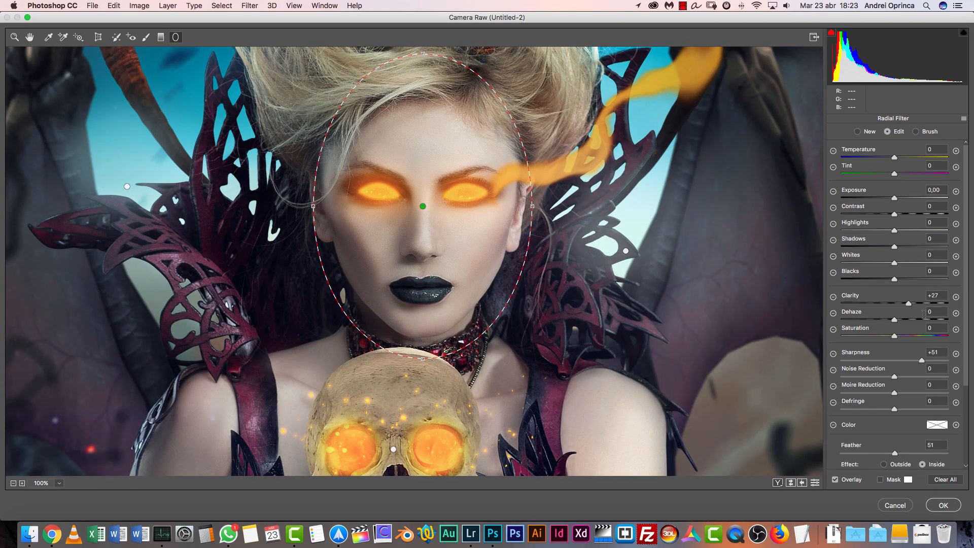
pyautogui.moveTo(908, 359); pyautogui.dragTo(900, 360)
pyautogui.moveTo(499, 382); pyautogui.dragTo(508, 136)
pyautogui.moveTo(549, 286); pyautogui.dragTo(534, 128)
pyautogui.moveTo(538, 224); pyautogui.dragTo(536, 341)
pyautogui.click(13, 483)
pyautogui.click(13, 483)
pyautogui.click(13, 483)
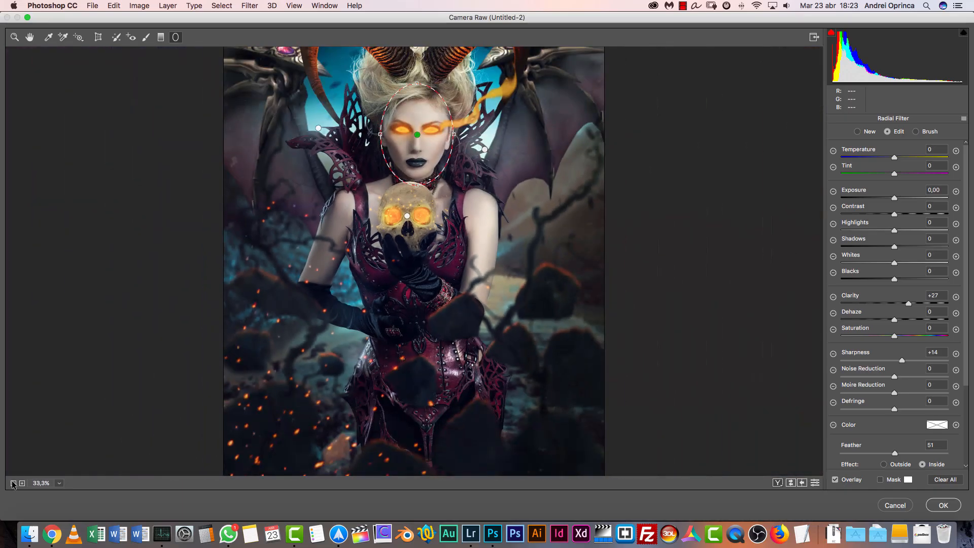
pyautogui.click(30, 37)
pyautogui.moveTo(575, 194); pyautogui.dragTo(553, 292)
pyautogui.moveTo(536, 203); pyautogui.dragTo(534, 195)
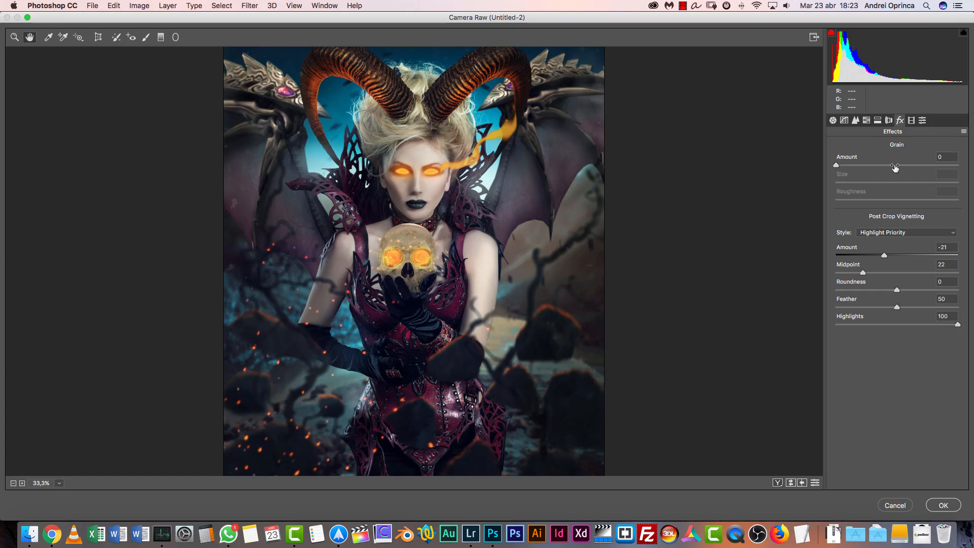
# Set the overall vibrance to +18 and saturation to +8, keeping the temperature at 0
pyautogui.click(833, 121)
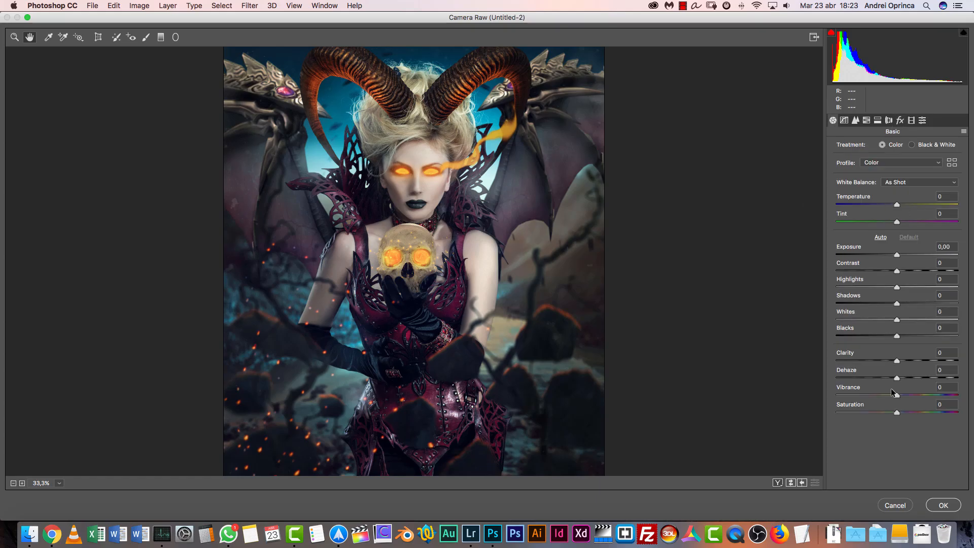
pyautogui.moveTo(902, 395); pyautogui.dragTo(902, 412)
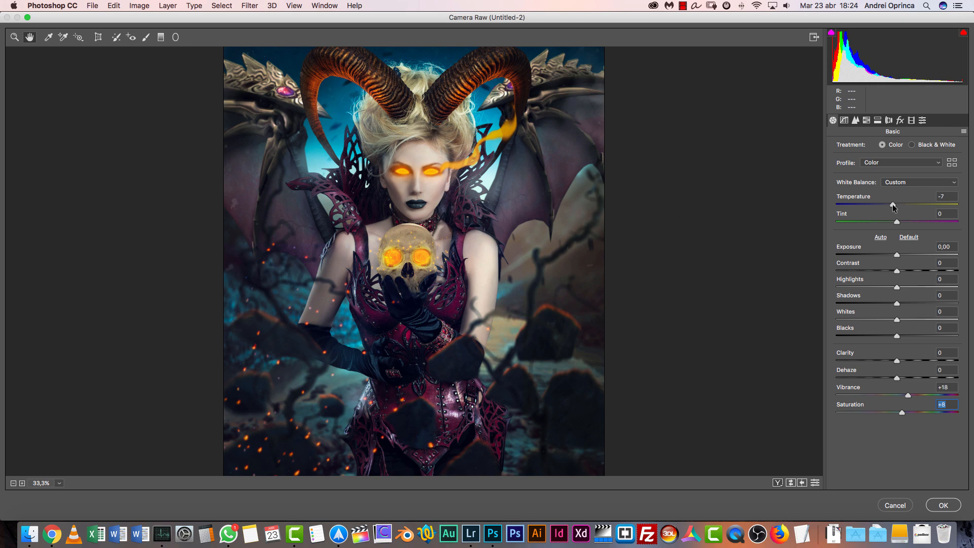
pyautogui.moveTo(893, 204); pyautogui.dragTo(894, 205)
pyautogui.write('0')
# Split-tone the highlights with hue 48 and saturation 5
pyautogui.click(882, 121)
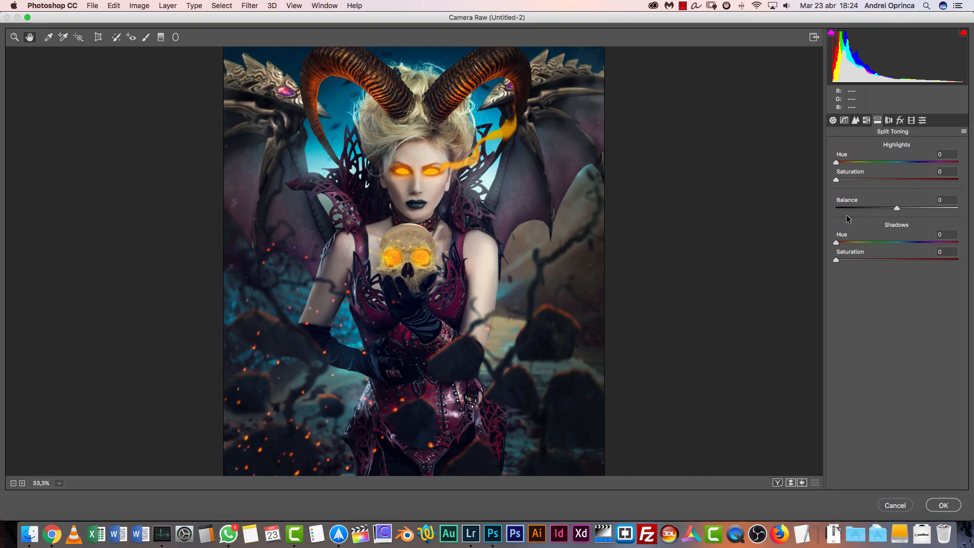
pyautogui.moveTo(891, 163); pyautogui.dragTo(851, 166)
pyautogui.click(843, 178)
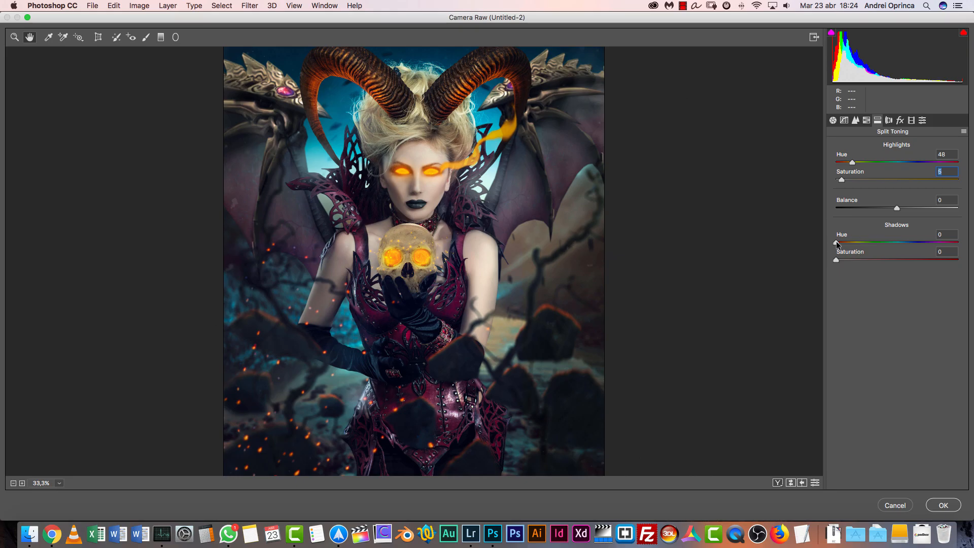
# Split-tone the shadows with hue 200 and saturation 13
pyautogui.click(914, 246)
pyautogui.moveTo(838, 259); pyautogui.dragTo(858, 258)
pyautogui.moveTo(912, 243); pyautogui.dragTo(902, 246)
pyautogui.moveTo(854, 260); pyautogui.dragTo(851, 260)
pyautogui.moveTo(902, 243); pyautogui.dragTo(904, 243)
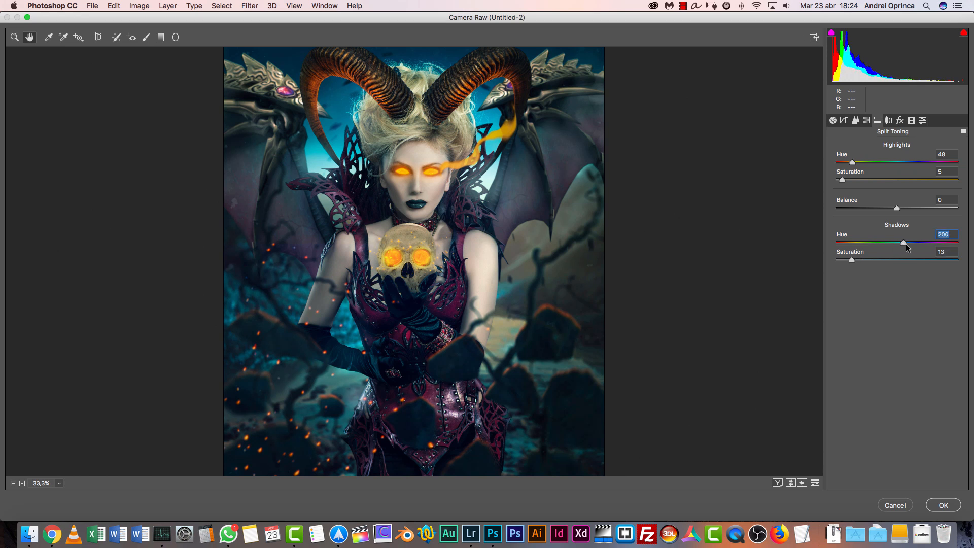
# Calibrate the primaries: adjust red hue with saturation +18, set green hue -3 and saturation -9, and blue hue -25 and saturation -31
pyautogui.click(912, 121)
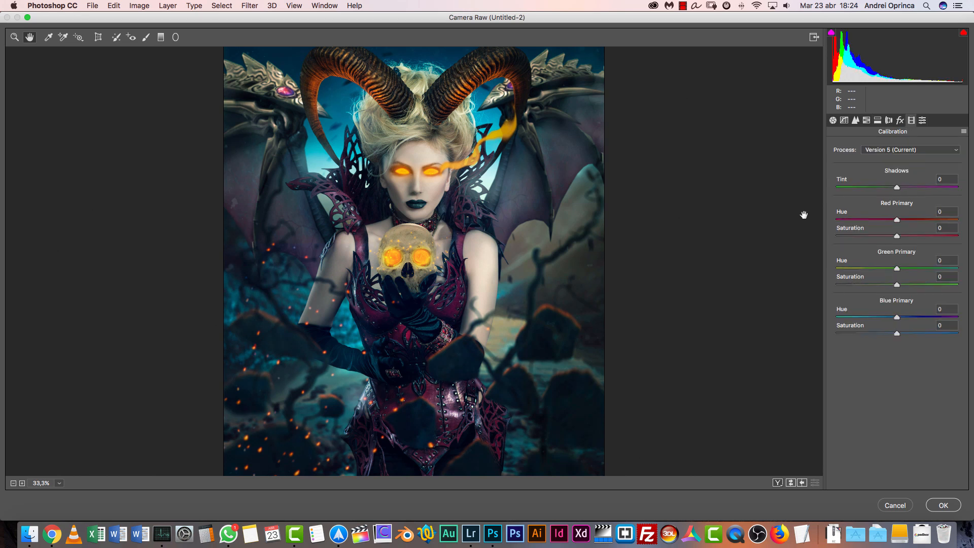
pyautogui.moveTo(898, 220); pyautogui.dragTo(865, 220)
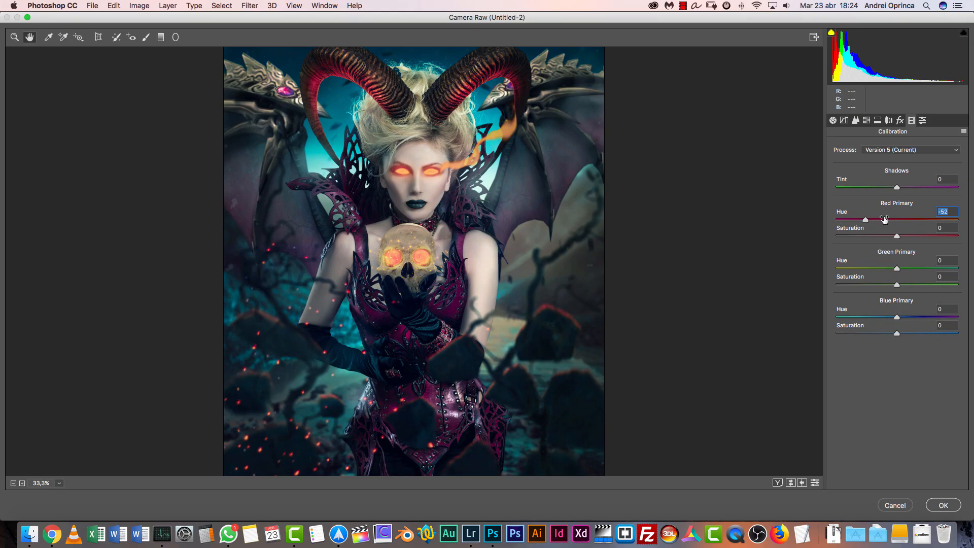
pyautogui.moveTo(888, 219)
pyautogui.mouseDown()
pyautogui.moveTo(909, 236)
pyautogui.moveTo(891, 219)
pyautogui.mouseUp()
pyautogui.moveTo(897, 269); pyautogui.dragTo(890, 291)
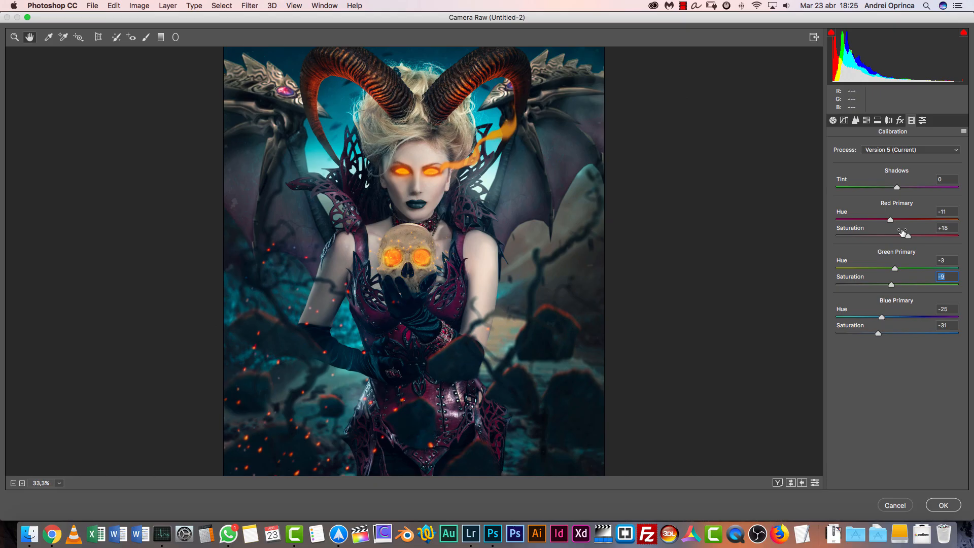
pyautogui.moveTo(891, 219); pyautogui.dragTo(899, 220)
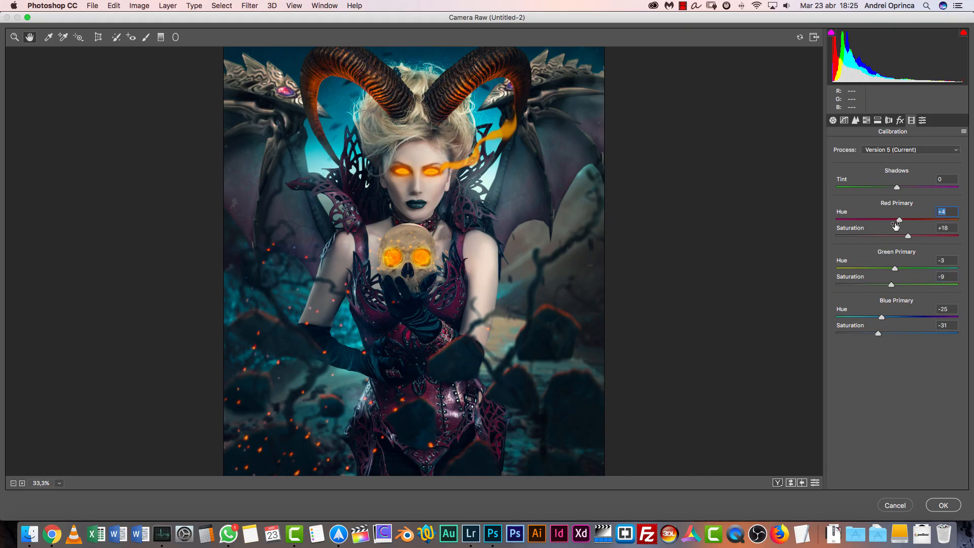
# Add two points to the blue channel's point tone curve, one in the darker tones and one in the brighter tones
pyautogui.click(844, 120)
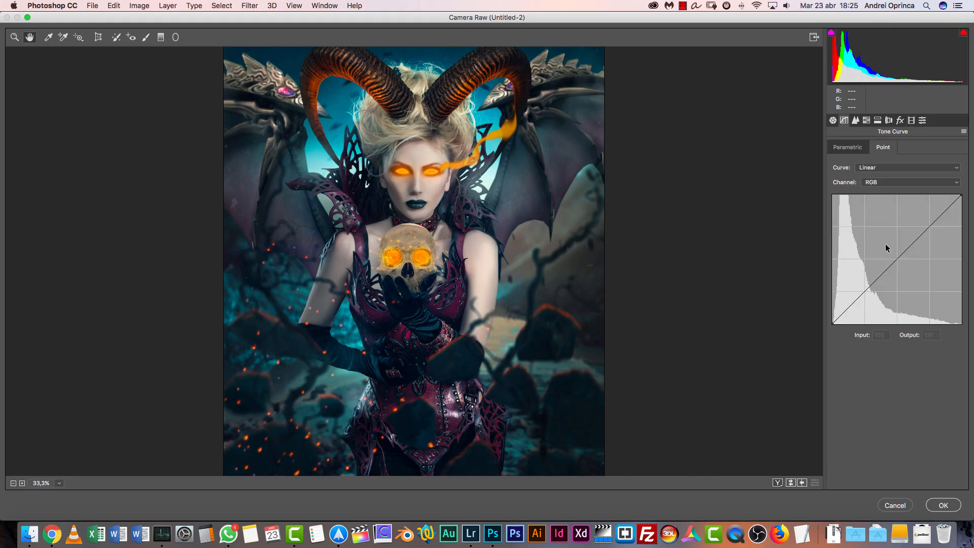
pyautogui.click(879, 183)
pyautogui.click(880, 206)
pyautogui.click(875, 282)
pyautogui.click(928, 230)
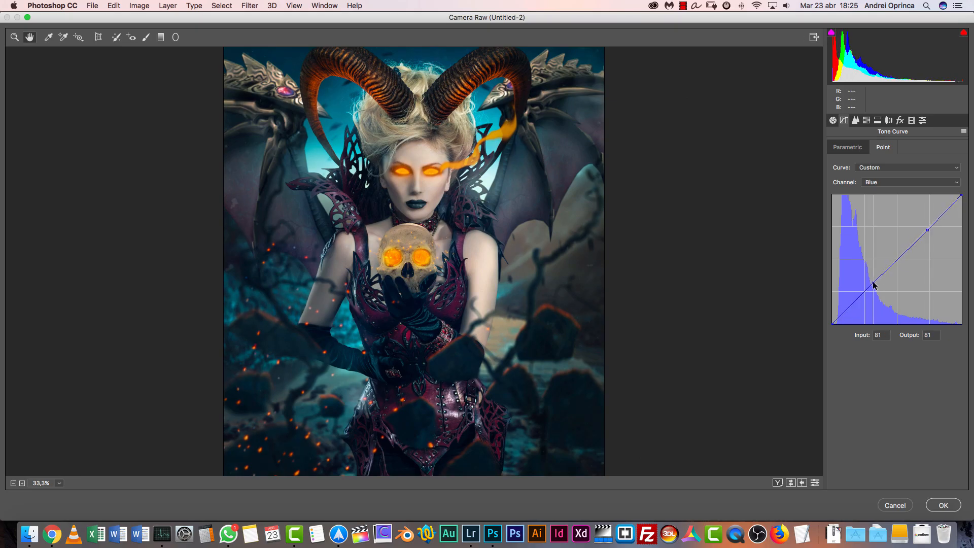
# Set overall clarity to +17, add sharpening with amount 16 and increased detail, and apply the Camera Raw filter
pyautogui.click(834, 120)
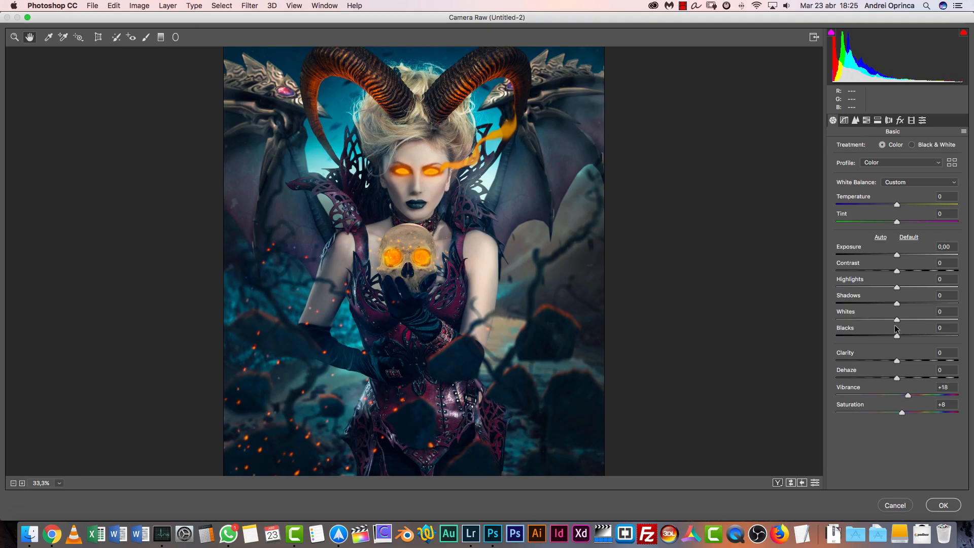
pyautogui.moveTo(897, 360); pyautogui.dragTo(906, 360)
pyautogui.click(856, 120)
pyautogui.moveTo(838, 165); pyautogui.dragTo(851, 165)
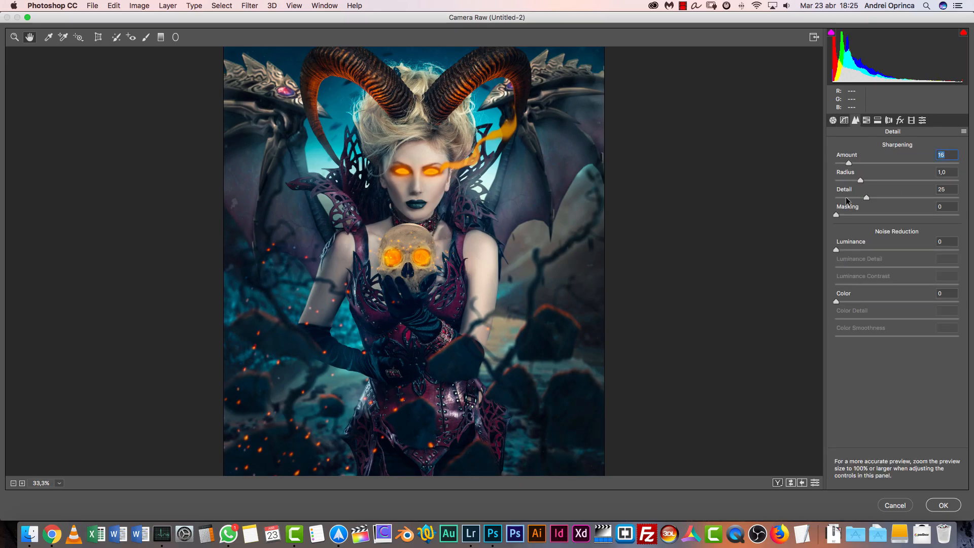
pyautogui.moveTo(869, 197); pyautogui.dragTo(891, 198)
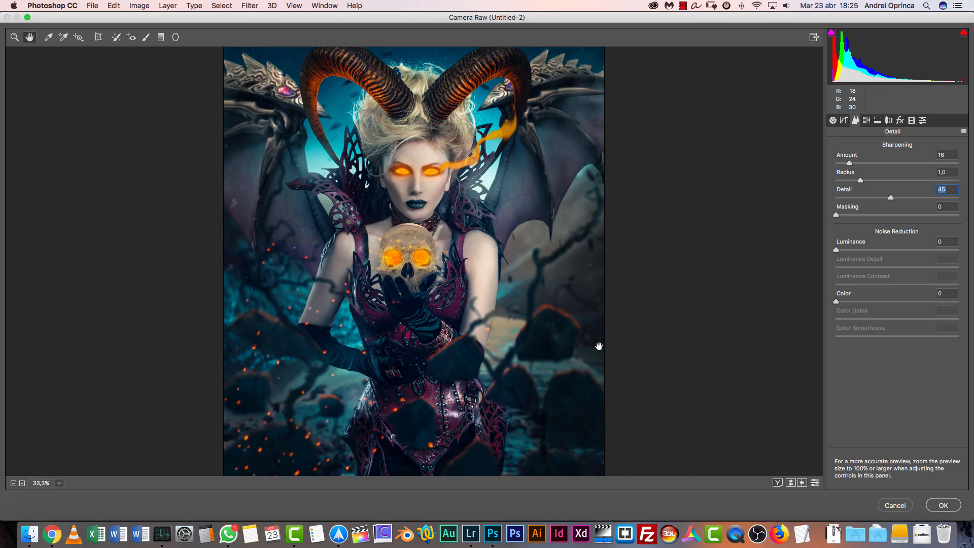
pyautogui.click(834, 120)
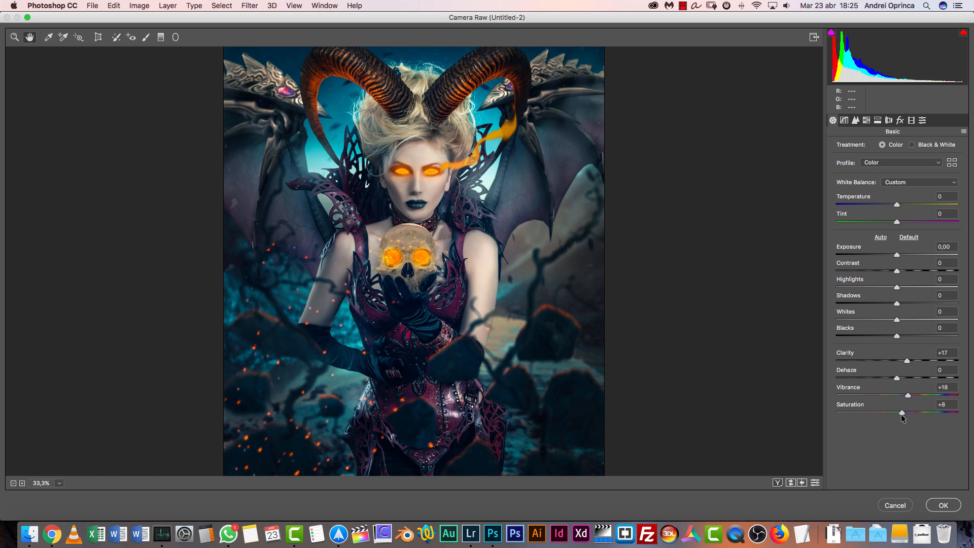
pyautogui.click(942, 506)
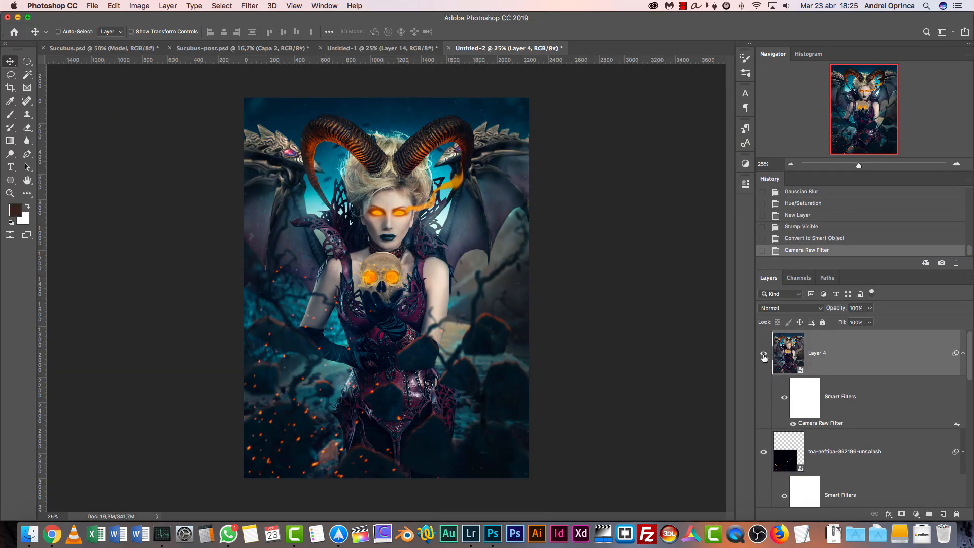
# Toggle Layer 4's visibility to compare the image before and after the filter, and switch to the Sucubus-post.psd document
pyautogui.click(763, 352)
pyautogui.click(764, 354)
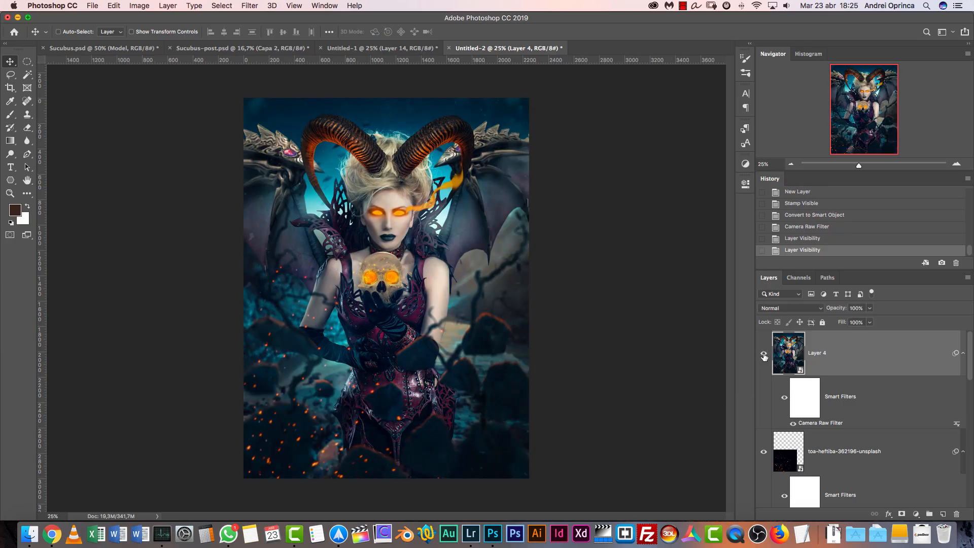
pyautogui.click(764, 354)
pyautogui.click(765, 353)
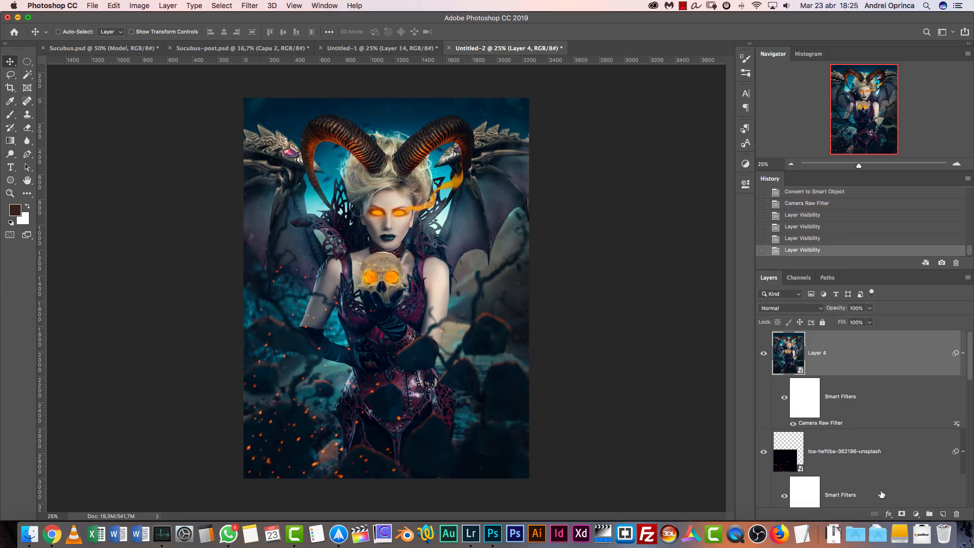
pyautogui.click(241, 48)
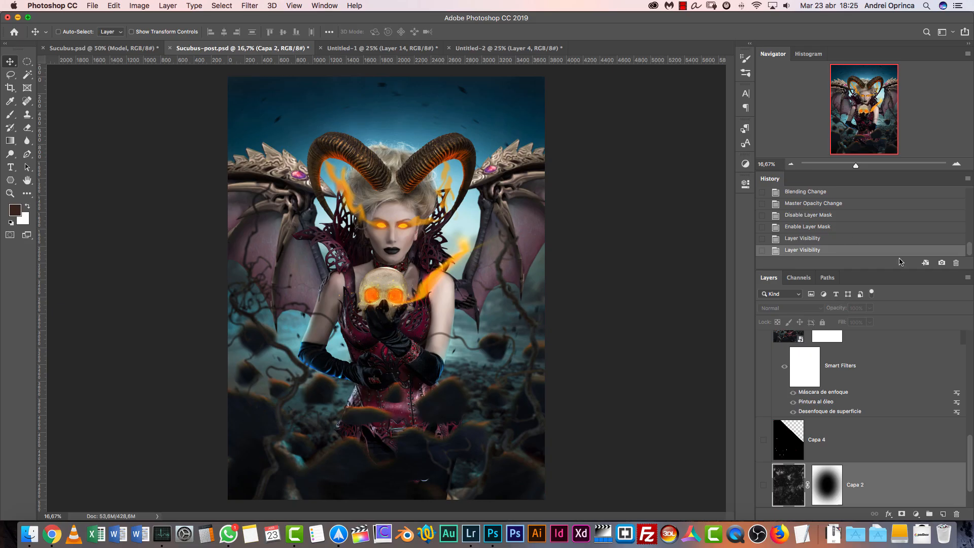
# Revert Sucubus-post.psd to its opened history state, and switch back to the Untitled-2 document
pyautogui.scroll(10, 970, 254)
pyautogui.click(788, 214)
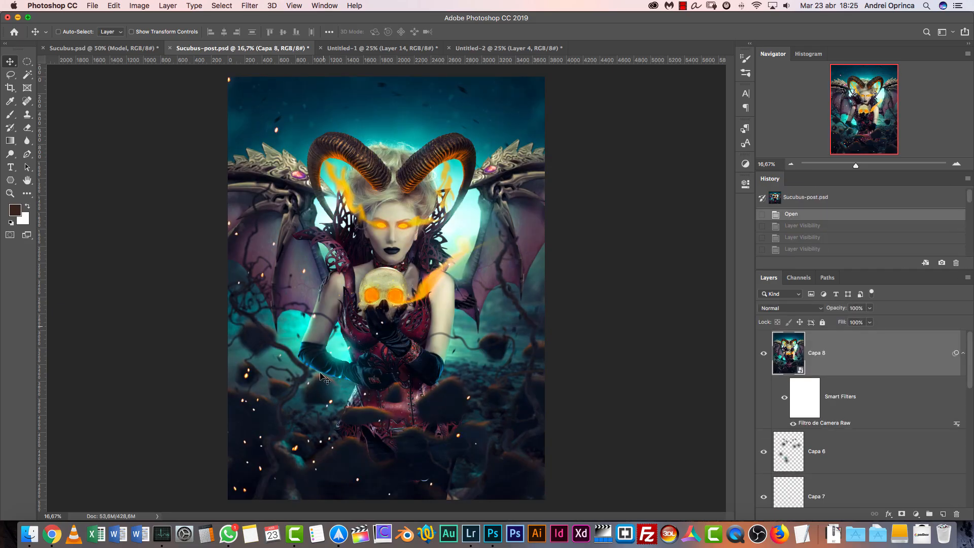
pyautogui.click(485, 51)
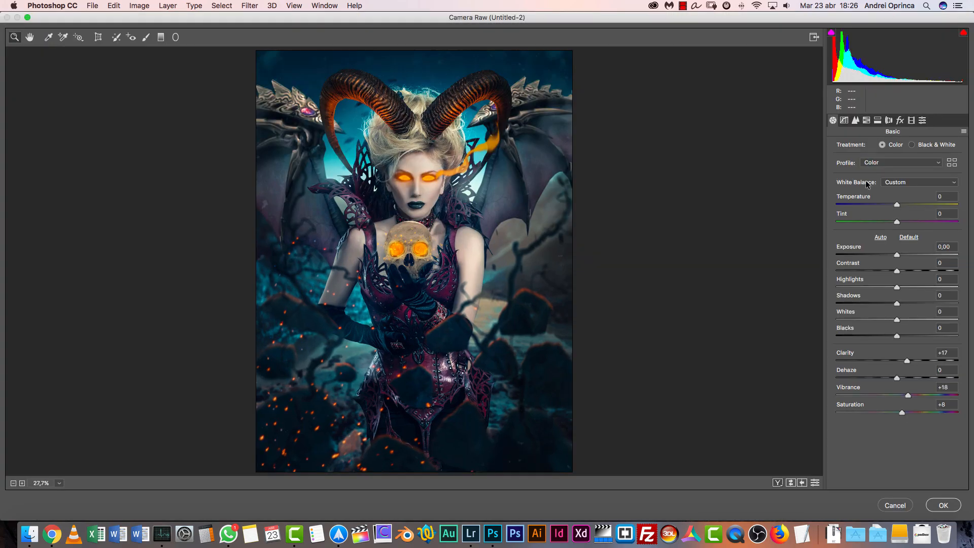
# In Layer 4's Camera Raw split toning, set highlights saturation to 10, shadows hue to 194 and shadows saturation to 18
pyautogui.click(868, 121)
pyautogui.click(877, 120)
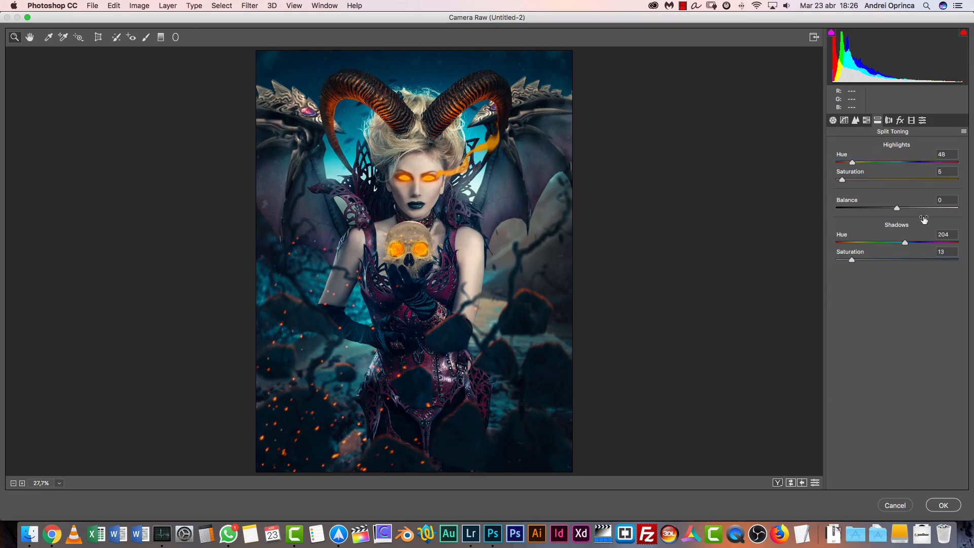
pyautogui.moveTo(868, 261); pyautogui.dragTo(901, 244)
pyautogui.moveTo(842, 180); pyautogui.dragTo(854, 181)
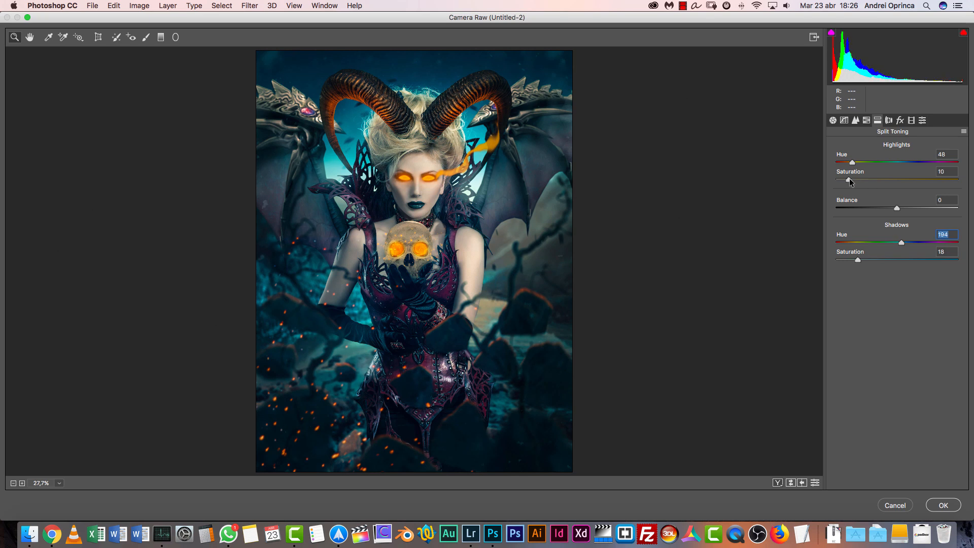
# In the HSL adjustments, set hue to -12 for aquas and -23 for blues, and saturation to +23 for aquas and +20 for blues
pyautogui.click(867, 121)
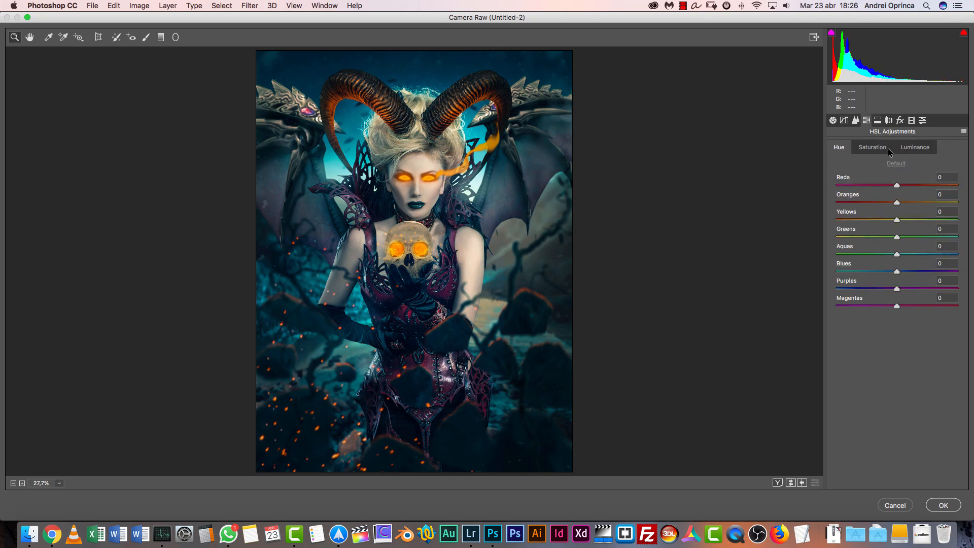
pyautogui.moveTo(899, 275); pyautogui.dragTo(890, 255)
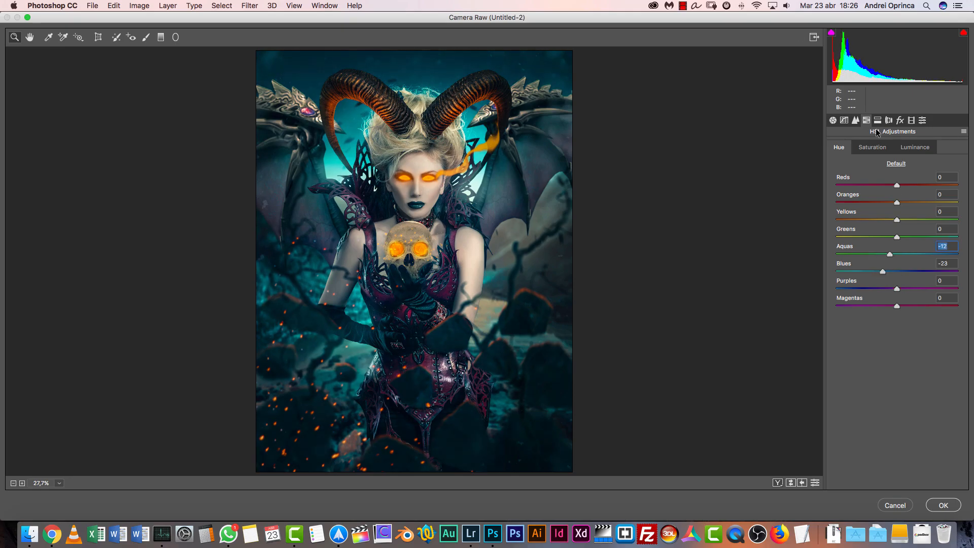
pyautogui.click(881, 148)
pyautogui.moveTo(898, 272); pyautogui.dragTo(912, 254)
pyautogui.click(909, 271)
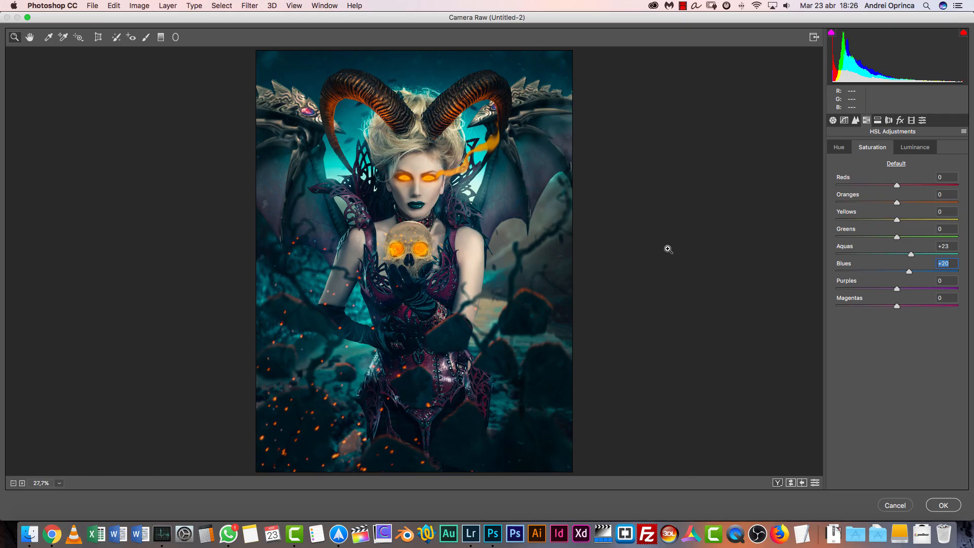
# Raise the magentas hue, fine-tune the reds and purples in the HSL adjustments, and apply the edited Camera Raw filter
pyautogui.moveTo(898, 306); pyautogui.dragTo(927, 306)
pyautogui.moveTo(897, 185)
pyautogui.mouseDown()
pyautogui.moveTo(846, 186)
pyautogui.moveTo(881, 186)
pyautogui.mouseUp()
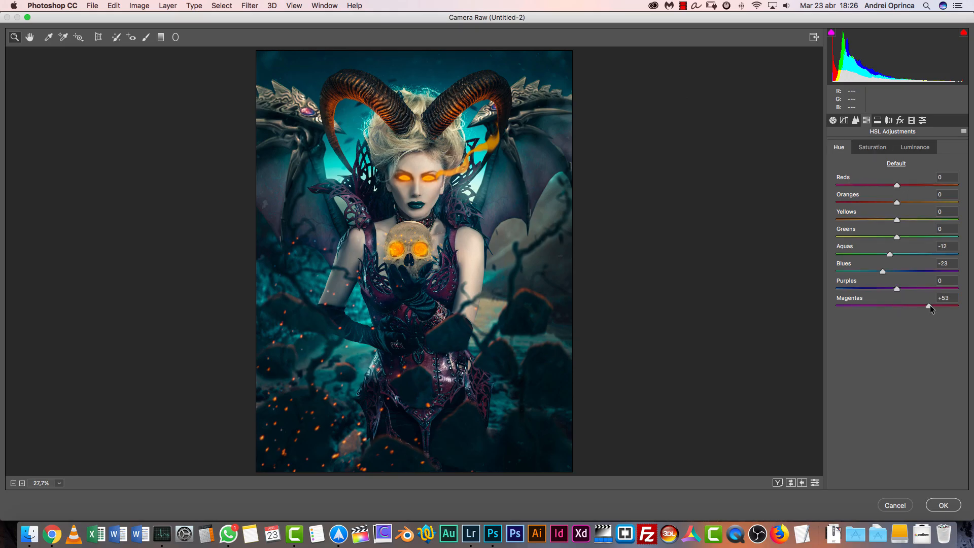
pyautogui.moveTo(914, 291); pyautogui.dragTo(903, 287)
pyautogui.click(943, 505)
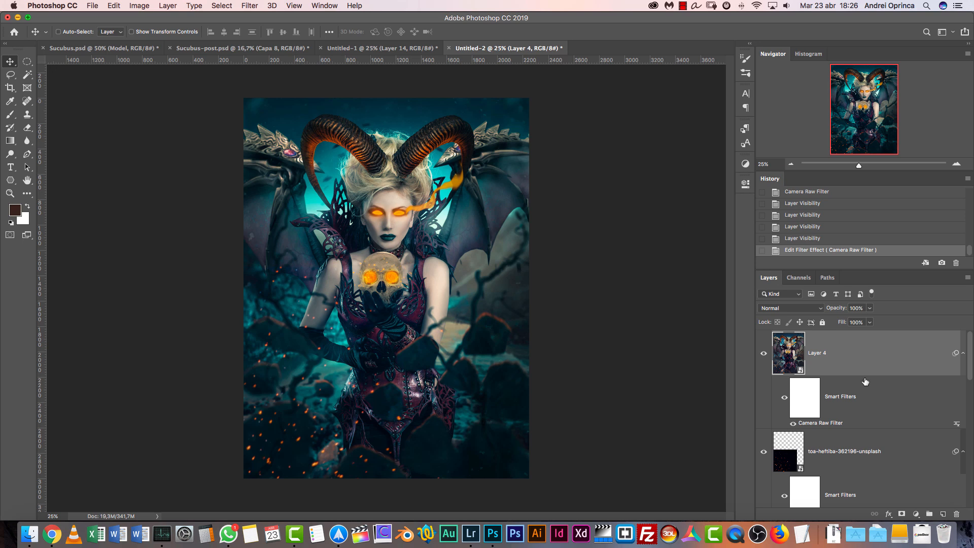
# Toggle Layer 4's visibility to compare before and after the filter, and compare the result with the Sucubus-post.psd document
pyautogui.click(763, 353)
pyautogui.click(763, 353)
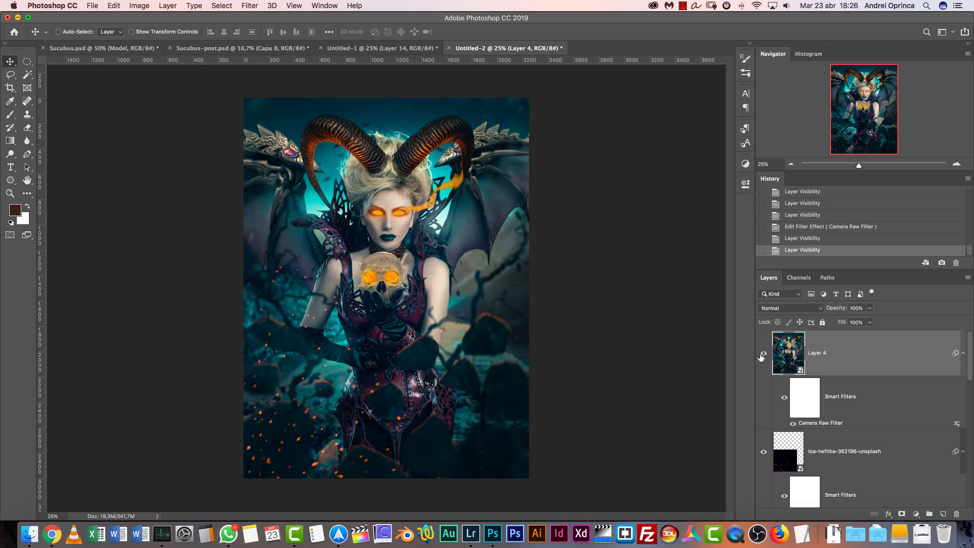
pyautogui.click(957, 164)
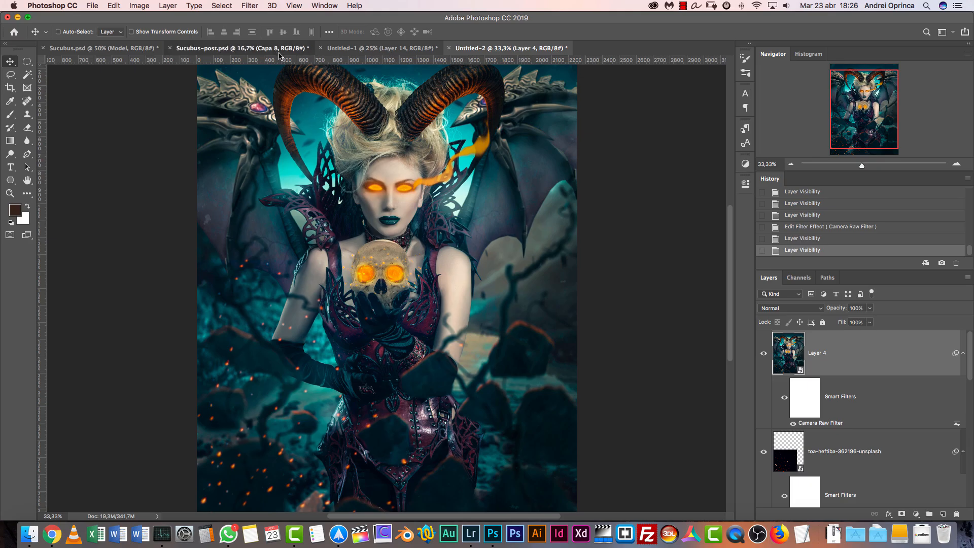
pyautogui.click(279, 50)
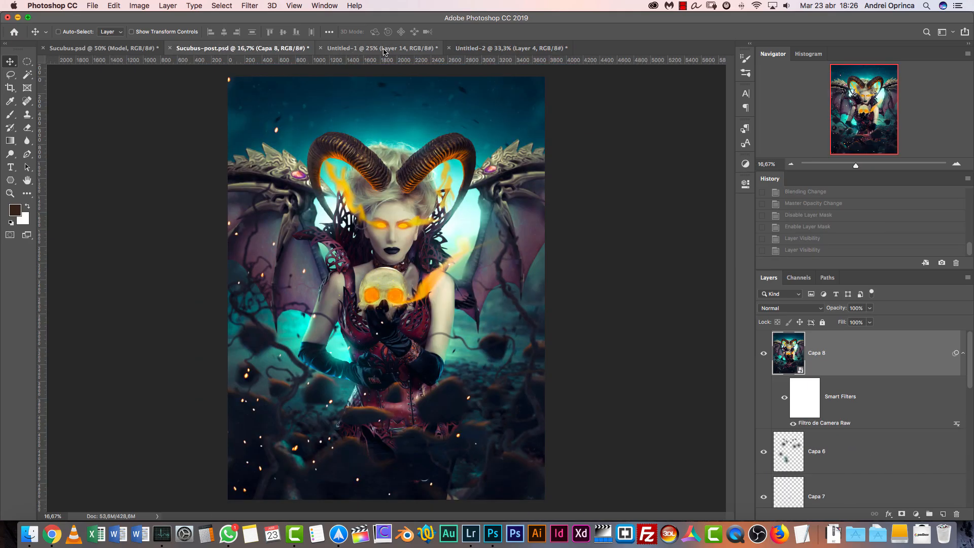
pyautogui.click(488, 50)
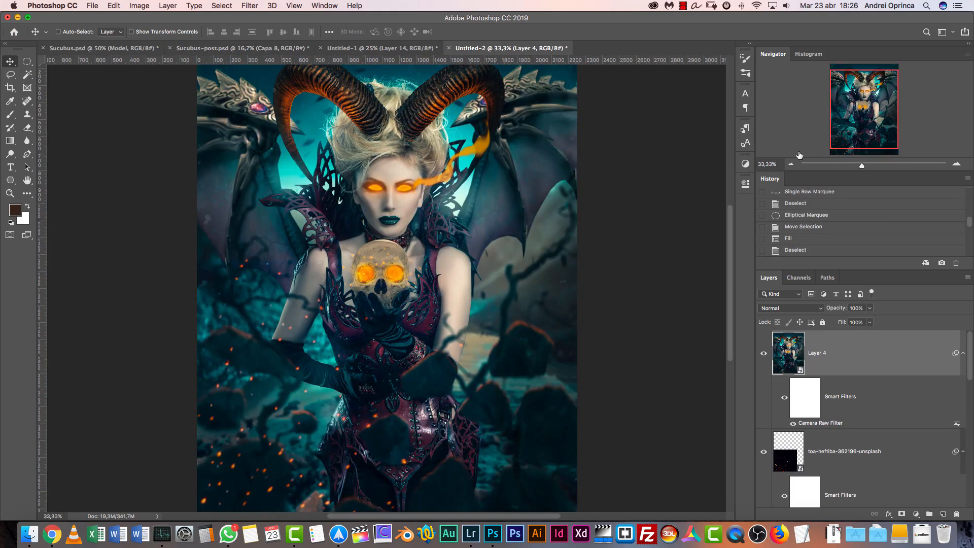
pyautogui.click(791, 164)
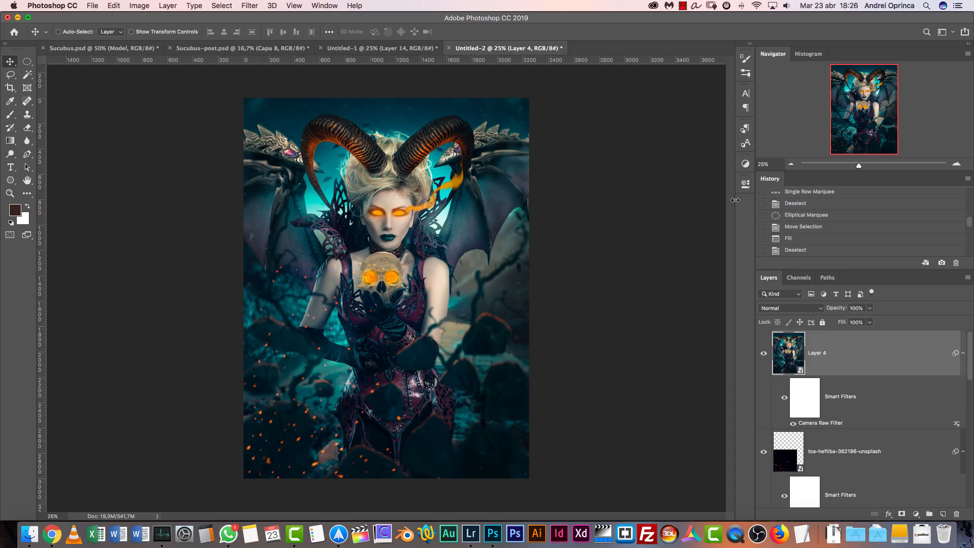